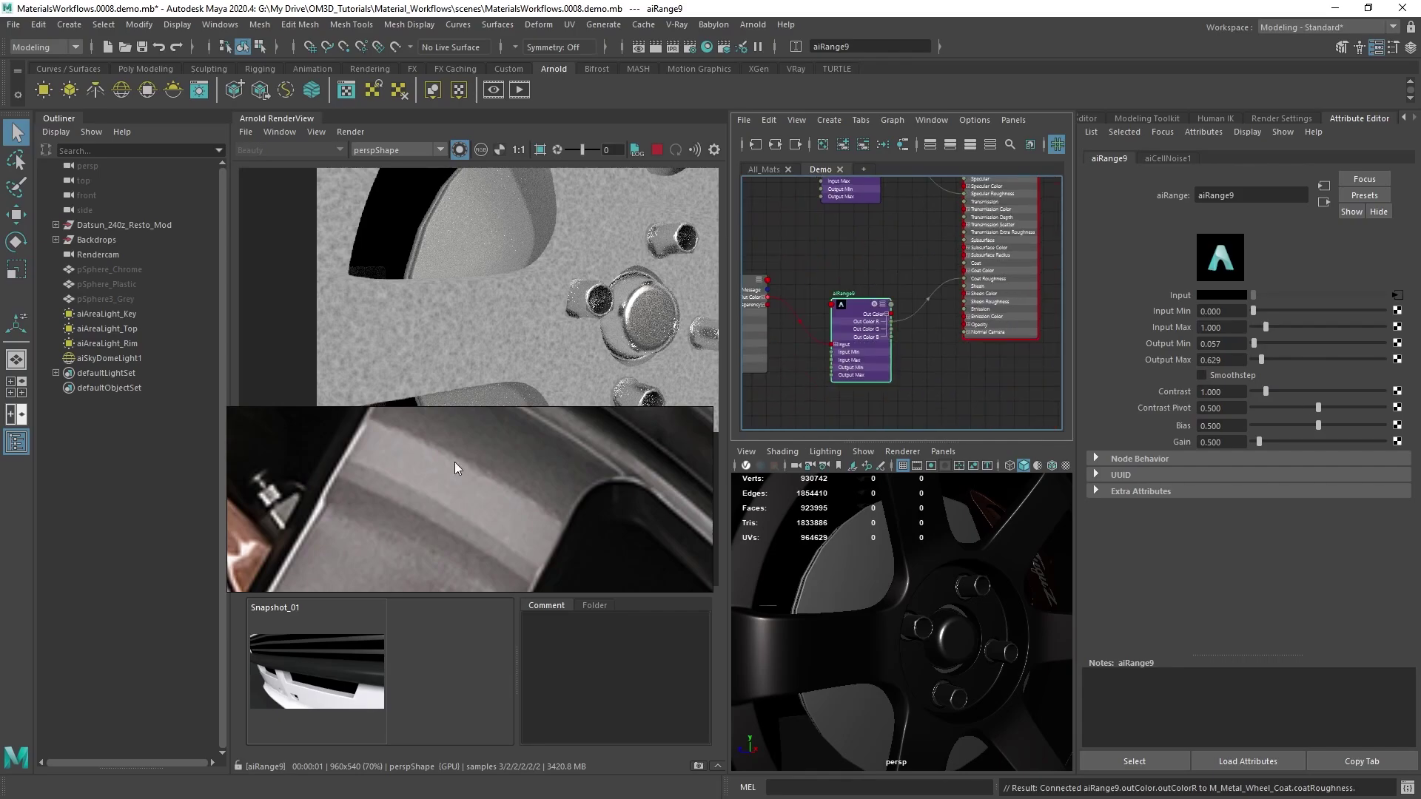
scroll(476, 266, "up", 3)
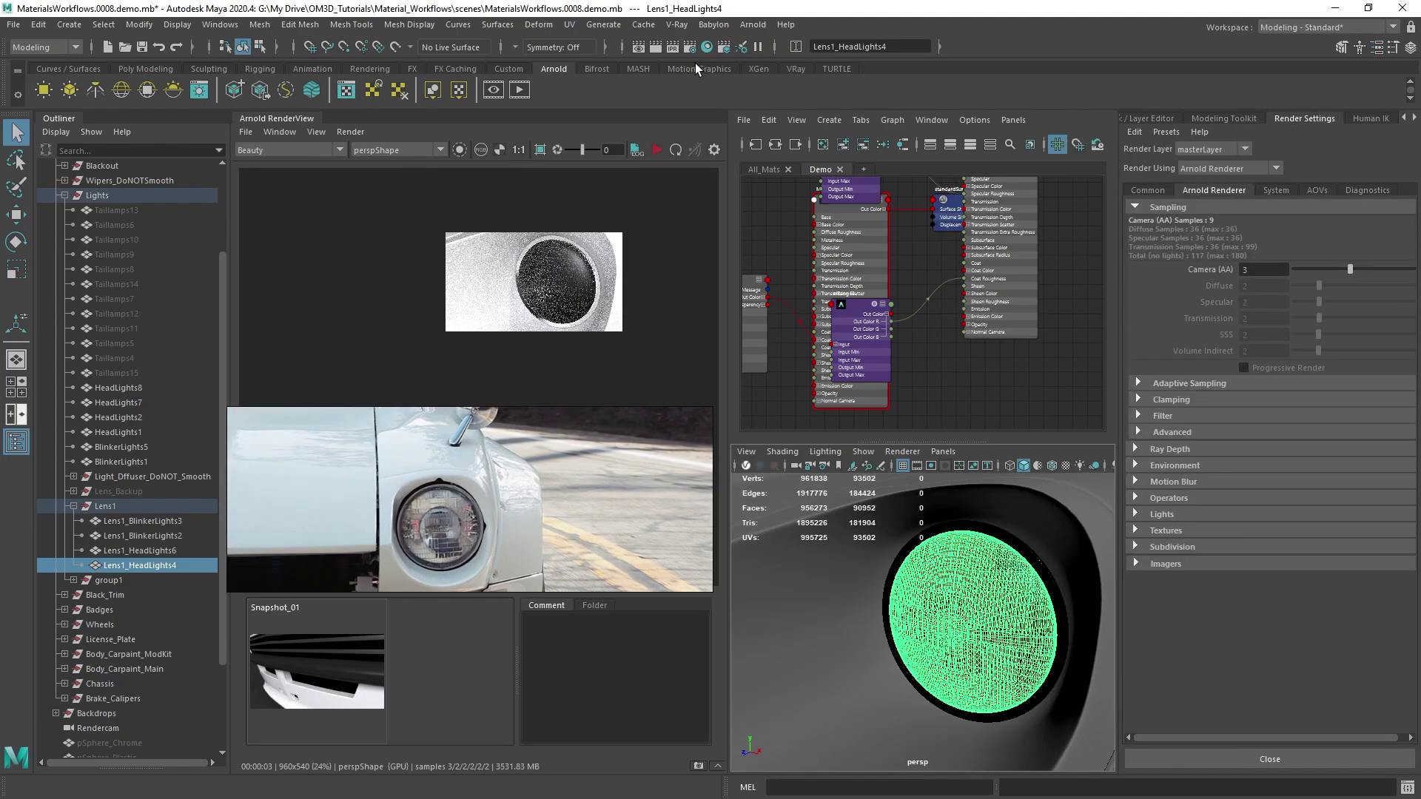
Step: Set the Arnold specular ray depth to 3 after testing 2 on the headlight lens render
left_click(1154, 449)
left_click(1264, 499)
type("2")
key("Return")
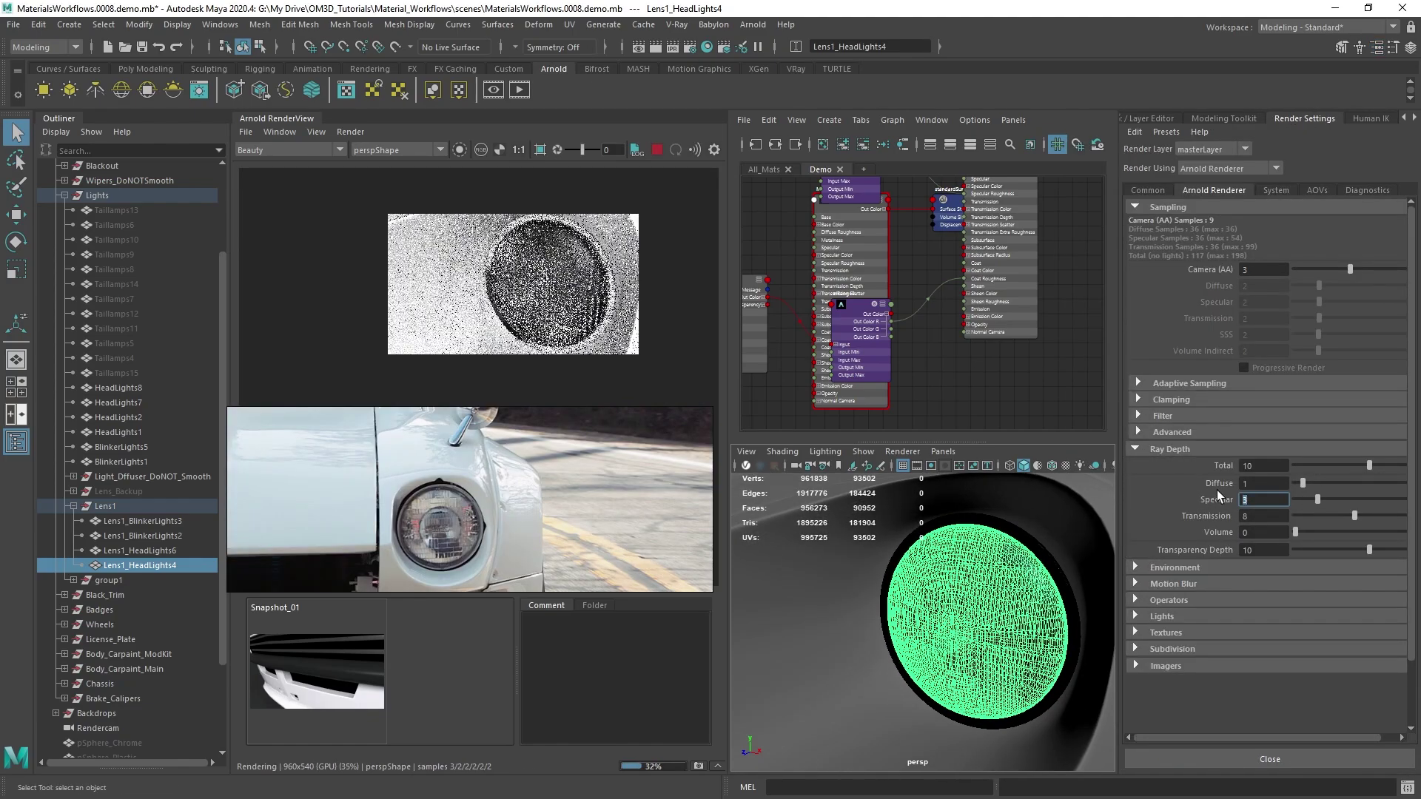
type("3")
key("Return")
mouse_move(962, 603)
left_mouse_down("alt")
mouse_move(944, 600)
mouse_move(962, 592)
left_mouse_up("alt")
right_click_drag(962, 592, 934, 596, "alt")
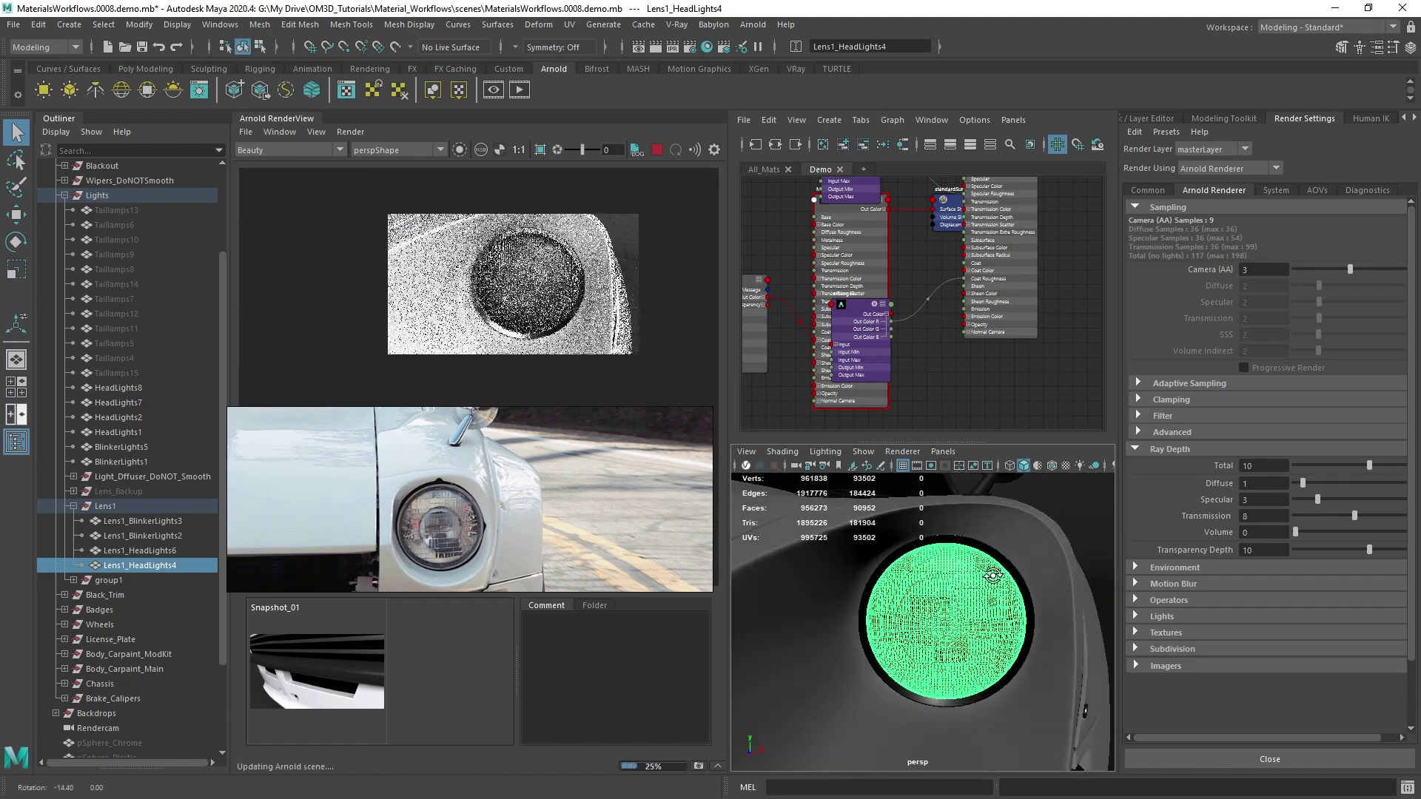
left_click_drag(934, 597, 951, 611, "alt")
left_click(1169, 449)
key("ctrl+a")
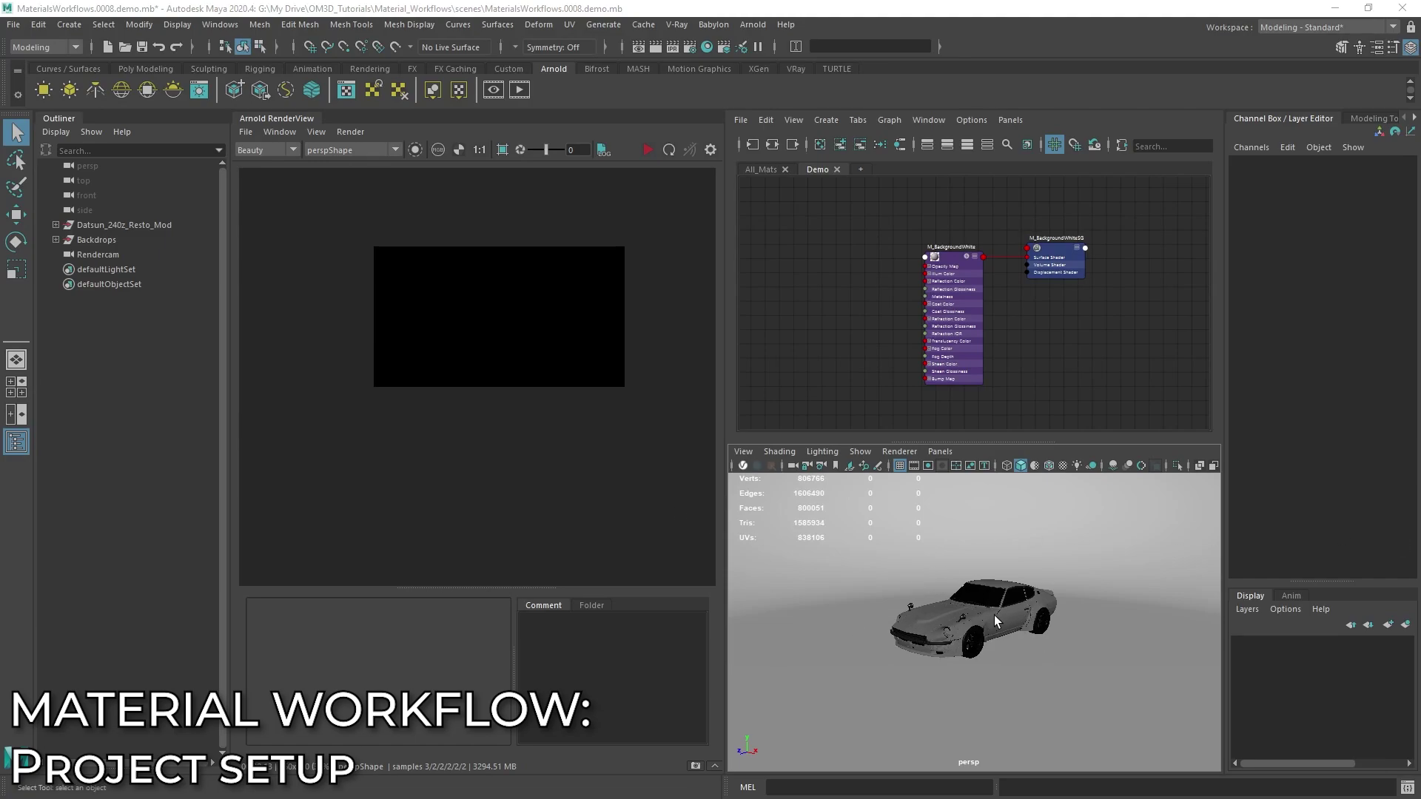
Step: Select the Plane_Cyclorama backdrop surrounding the car
right_click_drag(1039, 637, 967, 558, "alt")
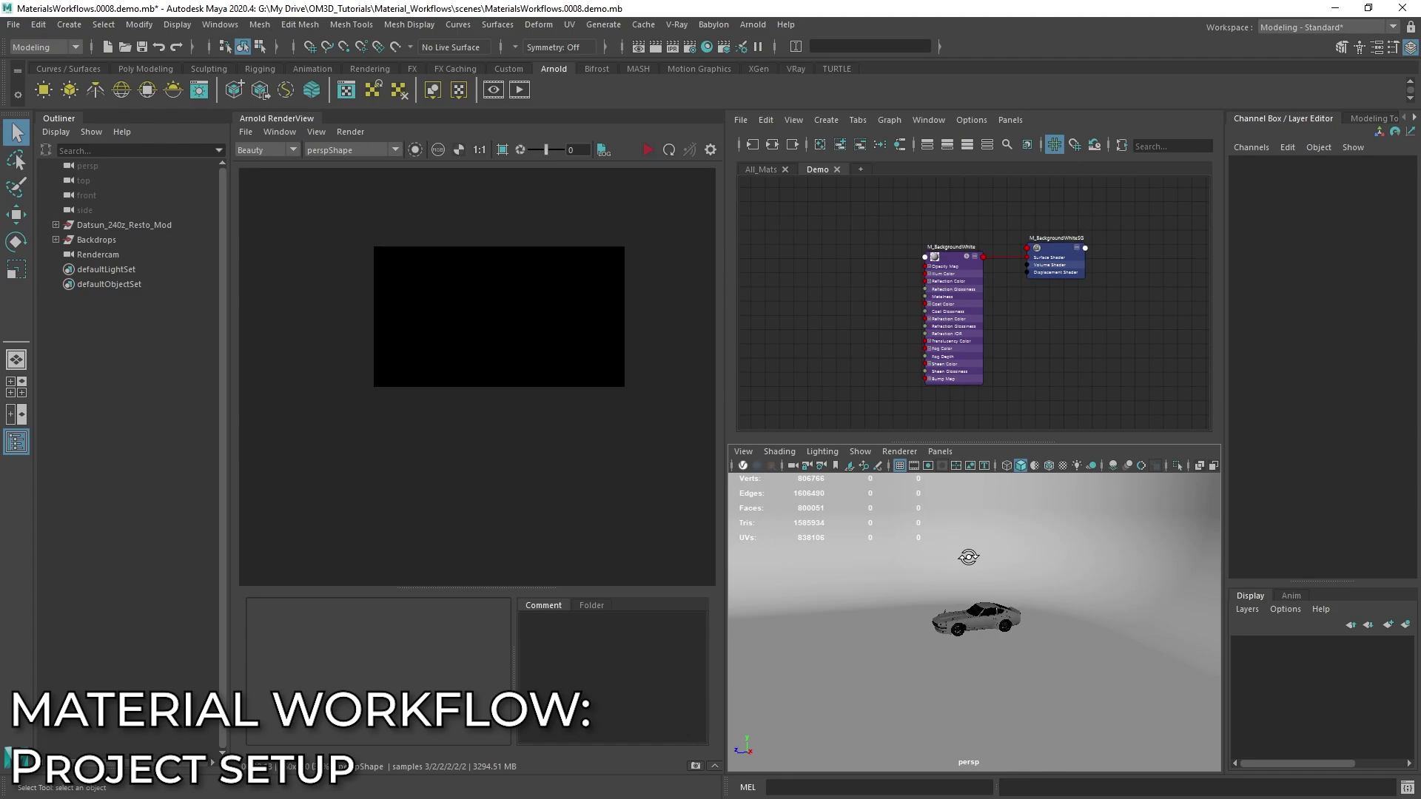
left_click(1058, 590)
left_click_drag(1078, 666, 980, 673, "alt")
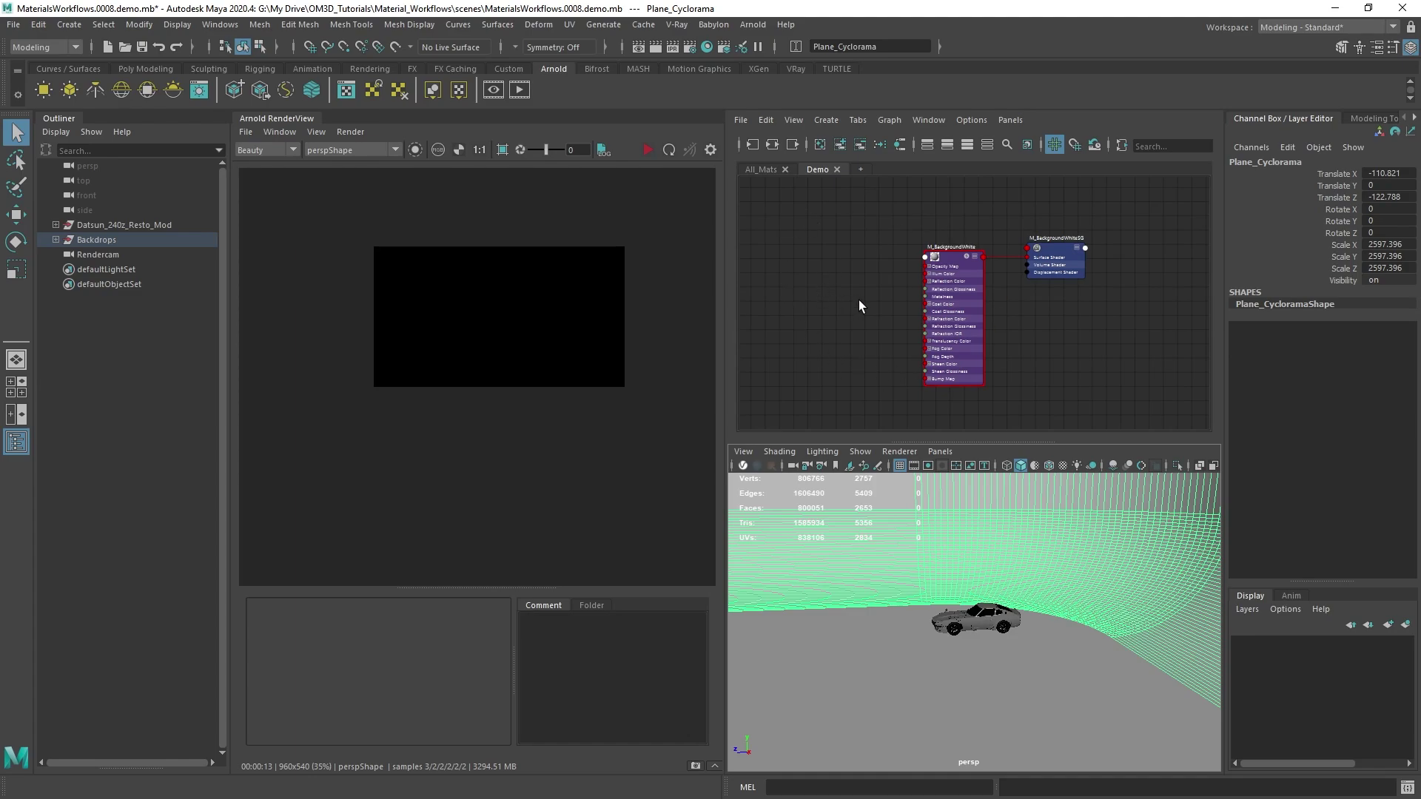
right_click(11, 418)
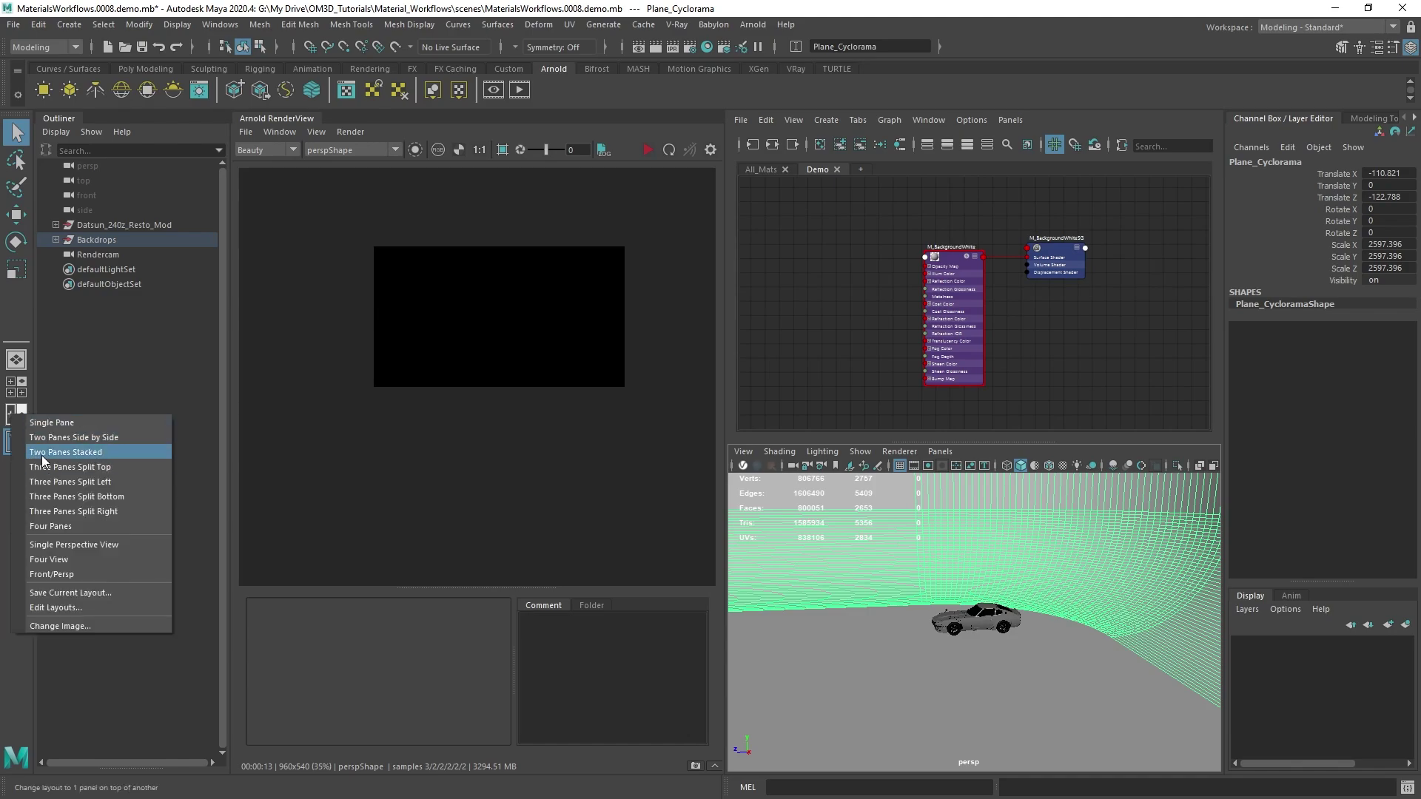
left_click(264, 119)
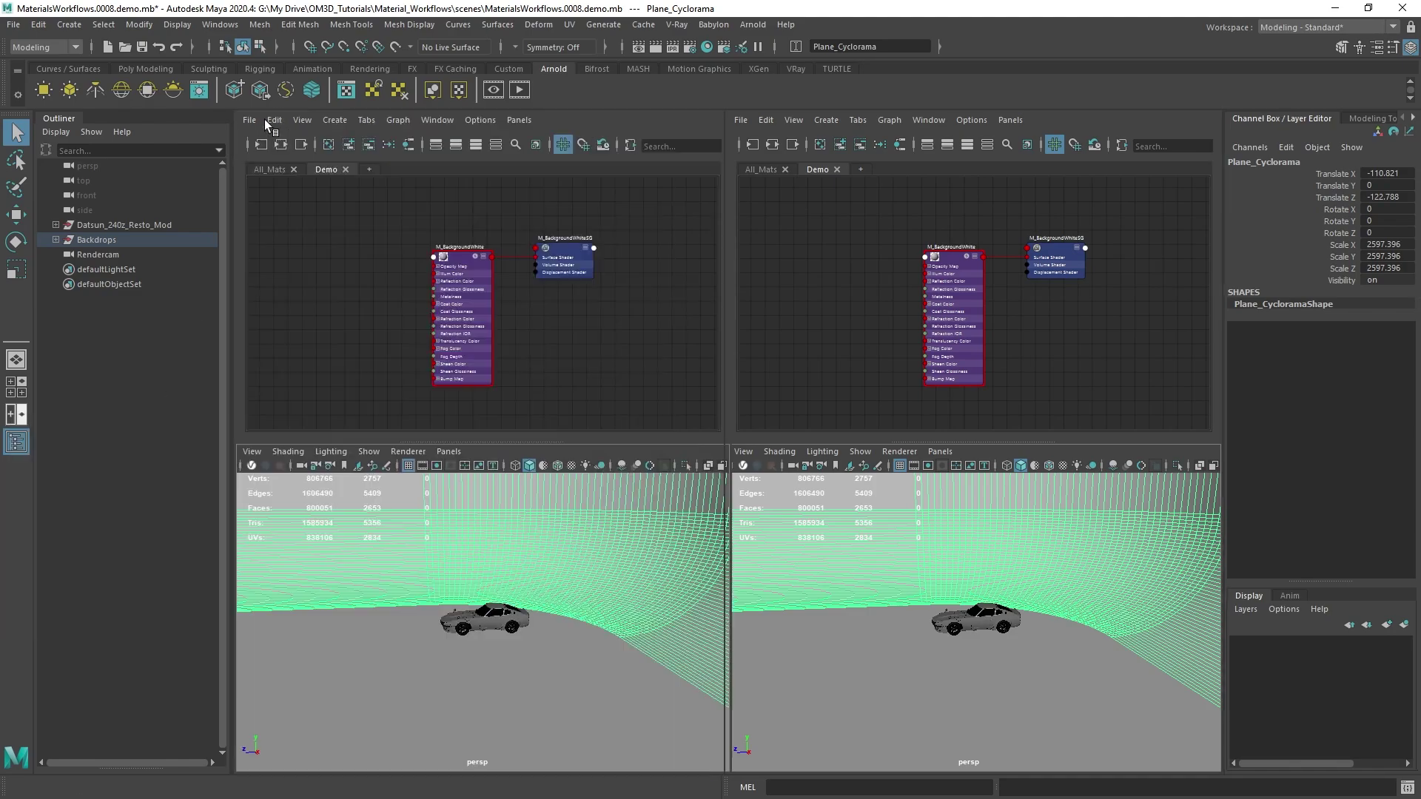
left_click(239, 150)
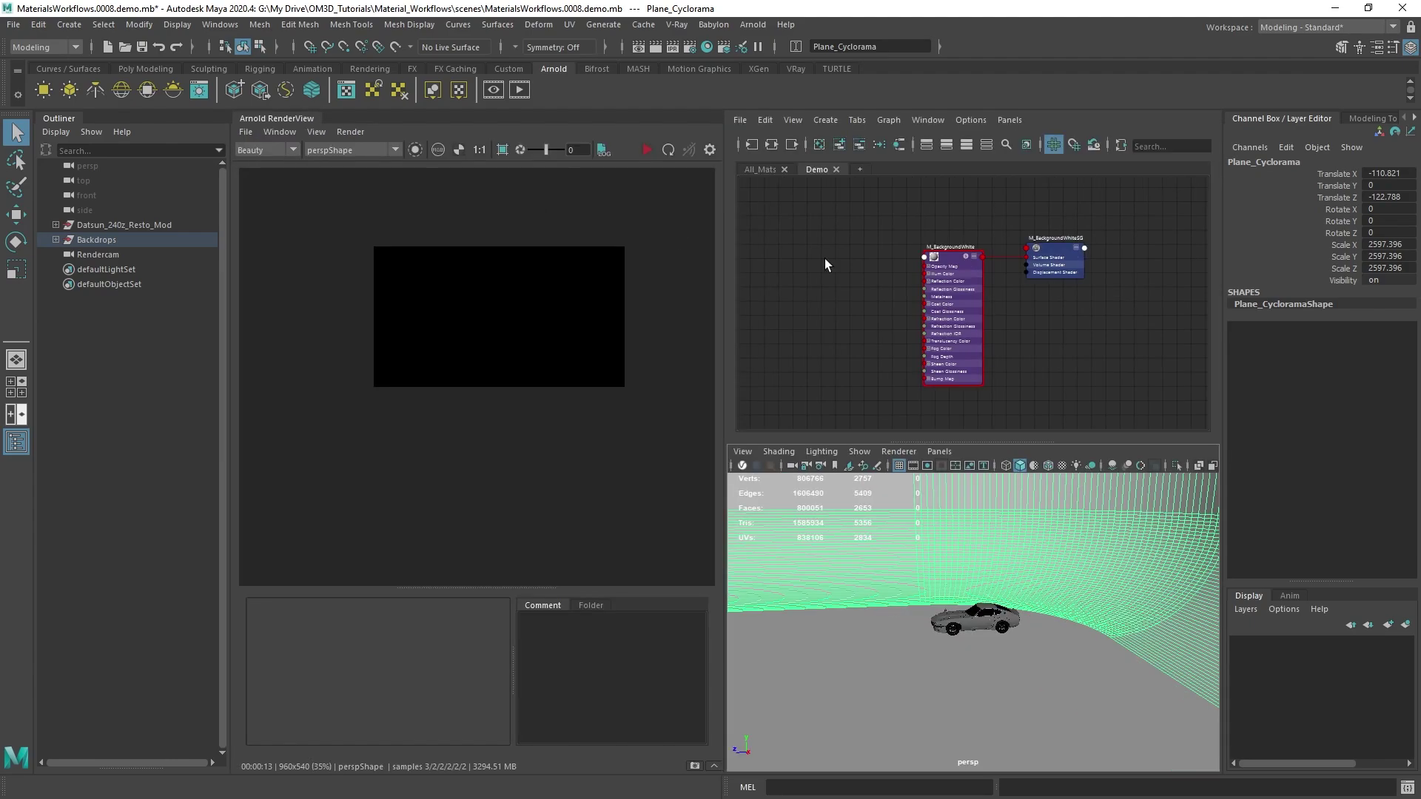
Step: Switch to the car reference image board, place it over the Arnold render area and enlarge its photos
key("alt+Tab")
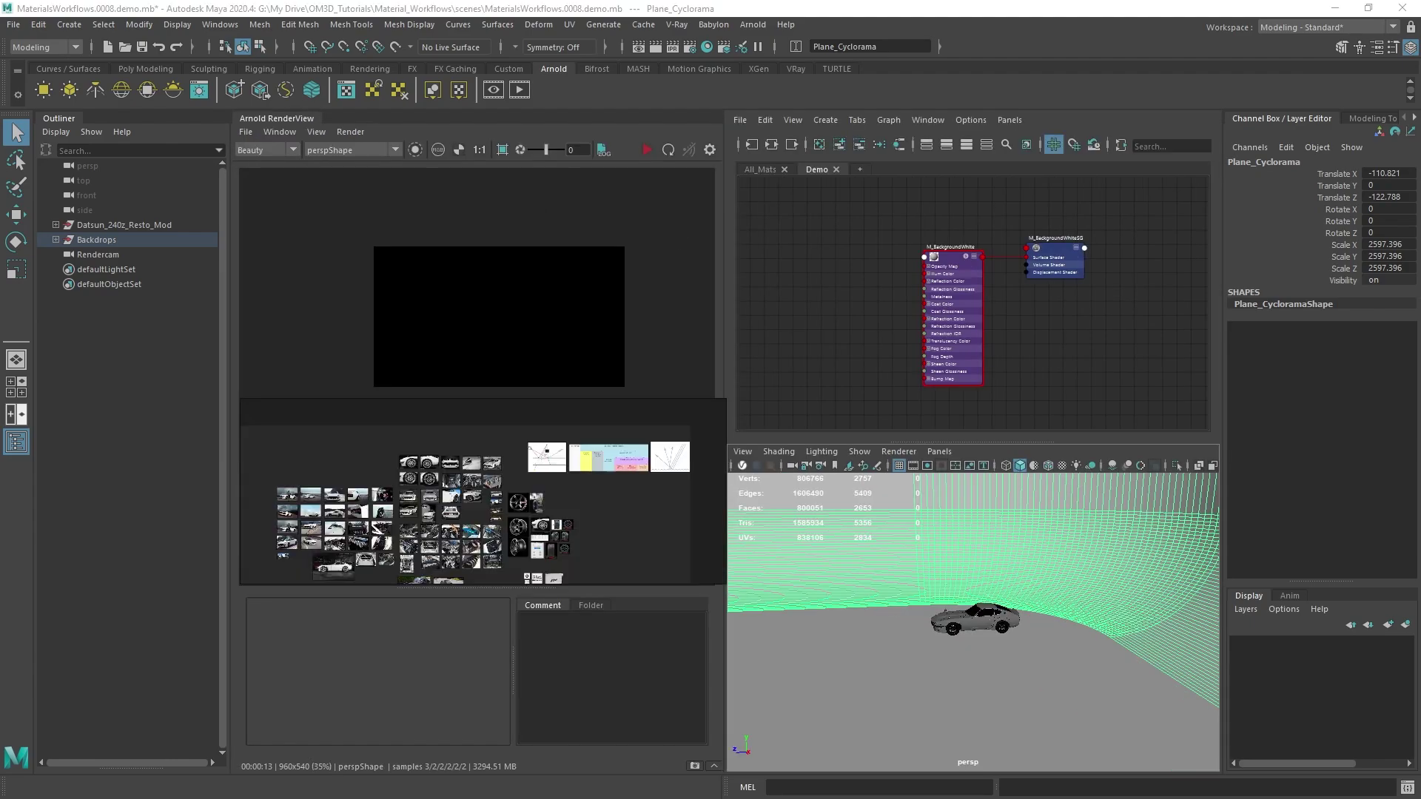
mouse_move(632, 487)
left_mouse_down()
mouse_move(597, 473)
mouse_move(628, 488)
left_mouse_up()
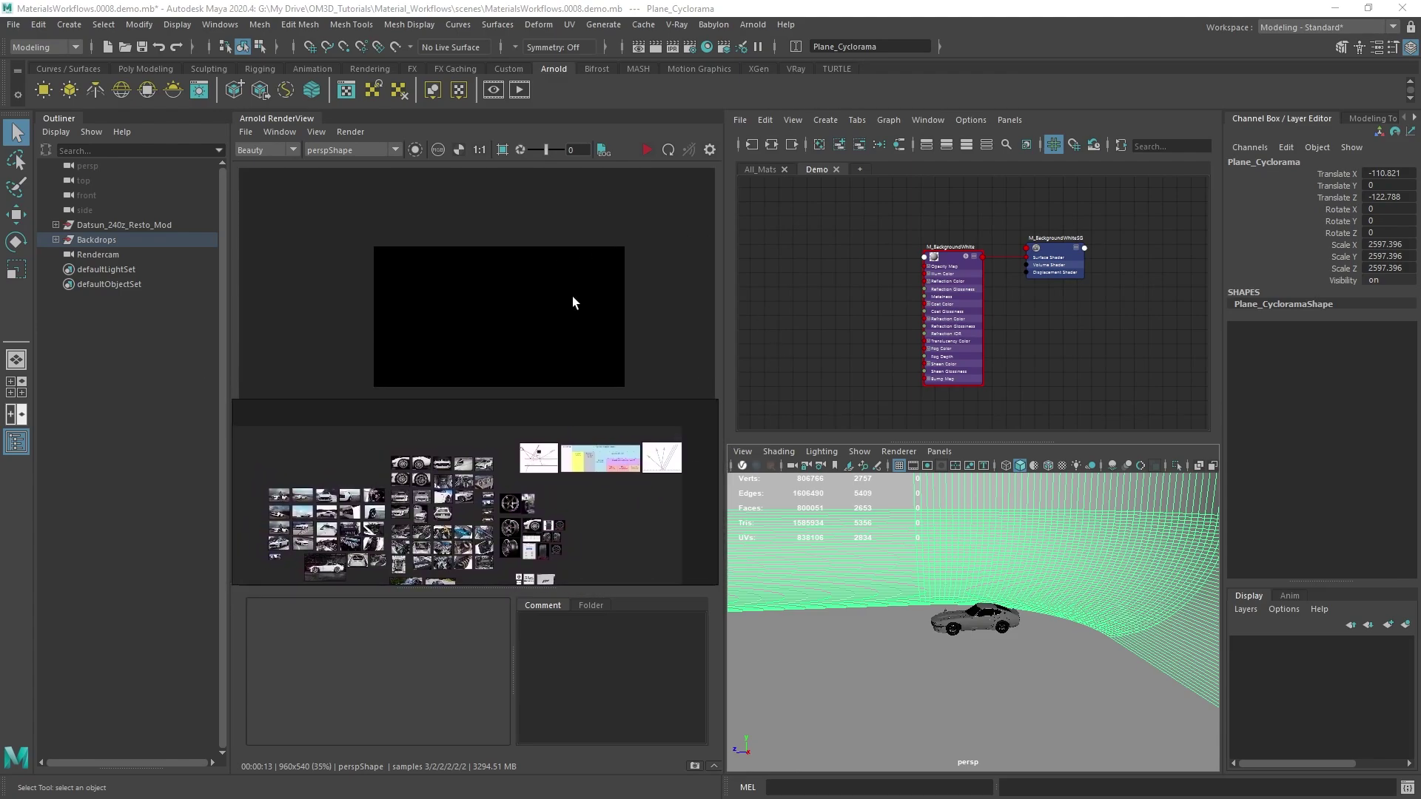
left_click_drag(1058, 618, 815, 543, "alt")
scroll(472, 494, "up", 4)
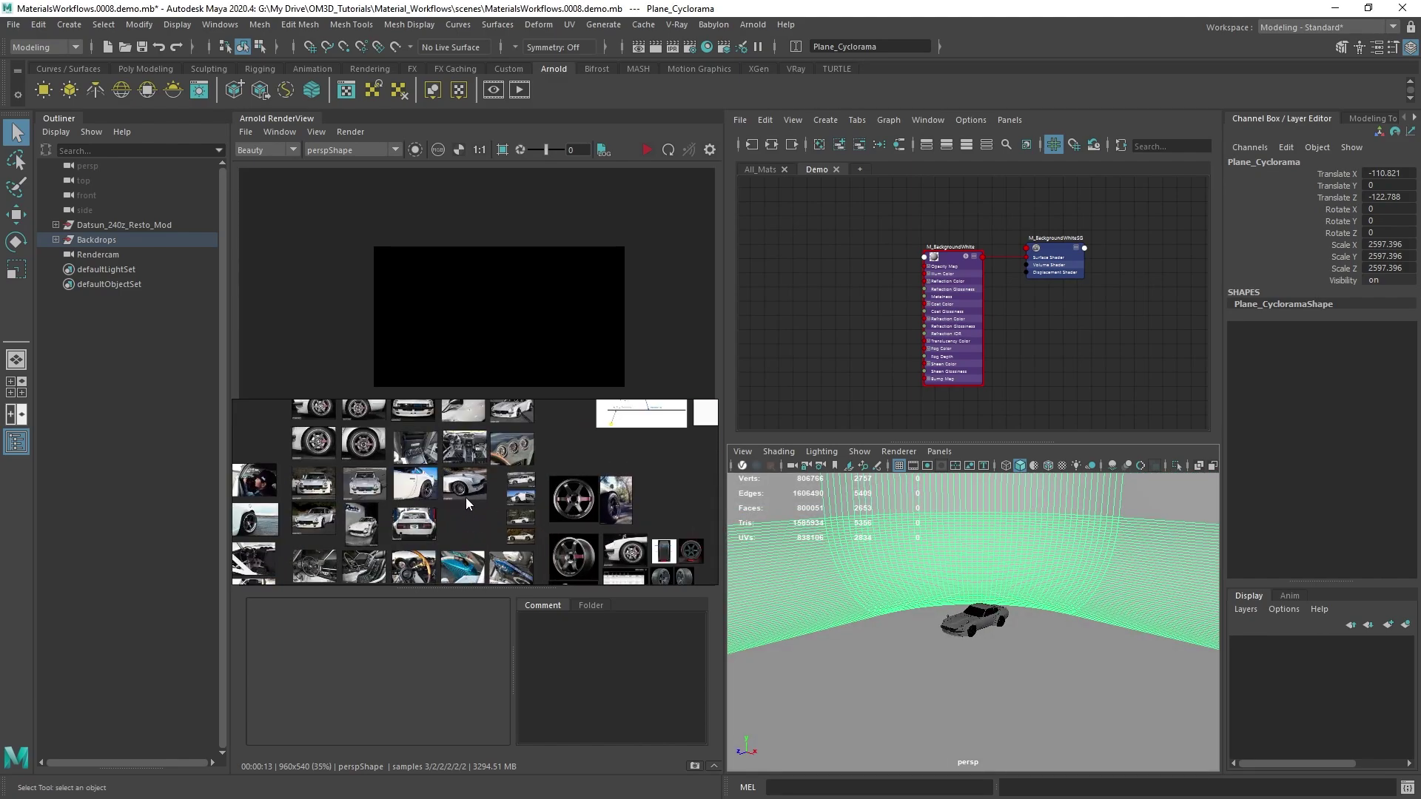
scroll(471, 493, "down", 2)
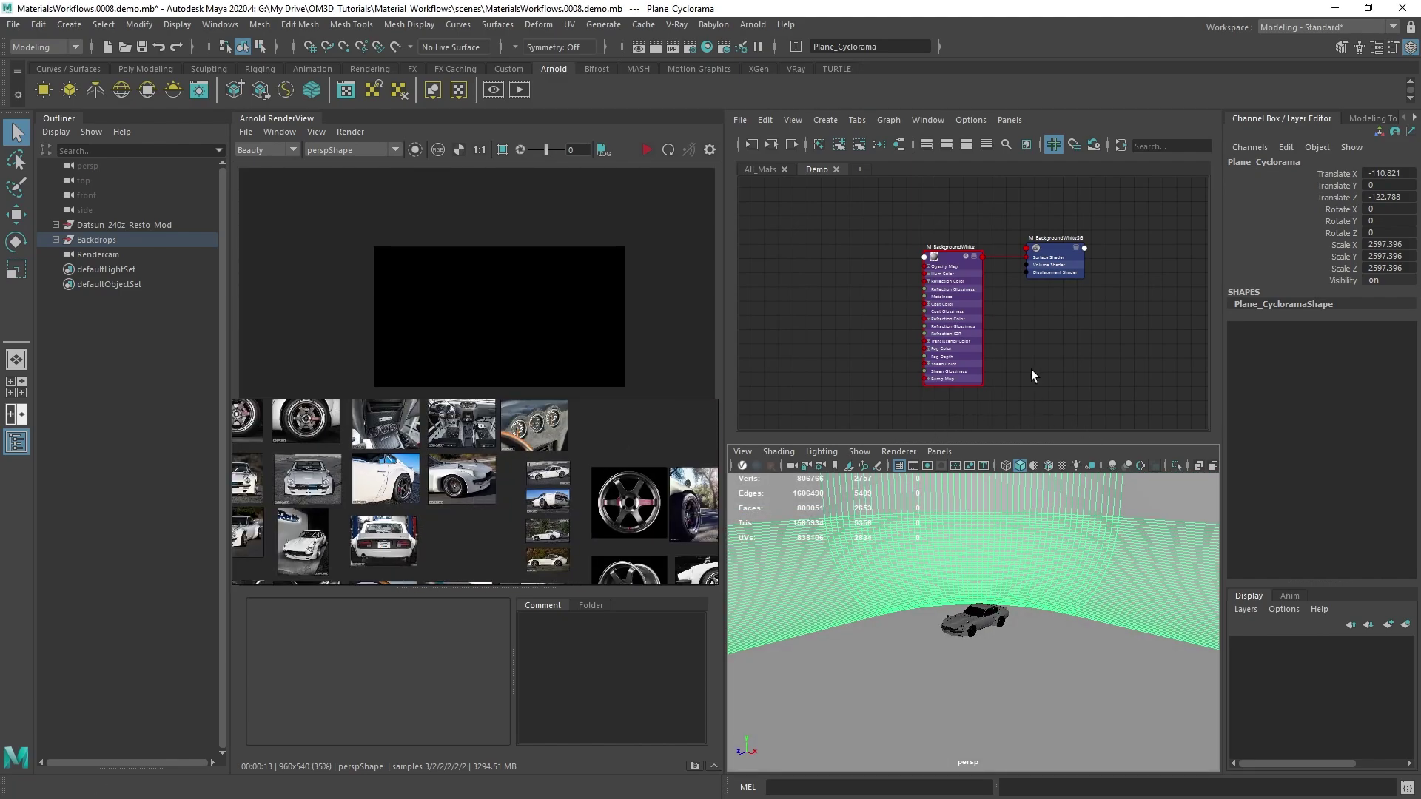
Step: Show the Arnold render settings beside the viewport and clear the cyclorama selection
left_click(1414, 118)
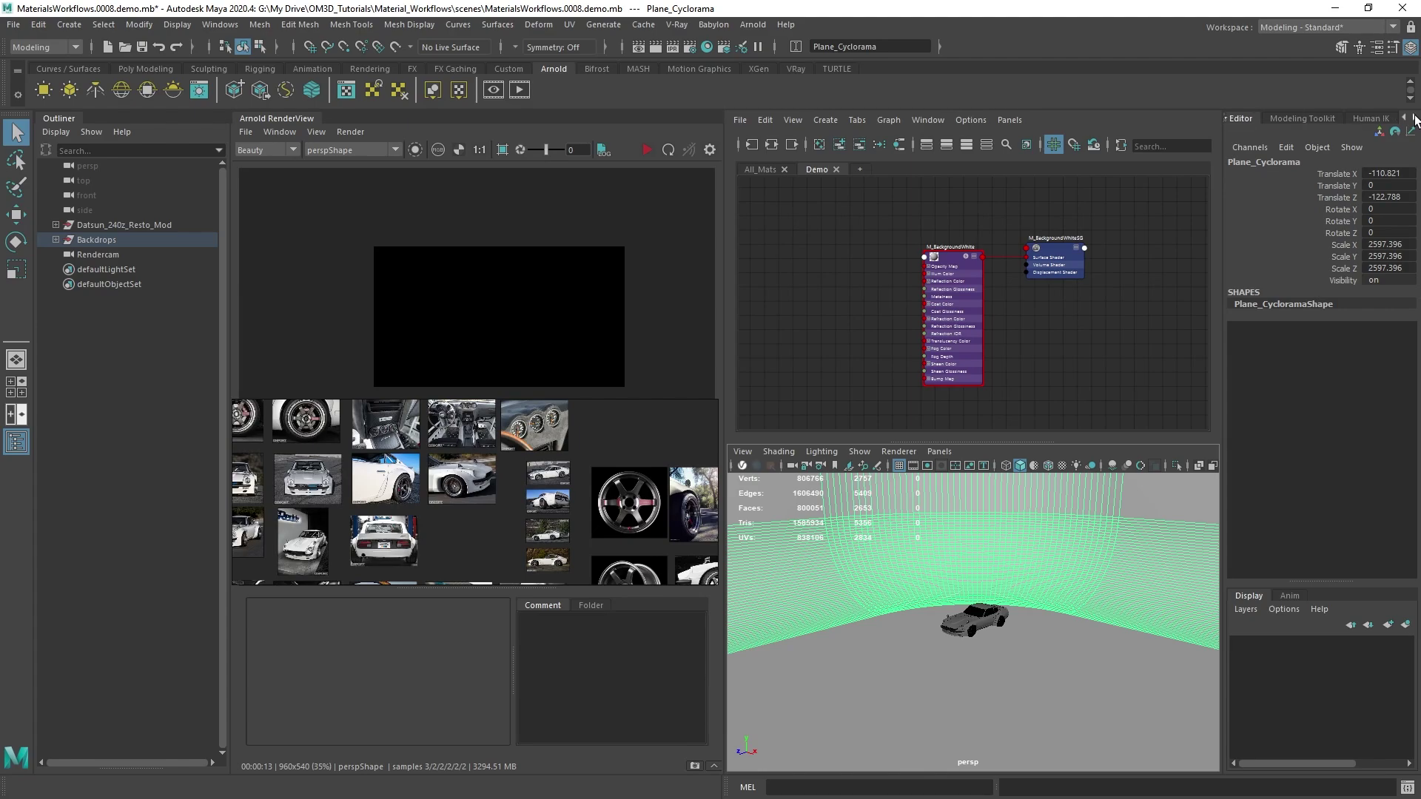
left_click(1414, 118)
left_click(1359, 119)
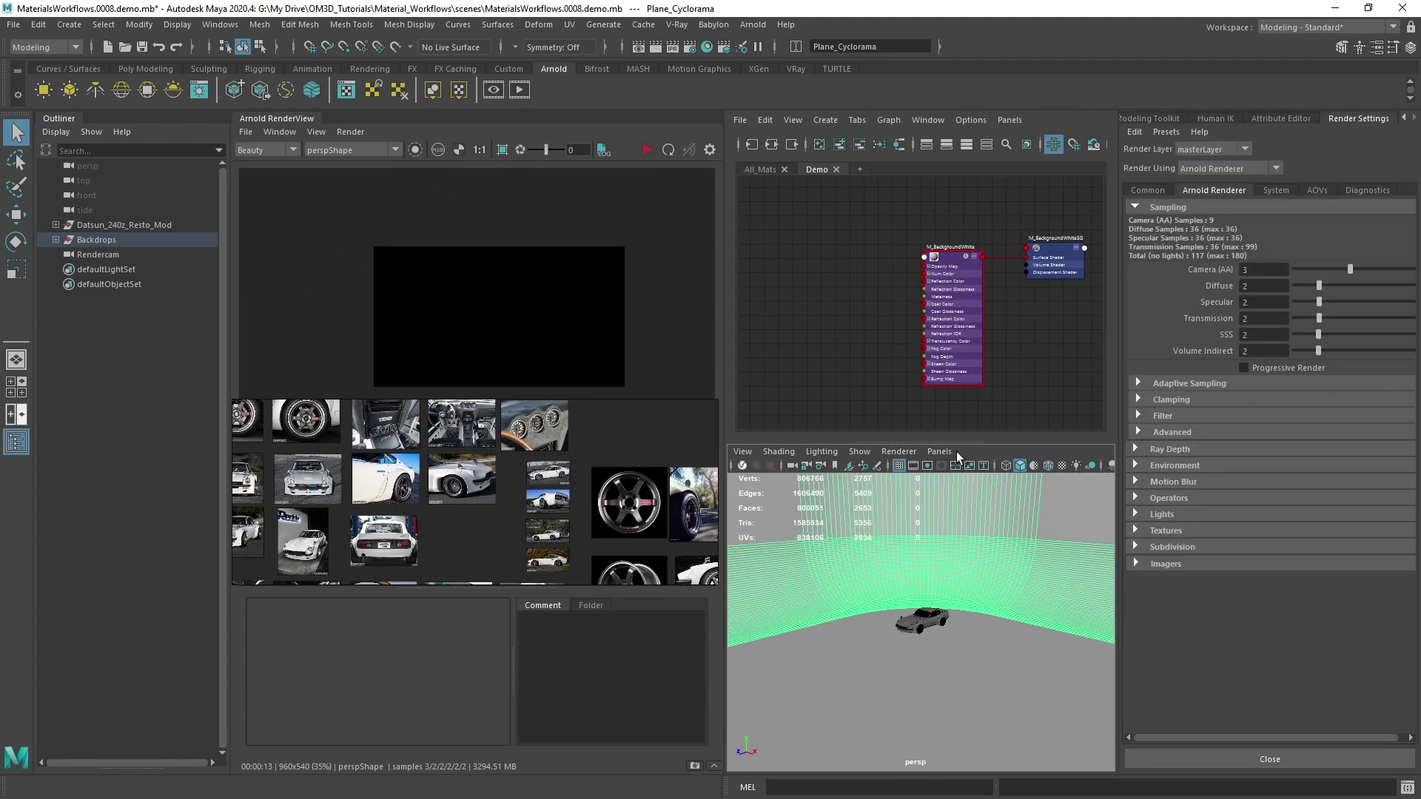
scroll(967, 706, "up", 4)
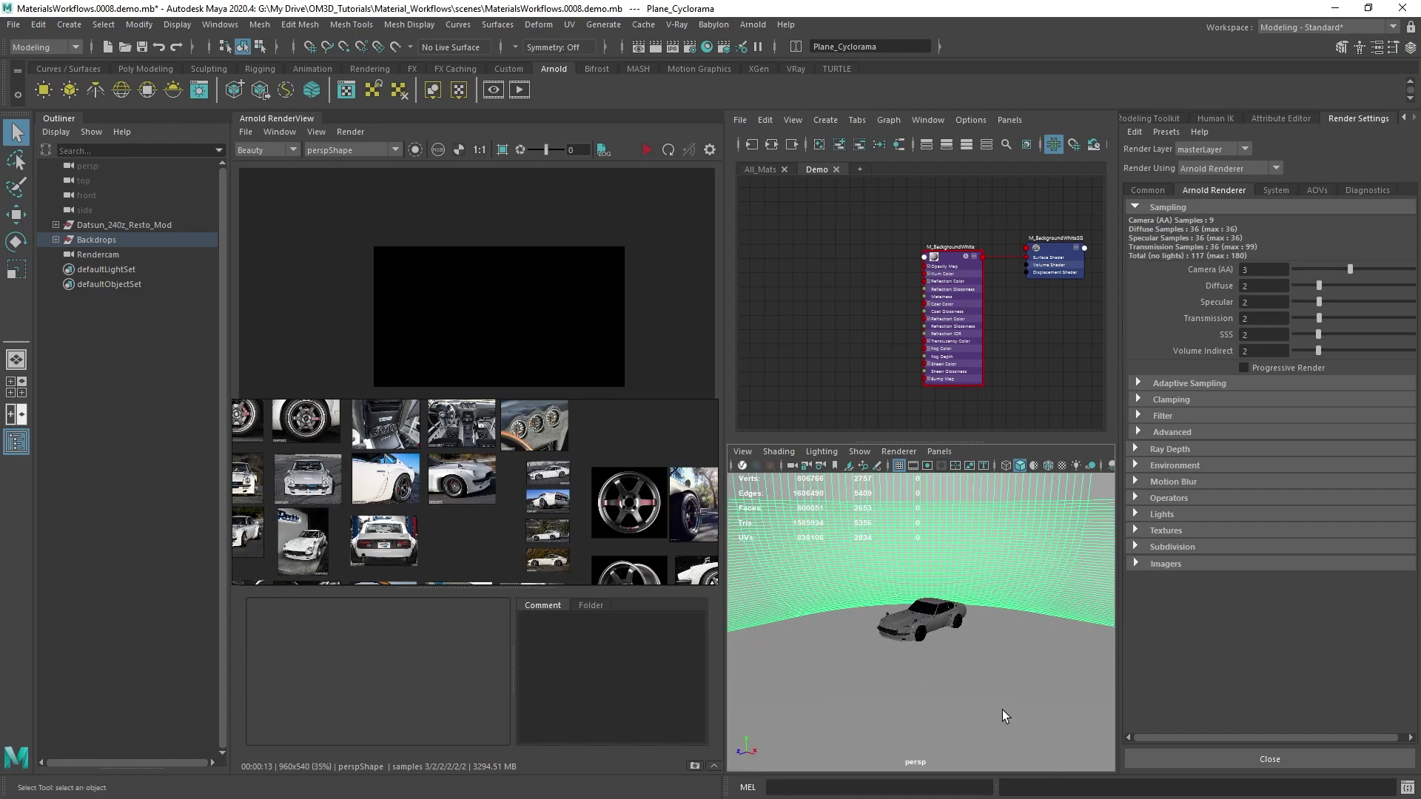
right_click_drag(887, 564, 889, 602, "alt")
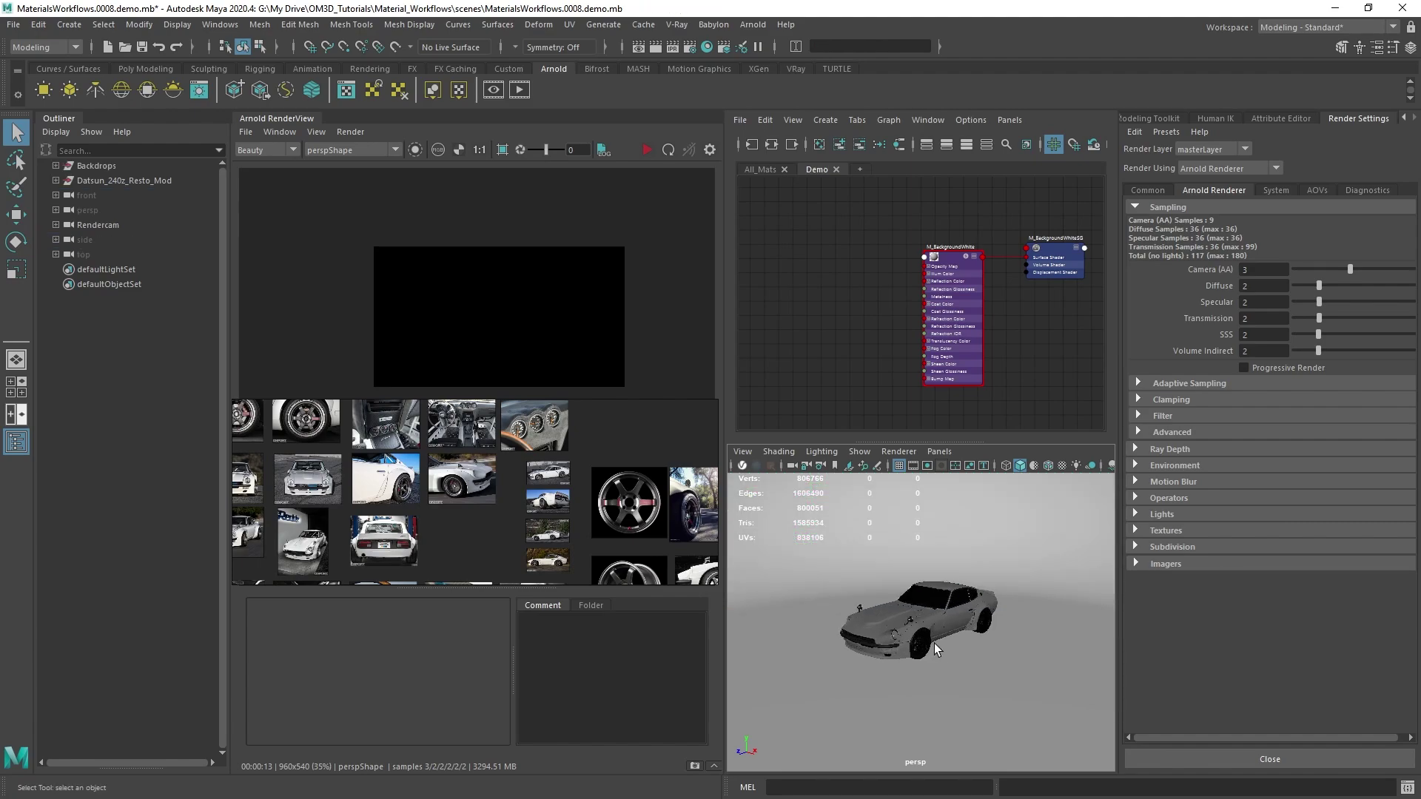
middle_click_drag(933, 642, 940, 583, "alt")
right_click_drag(939, 576, 948, 616, "alt")
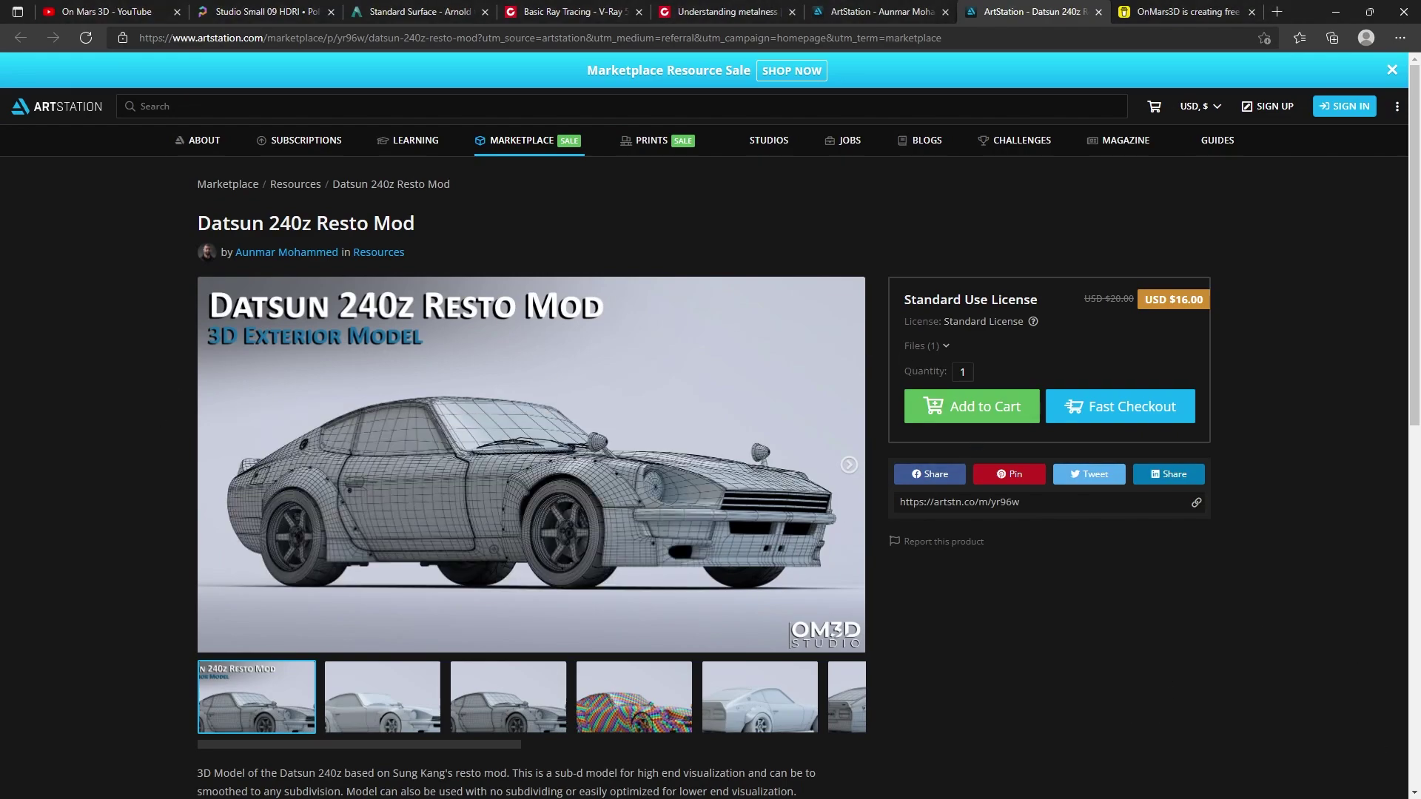
Step: Review the Datsun 240z Resto Mod product page on ArtStation in the browser and return to Maya
scroll(926, 575, "down", 1)
scroll(926, 575, "down", 3)
scroll(926, 575, "up", 5)
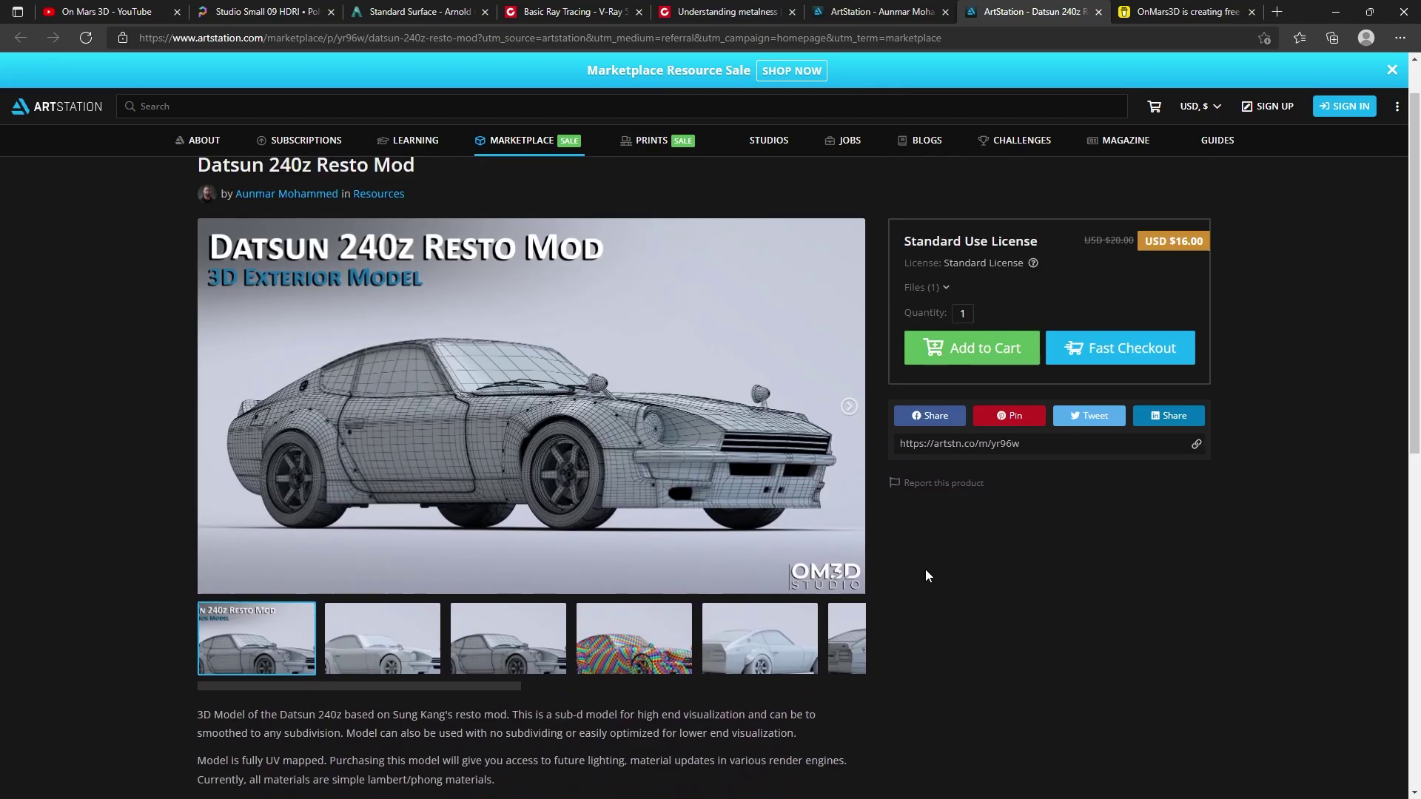
left_click(1335, 12)
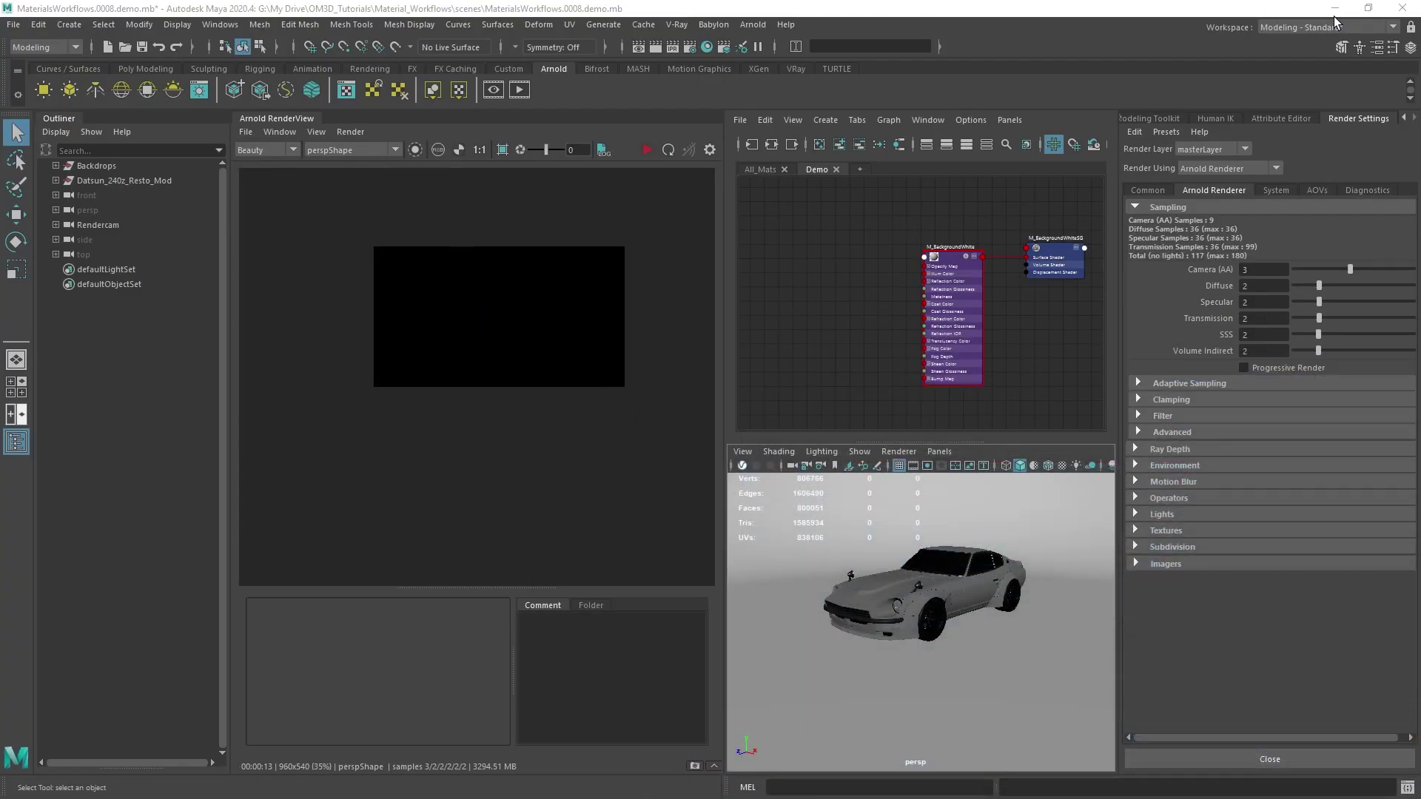
Step: Examine the Datsun model in the perspective view, both close up and as a whole within the backdrop
mouse_move(947, 642)
left_mouse_down("alt")
mouse_move(895, 632)
mouse_move(941, 629)
left_mouse_up("alt")
scroll(966, 552, "down", 5)
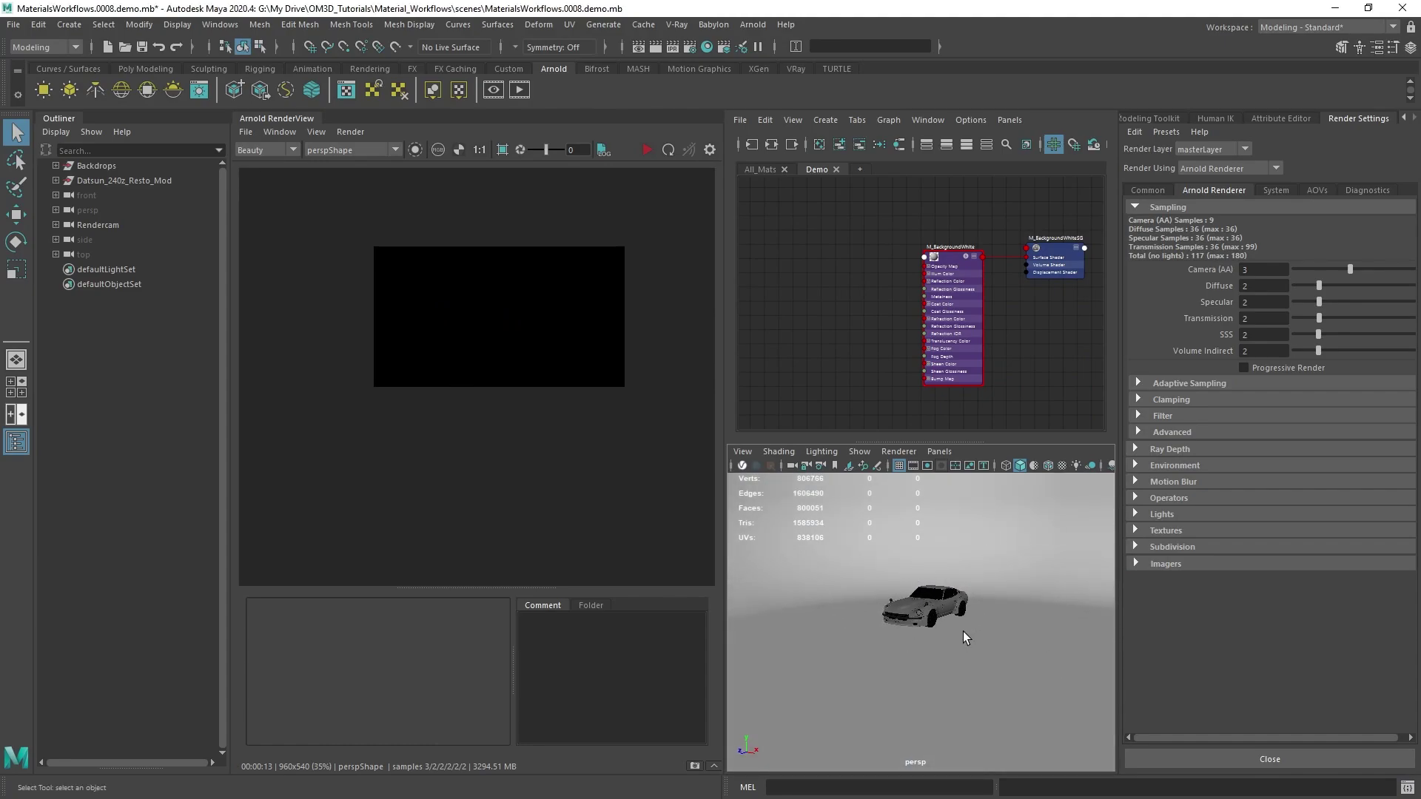
left_click_drag(980, 549, 964, 546, "alt")
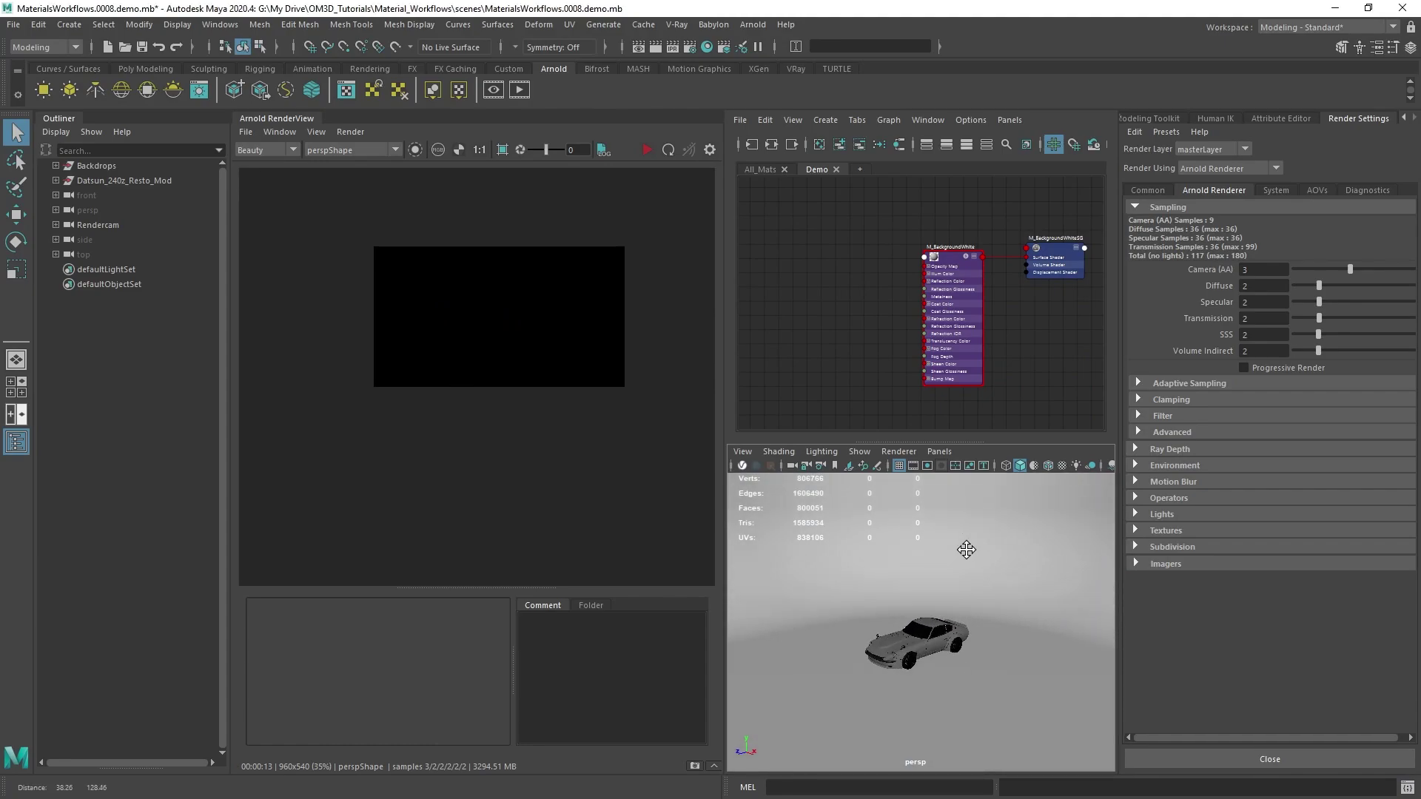
scroll(877, 658, "up", 4)
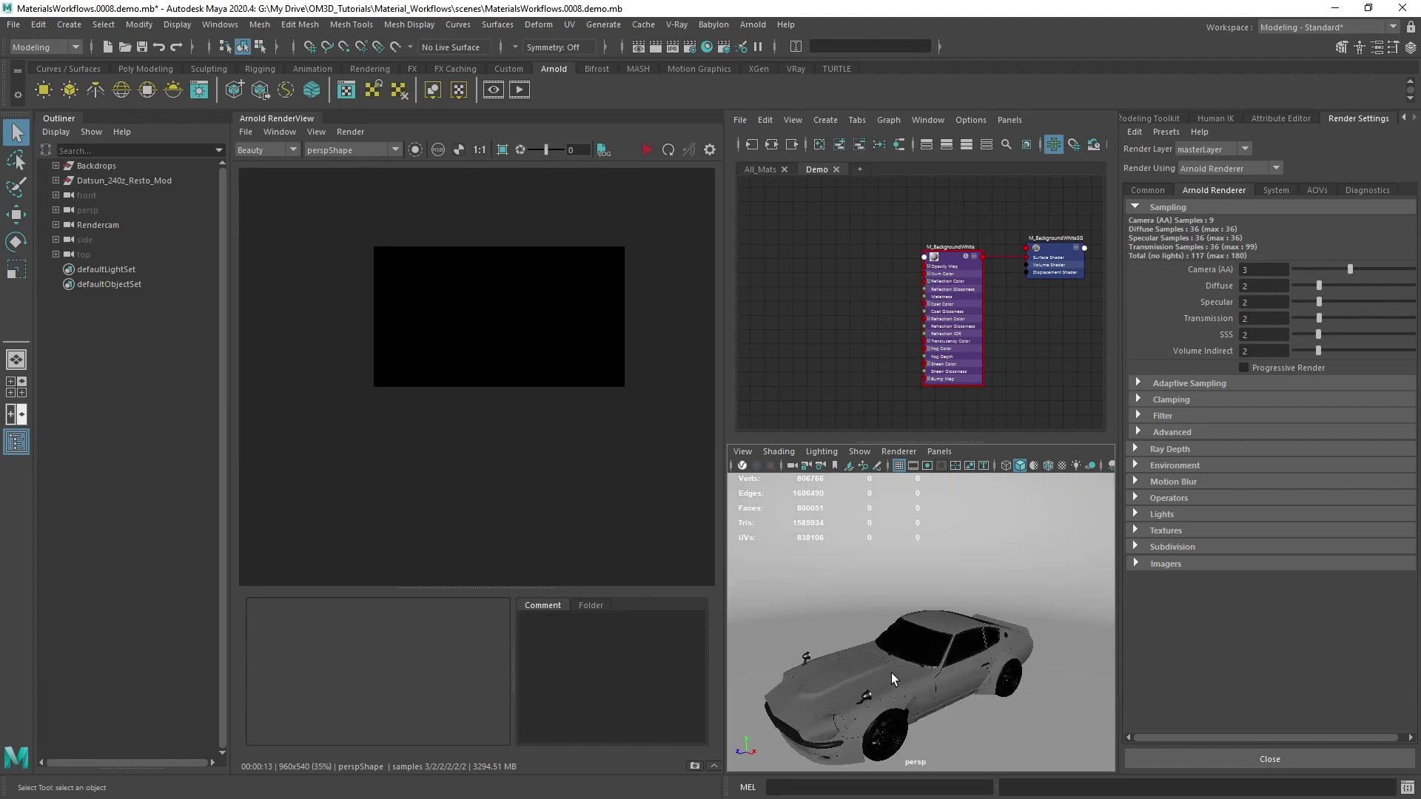
left_click_drag(891, 672, 908, 623, "alt")
scroll(844, 659, "up", 4)
scroll(1005, 650, "down", 3)
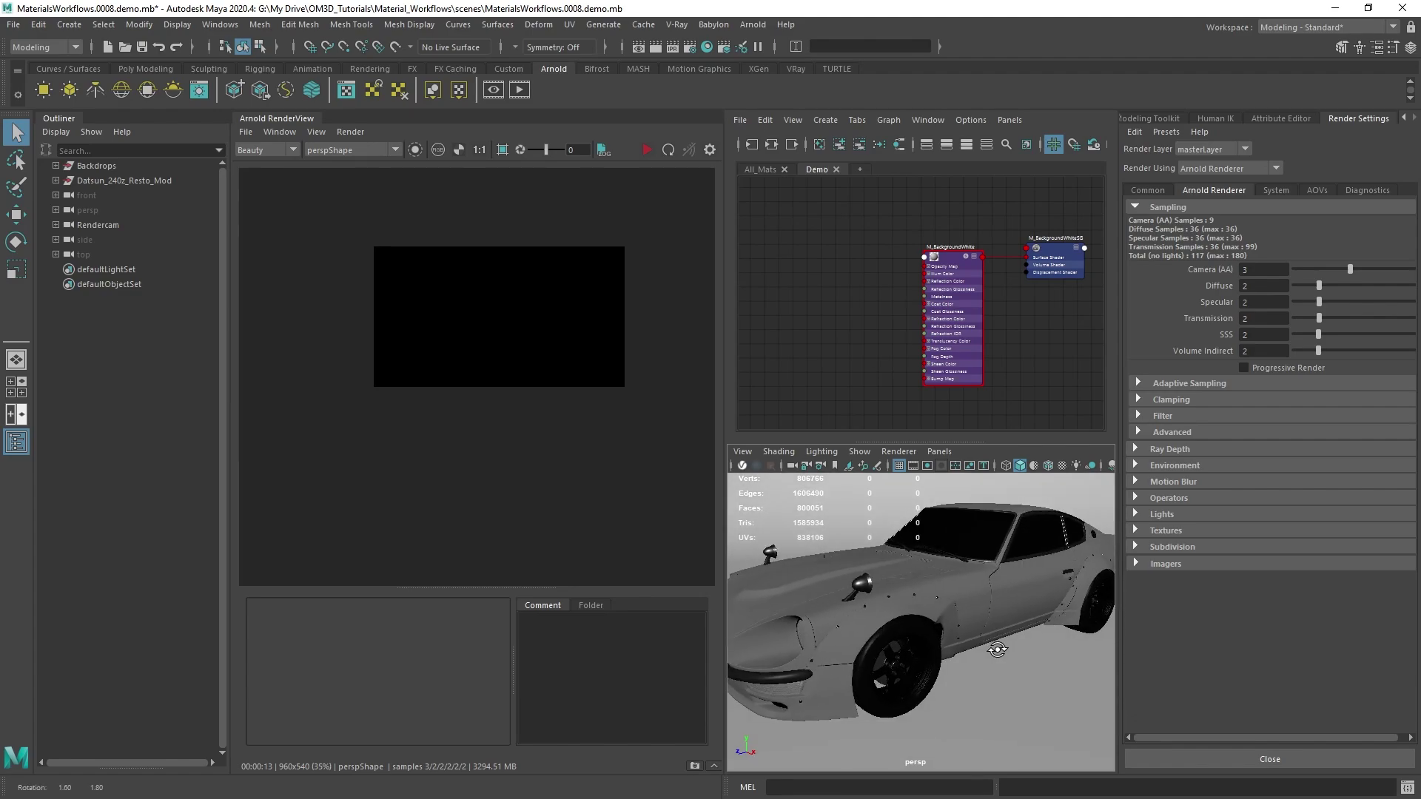
left_click_drag(884, 623, 976, 648, "alt")
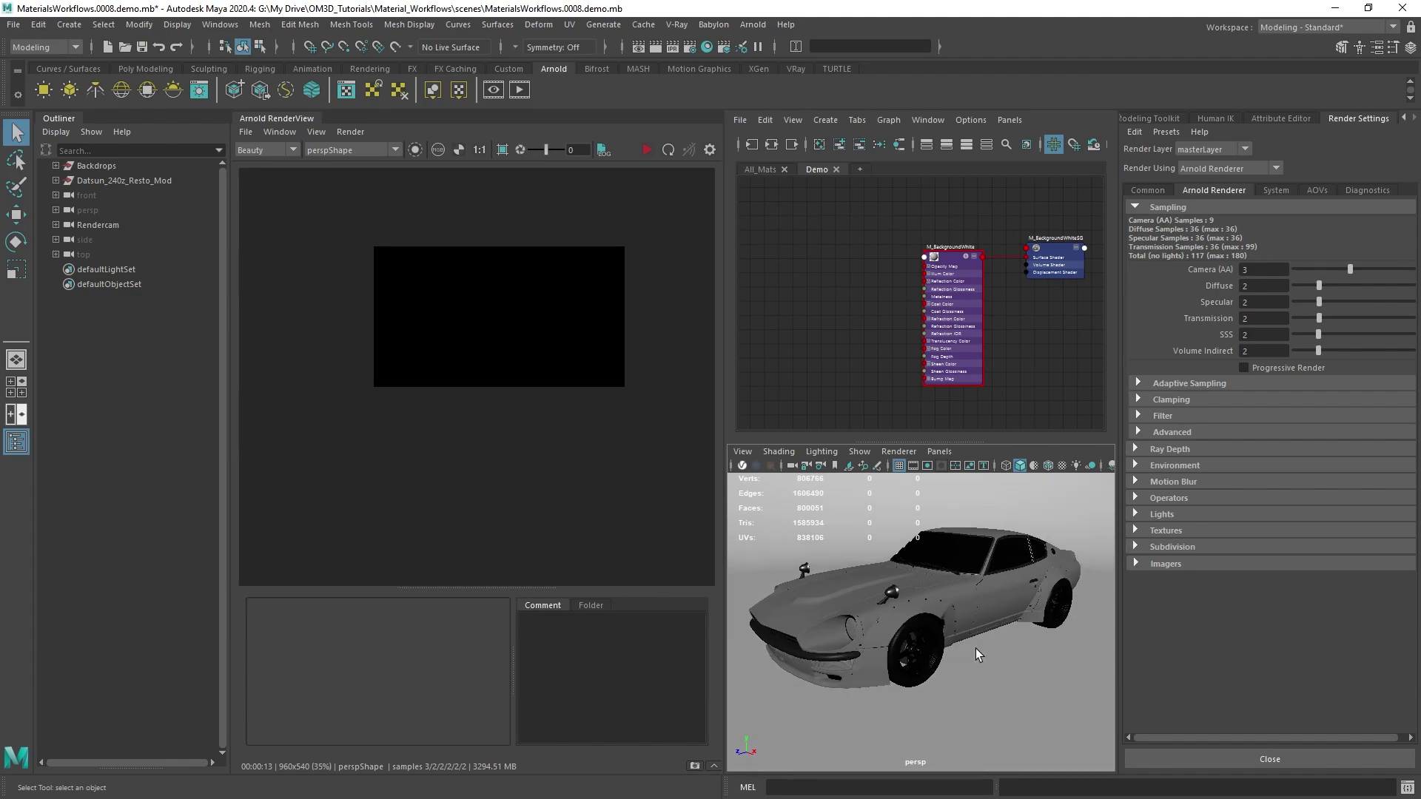
right_click_drag(926, 645, 950, 666, "alt")
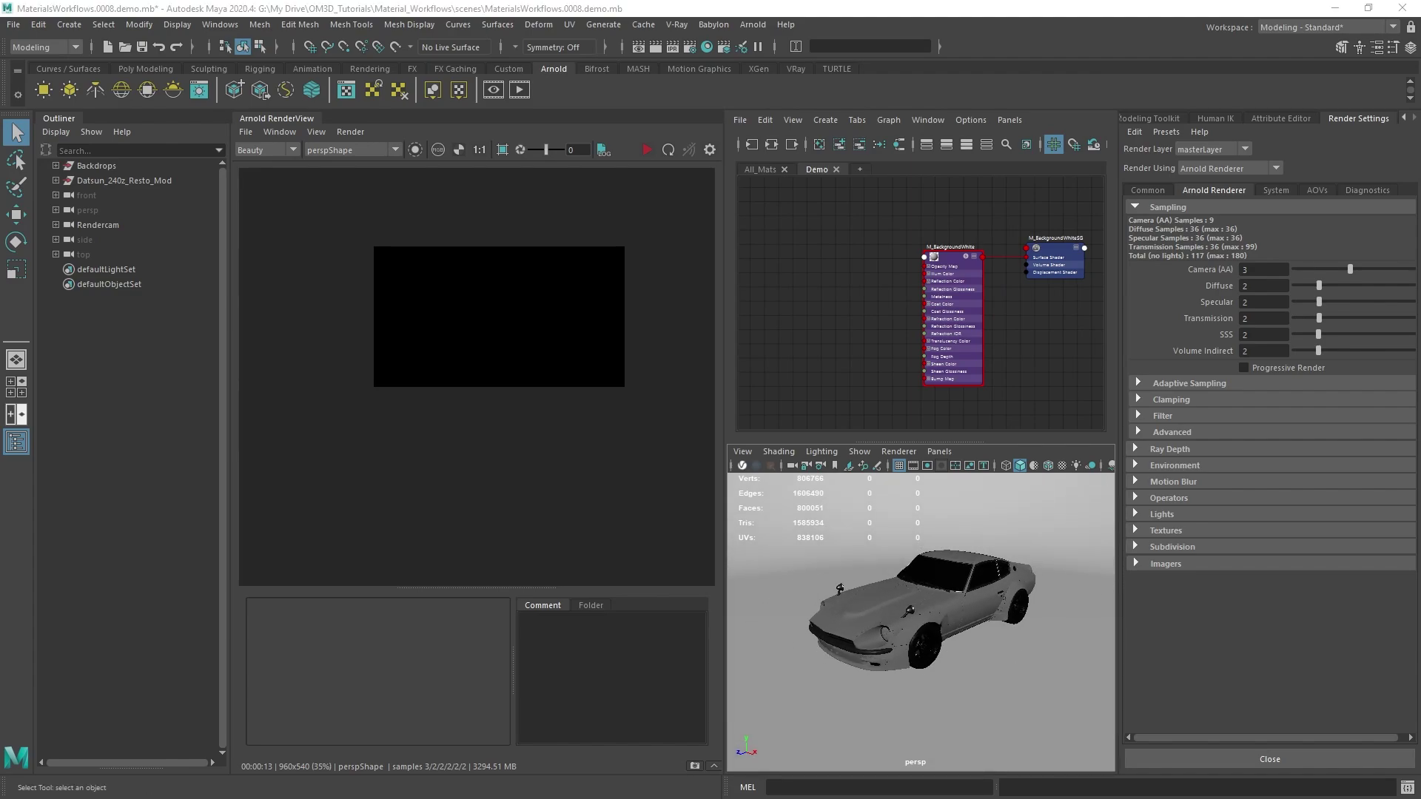
left_click_drag(968, 594, 917, 596, "alt")
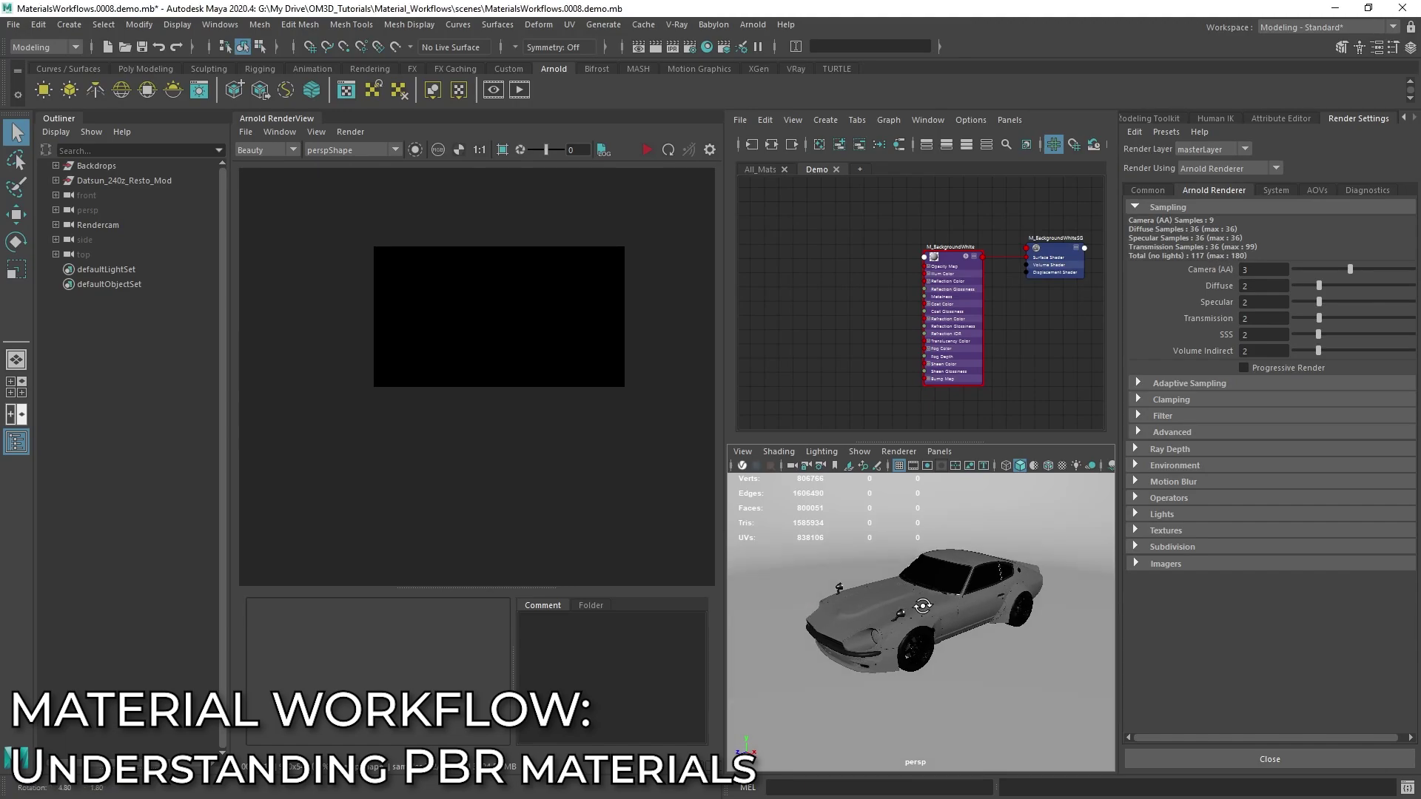
Step: Hide the Datsun_240z_Resto_Mod group, leaving only the backdrop in view
left_click(851, 603)
left_click(119, 225)
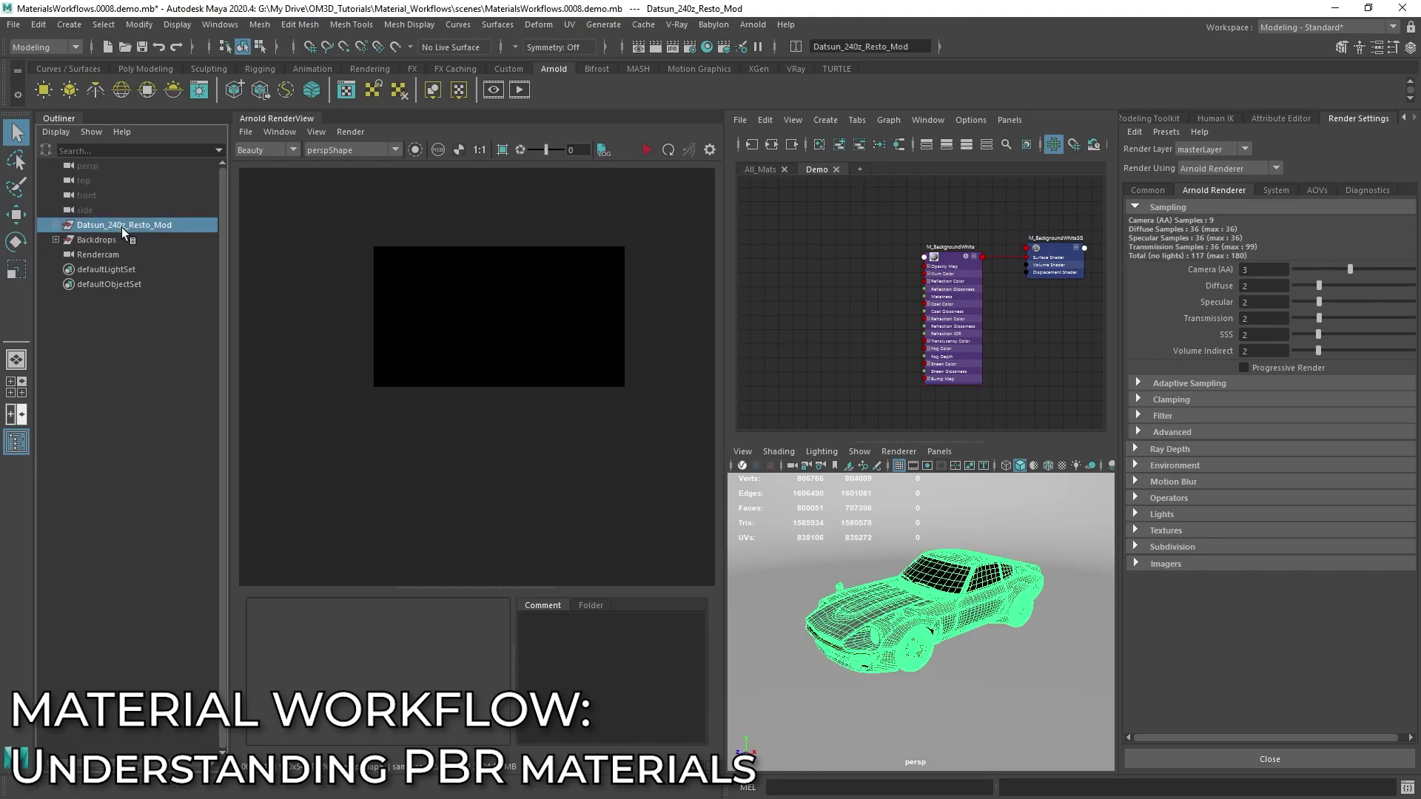
key("ctrl+h")
Step: Create a polygon sphere in the middle of the backdrop and scale it uniformly to about 111.5
right_click(926, 569, "shift")
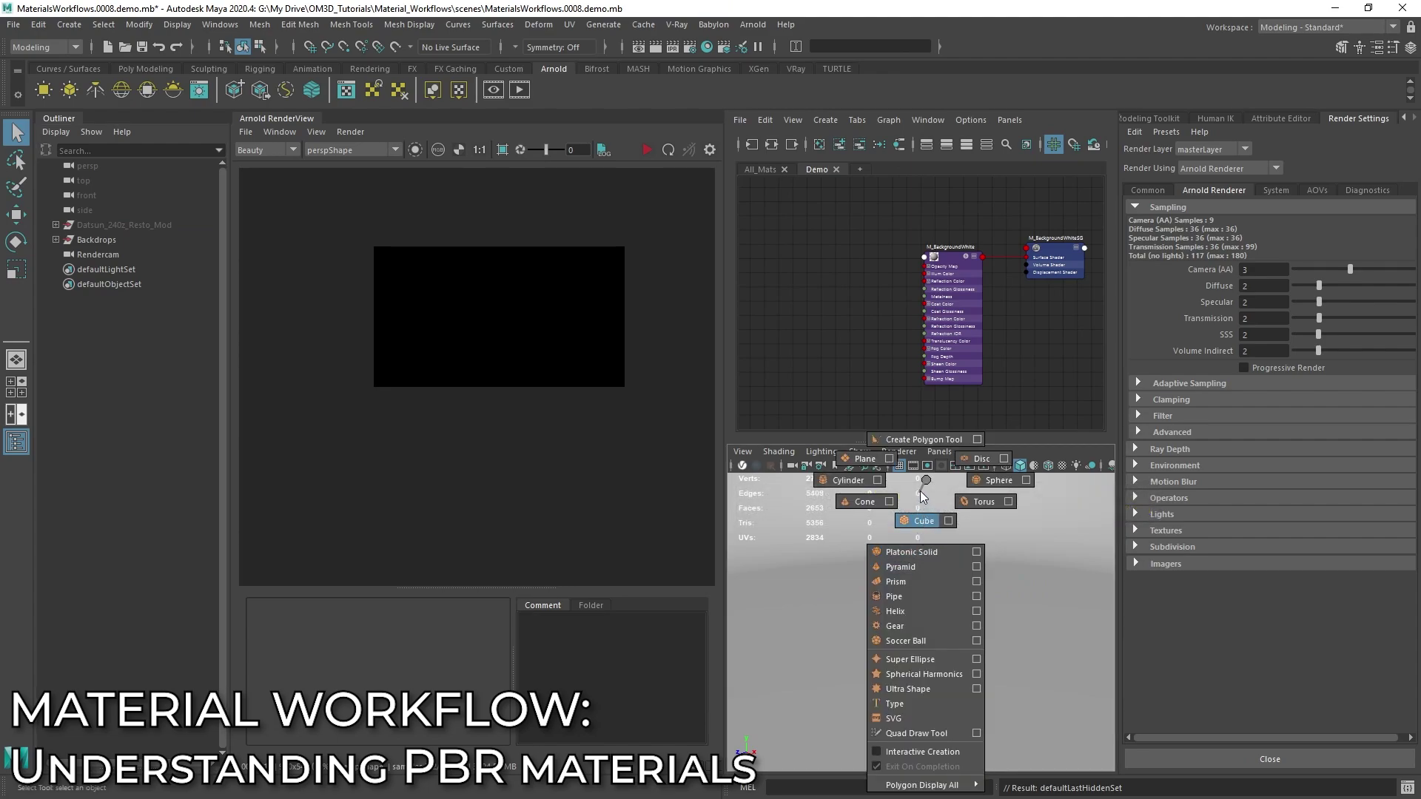
left_click(973, 481)
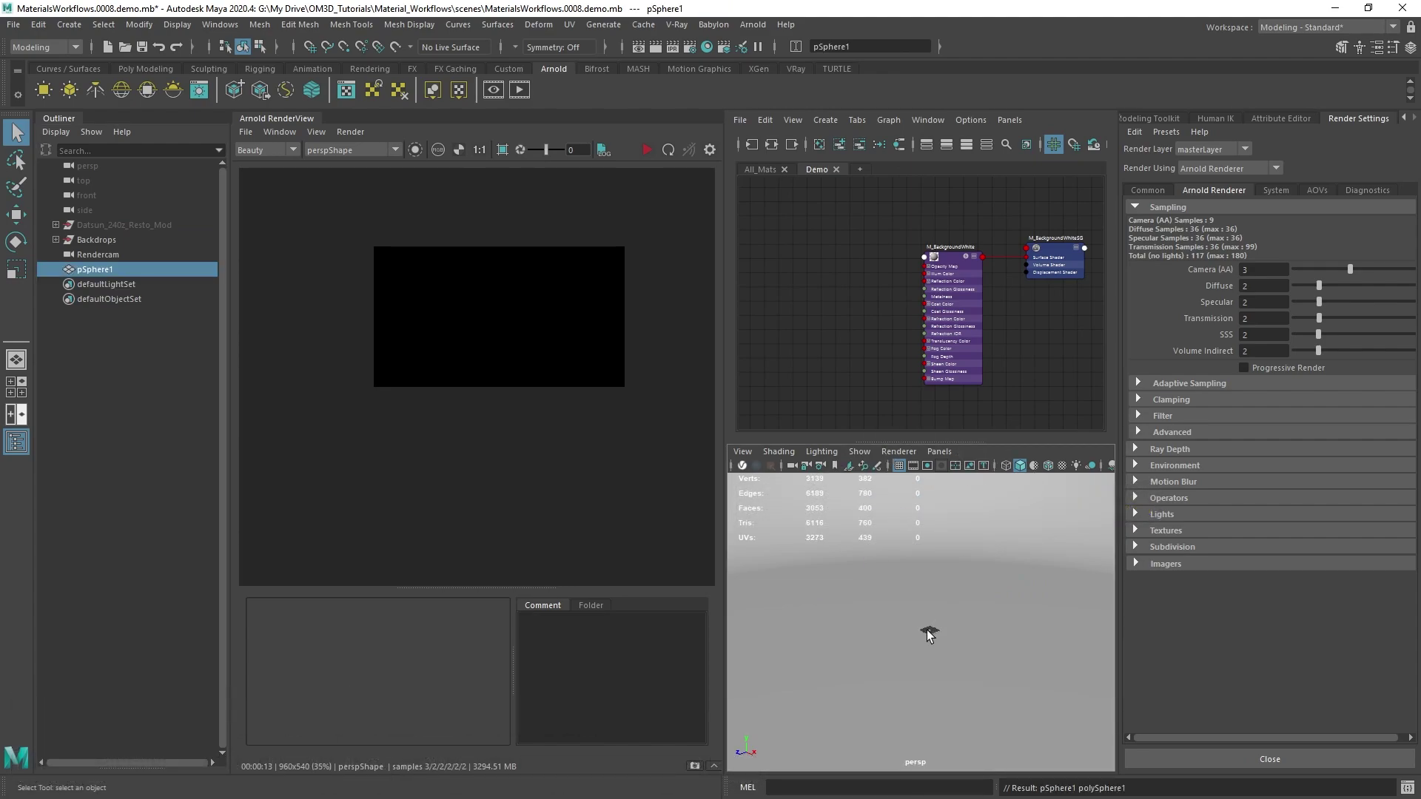
key("r")
mouse_move(930, 630)
left_mouse_down()
mouse_move(1045, 566)
mouse_move(922, 635)
left_mouse_up()
Step: Raise the sphere above the floor and move it to about X -6.9, Y 108.7, Z 119.4
key("w")
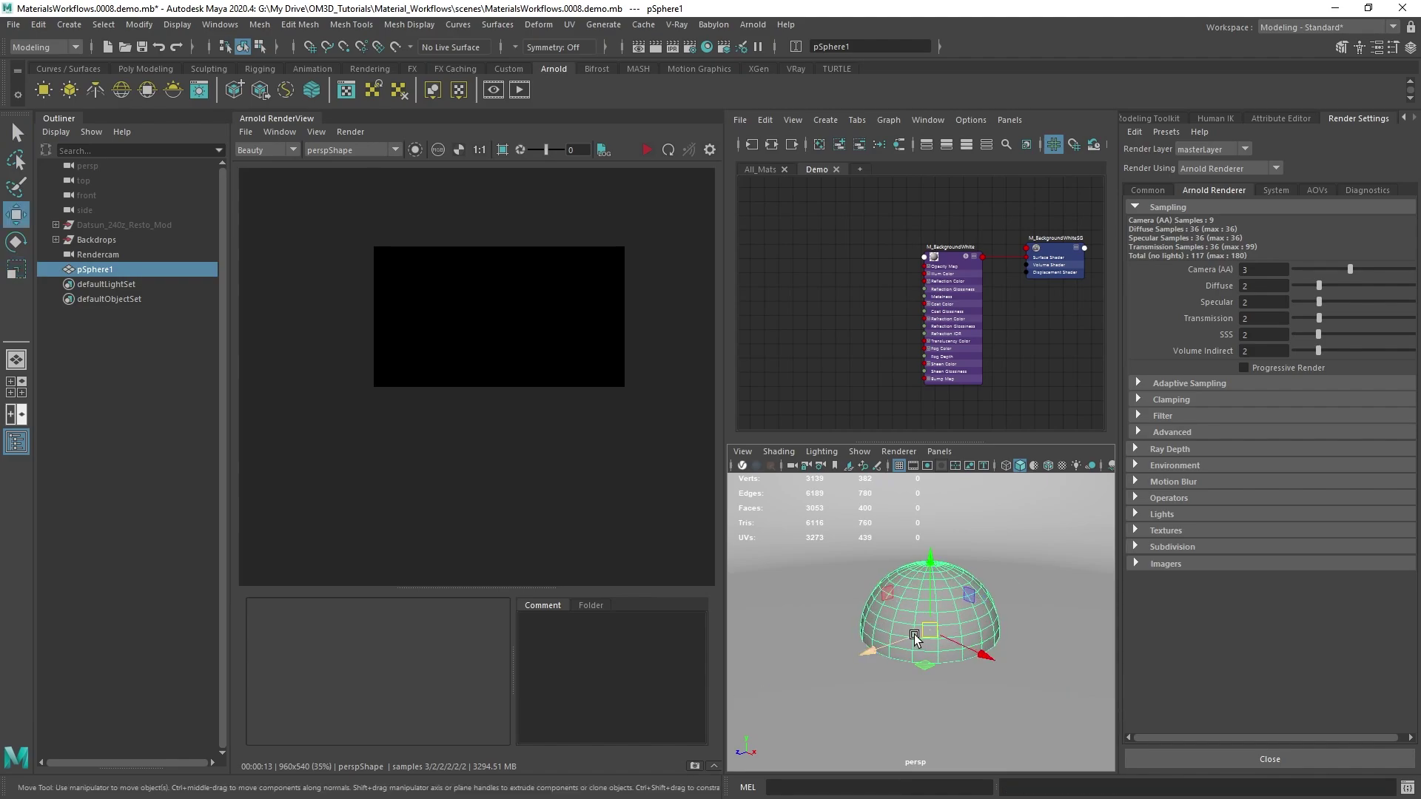
left_click_drag(930, 560, 921, 500)
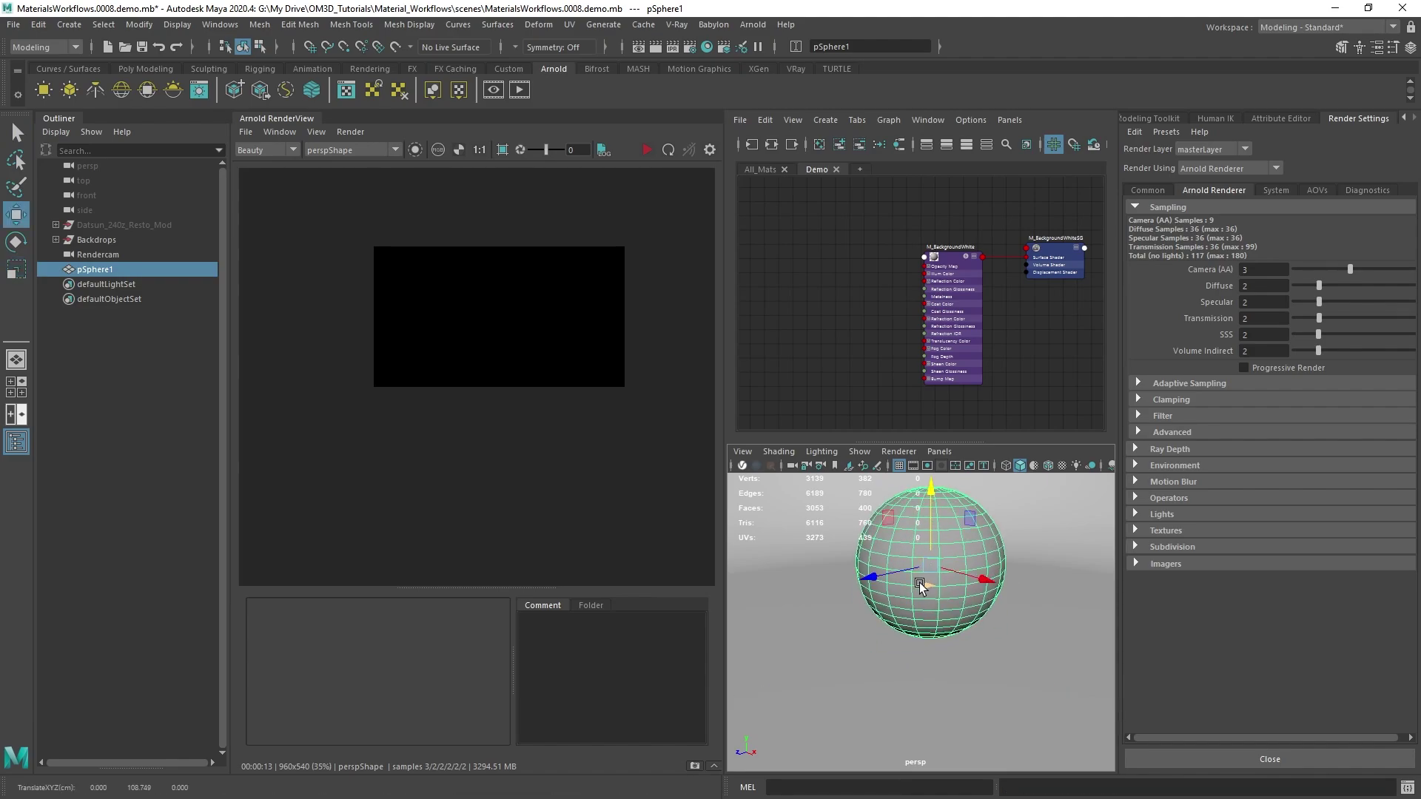
left_click_drag(925, 586, 843, 597)
scroll(879, 578, "down", 5)
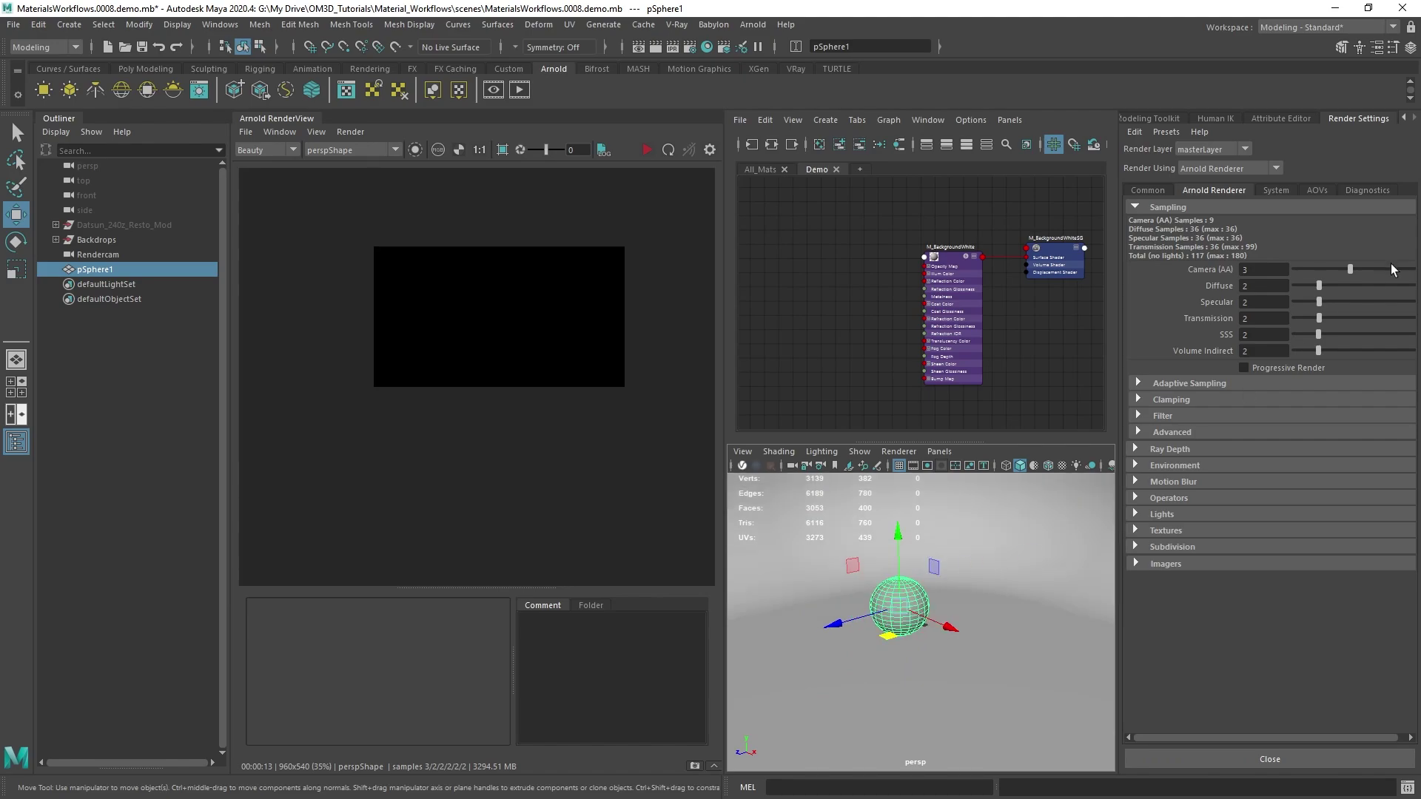
Step: Set the sphere's axis and height subdivisions to 64 in its polySphere1 construction settings
left_click(1409, 46)
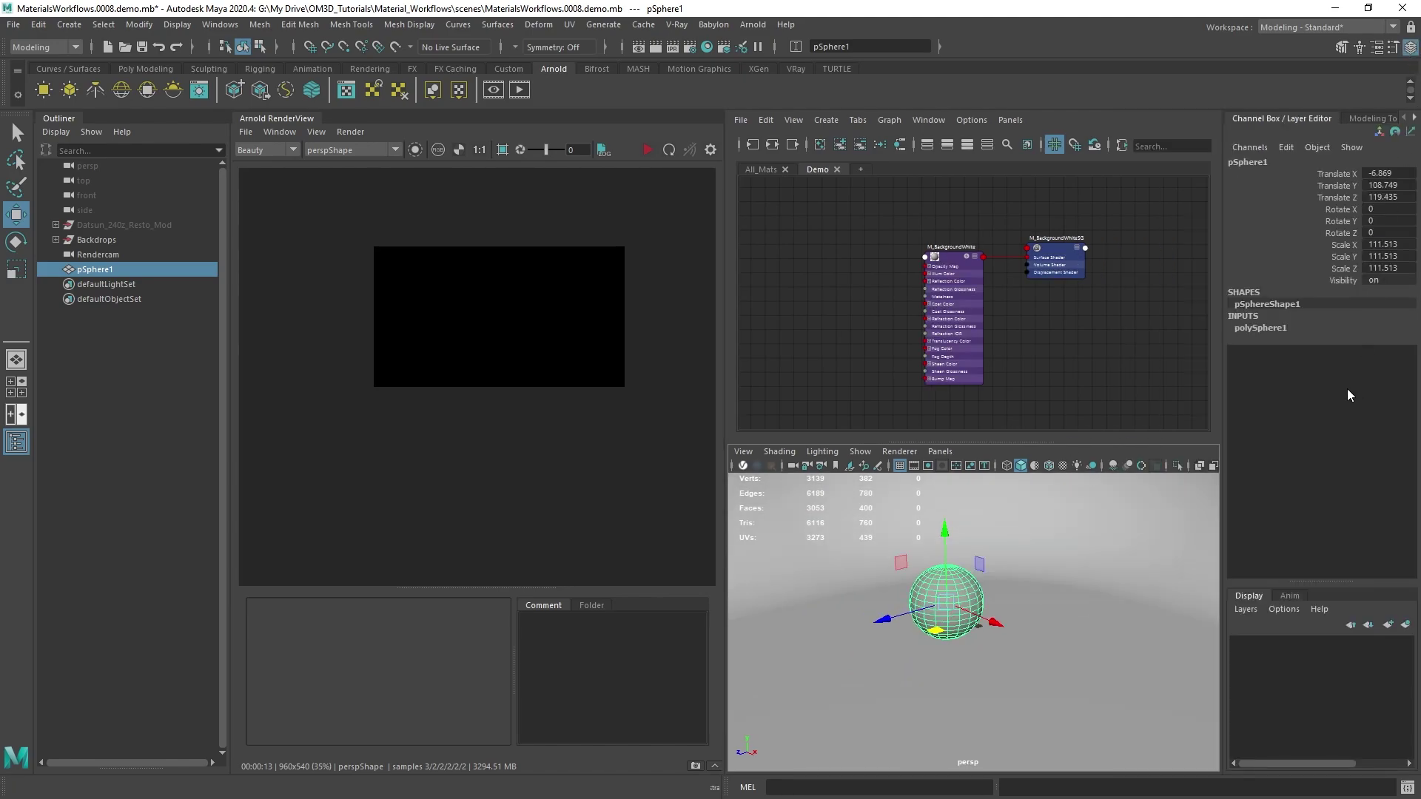
left_click(1258, 327)
left_click(1379, 363)
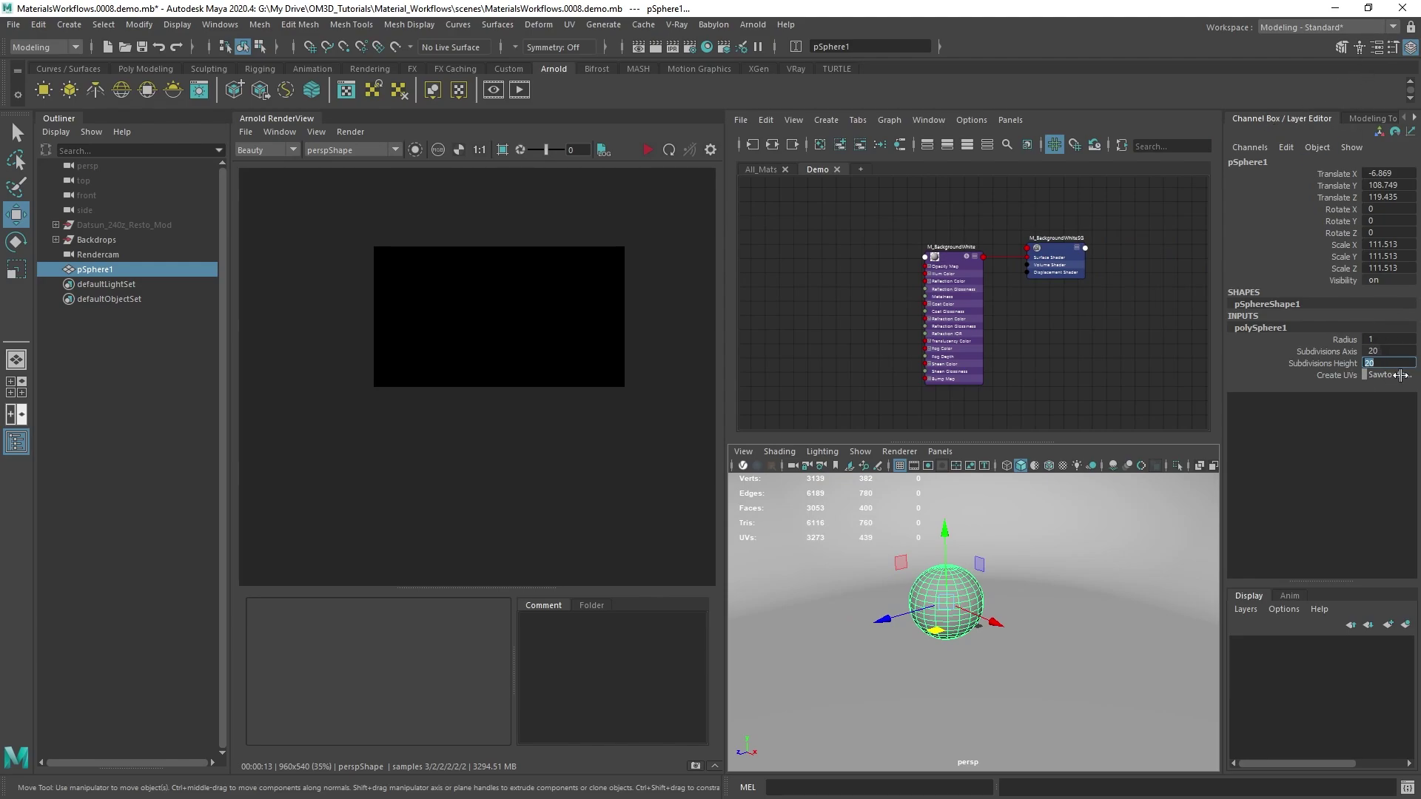
left_click(1380, 350, "shift")
type("64")
key("Return")
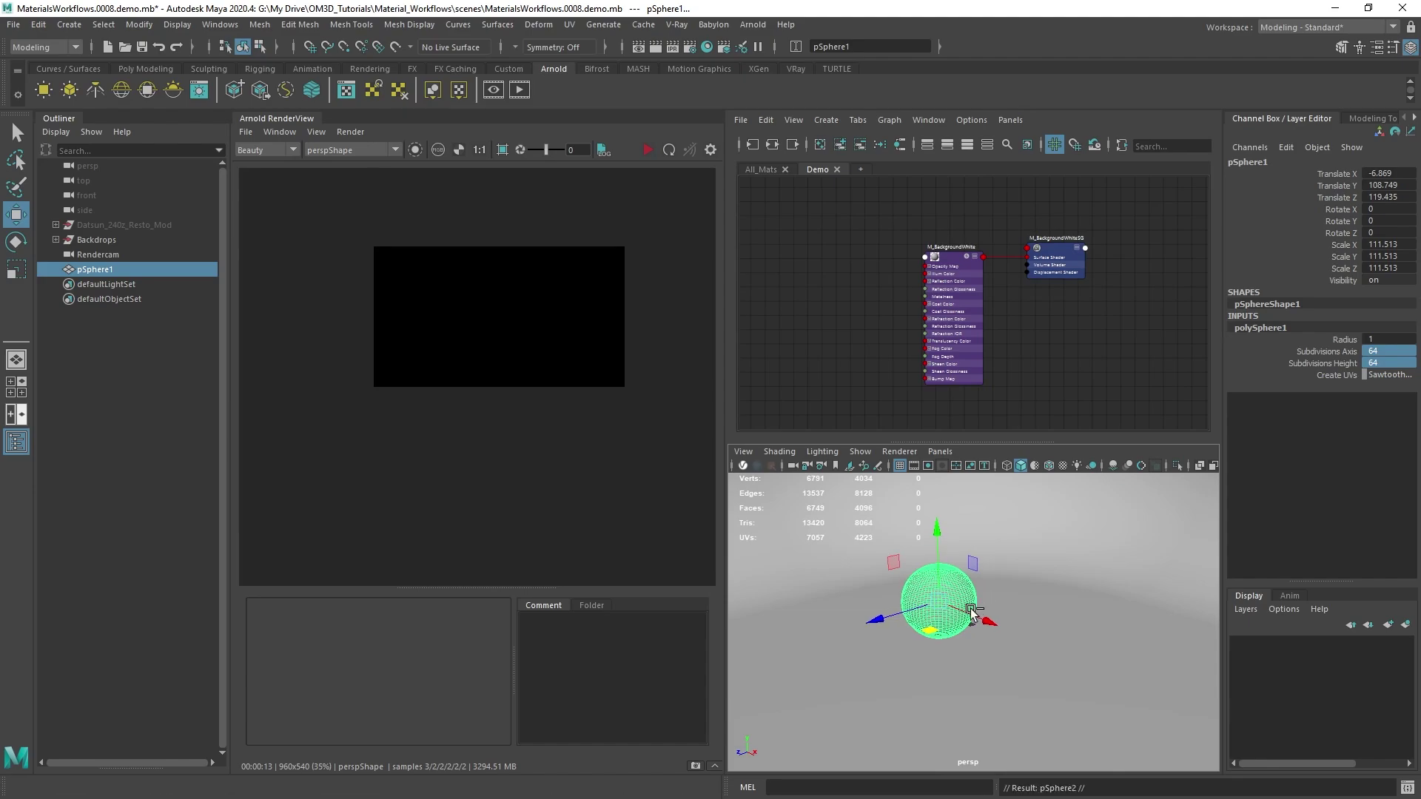
Step: Duplicate the sphere and slide the copy along the floor plane to about X 161.7, Z -57.2, beside the original
key("ctrl+d")
left_click_drag(929, 640, 1024, 638)
mouse_move(1084, 649)
right_mouse_down("alt")
mouse_move(1063, 647)
mouse_move(1095, 646)
mouse_move(1105, 670)
mouse_move(1067, 649)
right_mouse_up("alt")
Step: Duplicate the copied sphere and move the new one to the row's opposite end, at about X -149.2, Z 340.5
key("ctrl+d")
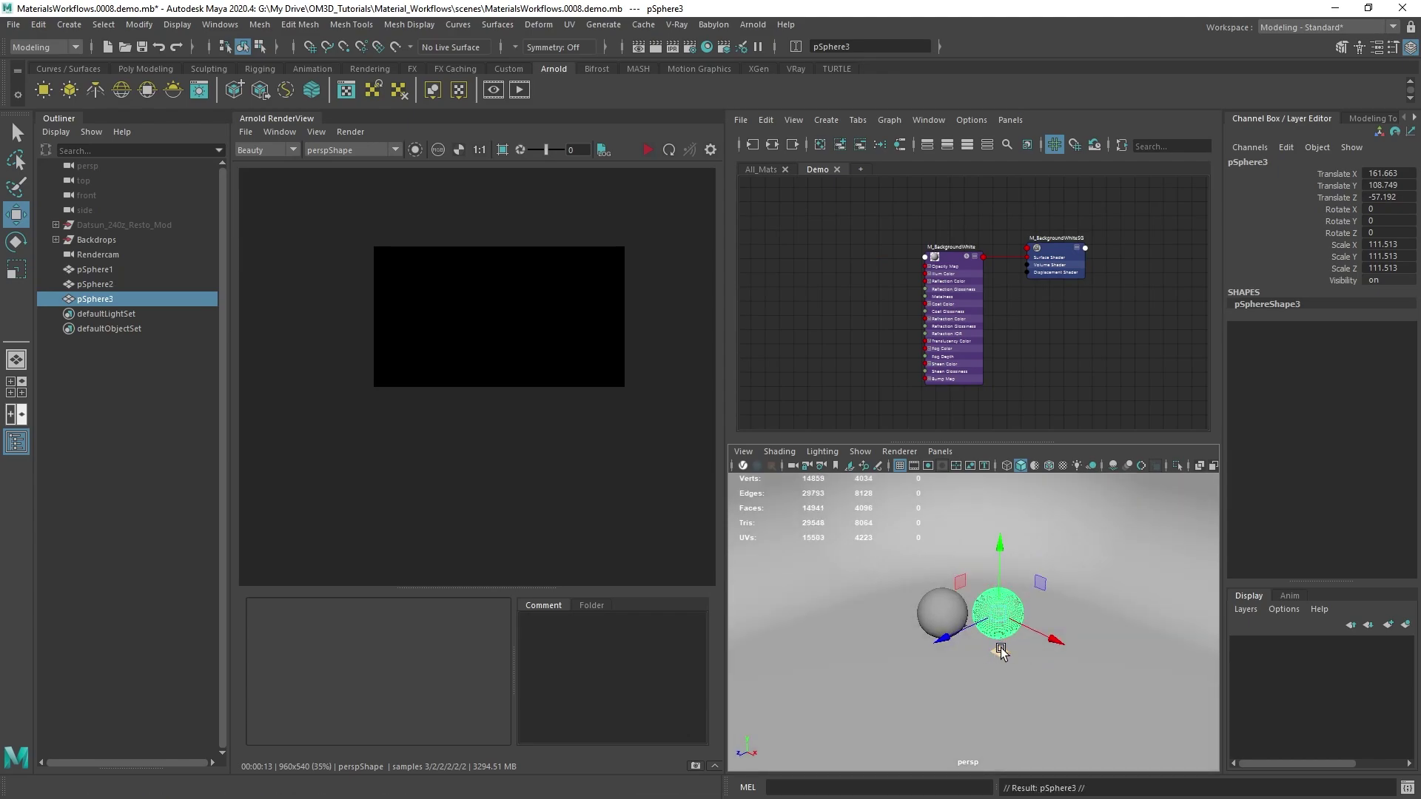
left_click_drag(992, 651, 873, 654)
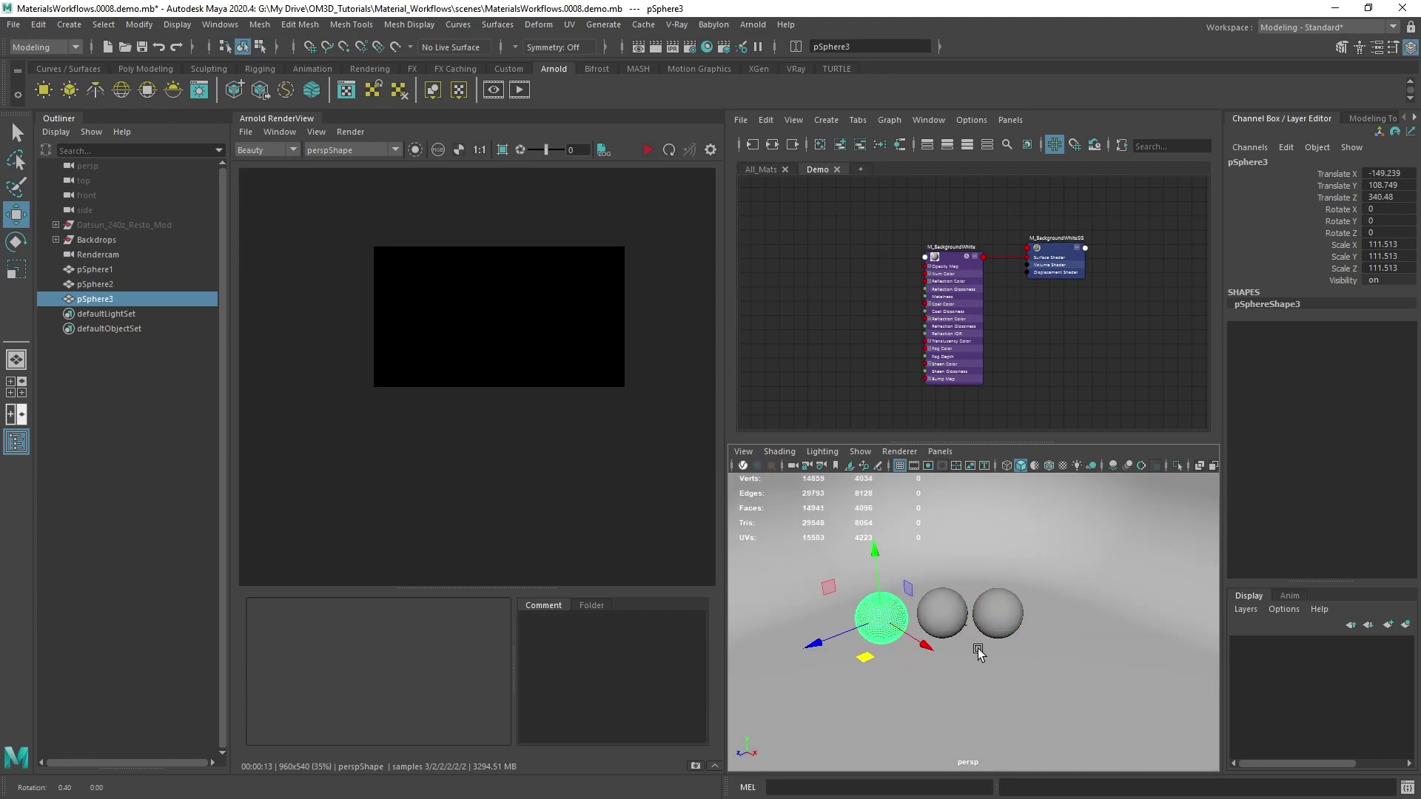
right_click_drag(973, 656, 1015, 611, "alt")
mouse_move(1016, 611)
left_mouse_down("alt")
mouse_move(1045, 592)
mouse_move(1011, 638)
mouse_move(1022, 625)
left_mouse_up("alt")
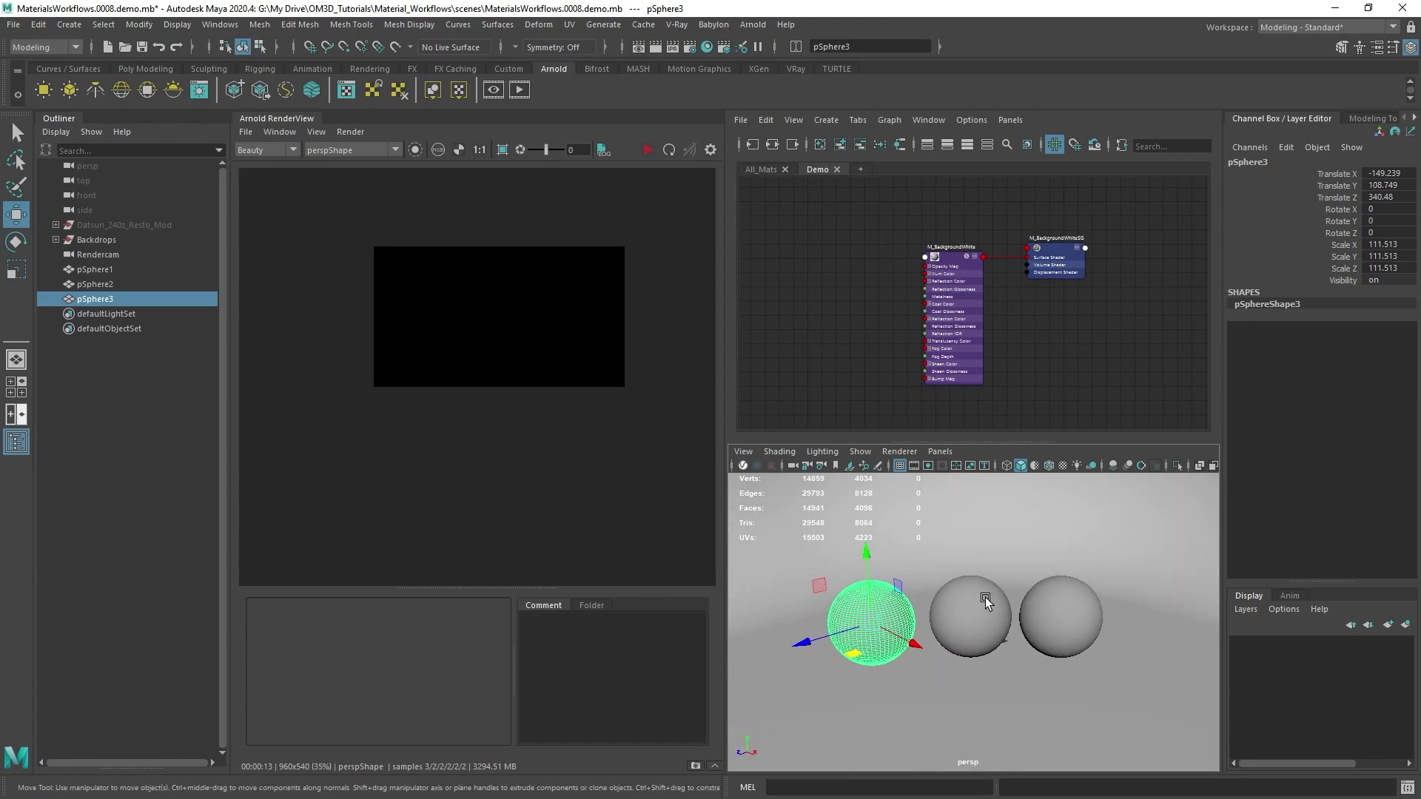
right_click_drag(984, 597, 1051, 649, "alt")
key("q")
left_click_drag(1001, 691, 1031, 666, "alt")
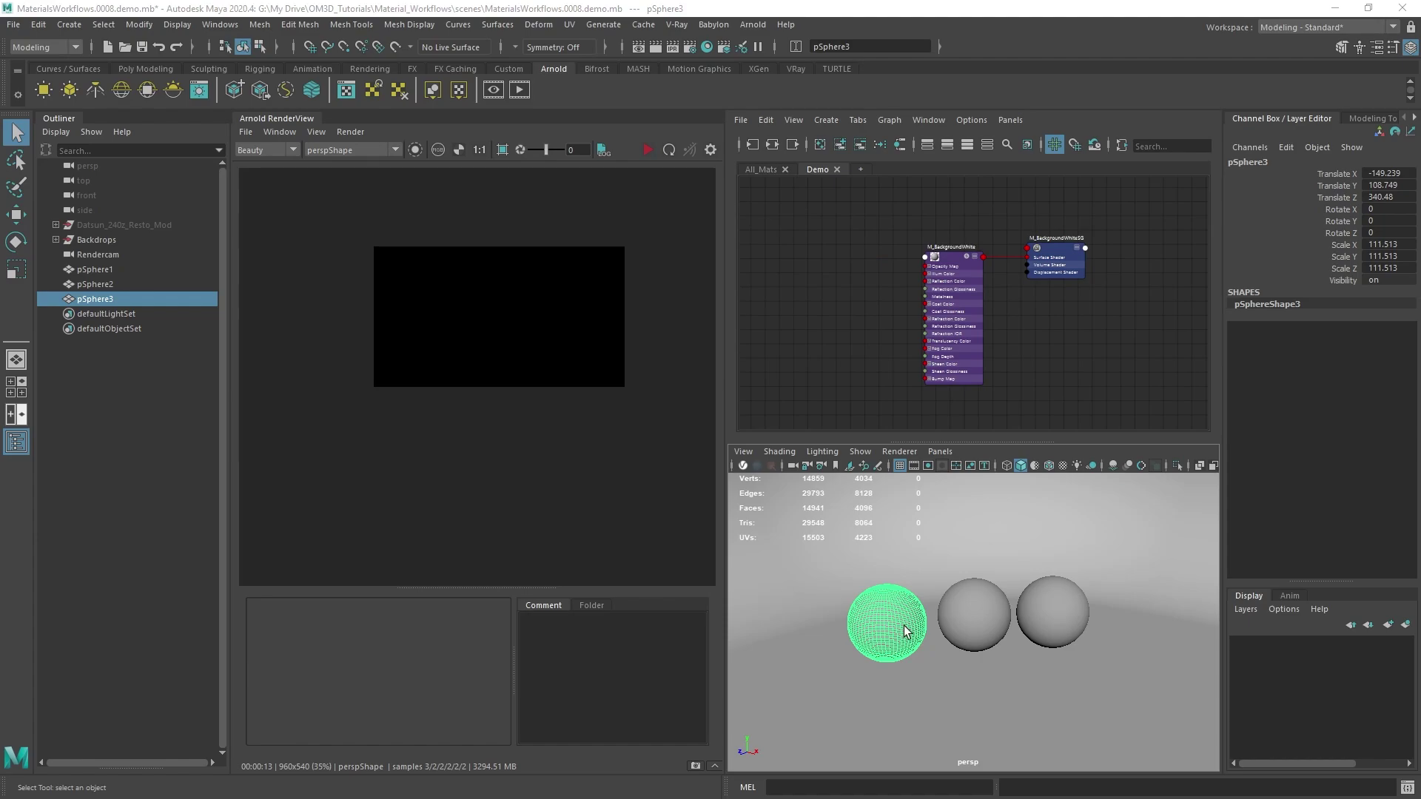
Step: Assign a new Maya Standard Surface material to the pSphere3 sphere, after comparing it with the Arnold shader list
right_click_drag(903, 625, 953, 620, "alt")
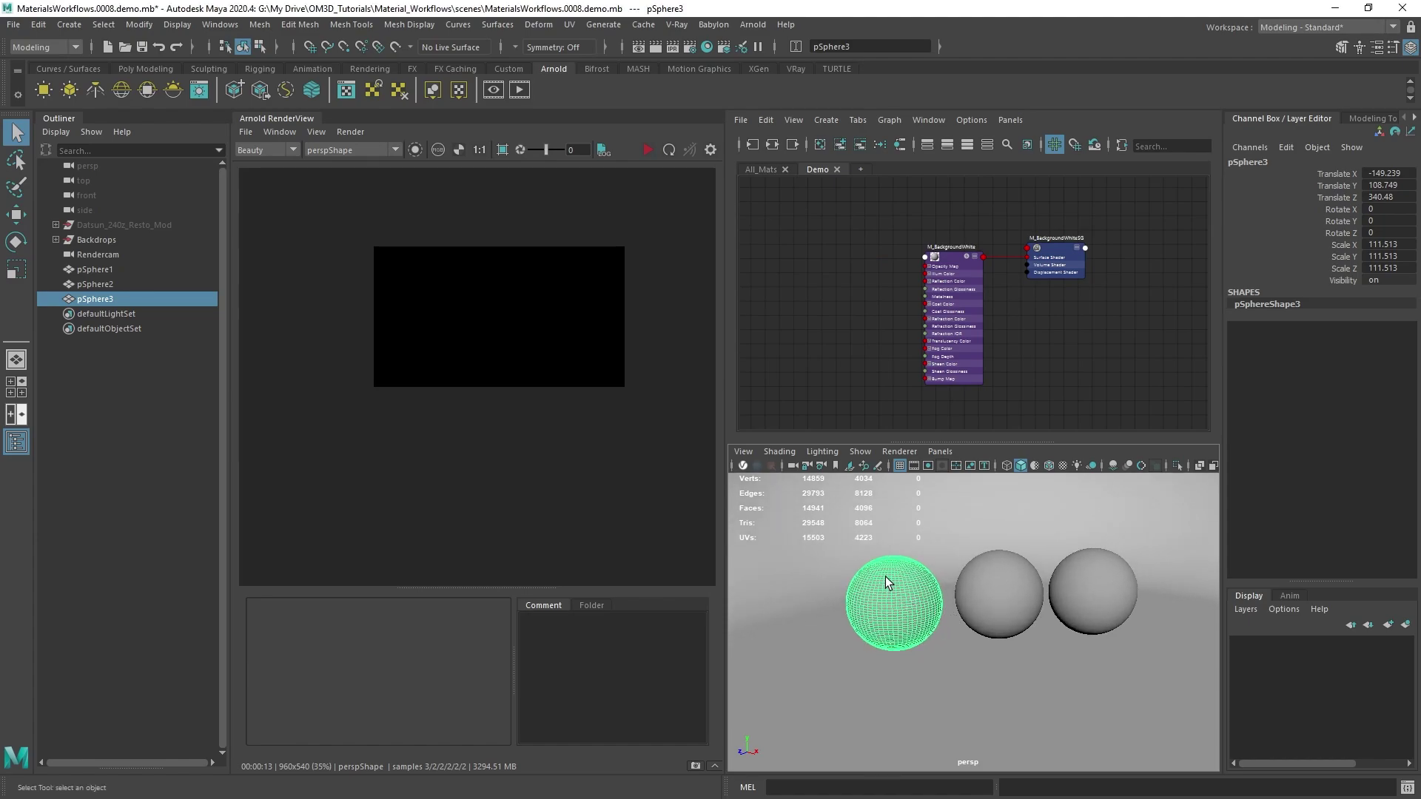
right_click_drag(890, 579, 855, 752)
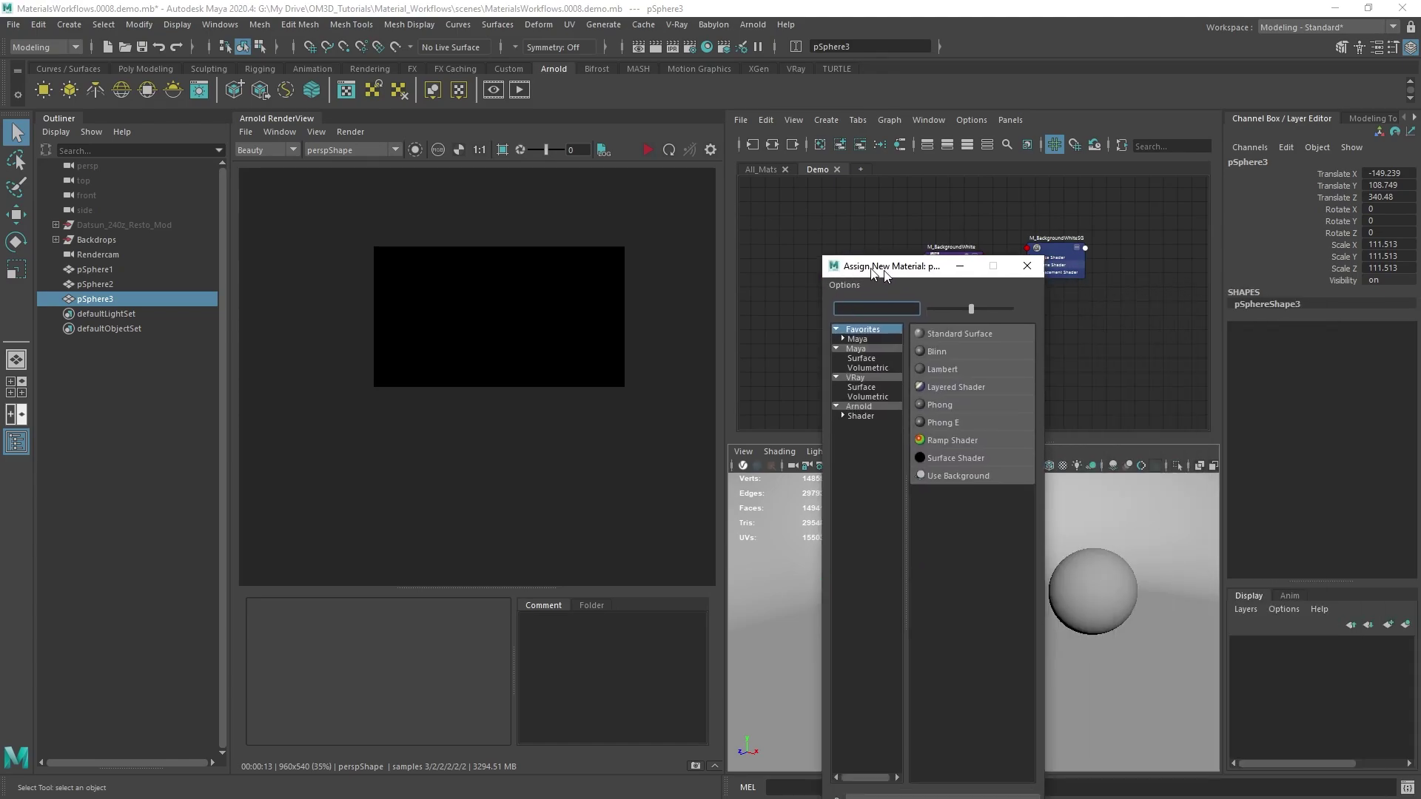
left_click_drag(855, 238, 845, 203)
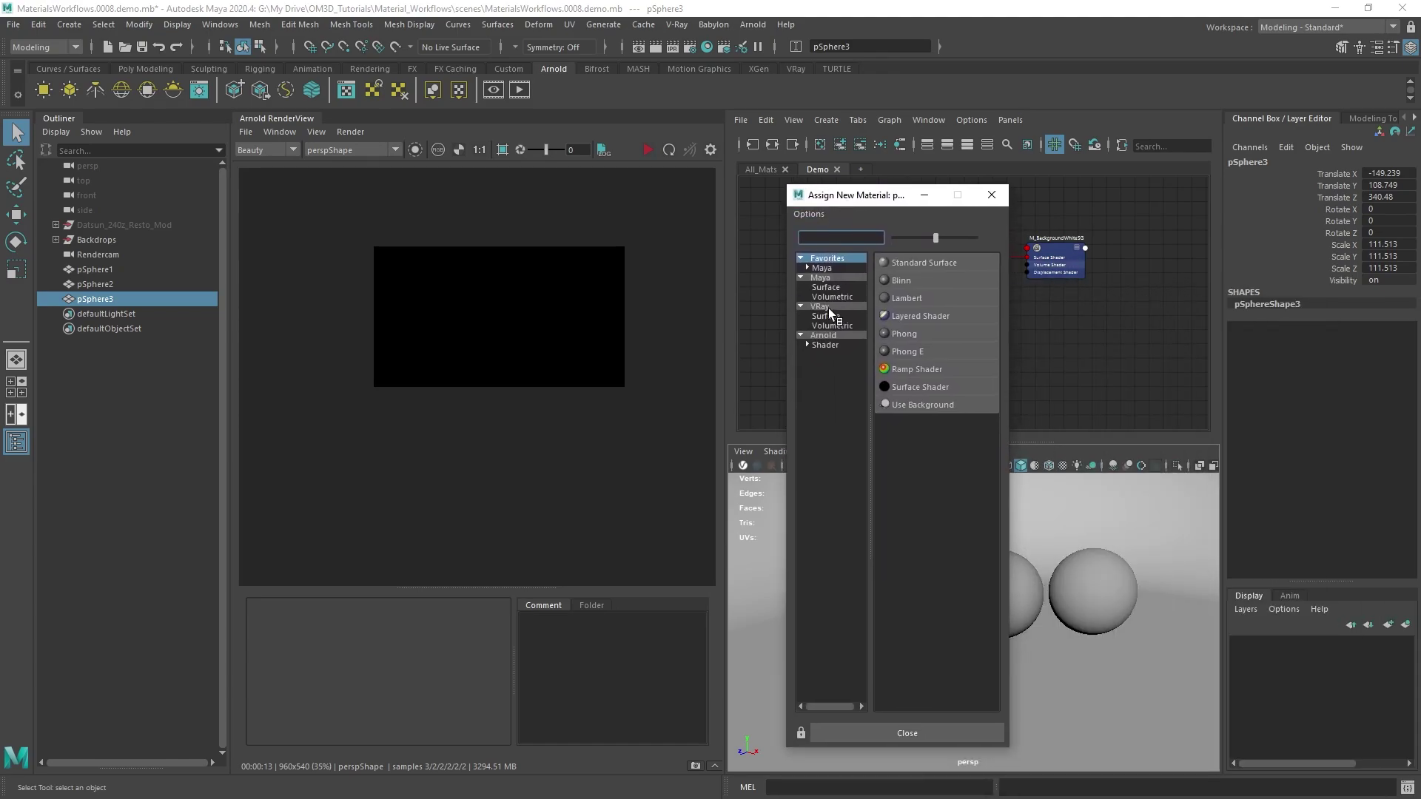
left_click(823, 335)
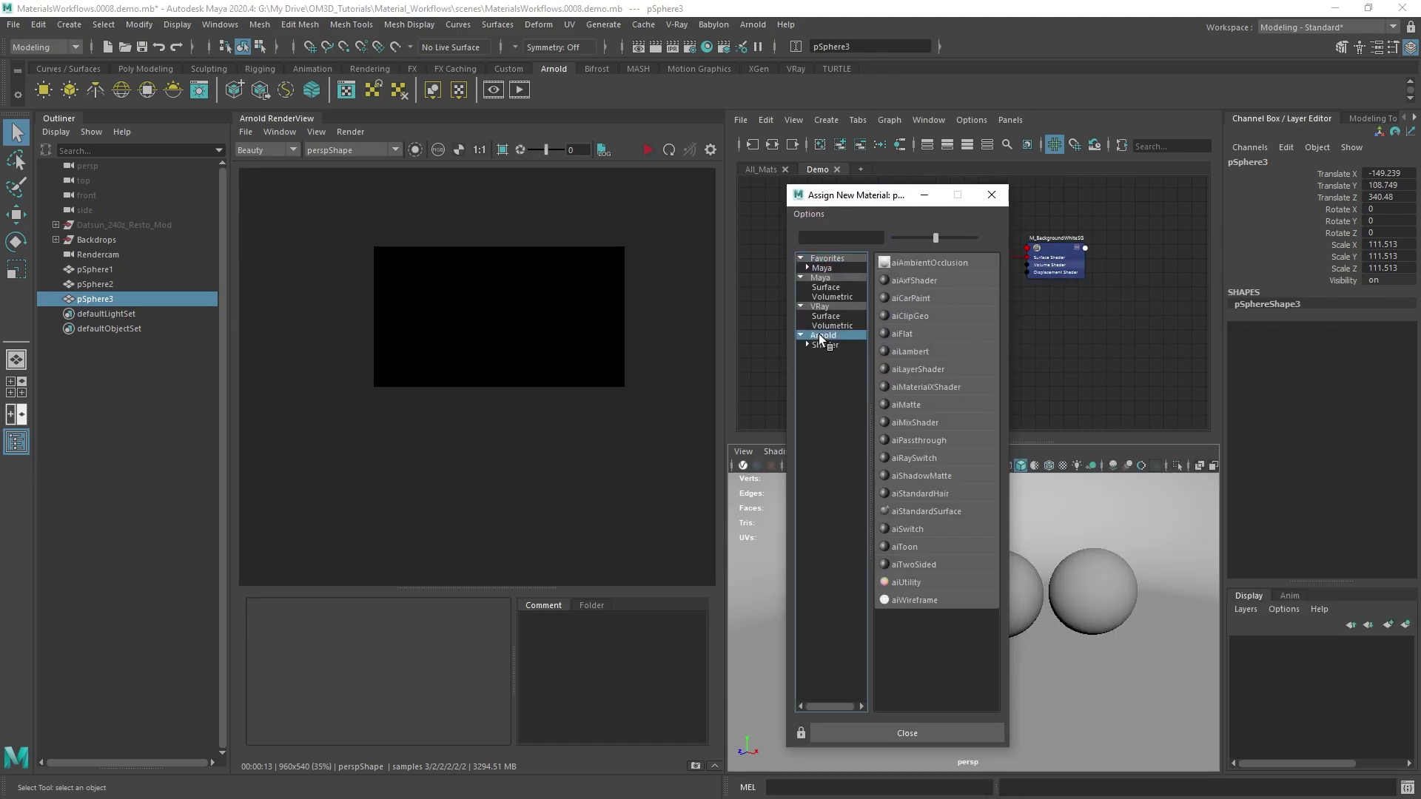
left_click(826, 258)
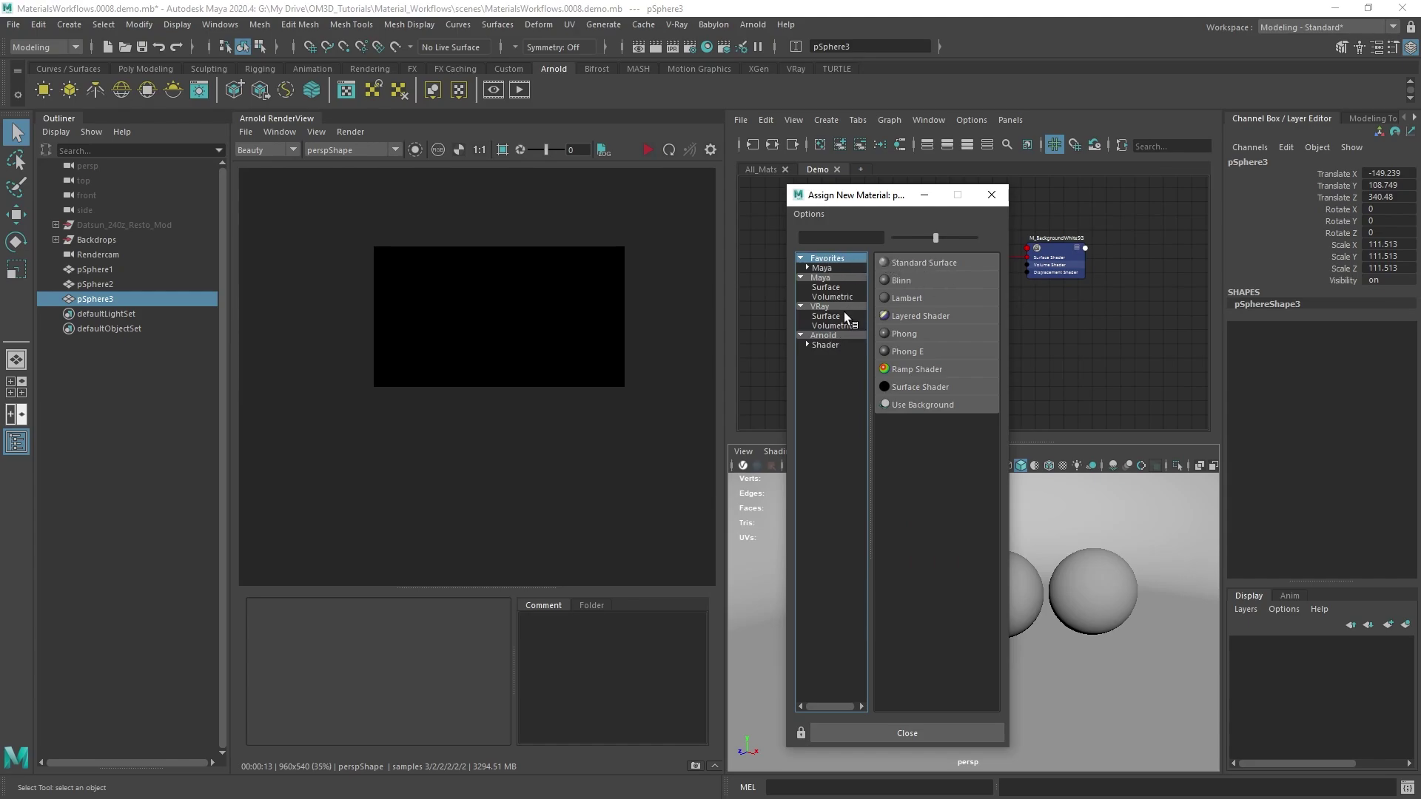
left_click(833, 336)
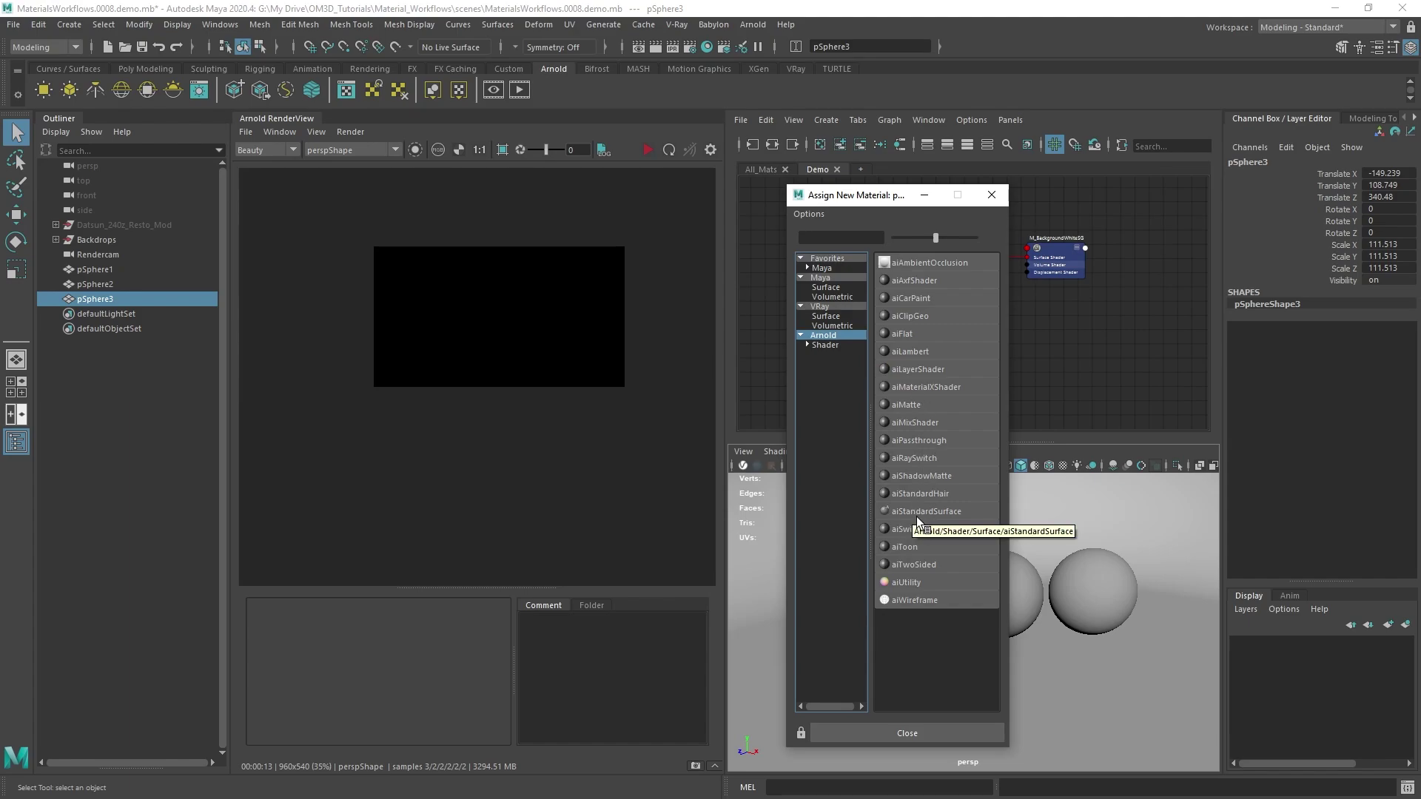
left_click(823, 258)
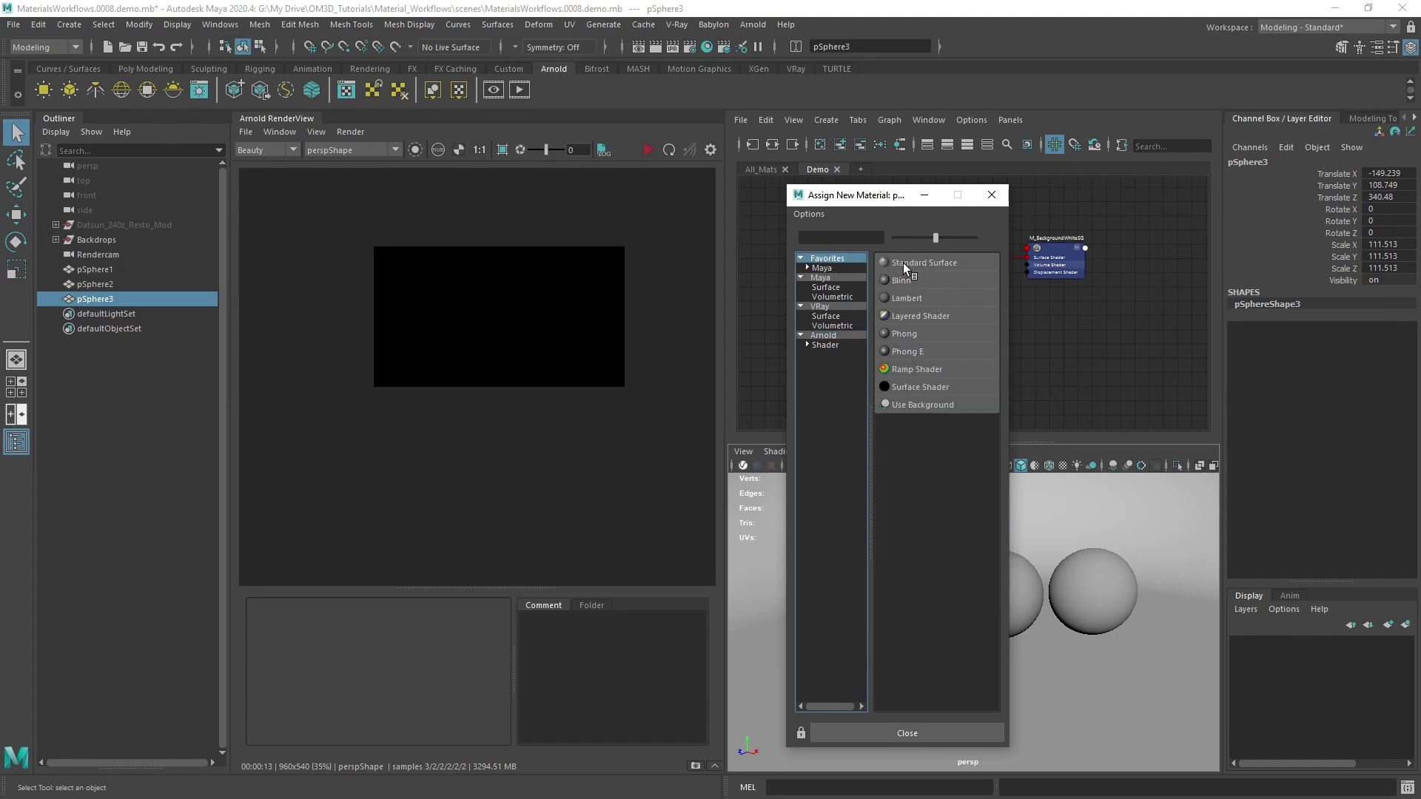
left_click(903, 263)
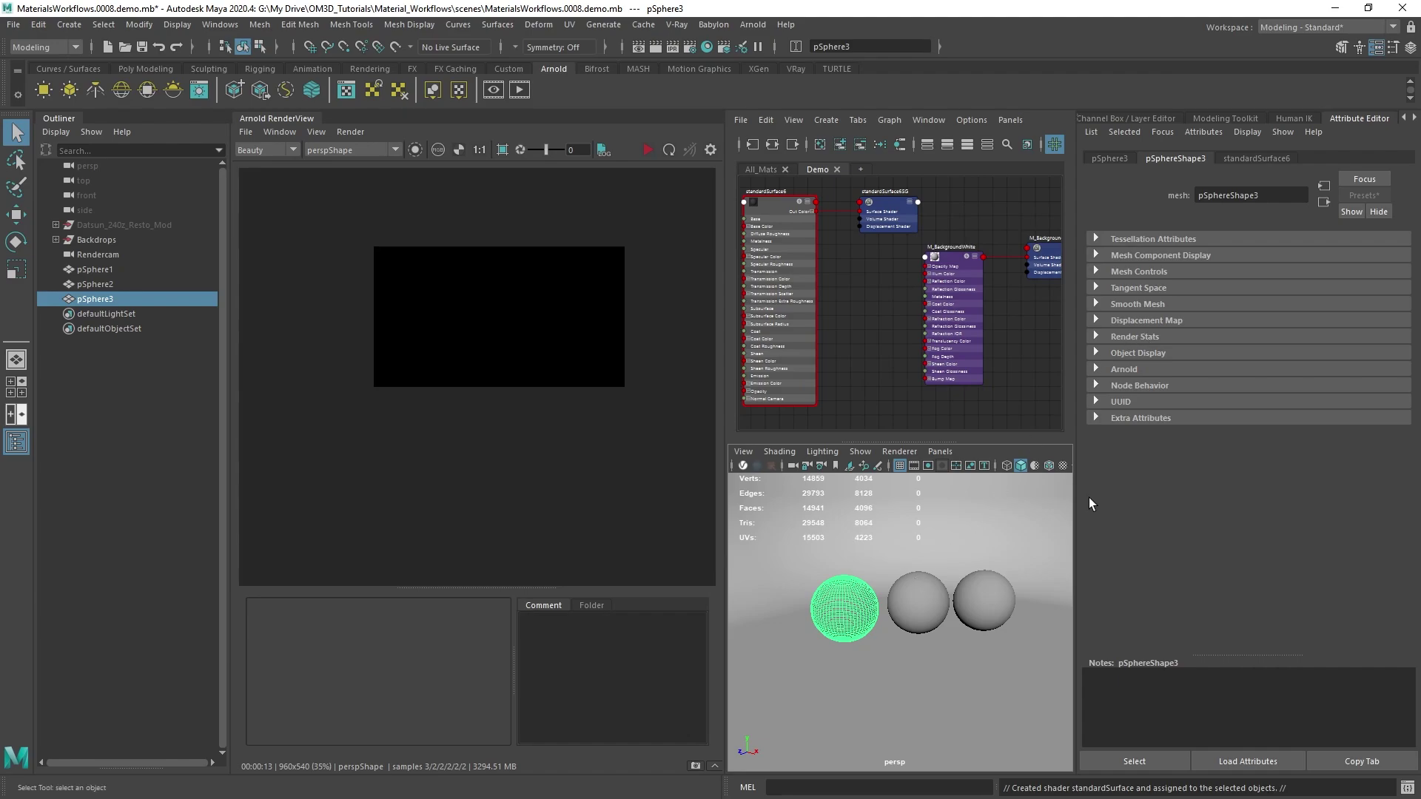
Step: Rename the new Standard Surface material as M_Grey_Ball
left_click(1275, 157)
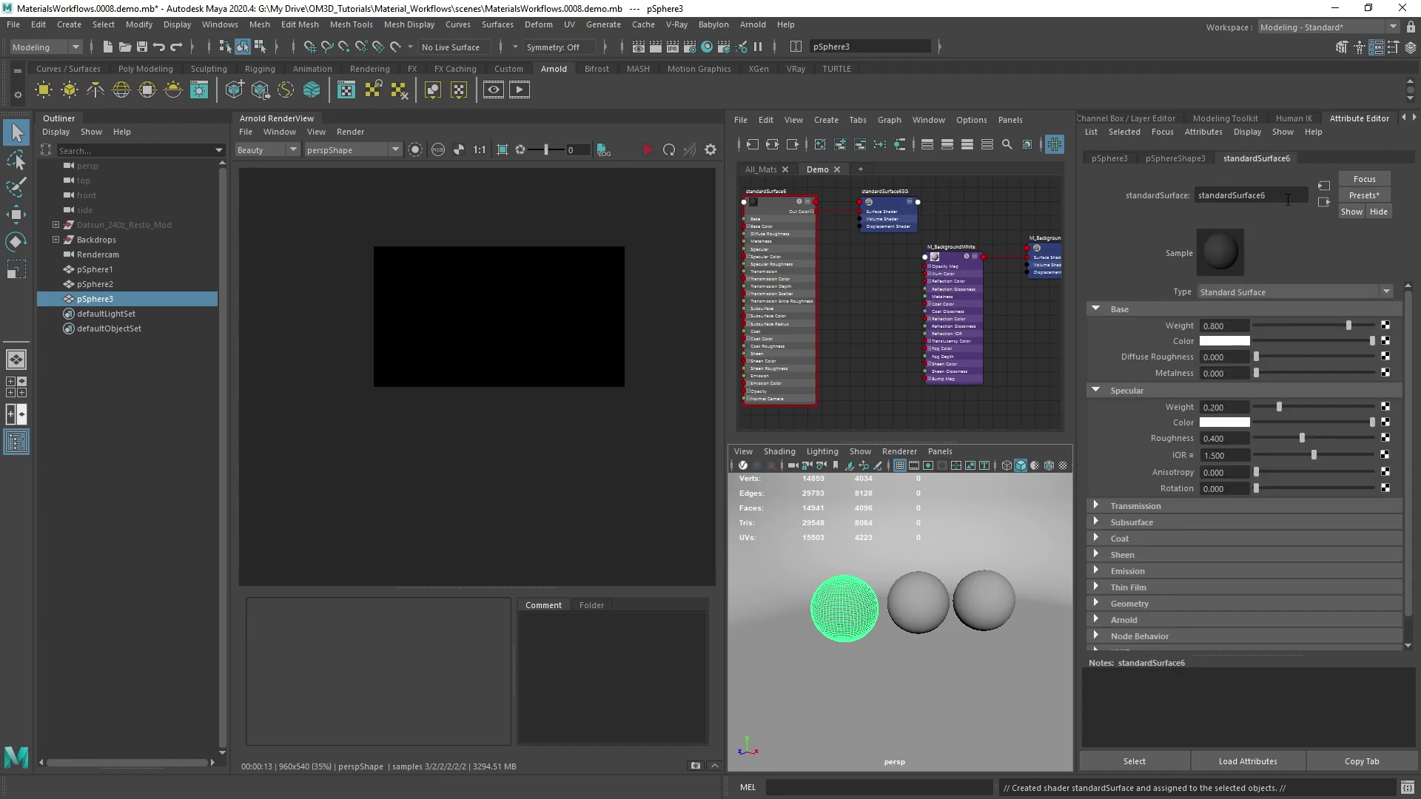
type("Ma")
key("BackSpace")
type("_Grey_Ball")
key("Return")
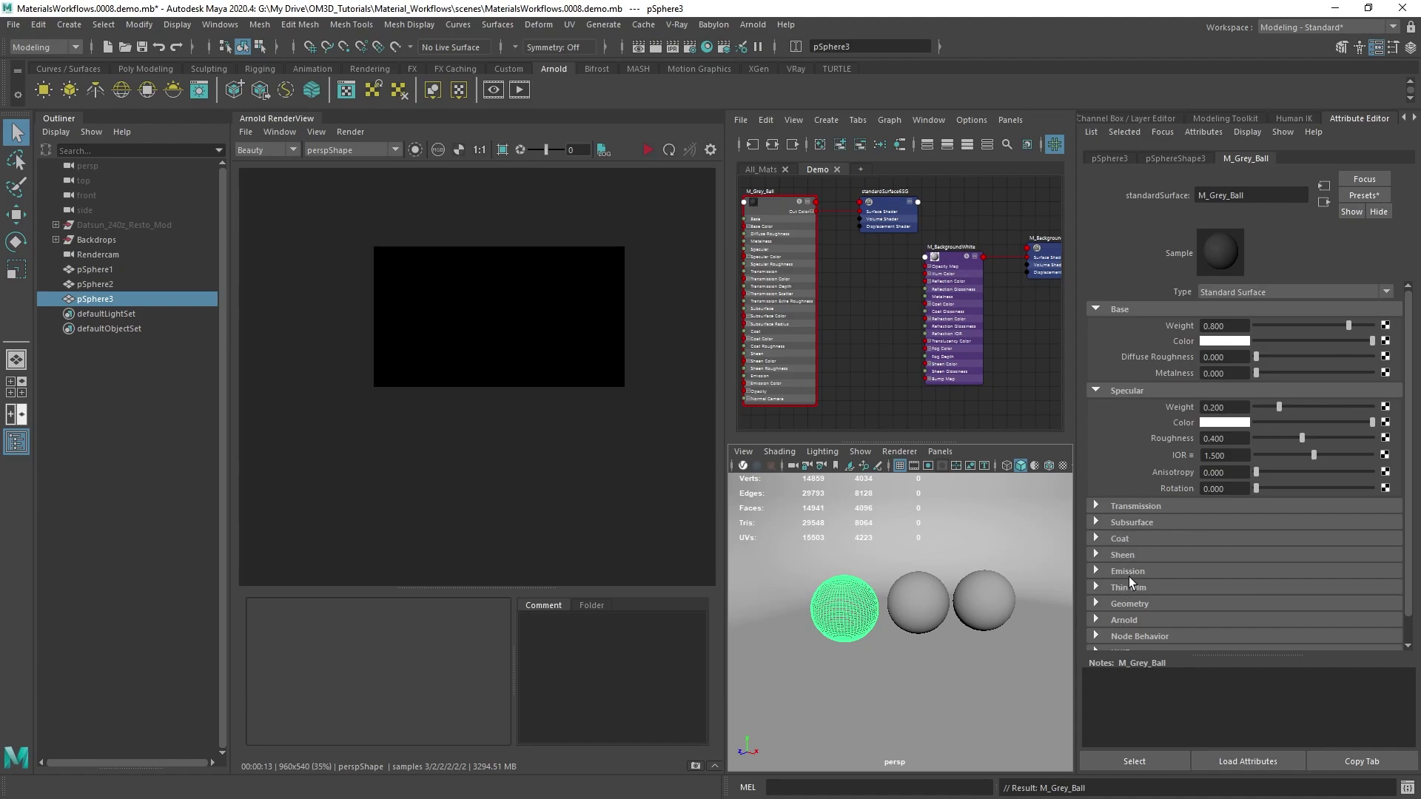
Step: Compare the light-ray and reflection-layer diagrams on the reference board with the material's Base, Specular, Transmission and Coat attributes
left_click(1096, 389)
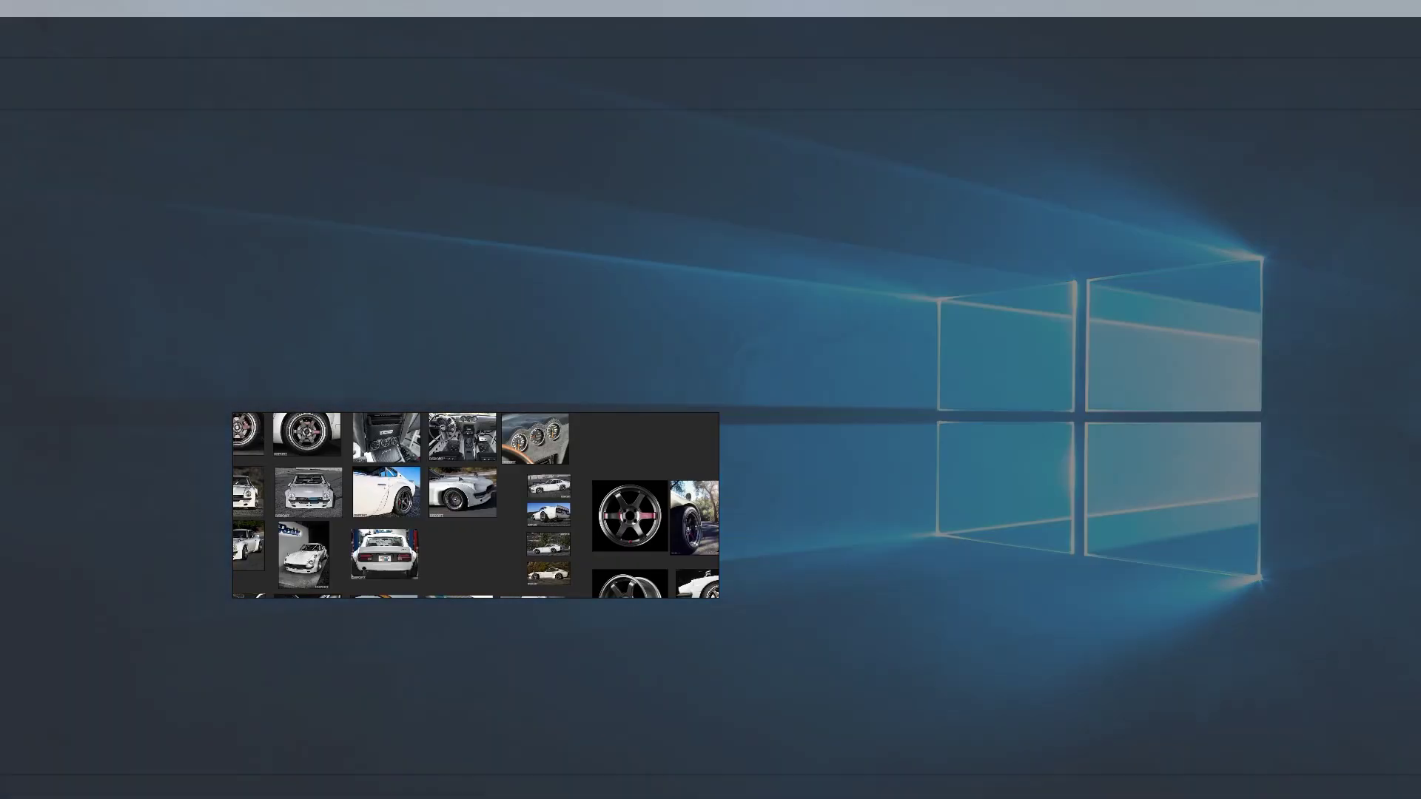
scroll(609, 460, "up", 3)
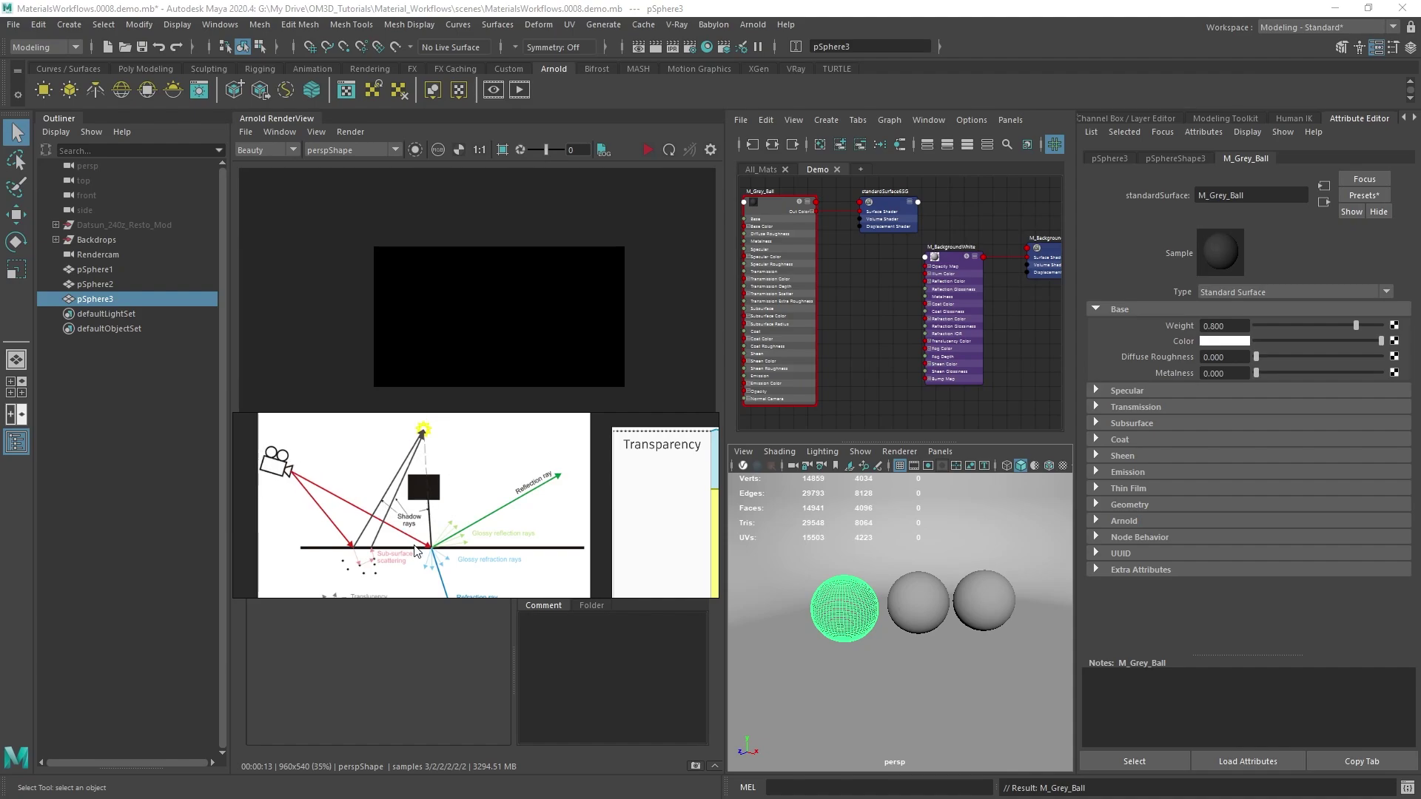
scroll(444, 493, "down", 2)
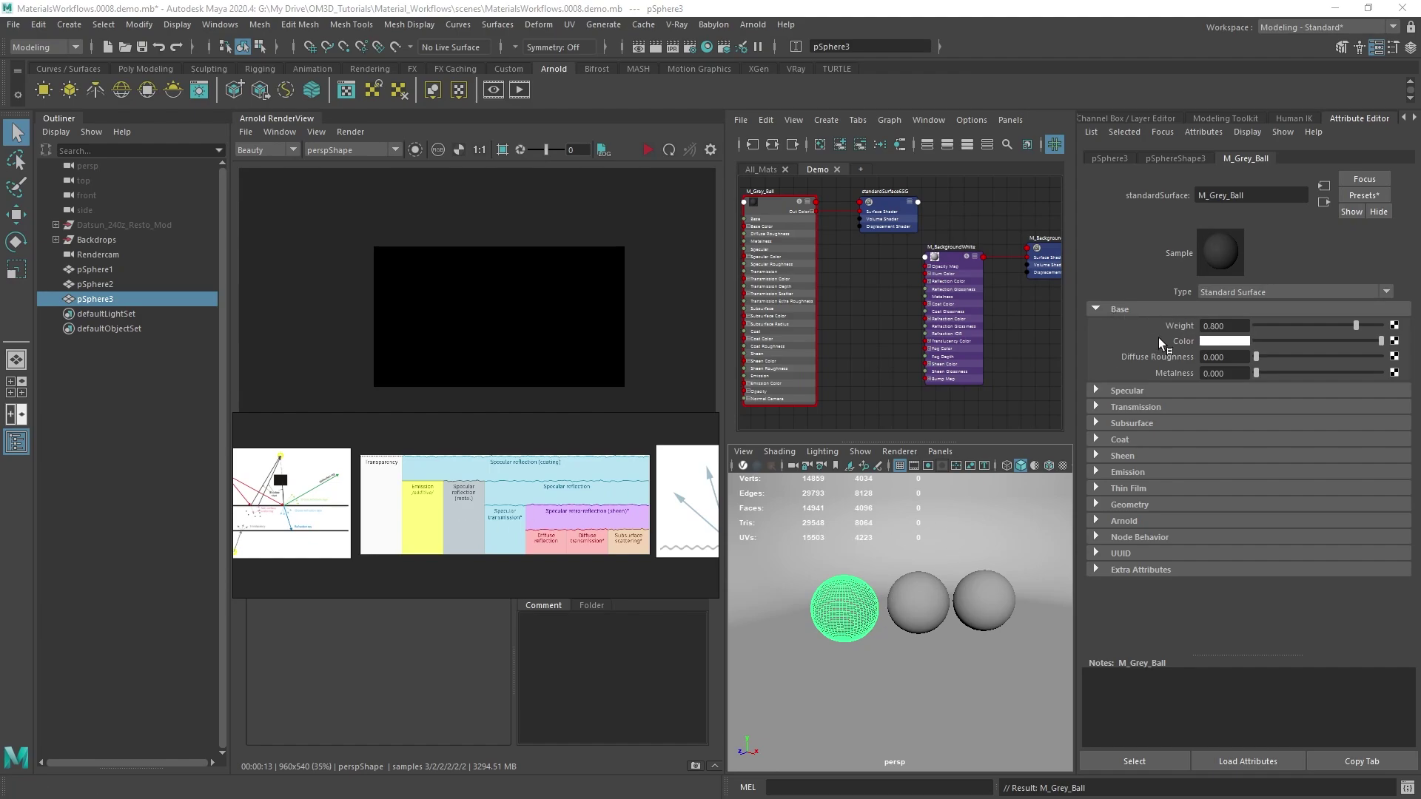
left_click(1098, 390)
left_click(1096, 391)
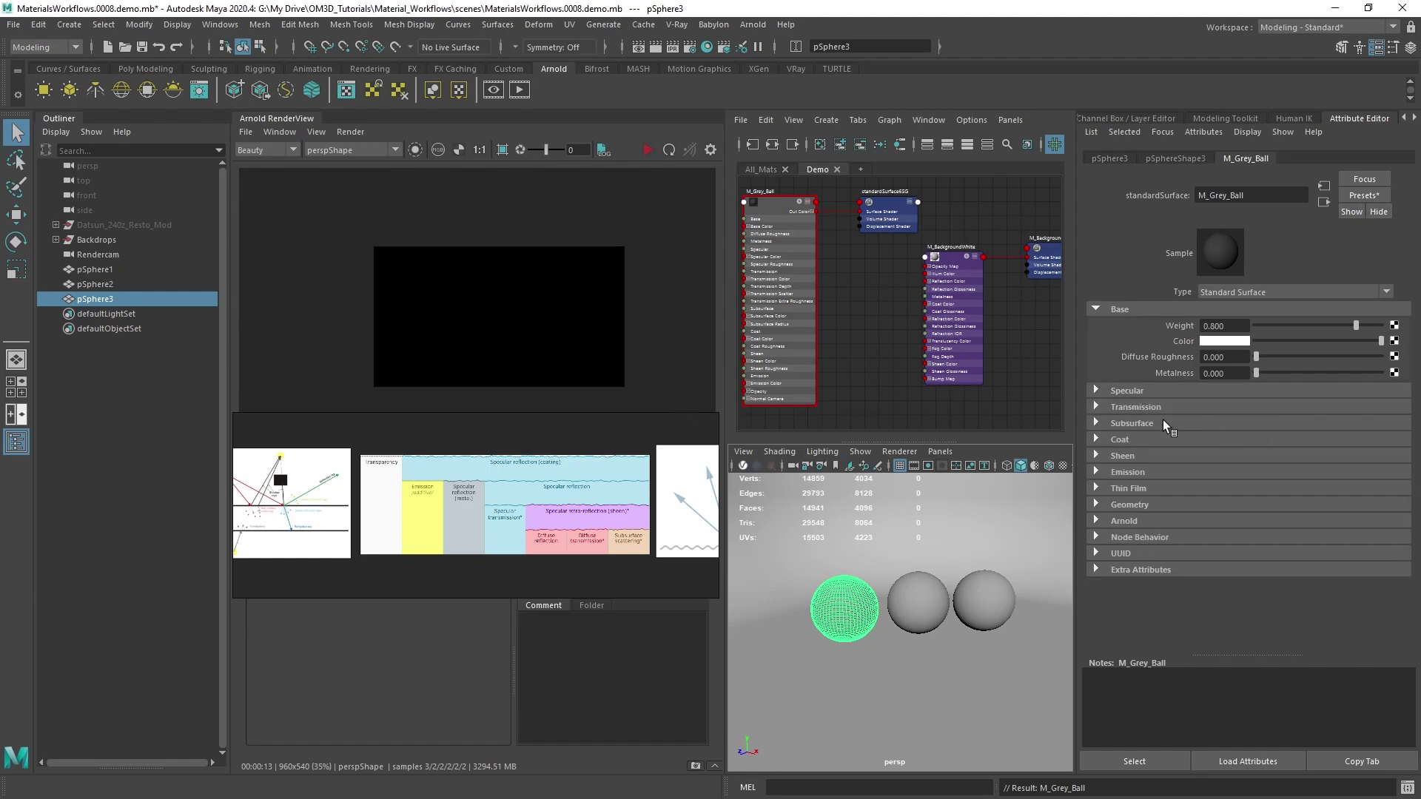
left_click(1096, 390)
left_click(1095, 505)
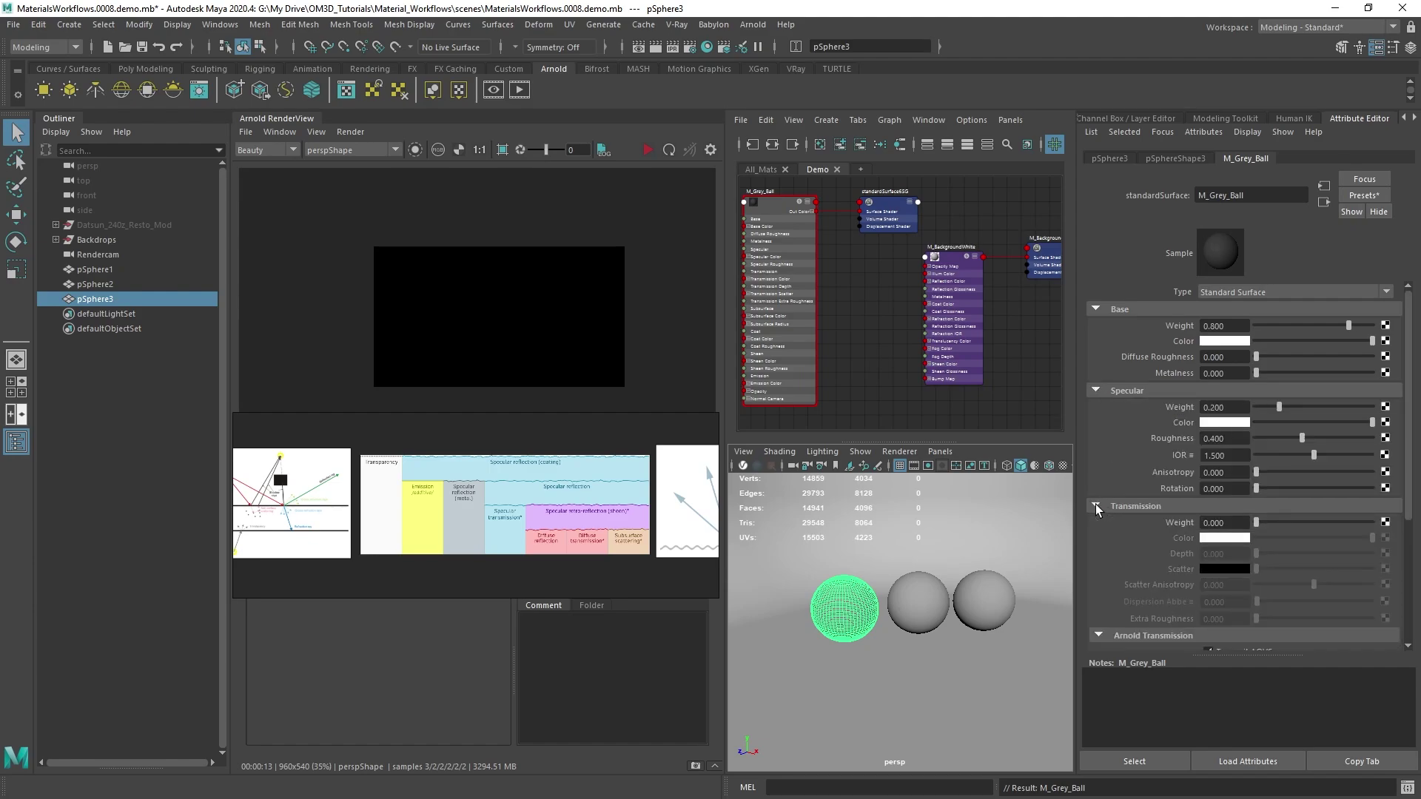
left_click(1095, 505)
left_click(1096, 538)
left_click(1098, 539)
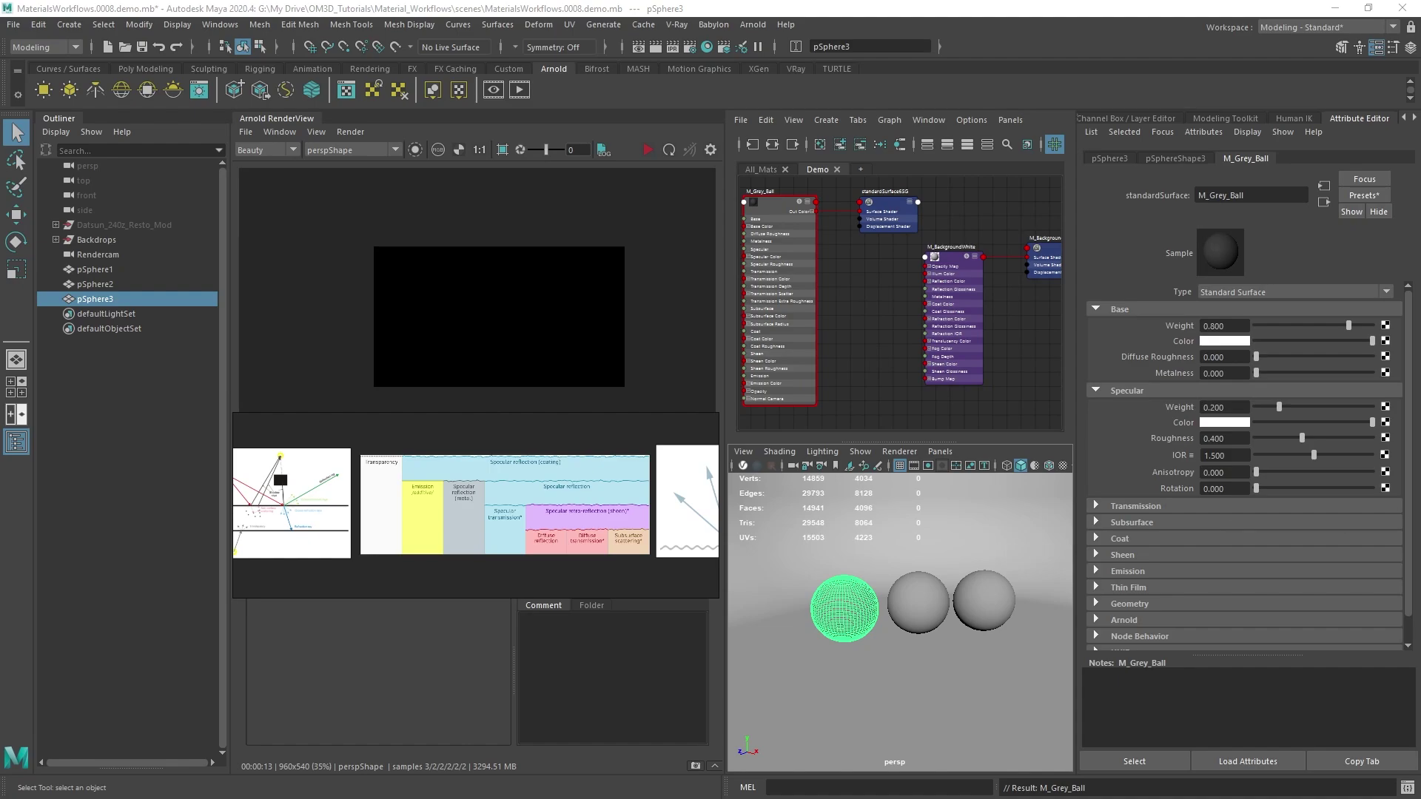
Step: Look over the whole reference board and examine the white car's wheel and body photos up close
scroll(425, 496, "down", 3)
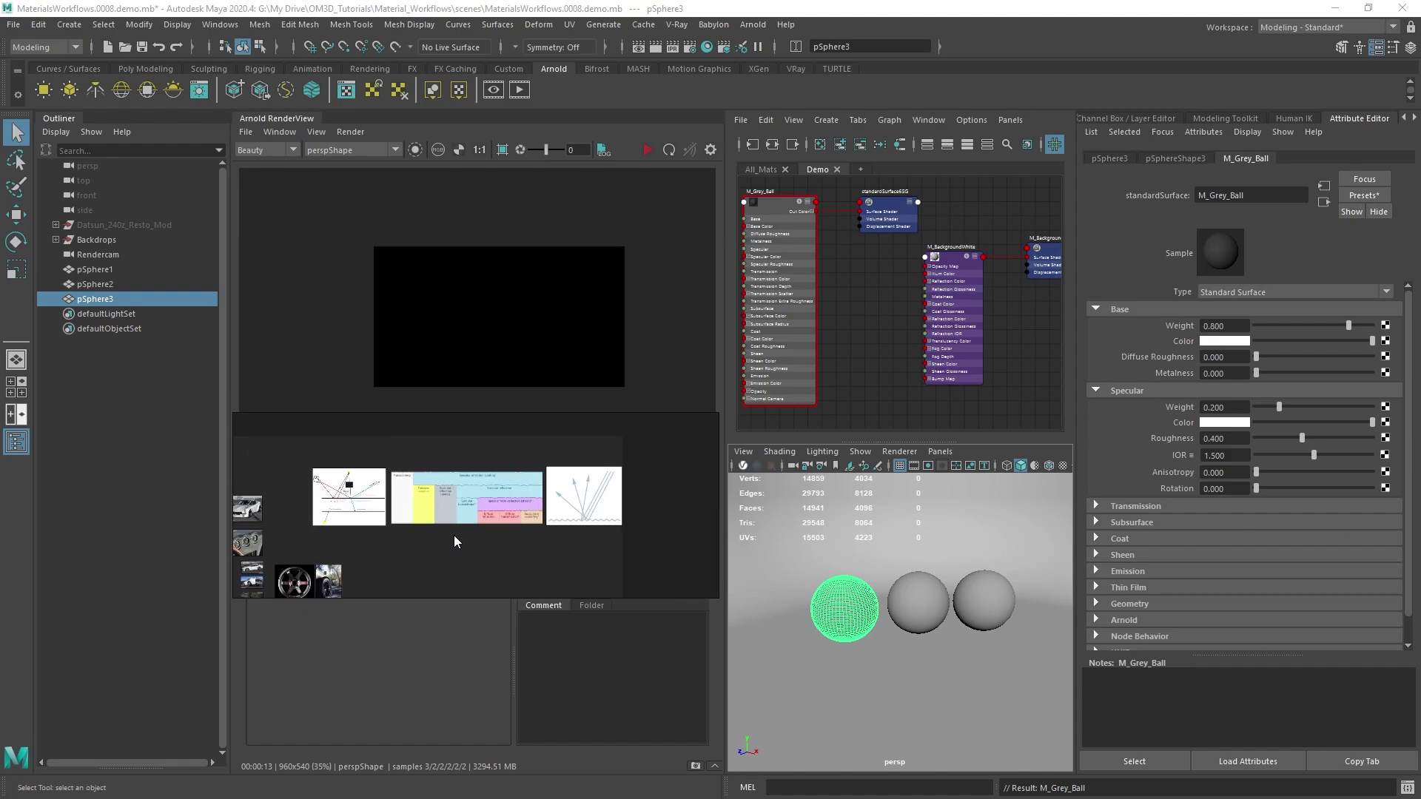
scroll(459, 544, "down", 2)
scroll(460, 510, "up", 3)
scroll(458, 499, "down", 5)
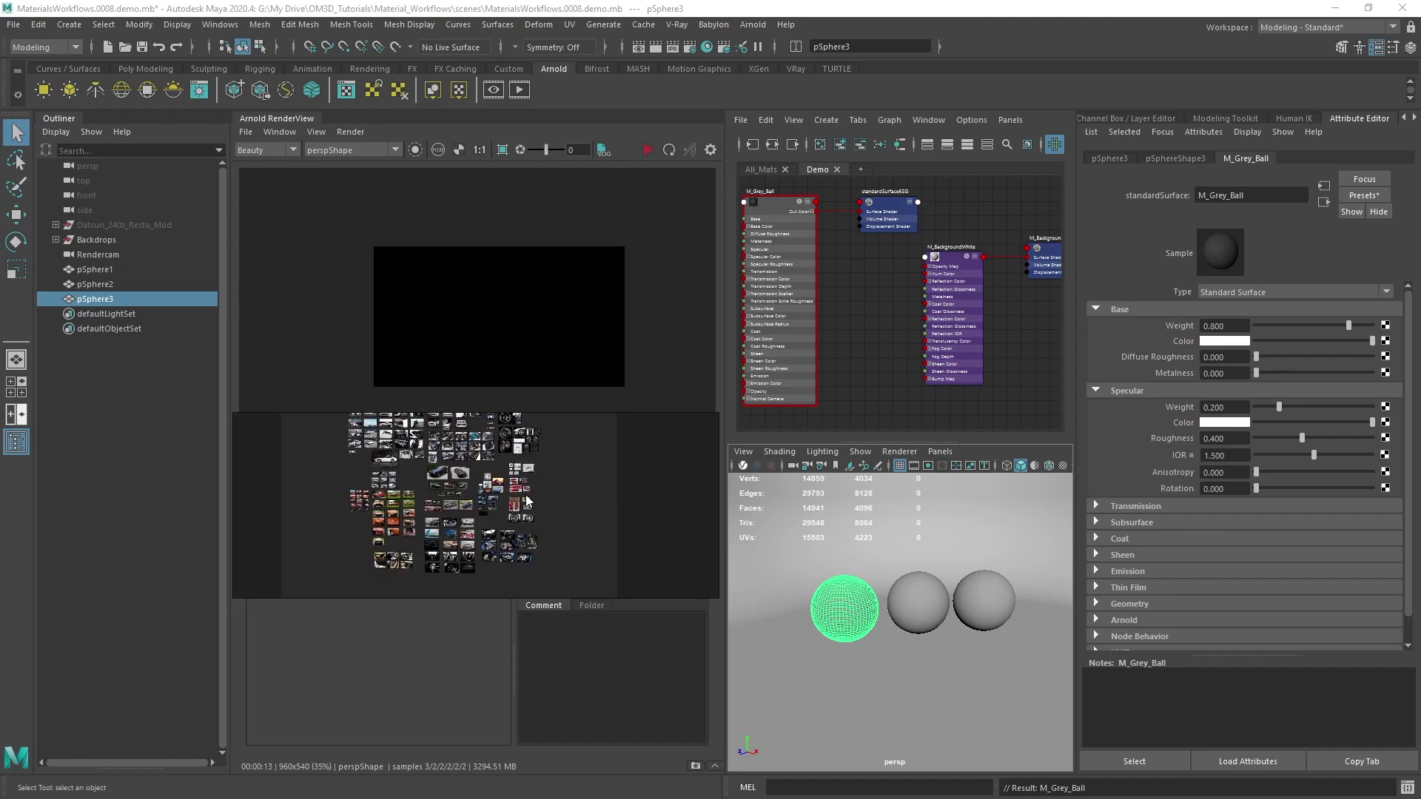
scroll(474, 496, "up", 1)
scroll(444, 489, "down", 1)
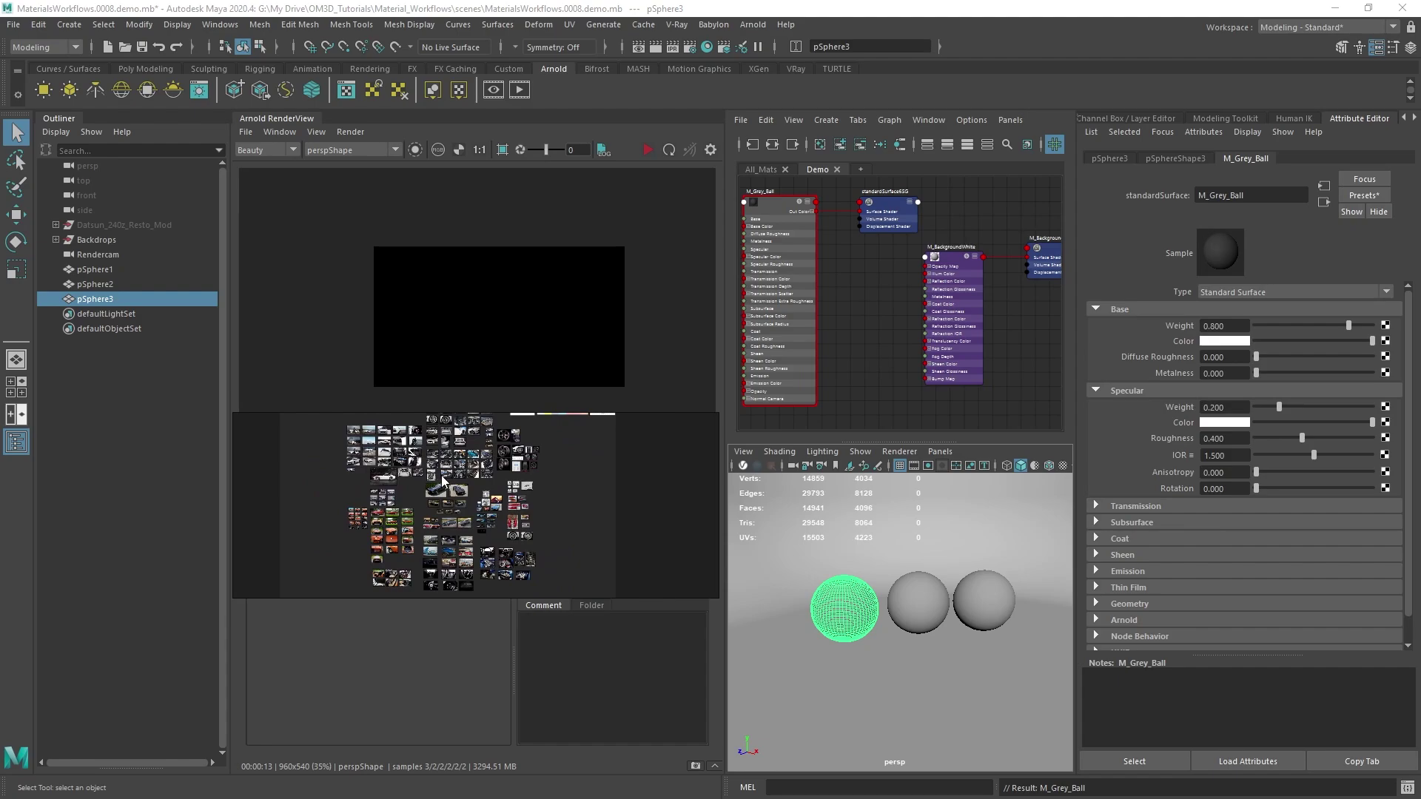
middle_click_drag(425, 471, 477, 509)
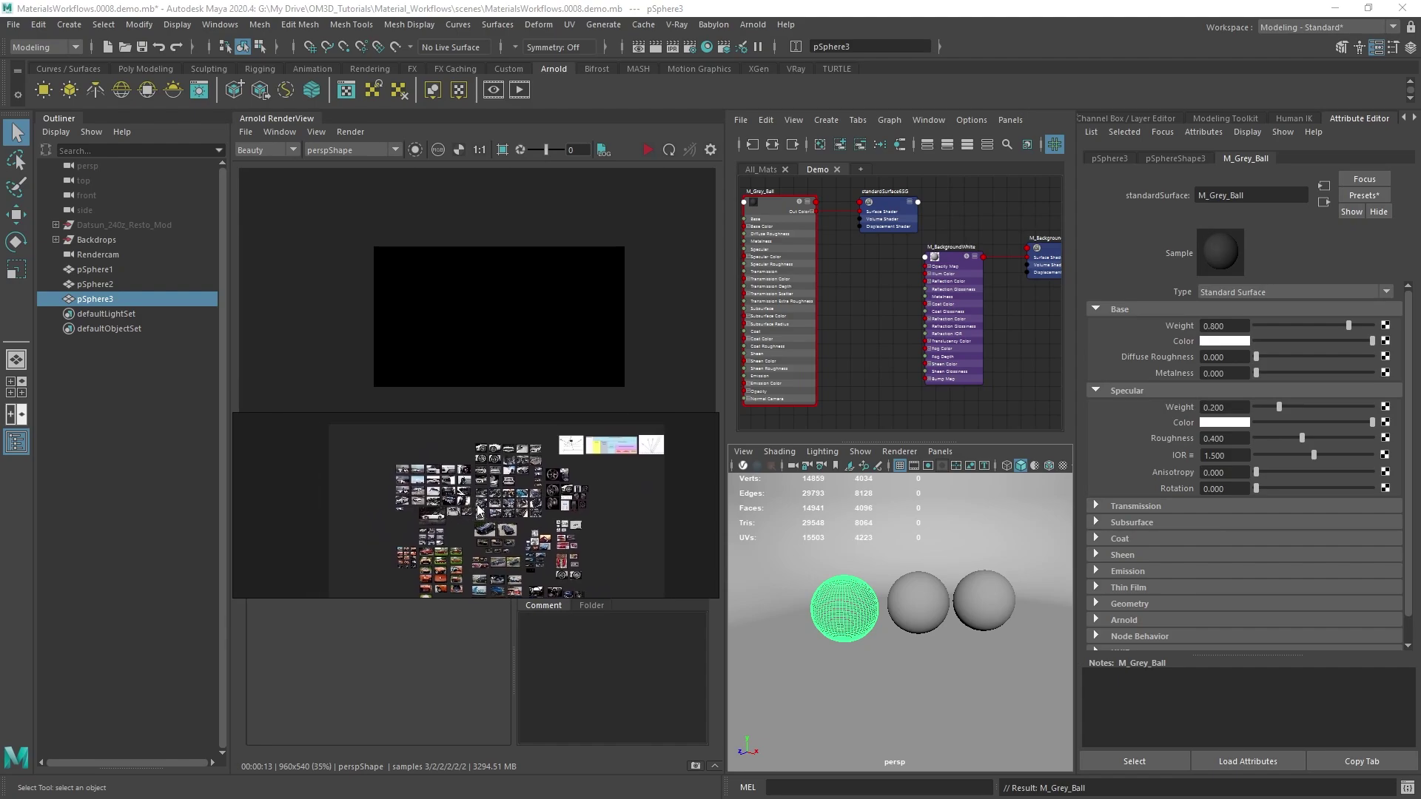
scroll(477, 509, "up", 8)
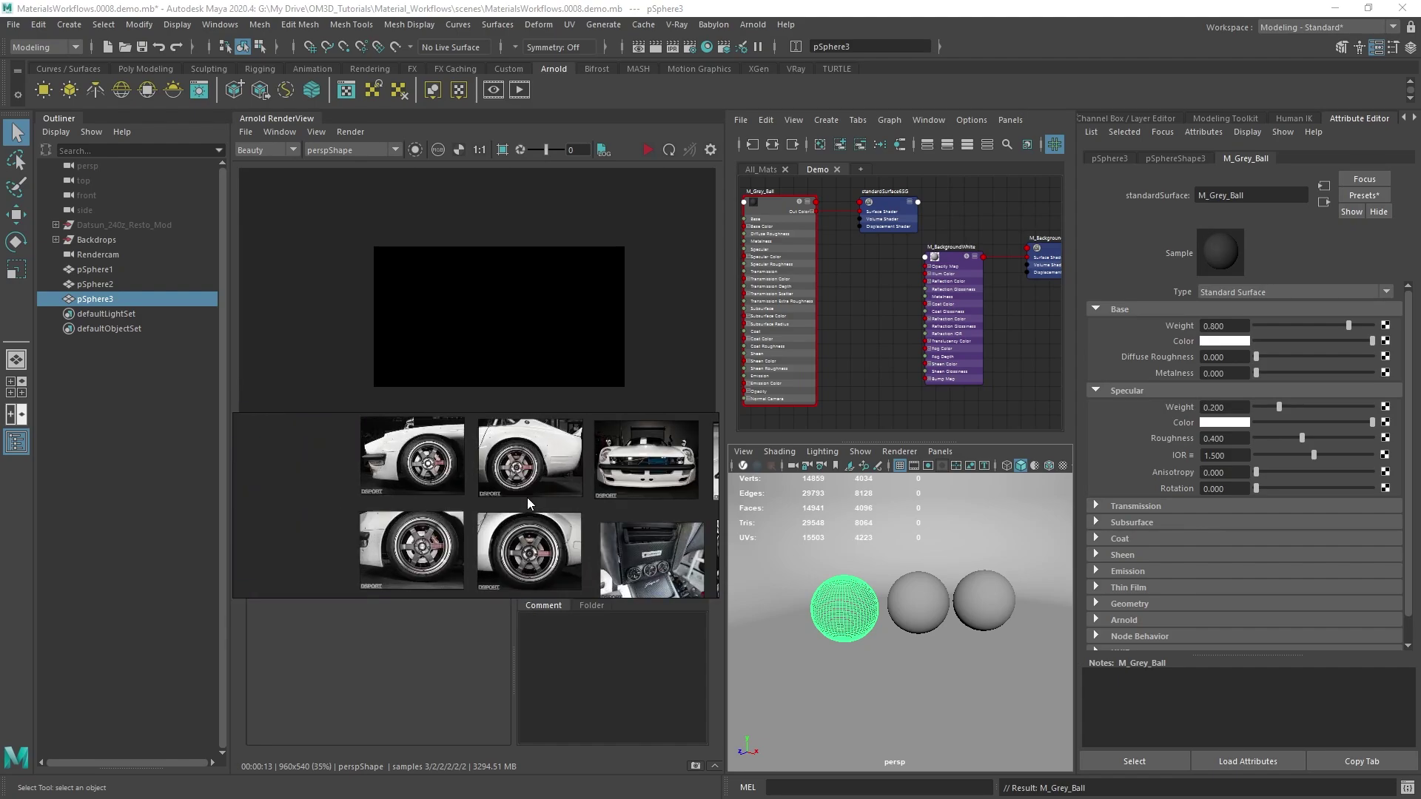
scroll(528, 503, "up", 4)
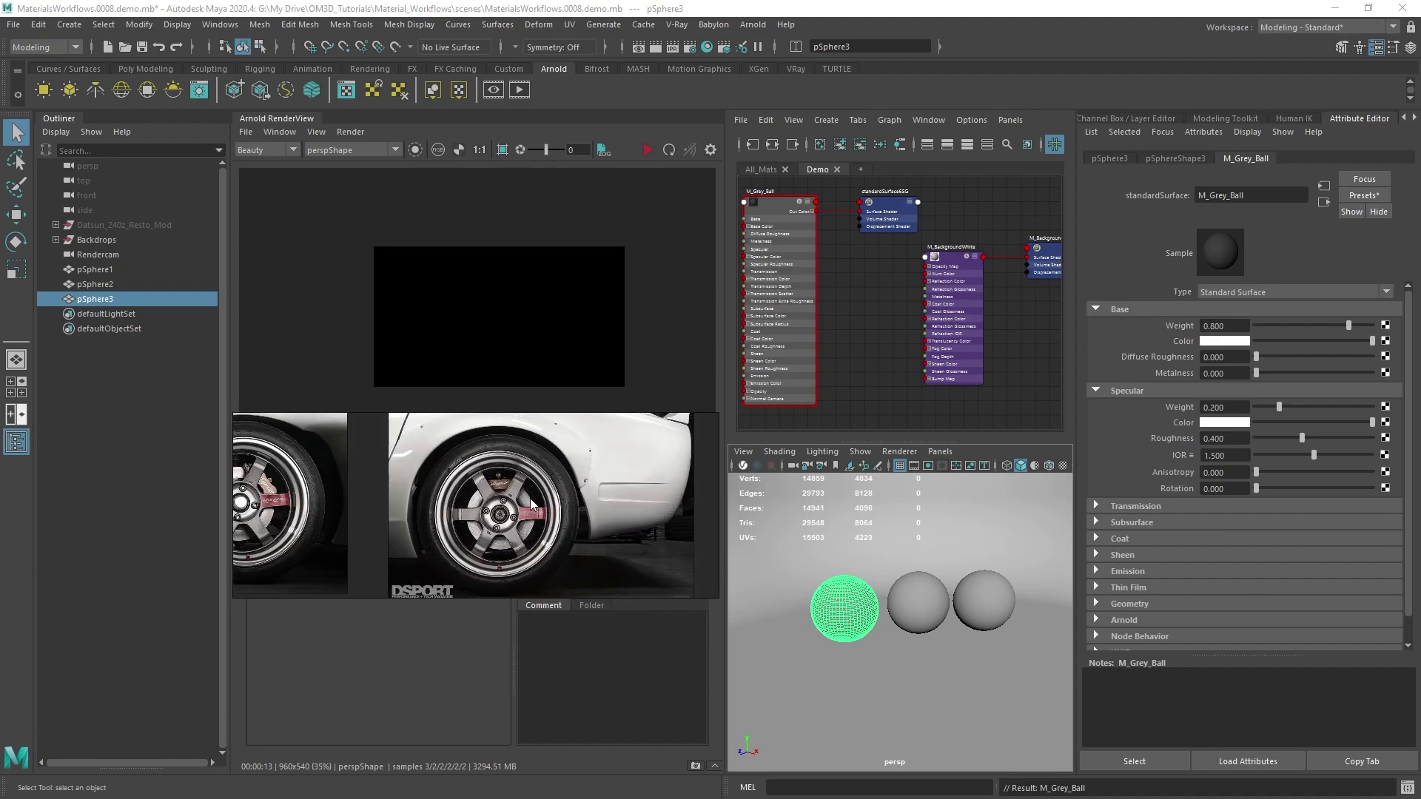
scroll(531, 503, "down", 6)
scroll(637, 473, "up", 3)
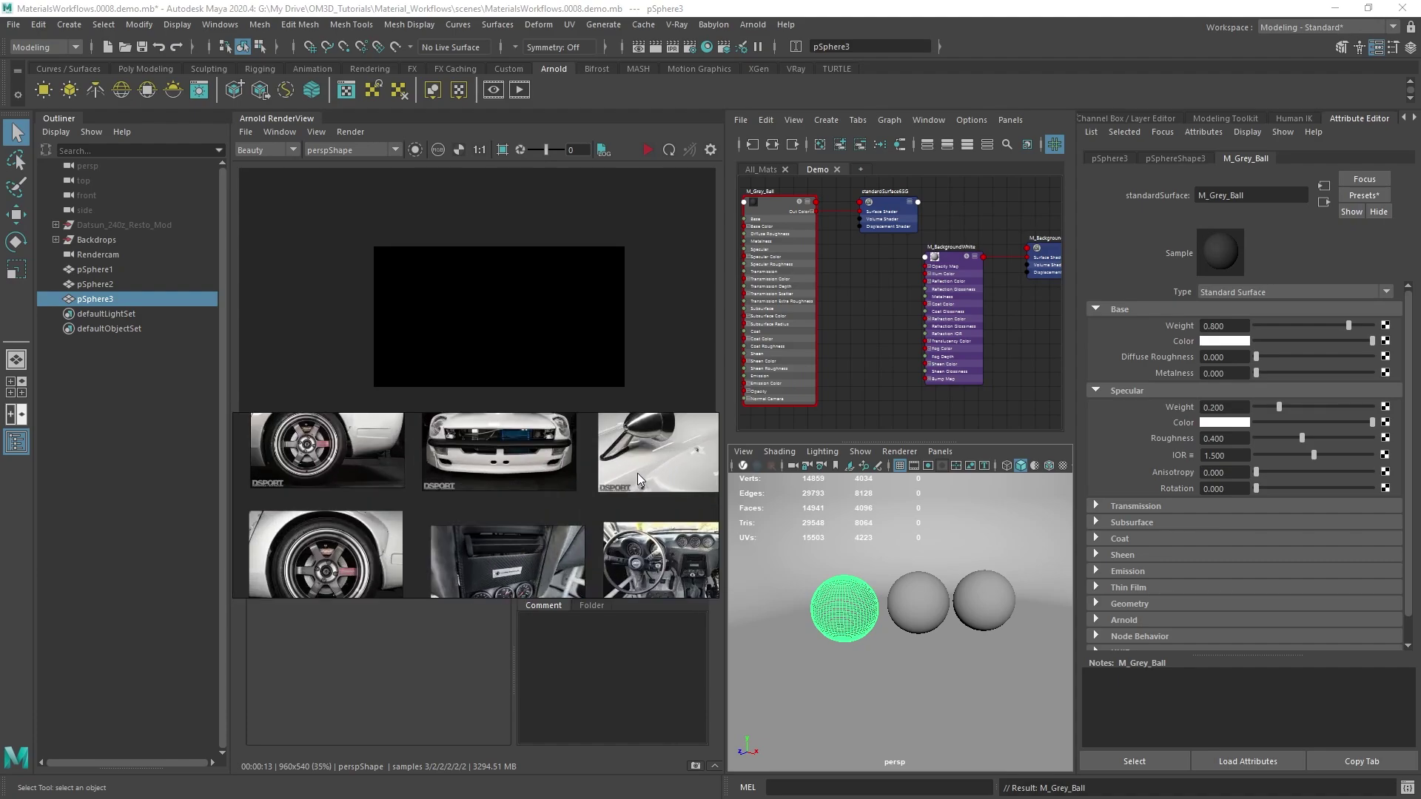
Step: Examine the reference photos of the white car's interior and exterior, as well as the red and amber tail lights
scroll(602, 464, "down", 6)
scroll(590, 551, "up", 2)
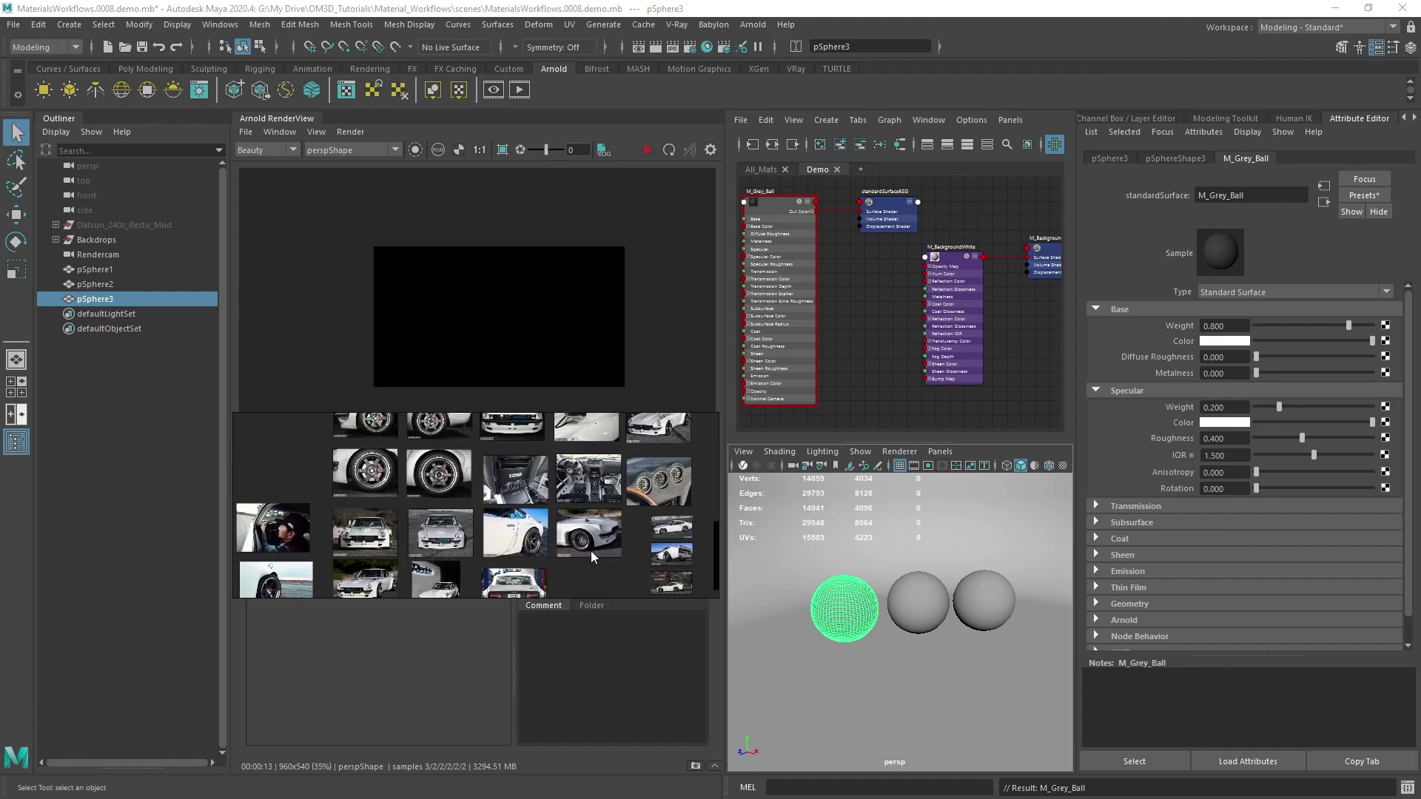
scroll(591, 550, "up", 1)
middle_click_drag(603, 549, 457, 532)
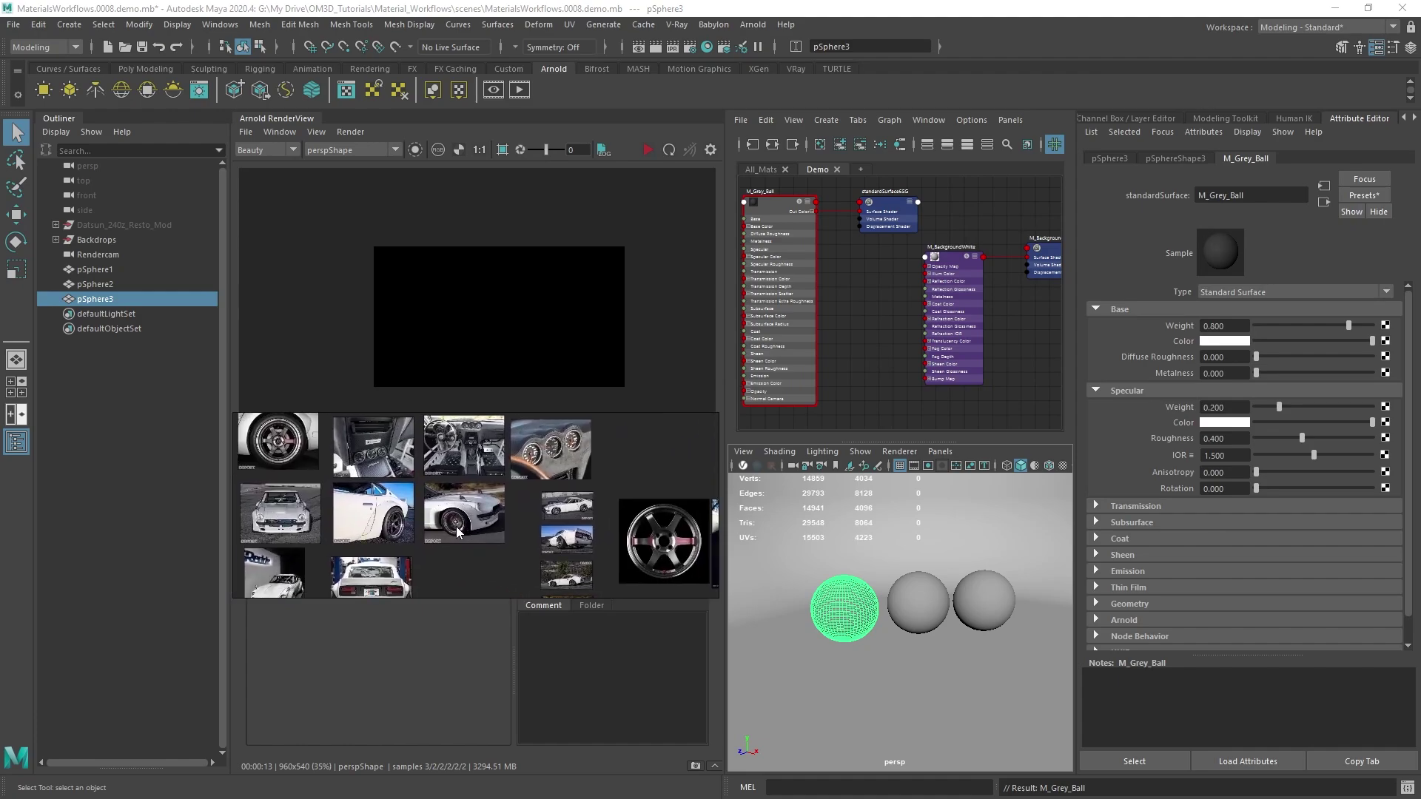
scroll(471, 478, "up", 1)
middle_click_drag(611, 518, 544, 481)
scroll(470, 479, "down", 5)
scroll(544, 481, "up", 4)
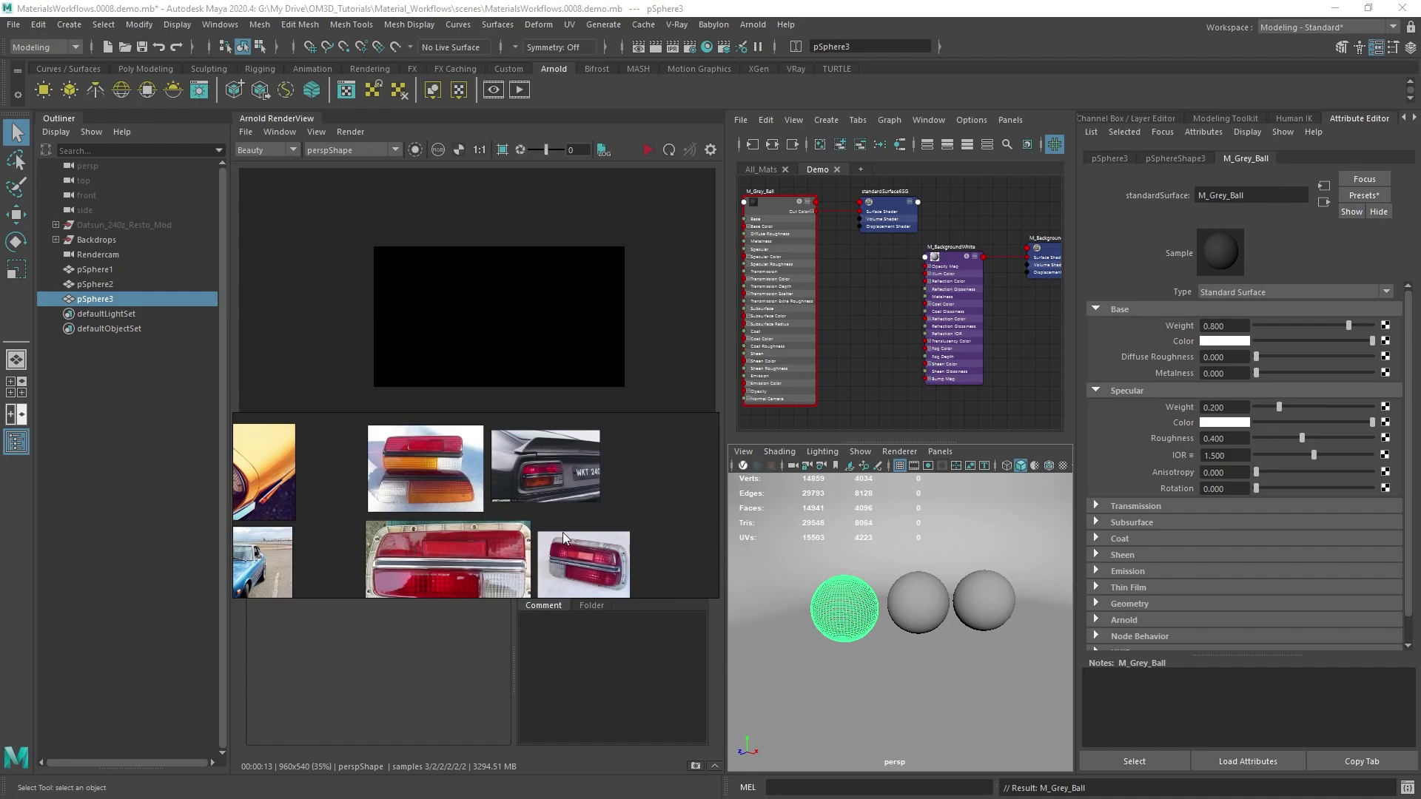
scroll(586, 531, "up", 1)
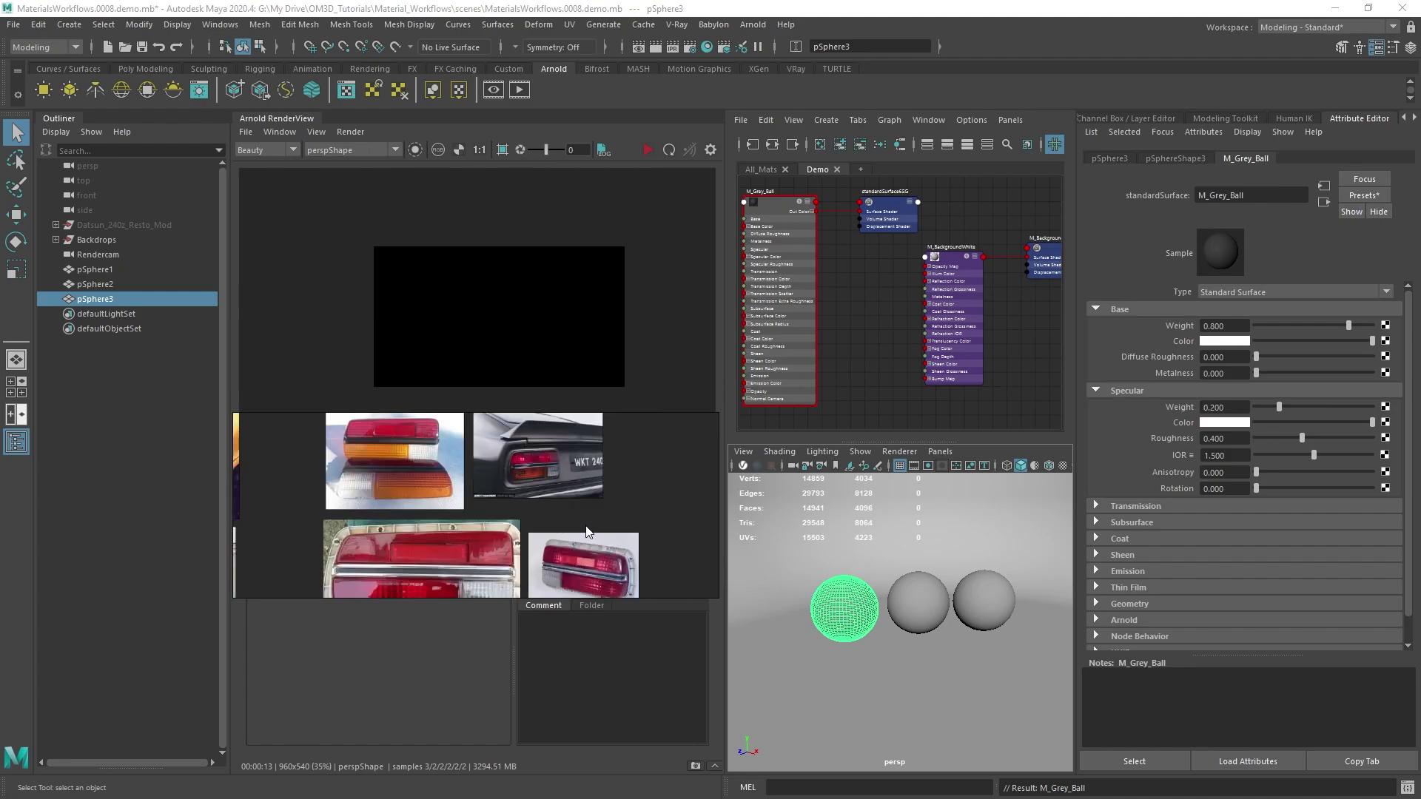
scroll(586, 531, "down", 5)
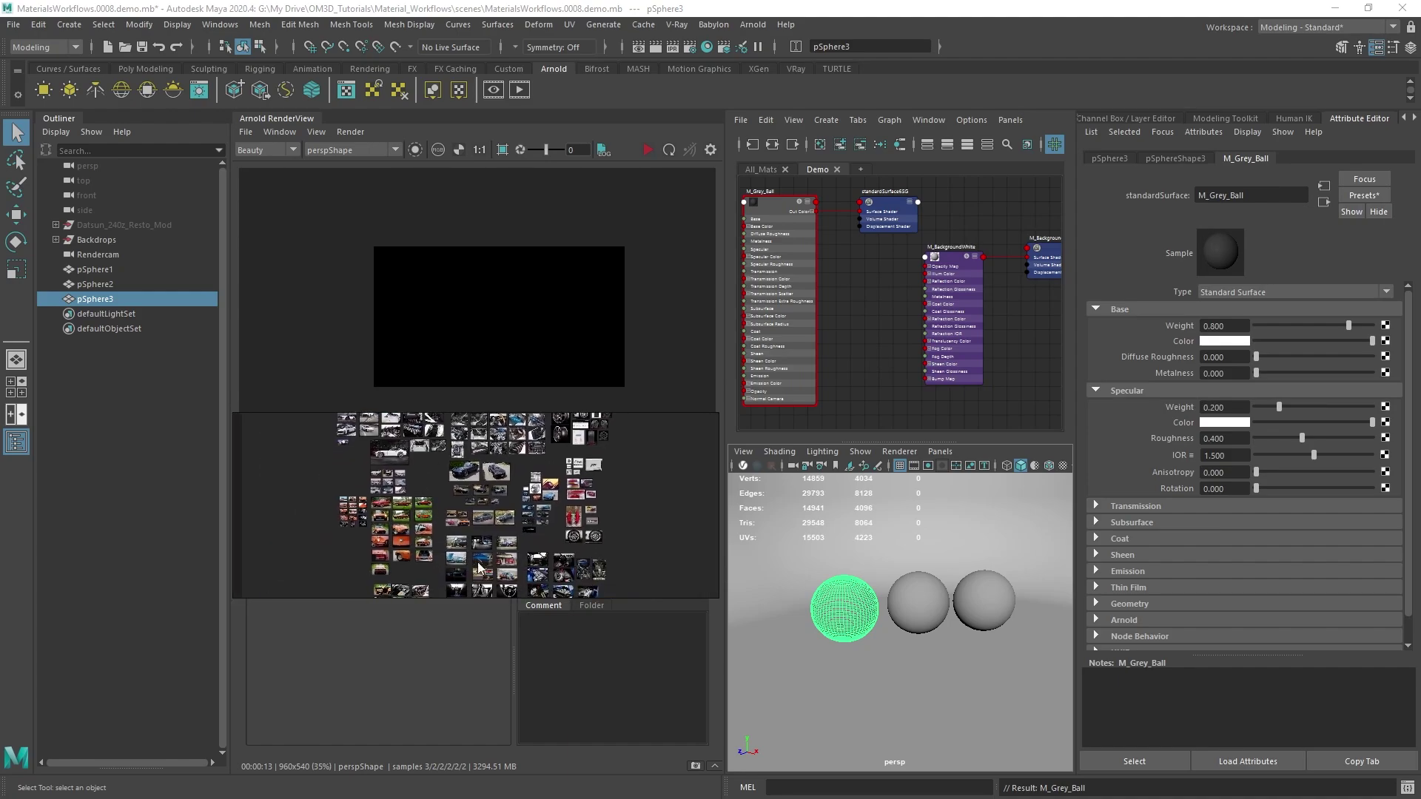
Step: Examine the reference photos of the blue car's exterior, black interior, steering wheel and engine bay
middle_click_drag(603, 559, 586, 501)
scroll(544, 518, "up", 3)
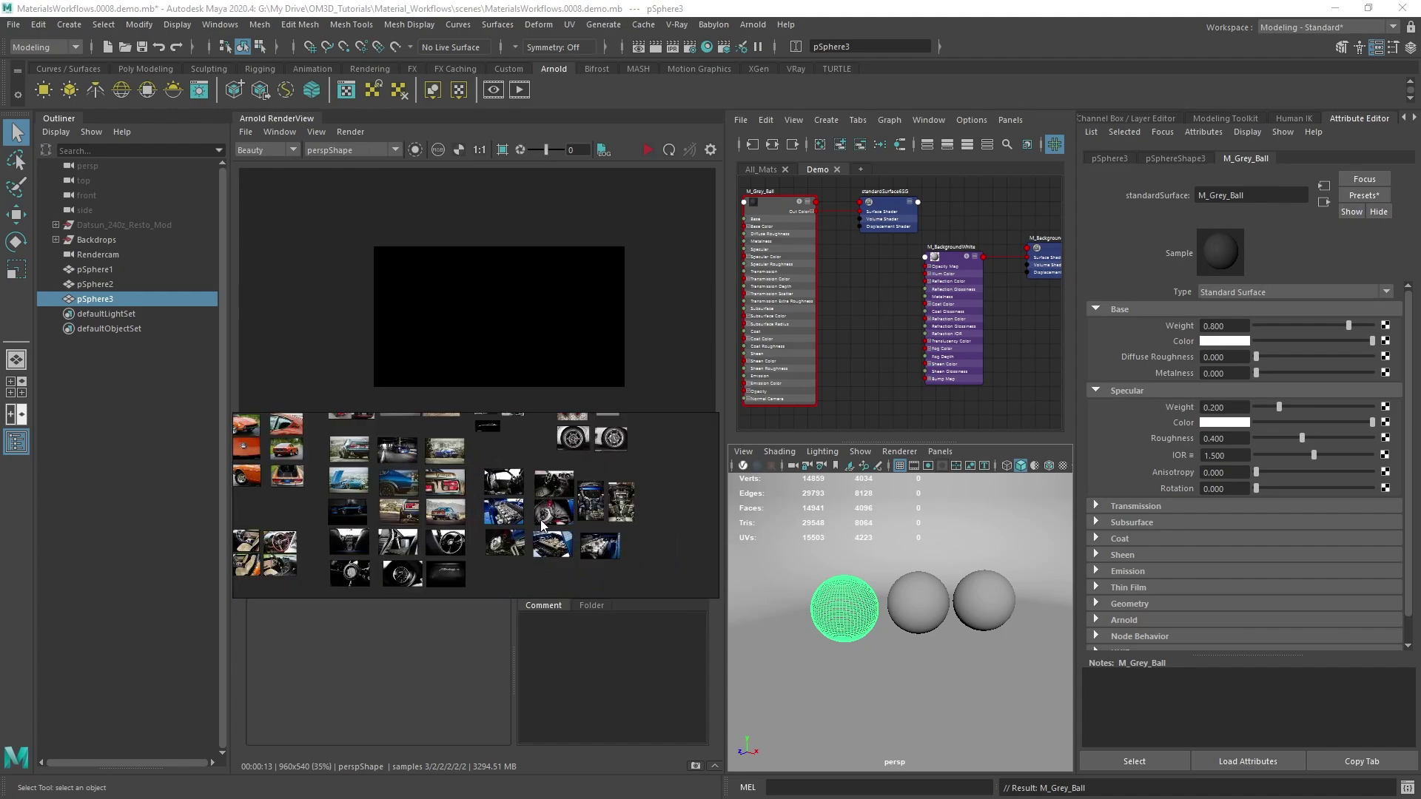
scroll(542, 524, "up", 2)
scroll(543, 522, "up", 2)
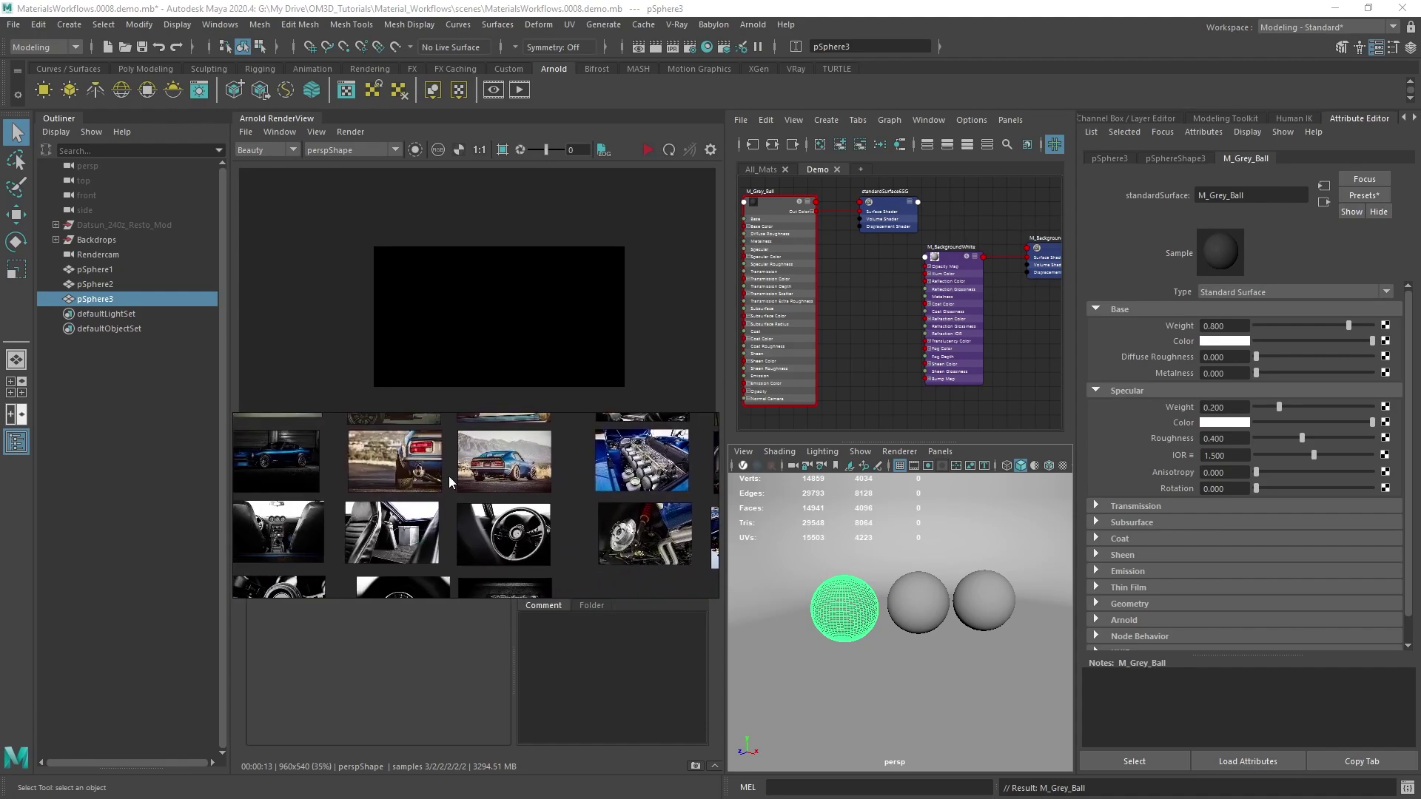
middle_click_drag(449, 476, 476, 506)
scroll(530, 493, "down", 4)
scroll(559, 523, "up", 2)
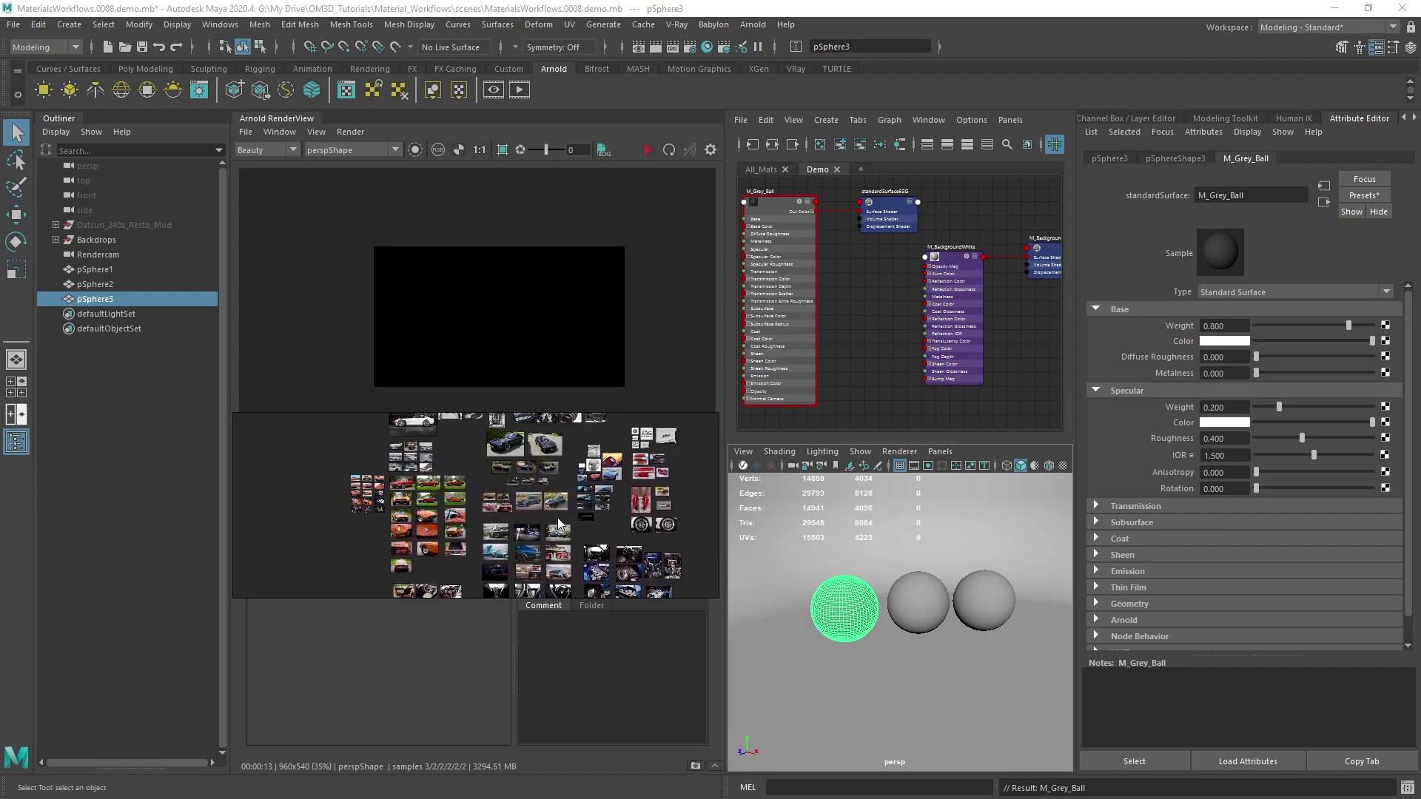
scroll(559, 523, "up", 1)
Step: Examine the white car's wheel, mirror and dashboard reference photos up close, and survey the whole reference board
scroll(518, 536, "down", 3)
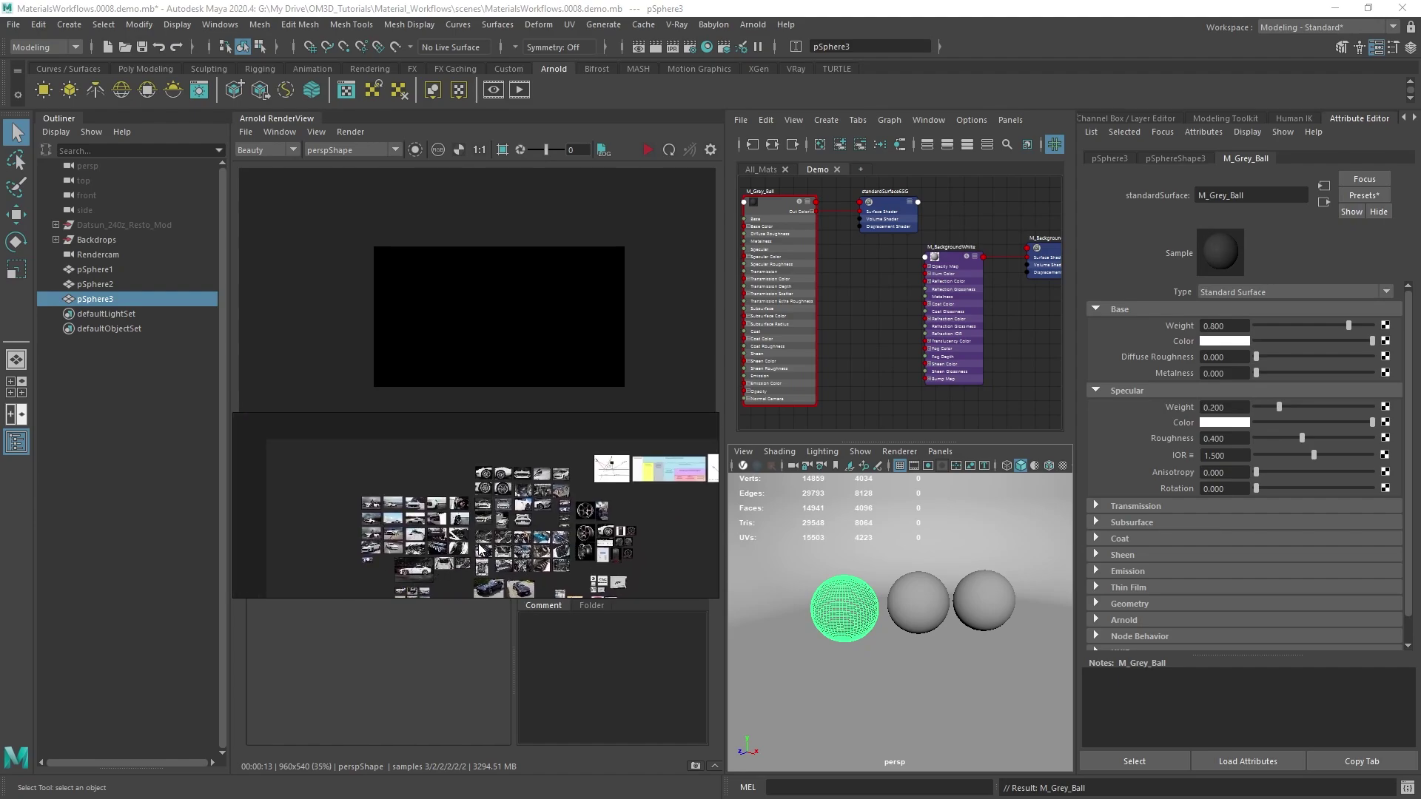
scroll(478, 548, "up", 5)
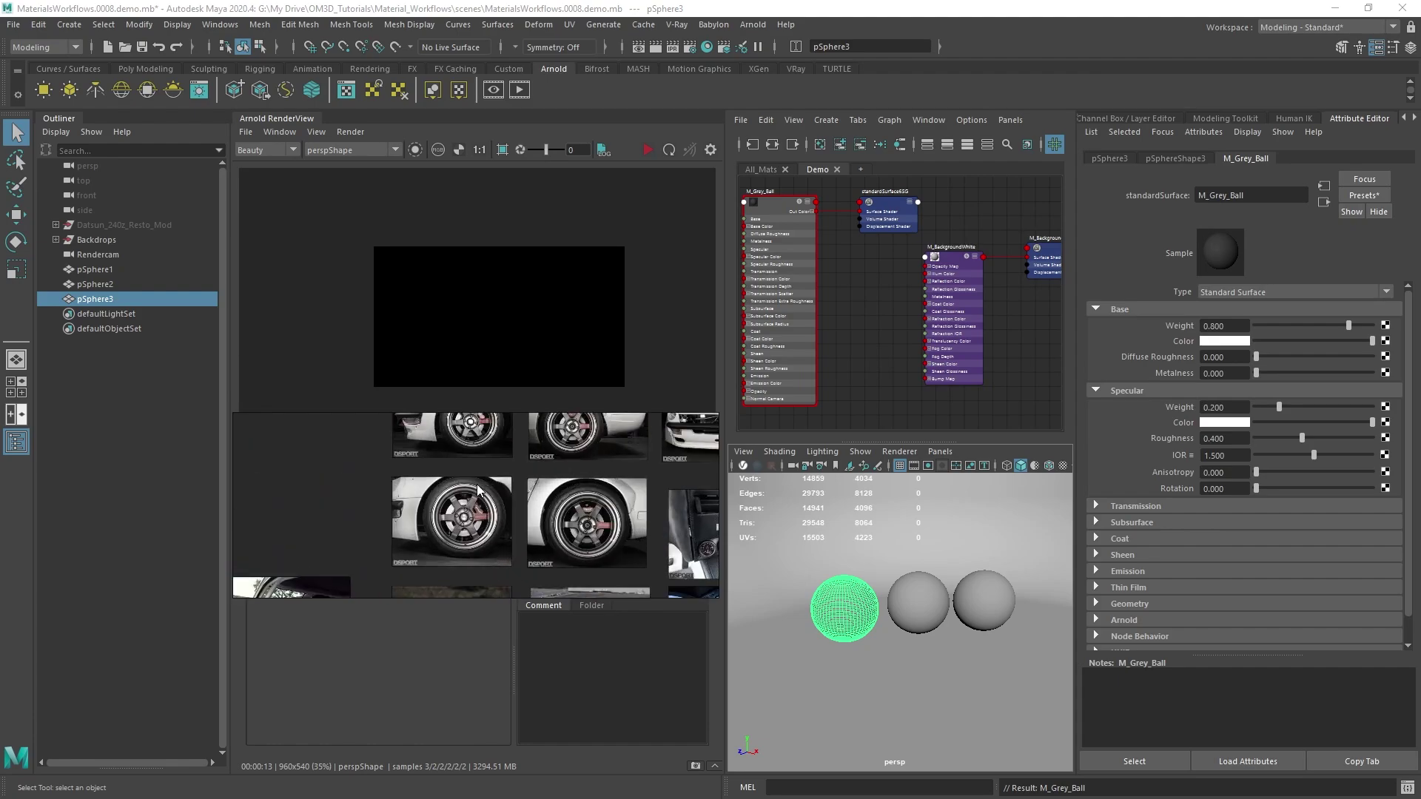
scroll(491, 524, "down", 5)
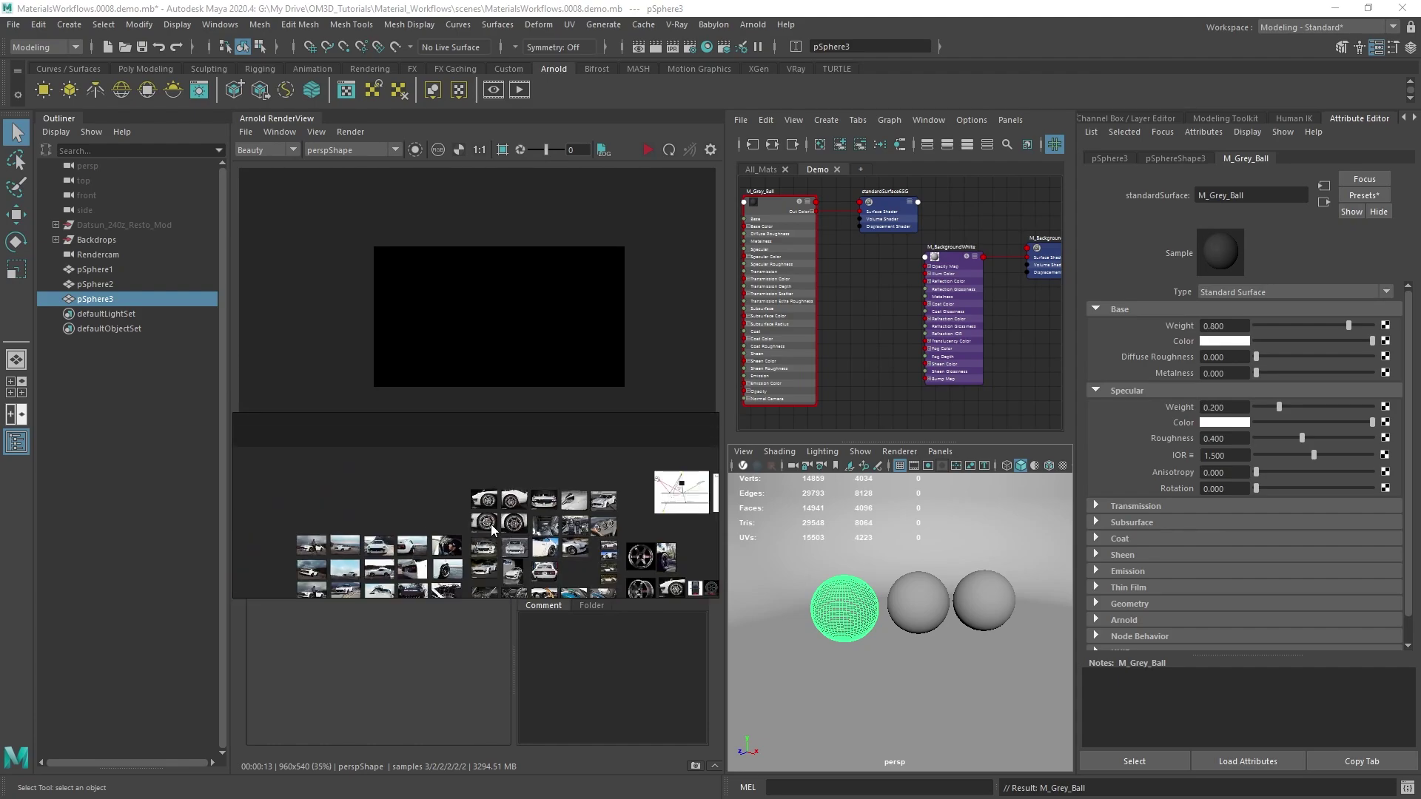
middle_click_drag(501, 535, 518, 493)
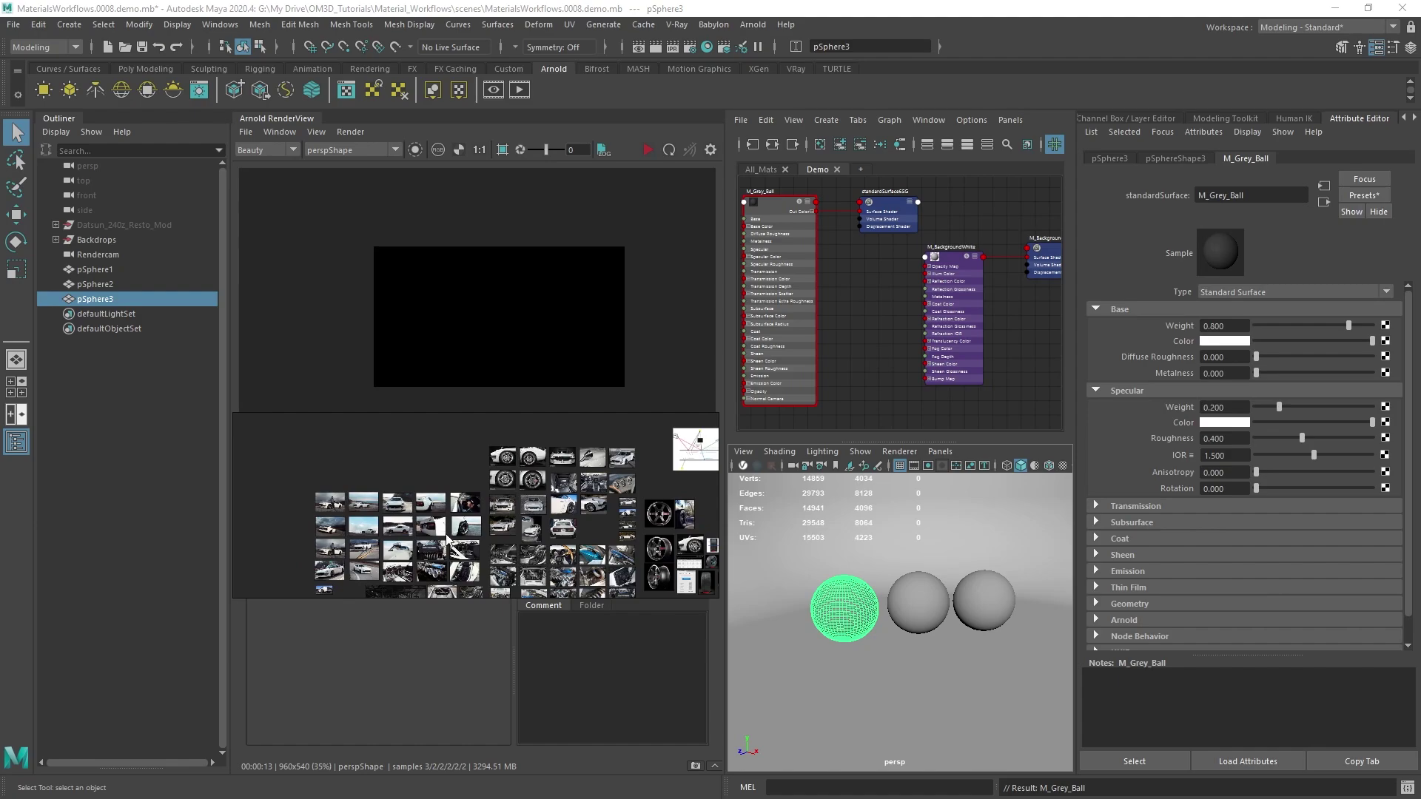
scroll(523, 521, "up", 5)
middle_click_drag(523, 520, 585, 552)
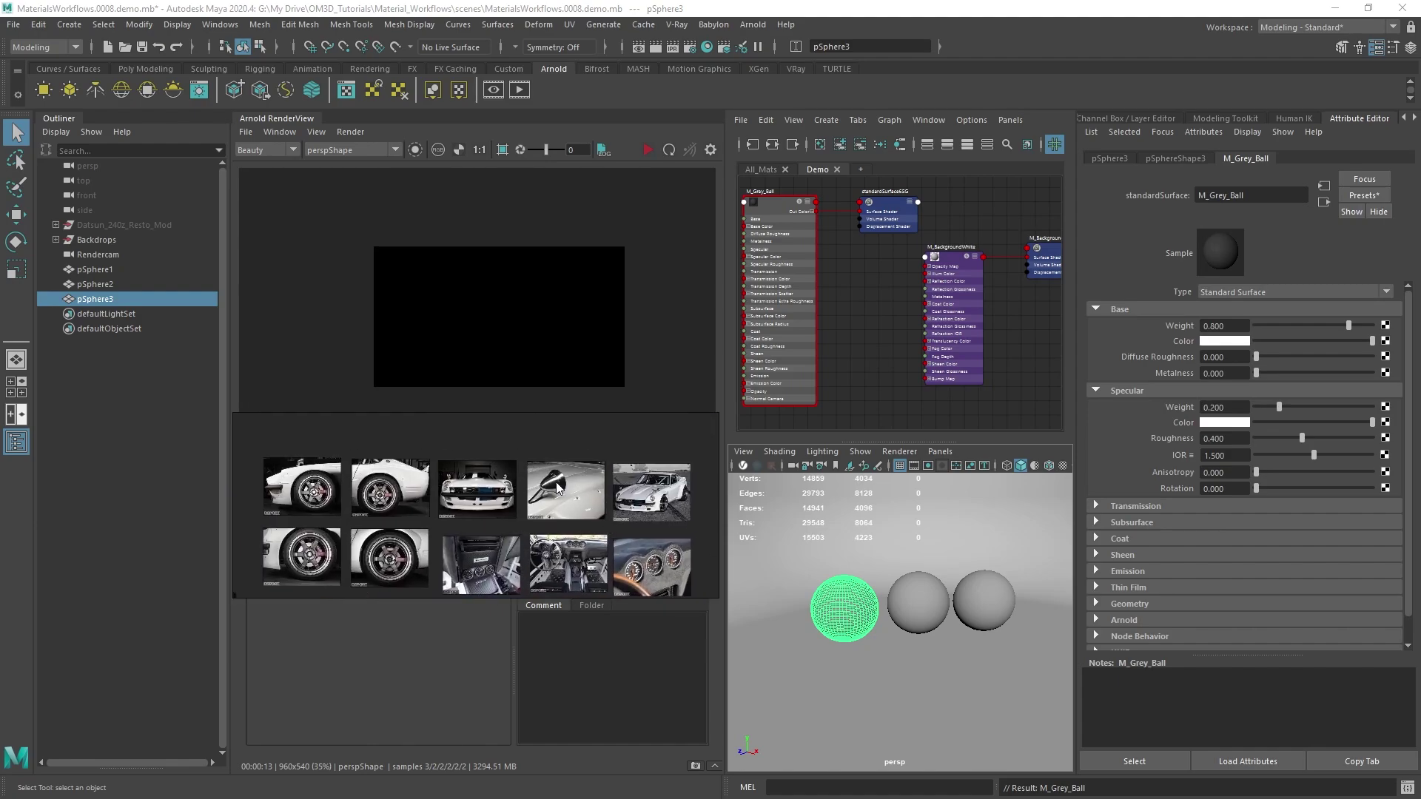
scroll(551, 491, "down", 3)
scroll(552, 491, "down", 4)
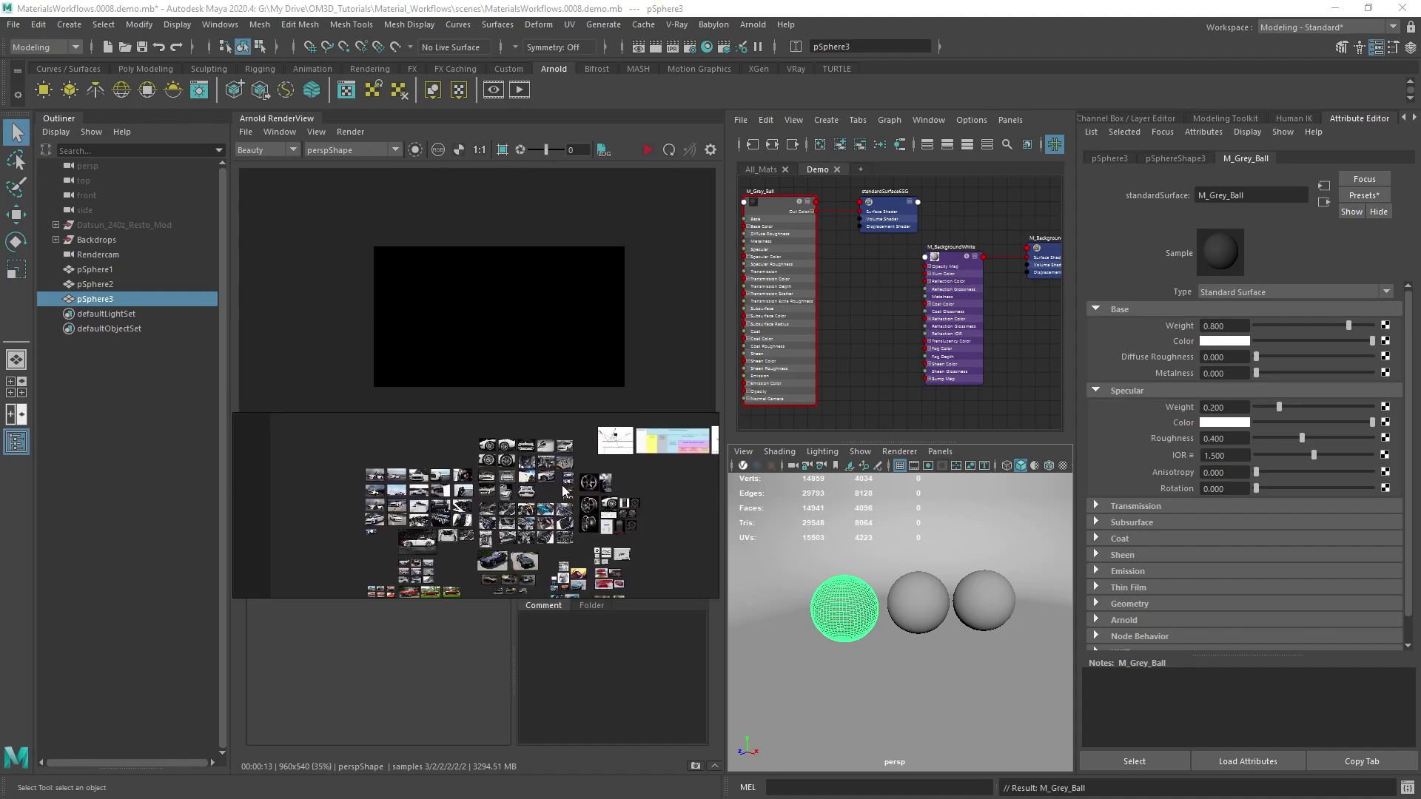
scroll(564, 490, "down", 3)
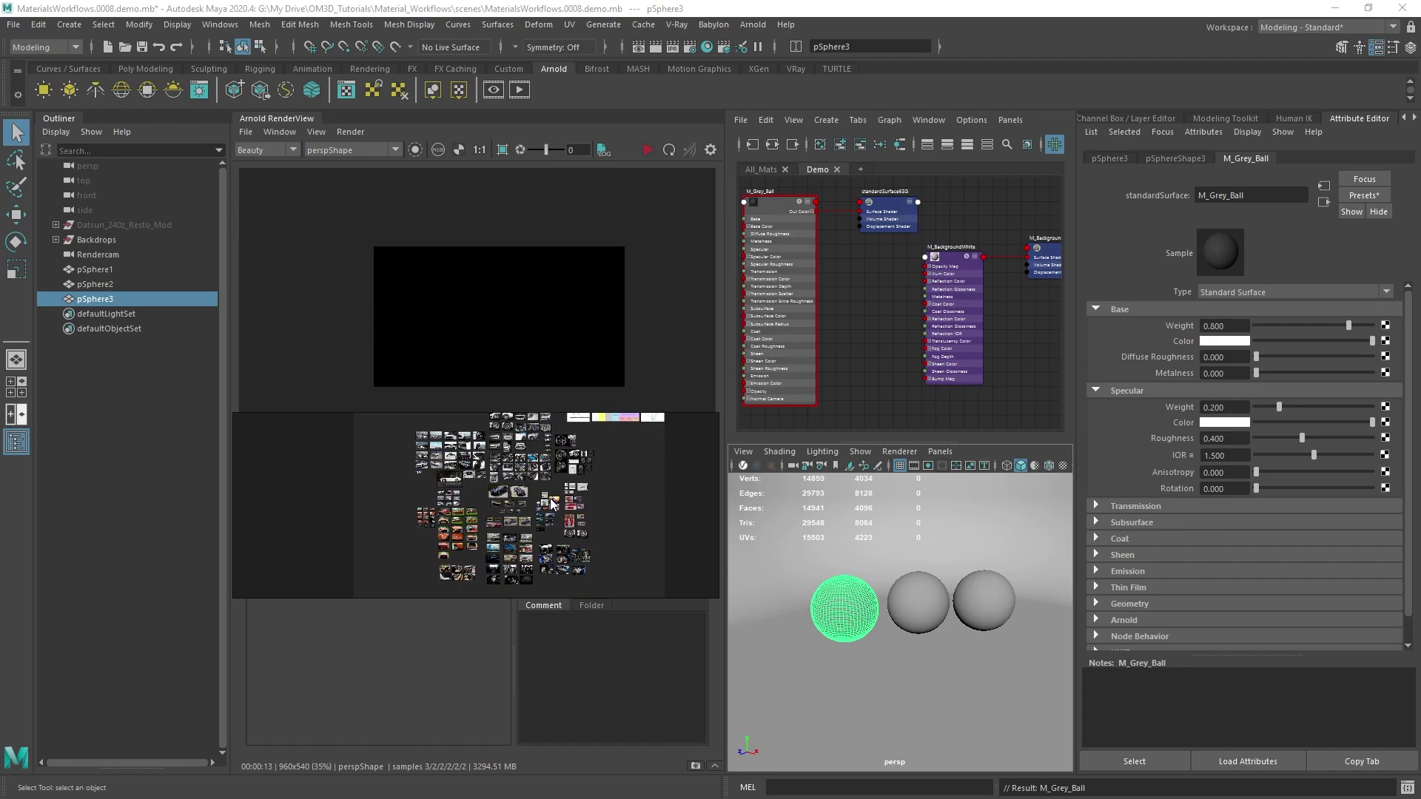
scroll(530, 506, "down", 1)
middle_click_drag(529, 506, 525, 508)
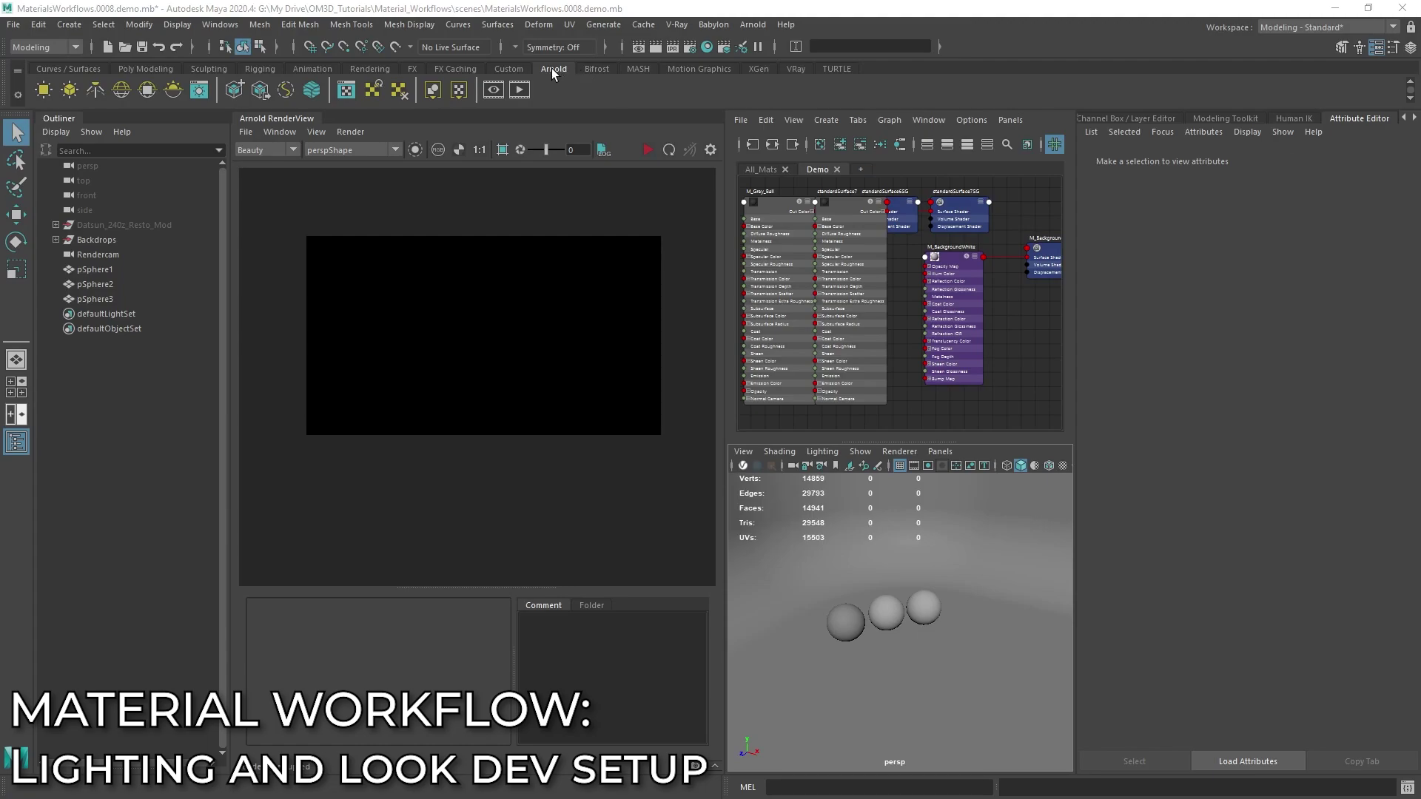
Step: Create an Arnold area light, enlarge it, and place it beside the row of spheres, facing them
left_click(42, 90)
key("f")
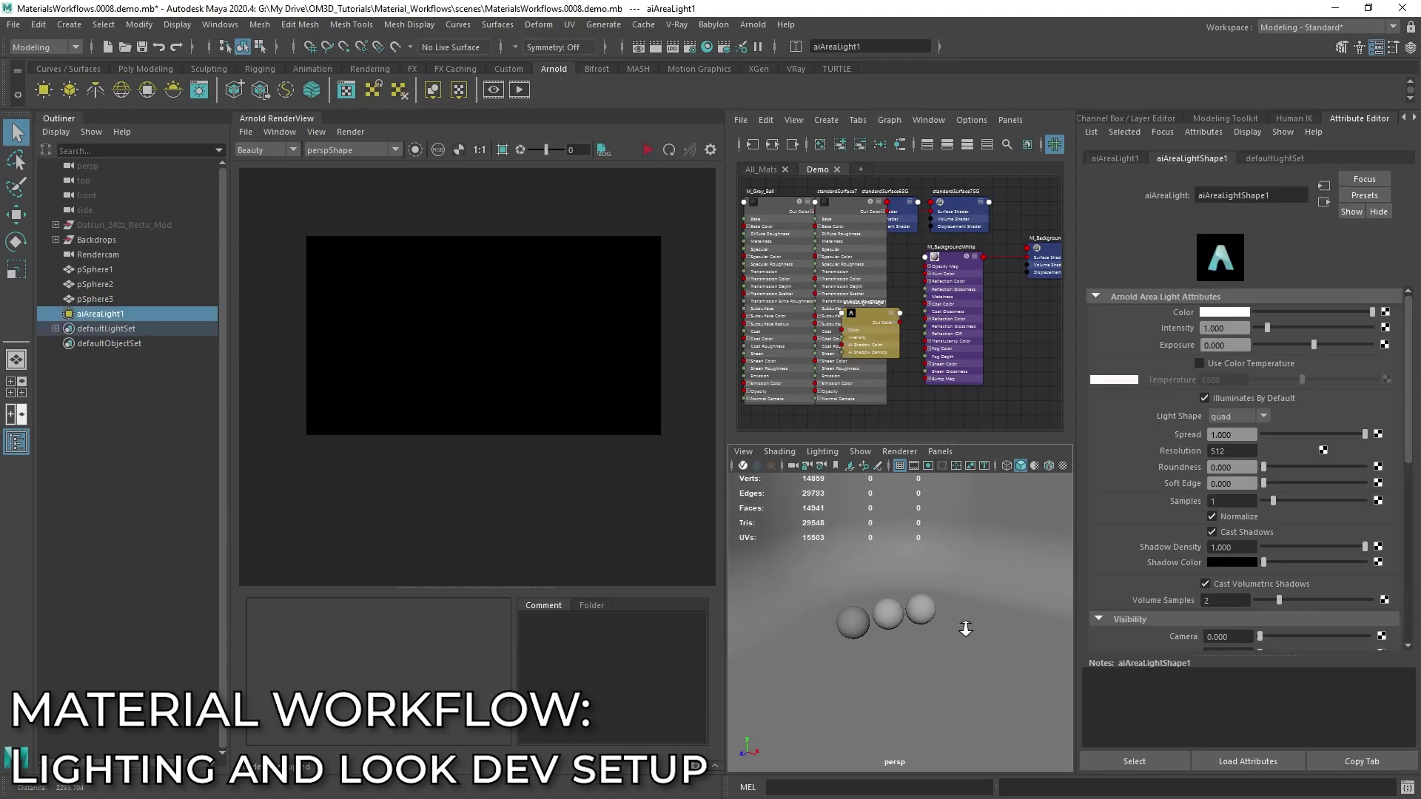
key("w")
left_click_drag(945, 592, 880, 506)
key("r")
key("e")
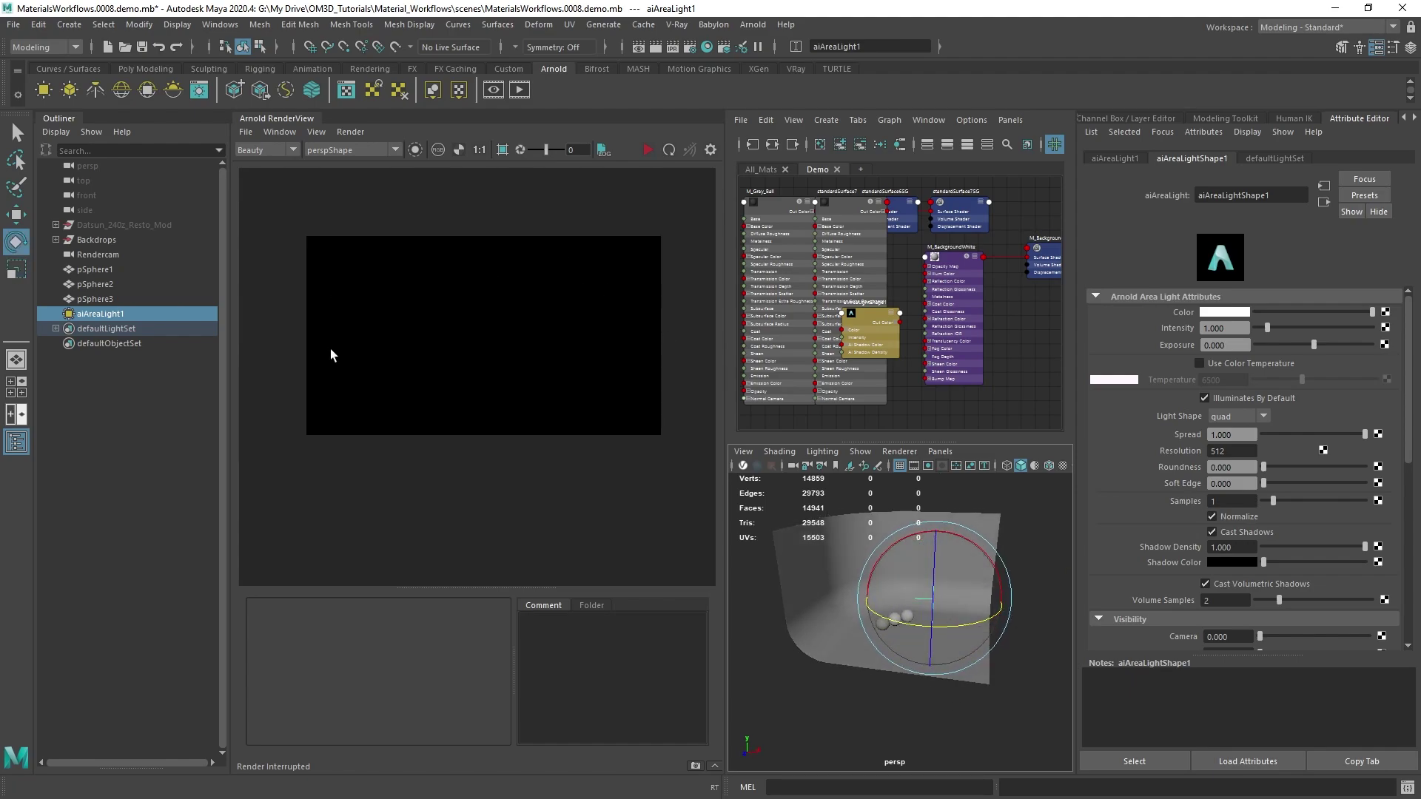
Step: Start an Arnold render of the perspective view framed on the spheres and the area light
left_click(648, 152)
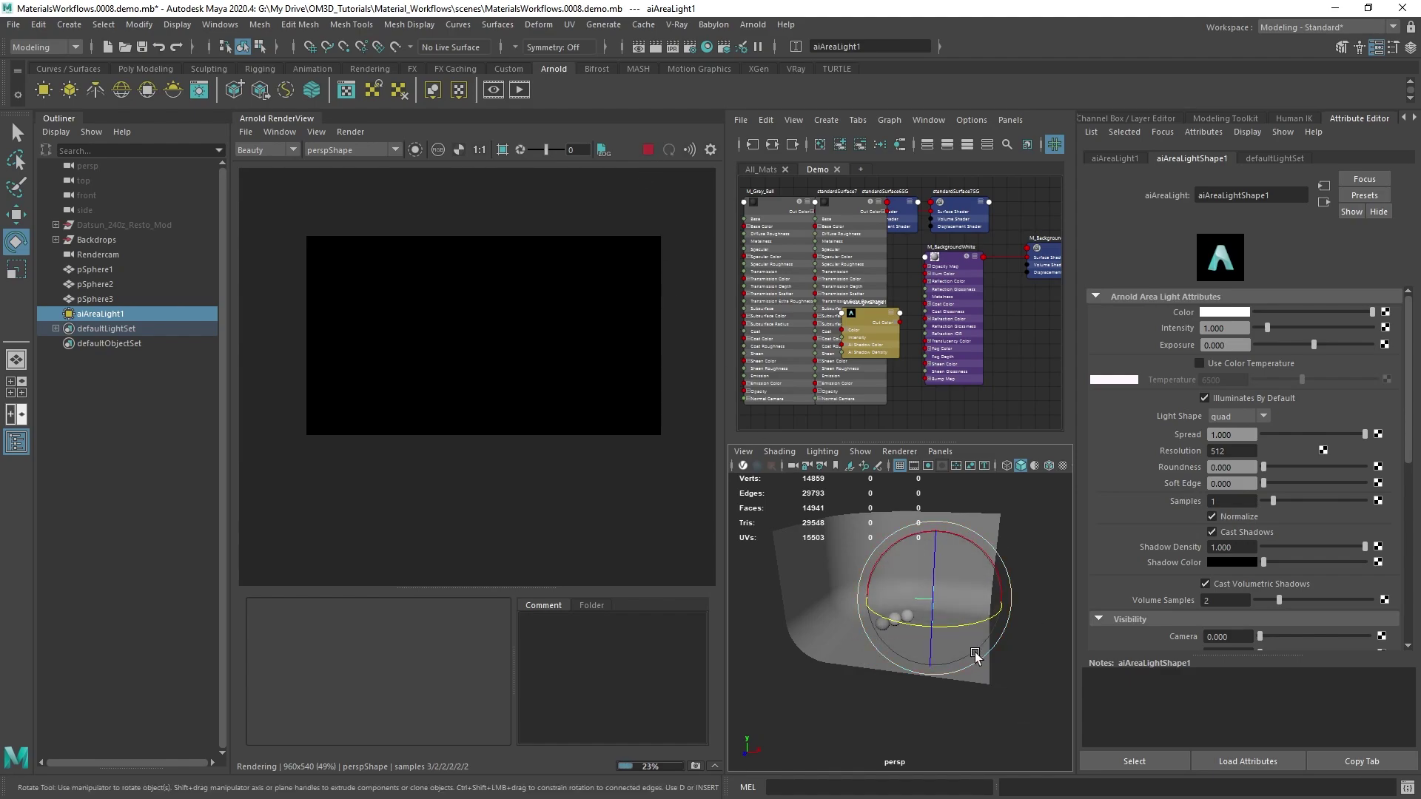
left_click_drag(966, 714, 936, 677, "alt")
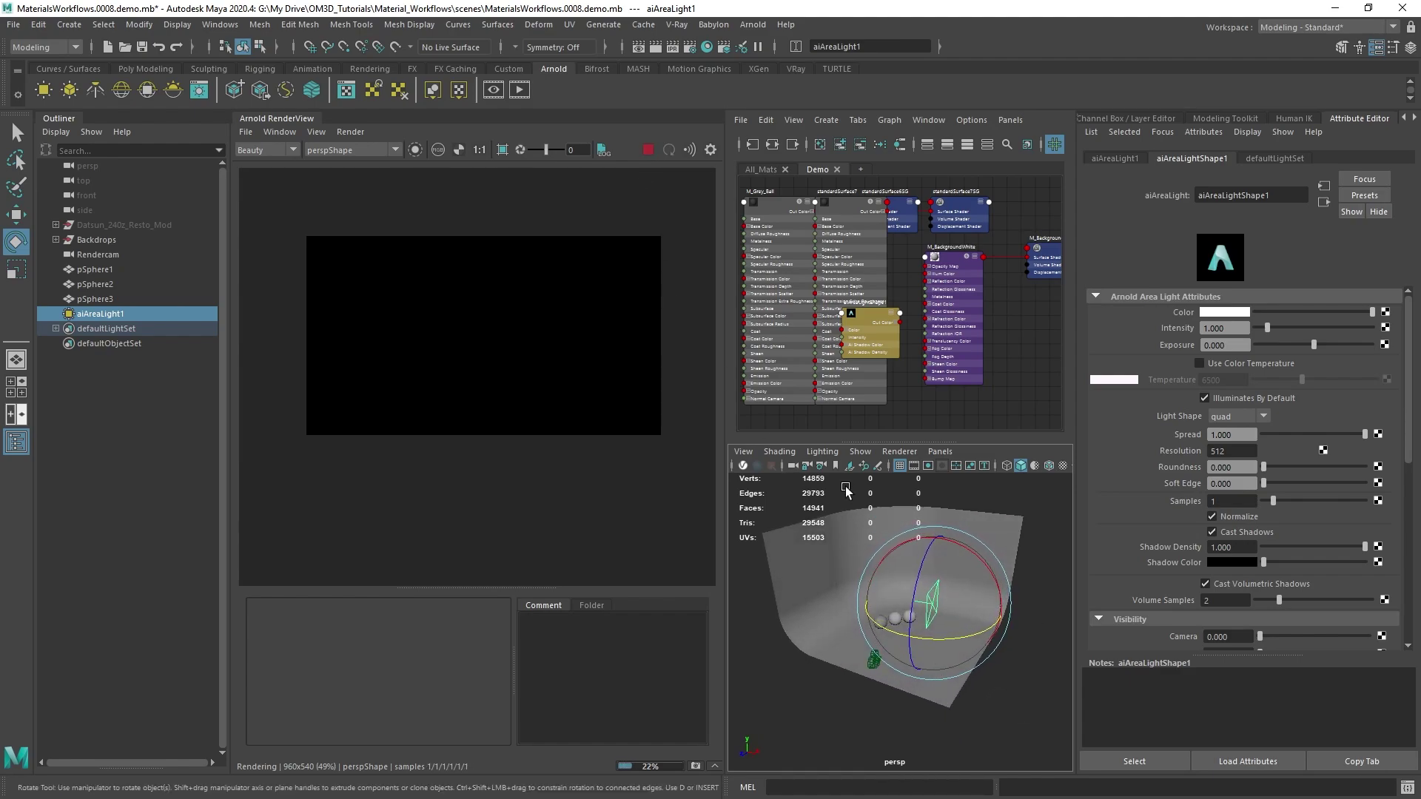
left_click(648, 150)
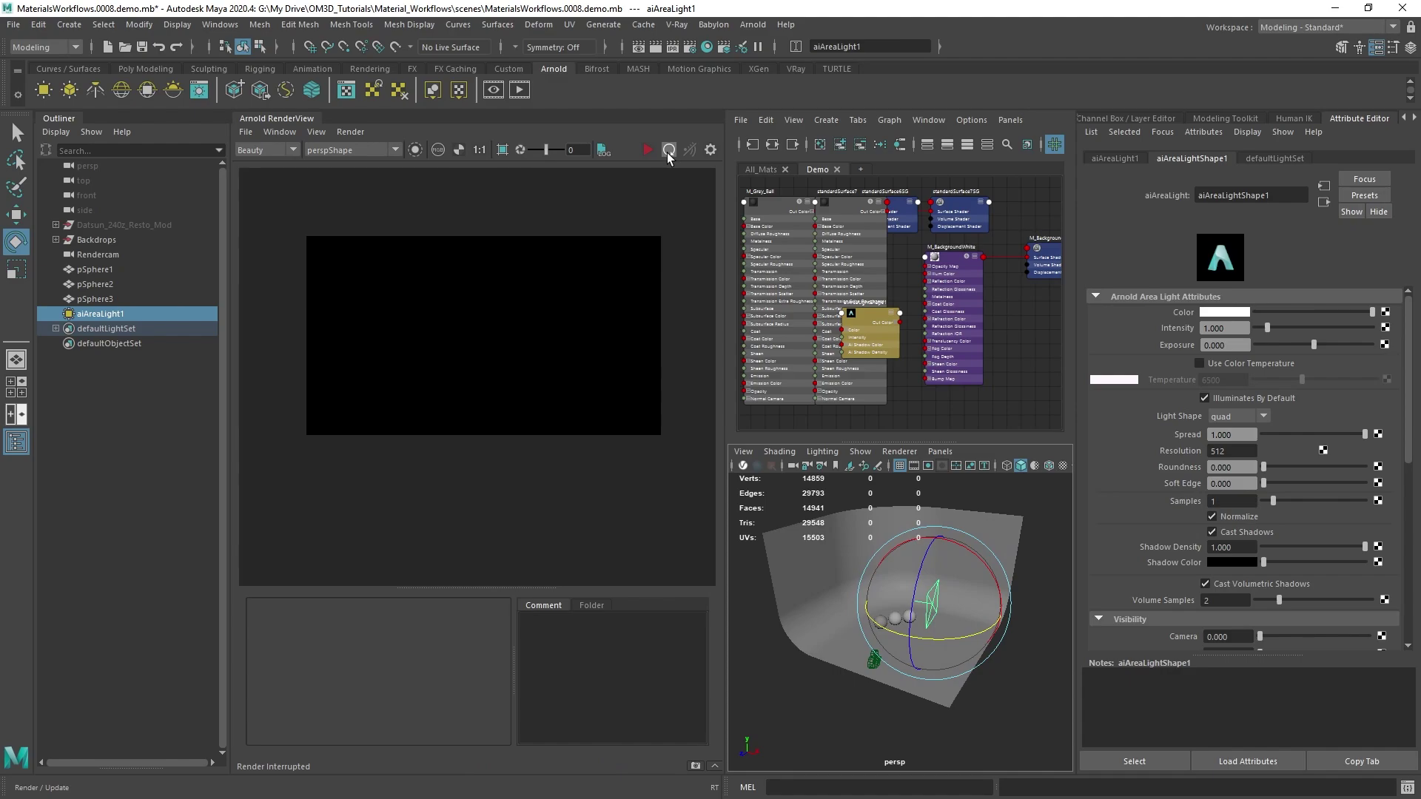
left_click(666, 152)
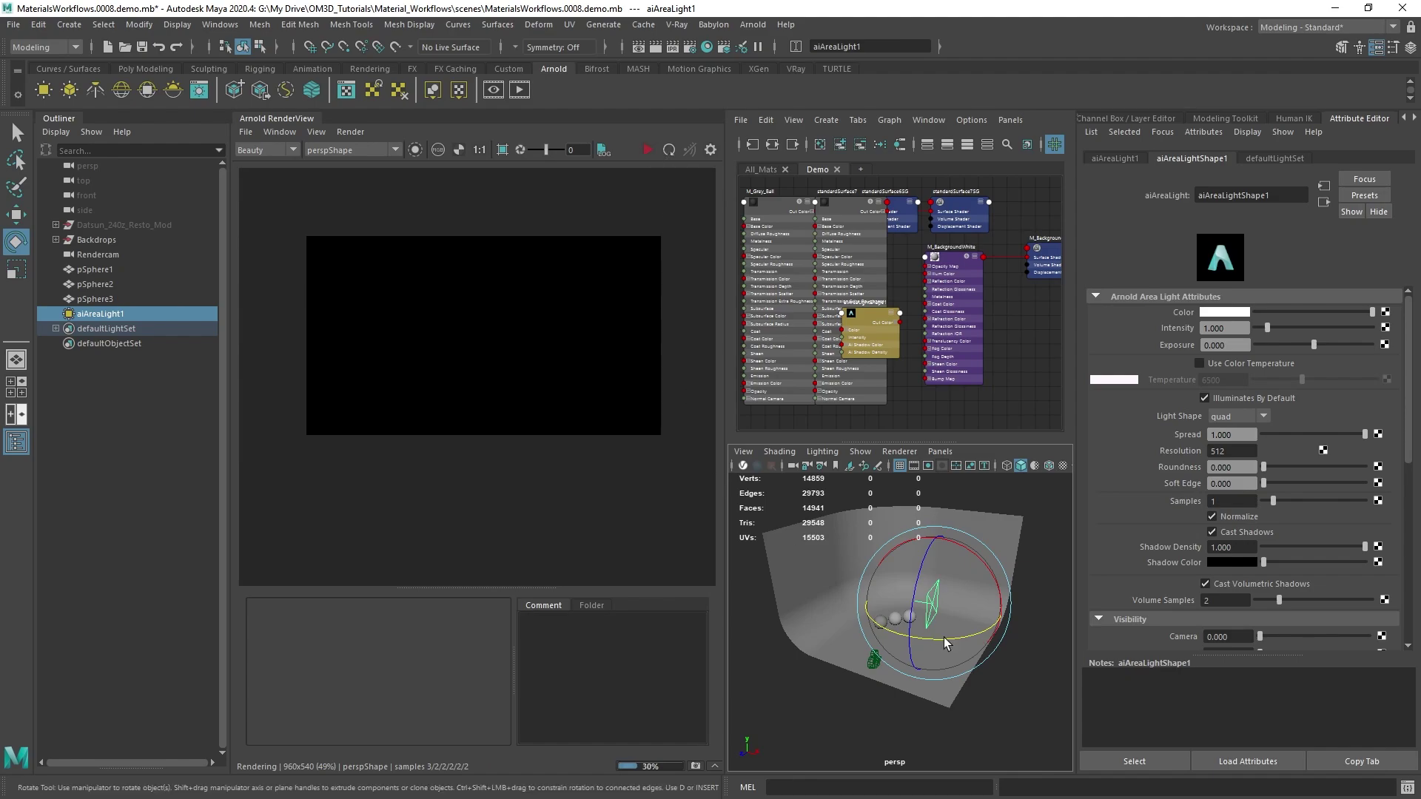
left_click_drag(966, 606, 925, 670, "alt")
key("q")
scroll(938, 632, "up", 5)
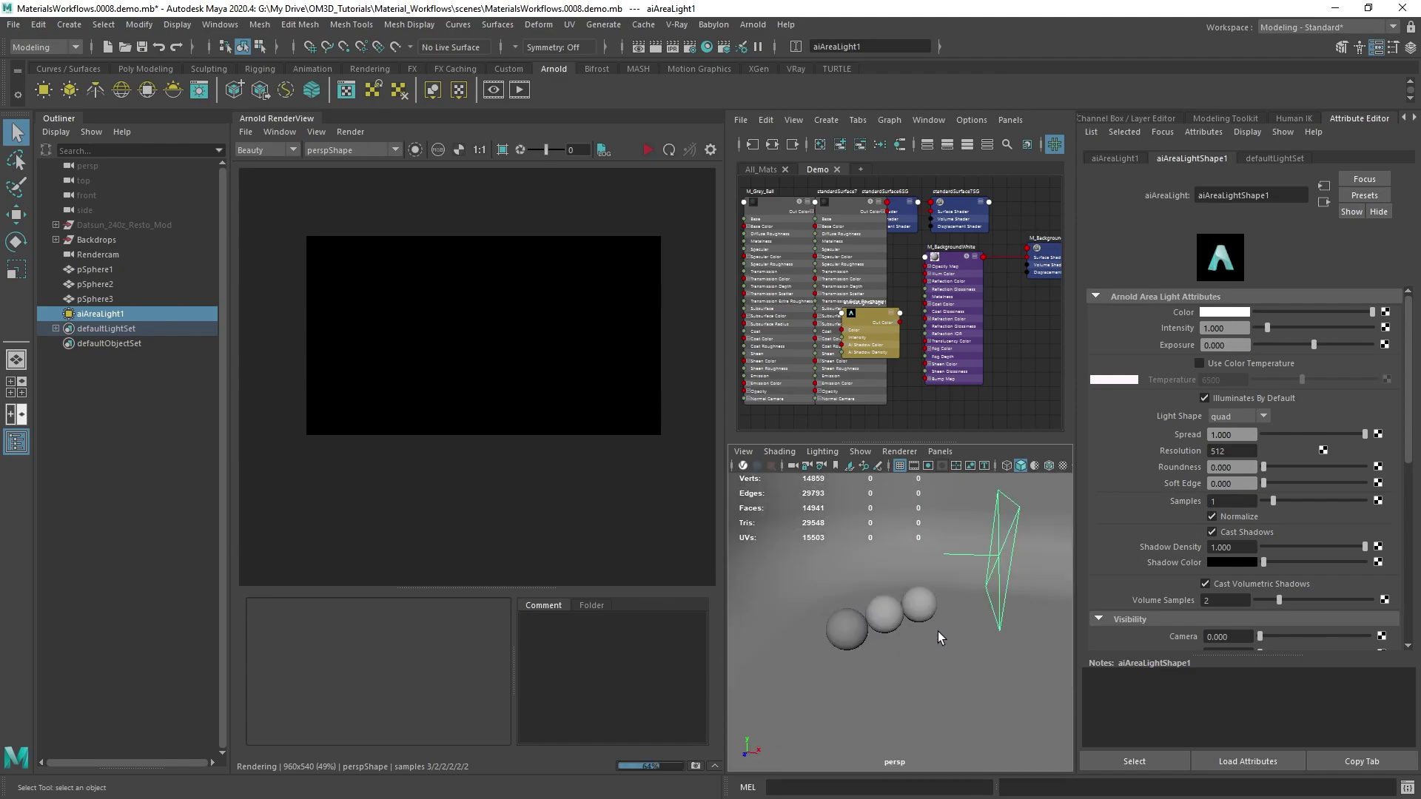
left_click(647, 150)
left_click_drag(851, 518, 902, 533, "alt")
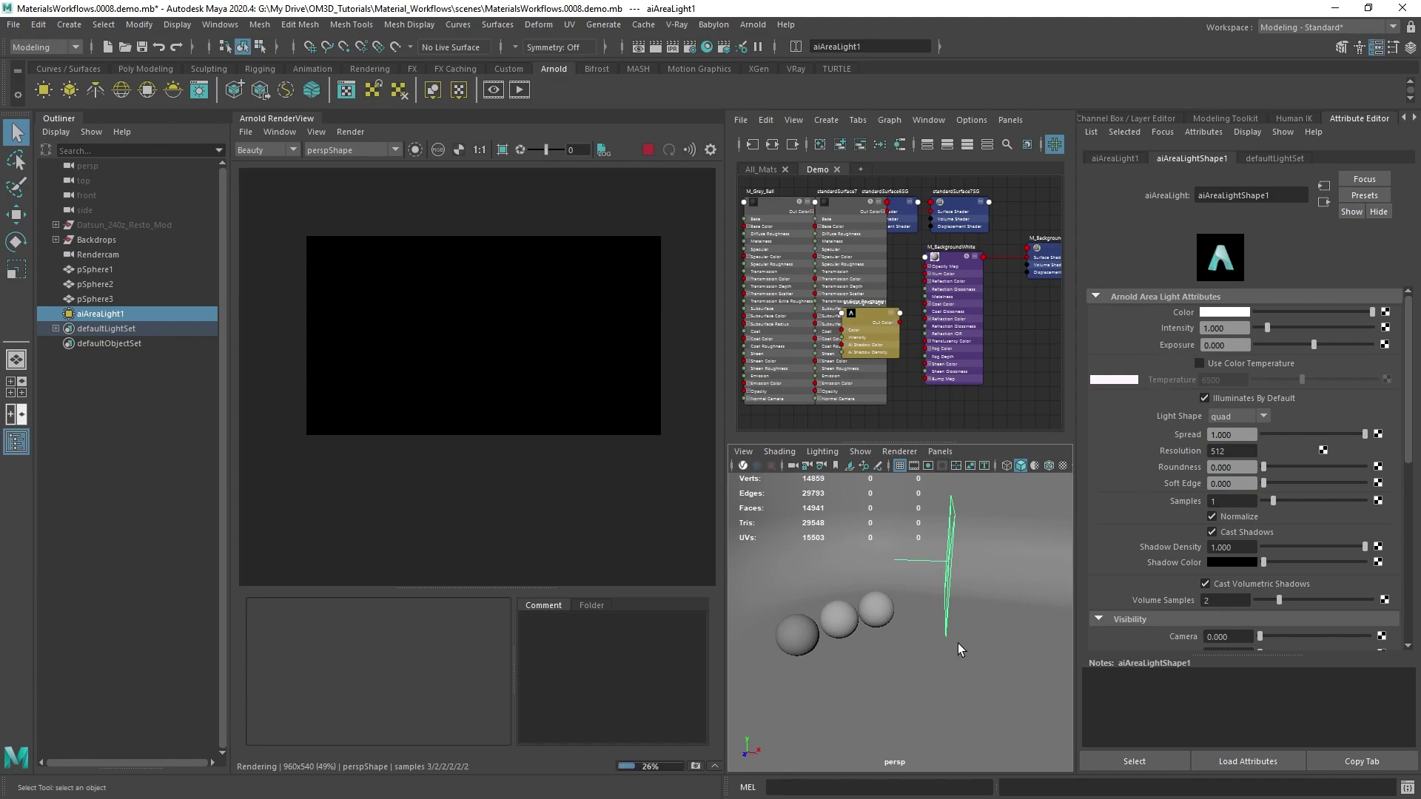
left_click_drag(957, 642, 990, 522, "alt")
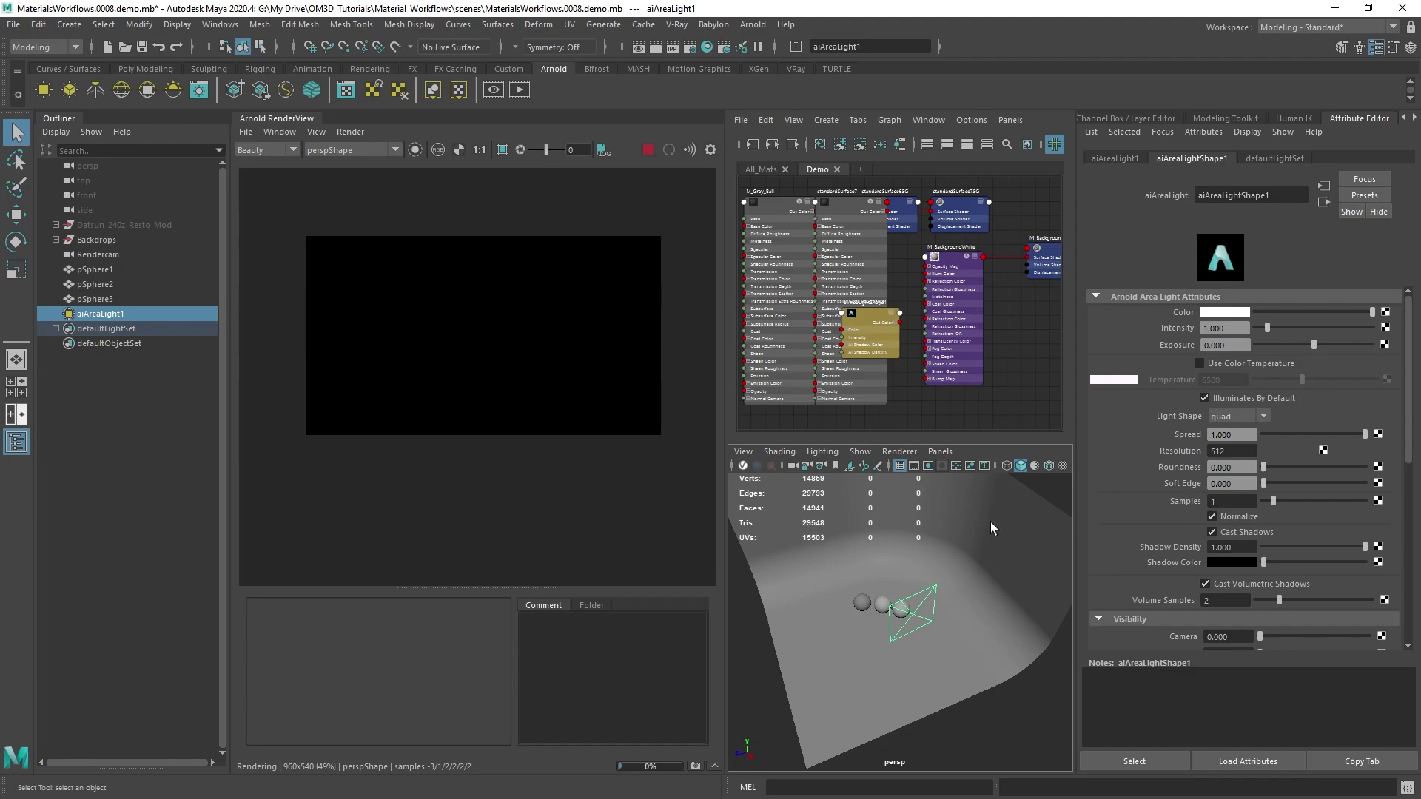
Step: Set the area light's intensity to 1000 and its exposure to 1
left_click(1236, 330)
type("100")
key("Return")
type("0")
key("Return")
left_click_drag(851, 636, 951, 645, "alt")
left_click_drag(1230, 347, 1166, 339)
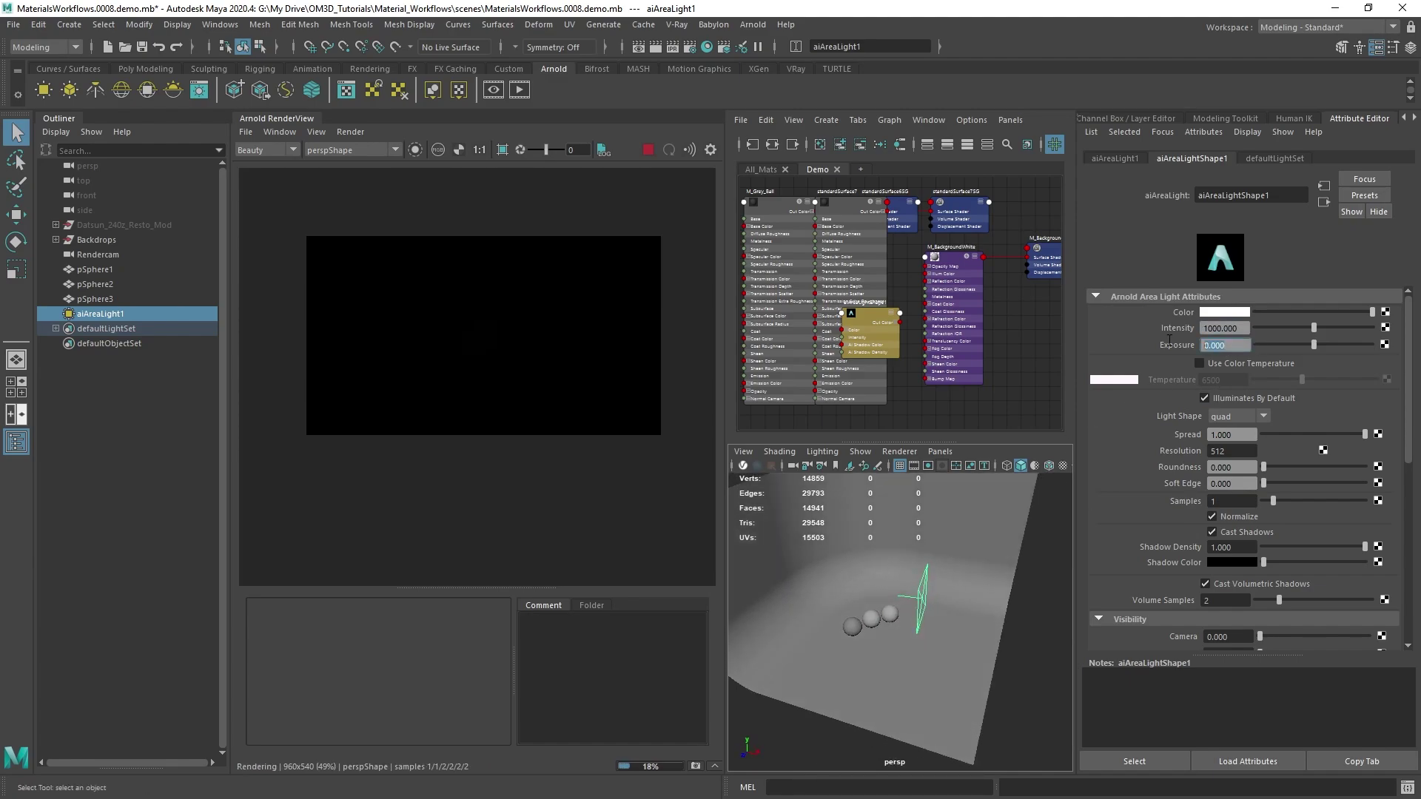
type("1")
key("Return")
left_click_drag(900, 638, 918, 590, "alt")
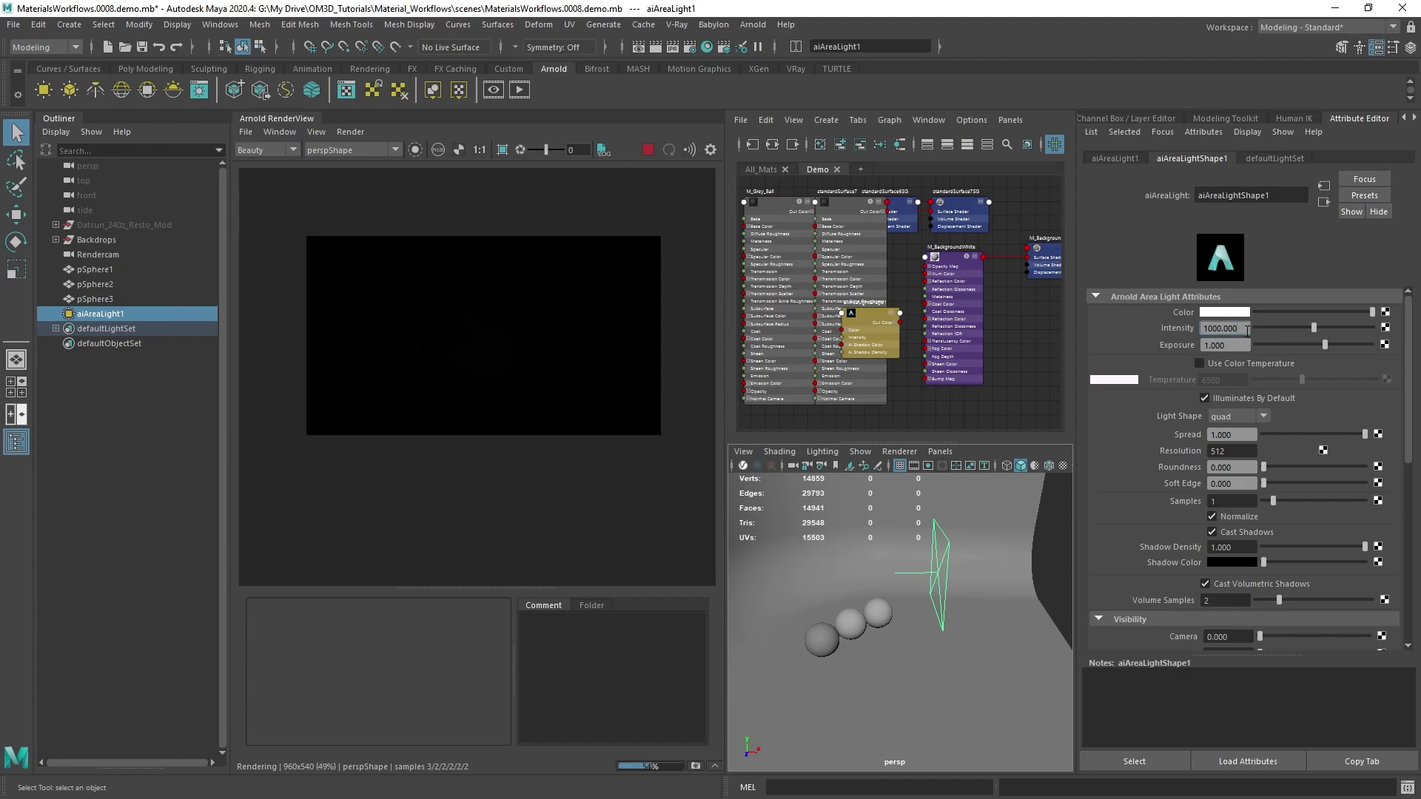
Step: Set the area light's intensity to 1 and raise its exposure to about 16.7
left_click_drag(1247, 331, 1181, 325)
type("10")
key("Return")
type("1")
key("Return")
left_click_drag(1323, 348, 1334, 348)
key("Tab")
type("10")
key("Return")
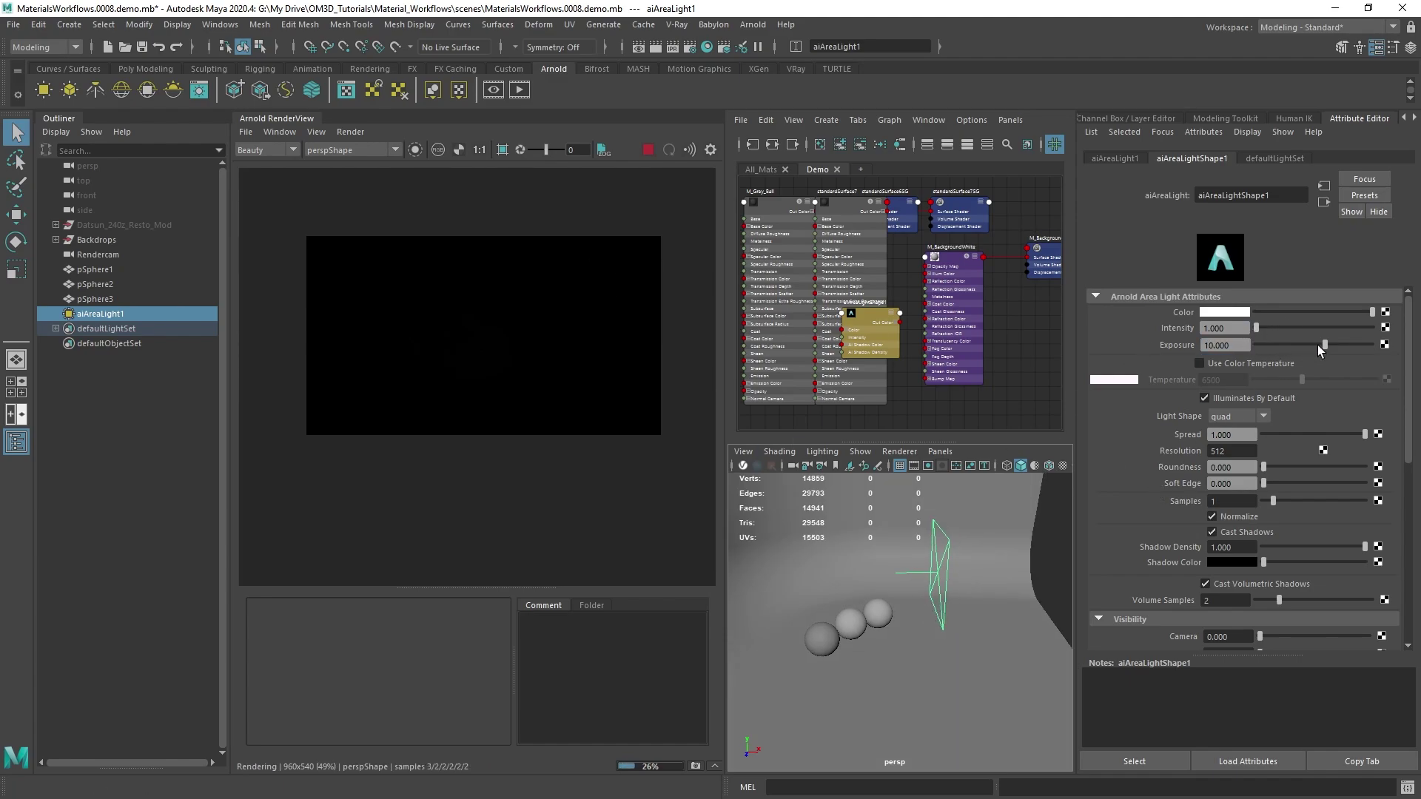
left_click_drag(1317, 344, 1335, 344)
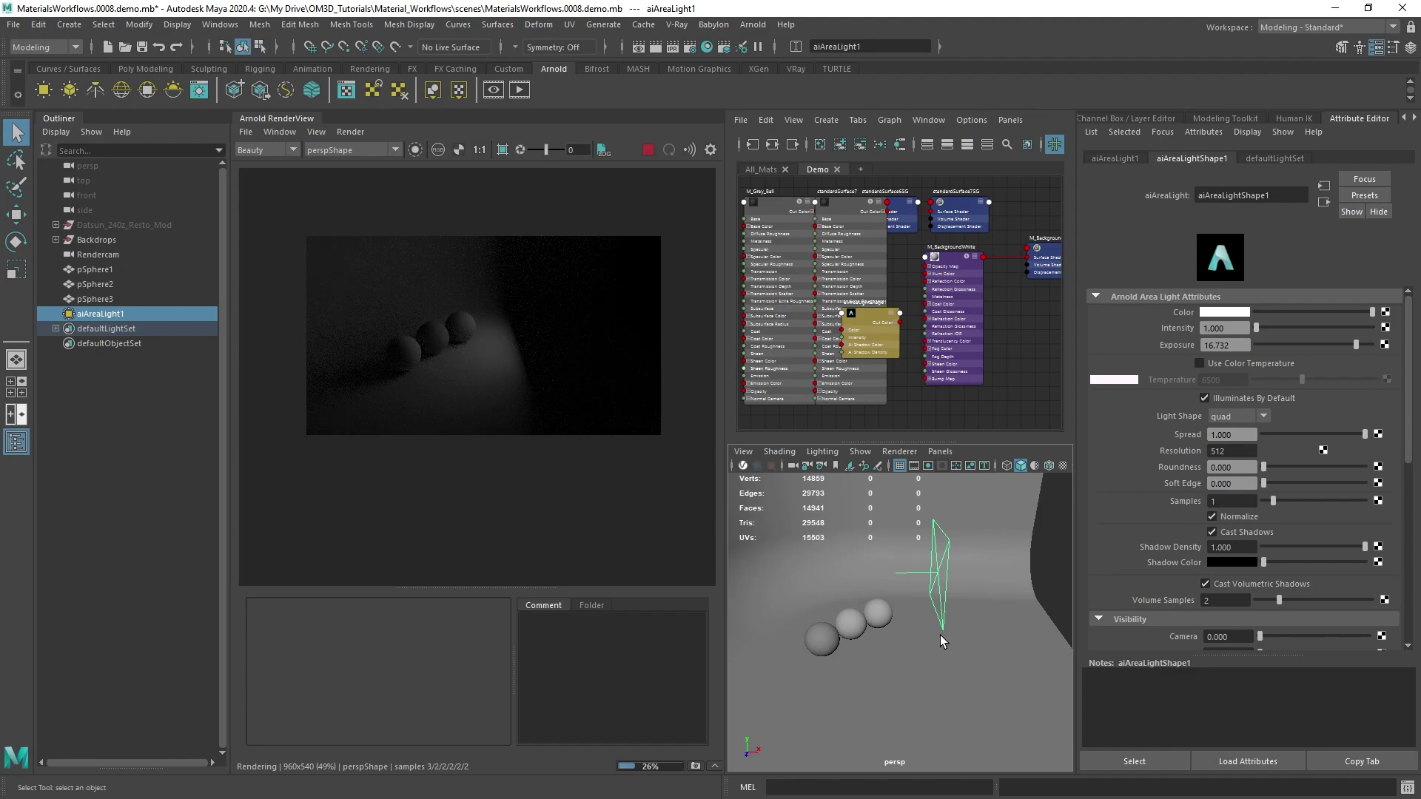
left_click_drag(940, 635, 887, 585, "alt")
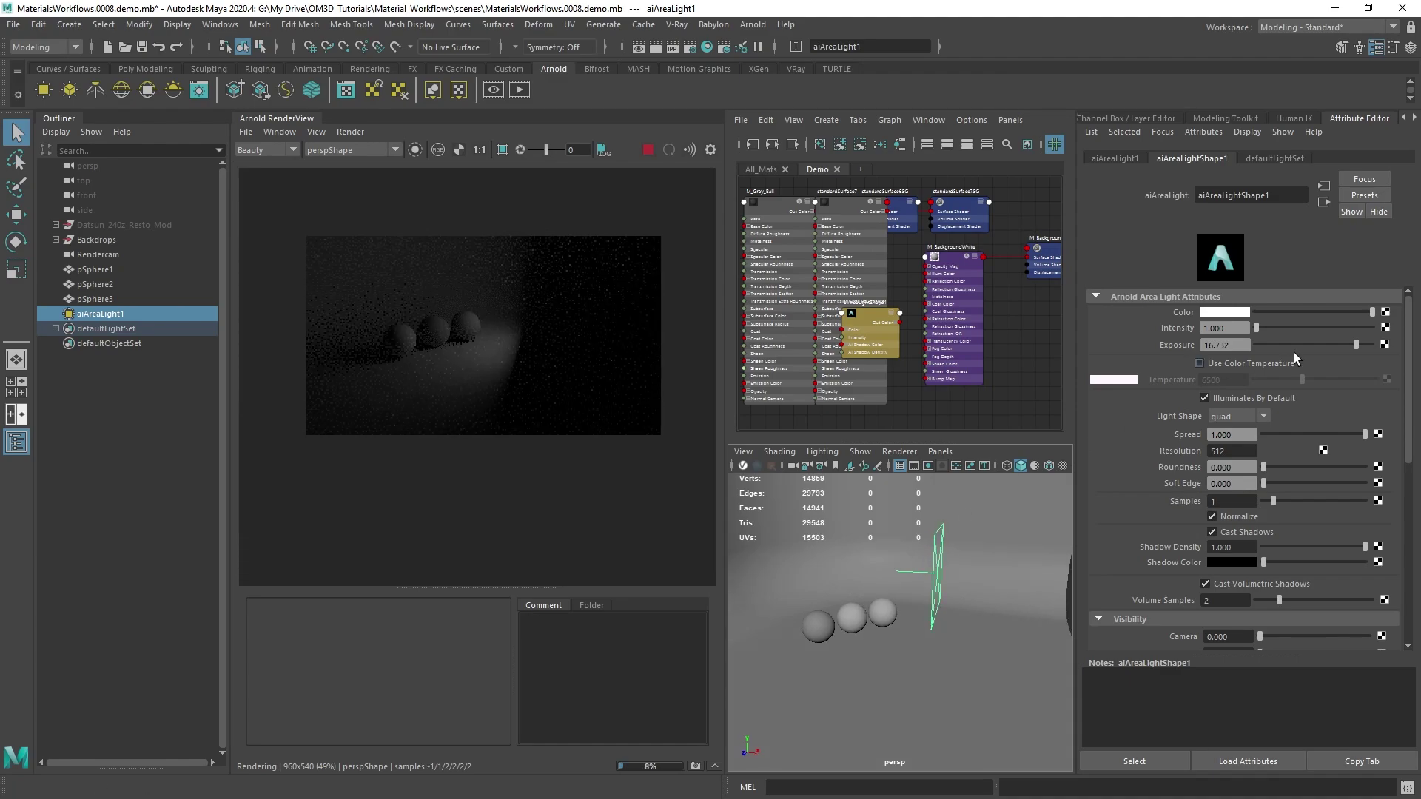
Step: Raise the area light's intensity to 100 and on to about 439, with the exposure lowered to about 10.85
left_click_drag(1237, 327, 1199, 328)
type("100")
key("Return")
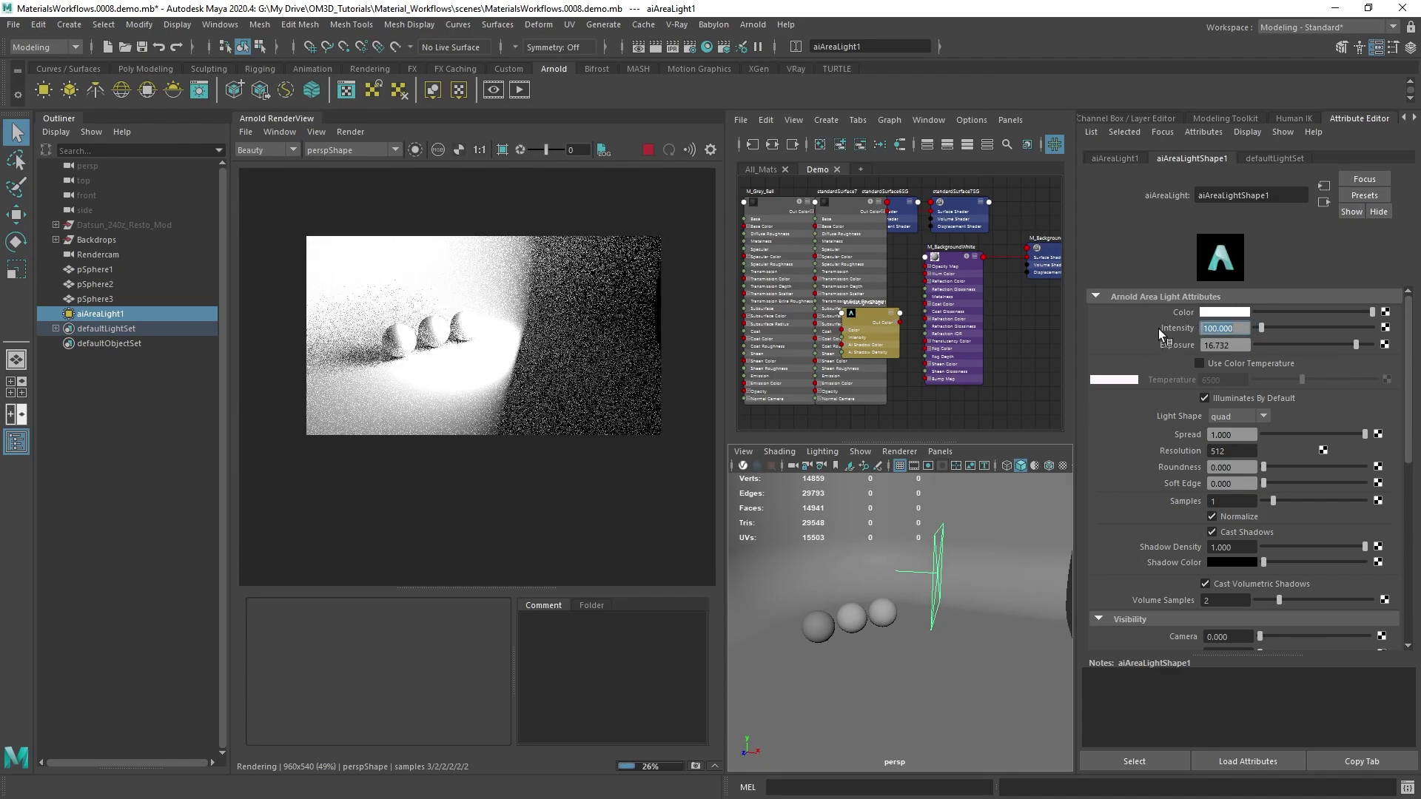
left_click_drag(1355, 344, 1327, 348)
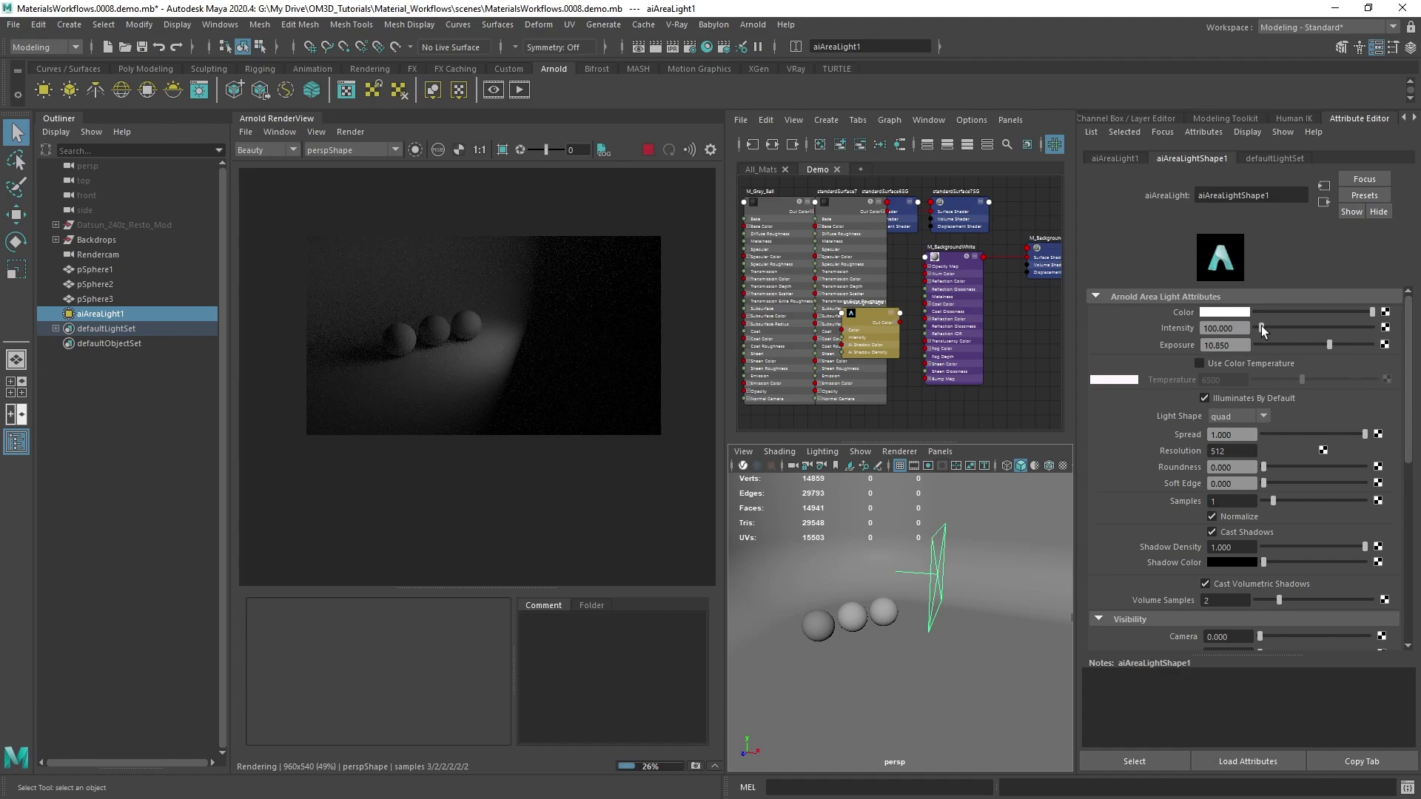
left_click_drag(1261, 327, 1281, 327)
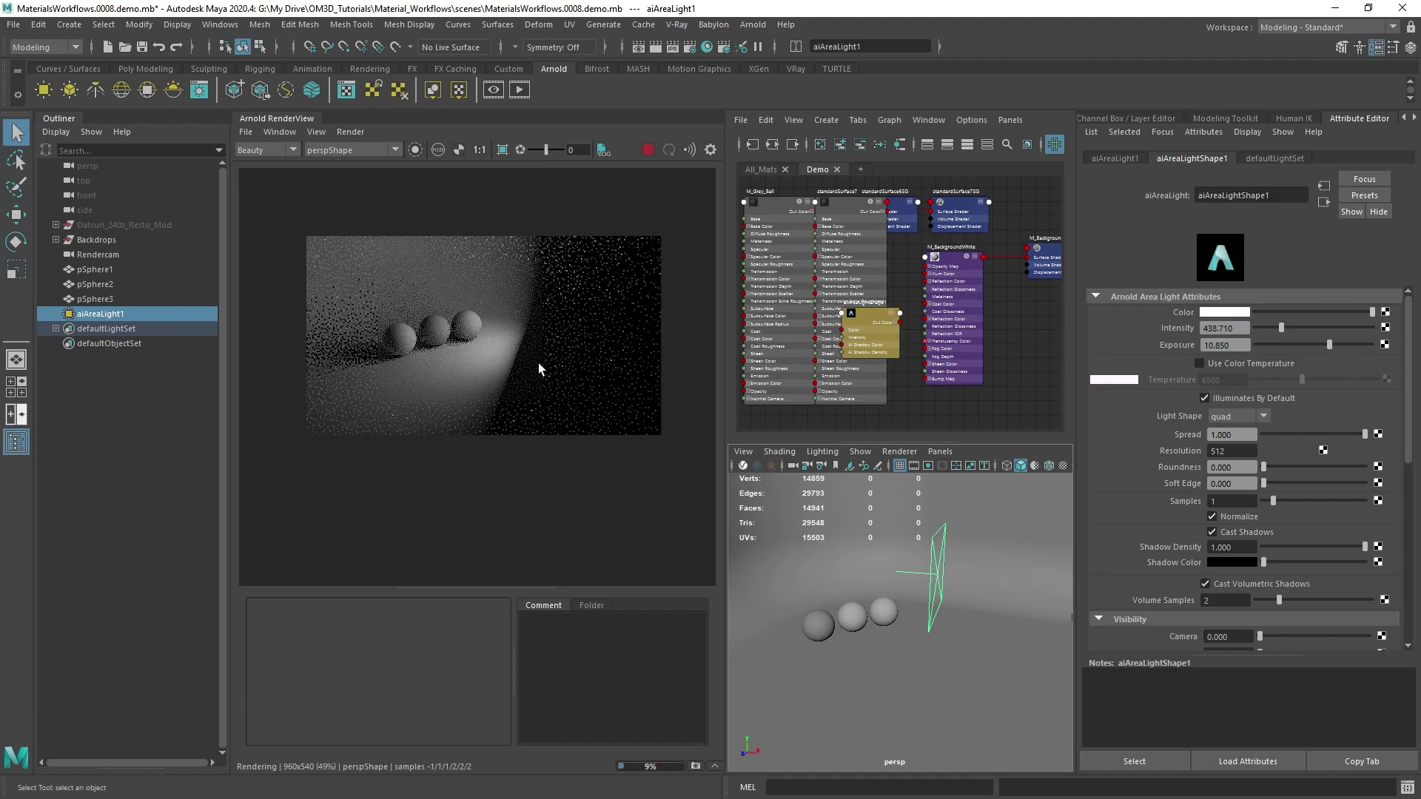
scroll(461, 327, "up", 2)
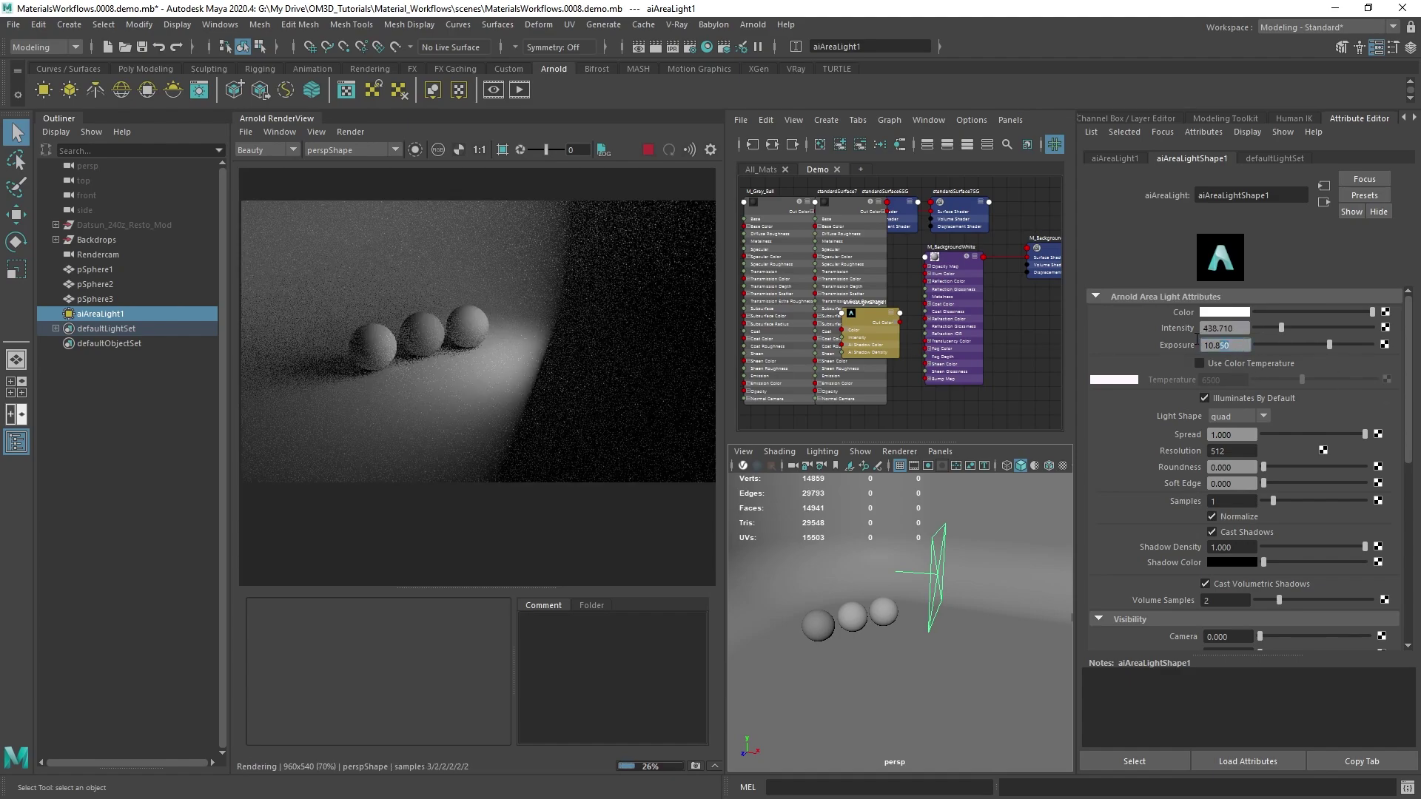
Step: Set the area light's exposure to 10 and increase its intensity to about 968
left_click_drag(1196, 338, 1152, 335)
type("10")
key("Return")
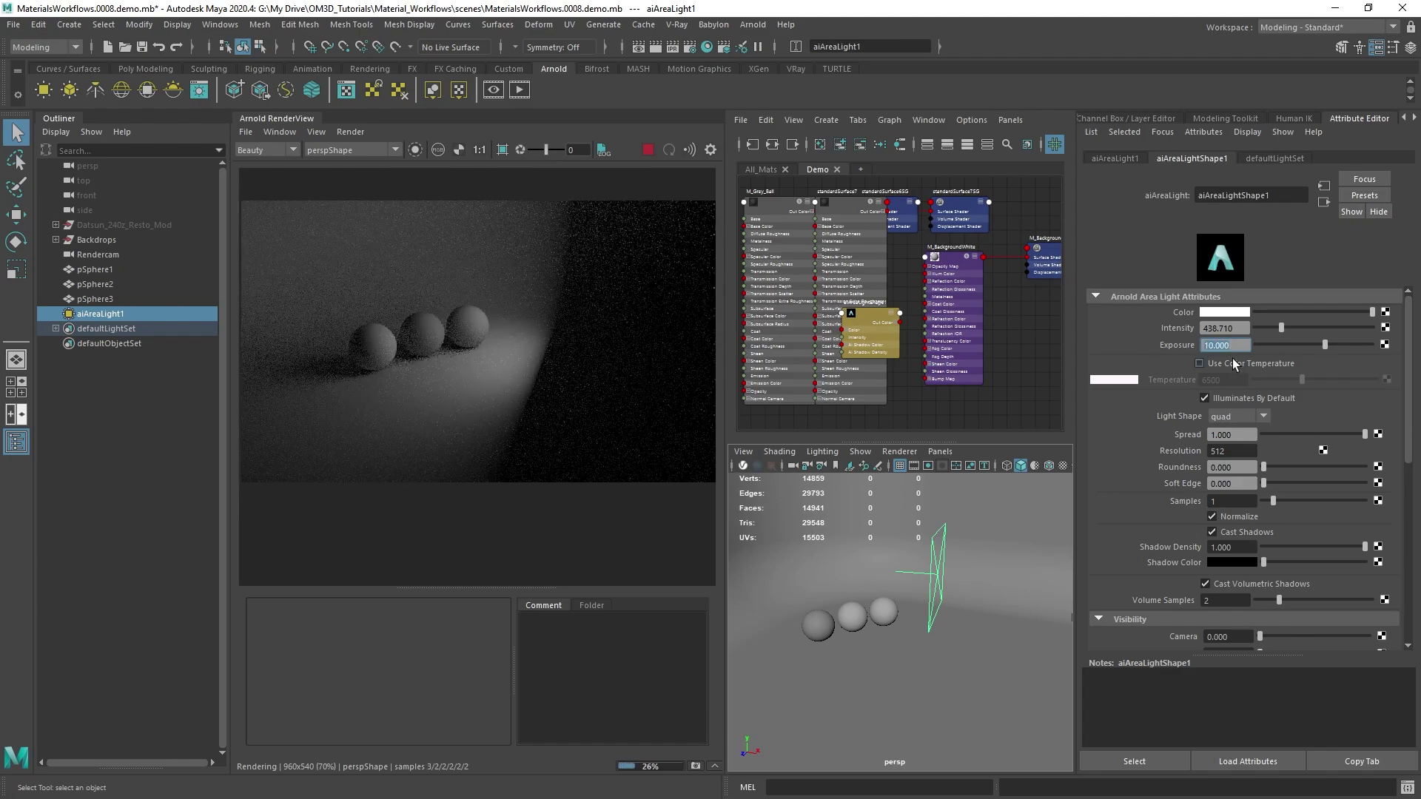
left_click_drag(1277, 327, 1311, 332)
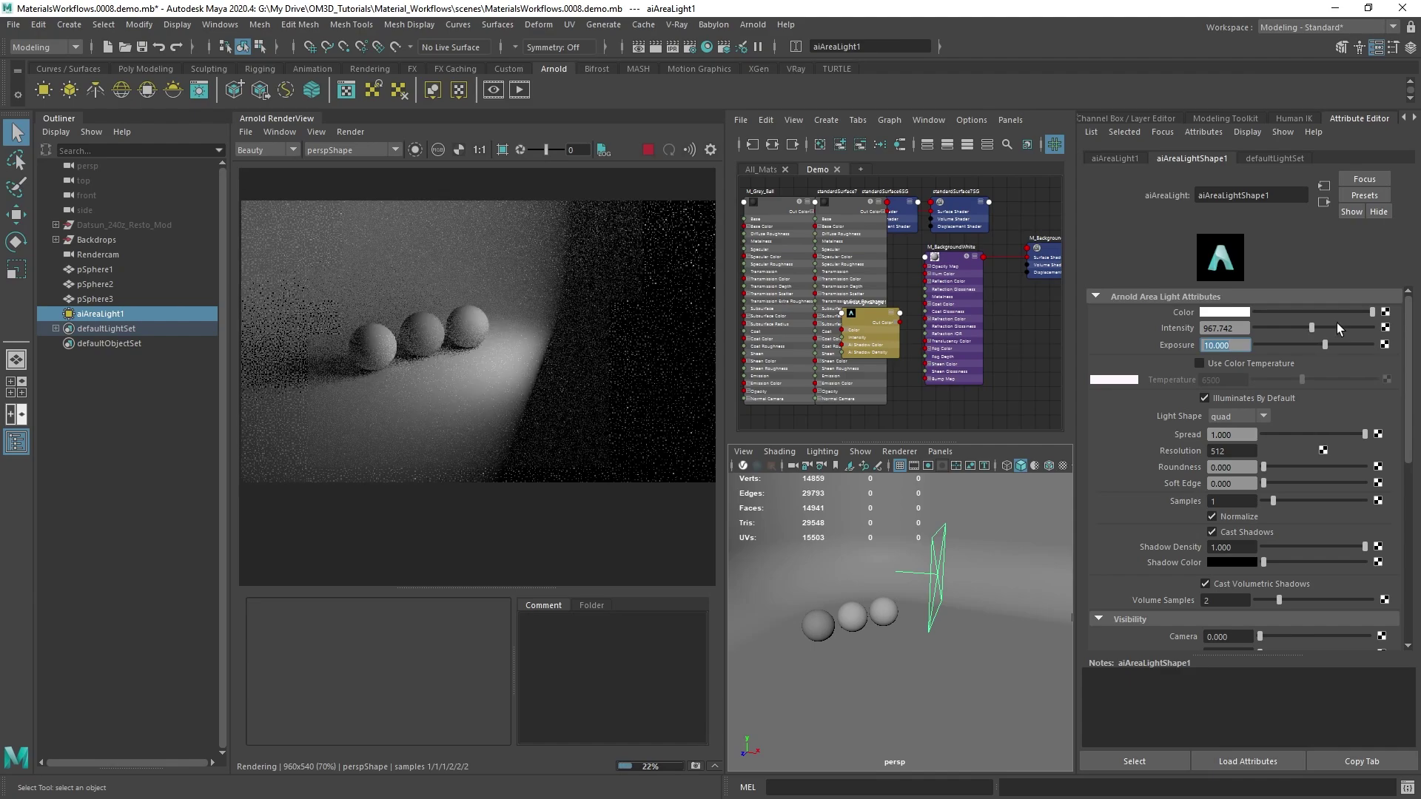
key("shift+Tab")
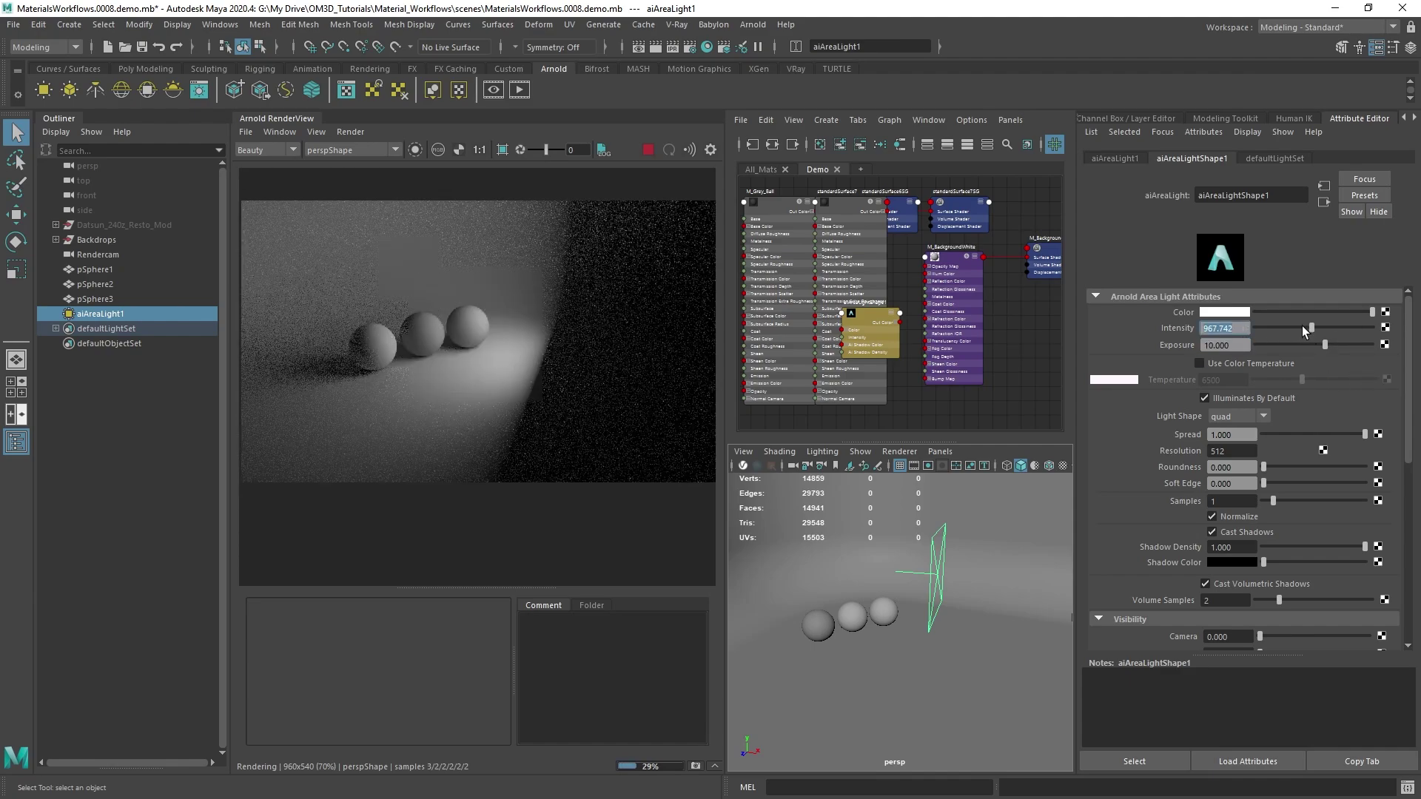
Step: Set the area light's intensity to 100 and its exposure to about 14.28
left_click_drag(1305, 329, 1343, 349)
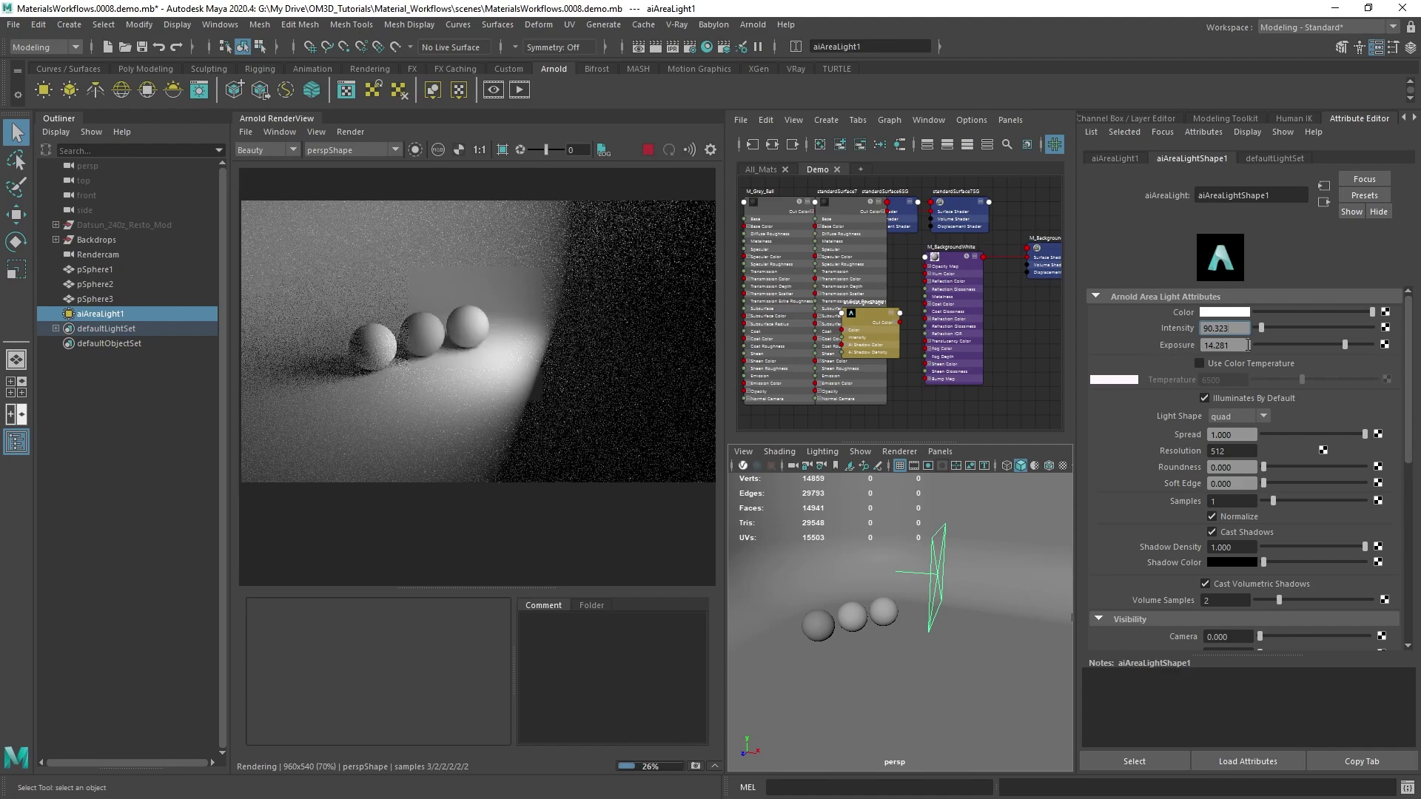
type("100")
key("Return")
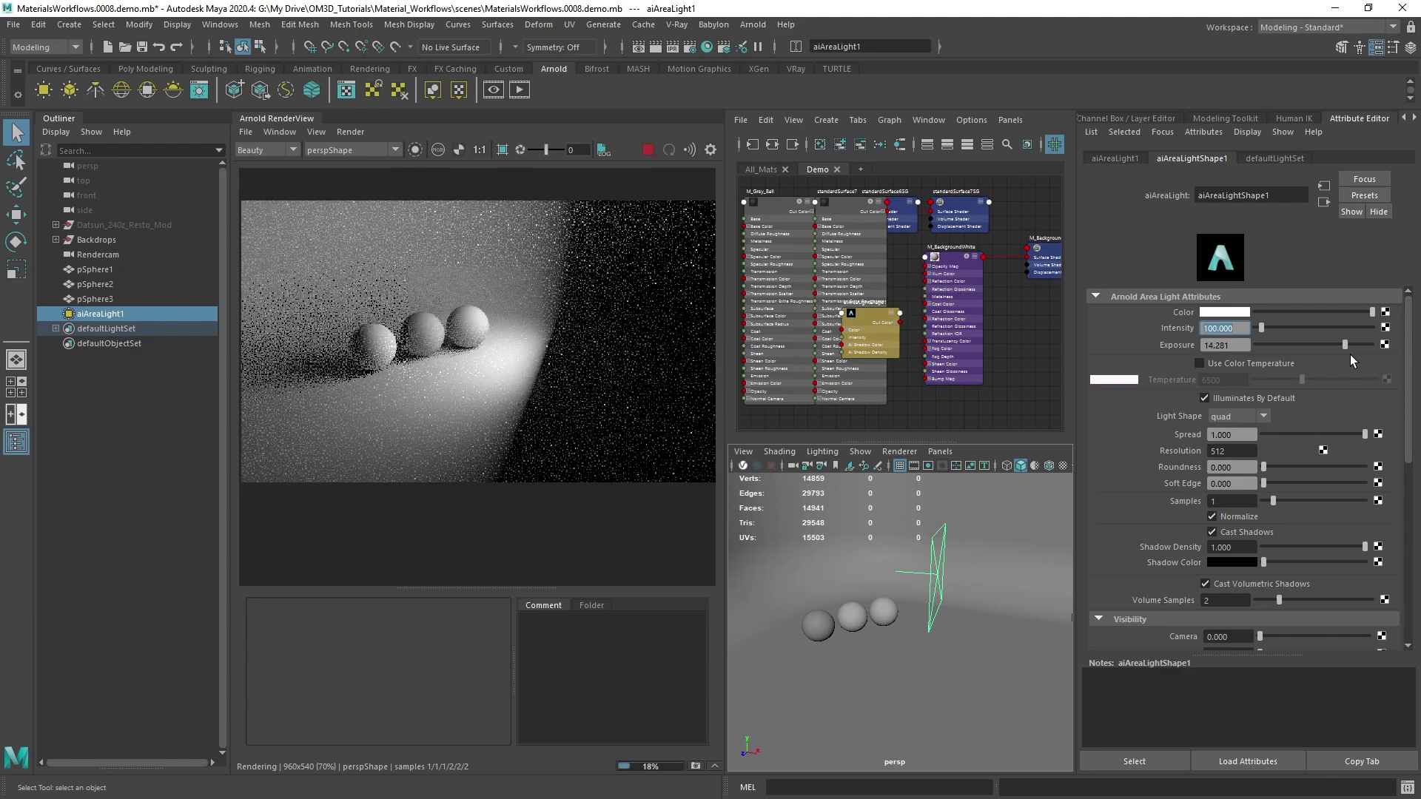
key("Tab")
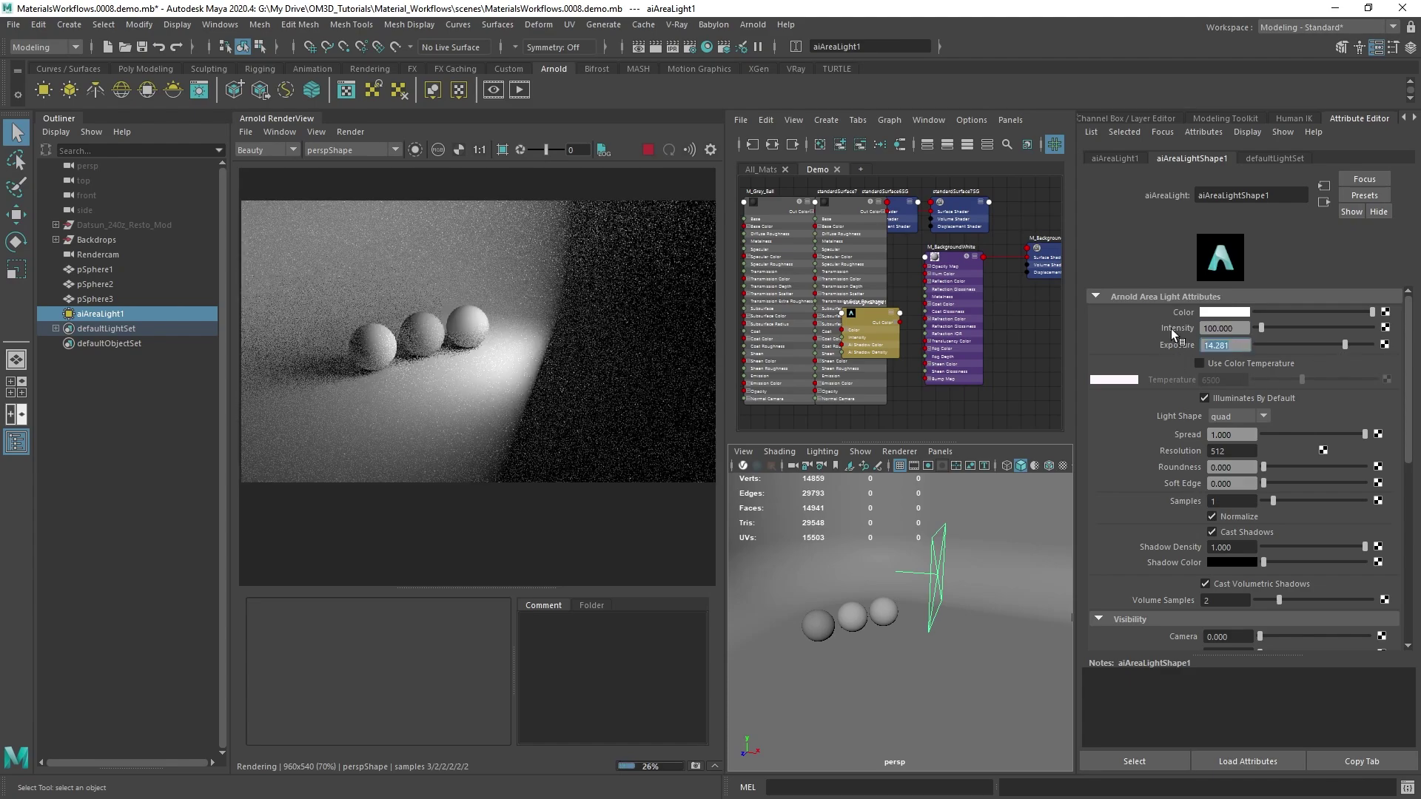
Step: Set the area light's exposure to 13 and check the lighting on the spheres from a wider viewpoint
type("13")
key("Return")
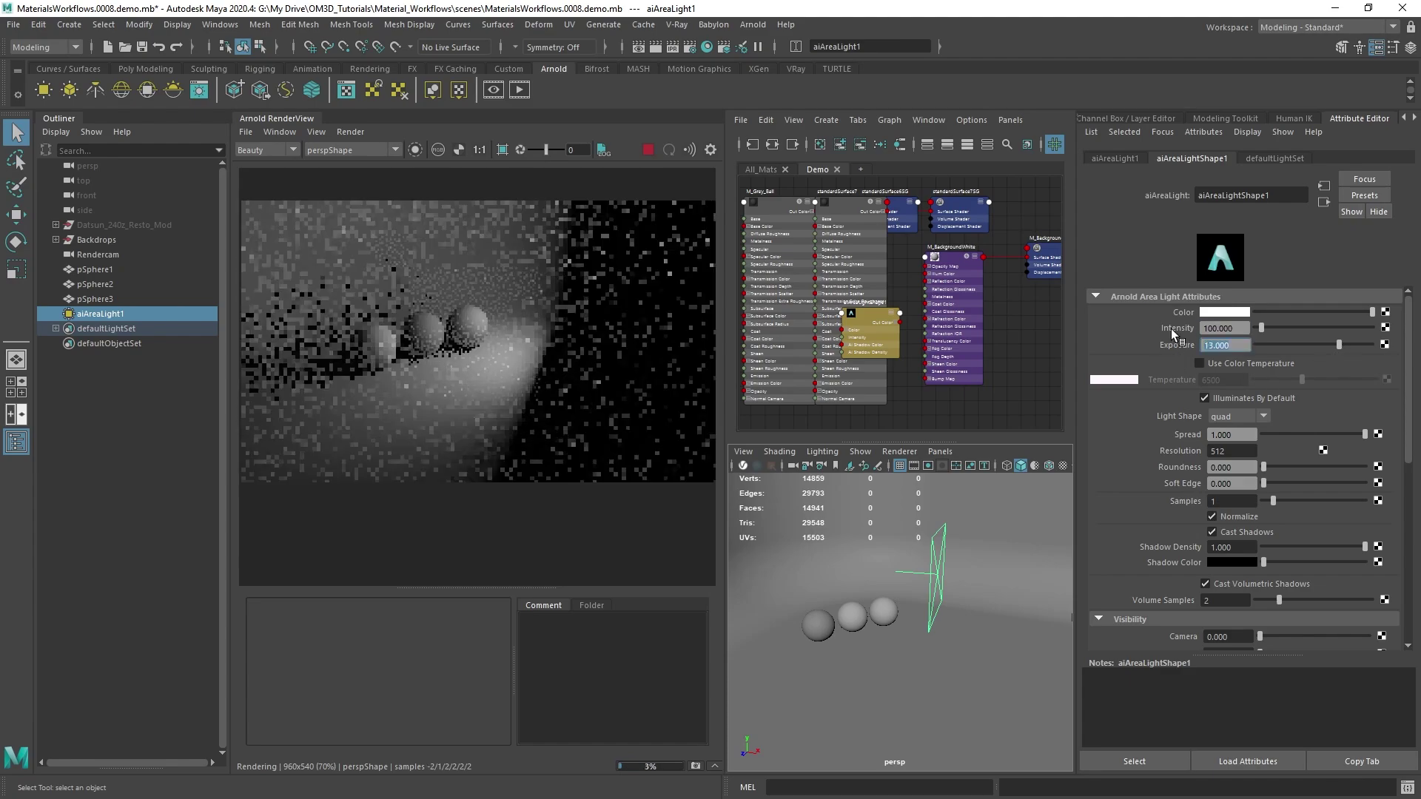
left_click_drag(813, 518, 965, 649, "alt")
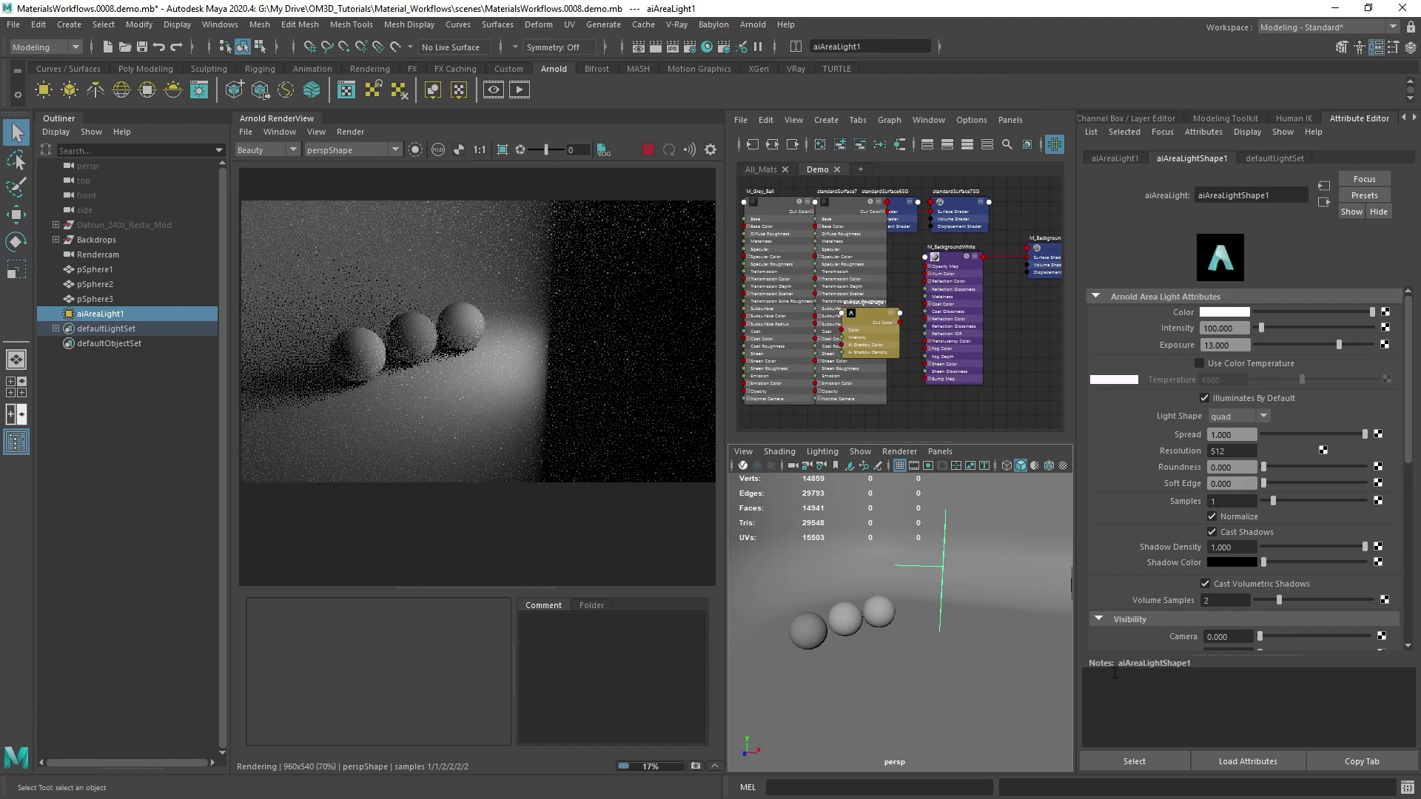
left_click_drag(909, 553, 946, 588, "alt")
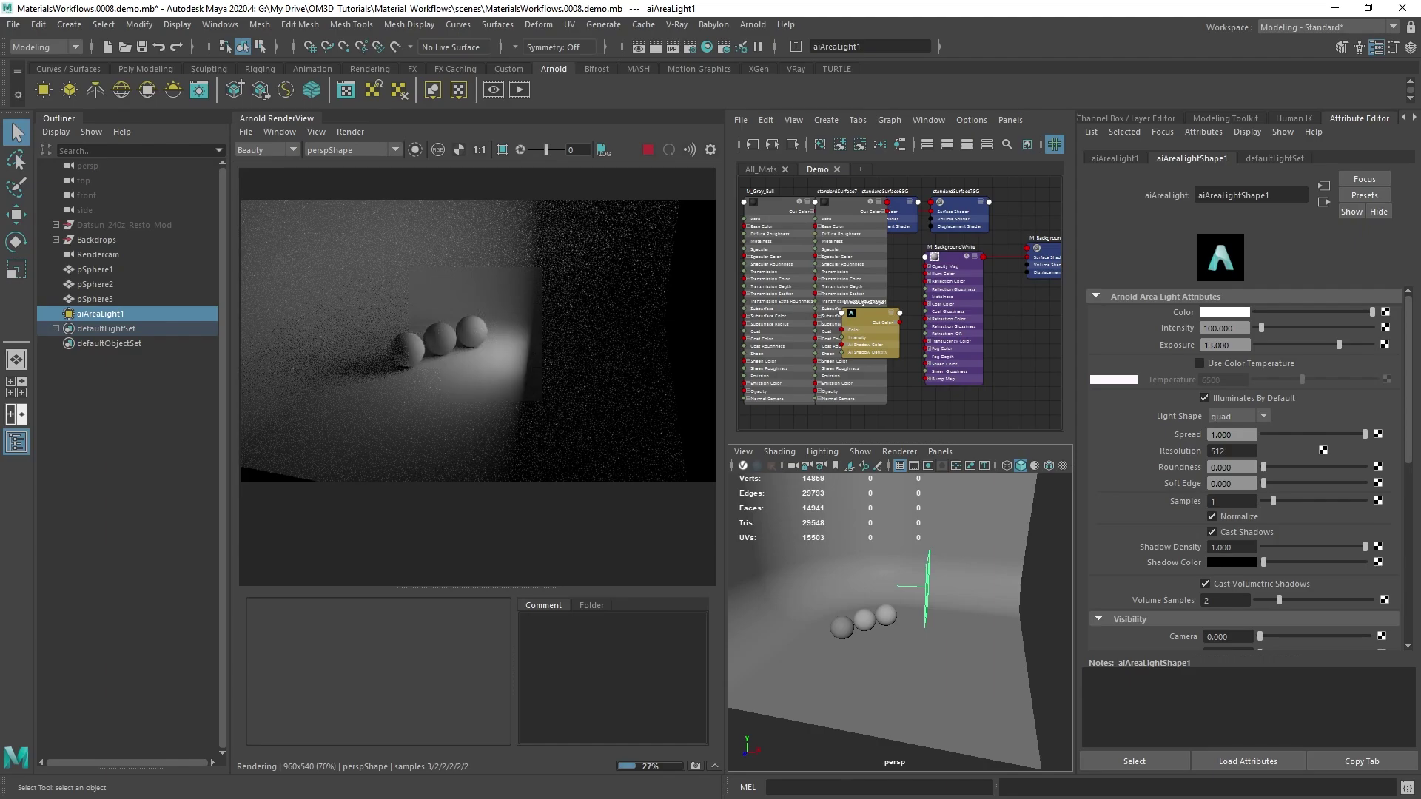
Step: Switch to the web browser, view the On Mars 3D YouTube channel's uploads, and return to Maya
key("alt+Tab")
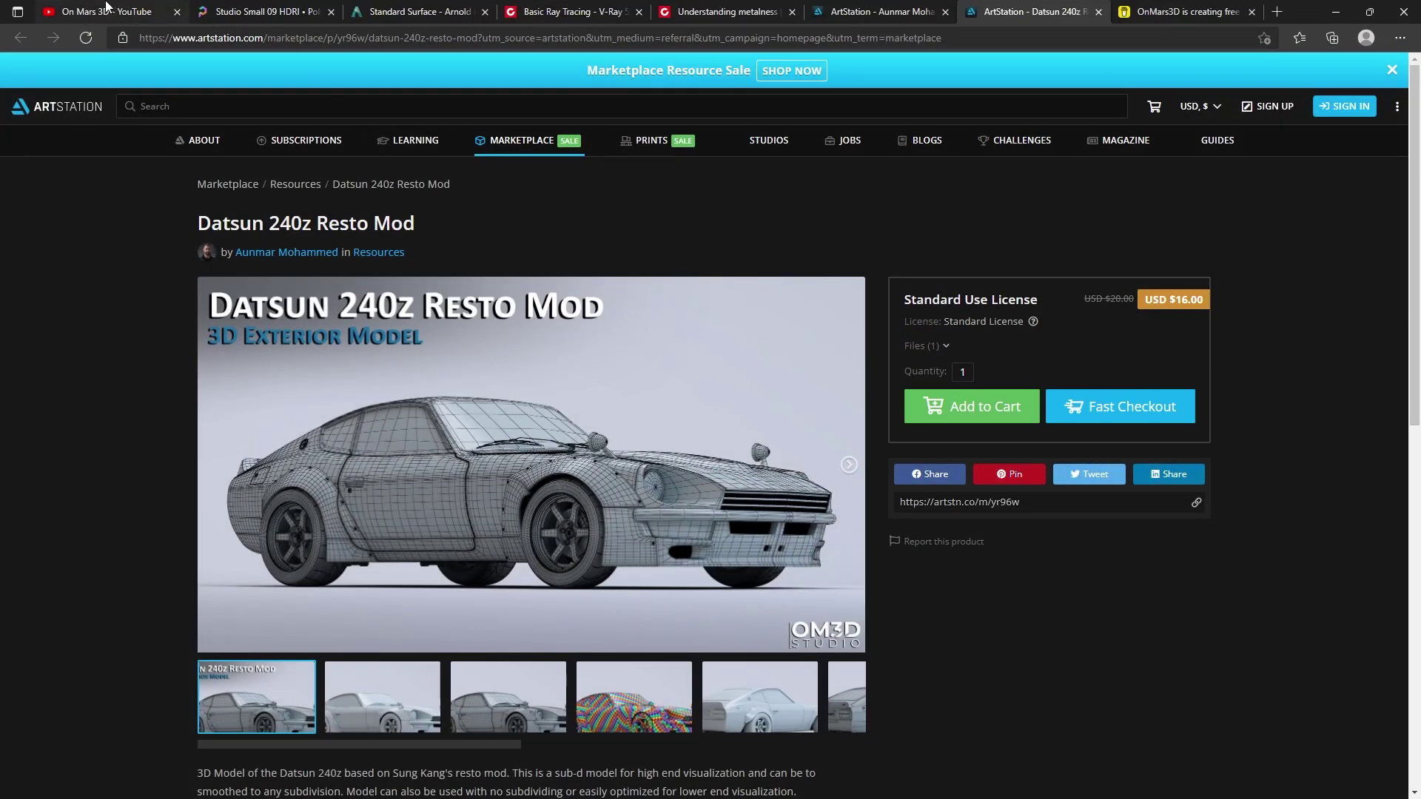
left_click(137, 19)
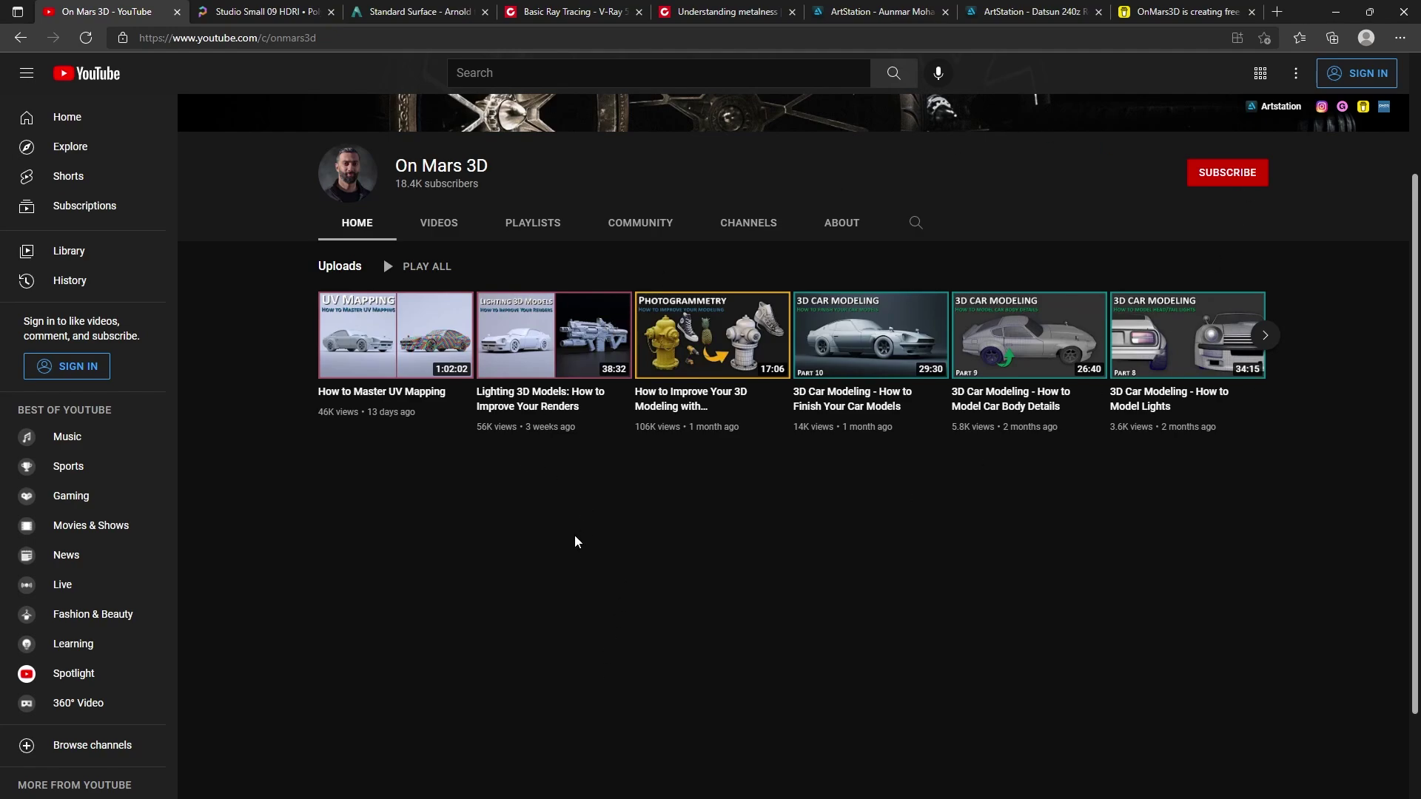
left_click(1338, 12)
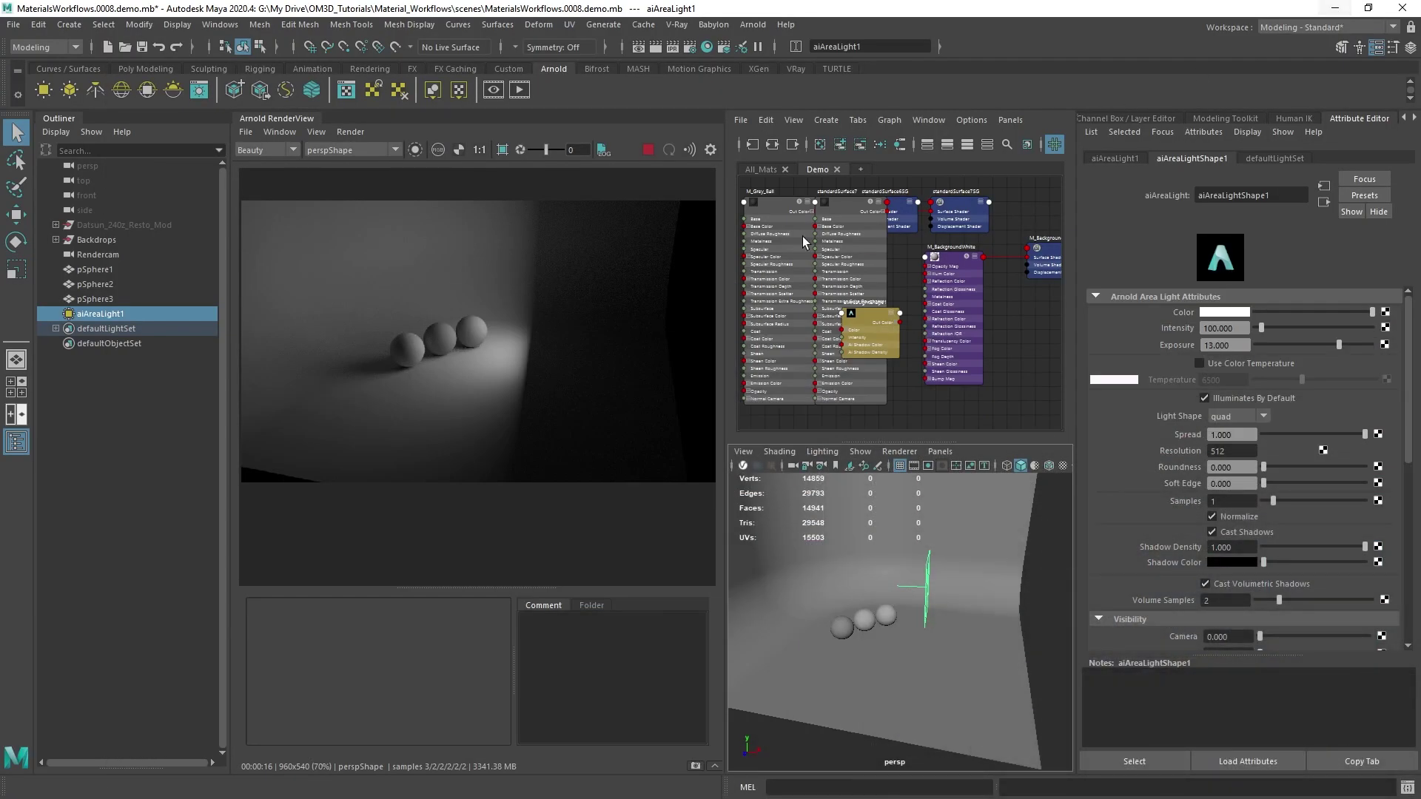
left_click_drag(987, 601, 955, 614, "alt")
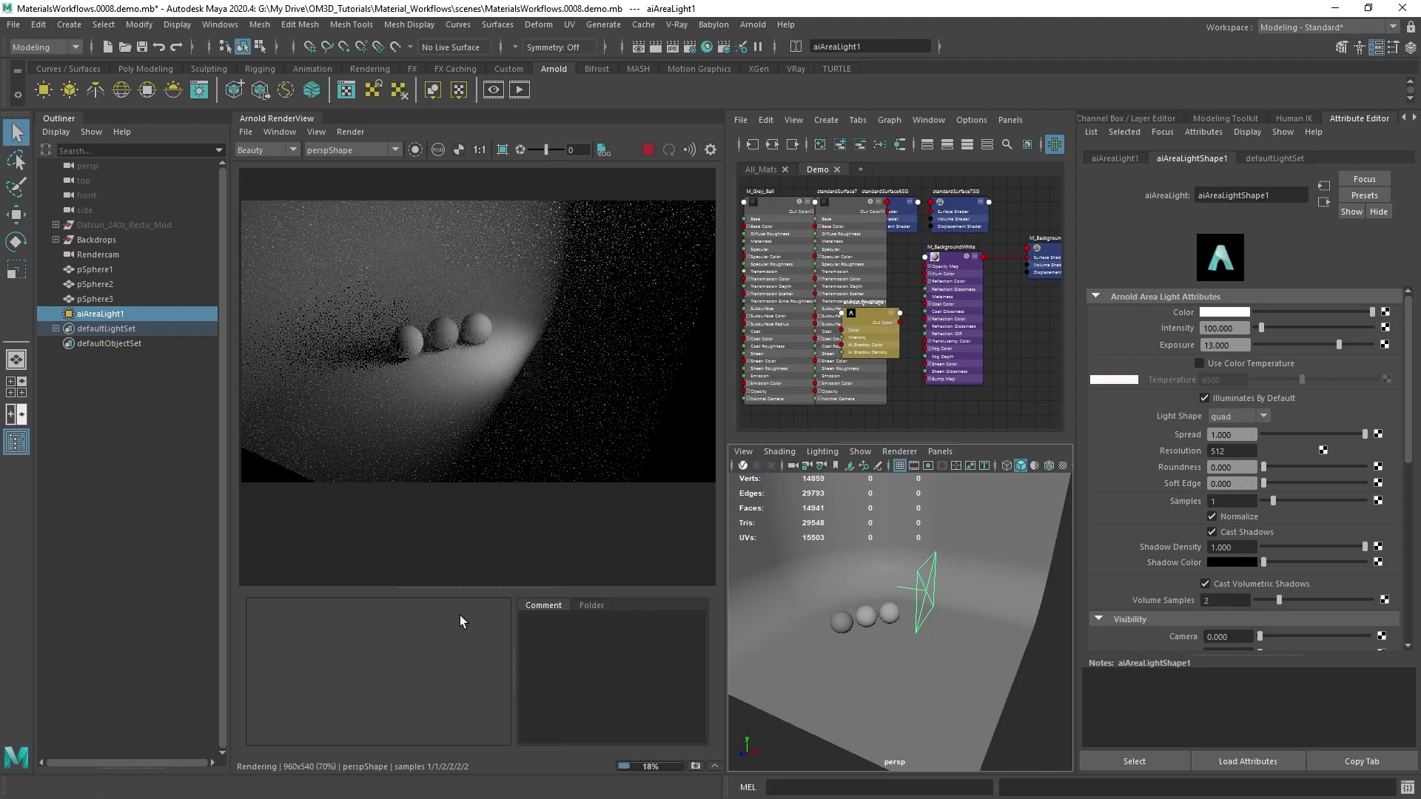
left_click_drag(952, 651, 903, 632, "alt")
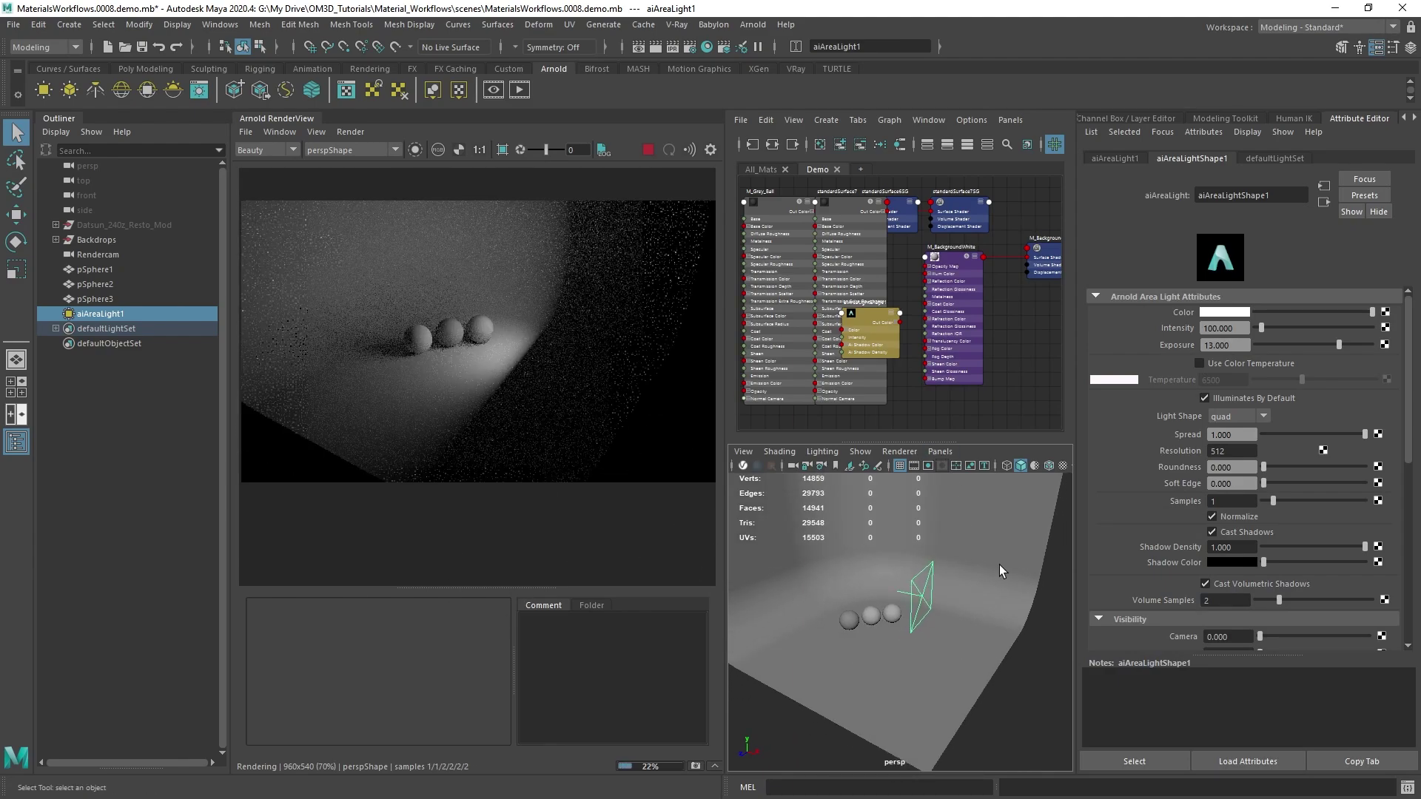
left_click_drag(1001, 564, 974, 555, "alt")
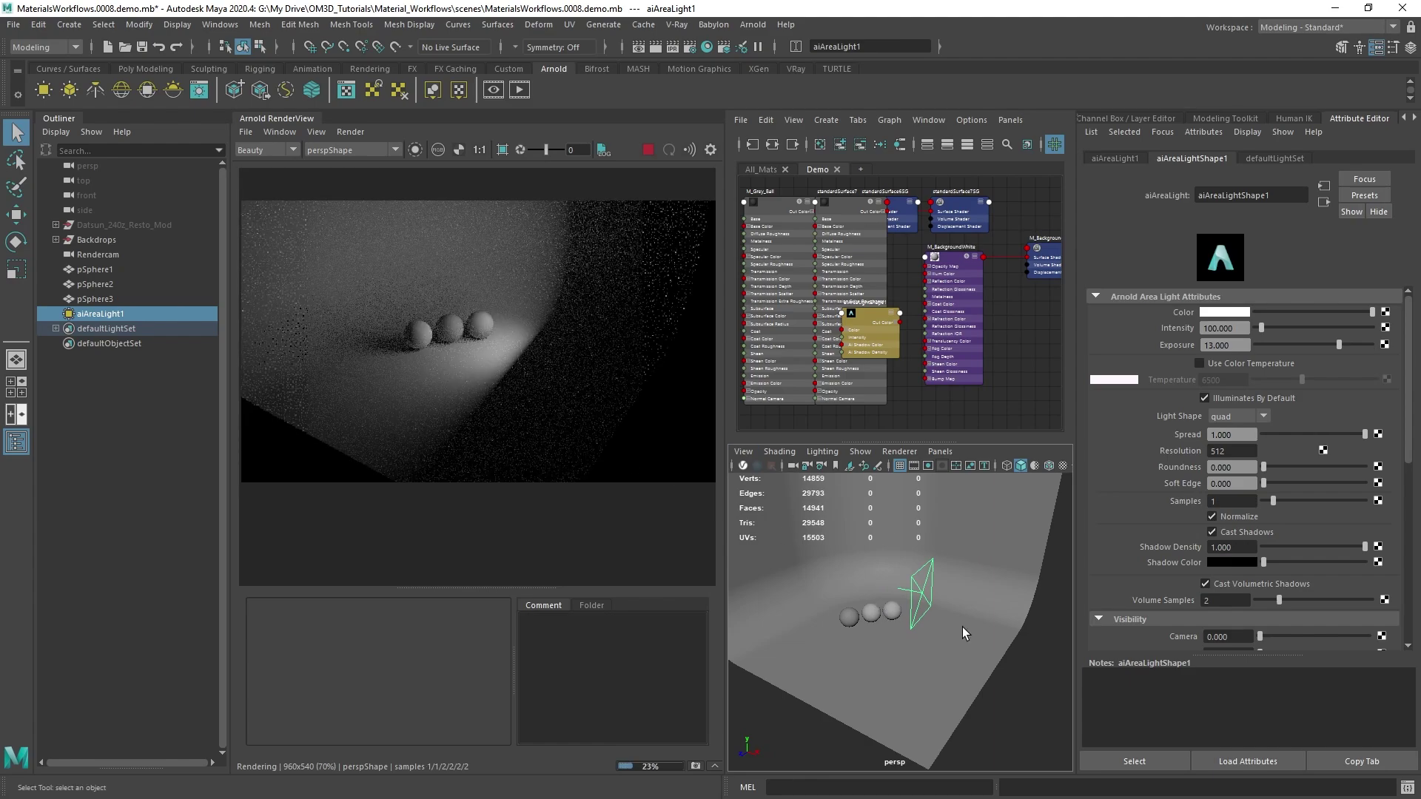
left_click_drag(962, 628, 833, 586, "alt")
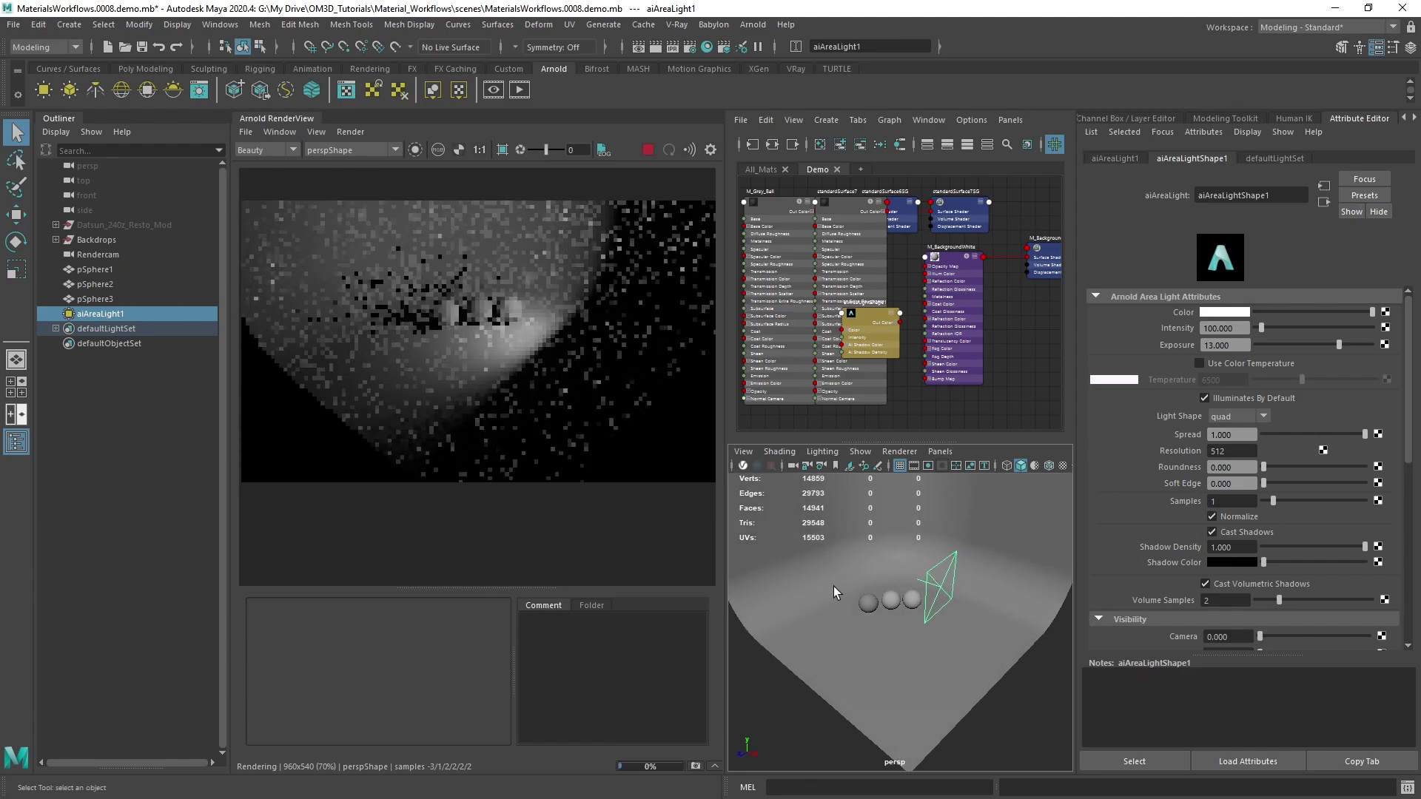
key("r")
left_click_drag(955, 574, 1021, 613, "alt")
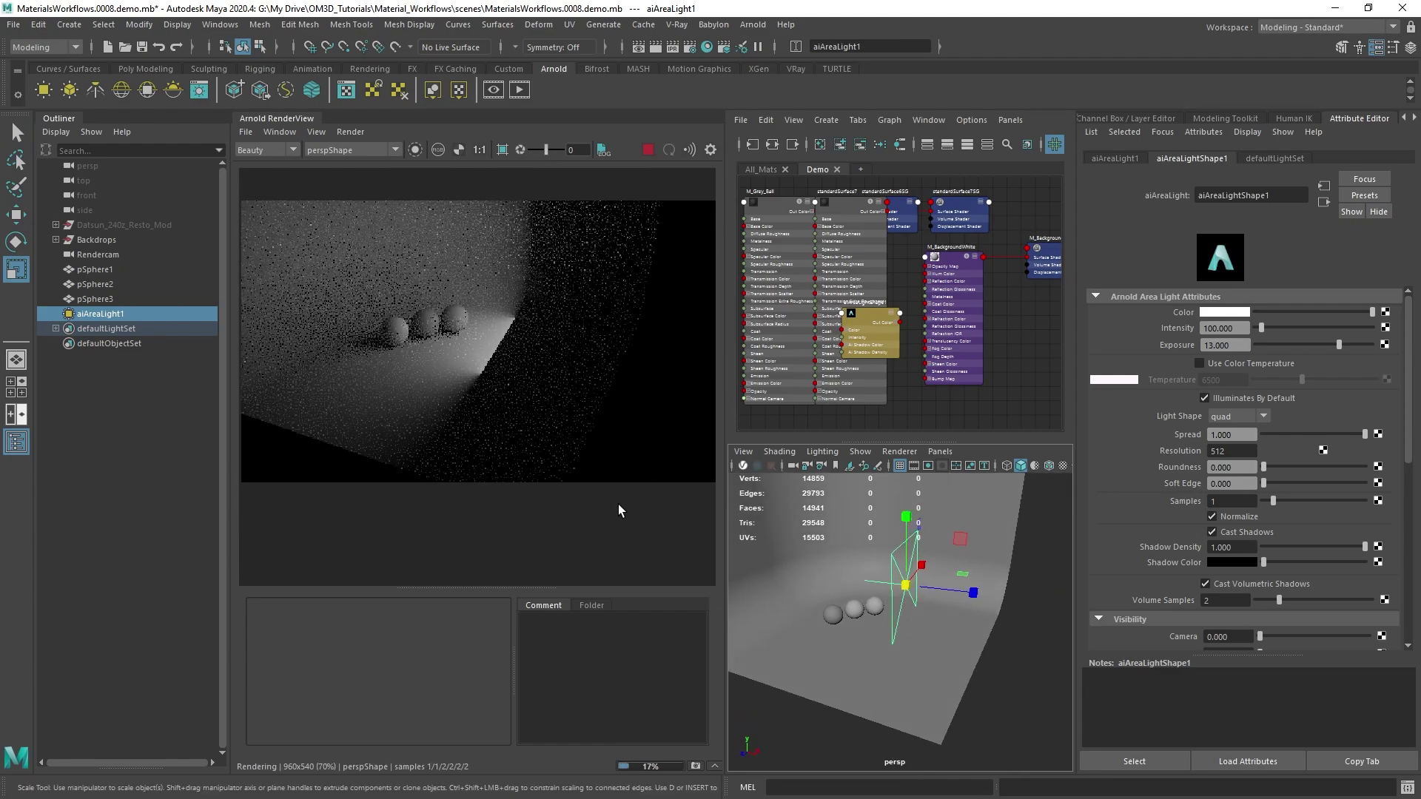
Step: Move Rendercam closer to the spheres, to about X 1278, Y 1047, Z 1713
left_click(100, 254)
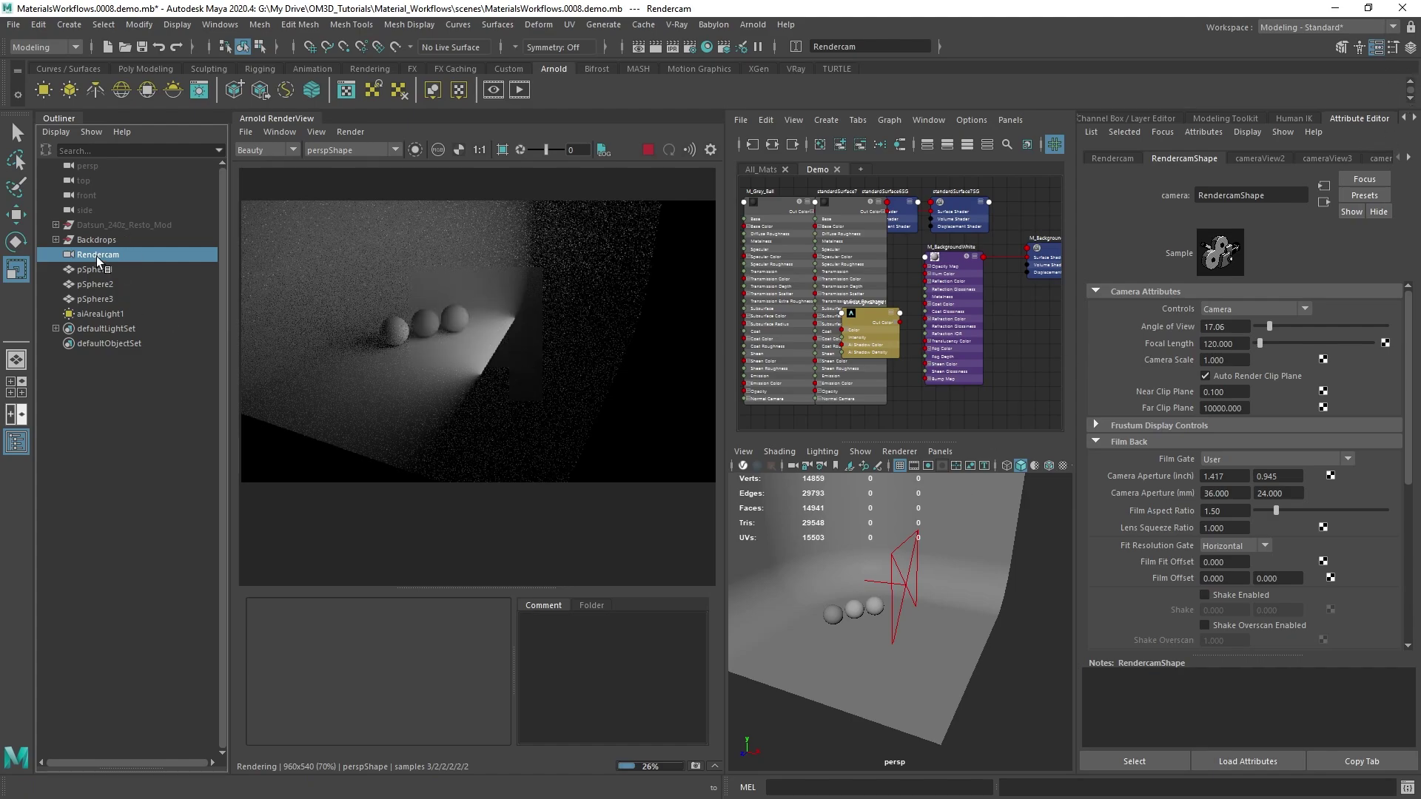
left_click(1409, 47)
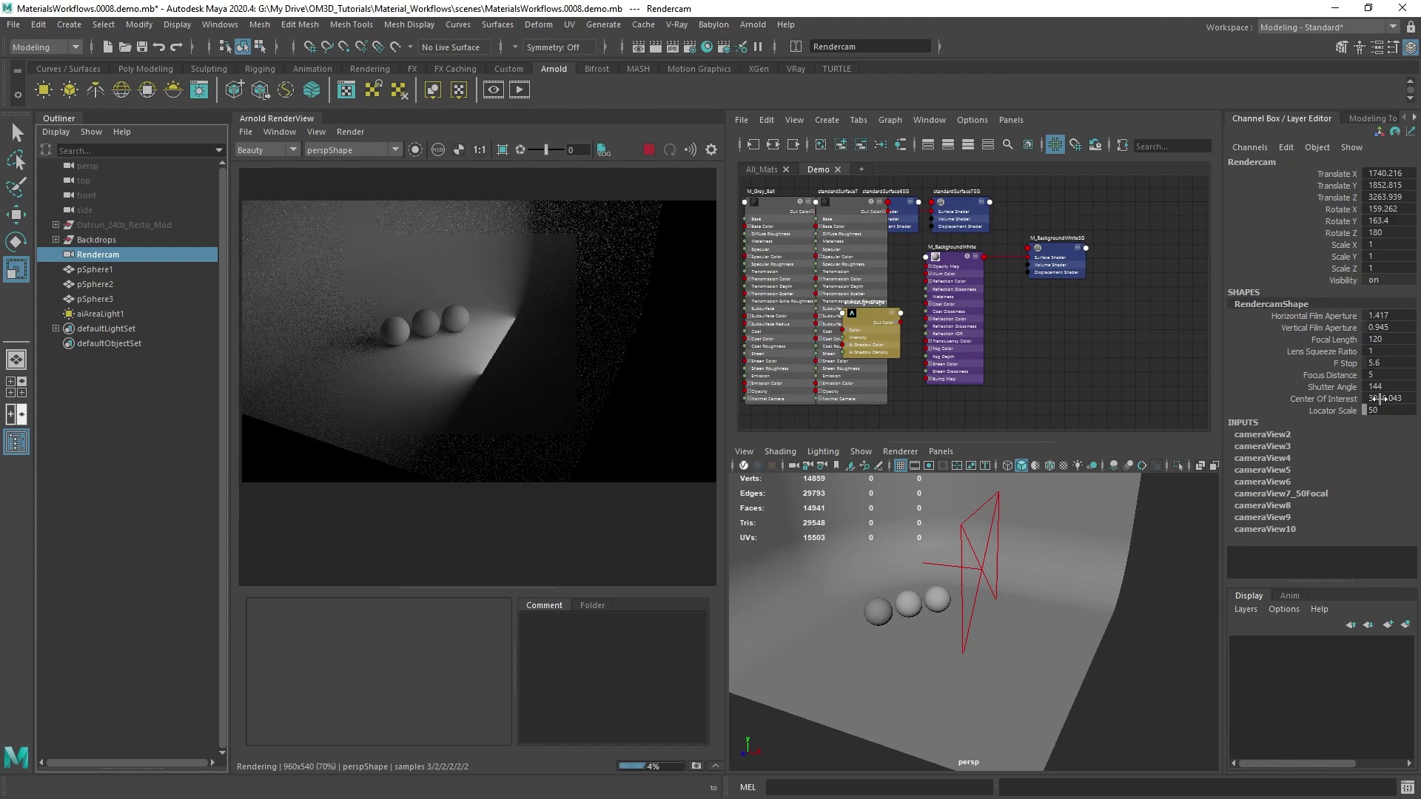
key("w")
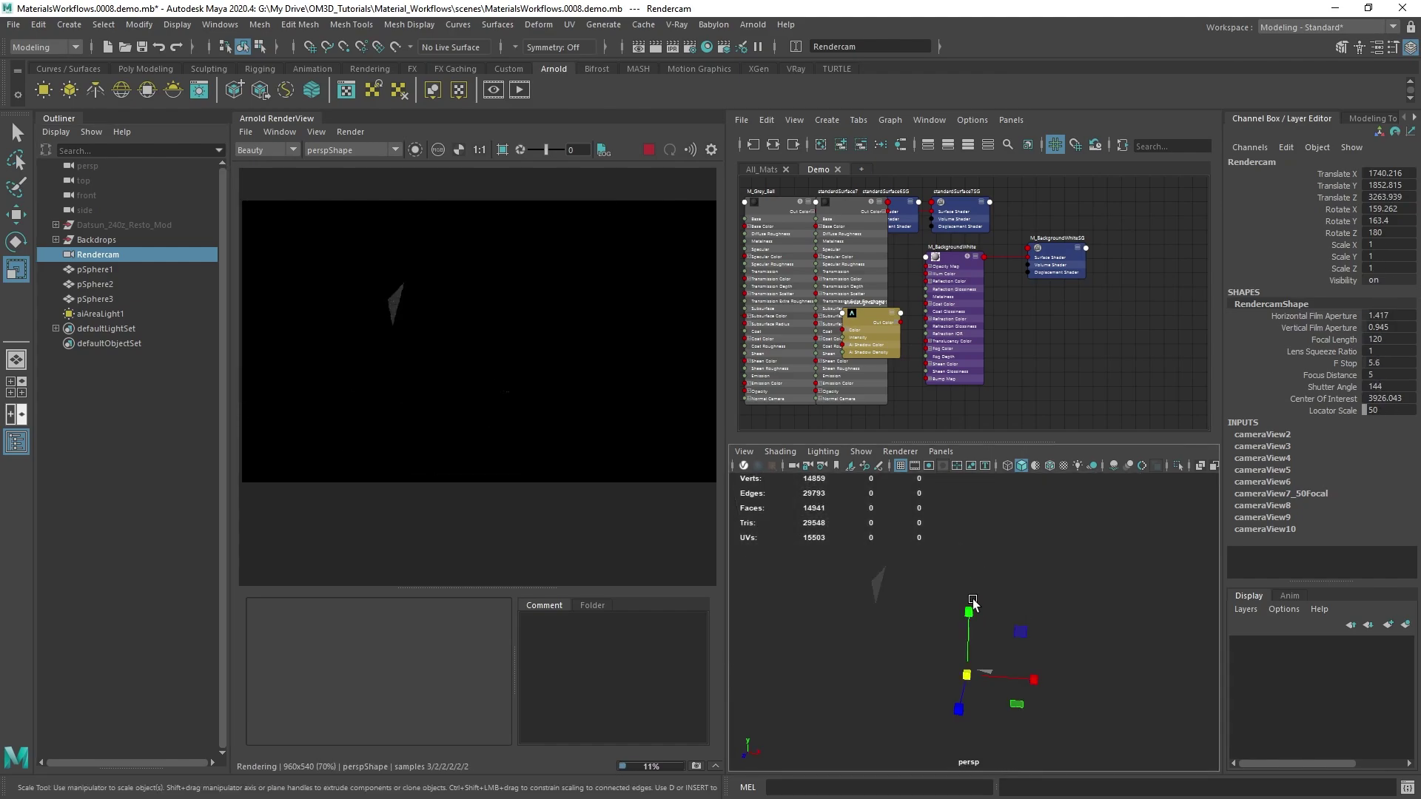
left_click_drag(972, 598, 935, 646, "alt")
right_click_drag(935, 647, 969, 710, "alt")
left_click_drag(969, 710, 875, 617, "alt")
left_click_drag(823, 592, 967, 618)
left_click_drag(1073, 651, 1053, 587, "alt")
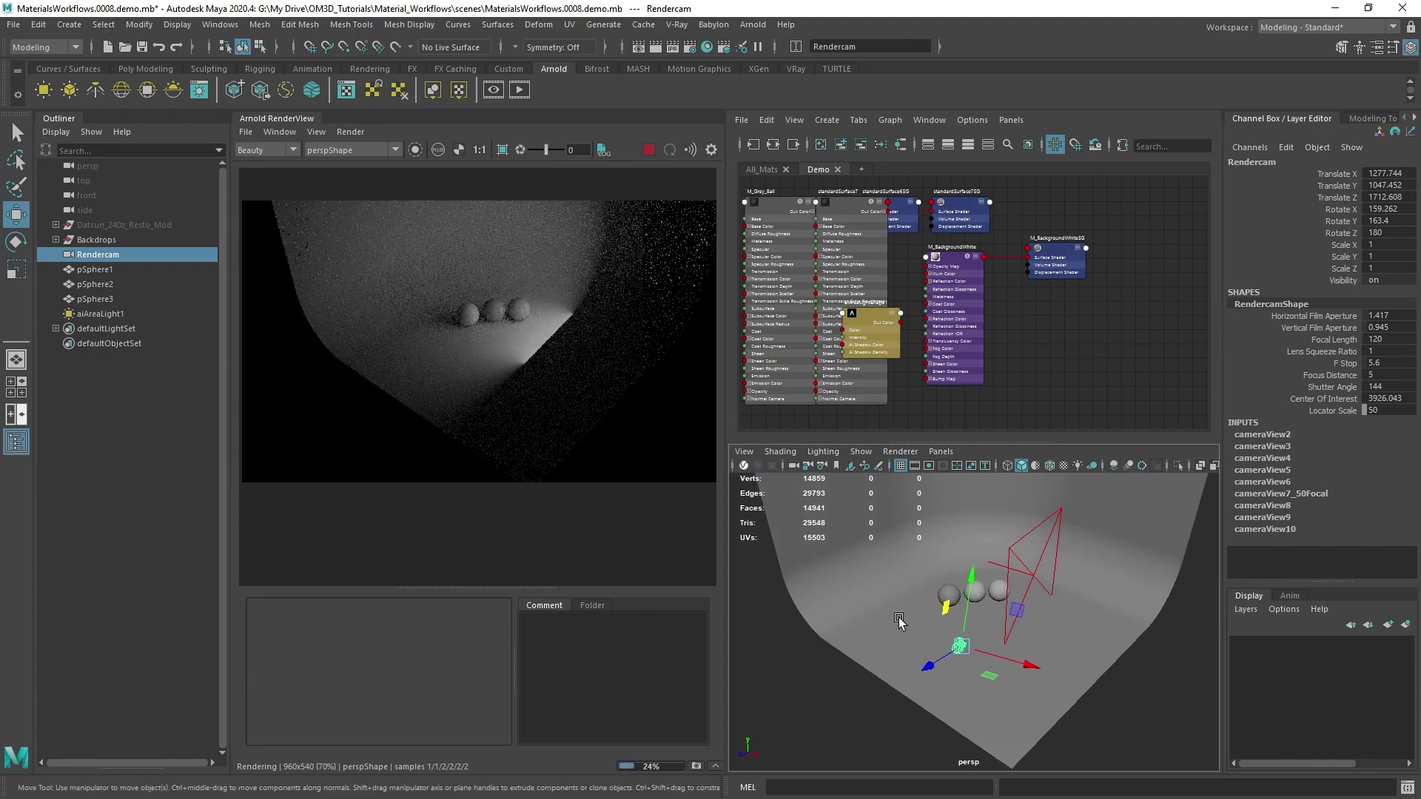
Step: Move the area light farther from the spheres, to about X 1018, Y 769, Z -59
left_click(1035, 571)
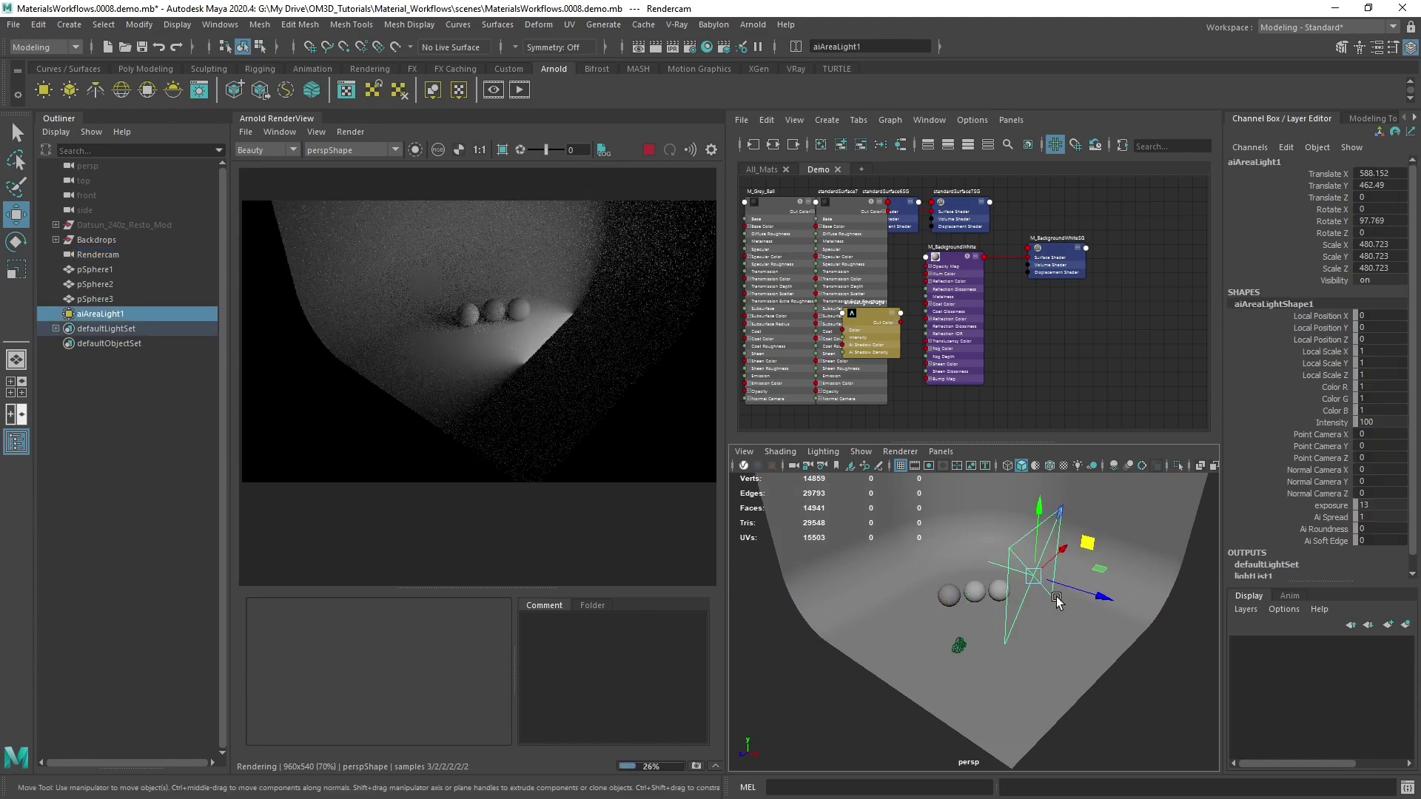
left_click_drag(1058, 601, 1098, 542, "alt")
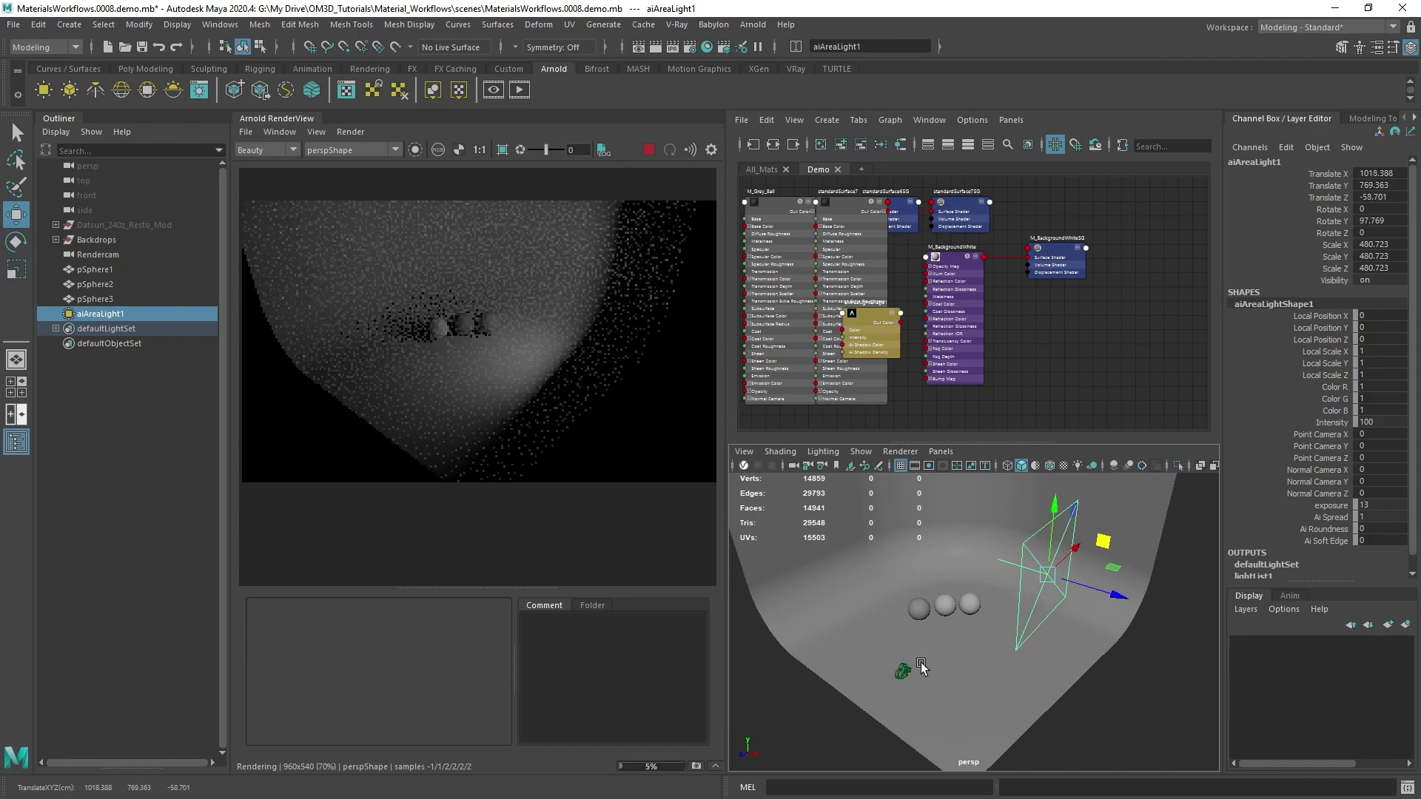
left_click_drag(1011, 640, 1019, 629, "alt")
left_click_drag(904, 623, 929, 615, "alt")
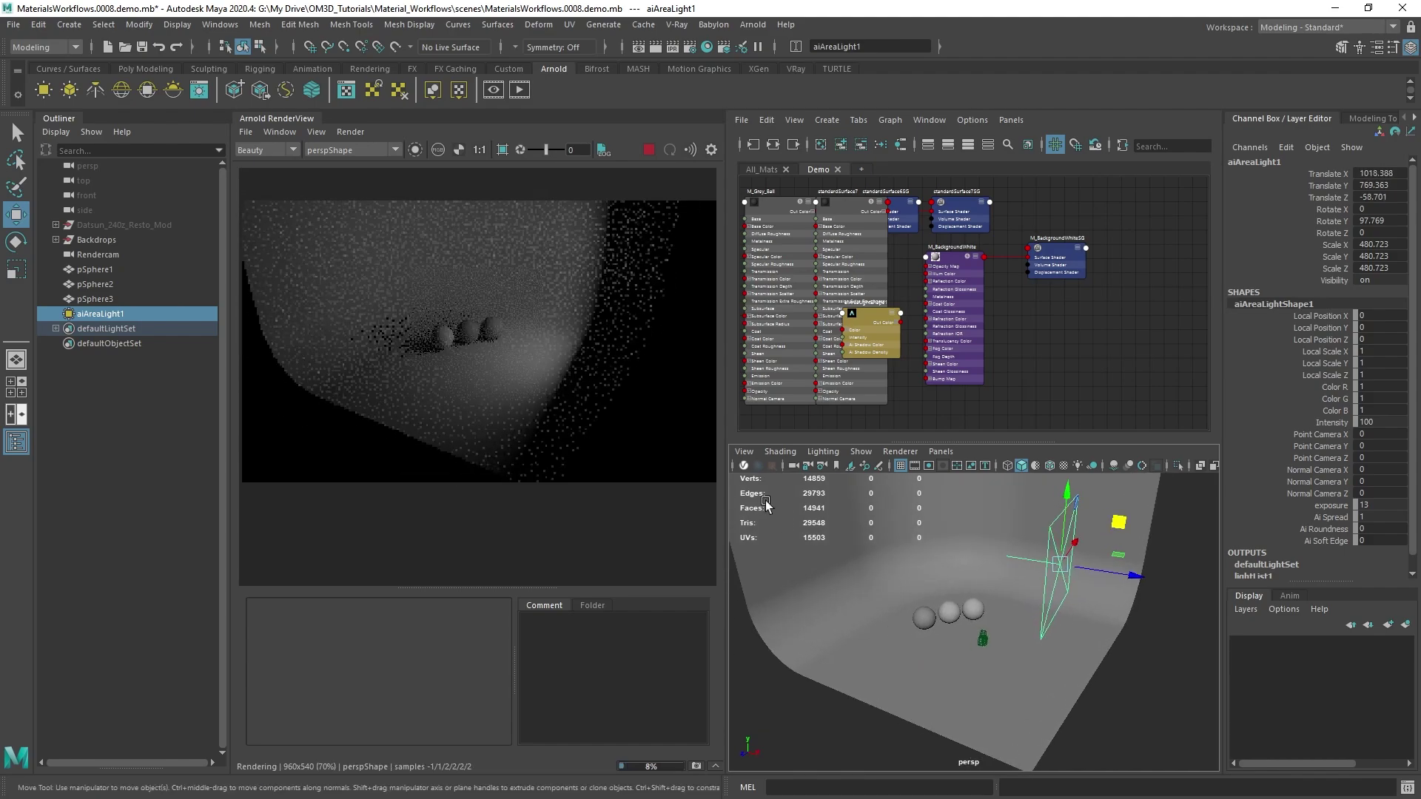
Step: Stop the Arnold render and set both the render view and the viewport to Rendercam
left_click(649, 150)
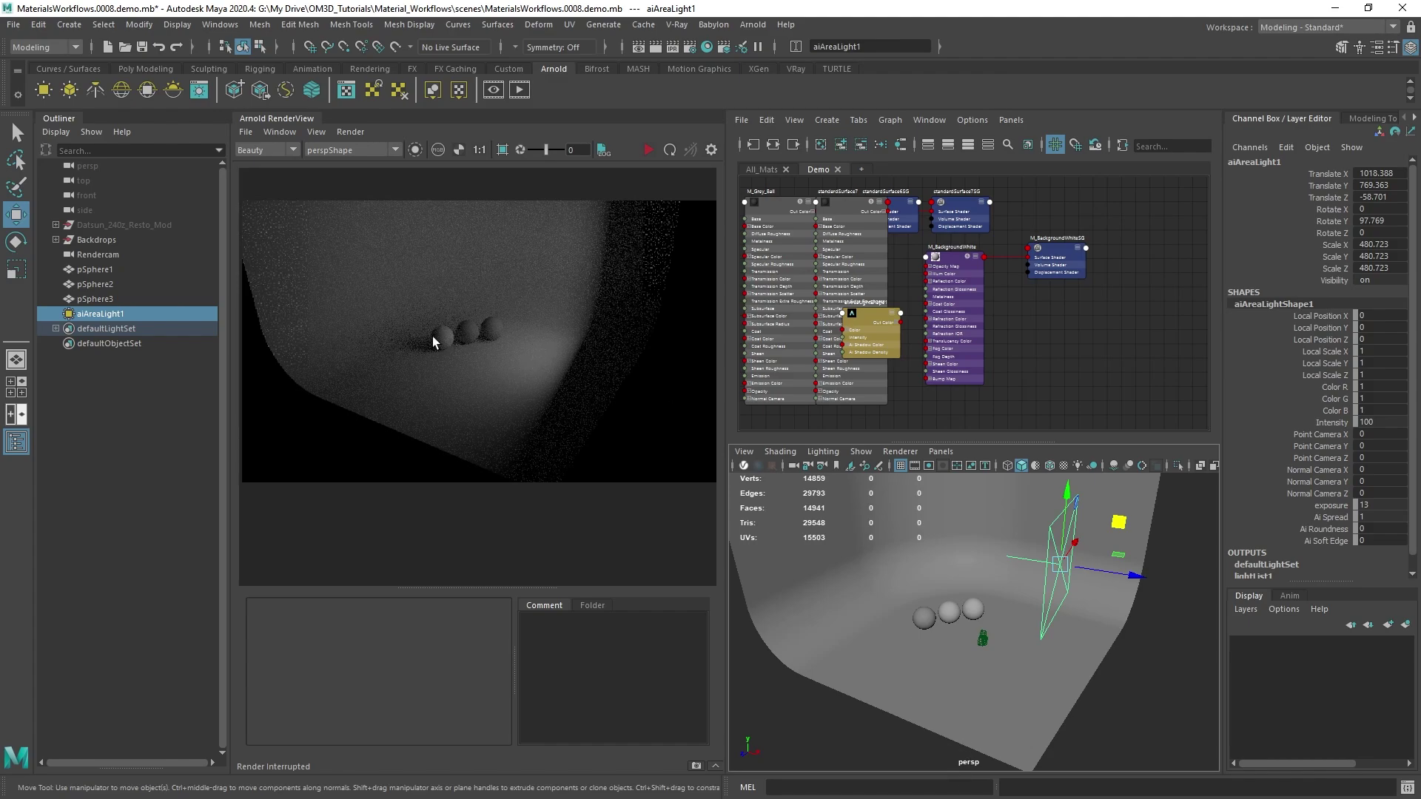
left_click(357, 149)
left_click(343, 172)
left_click(941, 452)
mouse_move(1021, 466)
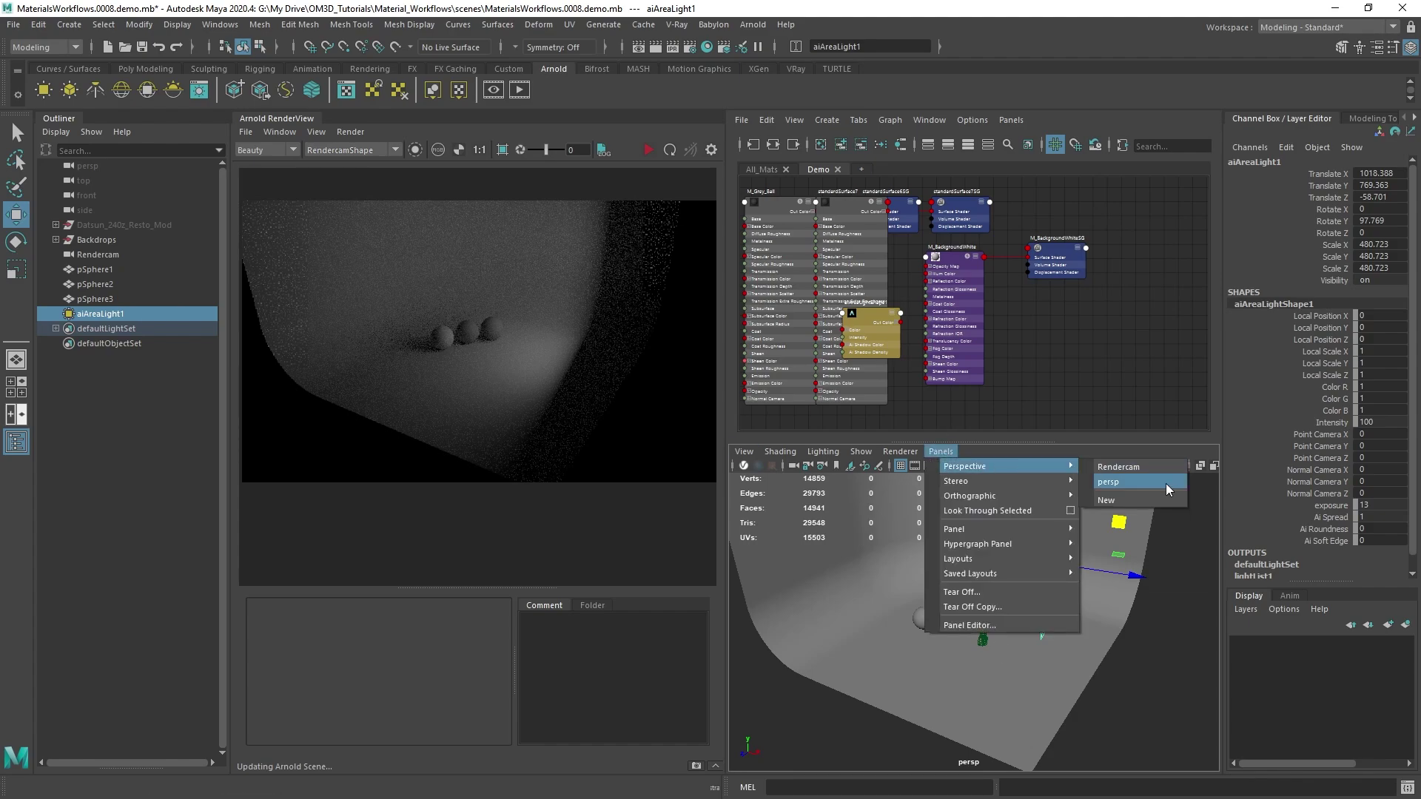
left_click(1152, 472)
Step: Frame the three spheres through Rendercam with some space around them and restart the Arnold render
left_click_drag(1084, 587, 914, 609, "alt")
left_click(914, 610)
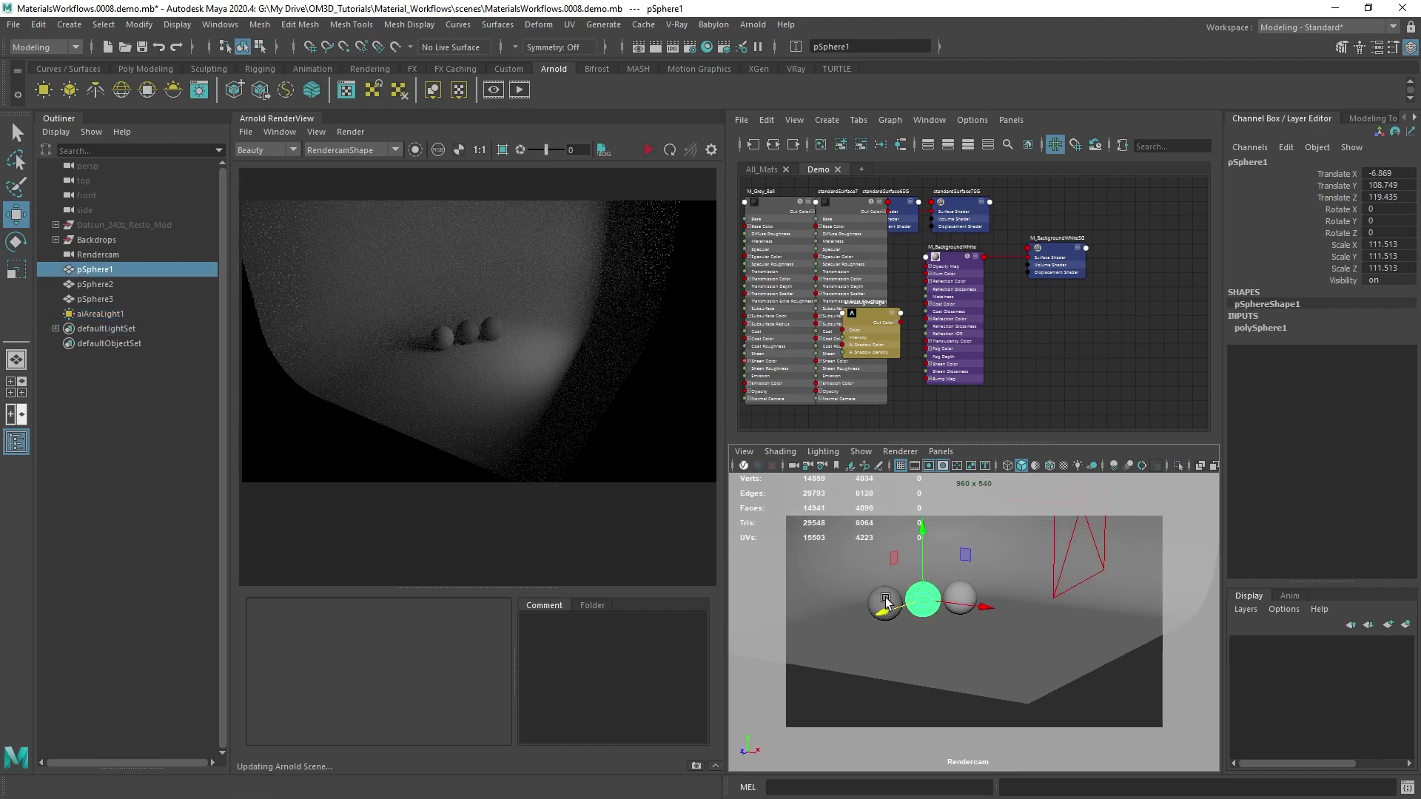
key("q")
left_click(878, 592, "shift")
left_click(966, 591, "shift")
key("f")
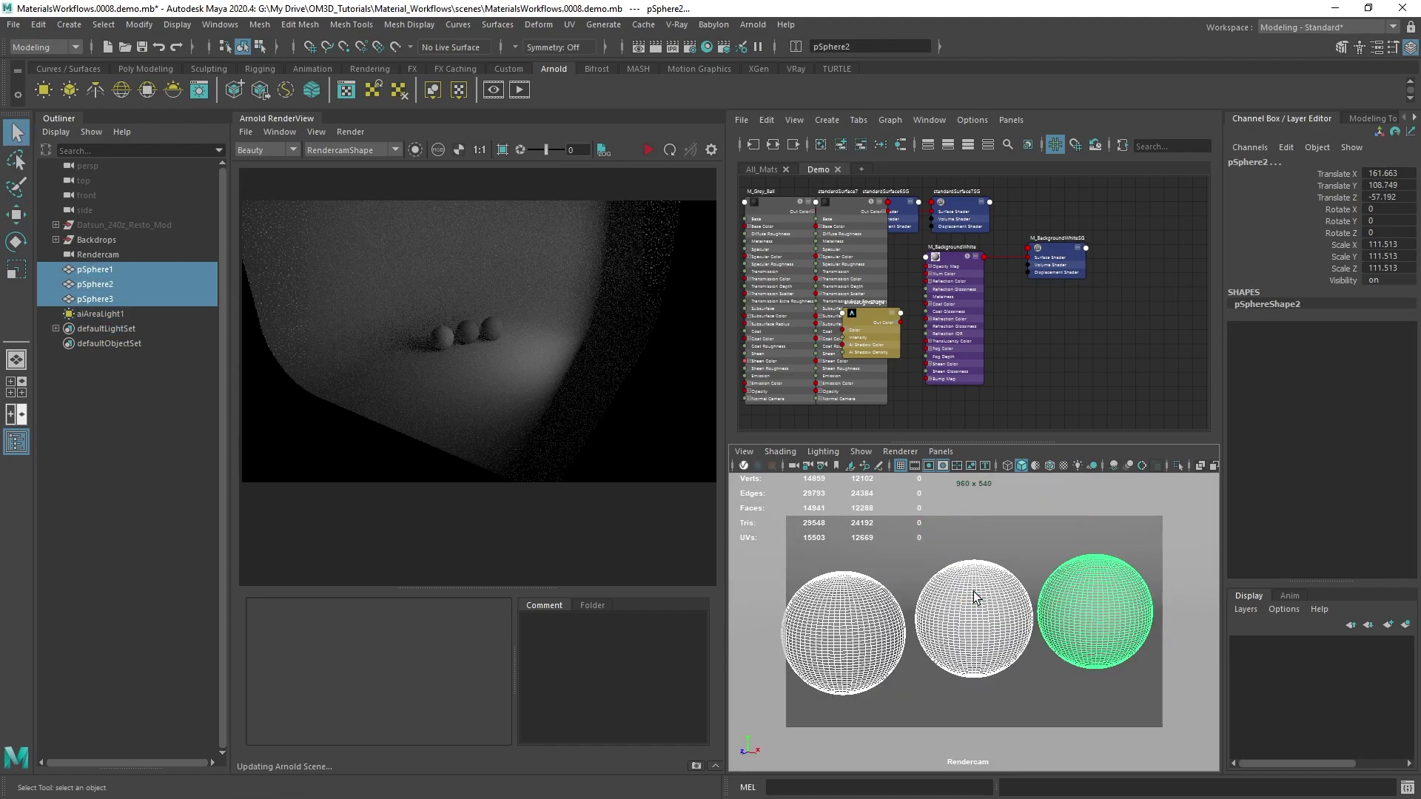
right_click_drag(1043, 591, 984, 614, "alt")
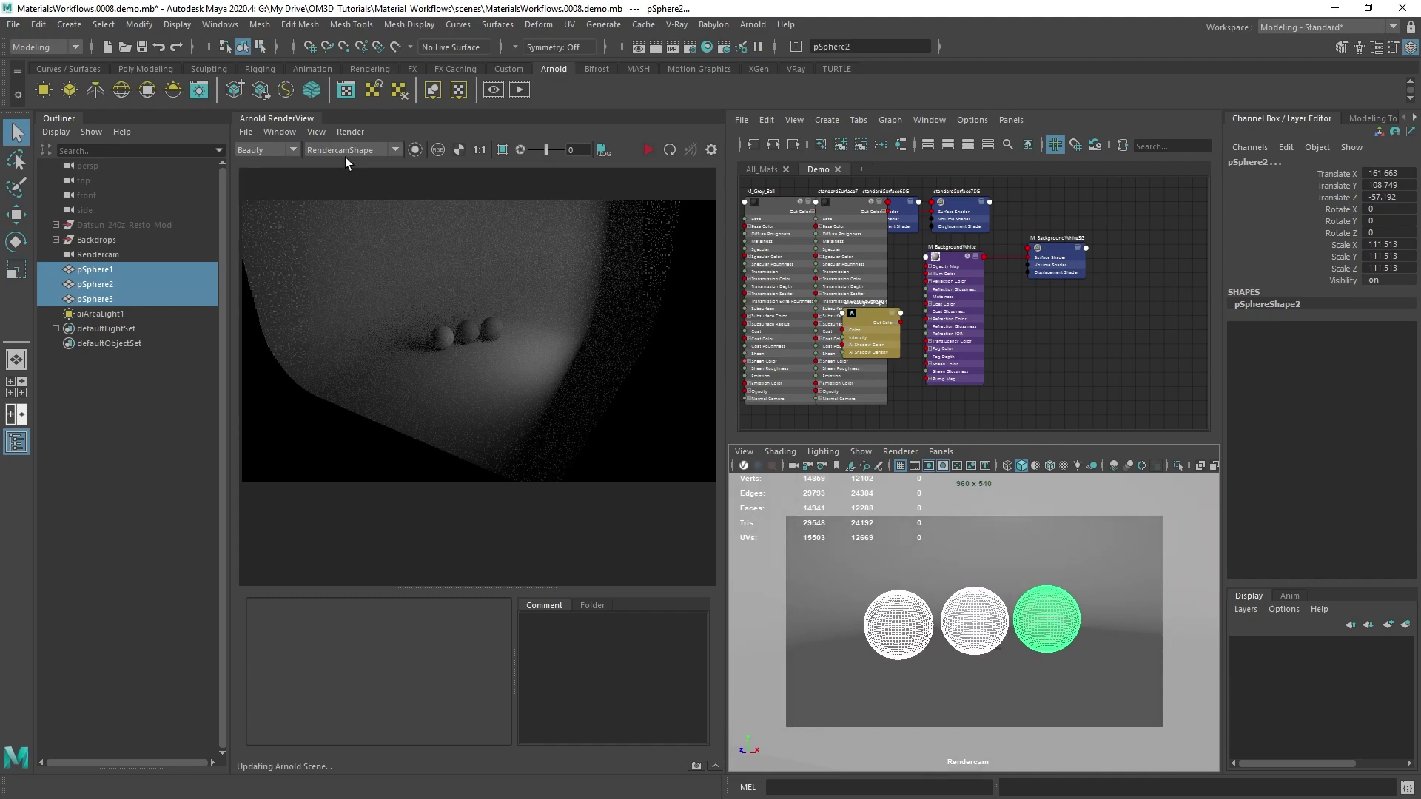
left_click(647, 151)
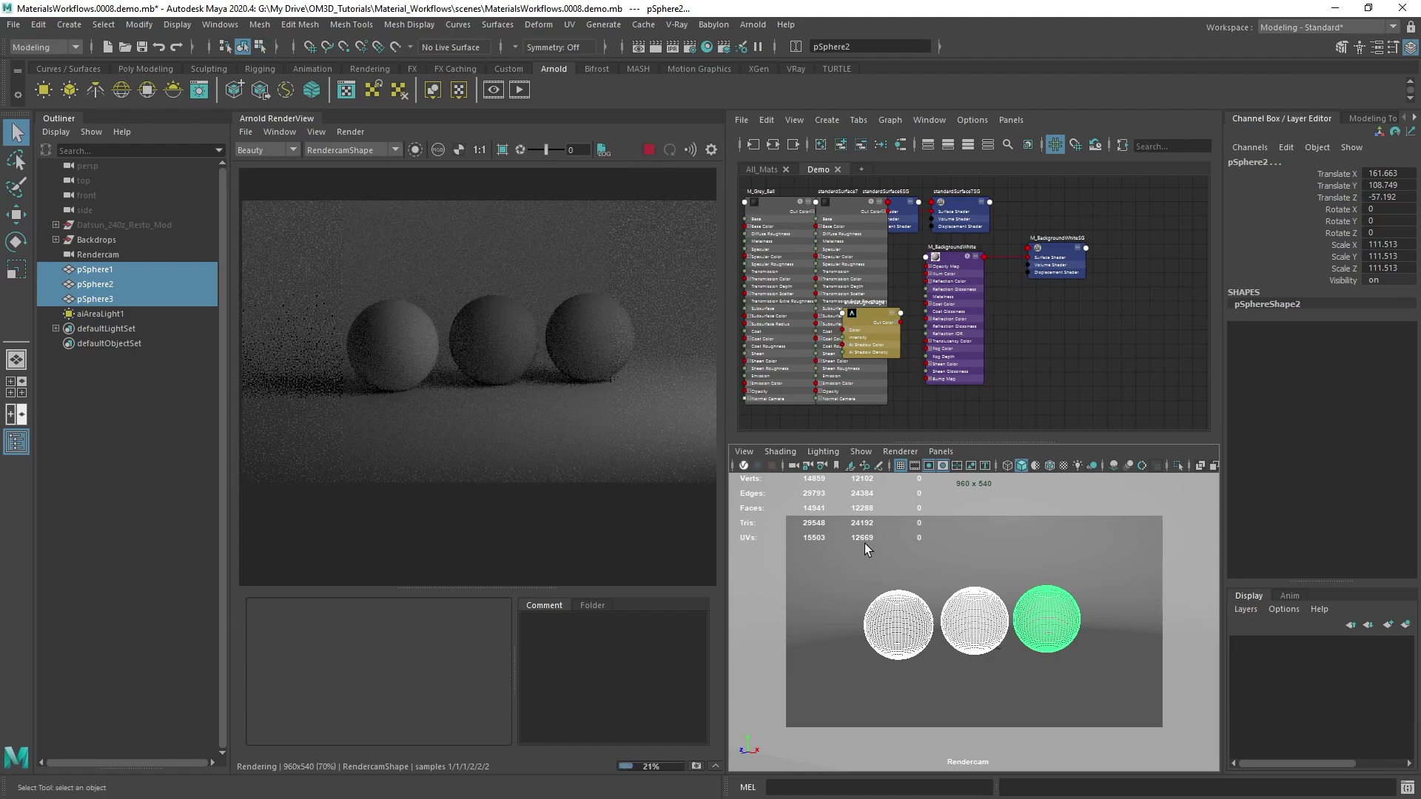
Step: Return the viewport to the persp camera while keeping the render on Rendercam
left_click(940, 451)
mouse_move(984, 468)
left_click(1130, 481)
mouse_move(1088, 621)
left_mouse_down("alt")
mouse_move(1002, 643)
mouse_move(1095, 603)
left_mouse_up("alt")
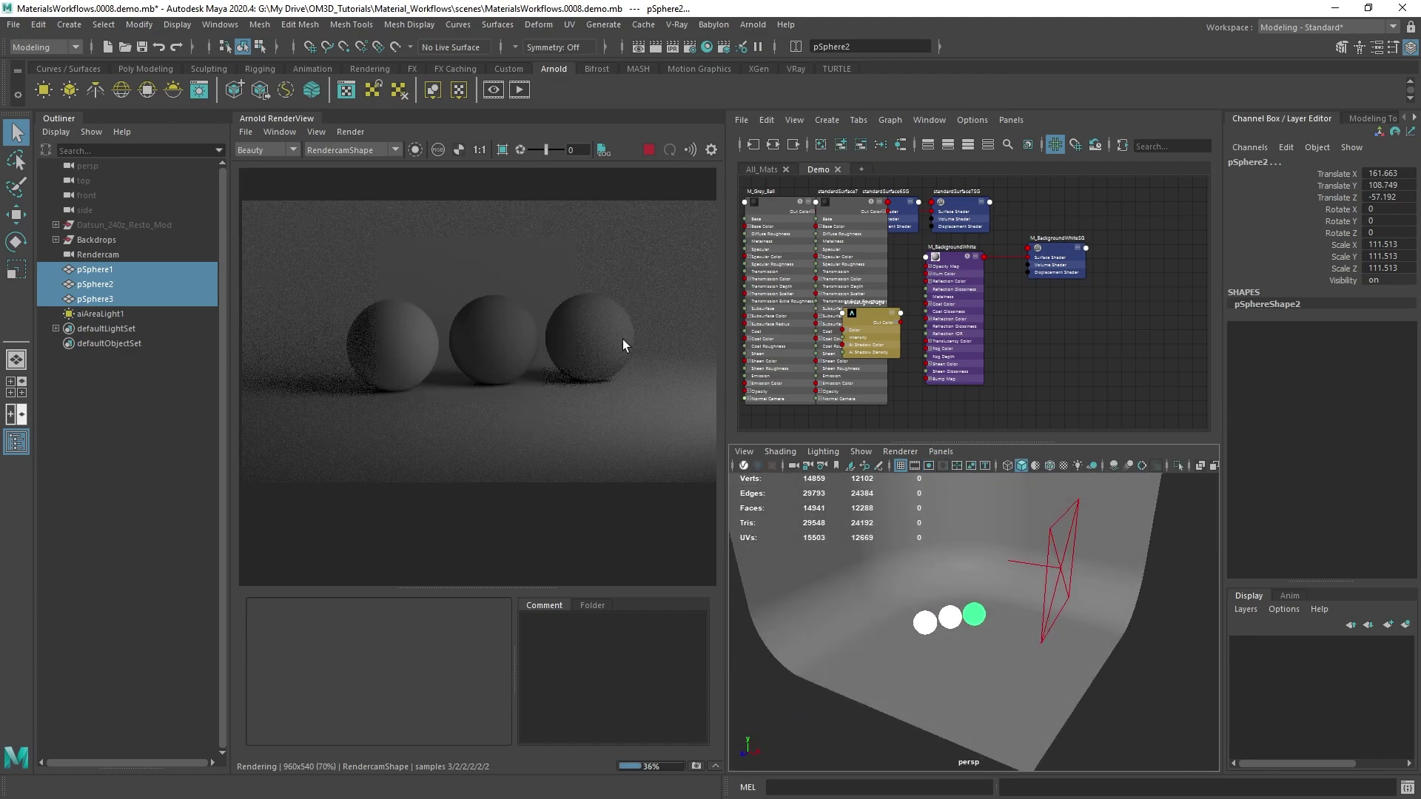
Step: Duplicate the area light, move the copy above the spheres at about Y 1027, and rotate it to about -88° in X
left_click_drag(992, 659, 1050, 691, "alt")
left_click(1025, 570)
key("w")
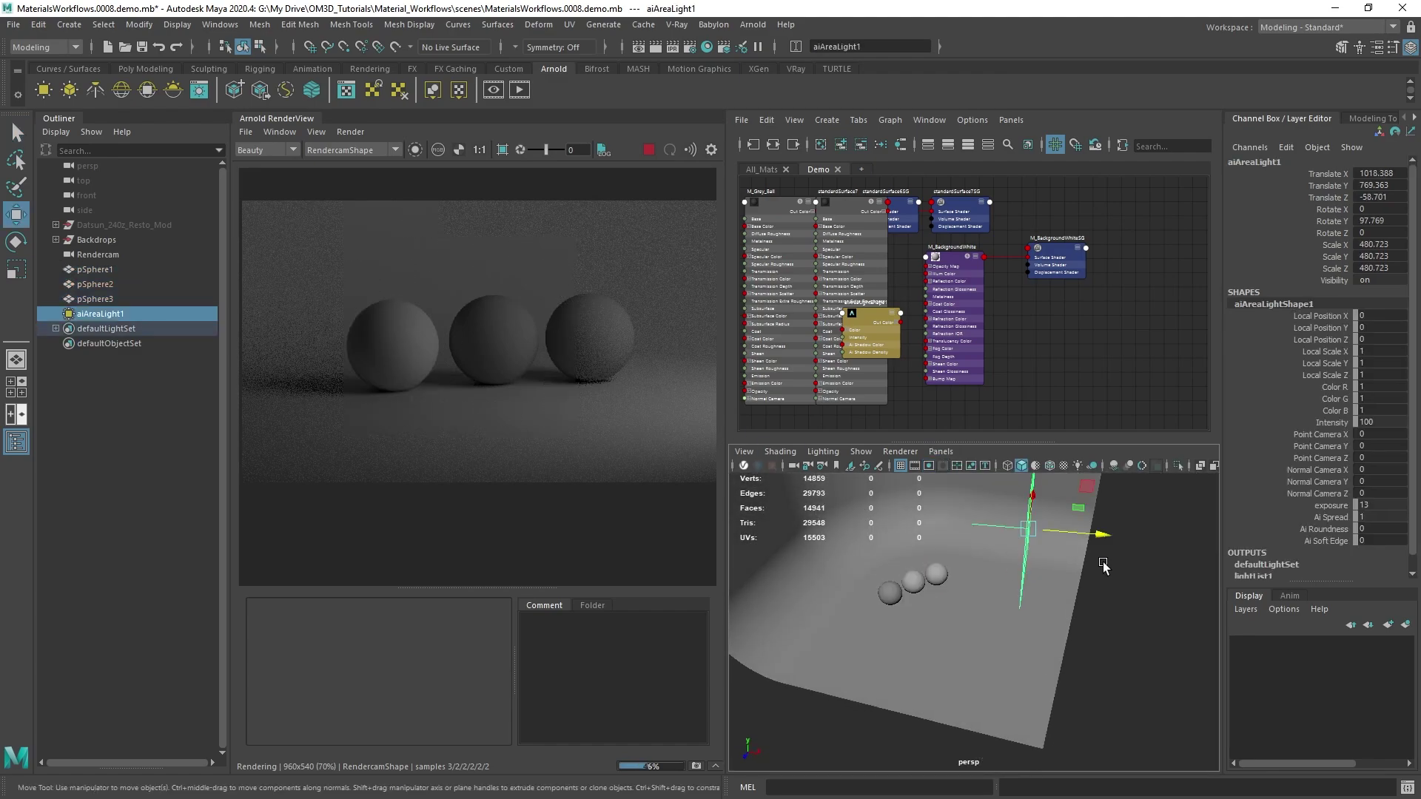
left_click_drag(1103, 566, 1056, 589, "alt")
left_click_drag(1021, 533, 955, 585)
key("ctrl+d")
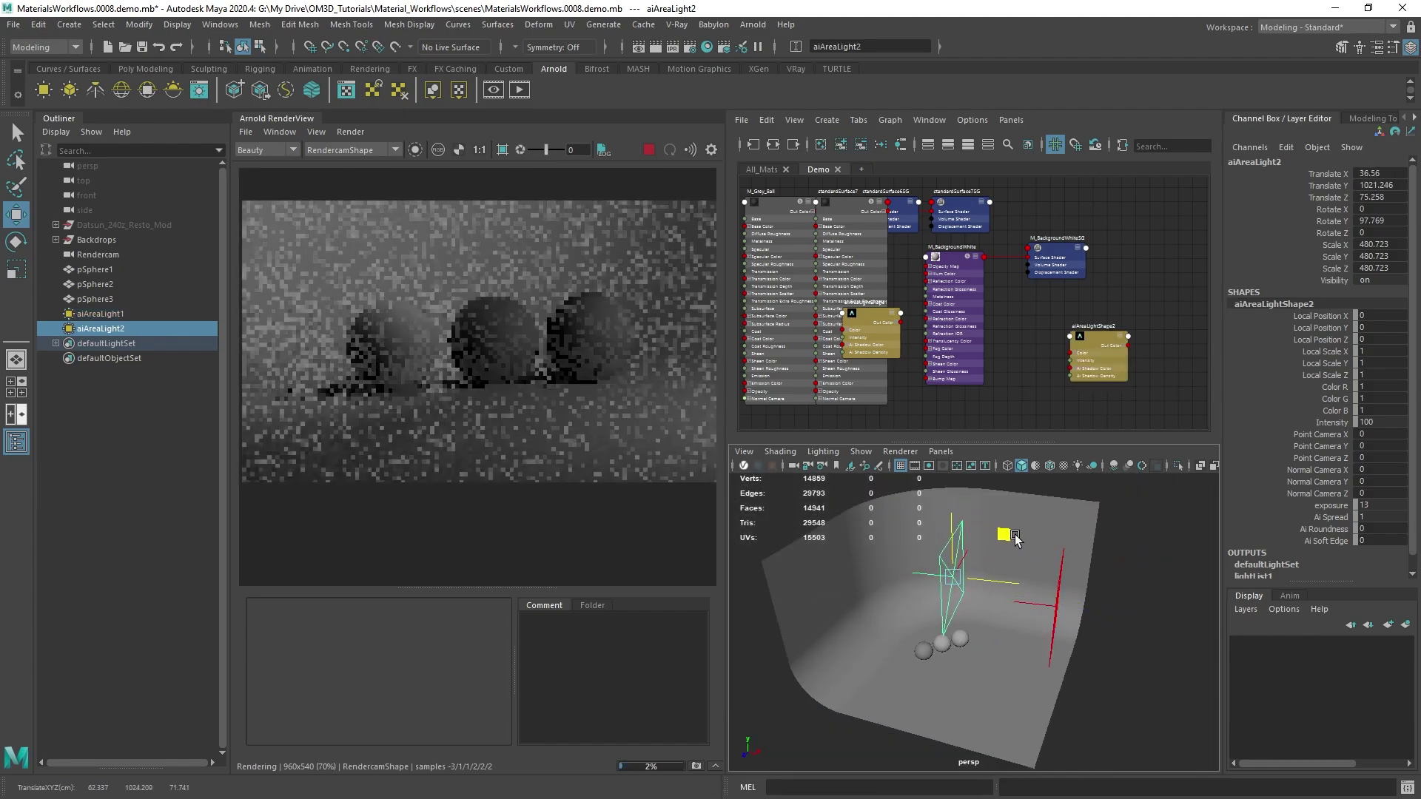
key("e")
left_click_drag(1010, 548, 971, 514)
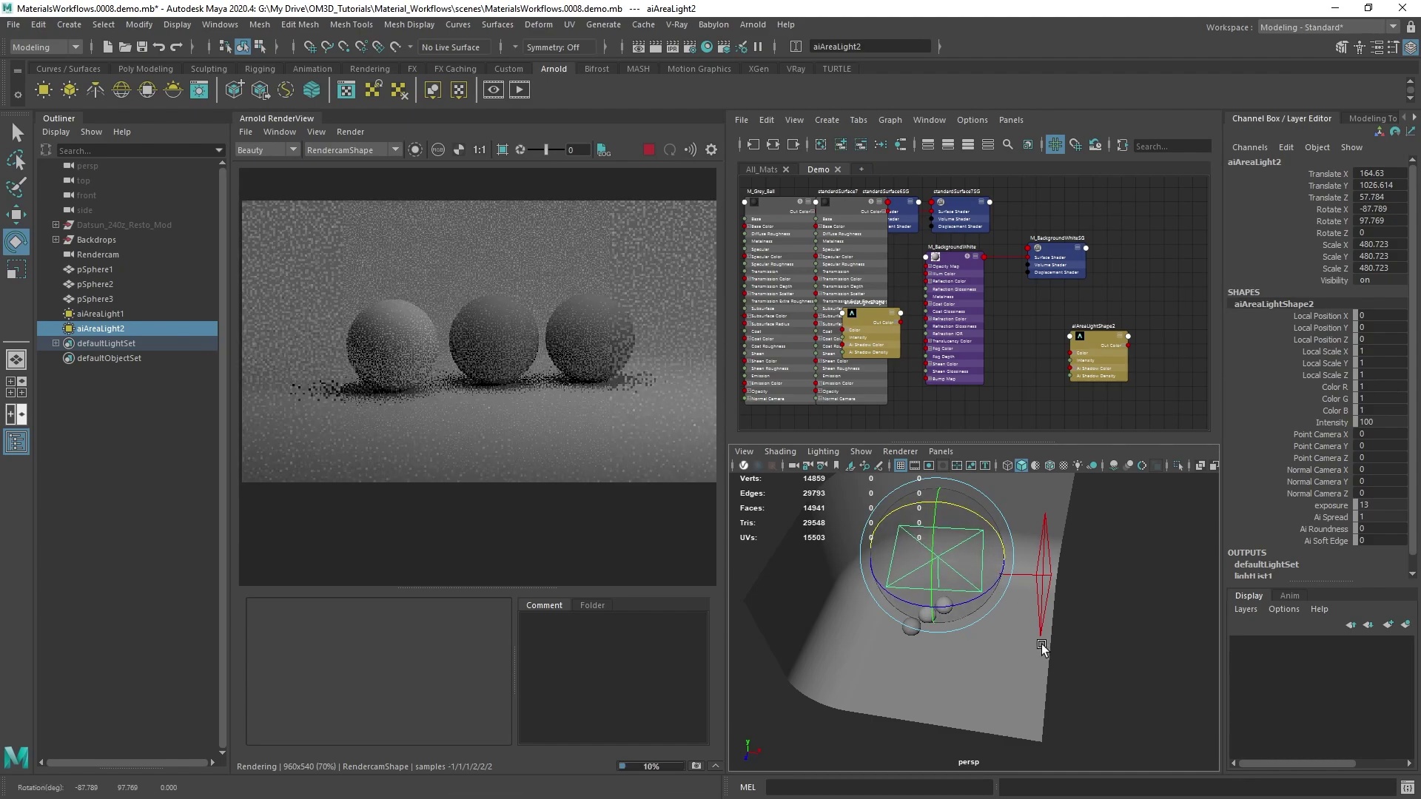
Step: Widen the overhead area light to an X scale of about 722 and raise it to about Y 1354
left_click_drag(1041, 646, 1005, 620, "alt")
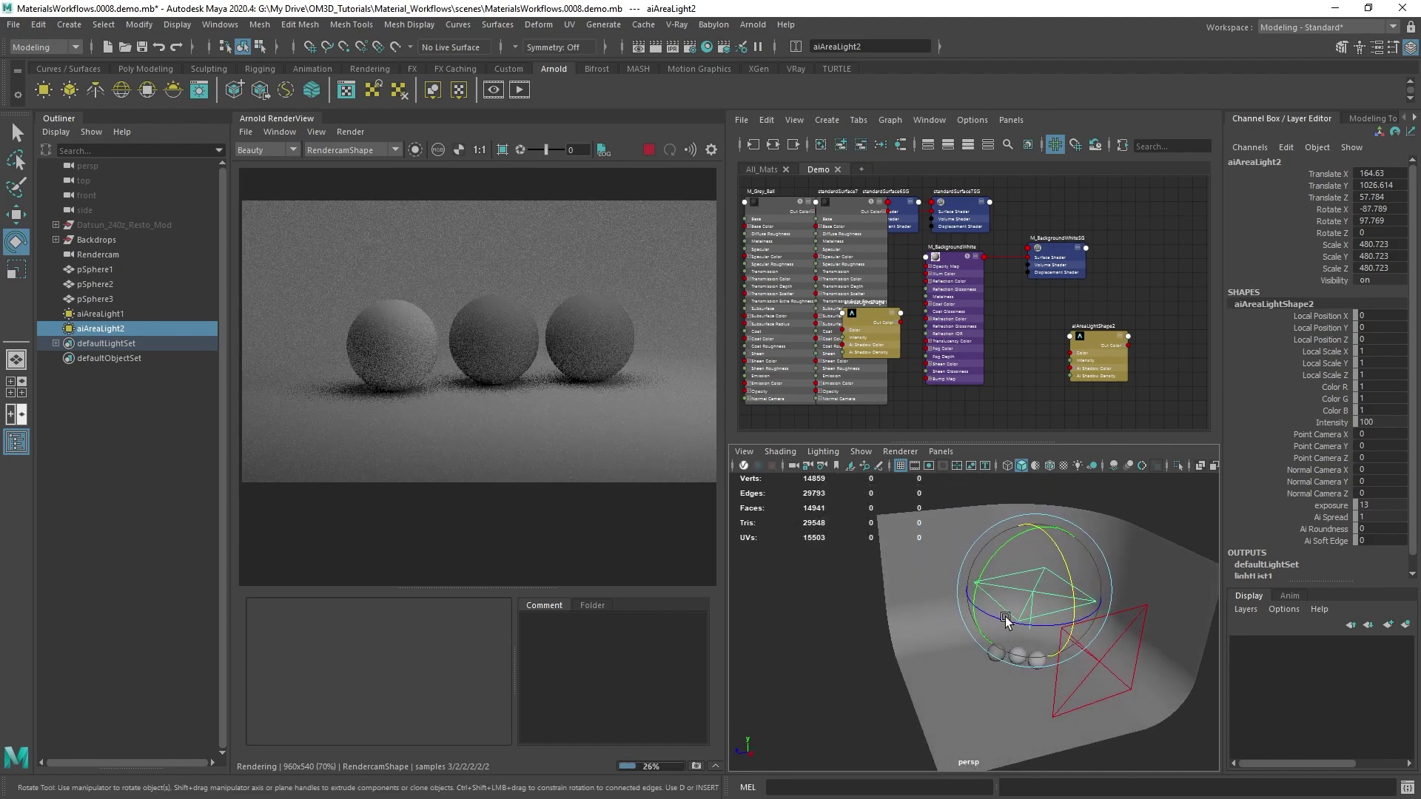
key("r")
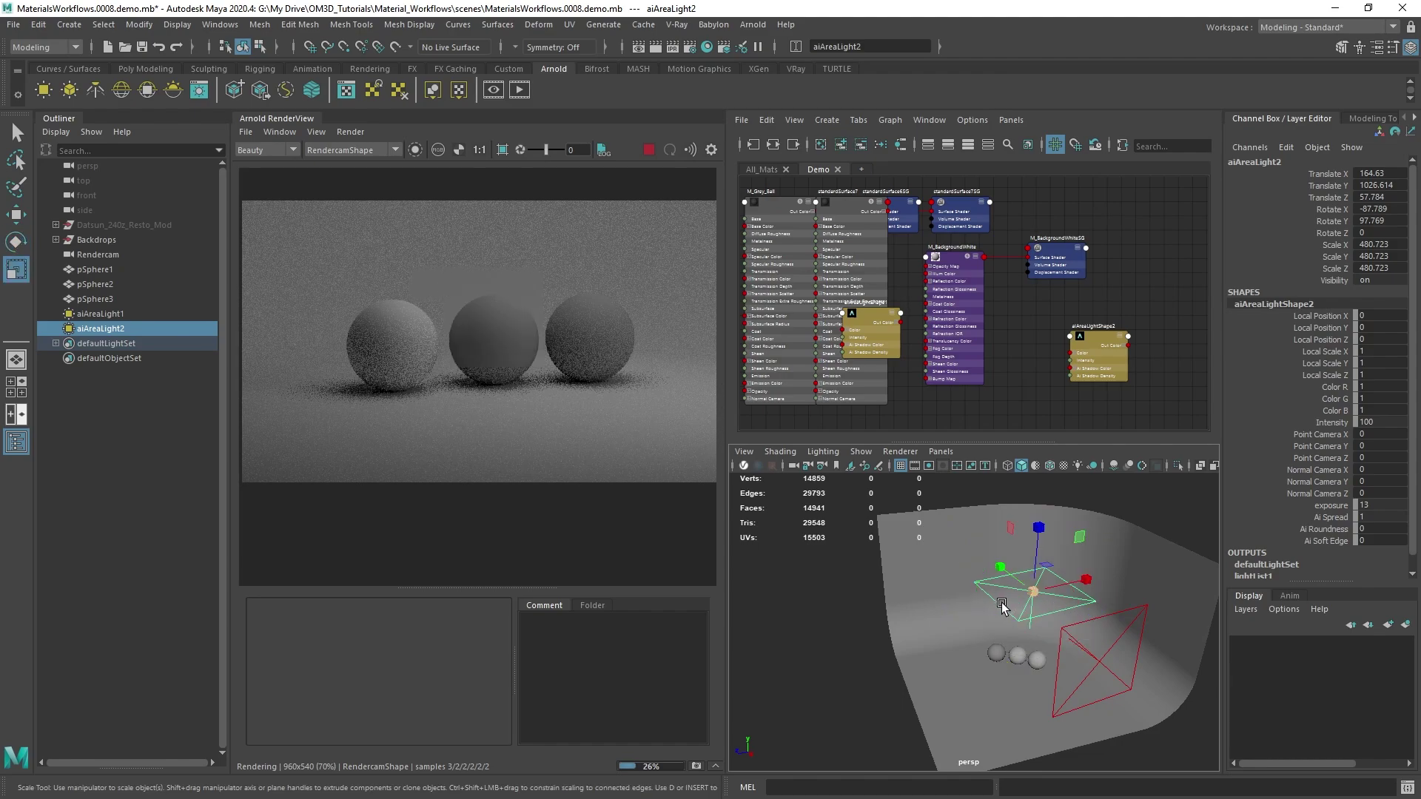
left_click_drag(1089, 581, 1132, 582)
left_click_drag(1051, 651, 953, 544, "alt")
key("w")
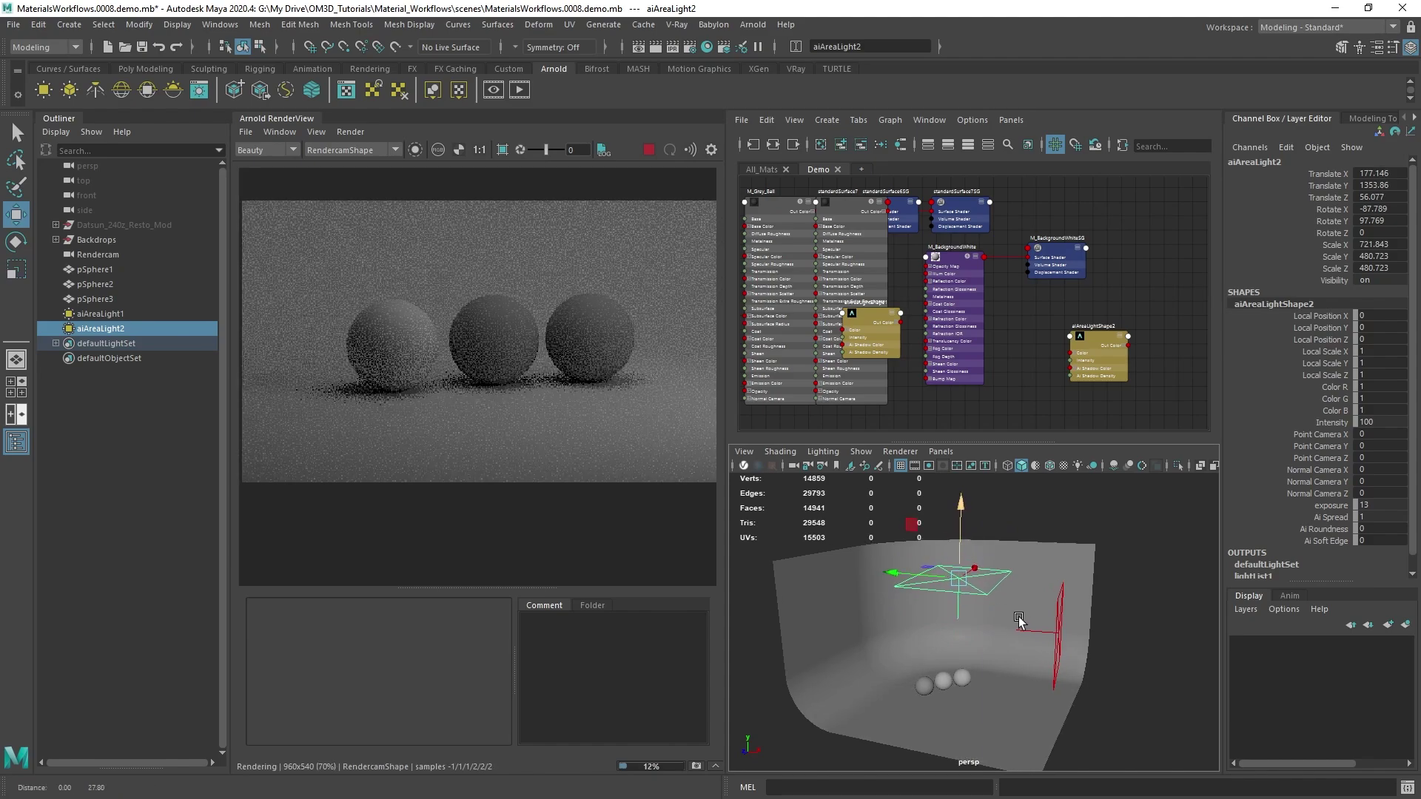
Step: Duplicate the overhead area light, move the copy toward the back of the backdrop, and rotate it to about X -38°, Y 43°
mouse_move(992, 599)
left_mouse_down("alt")
mouse_move(1054, 634)
mouse_move(1066, 601)
mouse_move(984, 570)
mouse_move(959, 599)
mouse_move(1000, 605)
left_mouse_up("alt")
key("ctrl+d")
key("e")
key("w")
key("e")
mouse_move(1000, 605)
left_mouse_down("alt")
mouse_move(984, 632)
mouse_move(1000, 633)
left_mouse_up("alt")
key("w")
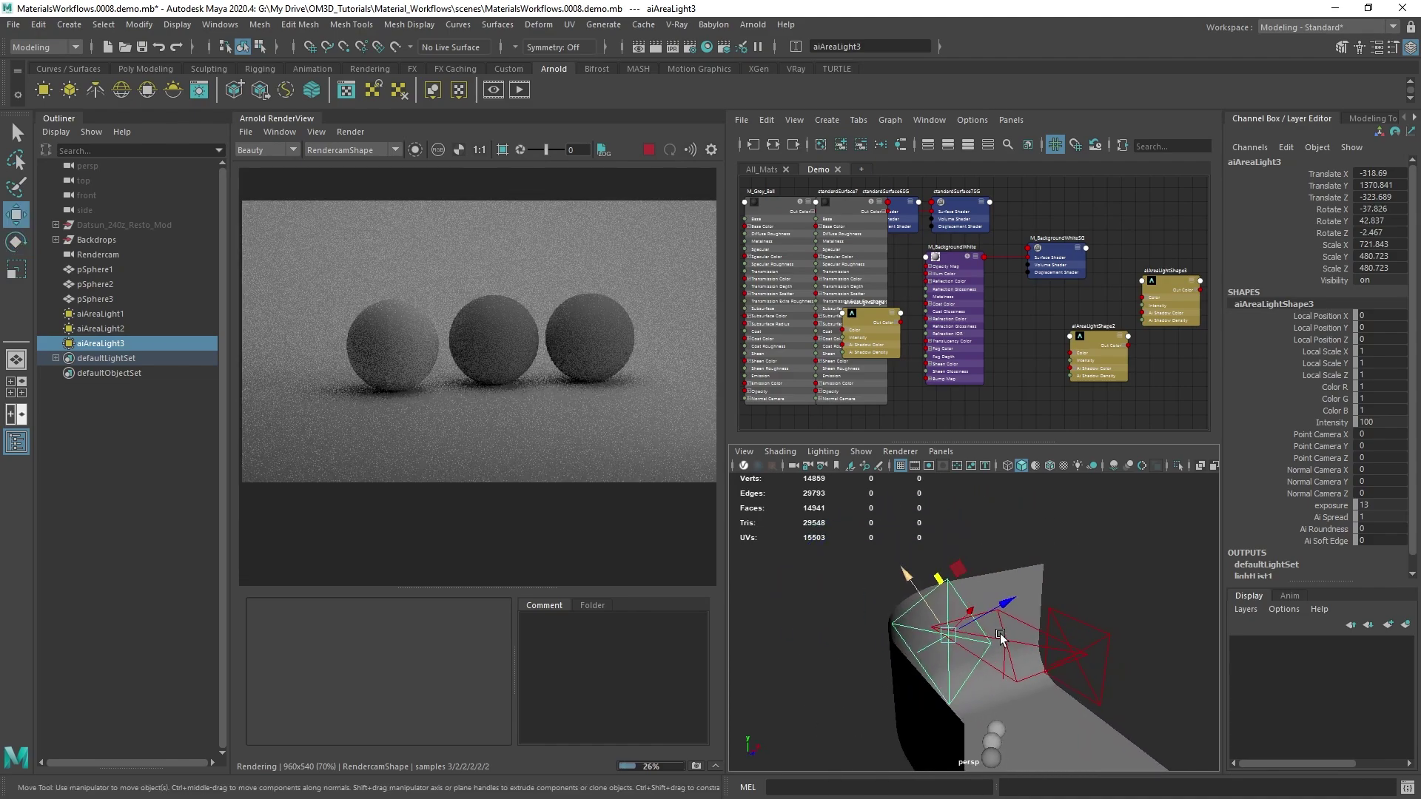
left_click_drag(957, 573, 998, 592)
left_click(957, 584)
Step: Narrow the overhead area light above the spheres to a Y scale of about 309
left_click(998, 592)
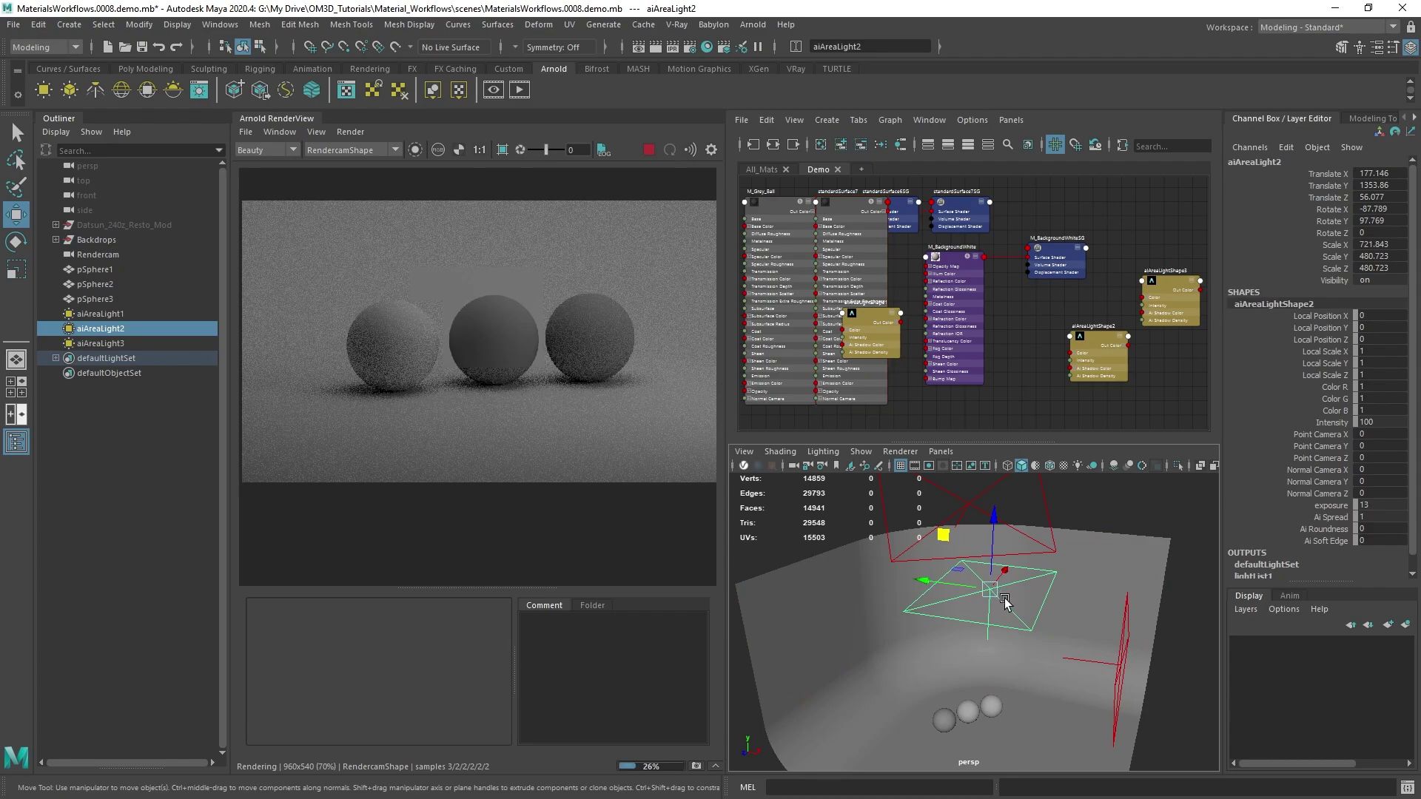
key("t")
key("r")
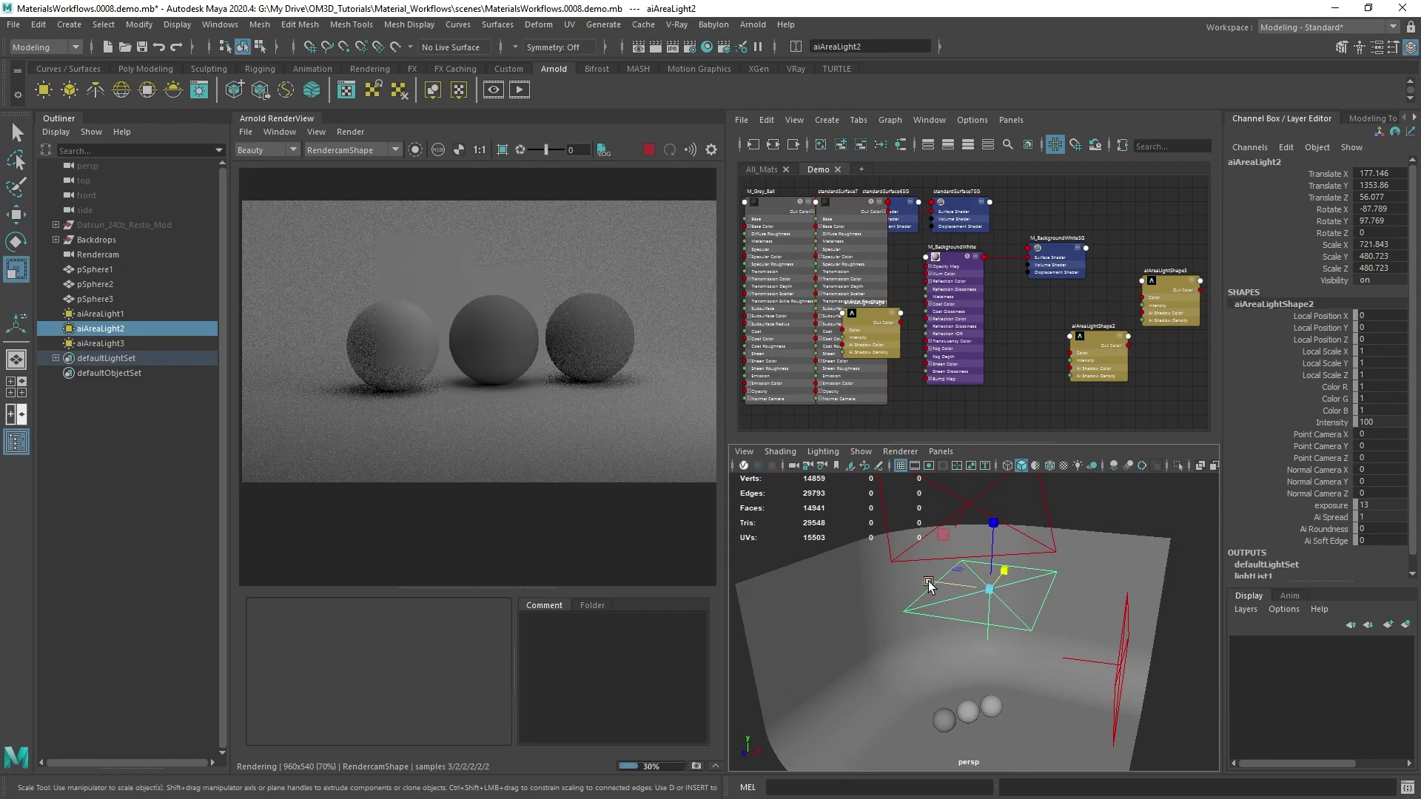
left_click_drag(926, 581, 1008, 643)
key("w")
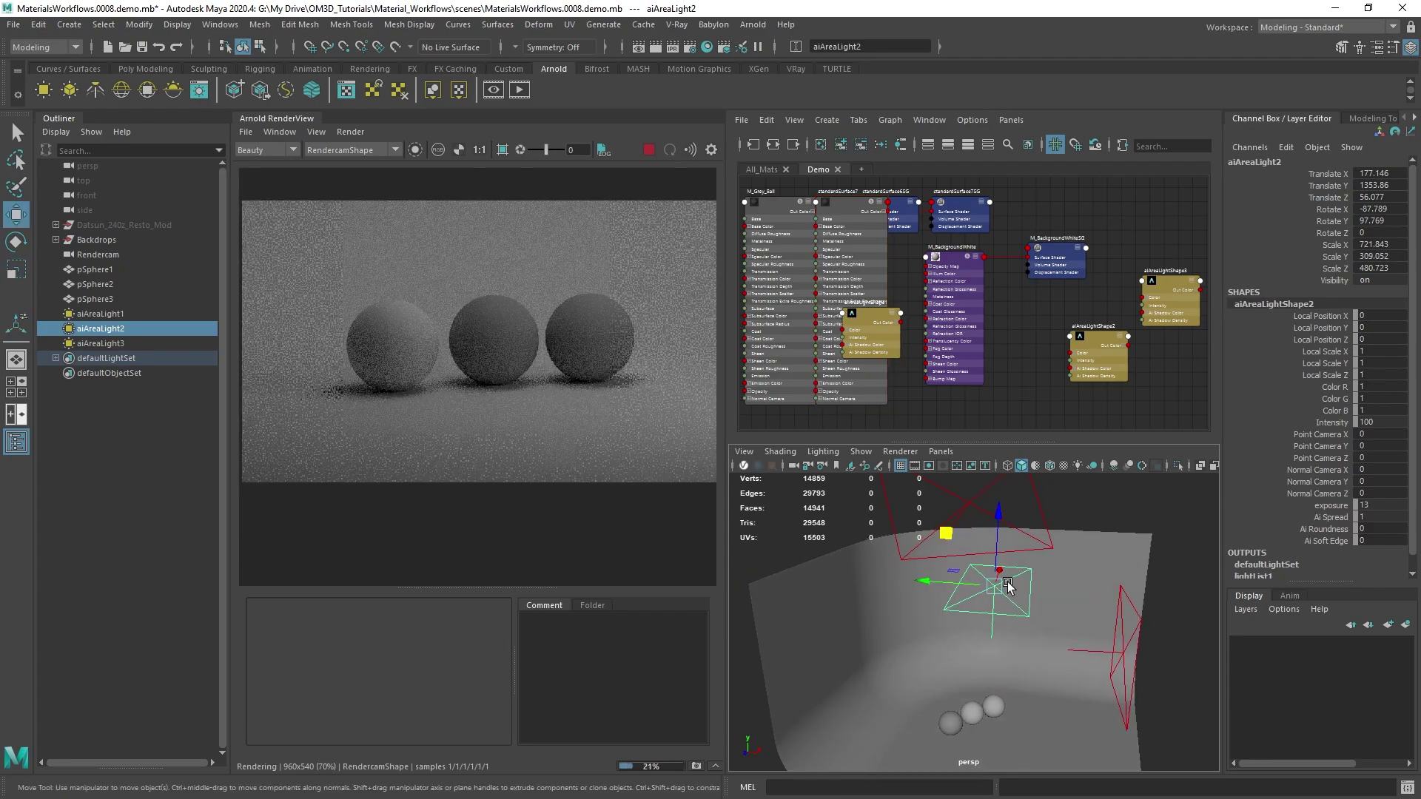
Step: Move the overhead area light toward the front of the backdrop, to about X 216, Z 339
left_click_drag(1009, 581, 990, 583, "alt")
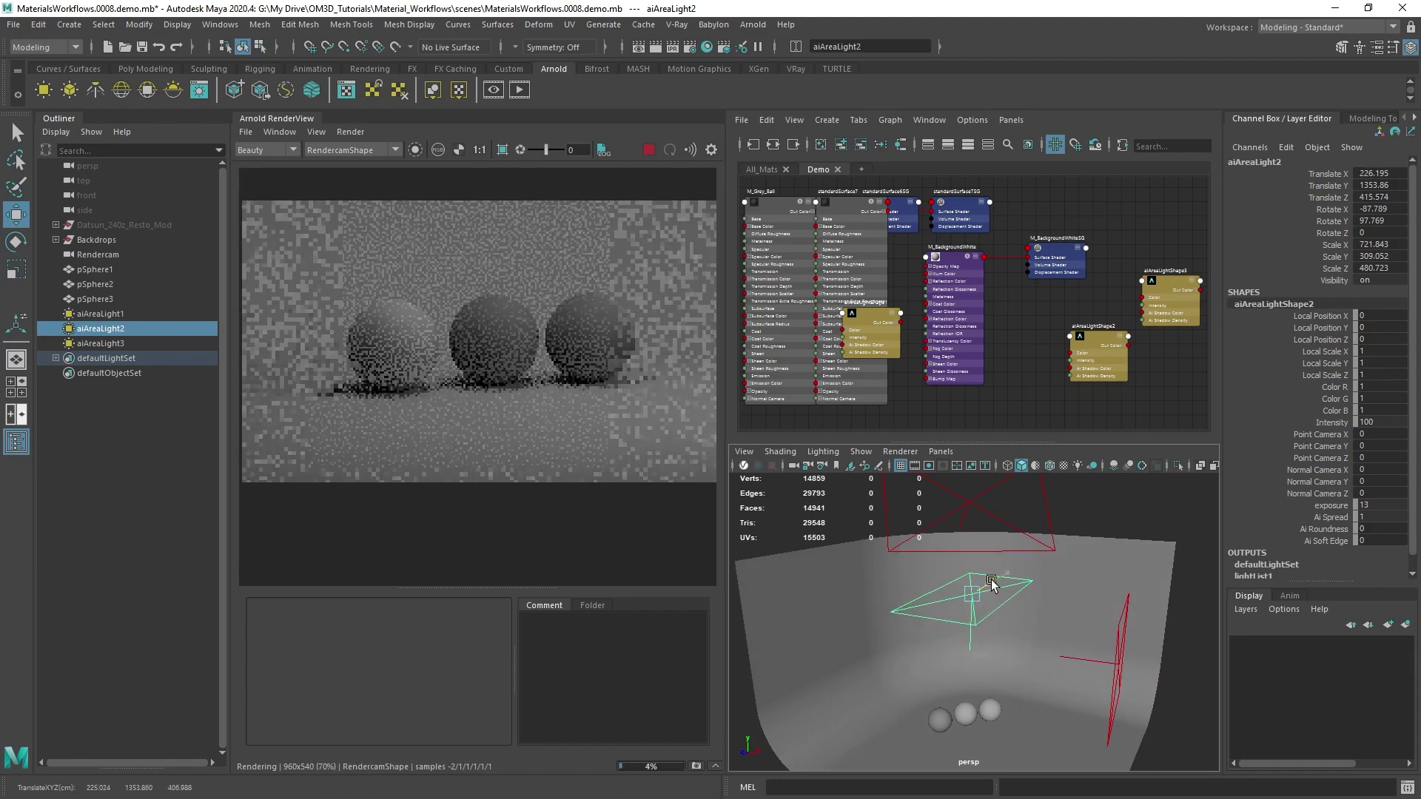
scroll(990, 584, "down", 3)
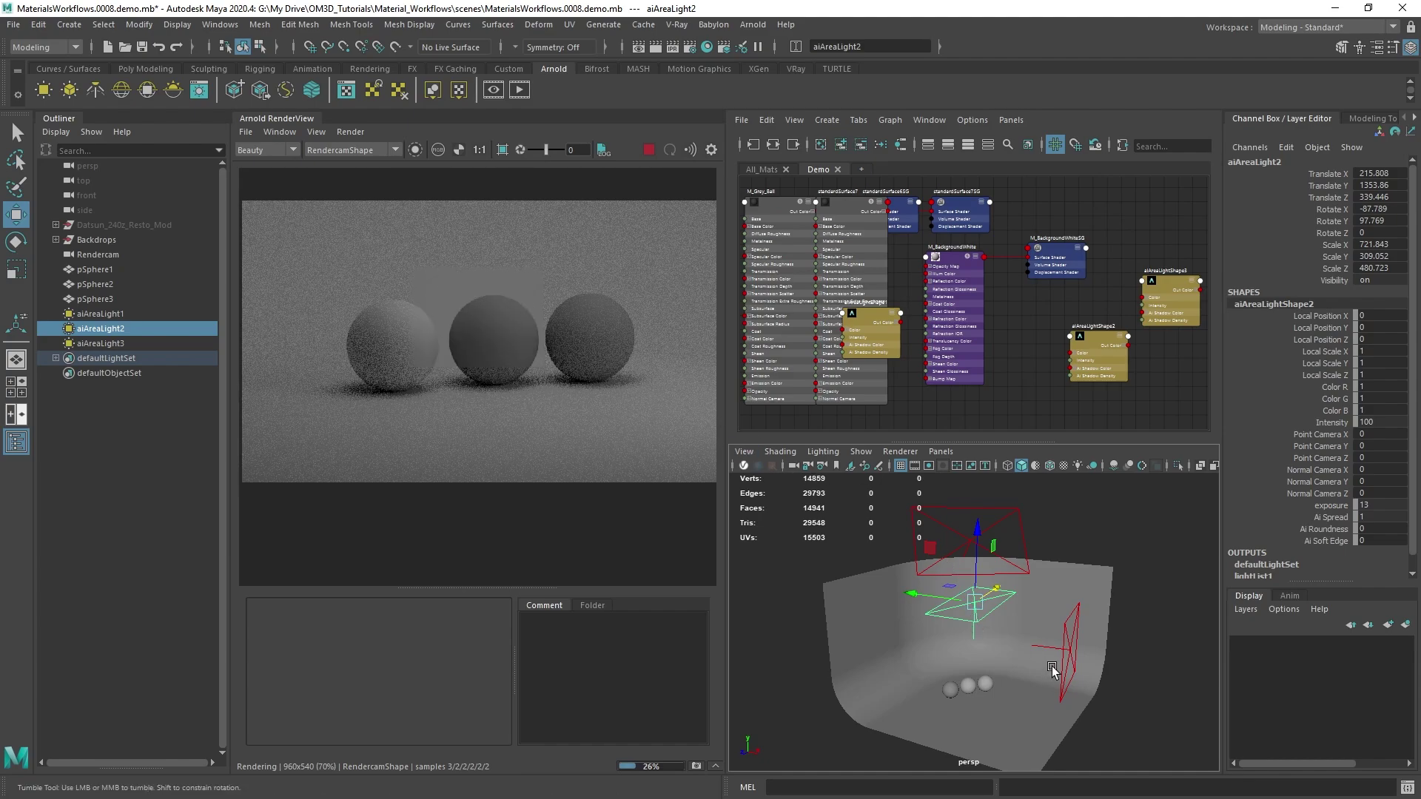
Step: Tilt the side area light down toward the spheres to about -12.5° in X
left_click_drag(1038, 670, 1072, 645, "alt")
left_click(1072, 645)
scroll(1067, 583, "up", 3)
scroll(1066, 583, "down", 3)
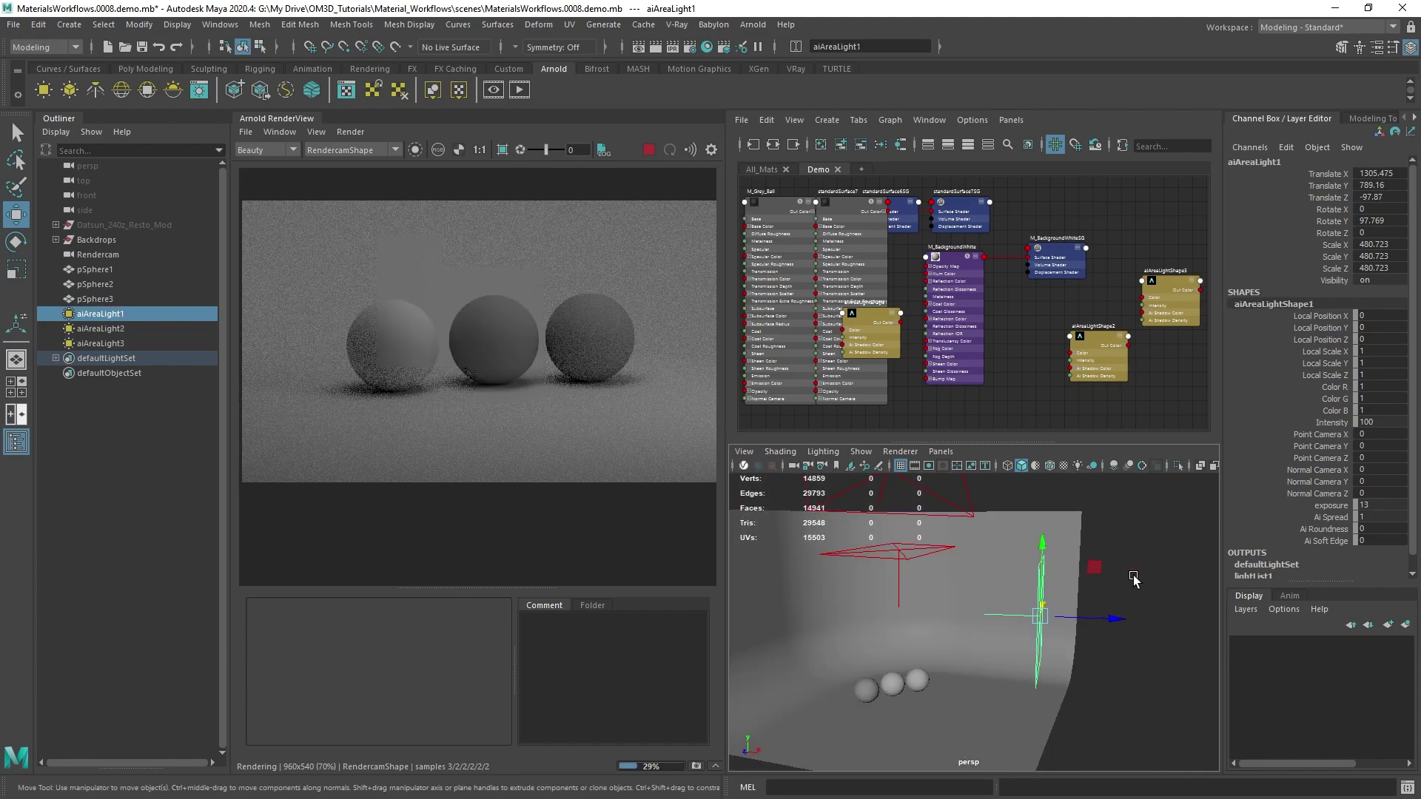
key("e")
mouse_move(1087, 569)
left_mouse_down()
mouse_move(1075, 571)
mouse_move(1080, 586)
left_mouse_up()
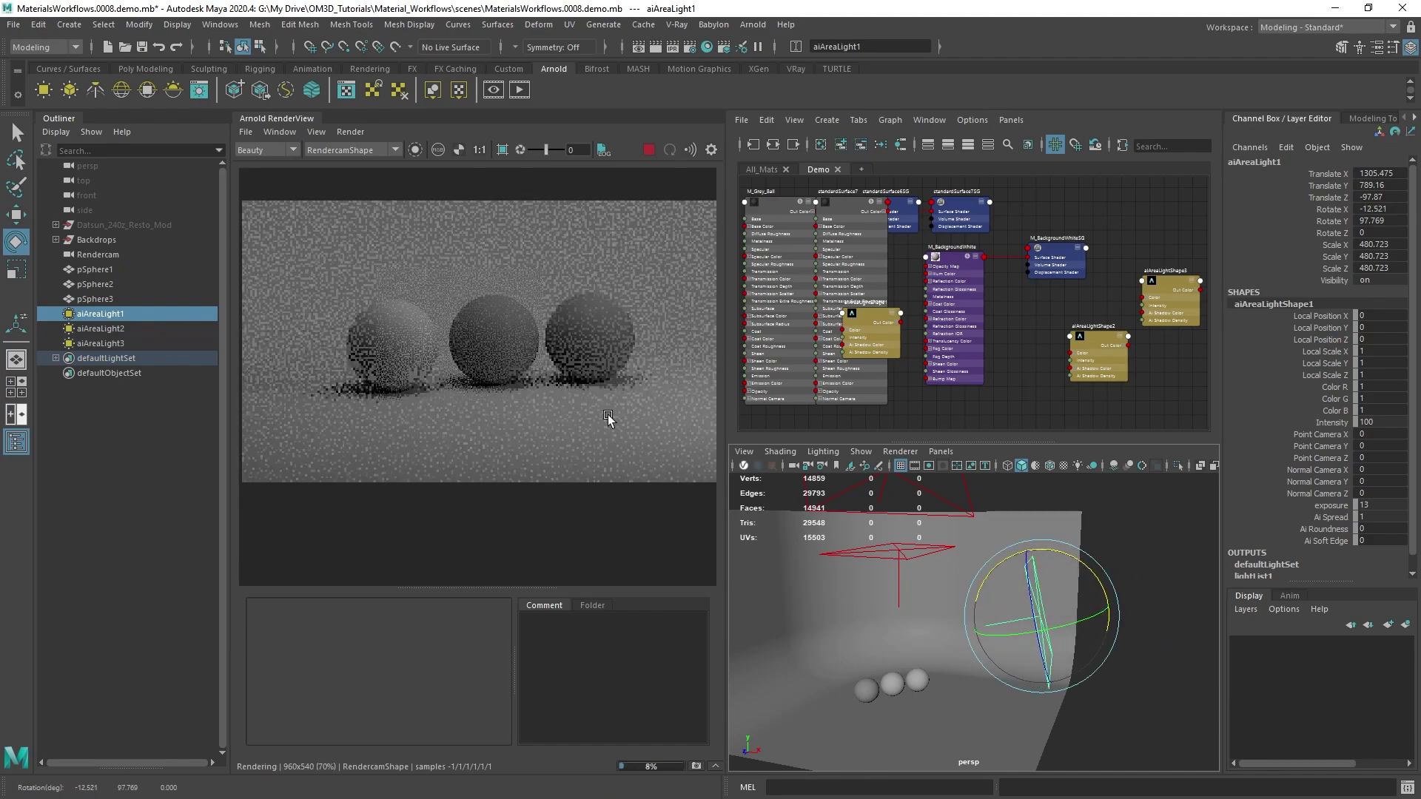
Step: Rename the side area light as aiAreaLight_Key
double_click(103, 314)
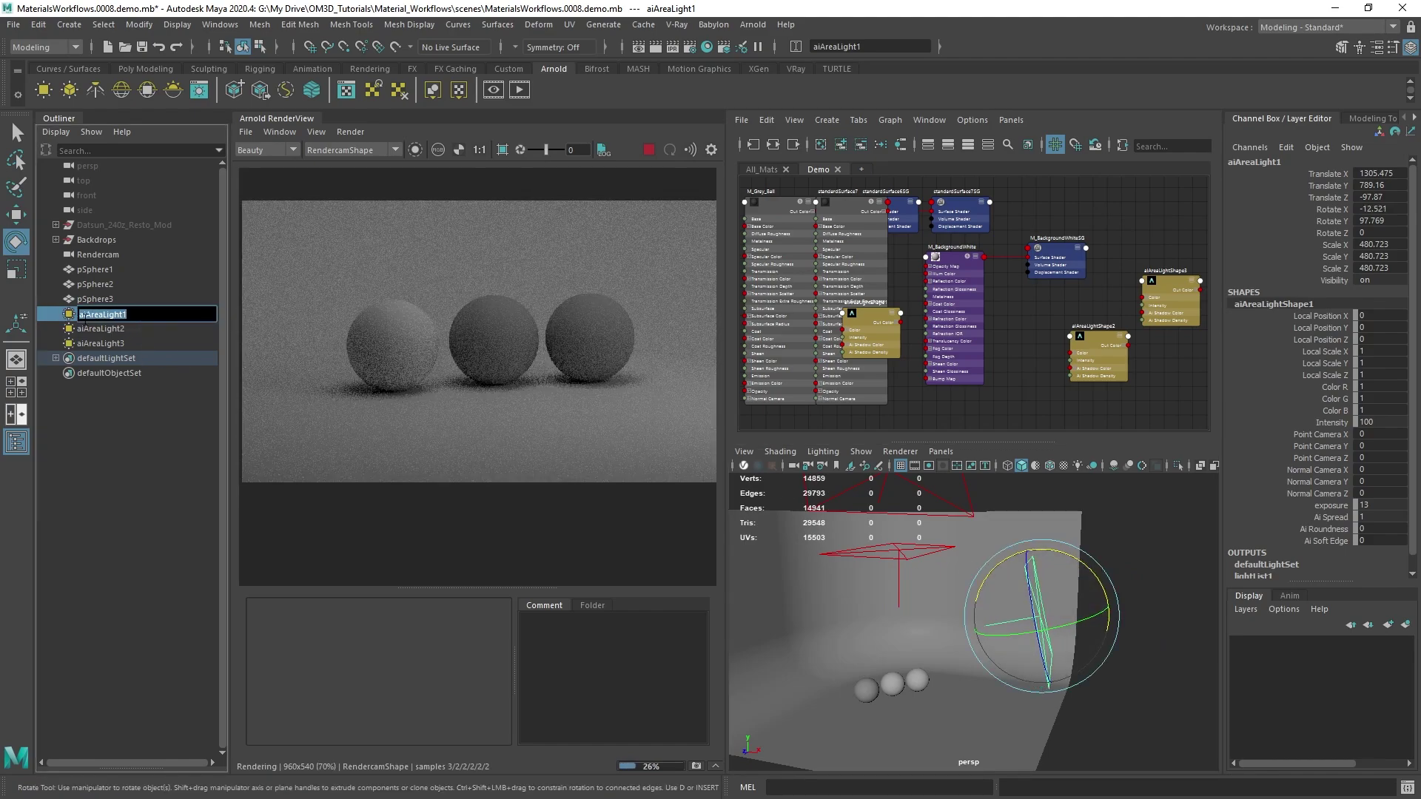
left_click(149, 319)
type("_Key")
key("Return")
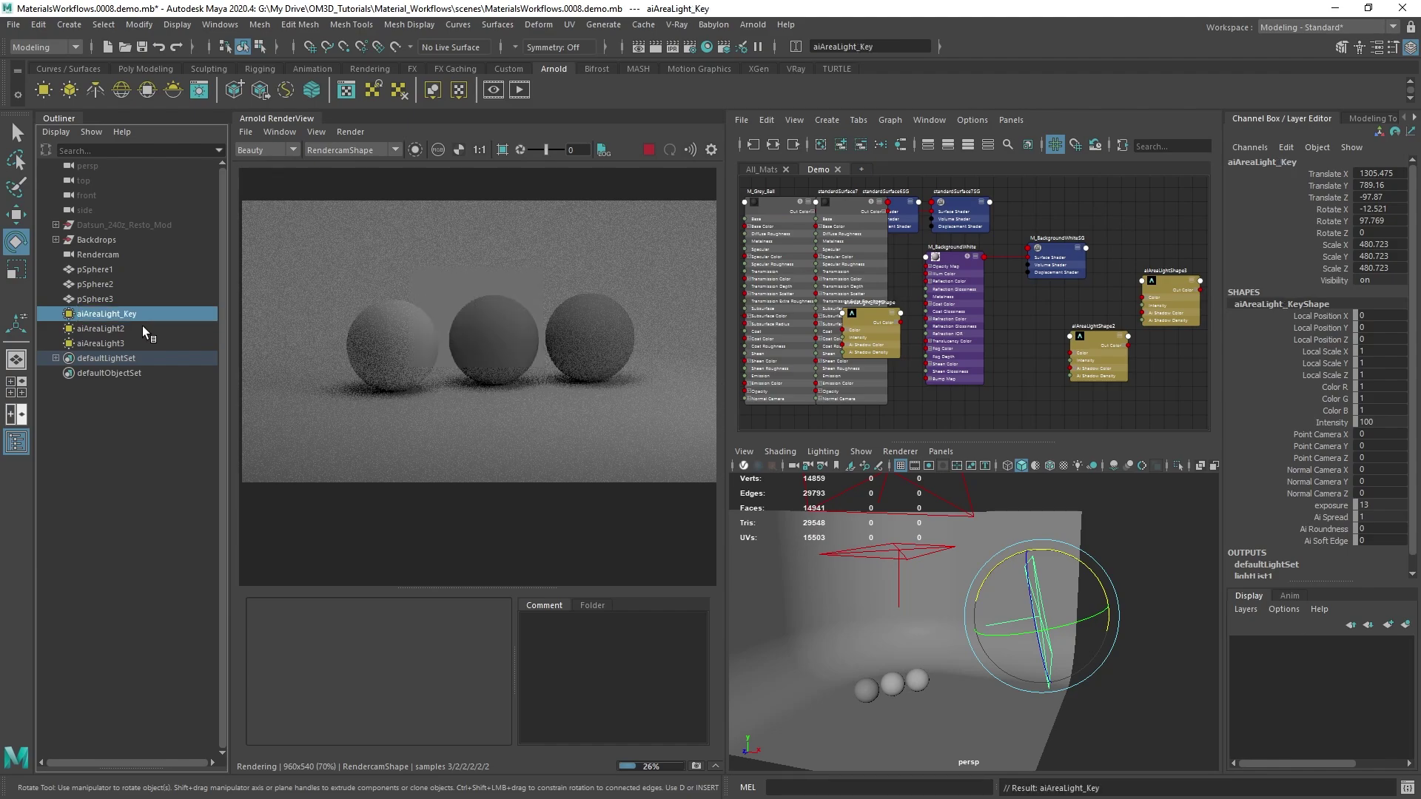
Step: Rename the overhead area light as aiAreaLight_Top and the back area light as aiAreaLight_Rim
left_click(142, 325)
double_click(141, 326)
key("End")
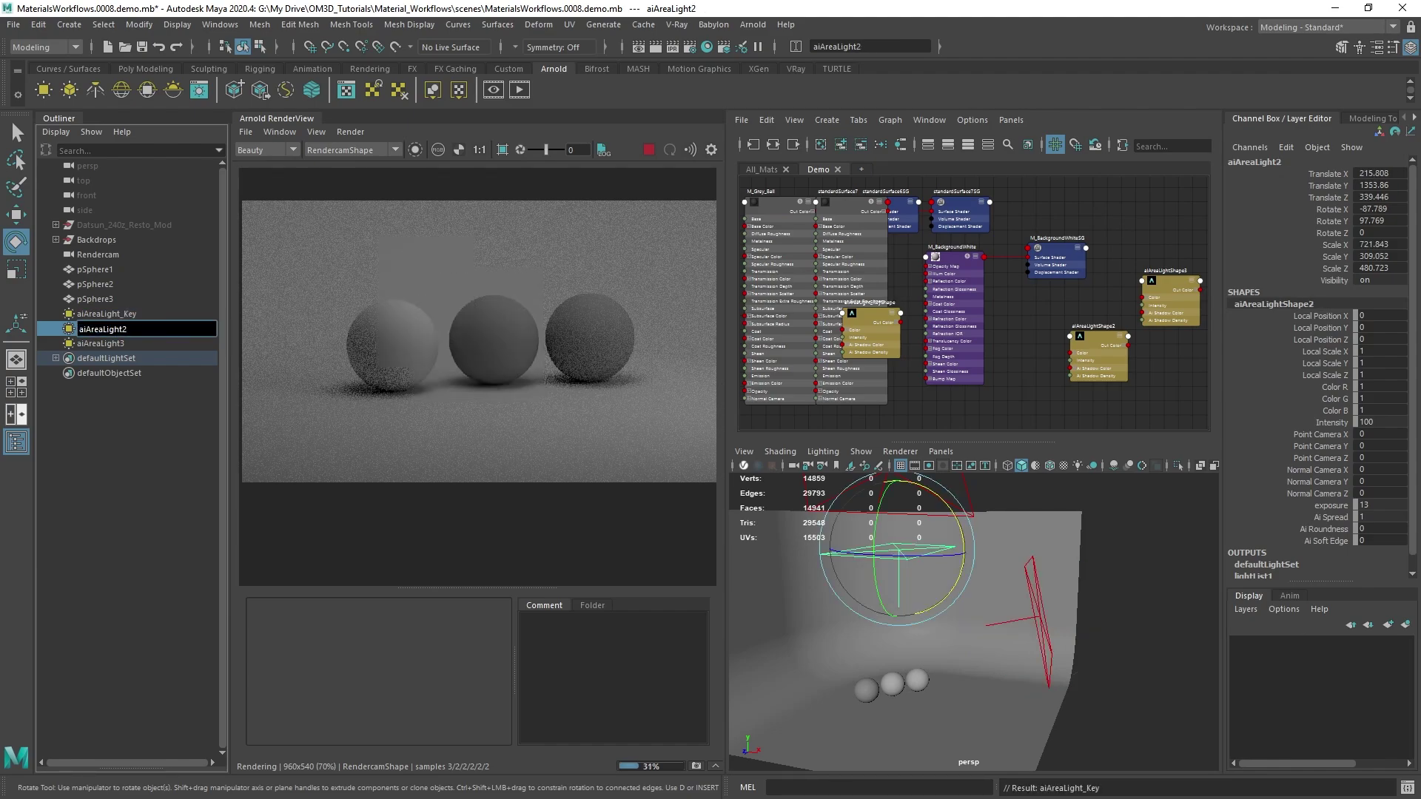
type("_Top")
key("Return")
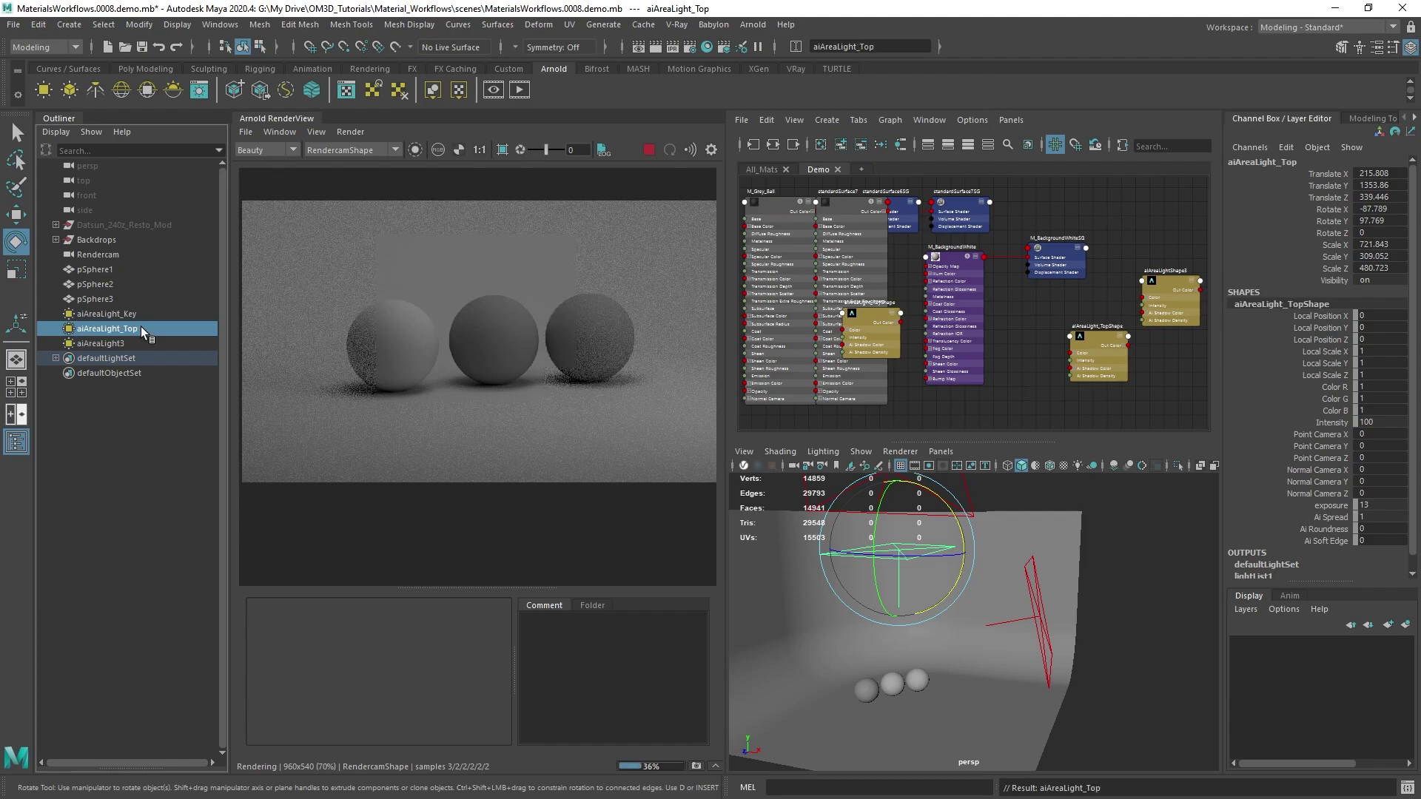
double_click(175, 343)
key("End")
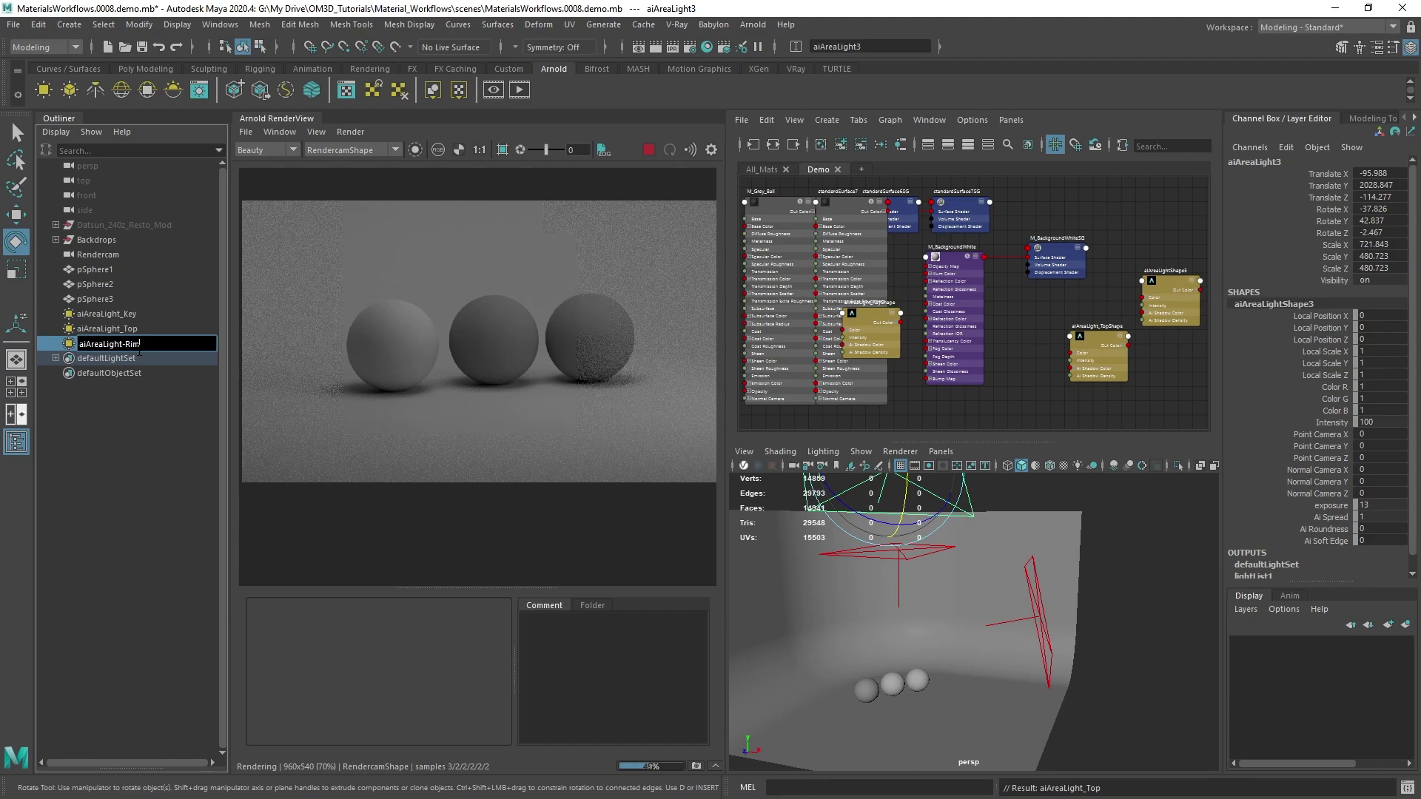
key("Return")
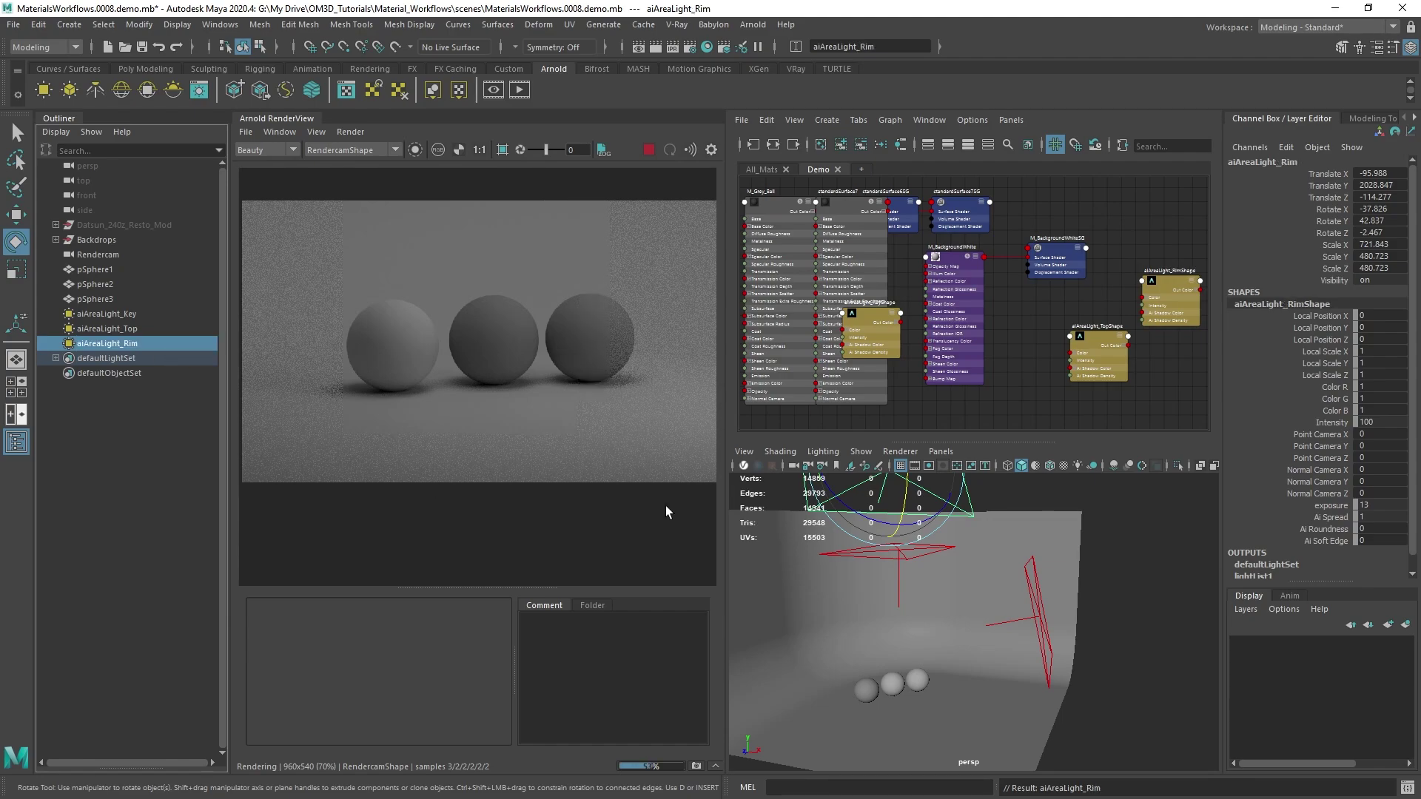
Step: Examine the light arrangement and the three spheres up close in the perspective view
mouse_move(1042, 593)
left_mouse_down("alt")
mouse_move(971, 598)
mouse_move(1036, 596)
left_mouse_up("alt")
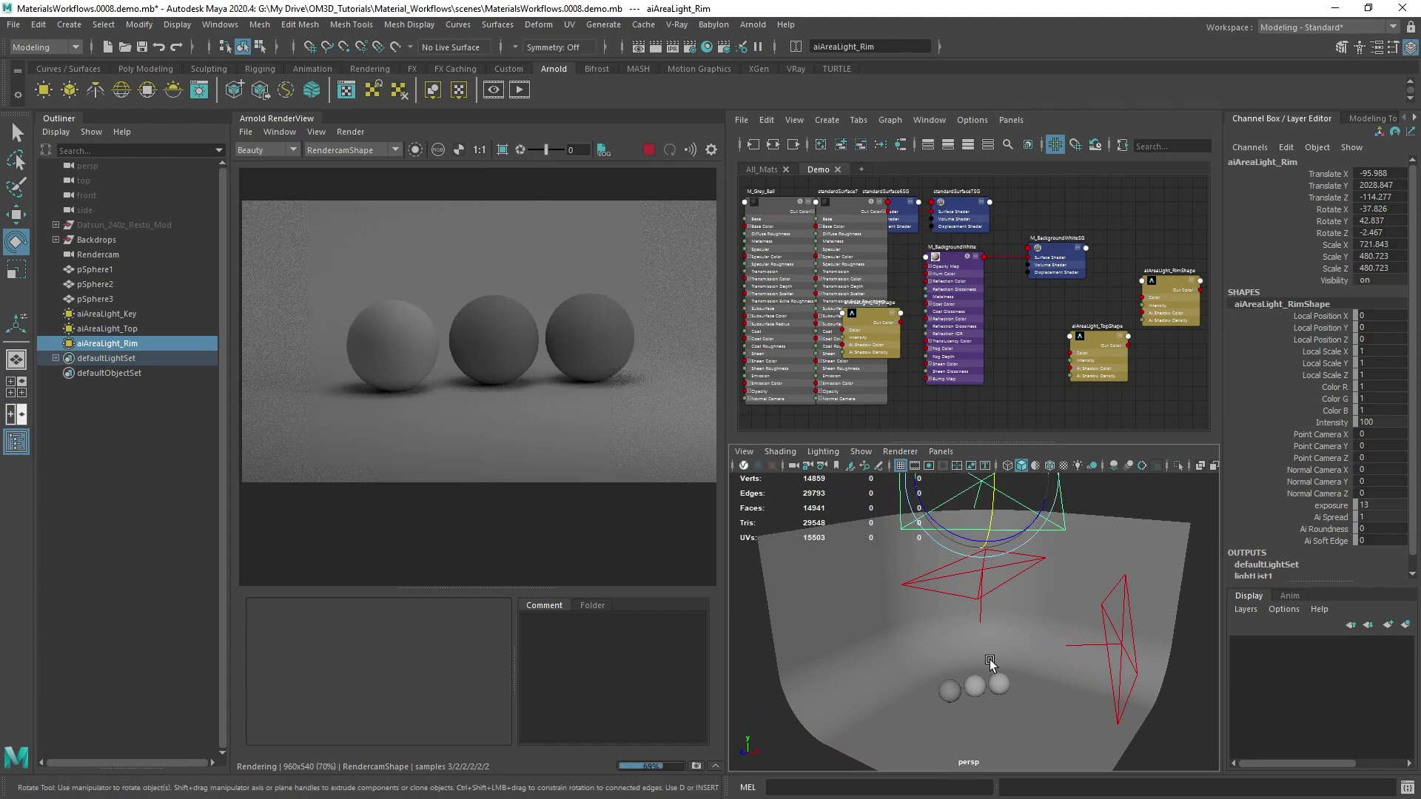
left_click_drag(1035, 594, 1043, 600, "alt")
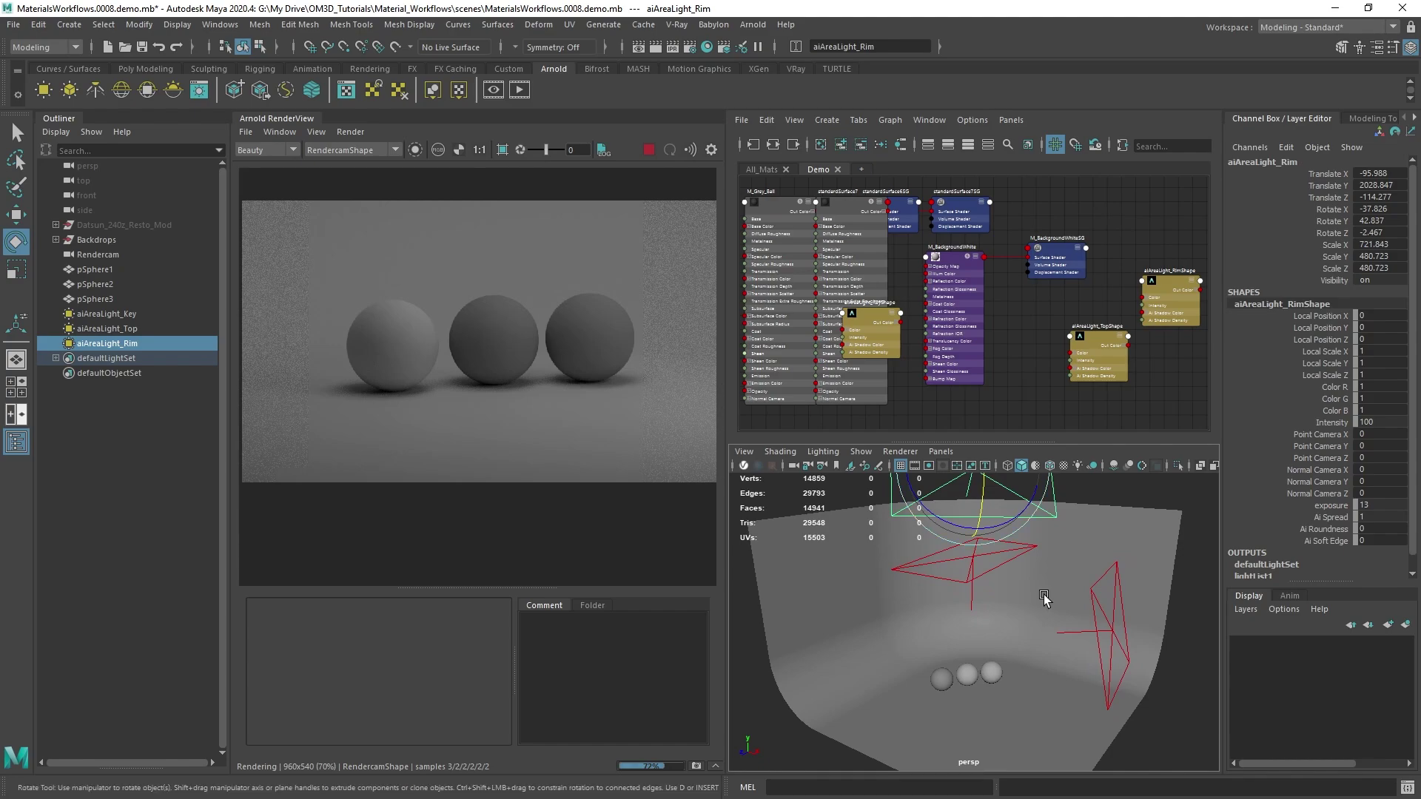
key("q")
left_click(938, 680)
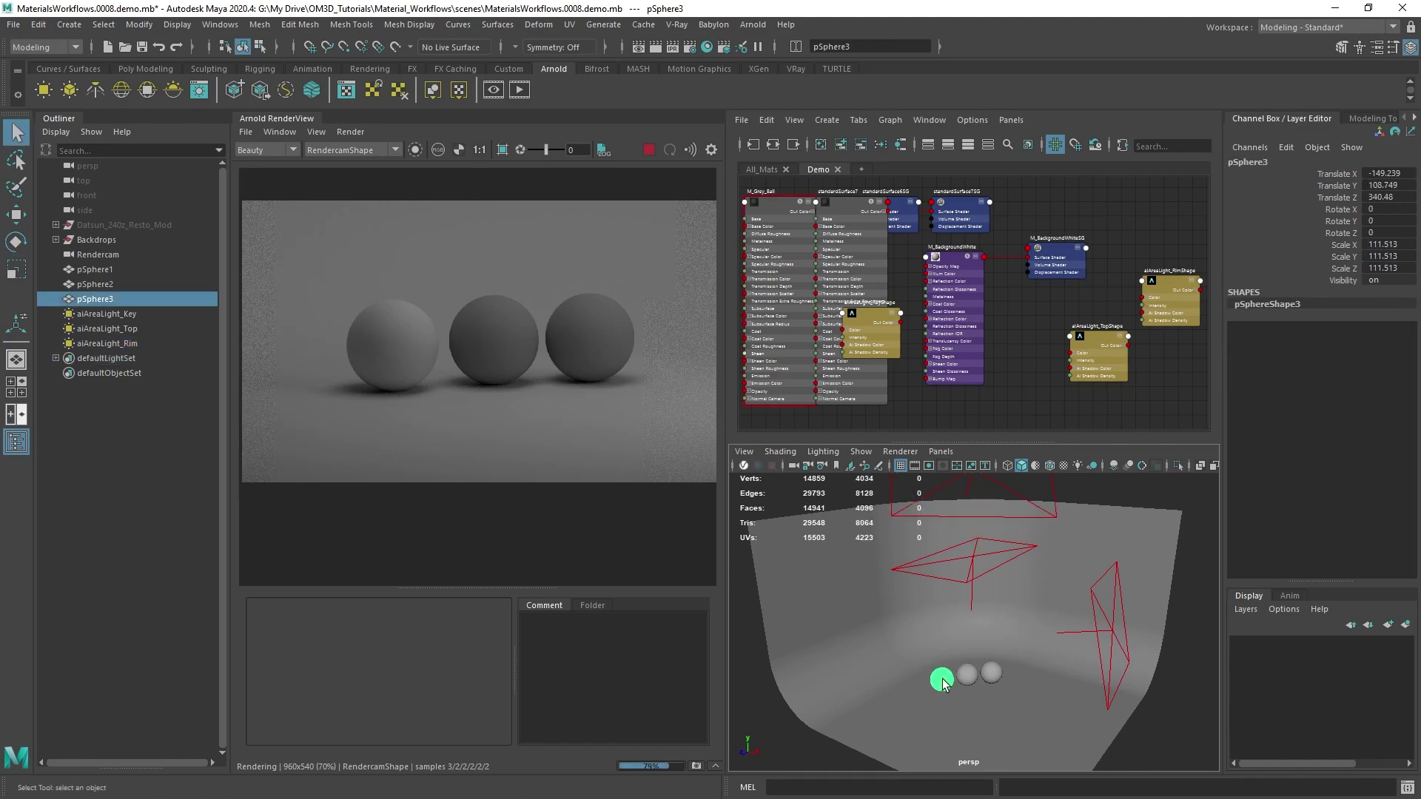
scroll(974, 675, "up", 5)
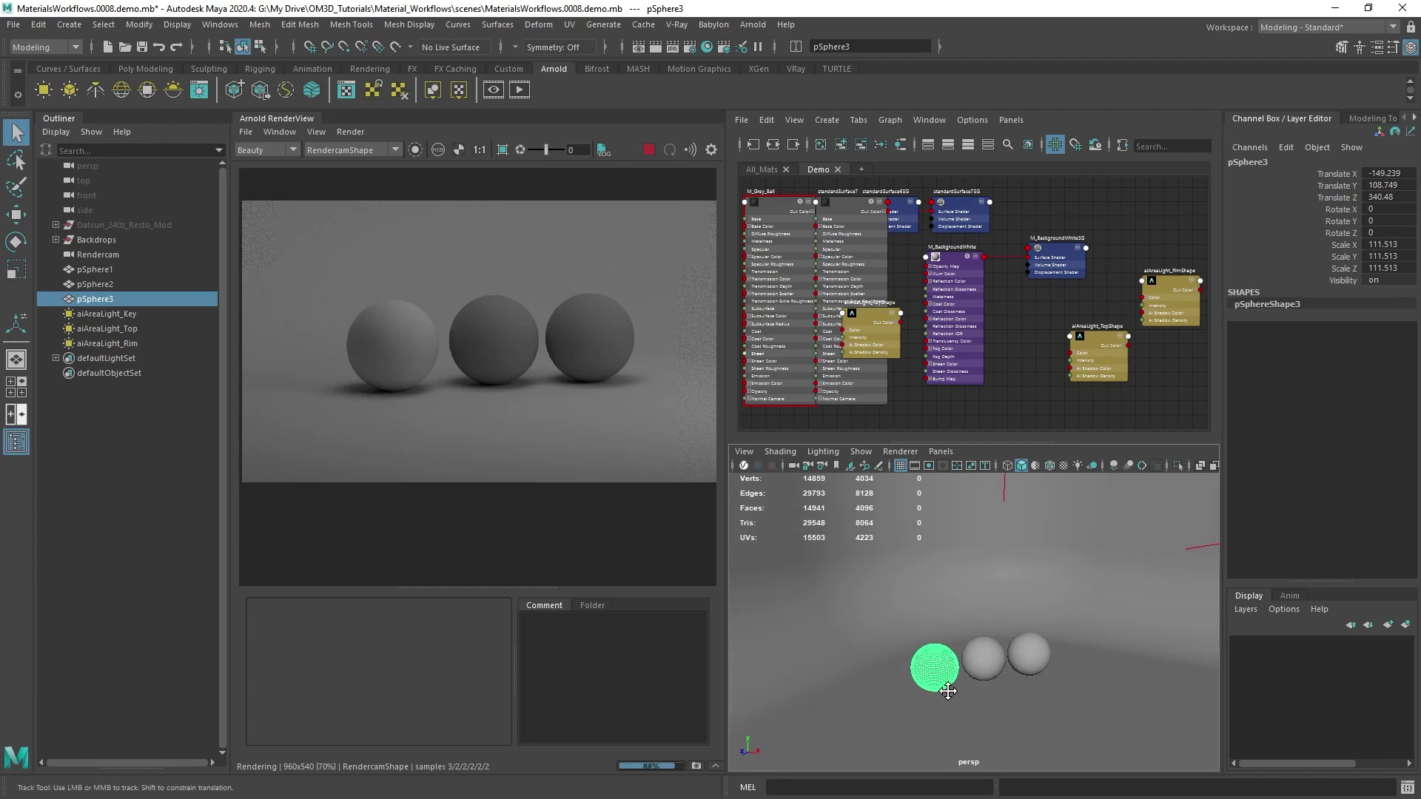
scroll(947, 680, "up", 3)
middle_click_drag(980, 570, 979, 671, "alt")
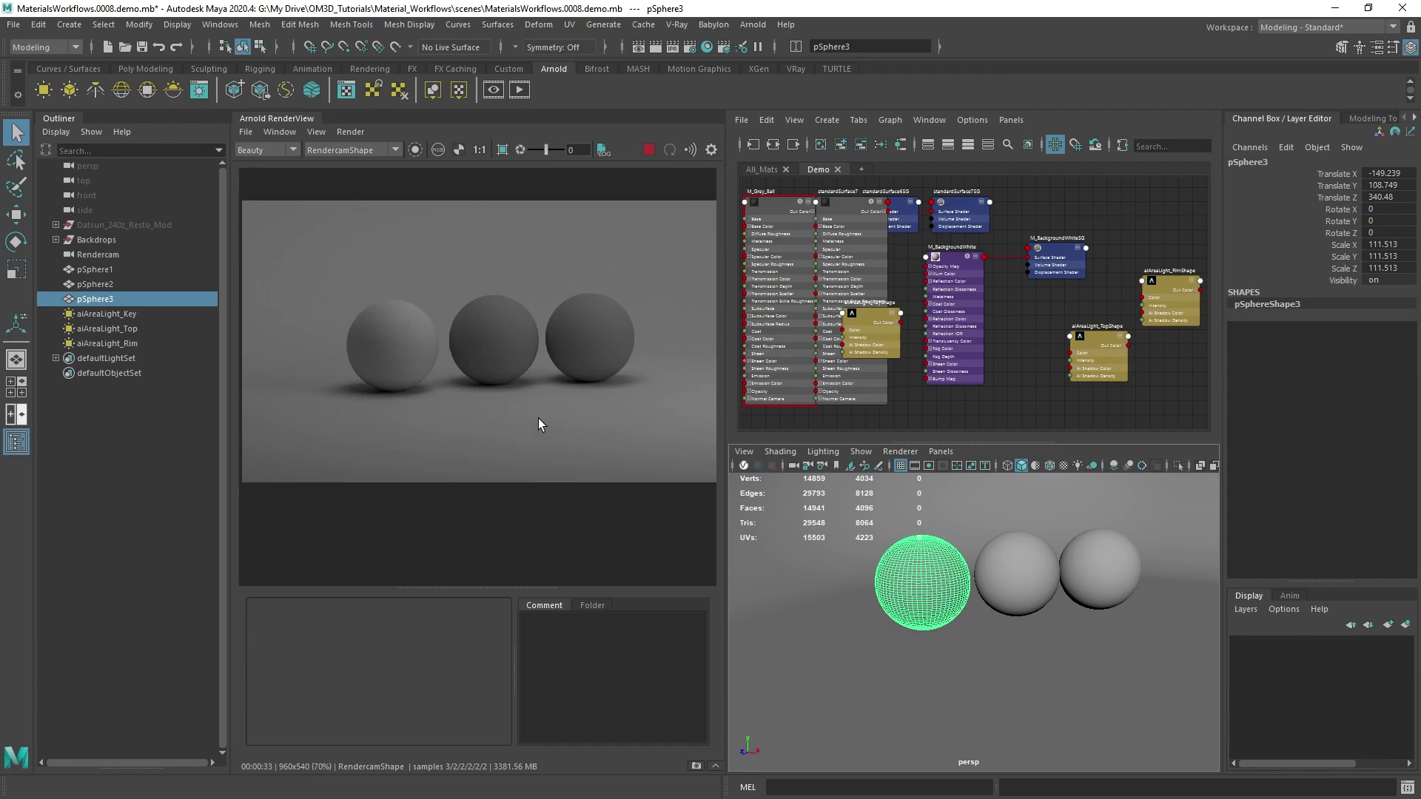
scroll(1008, 564, "down", 2)
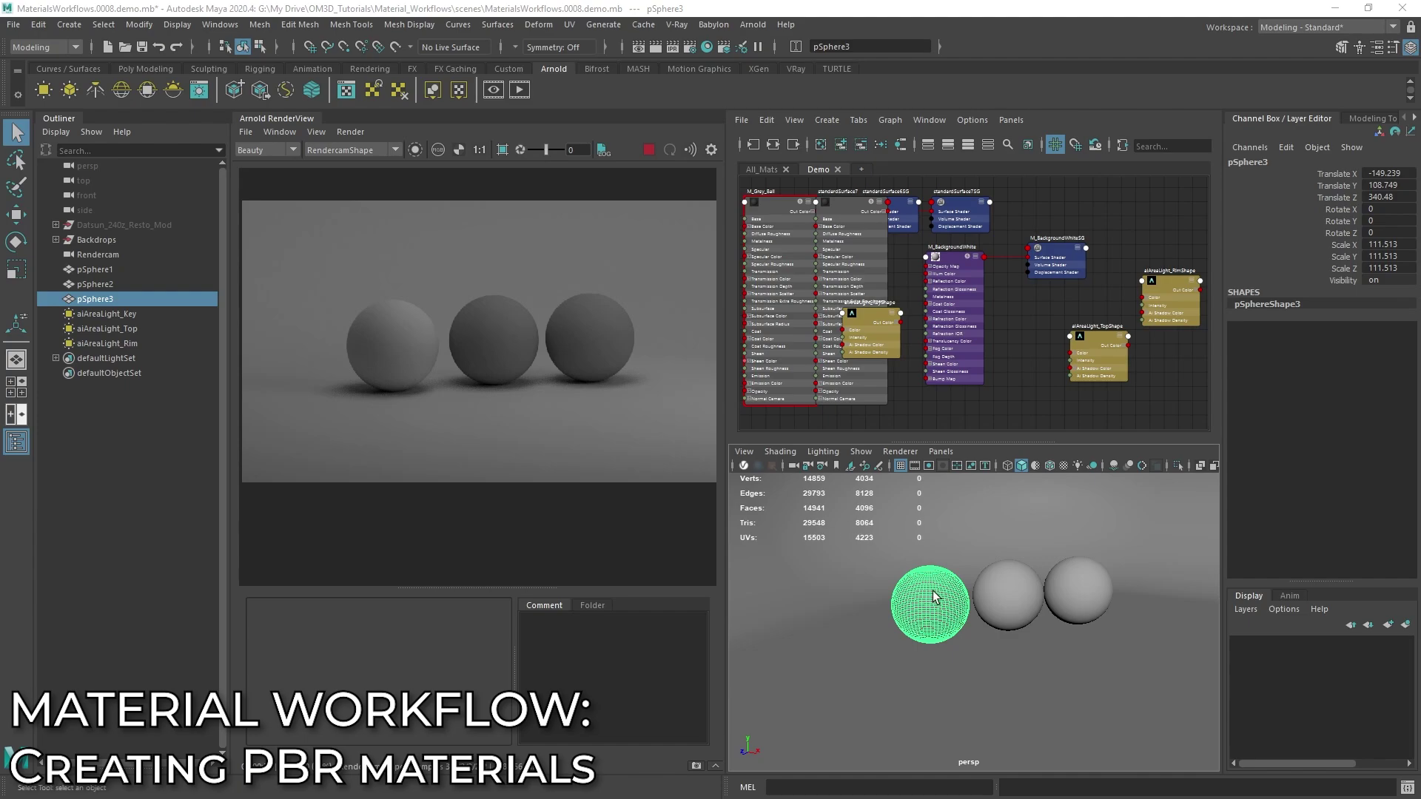
Step: Rename the front sphere, pSphere3, as pSphere3_Grey
left_click(1006, 583)
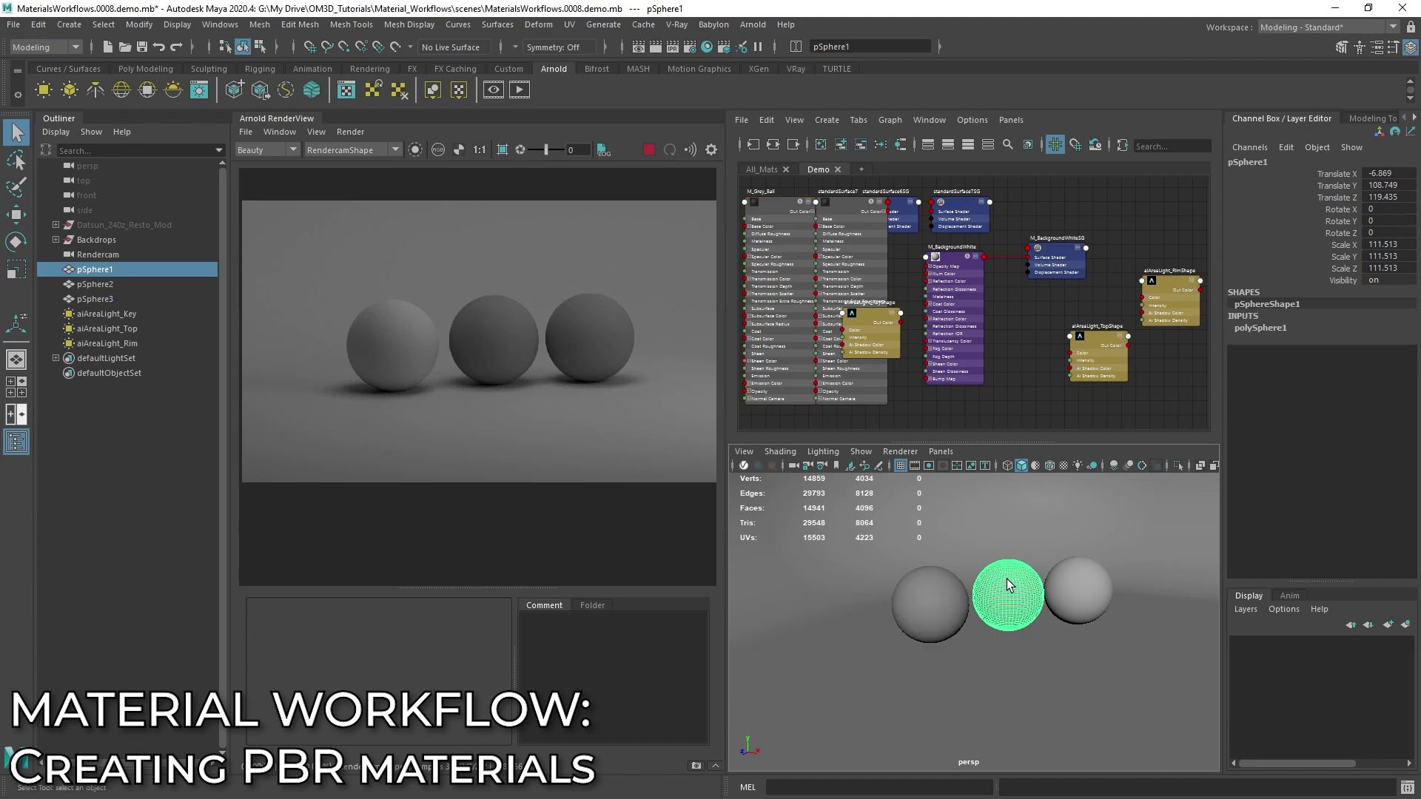
left_click(931, 595)
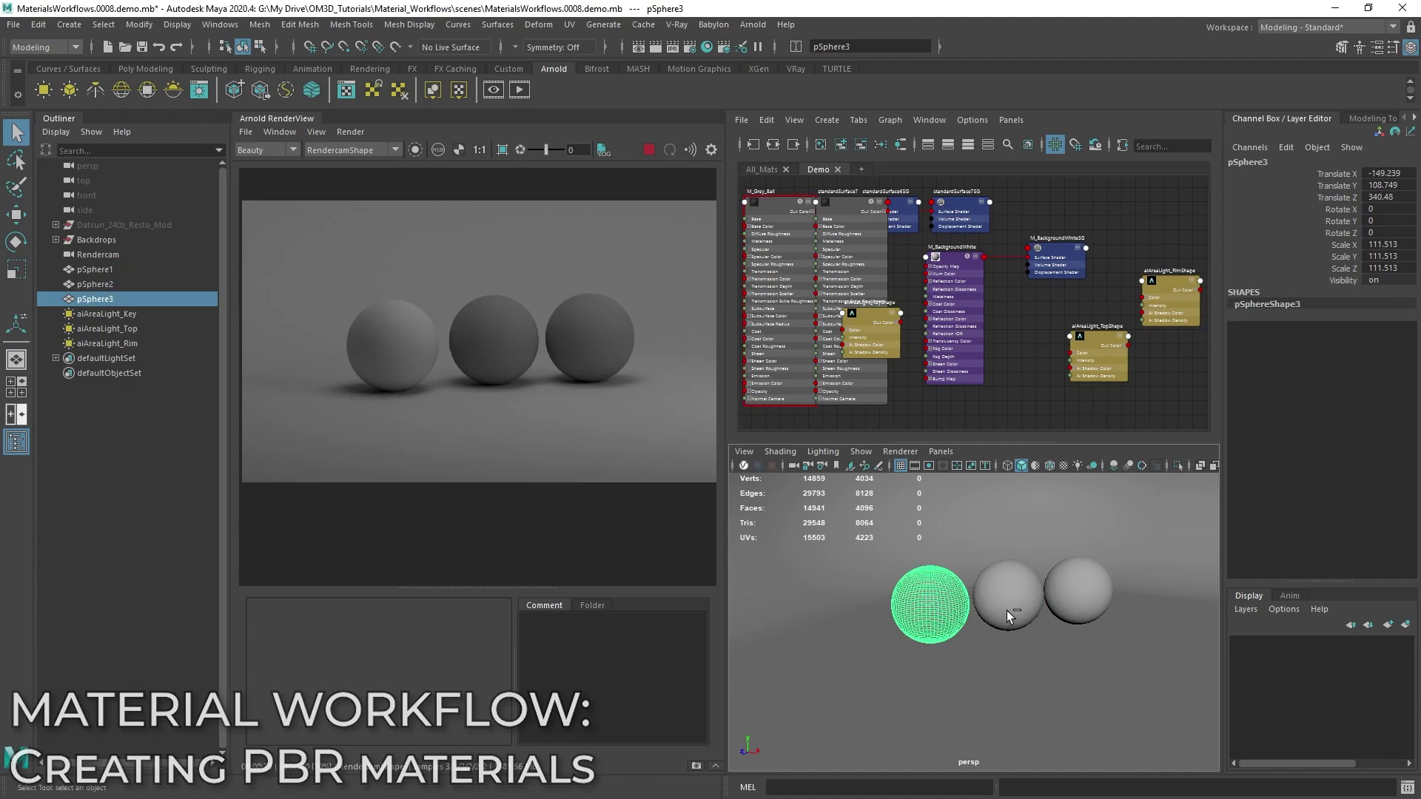
left_click(1289, 162)
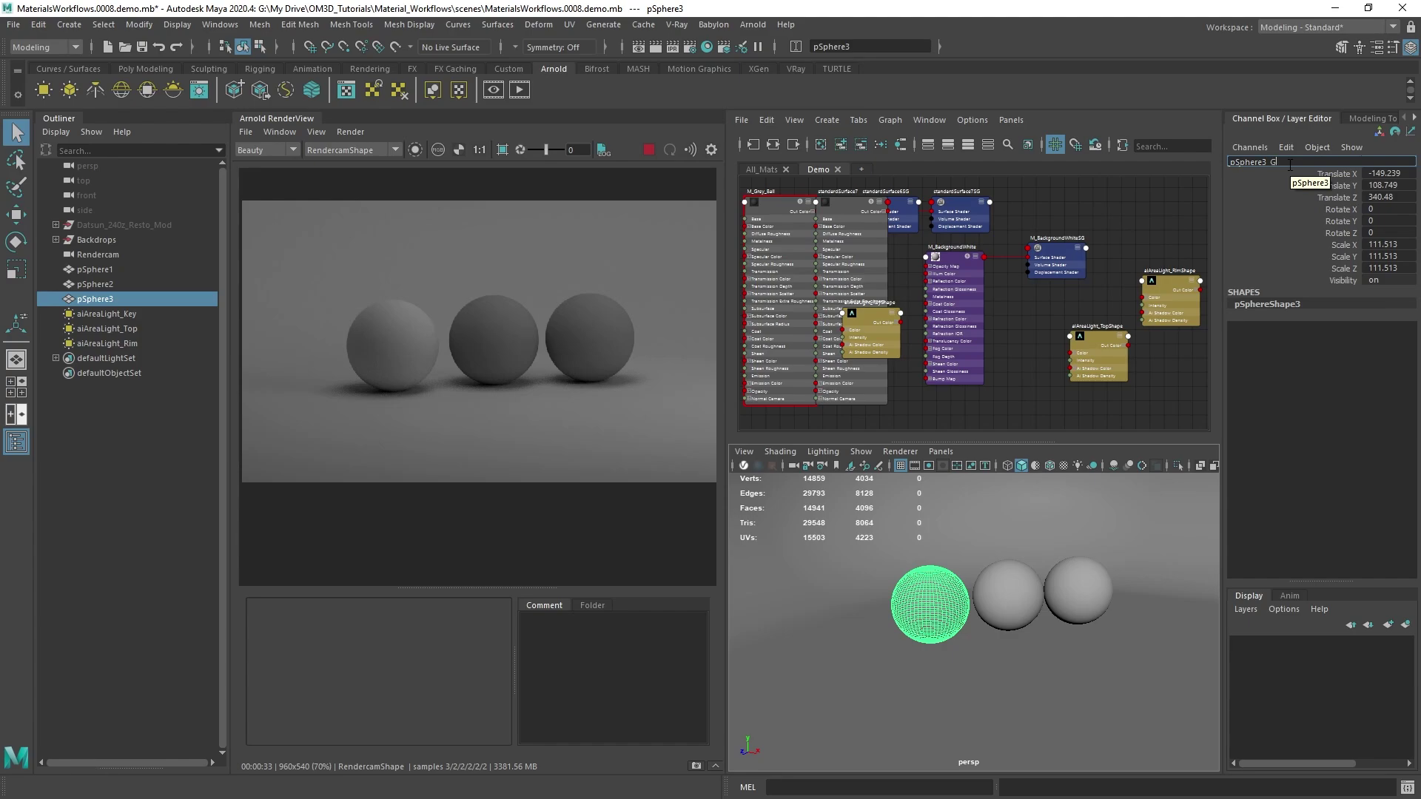
type("_Grey")
key("Return")
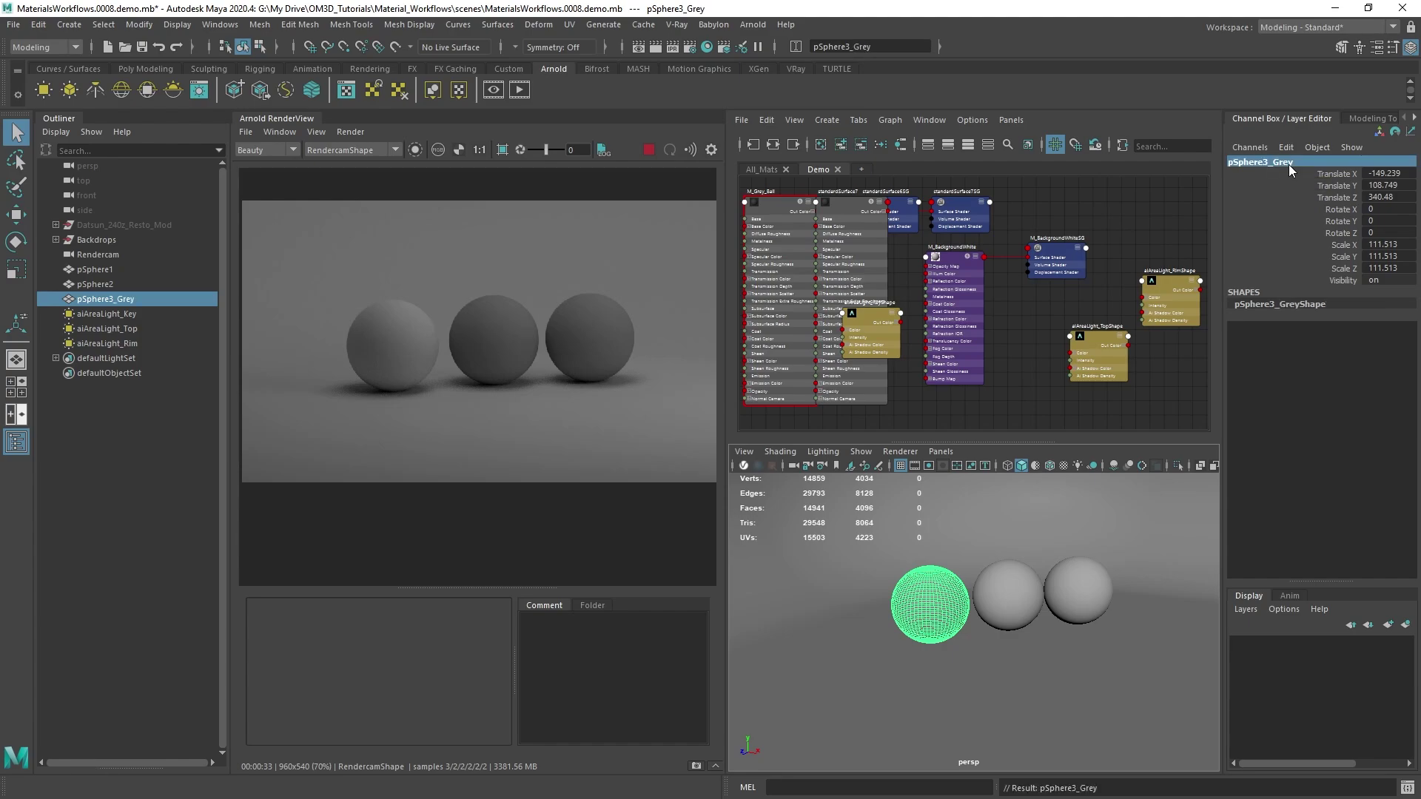
Step: Rename the middle sphere as pSphere_Chrome and the rear sphere as pSphere_Plastic
left_click(1007, 596)
left_click(1286, 161)
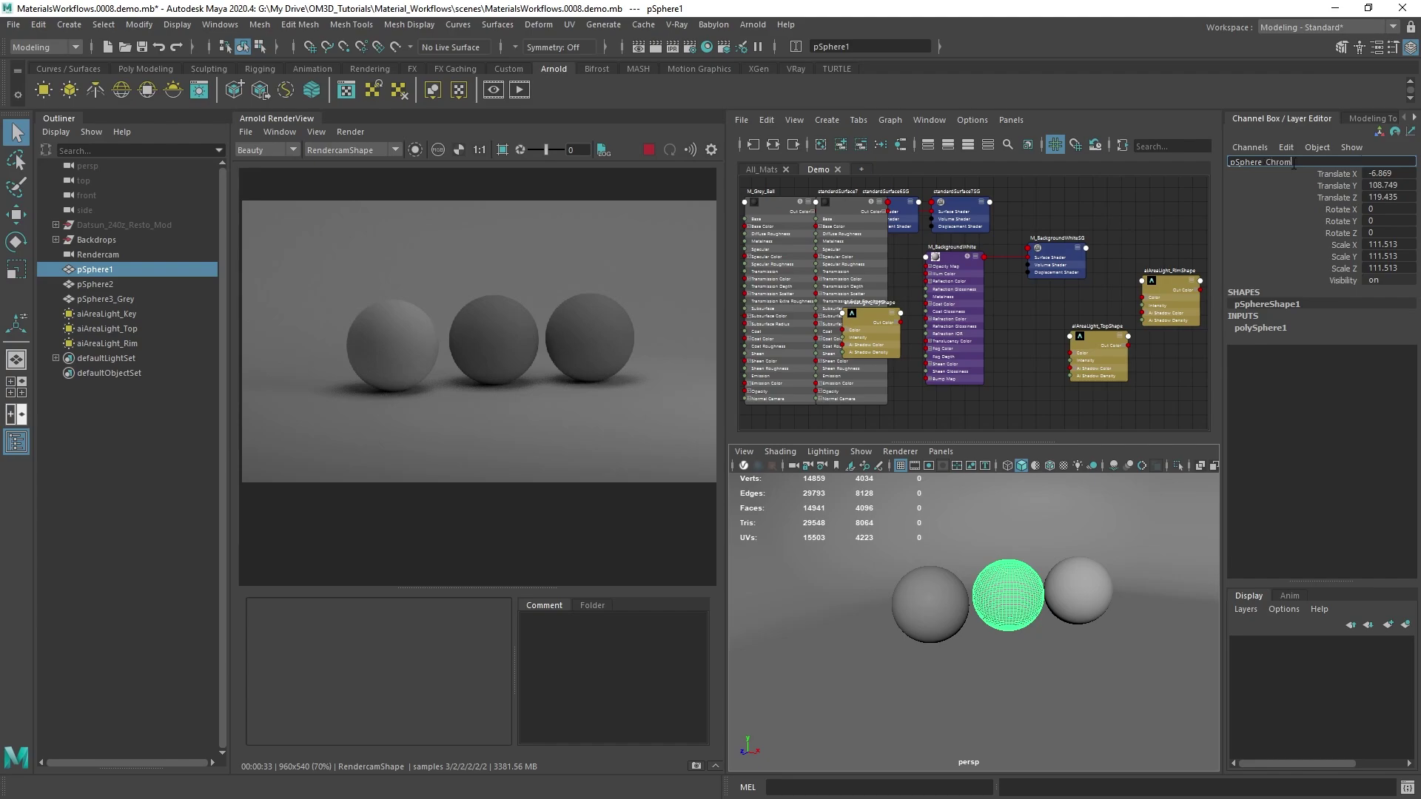
type("_Chrome")
key("Return")
left_click(1060, 588)
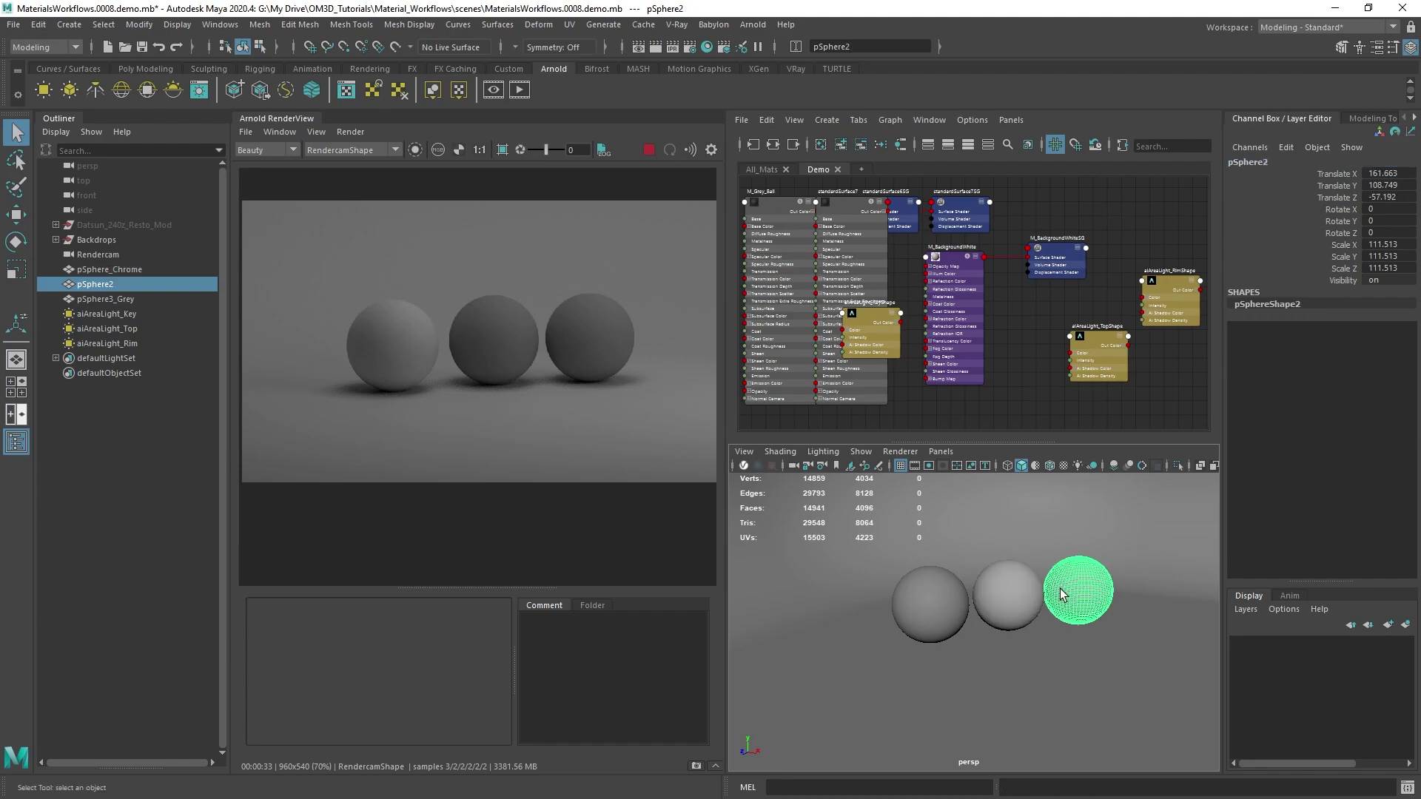
left_click(1277, 161)
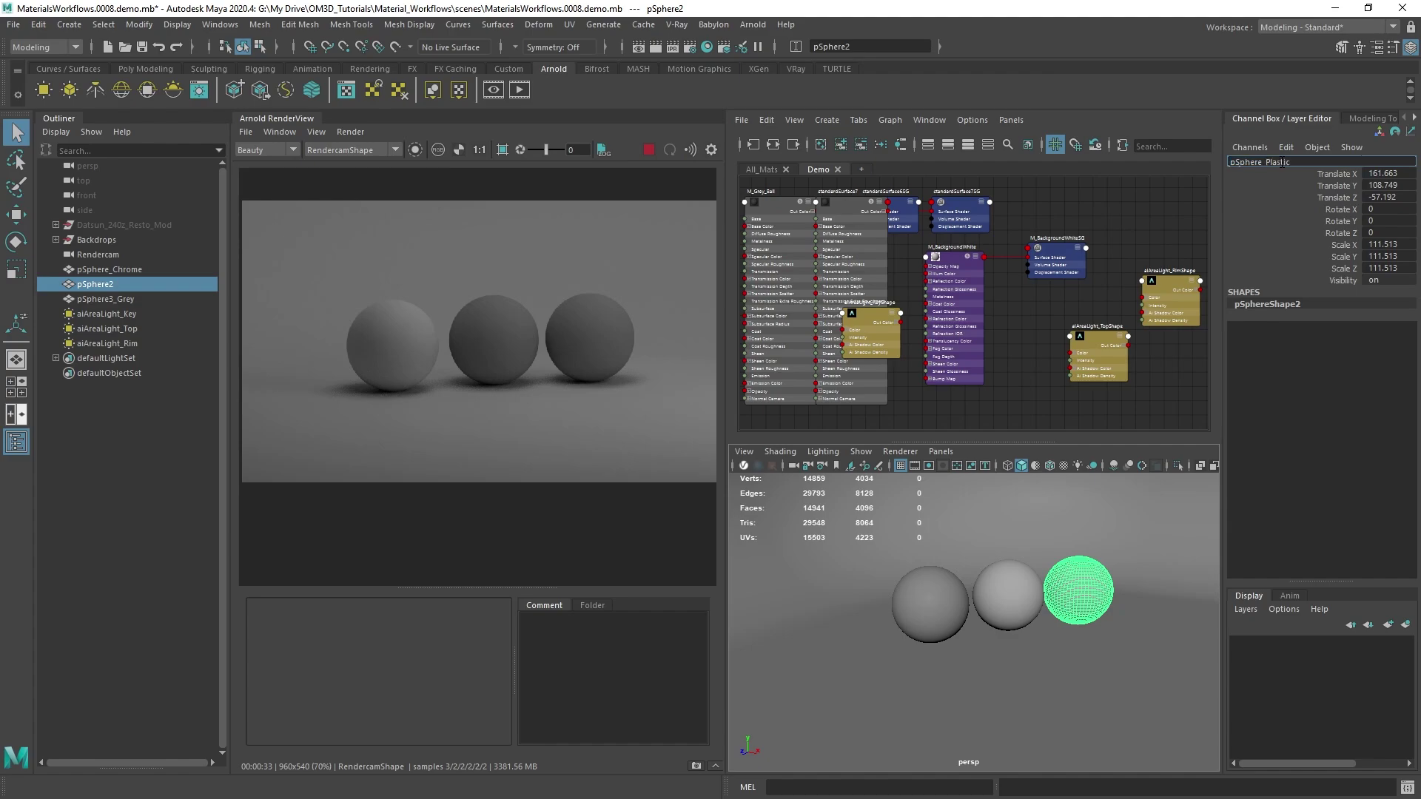
key("Return")
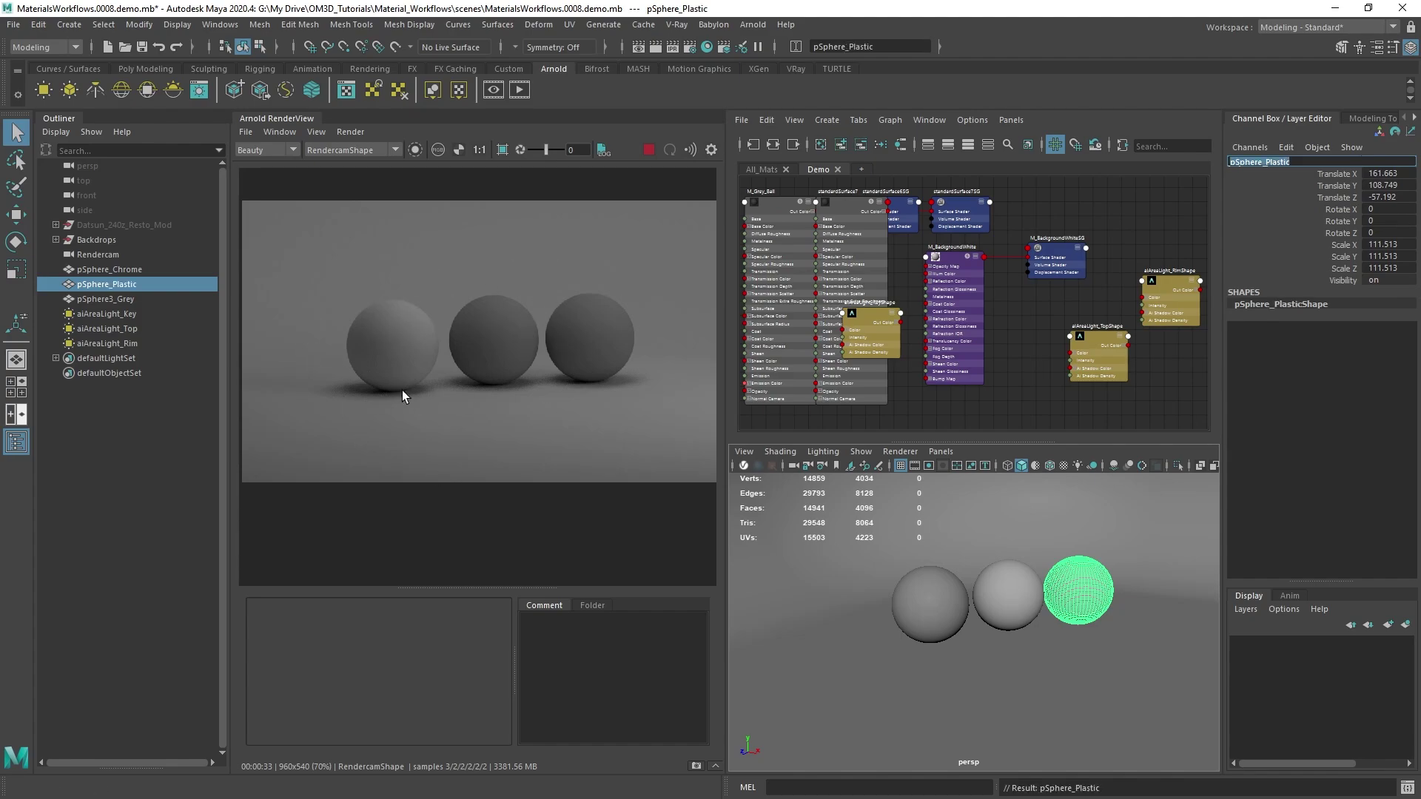
Step: Open the M_Grey_Ball material attributes of the grey sphere for editing
left_click(921, 605)
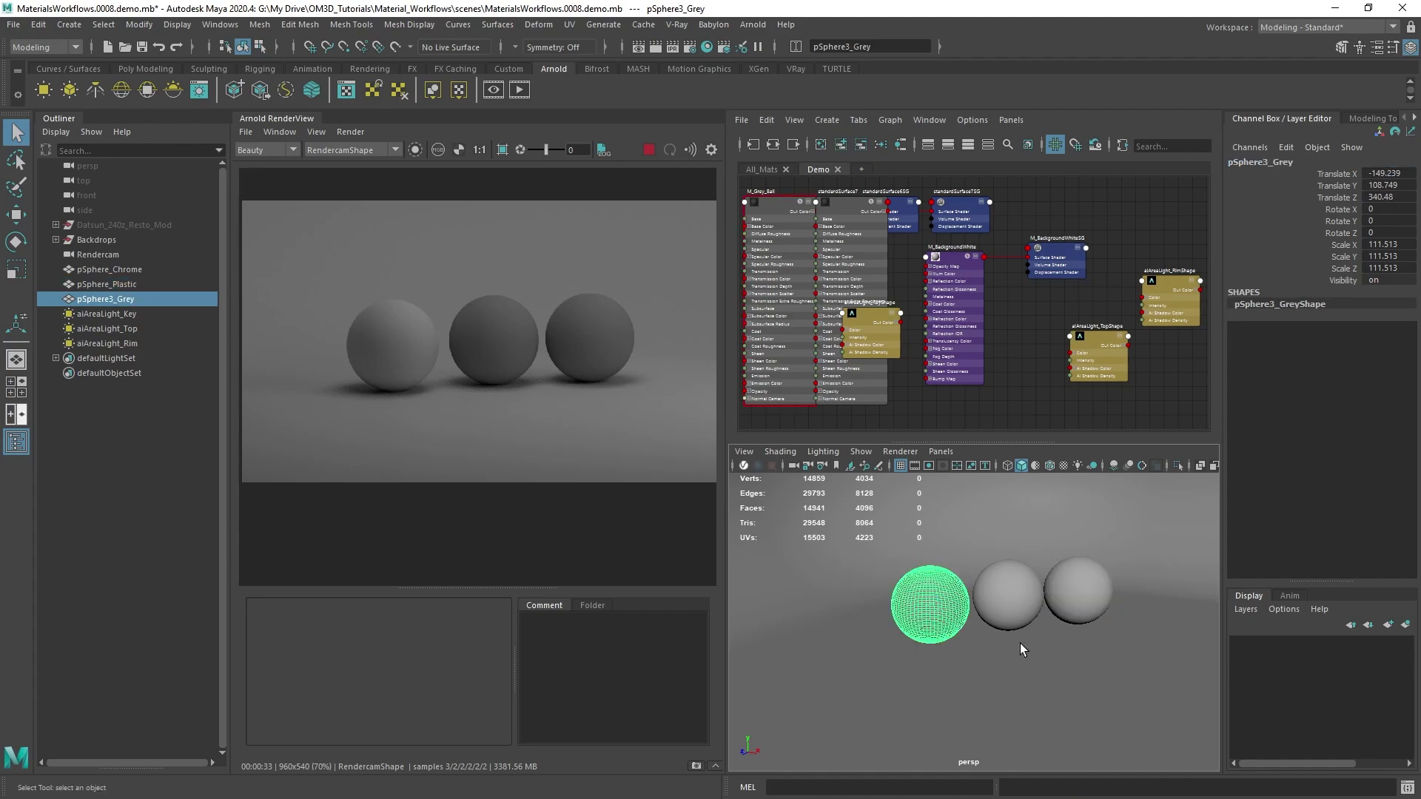
left_click_drag(1032, 629, 961, 706, "alt")
right_click_drag(961, 706, 1008, 673, "alt")
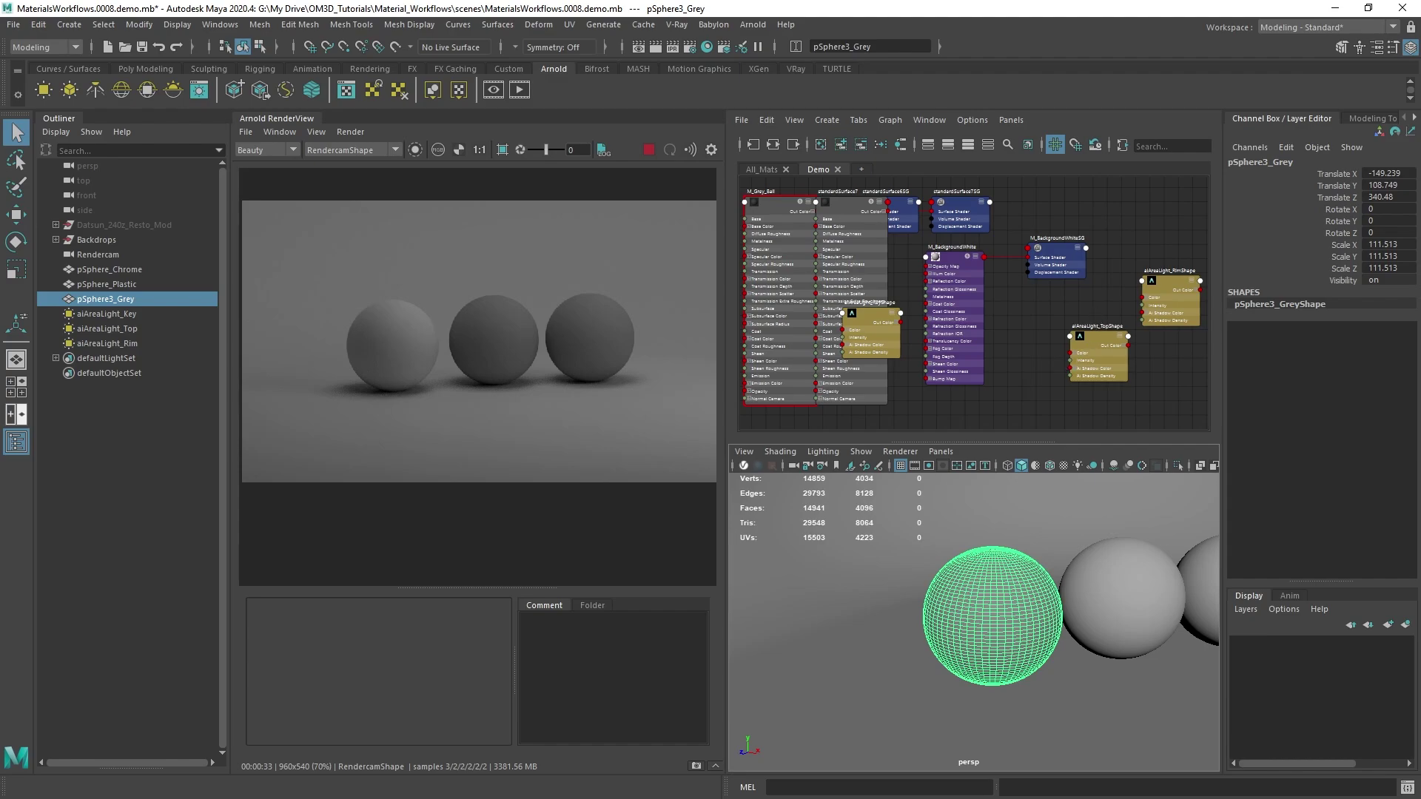
left_click_drag(1063, 628, 1037, 630, "alt")
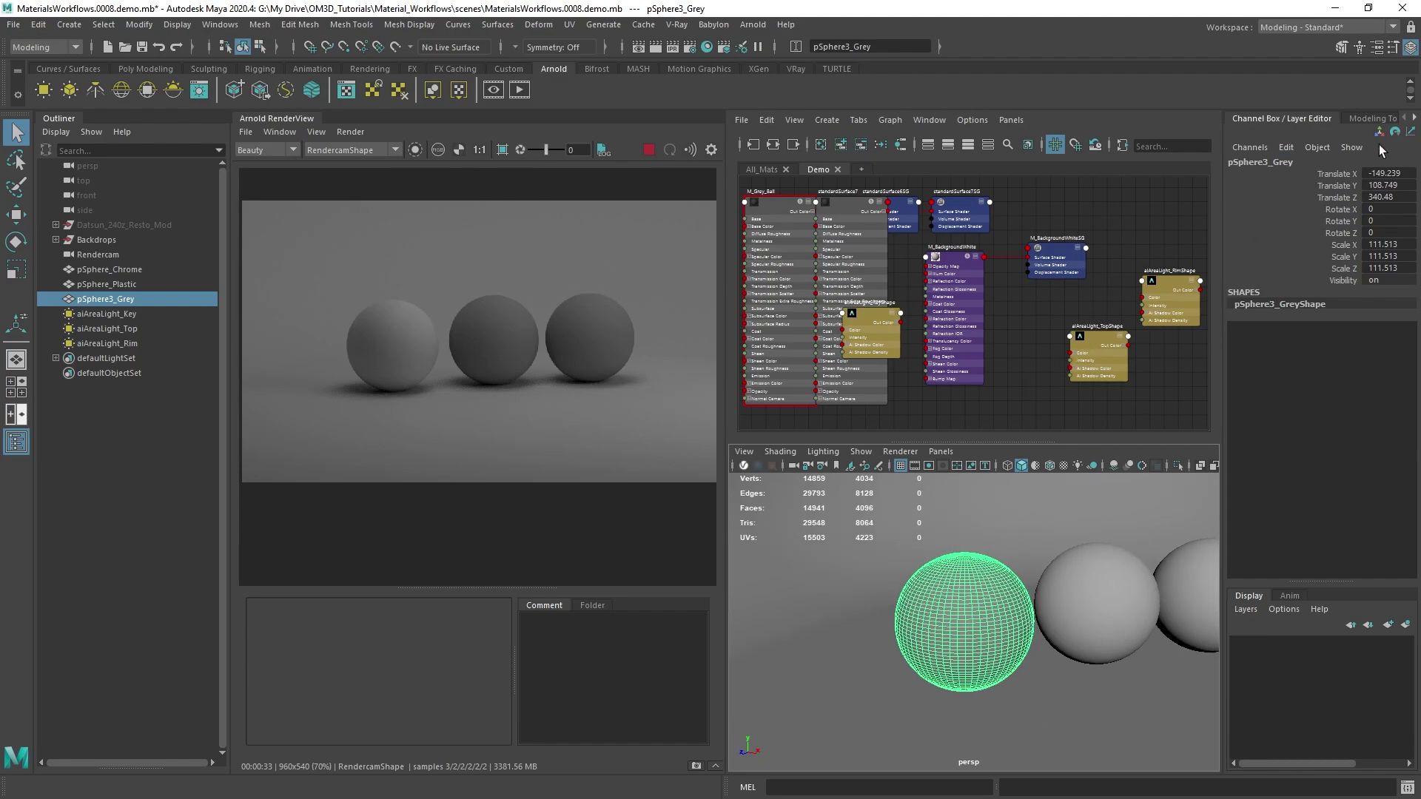
key("ctrl+a")
left_click(1286, 158)
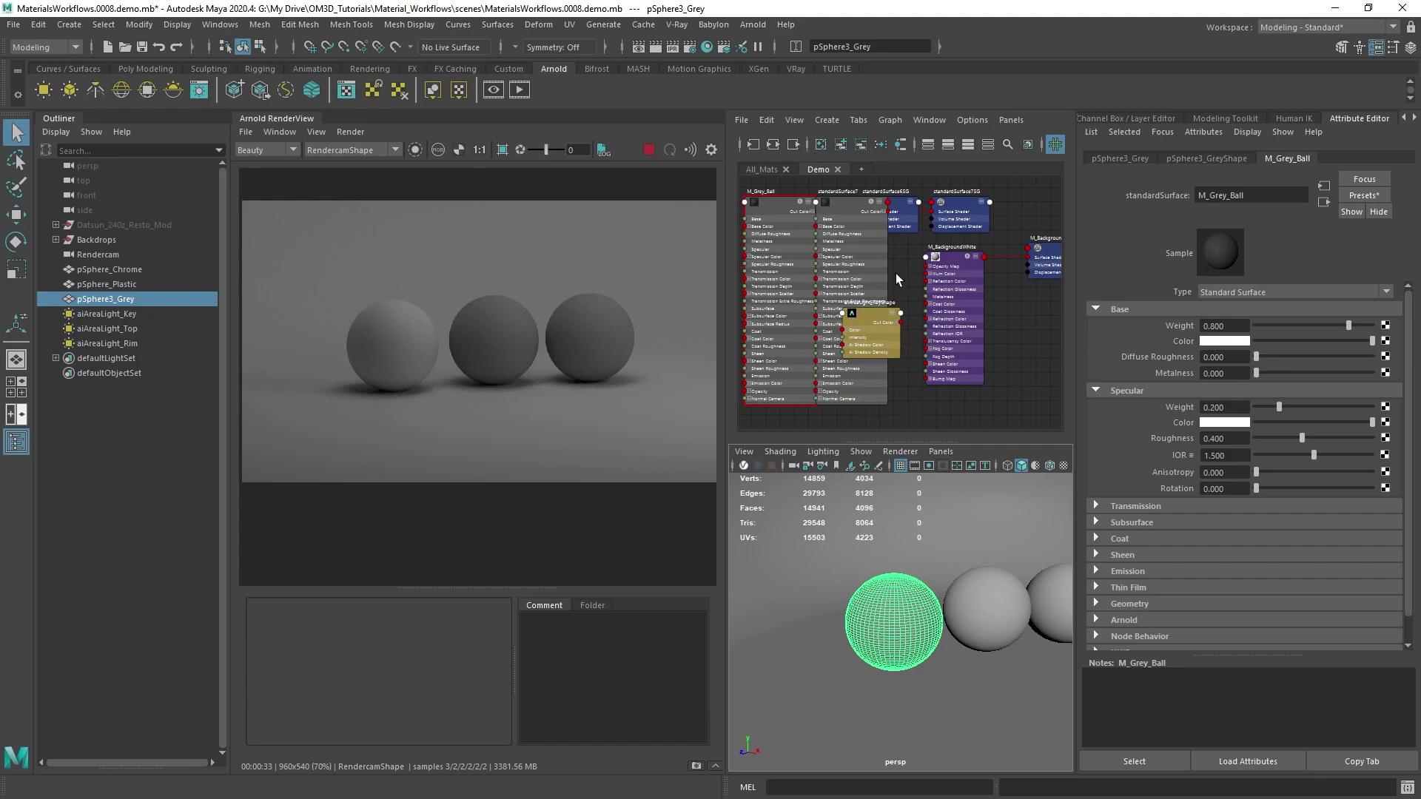
Step: Separate the M_Grey_Ball and key light nodes from the overlapping nodes in the Demo node graph
scroll(847, 232, "up", 2)
scroll(860, 283, "down", 6)
left_click(845, 275)
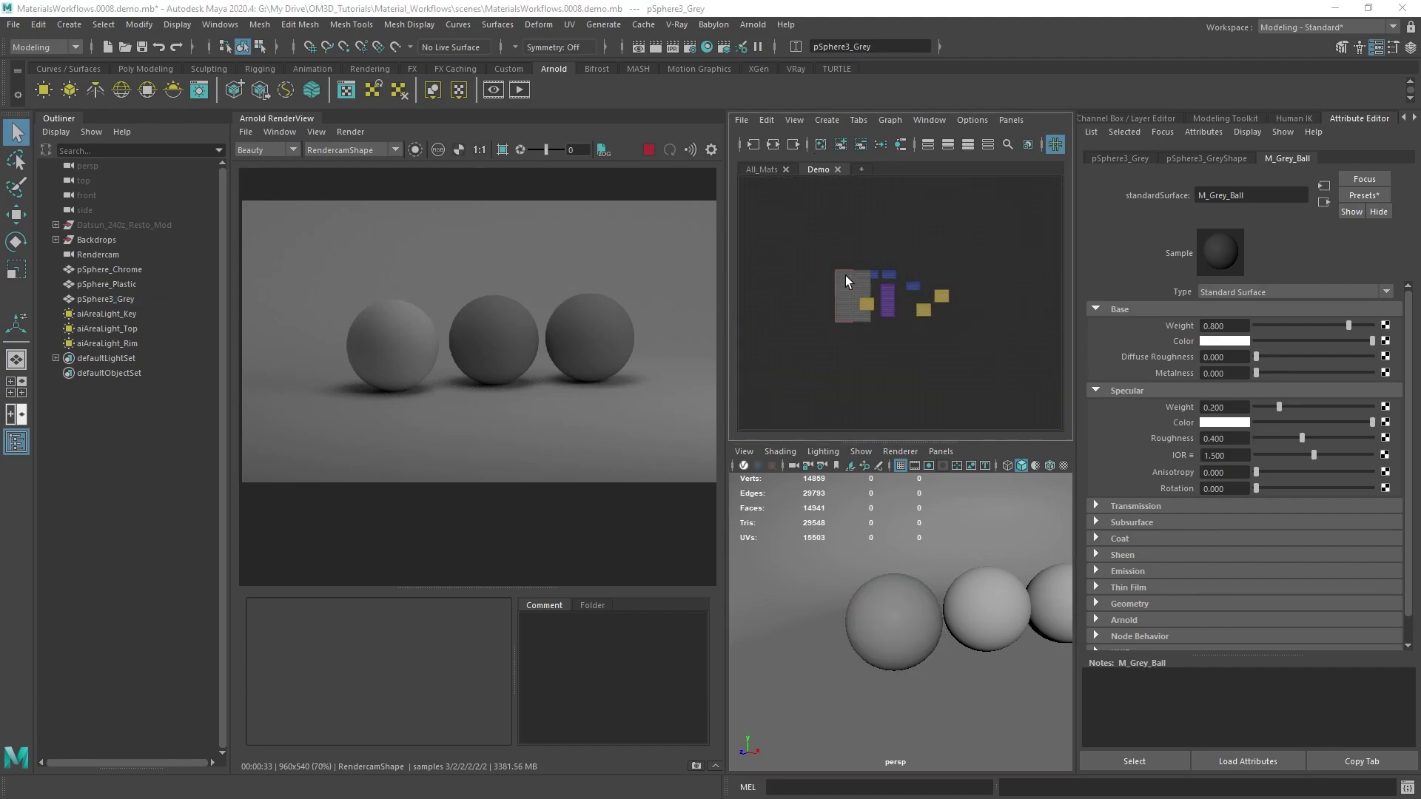
left_click_drag(845, 276, 869, 339)
scroll(874, 340, "up", 2)
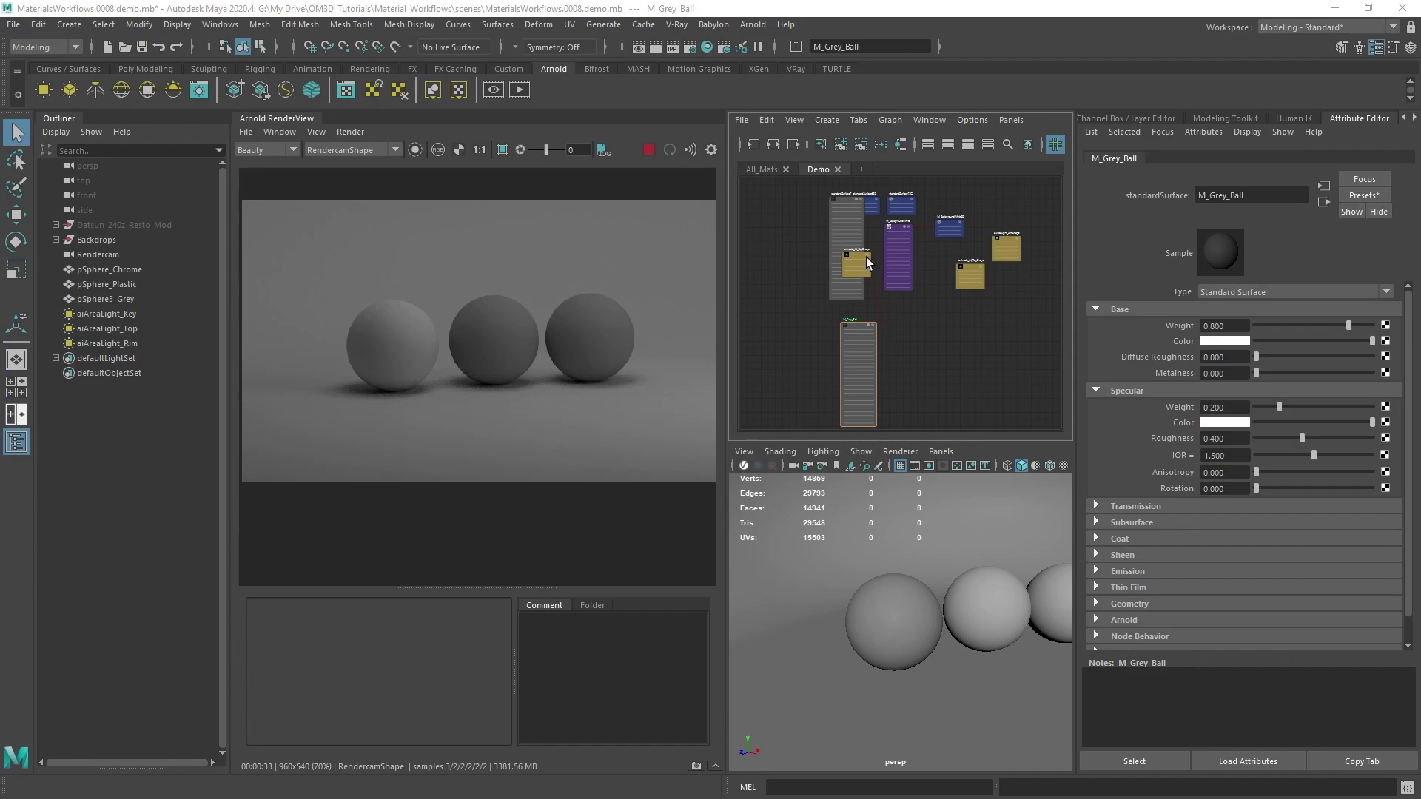
left_click_drag(859, 259, 841, 262)
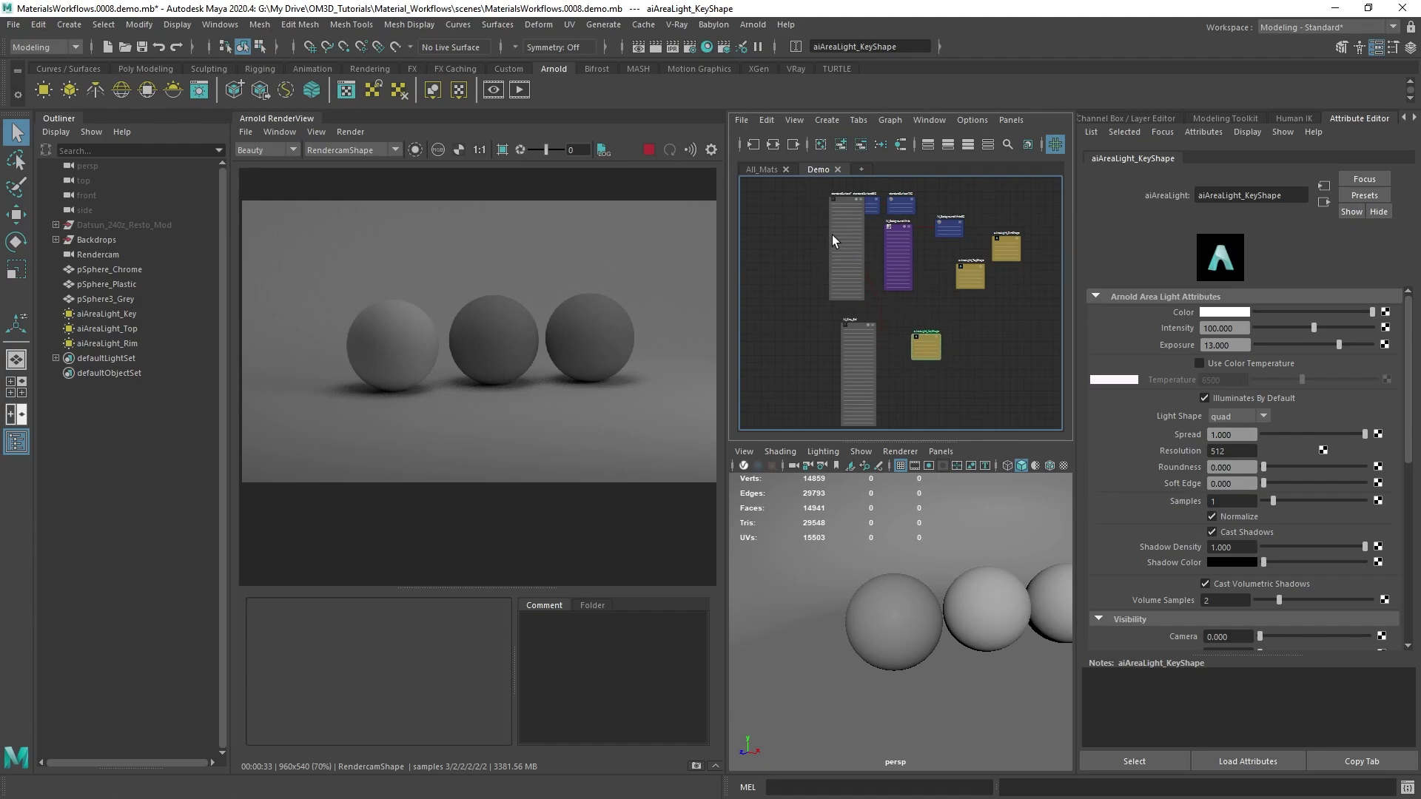
Step: Spread out the standard surface and shading group nodes, place M_Grey_Ball clear of them, and frame it in the graph
left_click_drag(832, 240, 743, 227)
left_click_drag(867, 206, 825, 208)
left_click_drag(852, 333, 809, 344)
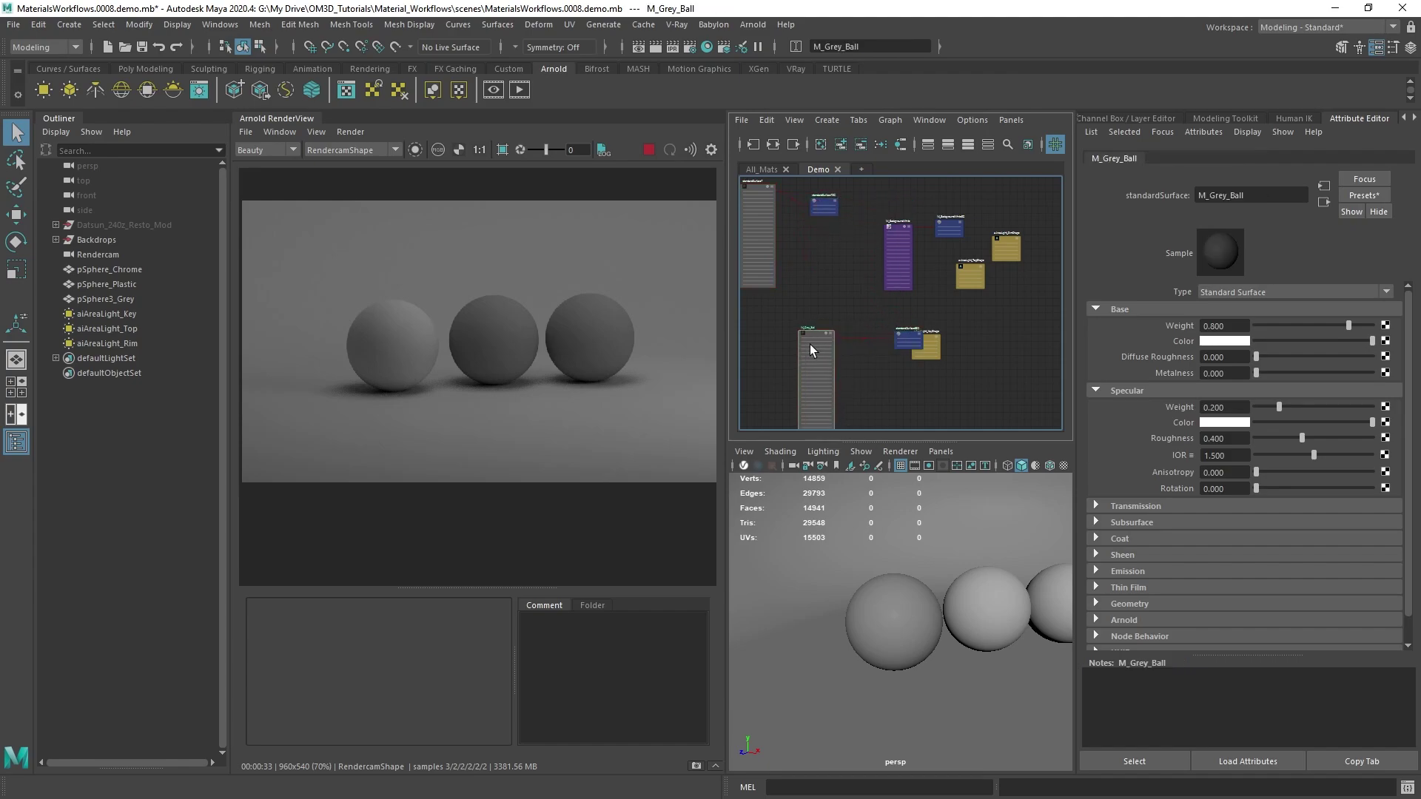
key("f")
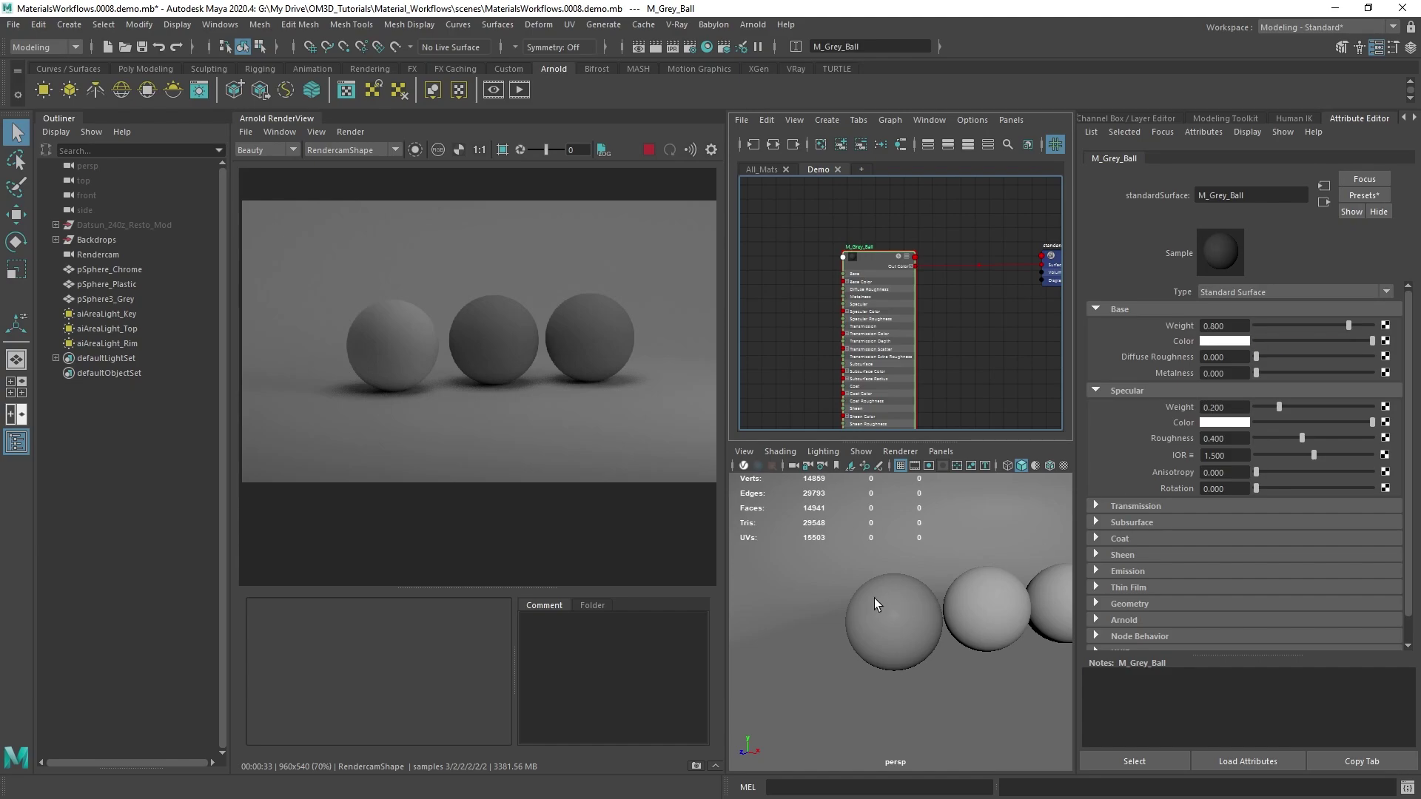
Step: Set the base weight of M_Grey_Ball to 1.000
left_click_drag(873, 598, 904, 580, "alt")
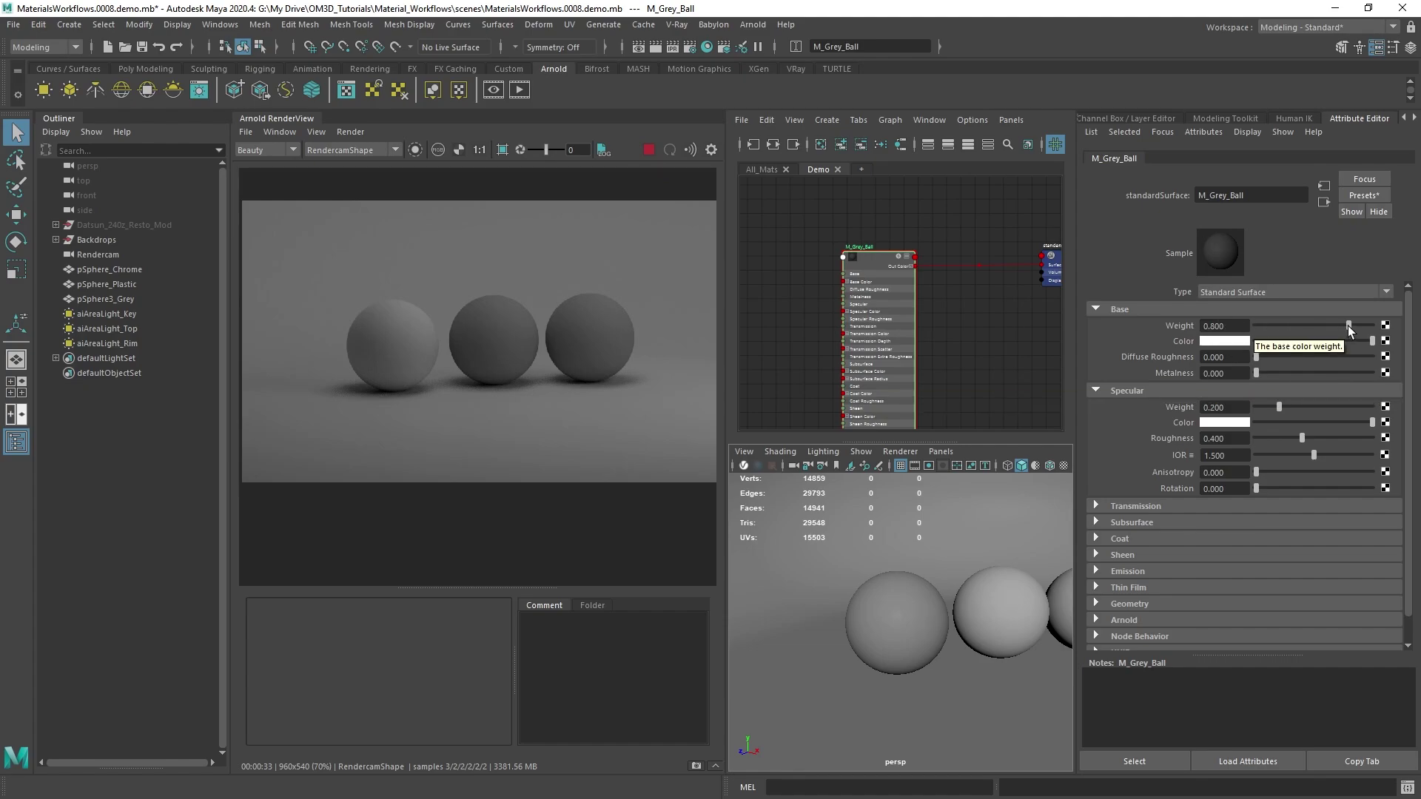
left_click_drag(1347, 325, 1373, 325)
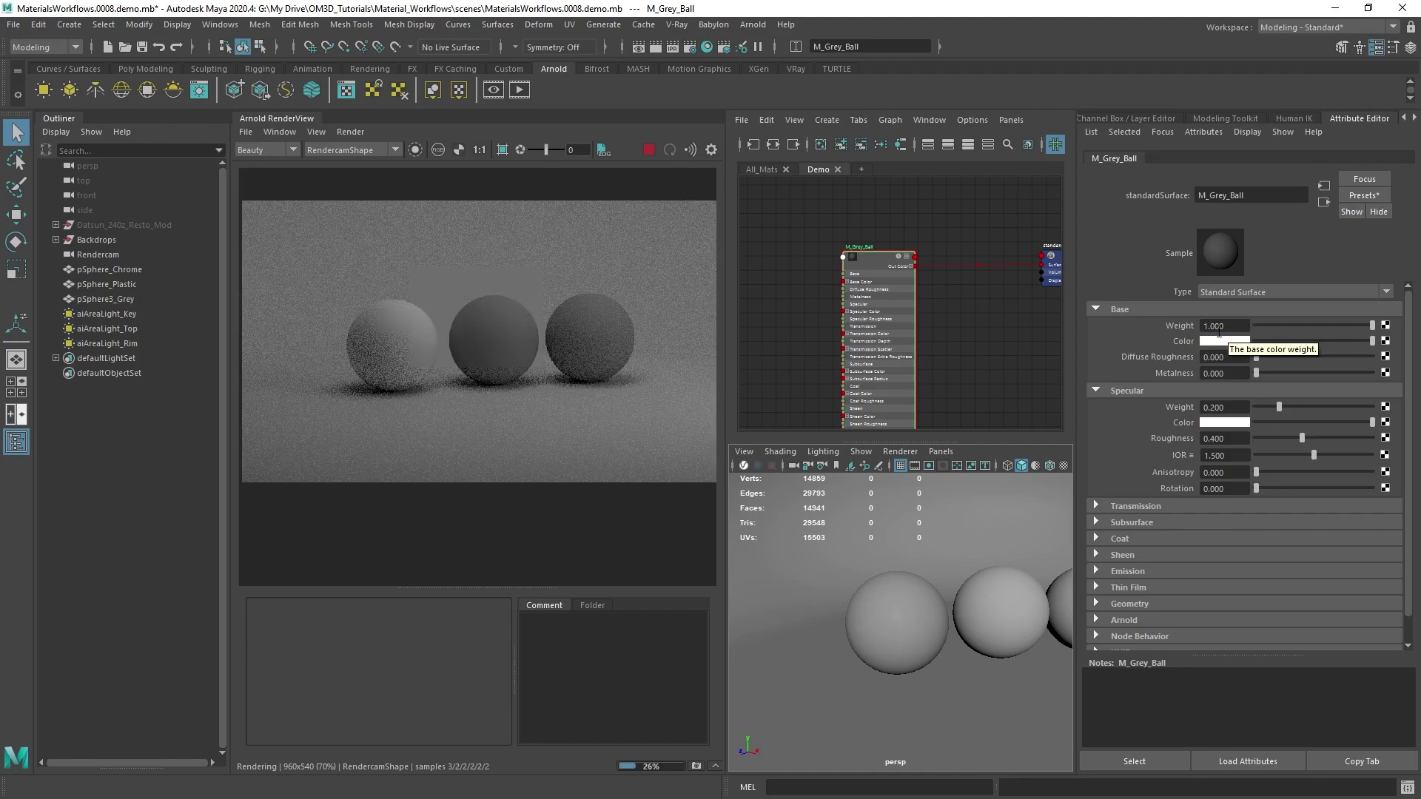
Step: Tint the base color of M_Grey_Ball pink by raising its saturation to 0.571
mouse_move(1373, 330)
left_mouse_down()
mouse_move(1327, 330)
mouse_move(1373, 330)
left_mouse_up()
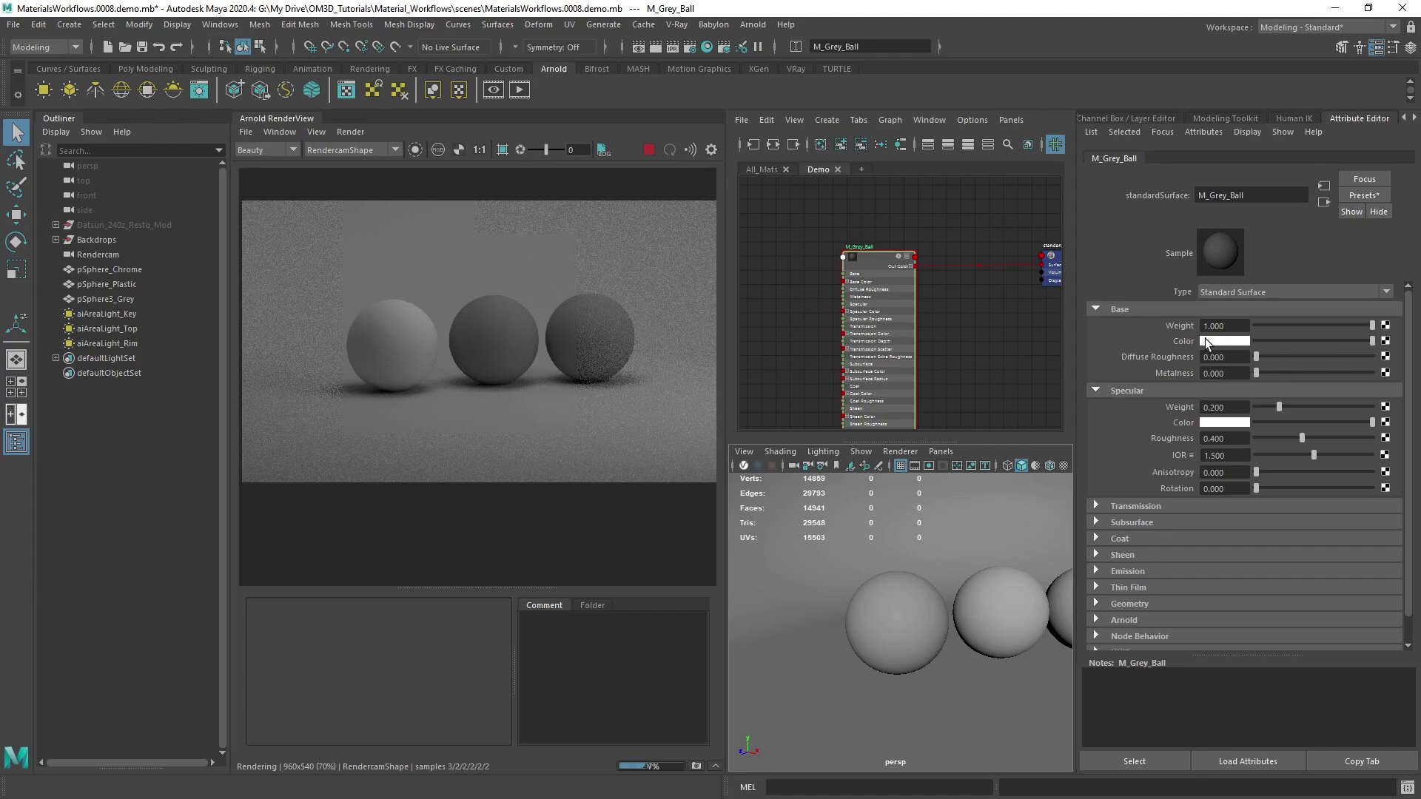
left_click(1094, 390)
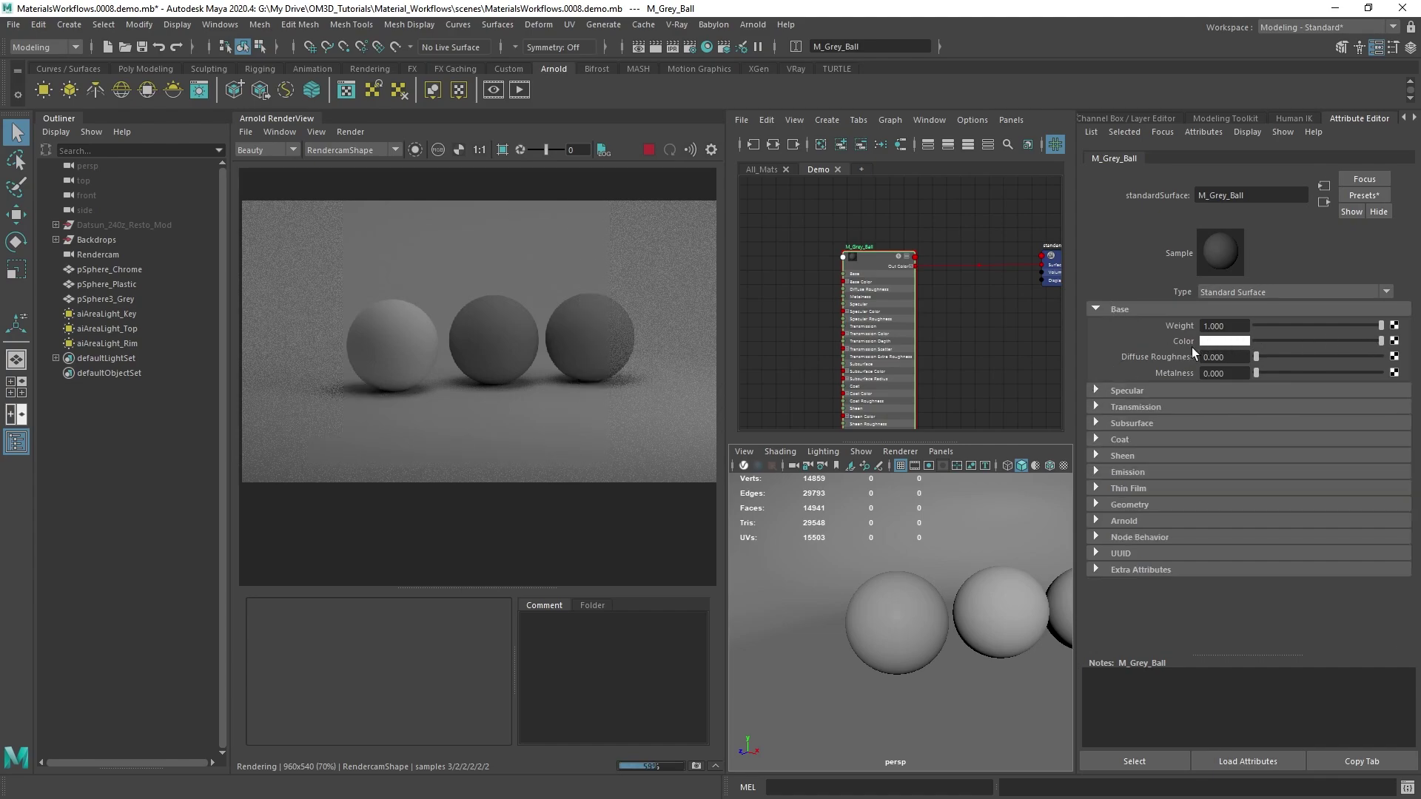
left_click(1224, 340)
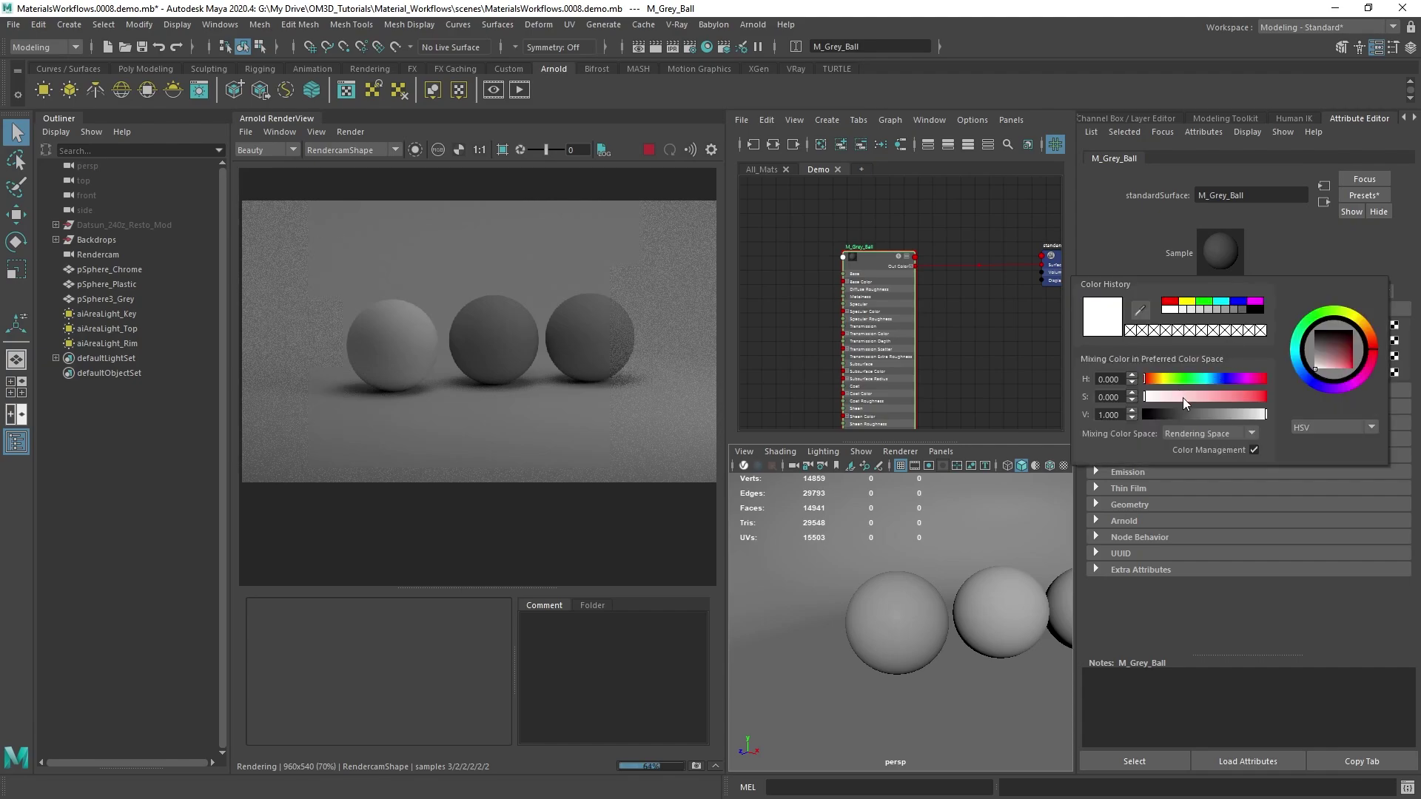
left_click_drag(1182, 398, 1213, 399)
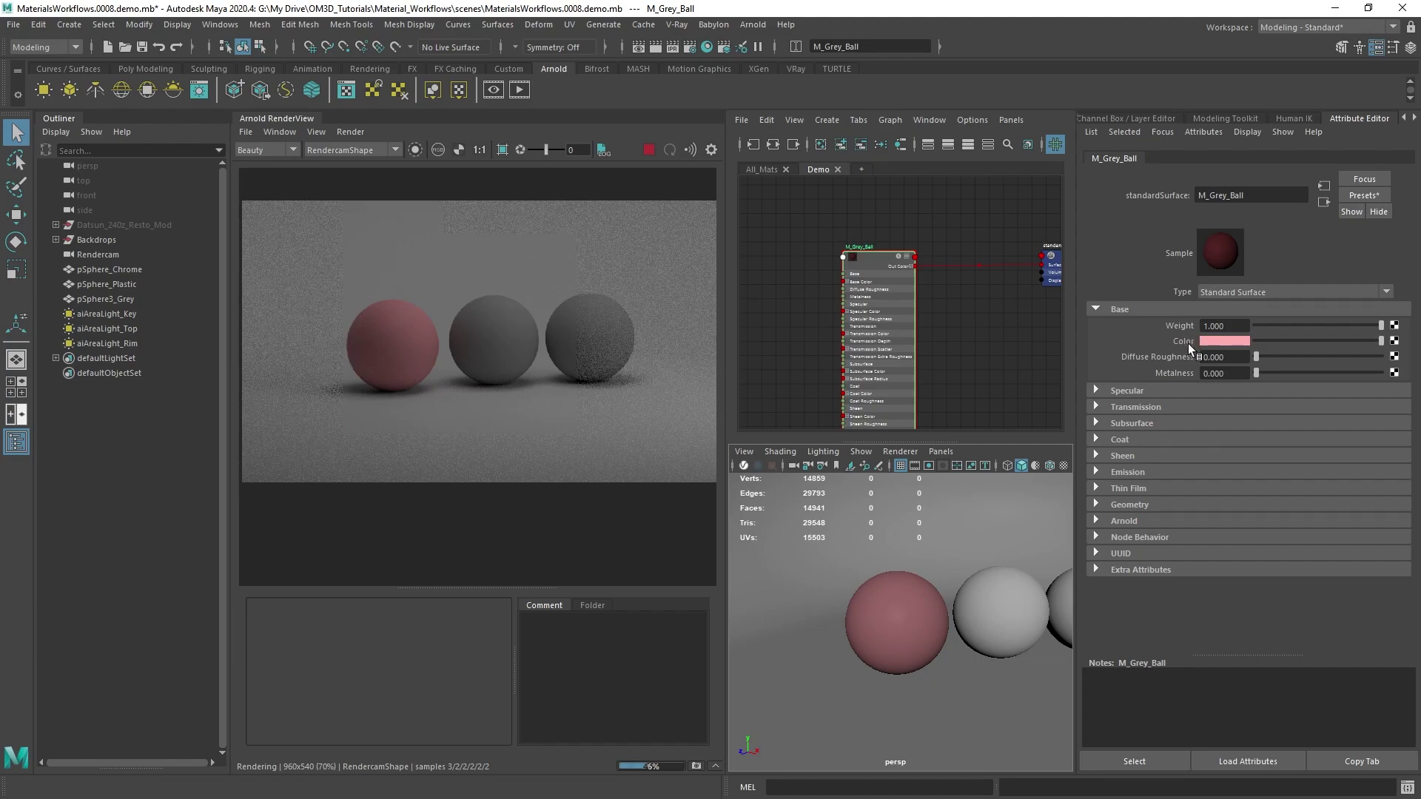
Step: Reduce the base color saturation of M_Grey_Ball to 0.000 so the color is white
left_click(1236, 340)
left_click(1232, 341)
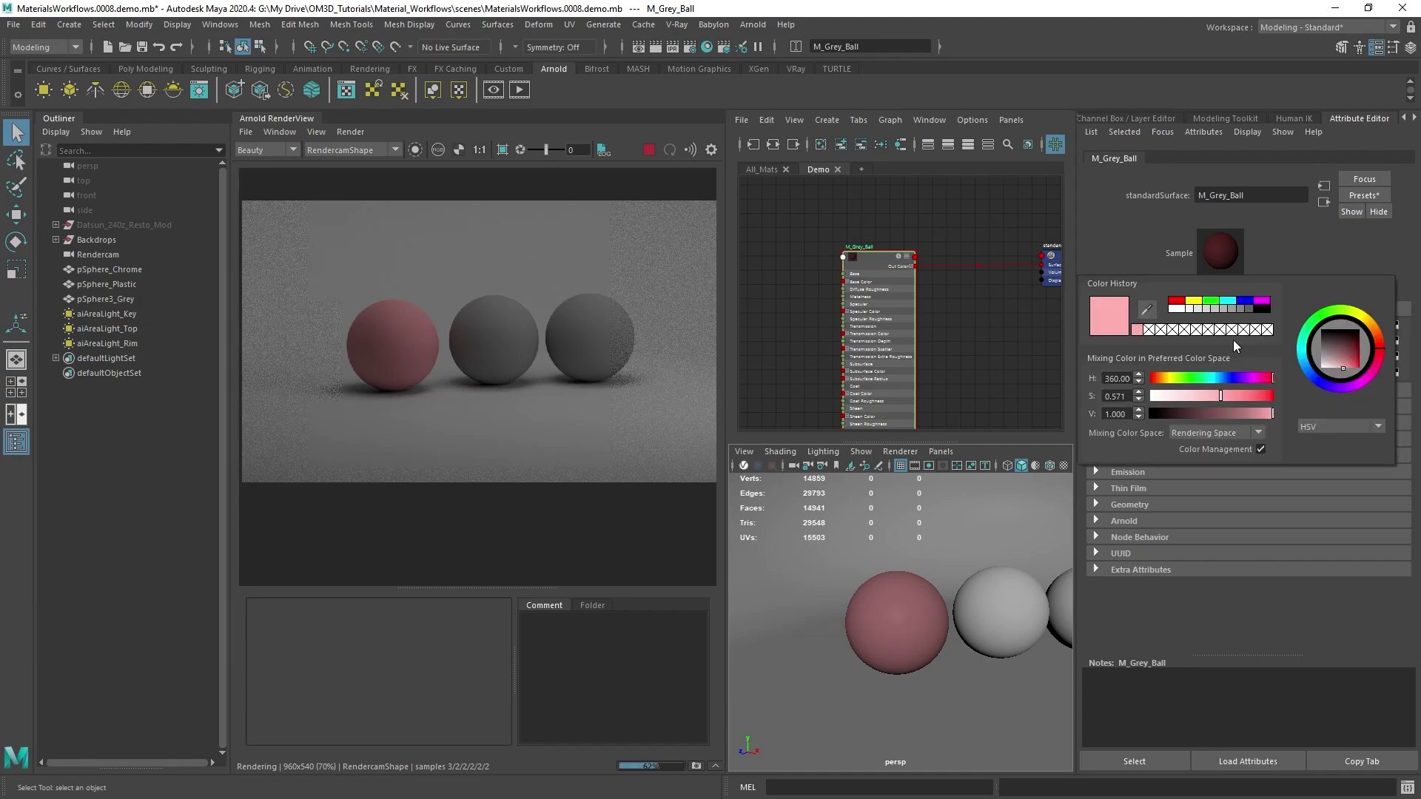
left_click_drag(1205, 393, 1138, 394)
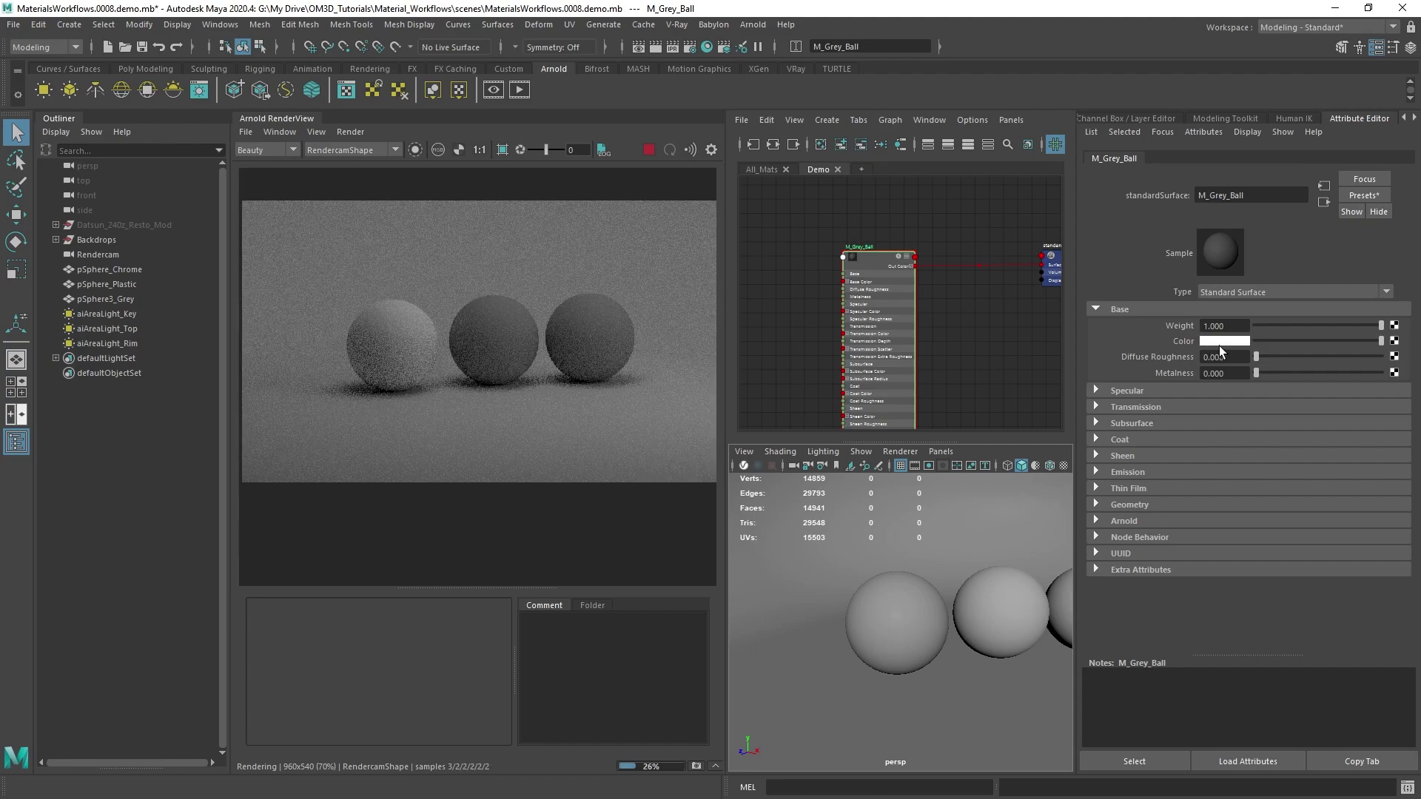
left_click(1209, 341)
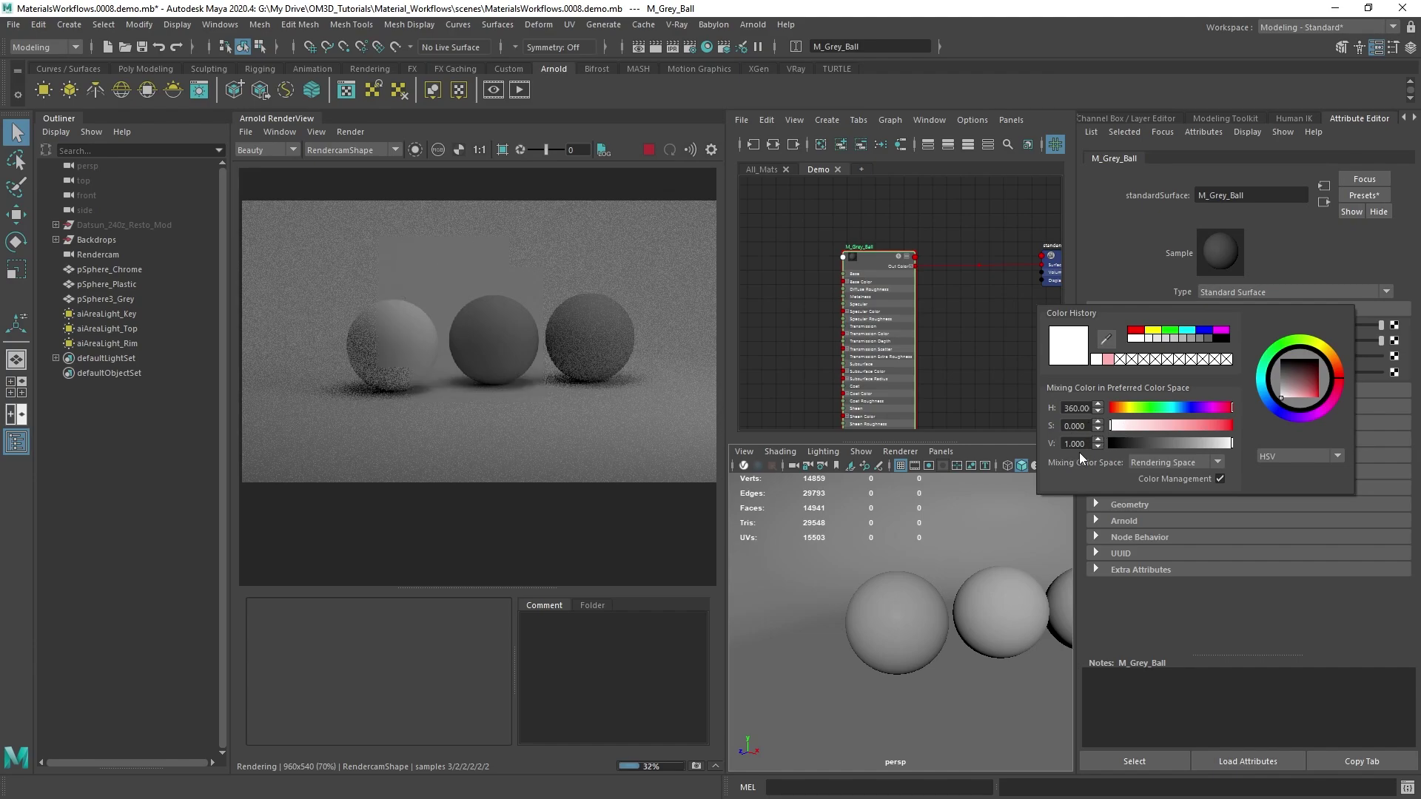
left_click(1136, 256)
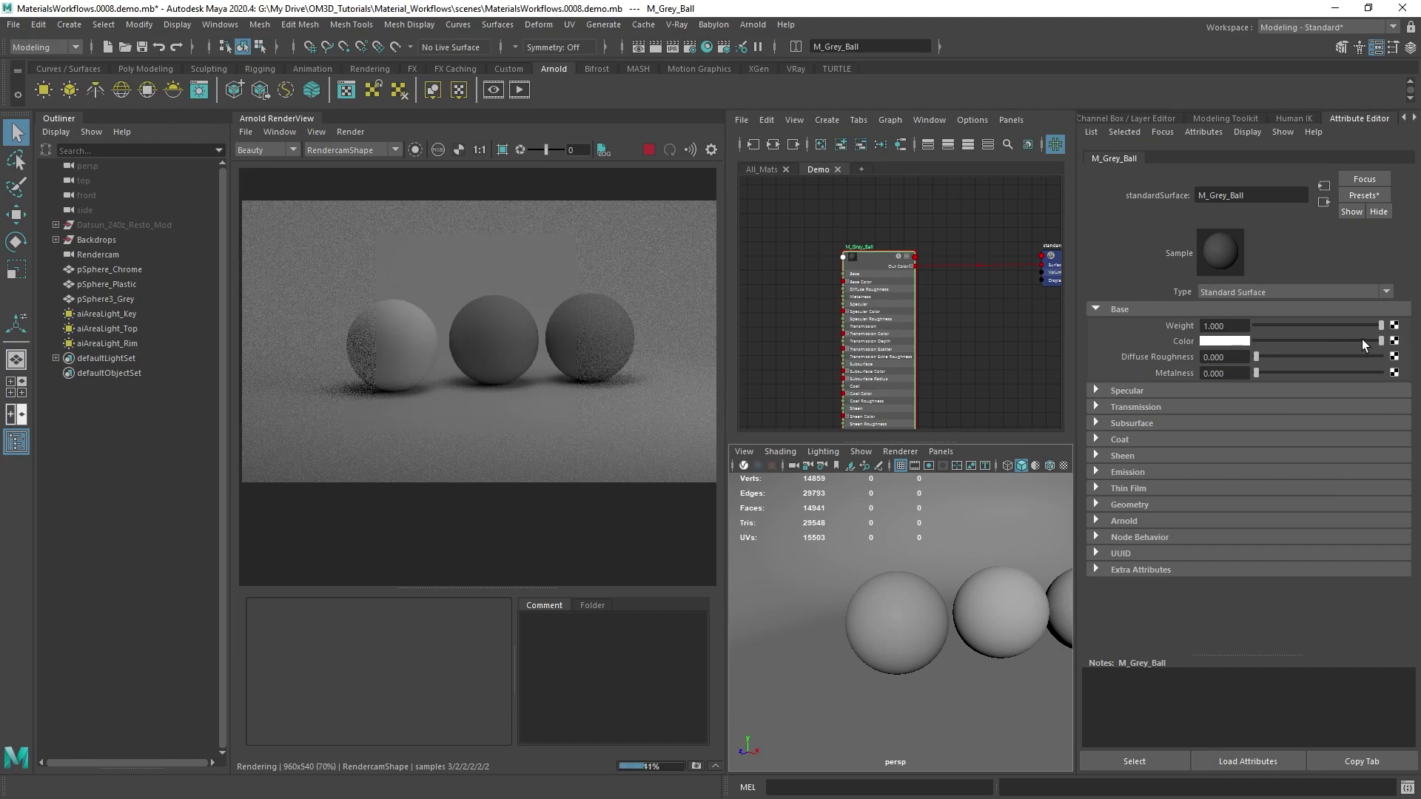
Step: Darken the base color of M_Grey_Ball to middle grey with an HSV value of 0.18 in Rendering Space
left_click_drag(1379, 339, 1280, 342)
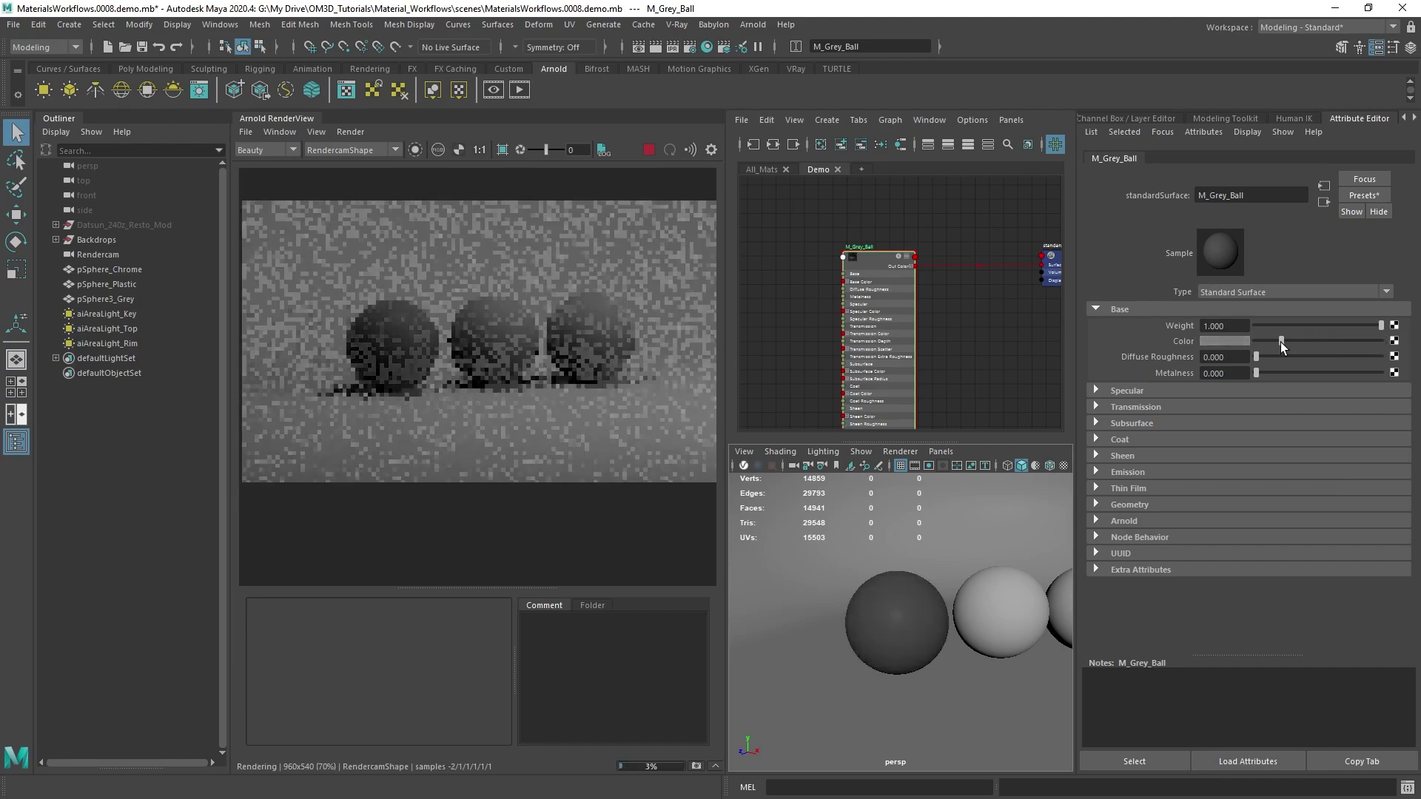
left_click(1220, 341)
double_click(1101, 413)
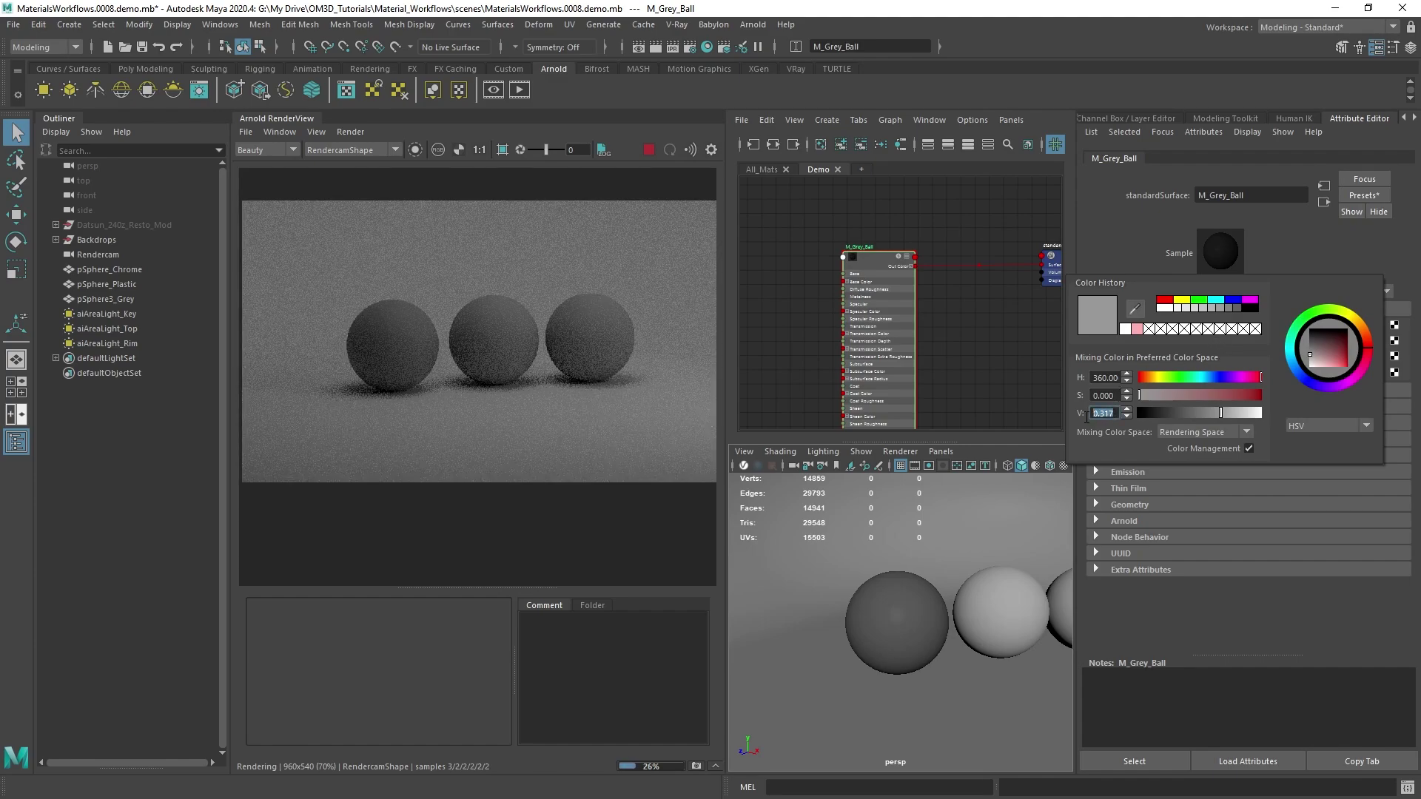
type("0.18")
key("Return")
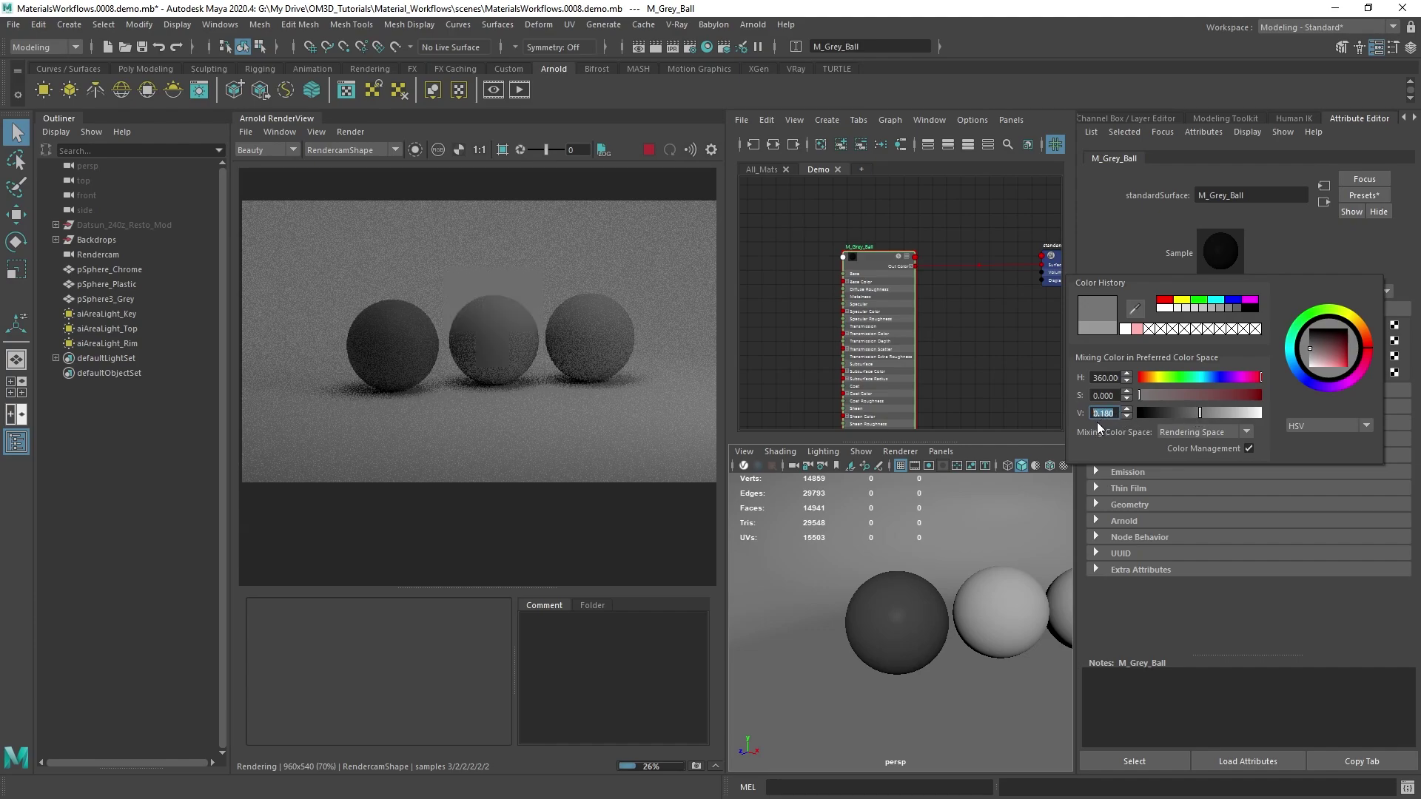
Step: Switch the base color's mixing color space to Display Space and return it to Rendering Space
left_click(1211, 432)
left_click(1207, 455)
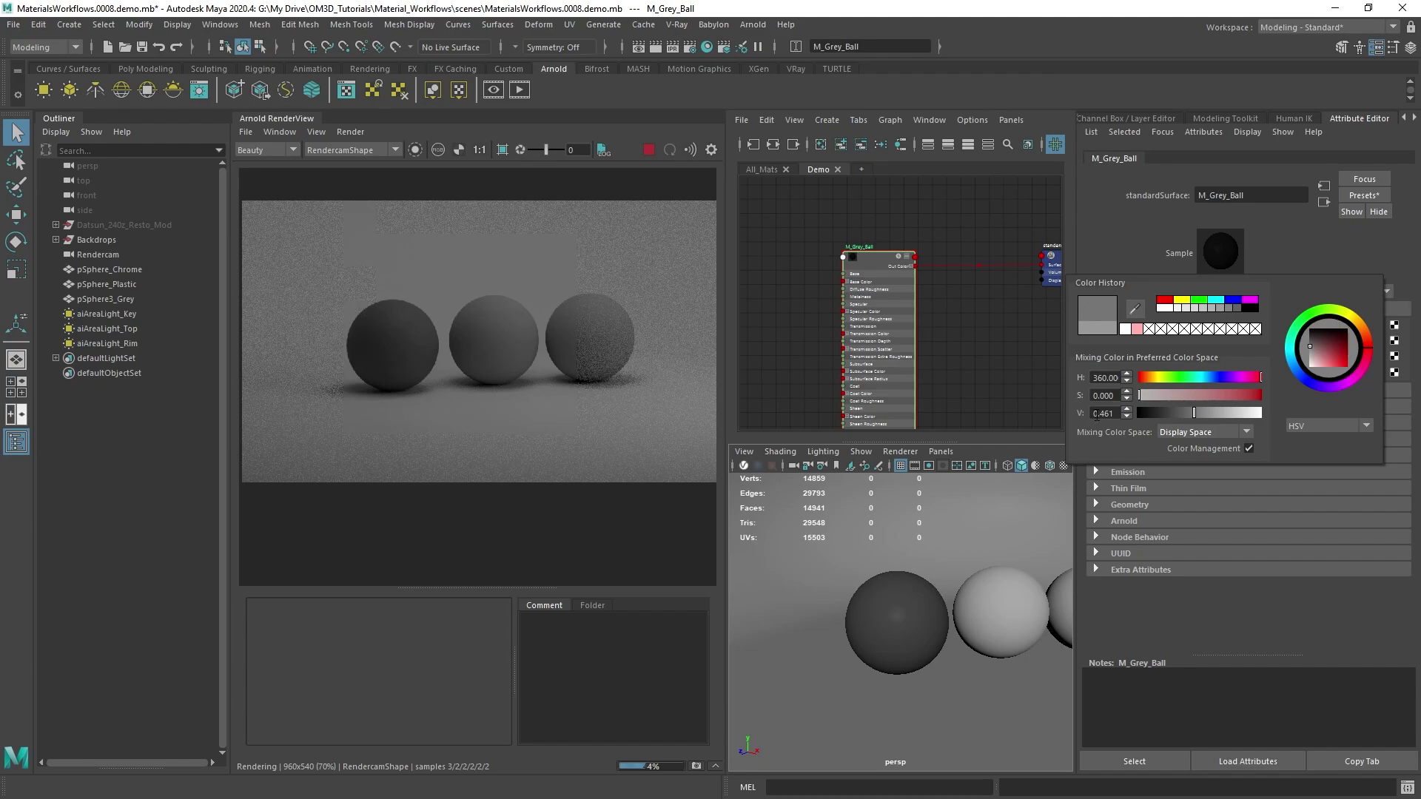
left_click(1202, 432)
left_click(1202, 444)
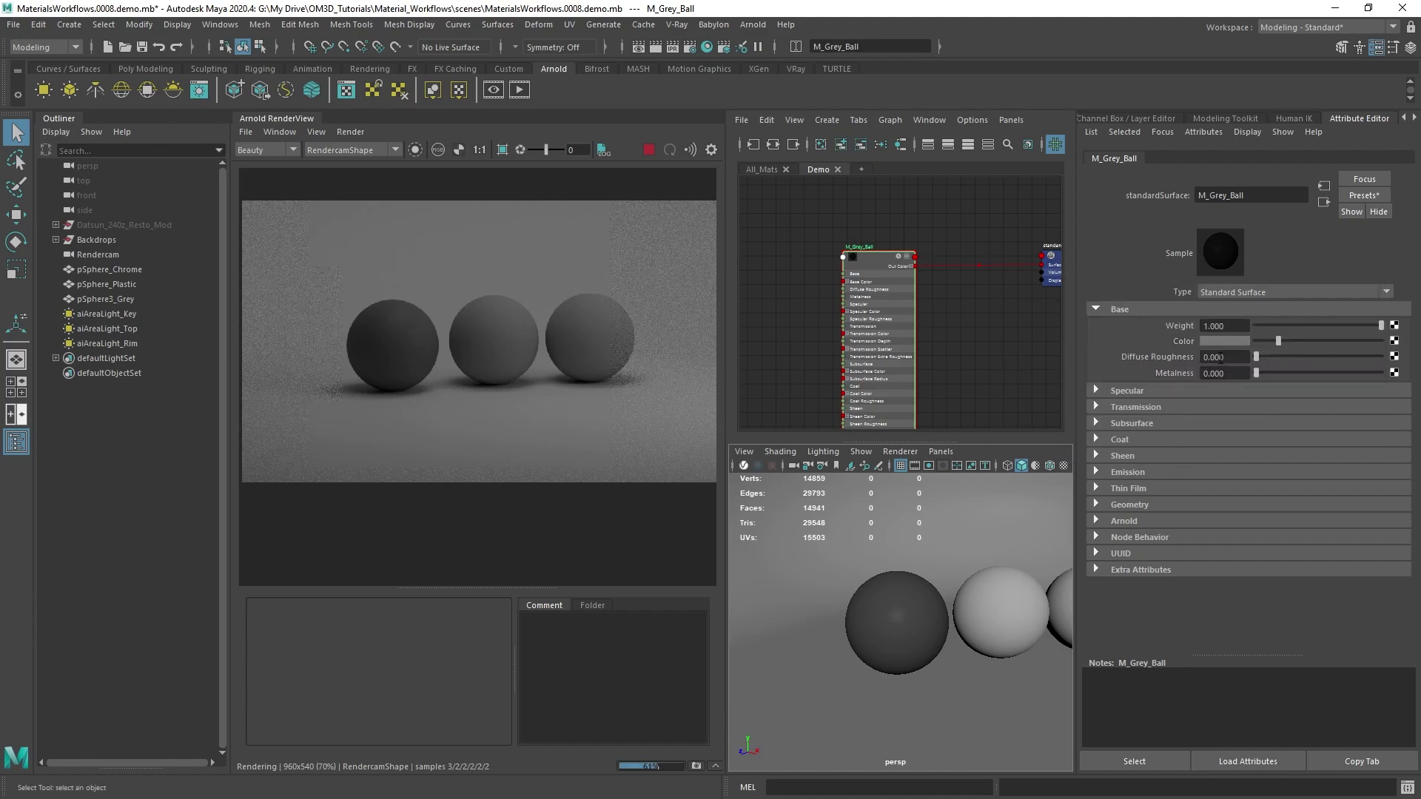
Step: Darken the base color value of M_Grey_Ball to 0.015 and restore the 0.180 grey
left_click(1222, 341)
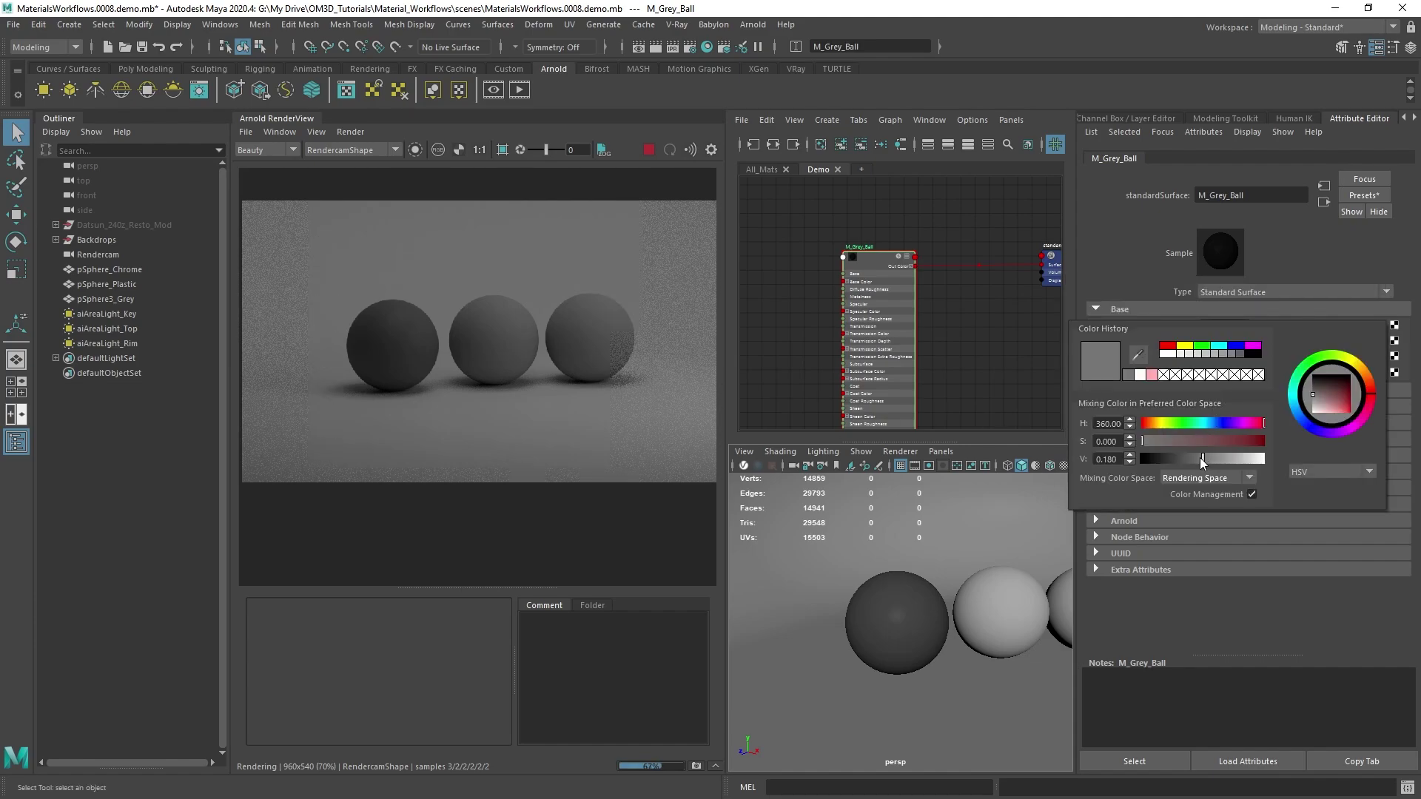
left_click_drag(1200, 458, 1157, 459)
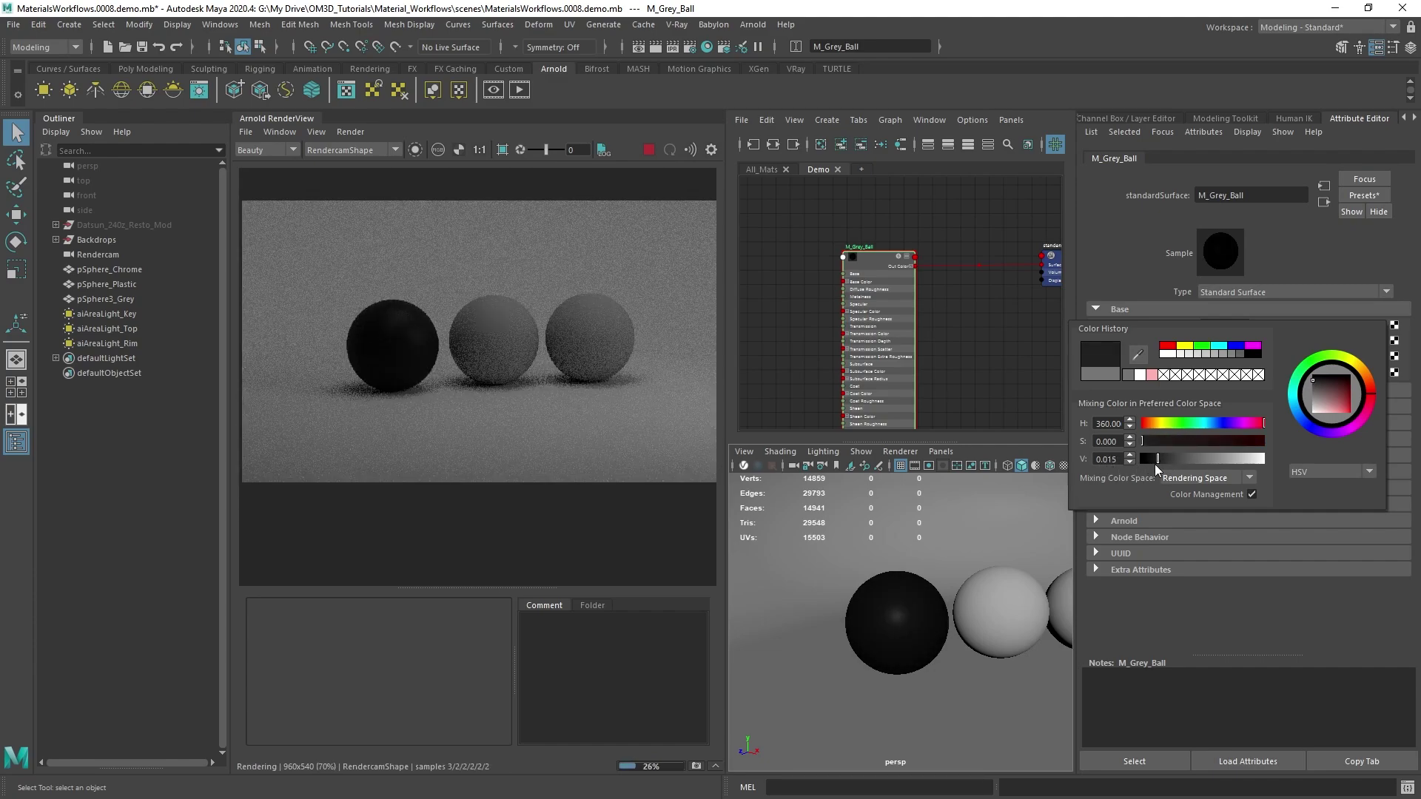
left_click_drag(1111, 466, 1184, 459, "ctrl")
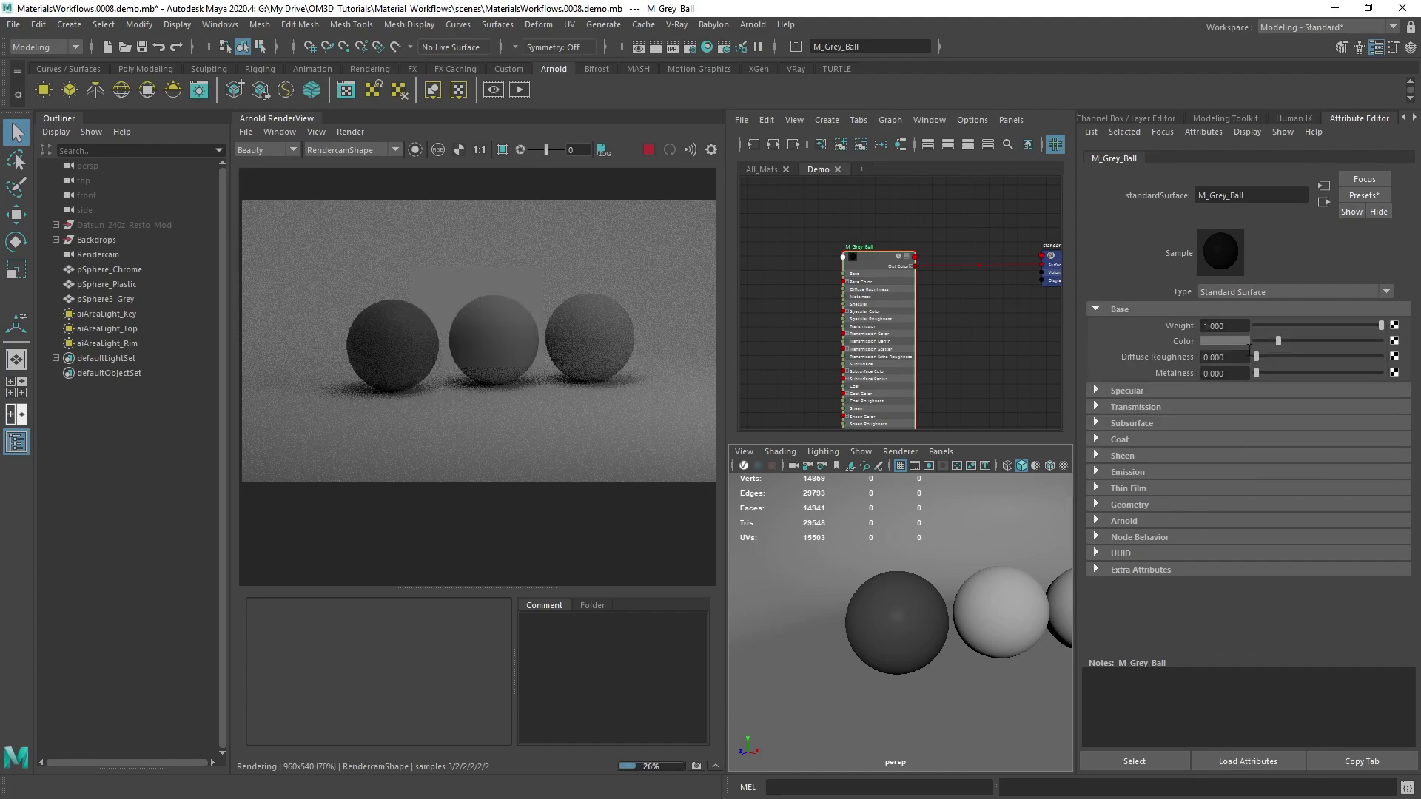
Step: Set the specular weight of M_Grey_Ball to 1.000 and its specular color to pure red
left_click(1094, 391)
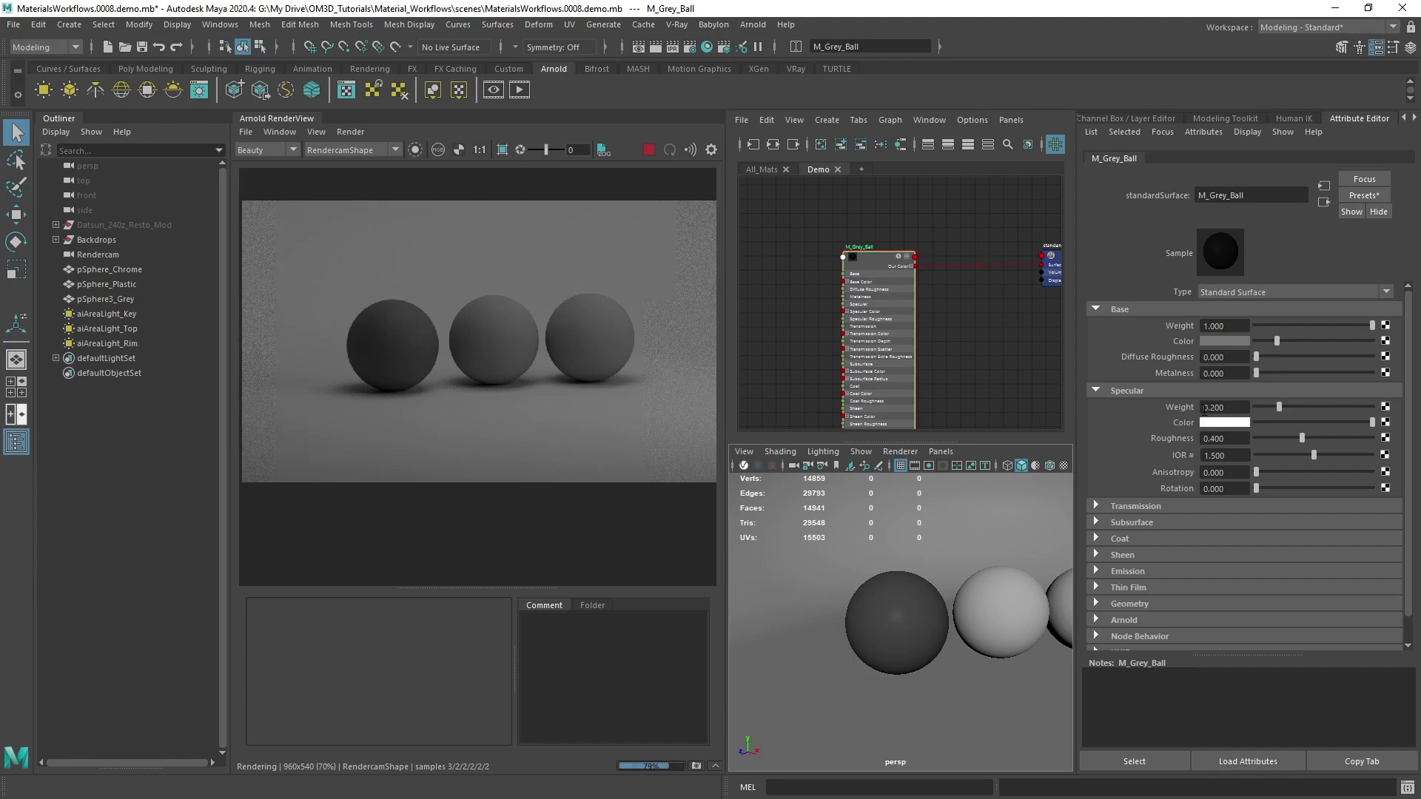
left_click_drag(1279, 406, 1374, 406)
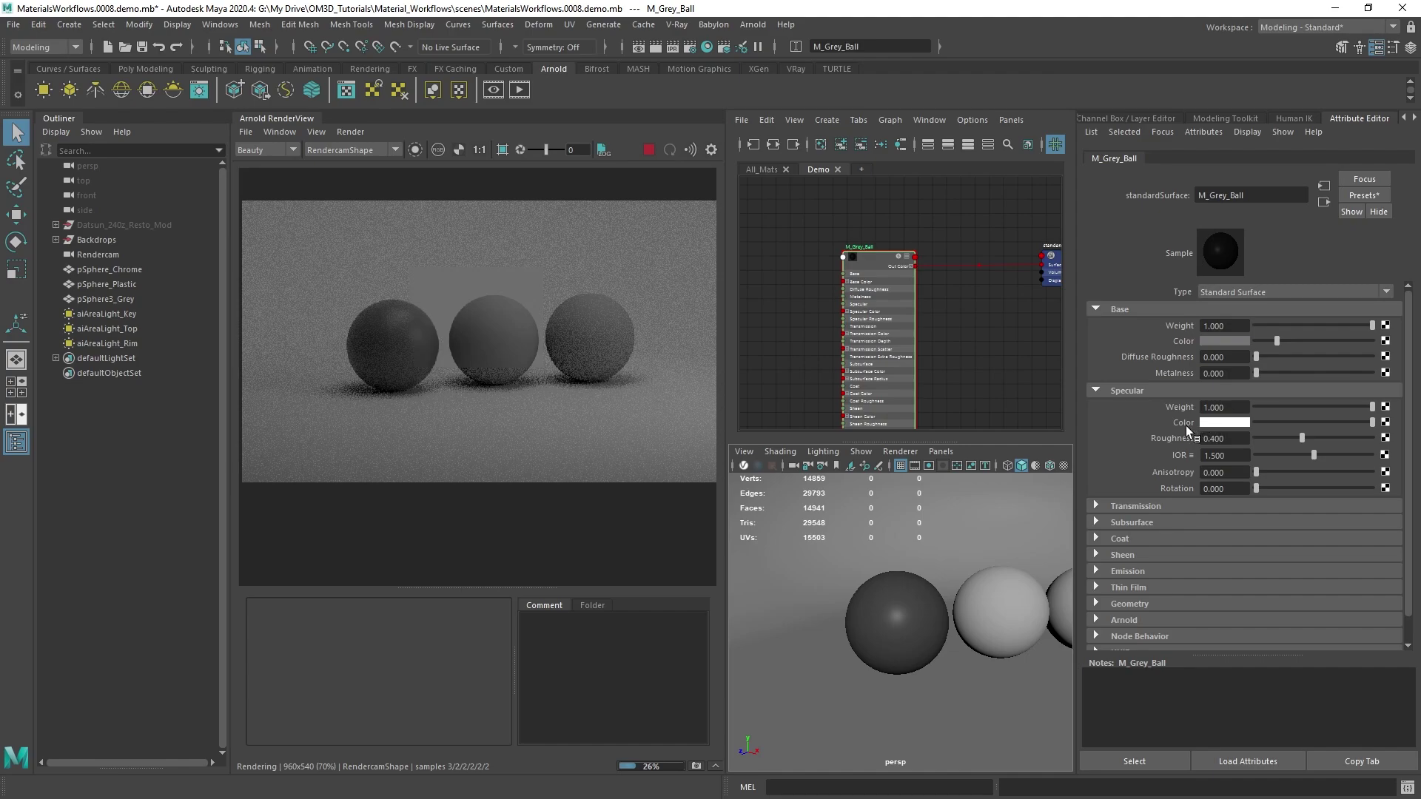
left_click(1214, 424)
left_click(1228, 424)
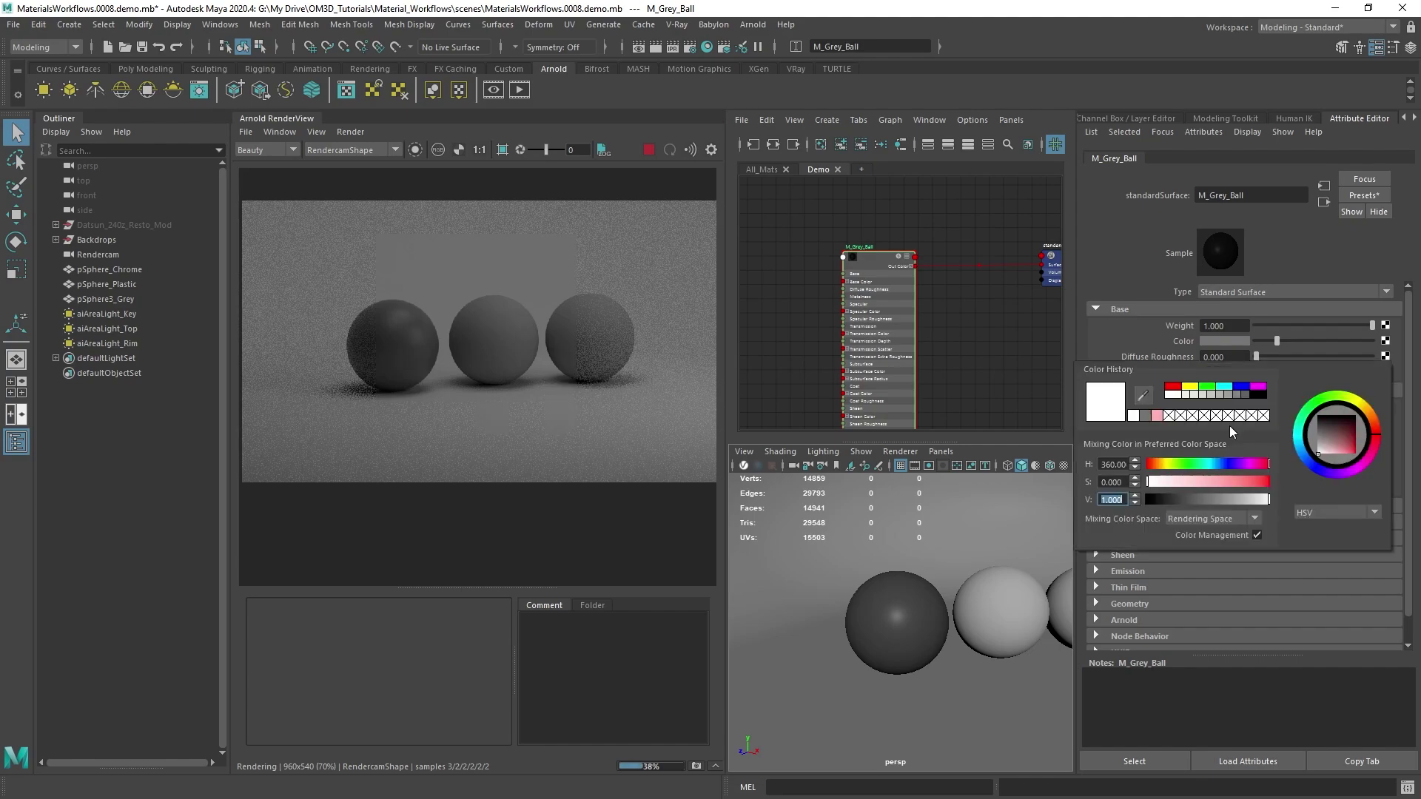
left_click(1173, 388)
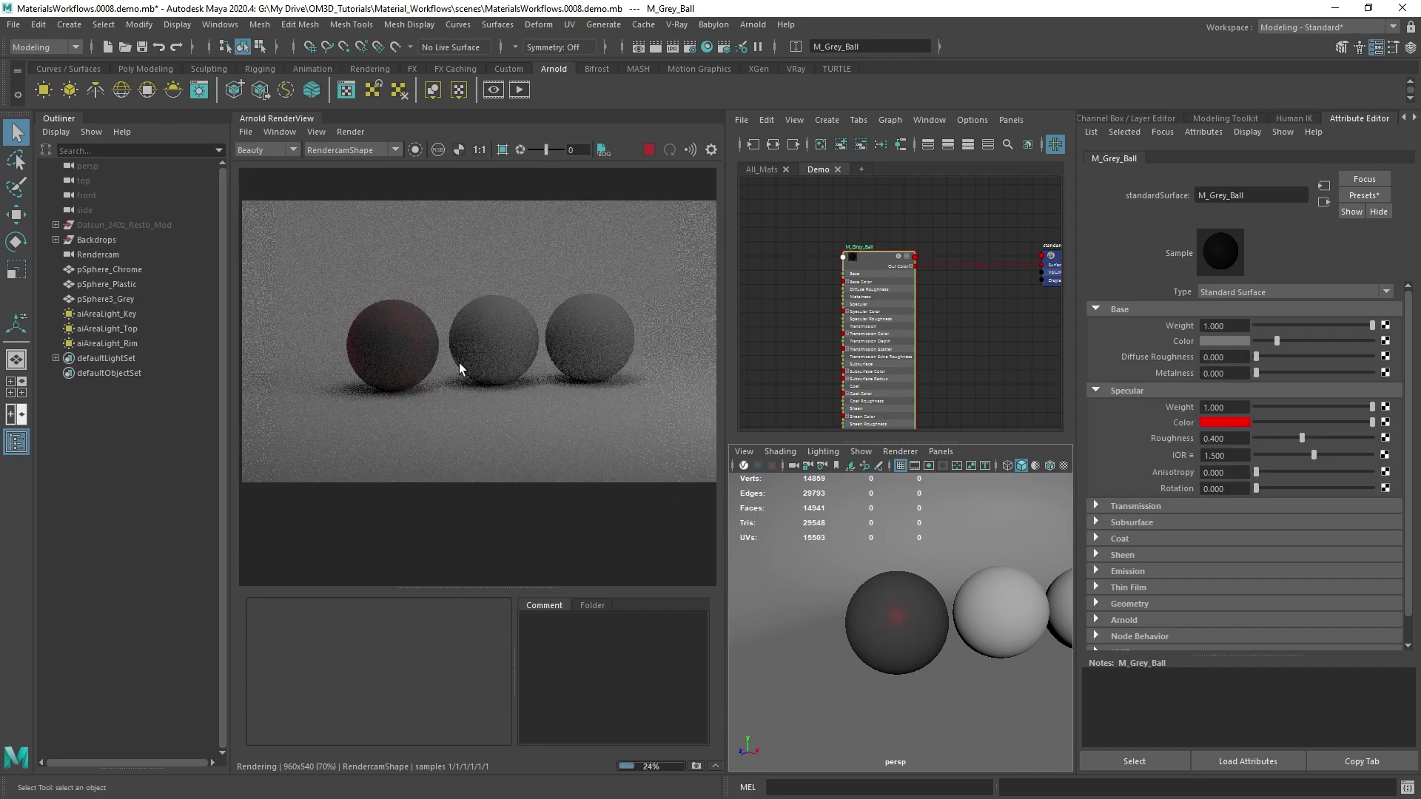
Step: Render the scene live through the perspShape camera with the grey sphere framed in close-up
left_click(900, 452)
left_click(649, 150)
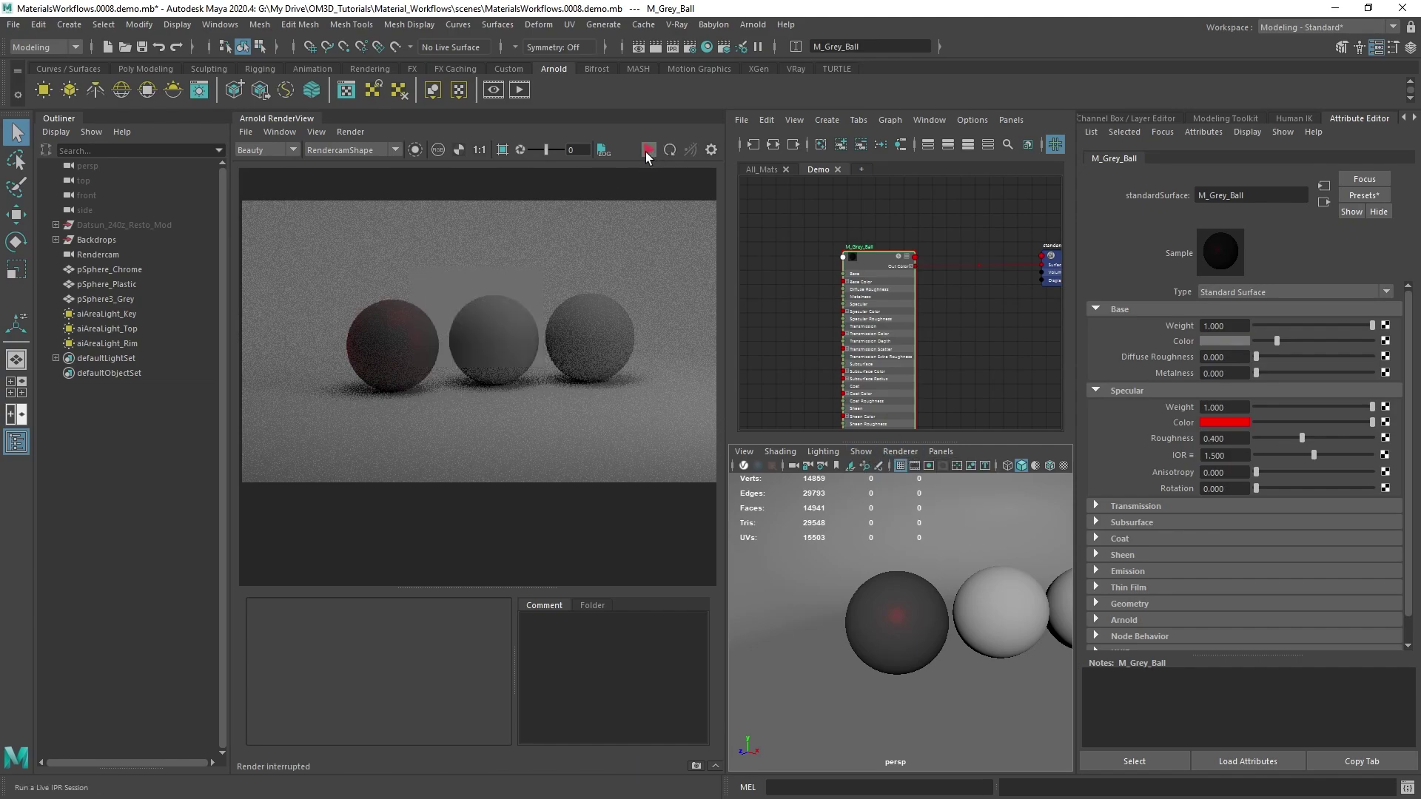
left_click(367, 149)
left_click(348, 171)
left_click(649, 150)
right_click_drag(888, 565, 906, 675, "alt")
left_click_drag(907, 675, 891, 666, "alt")
middle_click_drag(938, 644, 910, 640, "alt")
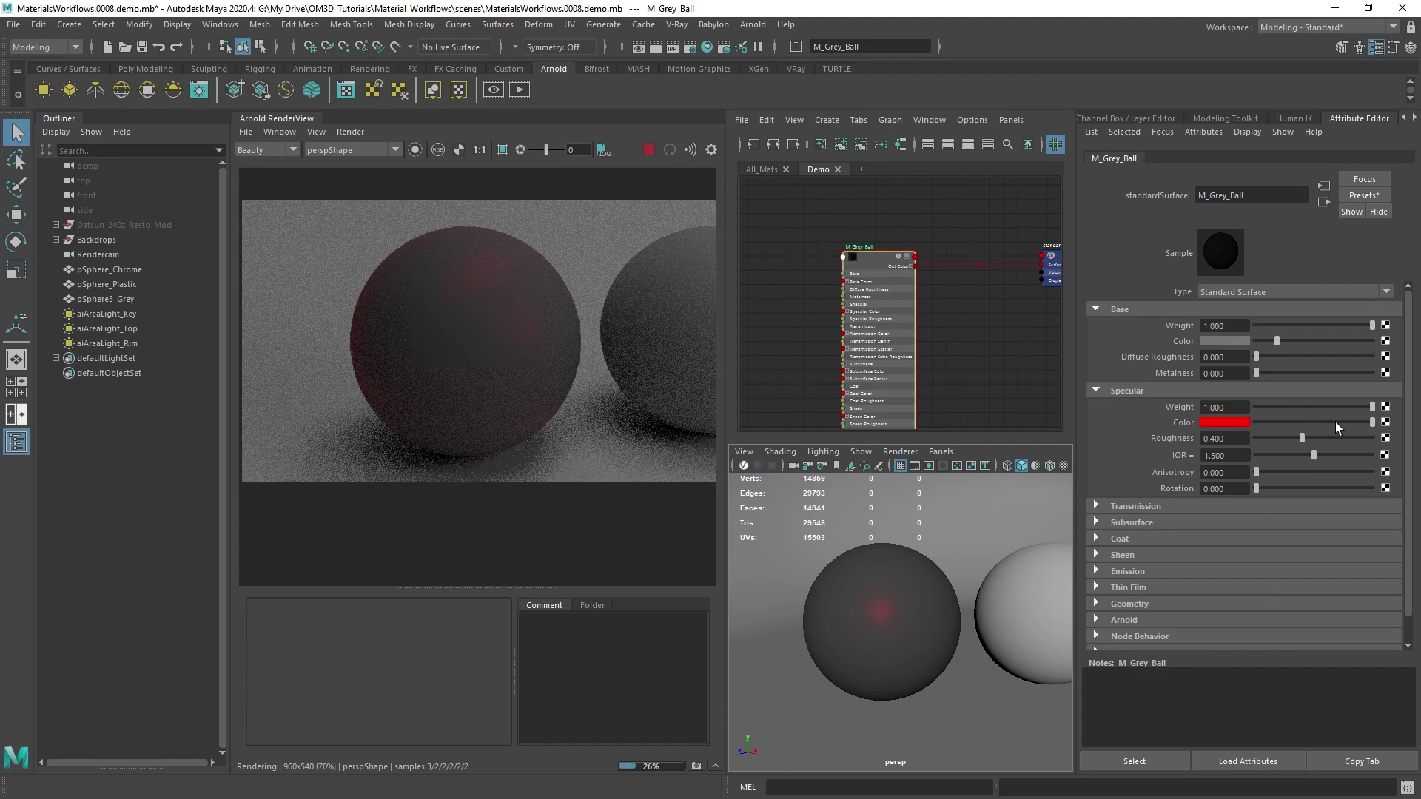
Step: Take the specular color of M_Grey_Ball from red down to black and up to near white
left_click_drag(1373, 423, 1226, 424)
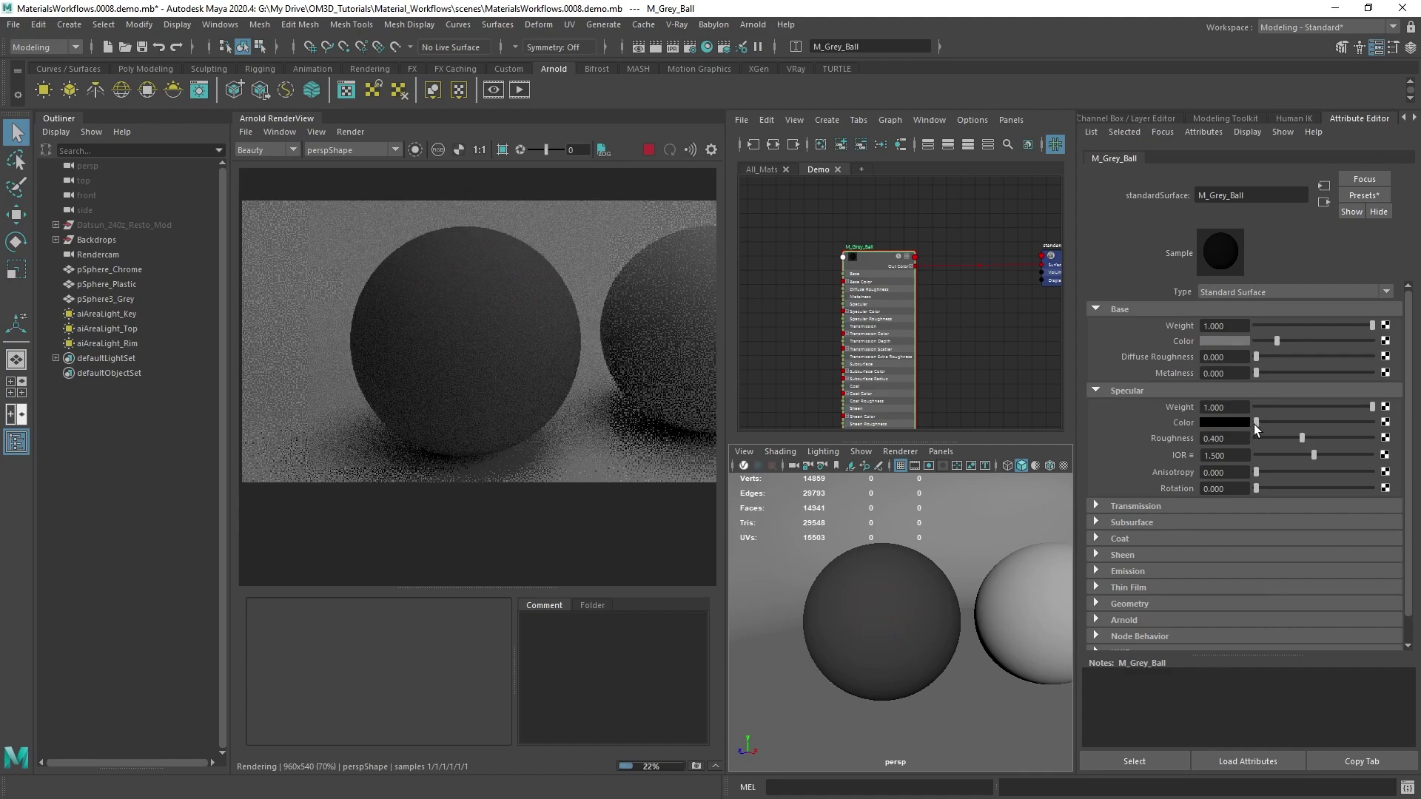
left_click_drag(1256, 422, 1354, 424)
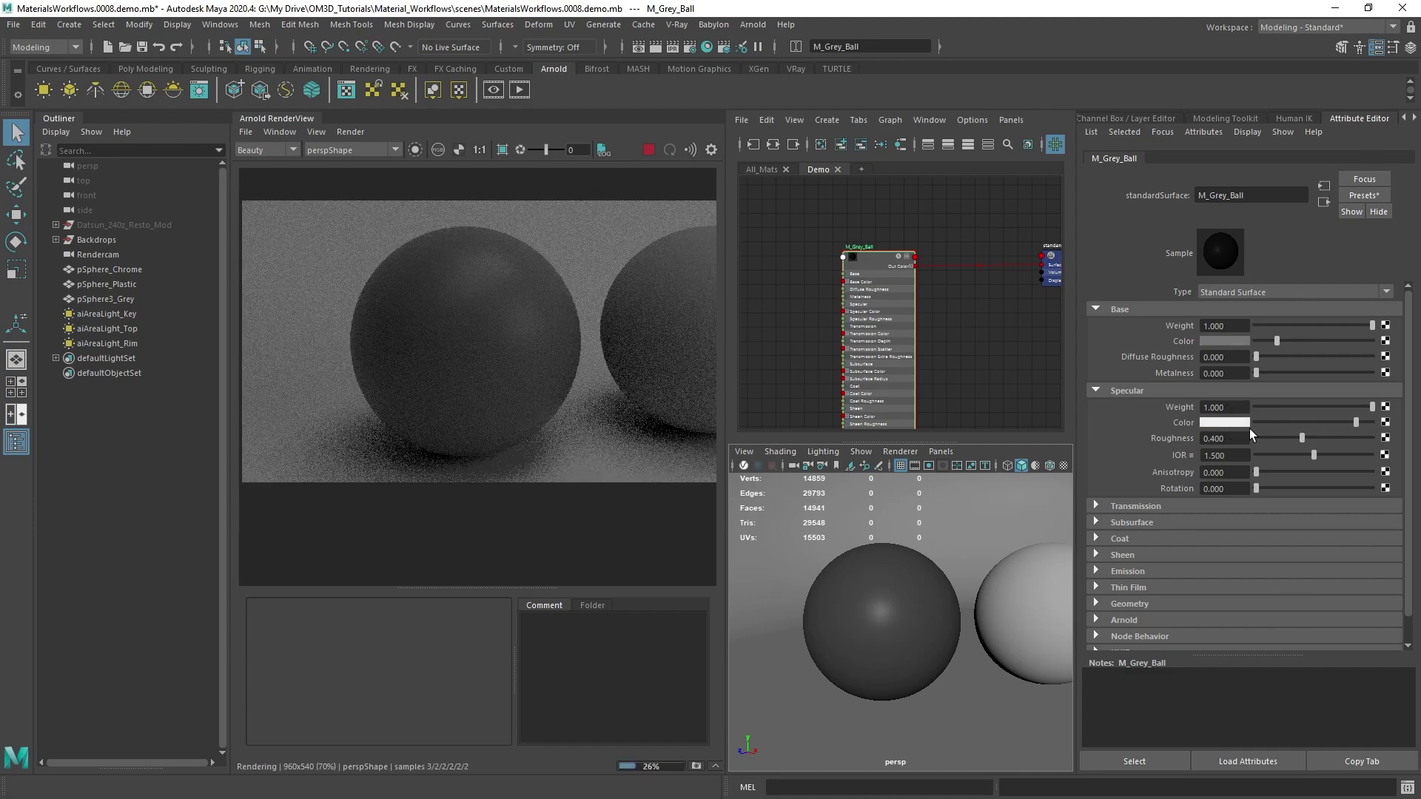
left_click_drag(1356, 423, 1360, 422)
Step: Switch to the reference image board and examine the diagrams of shading layers and light reflecting off a rough surface
key("alt+Tab")
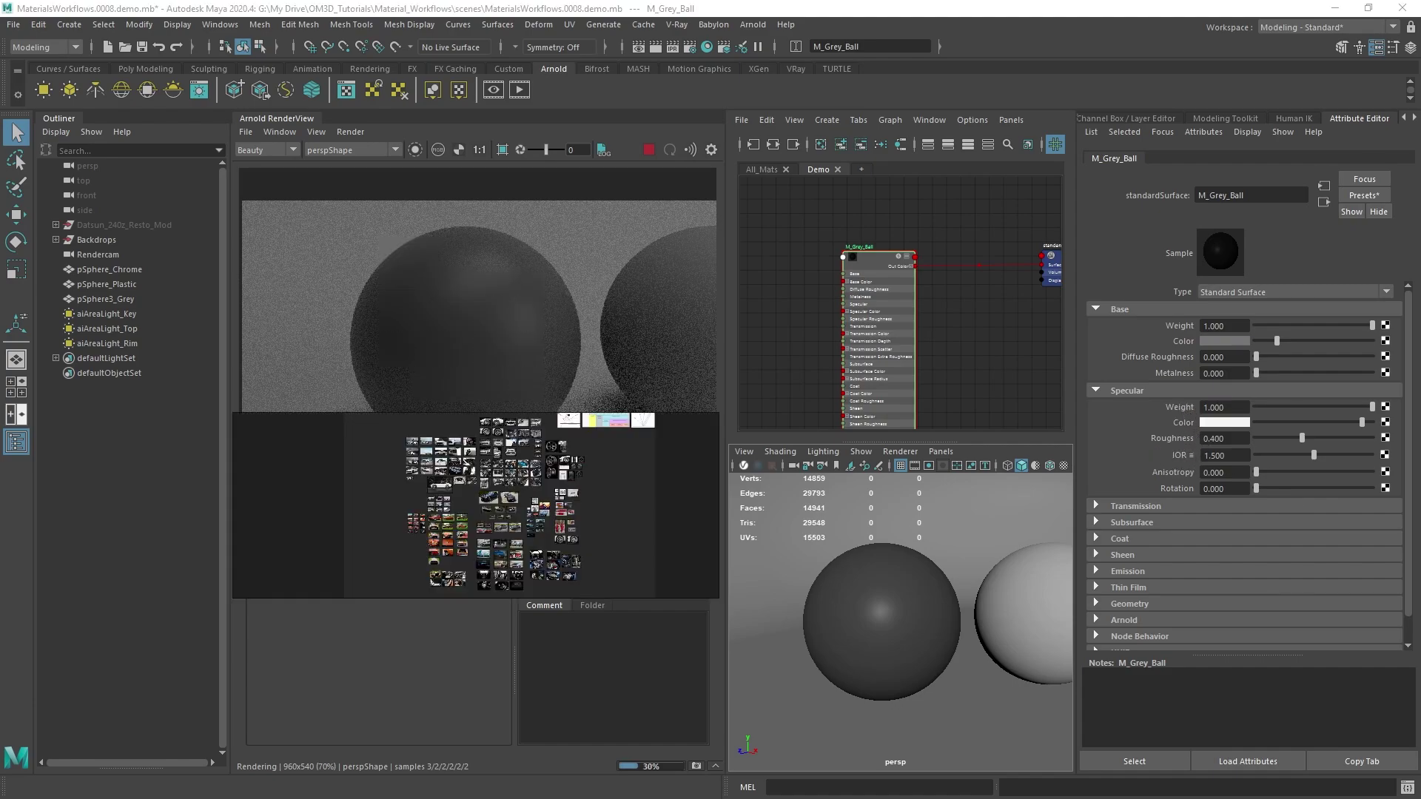
scroll(601, 483, "up", 6)
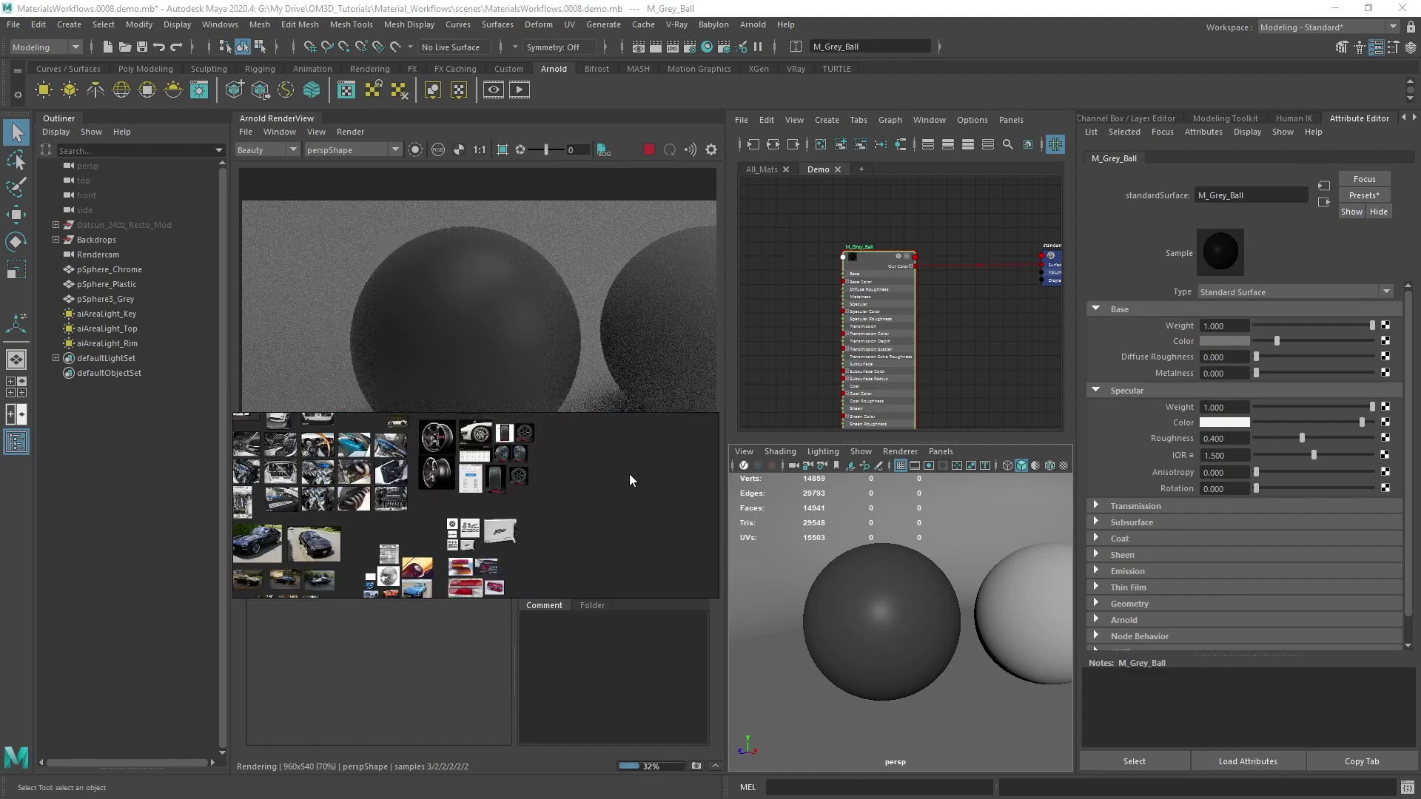
scroll(583, 542, "up", 4)
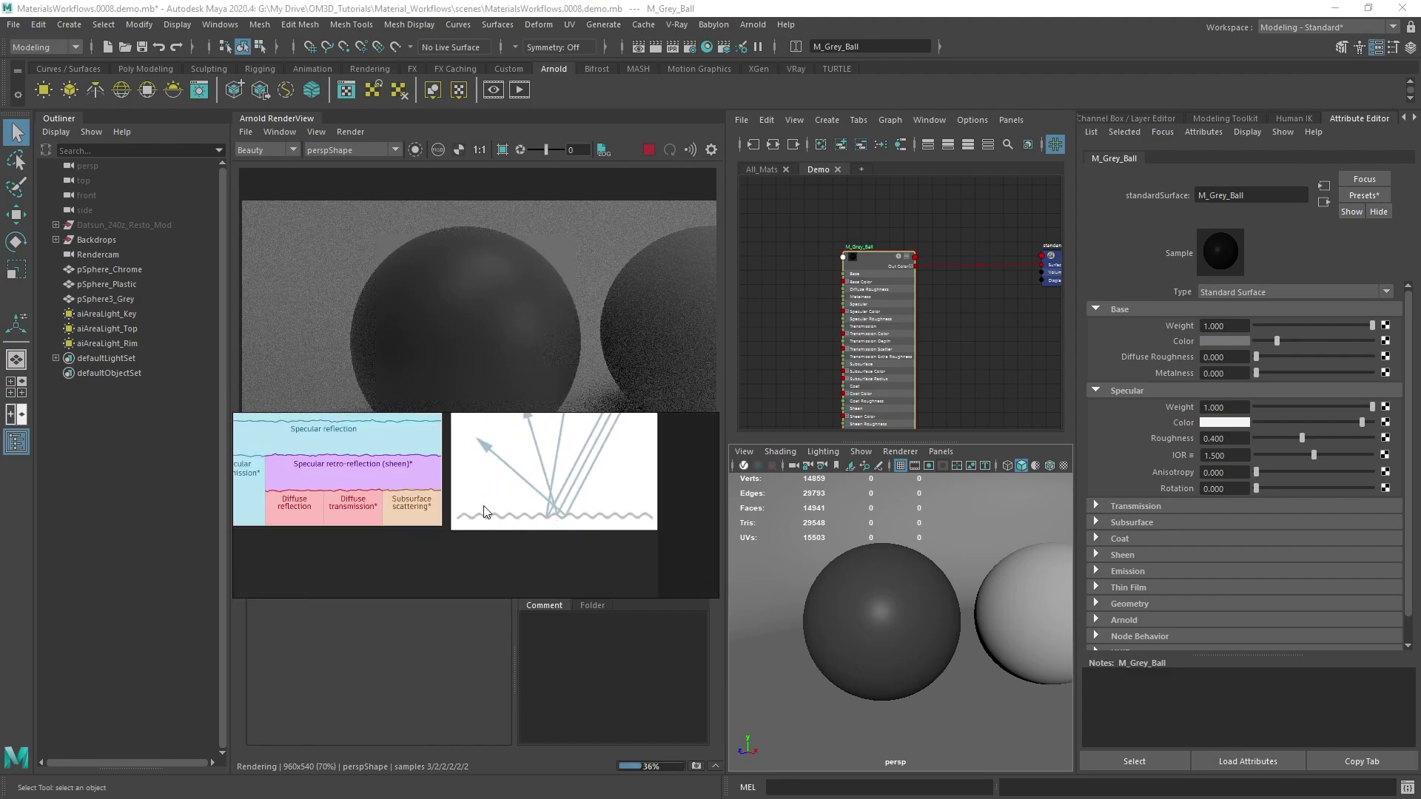
scroll(487, 511, "up", 2)
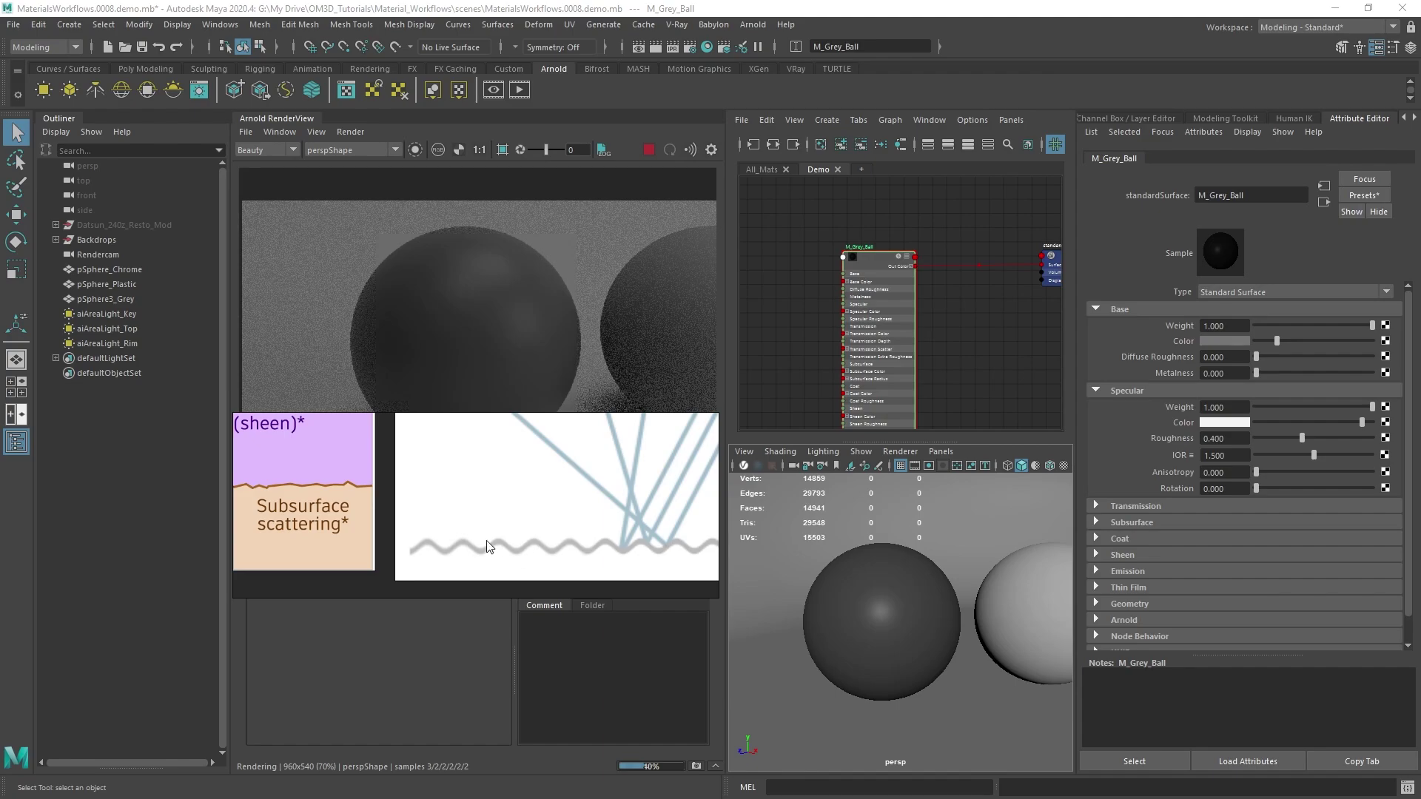
scroll(491, 548, "up", 2)
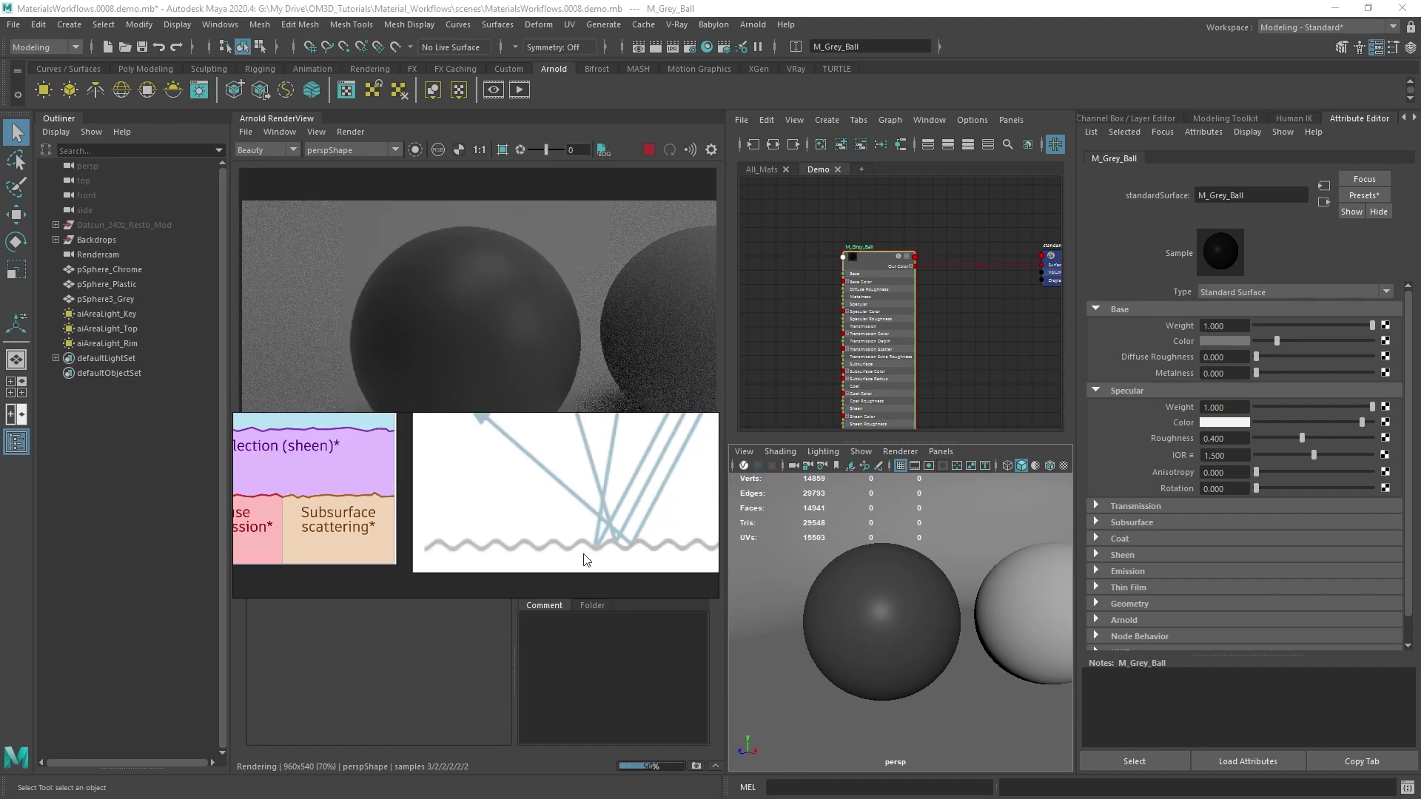
scroll(653, 536, "down", 3)
scroll(652, 535, "down", 2)
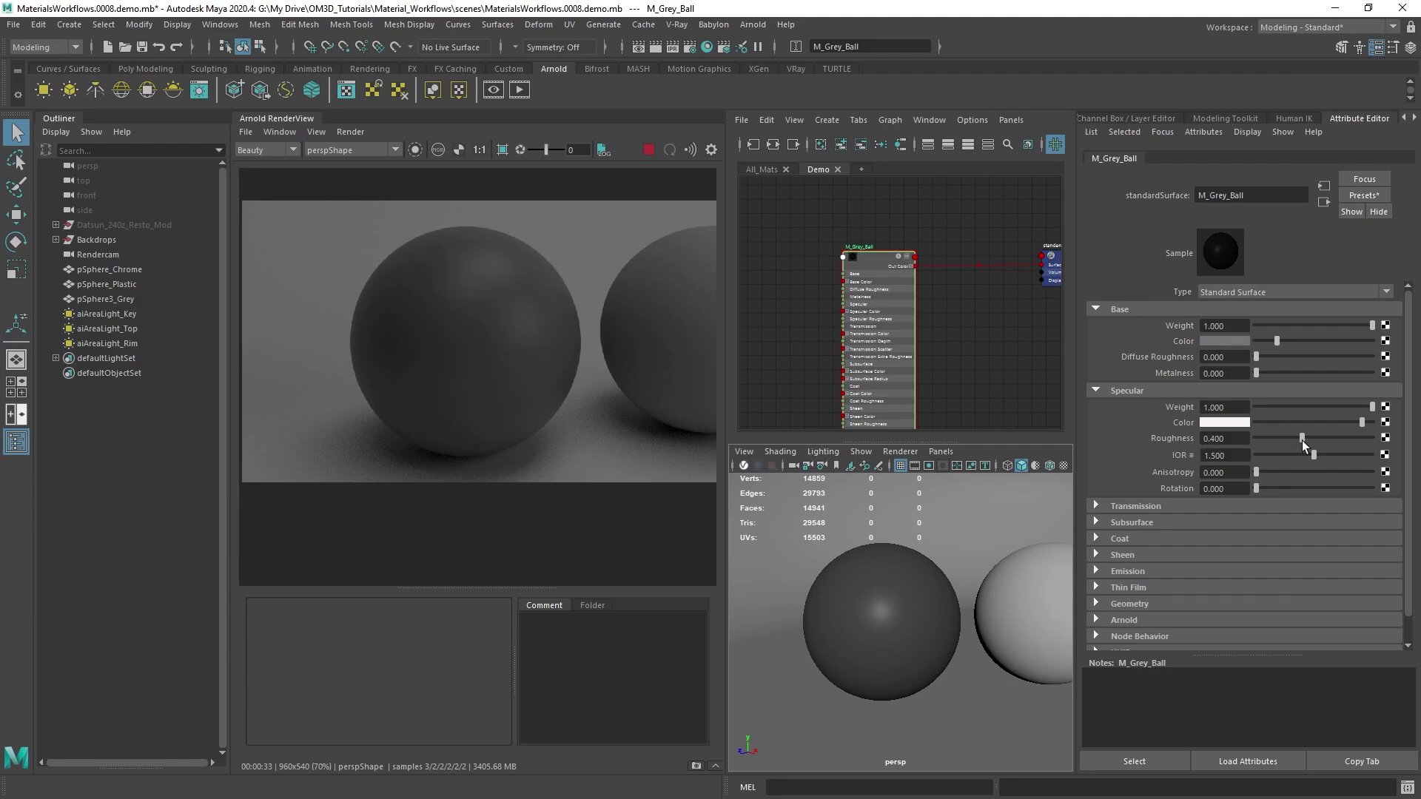
Step: Set the specular roughness of M_Grey_Ball to 0.000
left_click_drag(1303, 438, 1256, 438)
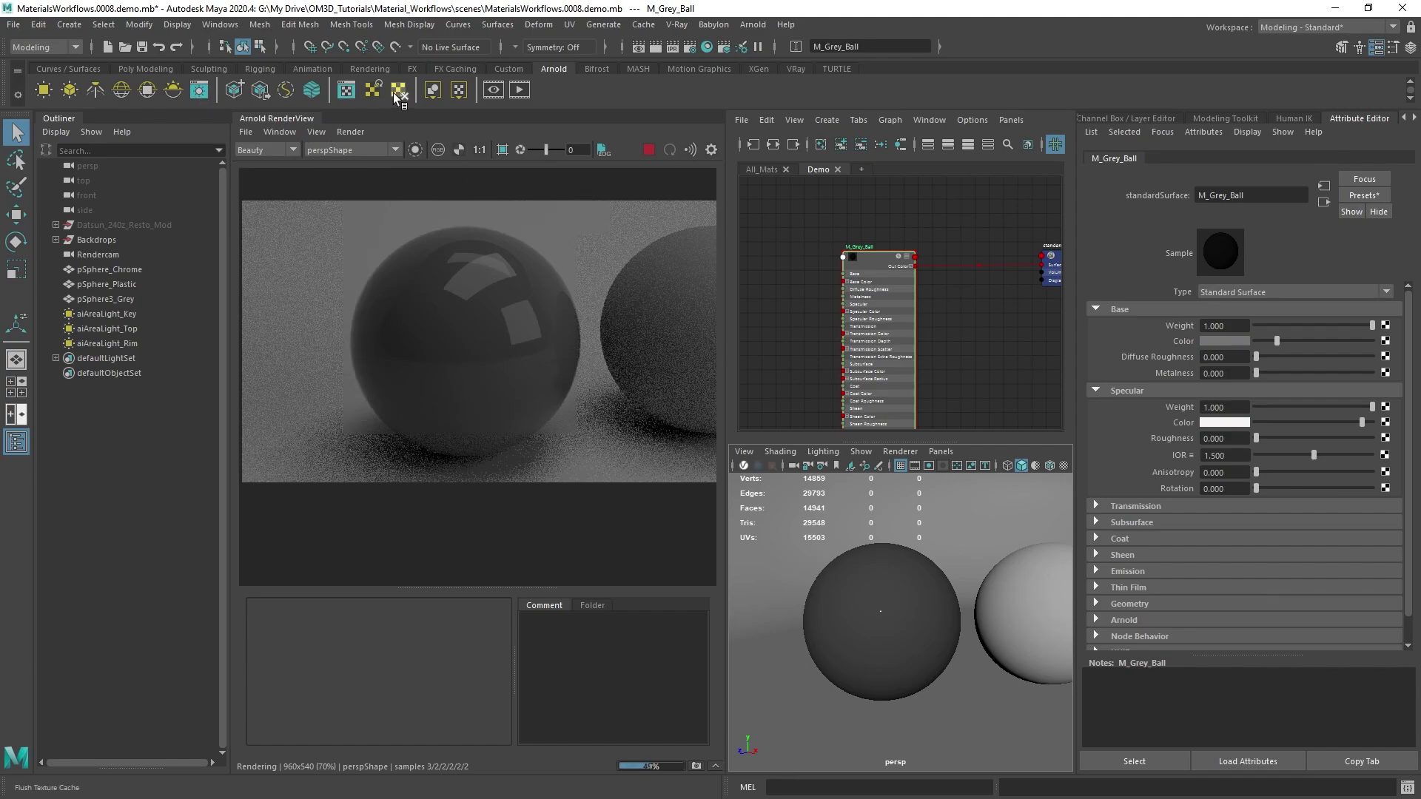
Step: Add a Light Manager shortcut to the Arnold shelf and delete that added shortcut again
left_click(753, 25)
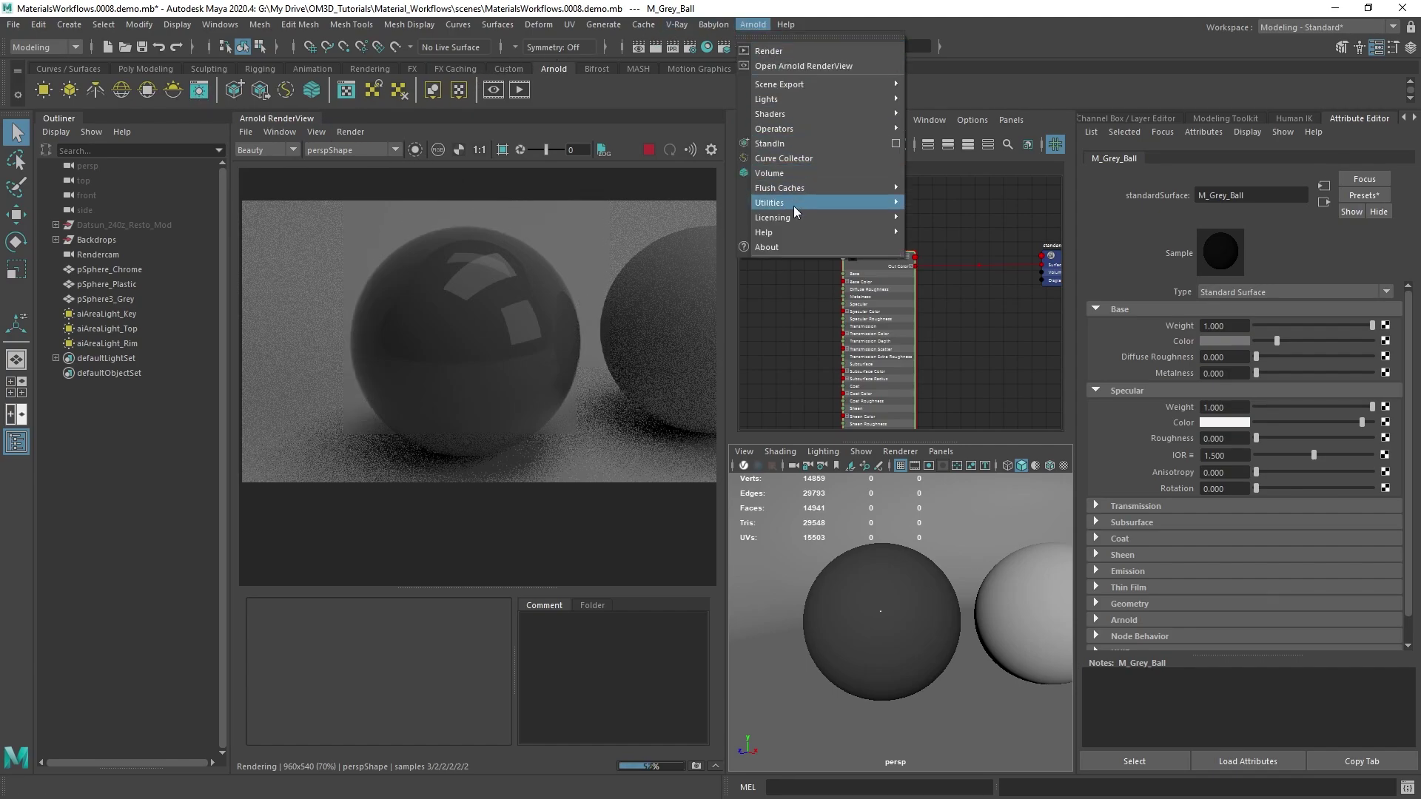
mouse_move(798, 207)
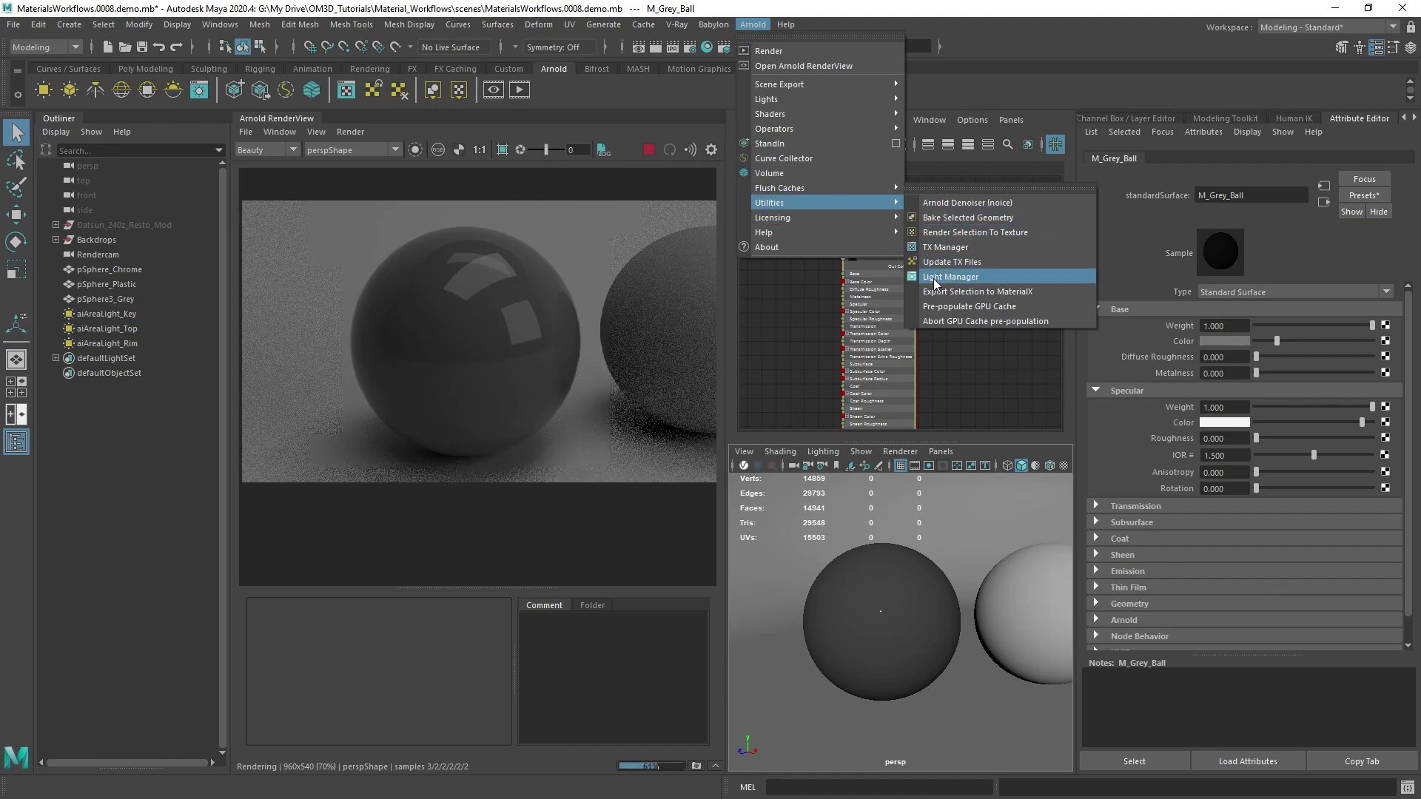
left_click(934, 279, "ctrl+shift")
left_click(549, 79)
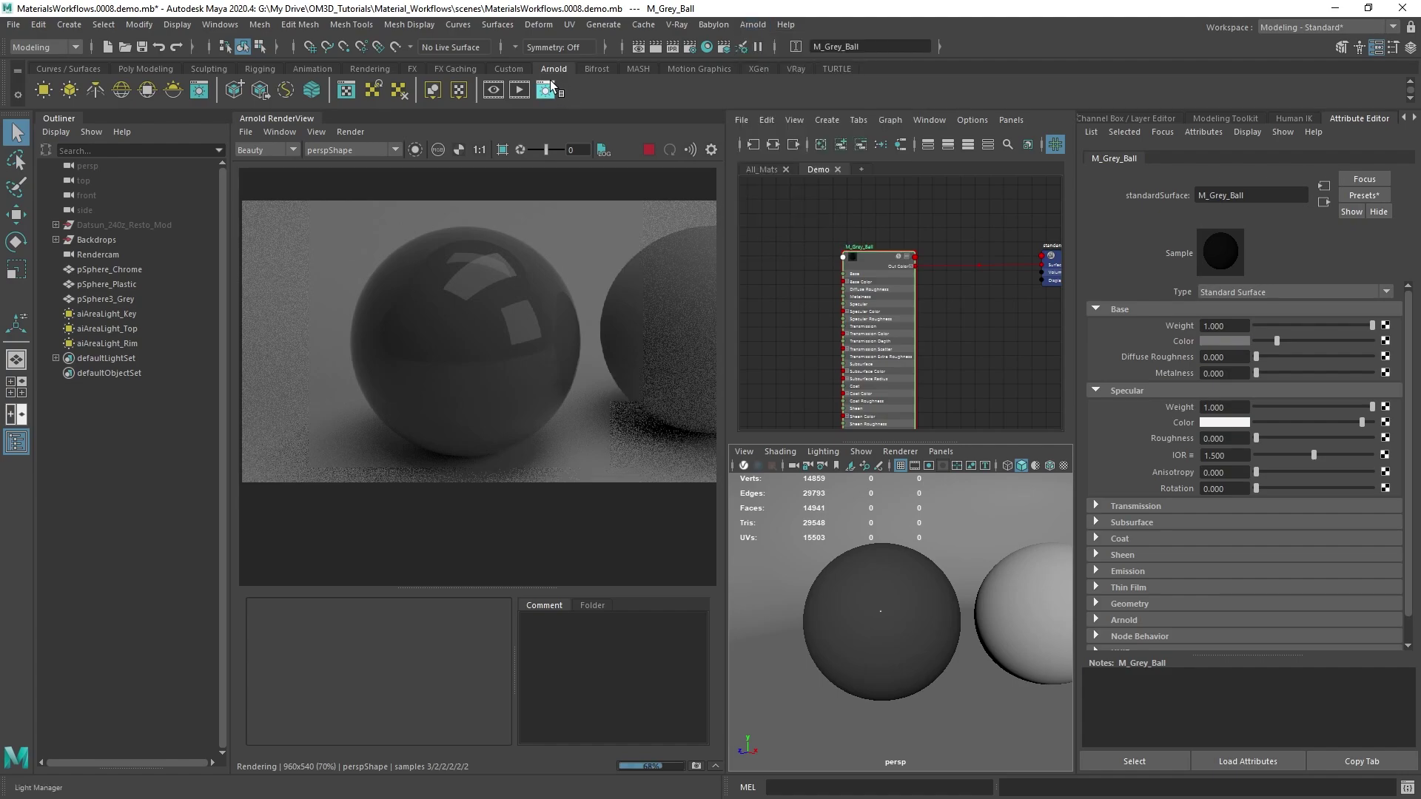
right_click(546, 86)
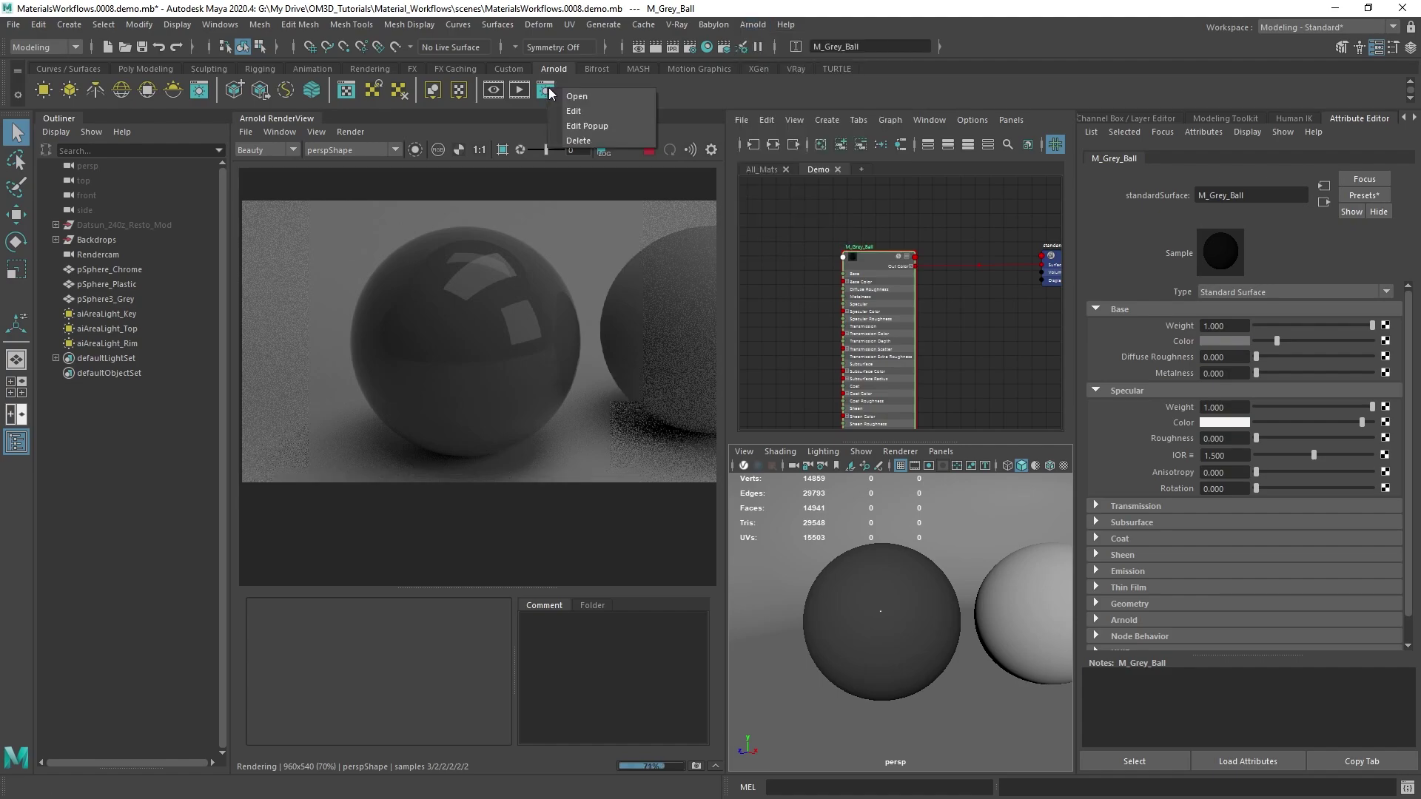
left_click(574, 139)
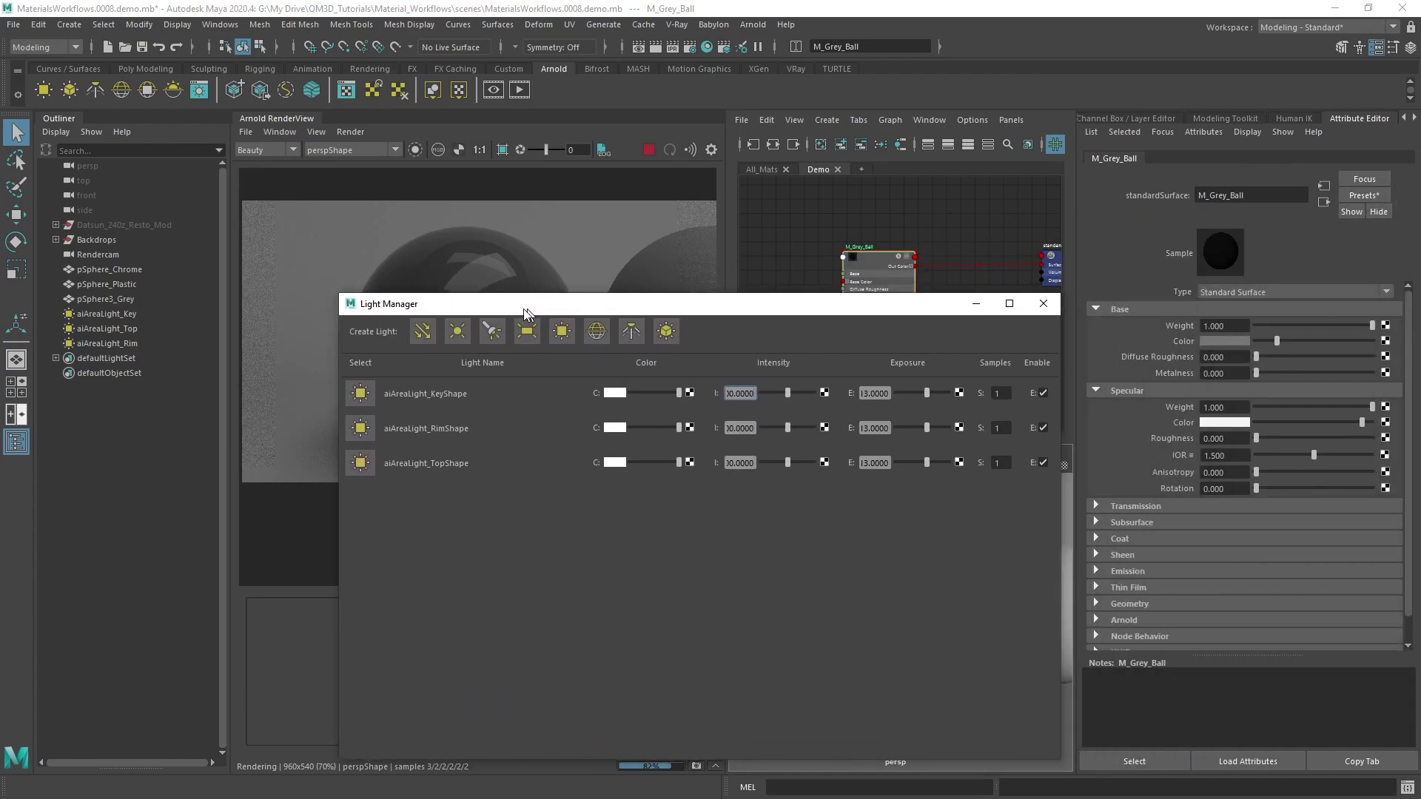
Step: In the Light Manager, raise the key light's intensity slightly and set its exposure to 15
left_click_drag(528, 307, 814, 221)
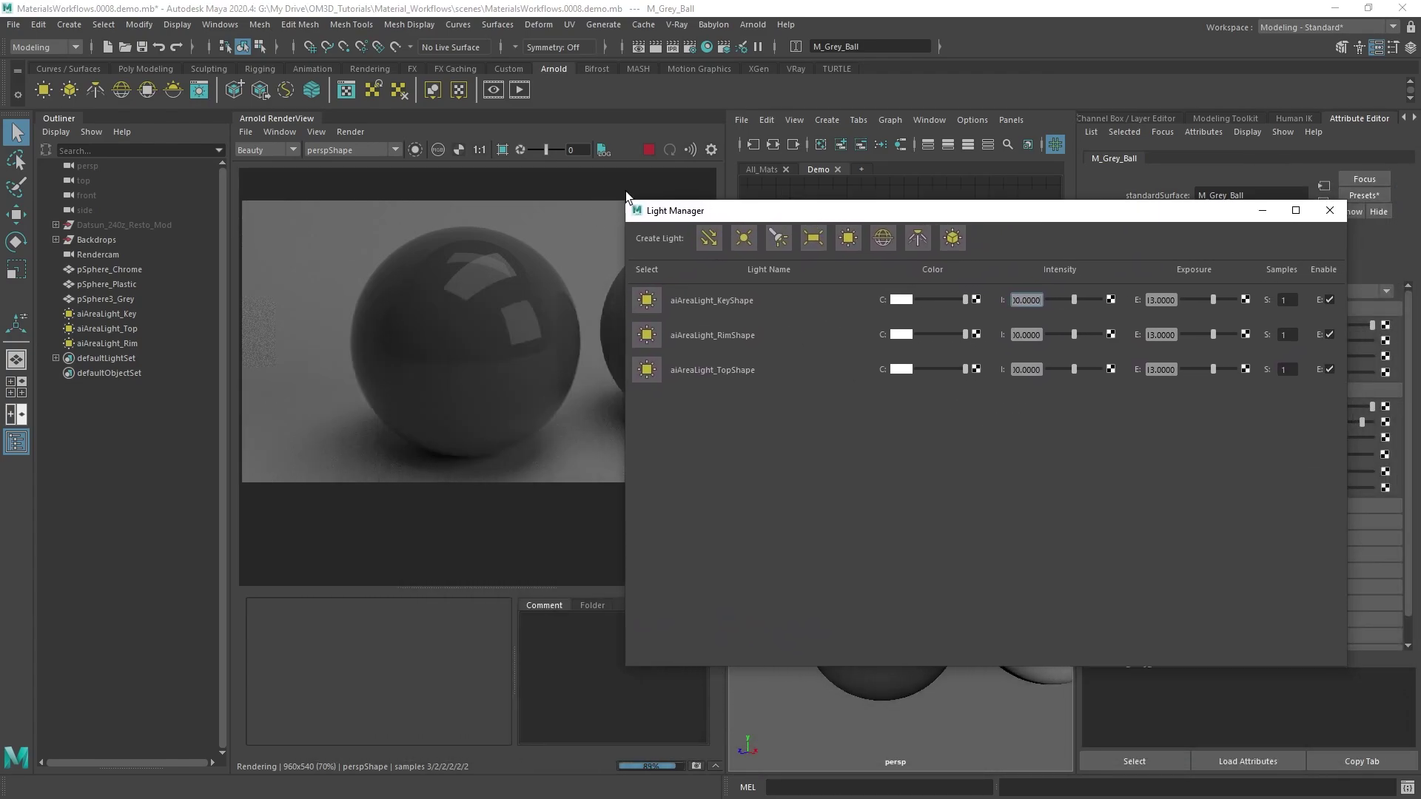
left_click_drag(627, 200, 817, 228)
left_click_drag(1035, 663, 1106, 664)
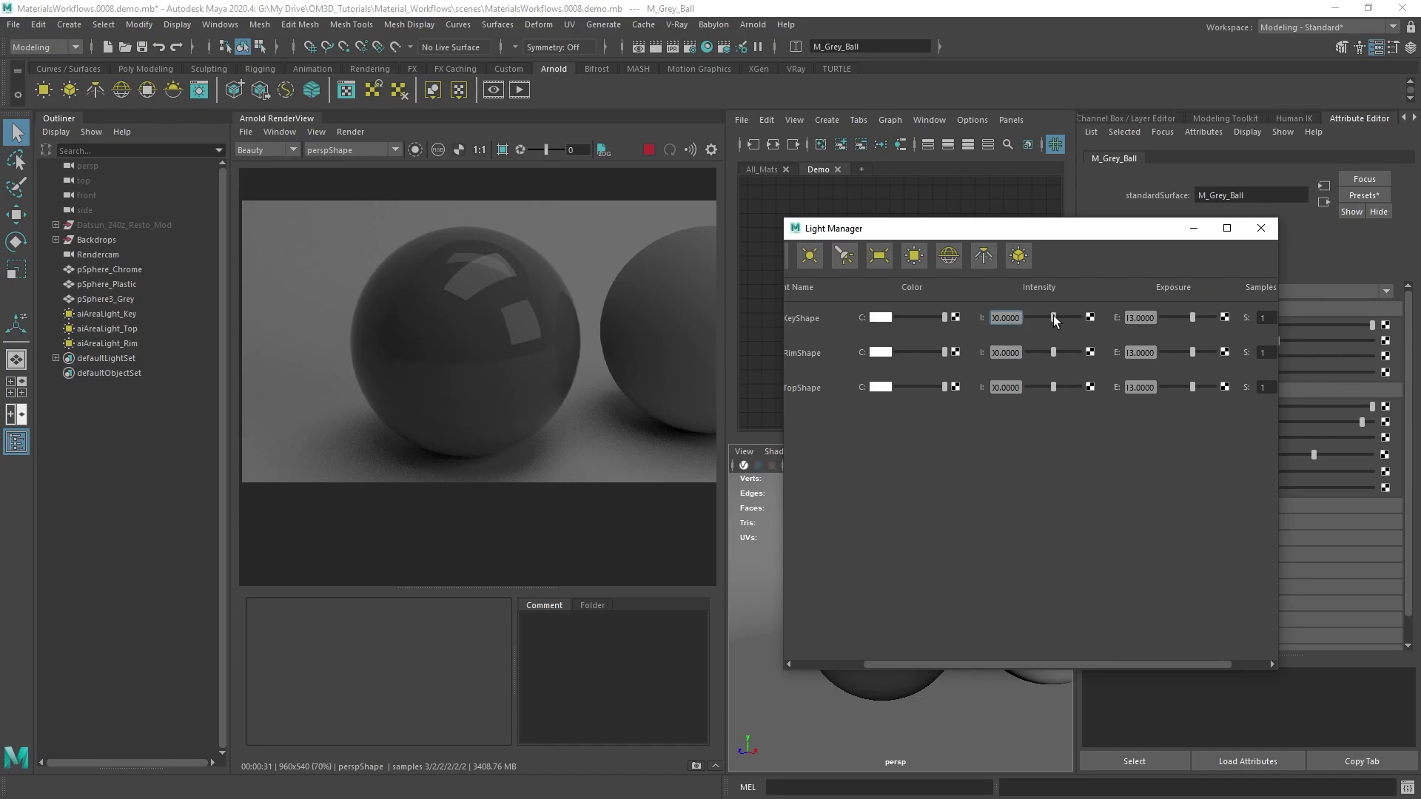
left_click_drag(1053, 315, 1065, 318)
left_click_drag(1152, 318, 1046, 311)
type("1")
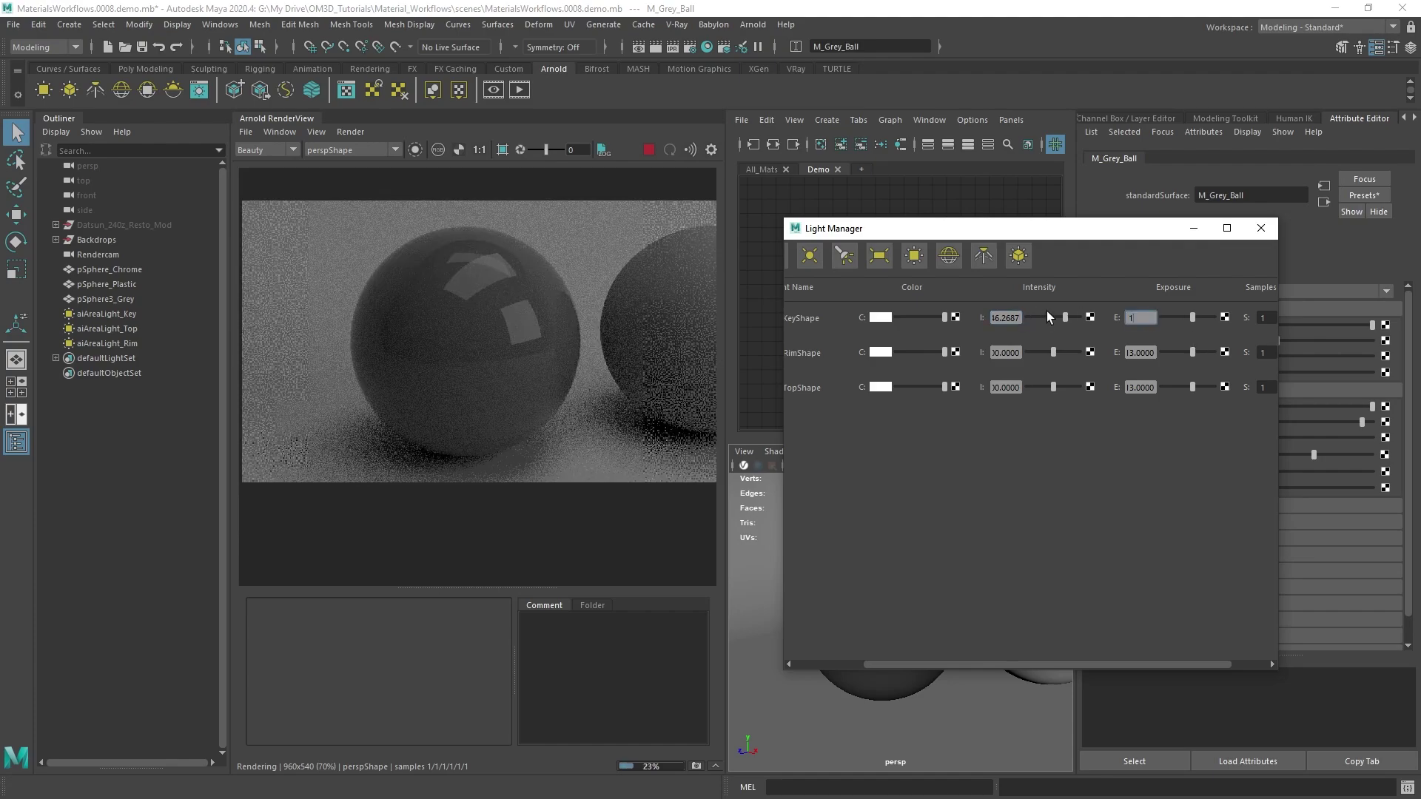
type("5")
key("Return")
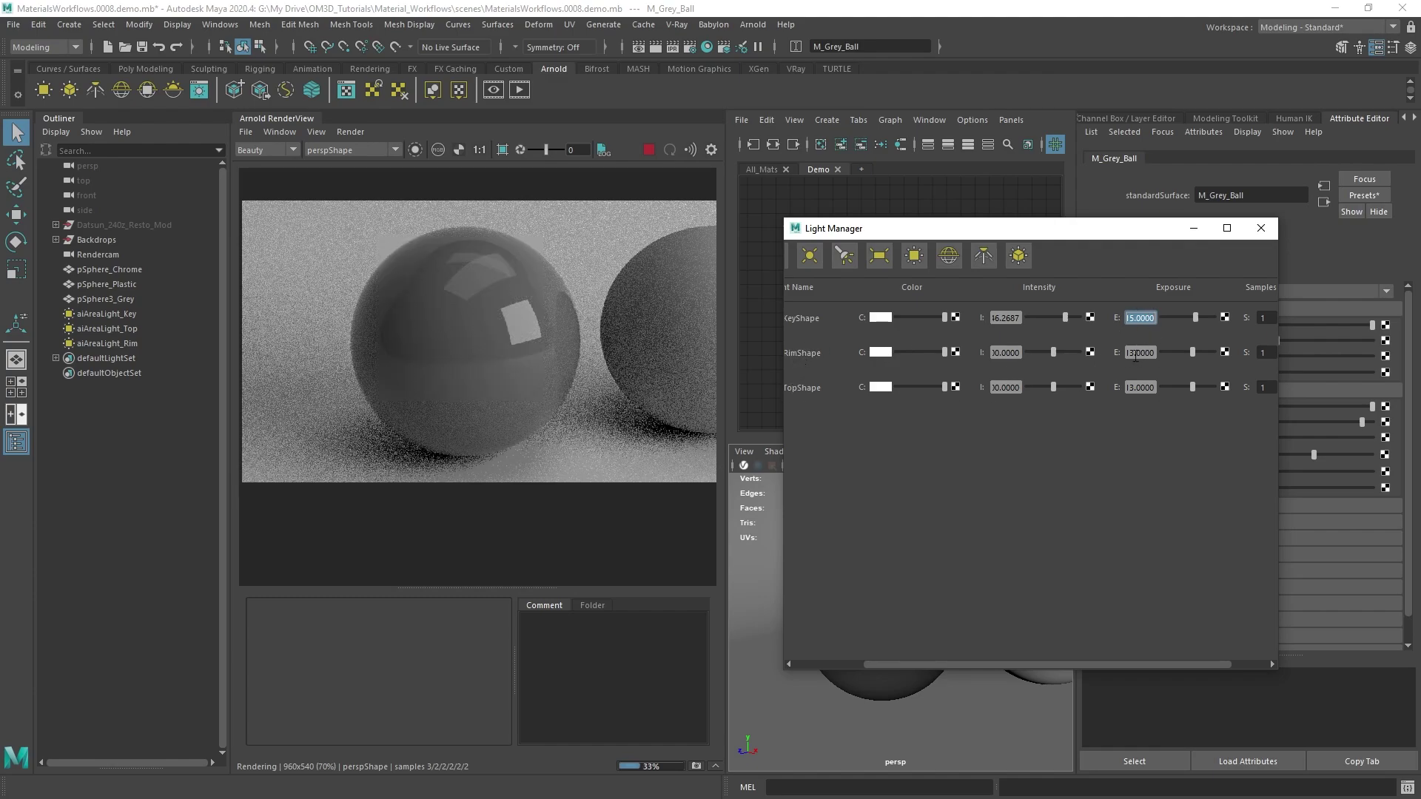
Step: Set the exposure of both the rim light and the top light to 14
left_click_drag(1136, 356, 1100, 361)
type("14")
key("Return")
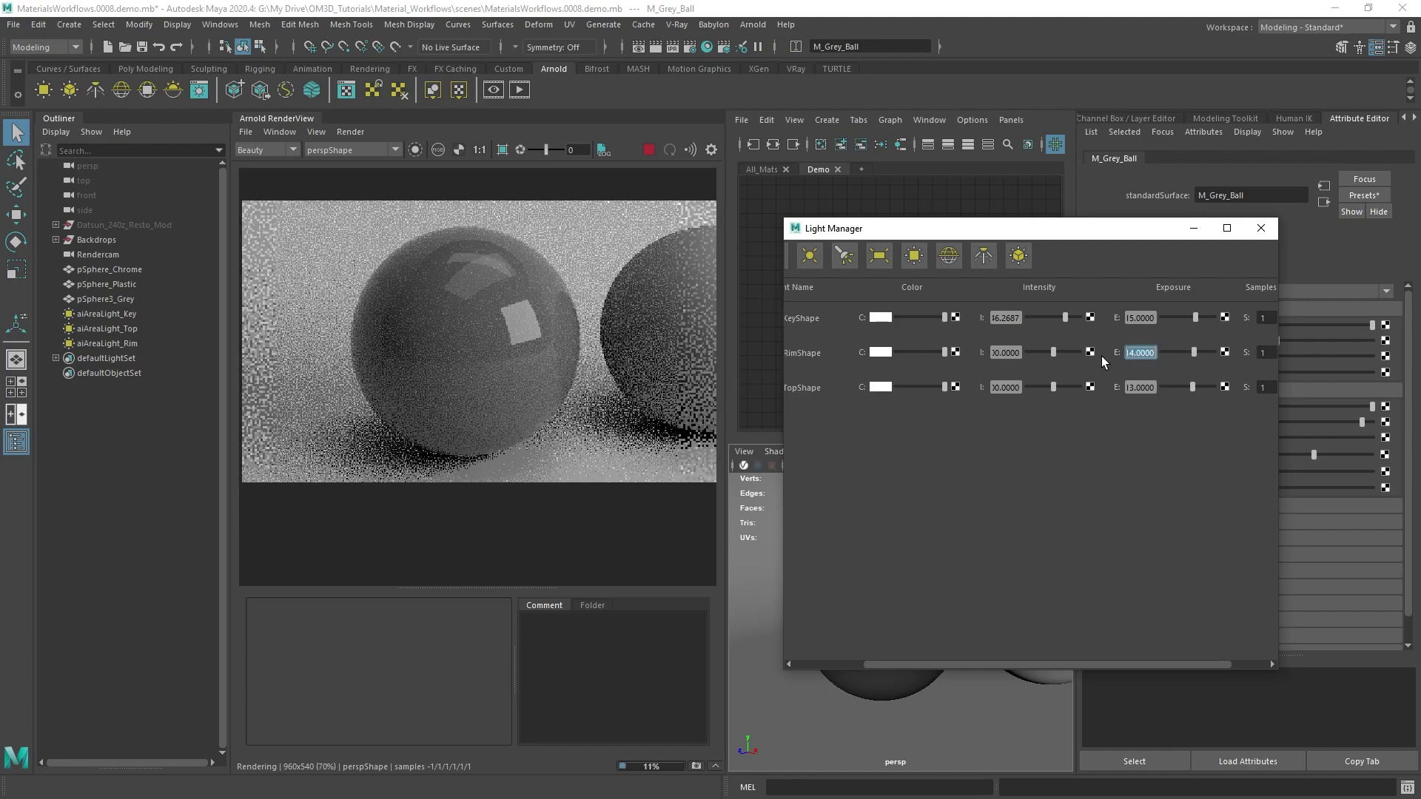
left_click_drag(1126, 388, 1137, 387)
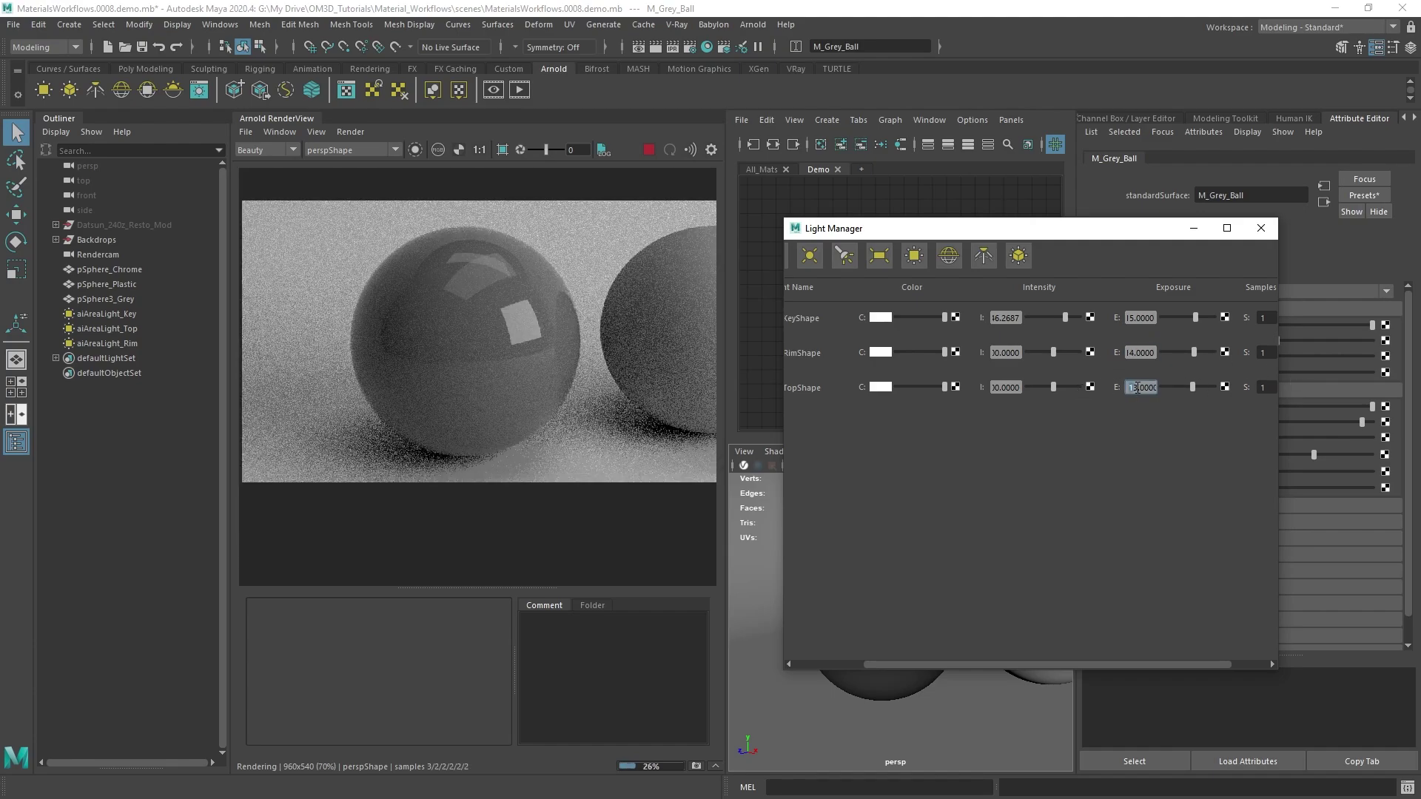
type("14")
key("Return")
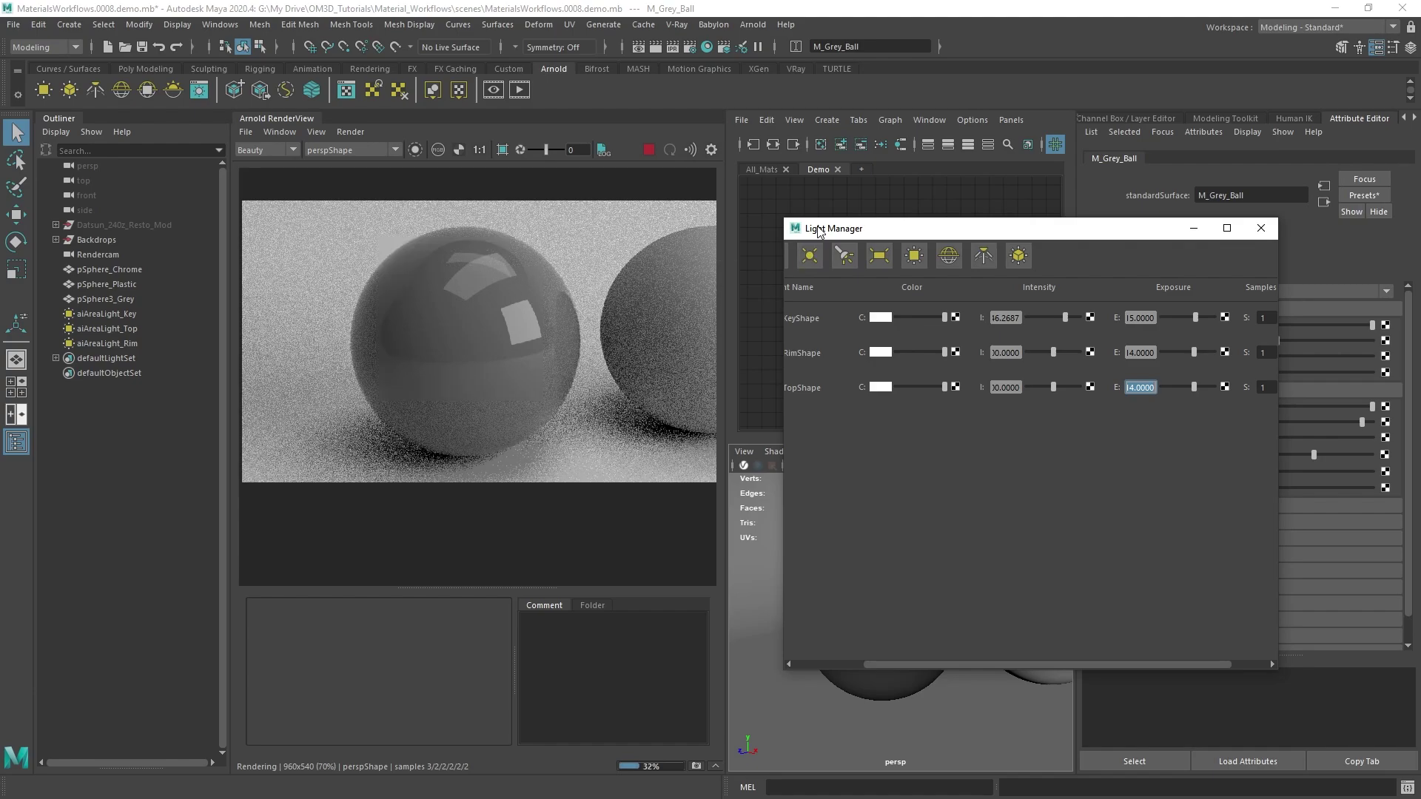
Step: Set the base weight of the Plane_Cyclorama backdrop's material to 1.000
left_click_drag(820, 232, 1420, 333)
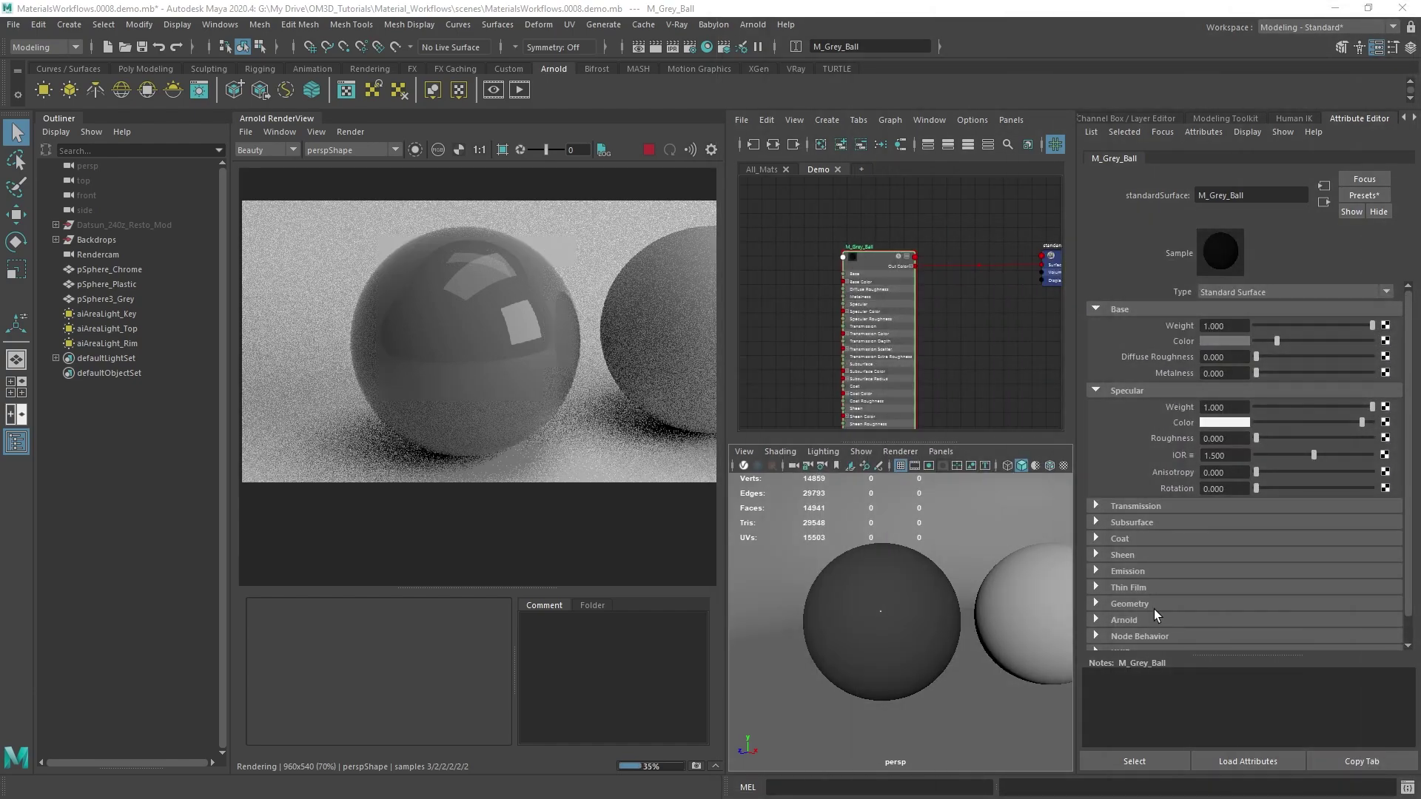
left_click(949, 536)
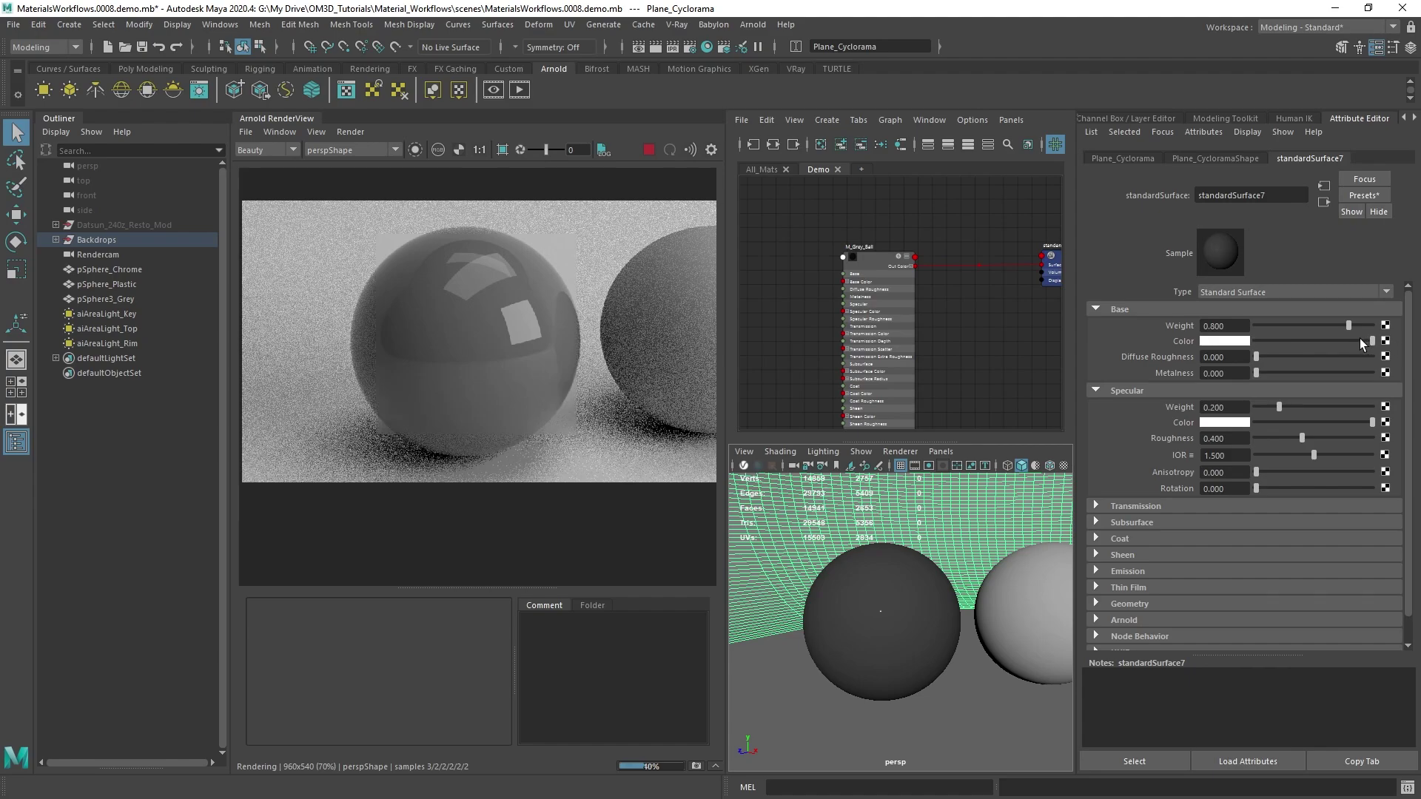
left_click_drag(1346, 322, 1376, 324)
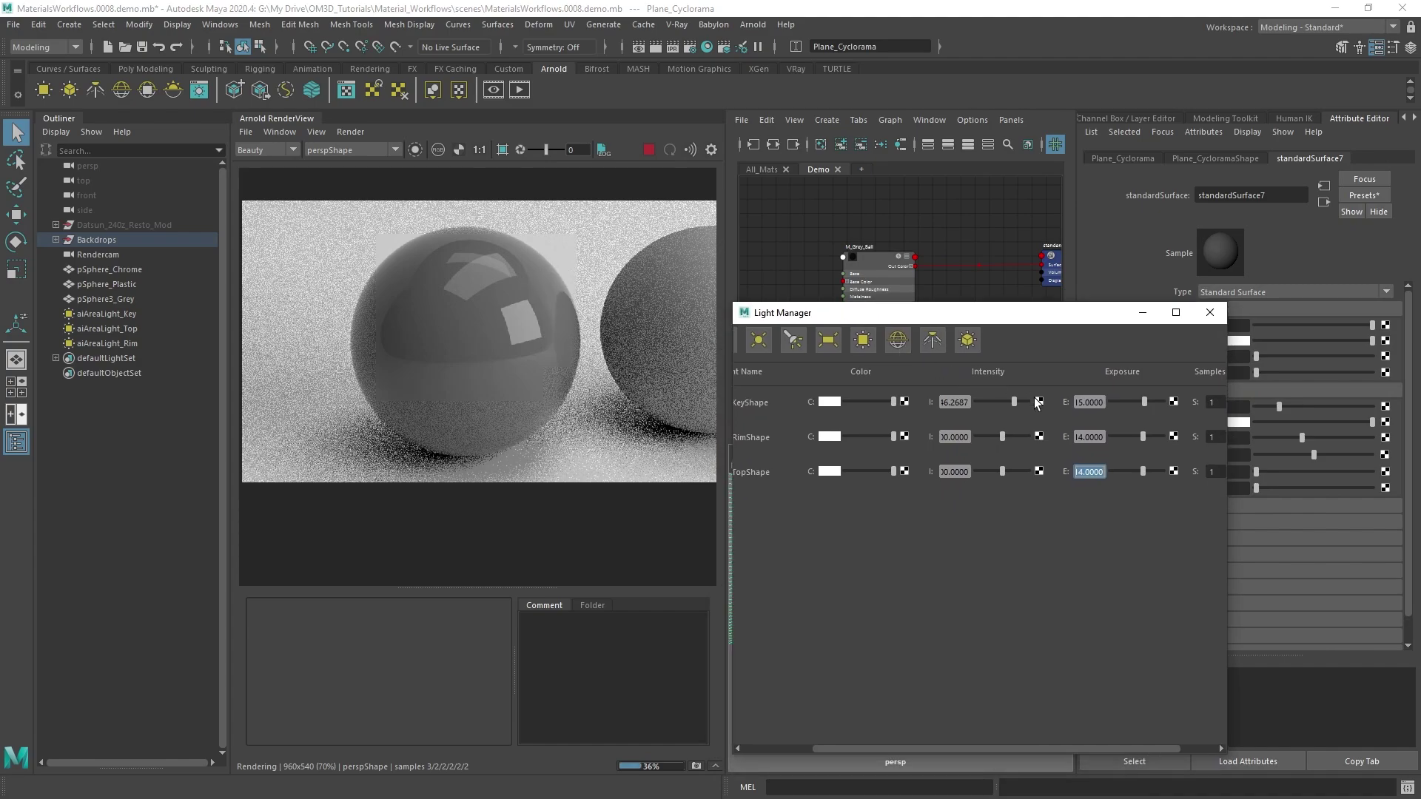
Step: Set the top light's exposure to 13 and try key light exposures of about 11.2, 18 and about 17.2
mouse_move(1143, 412)
left_mouse_down()
mouse_move(1120, 408)
mouse_move(1137, 405)
left_mouse_up()
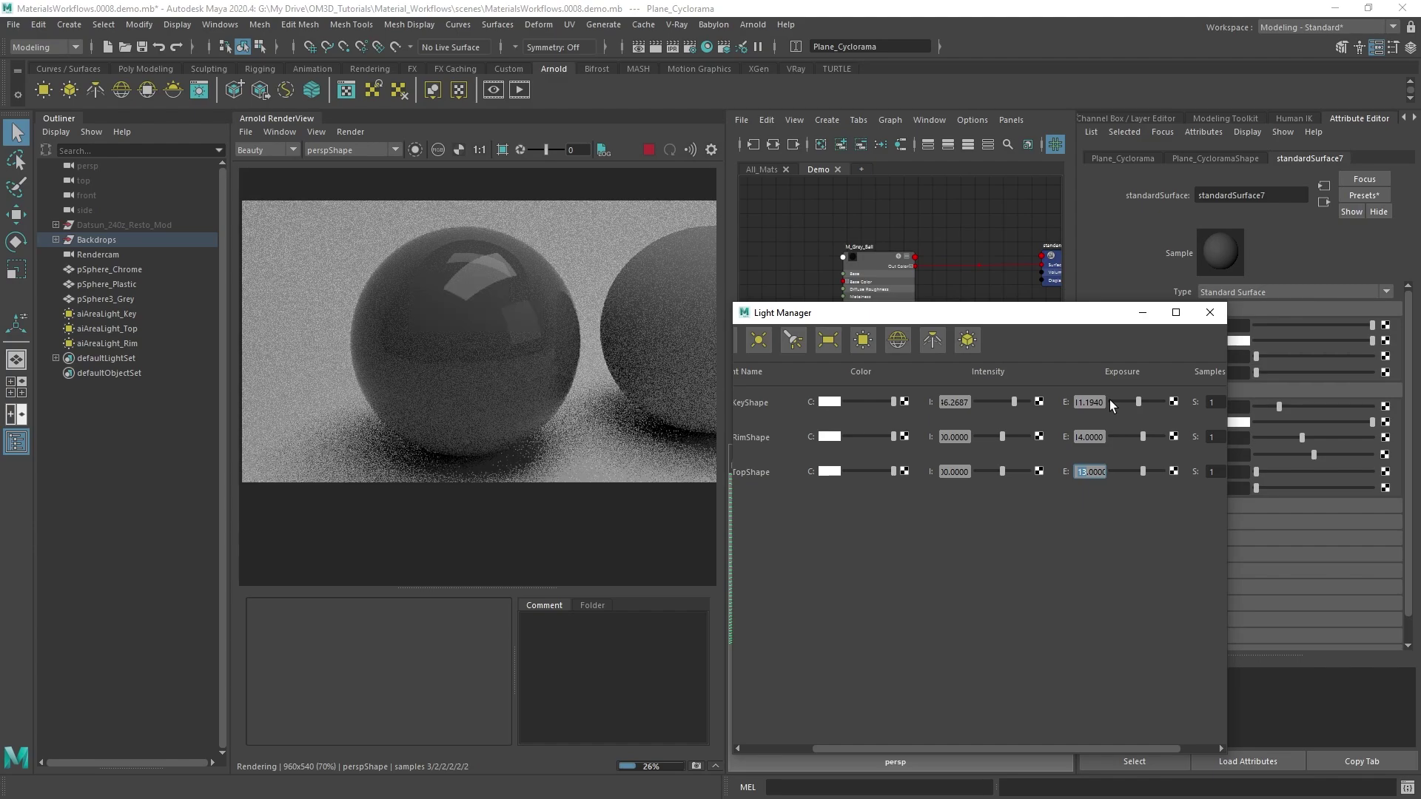
double_click(1088, 401)
type("18")
key("Return")
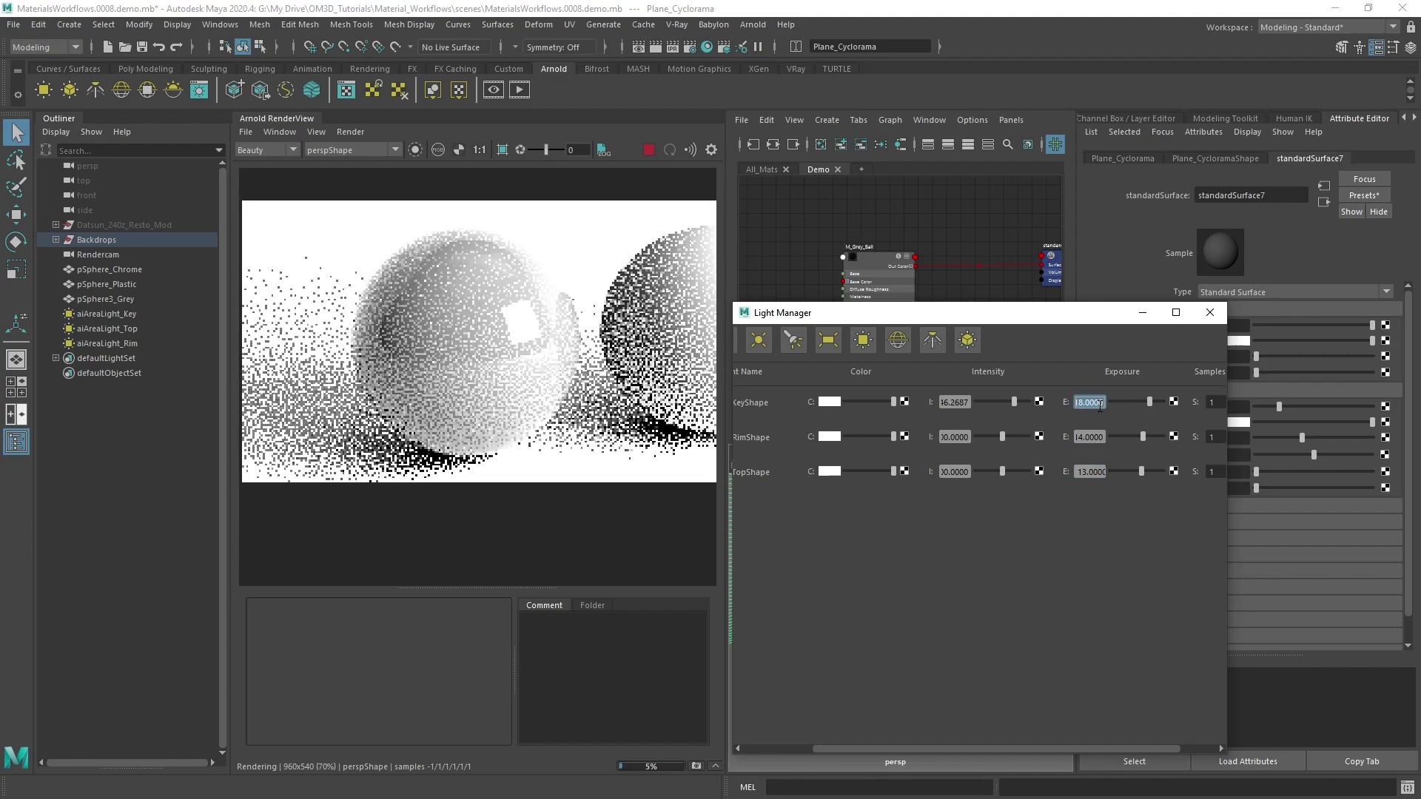
left_click_drag(1149, 402, 1146, 407)
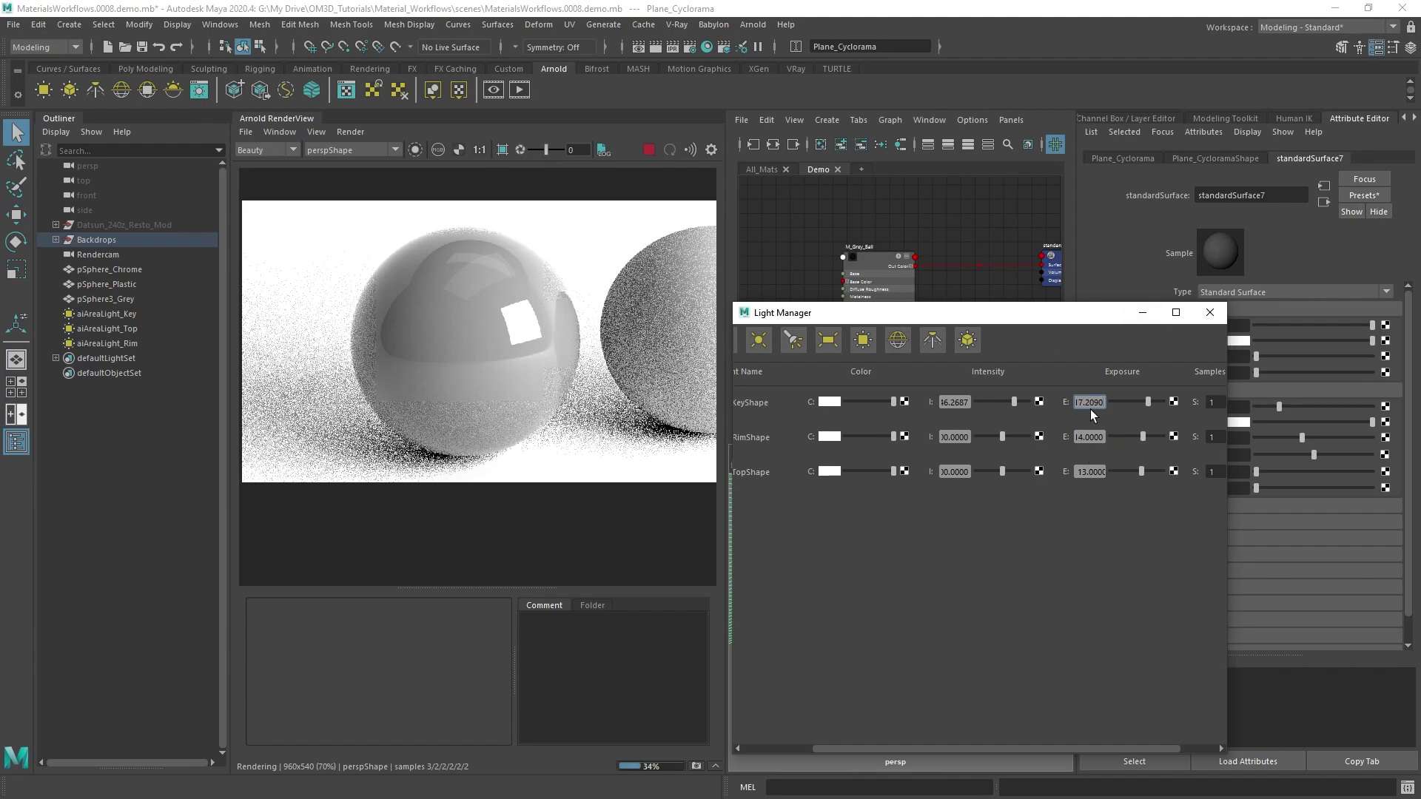
Step: Set the key light's exposure to 15 and close the Light Manager
key("Return")
type("15")
key("Return")
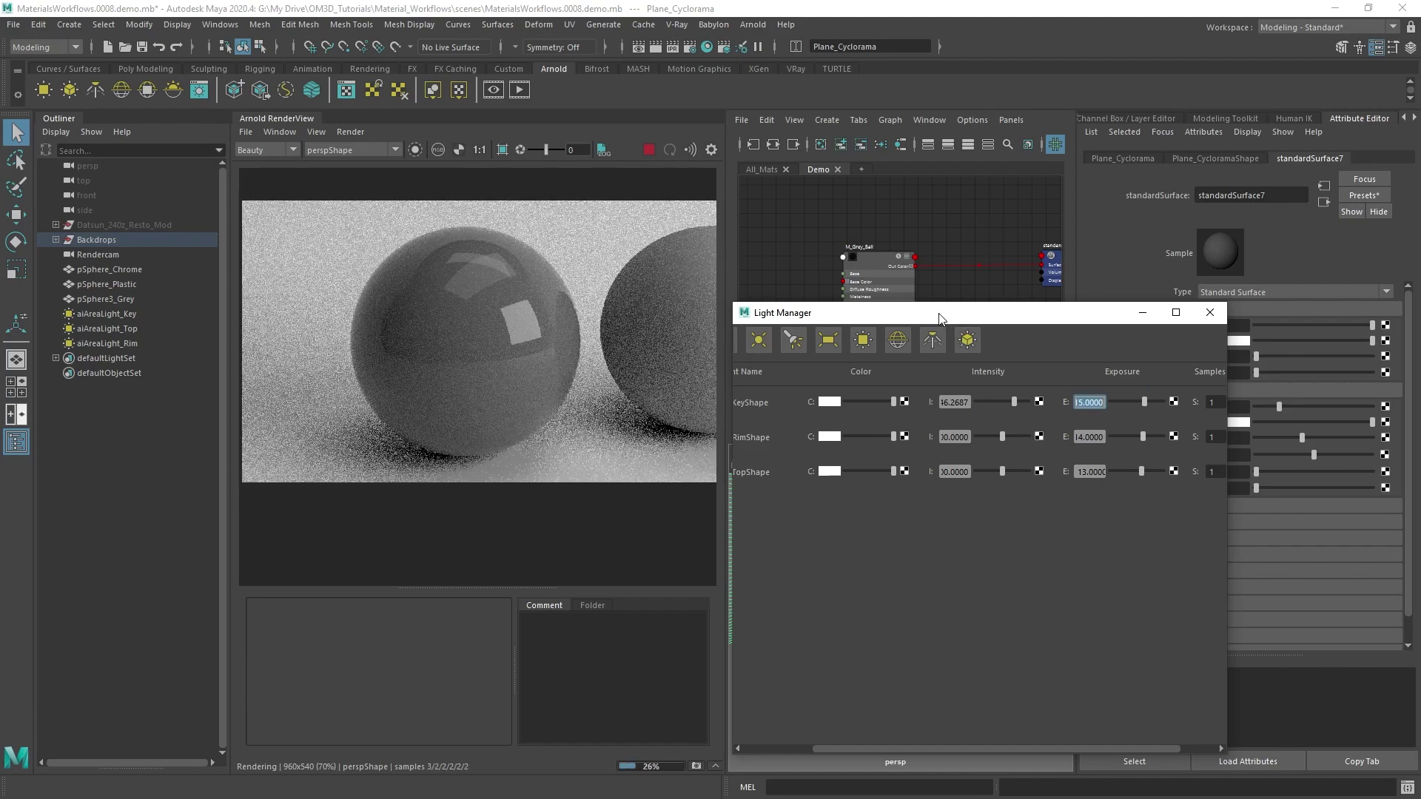
left_click(1209, 312)
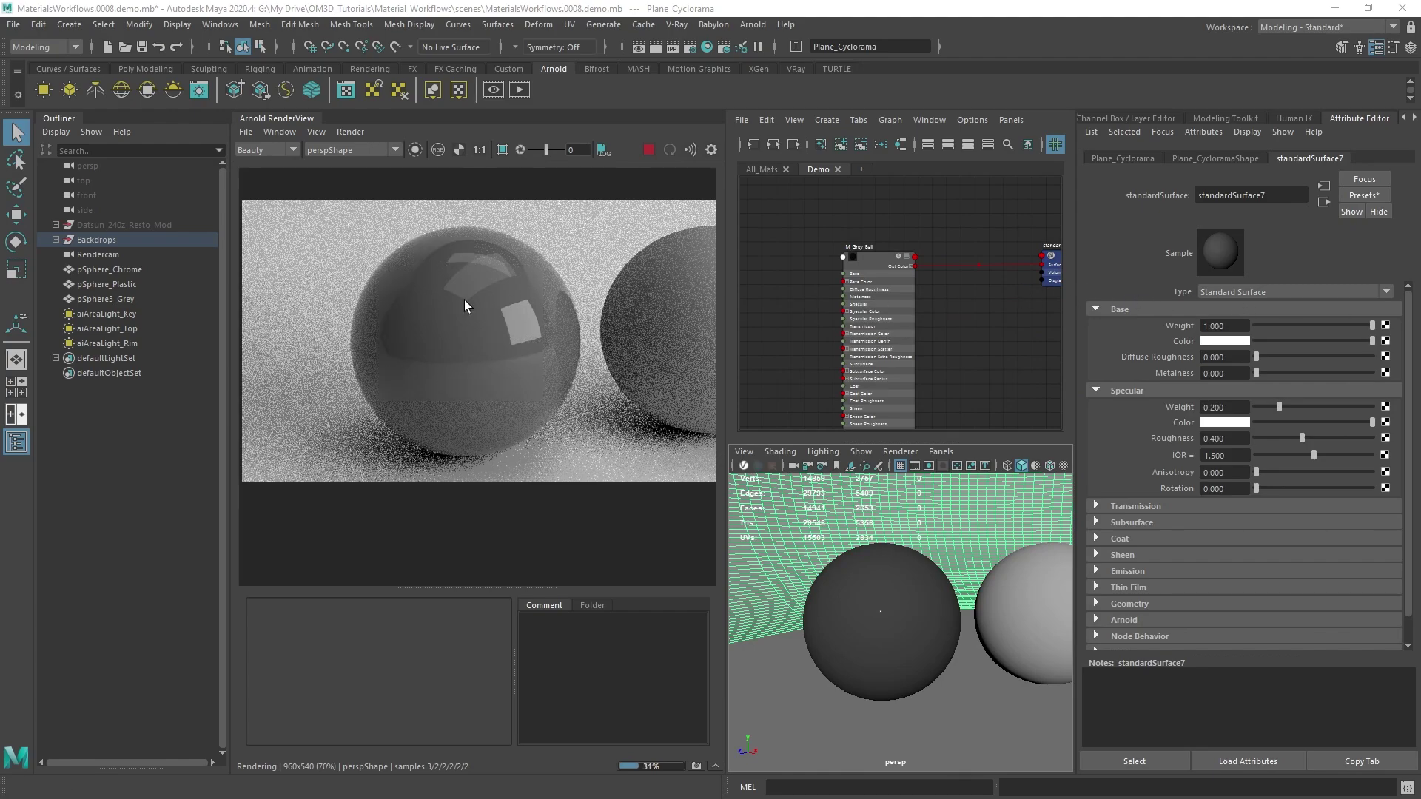
Step: Select the M_Grey_Ball material and set its specular roughness to about 0.374
left_click_drag(859, 263, 844, 231)
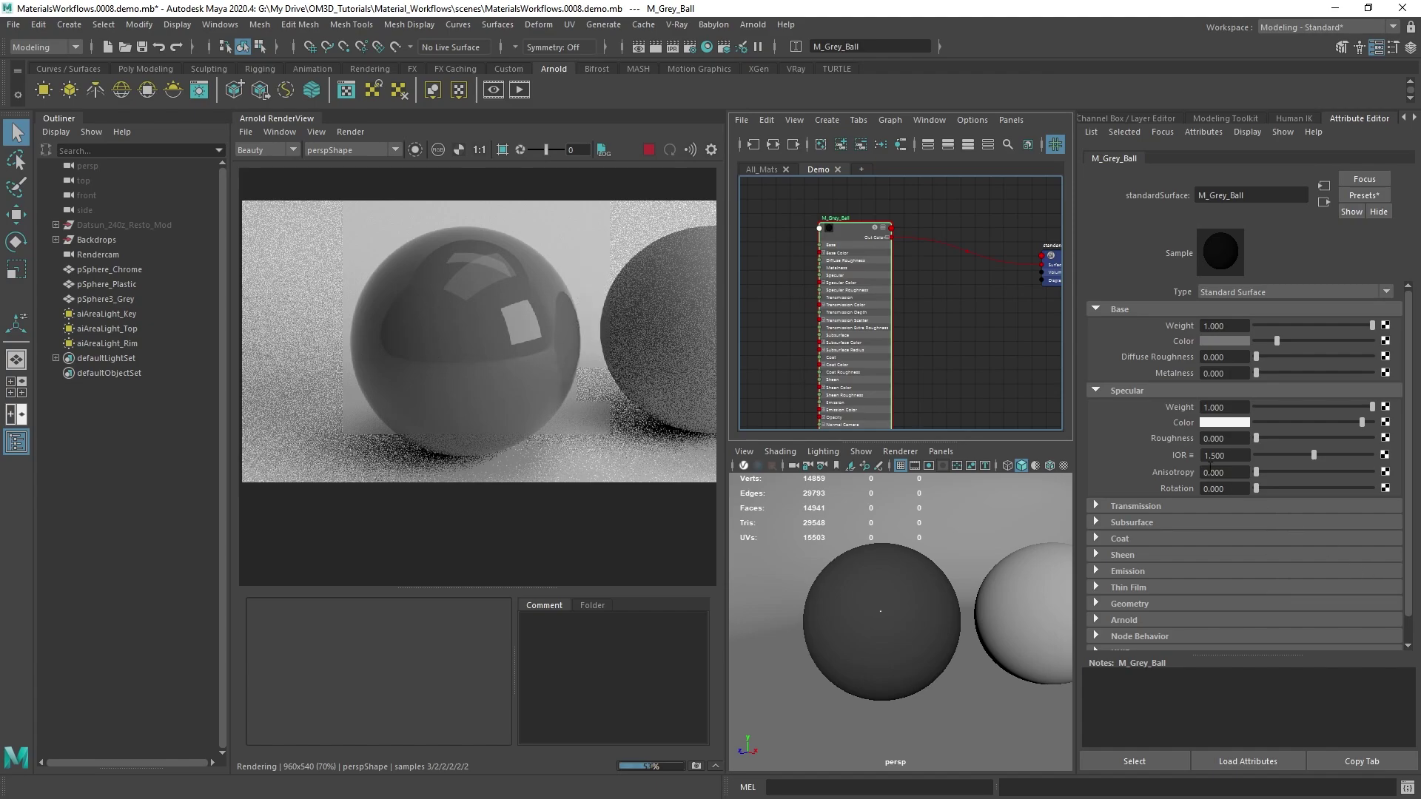
left_click_drag(1257, 436, 1296, 441)
left_click_drag(1303, 441, 1297, 441)
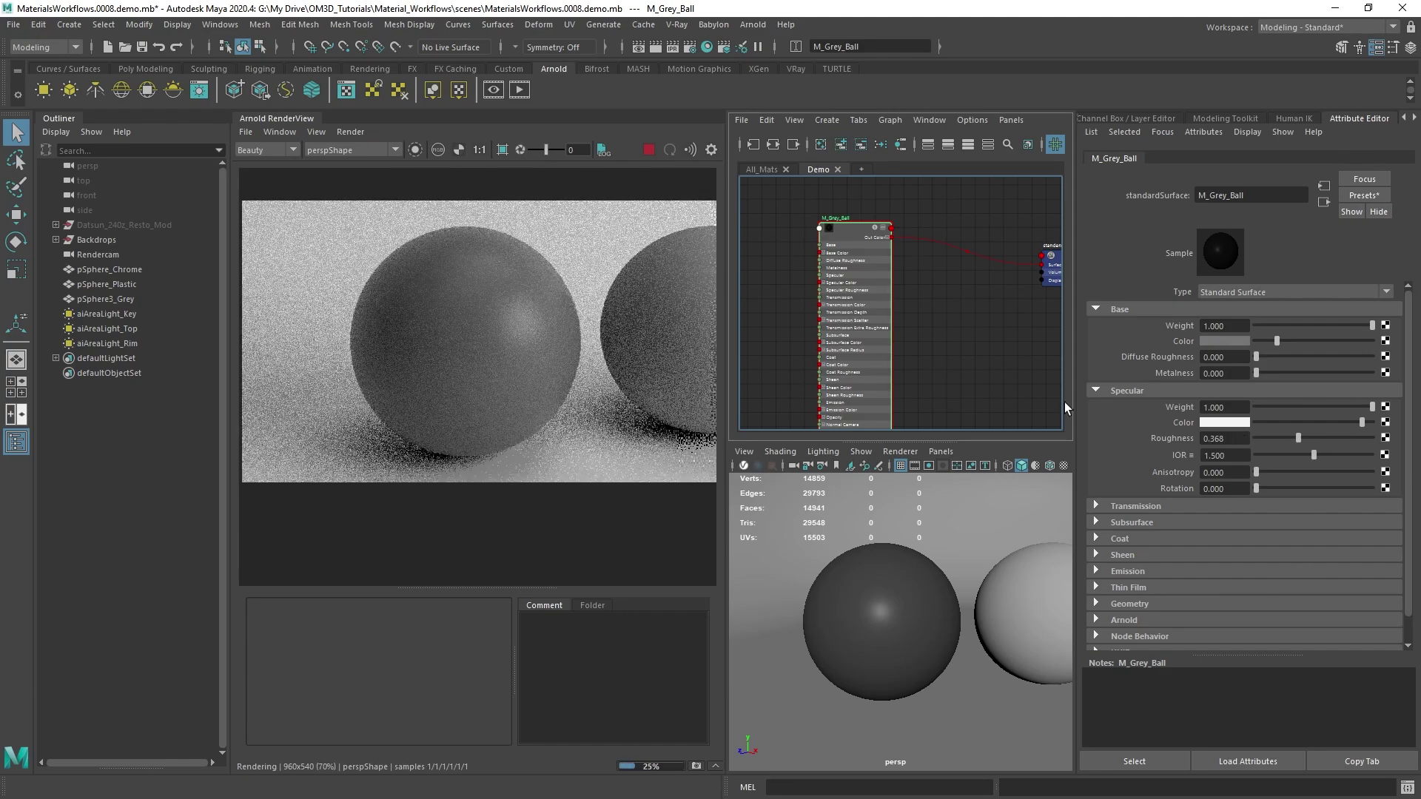
left_click_drag(1298, 441, 1300, 441)
Step: Compare the base color value of M_Grey_Ball in Display Space and Rendering Space, leaving the mixing color space on Rendering Space
left_click(1229, 340)
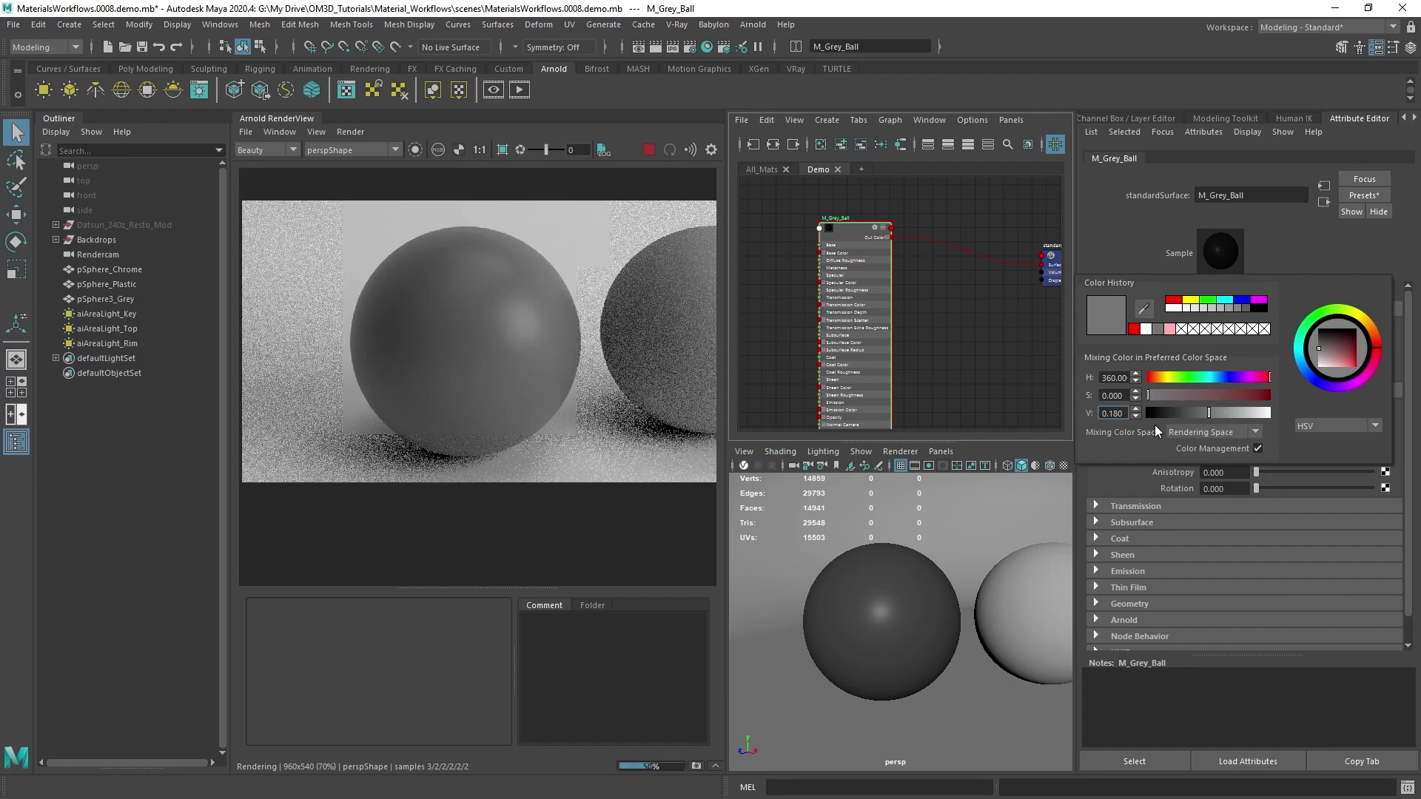
left_click(1205, 432)
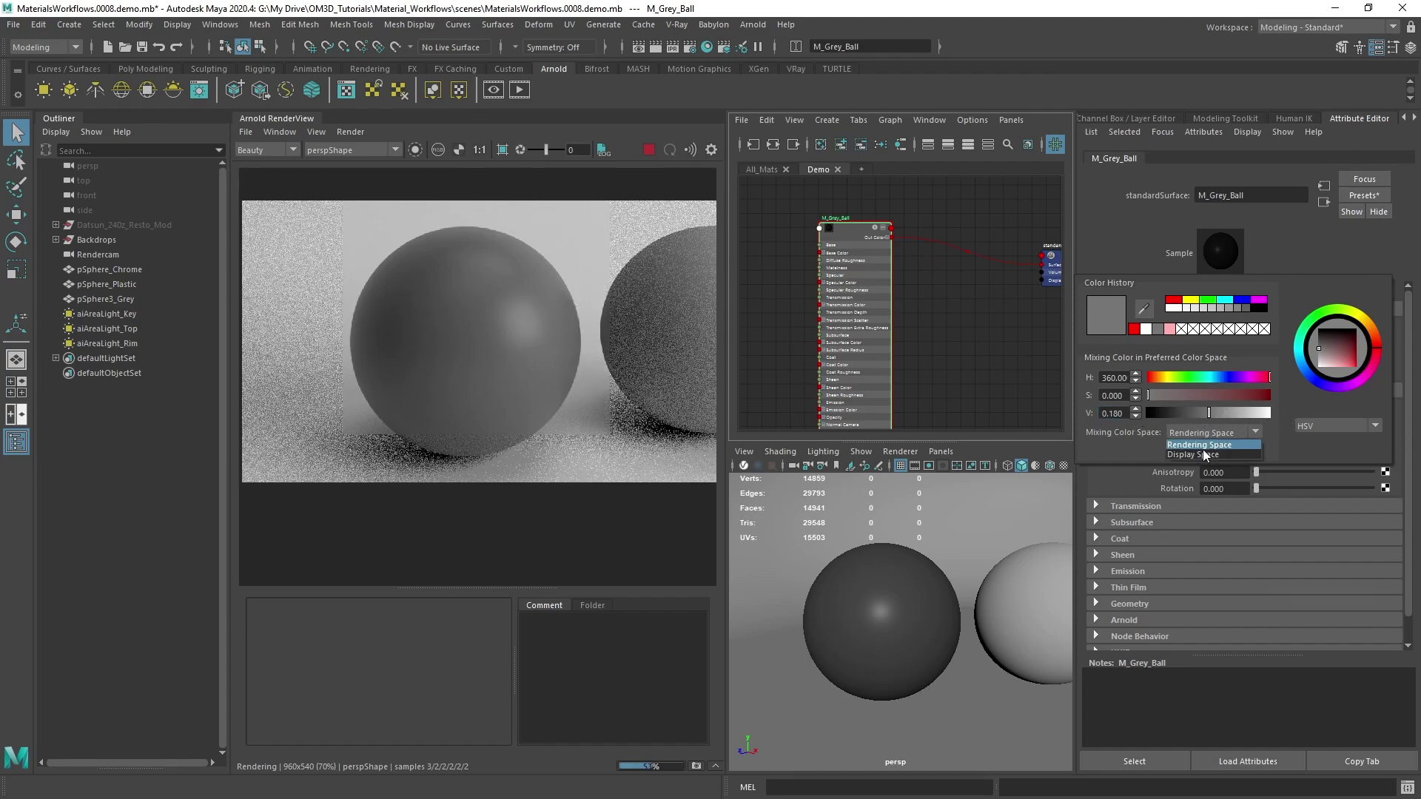
left_click(1200, 452)
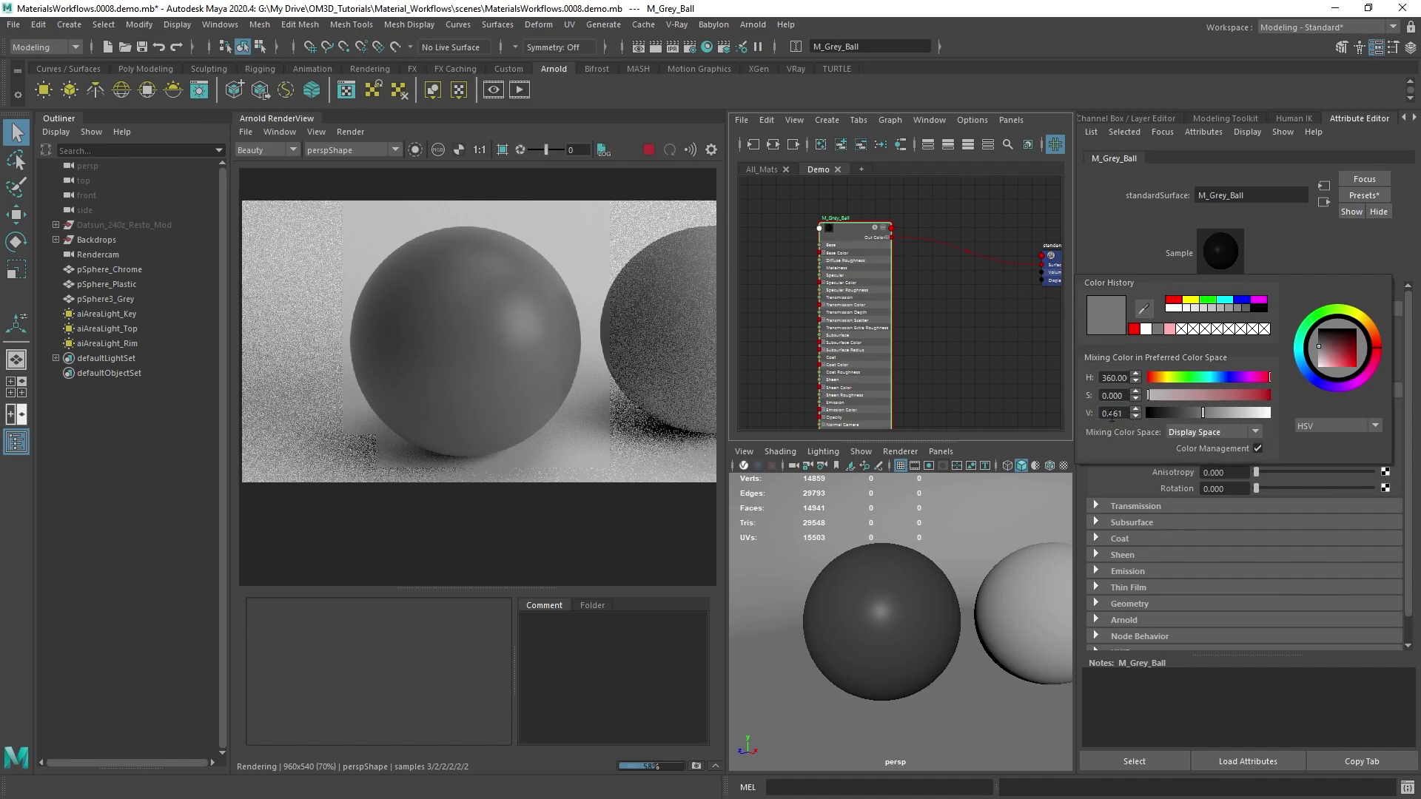
left_click(1221, 433)
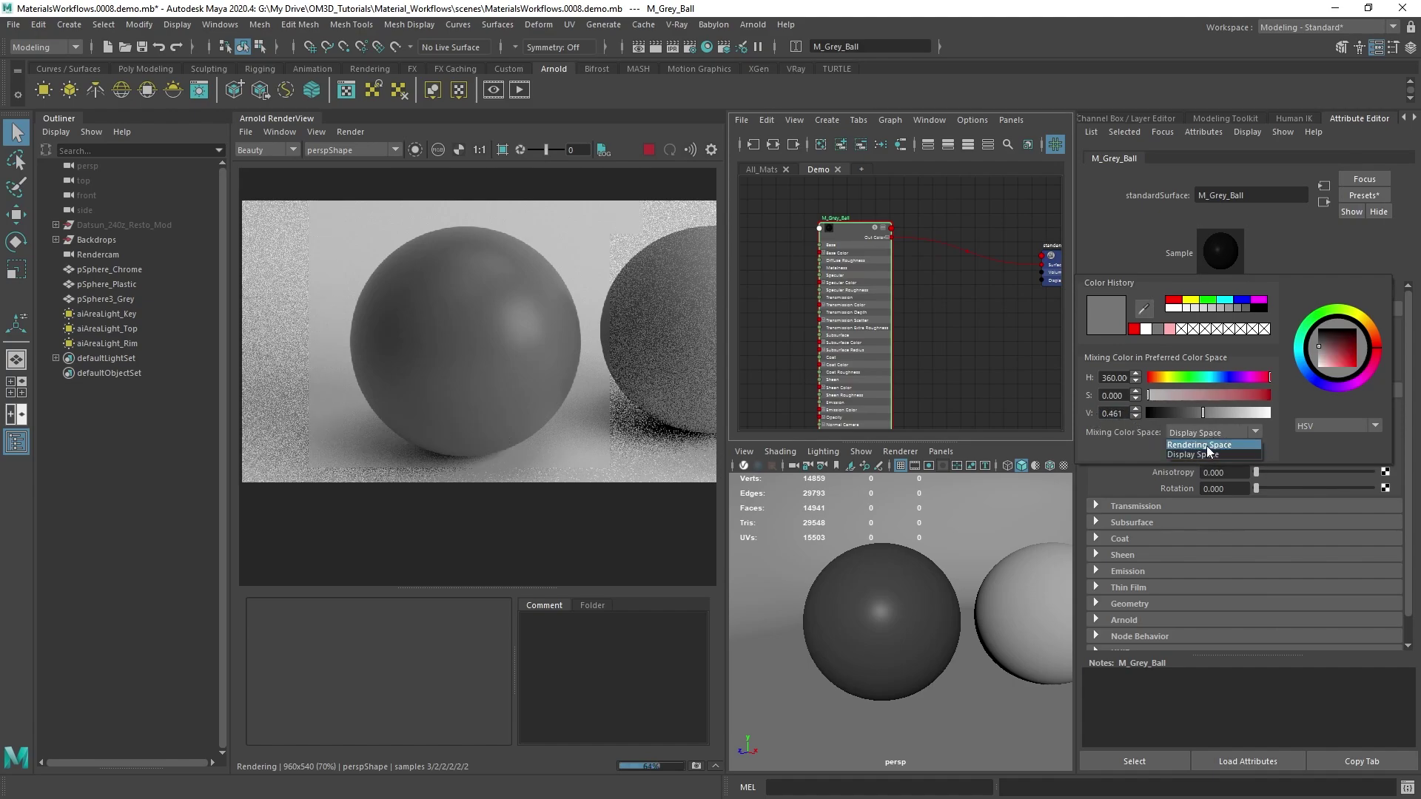
left_click(1206, 445)
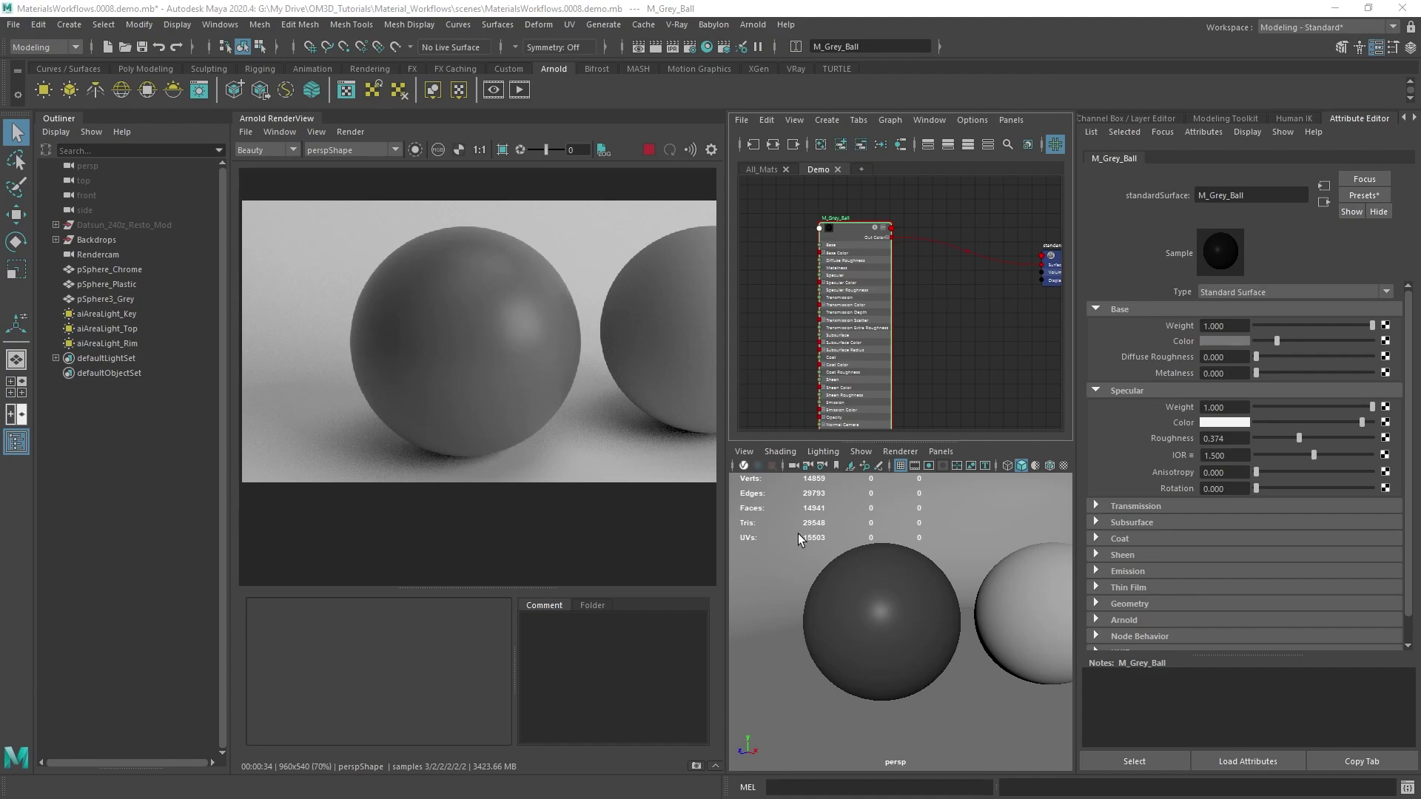
Step: Frame the middle sphere, pSphere_Chrome, and assign it a new Standard Surface material
left_click_drag(943, 615, 806, 616, "alt")
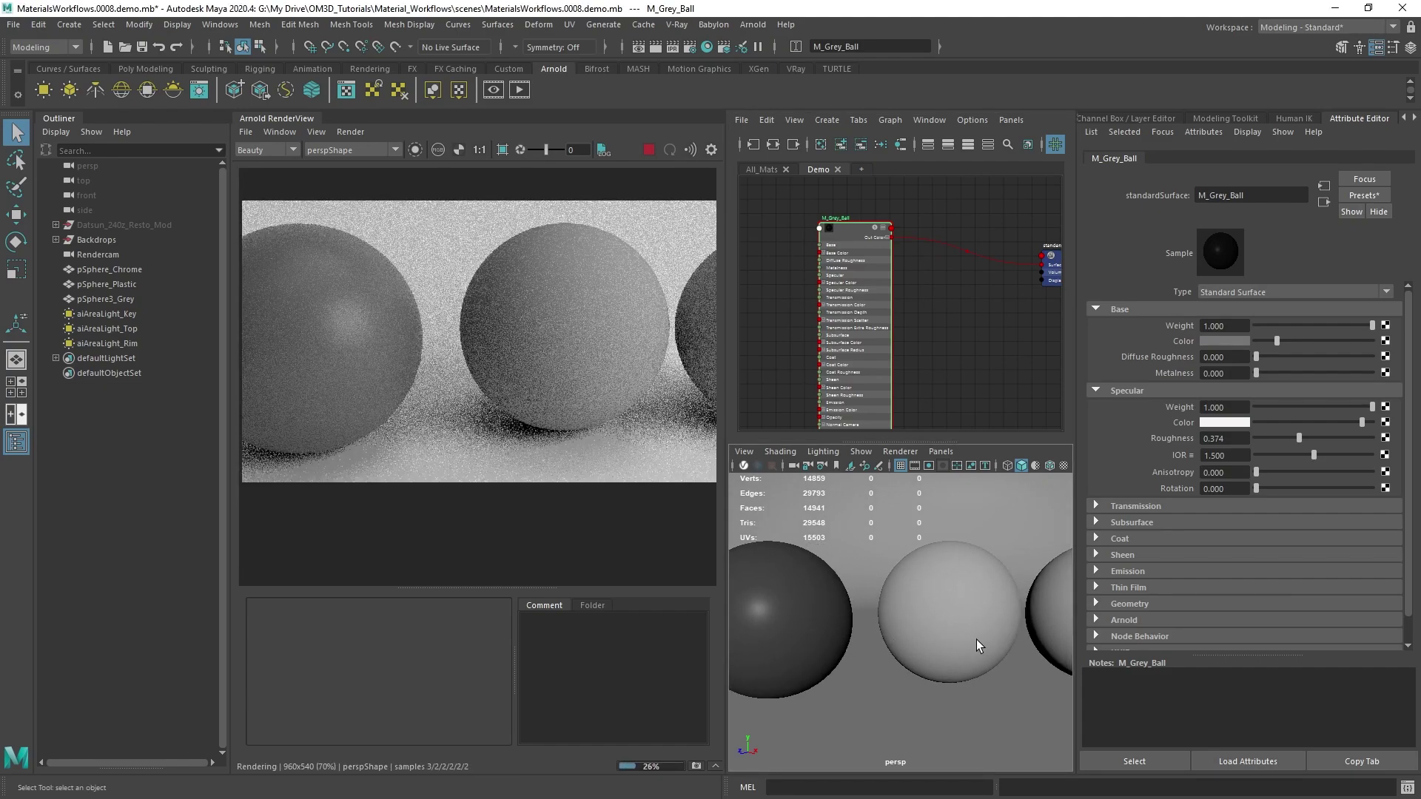
left_click_drag(975, 639, 934, 639, "alt")
left_click(938, 610)
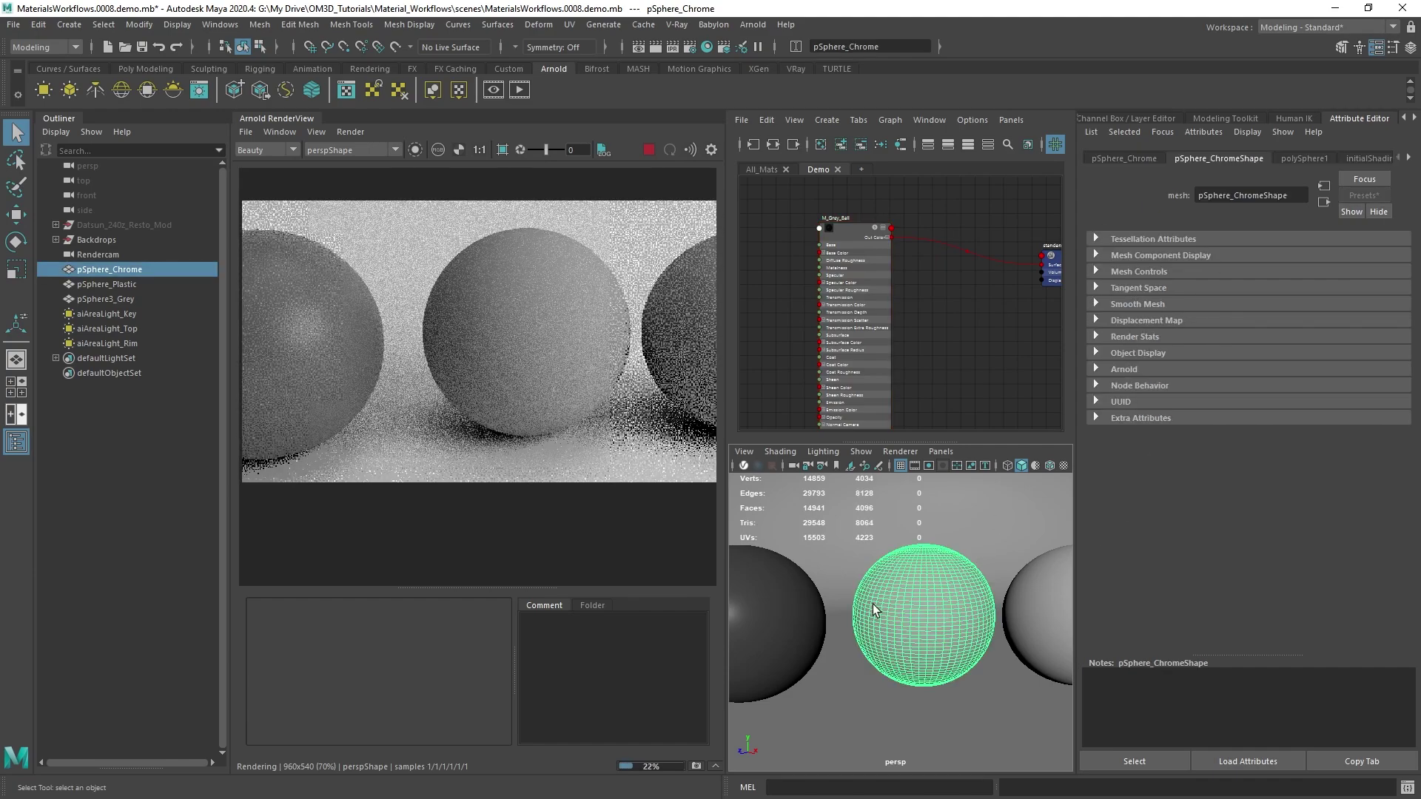
left_click(1374, 157)
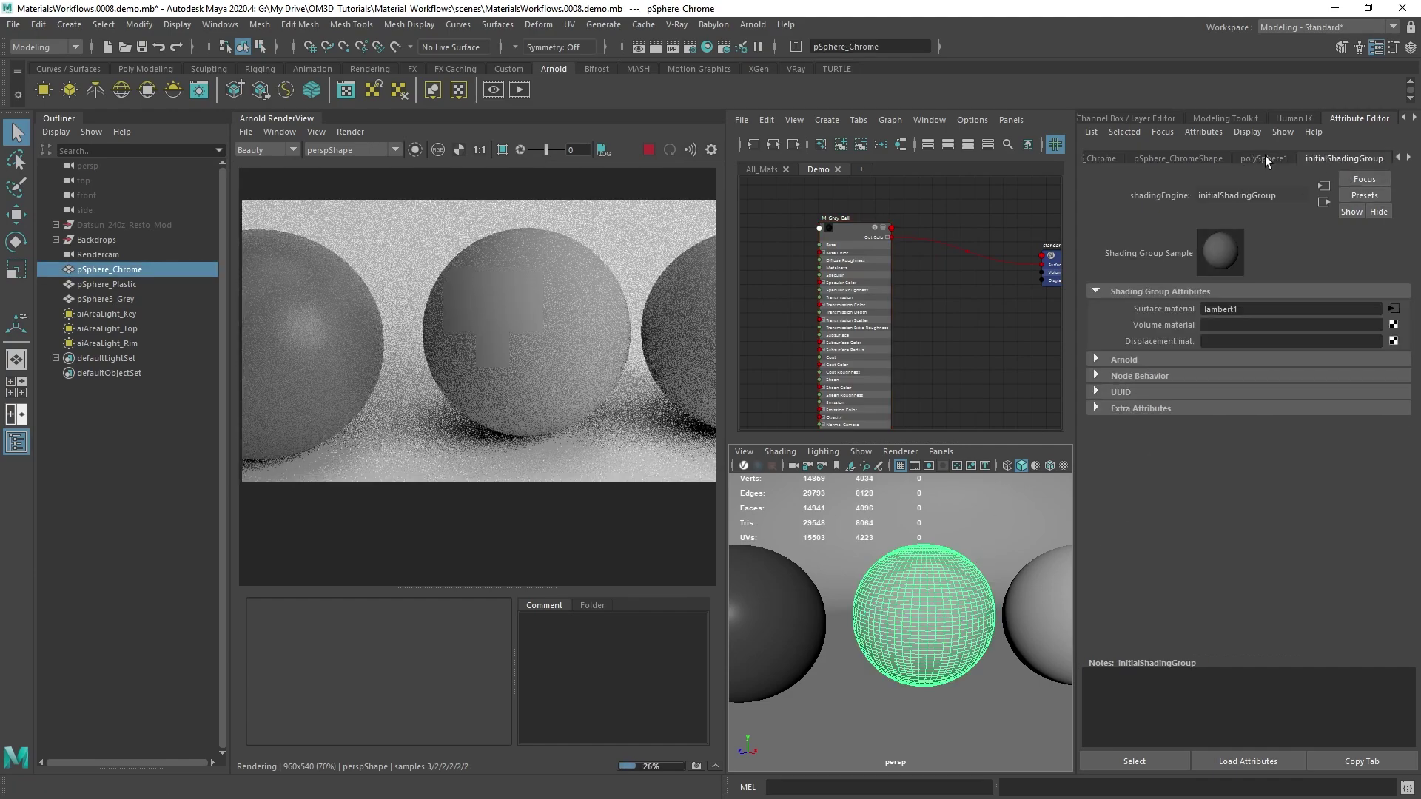
left_click(1408, 158)
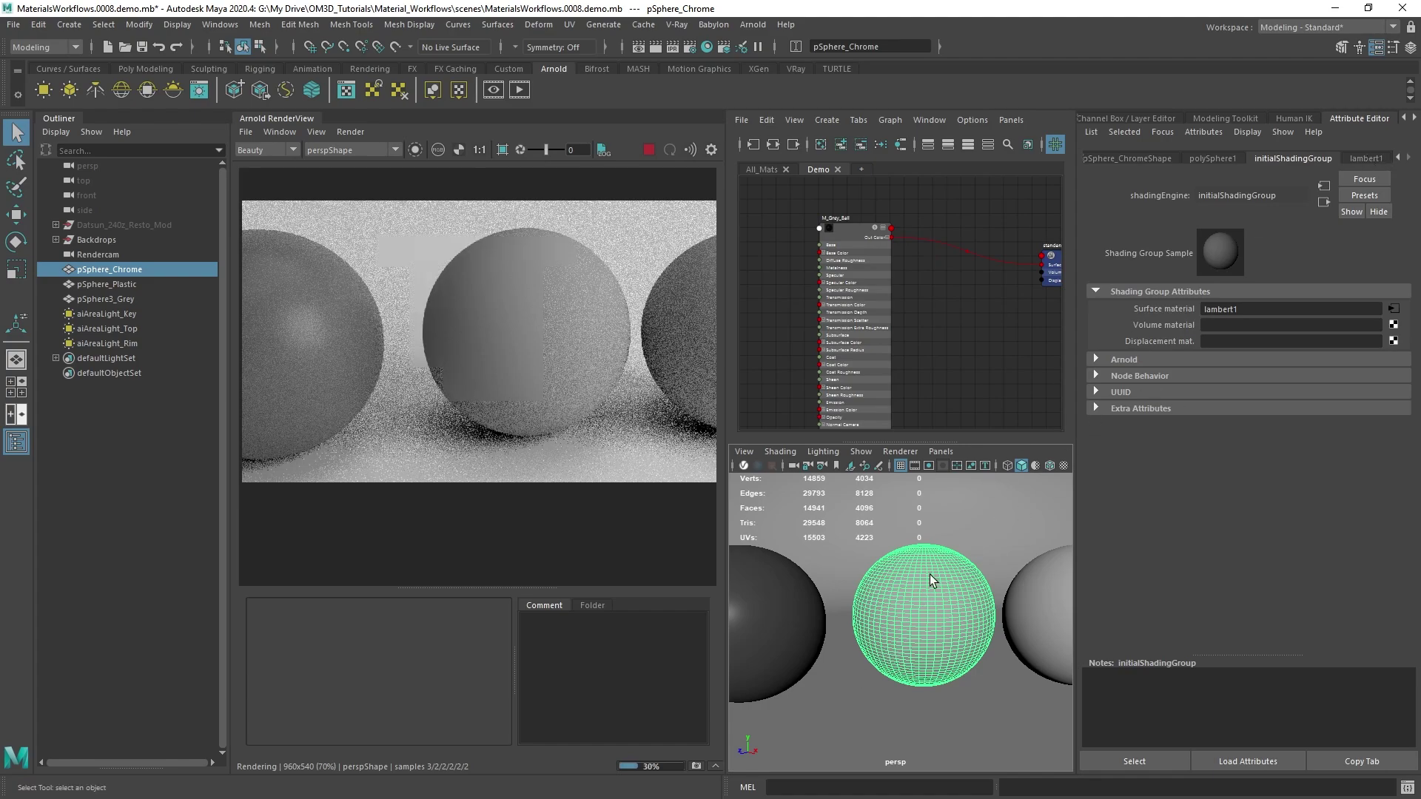
right_click_drag(929, 574, 922, 756)
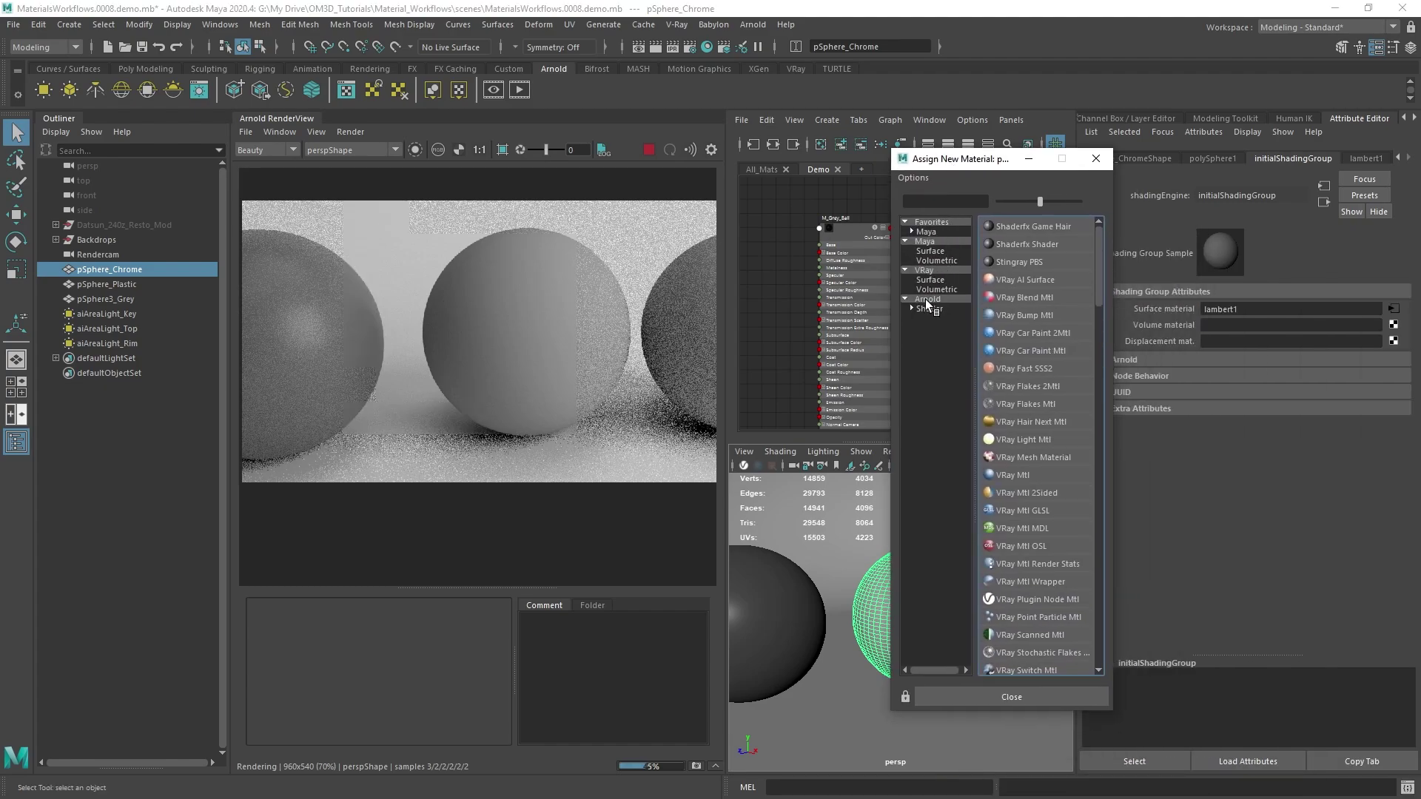
left_click(928, 300)
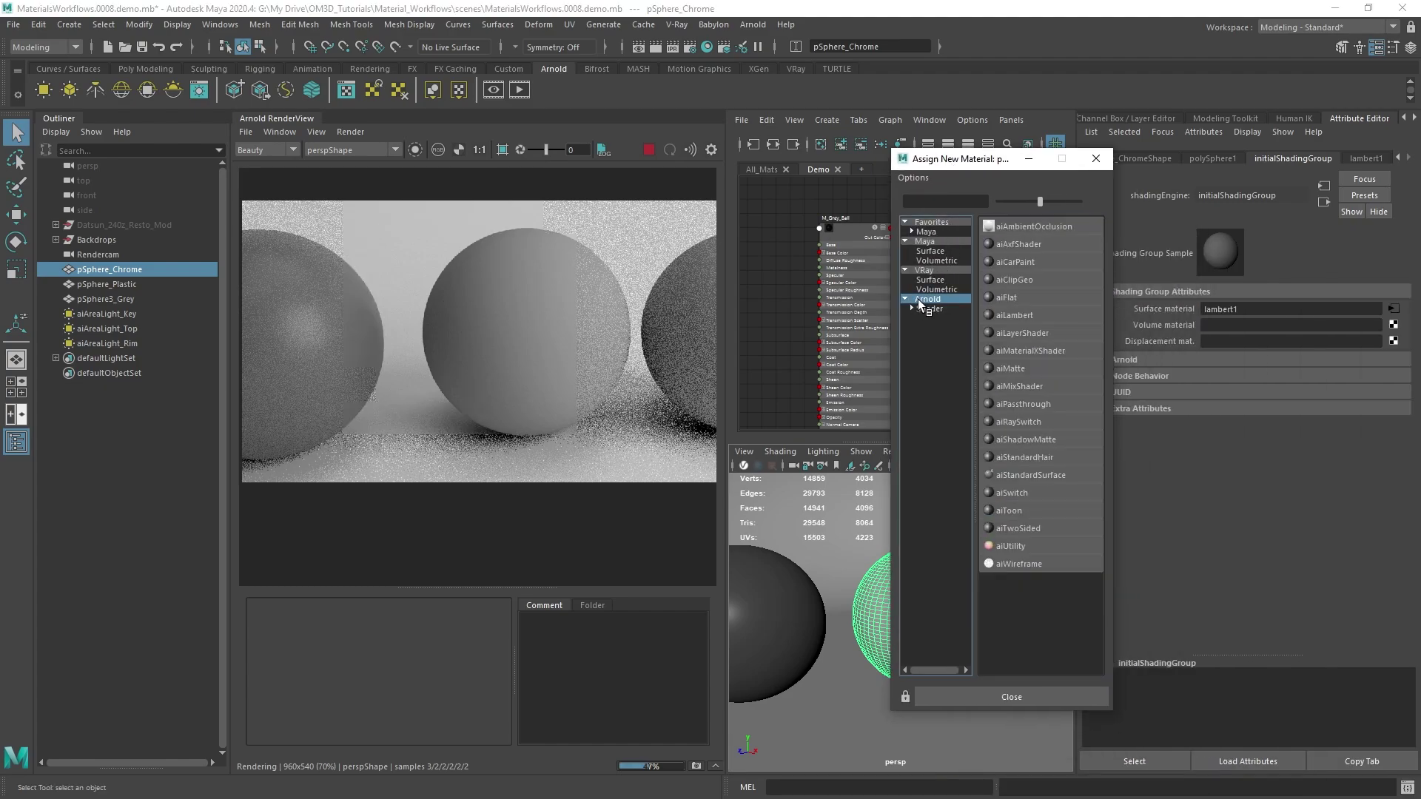
left_click(939, 222)
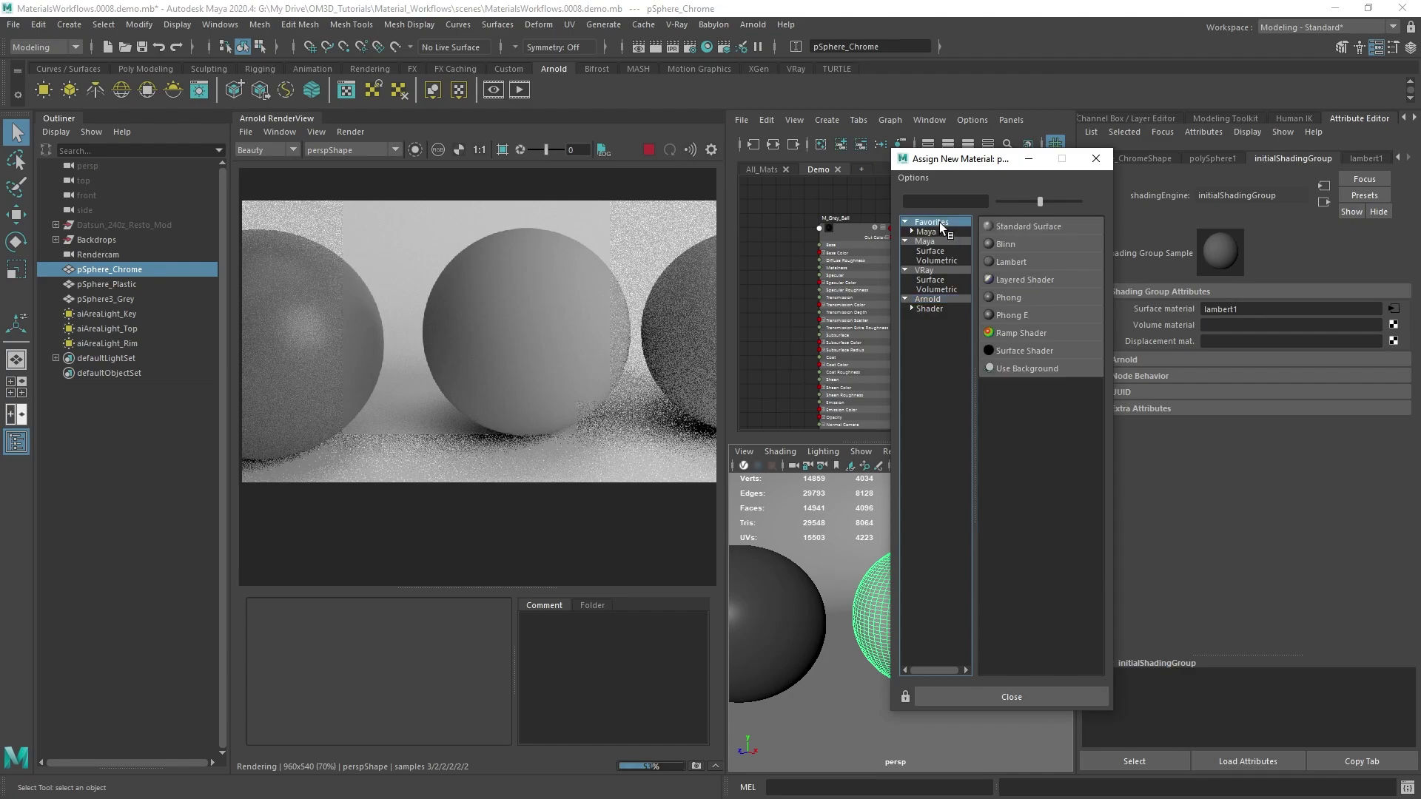
left_click(1018, 224)
left_click(1203, 158)
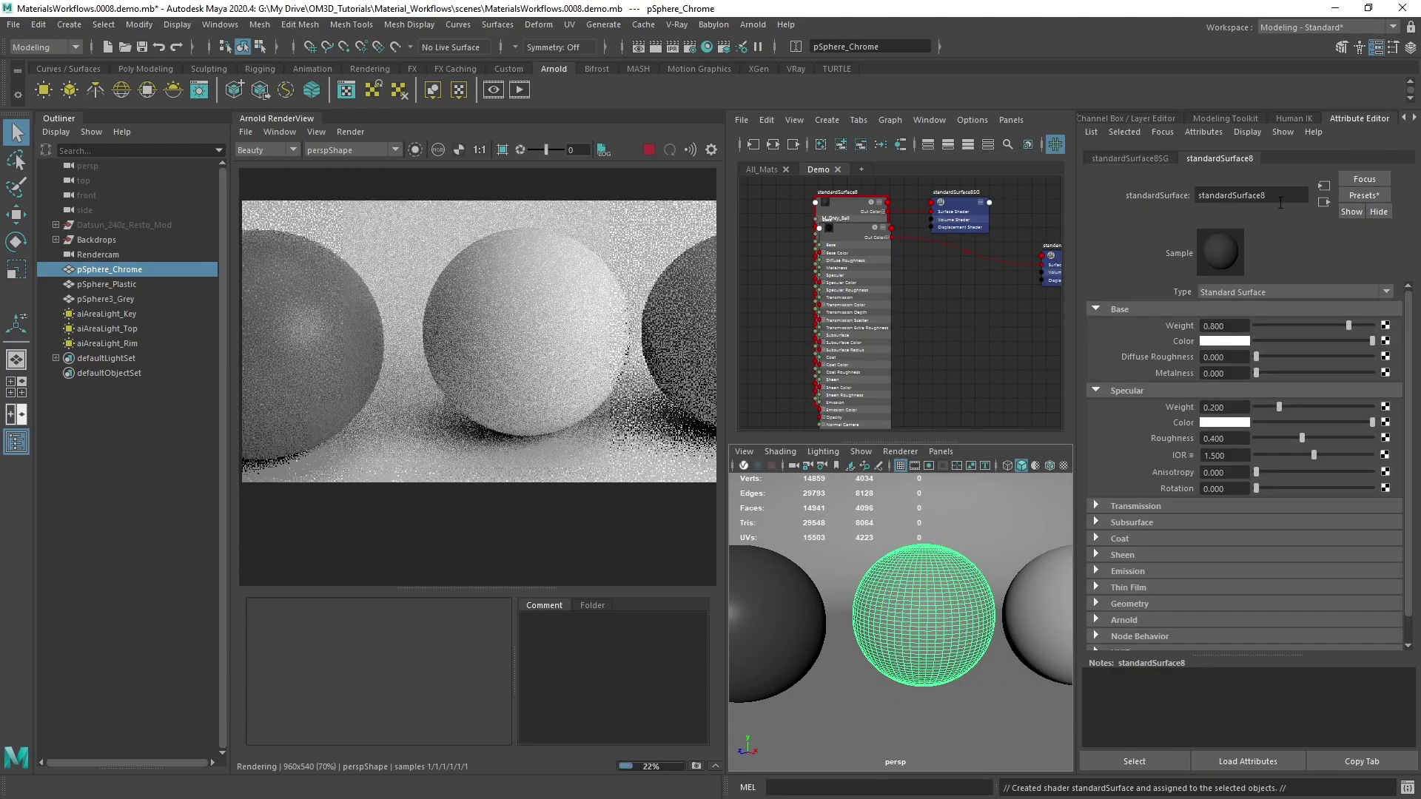
Step: Rename the new Standard Surface material on the middle sphere as M_Chrome
double_click(1243, 194)
type("M_")
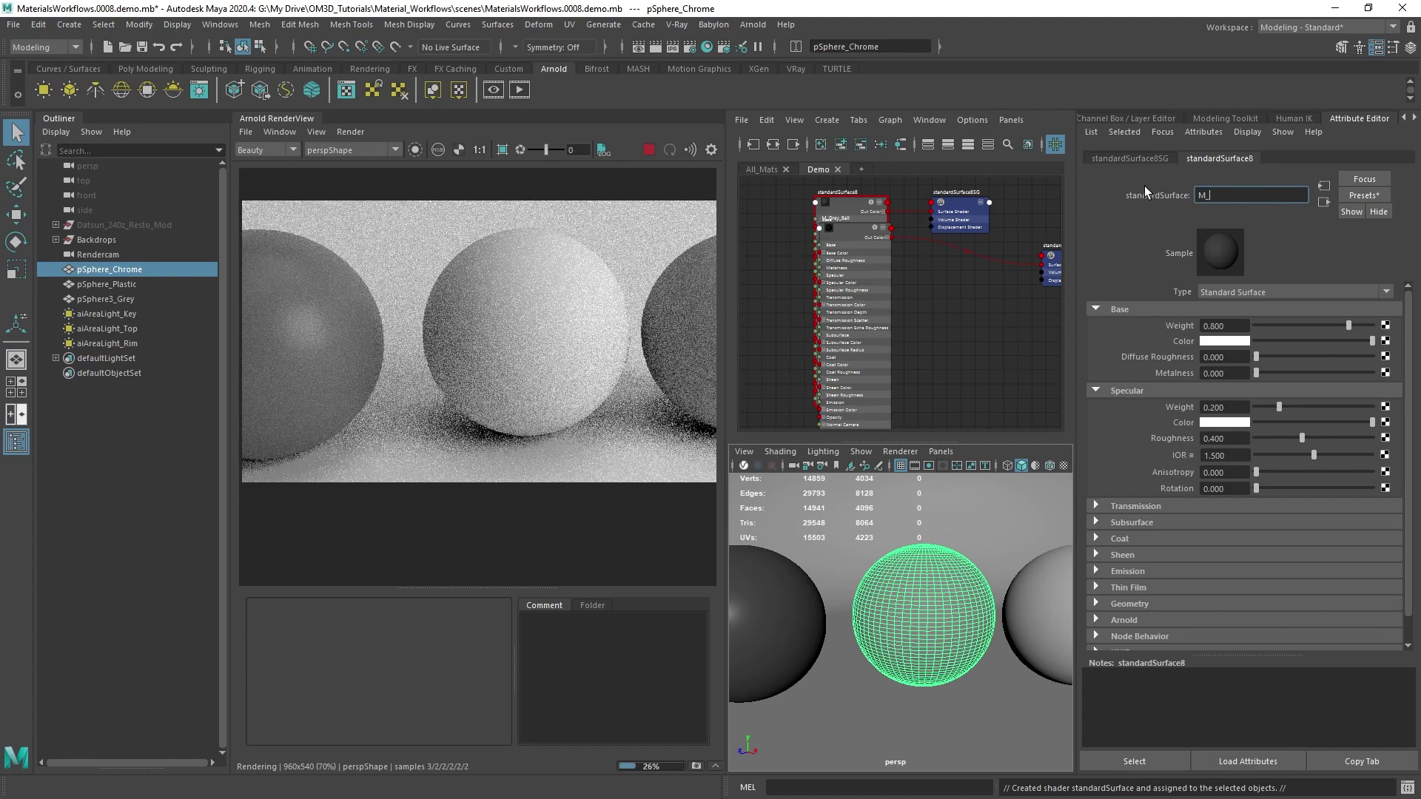
type("Chrome")
key("Return")
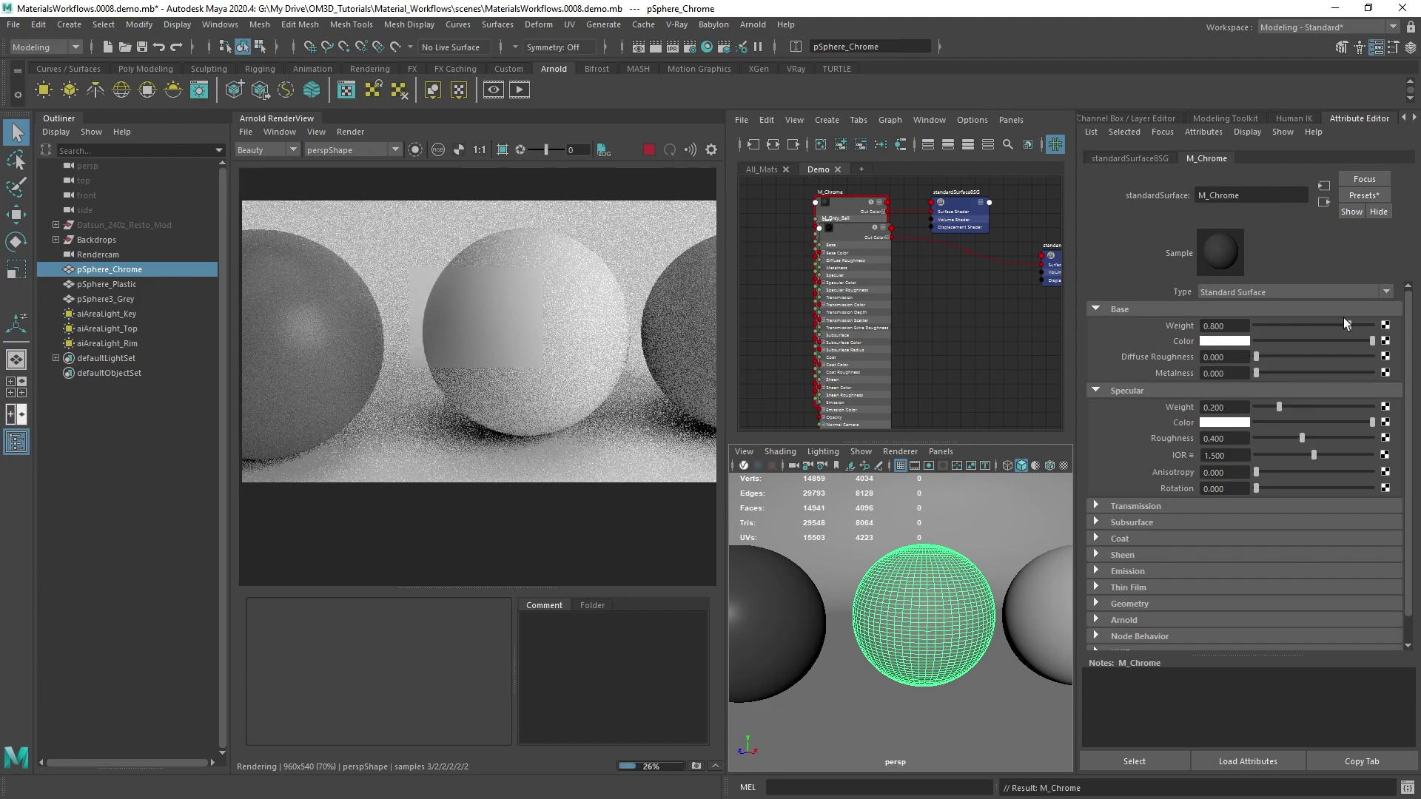
Step: Set both the base weight and the specular weight of M_Chrome to 1
left_click_drag(1347, 325, 1378, 326)
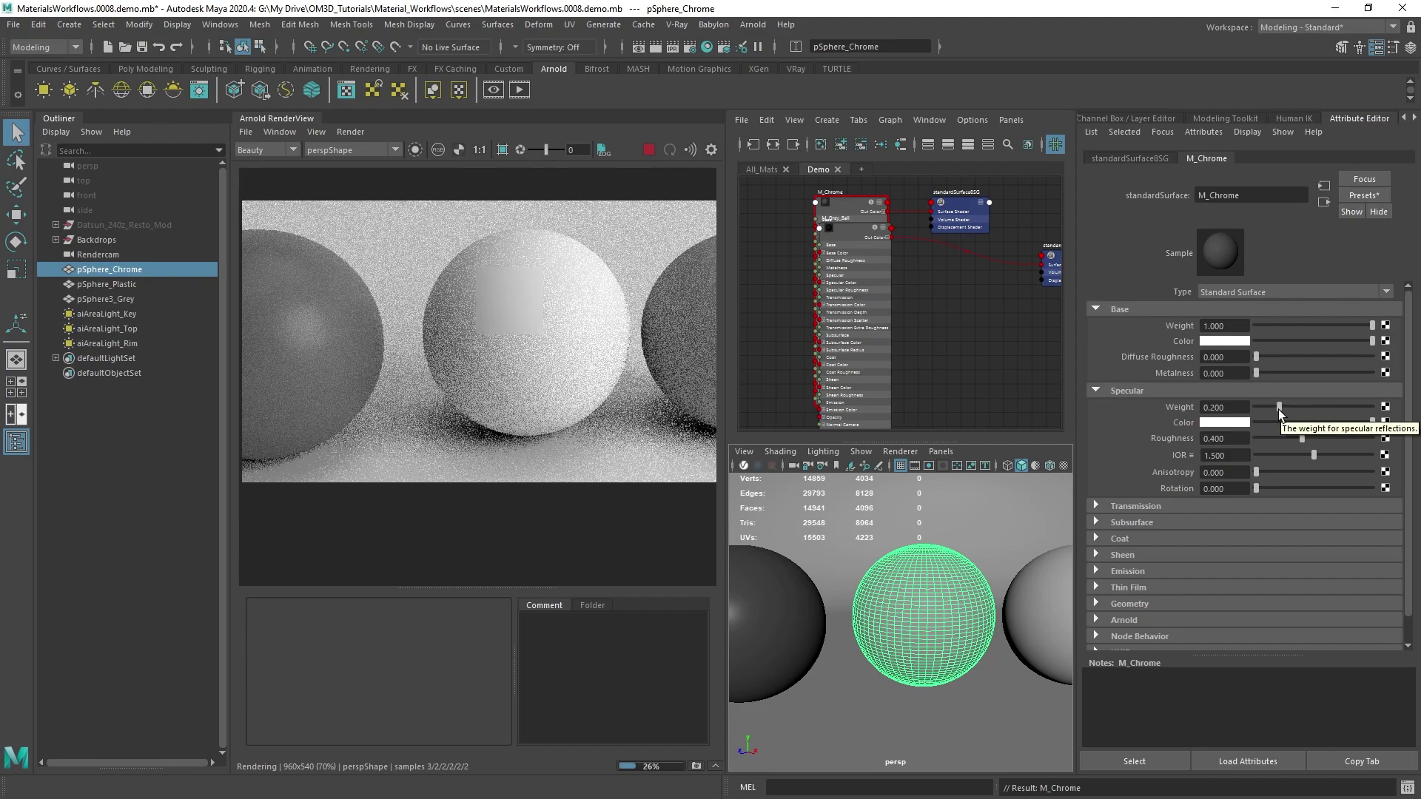
left_click_drag(1277, 408, 1418, 407)
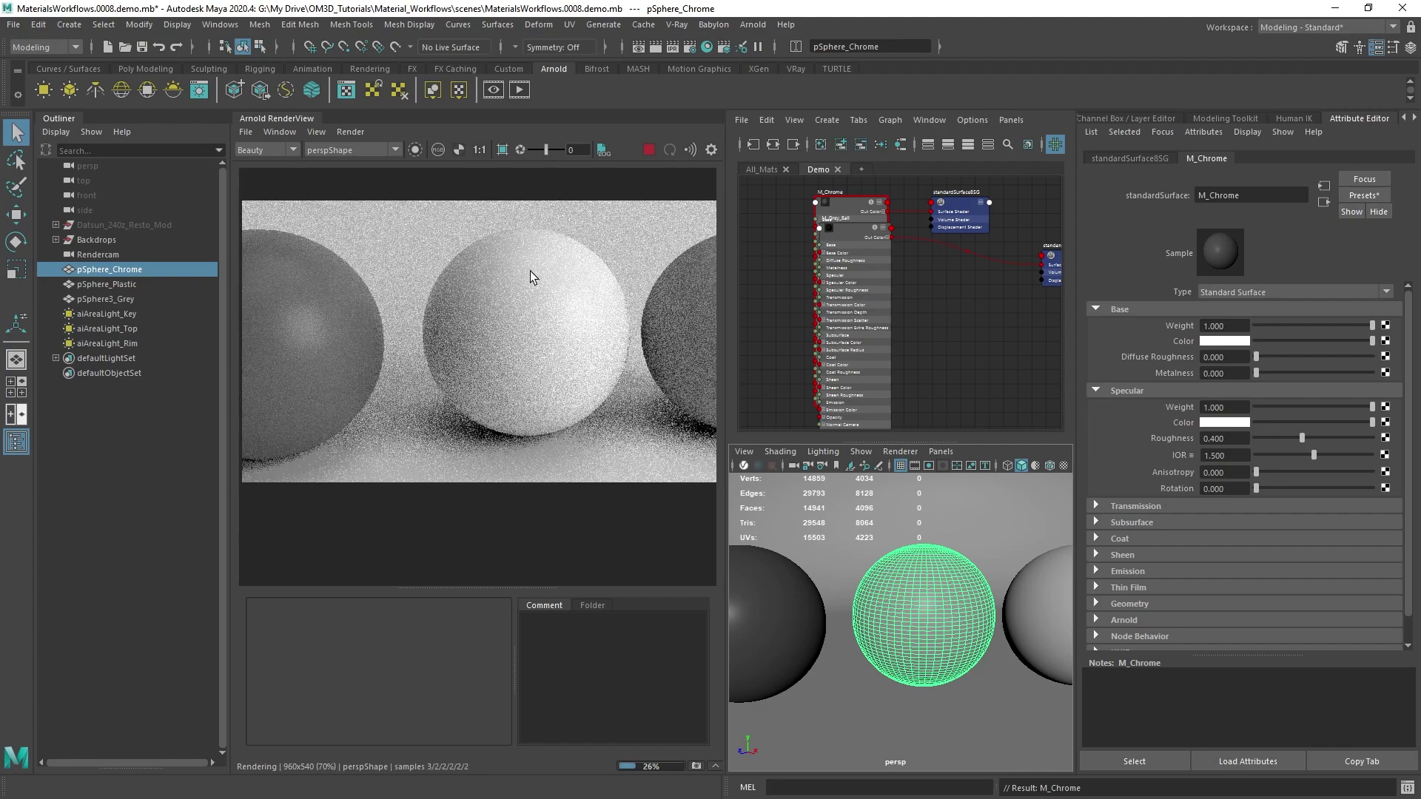
left_click(1222, 340)
left_click(1215, 424)
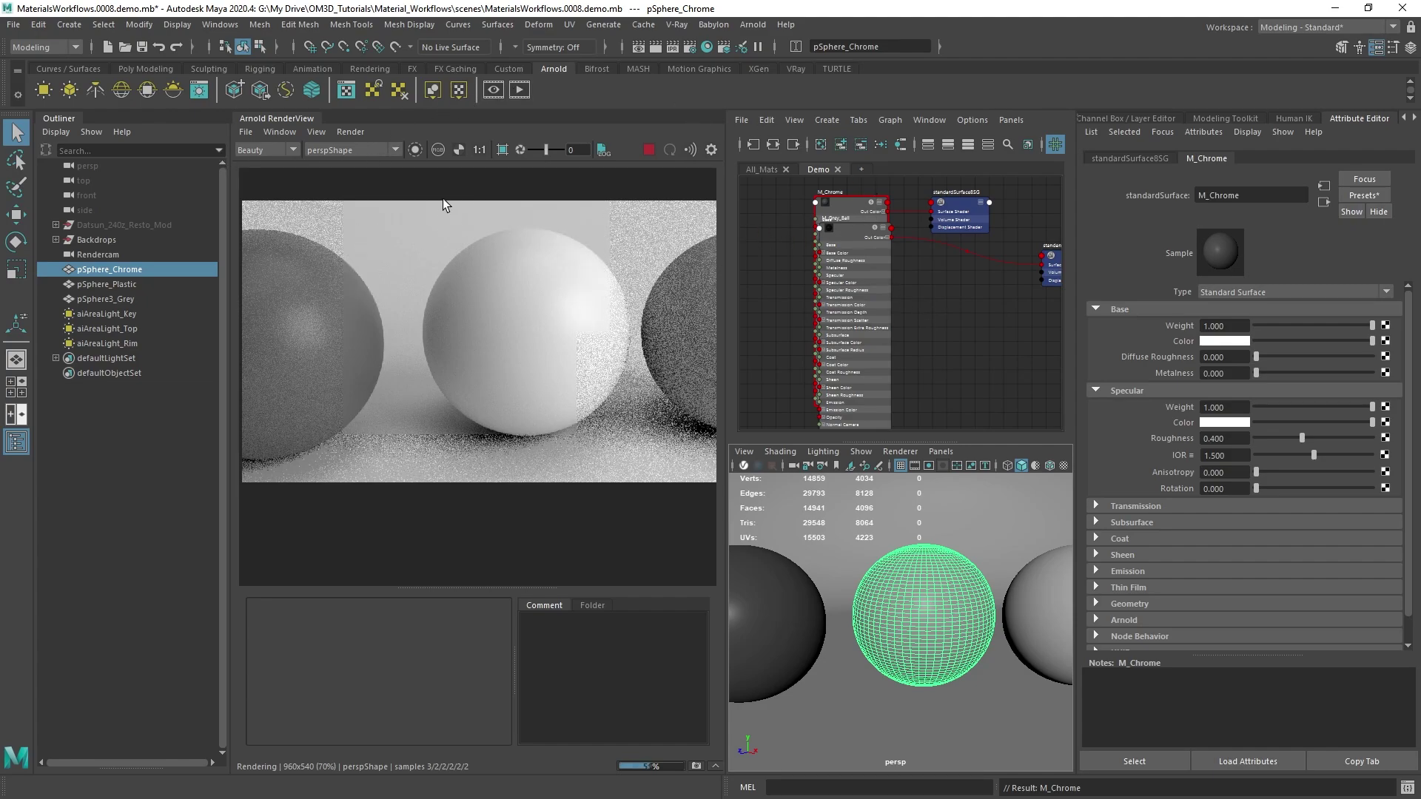
Step: Test a brighter key light in the Light Manager, resetting its exposure to 15 and raising its intensity slightly
left_click_drag(1420, 303, 958, 267)
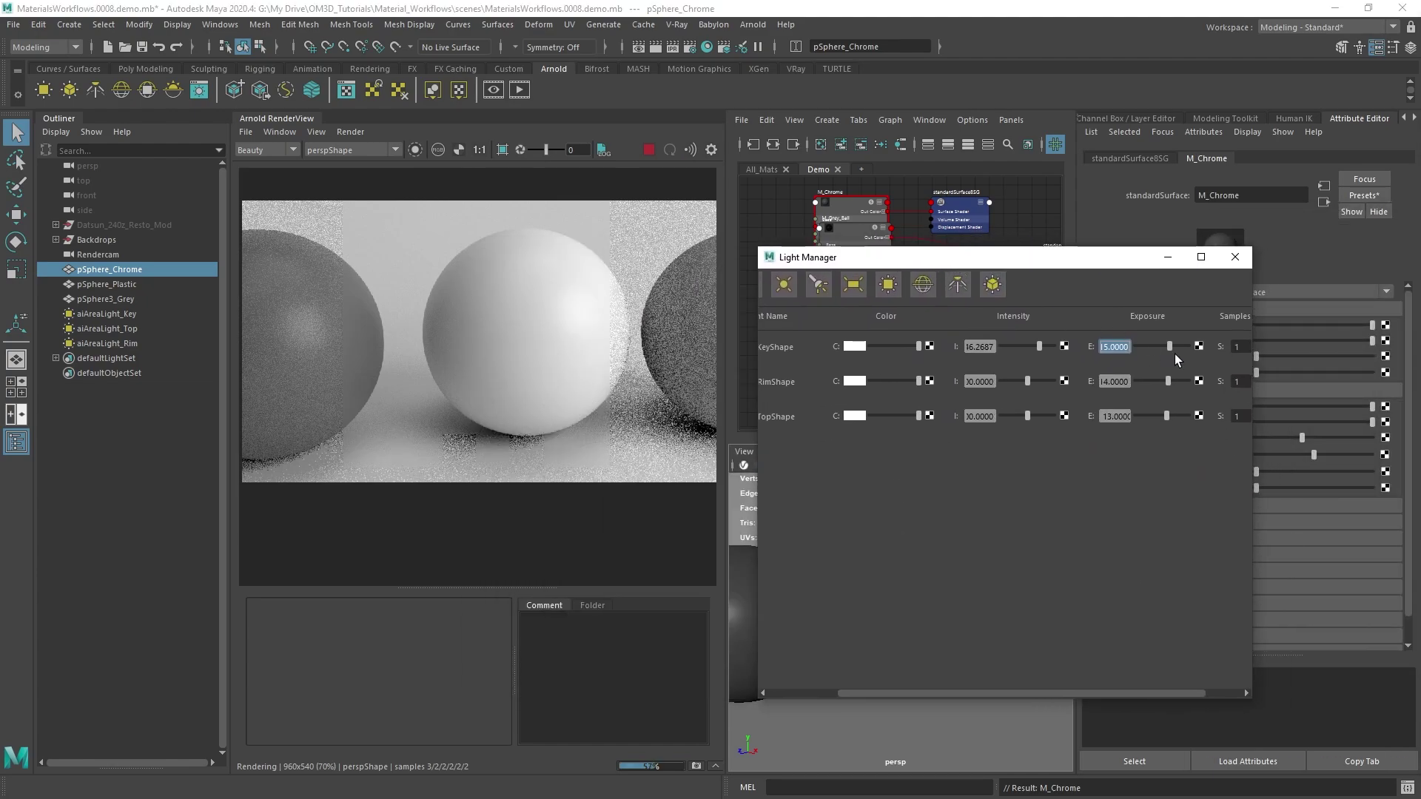
left_click_drag(1170, 349, 1169, 349)
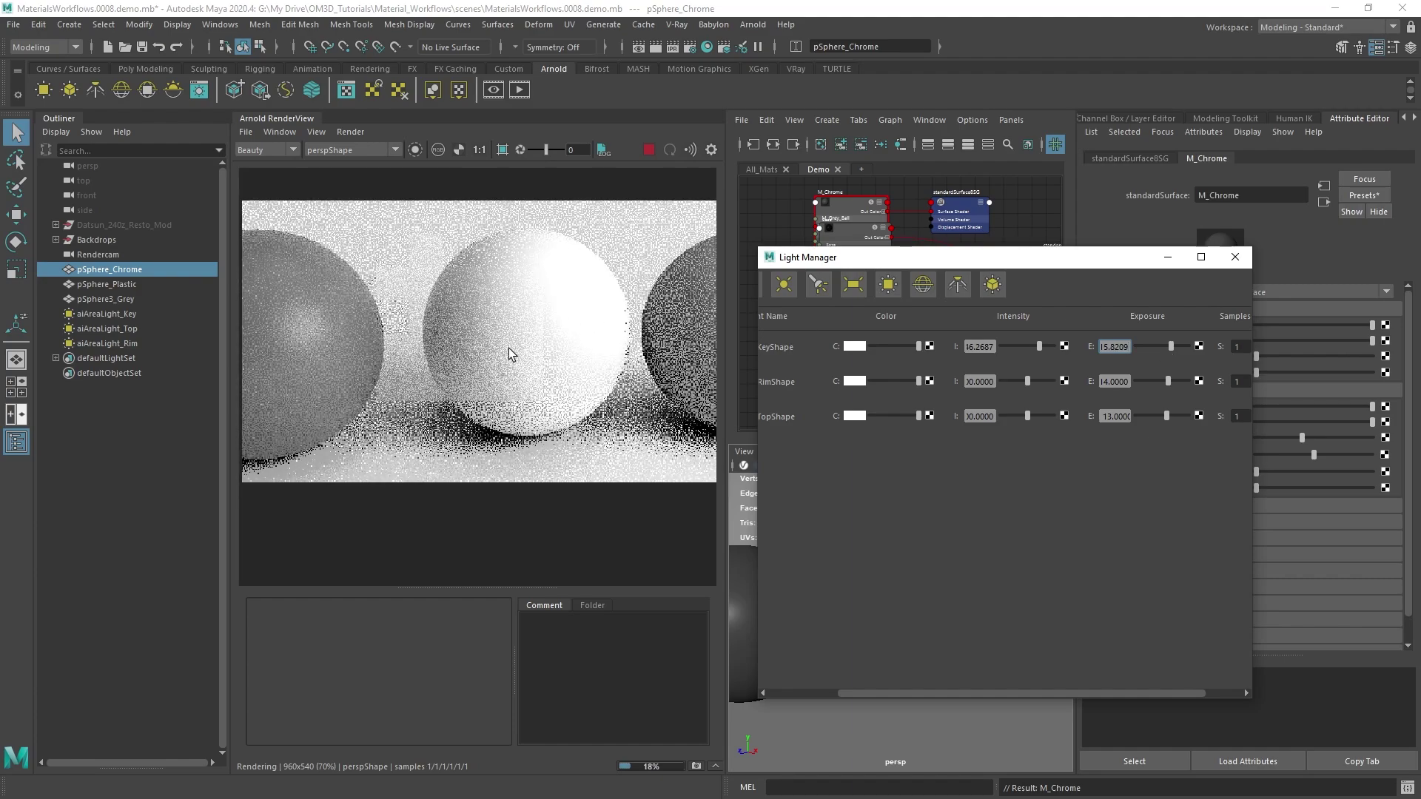
left_click(1094, 347)
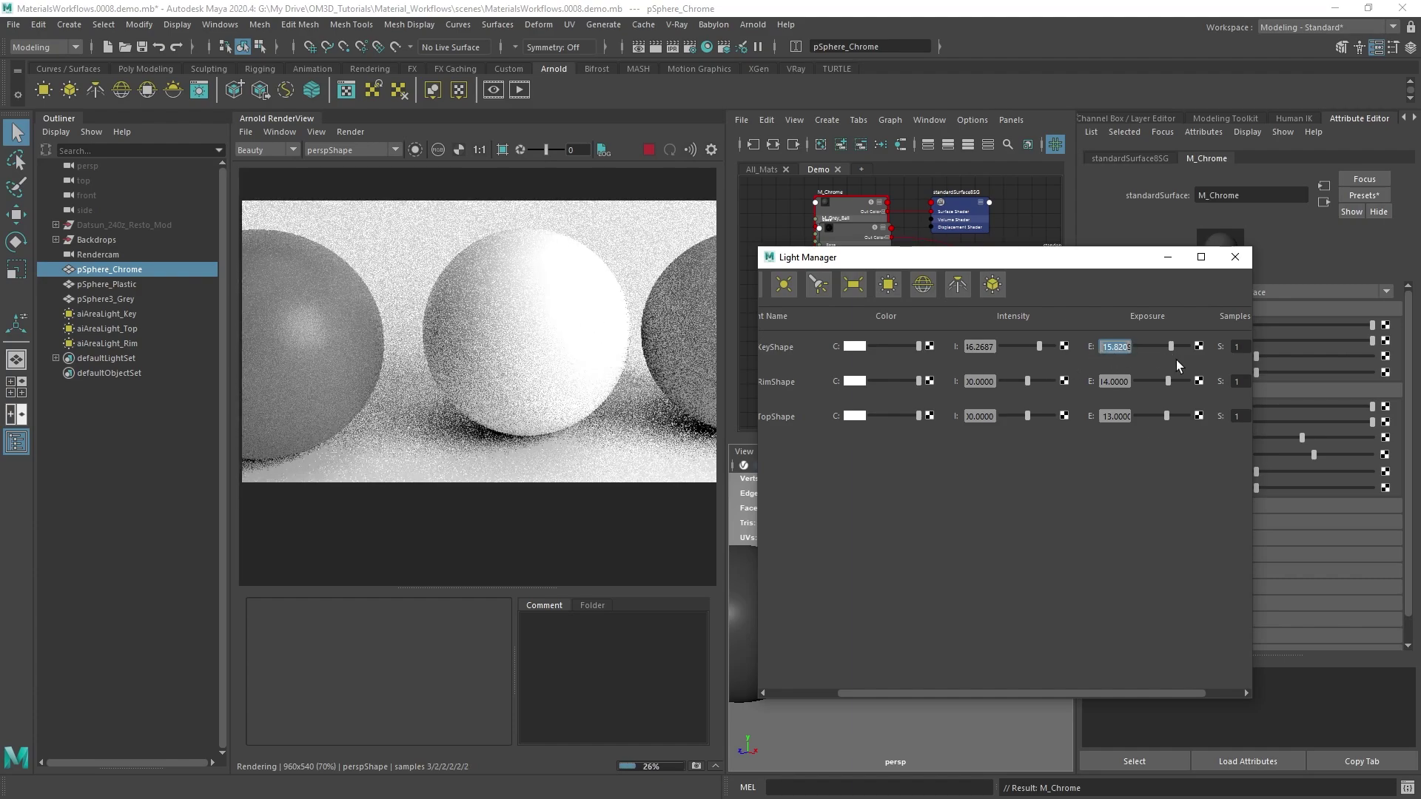
type("15")
key("Return")
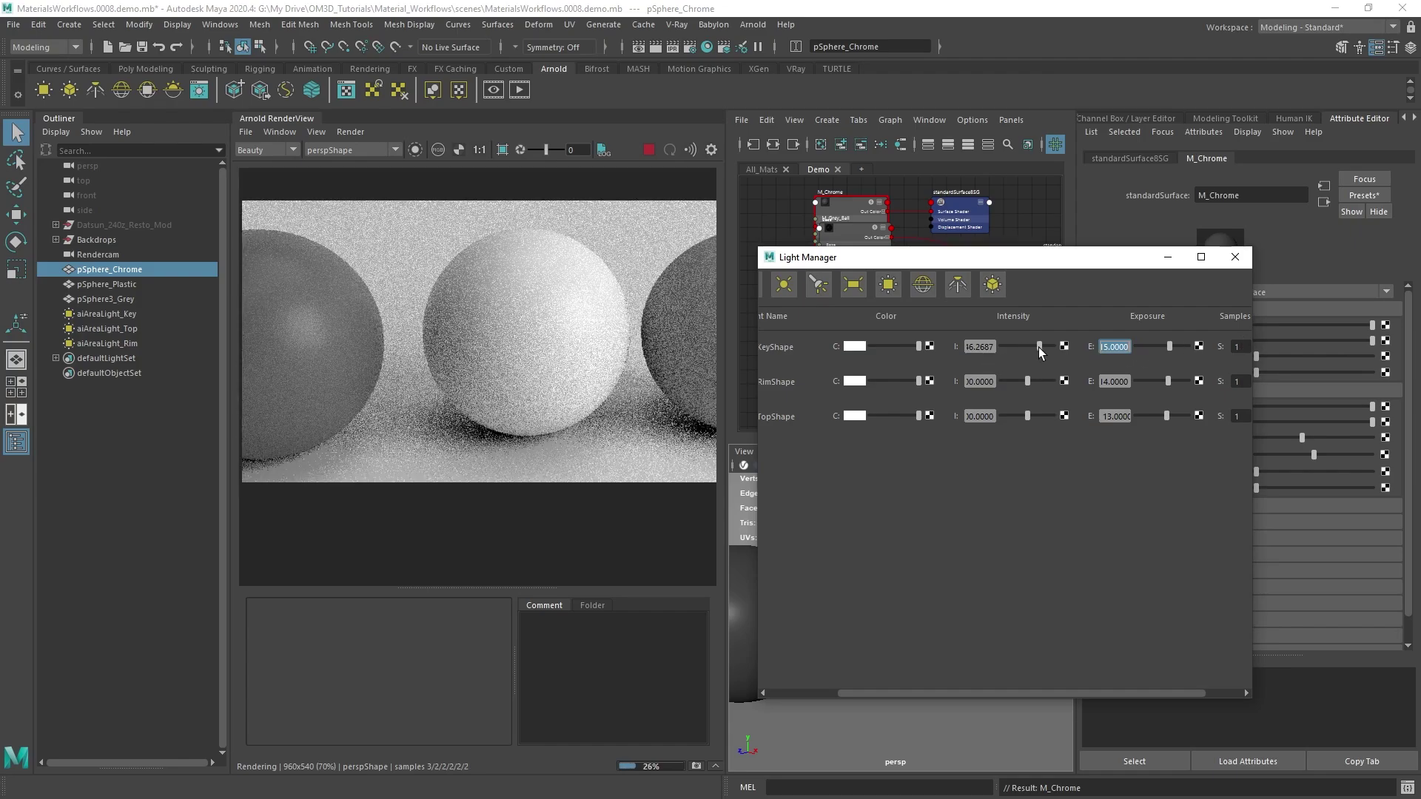
left_click_drag(1039, 348, 1042, 347)
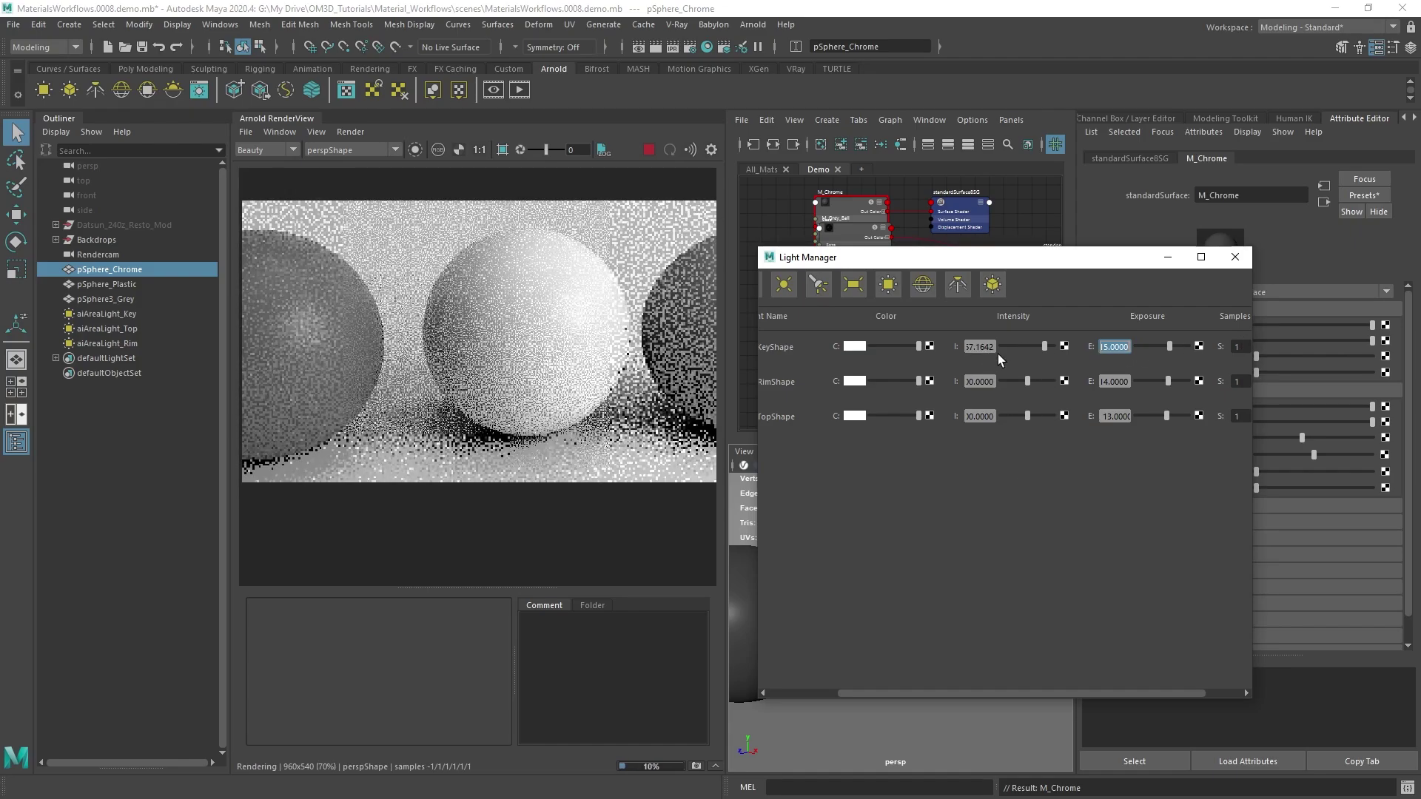
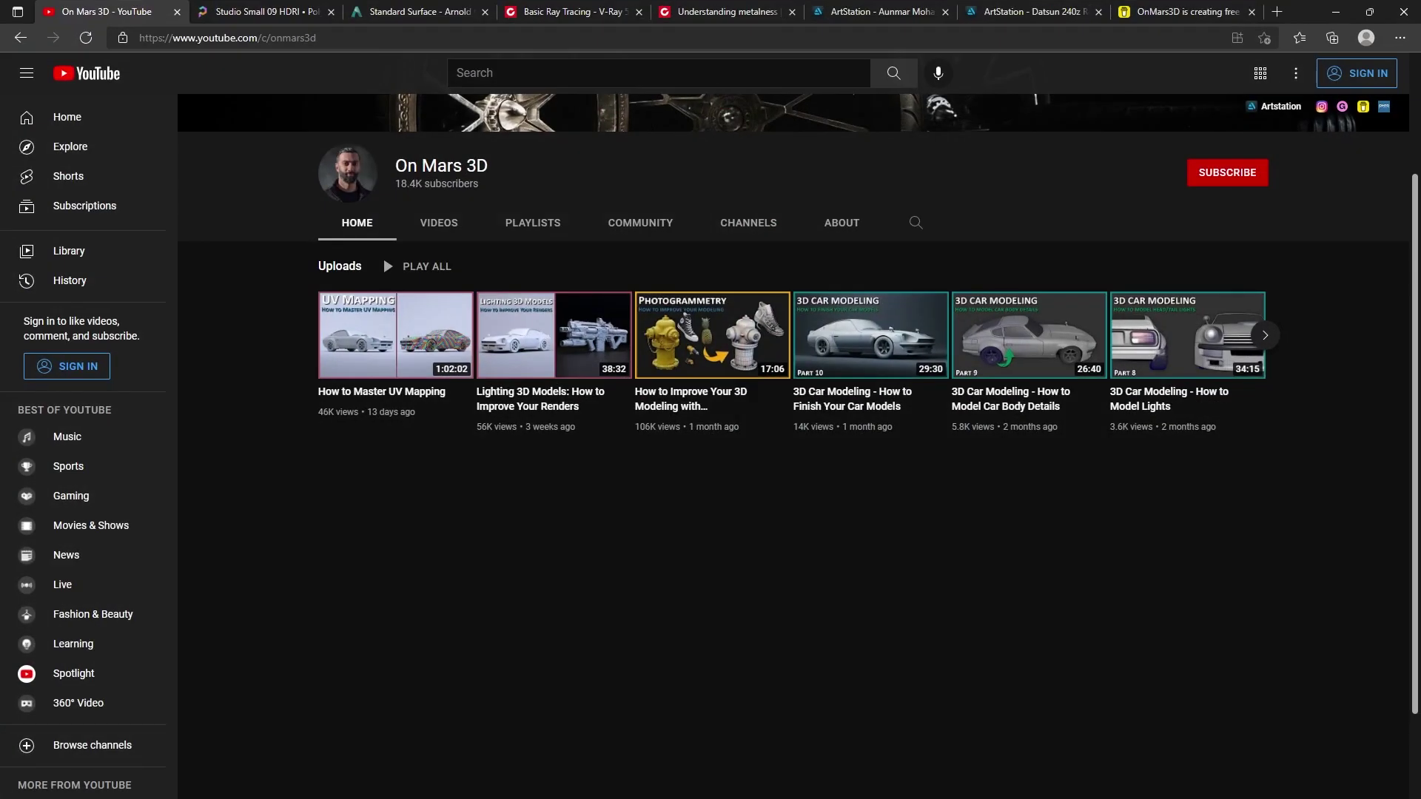
Step: Switch to the browser and compare the dielectric and conductive example images in the Chaos article on metalness, then return to Maya
left_click(699, 11)
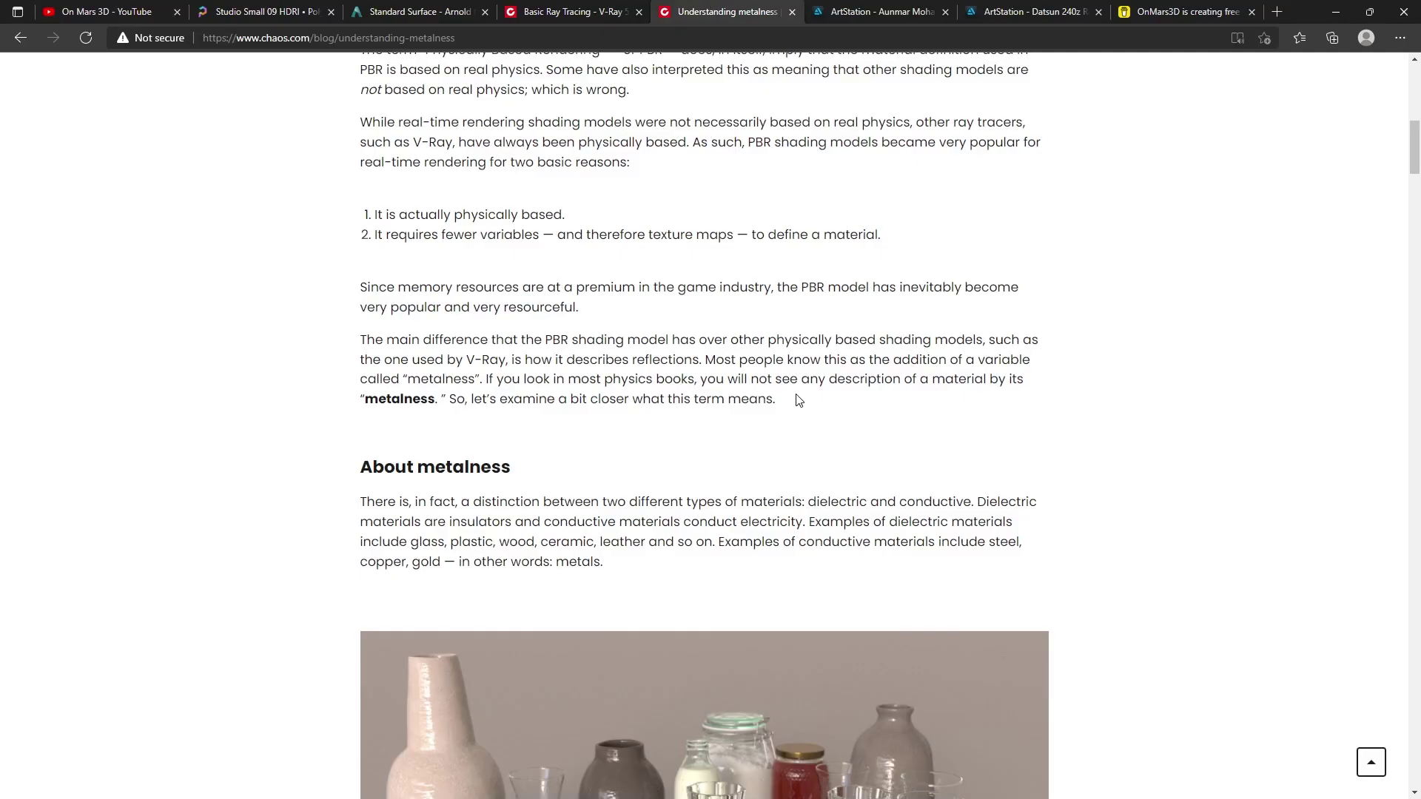
scroll(796, 397, "down", 8)
scroll(796, 396, "down", 6)
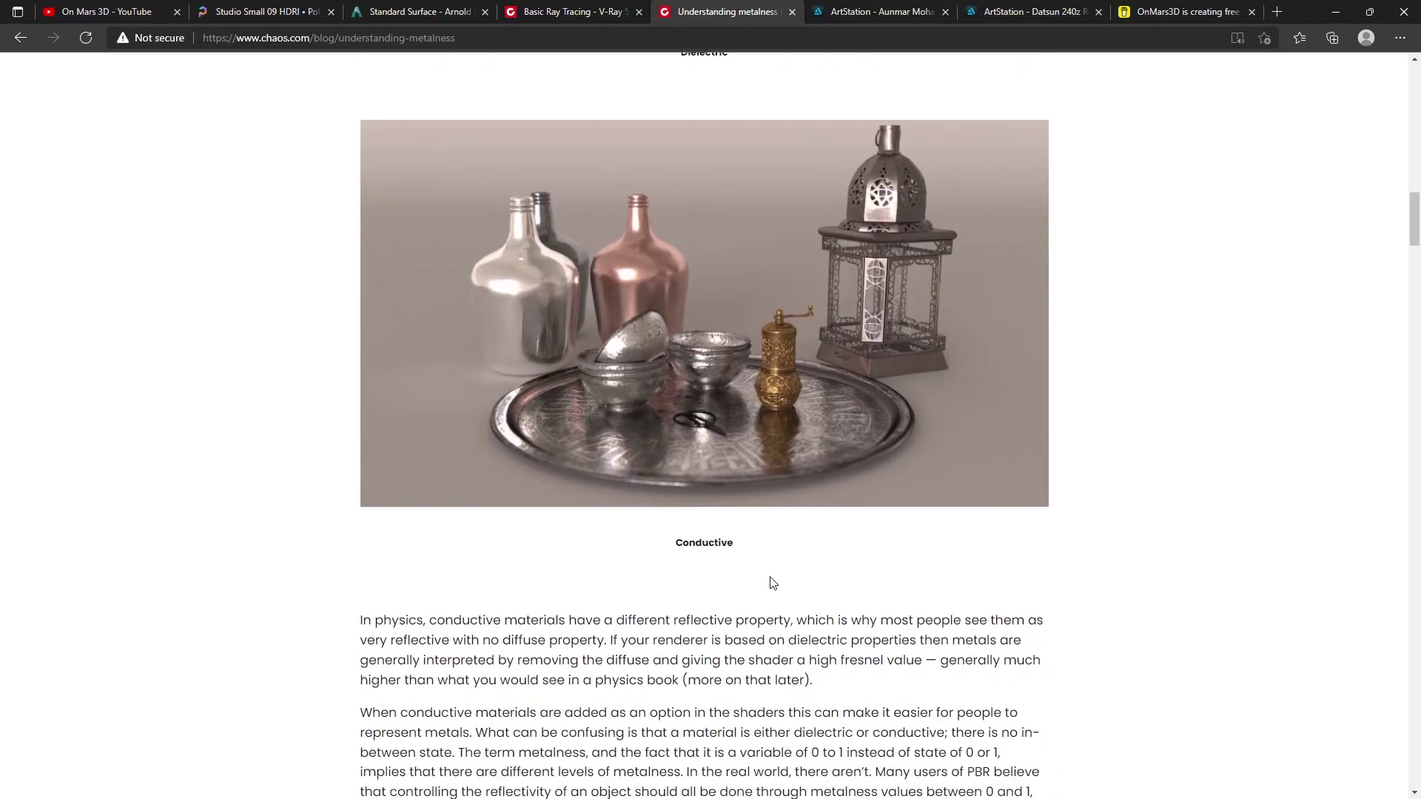
scroll(742, 617, "up", 6)
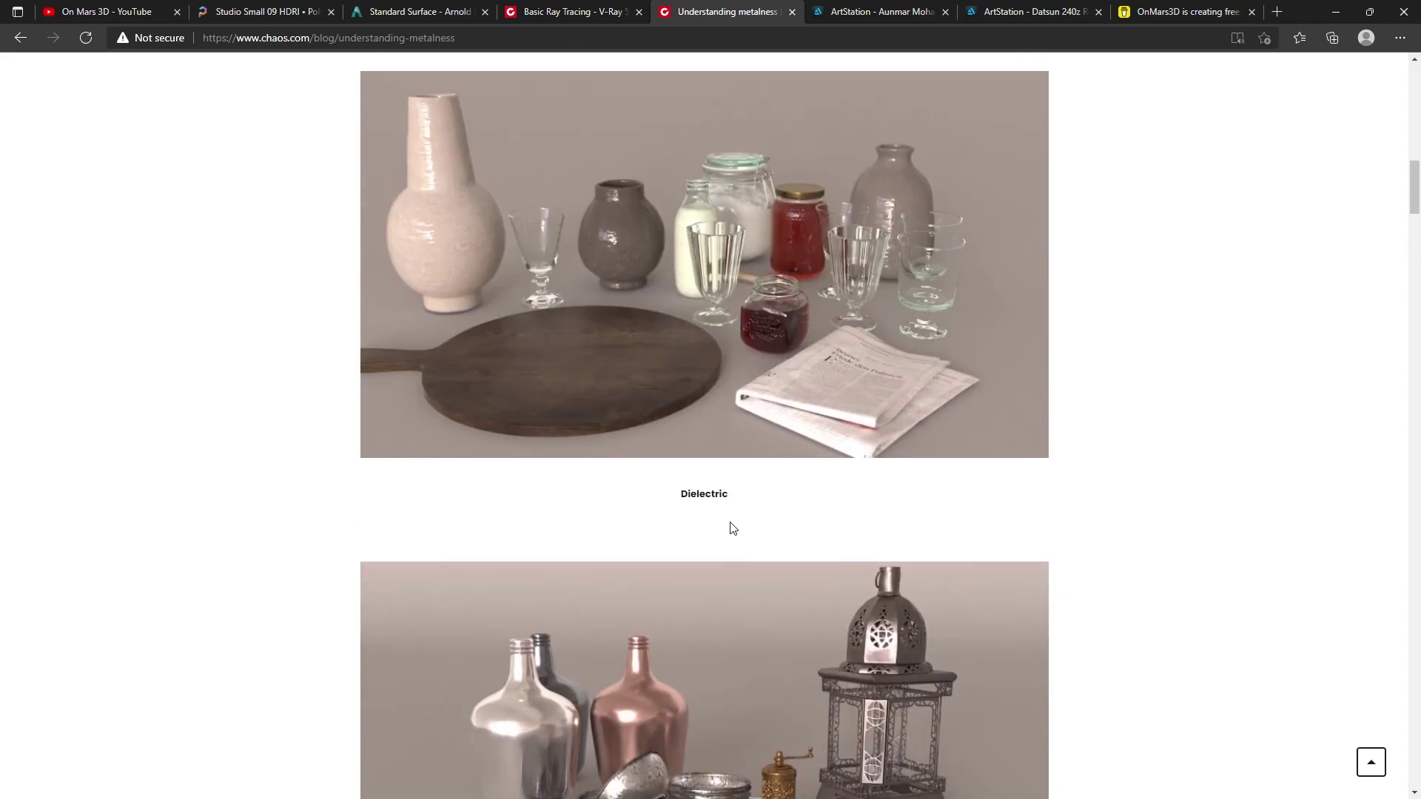
left_click_drag(680, 504, 667, 544)
scroll(740, 544, "down", 6)
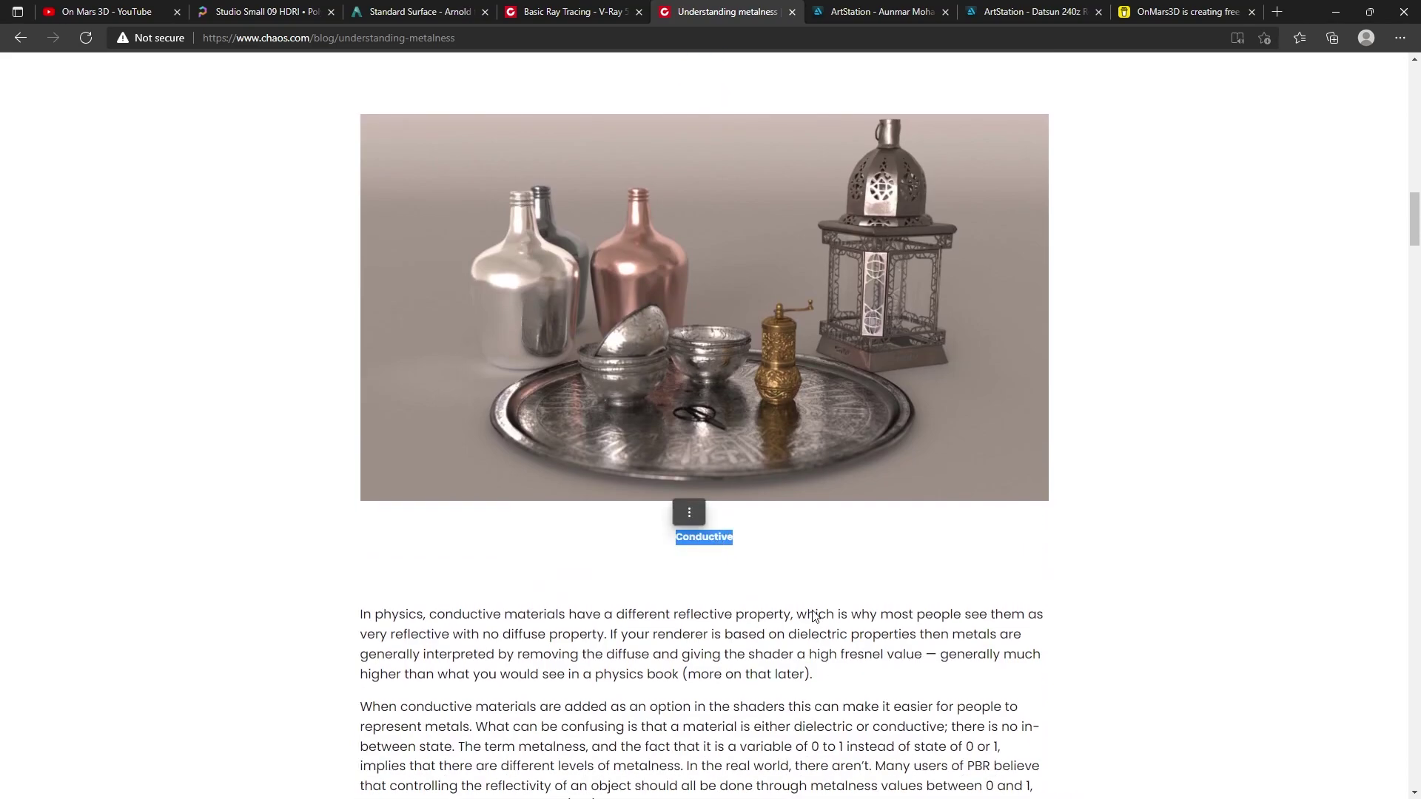
scroll(816, 607, "up", 2)
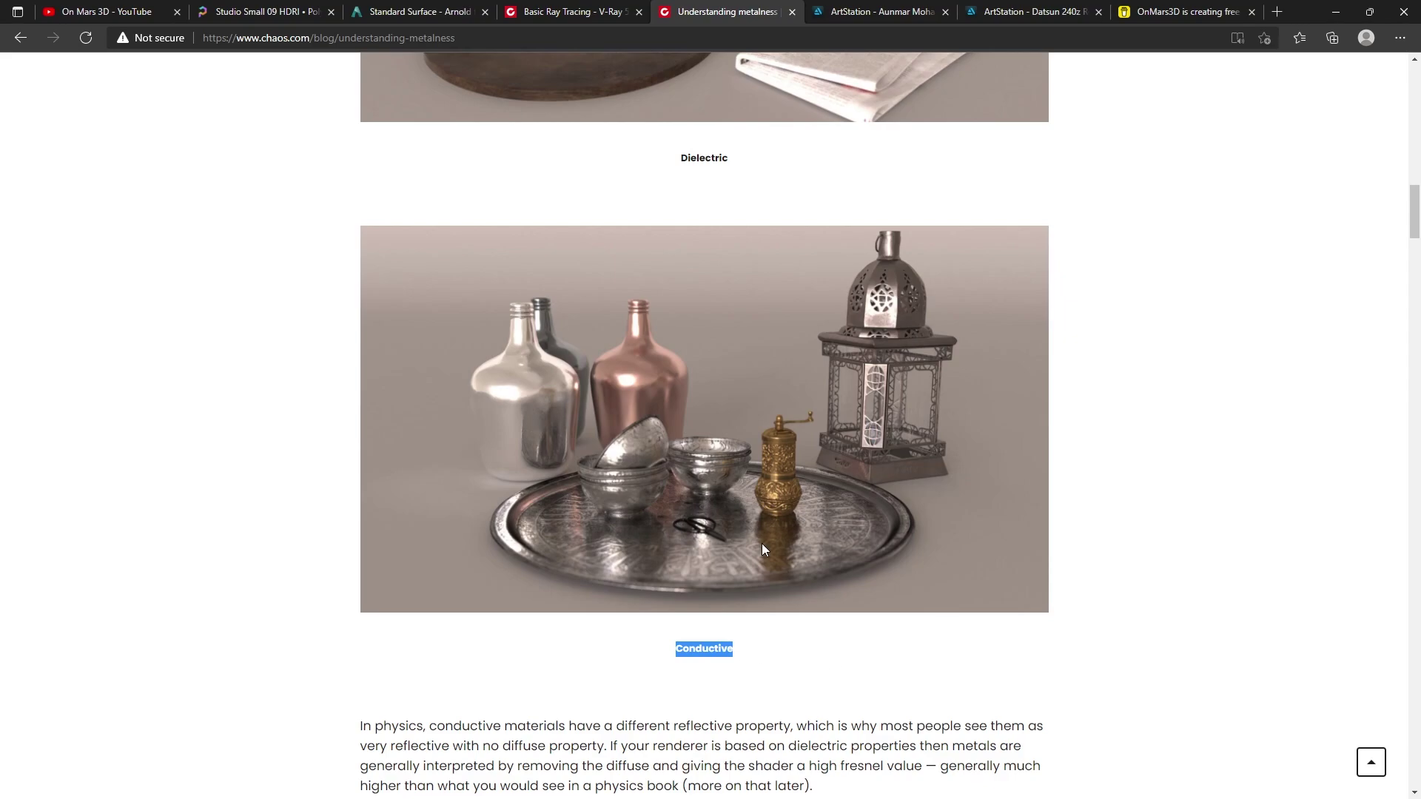
scroll(775, 540, "up", 4)
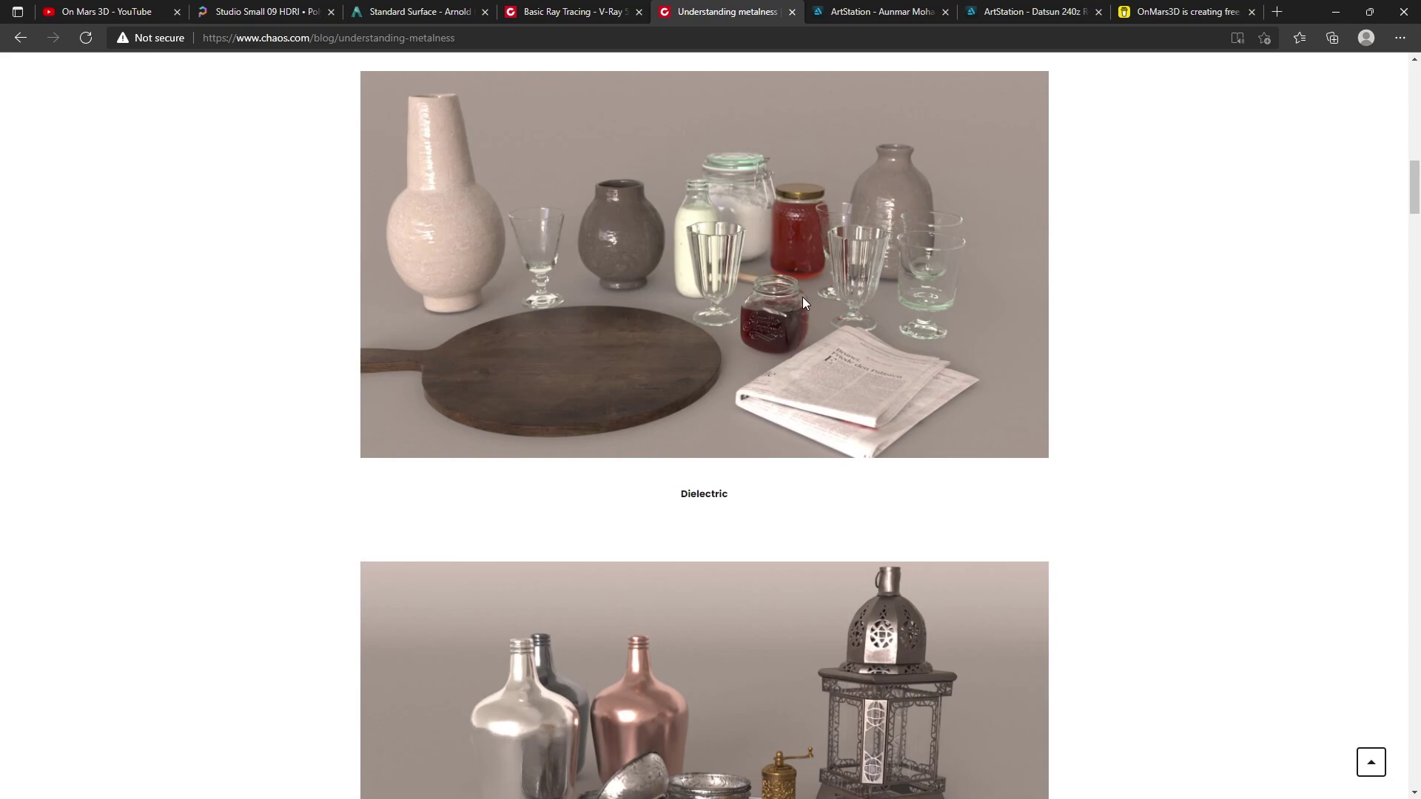
left_click(1336, 12)
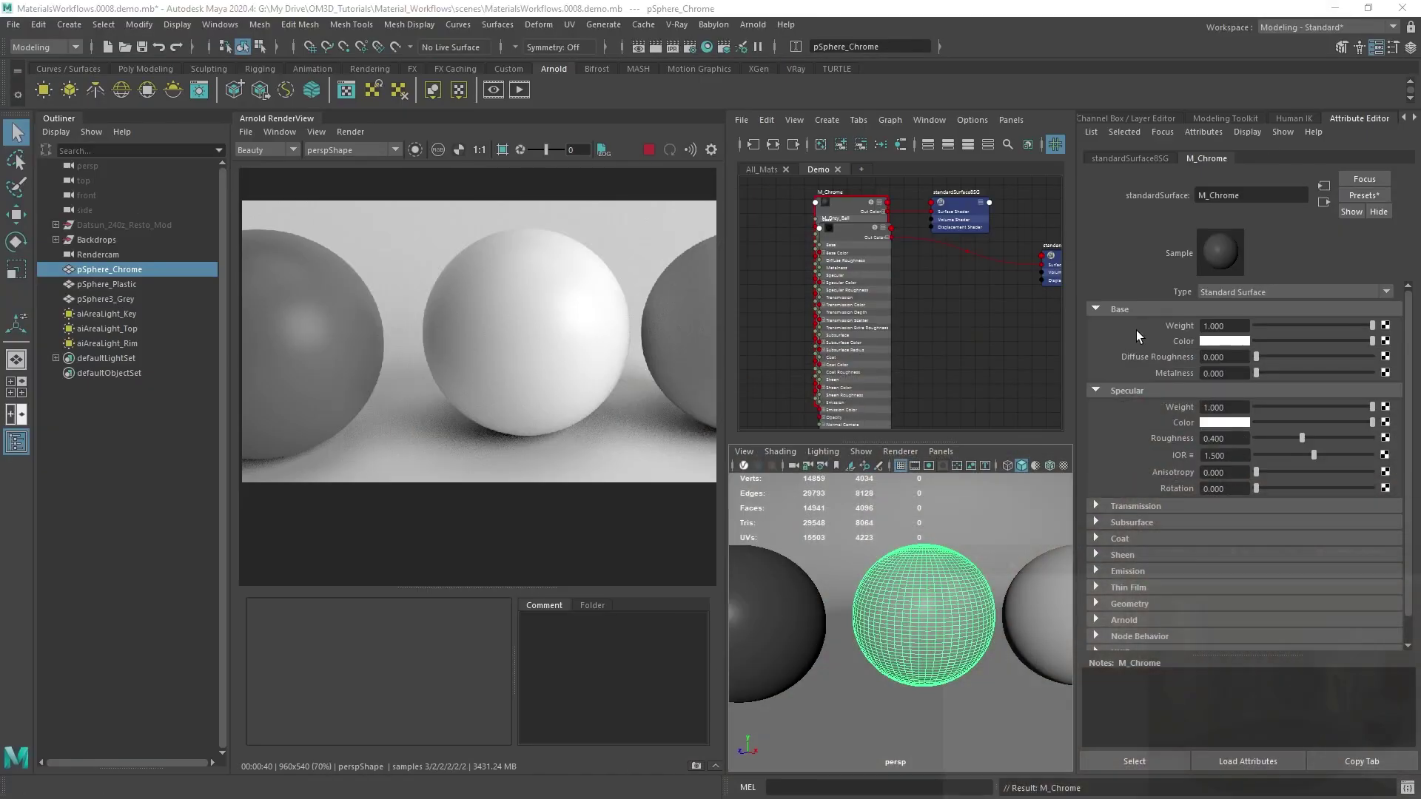
Step: Test M_Chrome's metalness at about 0.335 and at 0, and set it to 1
left_click_drag(1255, 375, 1294, 376)
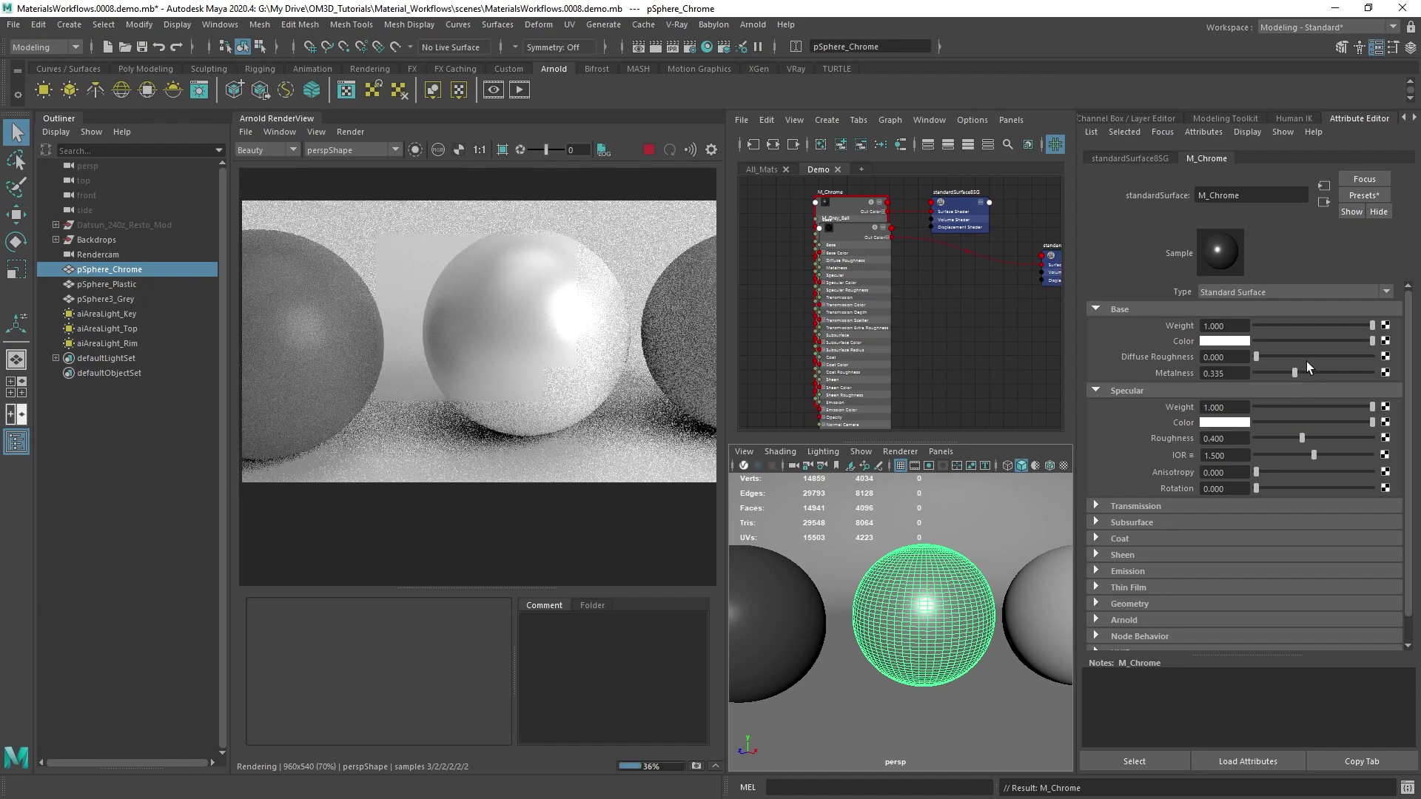
left_click_drag(1294, 372, 1250, 375)
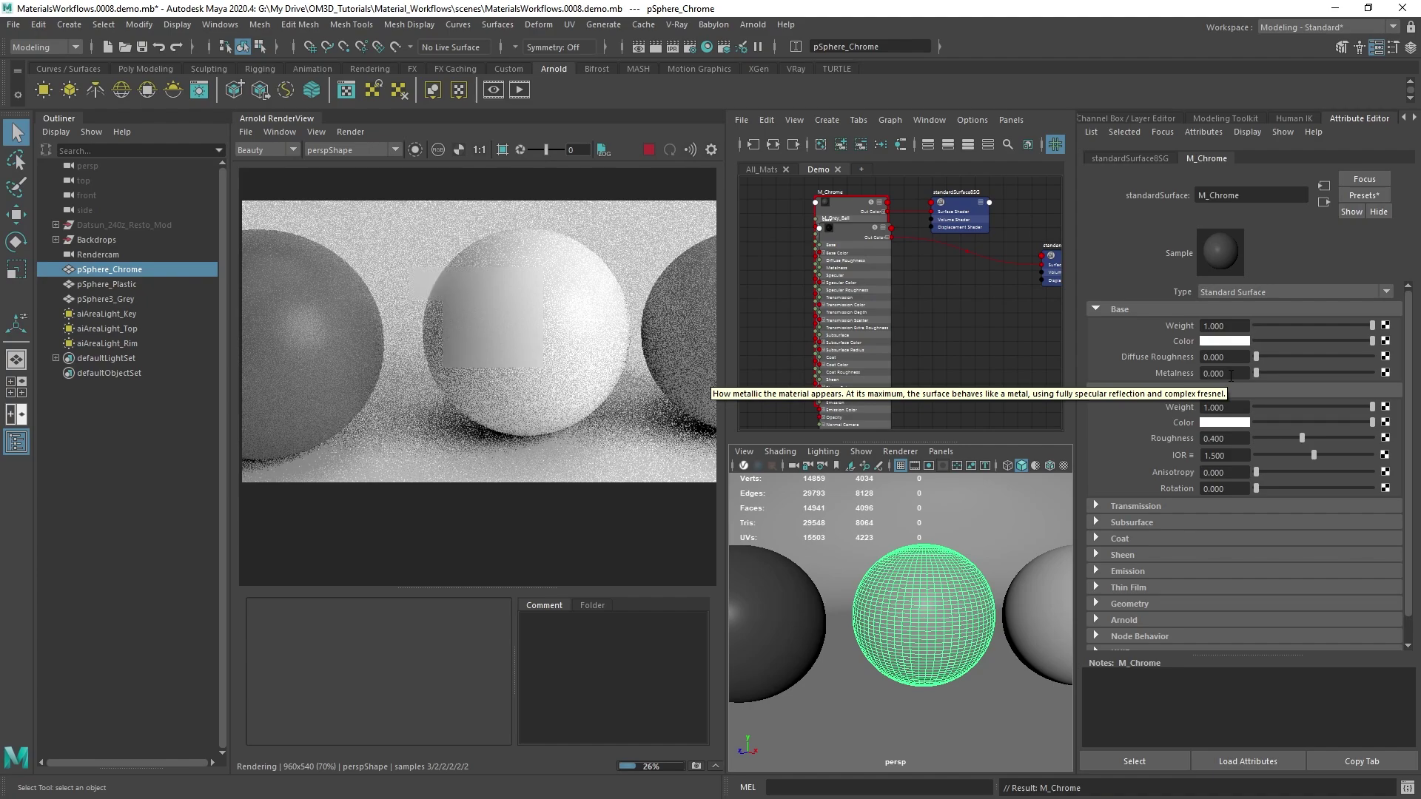
left_click(1228, 373)
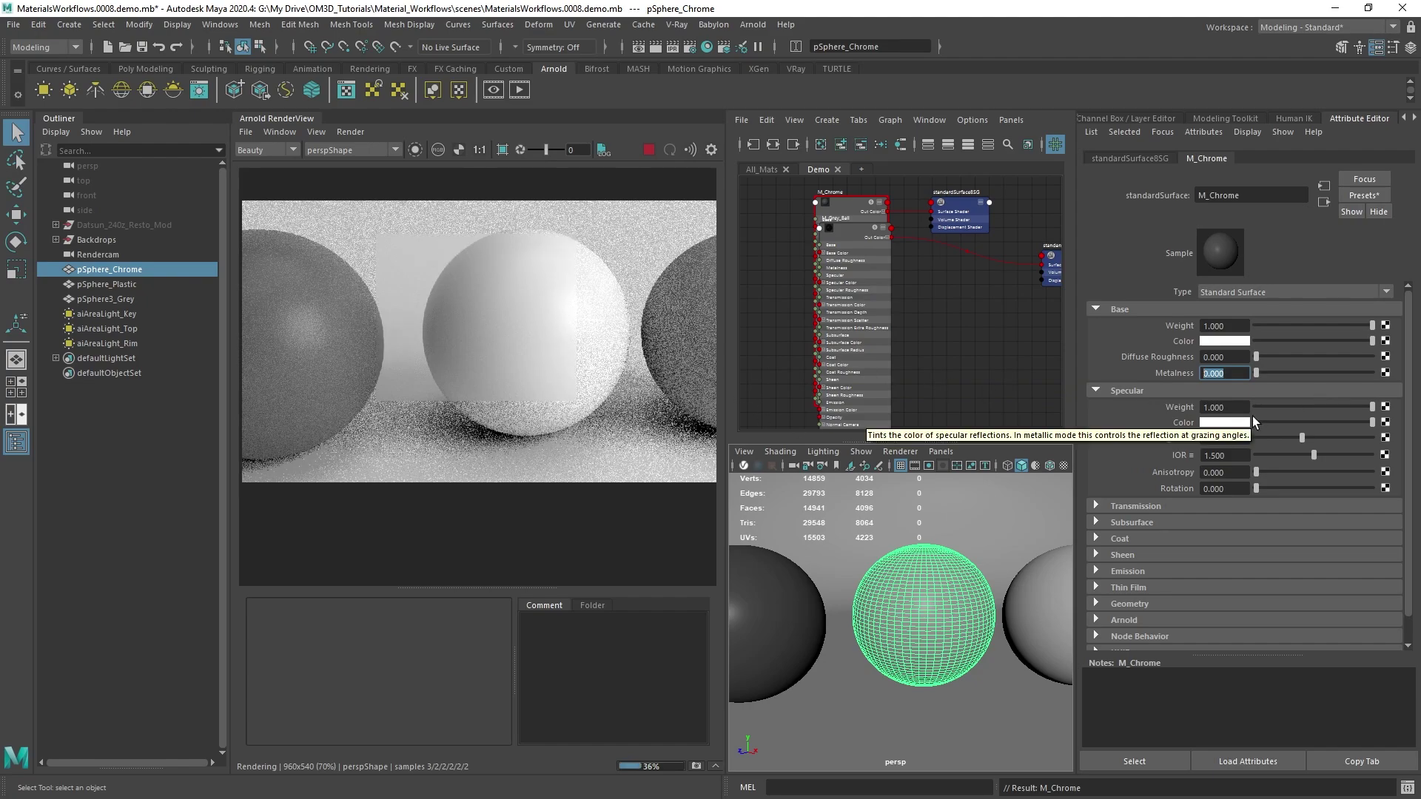
type("1")
key("Return")
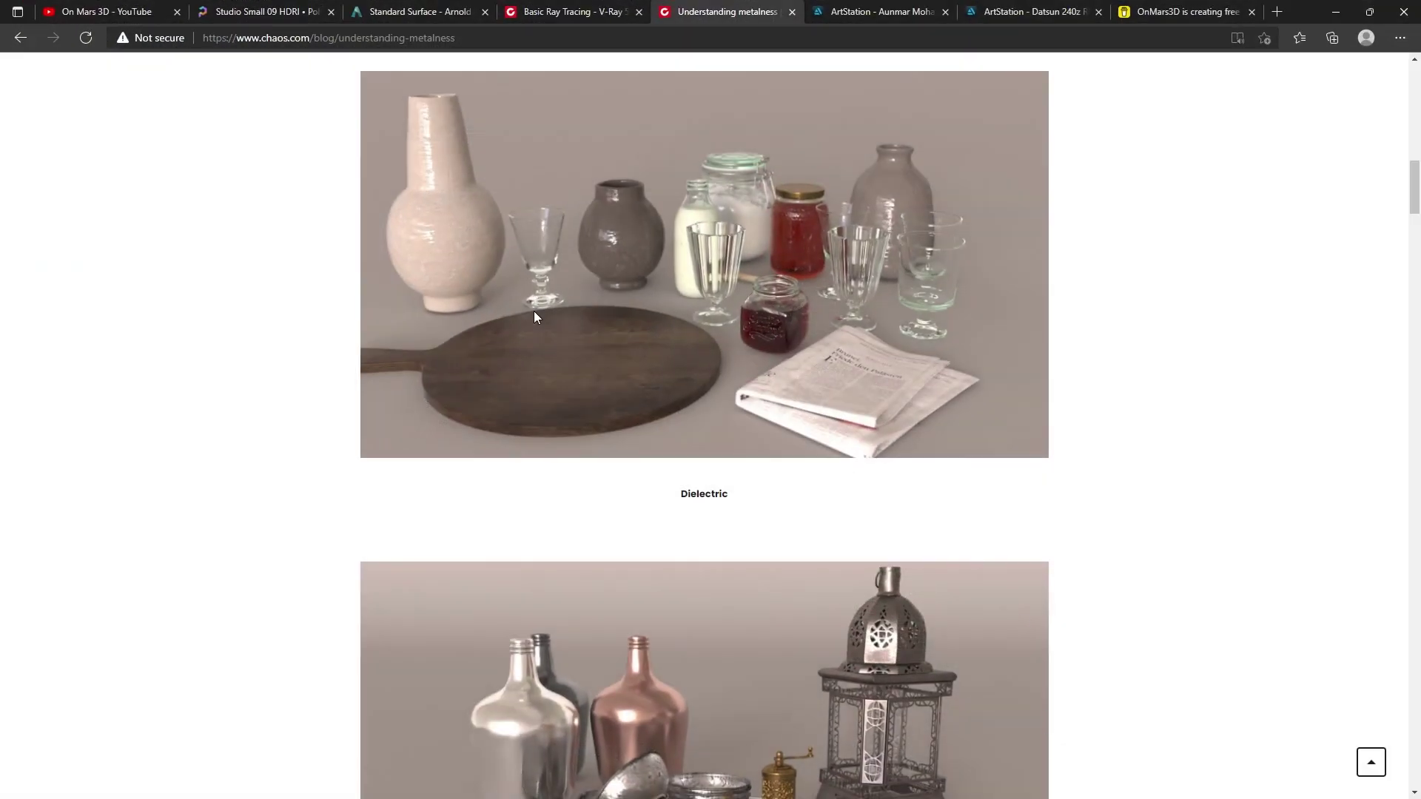
Step: Review the material examples and the "Your PBR workflow" section of the metalness article in the browser, and return to Maya
scroll(535, 311, "up", 4)
scroll(890, 304, "down", 6)
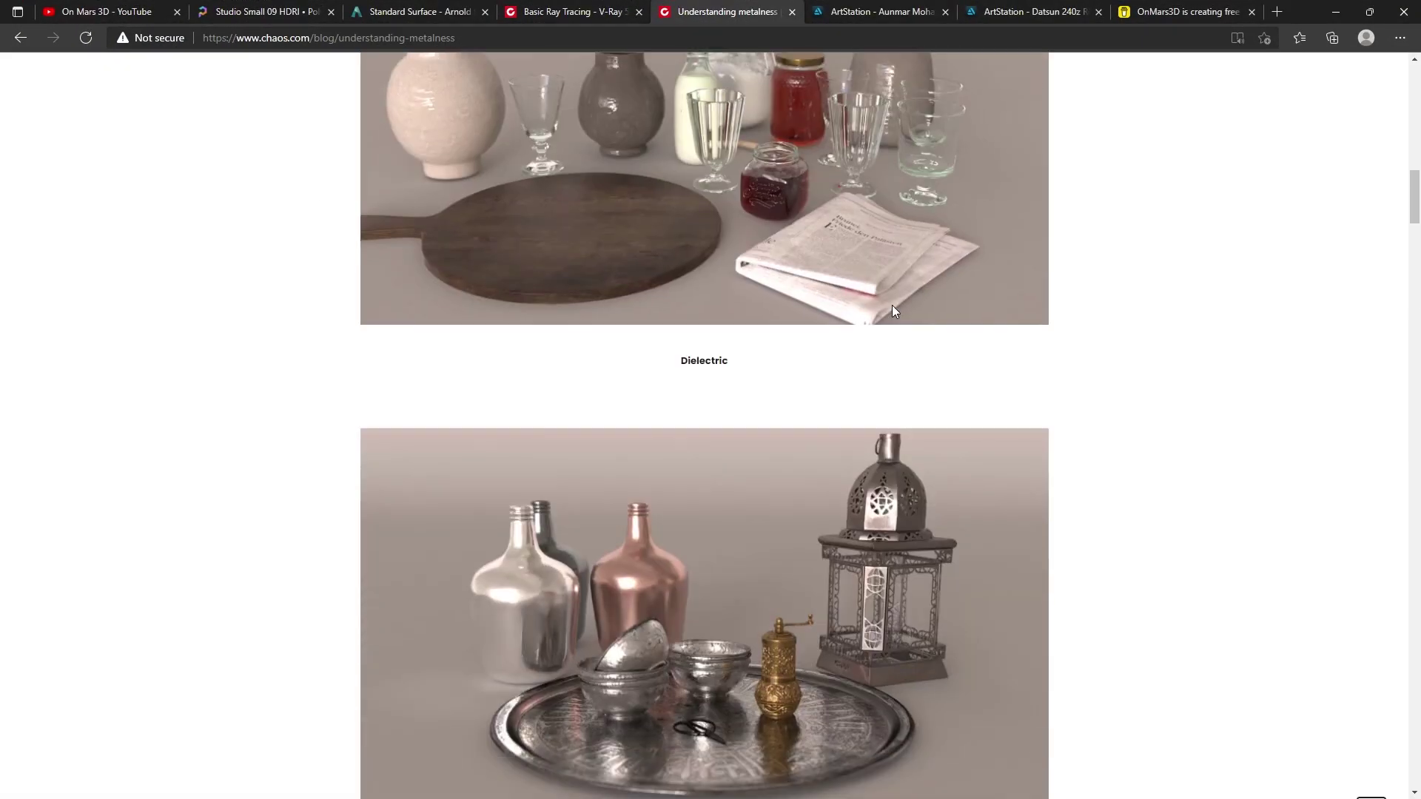
scroll(891, 304, "down", 10)
scroll(1009, 412, "down", 8)
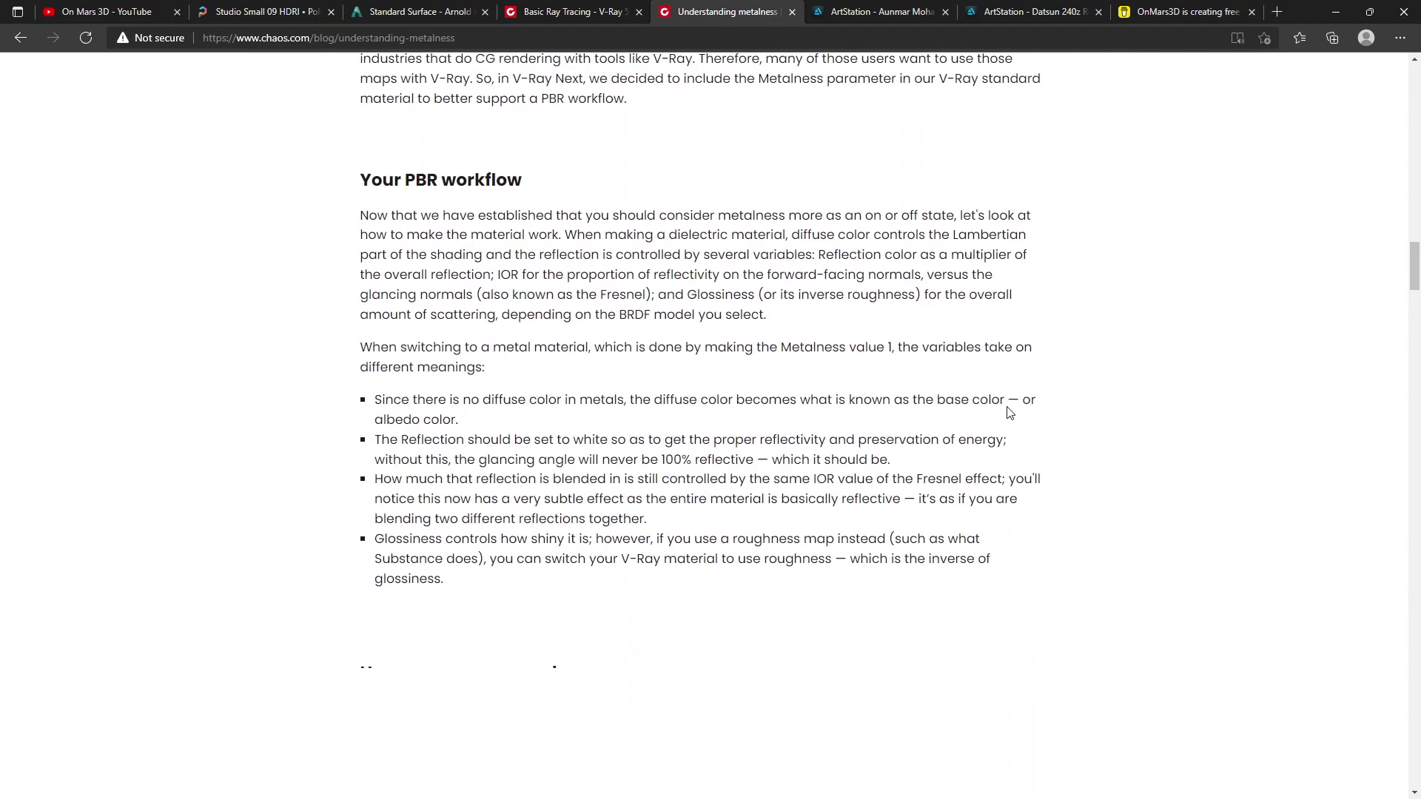
scroll(1009, 412, "down", 1)
scroll(641, 382, "up", 12)
scroll(641, 382, "down", 10)
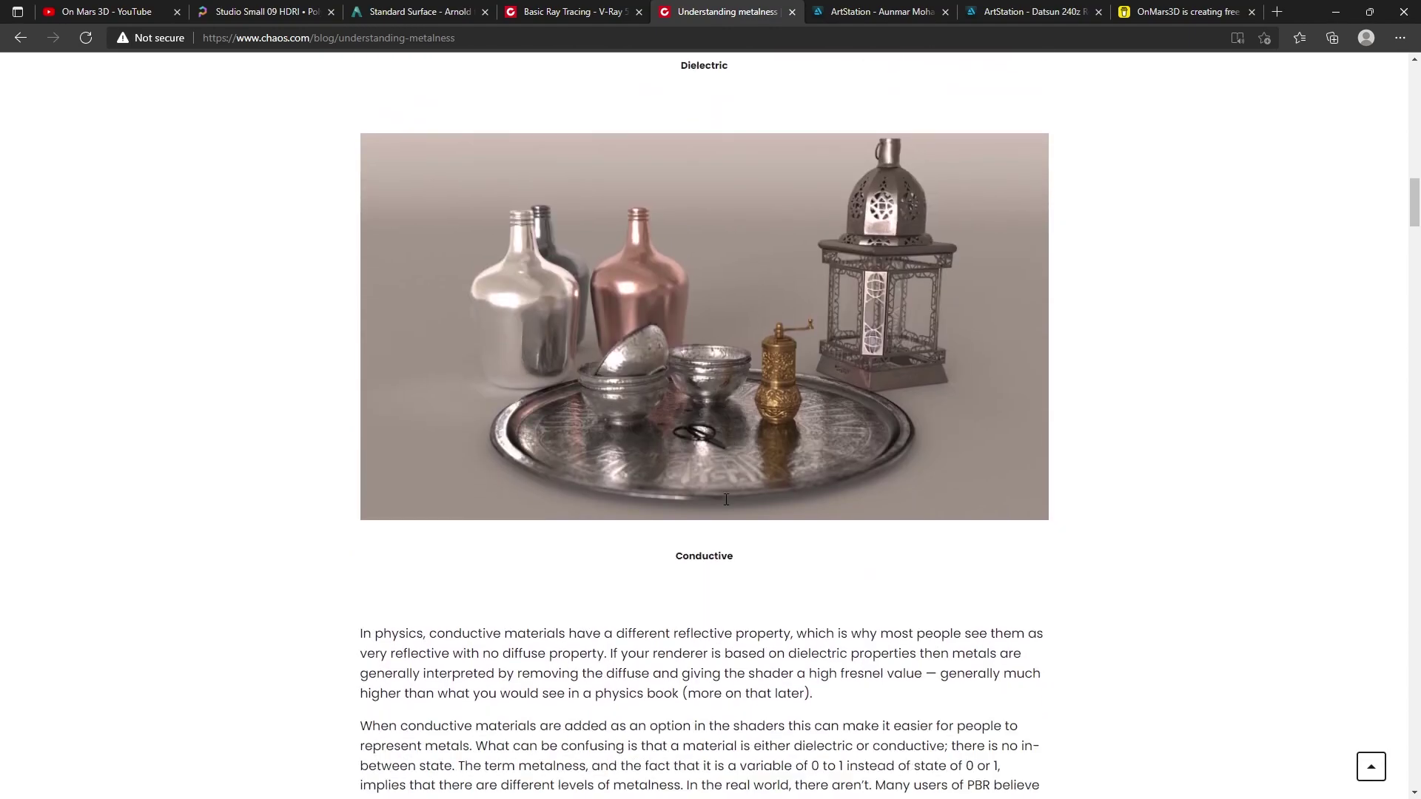
scroll(480, 396, "up", 2)
left_click_drag(532, 377, 359, 370)
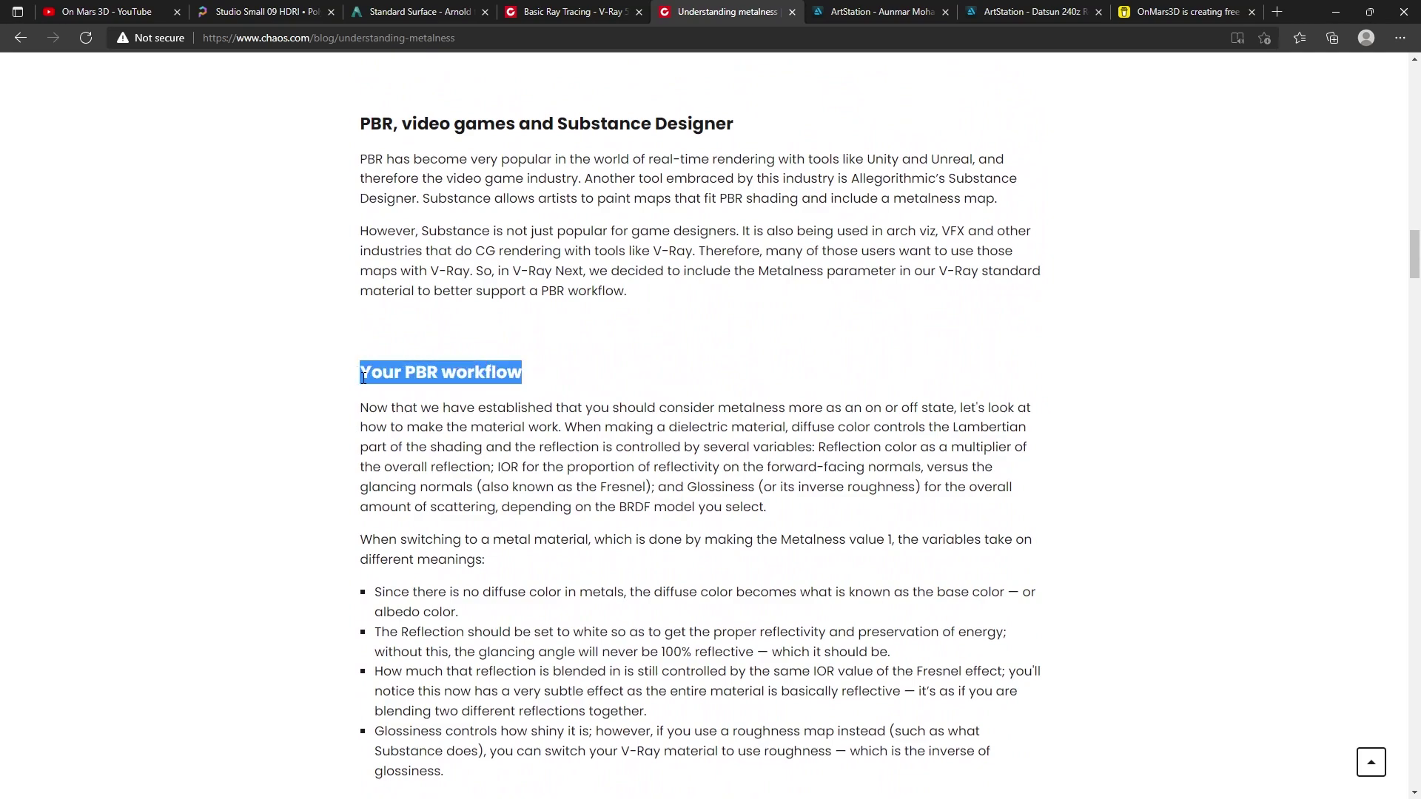
left_click(1028, 310)
left_click(1336, 12)
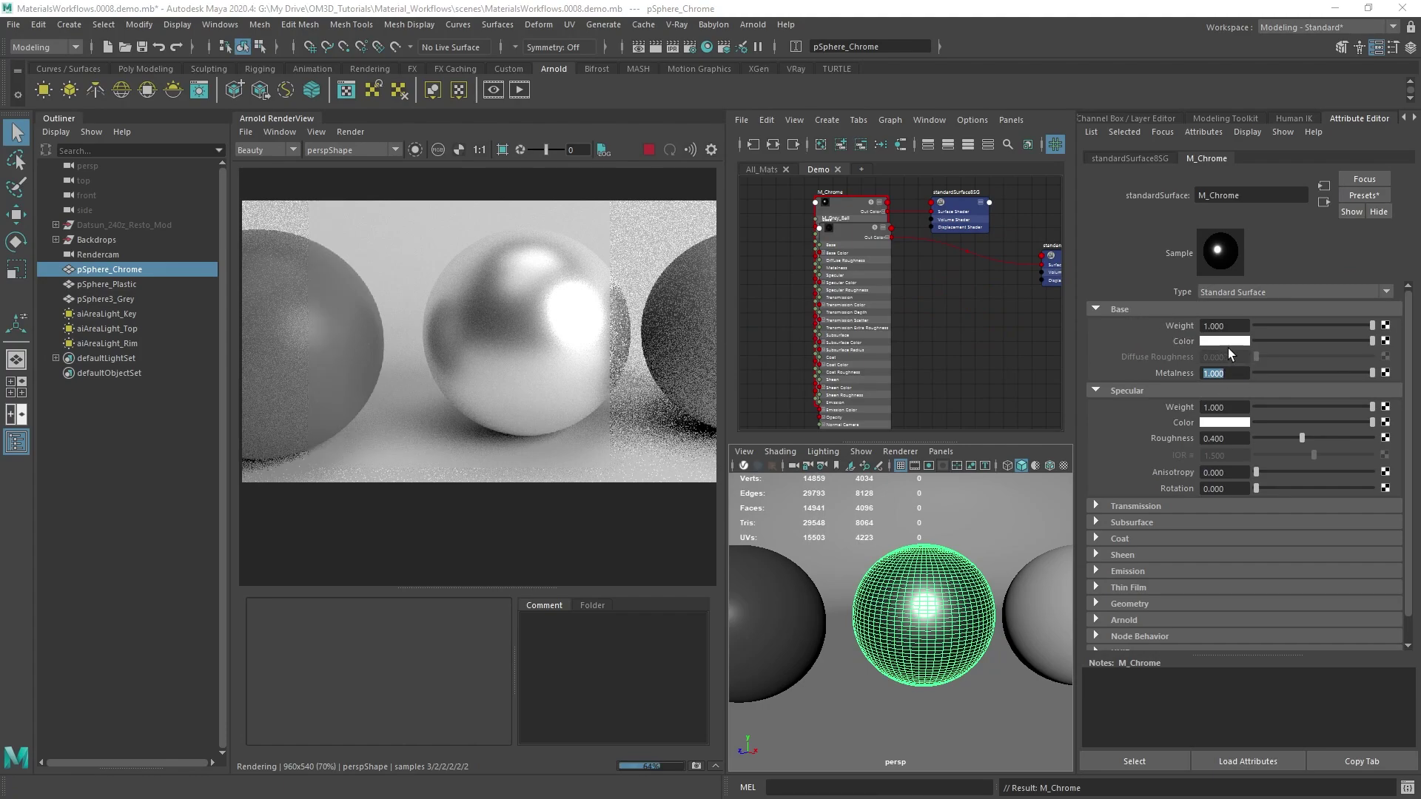
Step: Try tinting M_Chrome's base color copper with saturation 0.596 and value about 0.245, and try a teal tint
left_click(1232, 340)
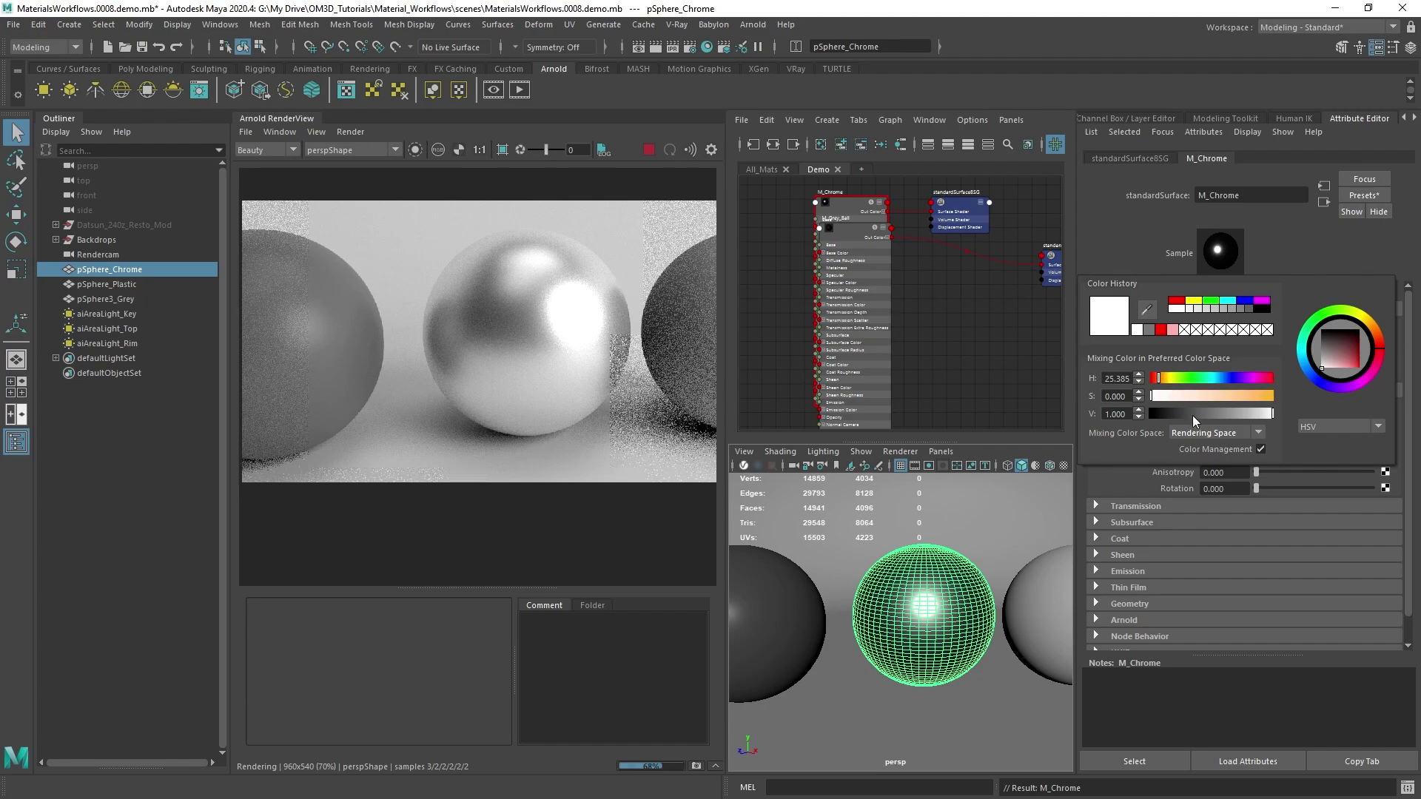
left_click(1222, 394)
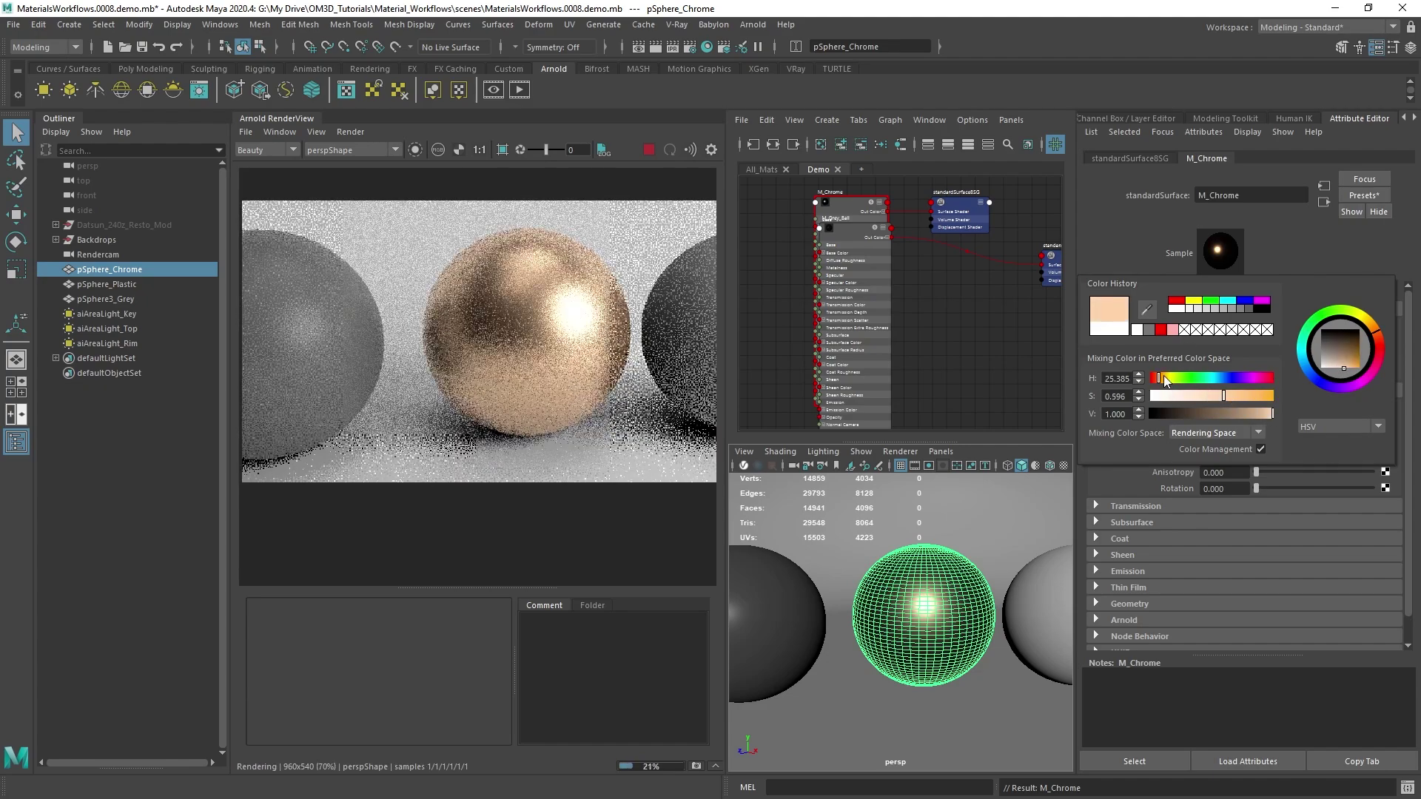
left_click(1236, 414)
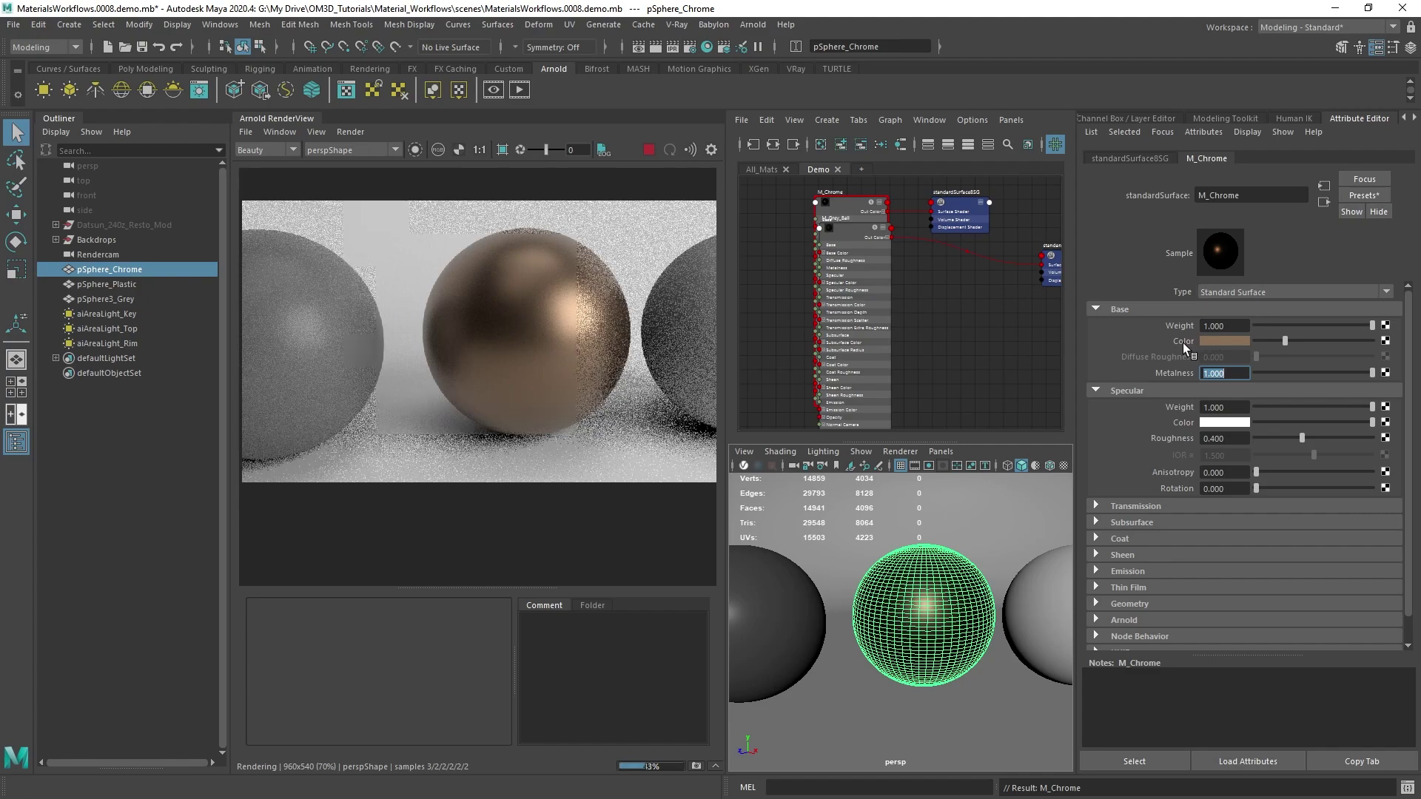
left_click_drag(1285, 342, 1284, 342)
left_click(1246, 340)
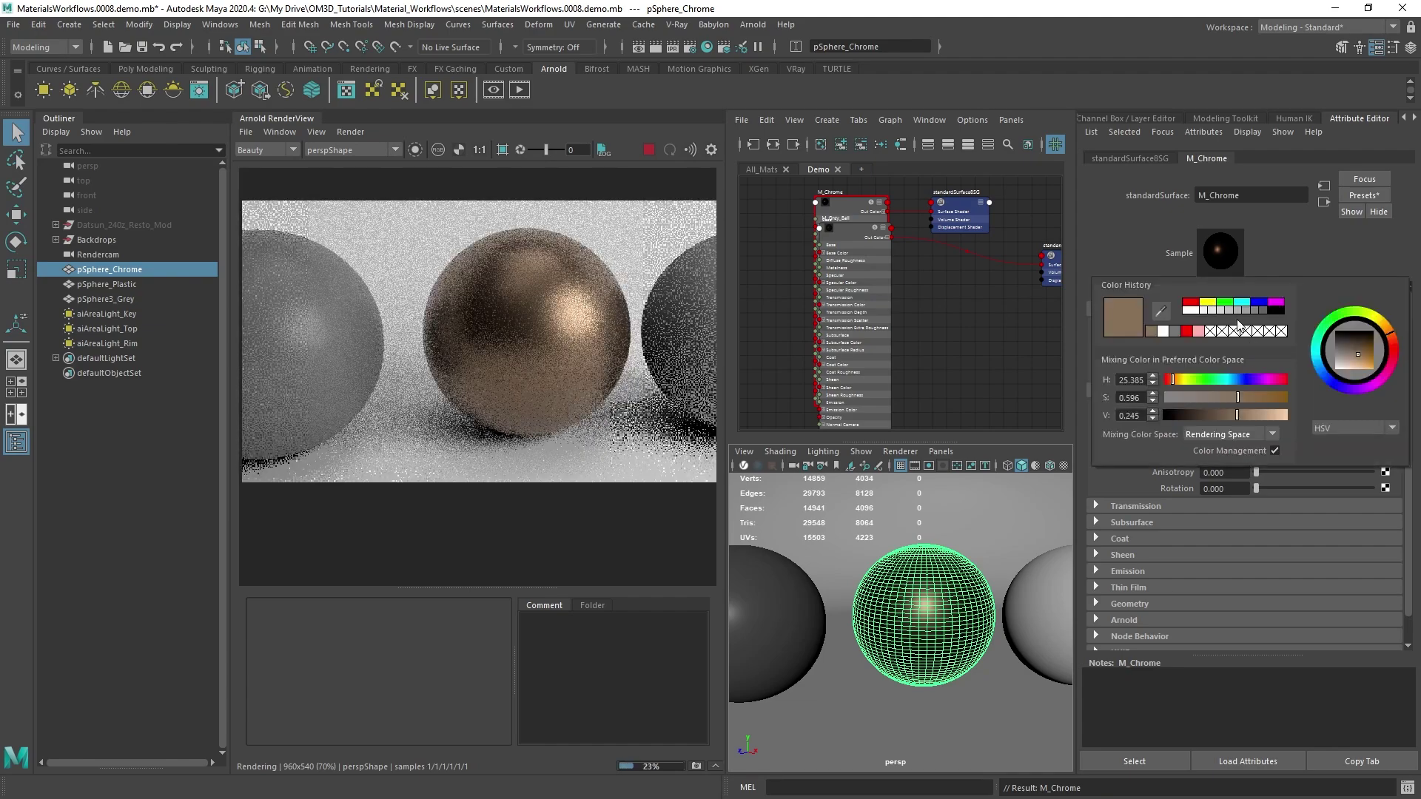
left_click(1317, 366)
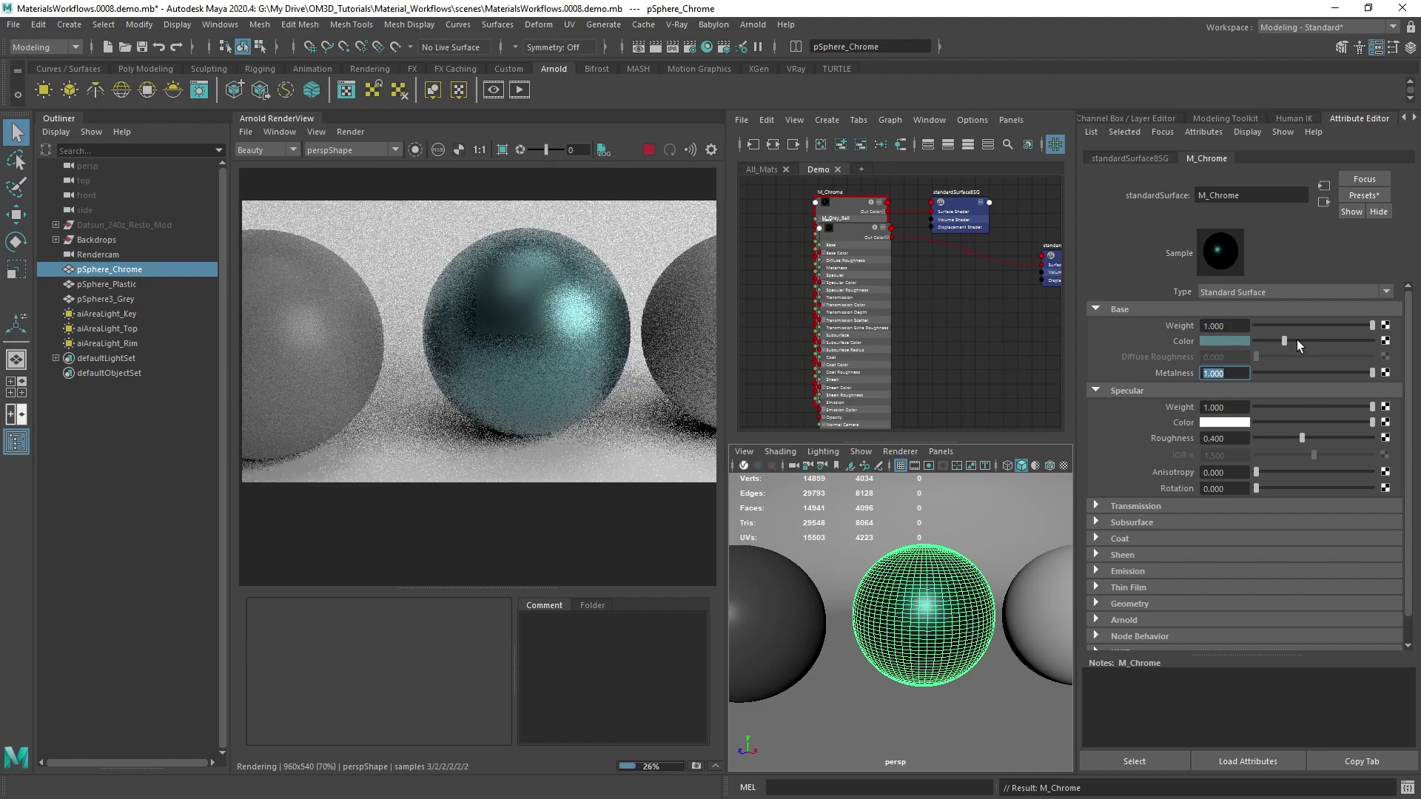
Step: Set M_Chrome's base color to a neutral light grey, slightly below pure white
left_click(1232, 340)
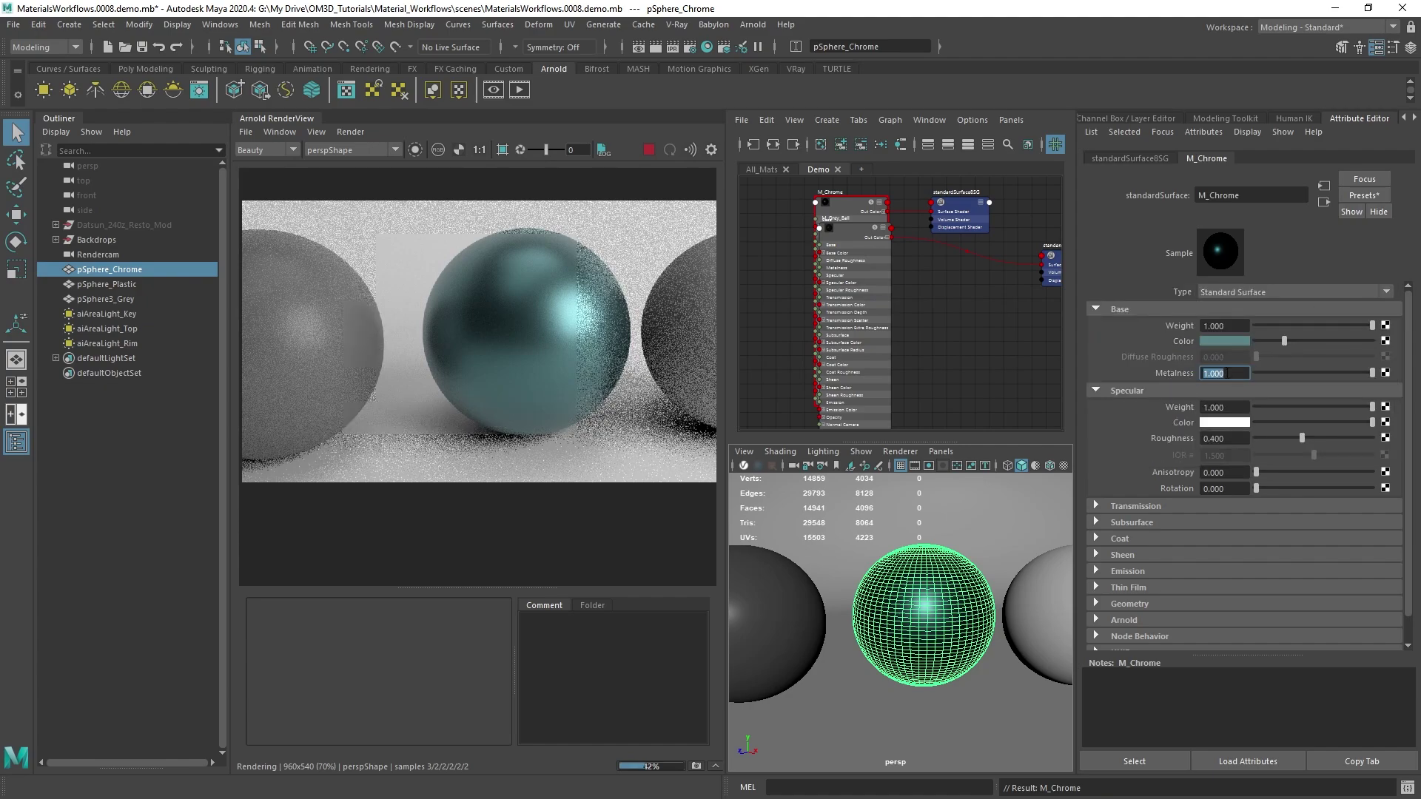
left_click_drag(1282, 340, 1339, 335)
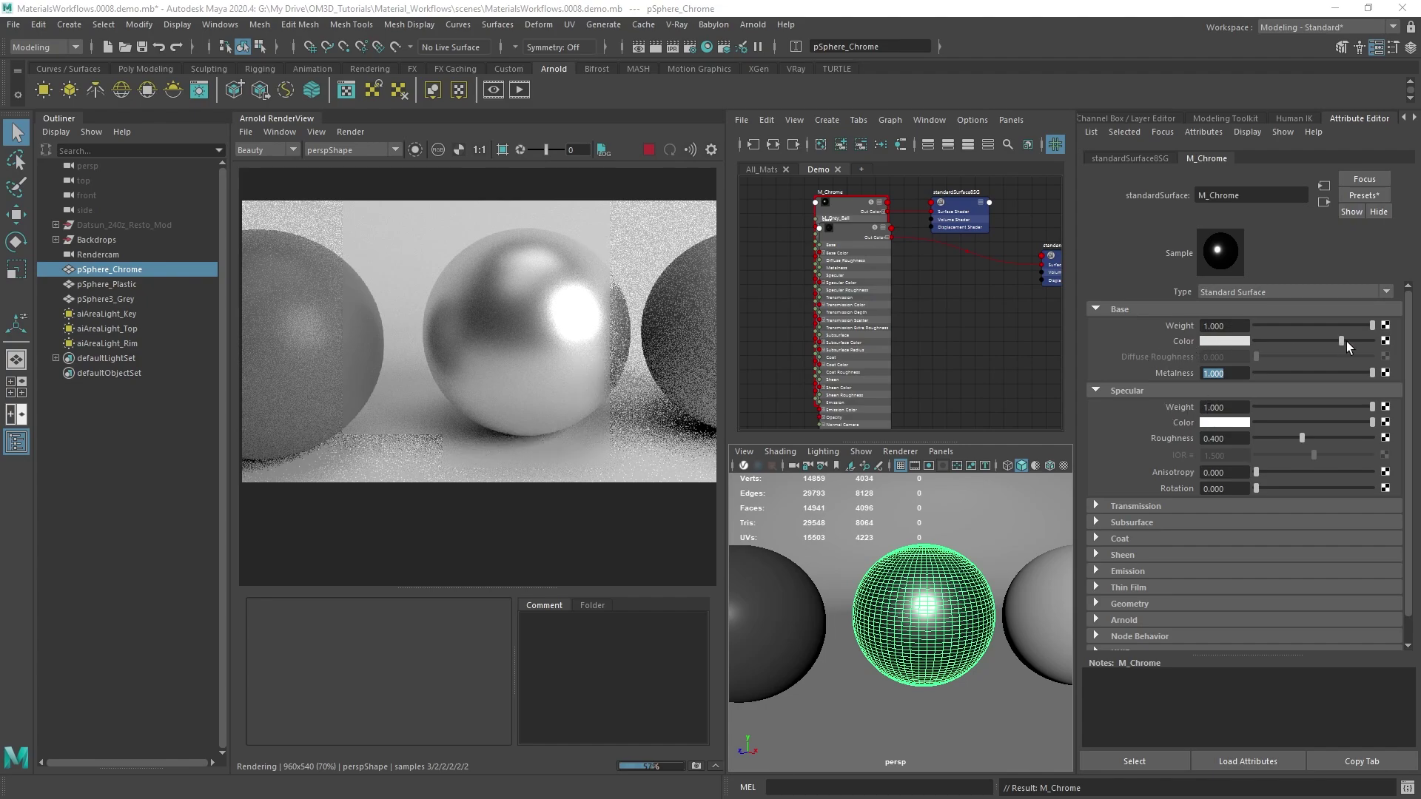
mouse_move(1343, 341)
left_mouse_down()
mouse_move(1375, 341)
mouse_move(1321, 342)
mouse_move(1334, 339)
left_mouse_up()
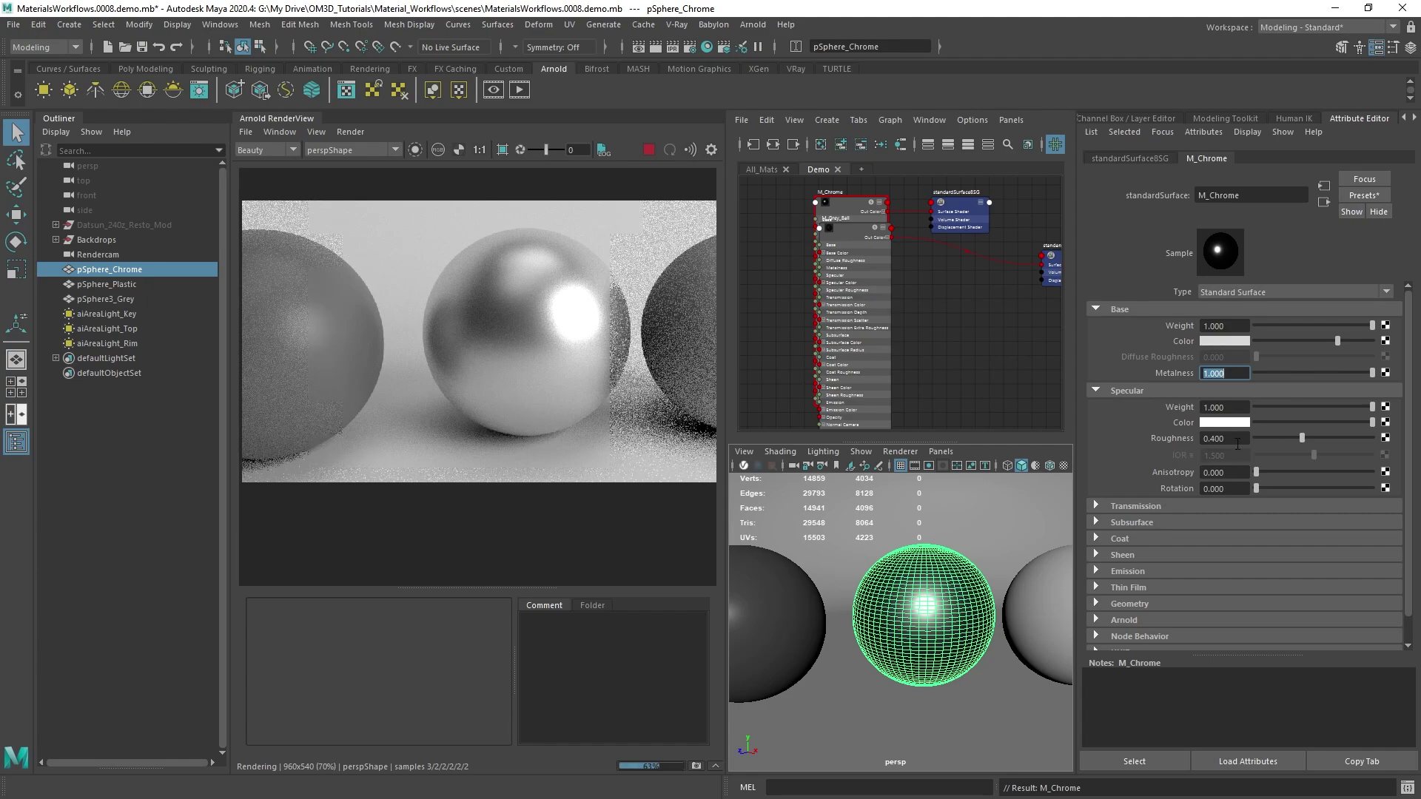
Step: Test M_Chrome's specular roughness at 1, 0, about 0.219 and about 0.174, and return it to 0
left_click_drag(1301, 438, 1373, 438)
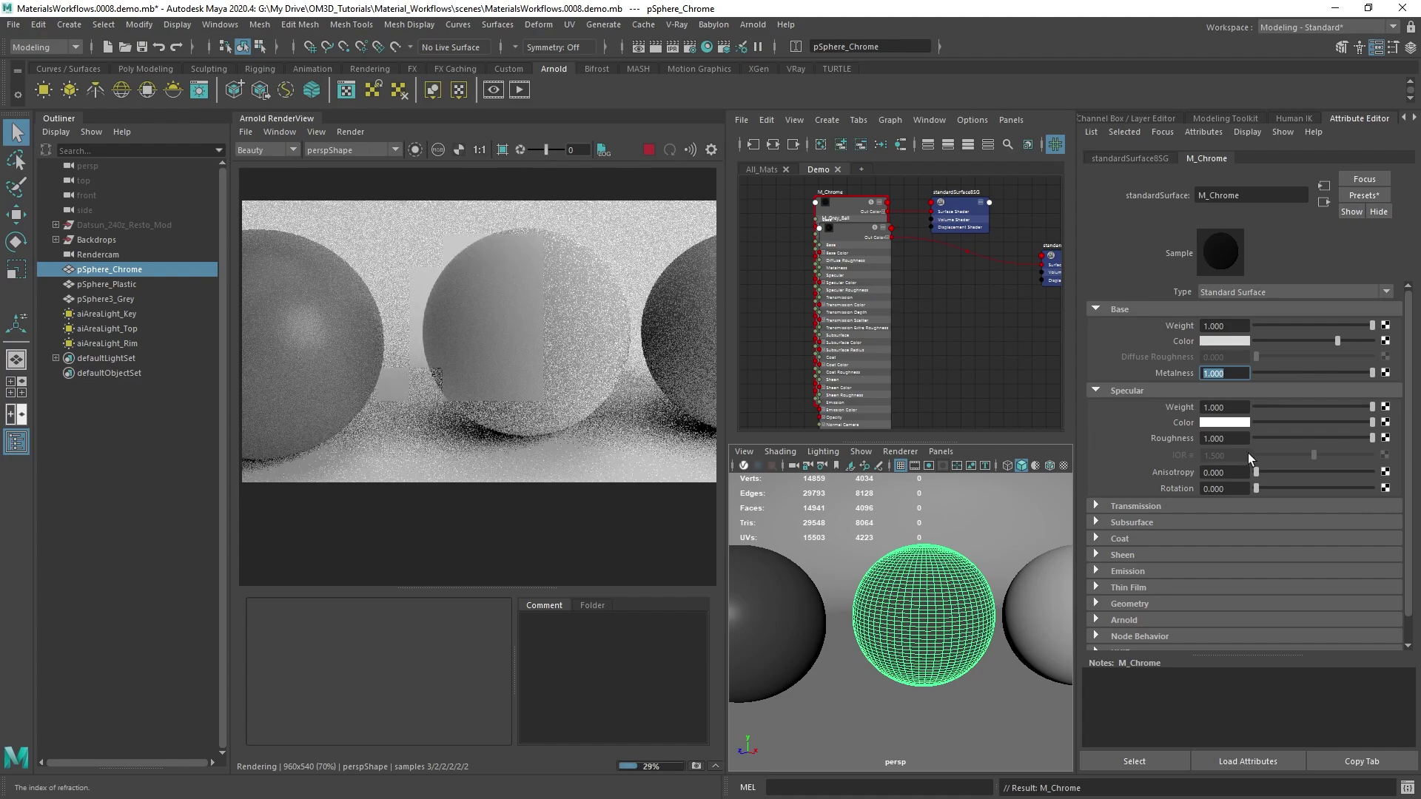
left_click_drag(1374, 438, 1250, 437)
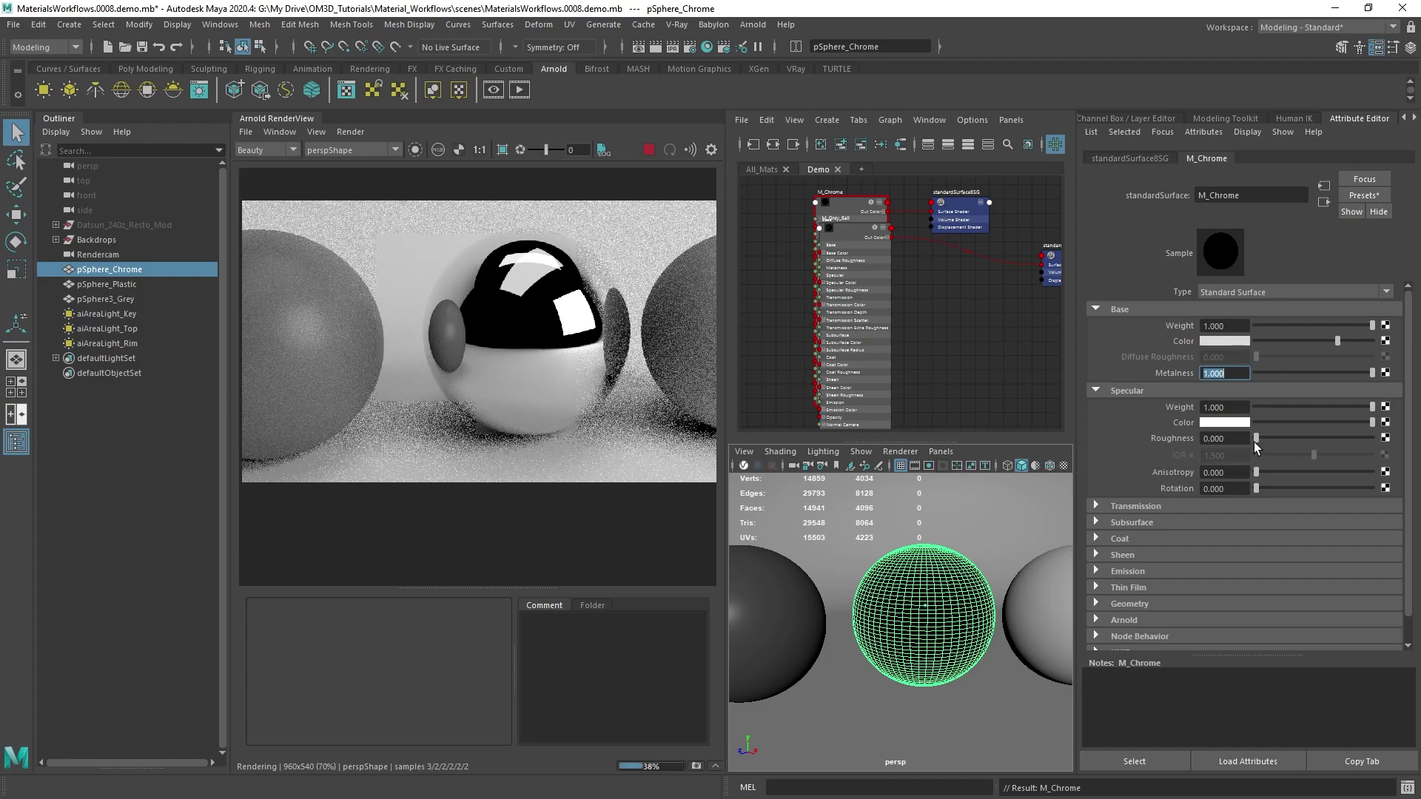
mouse_move(1256, 443)
left_mouse_down()
mouse_move(1299, 437)
mouse_move(1280, 441)
left_mouse_up()
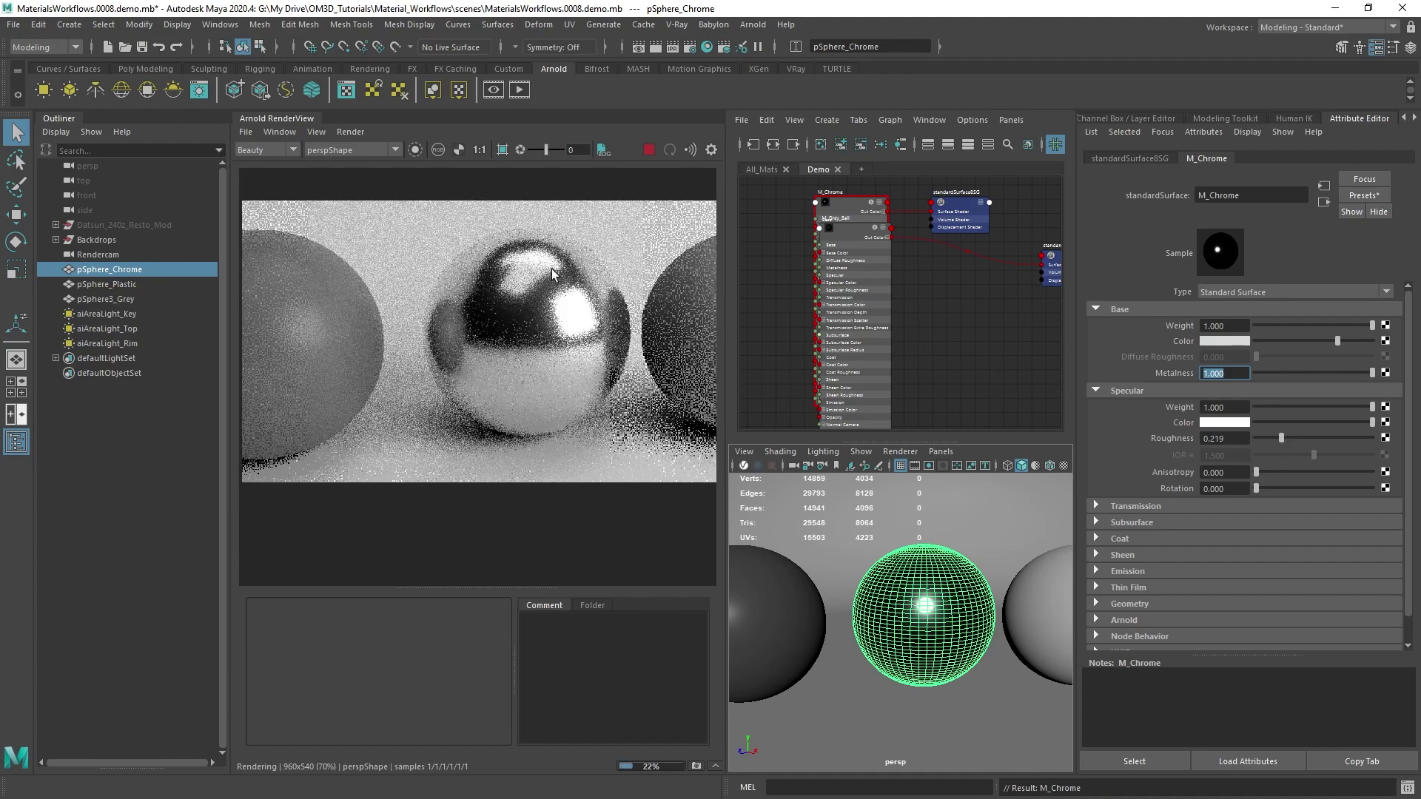
left_click_drag(1283, 440, 1275, 441)
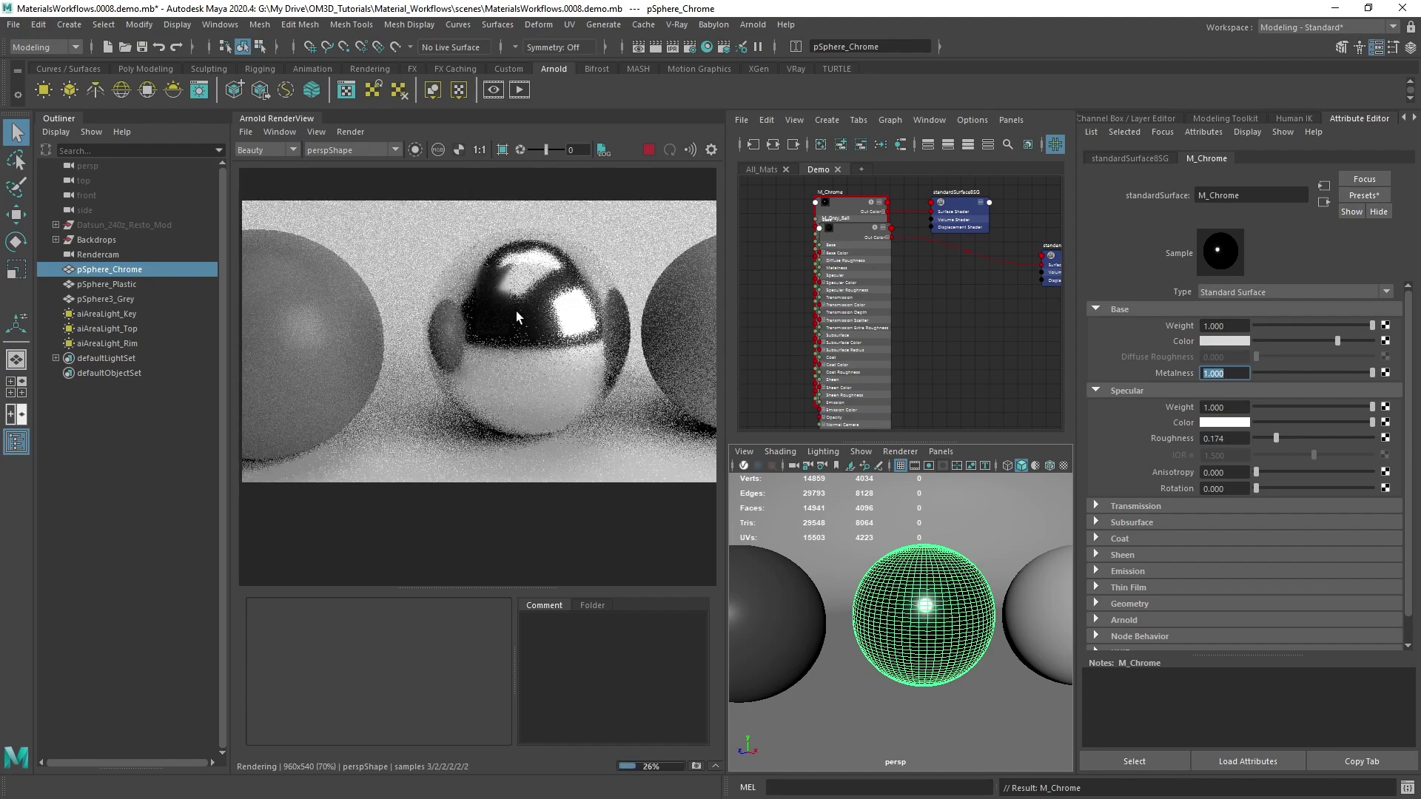
left_click_drag(1276, 439, 1255, 440)
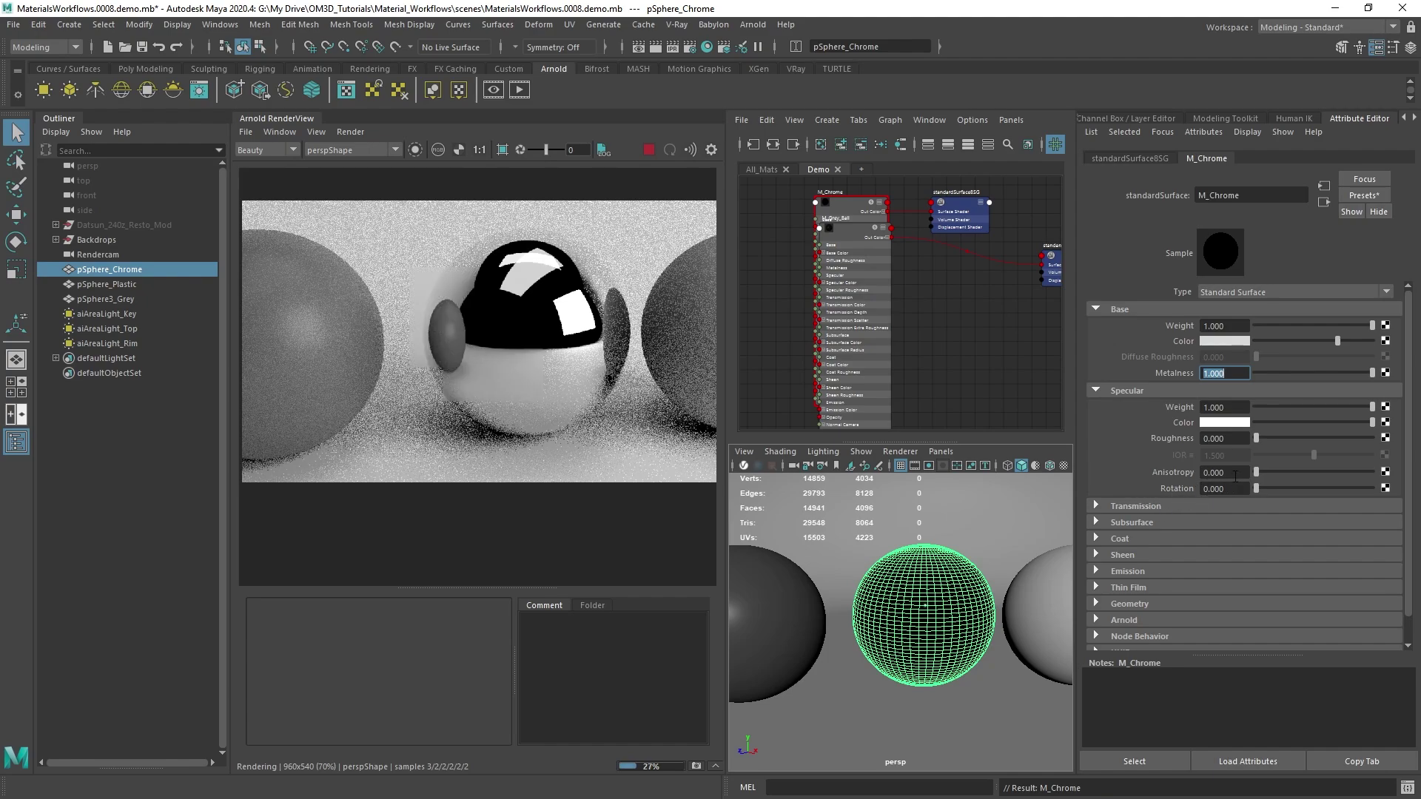
Step: Try anisotropic reflections on M_Chrome with anisotropy 1, rotation about 0.755, and specular roughness at 0.1 and about 0.135
left_click(1235, 476)
type("1")
key("Return")
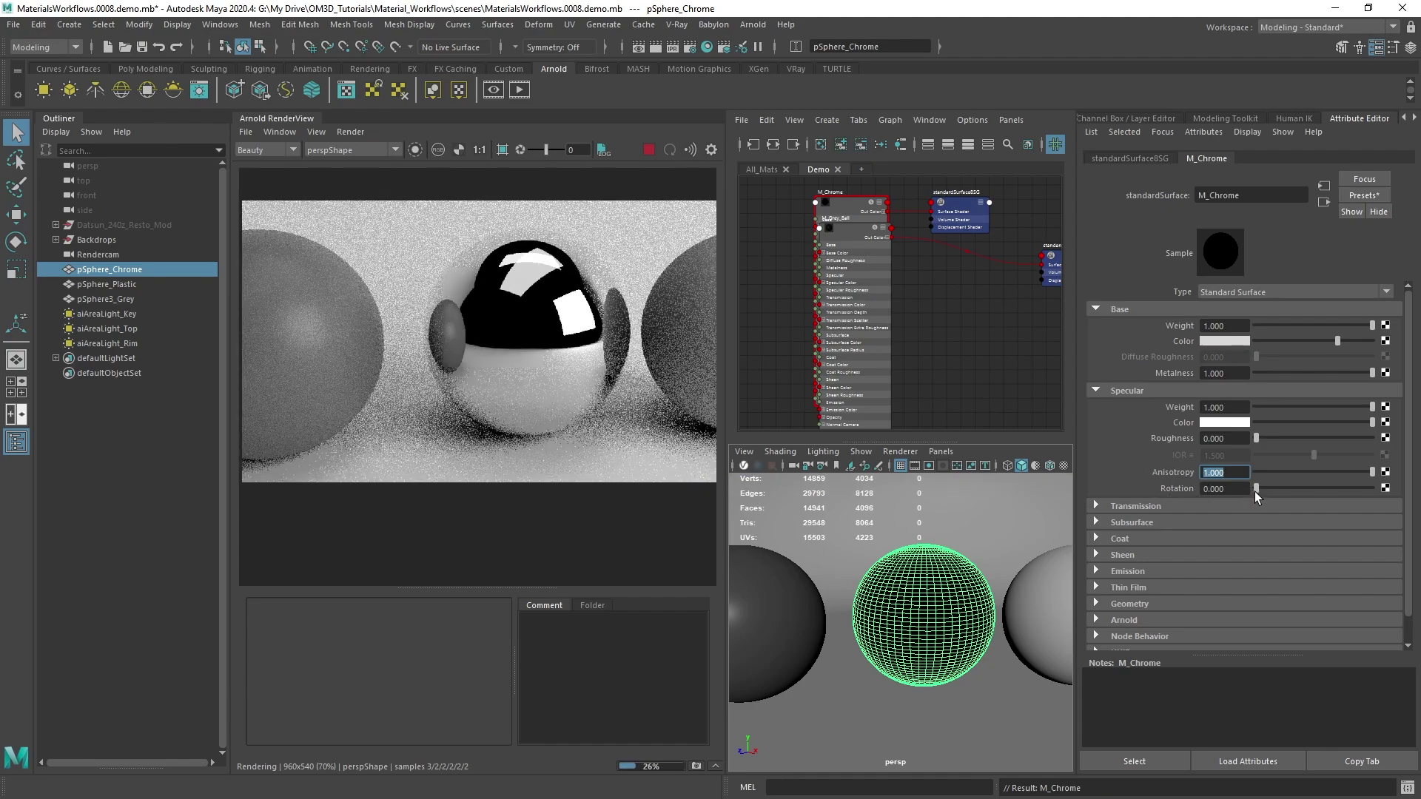
left_click_drag(1255, 490, 1343, 483)
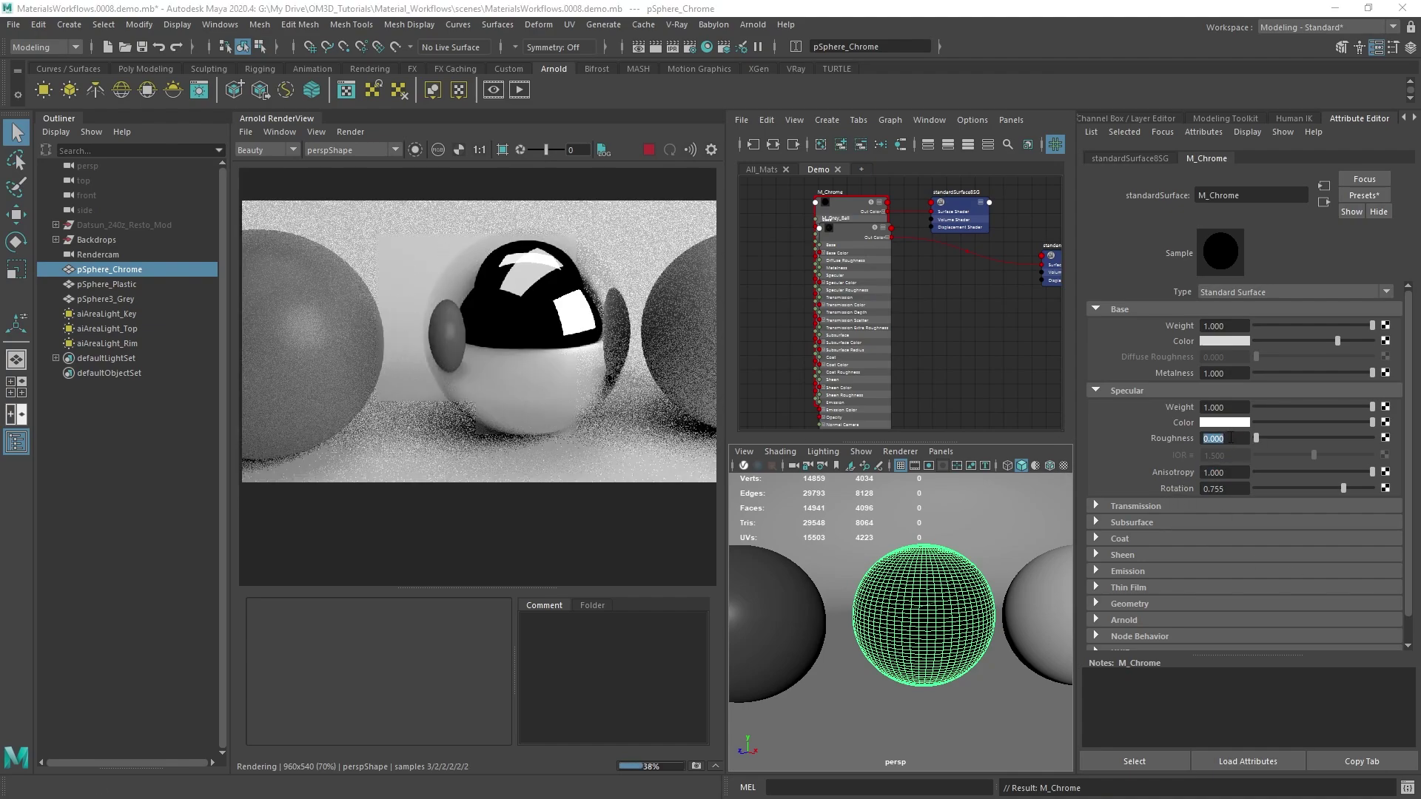
type(".1")
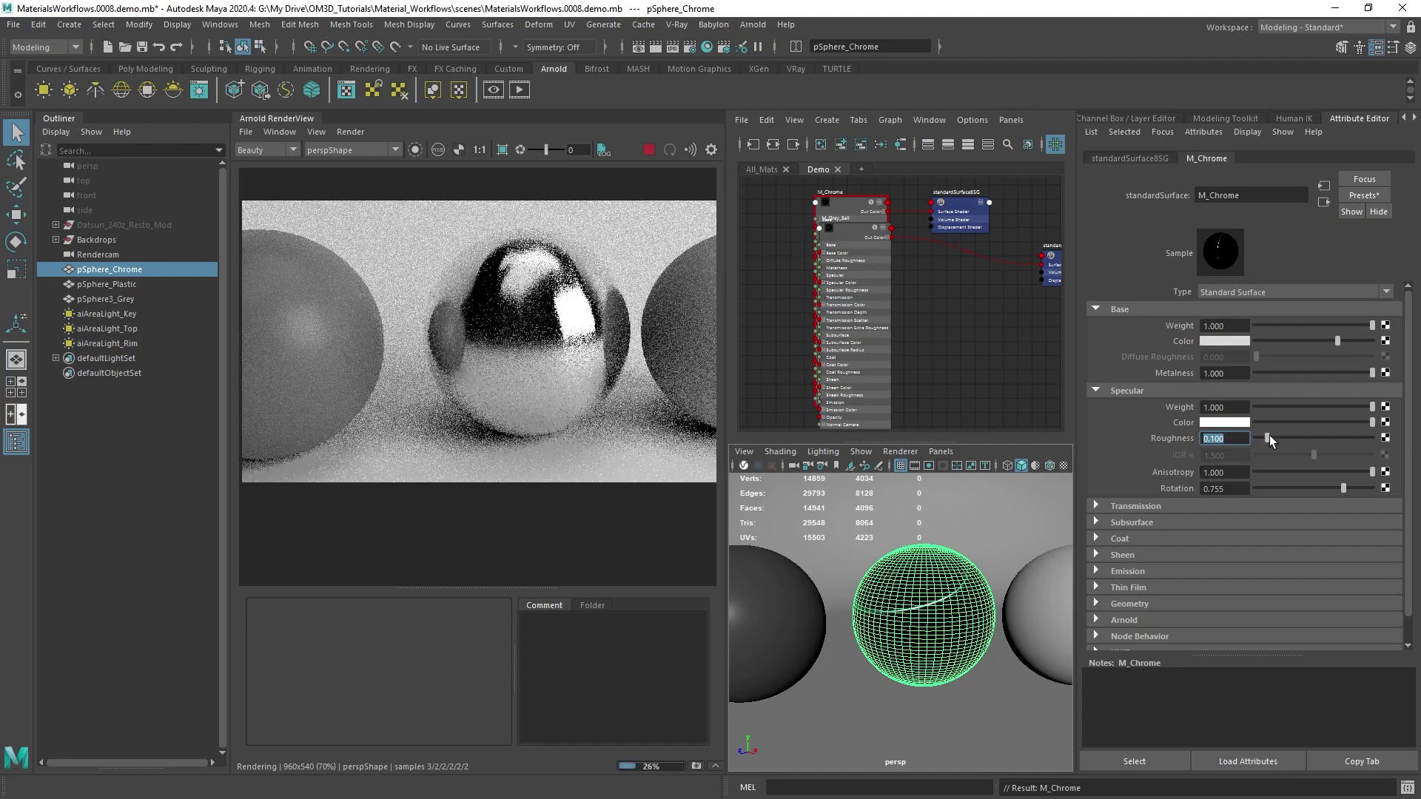
left_click_drag(1268, 435, 1271, 436)
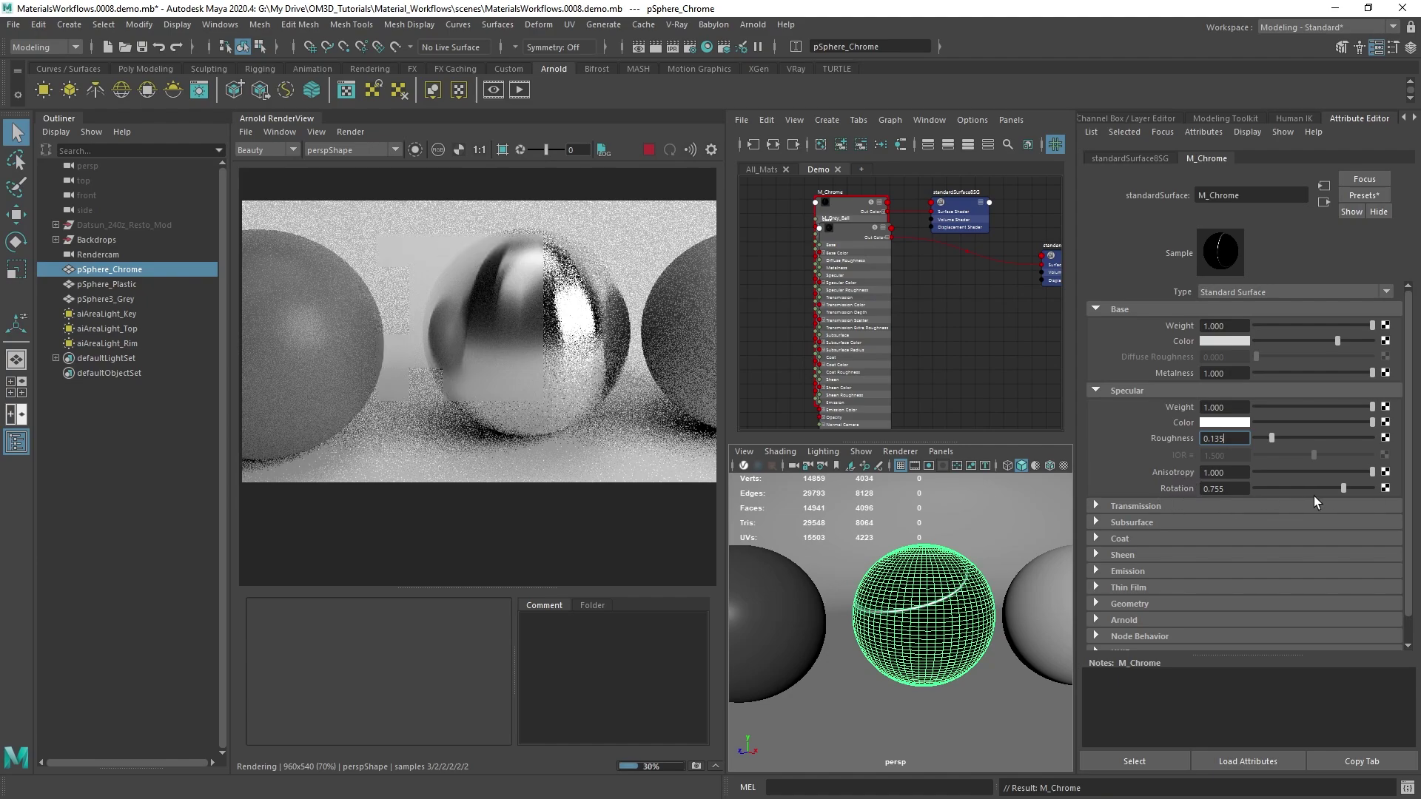
Step: Try M_Chrome's specular rotation at about 0.239, compare brushed-metal anisotropy images in the browser, and return to Maya to try about 0.116
left_click_drag(1341, 488, 1283, 489)
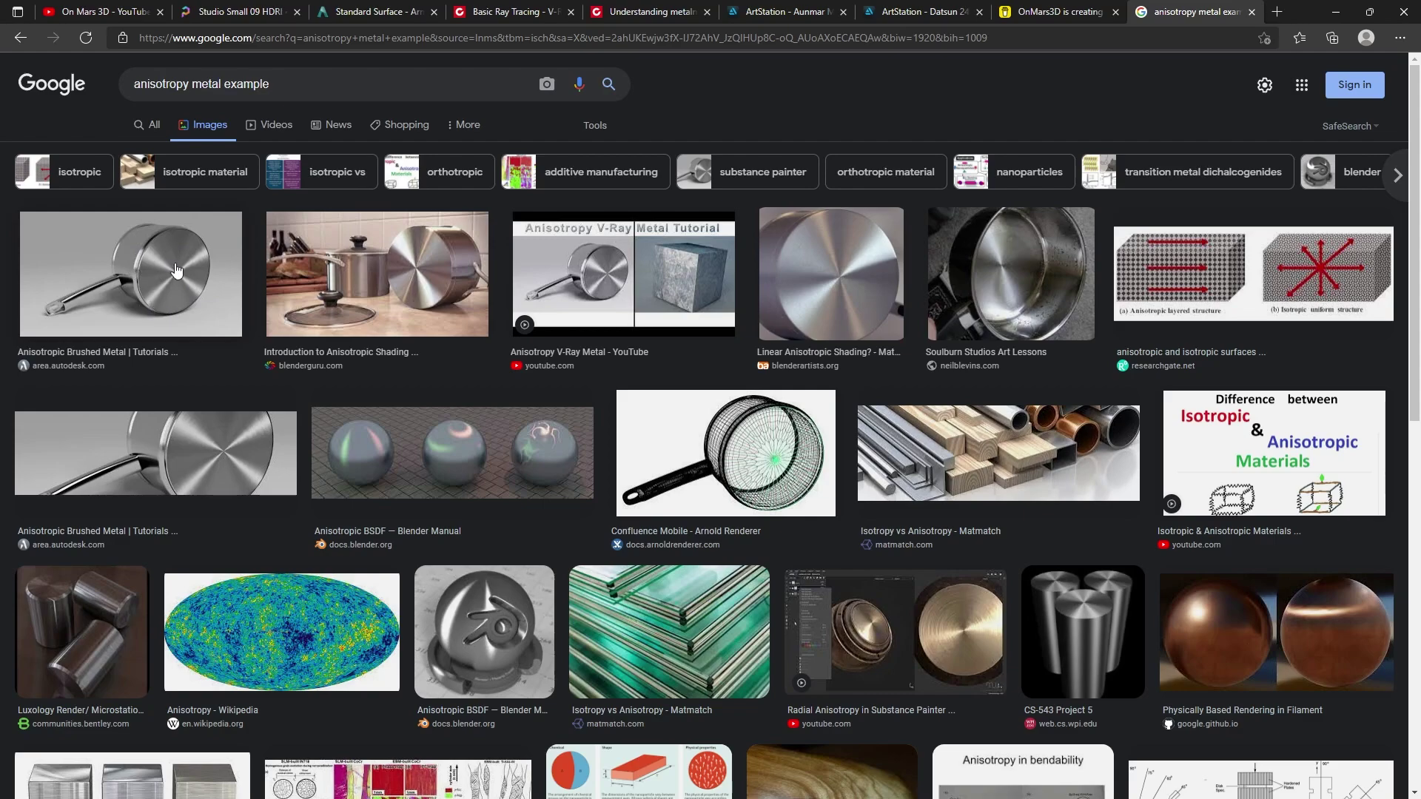
left_click(1336, 12)
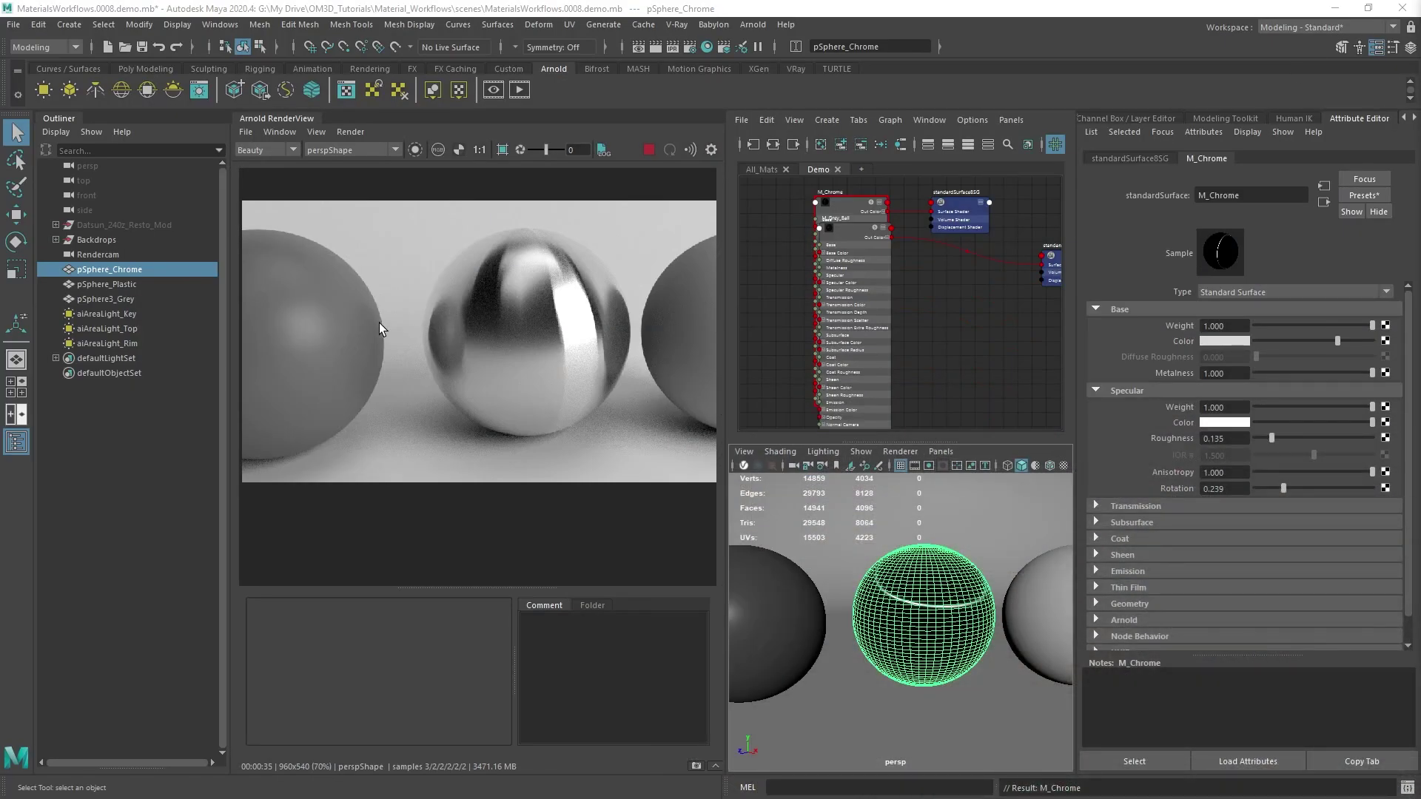
left_click_drag(1281, 488, 1270, 489)
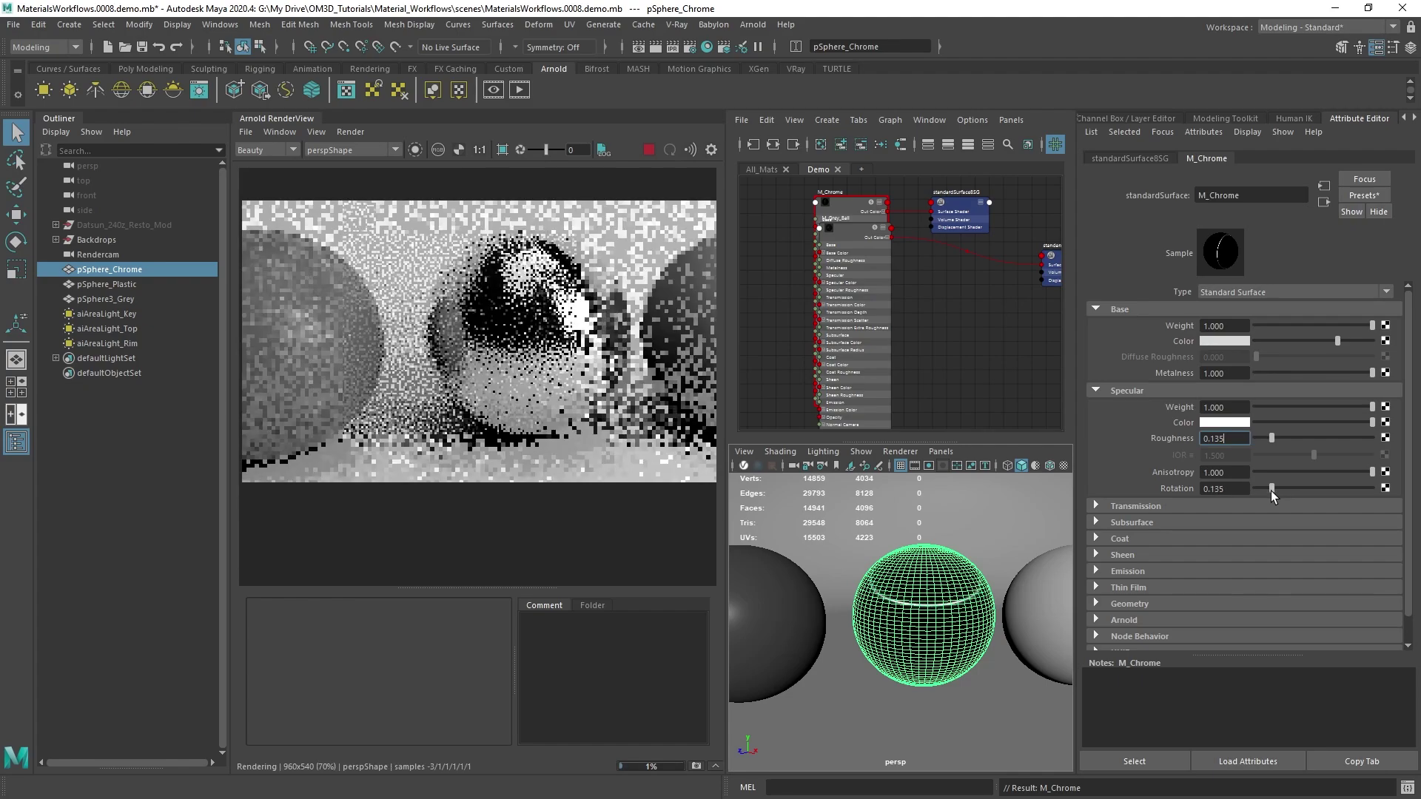
Step: Reset M_Chrome's specular rotation and anisotropy to 0, and set its specular roughness to 0.05
key("Tab")
key("Tab")
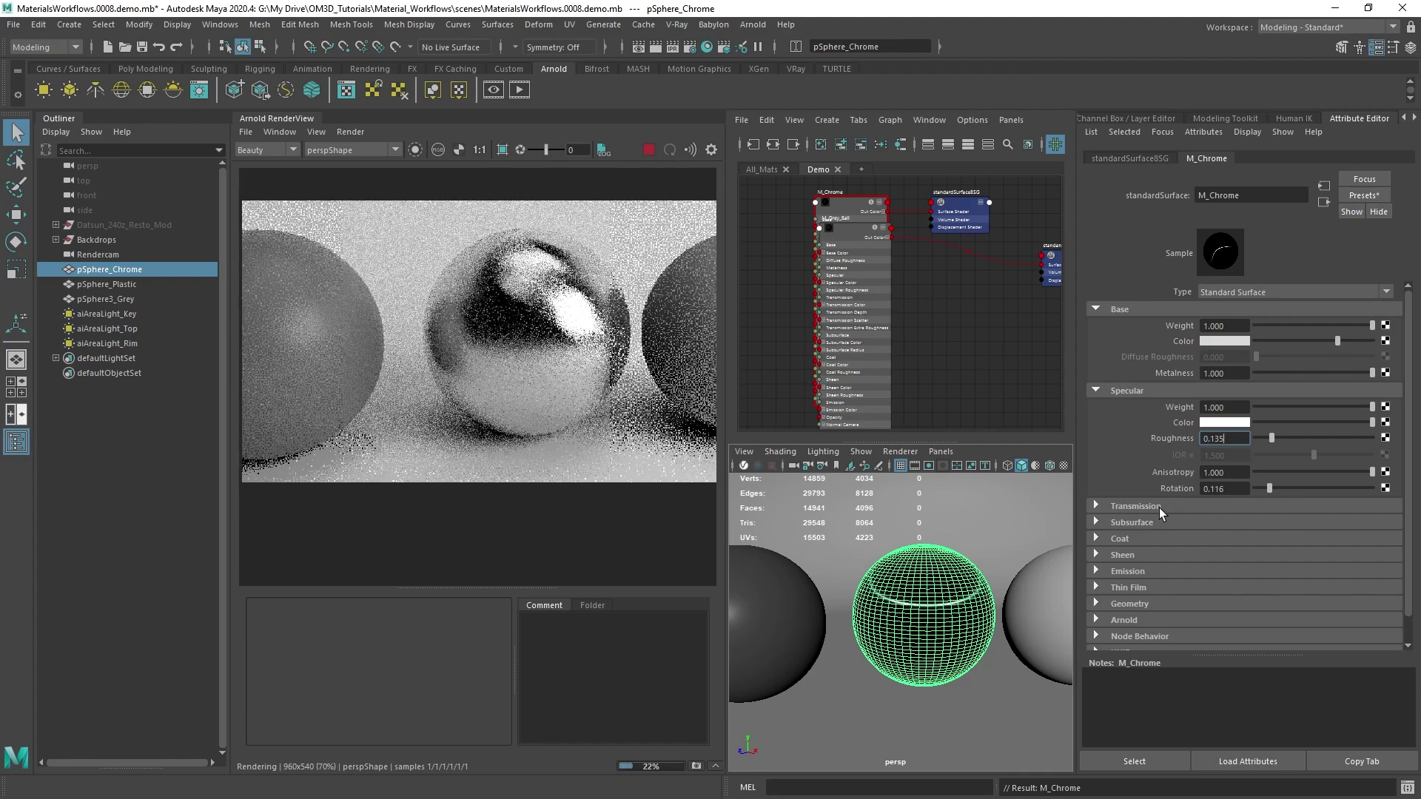
type("0")
key("Return")
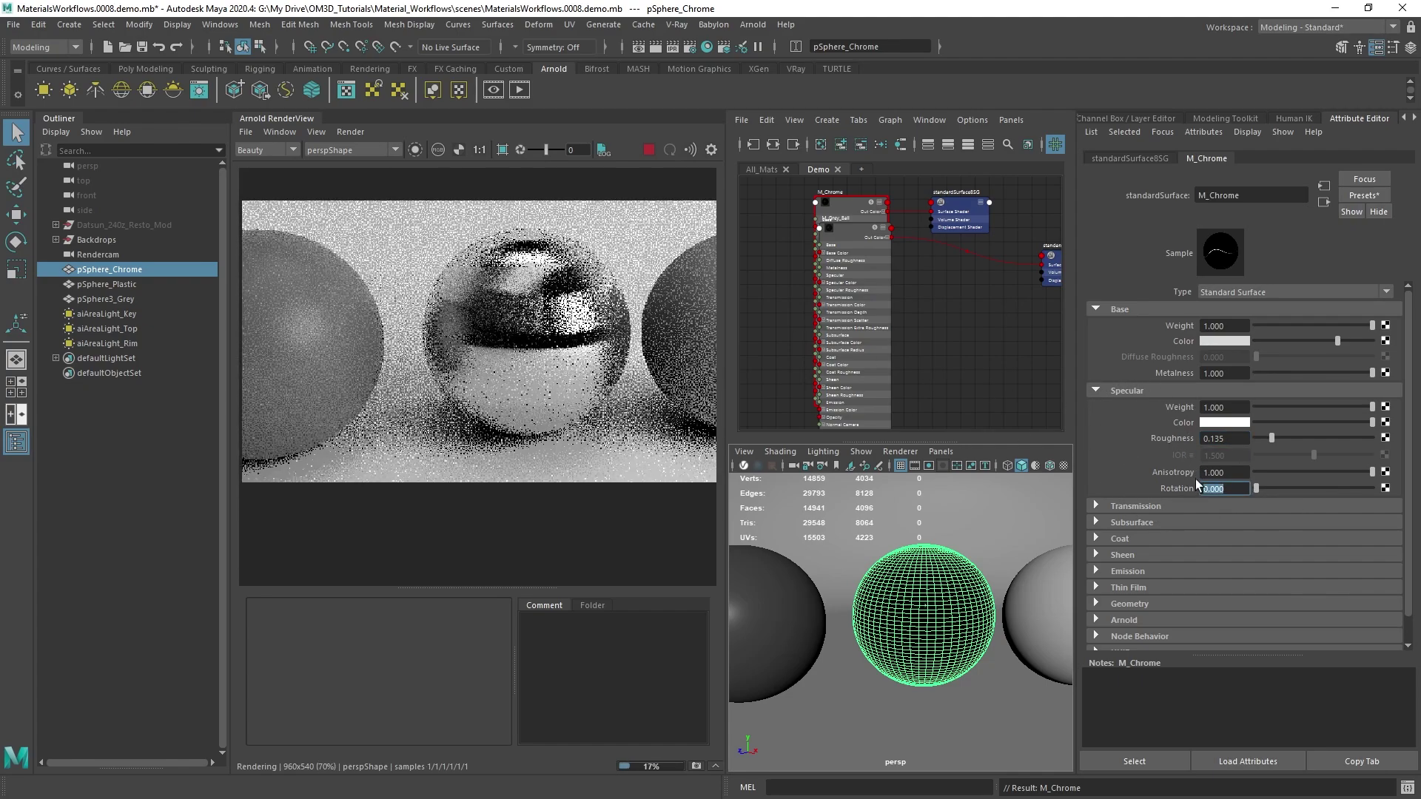
key("shift+Tab")
type("0")
key("Return")
key("shift+Tab")
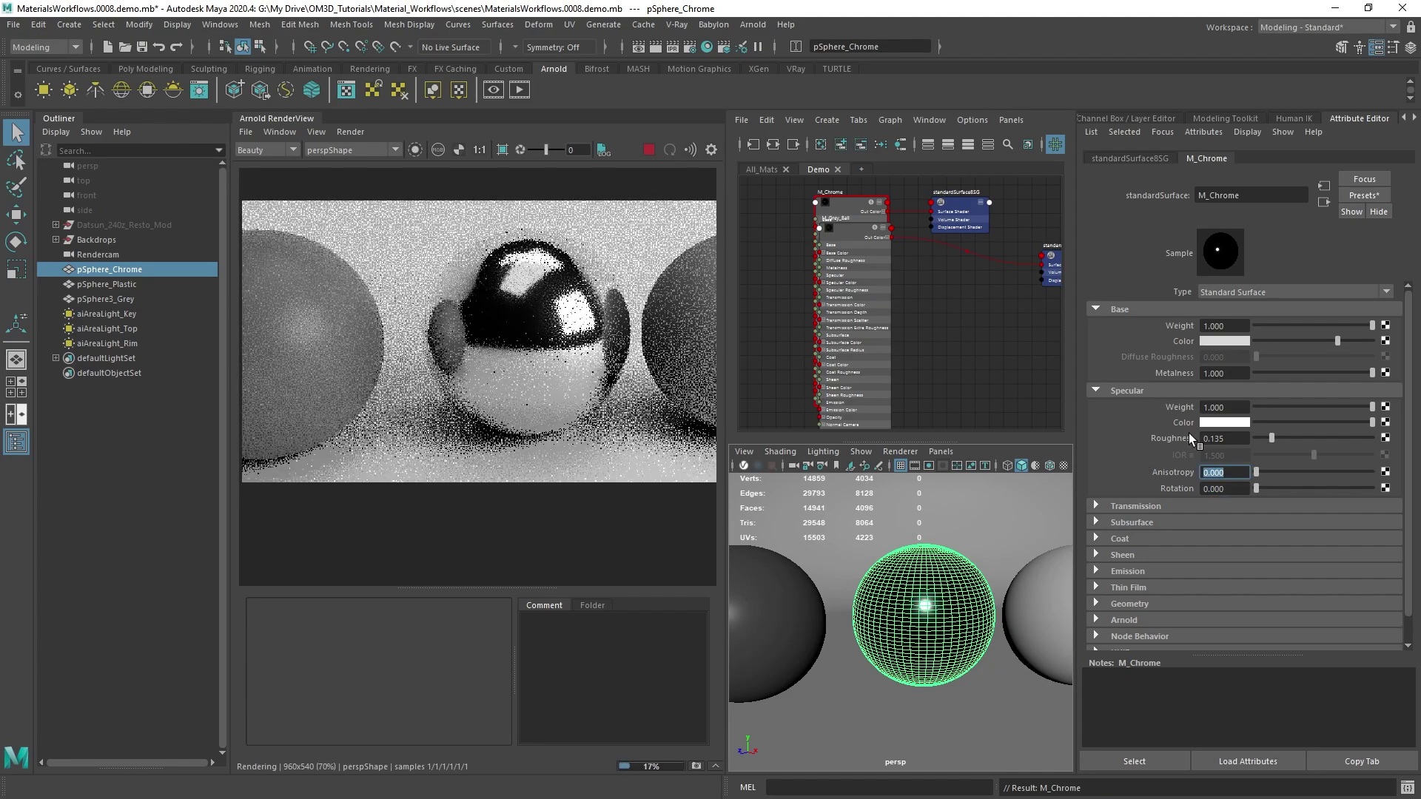
type("0.05")
key("Return")
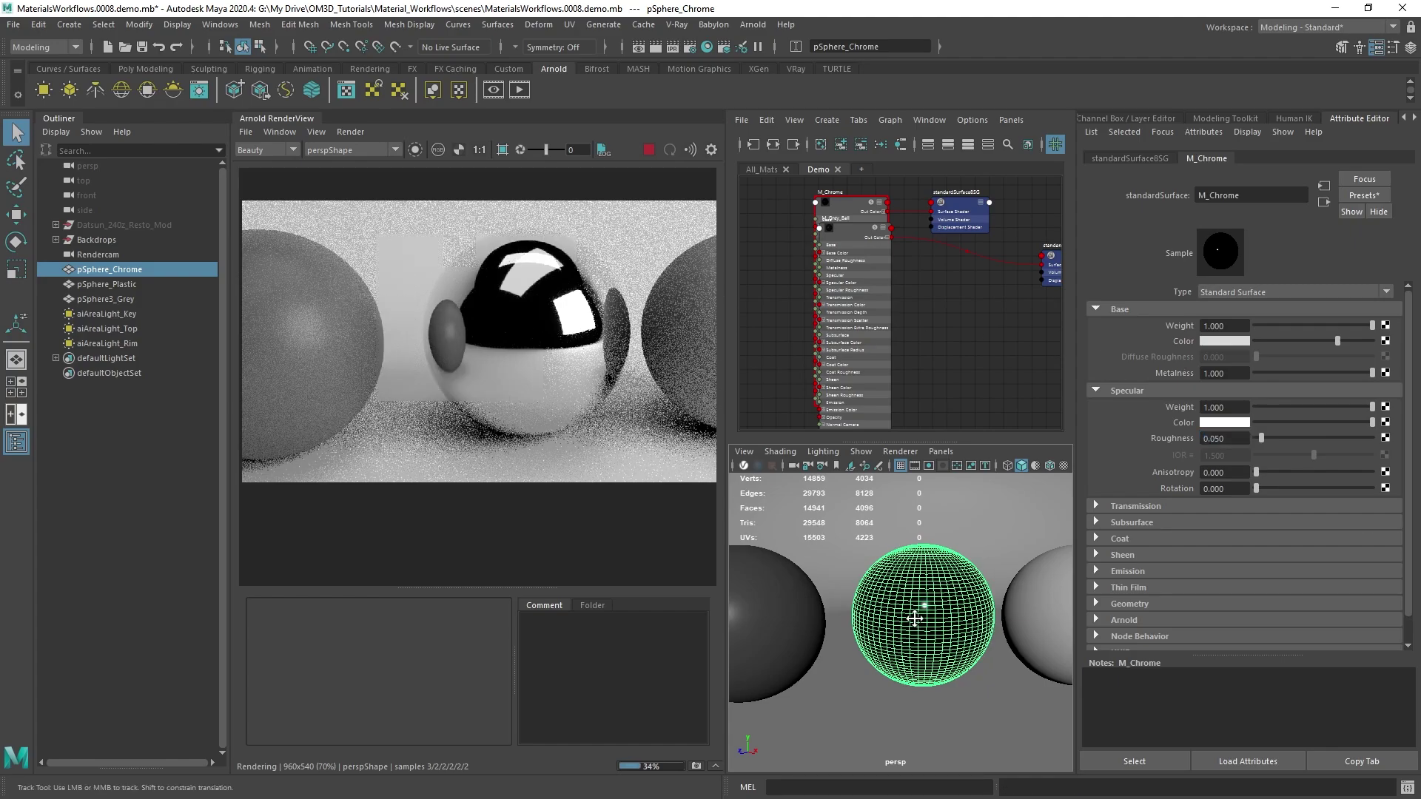
Step: Assign a new Standard Surface material to the pSphere_Plastic sphere
middle_click_drag(1006, 614, 870, 611, "alt")
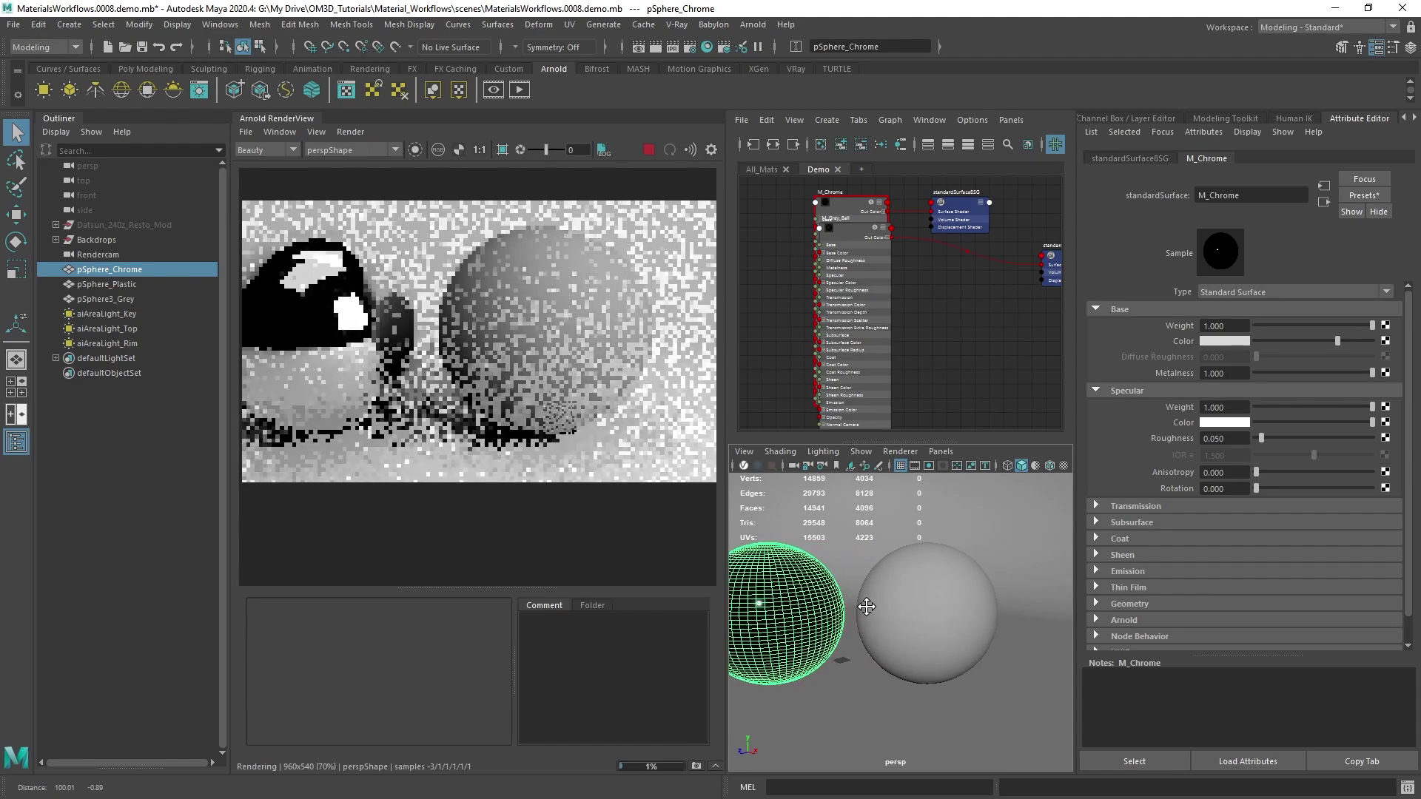
left_click(943, 602)
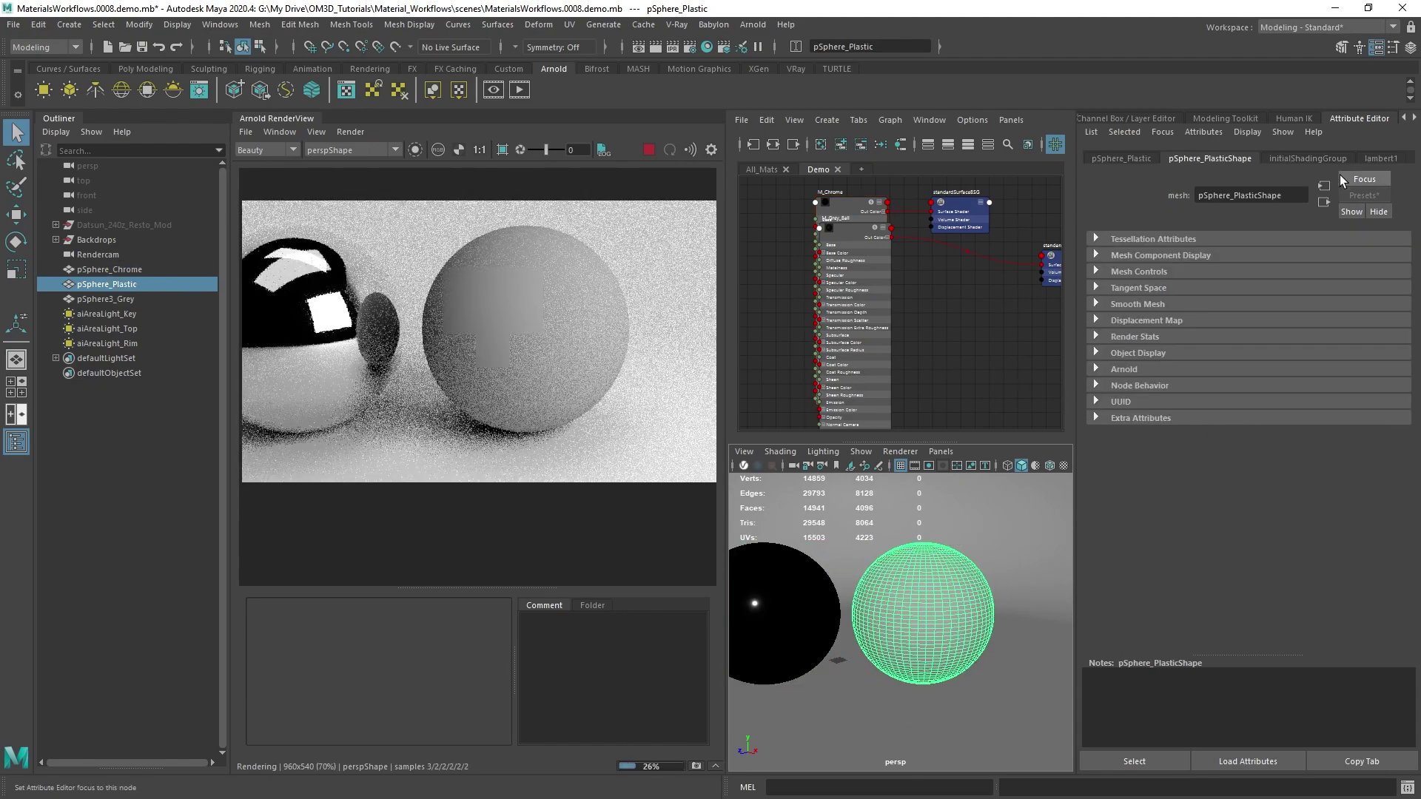
right_click(947, 603)
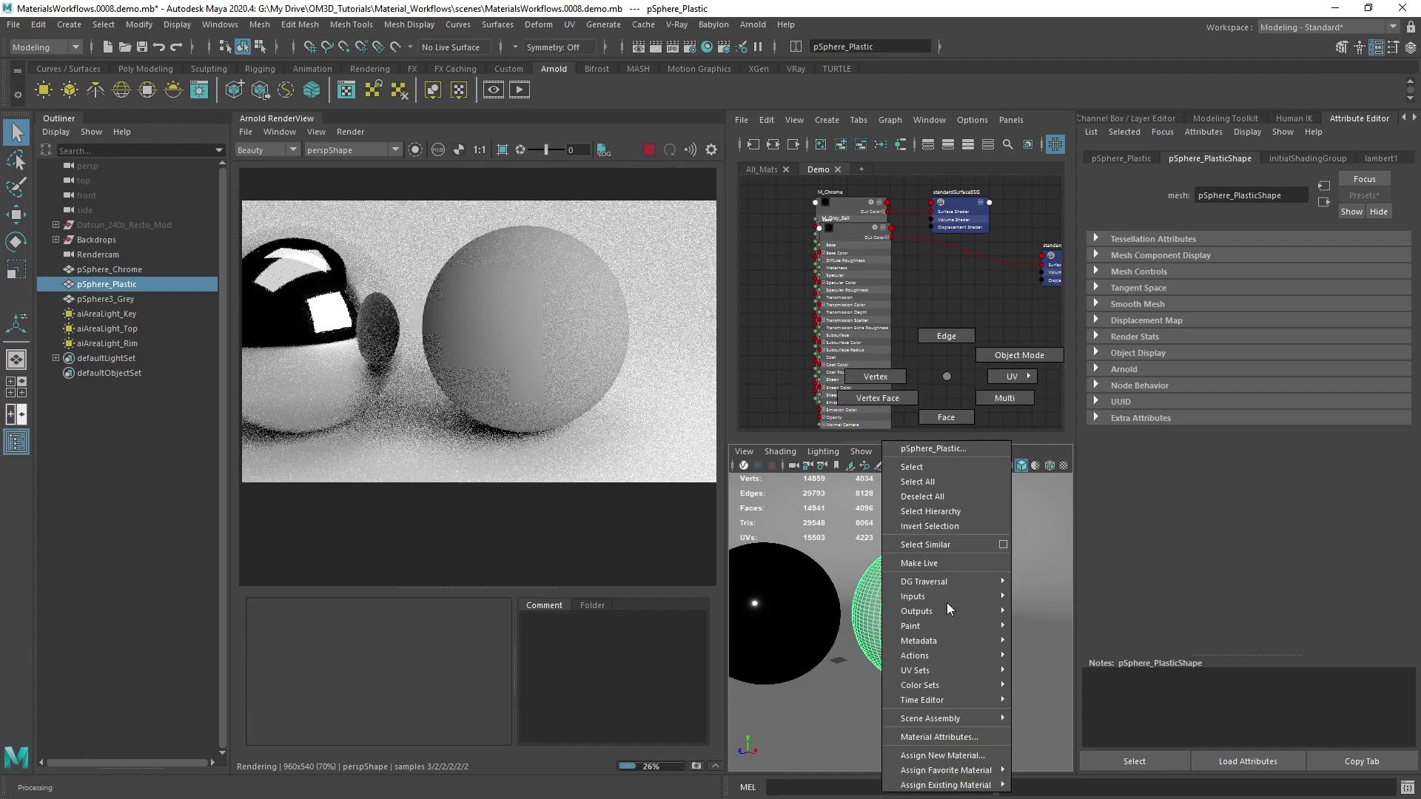
left_click(942, 757)
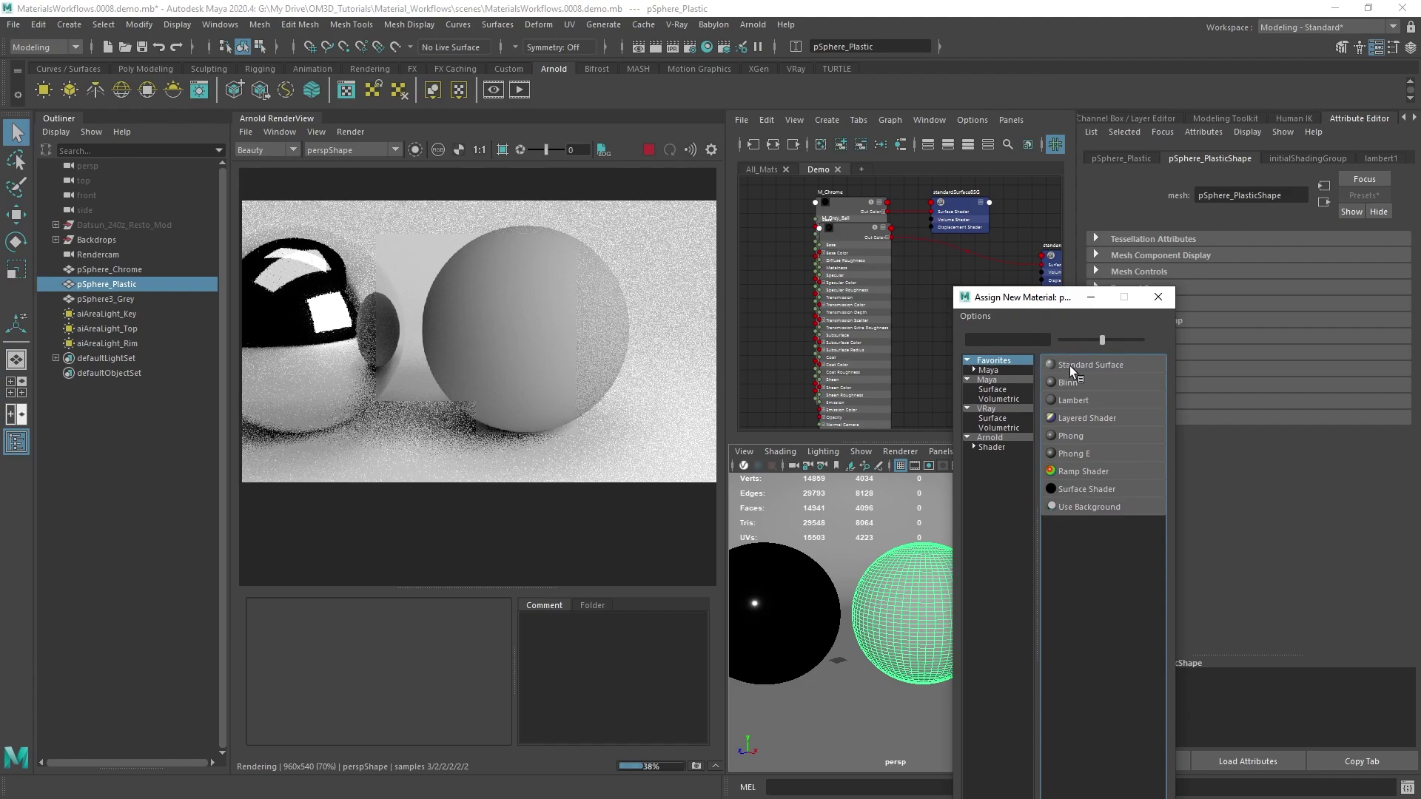
left_click(1068, 365)
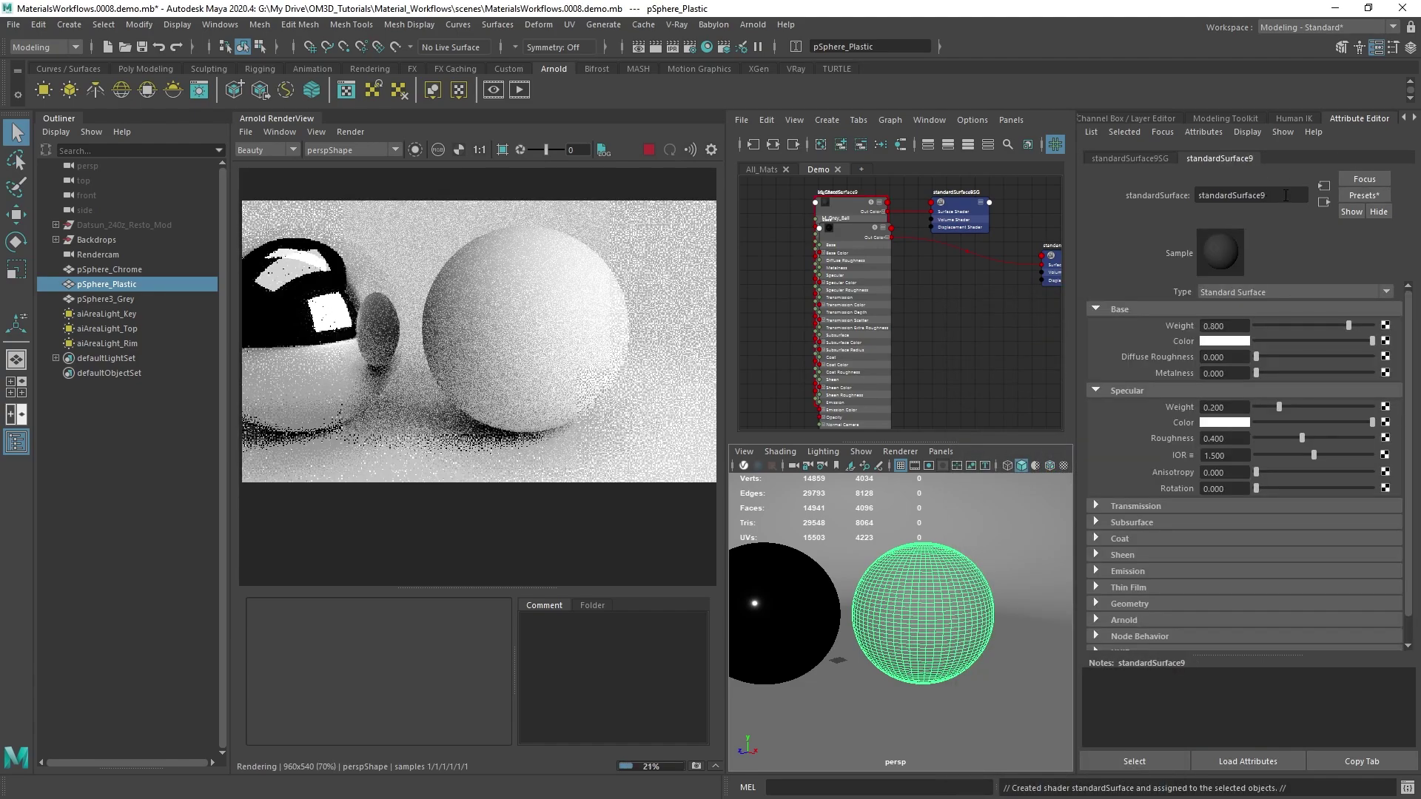
Step: Rename the plastic sphere's new material to M_Coated_Plastic
double_click(1285, 195)
type("M")
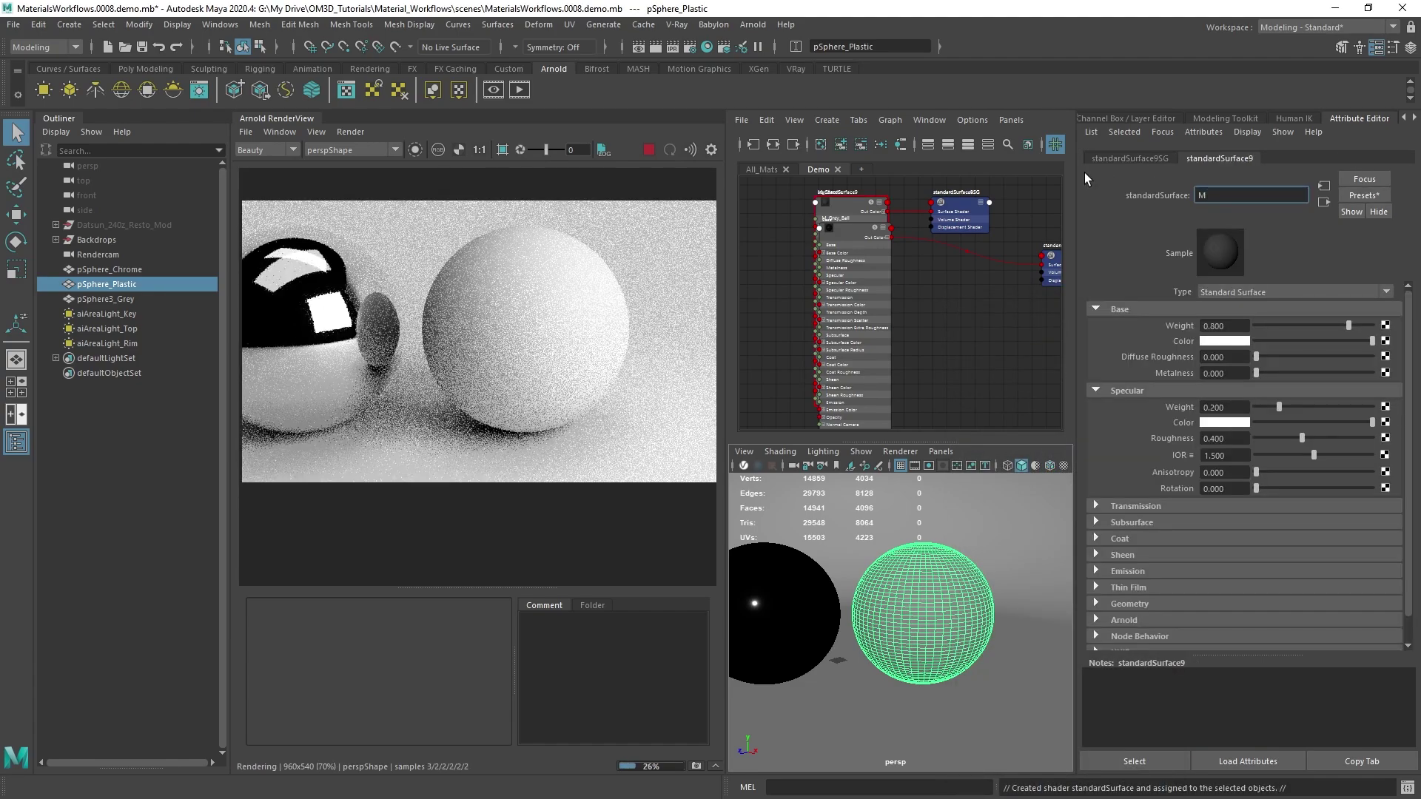
type("_Cloa")
key("BackSpace")
key("BackSpace")
key("BackSpace")
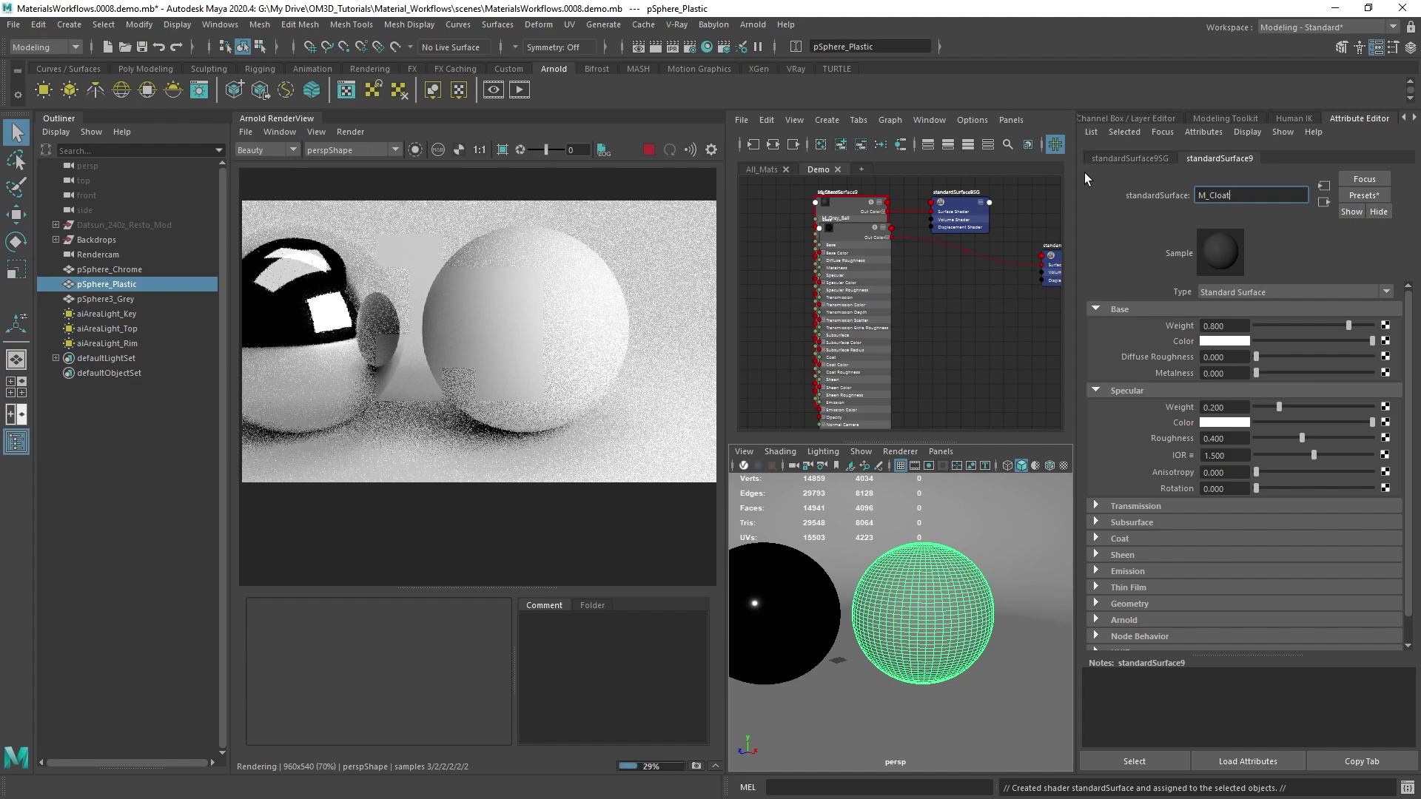
type("oated Plastic")
key("Return")
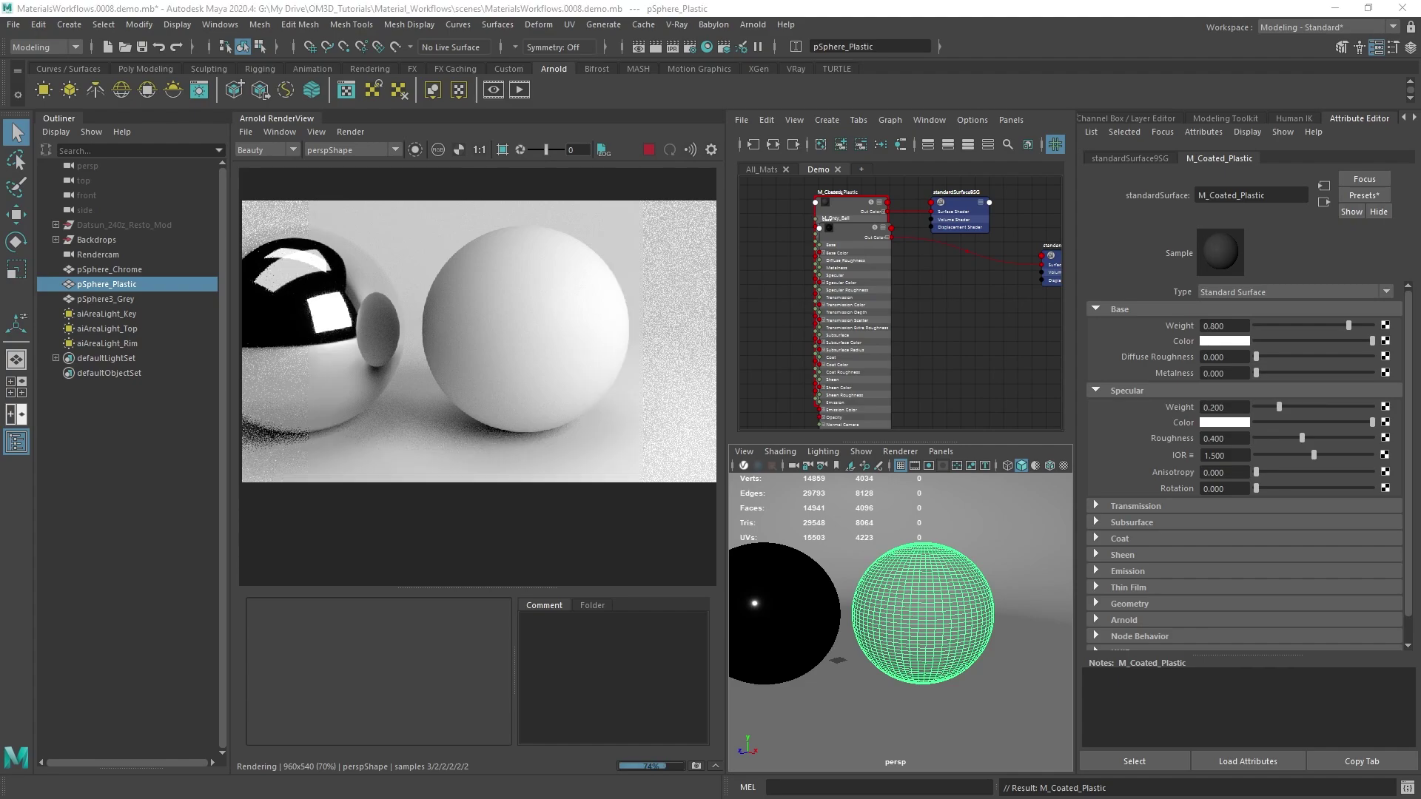
Step: Set M_Coated_Plastic's base weight to 1 with a light grey base color, and raise its specular weight to 1
left_click_drag(1341, 322, 1360, 325)
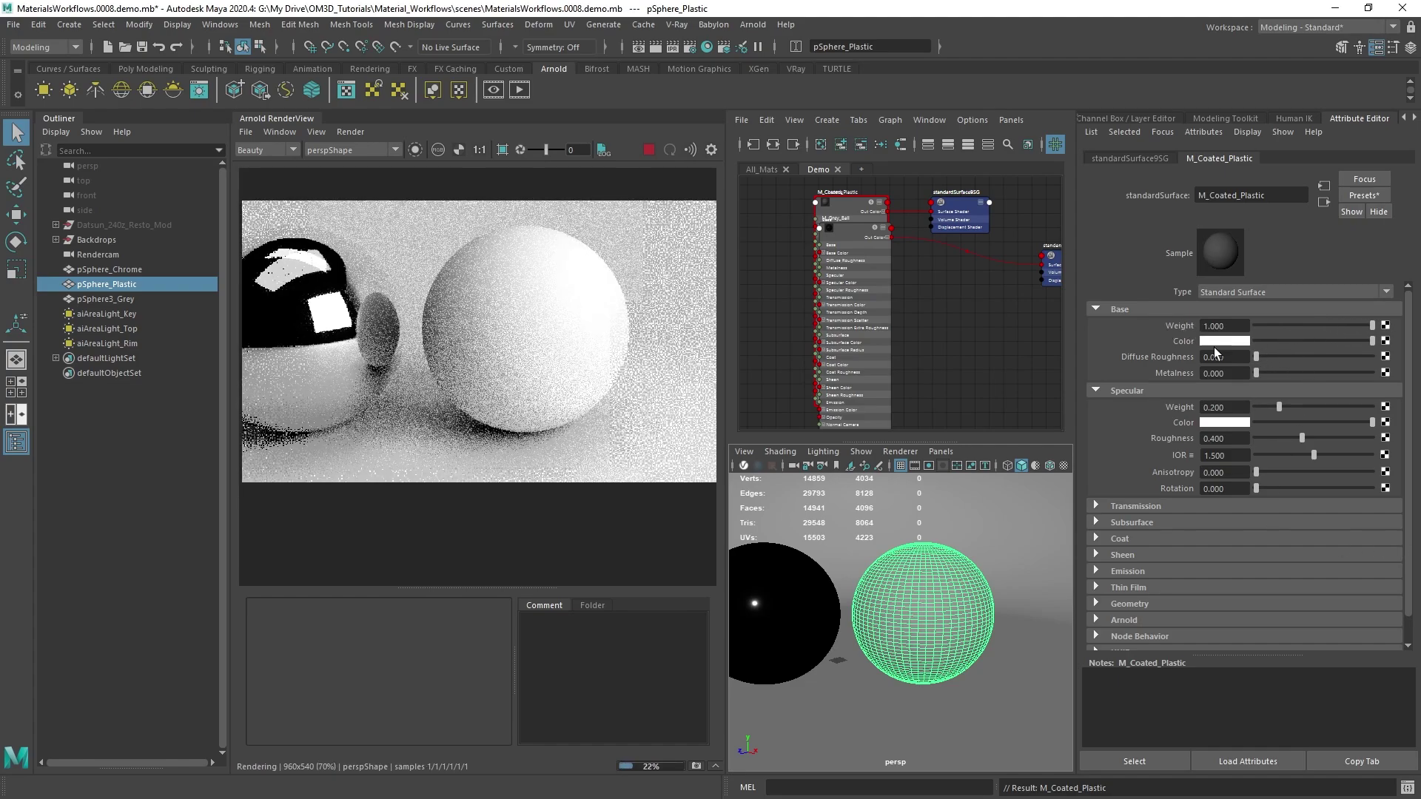
left_click_drag(1372, 341, 1319, 342)
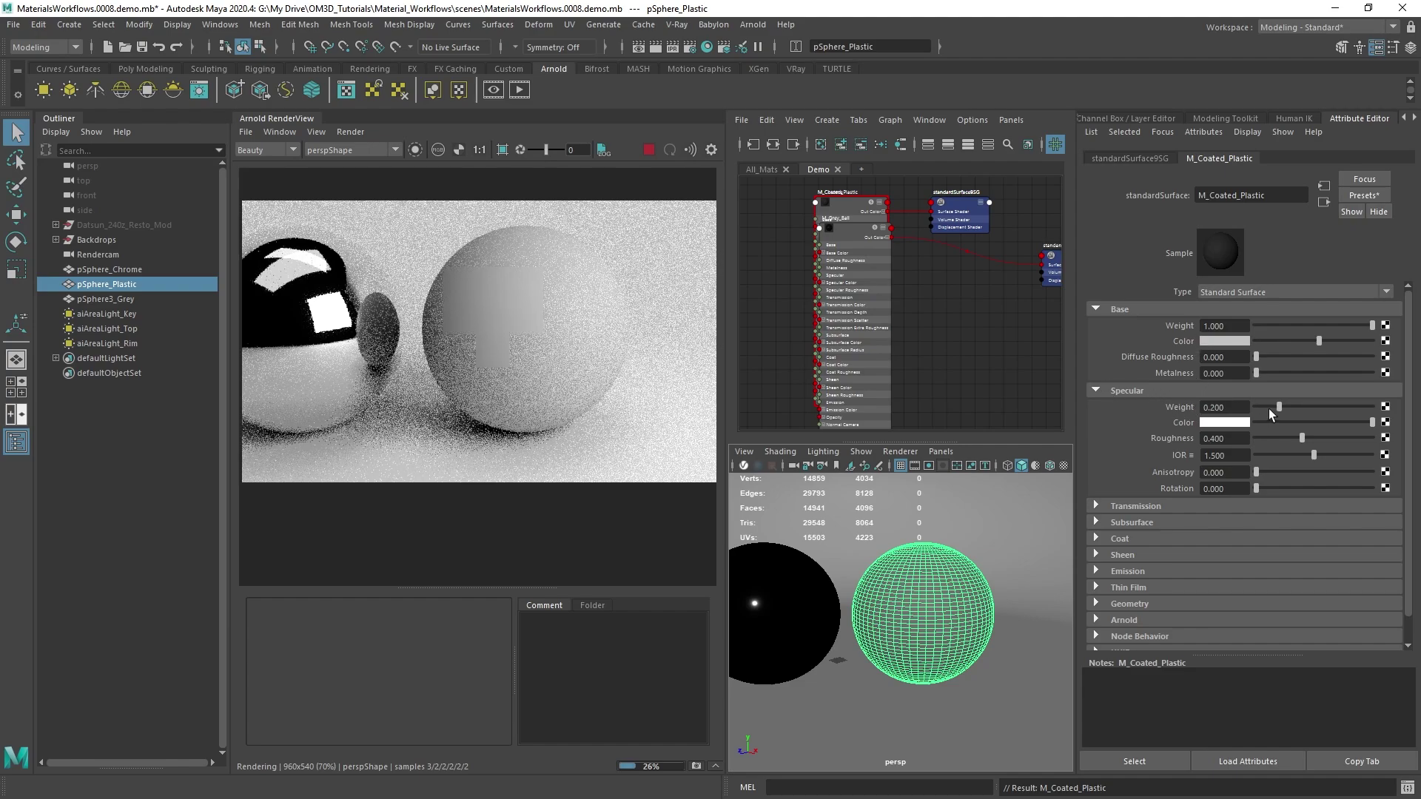
left_click_drag(1268, 409, 1409, 419)
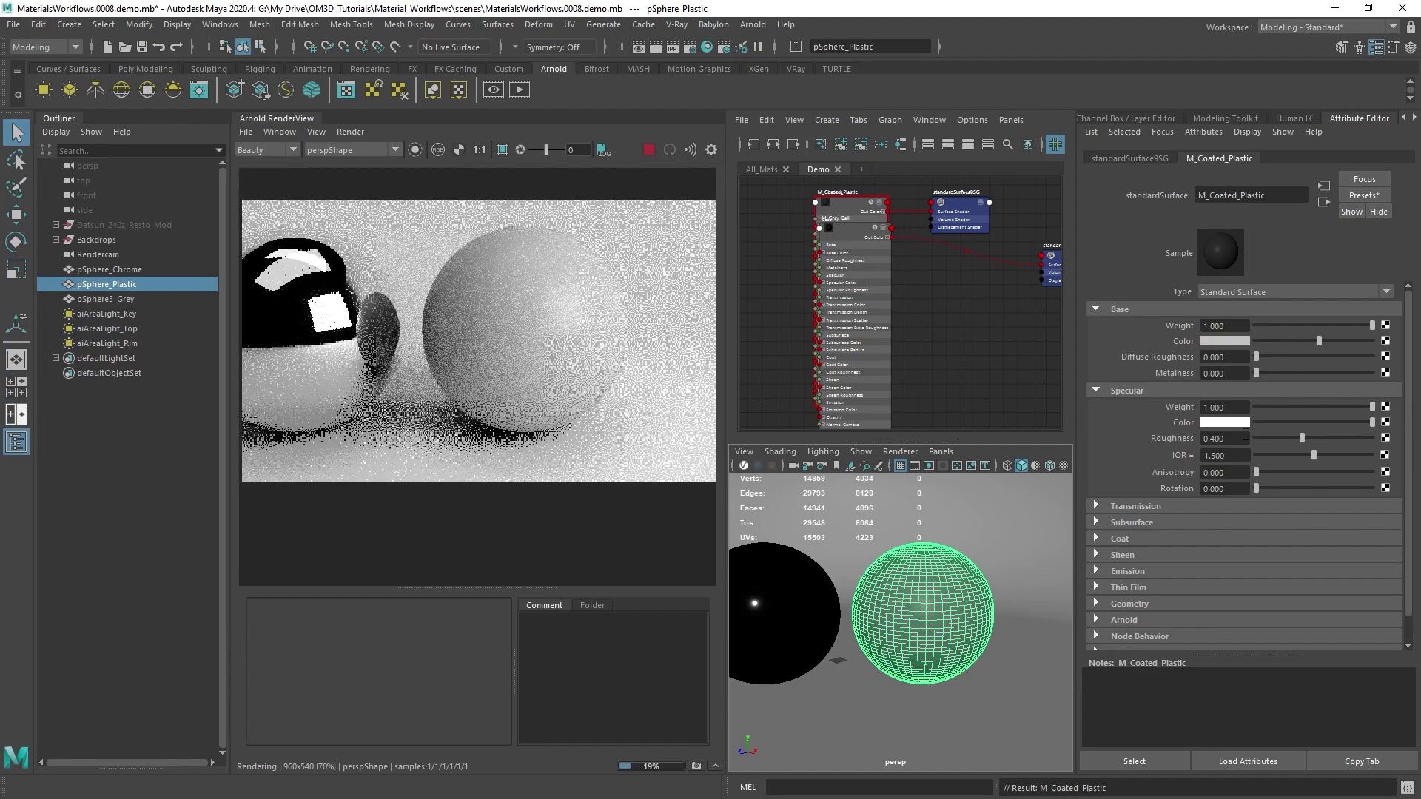
Step: Test M_Coated_Plastic's specular roughness at about 0.019 and 0.084, and set it to about 0.471
left_click_drag(1299, 437, 1260, 438)
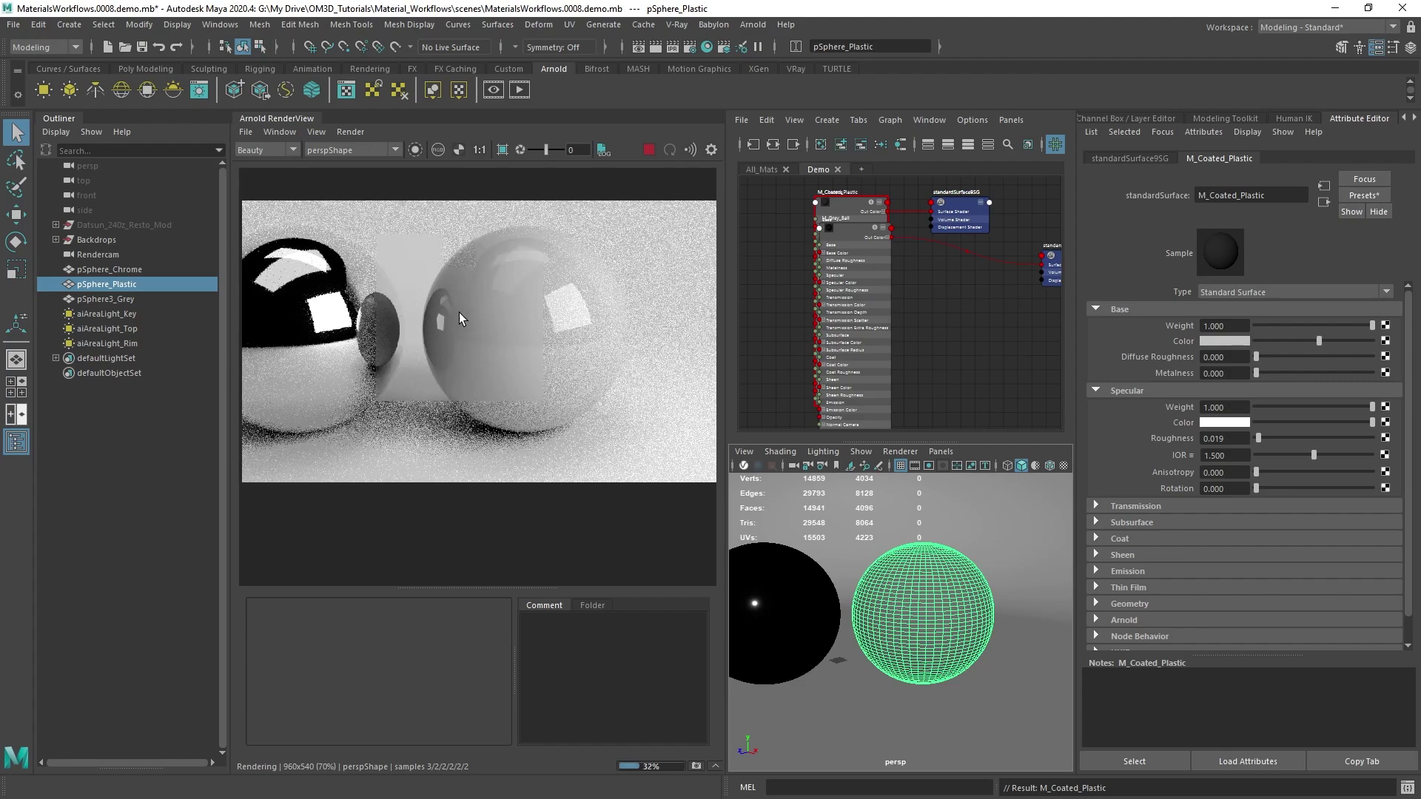
left_click_drag(1259, 438, 1266, 438)
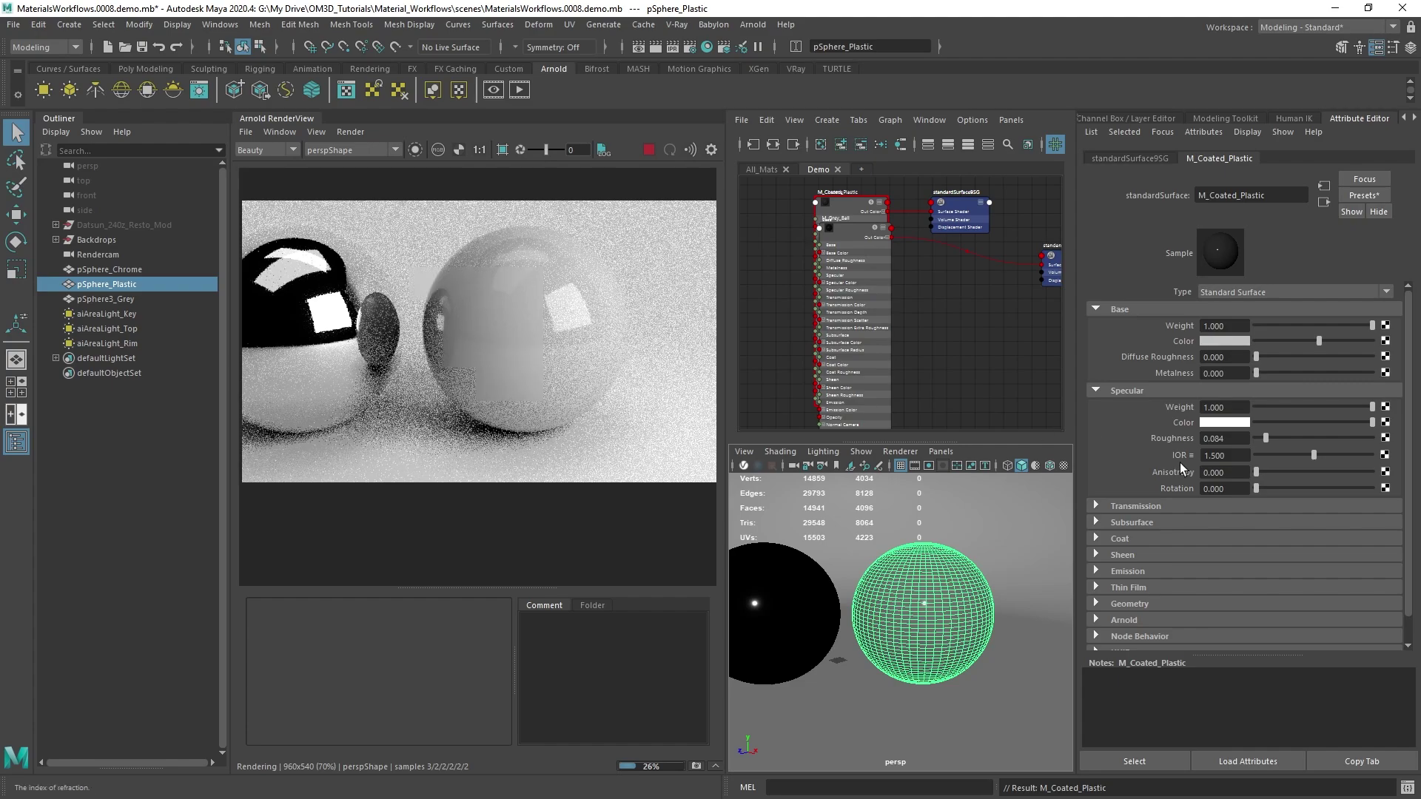
left_click_drag(1267, 439, 1310, 442)
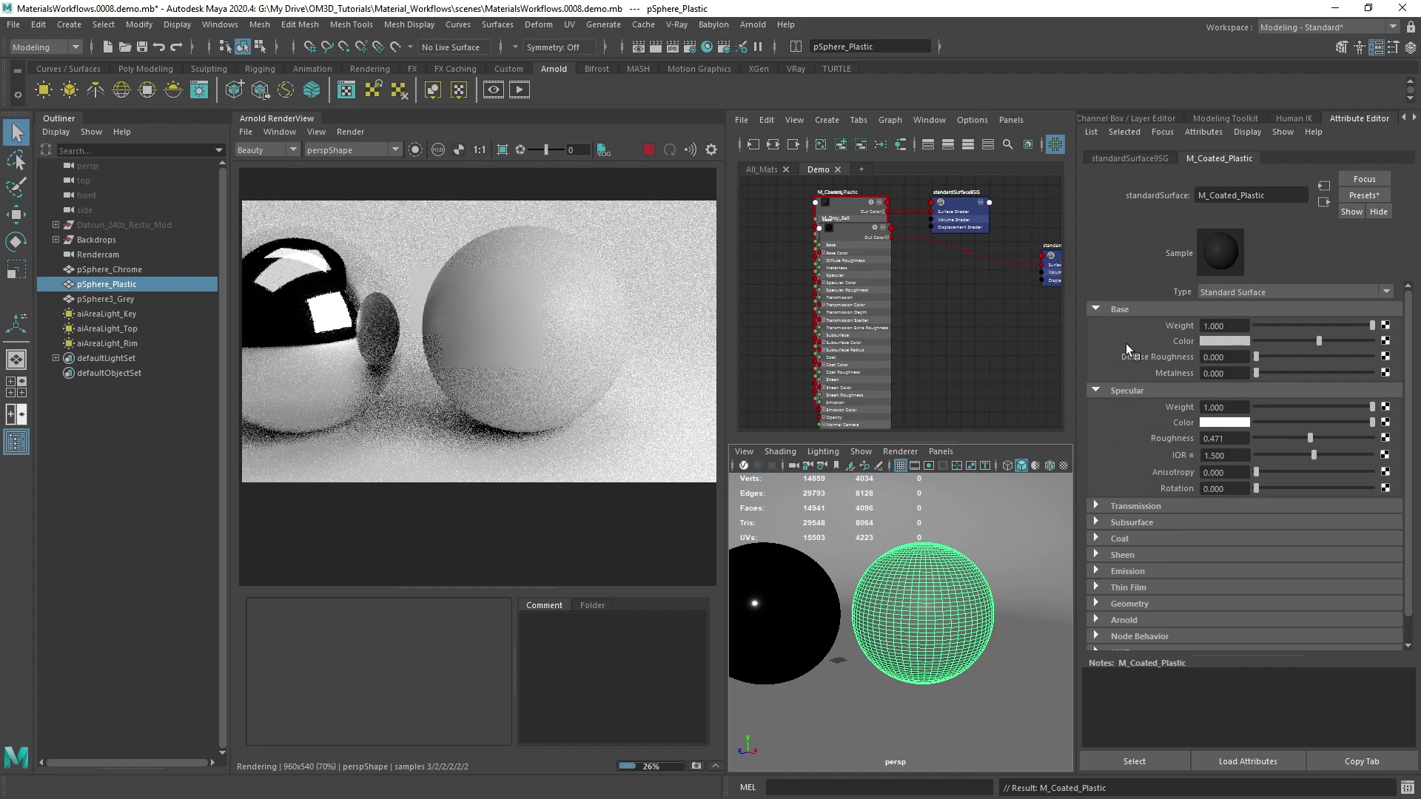
Step: Add a clear coat to M_Coated_Plastic with coat weight 1 and coat roughness about 0.09
left_click(1095, 537)
scroll(1147, 536, "down", 2)
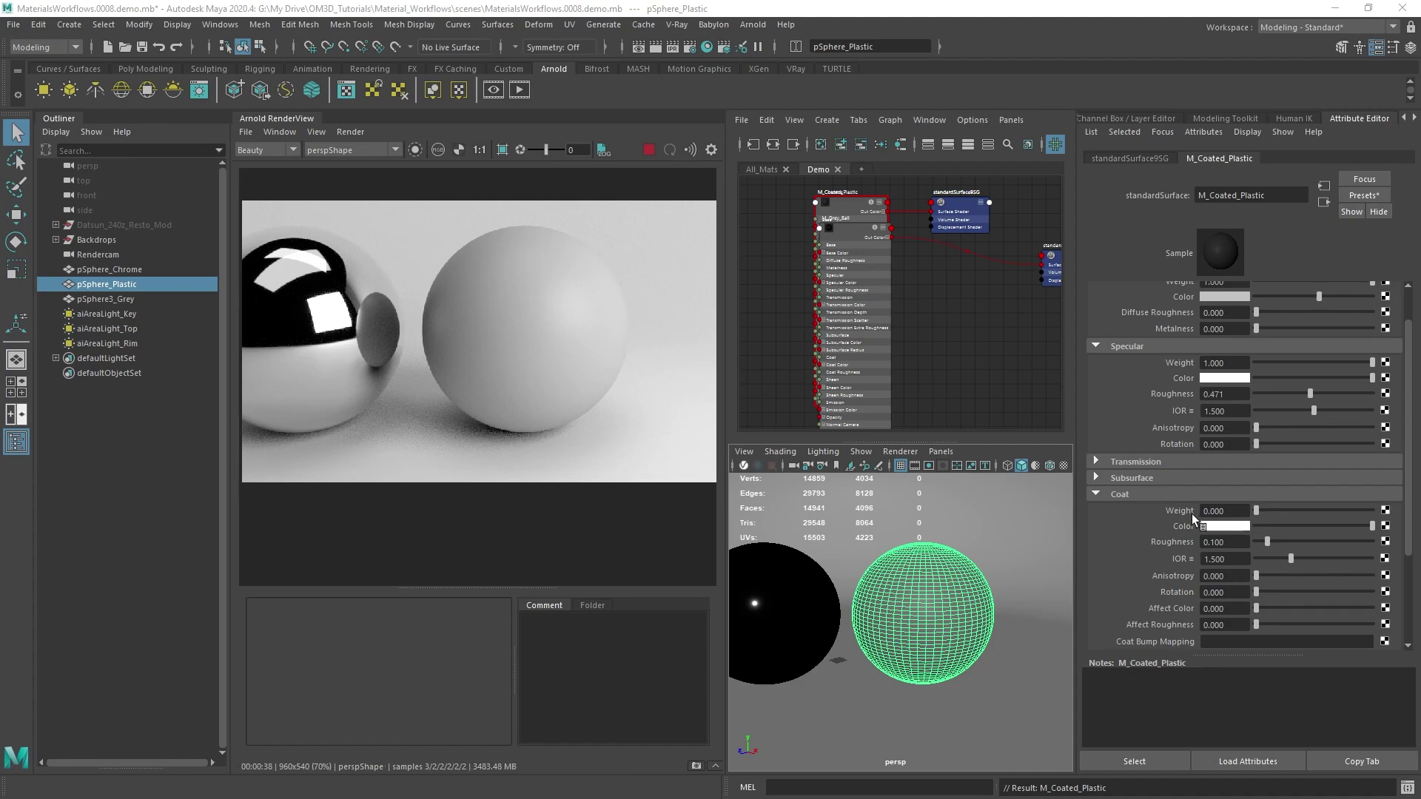
left_click_drag(1261, 512, 1372, 510)
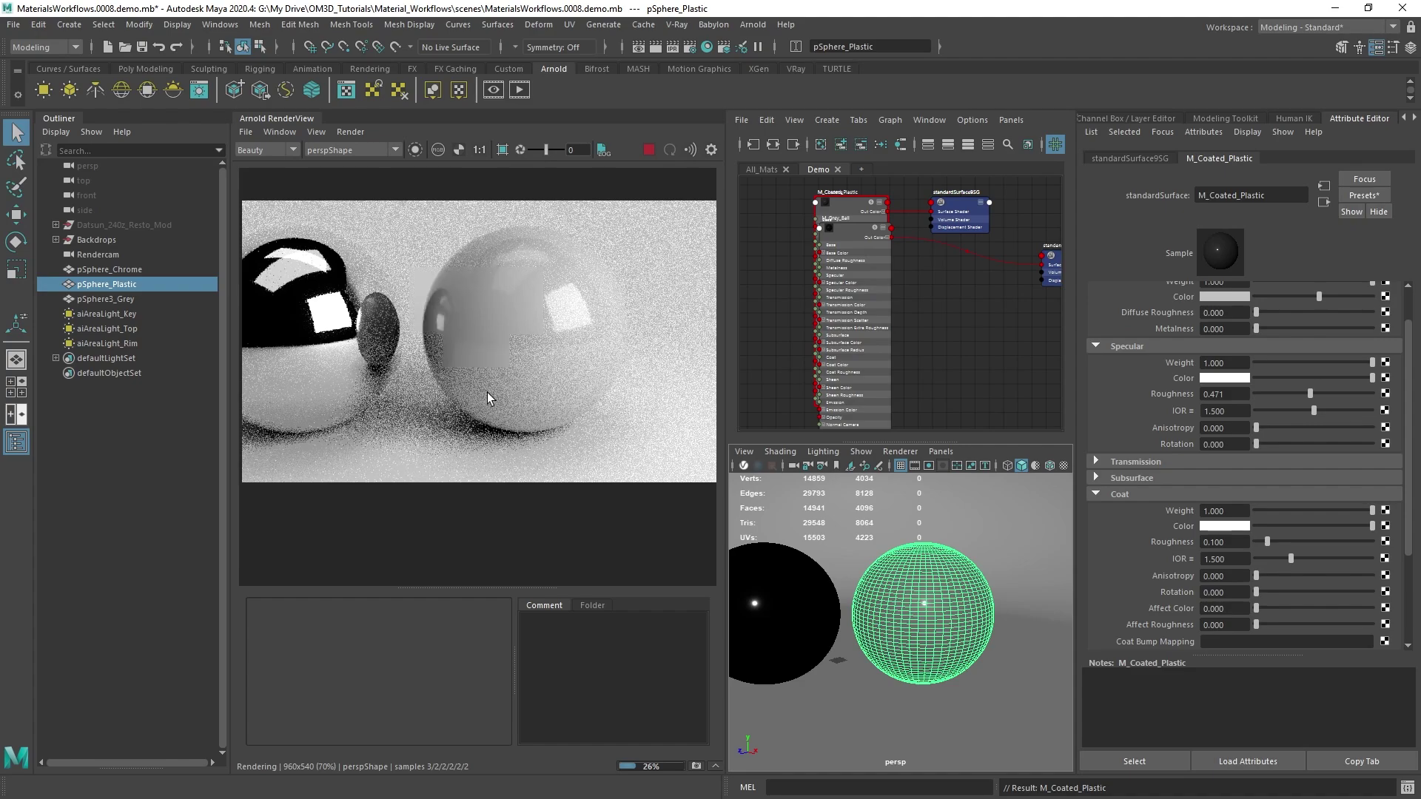
left_click(1264, 544)
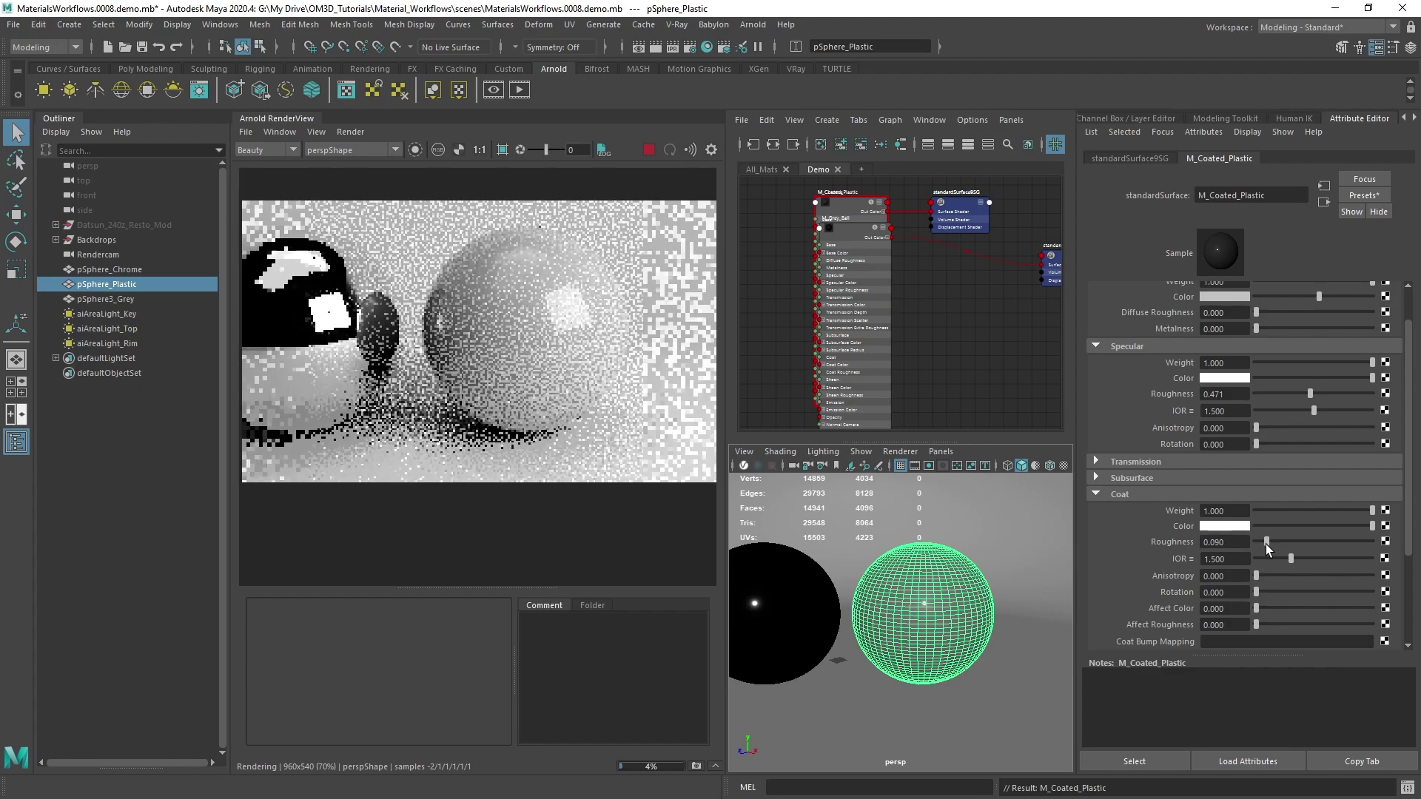
Step: Set the coated plastic's coat roughness to 0.090 and change its base color to a bright medium blue
left_click_drag(1266, 544, 1267, 542)
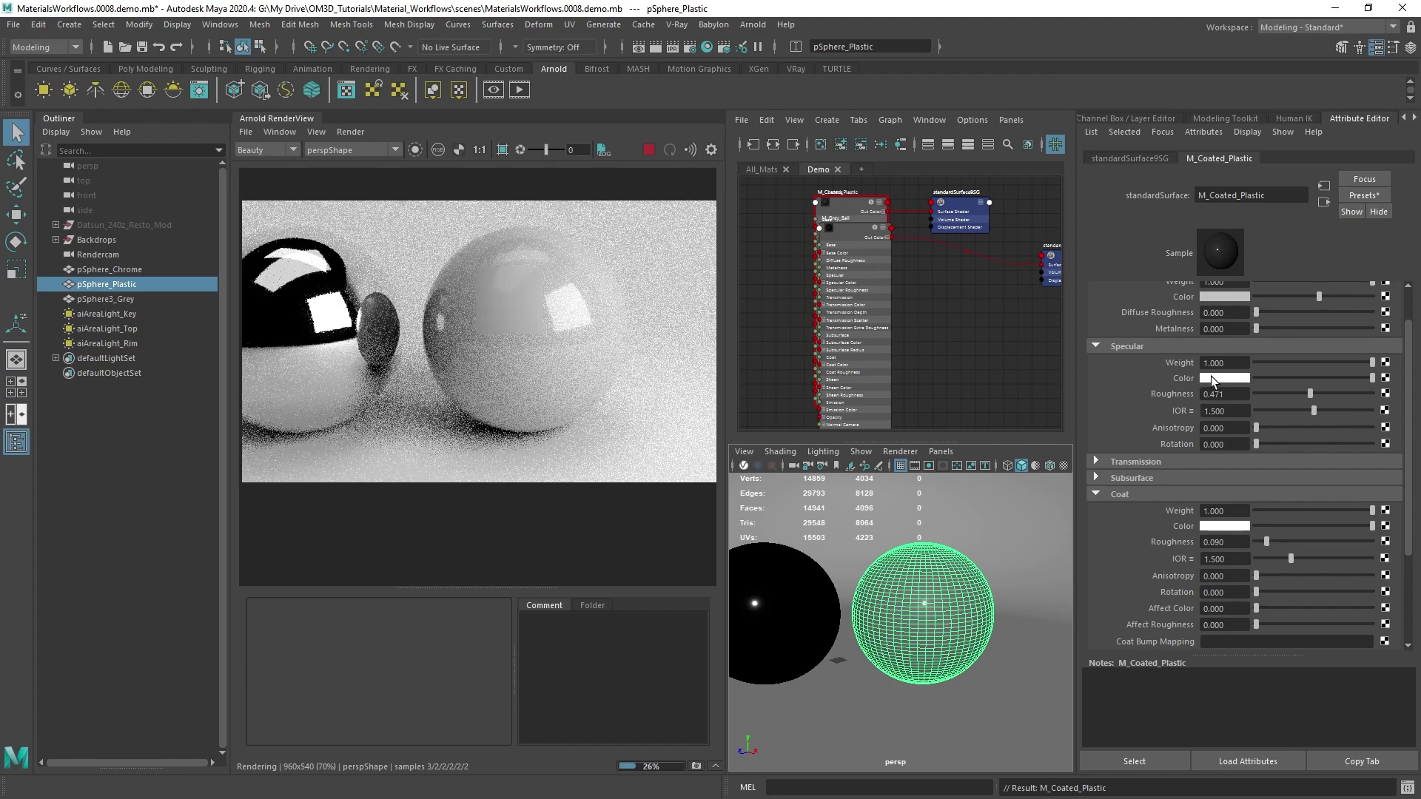
scroll(1192, 374, "up", 2)
left_click(1212, 338)
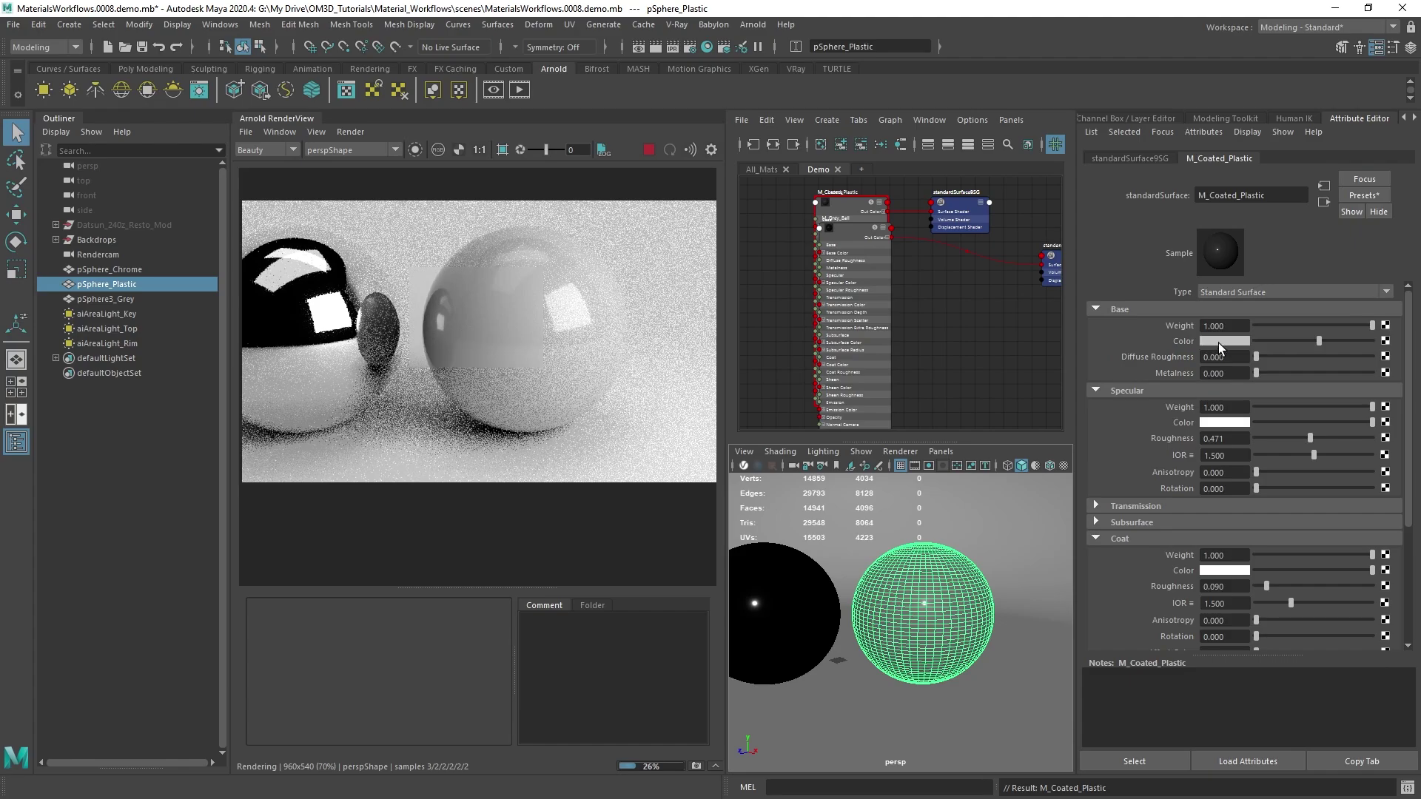
left_click(1218, 341)
left_click(1215, 305)
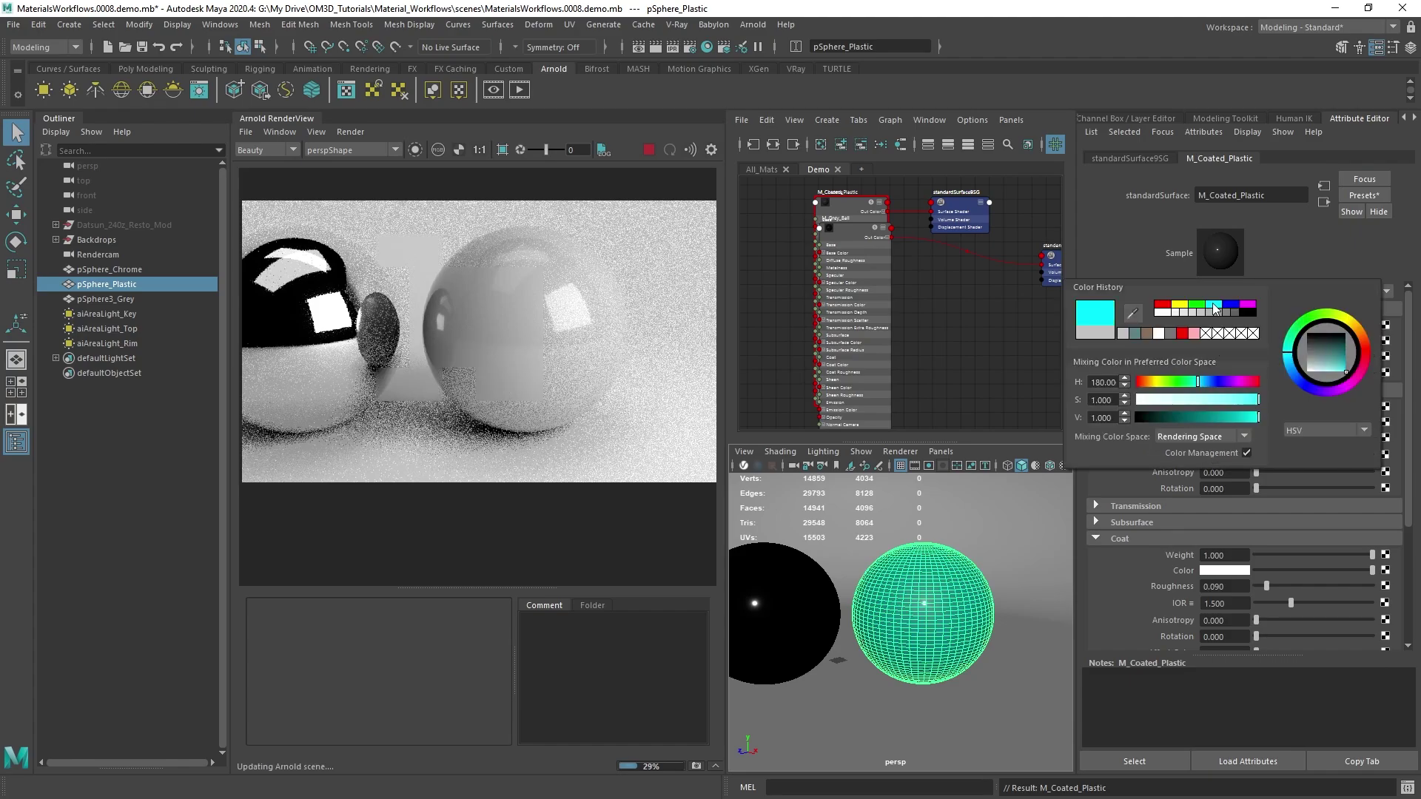
left_click_drag(1203, 381, 1236, 418)
left_click(1252, 400)
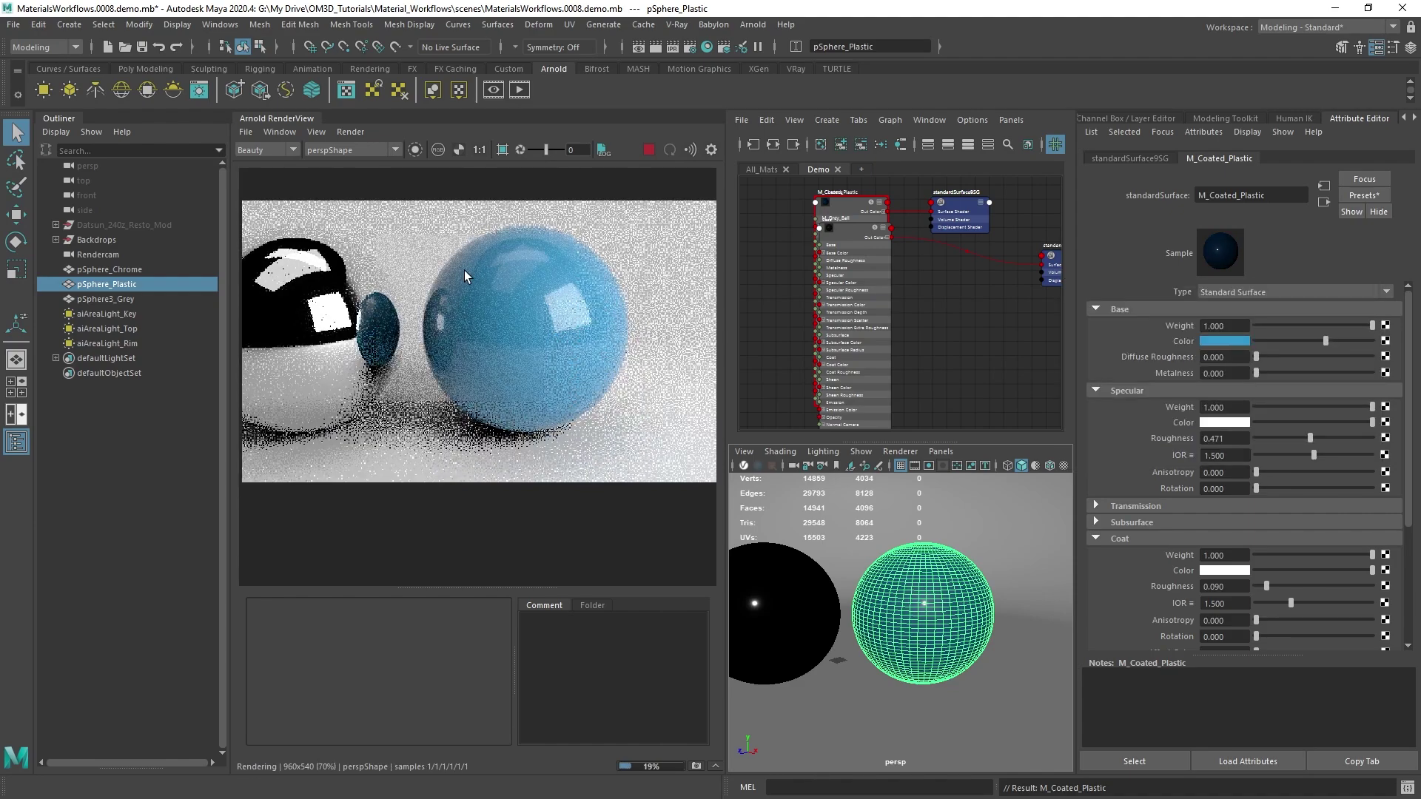
left_click(1211, 341)
left_click_drag(1245, 420, 1251, 418)
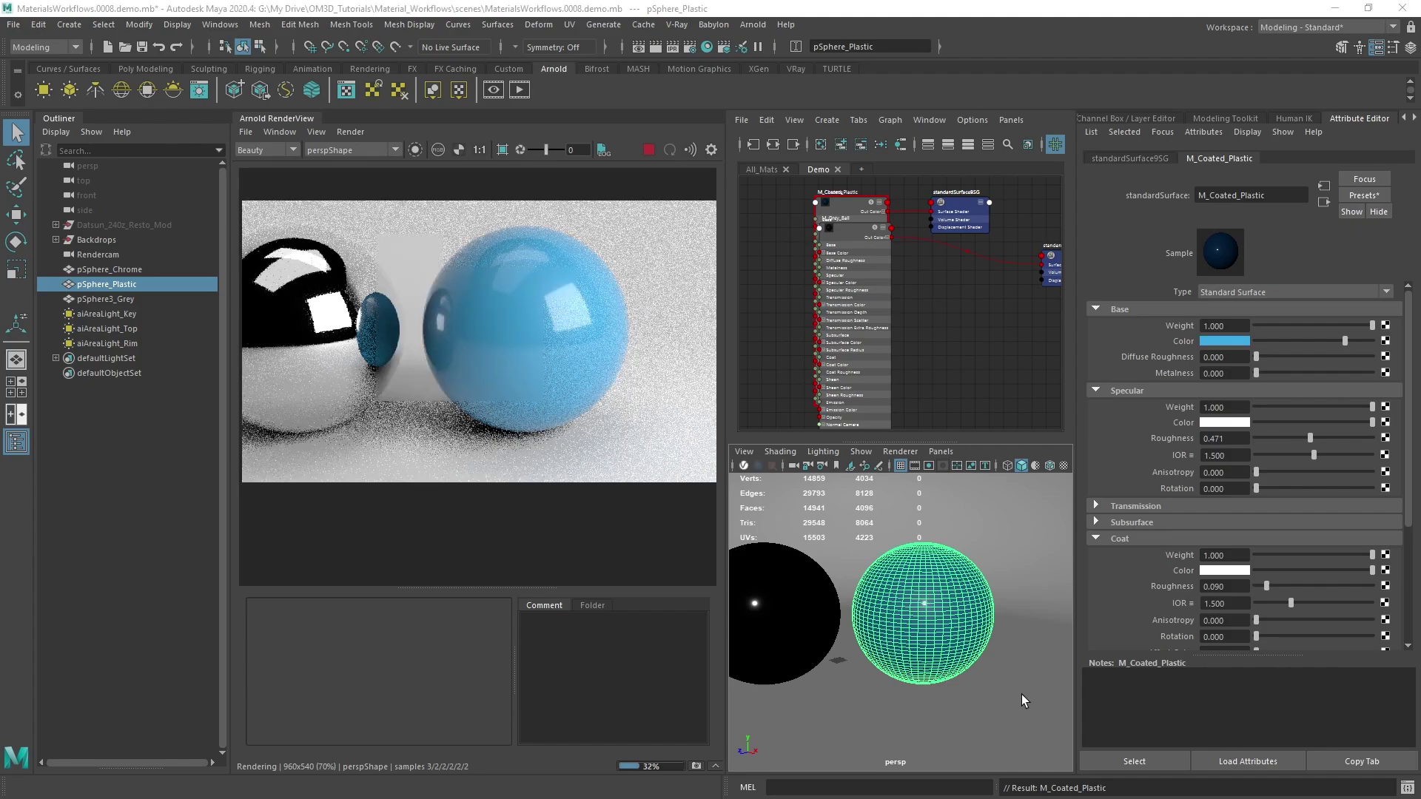
Step: Soften the key area light by setting its soft edge to about 0.526 and its roundness to about 0.141
mouse_move(915, 599)
right_mouse_down("alt")
mouse_move(913, 556)
mouse_move(935, 601)
right_mouse_up("alt")
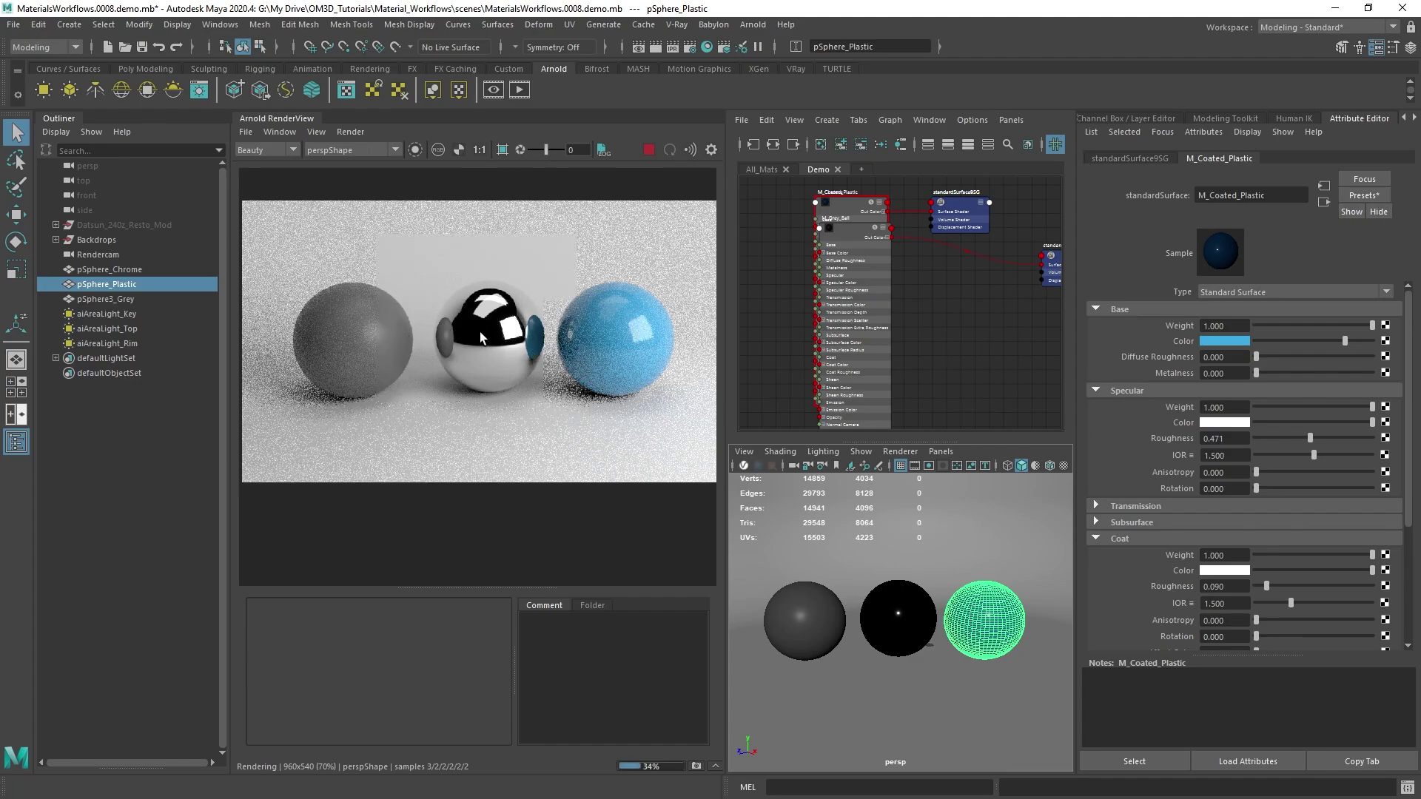
scroll(897, 616, "up", 3)
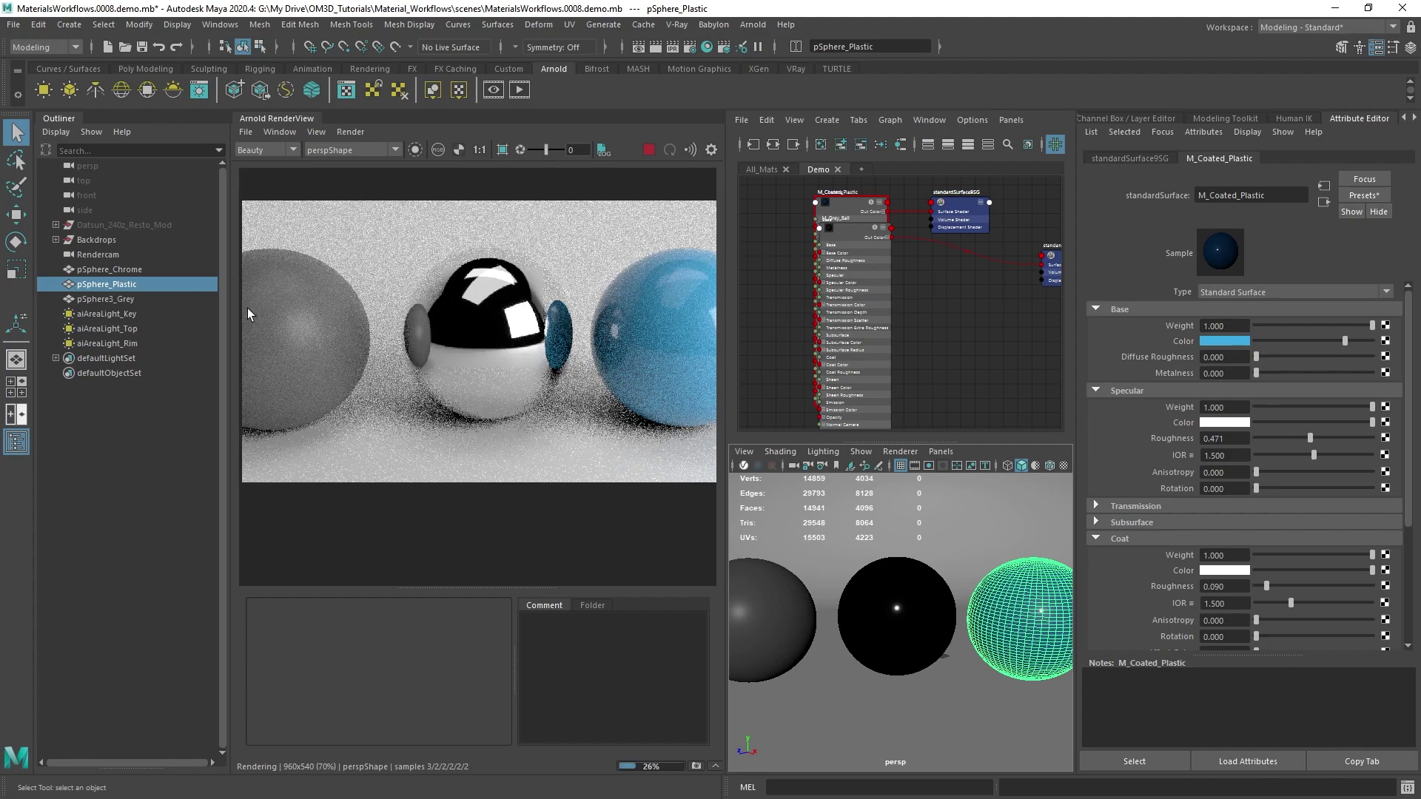
left_click(124, 315)
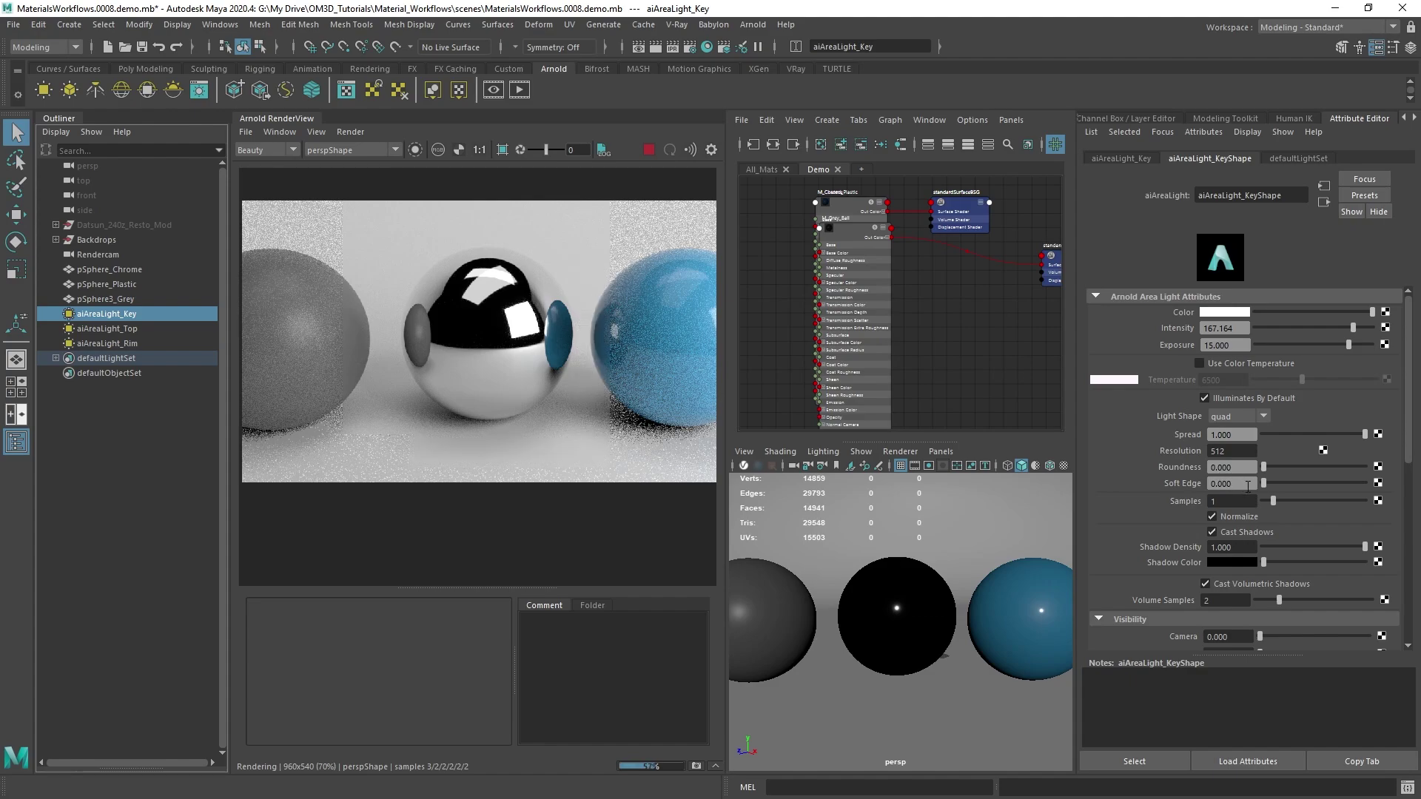
left_click_drag(1262, 485, 1303, 483)
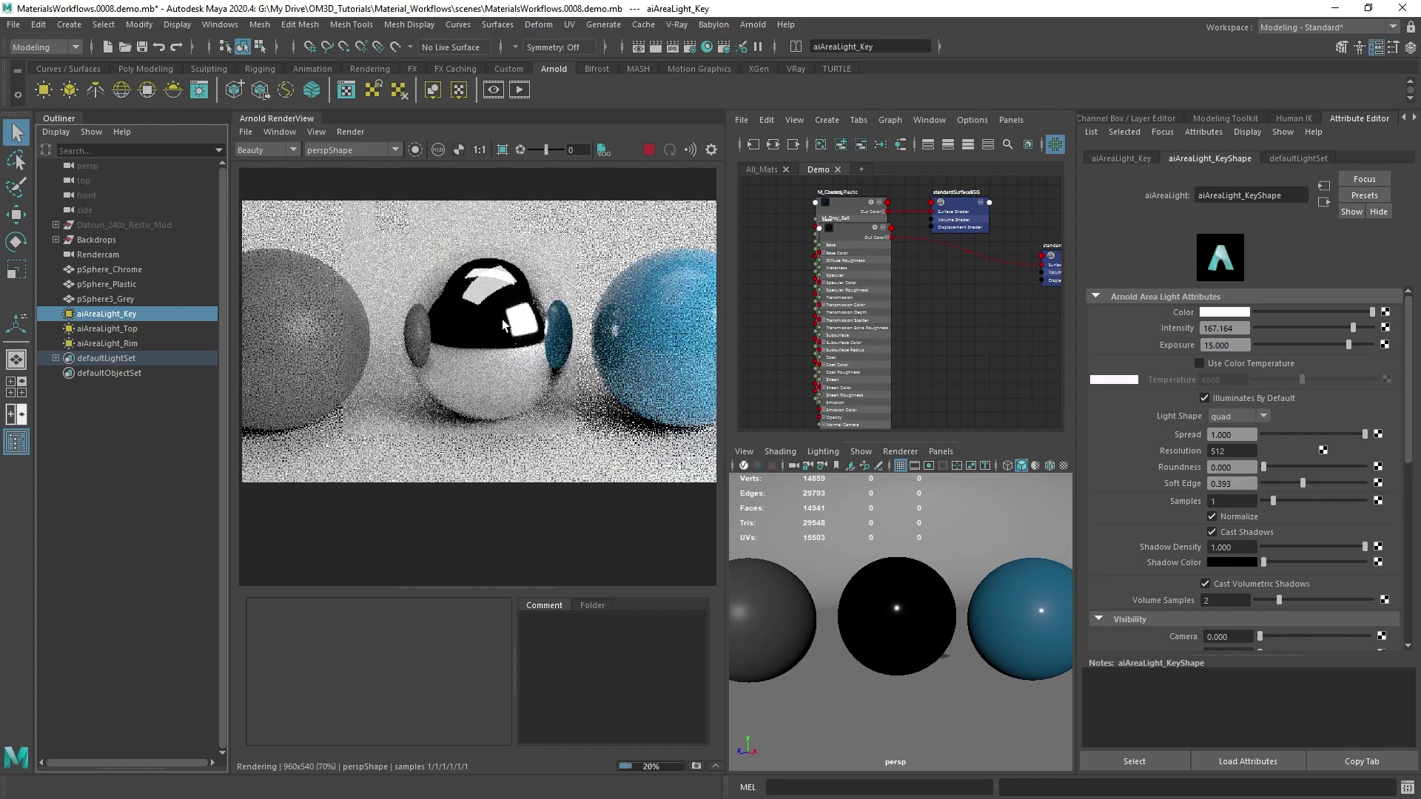
scroll(934, 620, "up", 3)
scroll(934, 615, "up", 2)
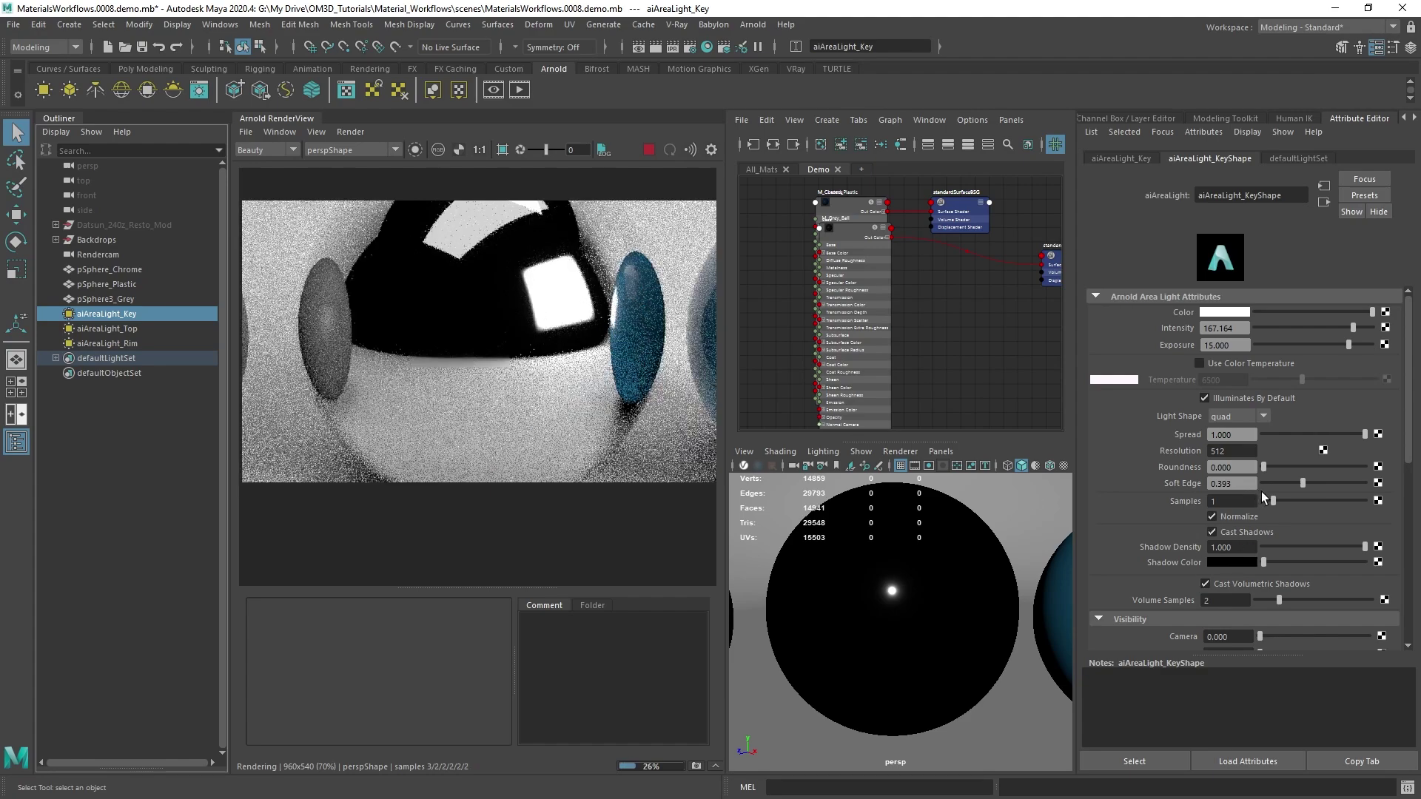
left_click_drag(1303, 487, 1320, 484)
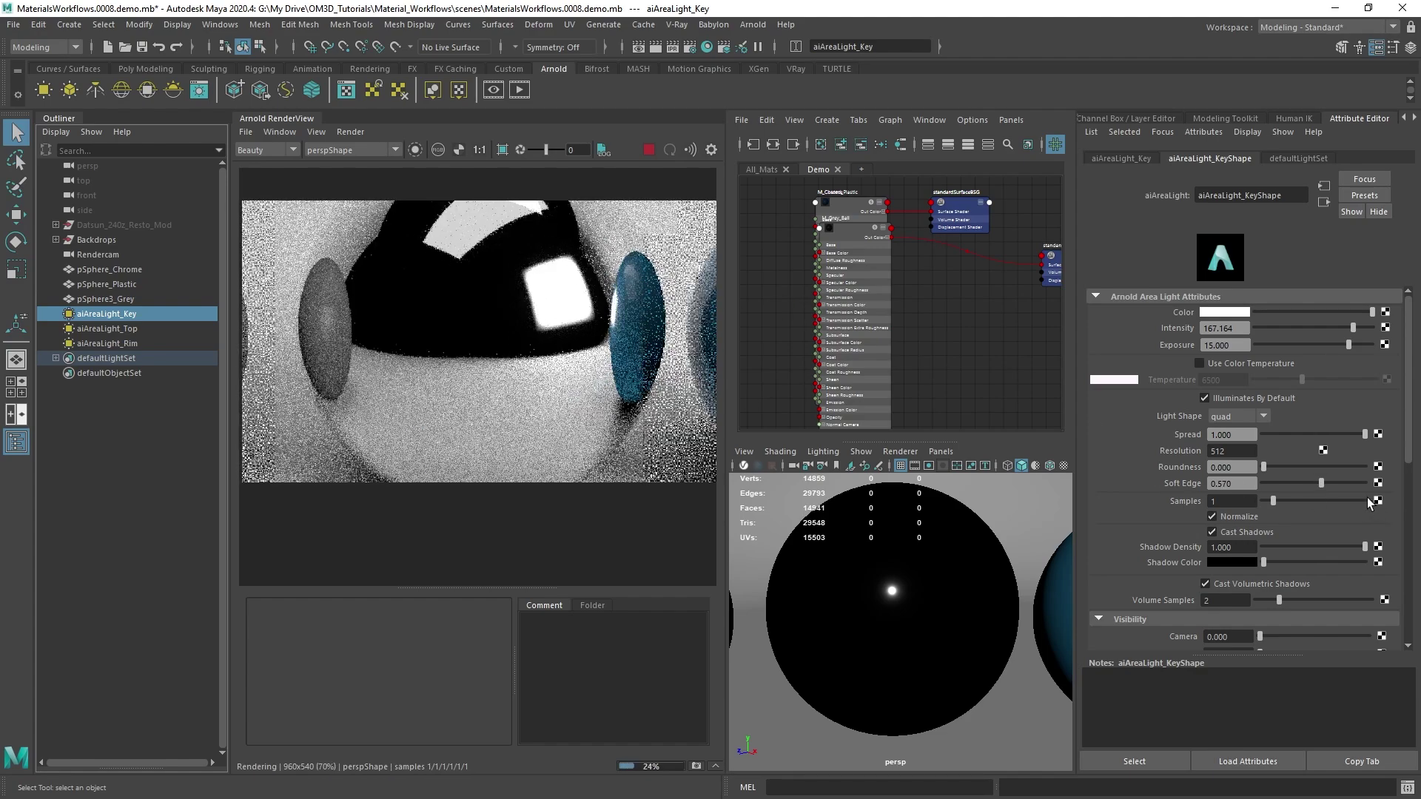
left_click_drag(1263, 466, 1311, 468)
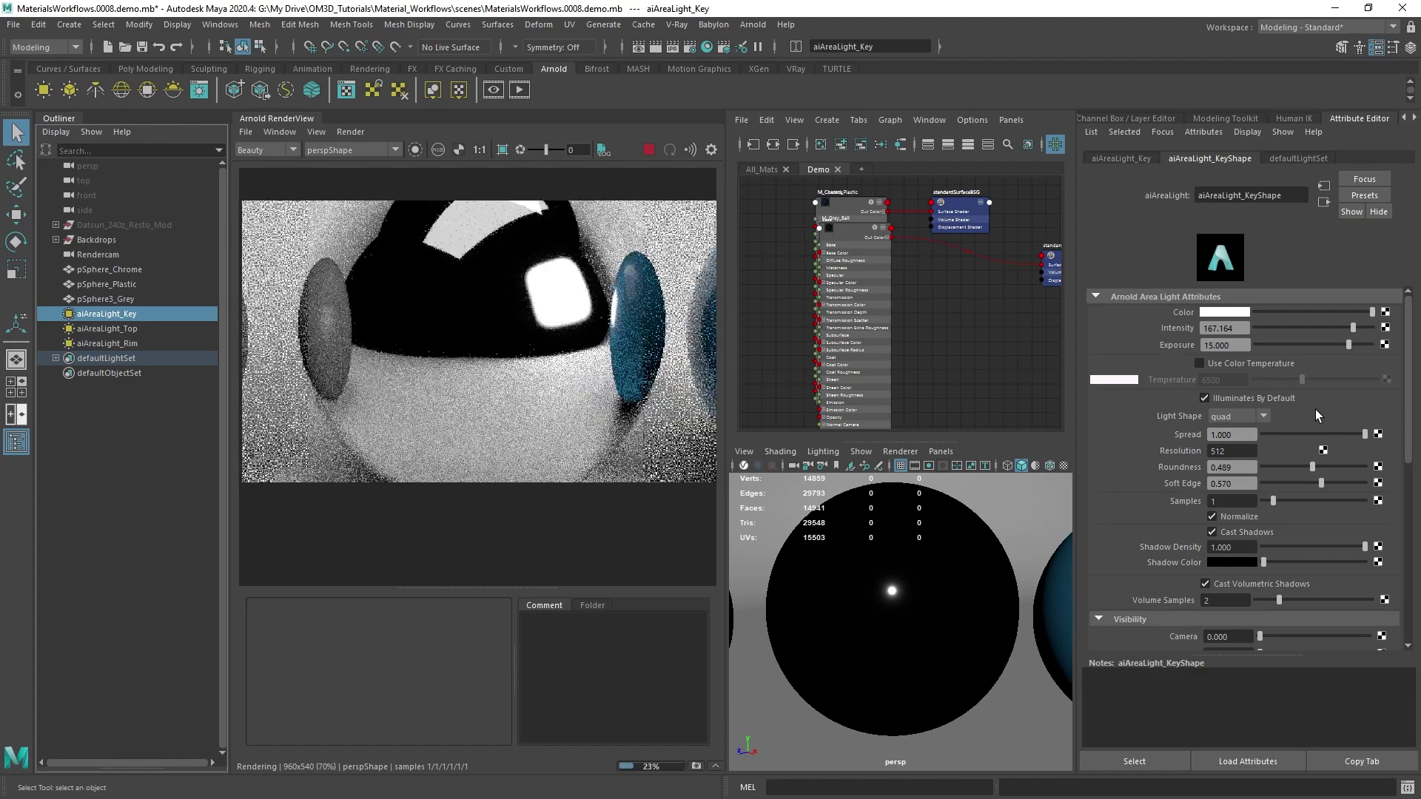
mouse_move(1304, 468)
left_mouse_down()
mouse_move(1271, 468)
mouse_move(1312, 482)
mouse_move(1276, 470)
left_mouse_up()
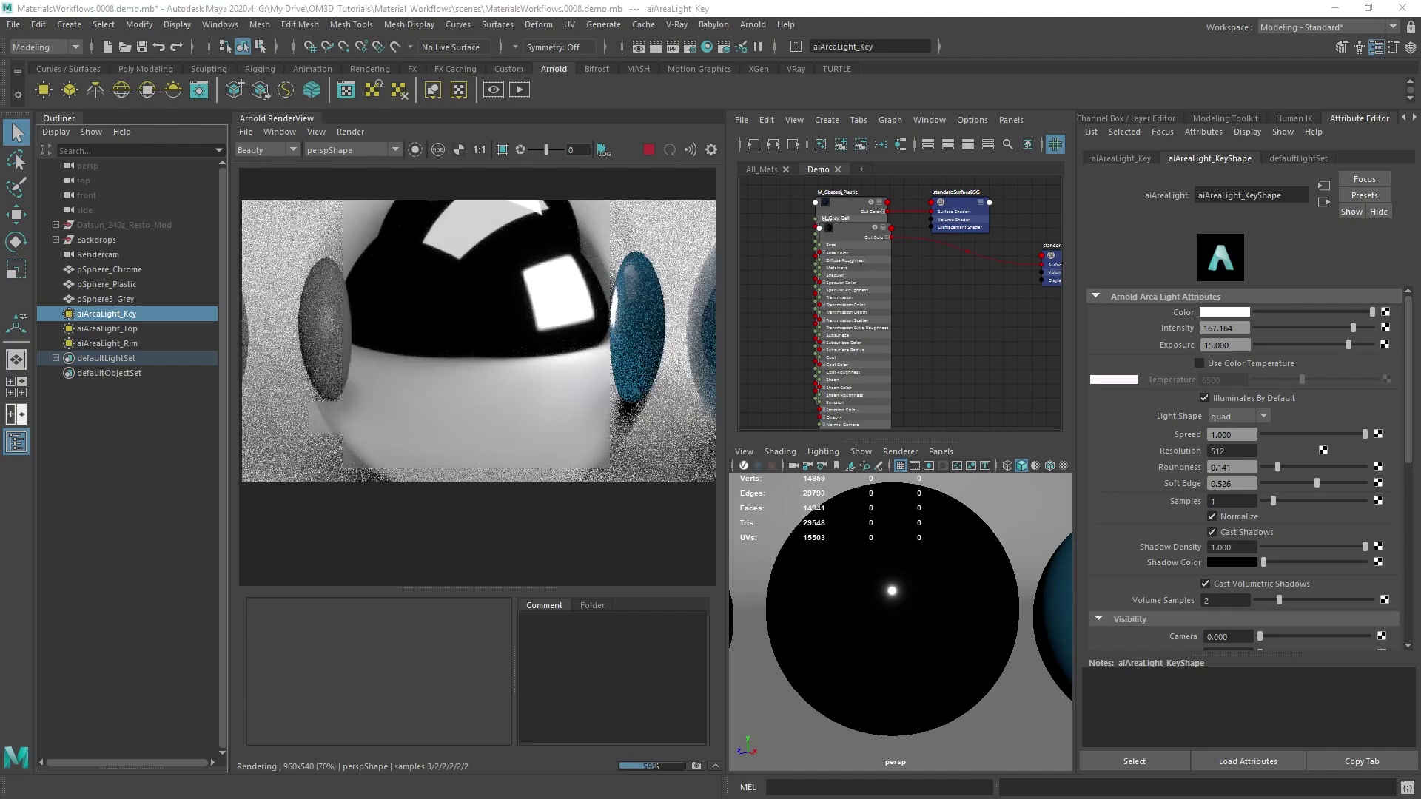
Step: Switch to the browser and examine the lighting softbox reference images, checking the shapes of real softboxes
key("alt+Tab")
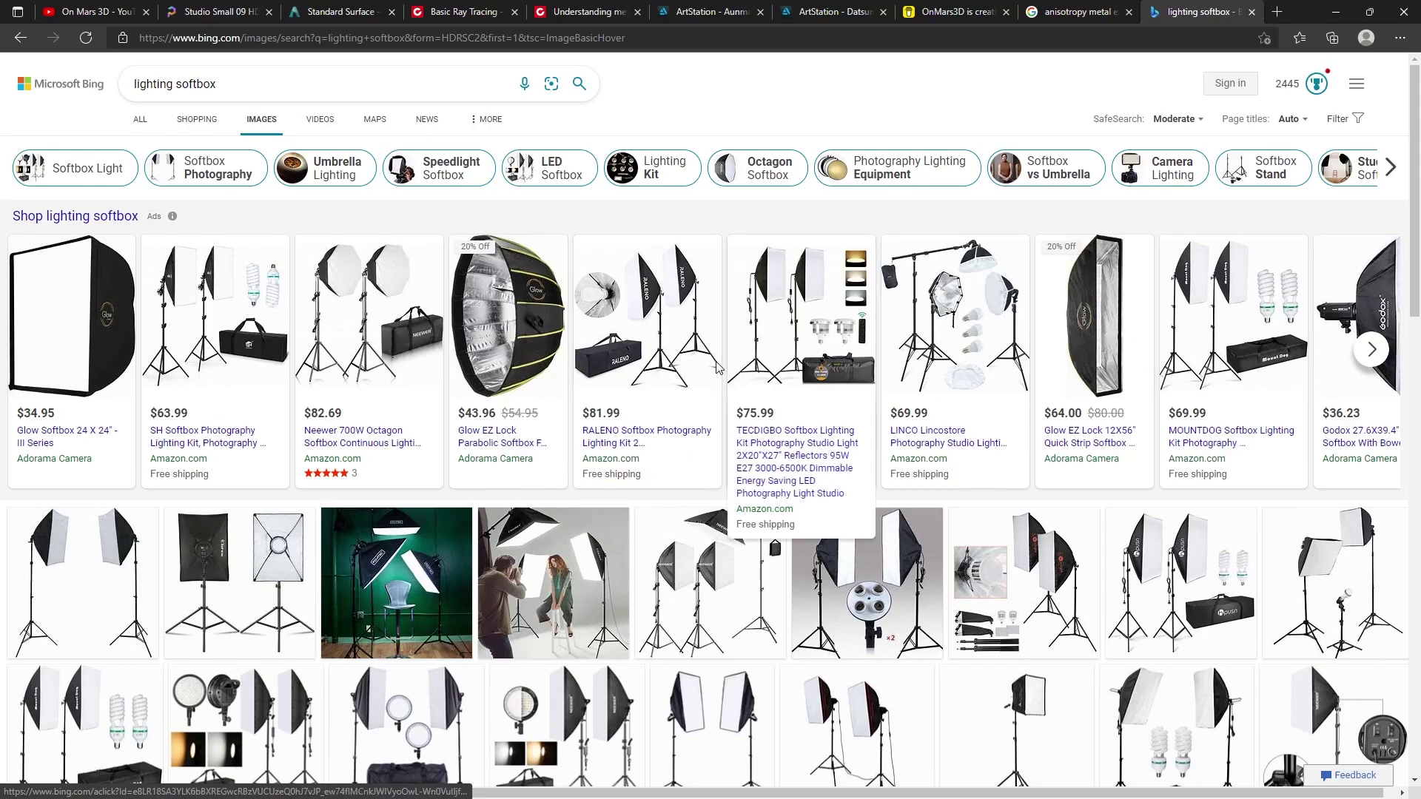
scroll(381, 407, "down", 3)
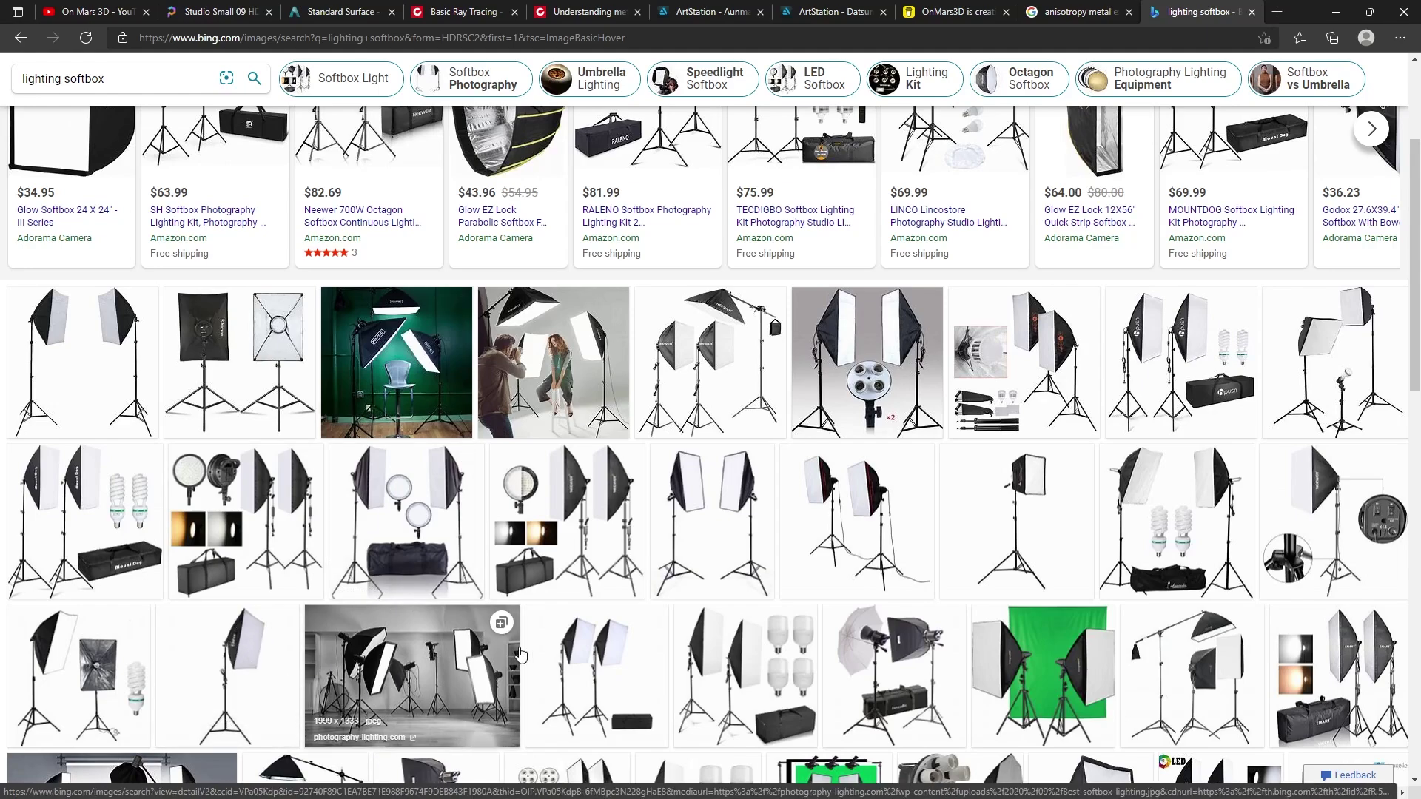
left_click(1332, 13)
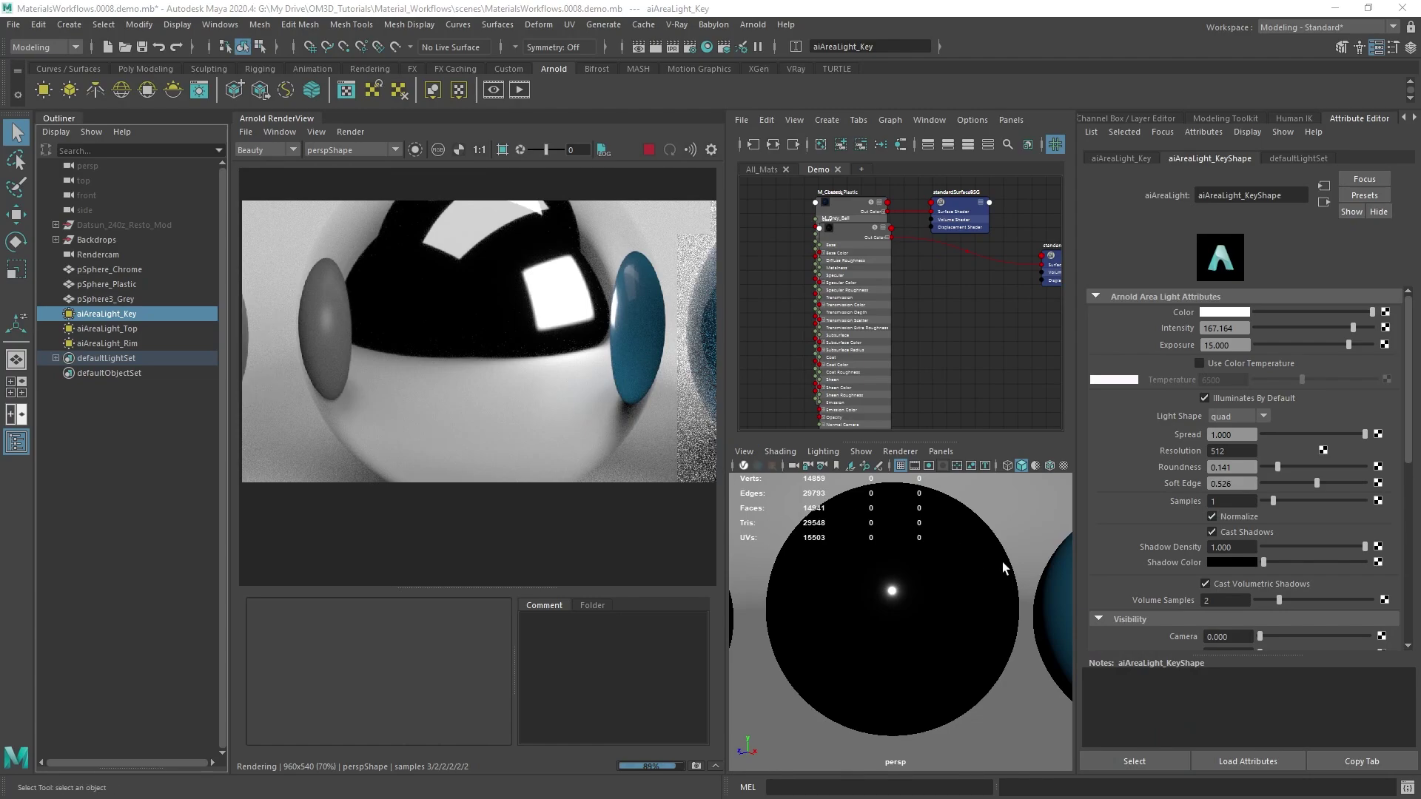
Step: Set the top area light's roundness to about 0.067 and its soft edge to about 0.578
left_click(120, 324)
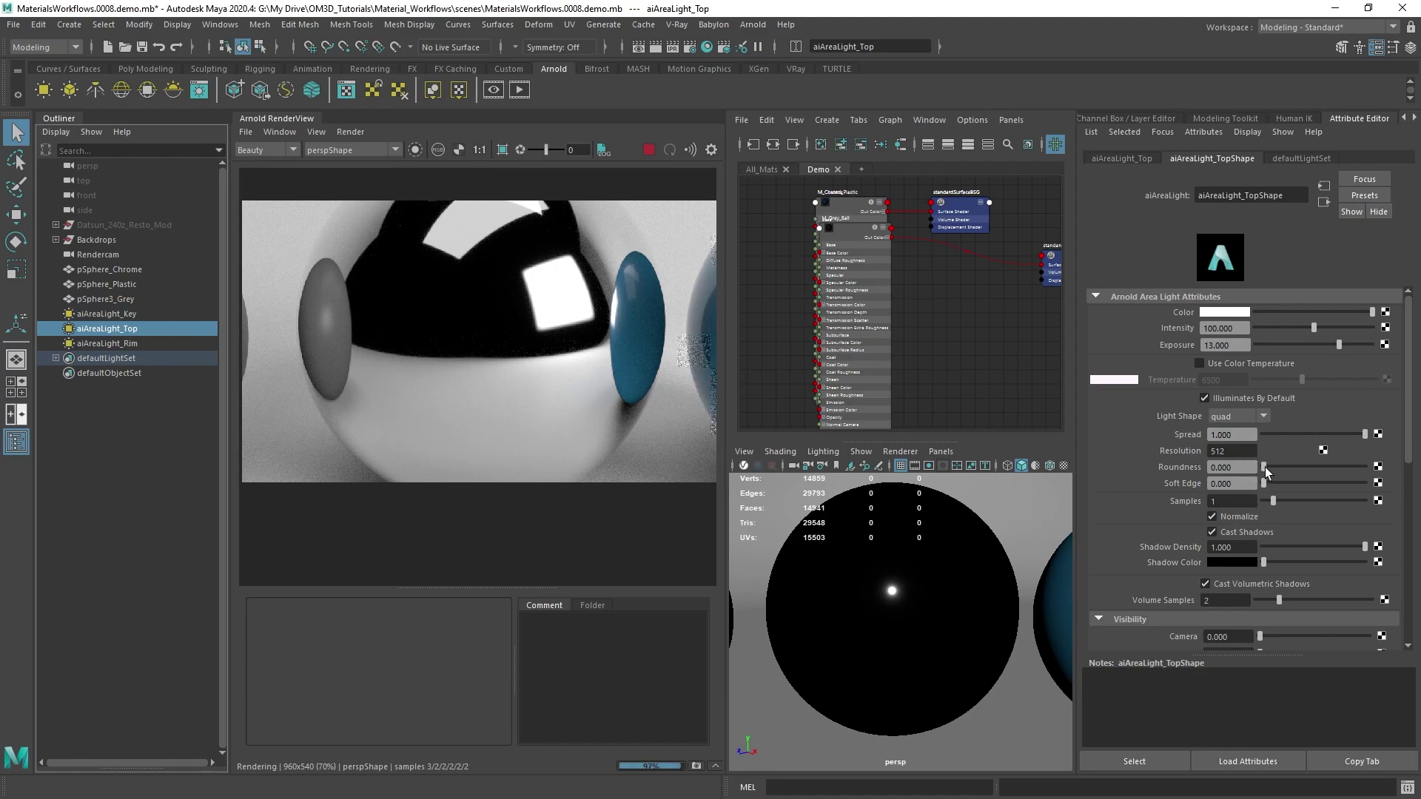
left_click_drag(1264, 467, 1322, 485)
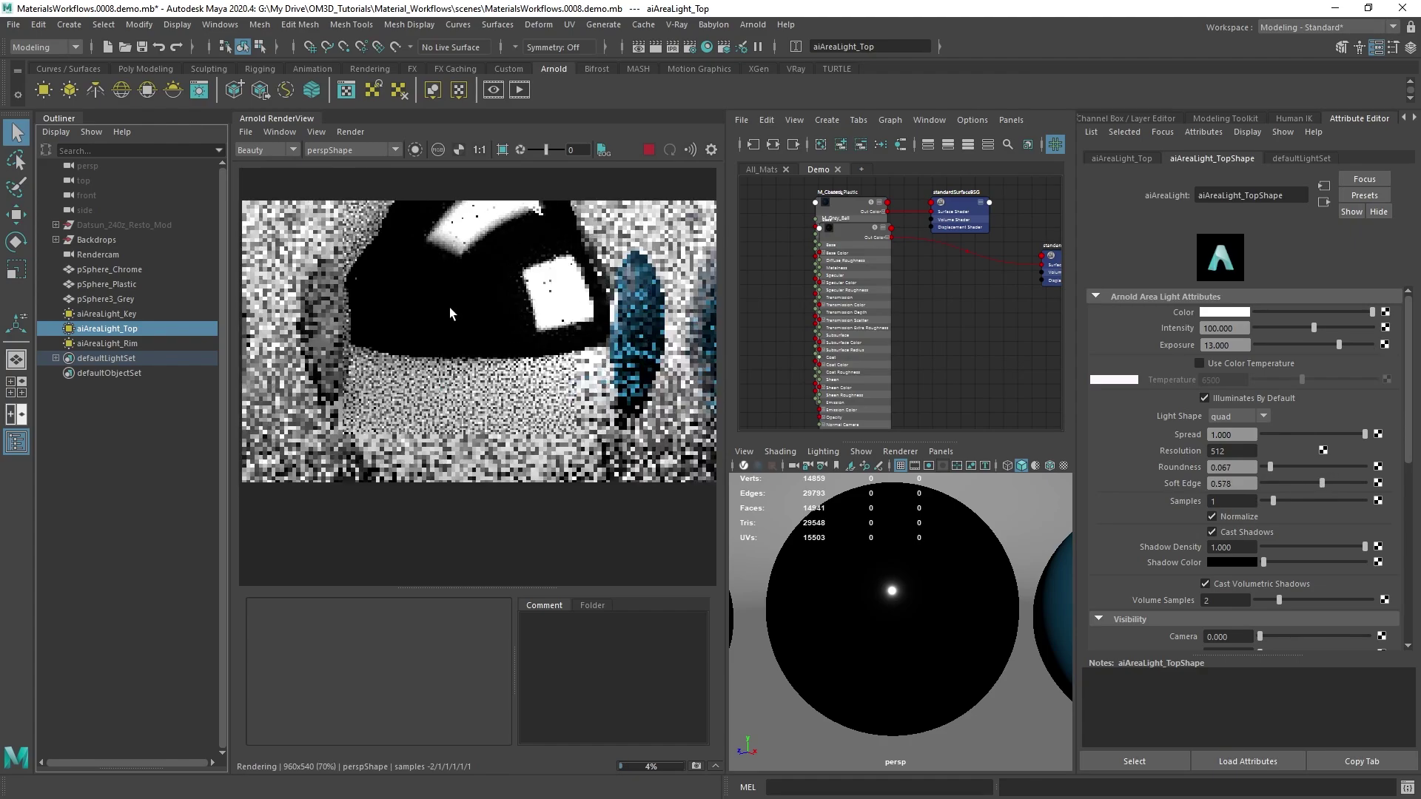
scroll(897, 602, "down", 5)
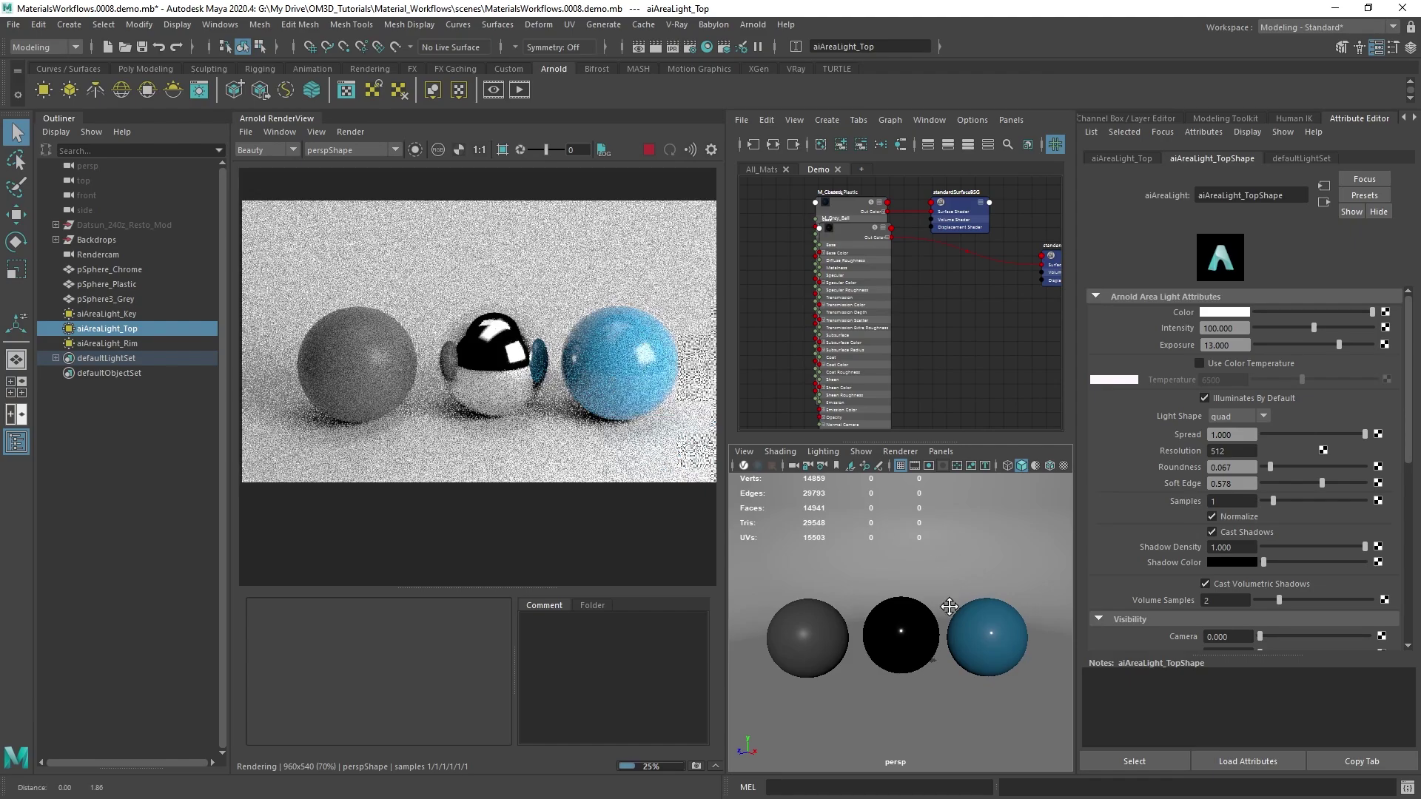
Step: Set the rim area light's soft edge to about 0.622 and its roundness to about 0.111
scroll(949, 606, "down", 6)
left_click(920, 490)
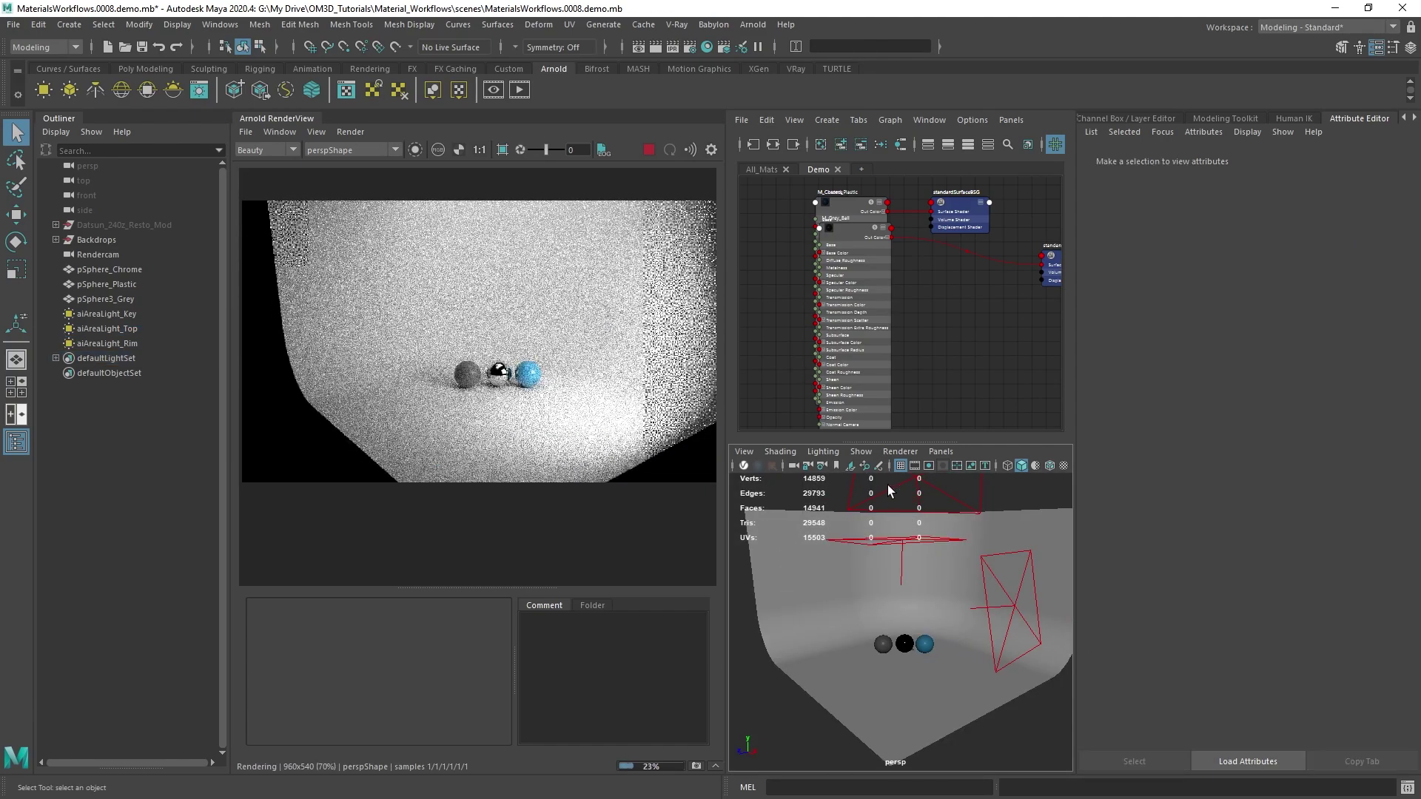
left_click(889, 491)
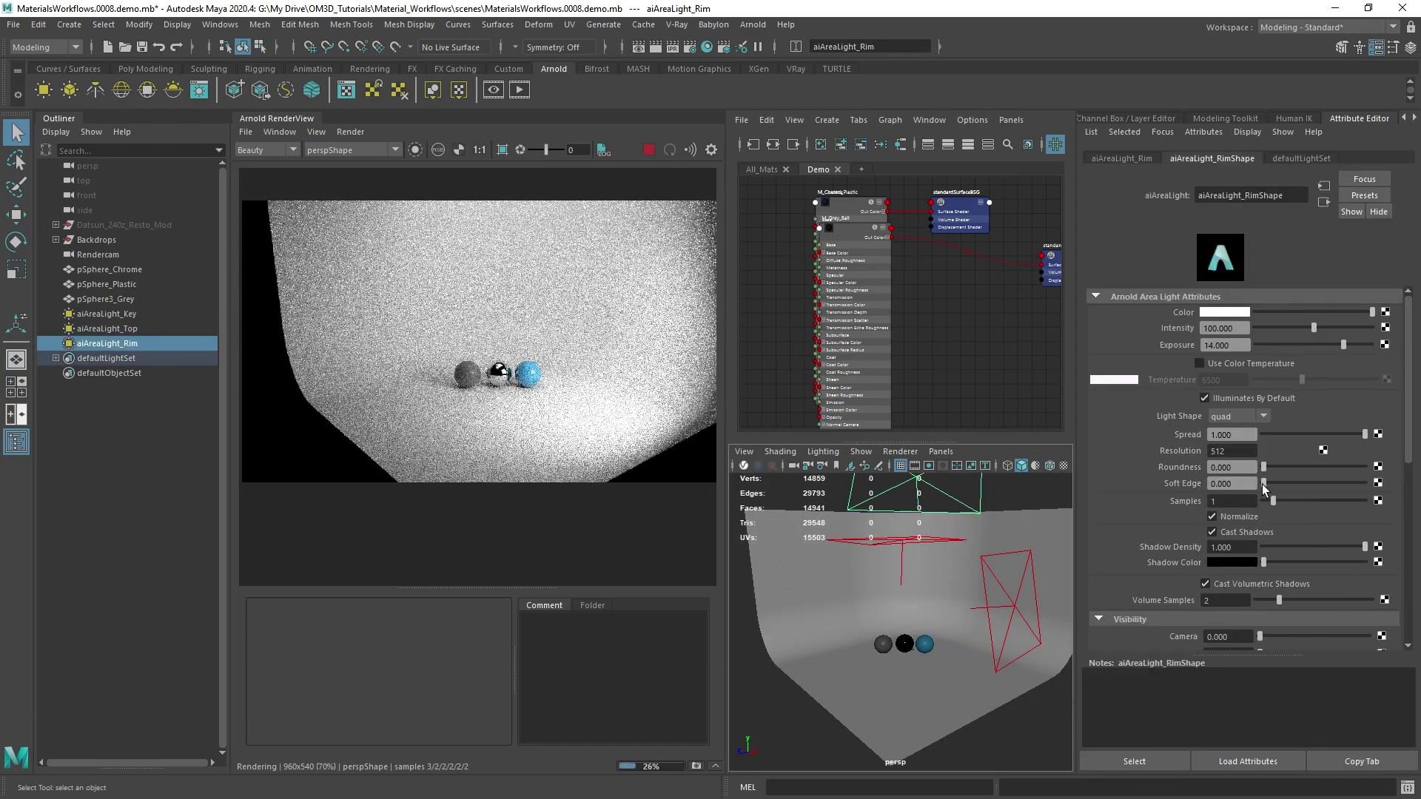
left_click_drag(1262, 484, 1325, 484)
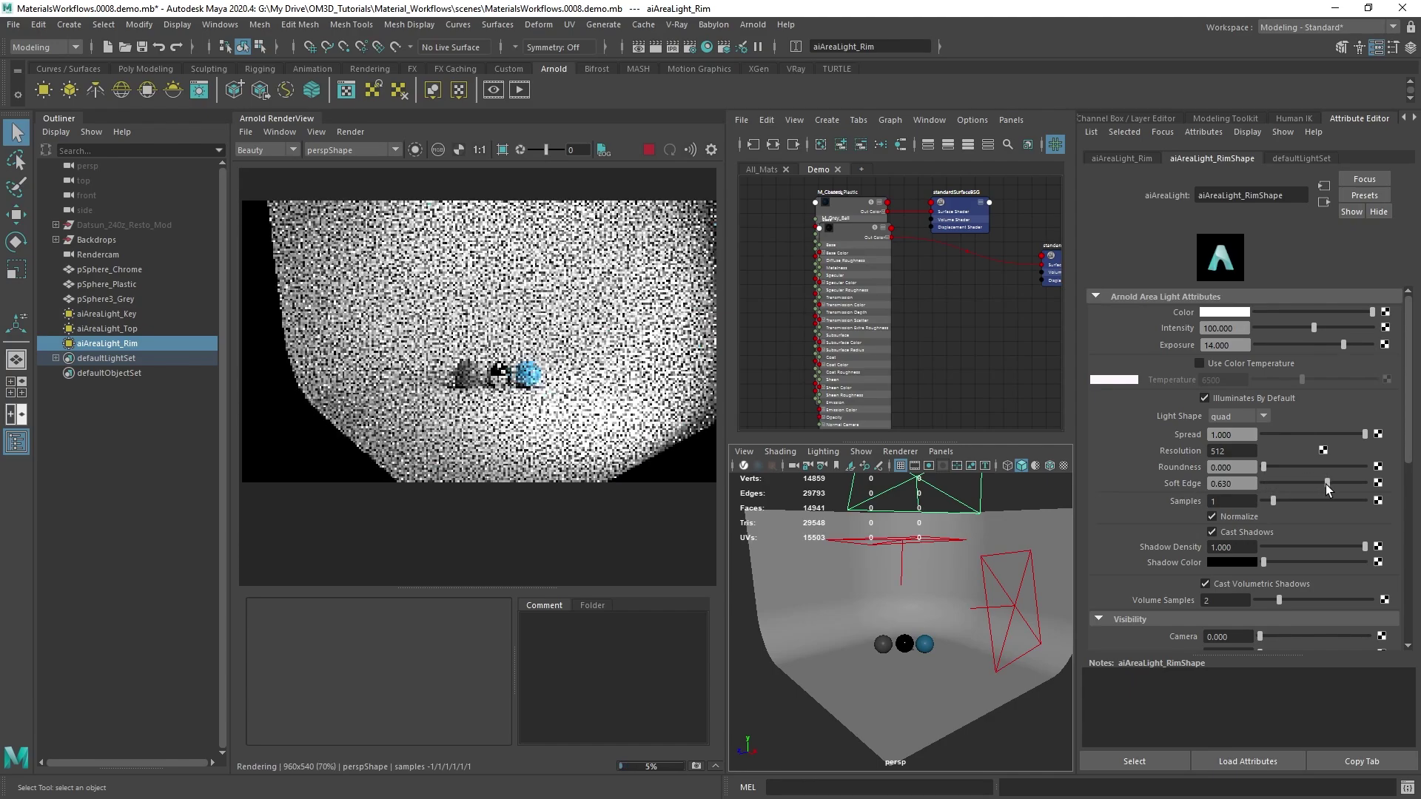
scroll(871, 647, "up", 5)
middle_click_drag(872, 647, 962, 536, "alt")
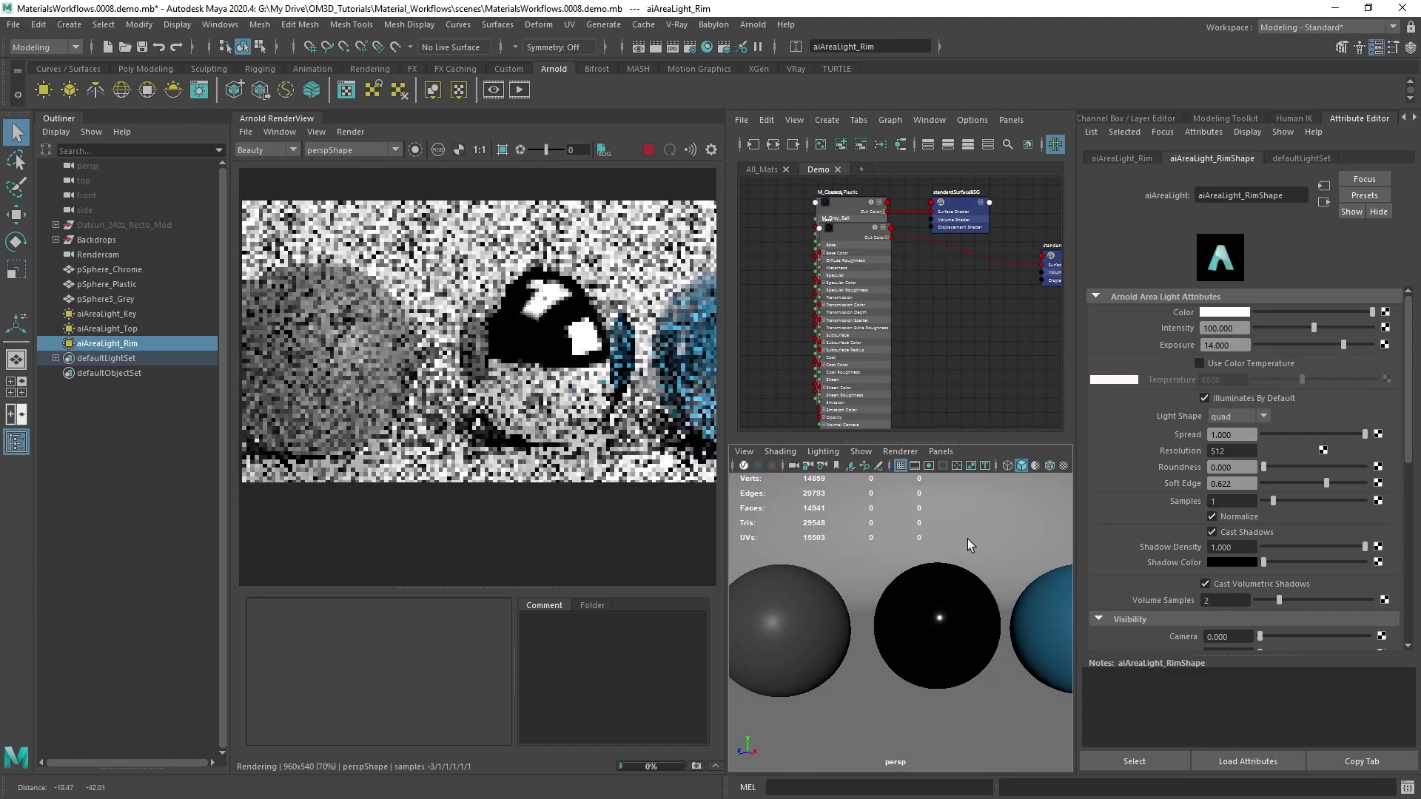
left_click_drag(1267, 467, 1274, 466)
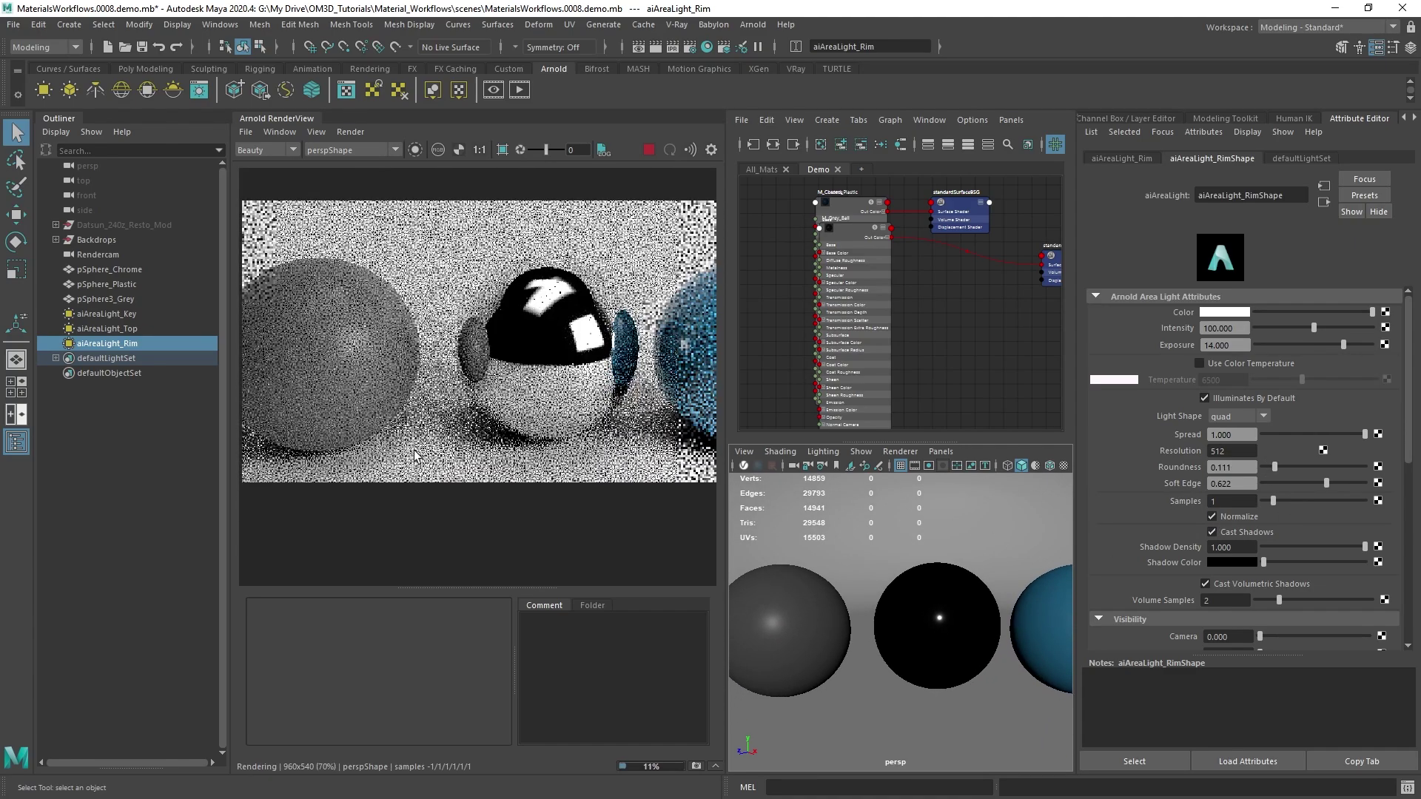
Step: Stop the live Arnold render of the three spheres
scroll(921, 625, "down", 3)
scroll(921, 625, "up", 3)
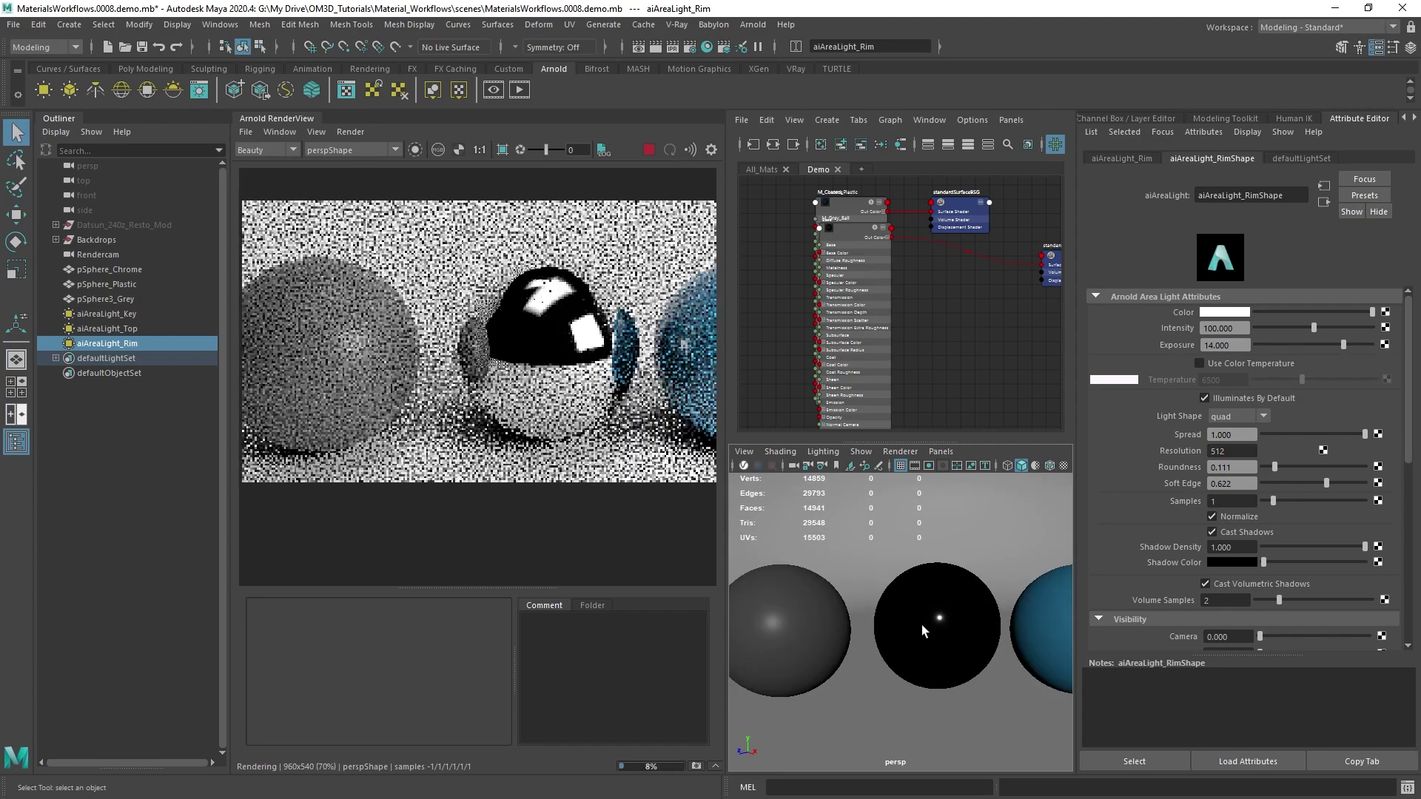
left_click(649, 151)
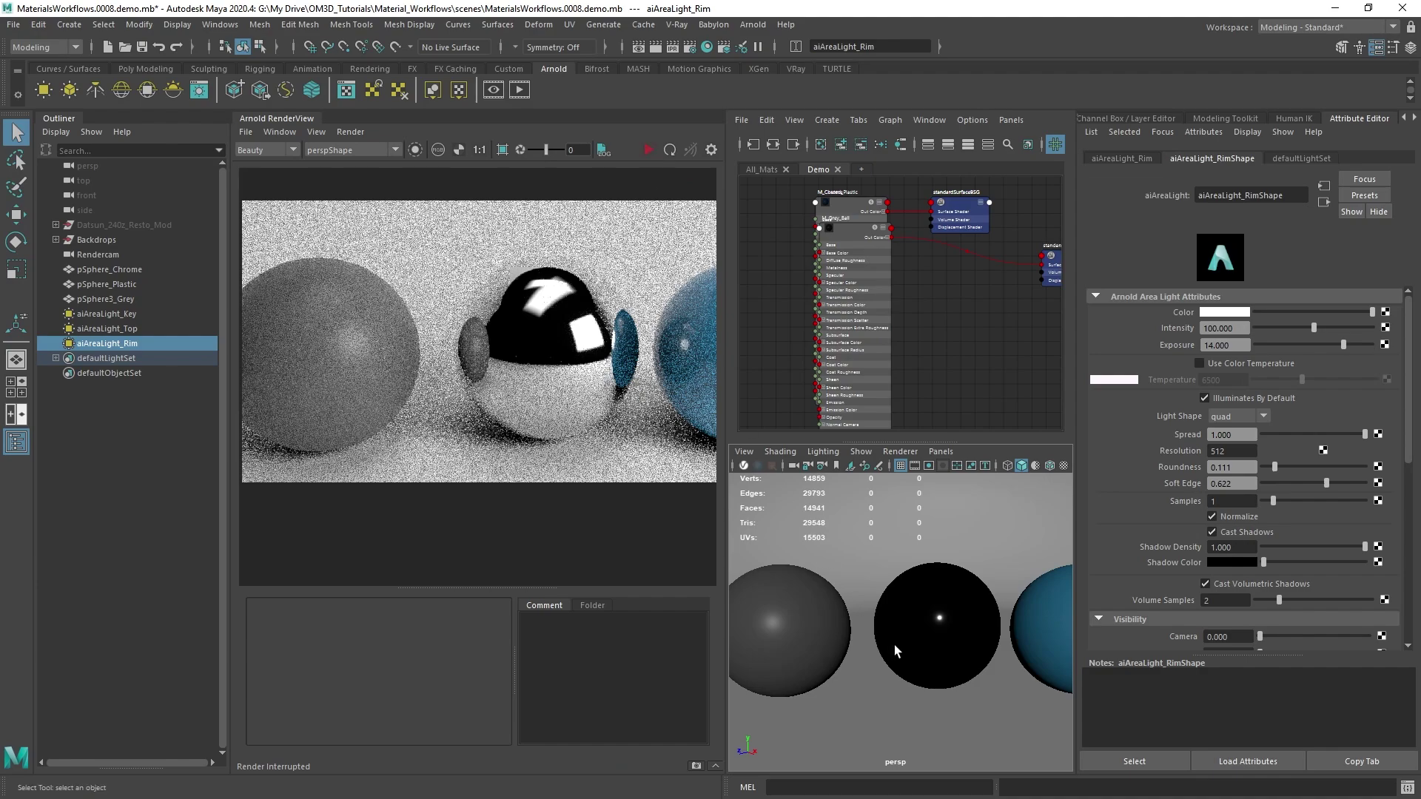
Step: Switch to the browser and examine the Studio Small 09 HDRI page on Poly Haven
scroll(982, 577, "down", 3)
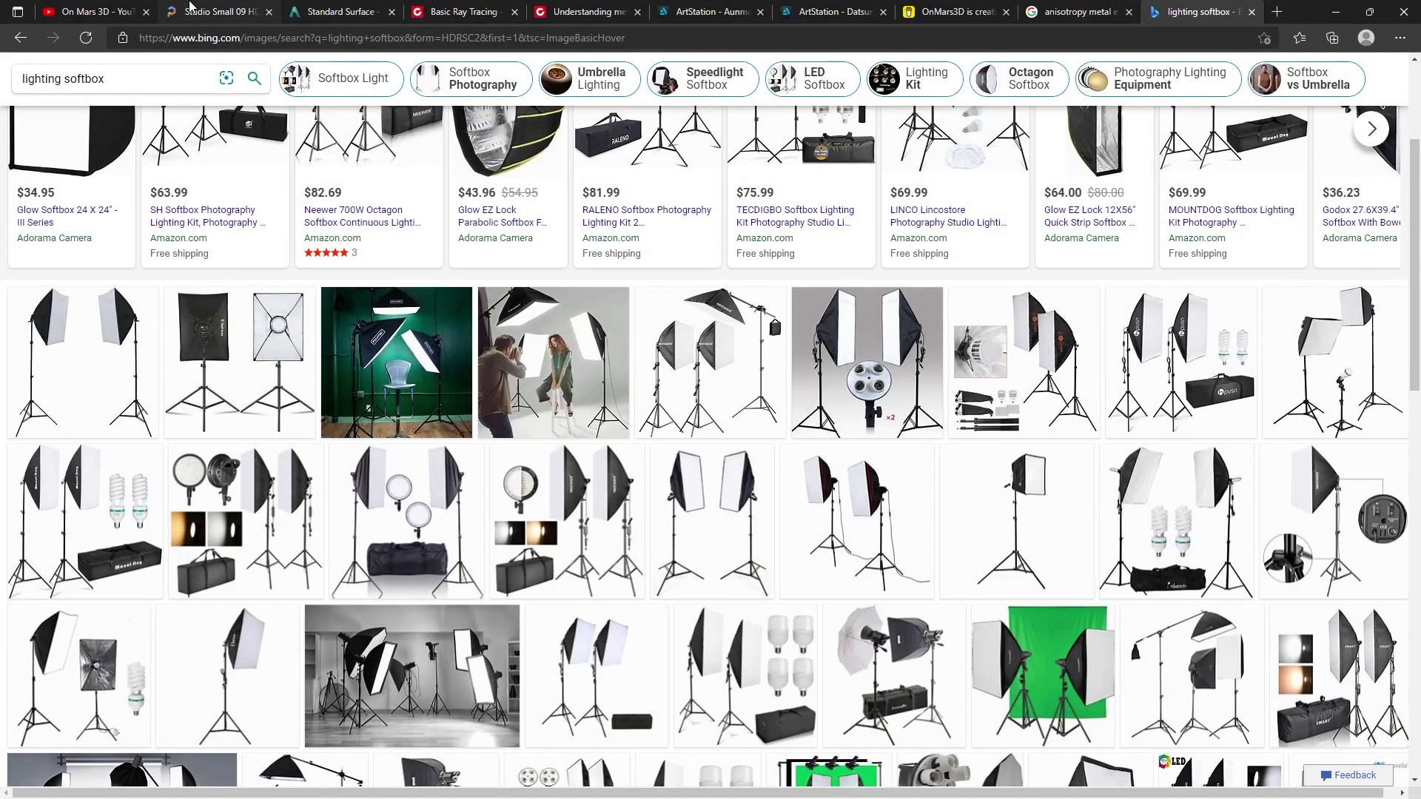
left_click(214, 12)
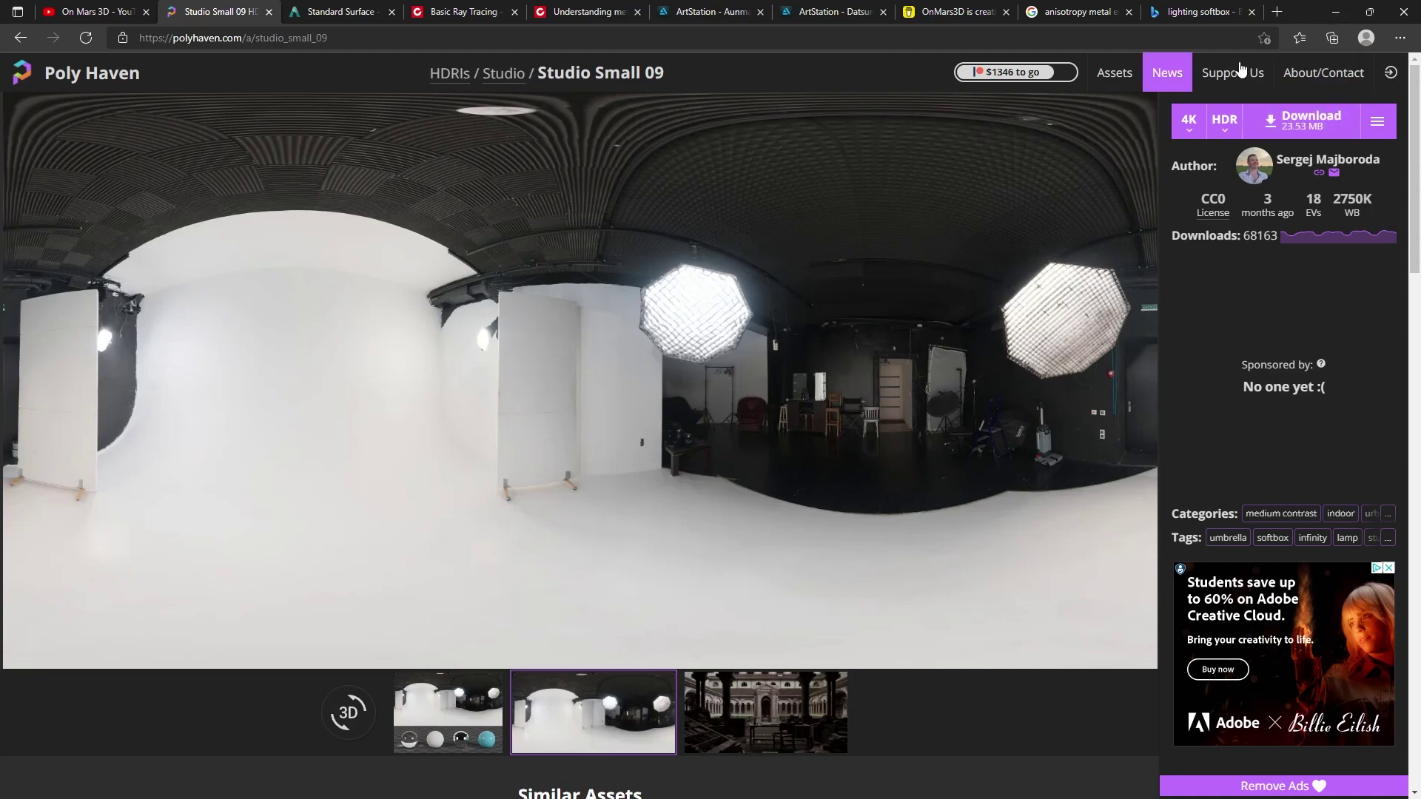
left_click(1336, 11)
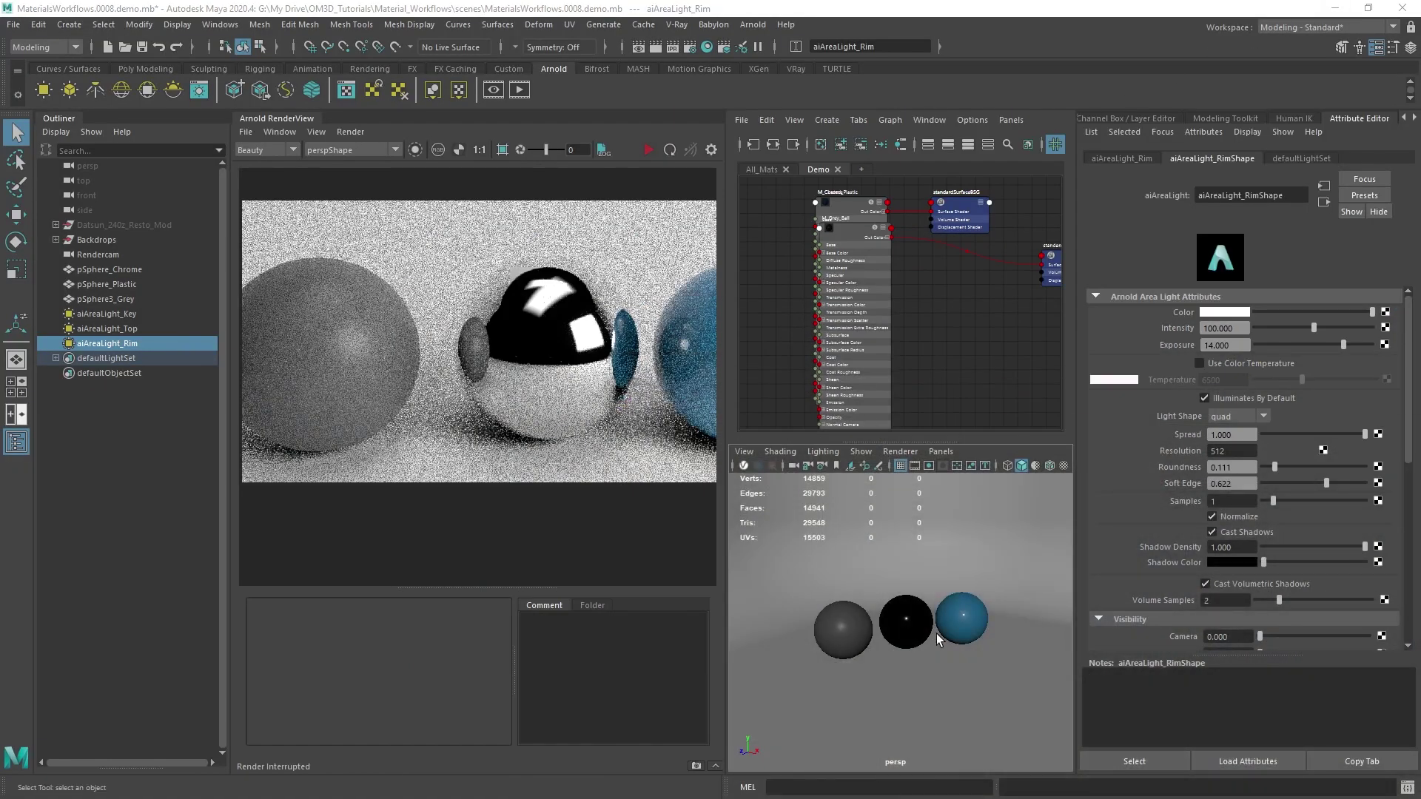
Step: Clear the light selection and add an Arnold sky dome light to the scene
right_click_drag(935, 633, 836, 733, "alt")
left_click(837, 731)
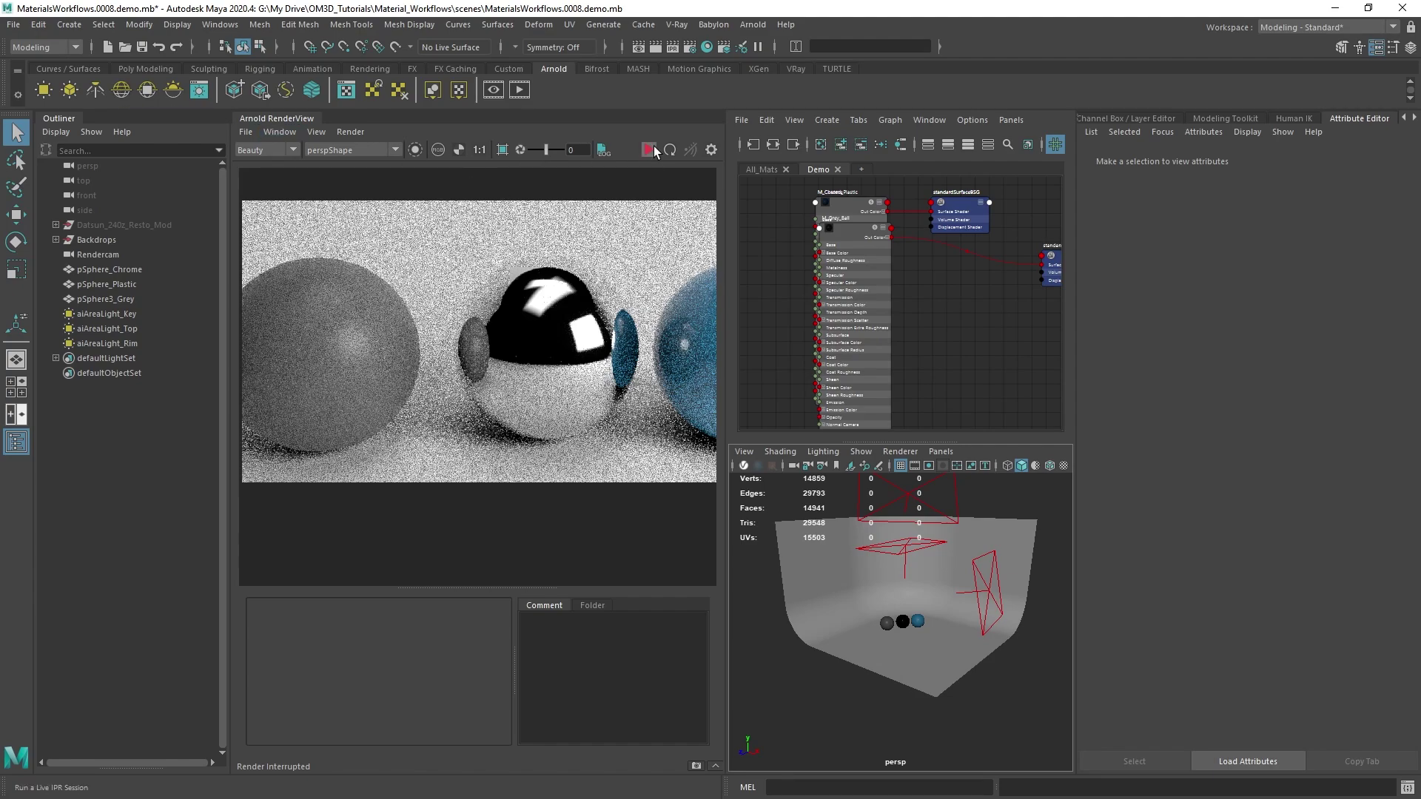
left_click(121, 89)
left_click_drag(917, 614, 977, 621, "alt")
left_click_drag(779, 512, 868, 598, "alt")
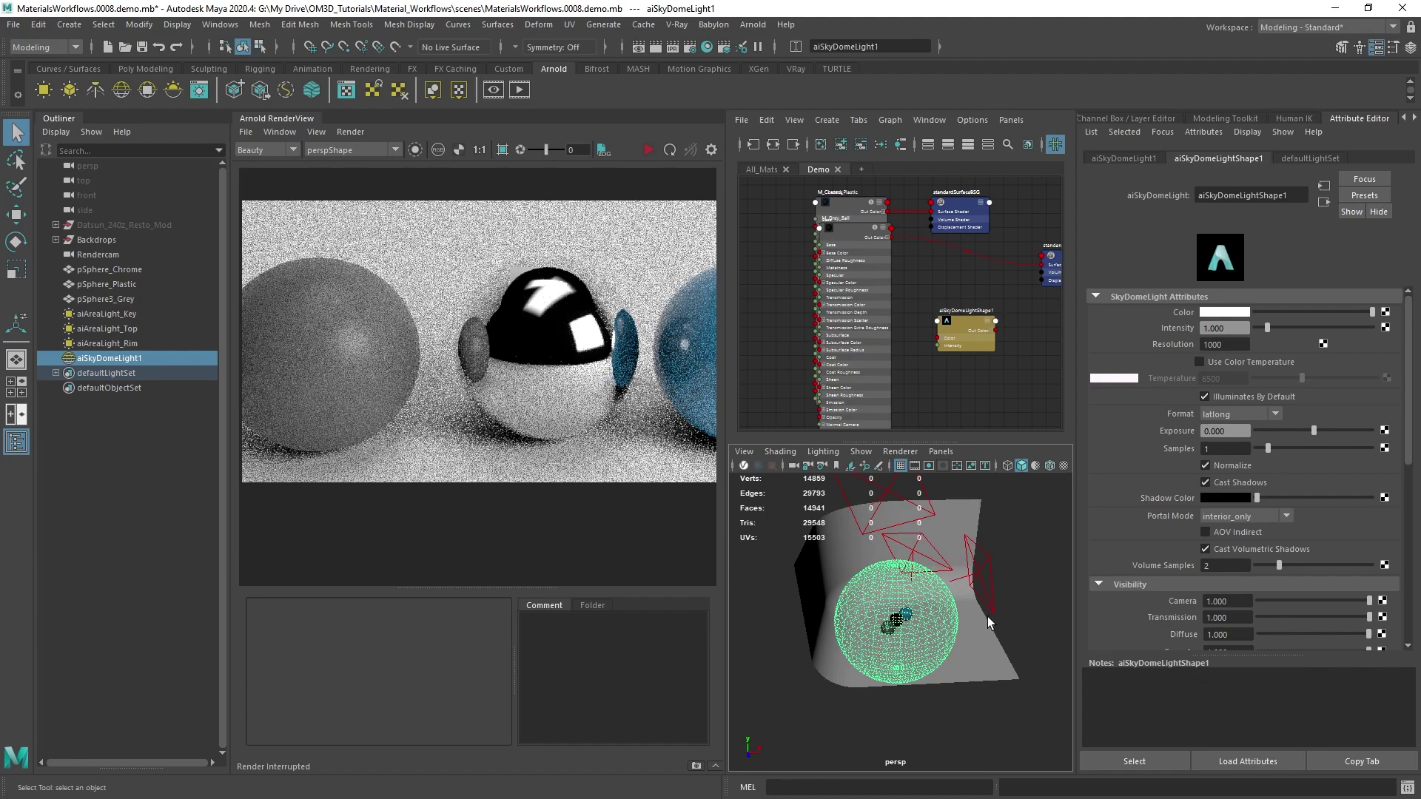
Step: Enlarge the sky dome light around the backdrop by setting its X, Y and Z scale to 5
key("r")
left_click_drag(898, 623, 1258, 283)
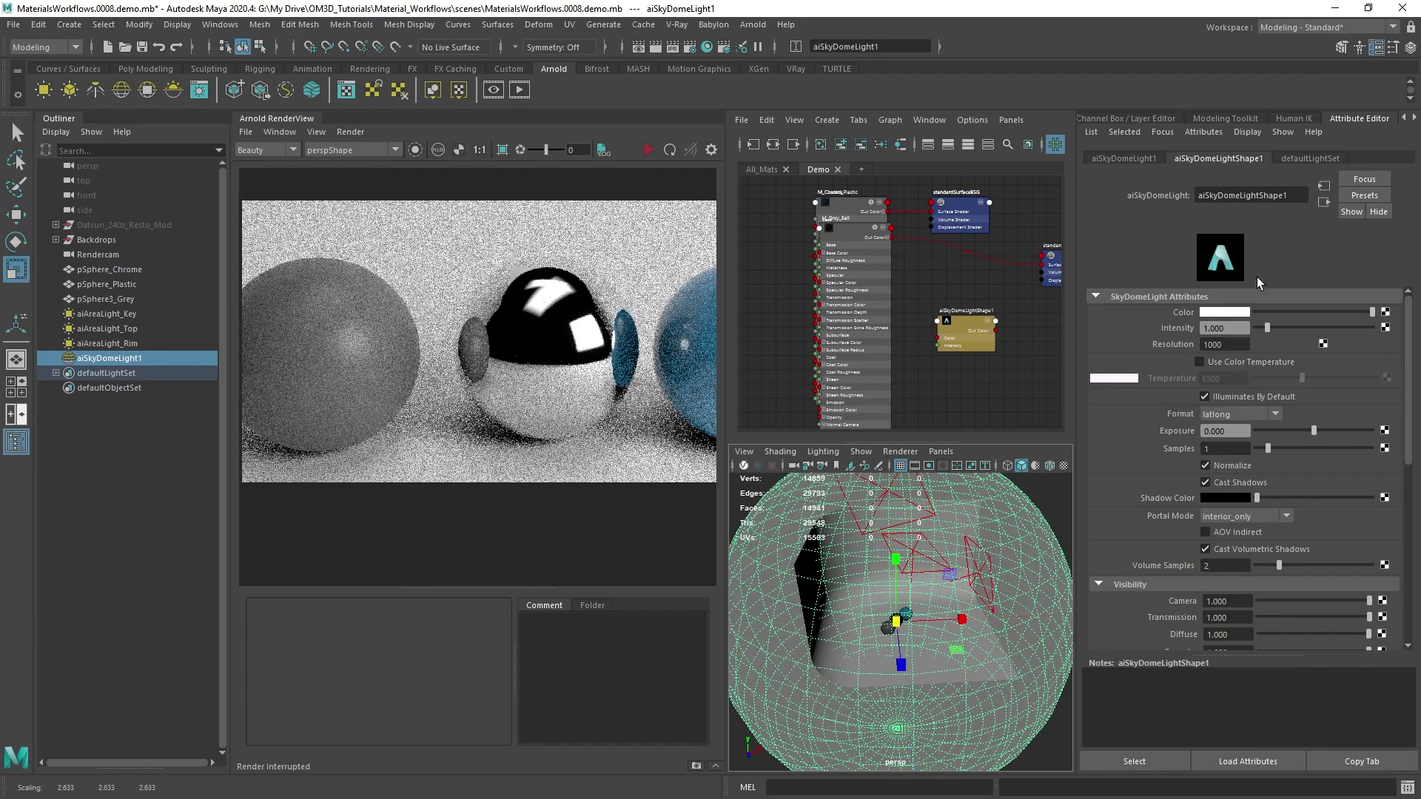
left_click(1409, 46)
left_click_drag(1394, 248, 1388, 269)
left_click(1388, 268)
type("5")
key("Return")
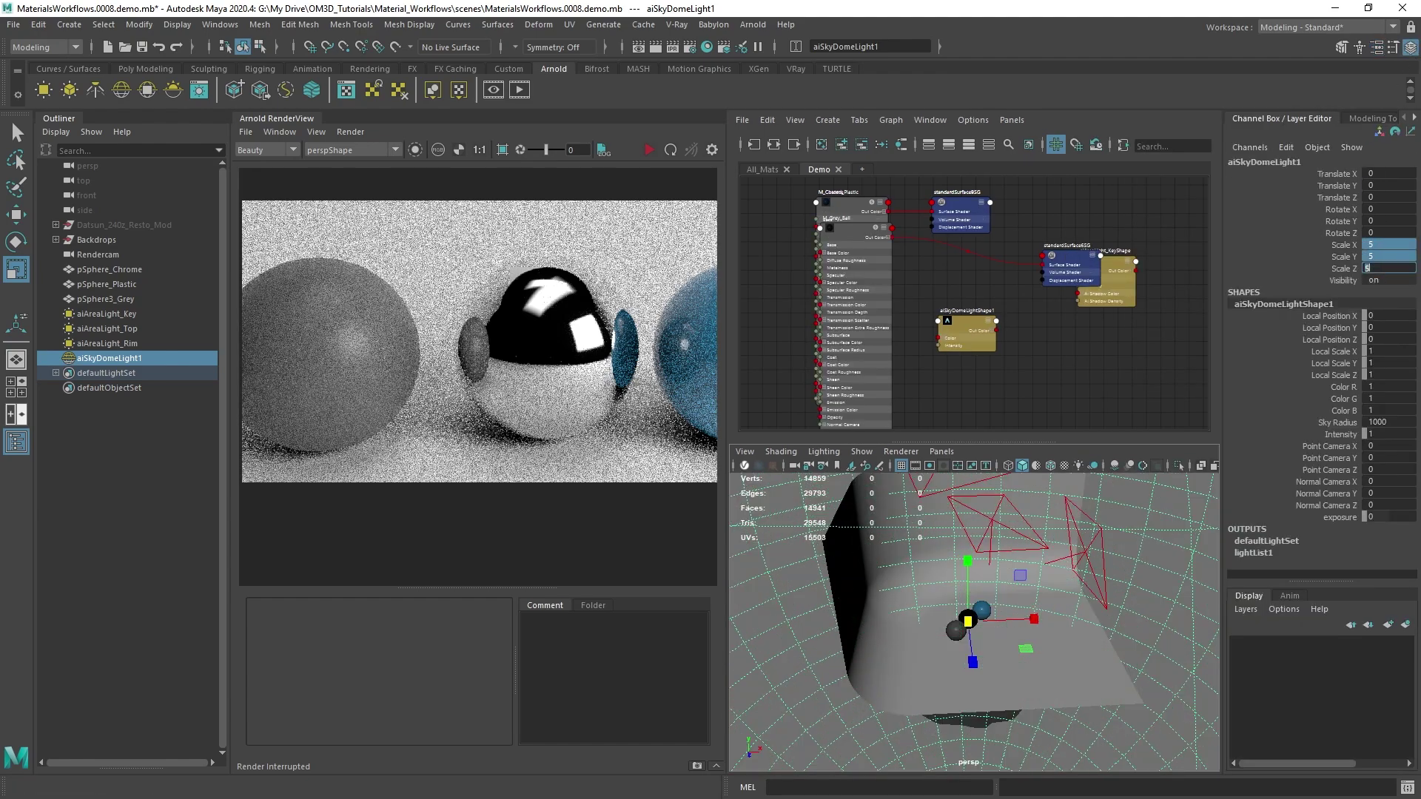
scroll(970, 575, "up", 5)
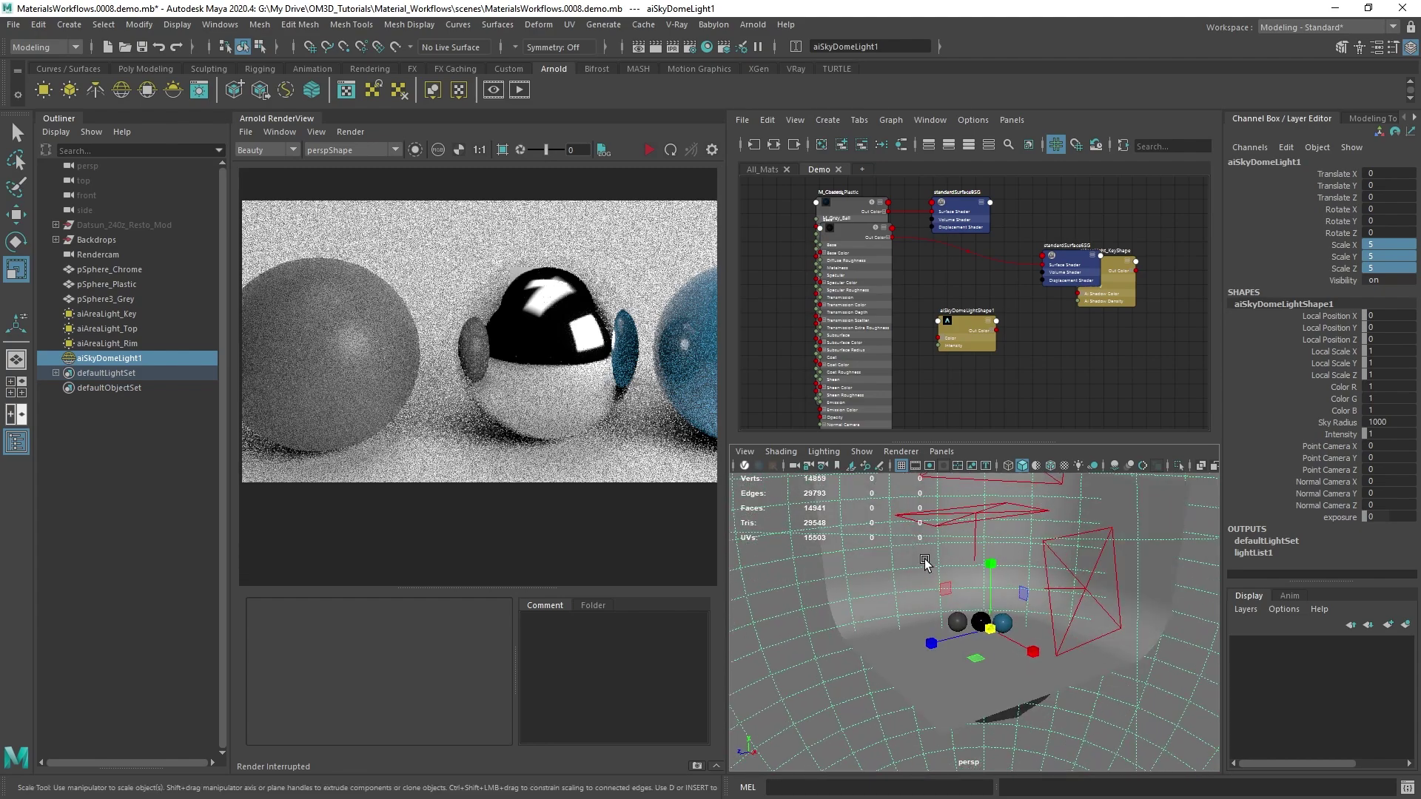
scroll(988, 555, "down", 5)
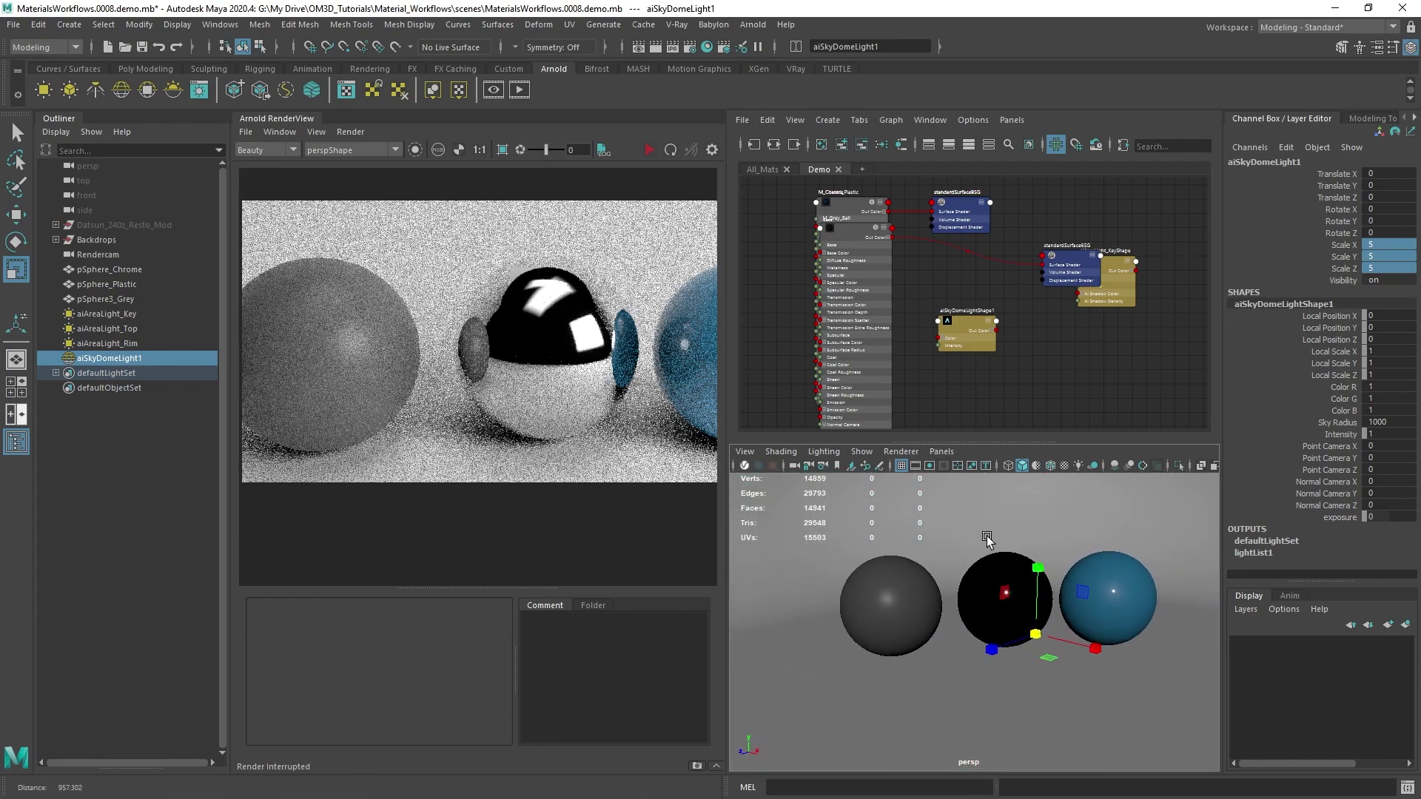
Step: Map a file texture to the sky dome light's colour and load the image studio_small_09_4k.hdr
key("q")
key("ctrl+a")
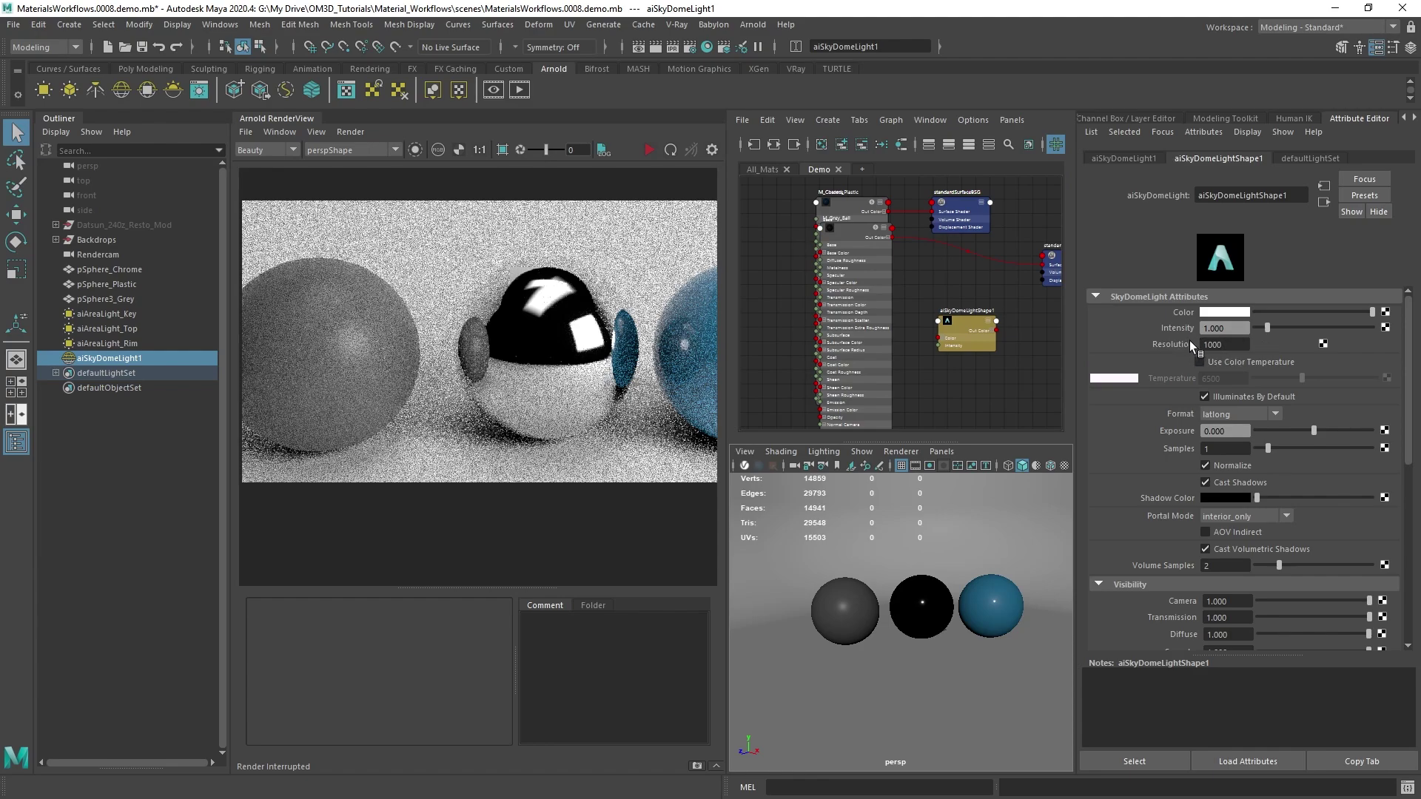
left_click(1385, 313)
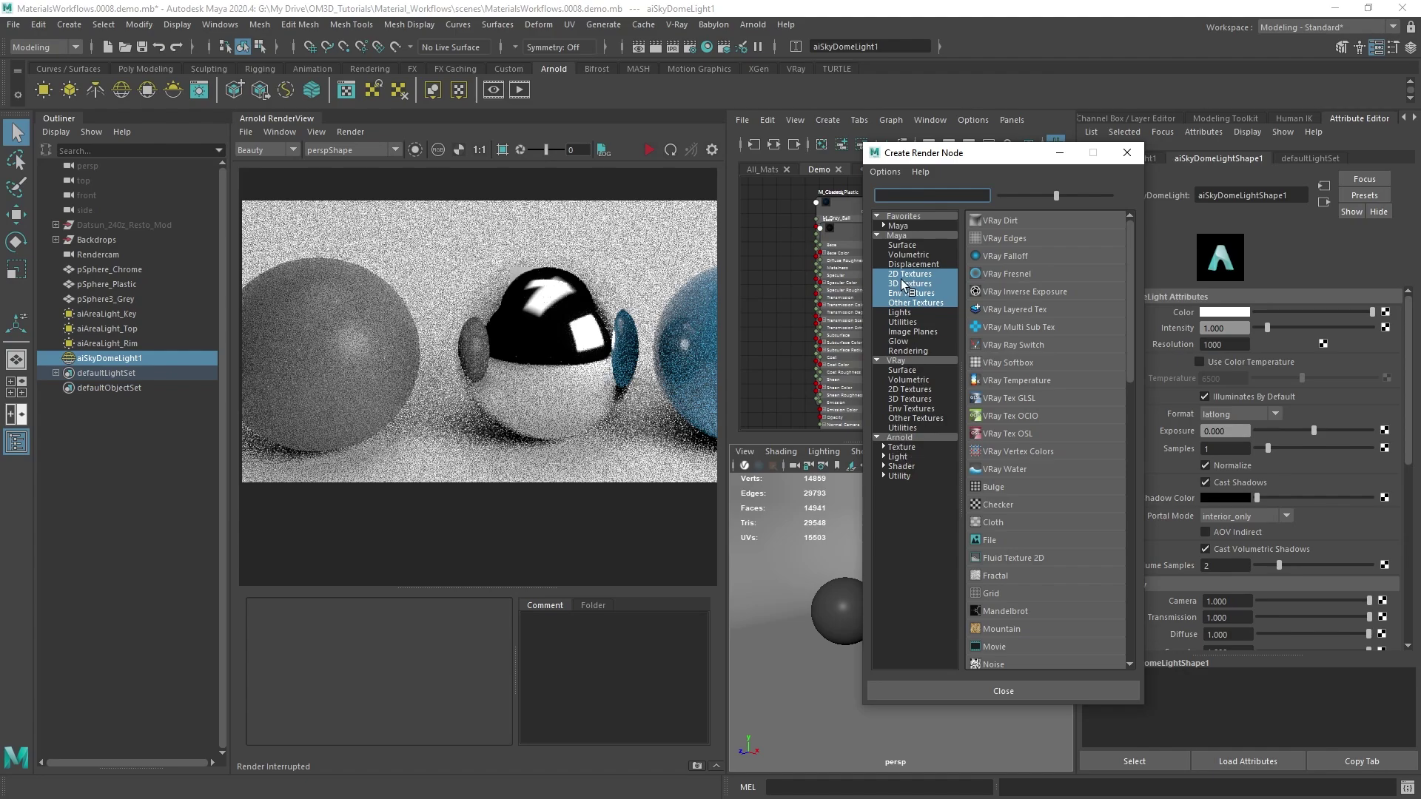
left_click(992, 538)
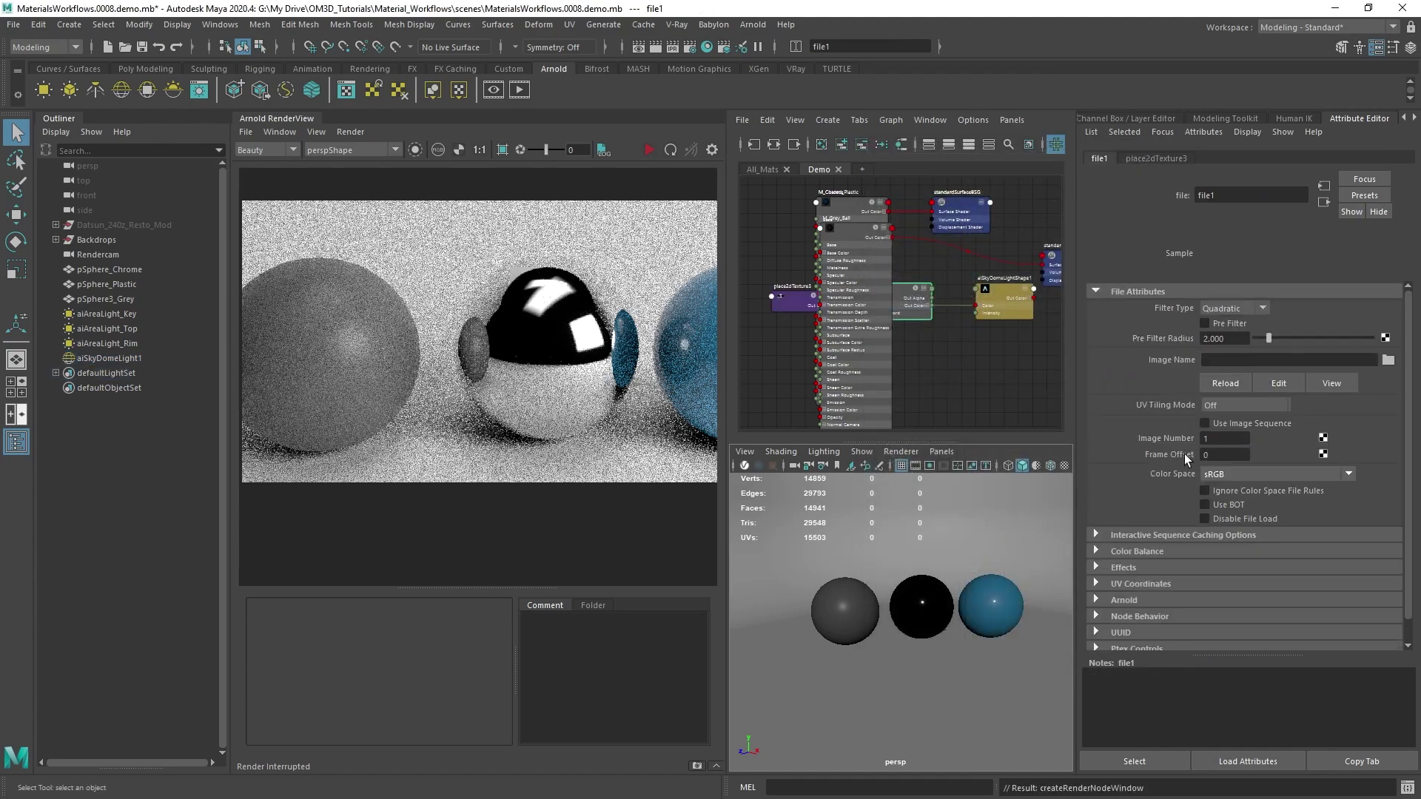
left_click(1388, 360)
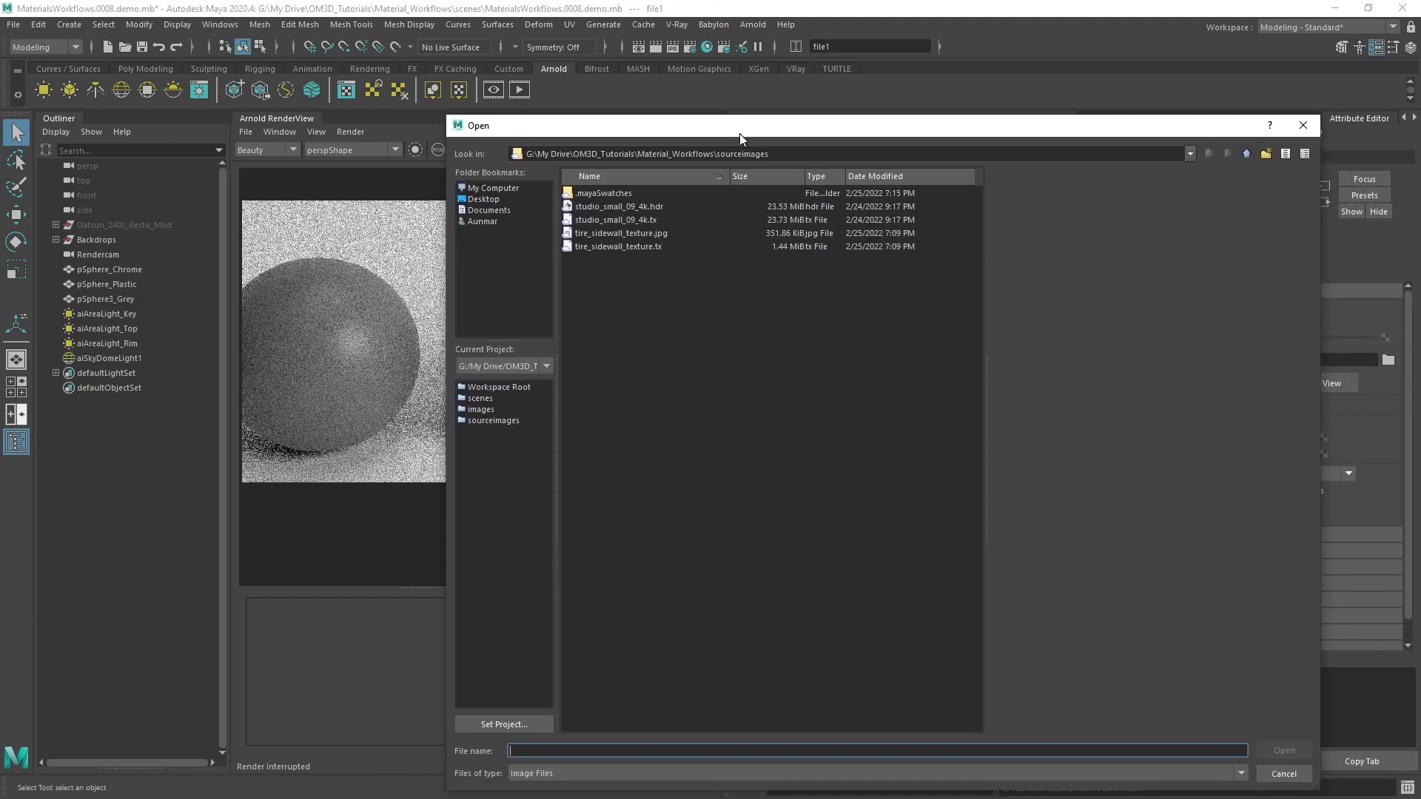
left_click(620, 207)
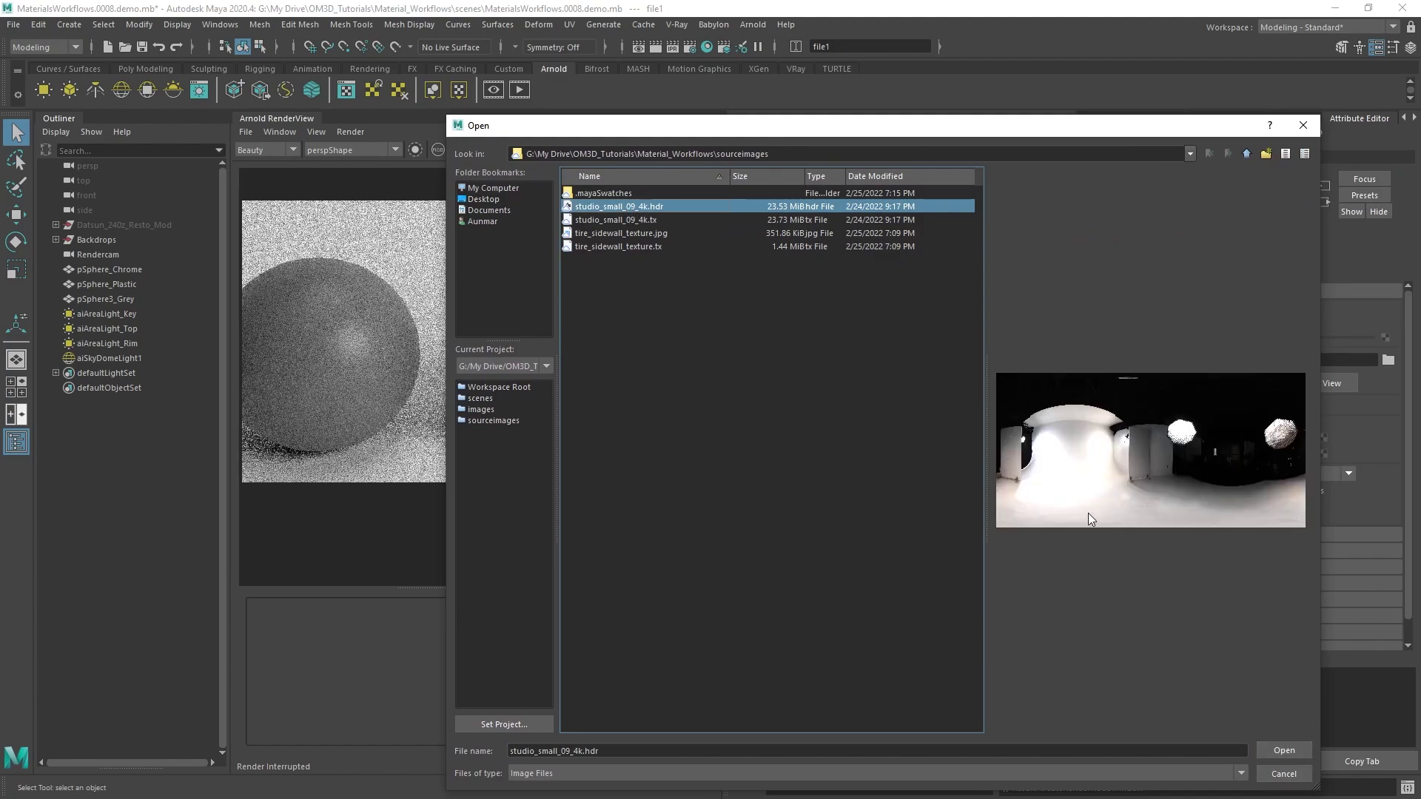
left_click(1283, 752)
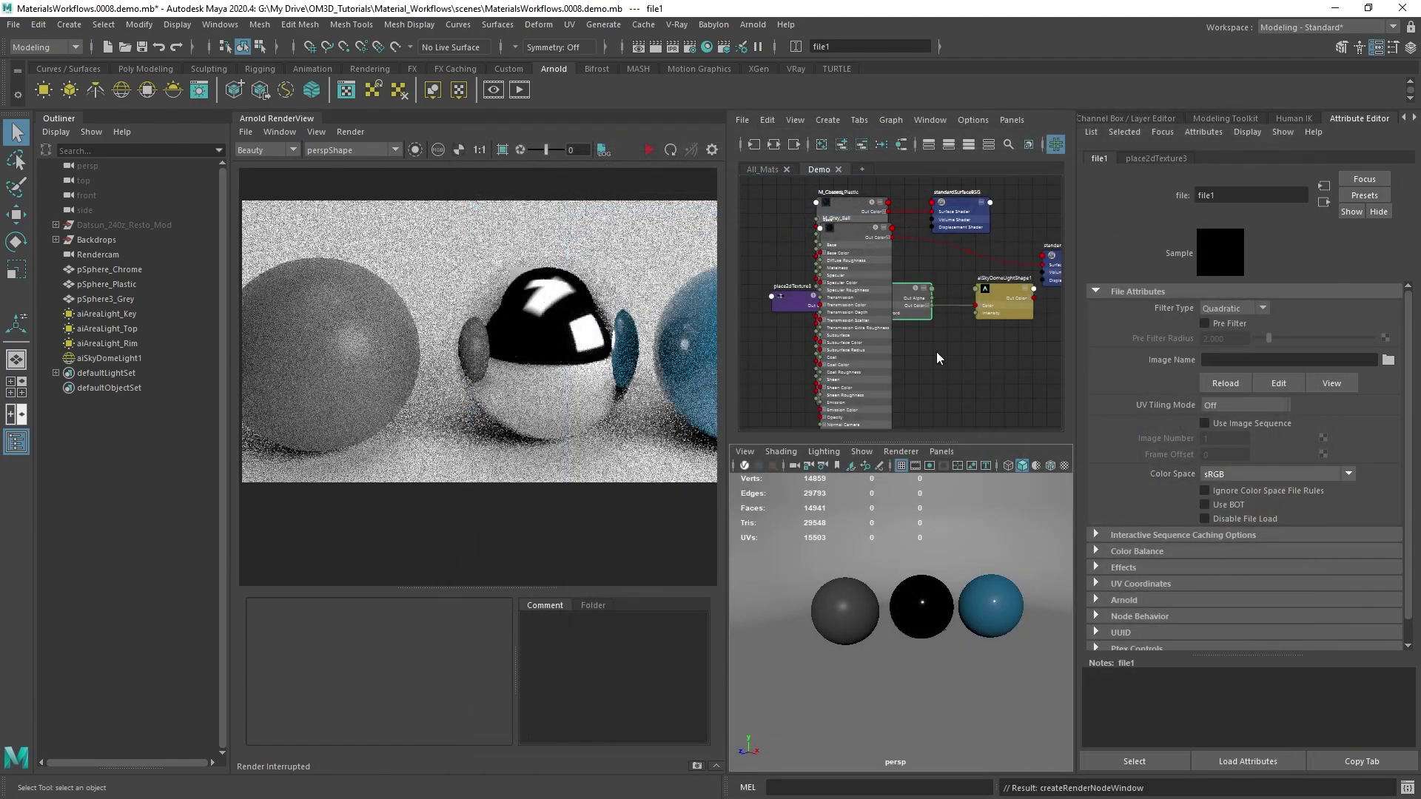
Step: Select the sky dome light and rotate it about -80 degrees around its vertical axis
left_click_drag(941, 628, 988, 530, "alt")
left_click(989, 531)
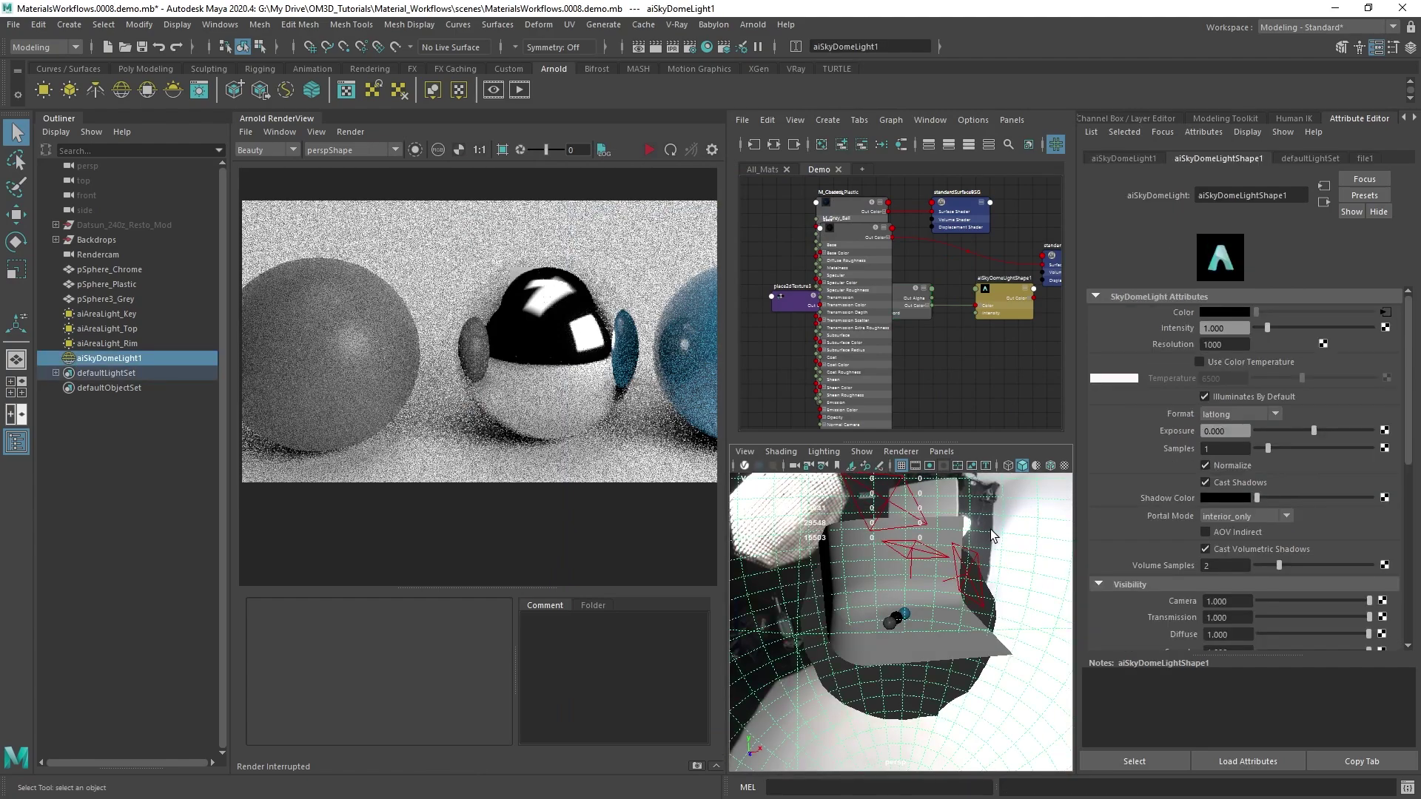
key("e")
middle_click_drag(947, 629, 895, 628)
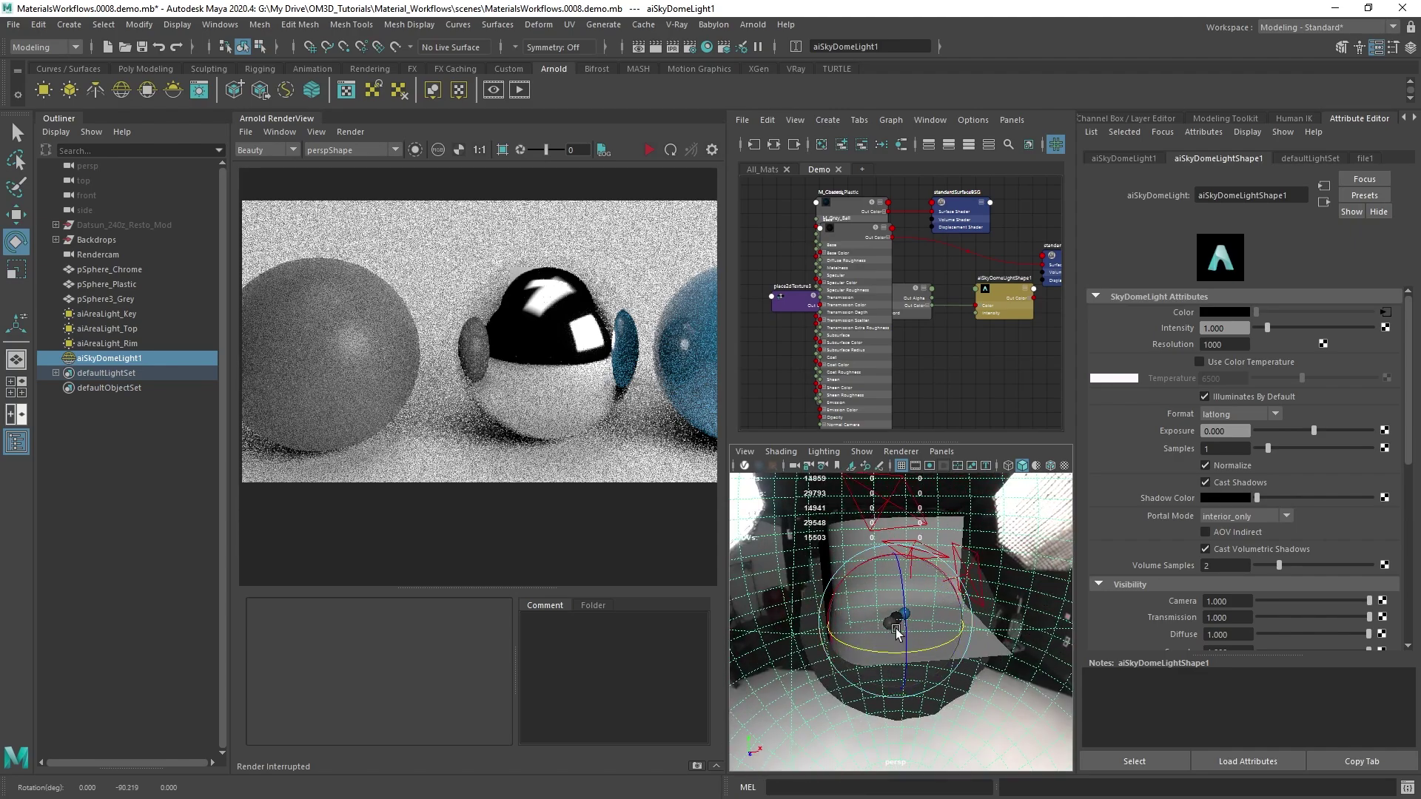
mouse_move(896, 629)
left_mouse_down("alt")
mouse_move(931, 666)
mouse_move(888, 629)
left_mouse_up("alt")
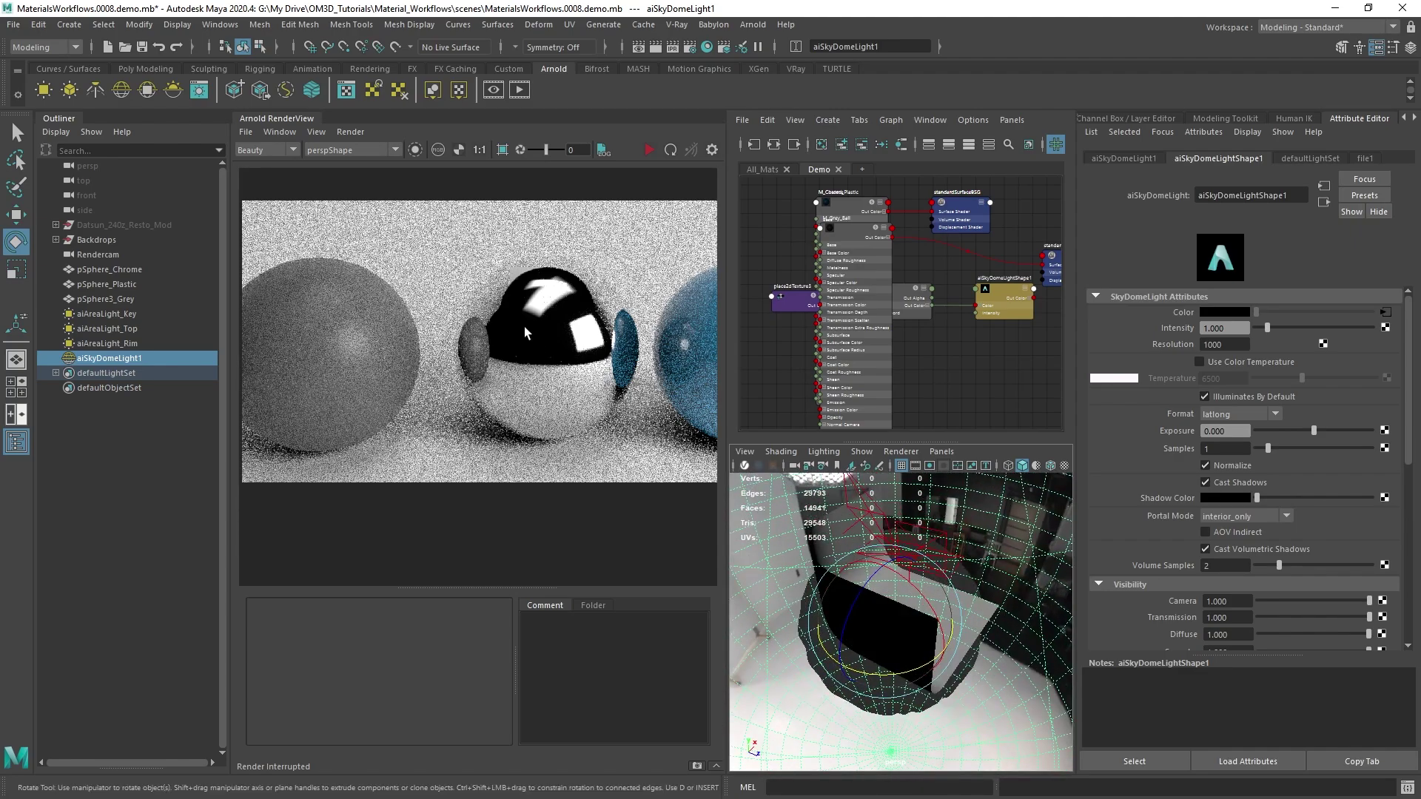
Step: Select the Rendercam camera and examine how the HDRI dome surrounds the backdrop, area lights and spheres
scroll(962, 629, "down", 5)
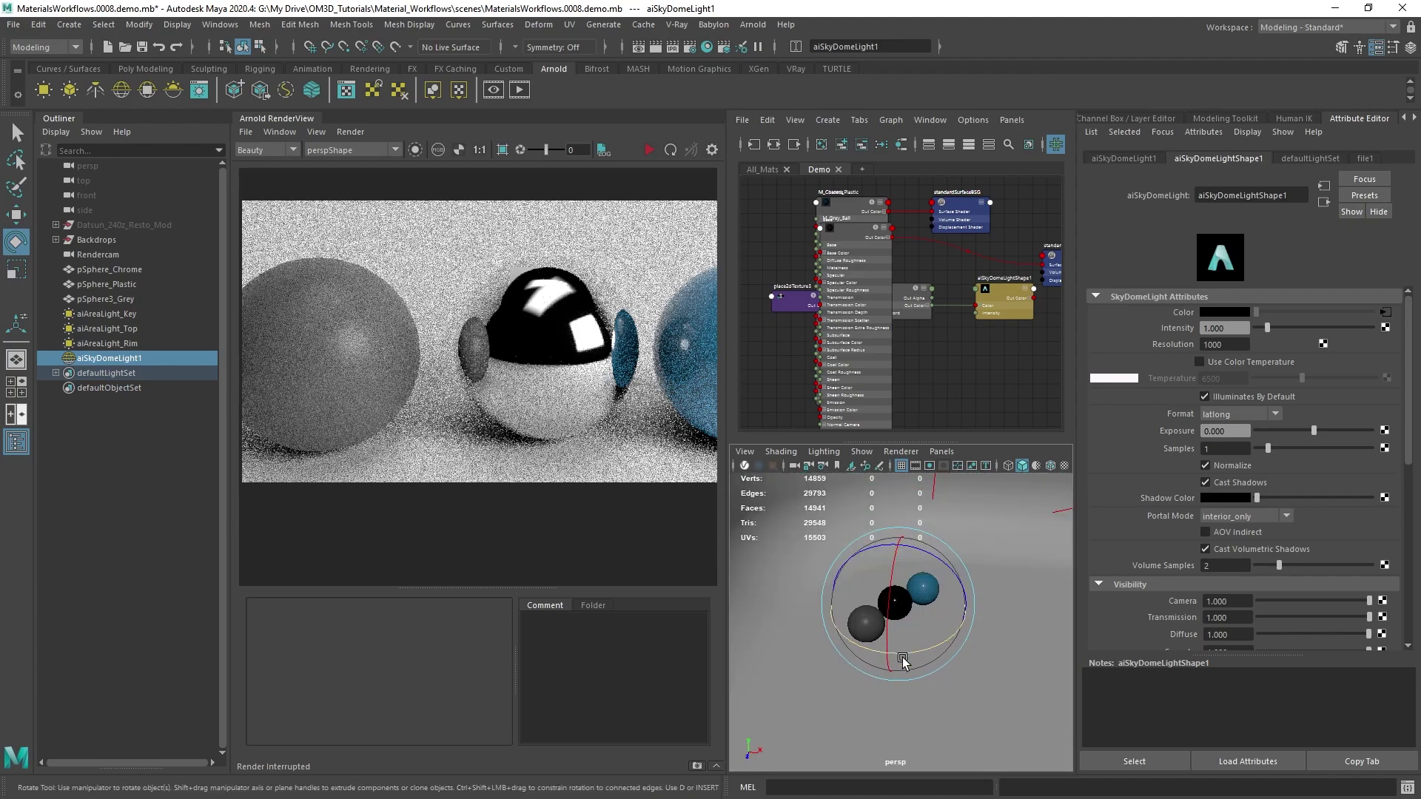
left_click_drag(849, 655, 903, 632, "alt")
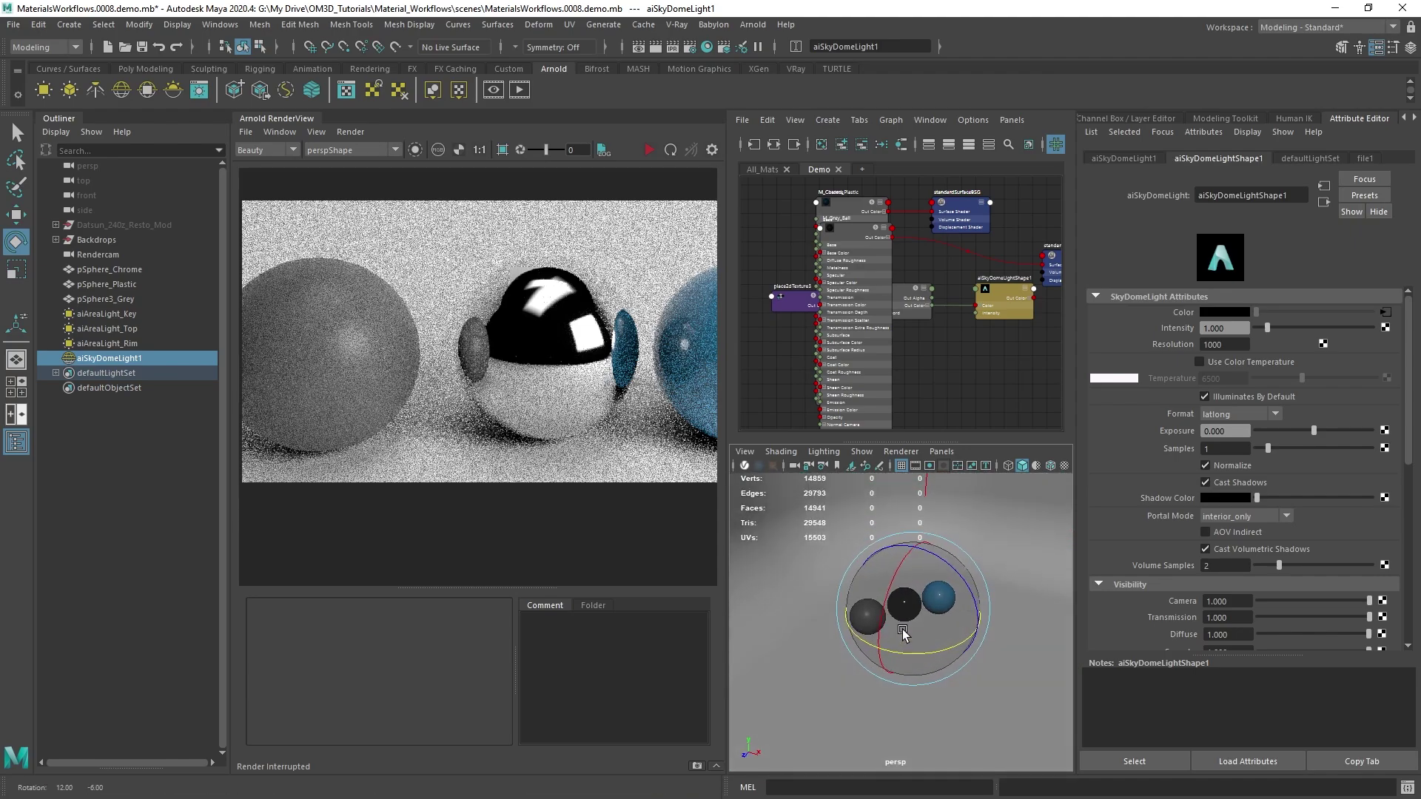
scroll(903, 633, "down", 5)
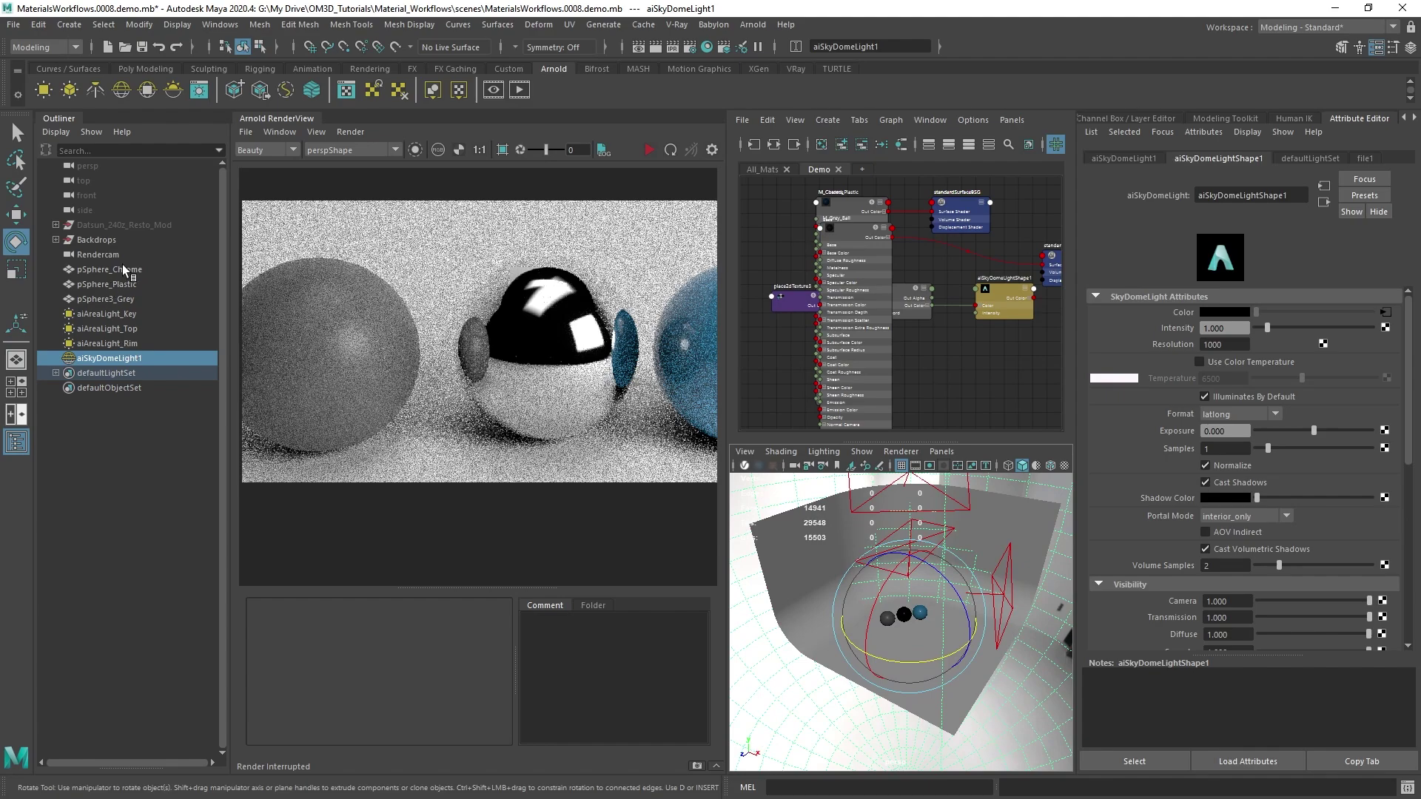
left_click(97, 254)
scroll(887, 587, "down", 4)
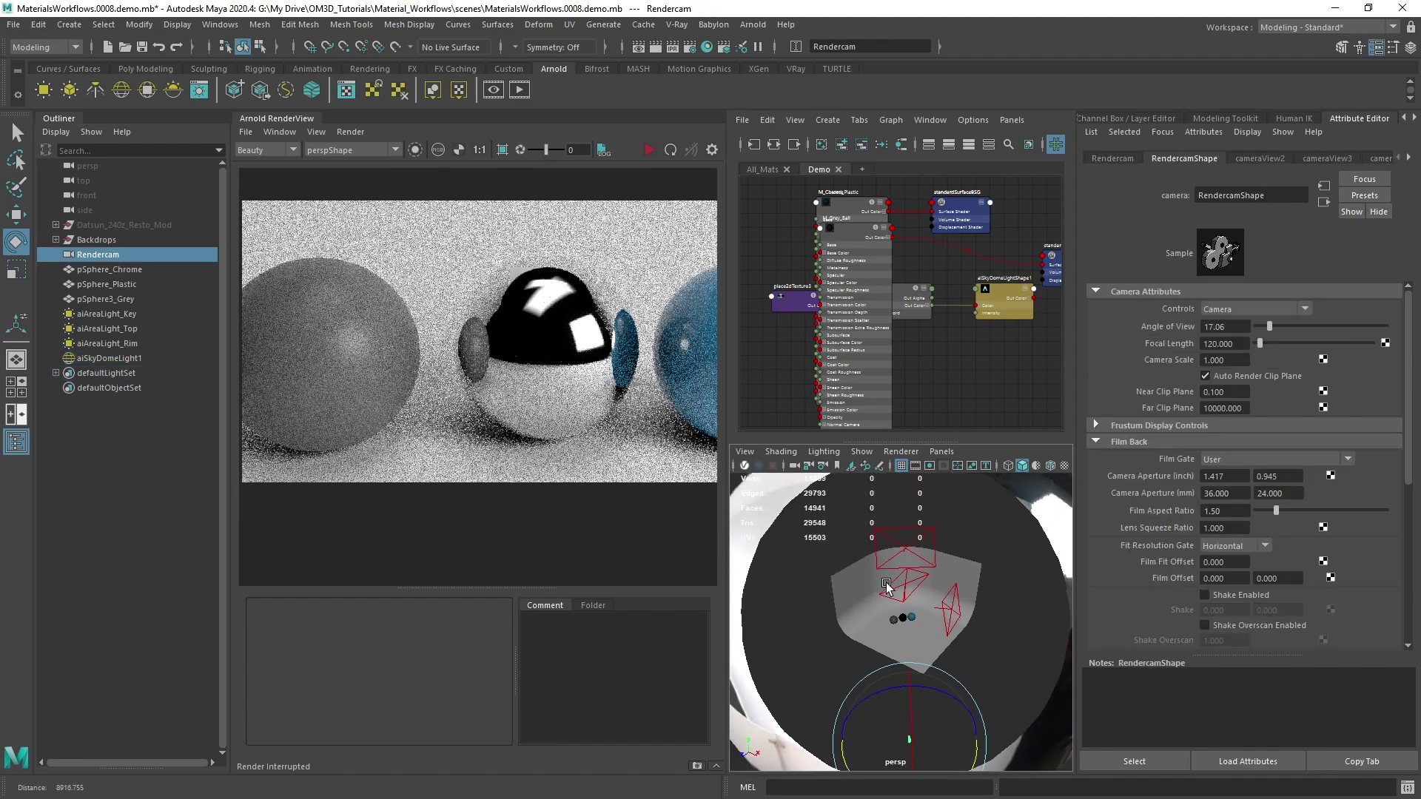
left_click_drag(887, 587, 916, 647, "alt")
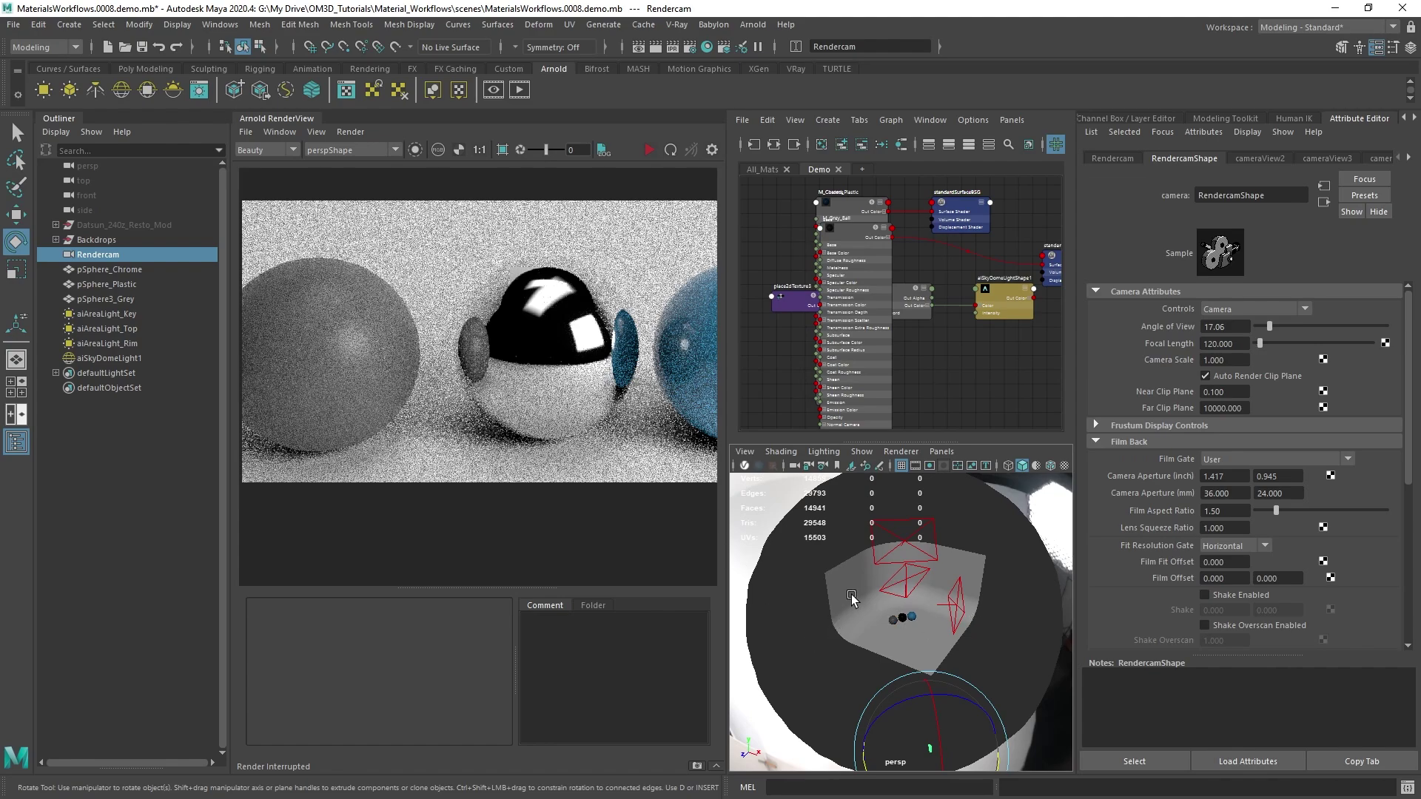
left_click_drag(851, 598, 1004, 554, "alt")
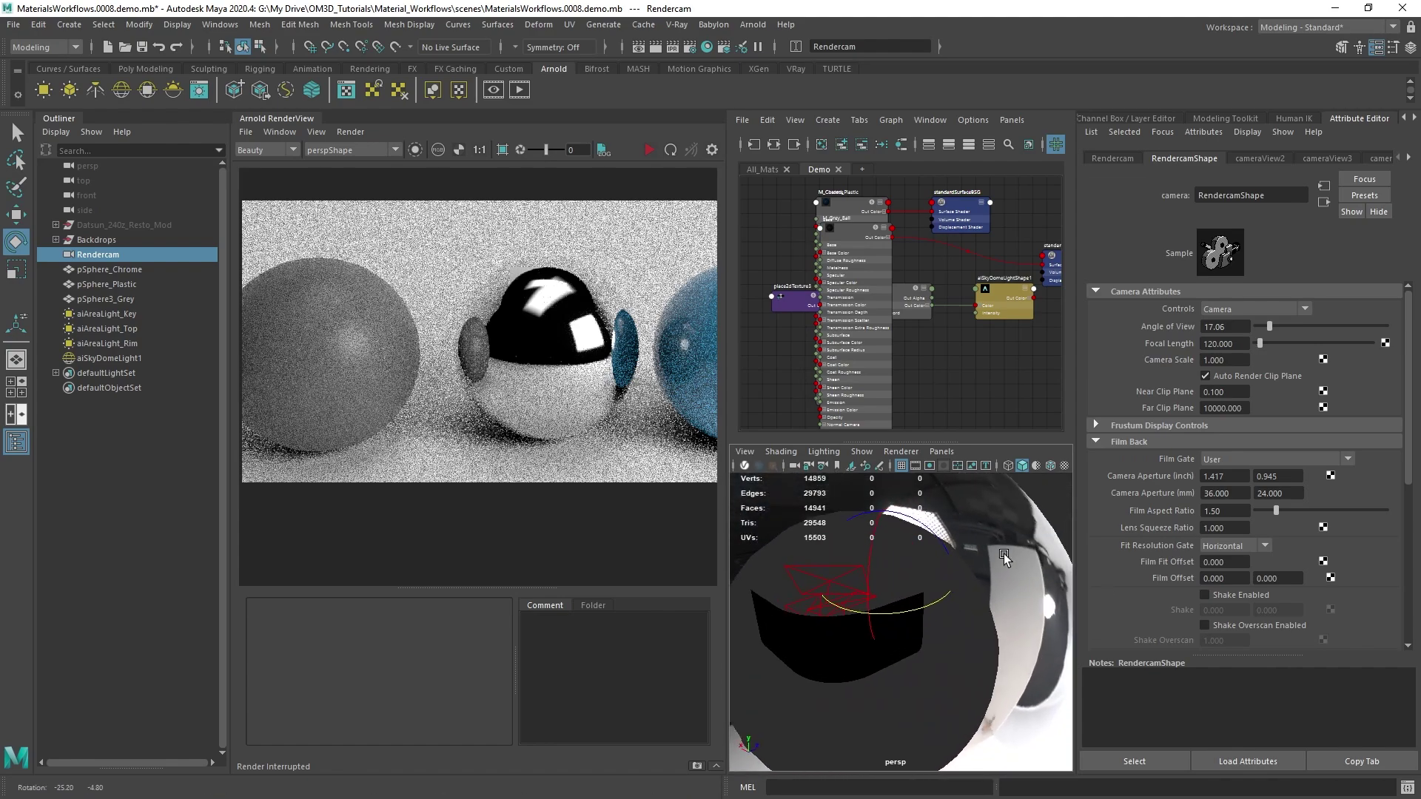
right_click_drag(1003, 553, 988, 695, "alt")
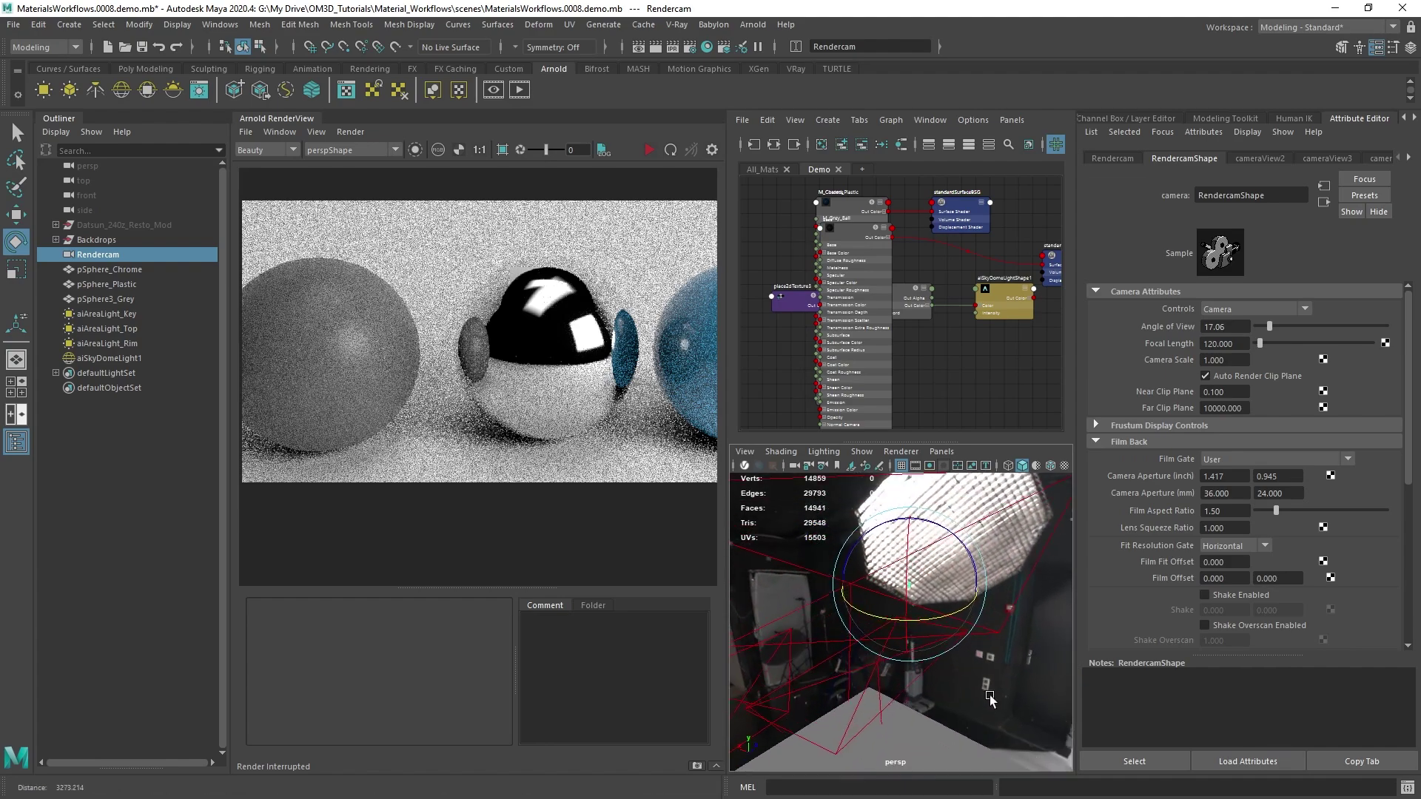
left_click_drag(989, 695, 1040, 597, "alt")
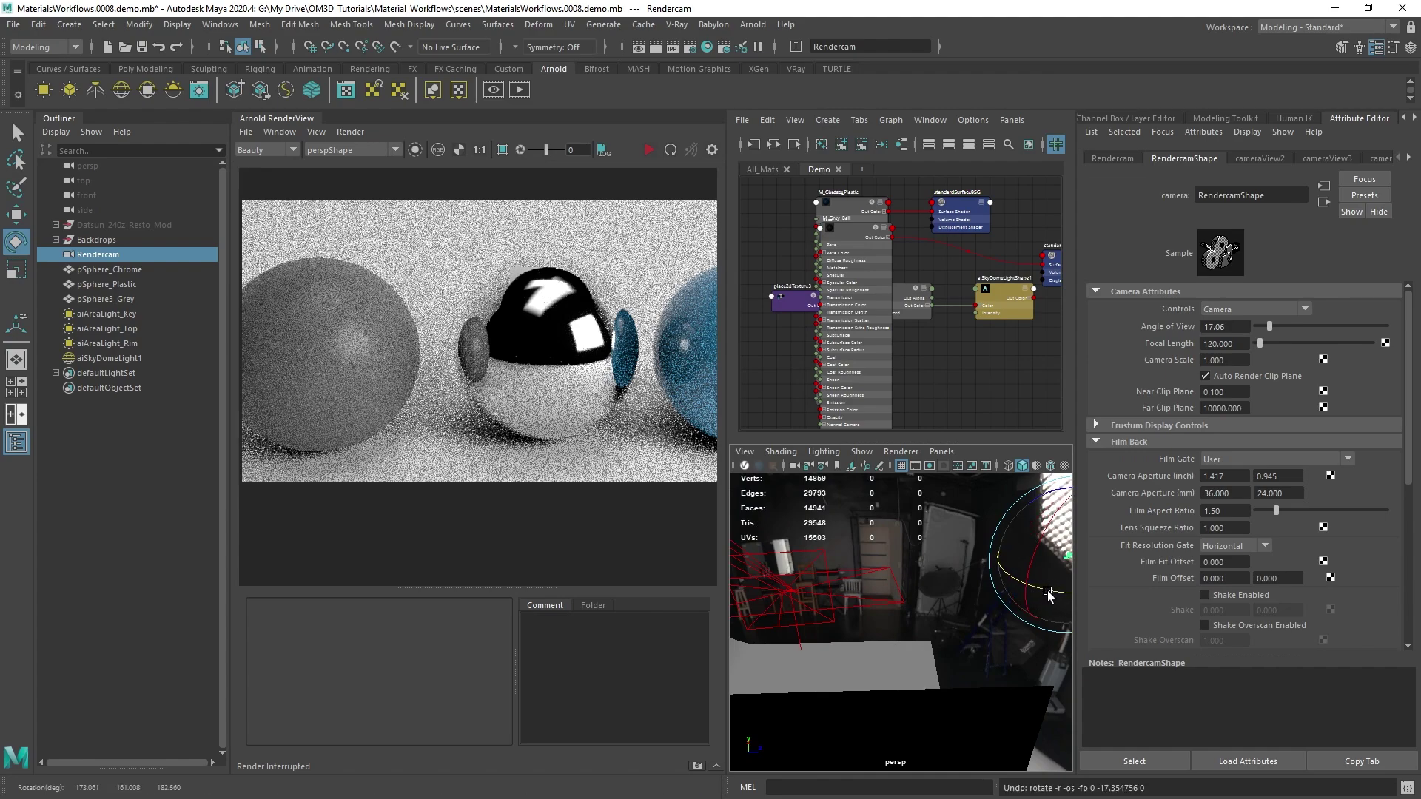
Step: Reselect the sky dome light and examine the studio image behind the area lights and above the backdrop
left_click(819, 626)
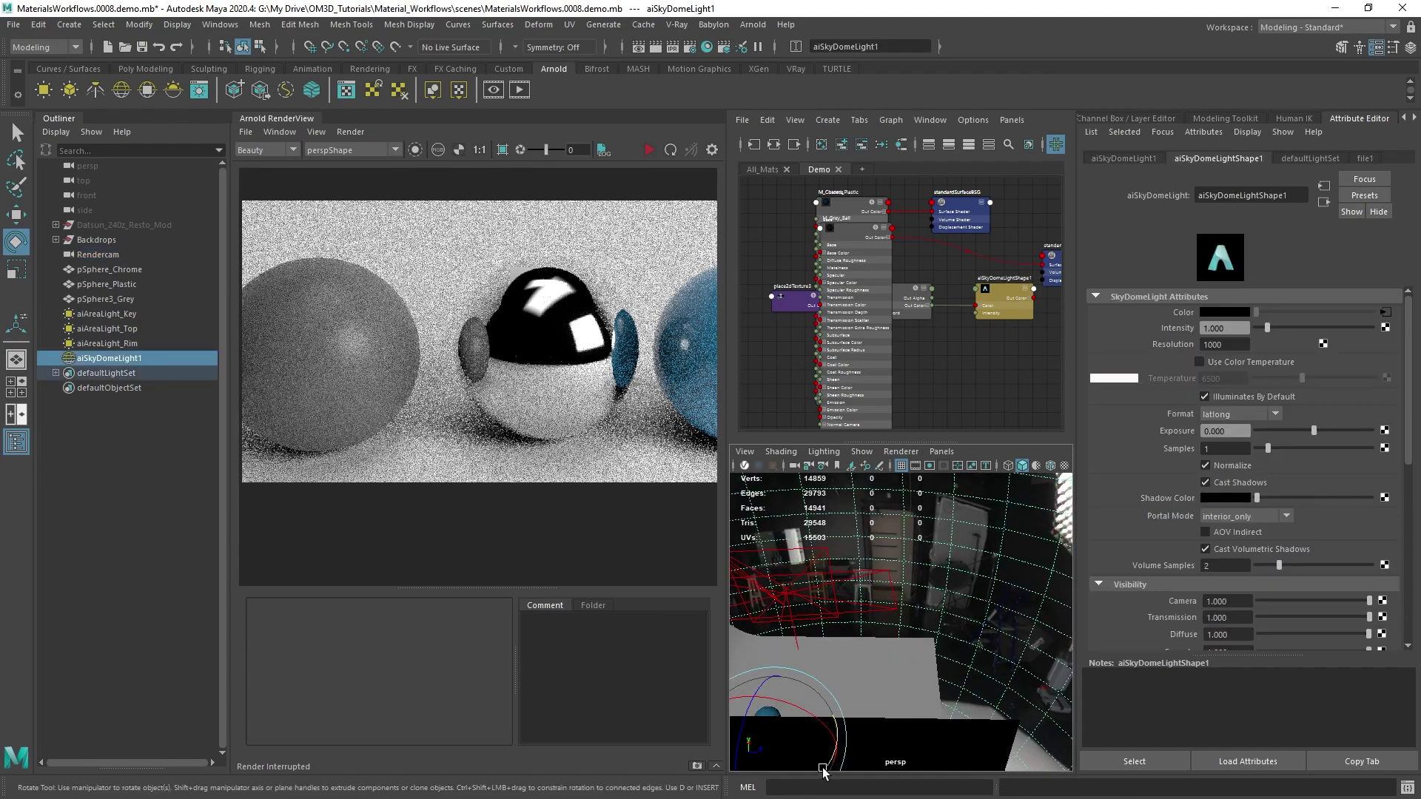
left_click_drag(910, 662, 935, 621, "alt")
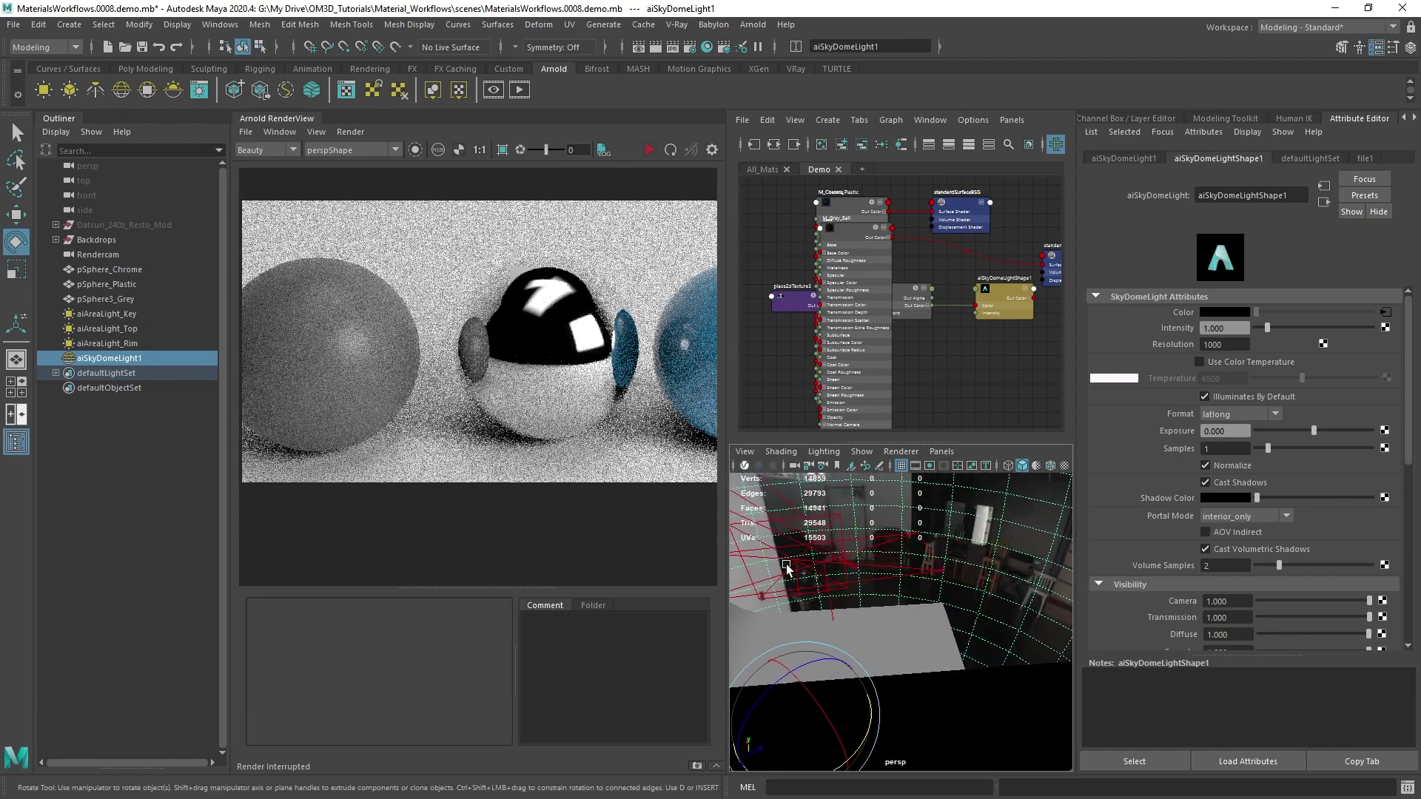
right_click_drag(784, 554, 851, 584, "alt")
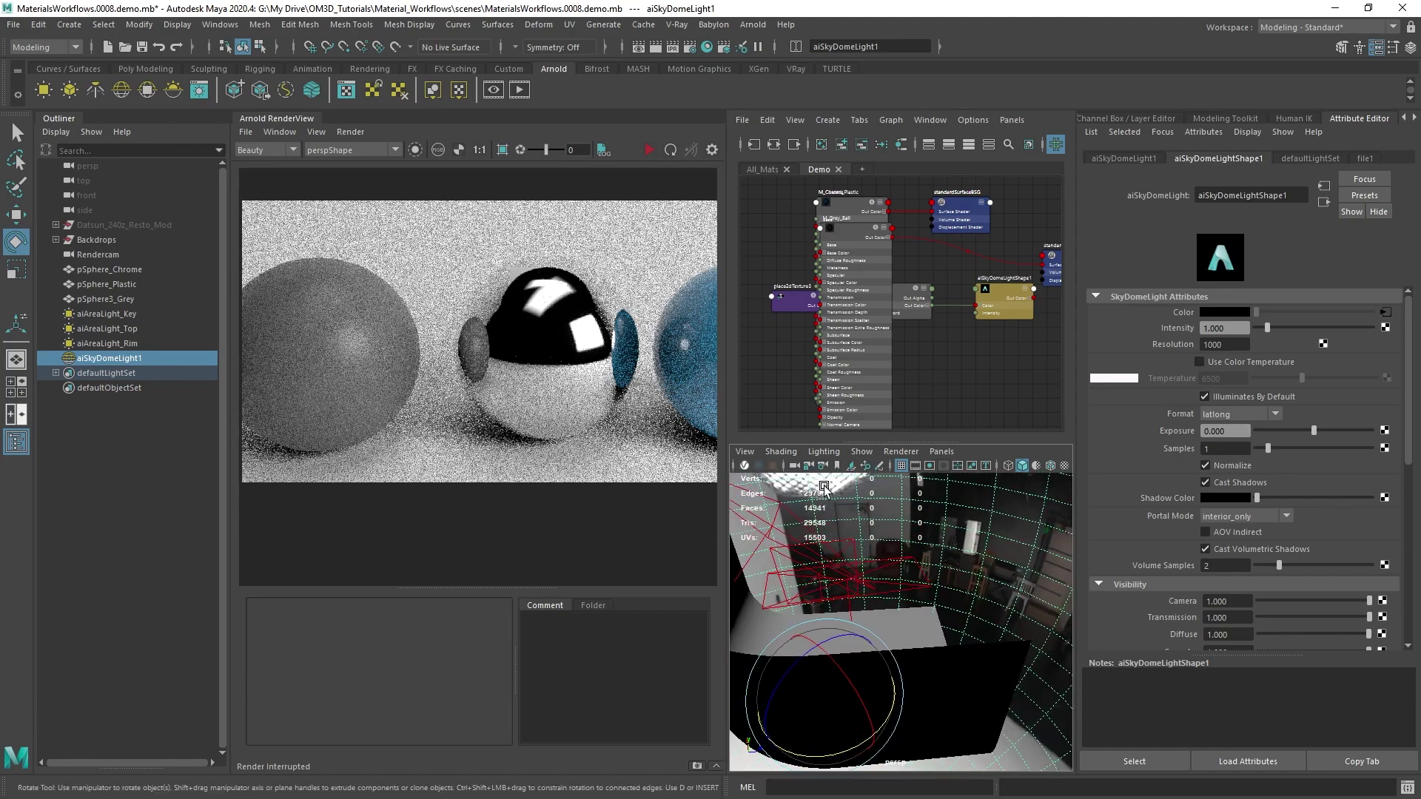
left_click_drag(854, 748, 936, 527)
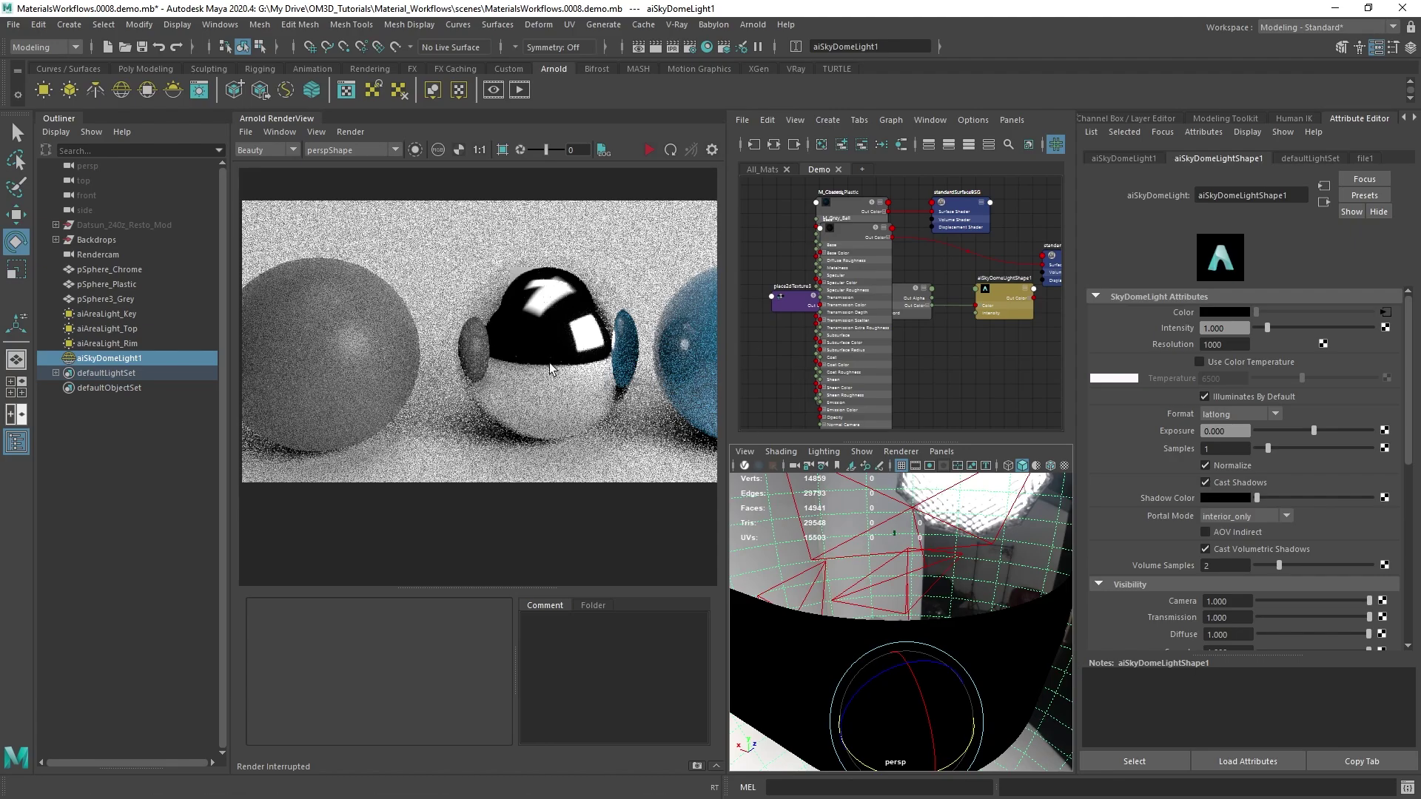
left_click_drag(976, 603, 941, 633, "alt")
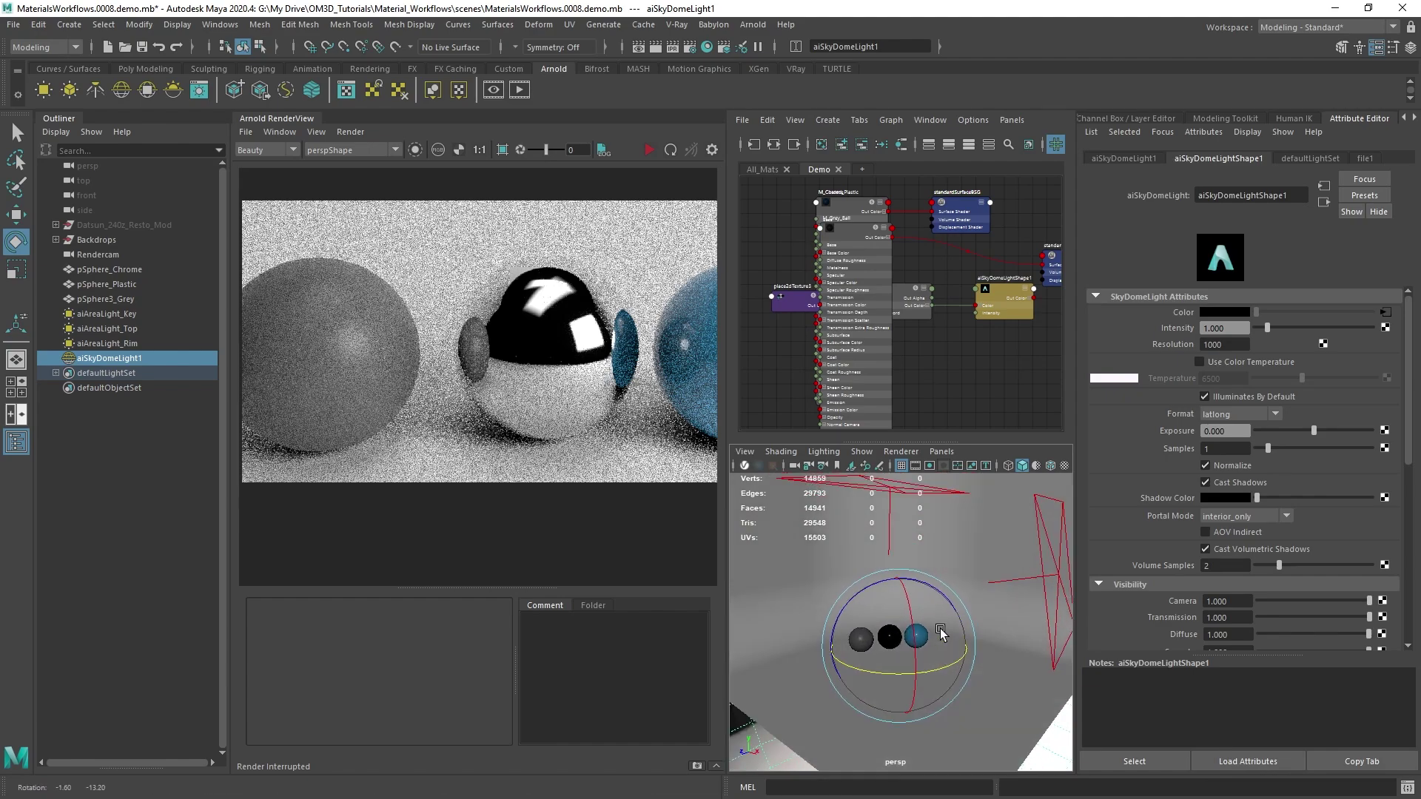
scroll(942, 633, "up", 3)
key("q")
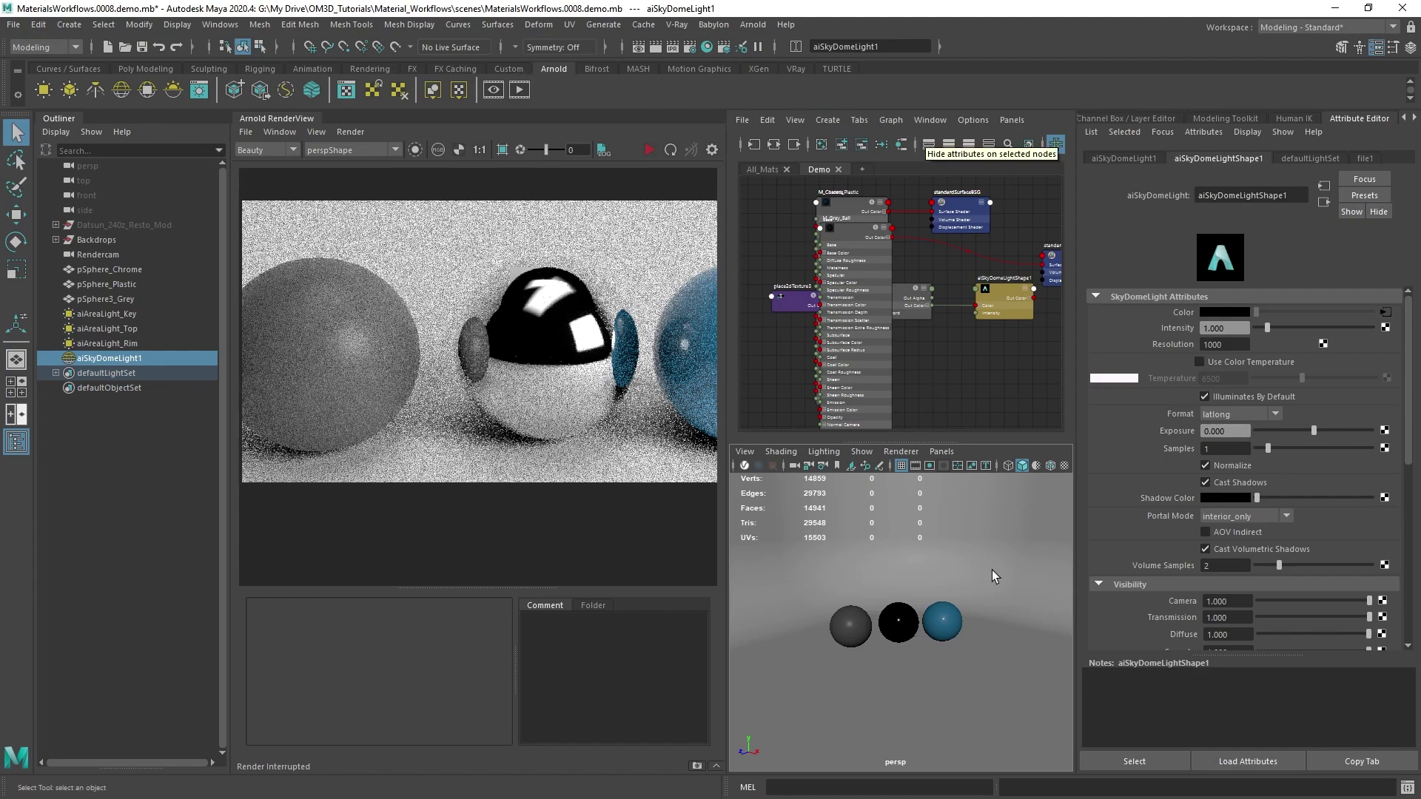
Step: Open the render settings and set the Arnold render device to GPU
left_click(1414, 118)
left_click(1362, 117)
left_click(1362, 118)
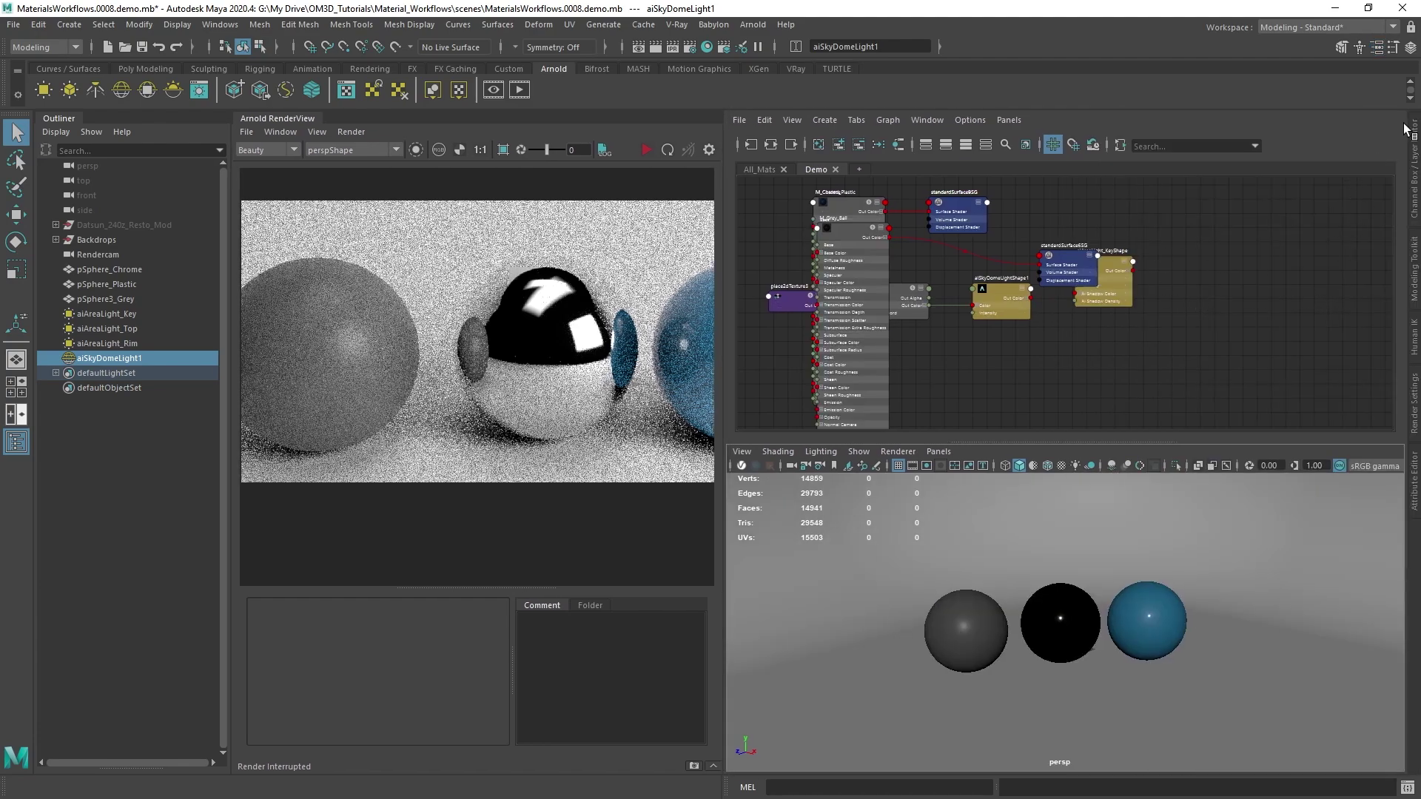
left_click(1416, 429)
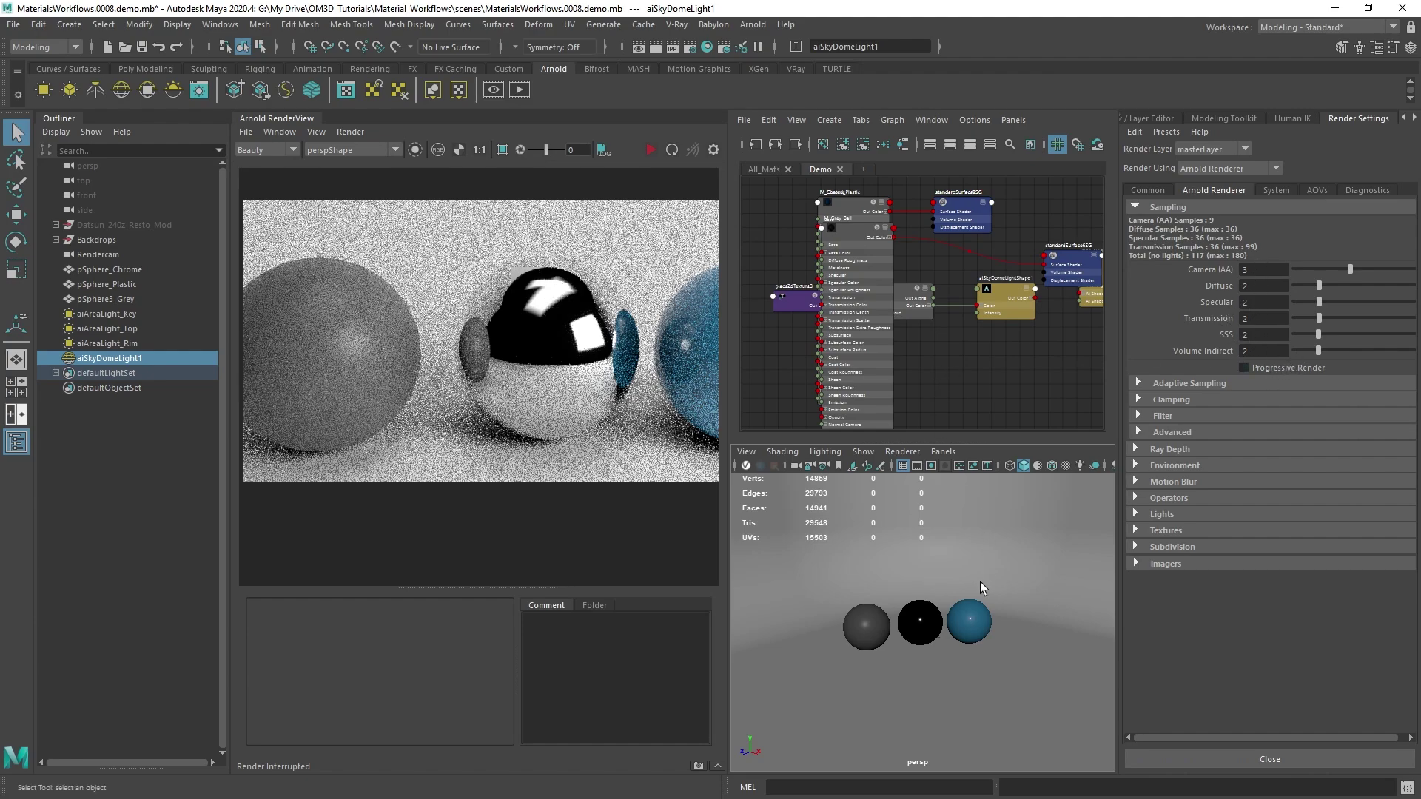
scroll(962, 614, "up", 2)
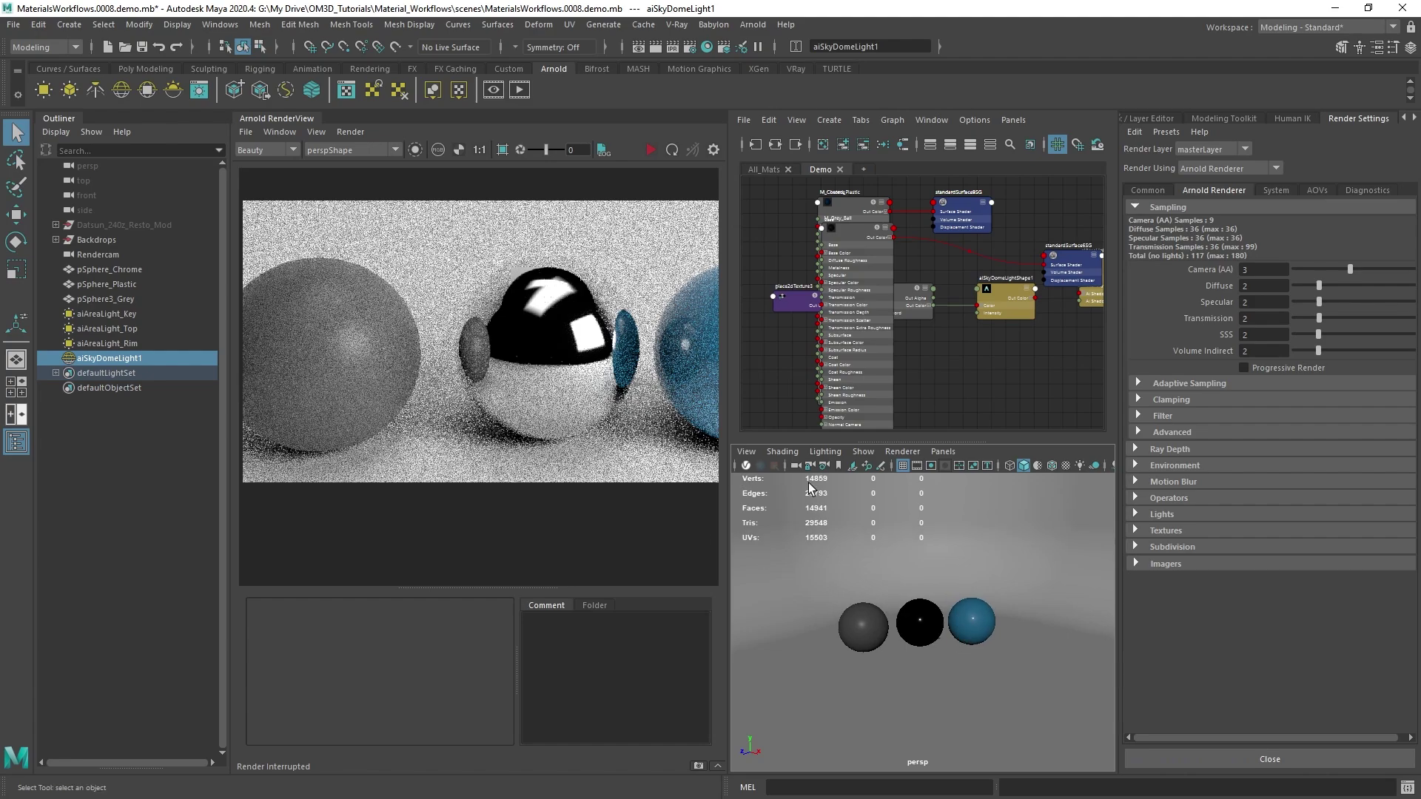
scroll(993, 586, "up", 5)
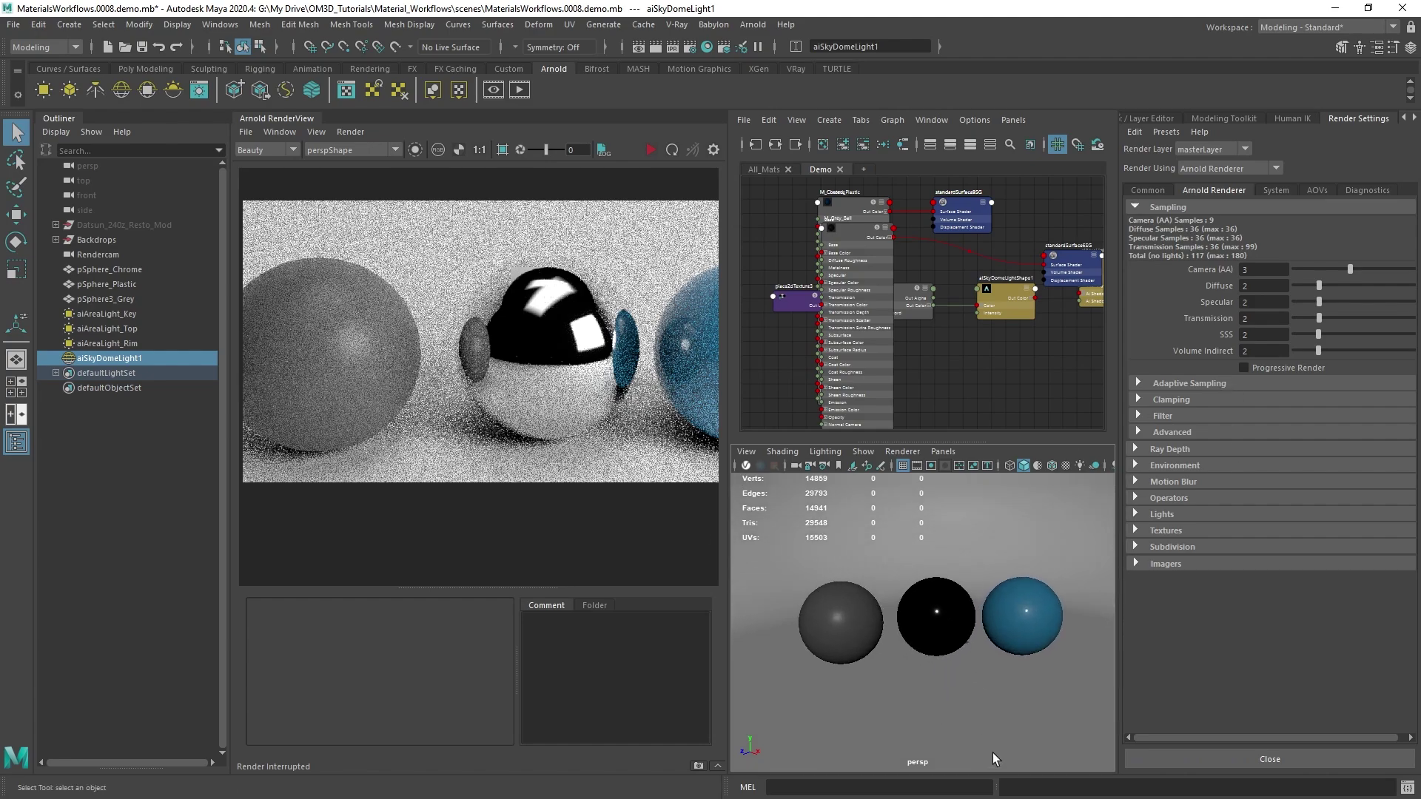
scroll(1008, 592, "up", 1)
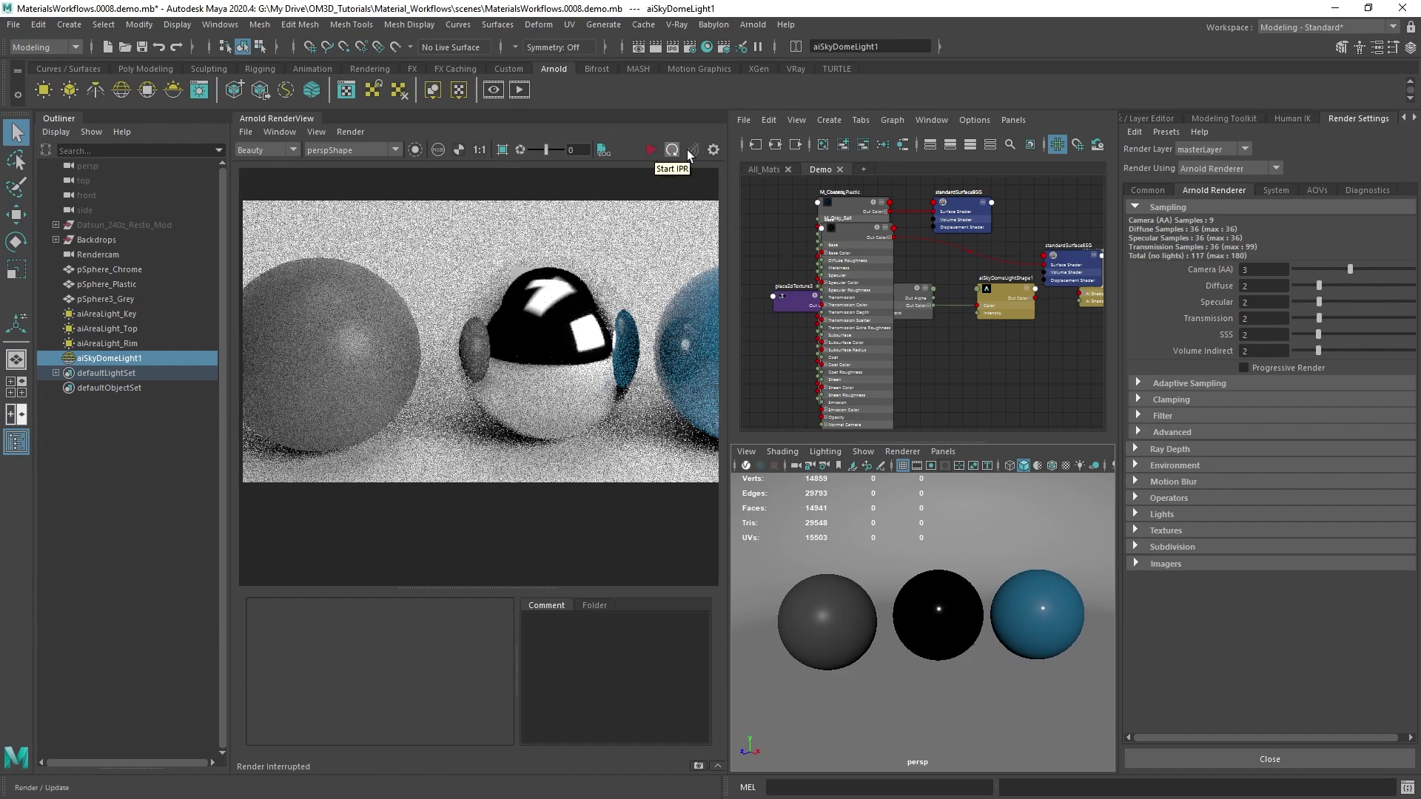
left_click(1270, 190)
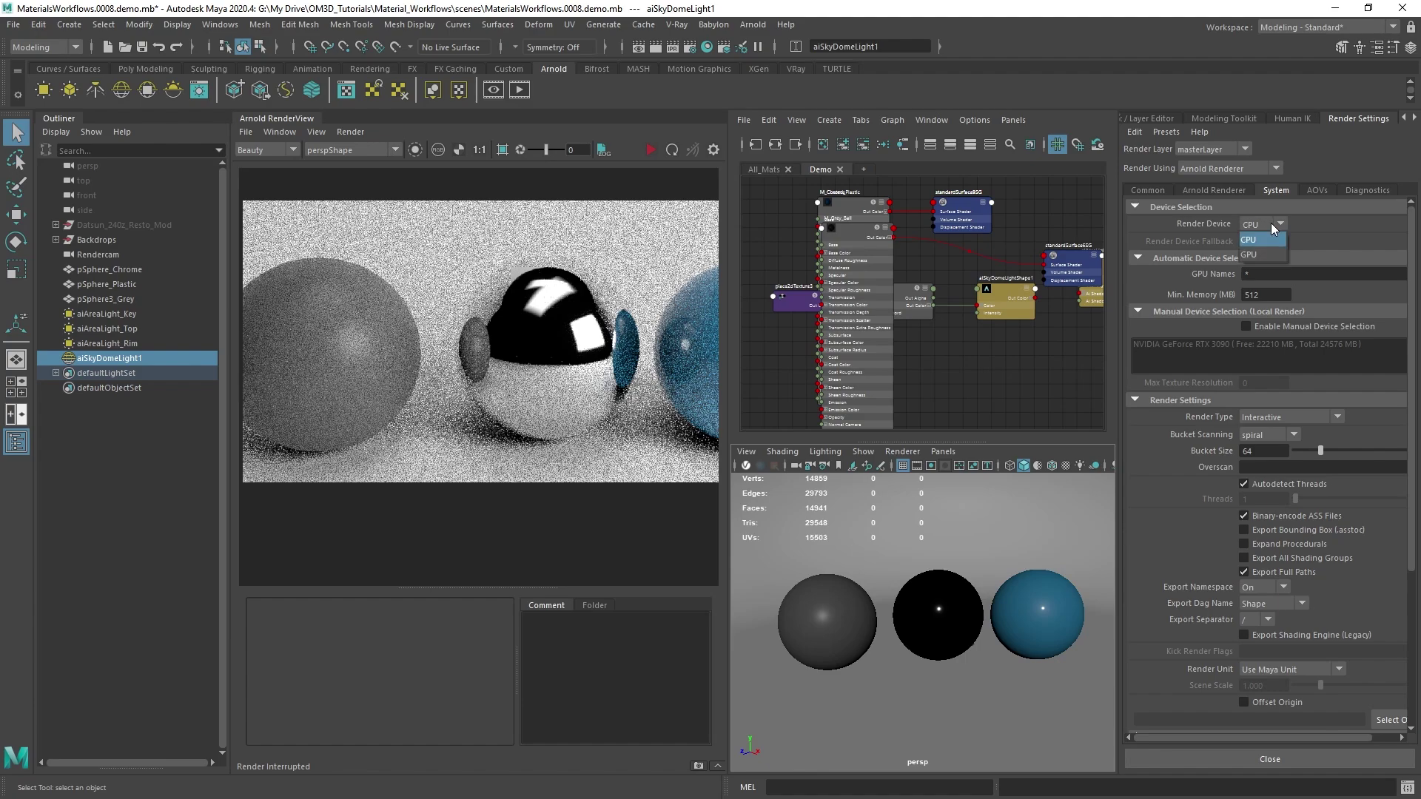
left_click(1258, 252)
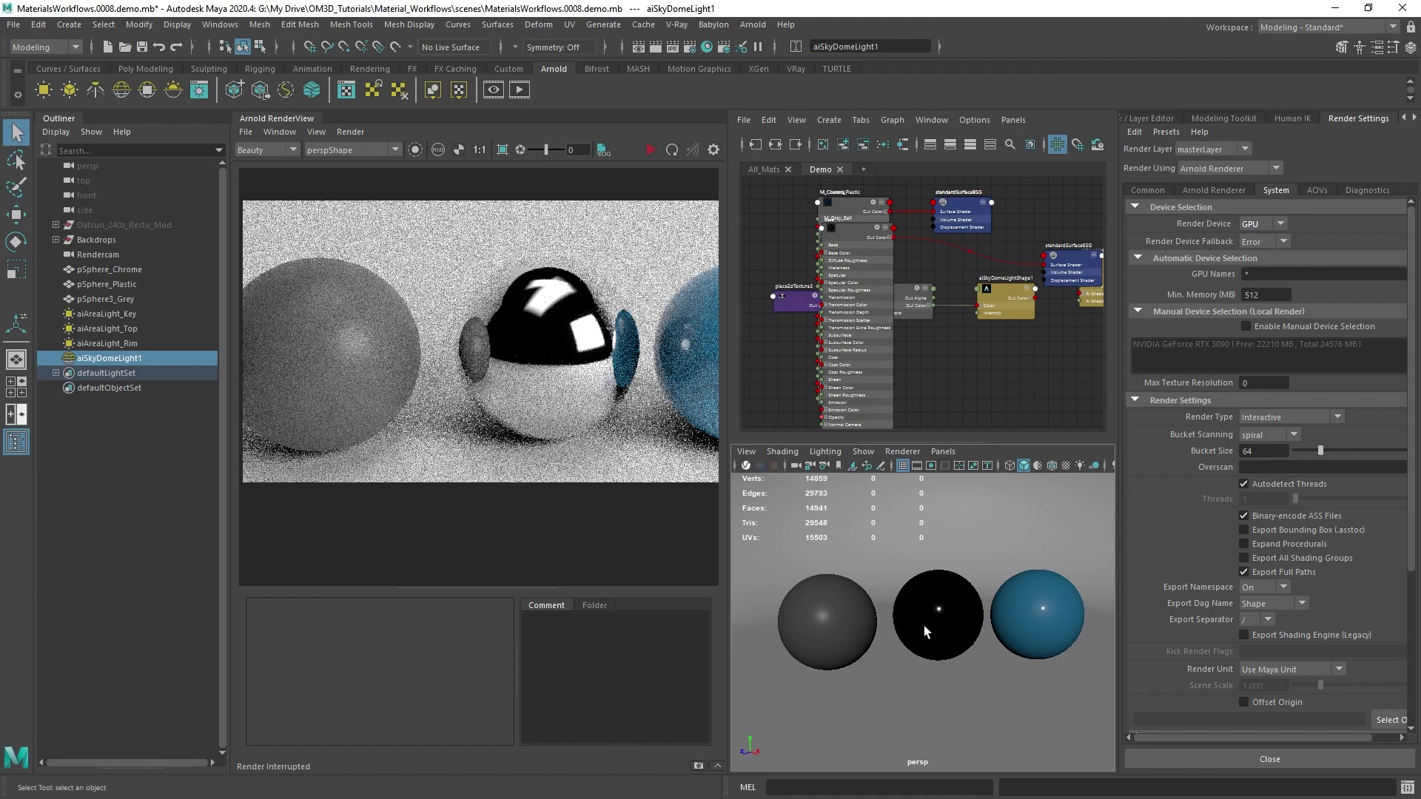
Step: Frame the three spheres and start a live Arnold render of the perspective view
left_click_drag(923, 625, 957, 646, "alt")
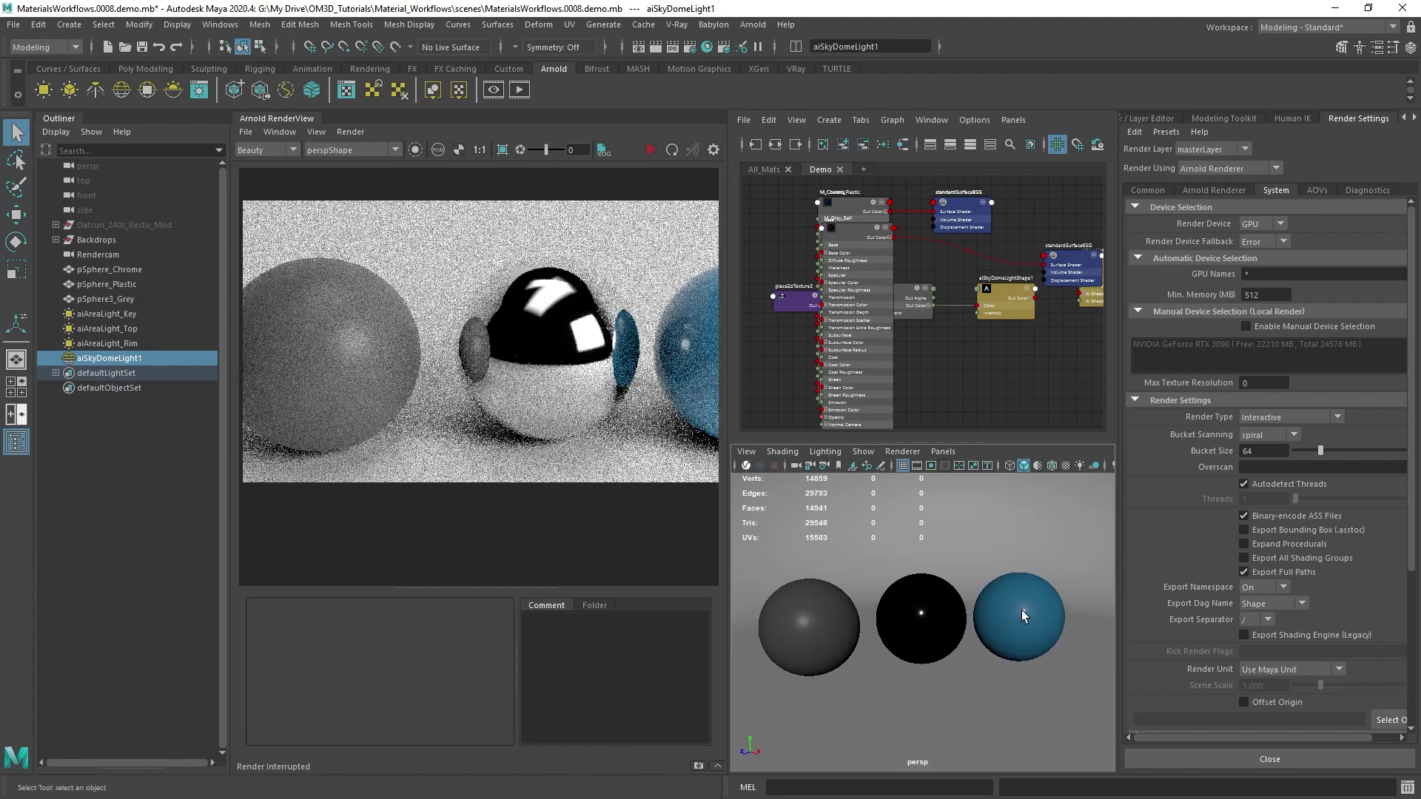
scroll(1042, 635, "down", 1)
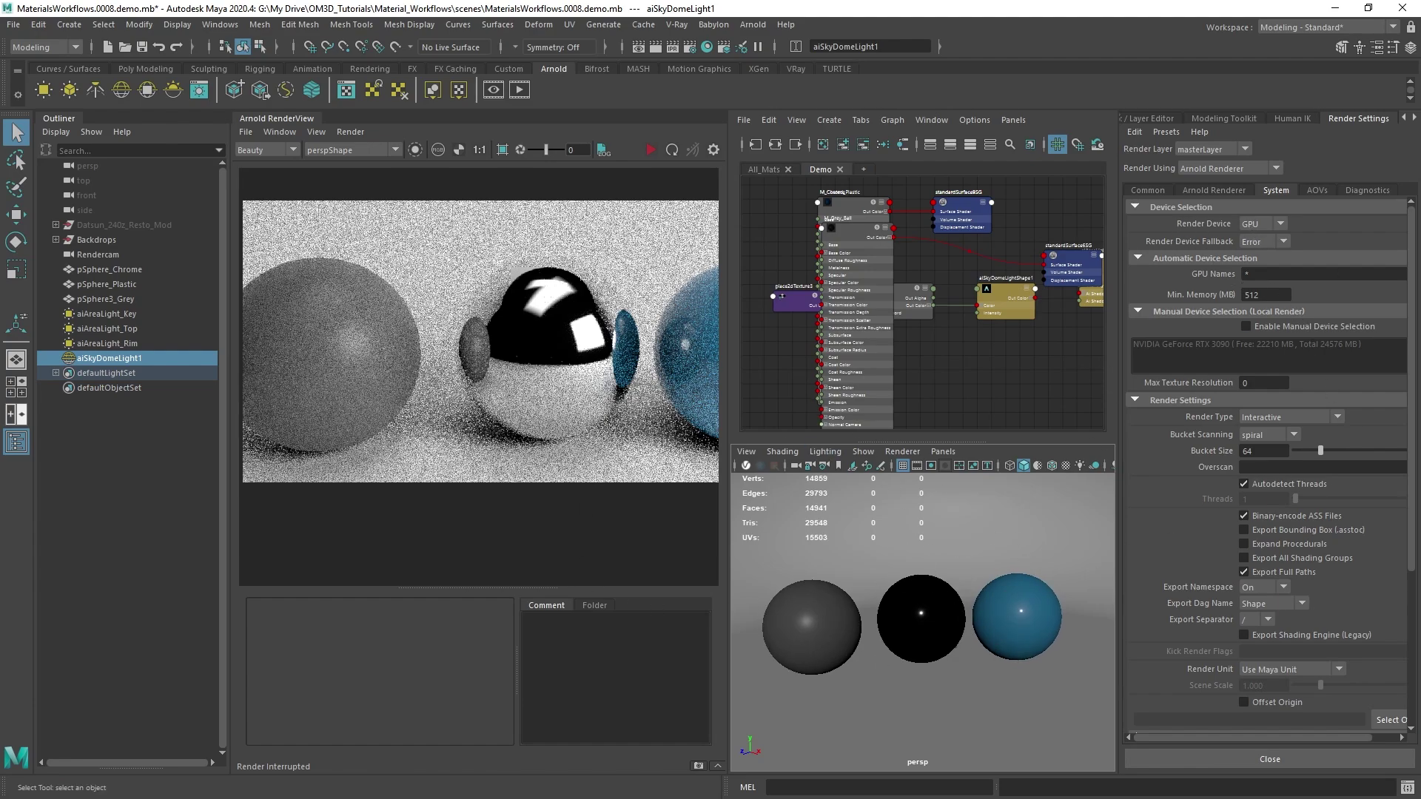
left_click(652, 150)
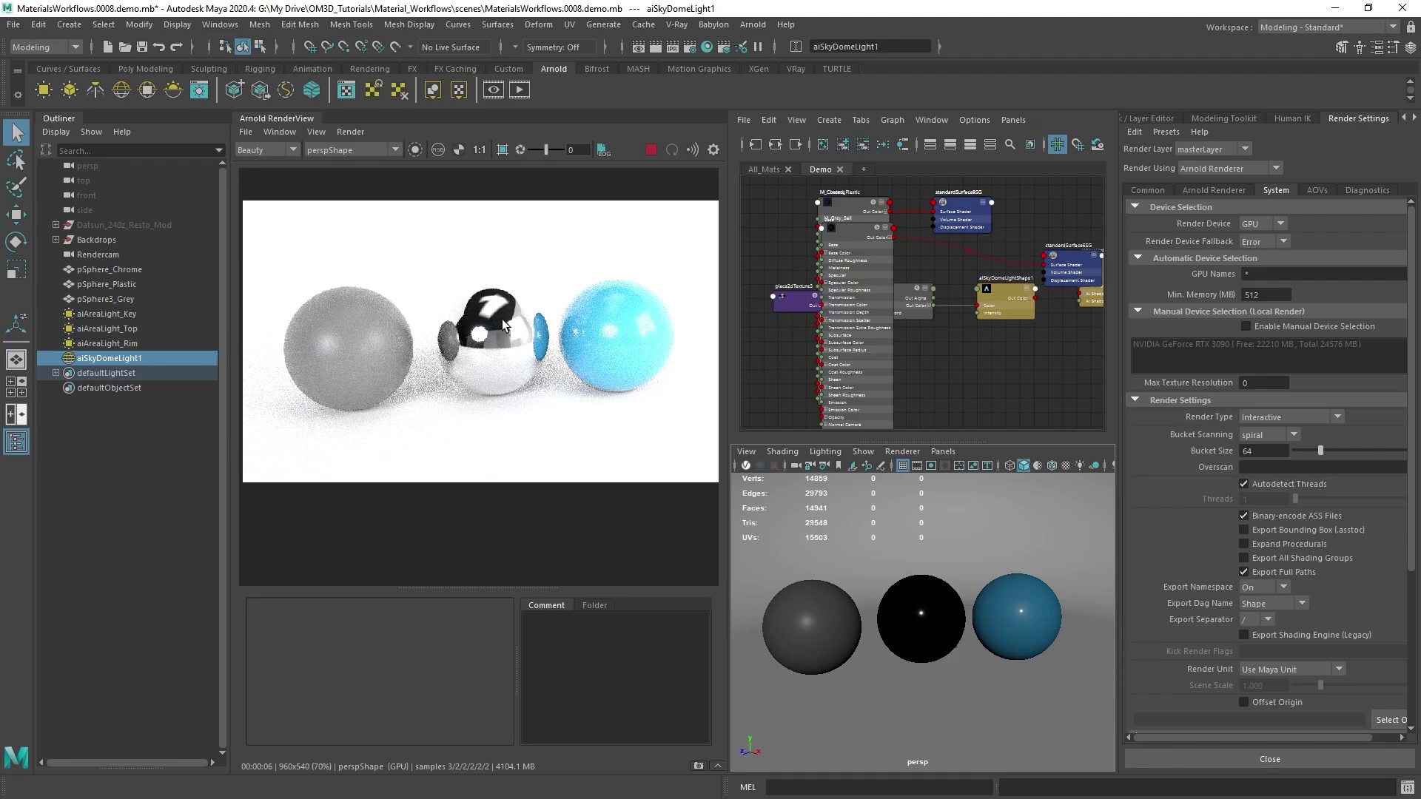
Step: Select the chrome sphere and examine the HDRI lighting and reflections in the live render from different angles
left_click_drag(948, 655, 930, 628, "alt")
left_click(924, 610)
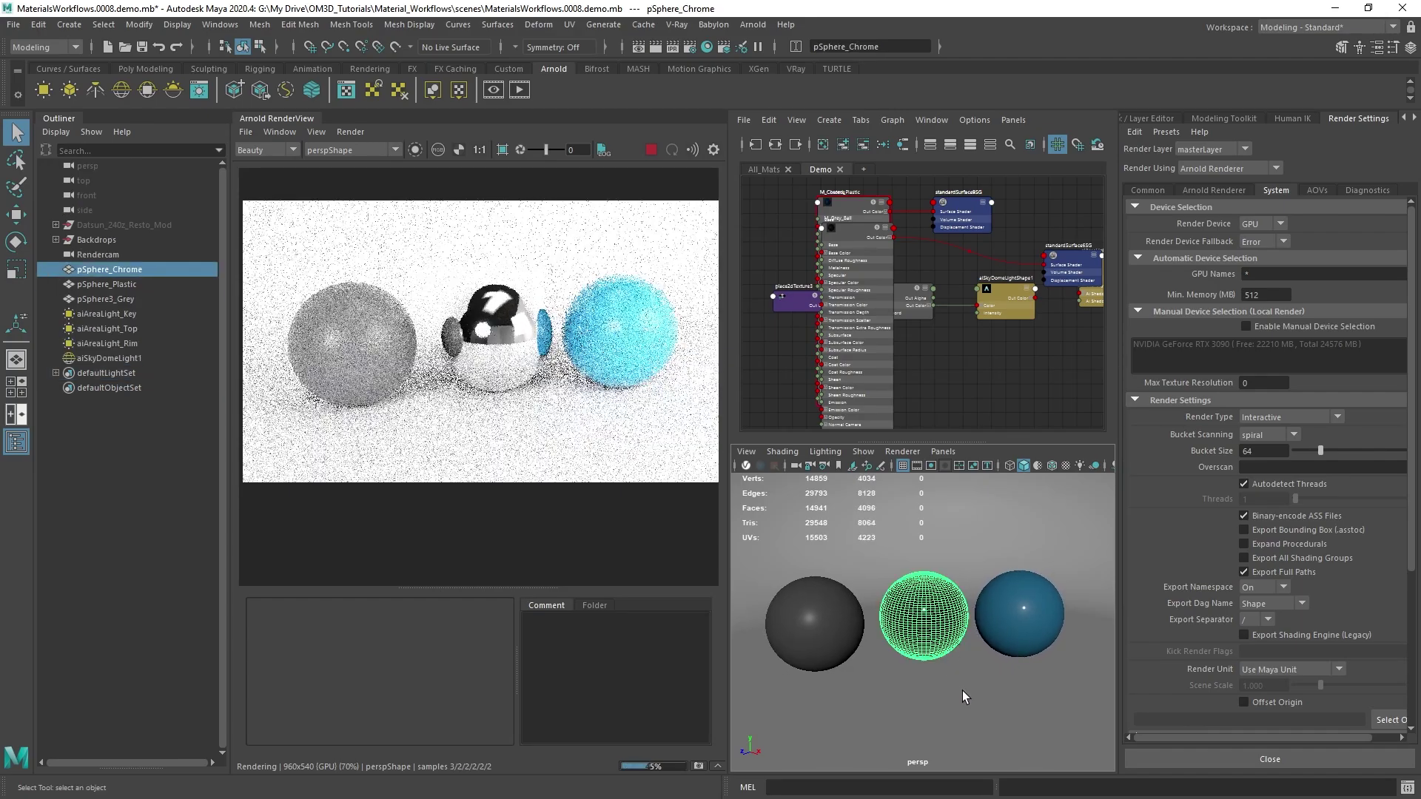
left_click_drag(964, 696, 1021, 706, "alt")
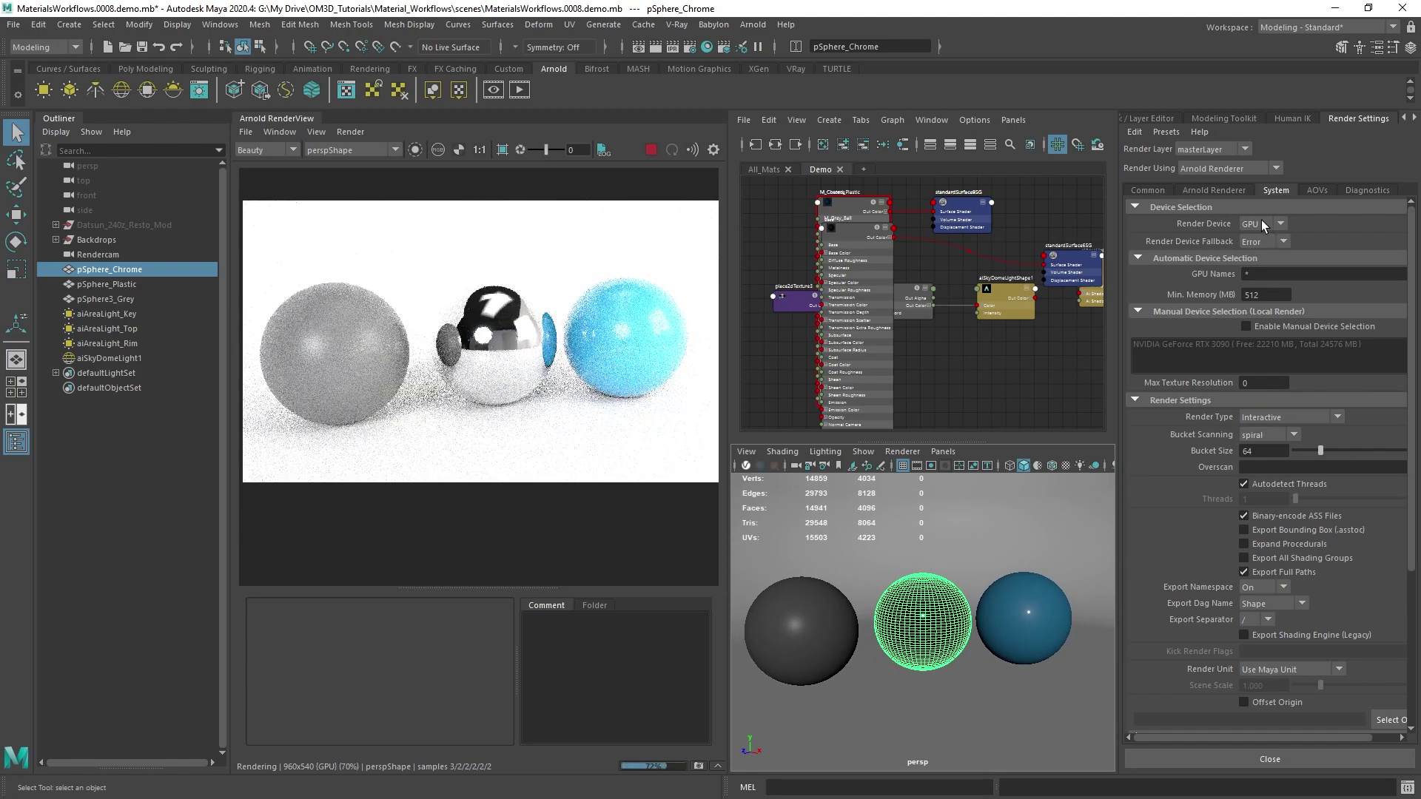
Step: Compare the GPU live render of the three spheres from slightly different camera angles
left_click_drag(999, 645, 975, 644, "alt")
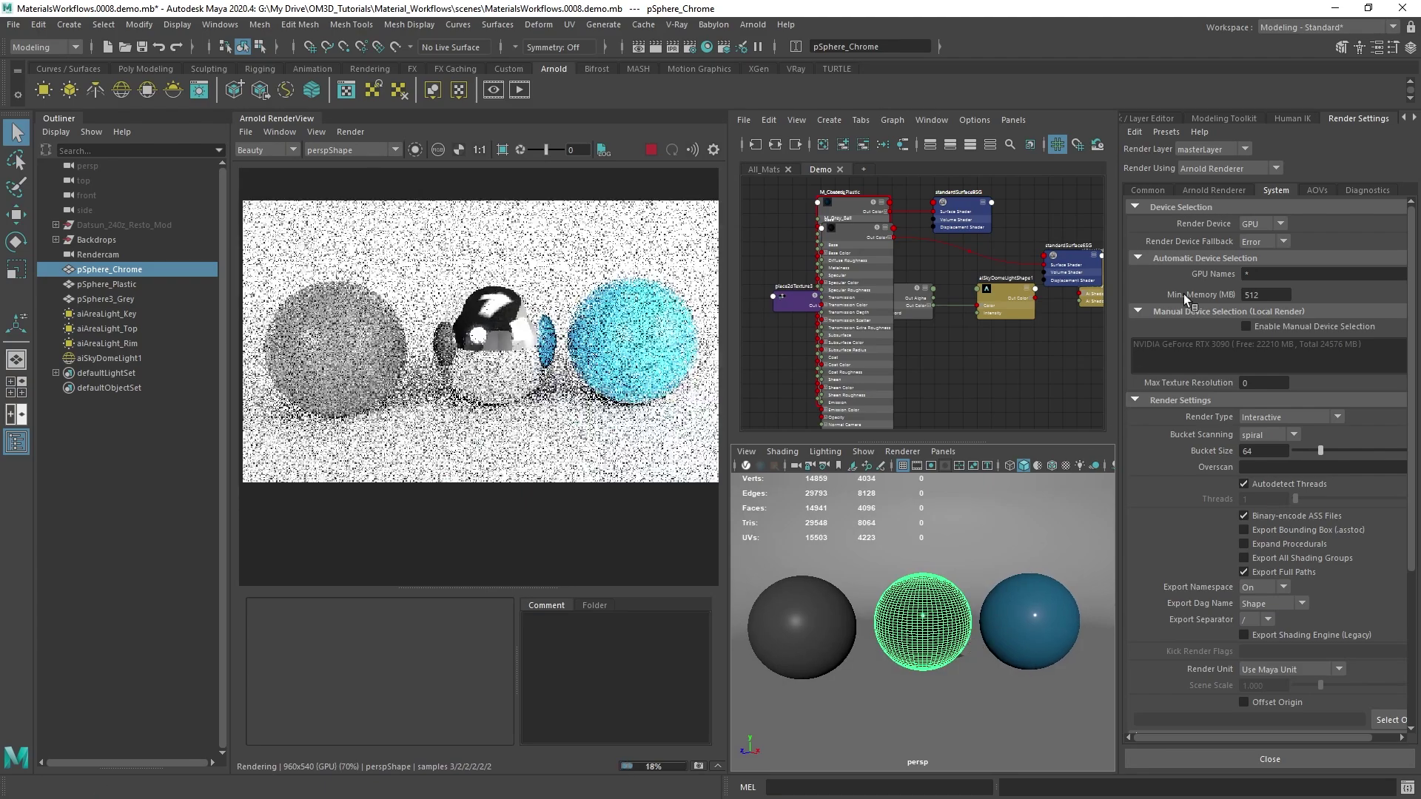
left_click_drag(887, 710, 881, 709, "alt")
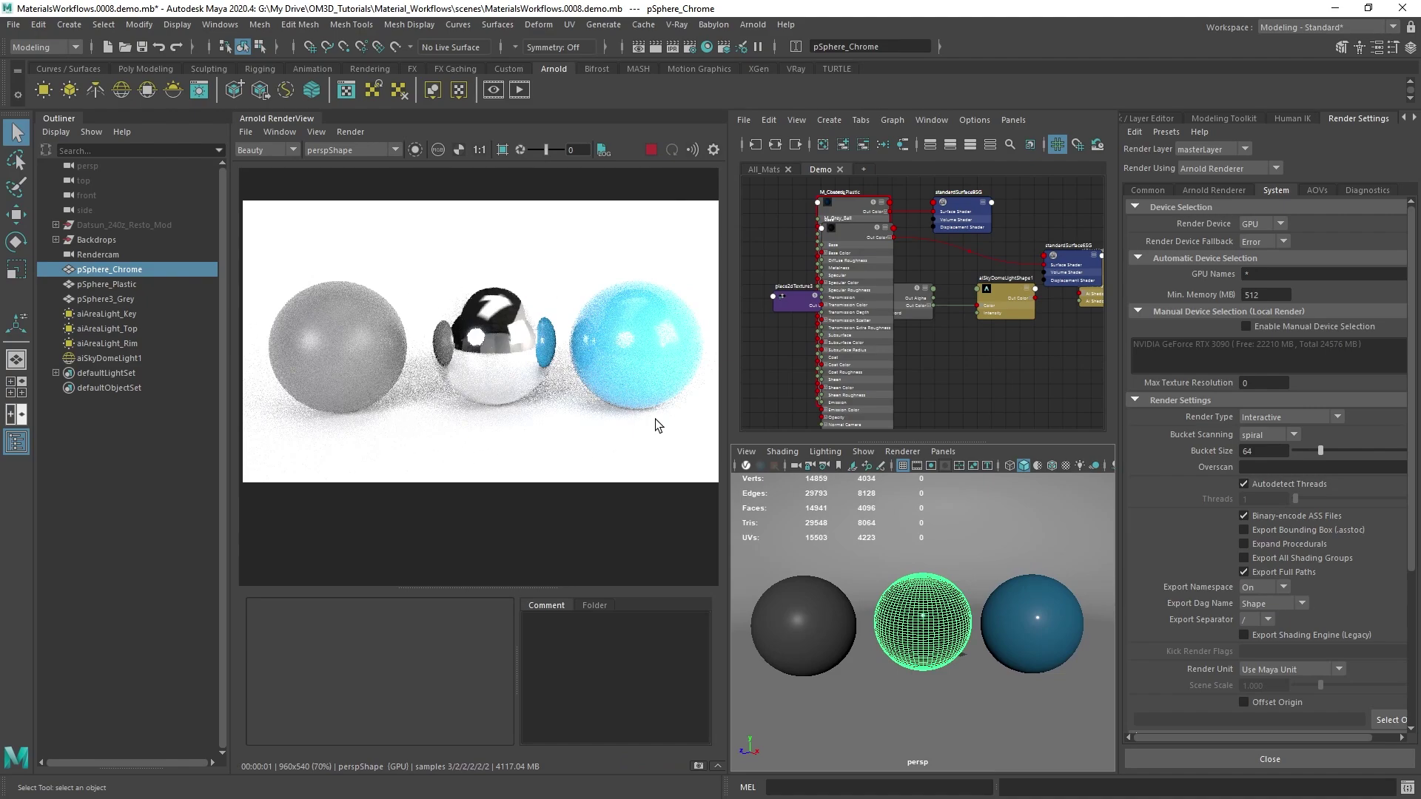
left_click_drag(975, 614, 997, 607, "alt")
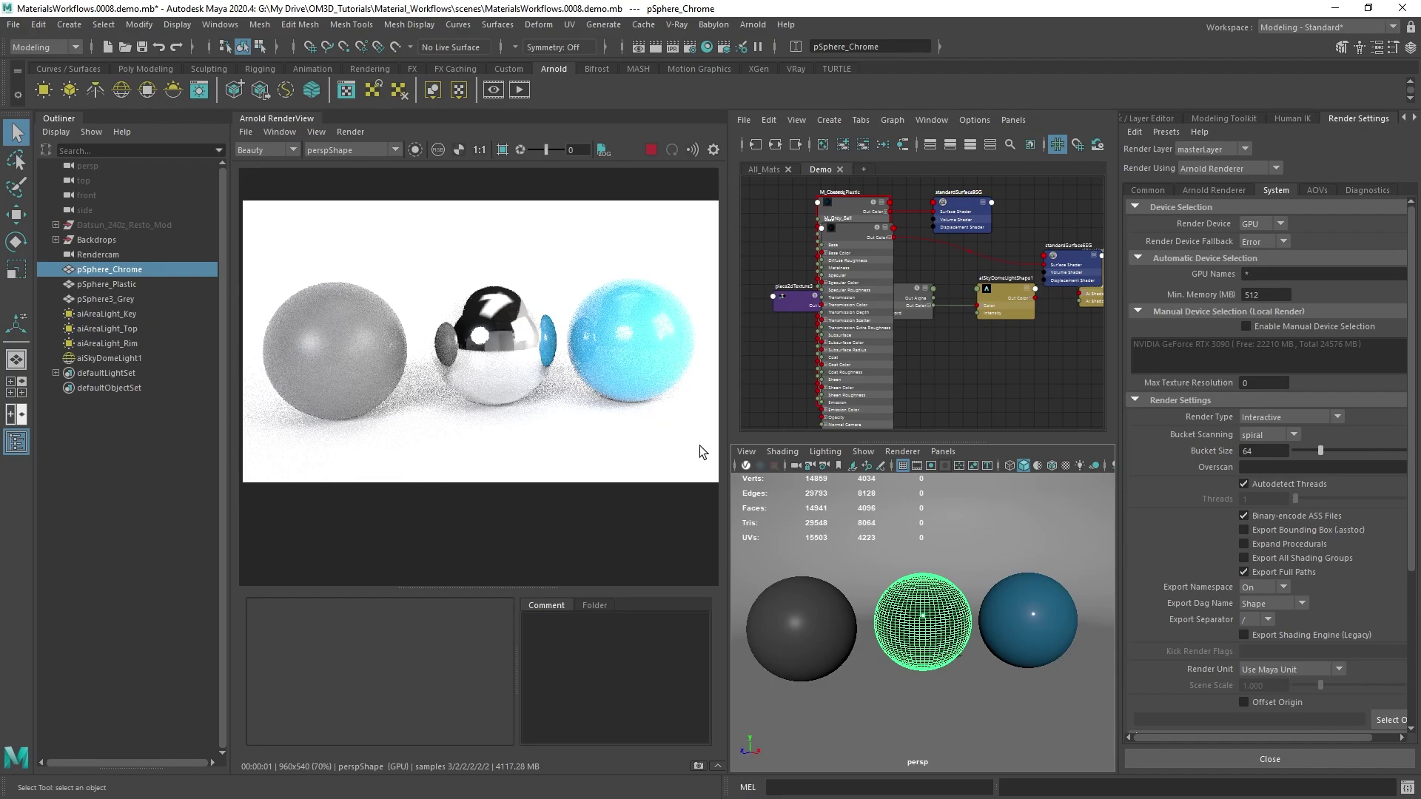
left_click_drag(974, 625, 948, 614, "alt")
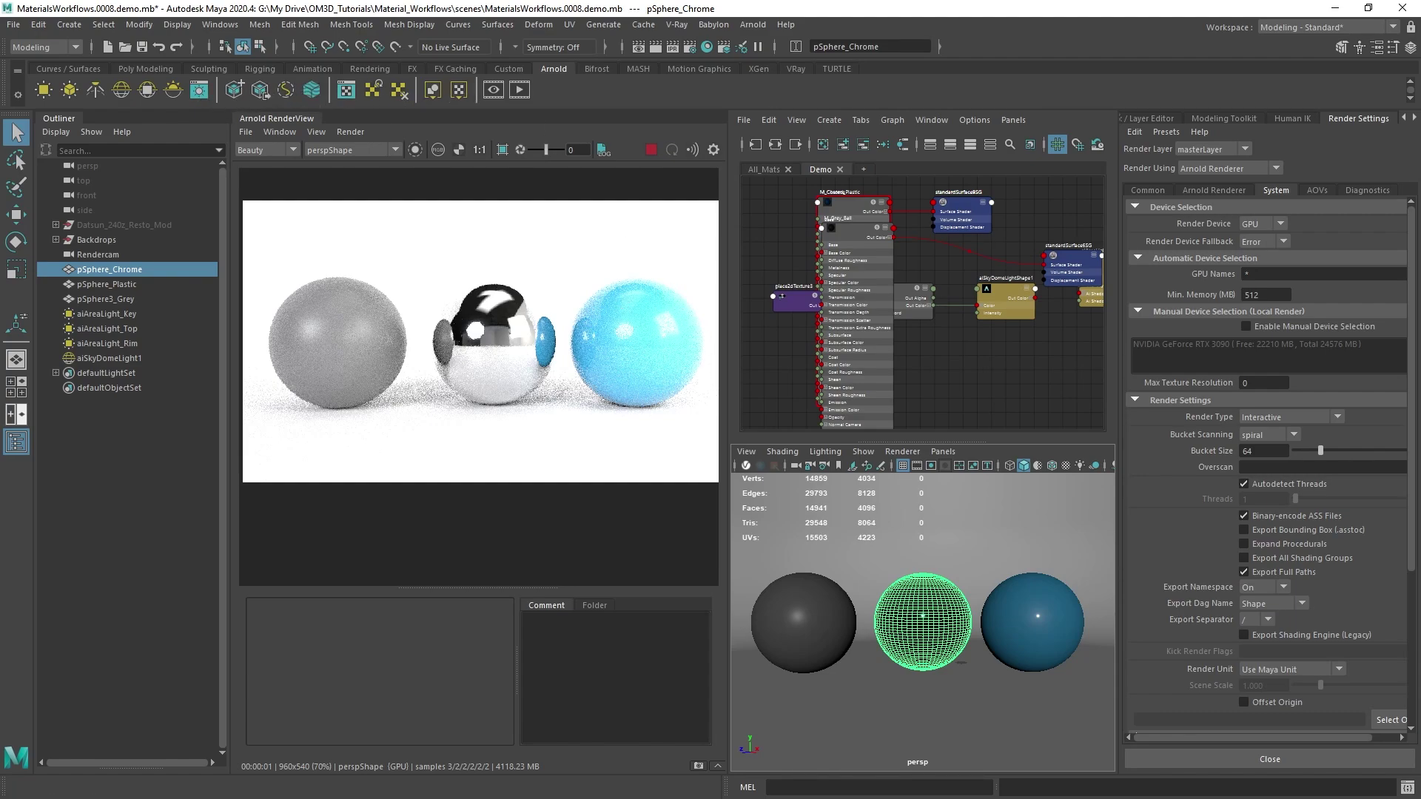
Step: In the Light Manager, set the exposure of the key area light to 12 and of the rim and top lights to 10
left_click_drag(1287, 228, 911, 218)
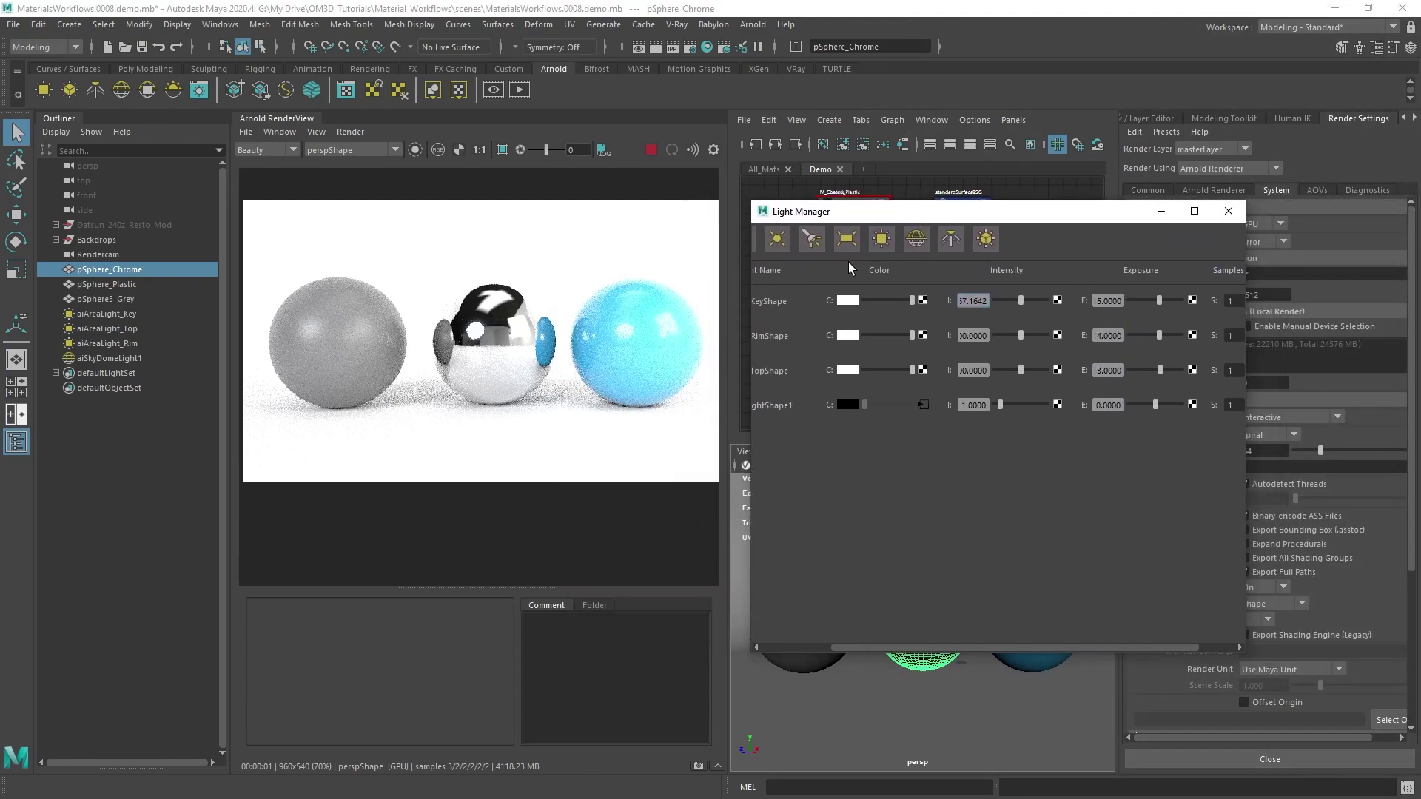
double_click(1107, 304)
type("120")
key("Return")
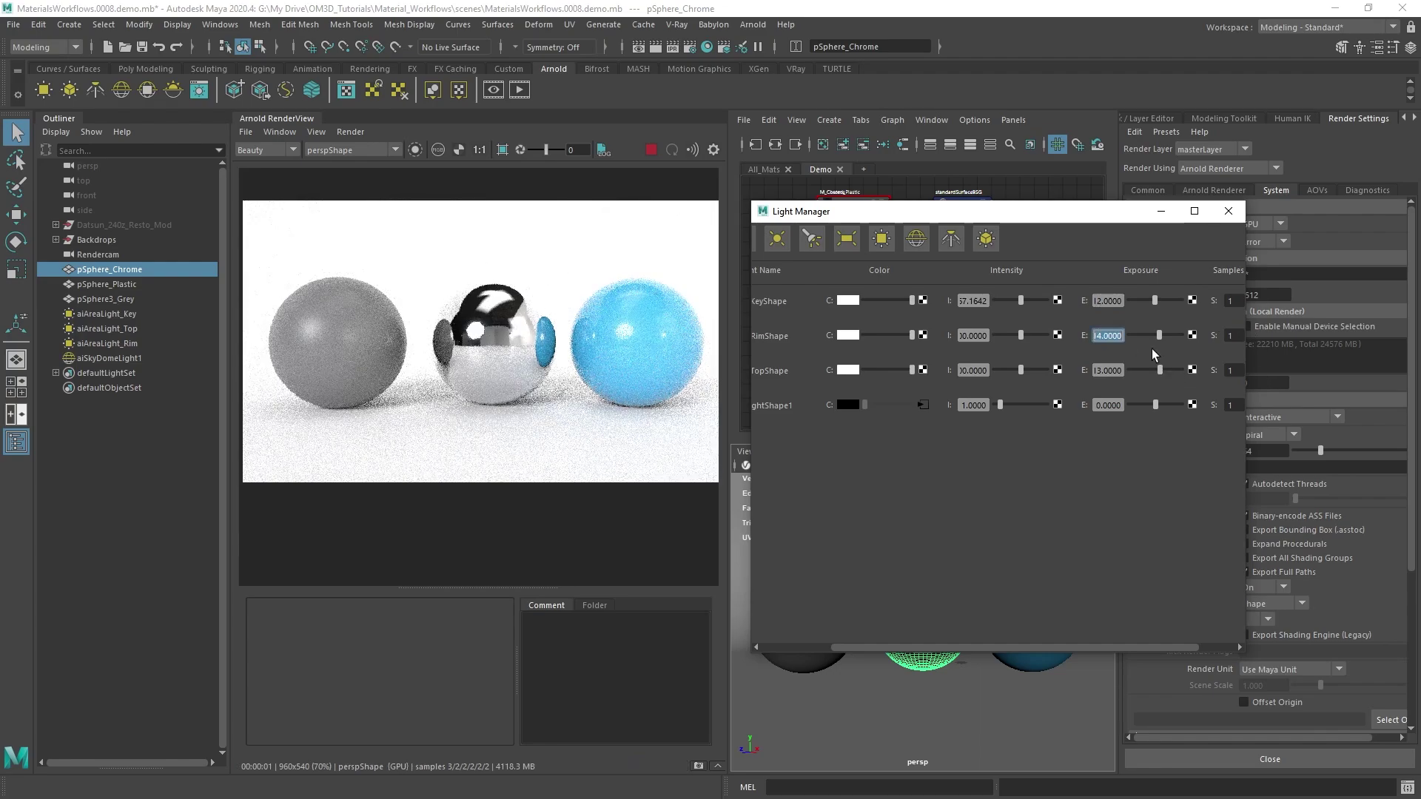
type("10")
key("Tab")
type("10")
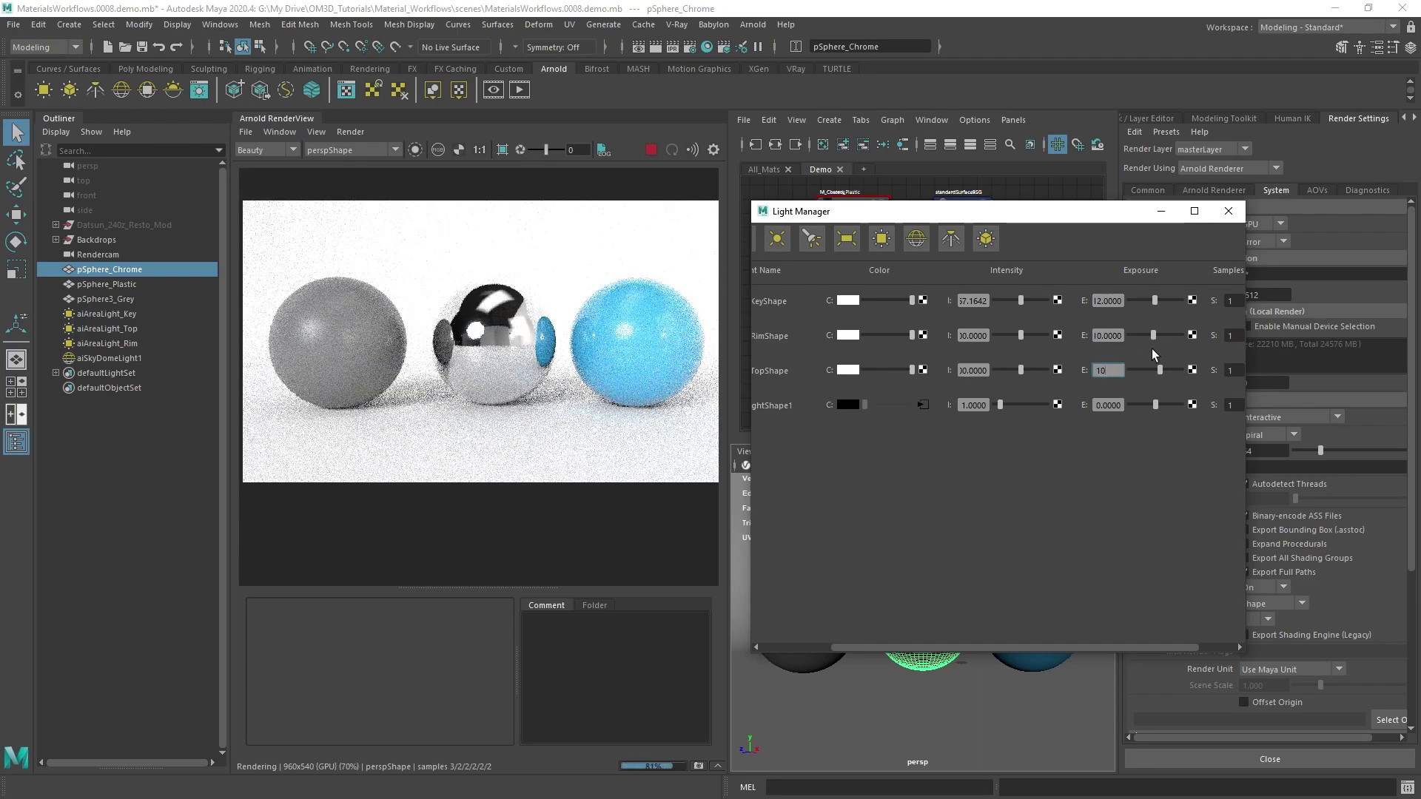
key("Tab")
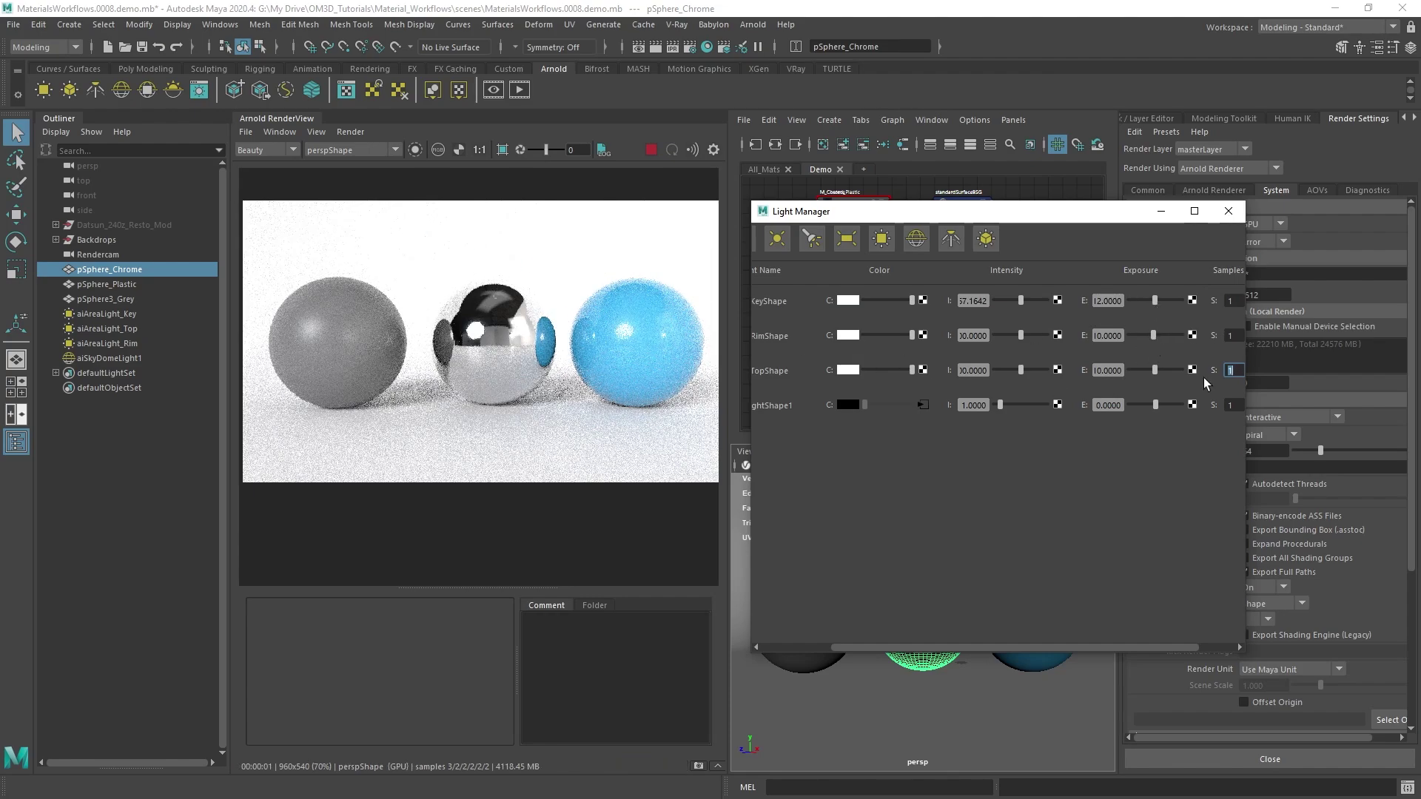
Step: Widen the Light Manager and disable the rim and top area lights
left_click_drag(1244, 429, 1361, 429)
left_click(1343, 335)
left_click(1343, 370)
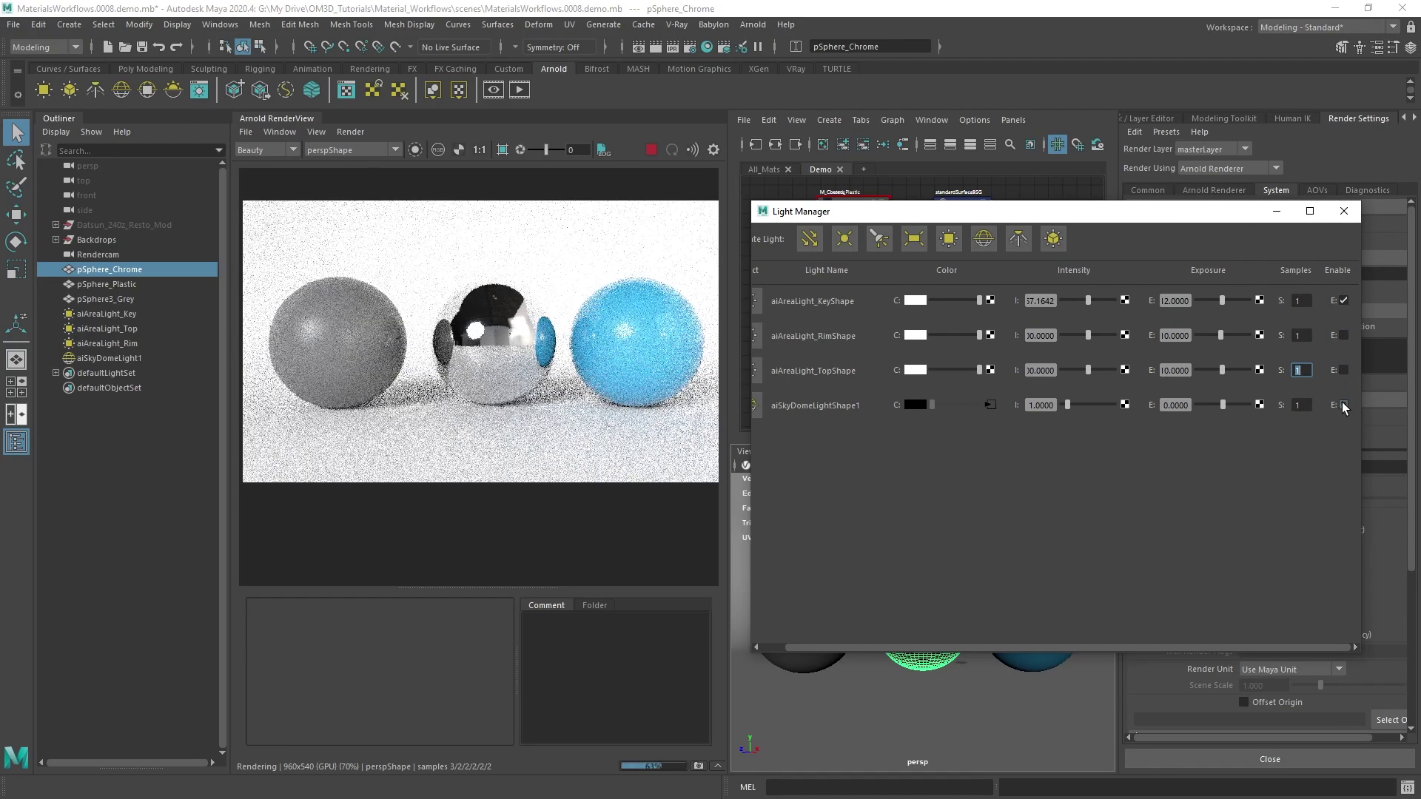
Step: Switch the sky dome light off and on, and vary the key light's exposure to compare their effect on the render
left_click(1343, 404)
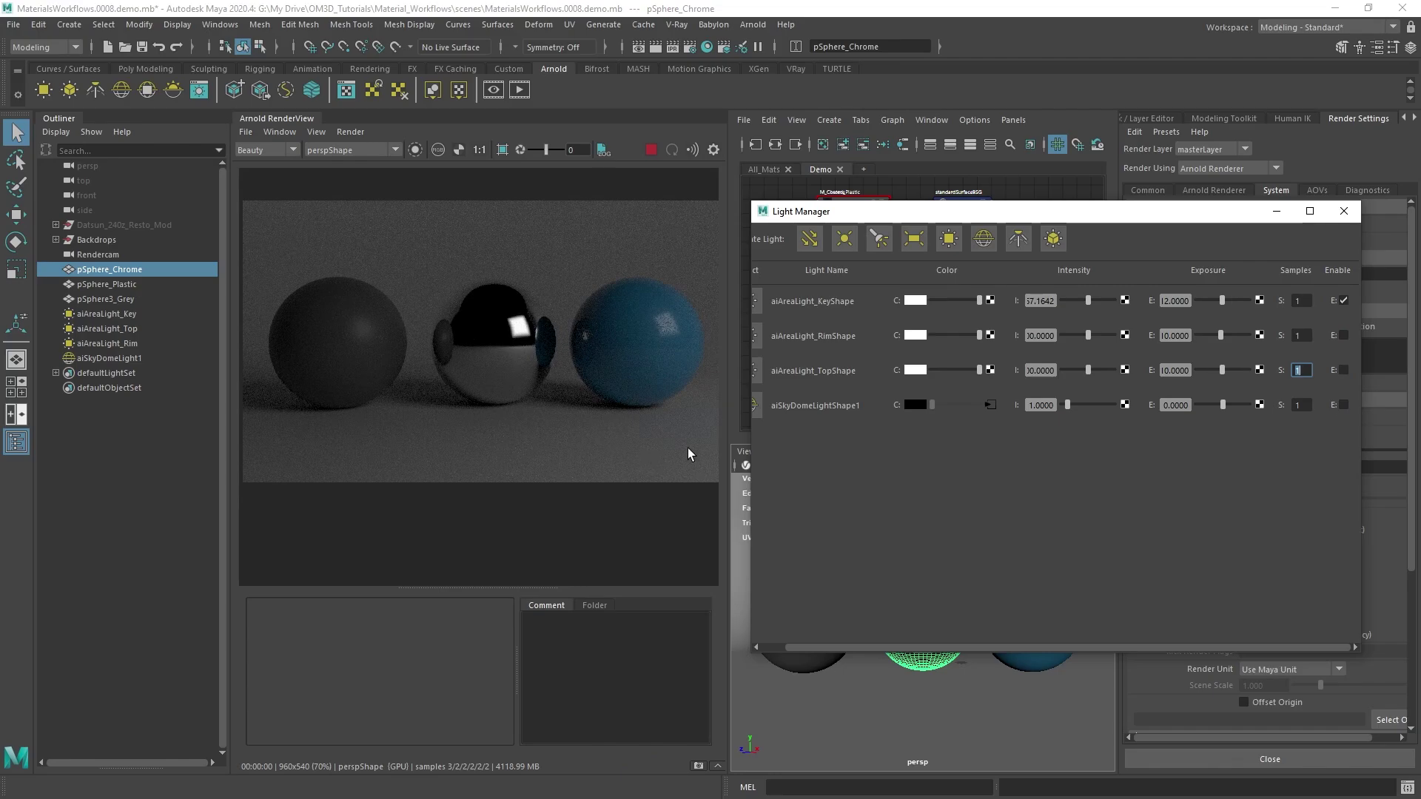
left_click(1344, 404)
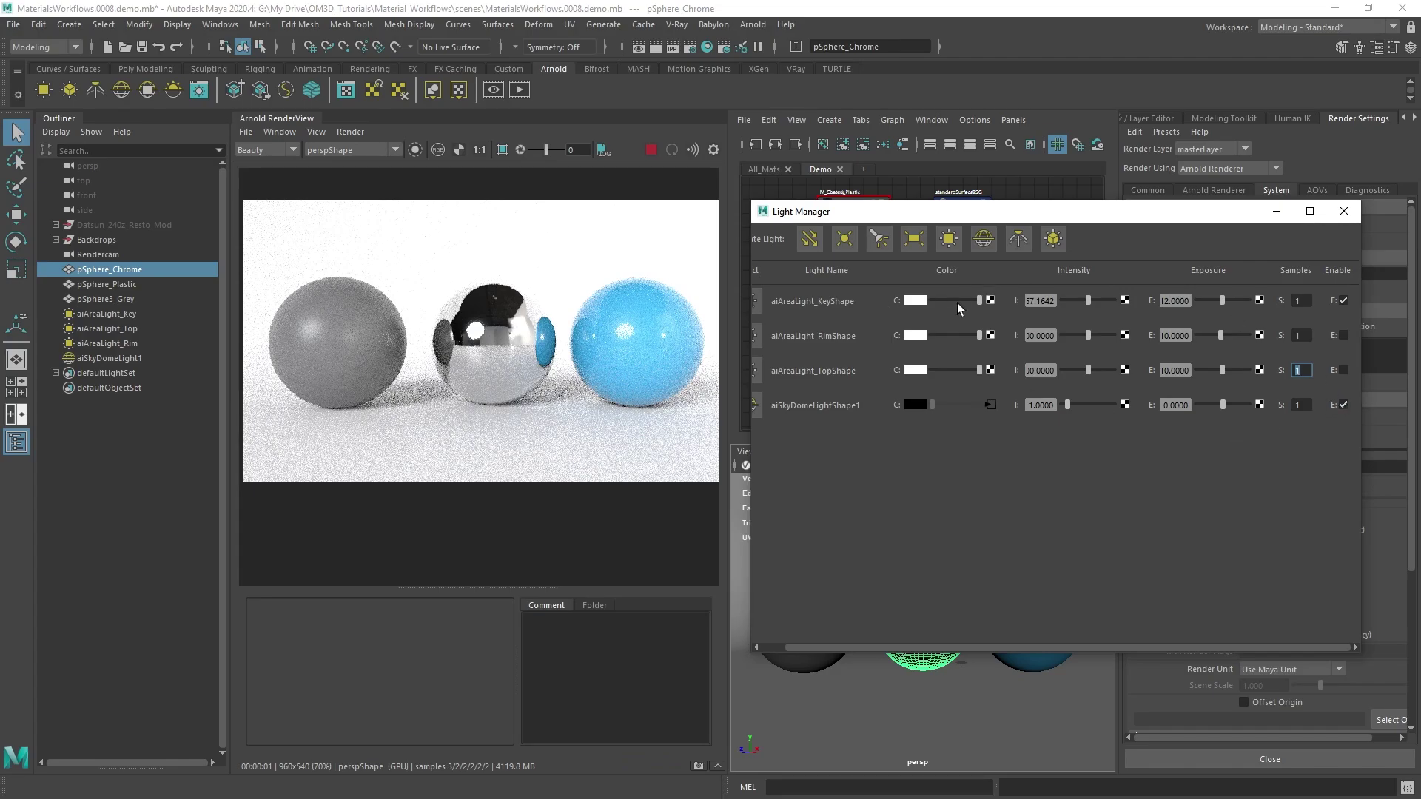
left_click_drag(1222, 304, 1201, 305)
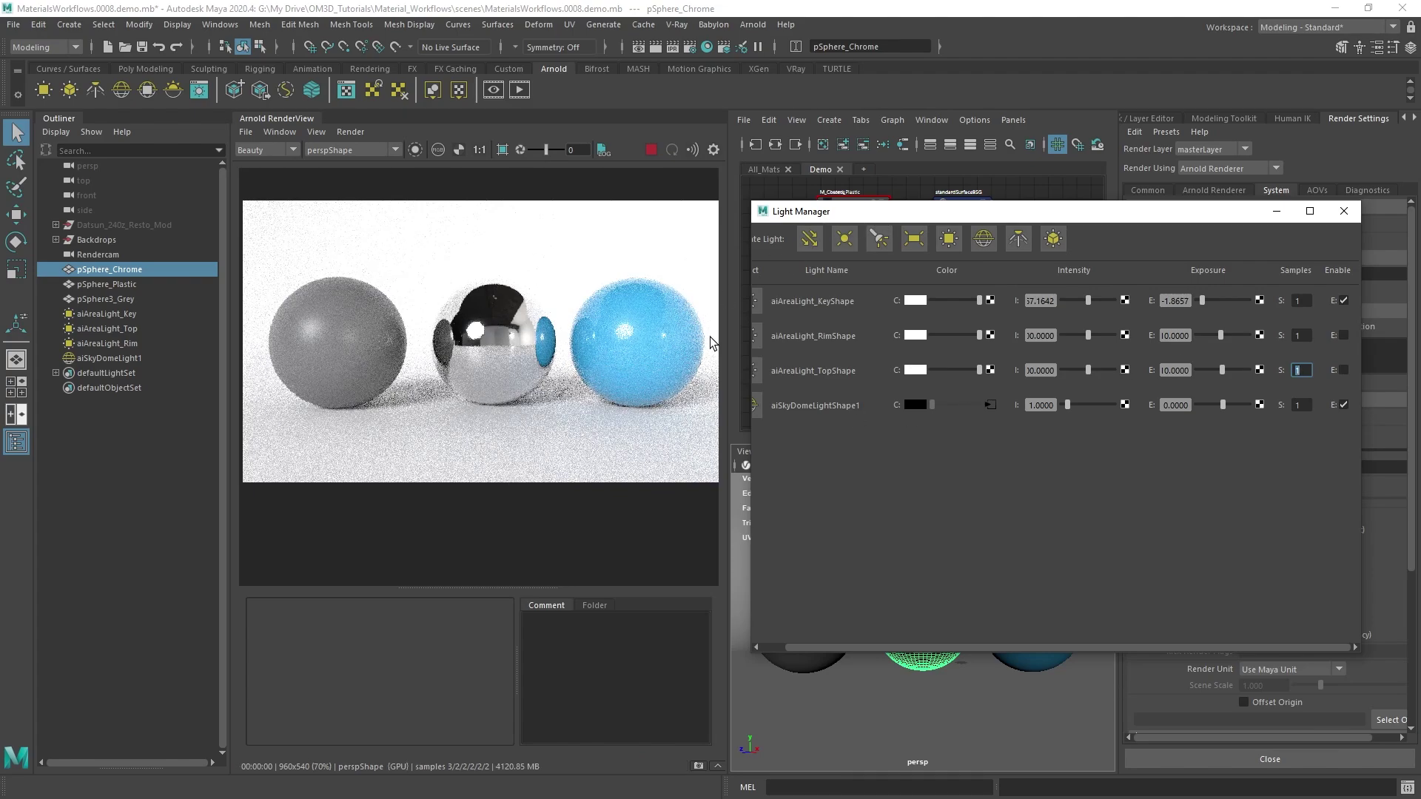
left_click(1276, 211)
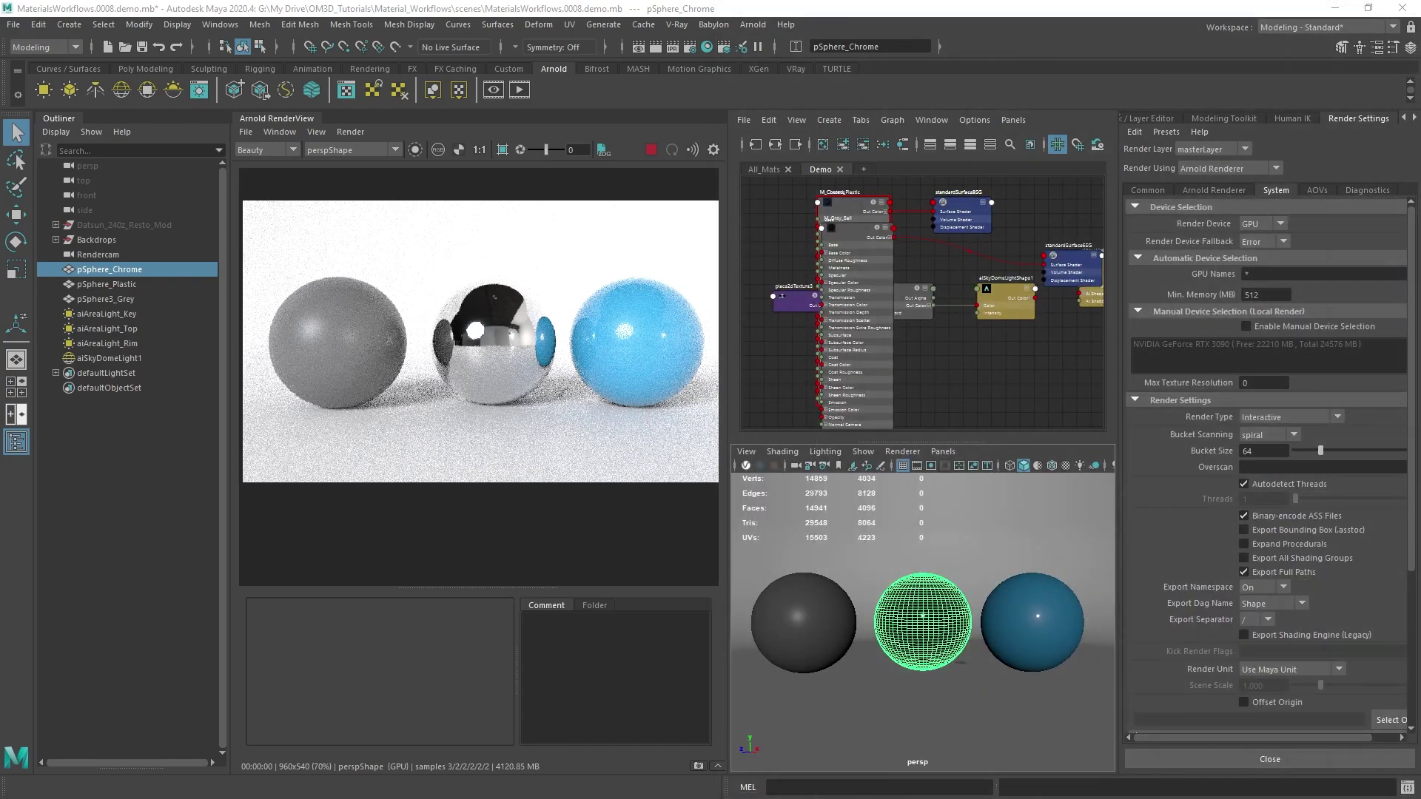
Step: Select the cyclorama backdrop and rename its standard surface material to M_Env_Background
left_click(962, 521)
left_click_drag(962, 521, 959, 596, "alt")
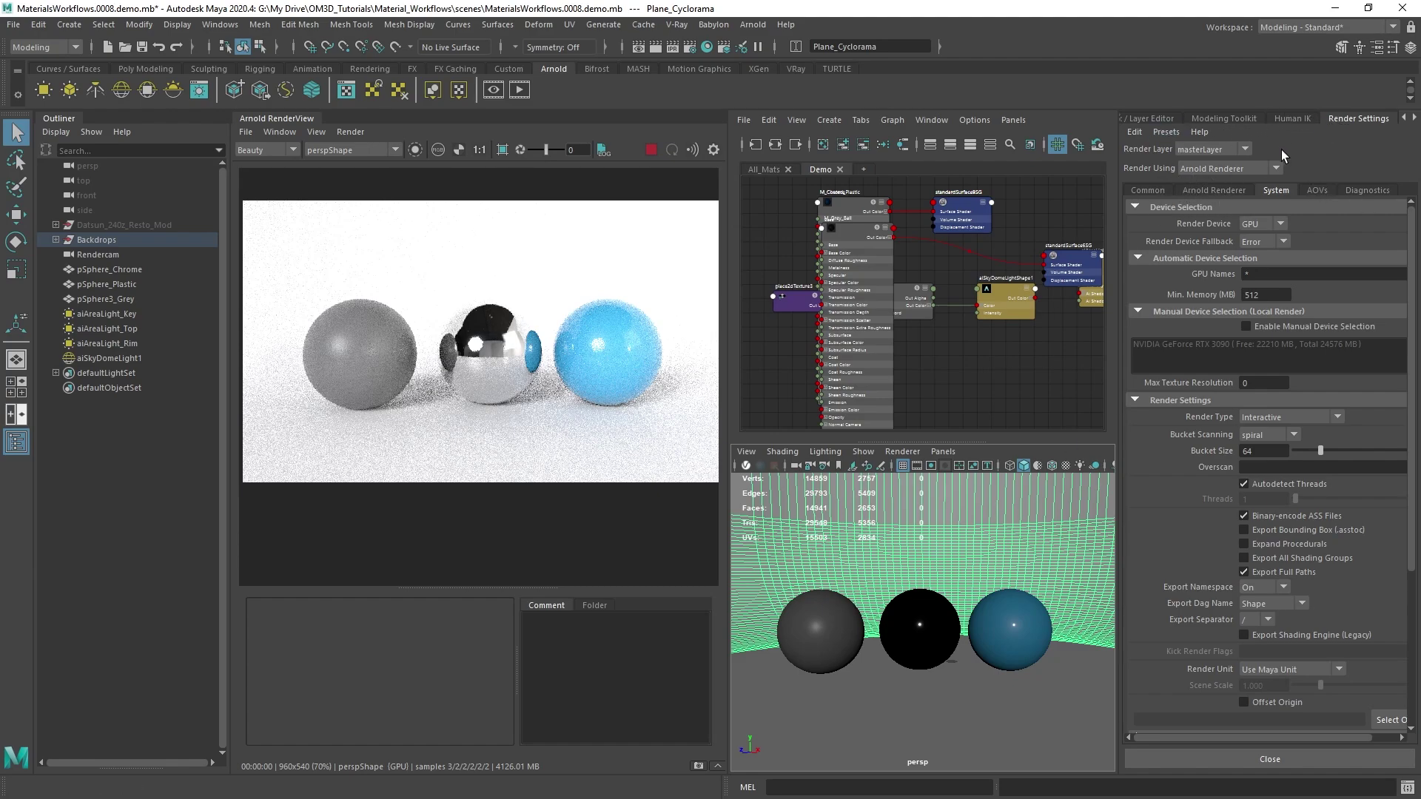
key("ctrl+a")
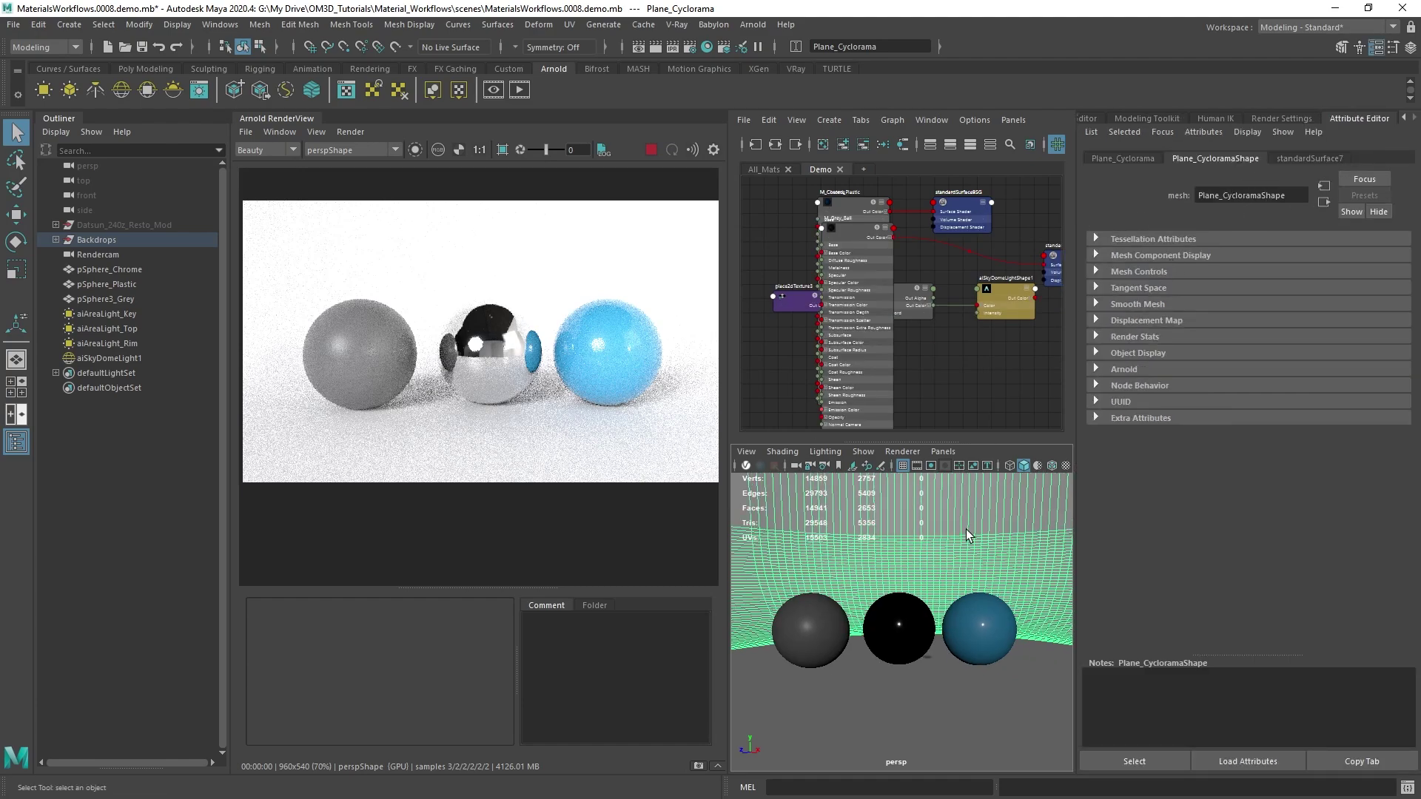
left_click(1315, 158)
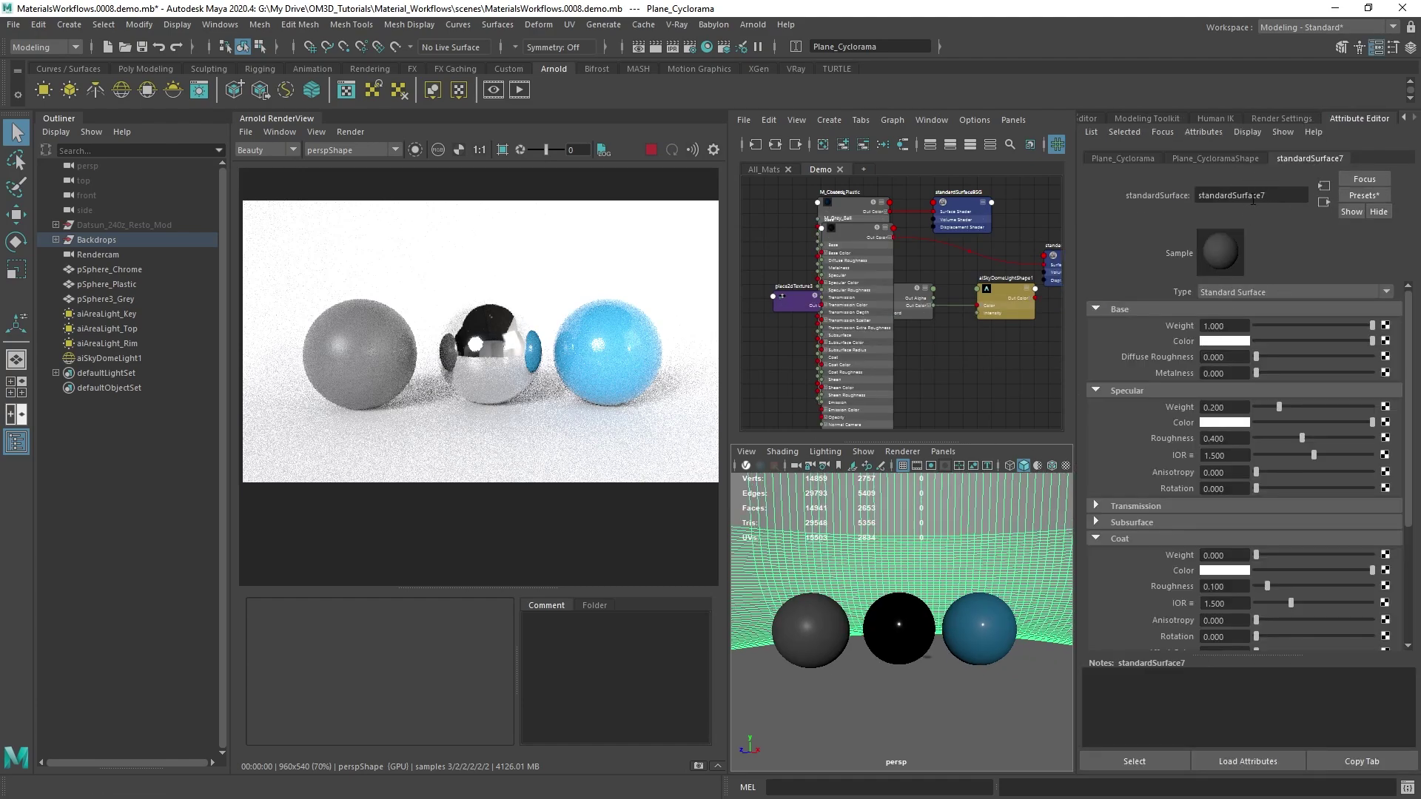
type("M_En")
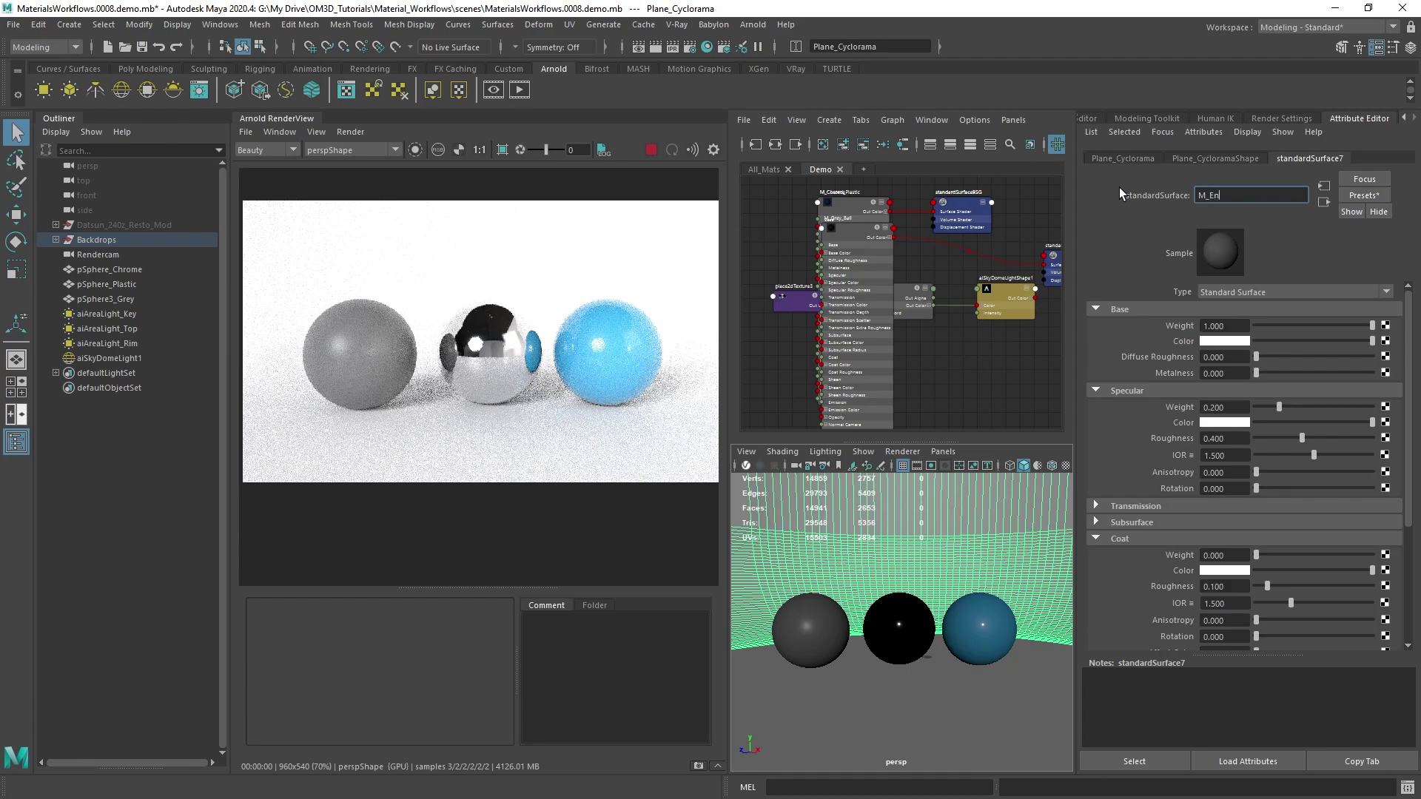
type("v_Background")
key("Return")
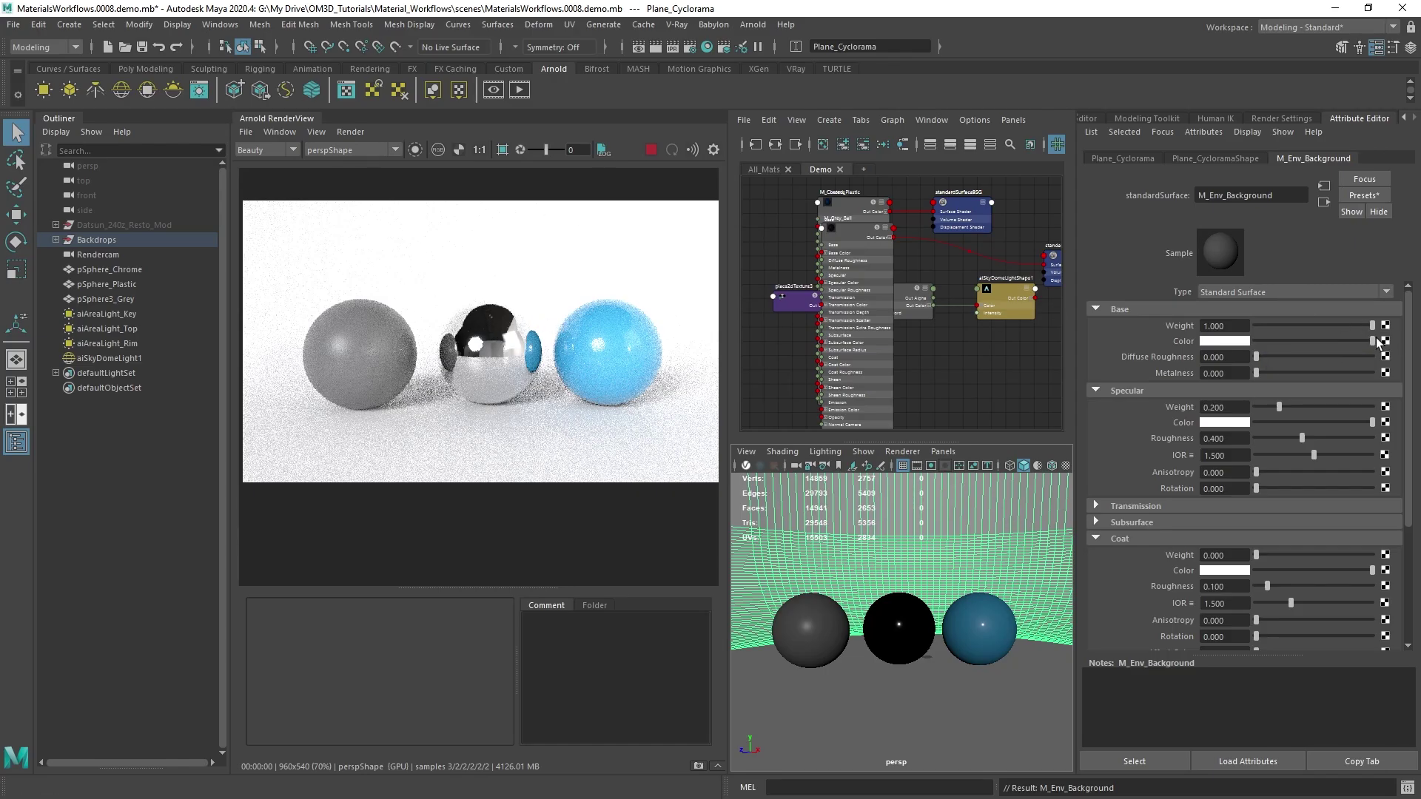
Step: Darken the base color of M_Env_Background from white to light grey and check the spheres in the live render from several angles
left_click_drag(1372, 340, 1330, 340)
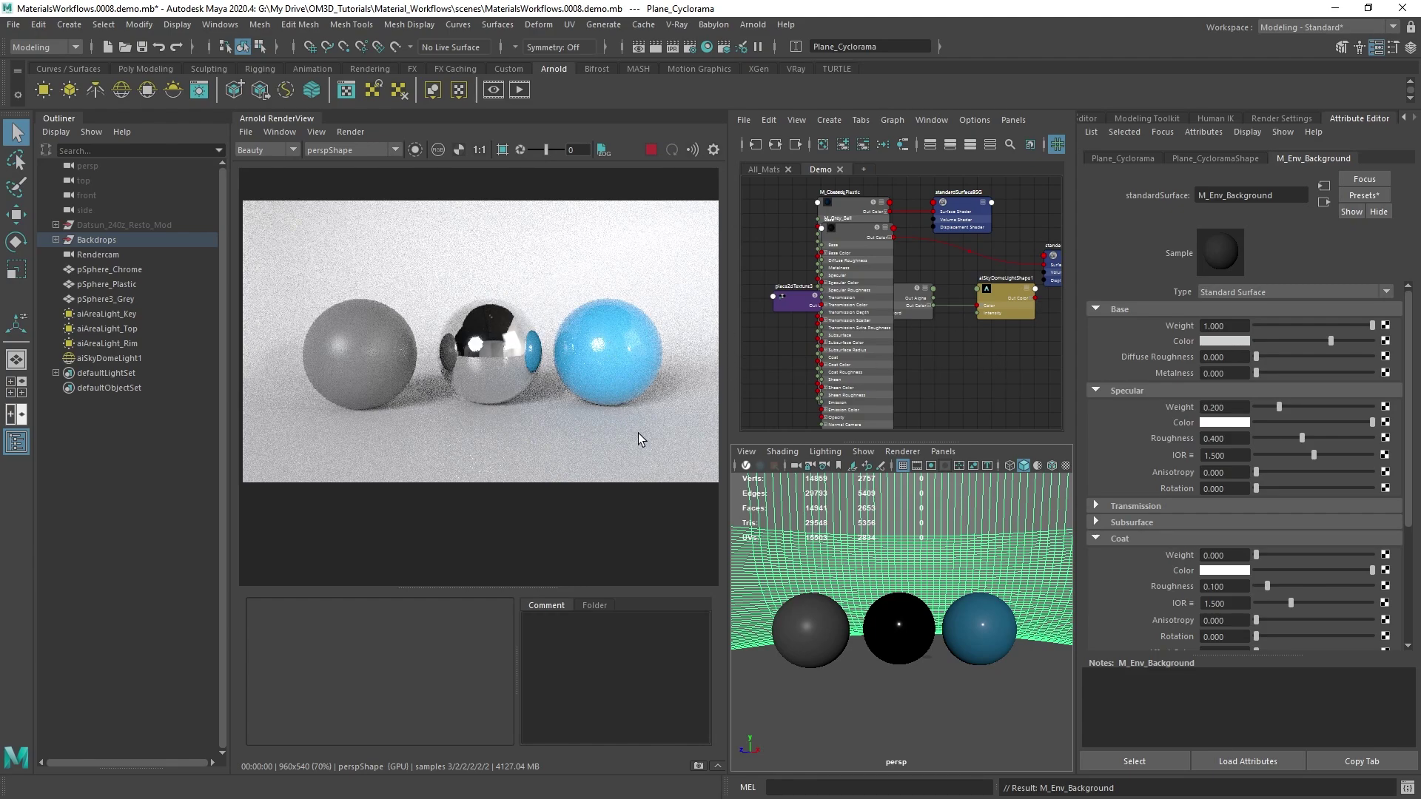
left_click_drag(909, 619, 918, 614, "alt")
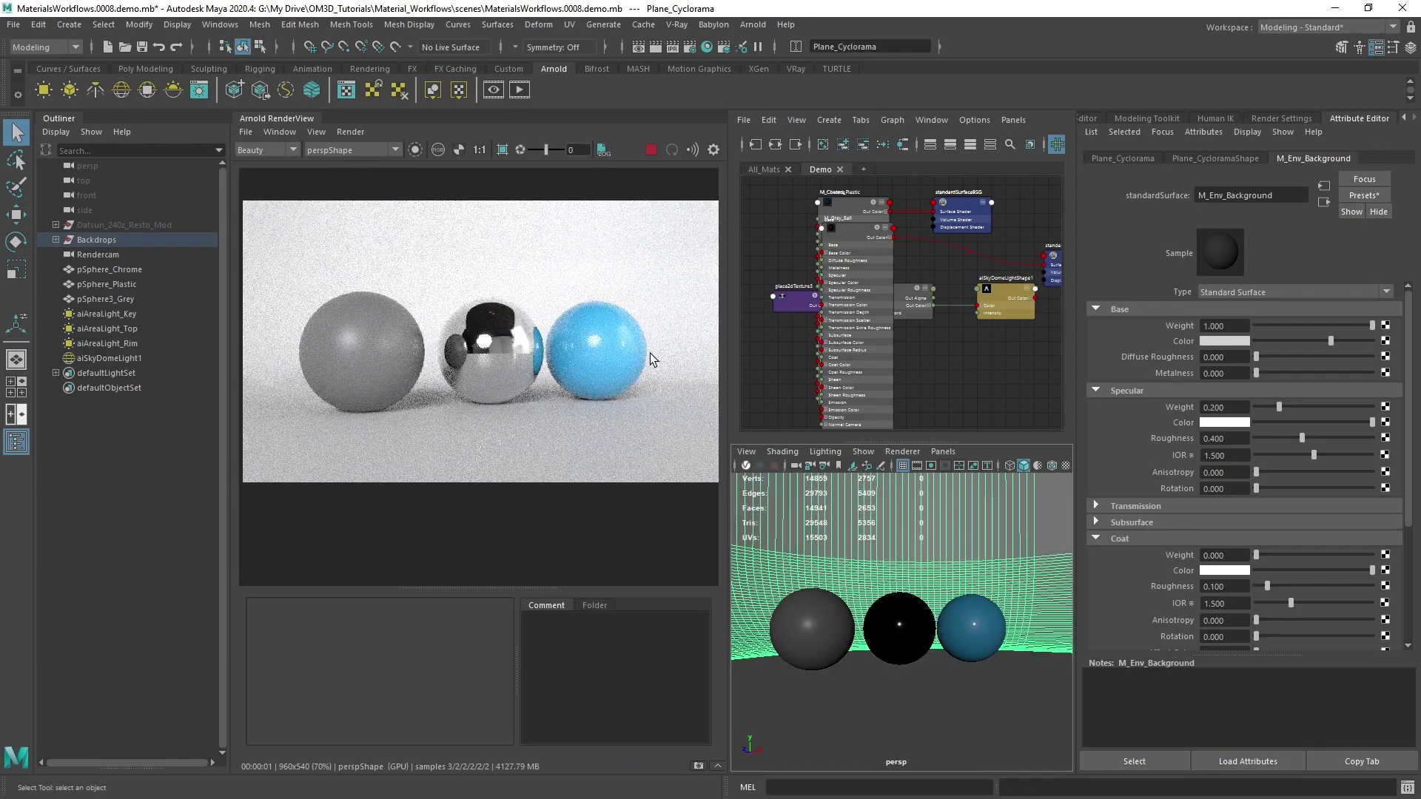
left_click_drag(970, 568, 916, 570, "alt")
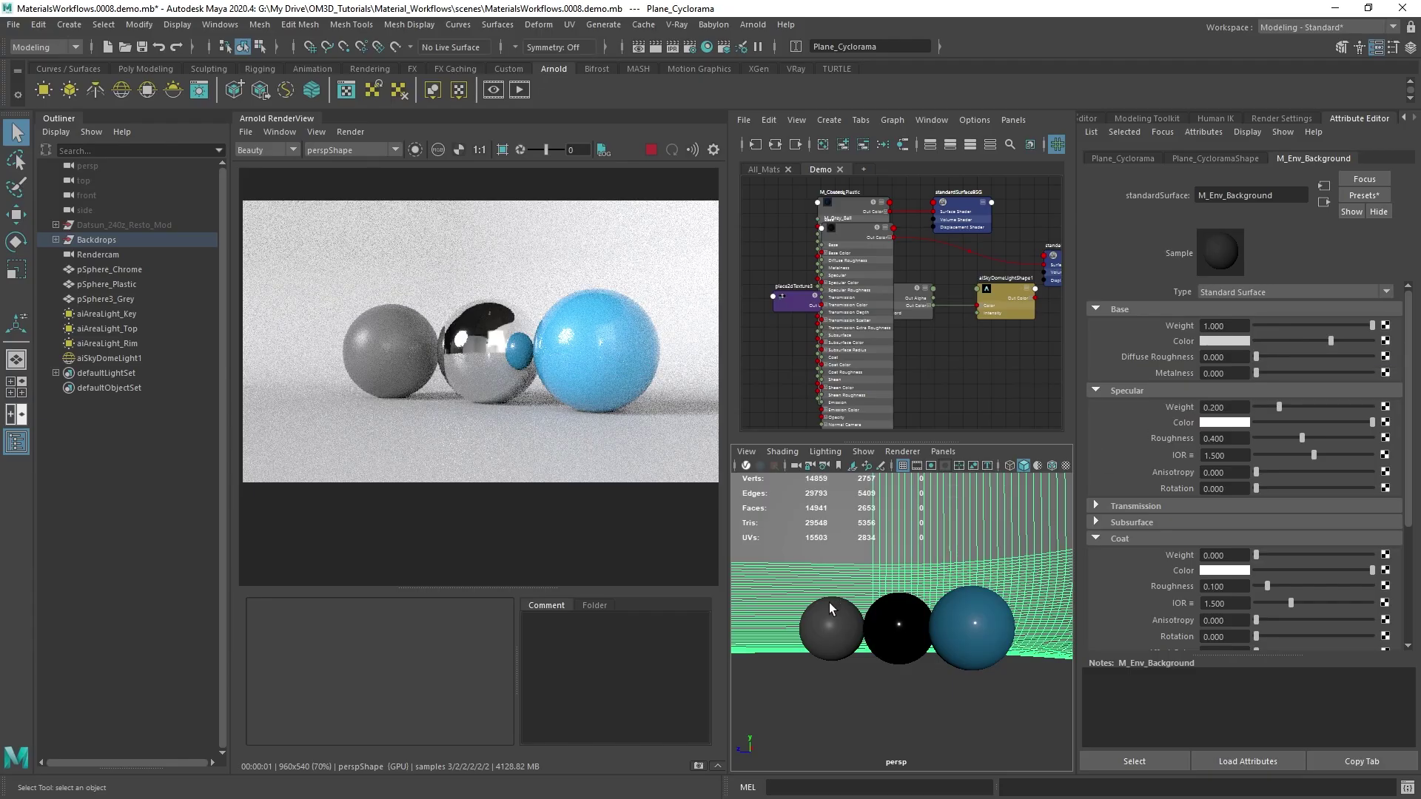
left_click_drag(830, 608, 972, 607, "alt")
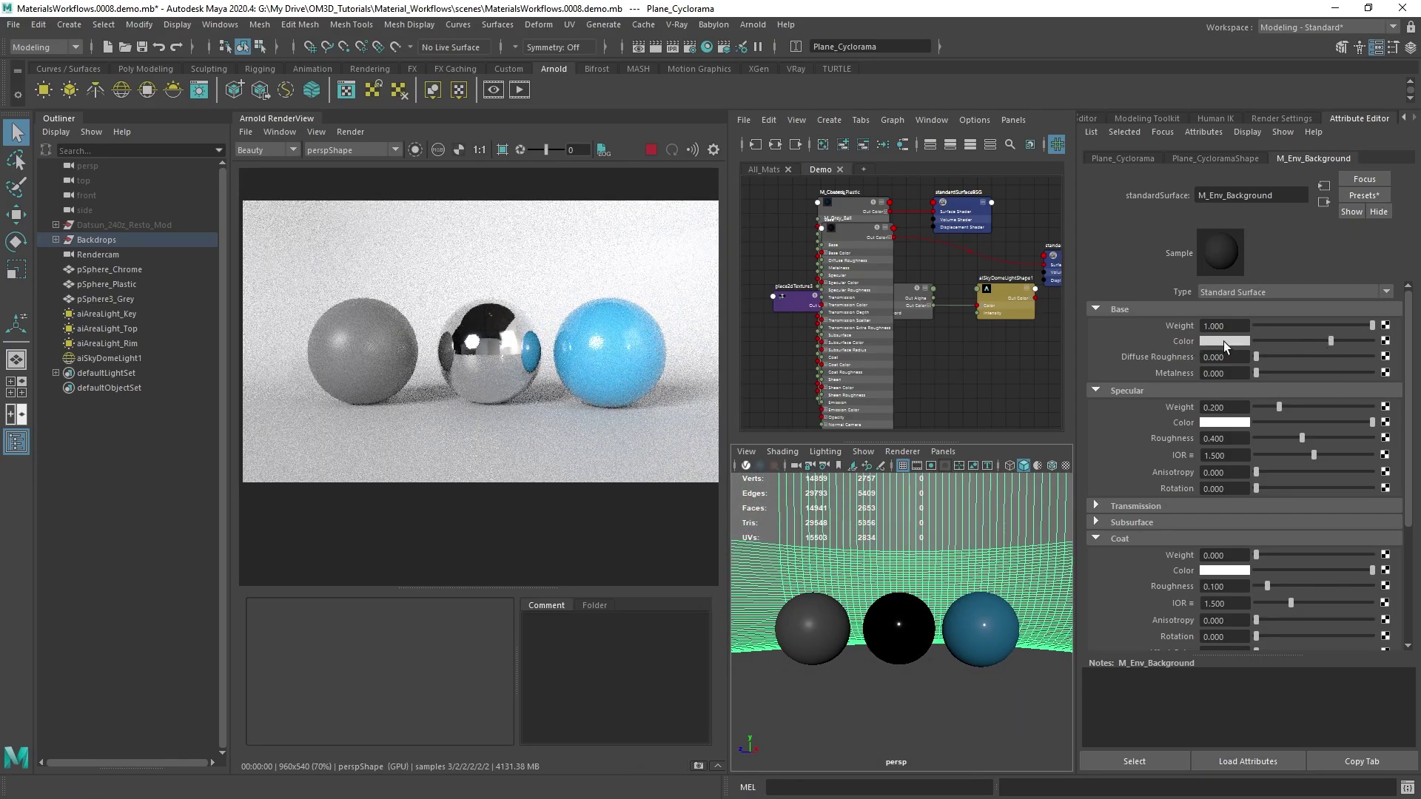
left_click_drag(1331, 343, 1316, 344)
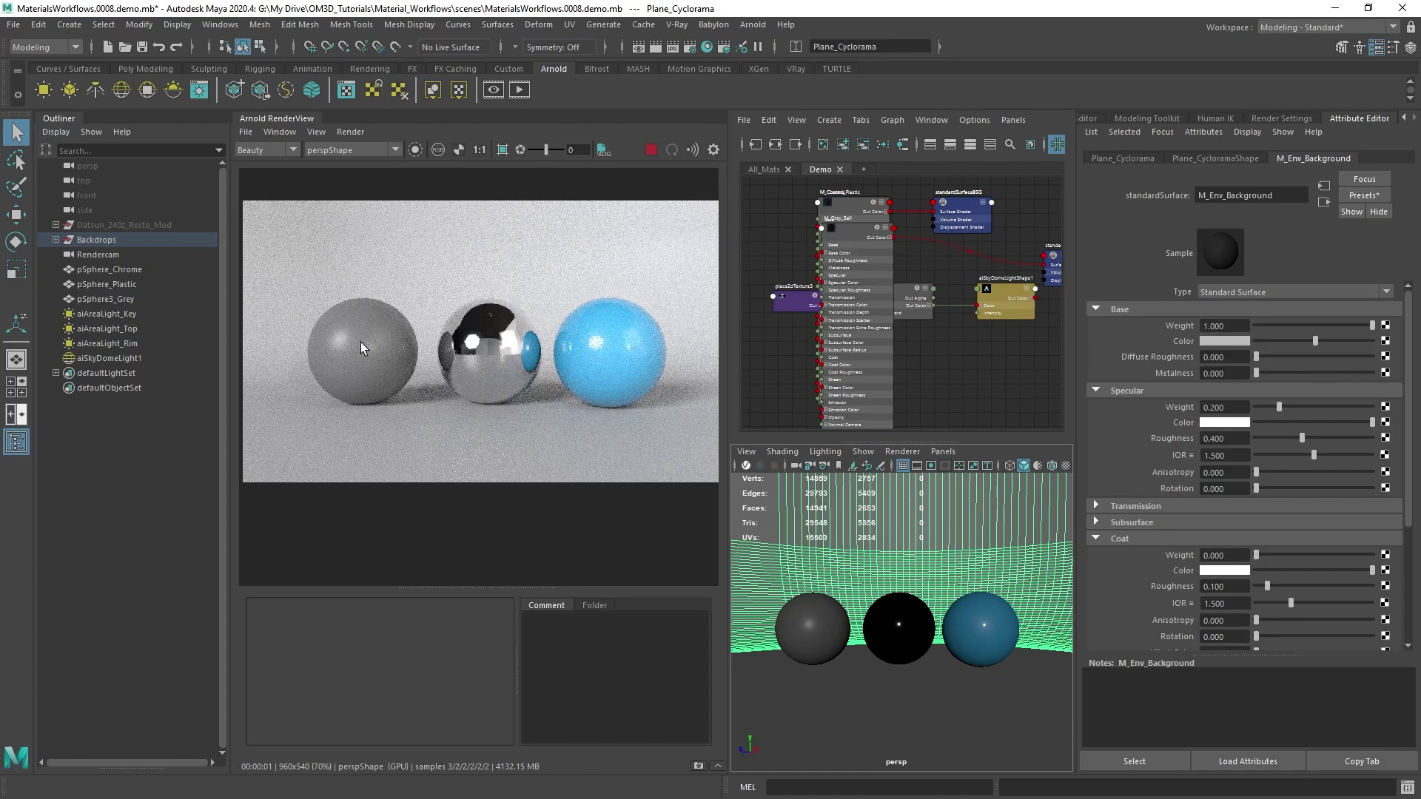
left_click_drag(890, 593, 922, 614, "alt")
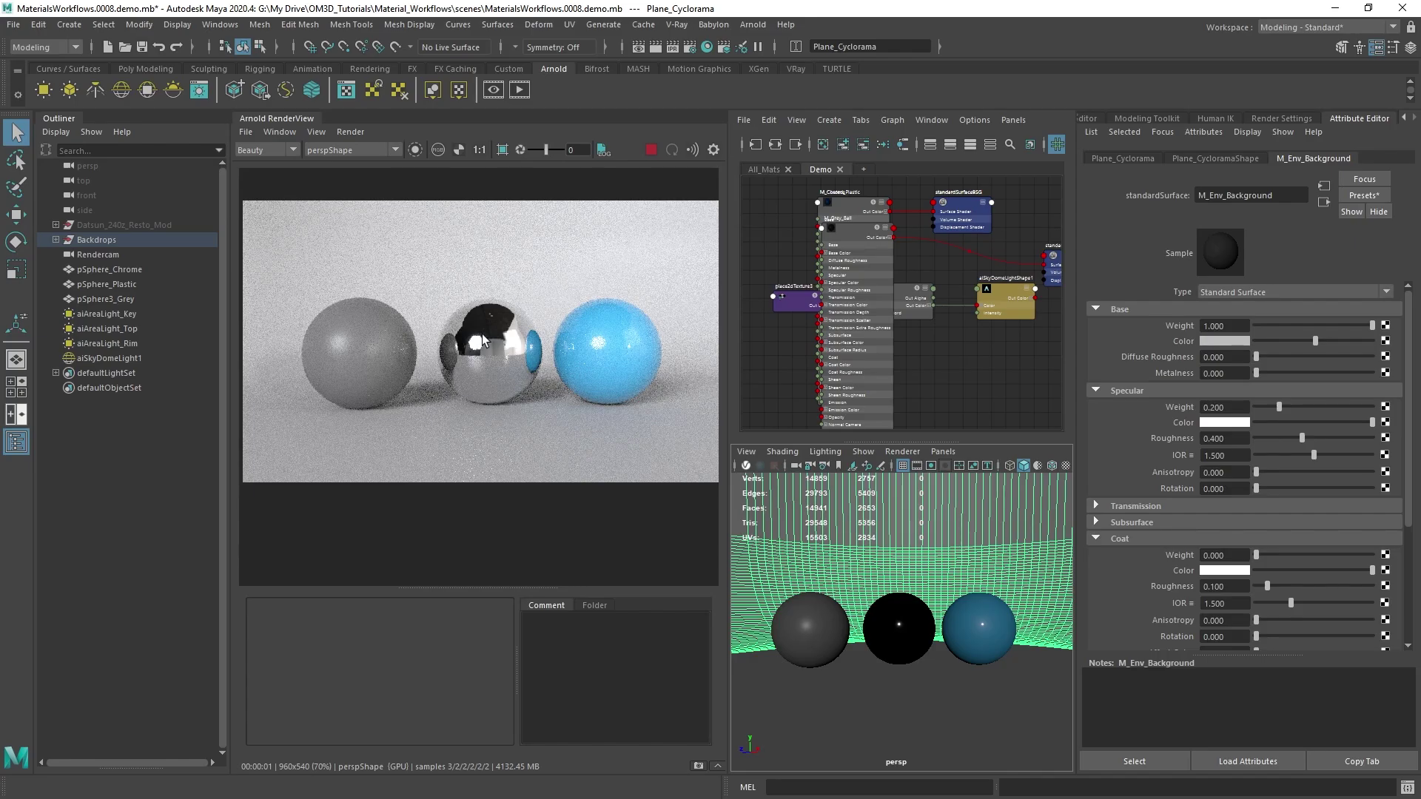
mouse_move(926, 617)
left_mouse_down("alt")
mouse_move(930, 603)
mouse_move(911, 625)
mouse_move(925, 620)
left_mouse_up("alt")
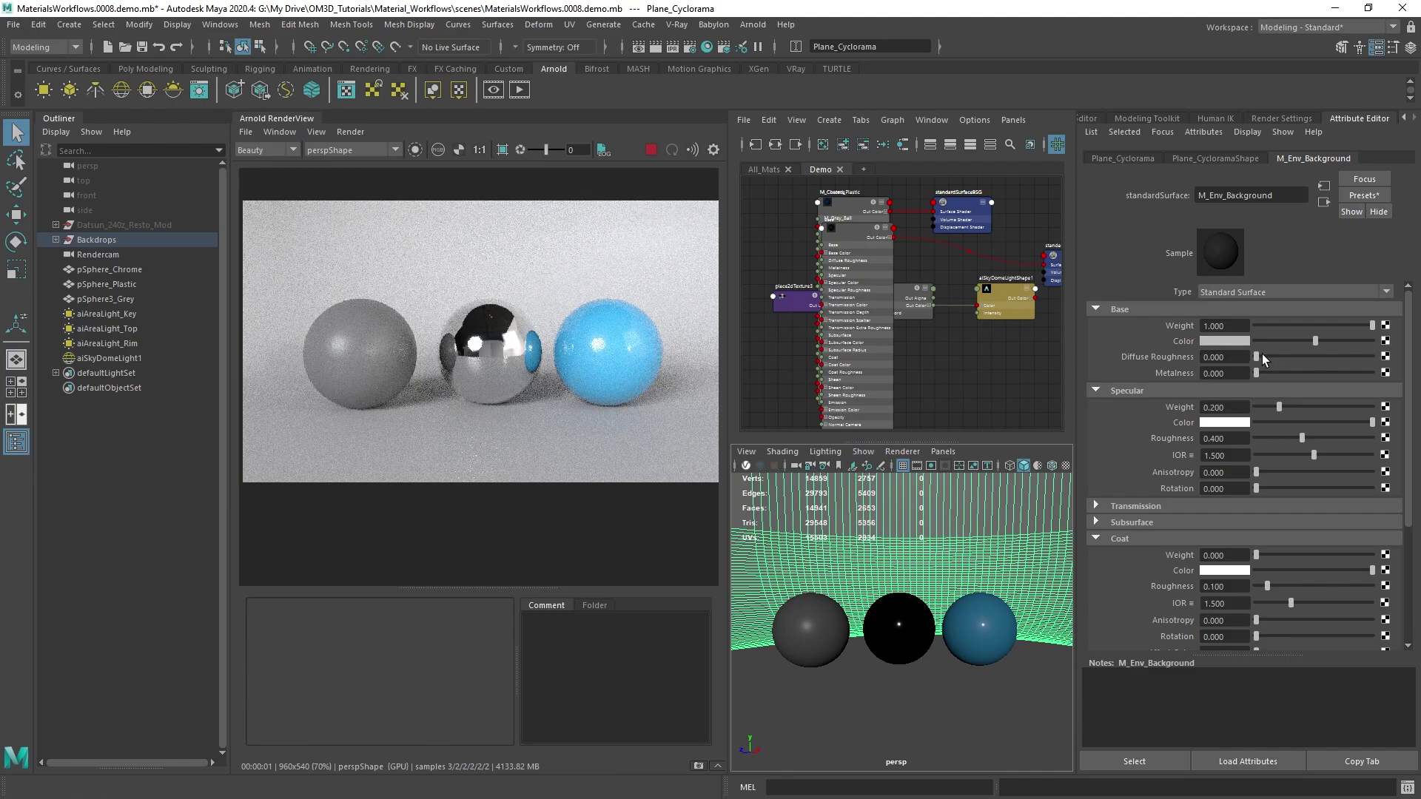
Step: Try a very dark grey base color on the backdrop material, and undo the change
left_click_drag(1280, 339, 1263, 342)
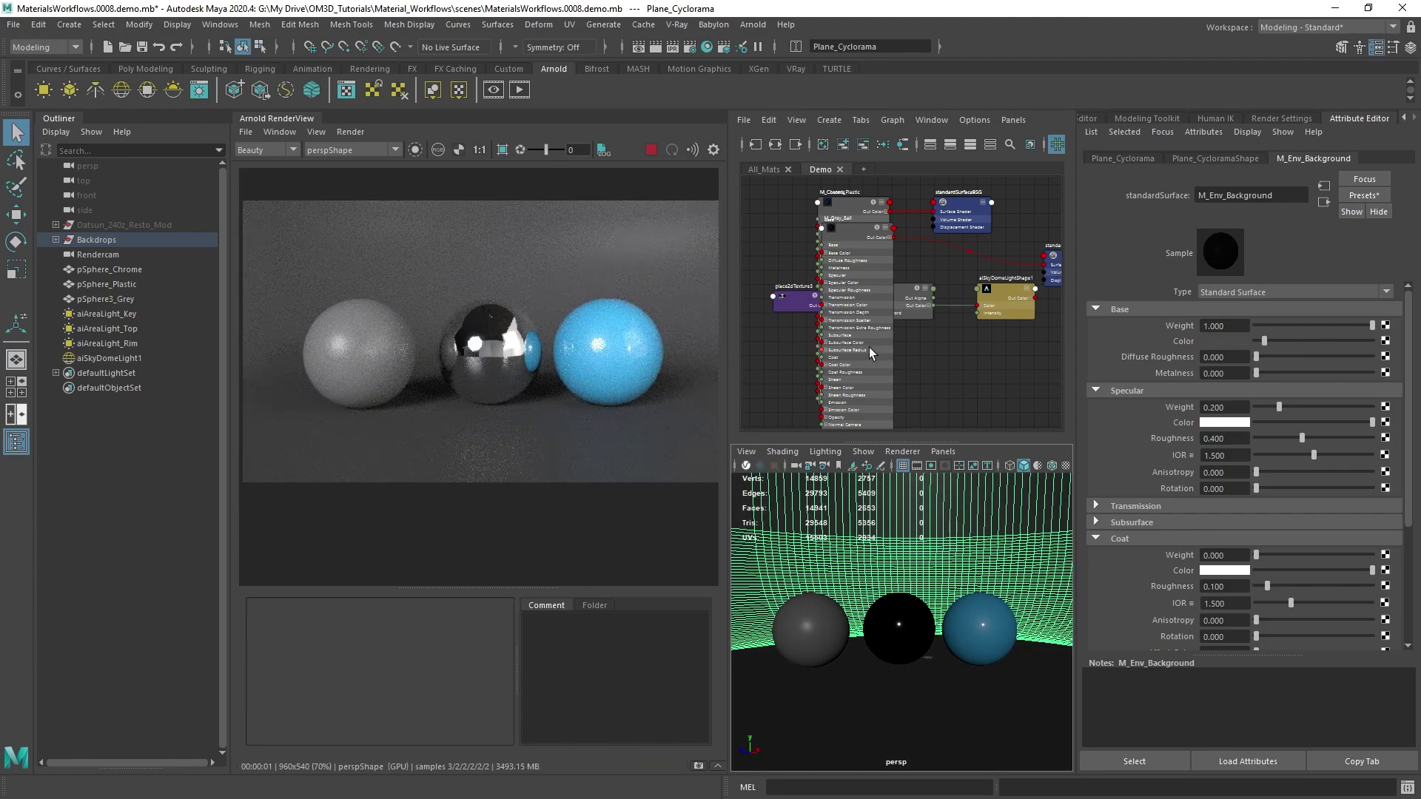
key("ctrl+z")
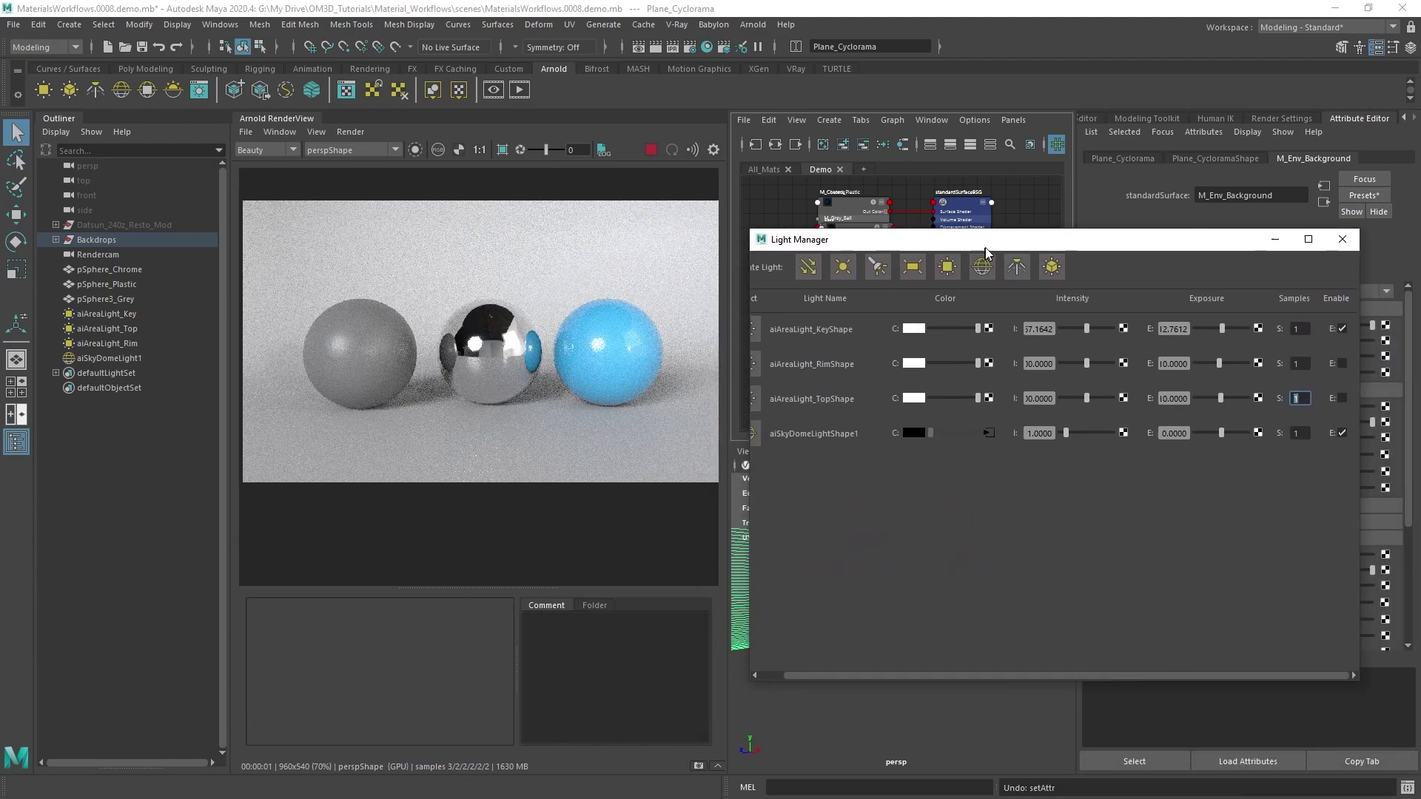
Step: Set the key area light's exposure to 12, fine-tune its intensity, and close the Light Manager
double_click(1192, 328)
type("12")
key("Return")
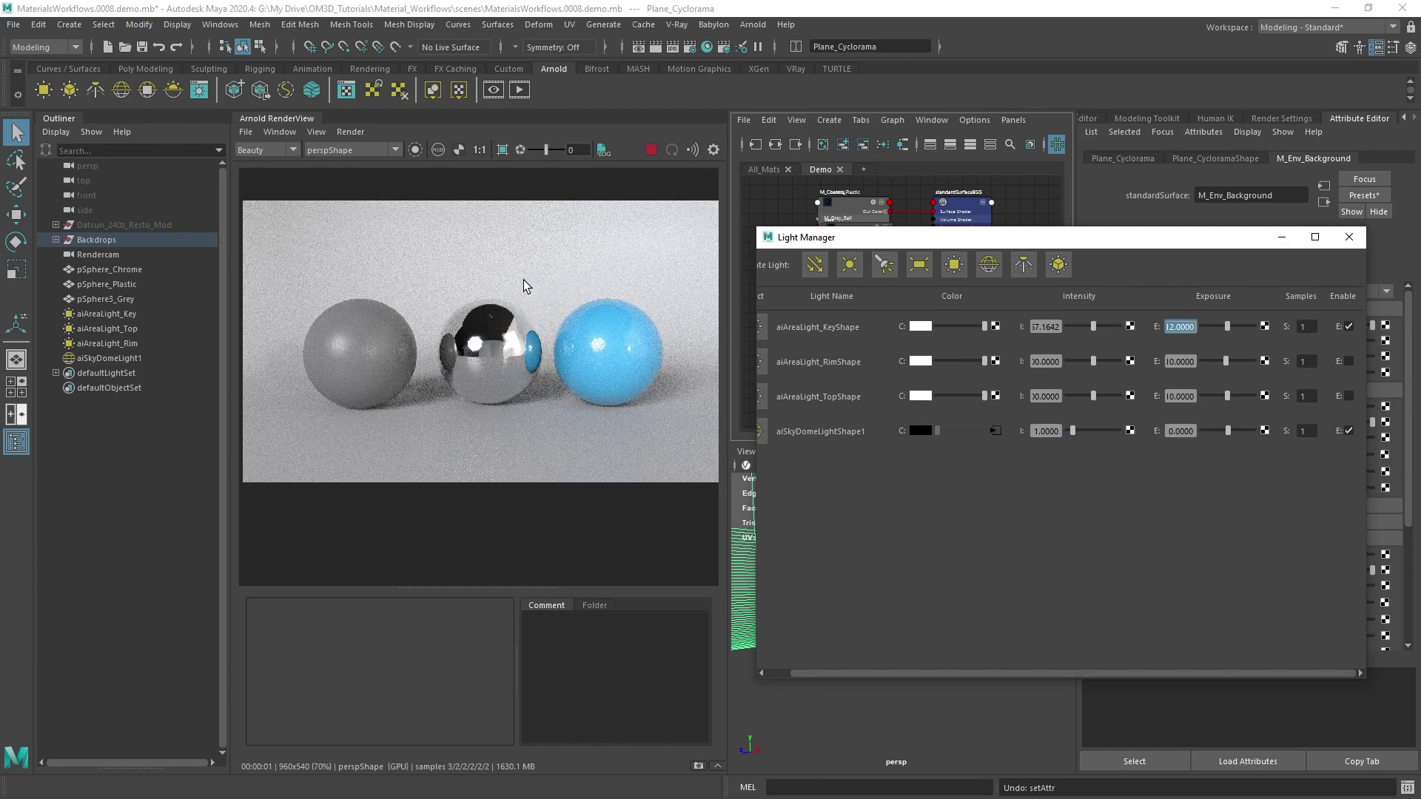
left_click_drag(1093, 327, 1081, 334)
left_click(1348, 236)
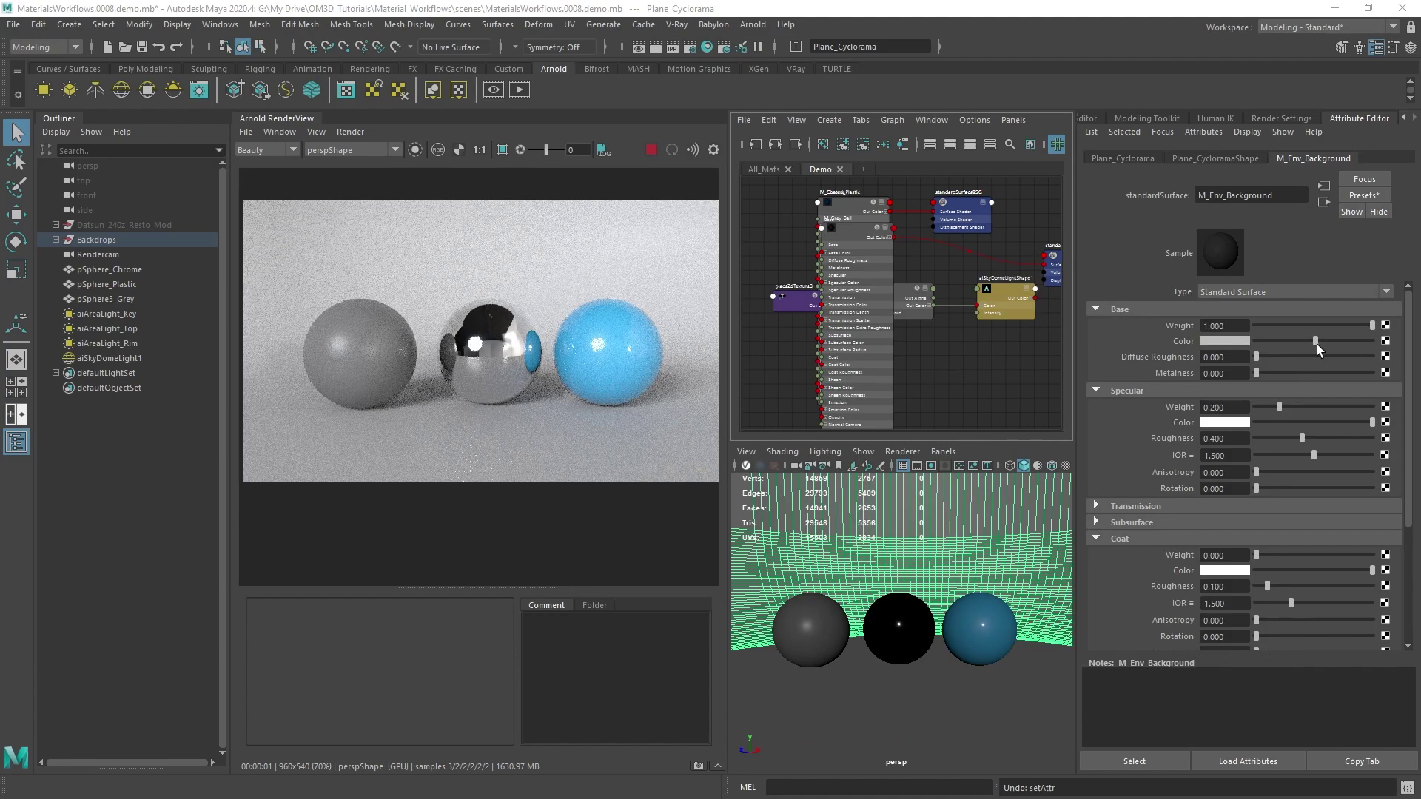
Step: Darken the base color of M_Env_Background to near-black
left_click_drag(1316, 342, 1259, 340)
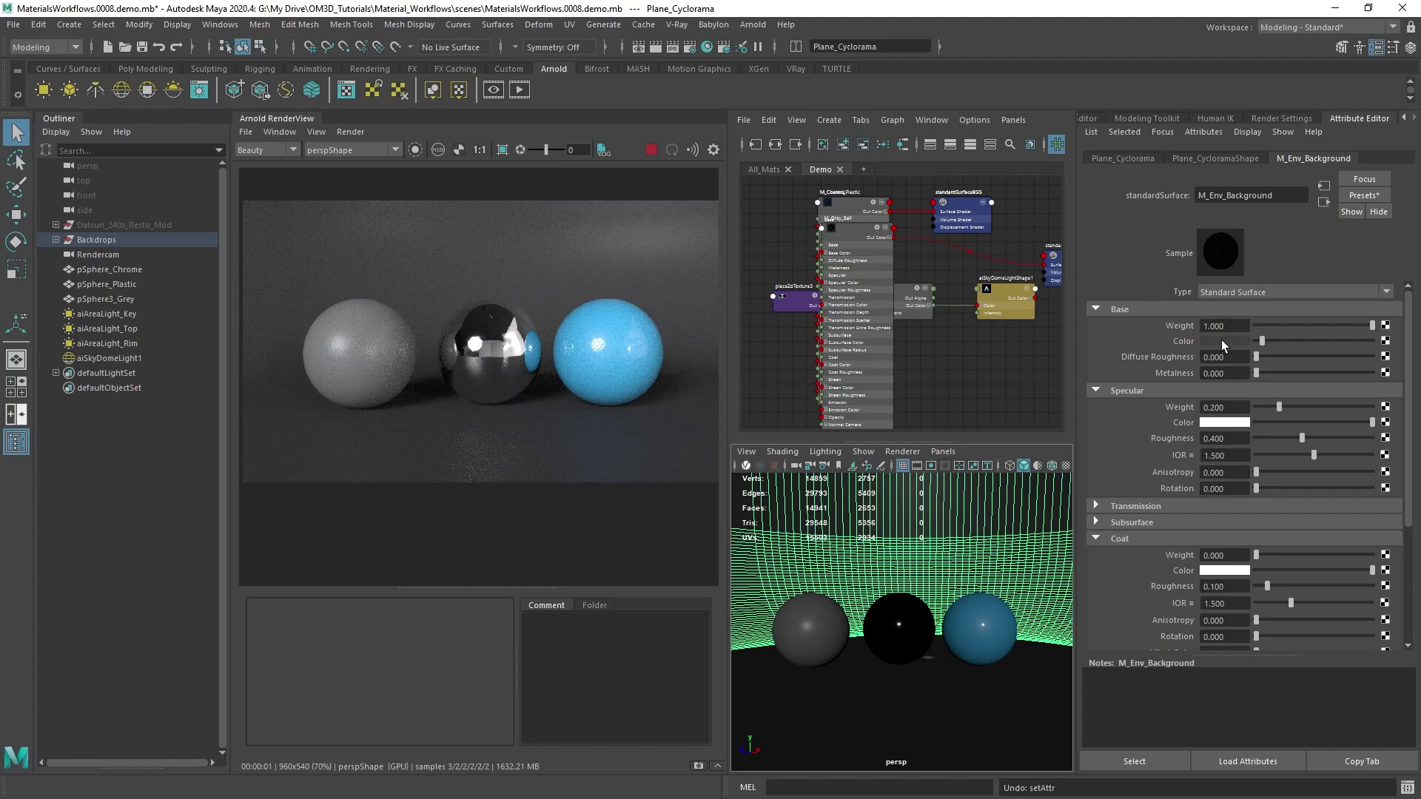
Step: Hide the grey, chrome and plastic spheres, and select the hidden Datsun_240z_Resto_Mod group
left_click(822, 636)
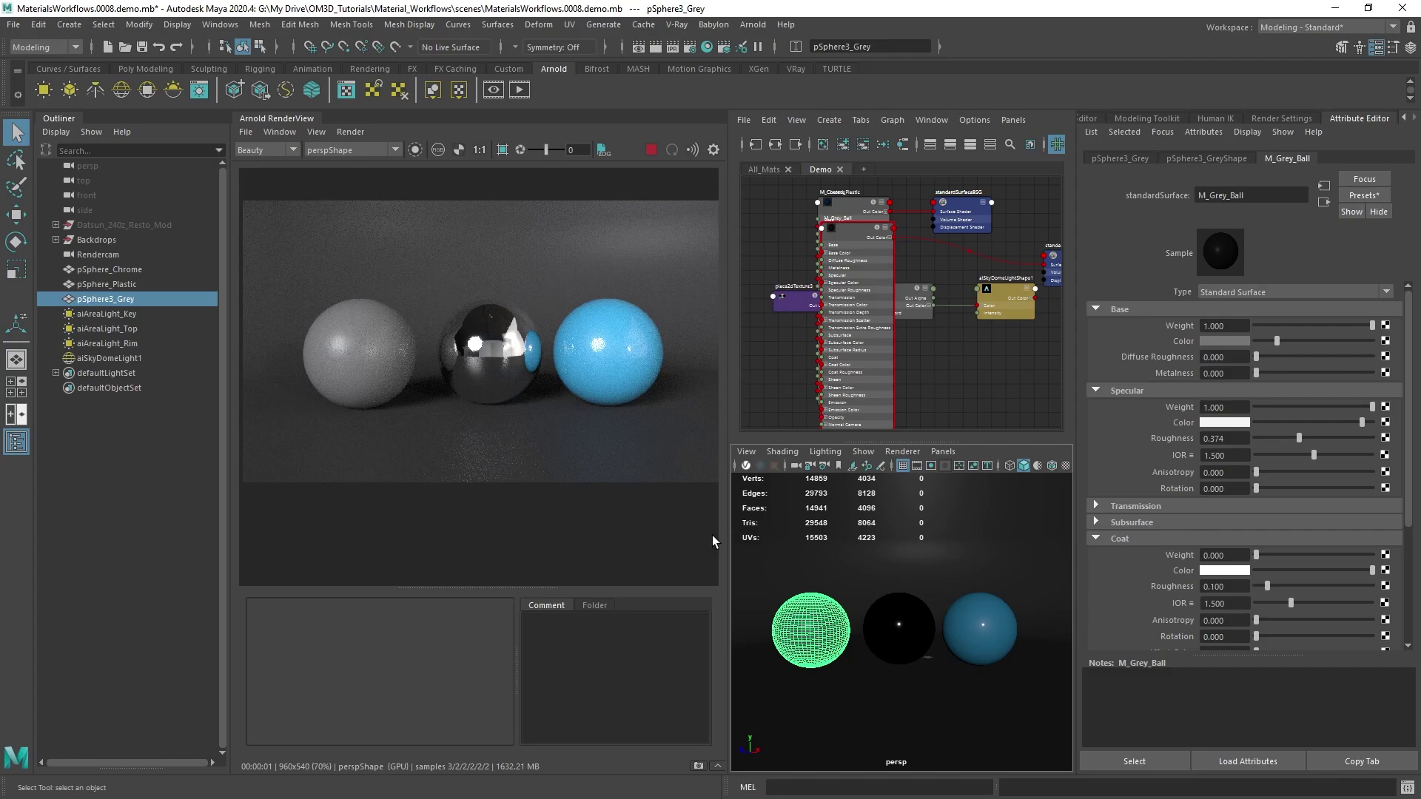
scroll(899, 621, "down", 3)
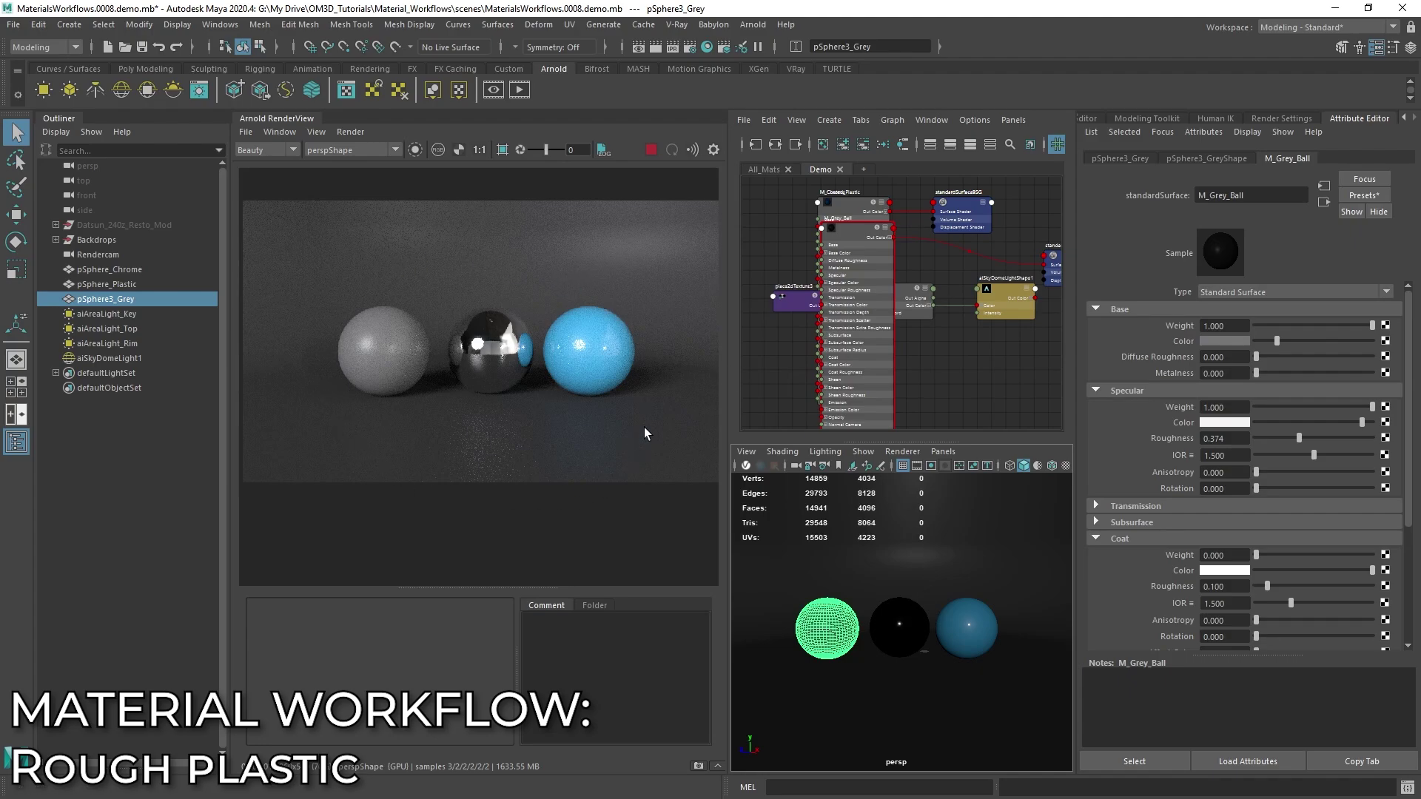
left_click(920, 637, "shift")
left_click(971, 629, "shift")
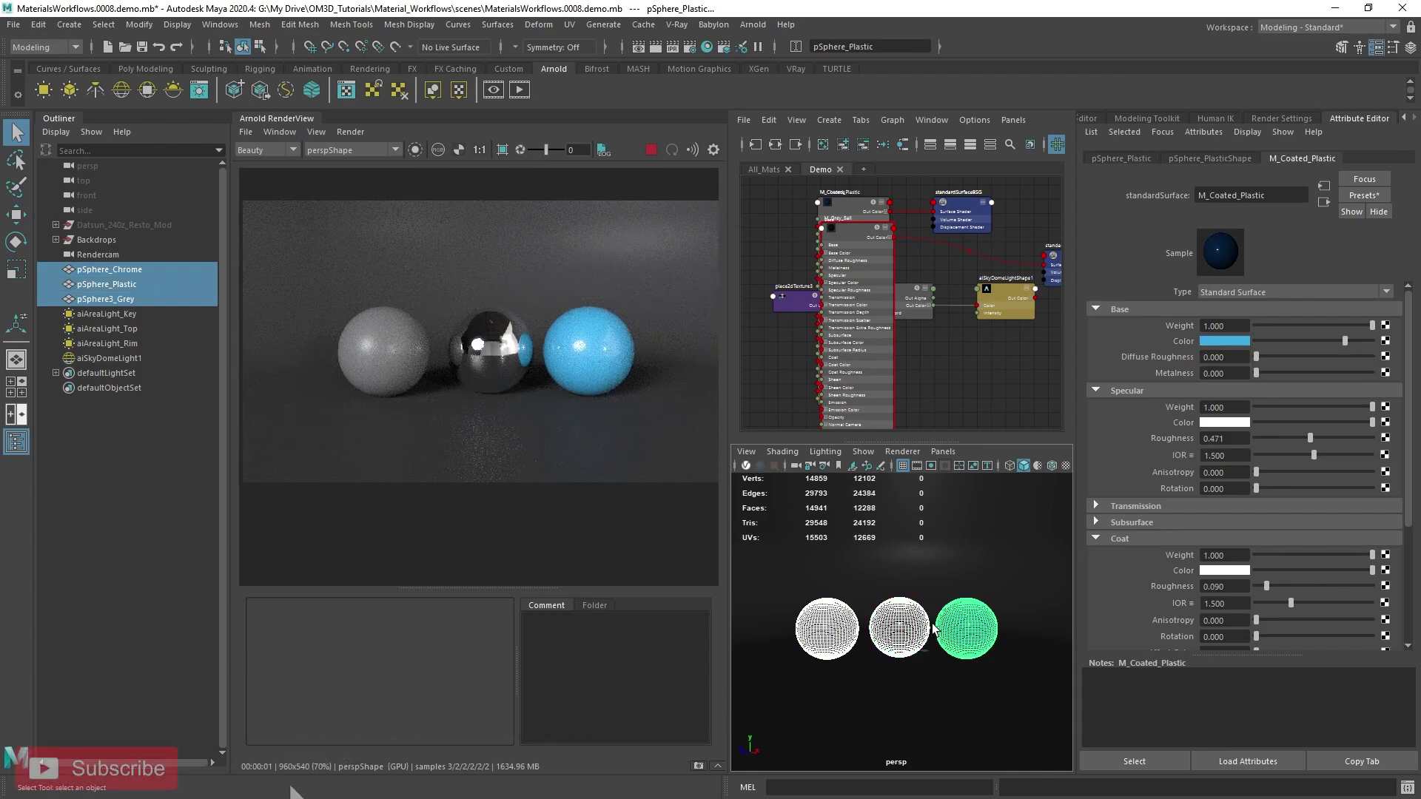
key("ctrl+h")
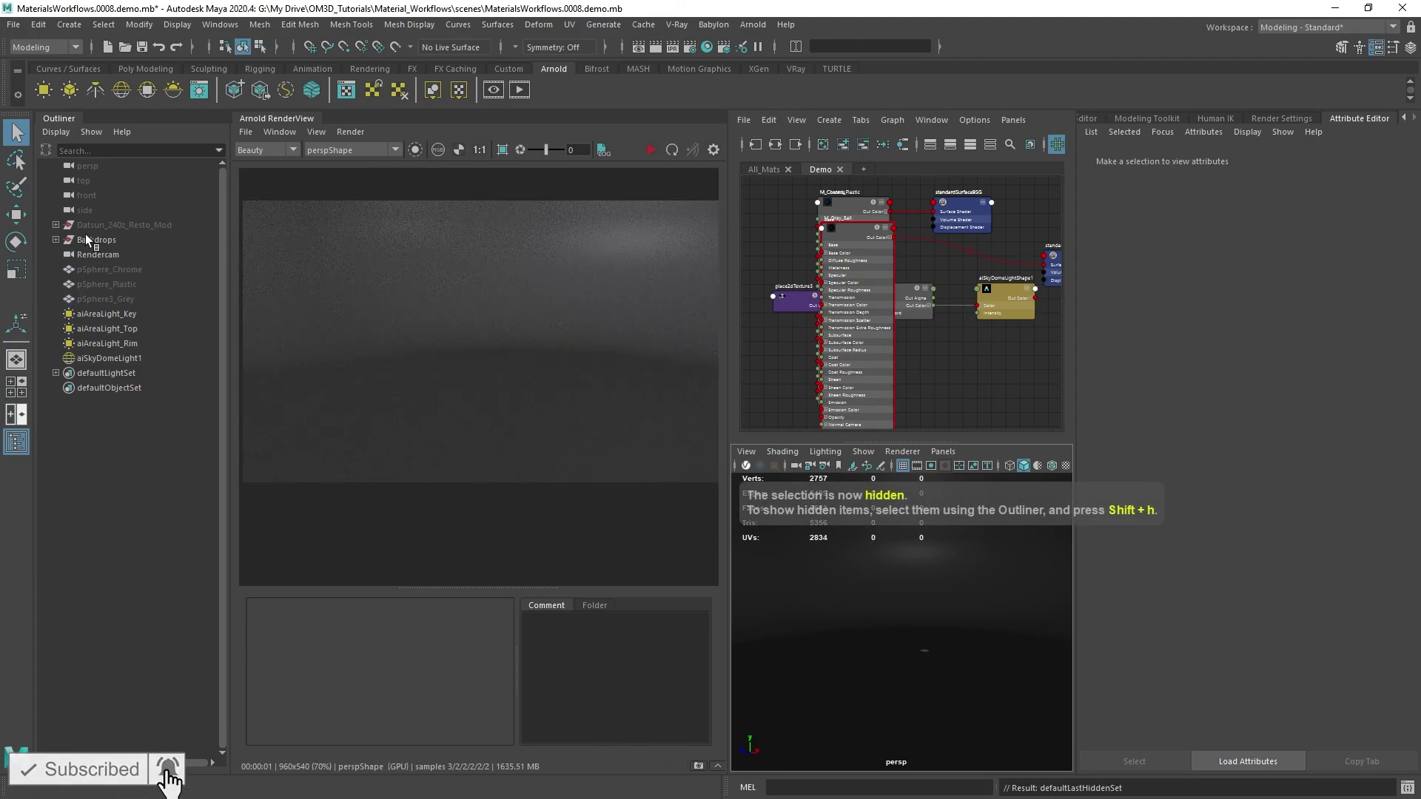
left_click(127, 226)
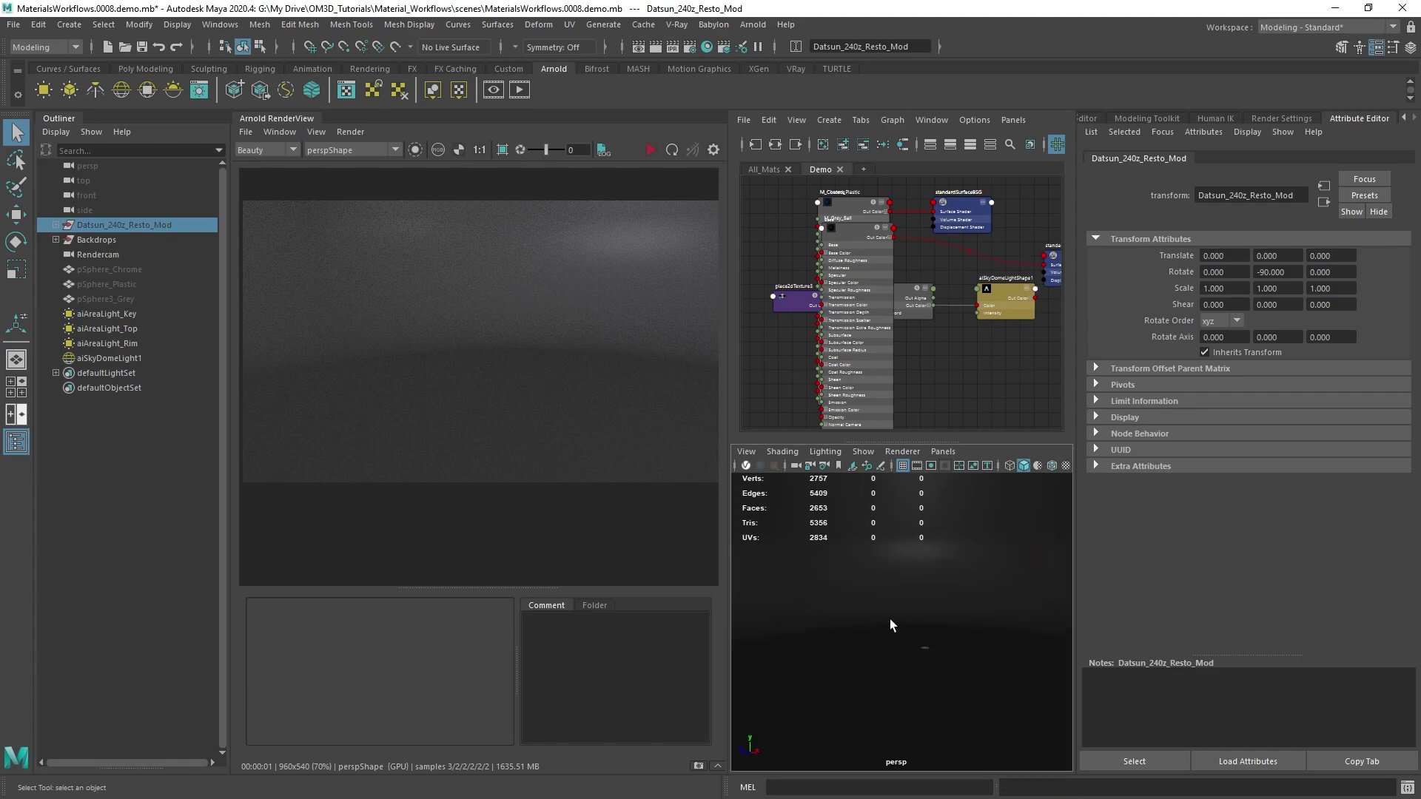
Step: Show the hidden Datsun model in the viewport and select its front bumper trim, FrontTrim1
scroll(889, 618, "up", 8)
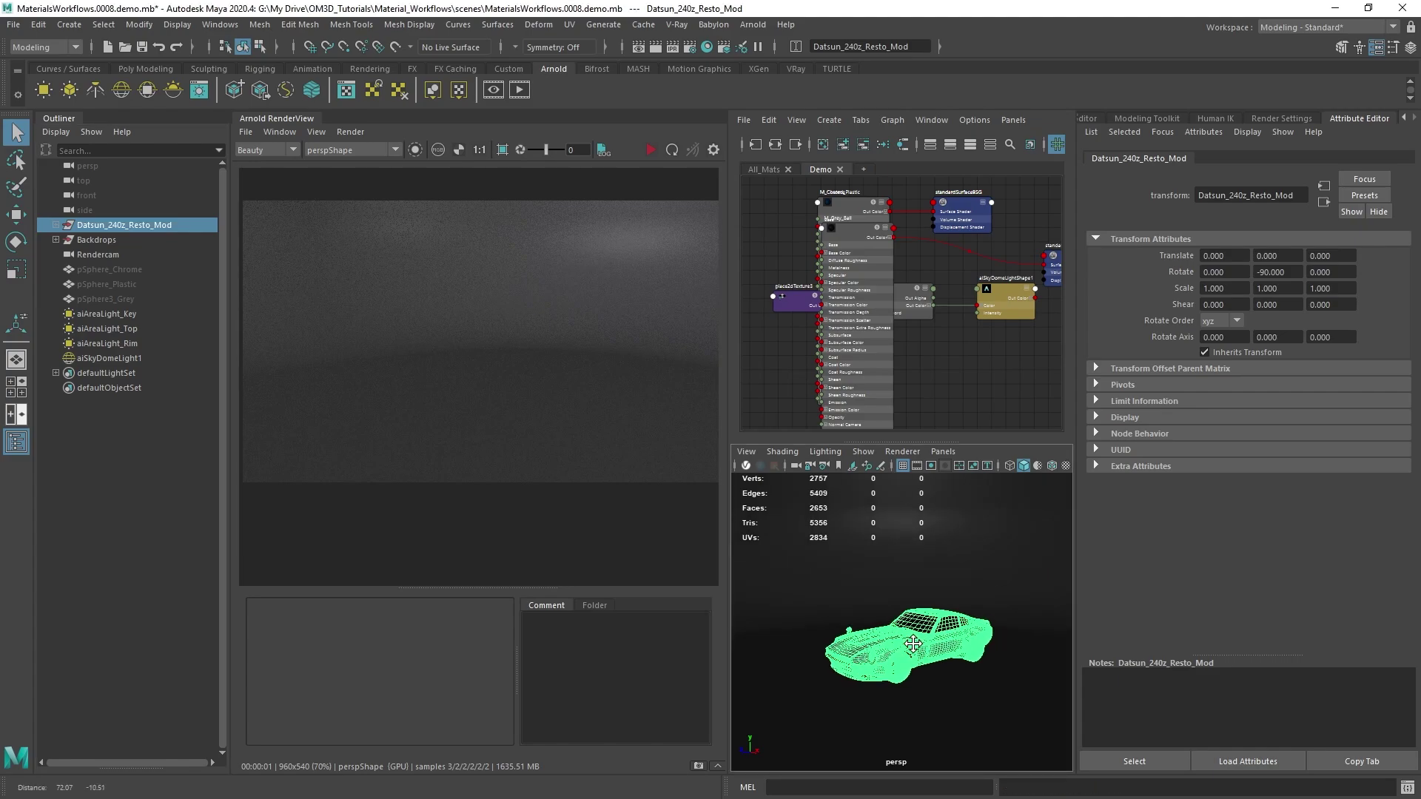
scroll(913, 643, "up", 8)
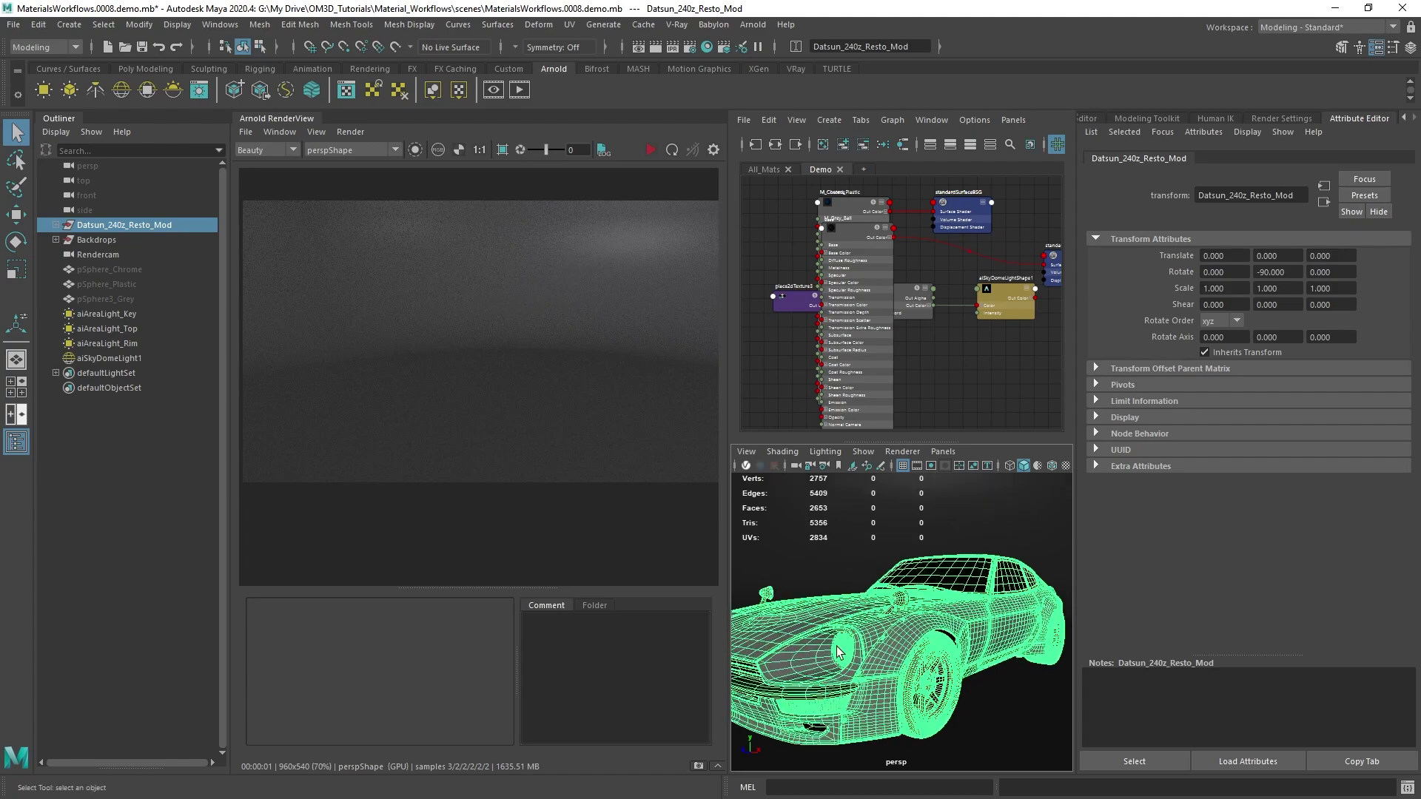
left_click(838, 651)
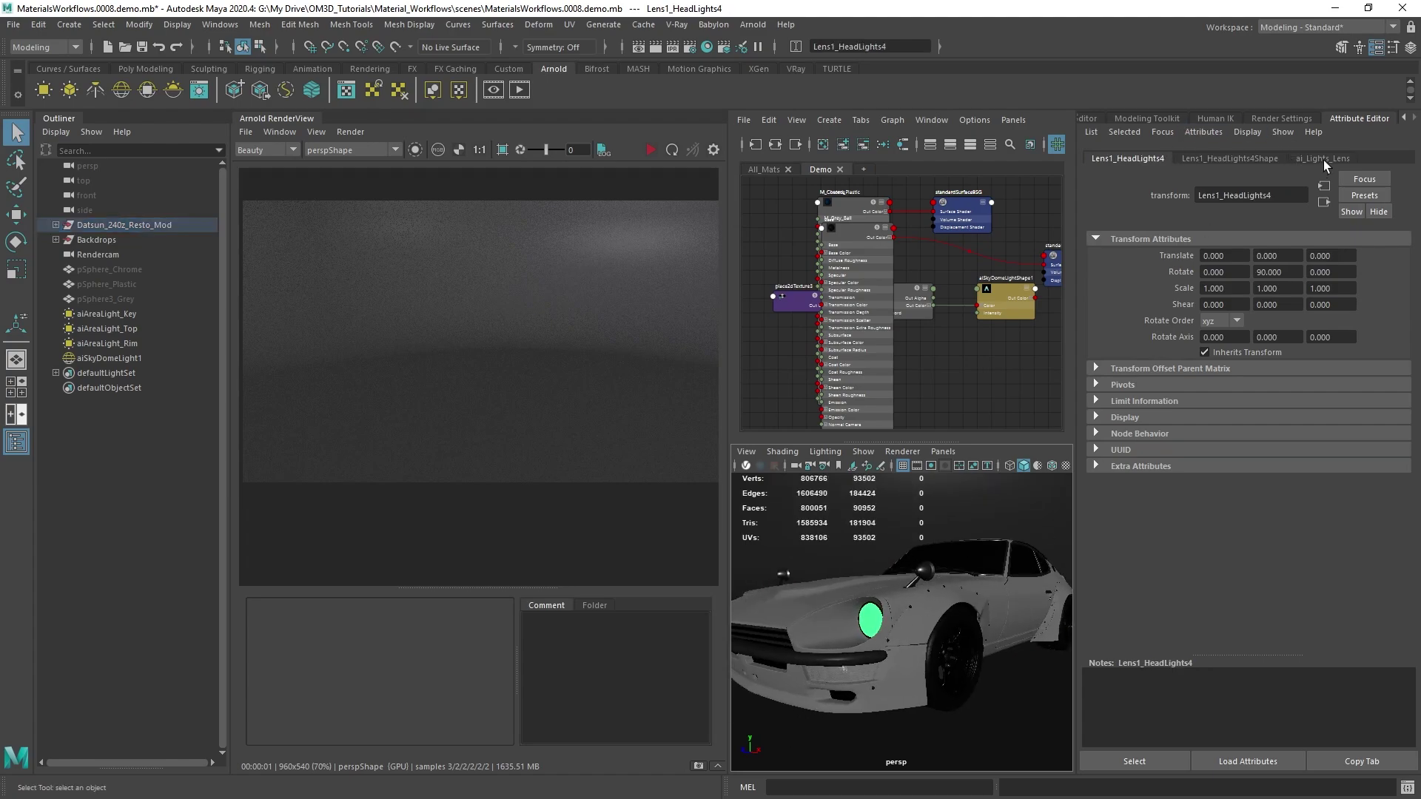
left_click_drag(888, 629, 947, 629, "alt")
left_click(954, 608)
scroll(893, 626, "up", 4)
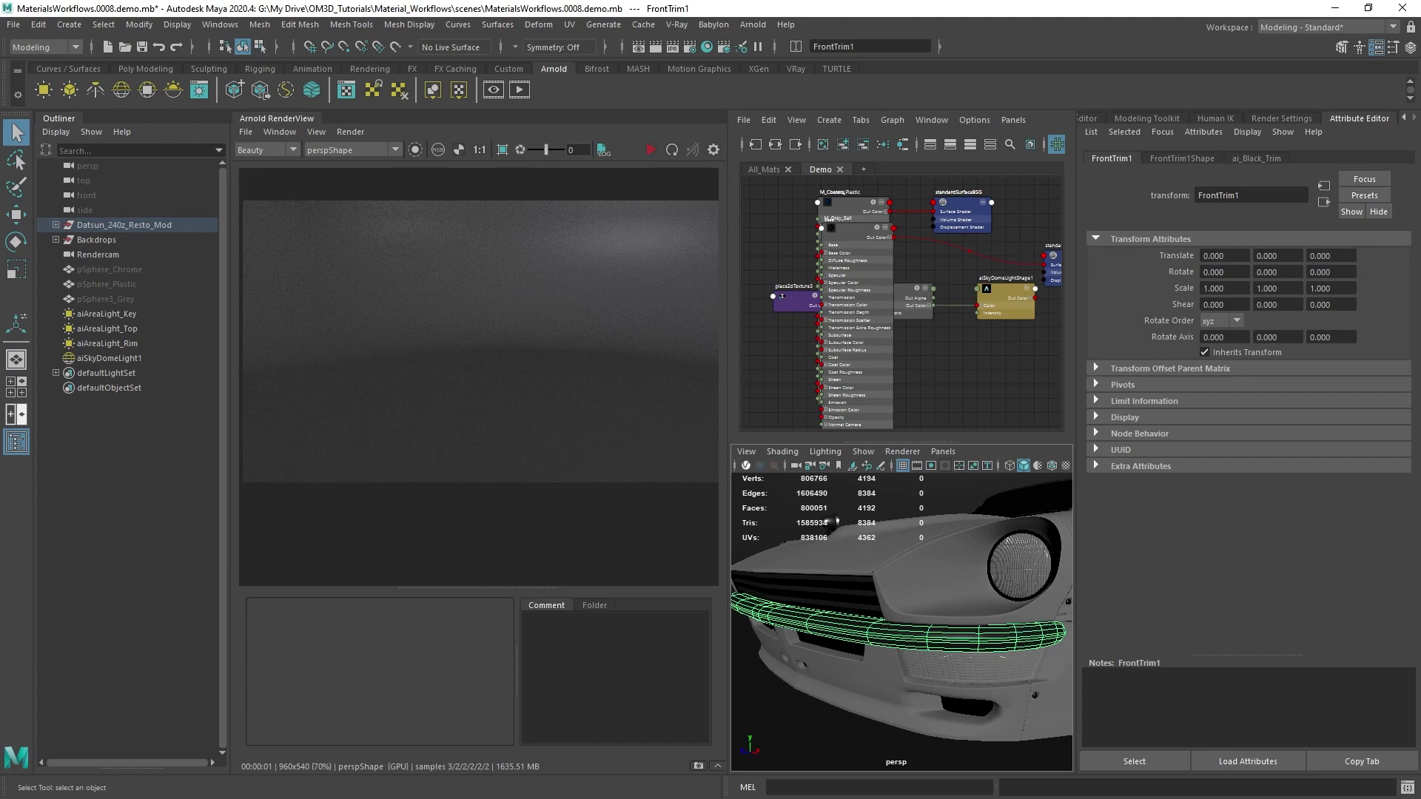
Step: Switch to the reference image board and examine the black bumper's surface in the DSPORT front-view photo of the white car
key("alt+Tab")
scroll(473, 510, "down", 3)
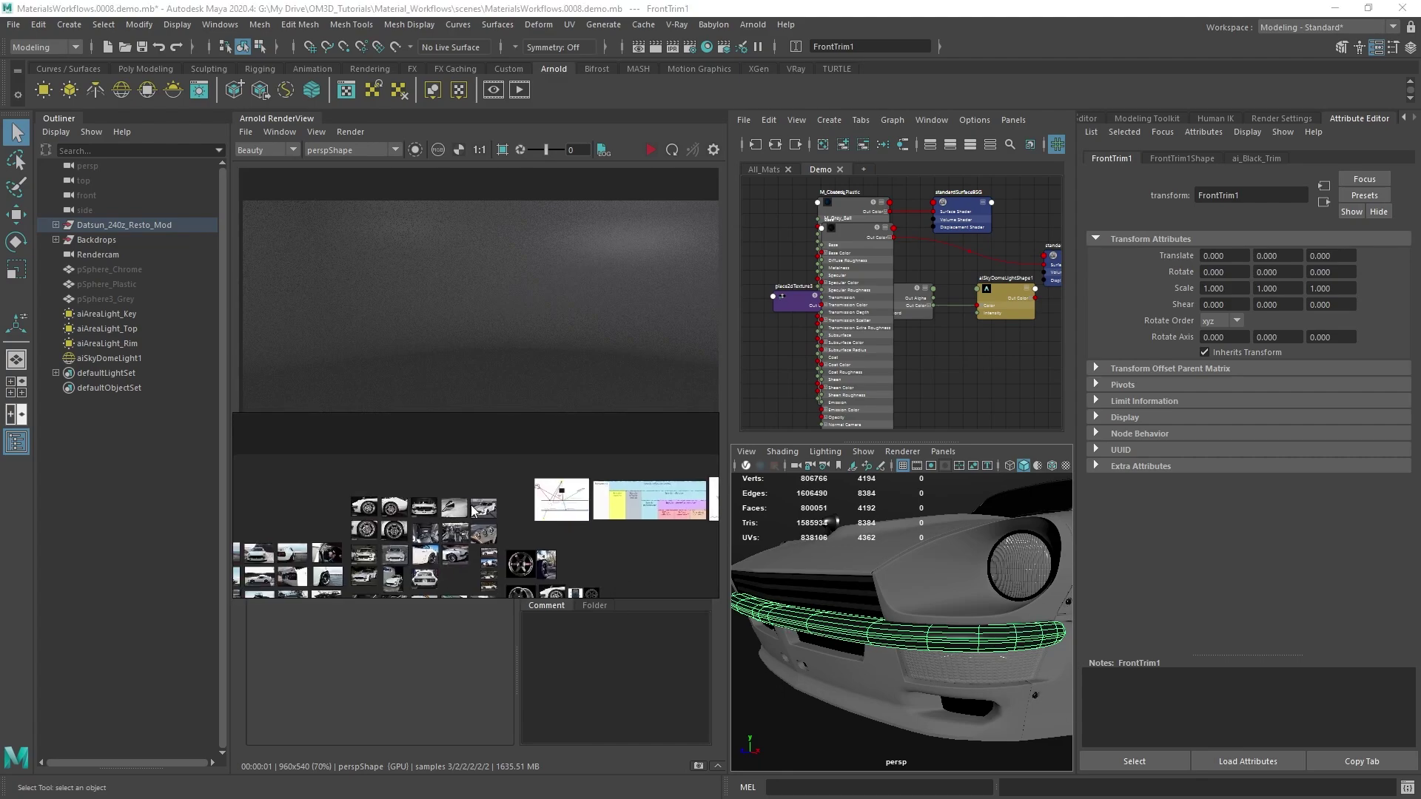
scroll(474, 511, "up", 10)
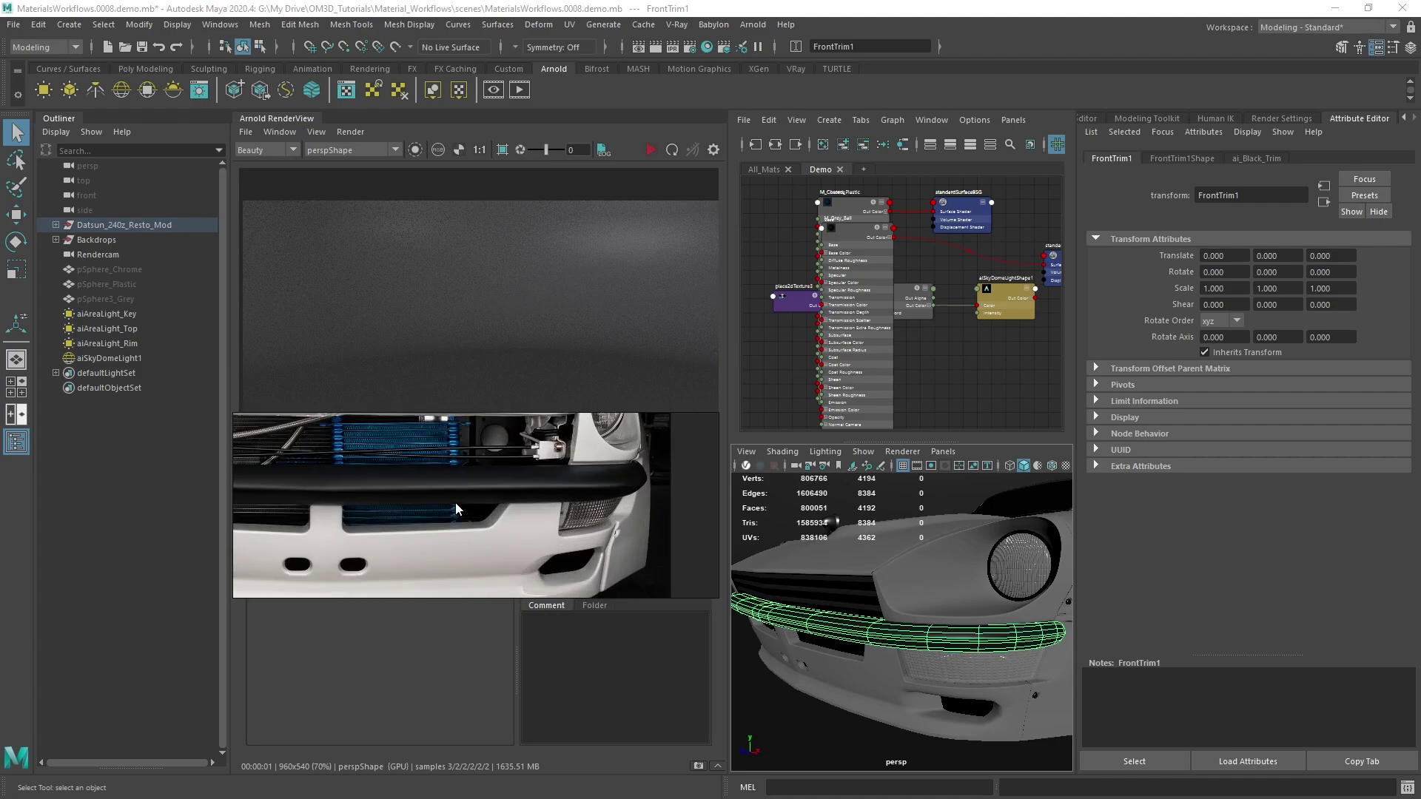
scroll(518, 507, "up", 3)
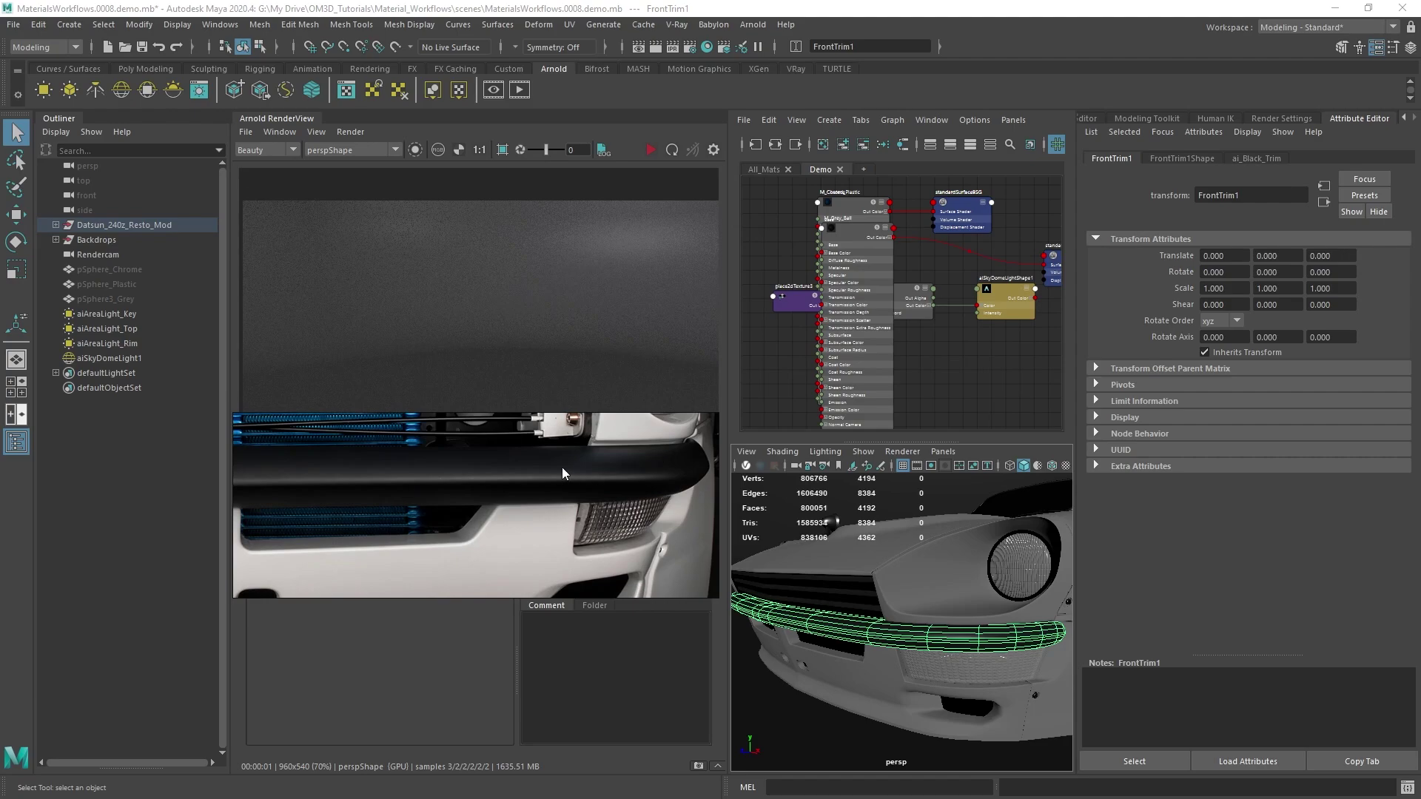
scroll(629, 459, "up", 3)
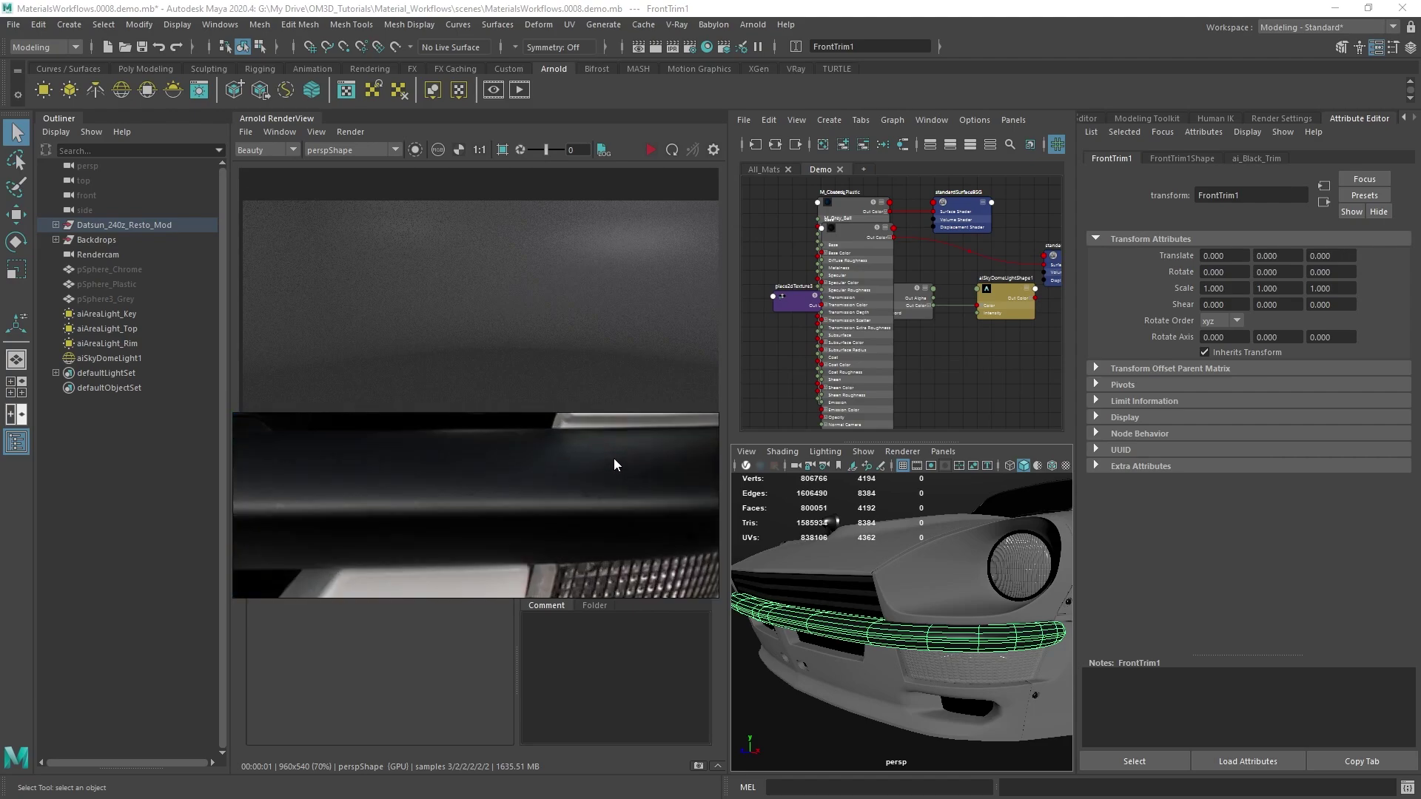
scroll(647, 457, "down", 6)
scroll(535, 466, "down", 5)
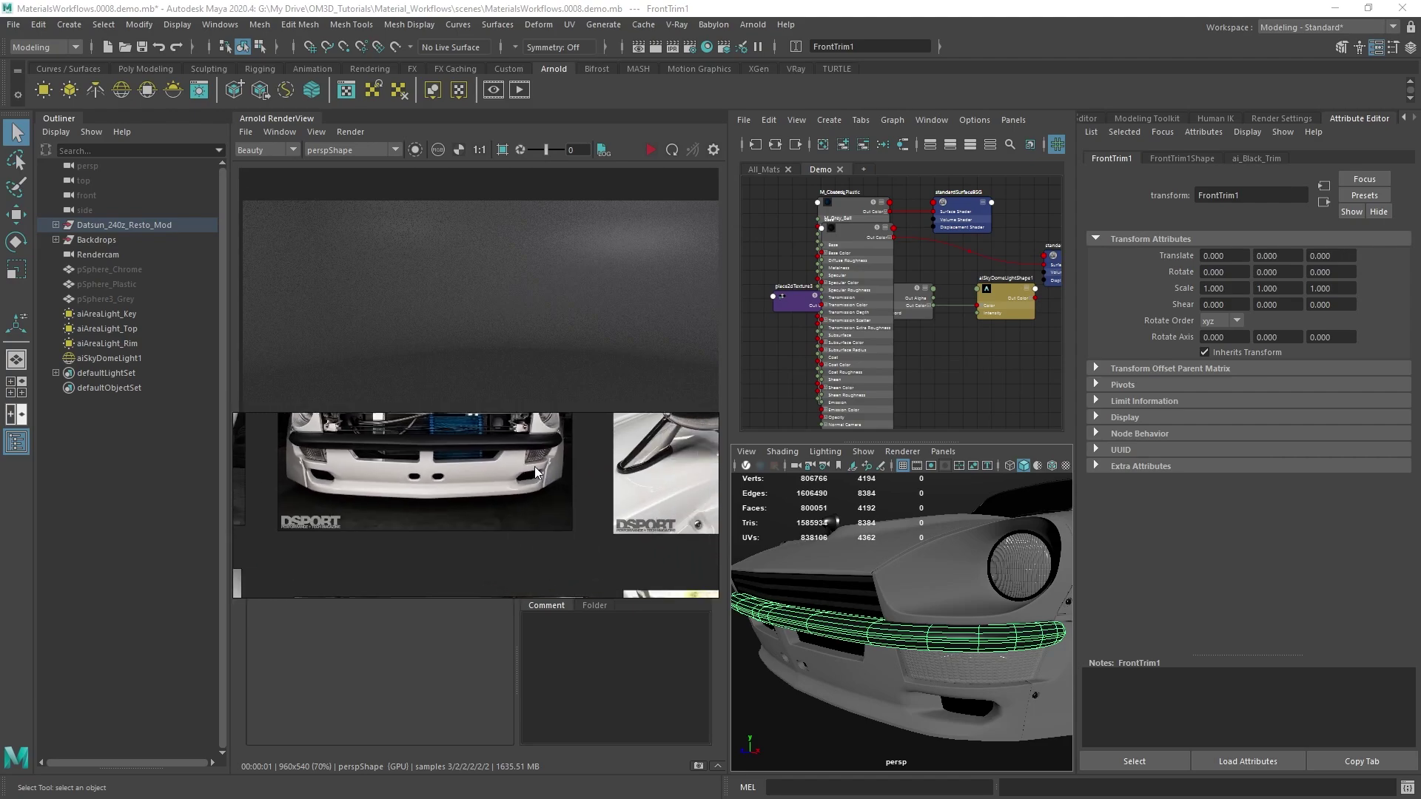
Step: Examine the bumper's texture and highlights around the turn signal in the black-and-white front reference photo
middle_click_drag(394, 482, 463, 504)
scroll(579, 505, "up", 5)
scroll(597, 500, "up", 4)
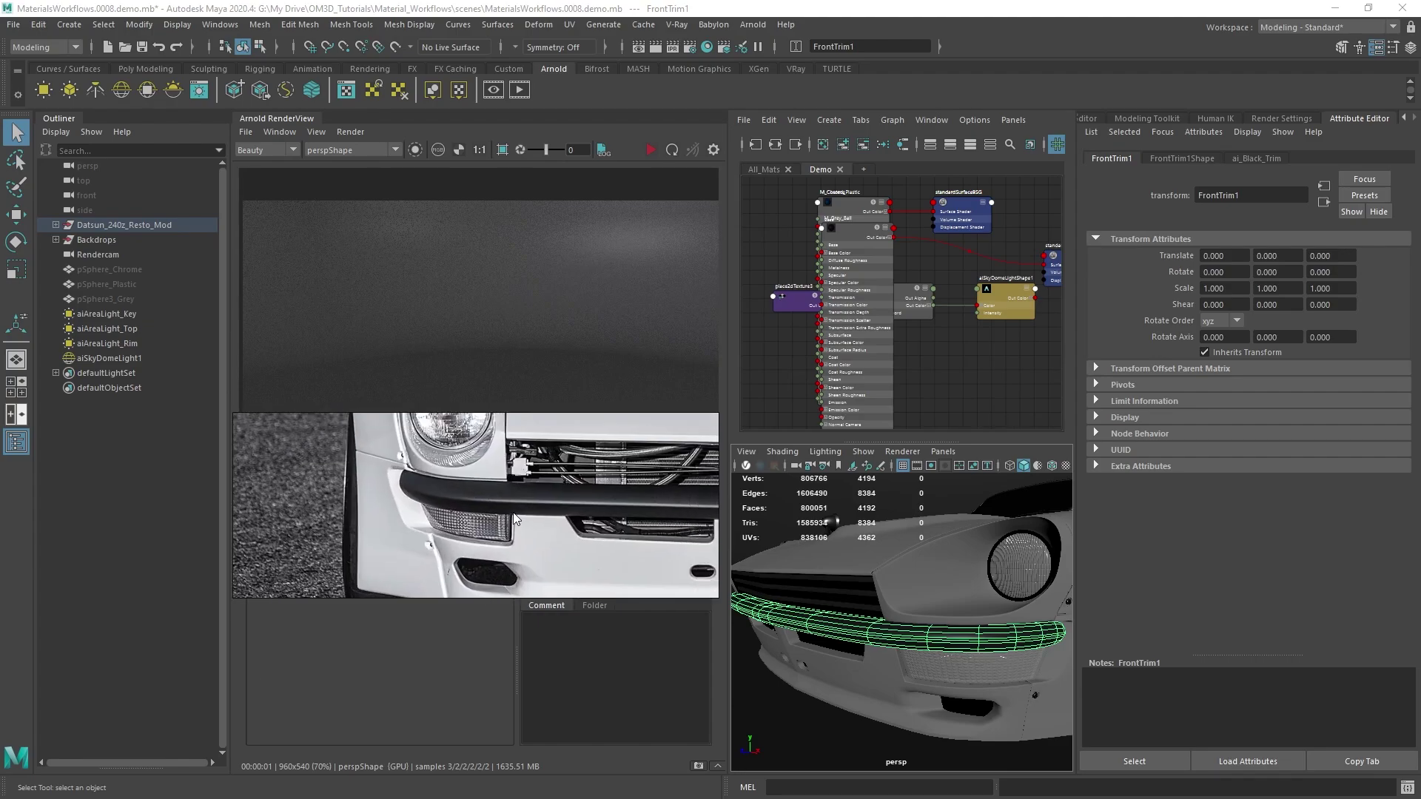
scroll(597, 497, "up", 3)
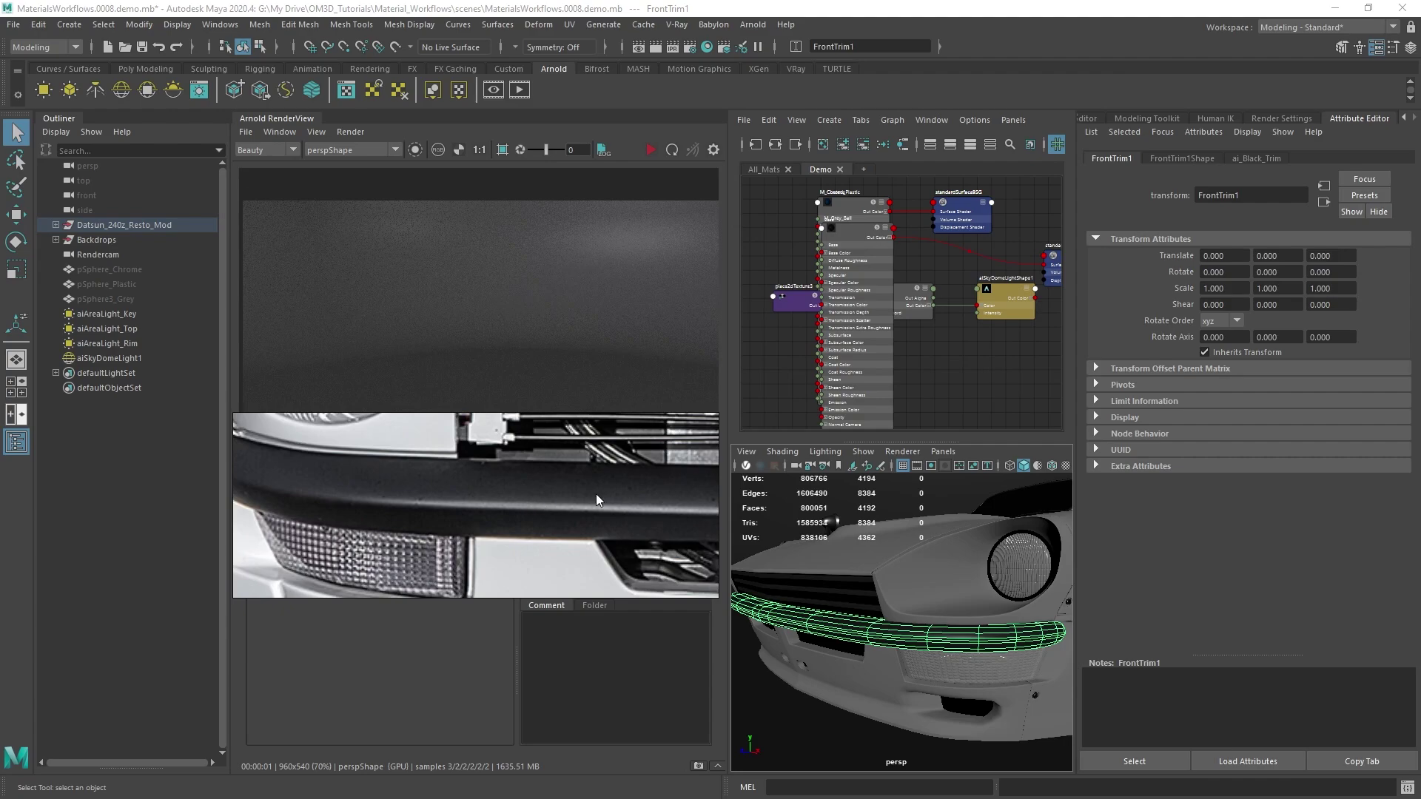
middle_click_drag(596, 494, 426, 509)
scroll(407, 509, "up", 2)
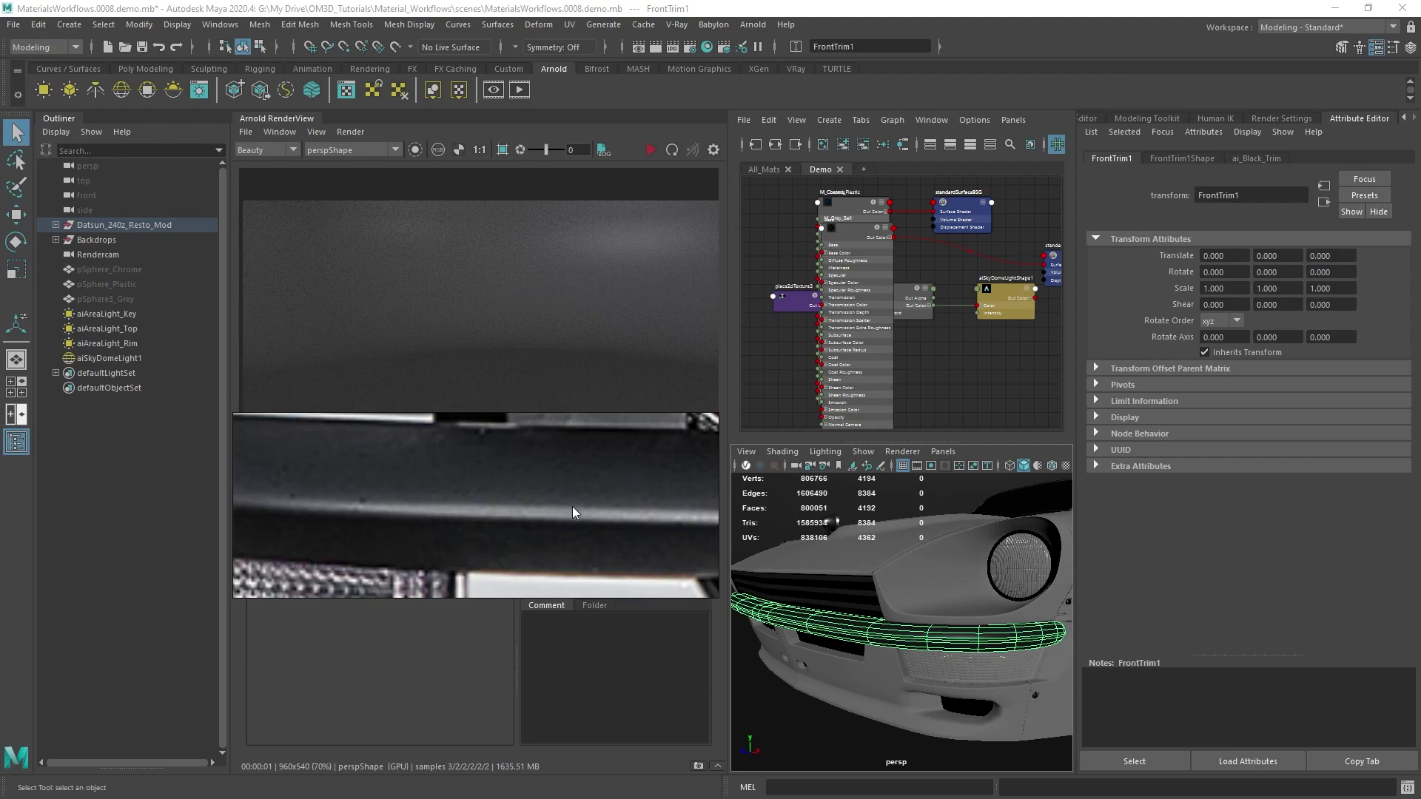
scroll(572, 514, "down", 3)
scroll(523, 520, "down", 8)
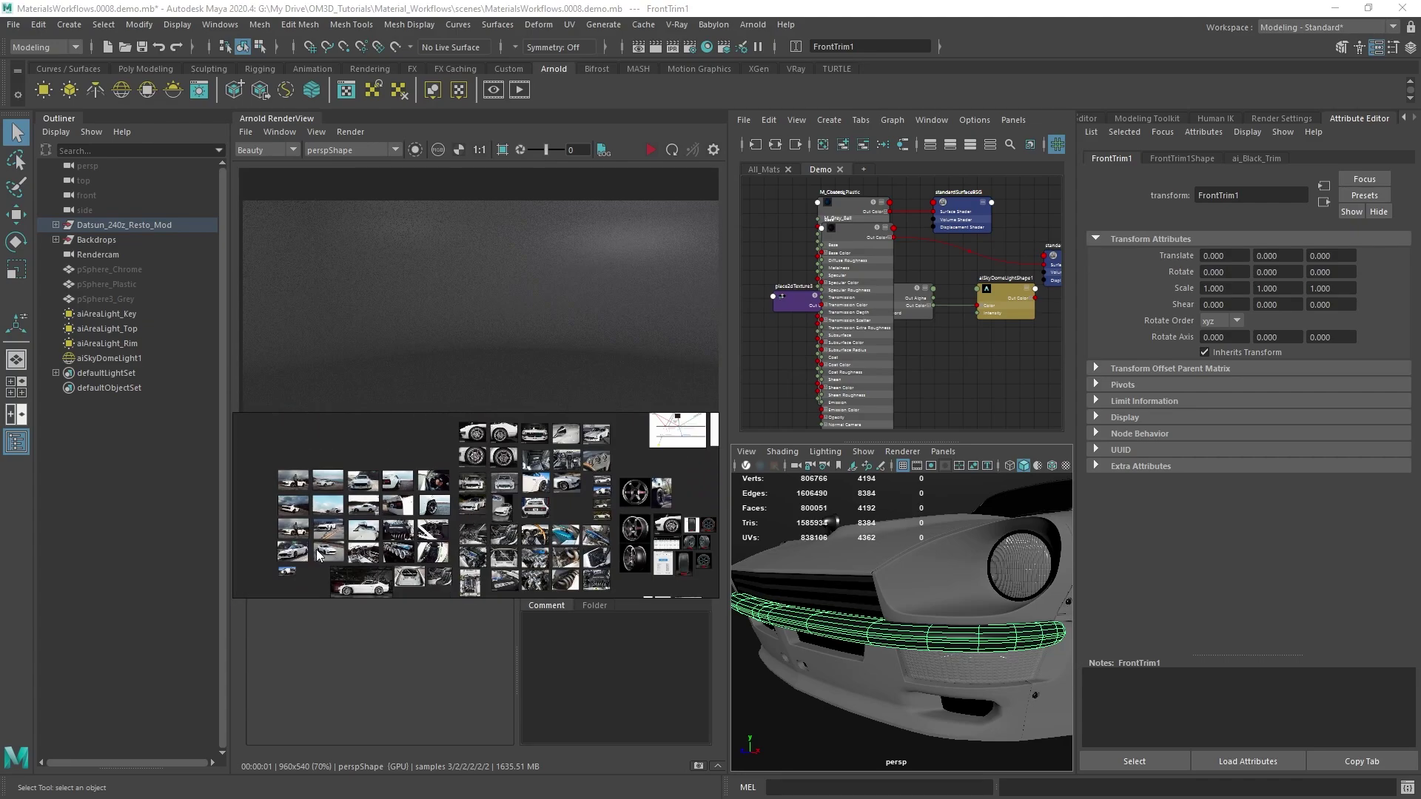
Step: Examine the bumper end and turn signal in the side-view workshop photo of the white car
scroll(445, 551, "up", 5)
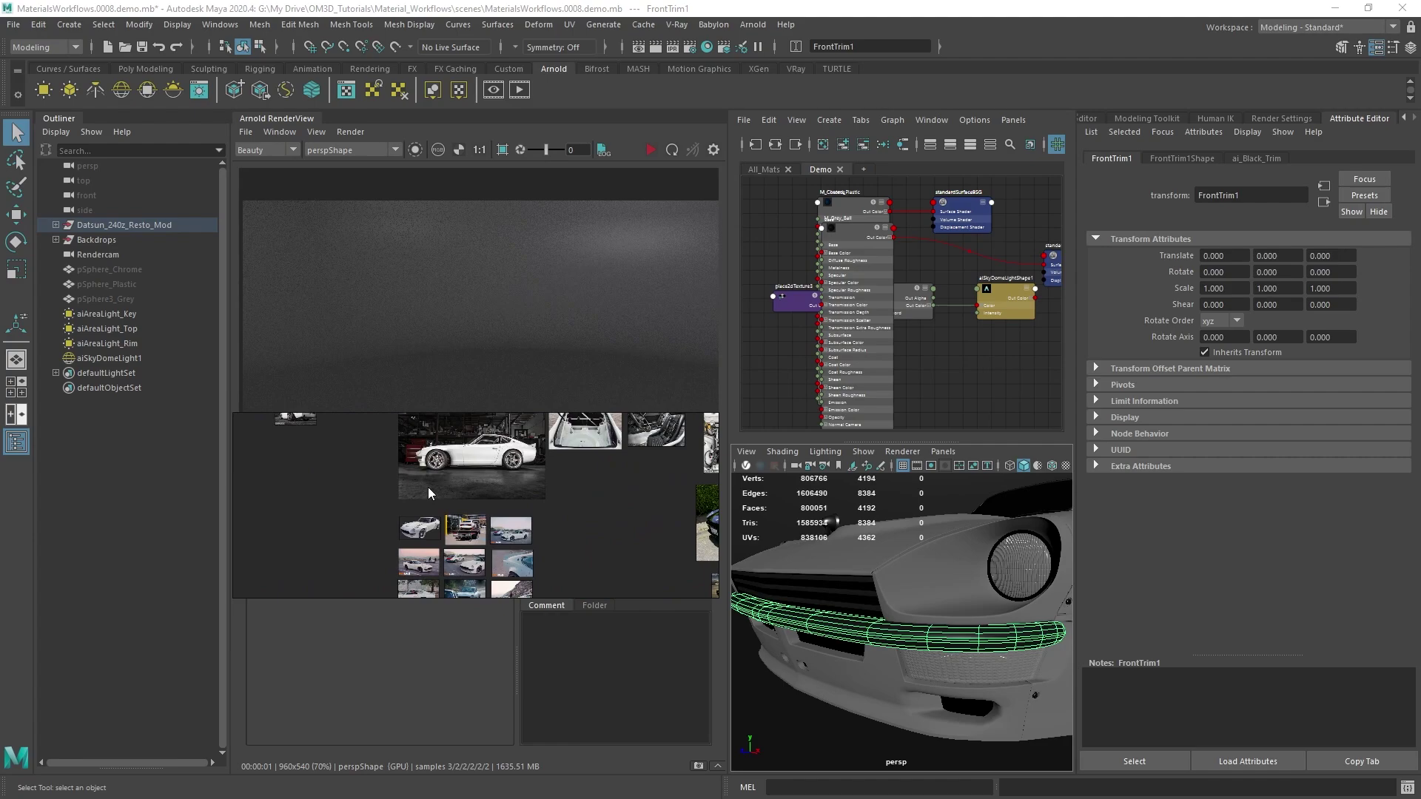
scroll(427, 487, "up", 6)
scroll(473, 555, "up", 5)
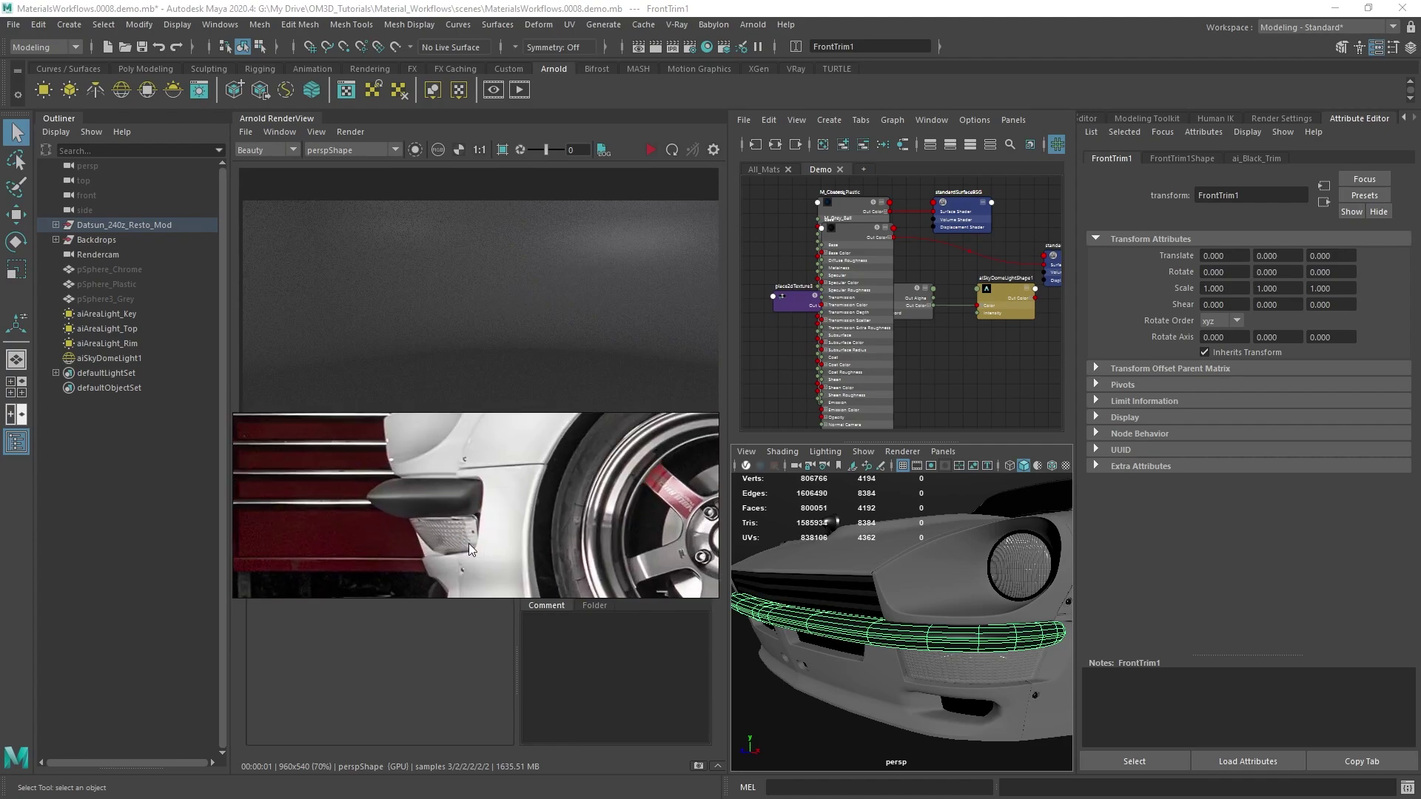
scroll(326, 505, "down", 5)
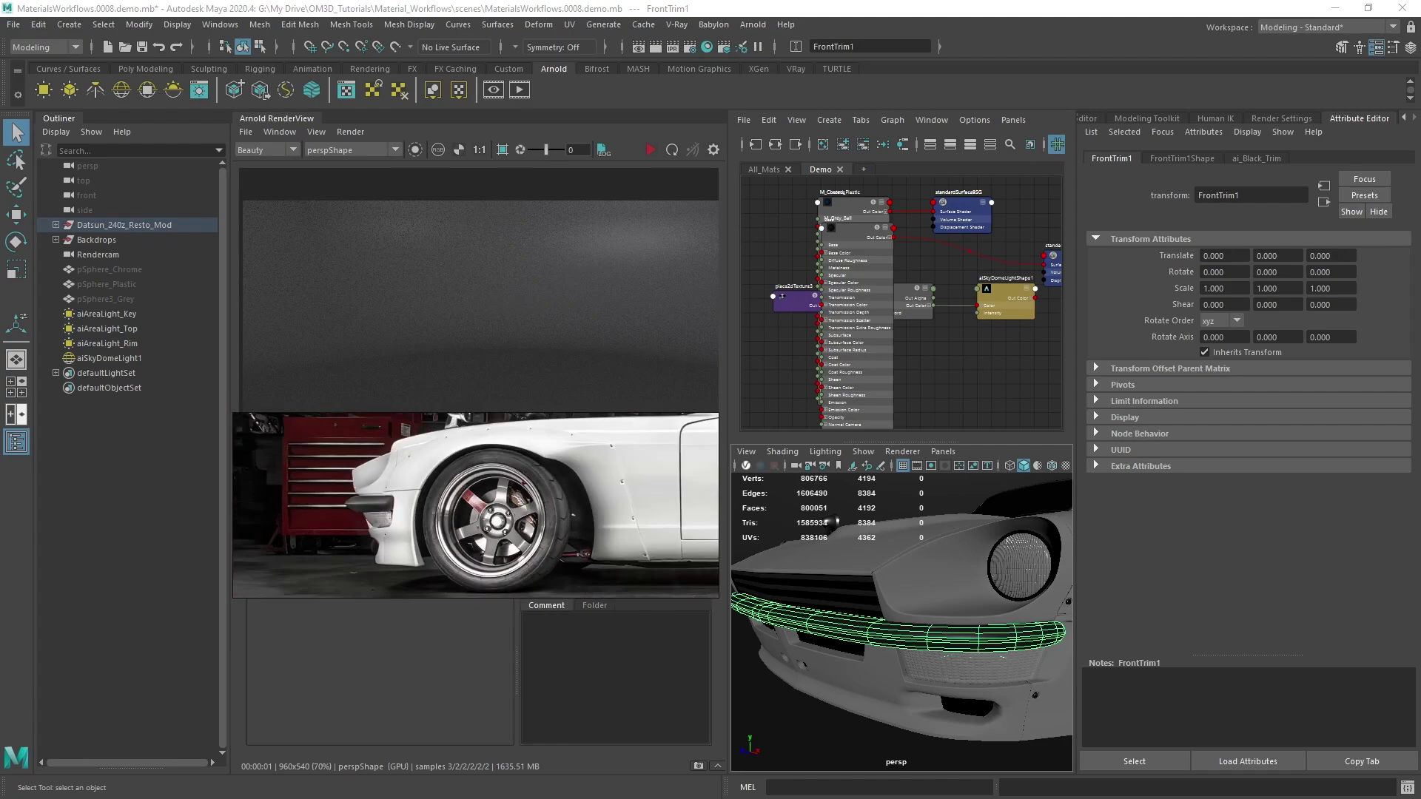
scroll(423, 482, "down", 6)
Step: Compare the bumper finish in the white car's front-view road photo and look over the wheel reference photos
scroll(419, 486, "up", 8)
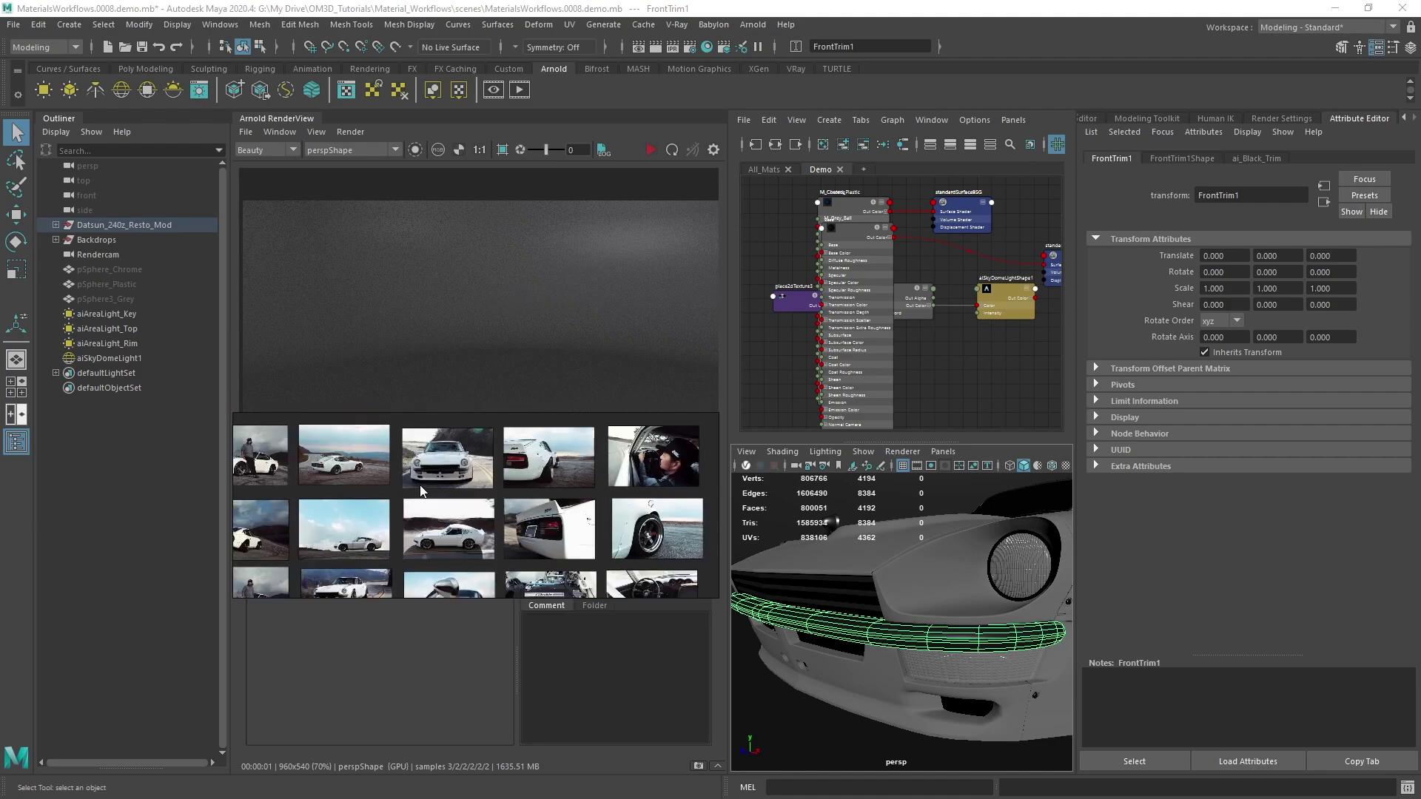
scroll(518, 517, "up", 8)
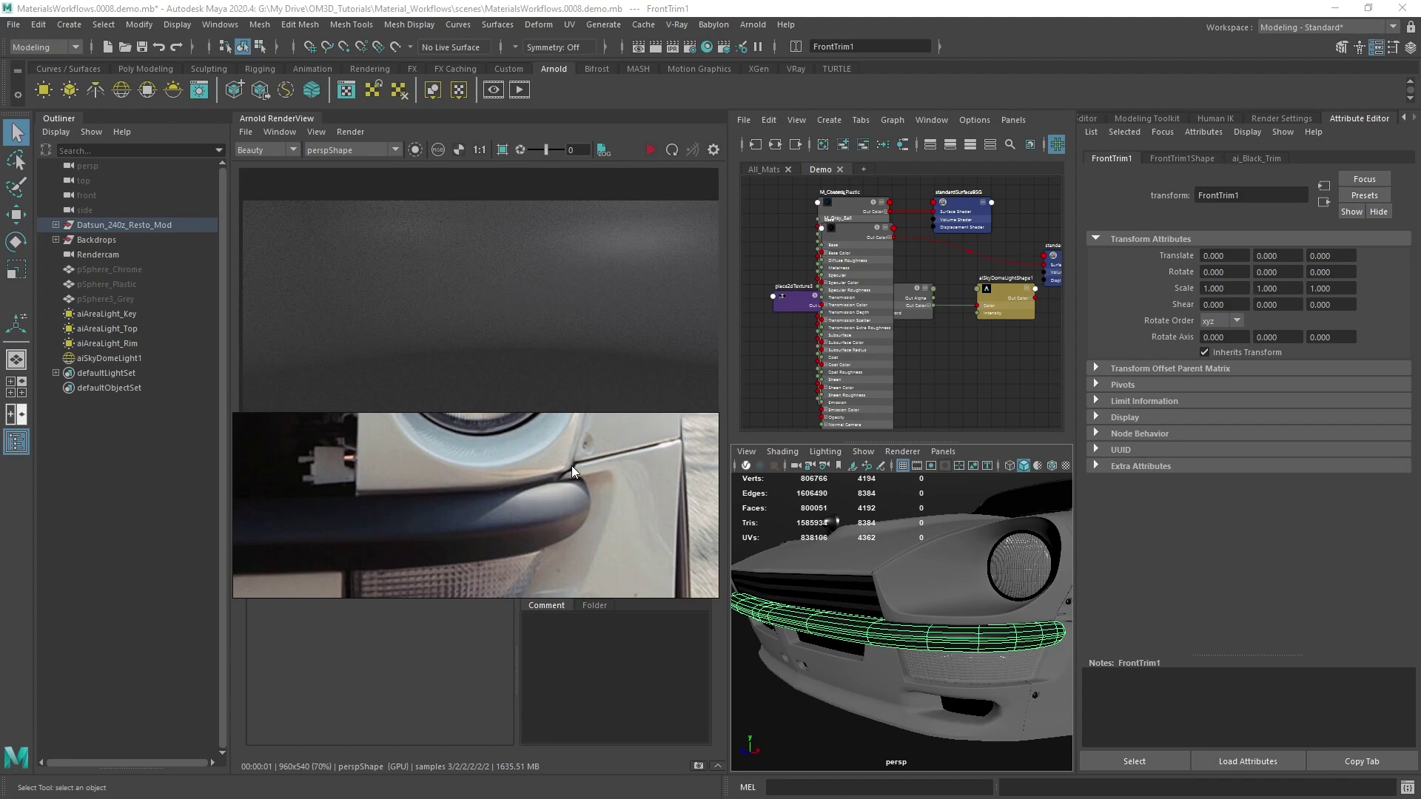
scroll(561, 481, "down", 8)
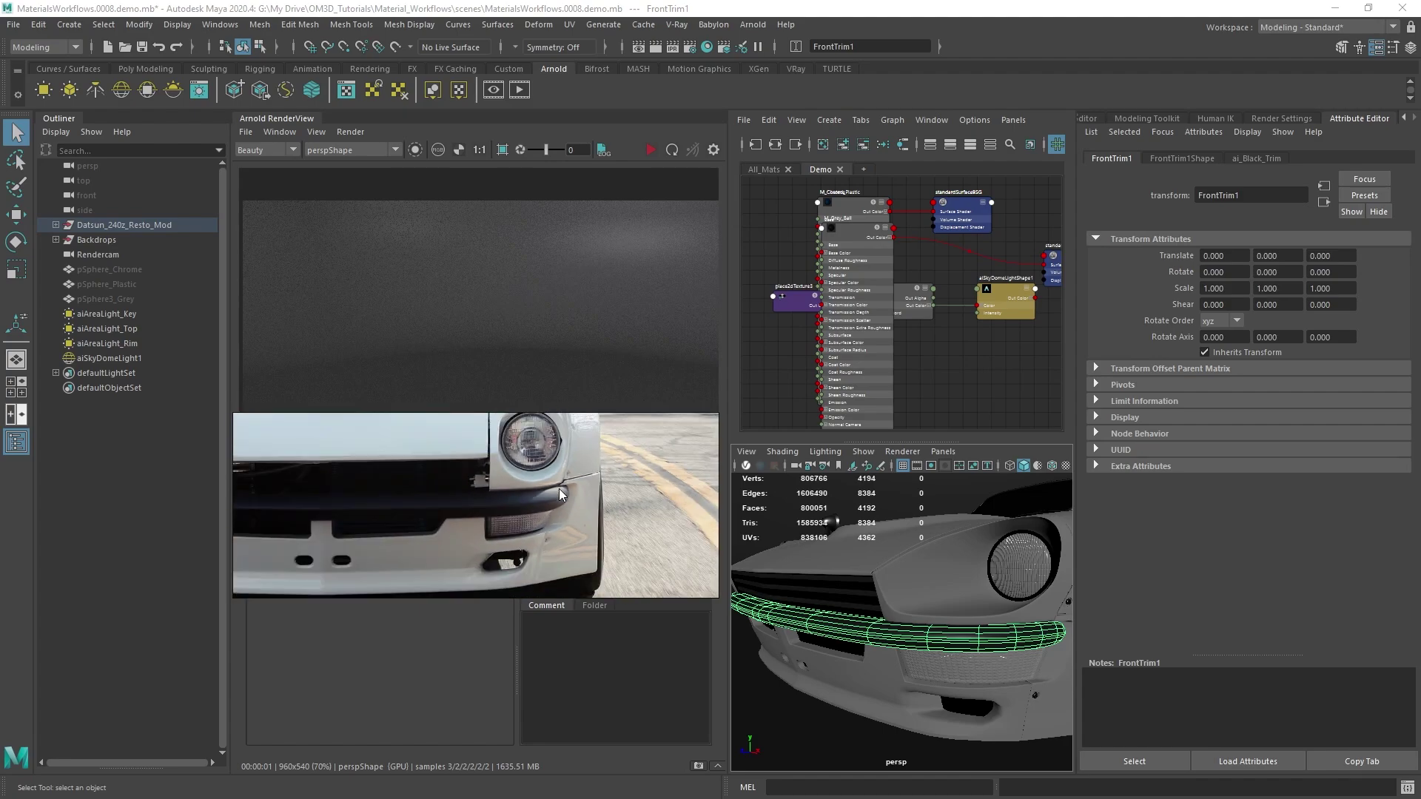
scroll(442, 494, "up", 4)
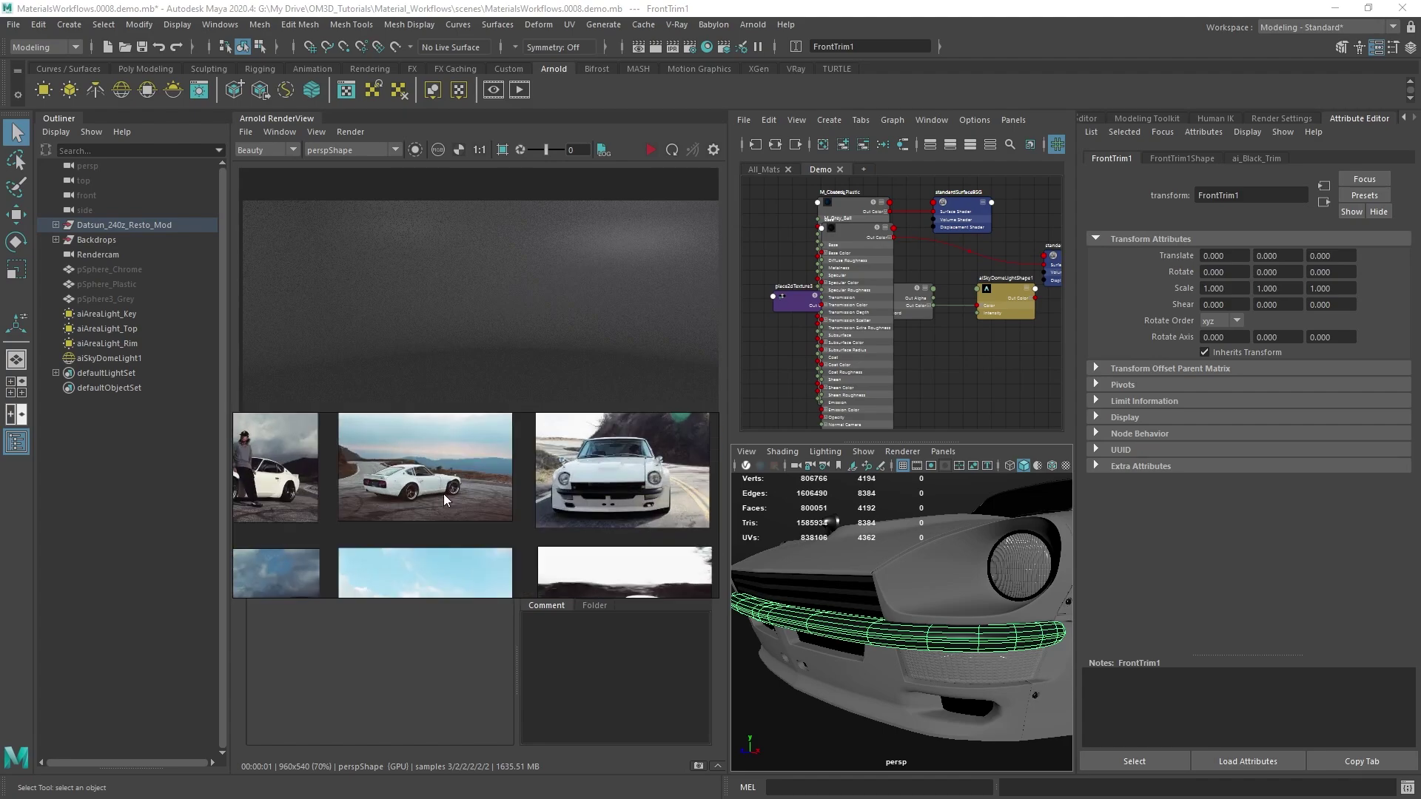
scroll(433, 490, "down", 8)
scroll(492, 490, "up", 10)
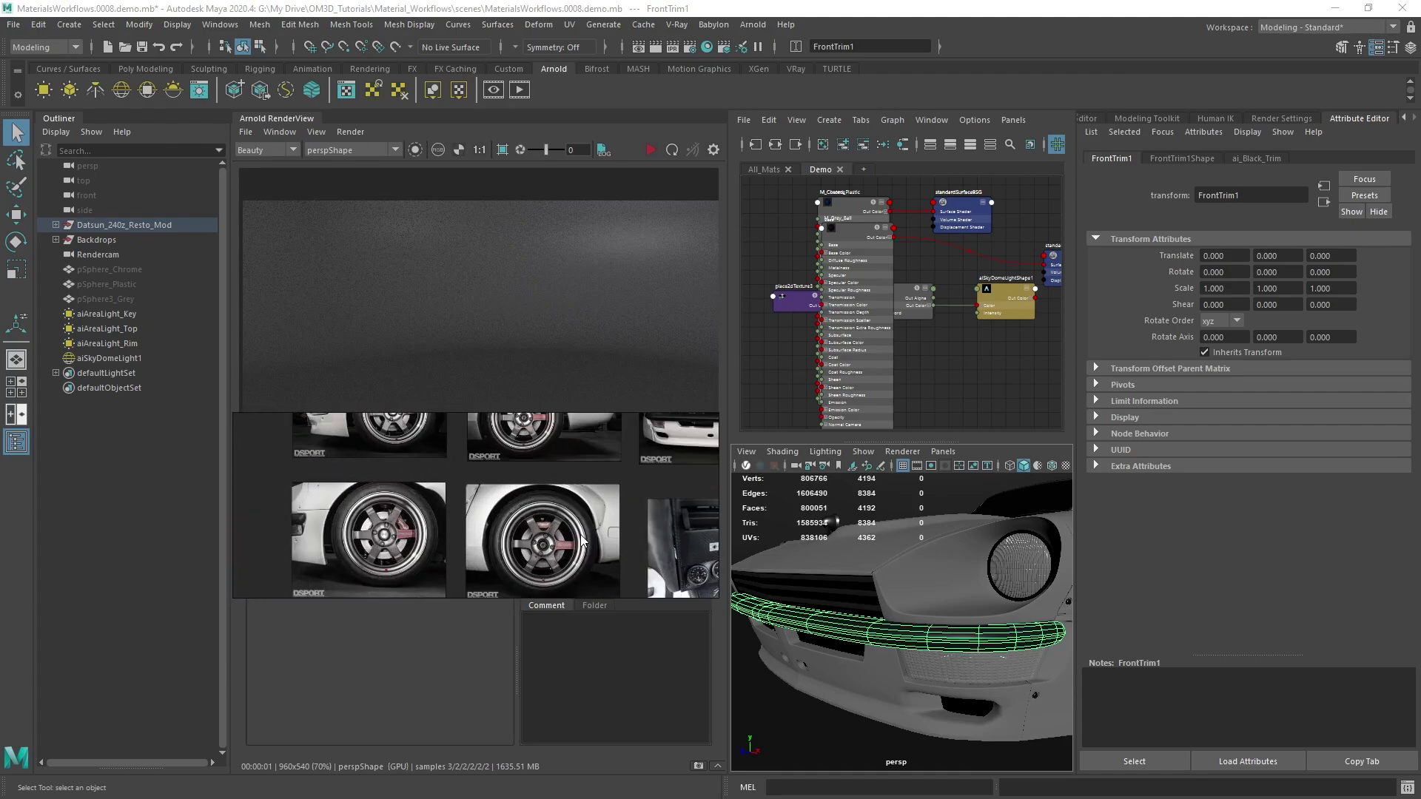
scroll(511, 532, "down", 10)
scroll(513, 503, "down", 3)
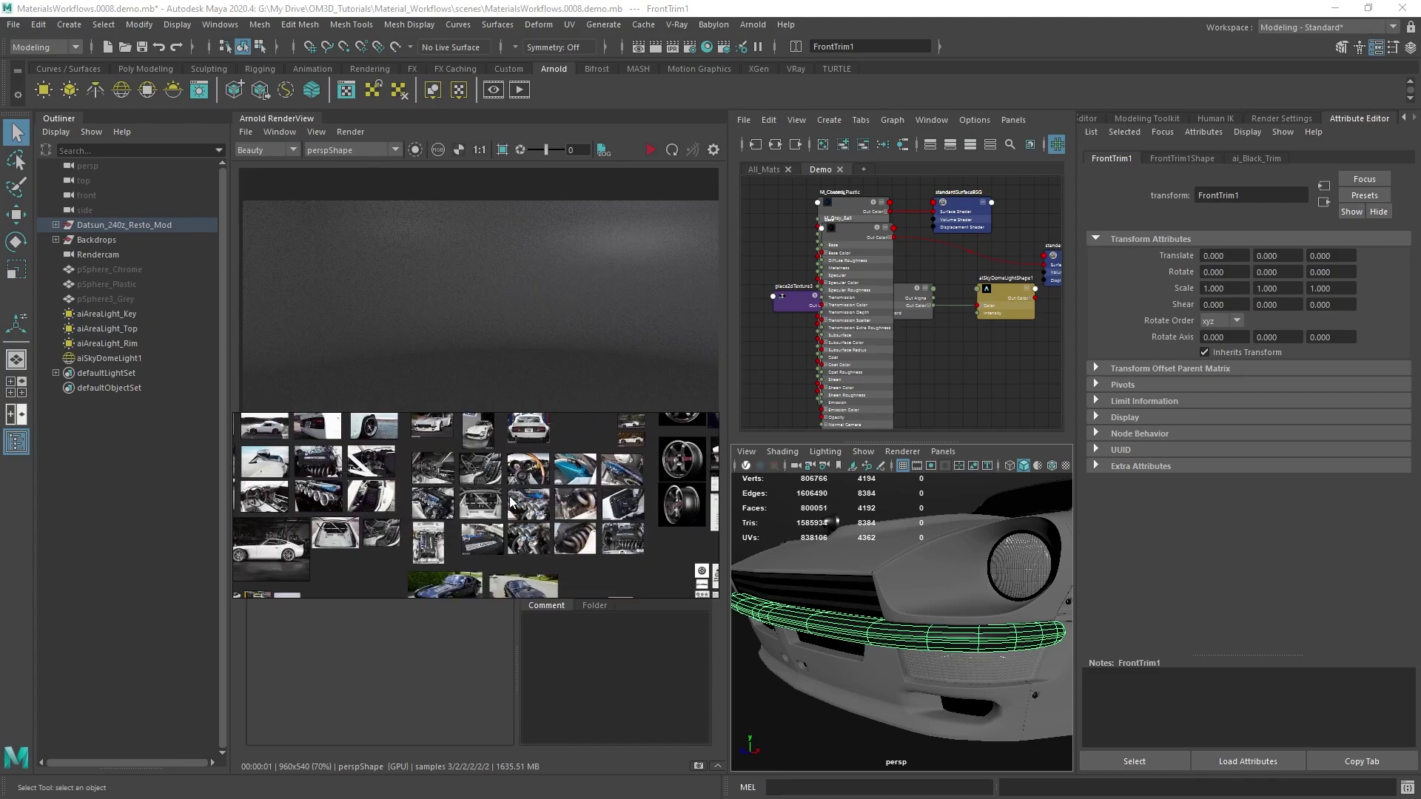
Step: Examine the glossier front bumper in the reference photos of the dark grey car
scroll(529, 511, "up", 5)
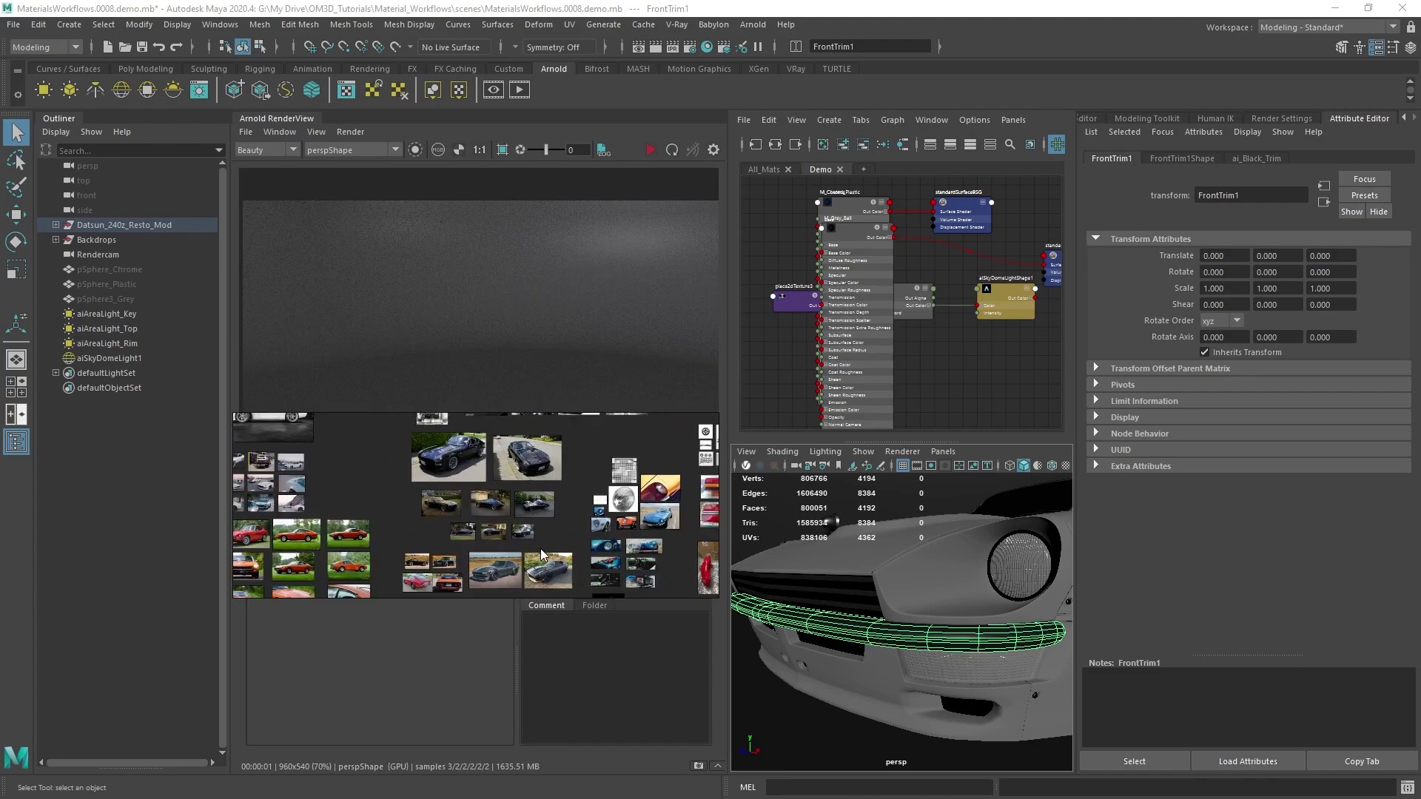
scroll(532, 518, "up", 10)
scroll(473, 494, "down", 3)
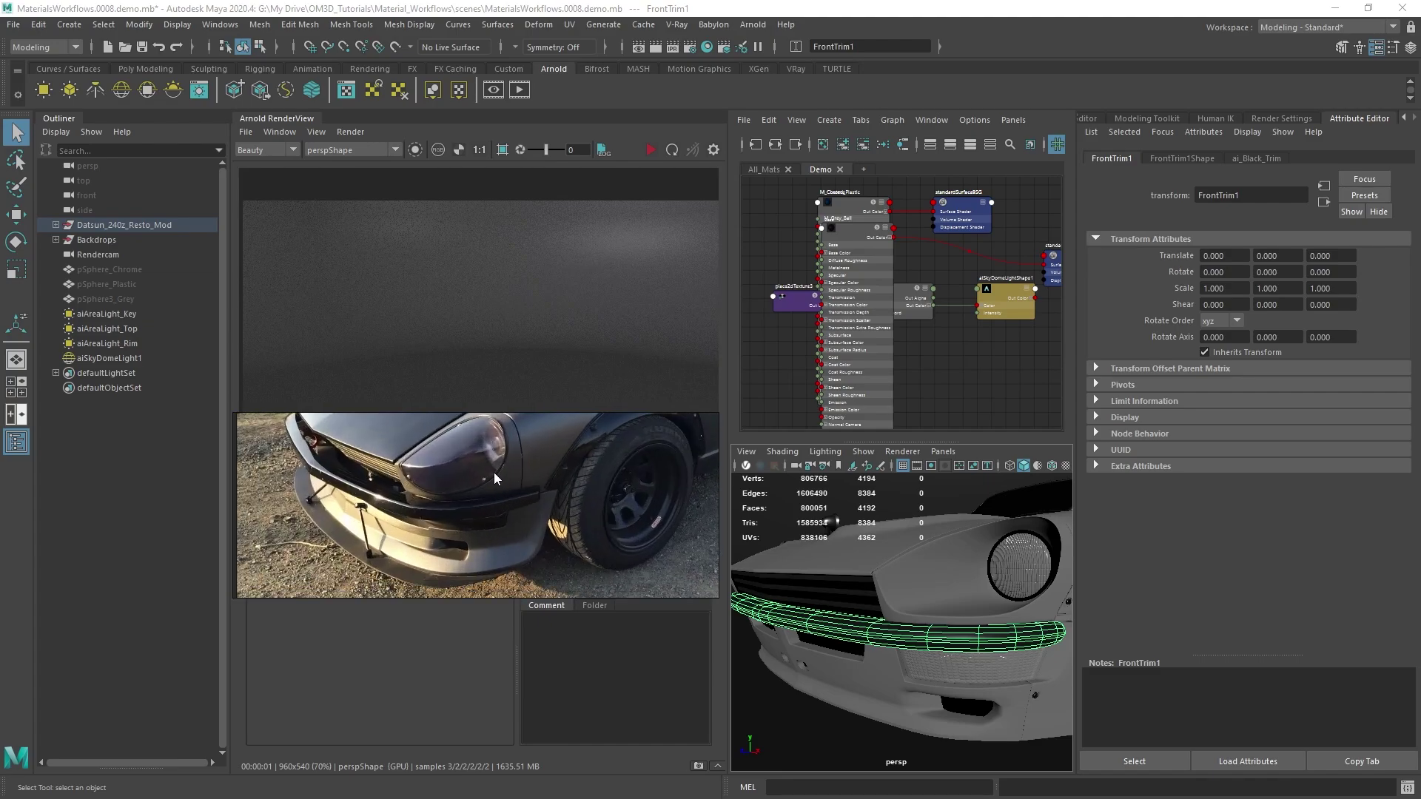
scroll(415, 466, "up", 3)
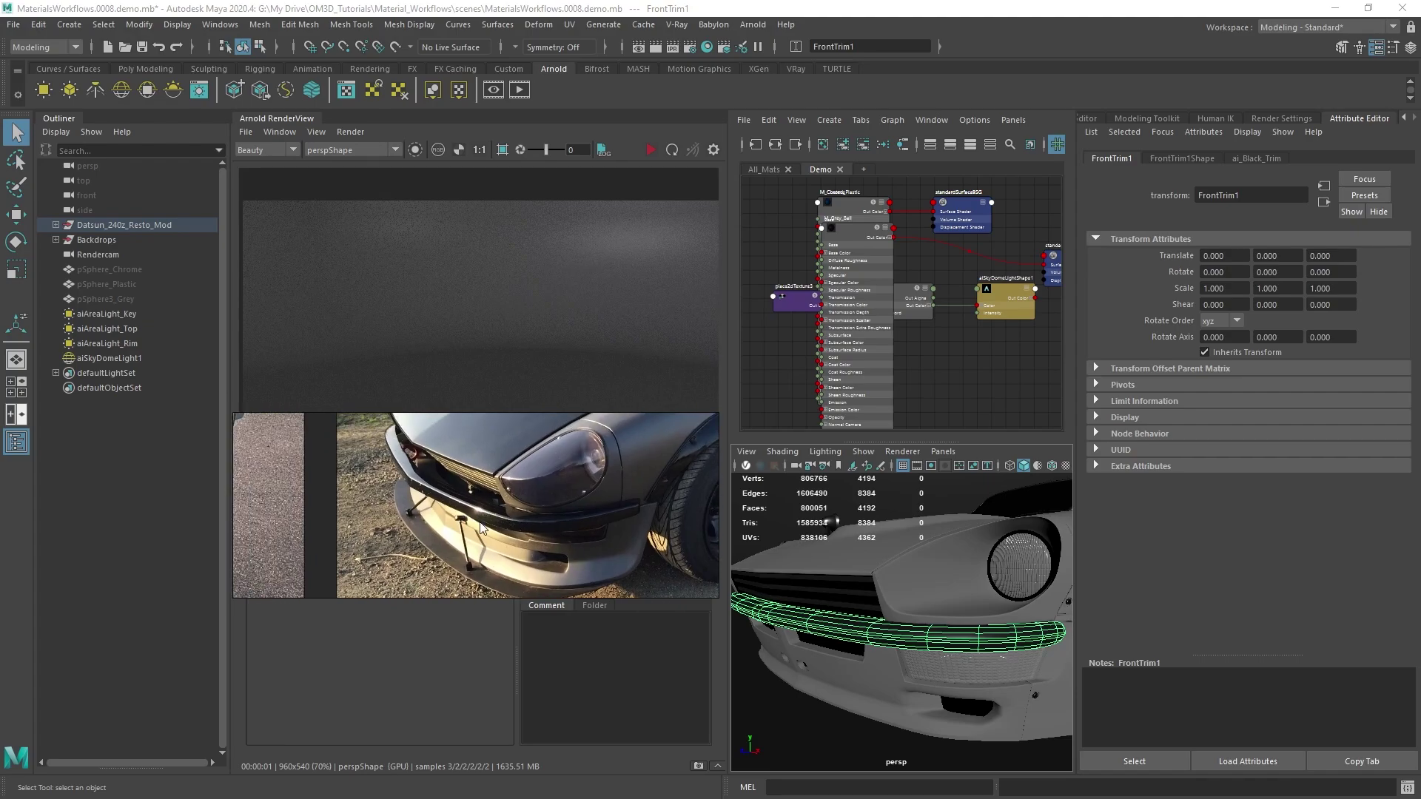
scroll(560, 532, "down", 3)
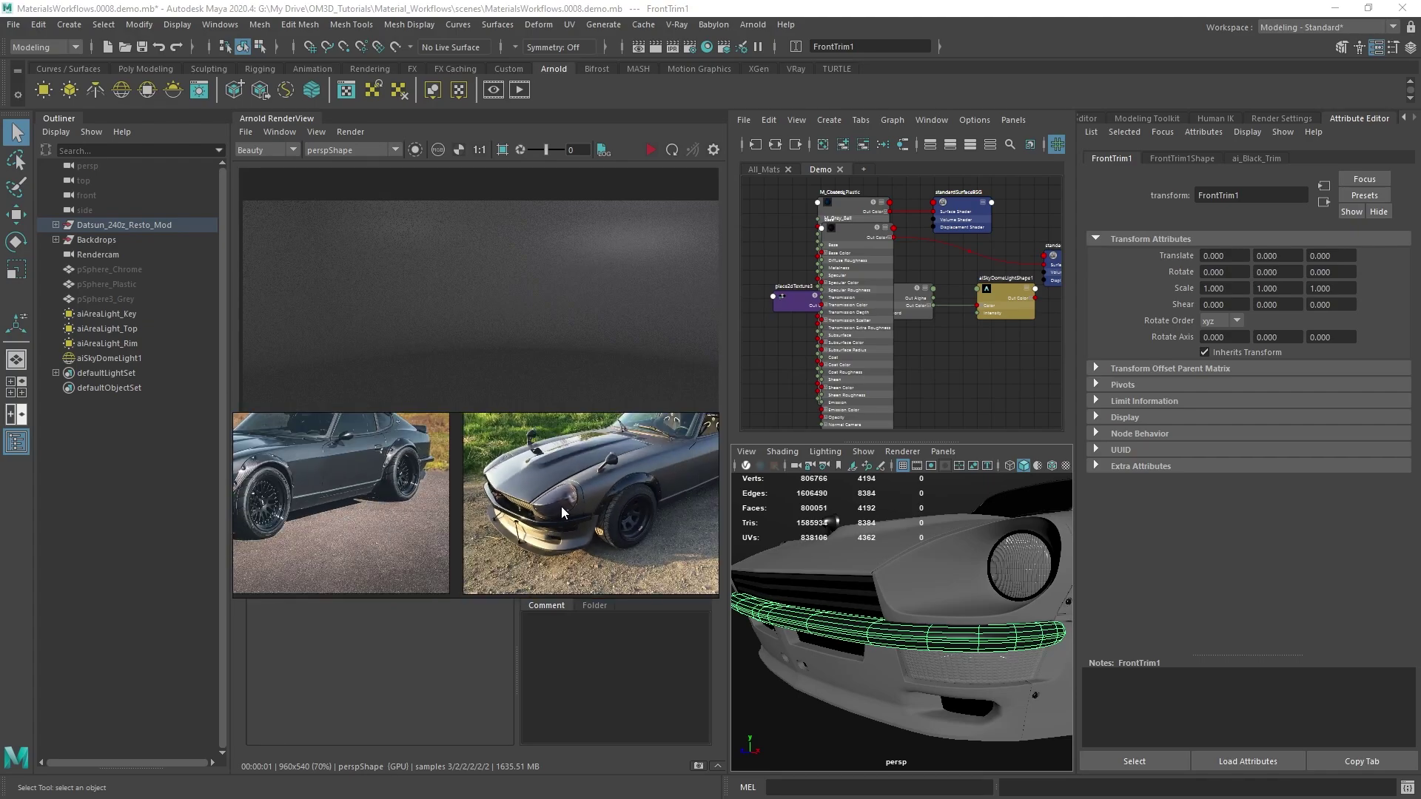
scroll(511, 514, "up", 2)
scroll(509, 512, "down", 6)
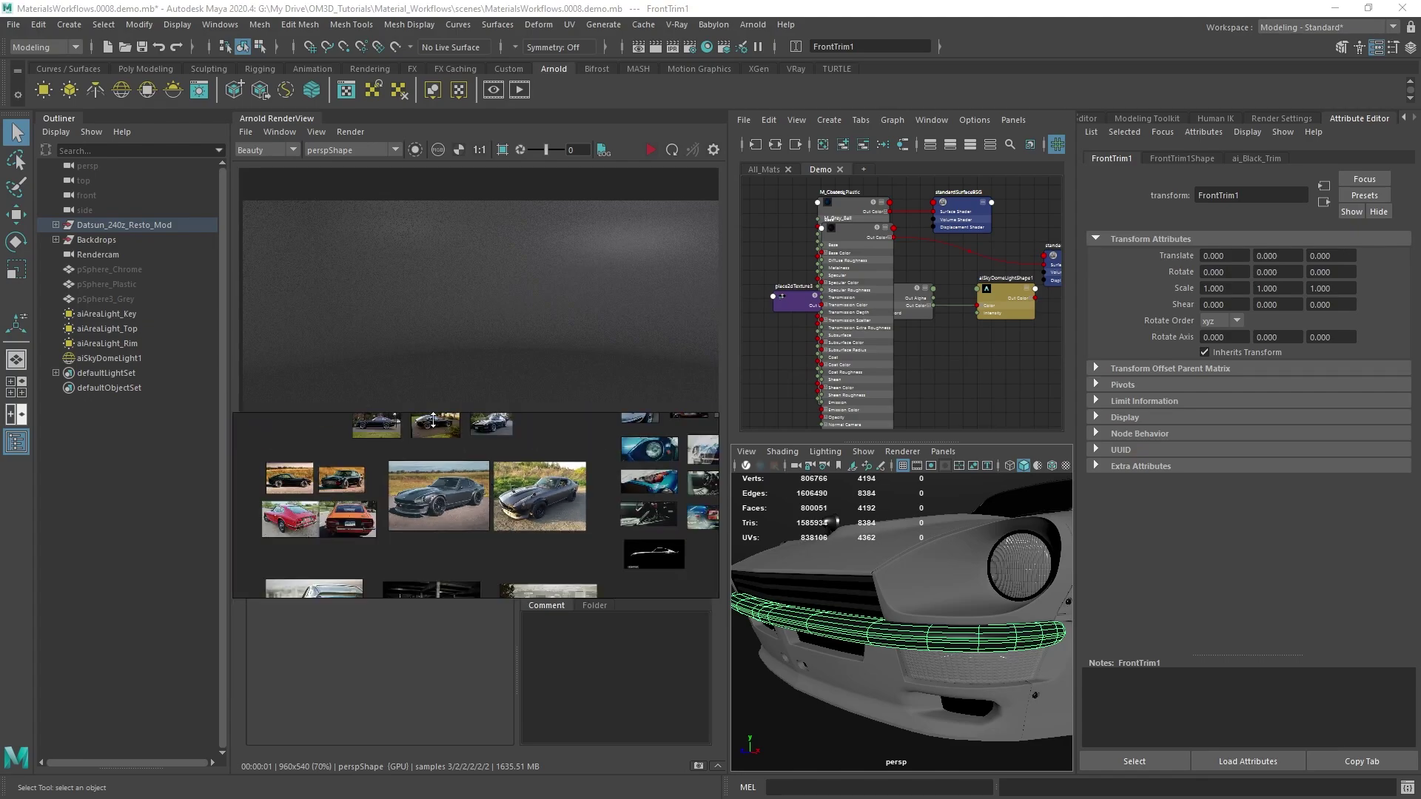
Step: Return to the white car's front-view road photo and examine how the bumper's rounded end reflects light
scroll(520, 496, "up", 2)
scroll(521, 497, "up", 8)
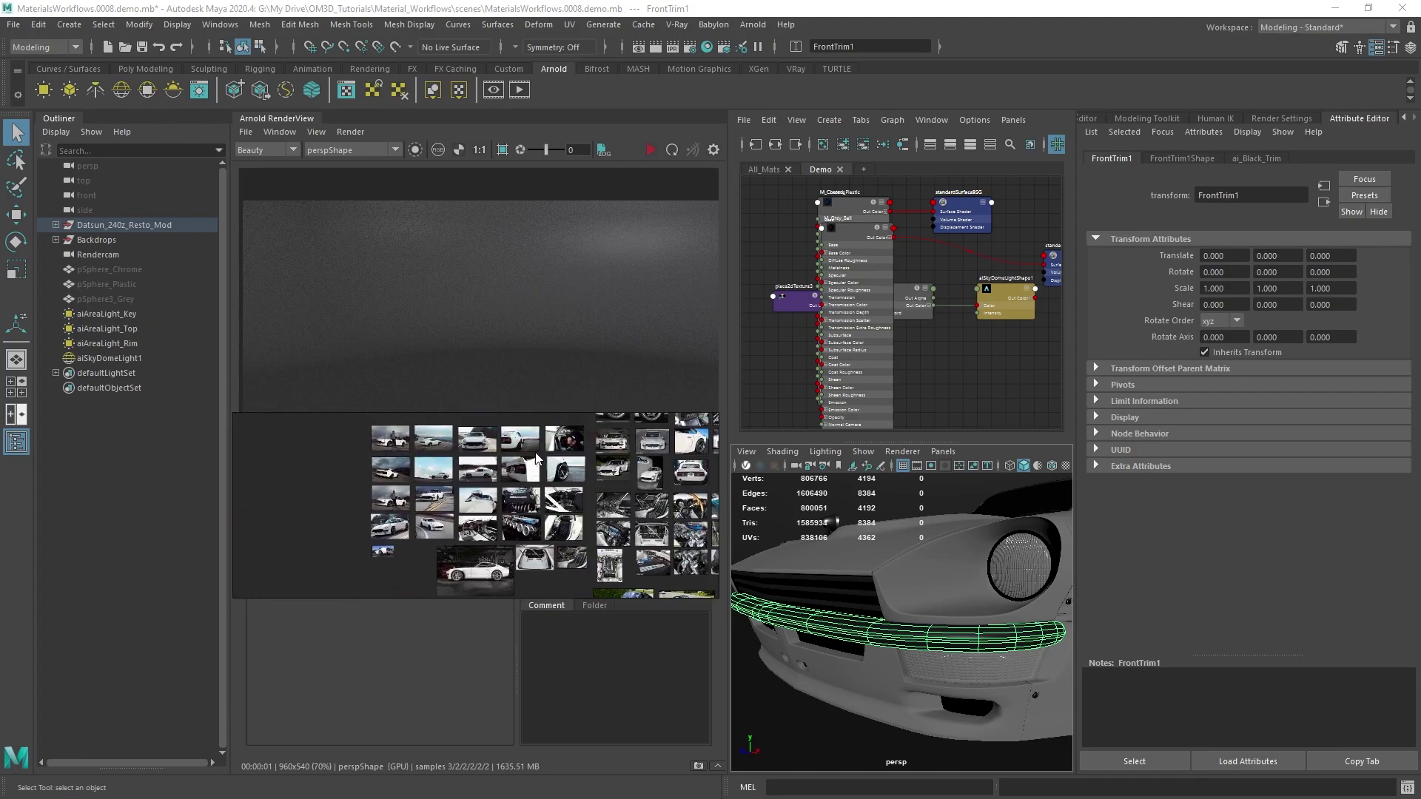
mouse_move(480, 468)
middle_mouse_down()
mouse_move(471, 481)
mouse_move(476, 465)
middle_mouse_up()
scroll(476, 464, "up", 5)
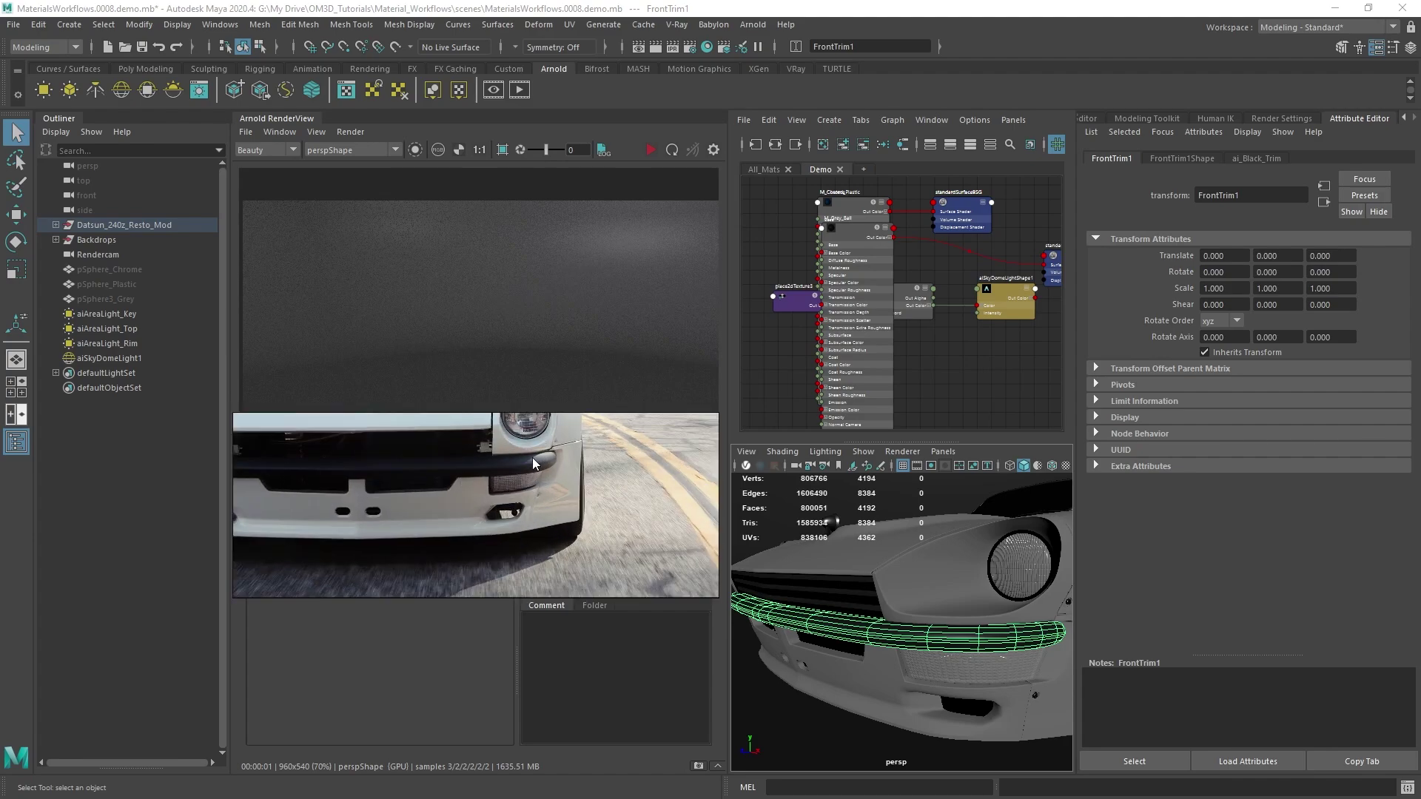
scroll(548, 456, "up", 4)
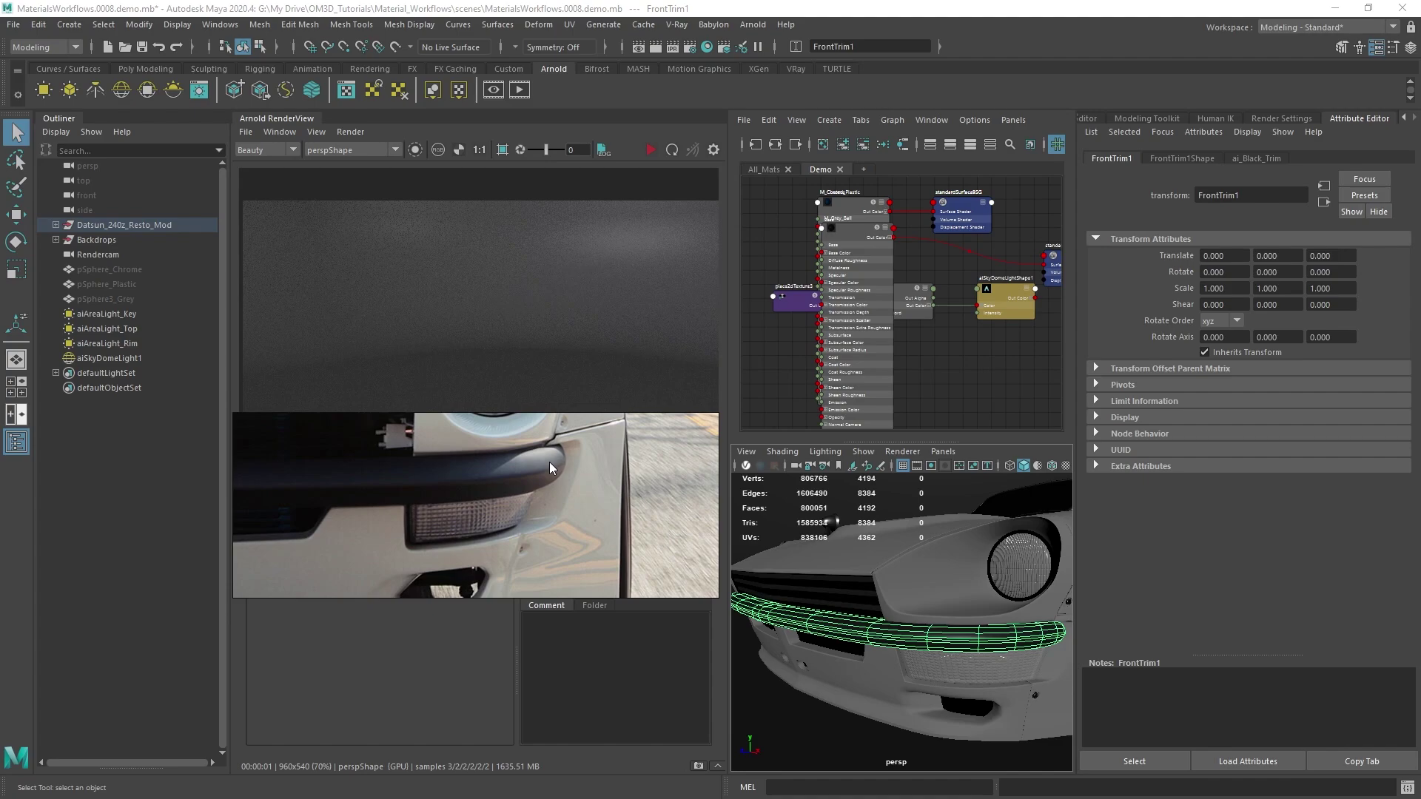
scroll(587, 468, "down", 6)
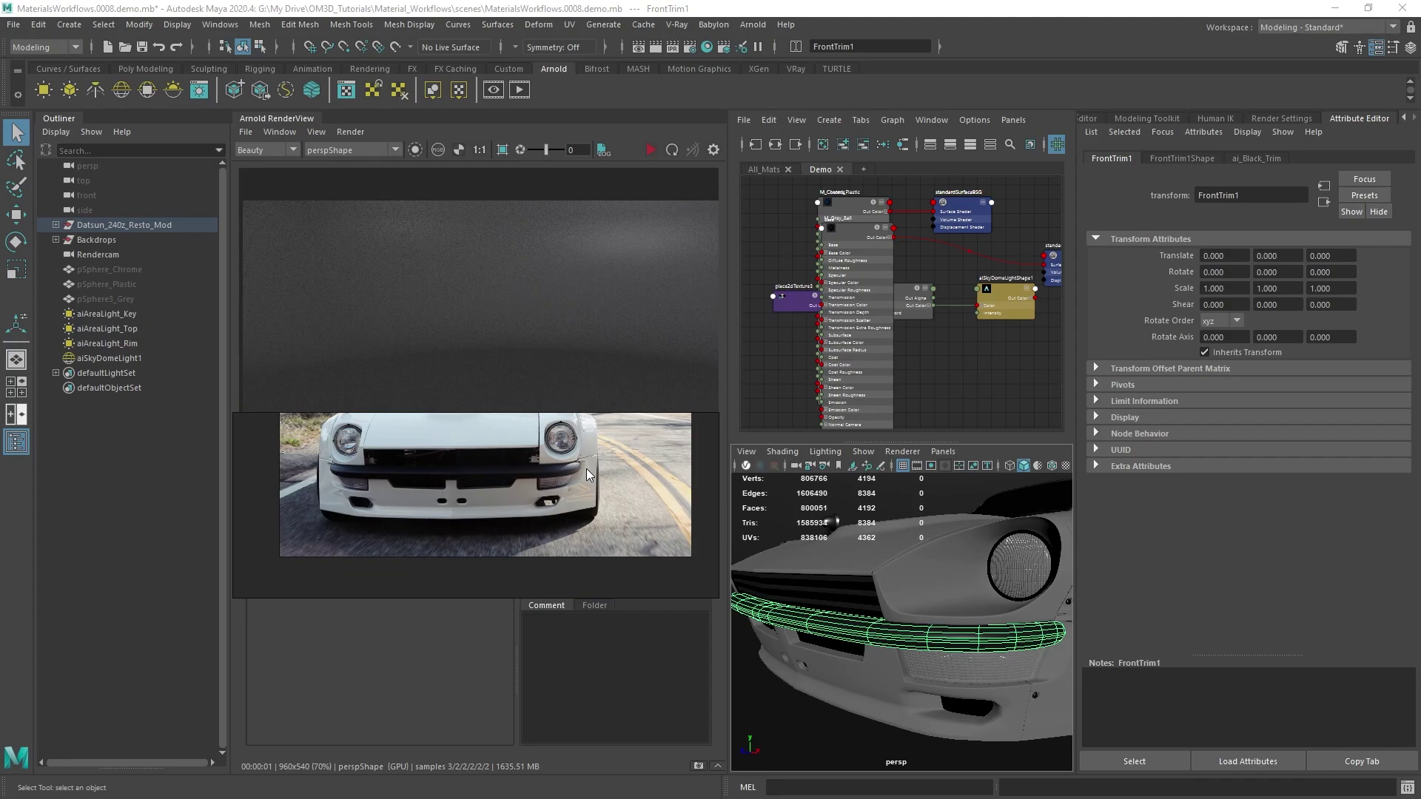
scroll(581, 474, "down", 6)
Step: Examine the bumper corner above the turn signal in a close-up photo for comparison with the selected trim
middle_click_drag(484, 502, 562, 509)
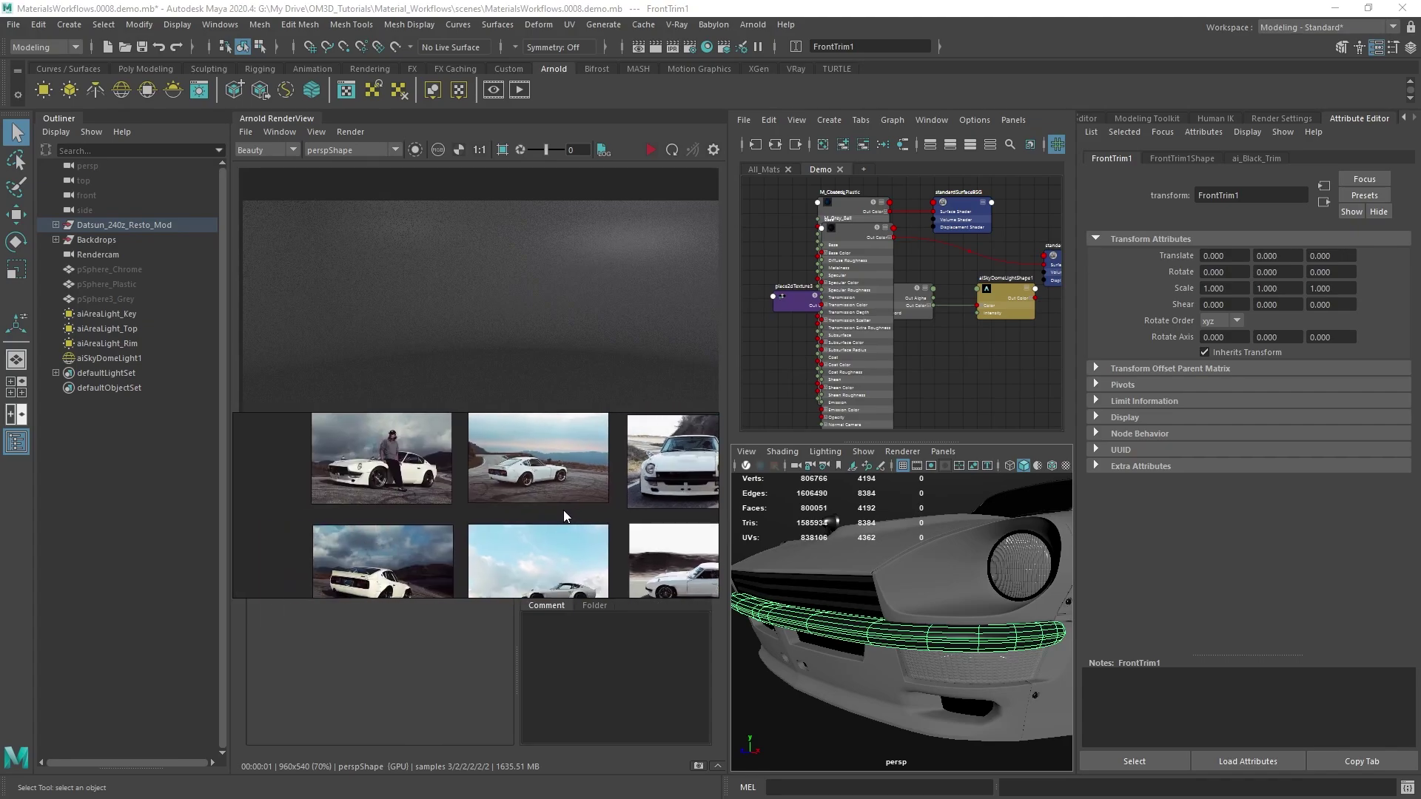
scroll(415, 498, "up", 10)
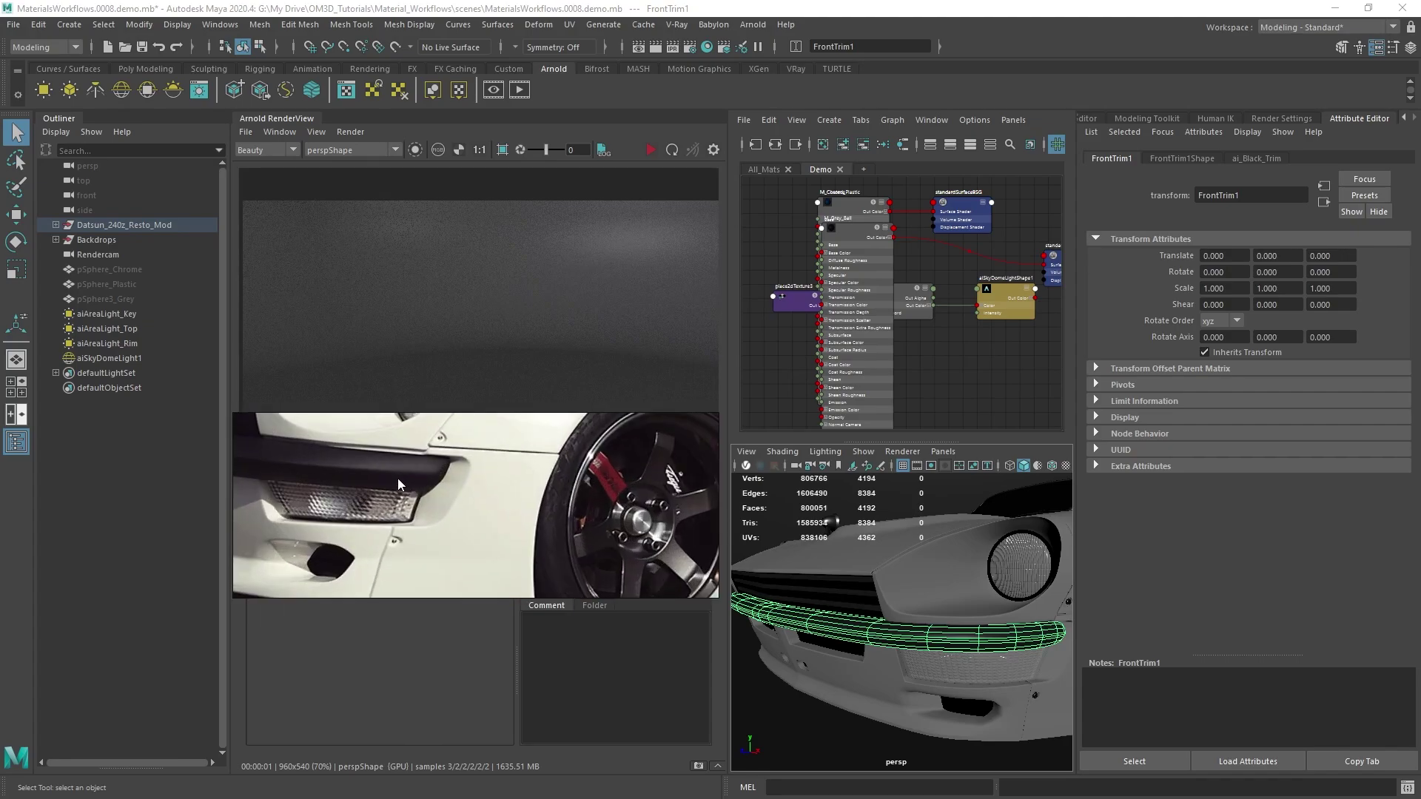
scroll(551, 490, "down", 1)
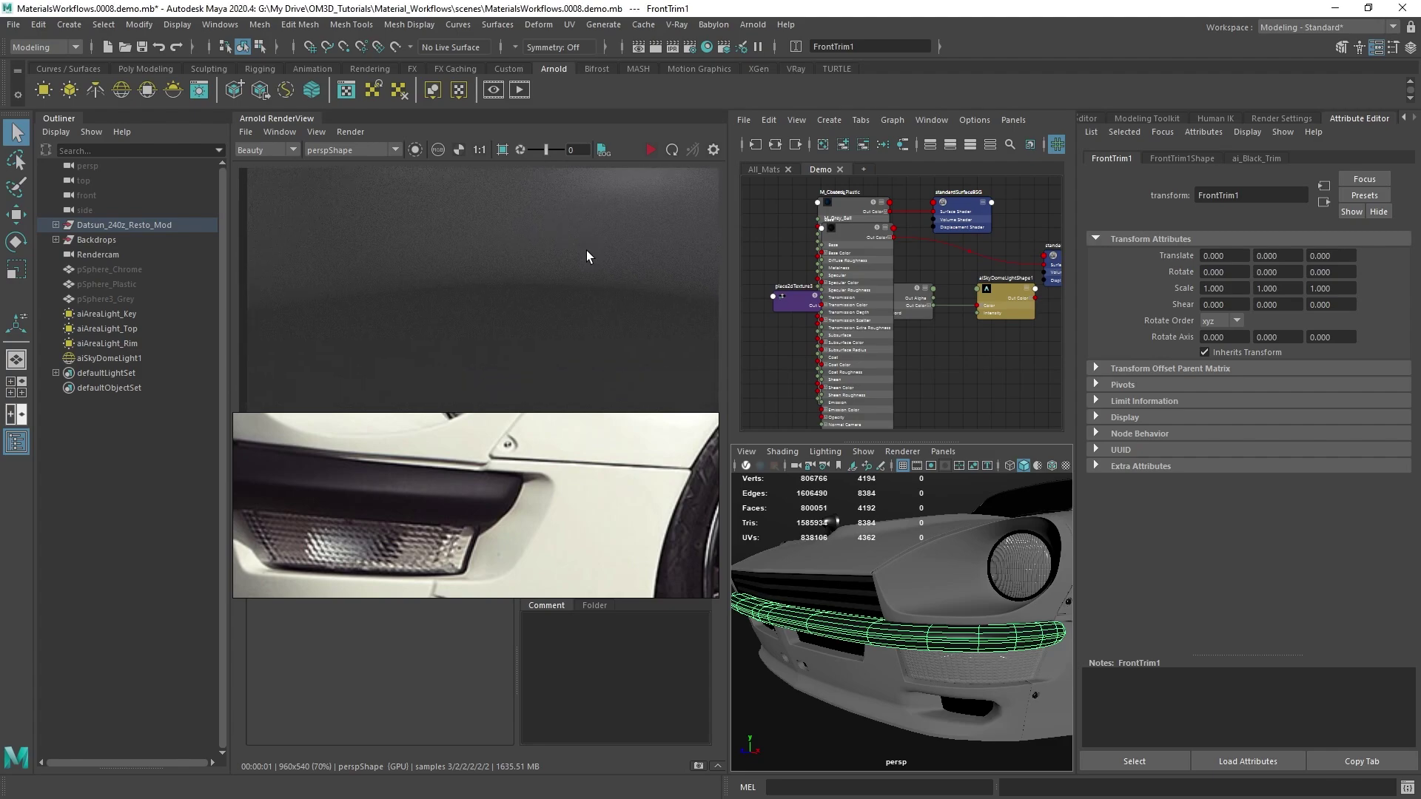
scroll(584, 253, "down", 3)
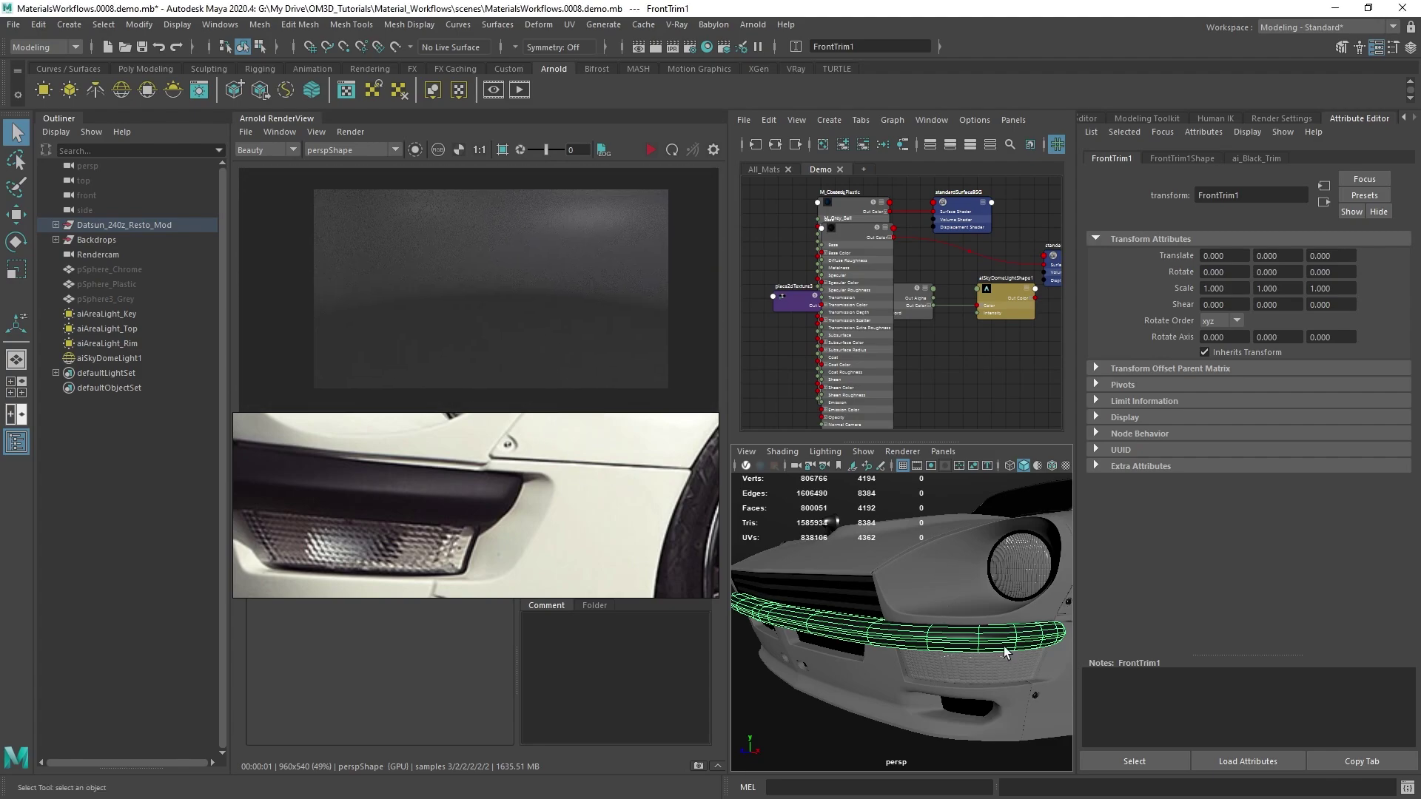
Step: Assign a new Standard Surface material to the selected front bumper trim
right_click(938, 638)
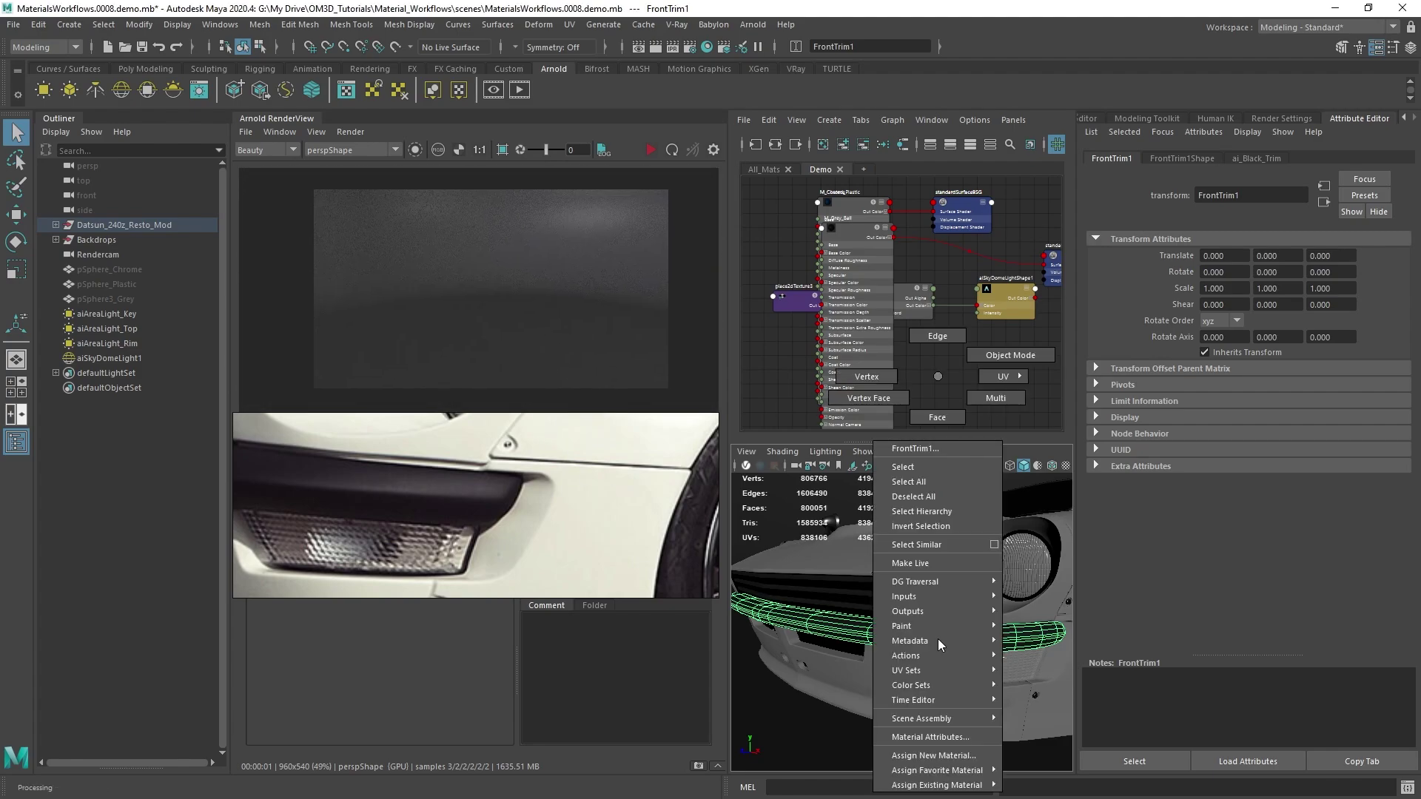
left_click(927, 757)
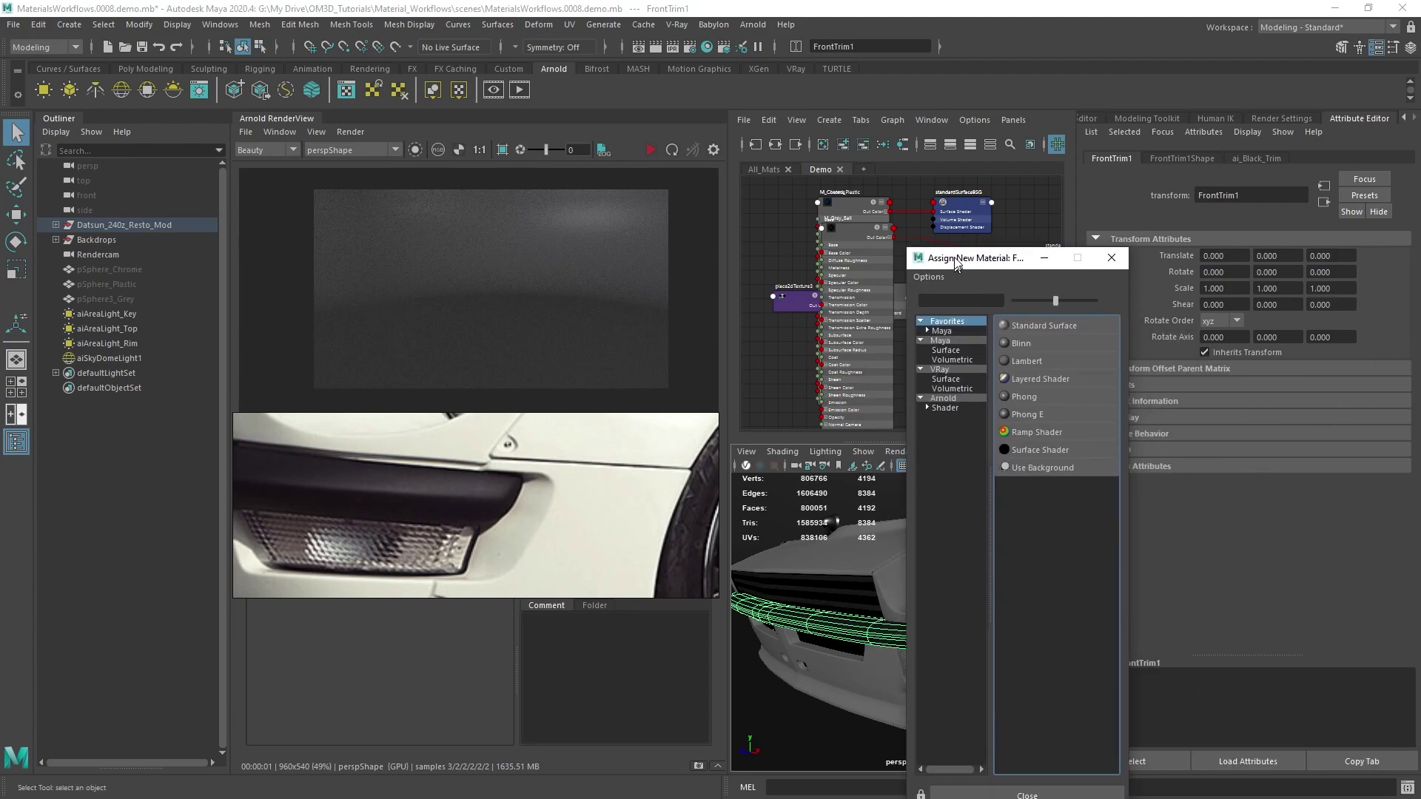
left_click(1037, 279)
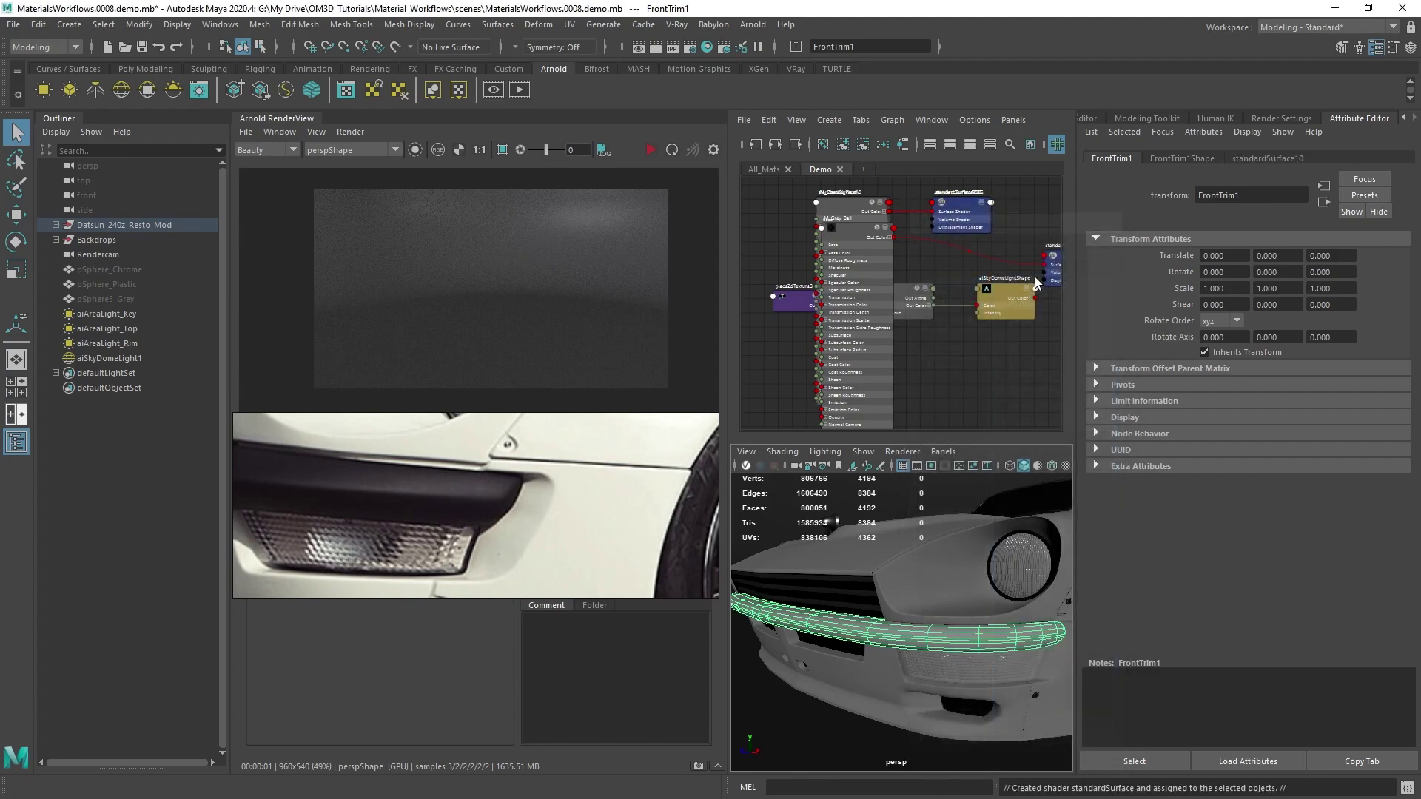
Step: Rename the trim's new Standard Surface material as M_Plastic_Noise
double_click(1273, 196)
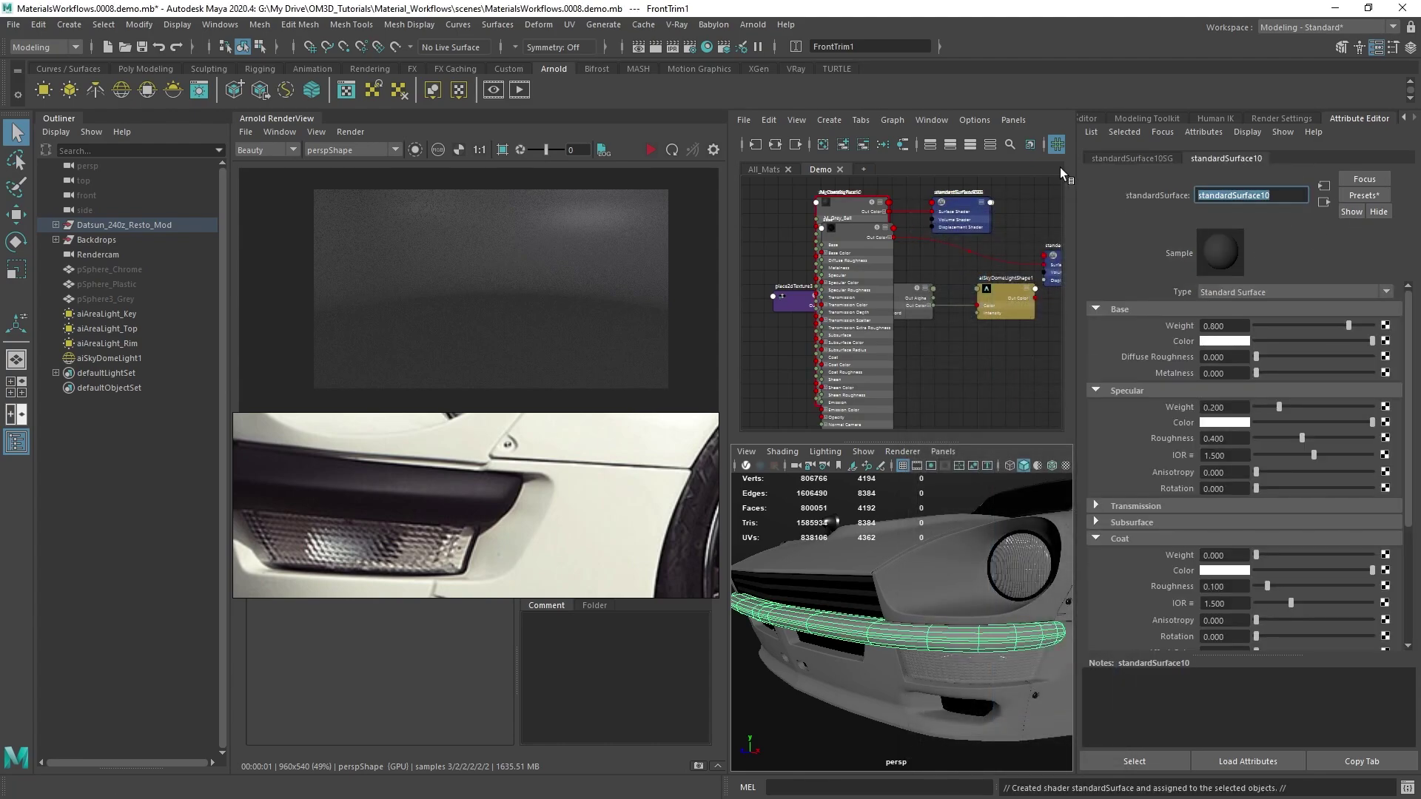
type("M")
type("_Noise")
key("BackSpace")
type("y_Plas")
key("BackSpace")
key("BackSpace")
key("BackSpace")
key("BackSpace")
key("BackSpace")
key("BackSpace")
key("BackSpace")
key("BackSpace")
key("BackSpace")
key("BackSpace")
type("Plastic_Noise")
key("Return")
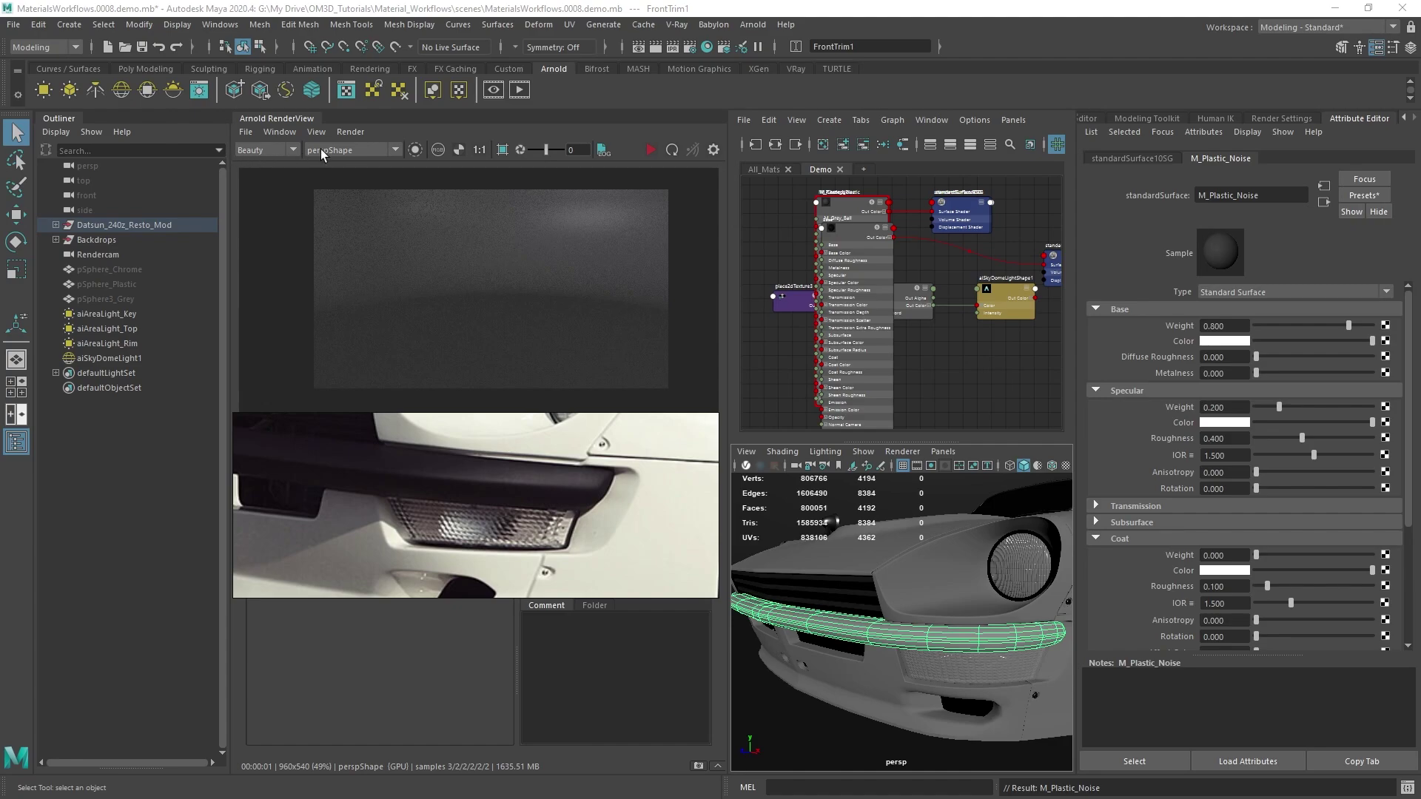
Step: Open the AOV browser in the render settings and select the coat, coat_direct and coat_indirect AOVs
left_click(688, 48)
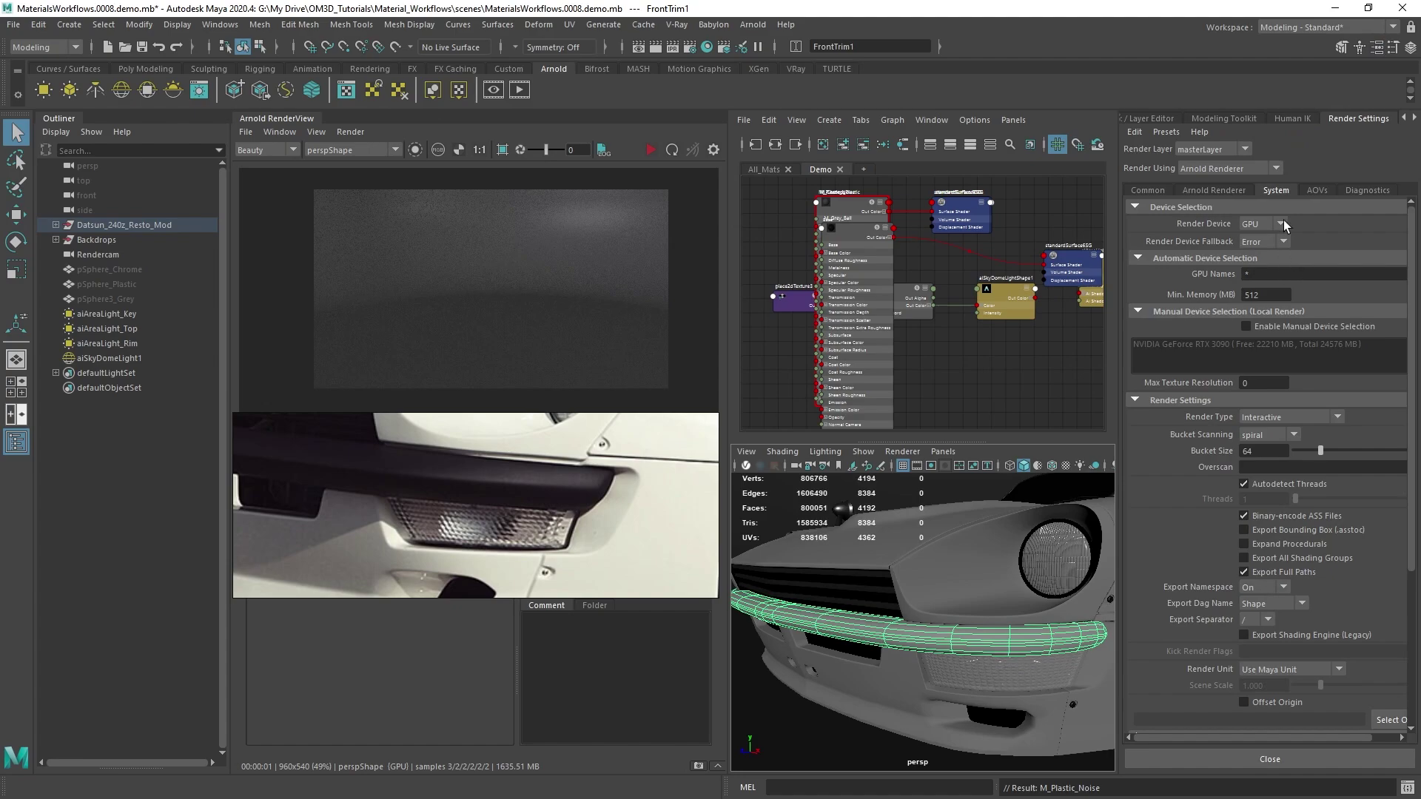
left_click(1318, 191)
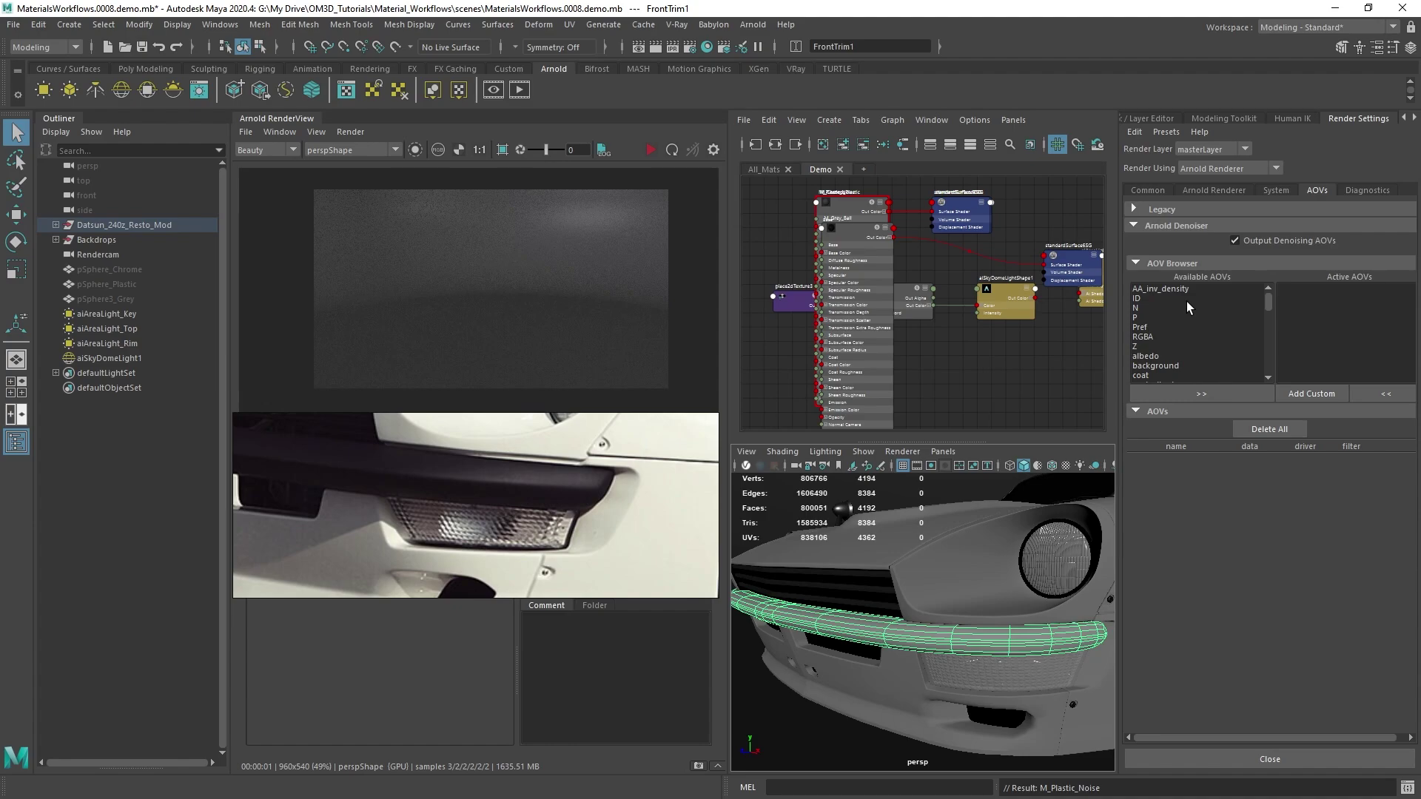
scroll(1162, 300, "down", 3)
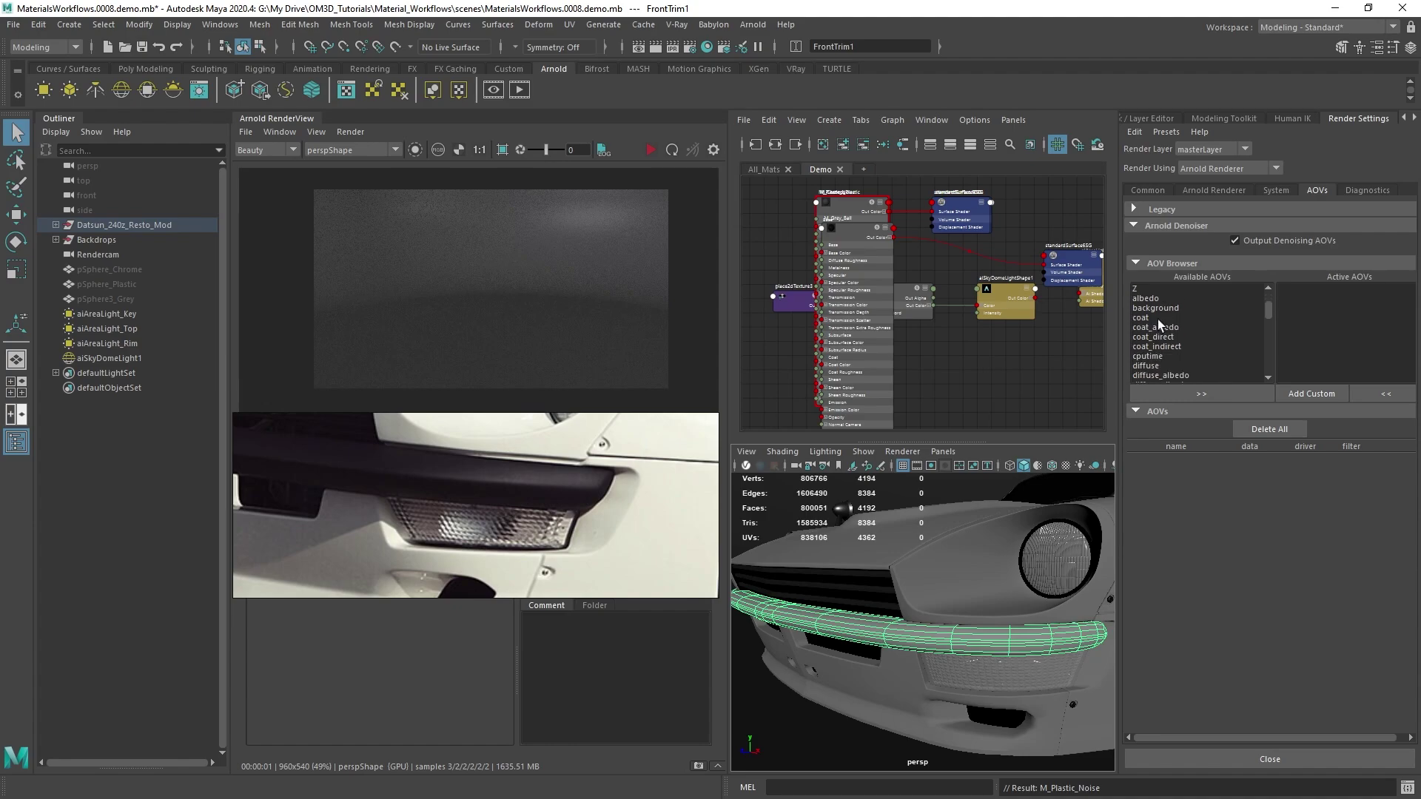
left_click(1153, 318)
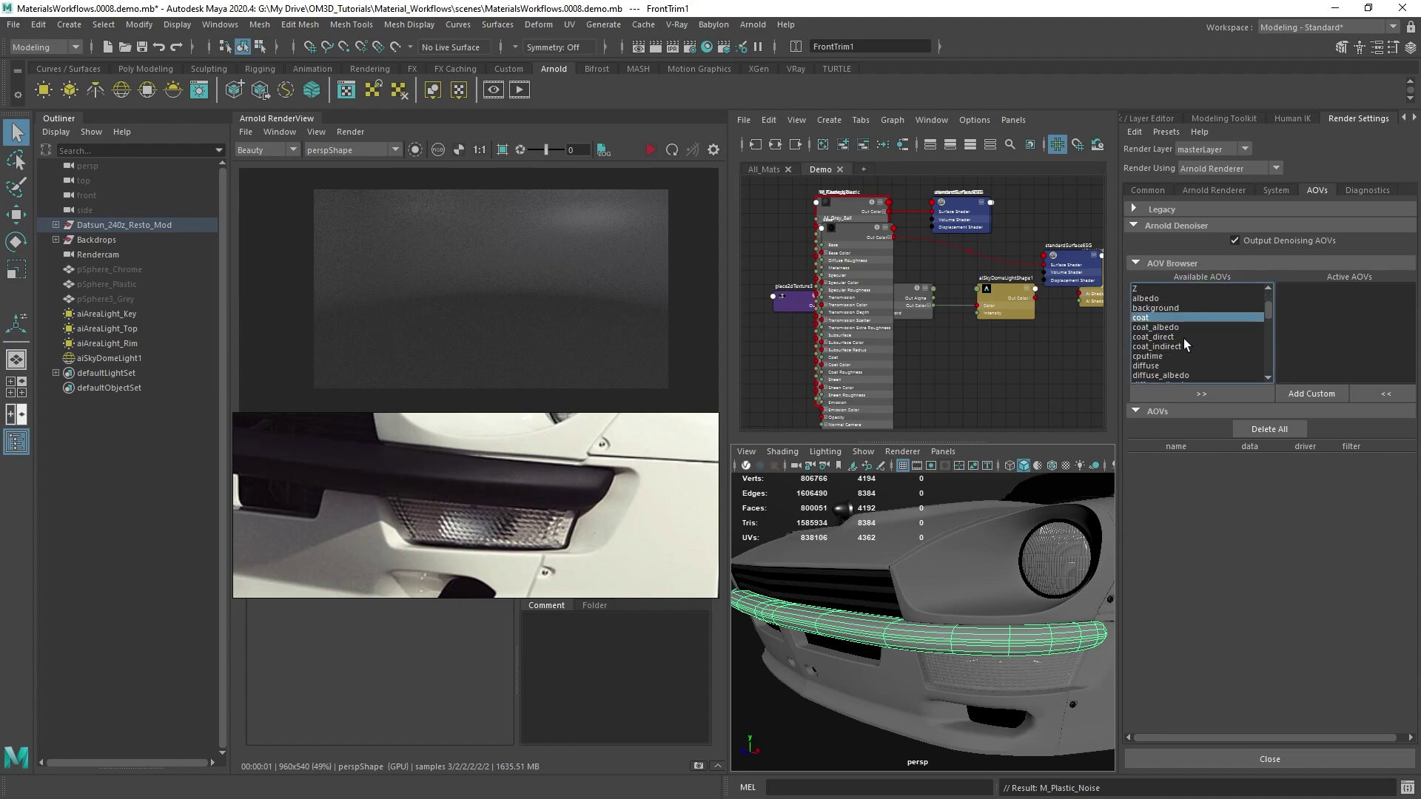
left_click(1182, 338, "ctrl")
left_click(1195, 346, "ctrl")
Step: Extend the AOV selection with diffuse_albedo, diffuse_direct and diffuse_indirect
scroll(1228, 342, "down", 2)
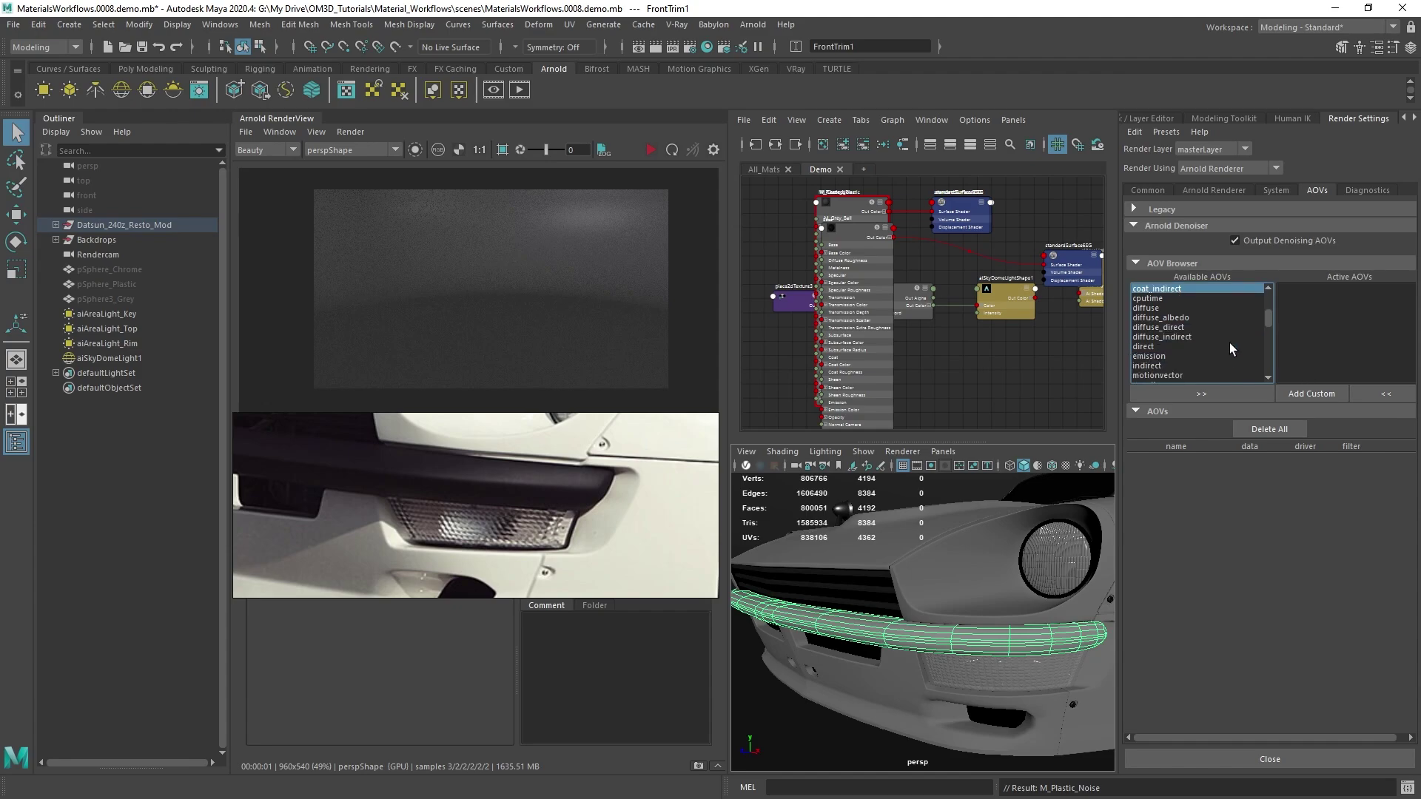
left_click(1198, 318, "ctrl")
left_click(1187, 330, "ctrl")
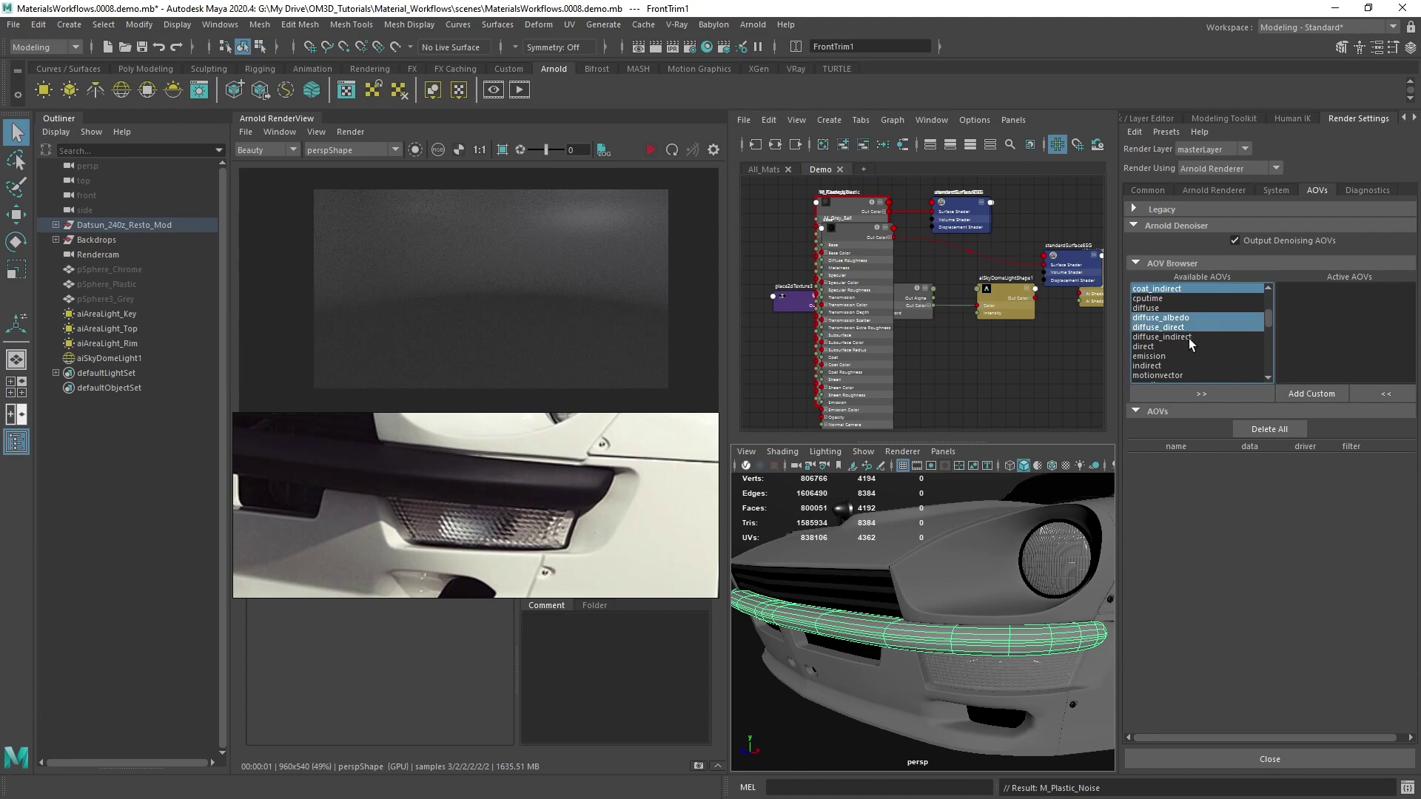
left_click(1189, 338, "ctrl")
scroll(1202, 349, "up", 3)
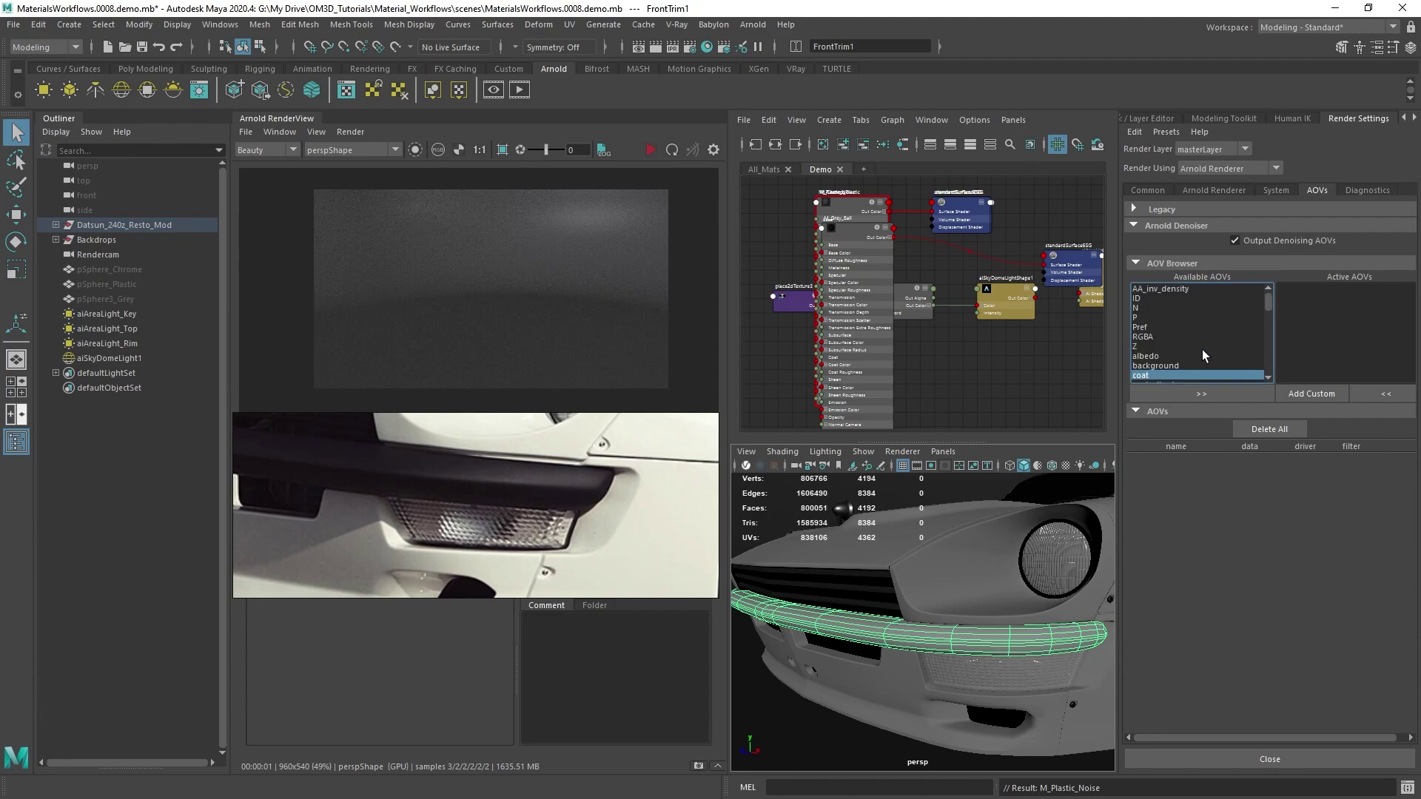
Step: Include specular, specular_direct and specular_indirect in the AOV selection
left_click_drag(1266, 313, 1260, 327)
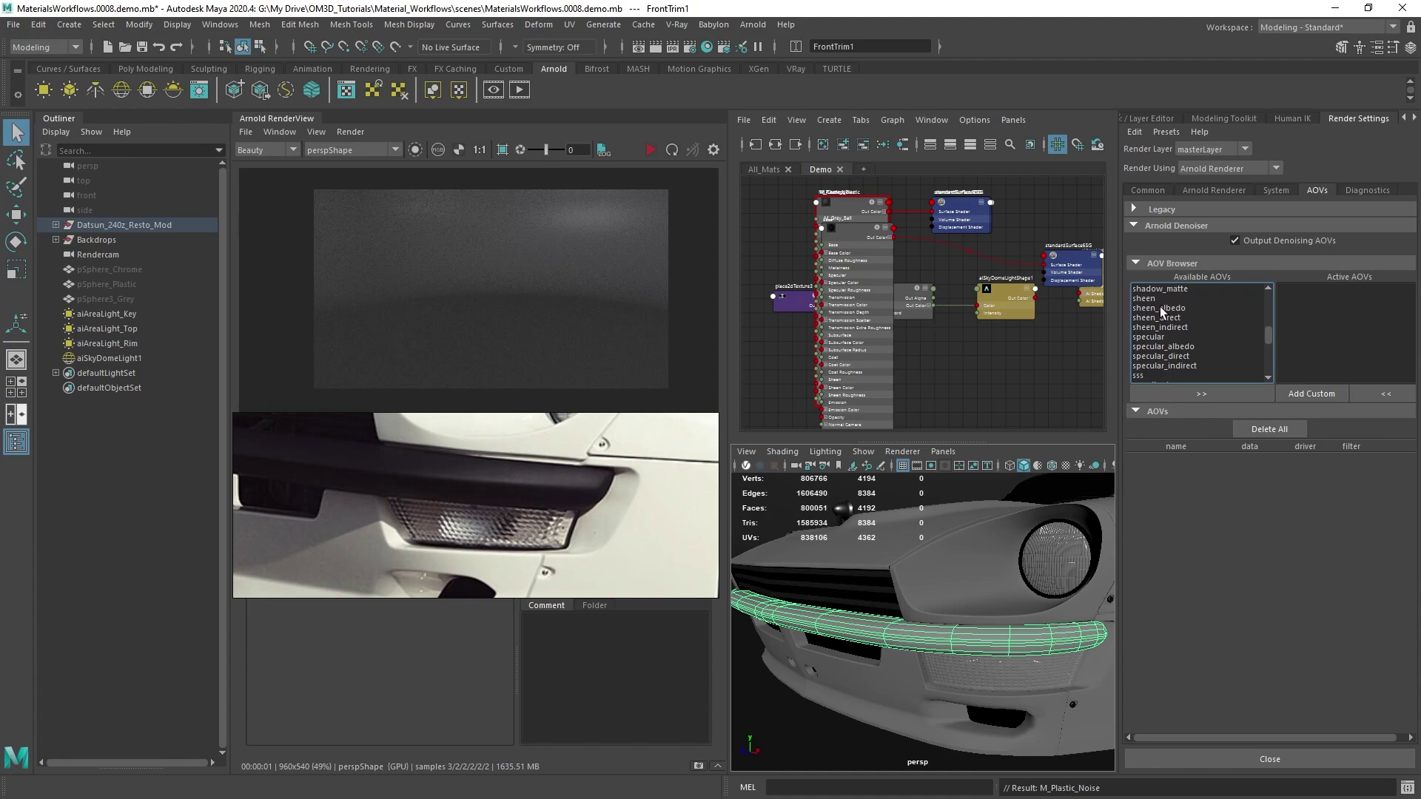
left_click(1167, 337)
left_click(1196, 357, "ctrl")
left_click(1196, 365, "ctrl")
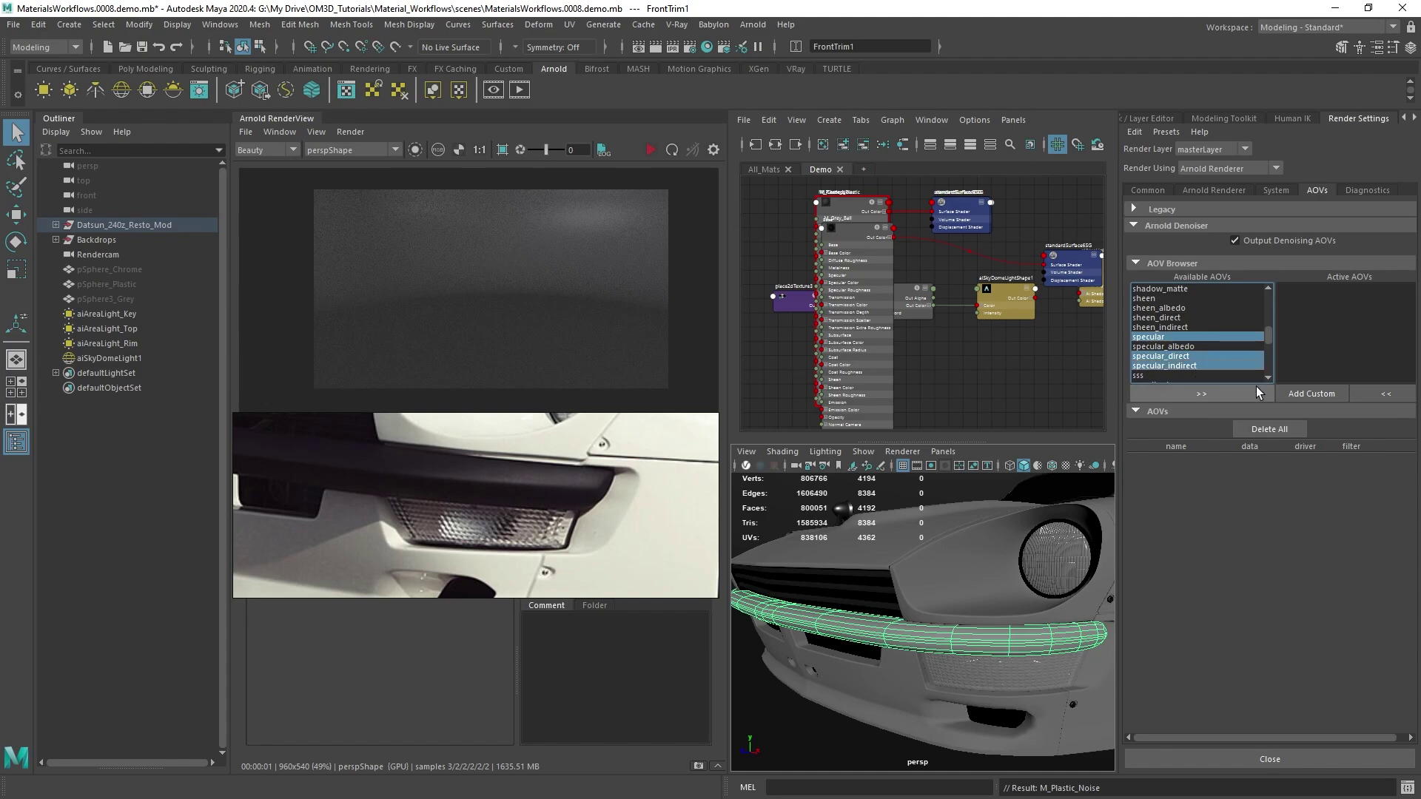
Step: Include transmission, transmission_direct and transmission_indirect in the selection and make all selected AOVs active
left_click(1268, 378)
left_click(1268, 377)
left_click(1268, 376)
left_click(1268, 376)
left_click(1269, 376)
left_click(1268, 376)
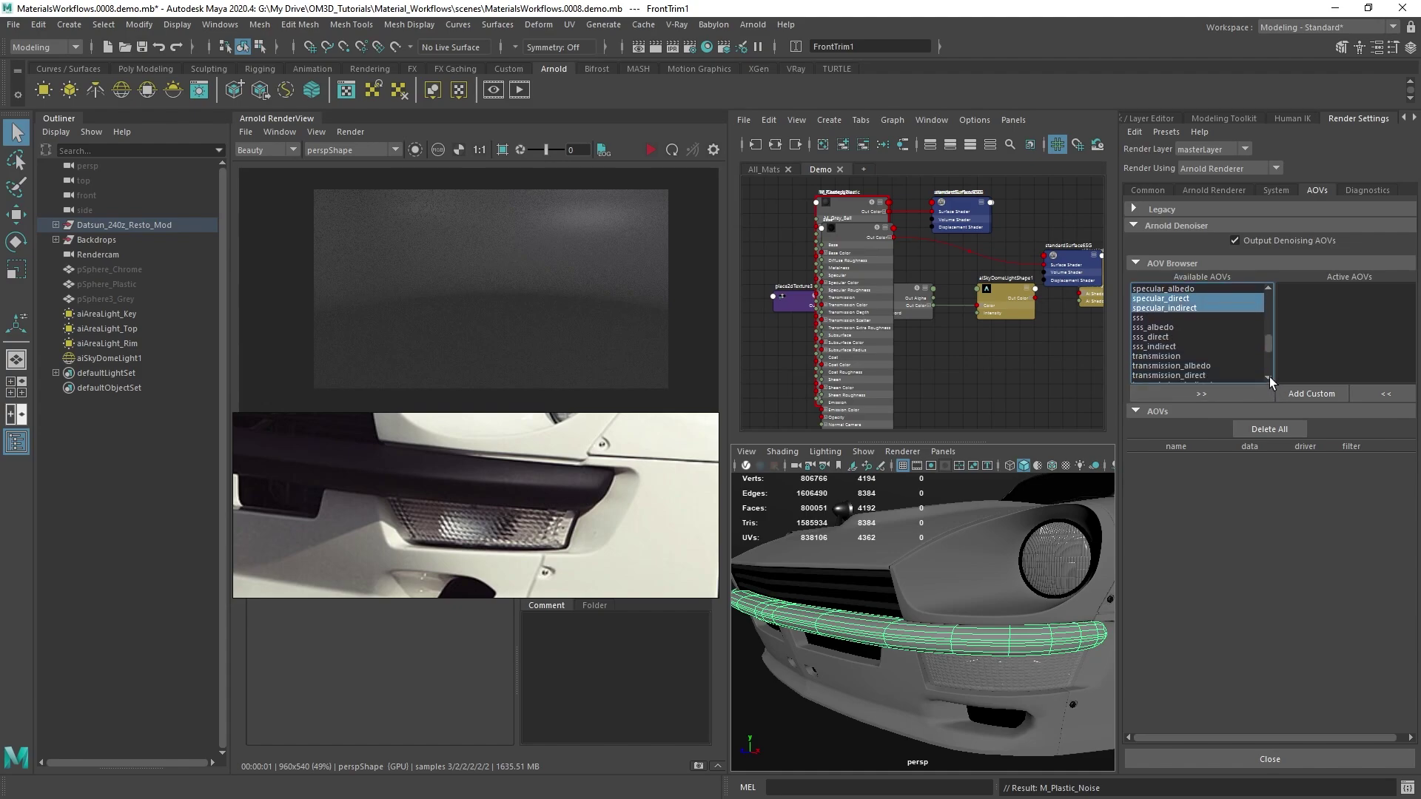
left_click(1268, 376)
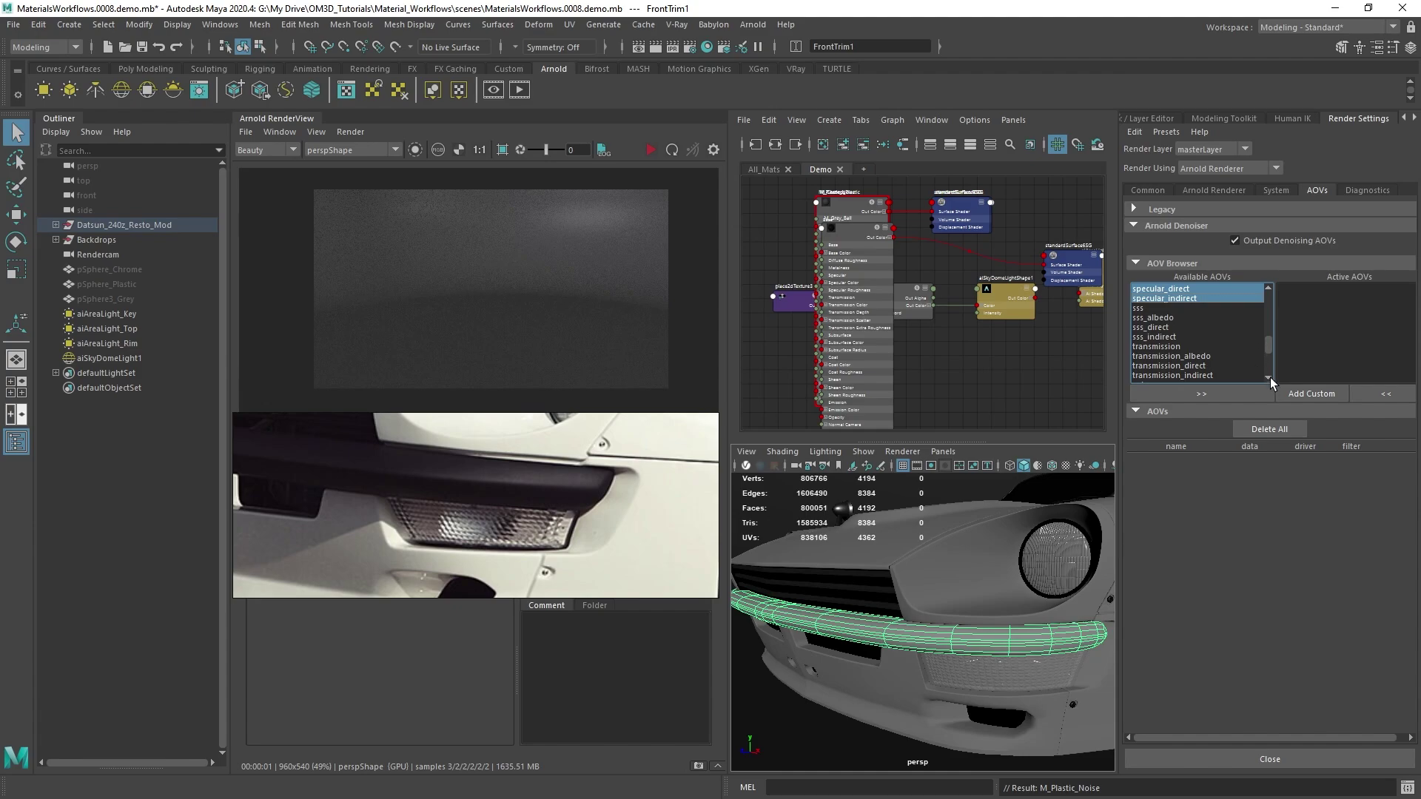
left_click(1269, 377)
left_click(1268, 377)
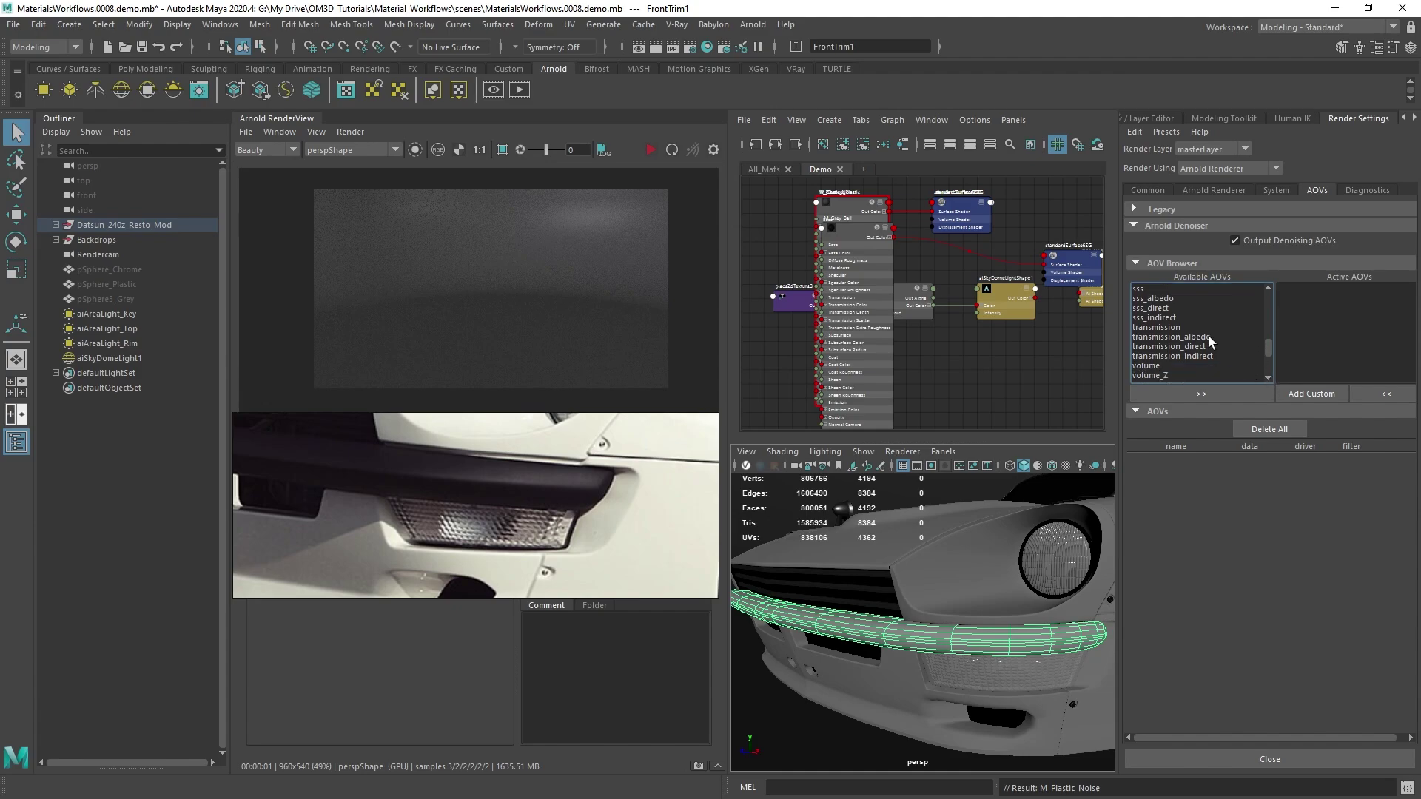
left_click(1191, 327)
left_click(1211, 346, "ctrl")
left_click(1211, 356, "ctrl")
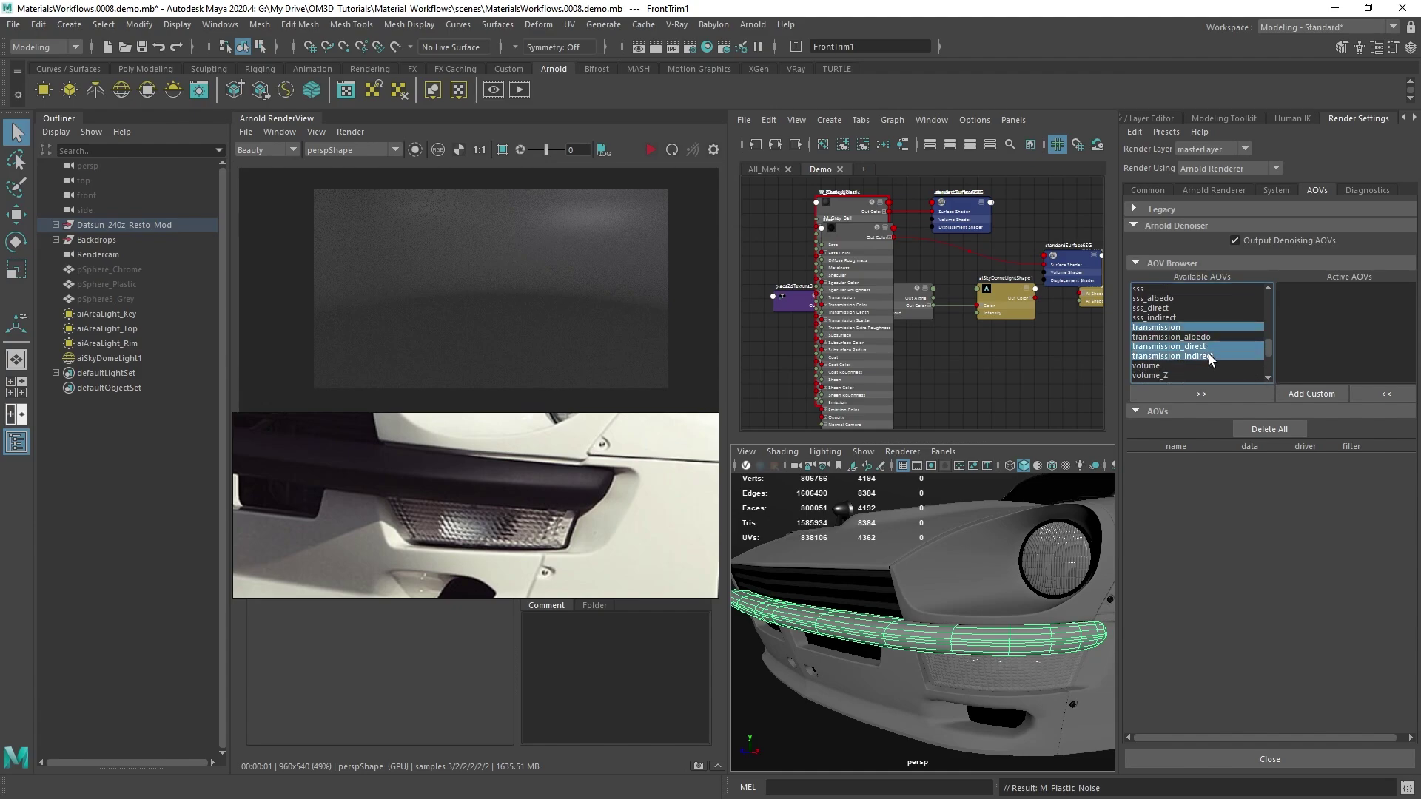
left_click(1268, 379)
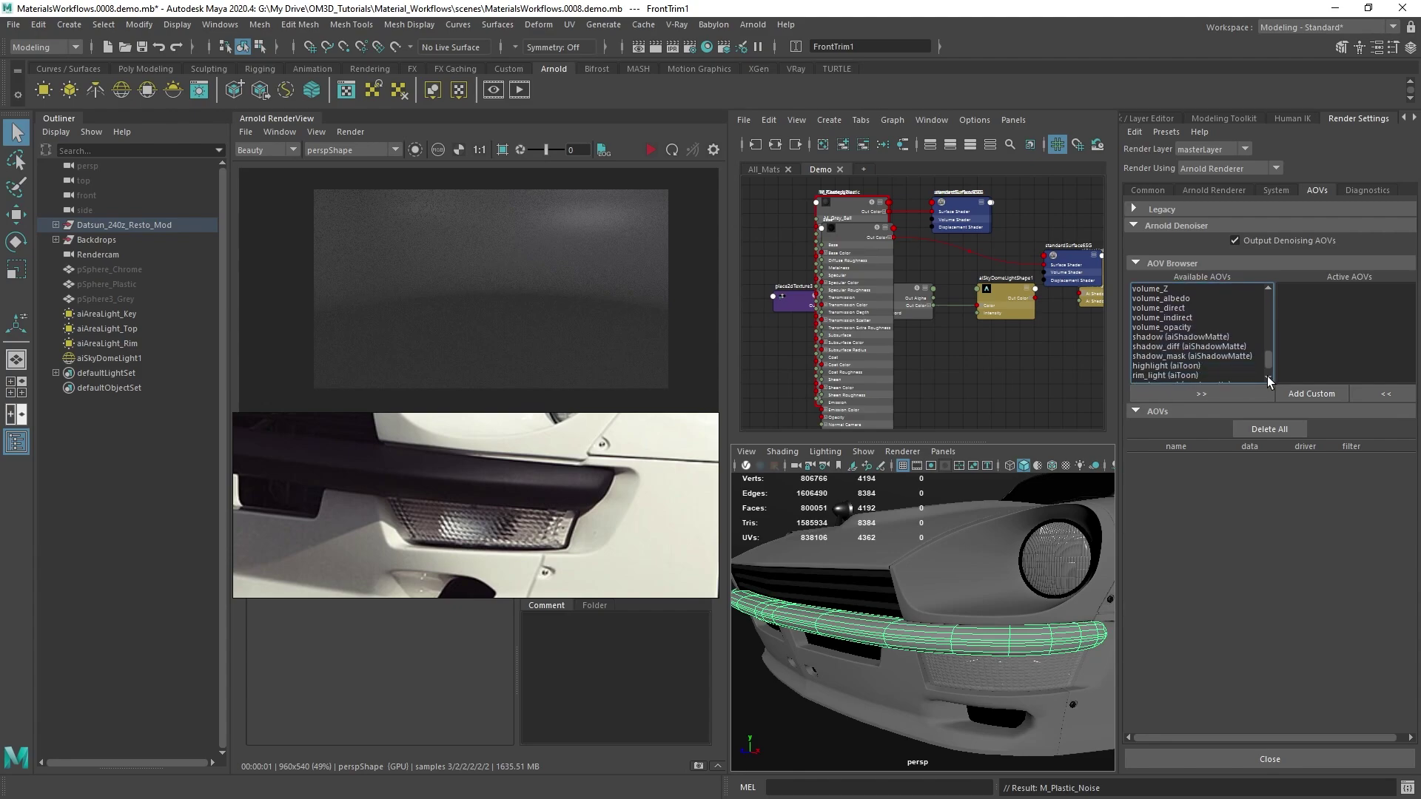
left_click(1267, 378)
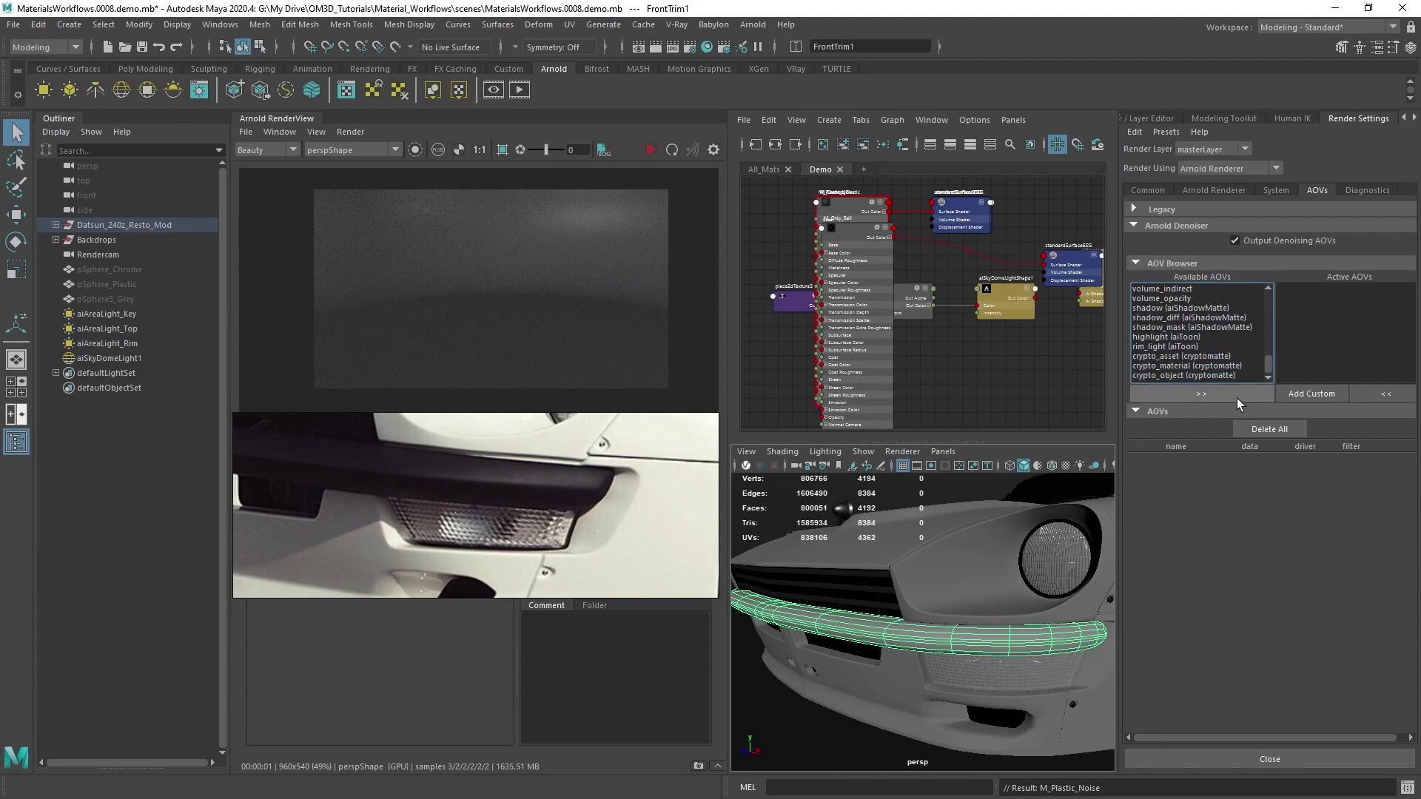
left_click(1204, 394)
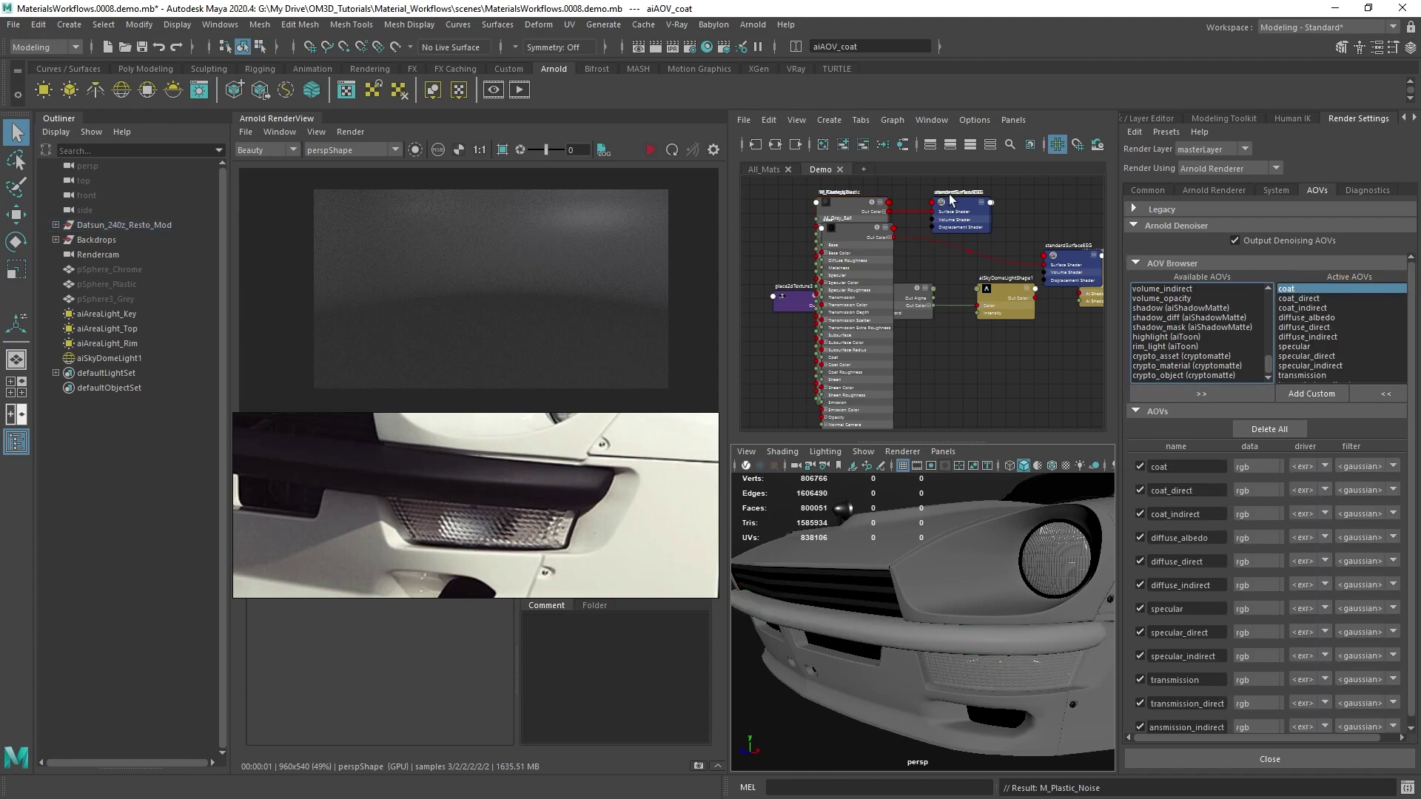
Step: Select the front bumper trim and frame it closely in the perspective view for the test render
left_click(277, 148)
left_click(277, 148)
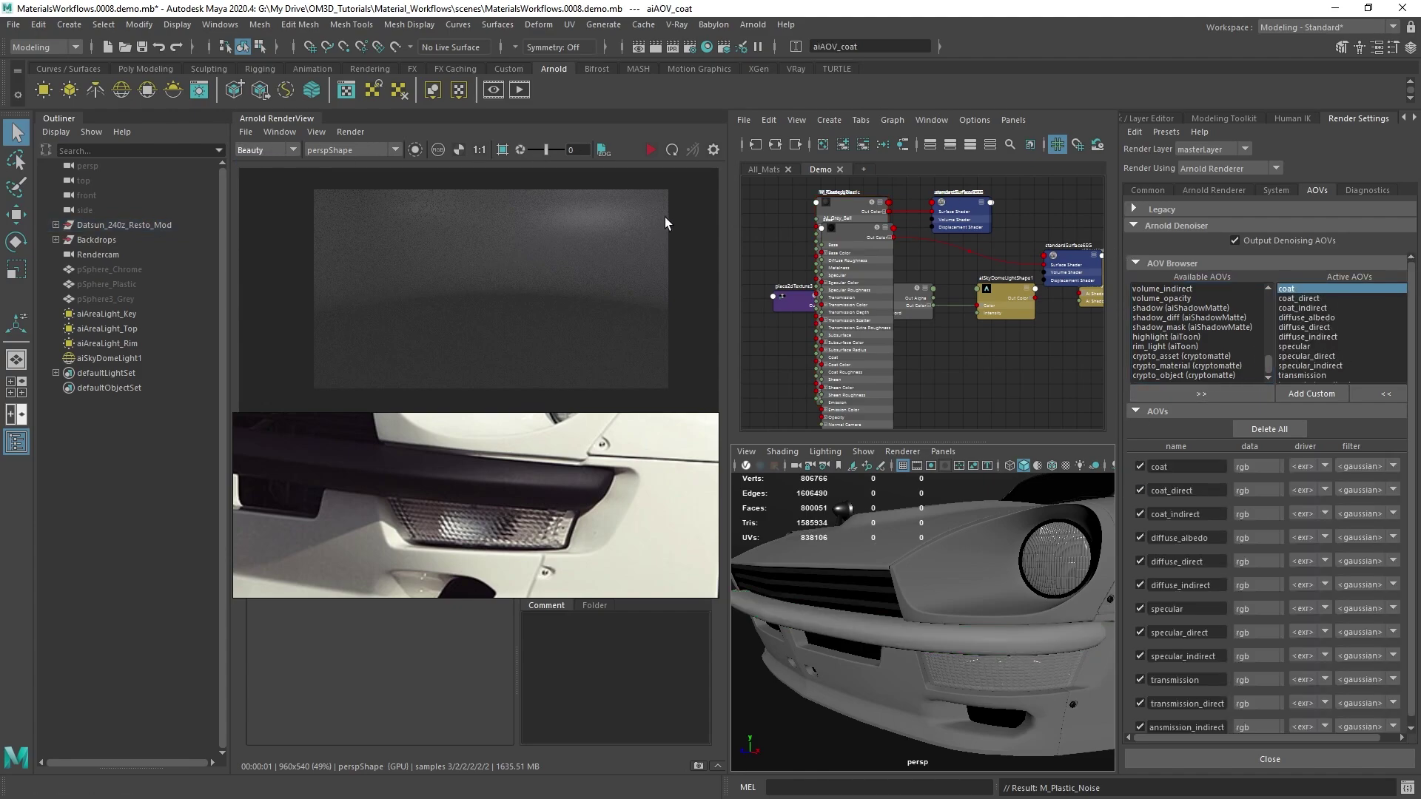
left_click(953, 633)
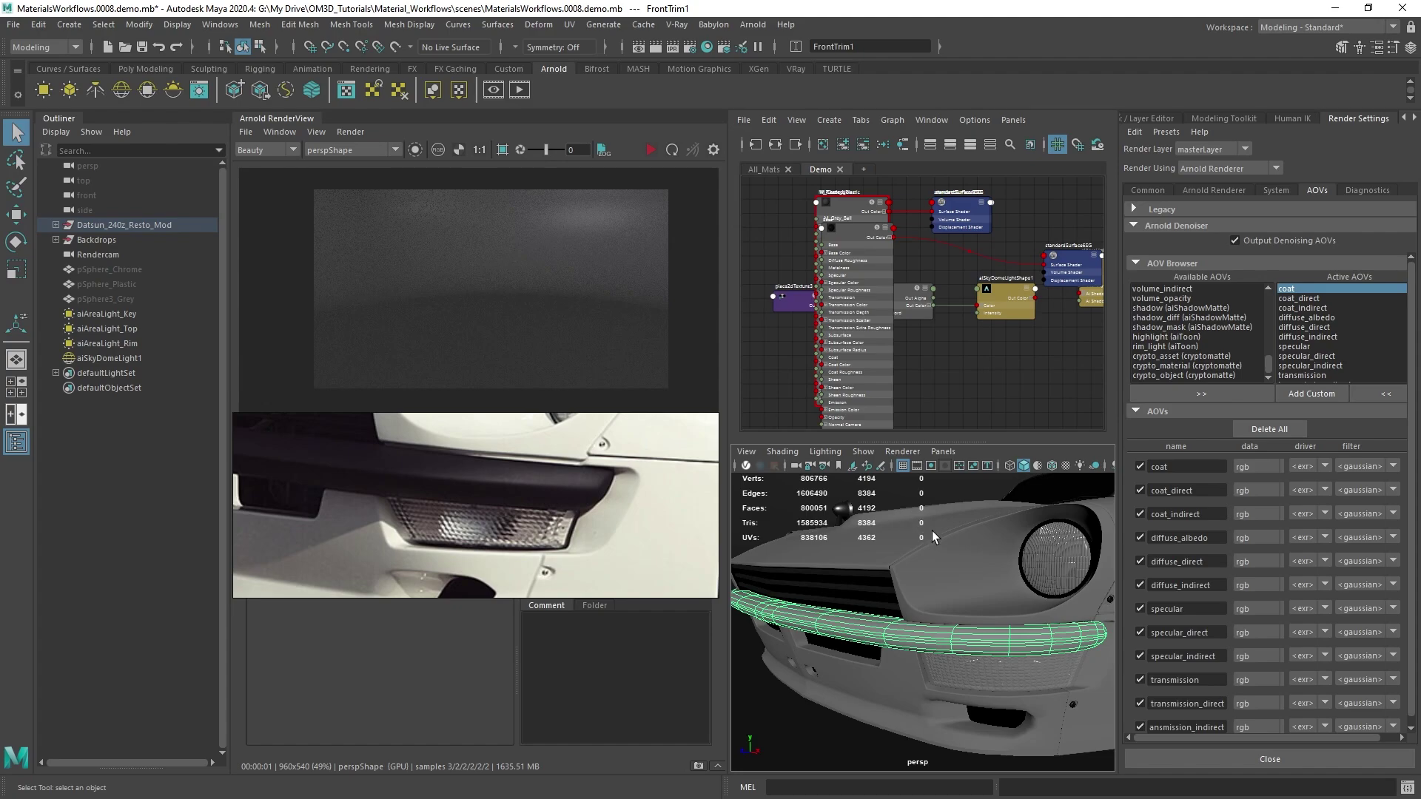
scroll(1004, 608, "up", 5)
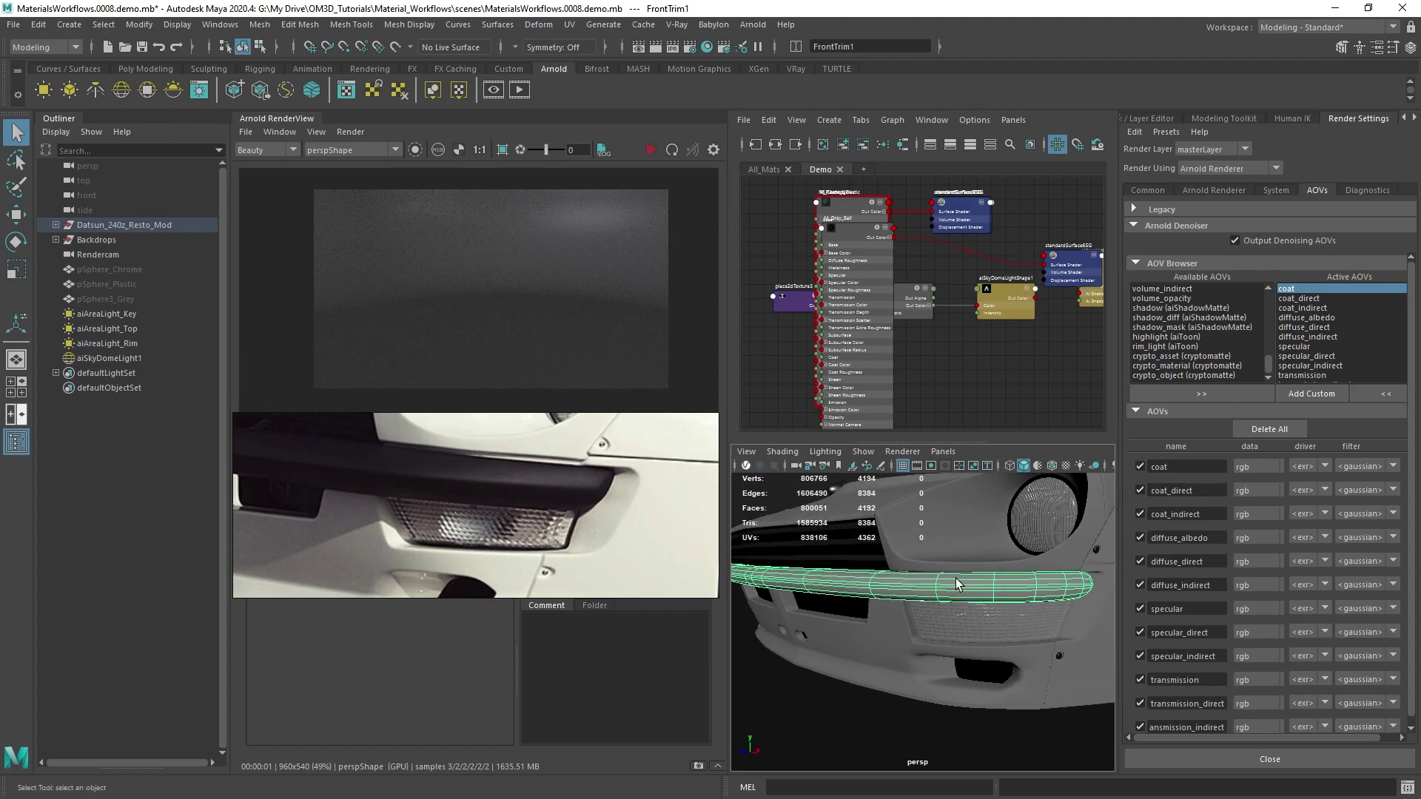
scroll(1004, 608, "up", 5)
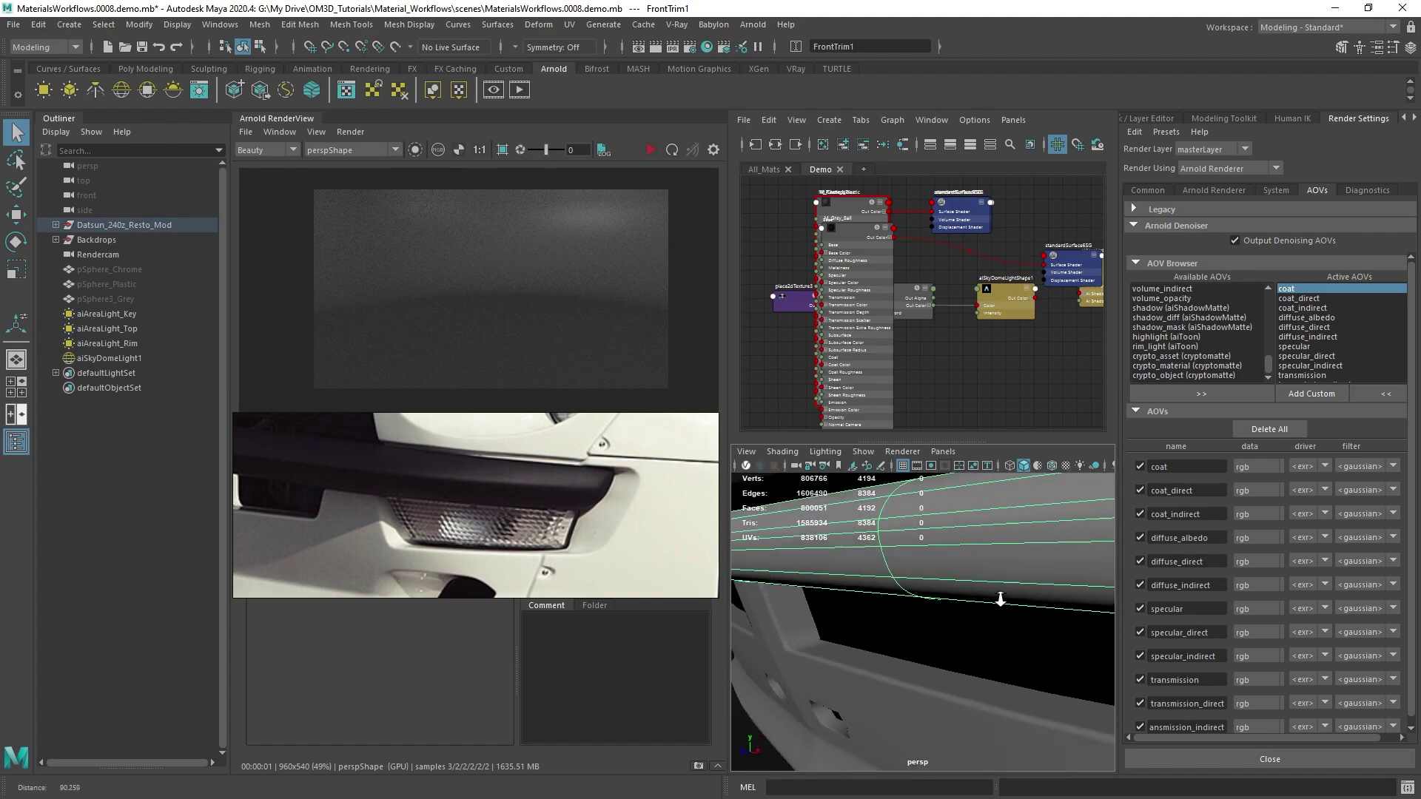
scroll(978, 572, "down", 4)
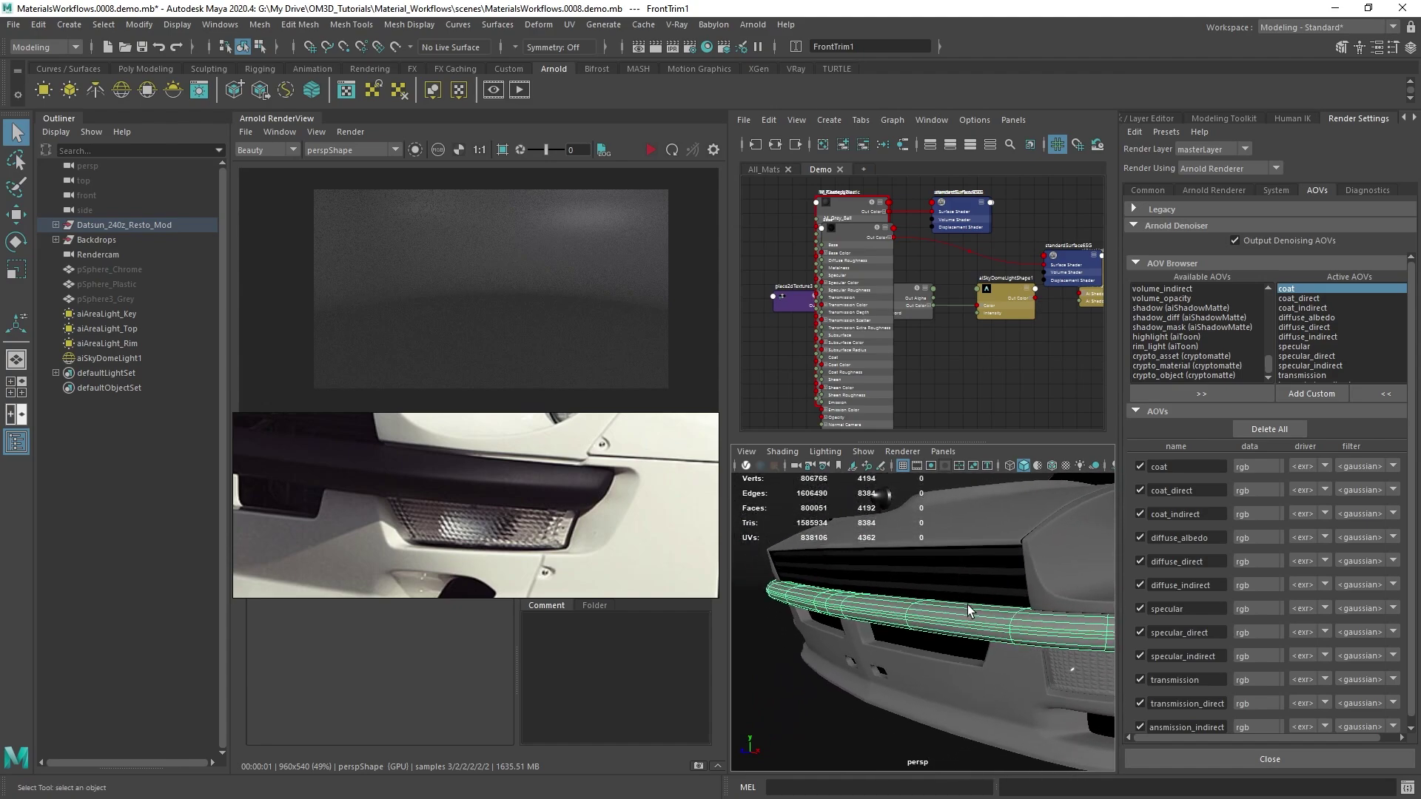
scroll(962, 621, "up", 3)
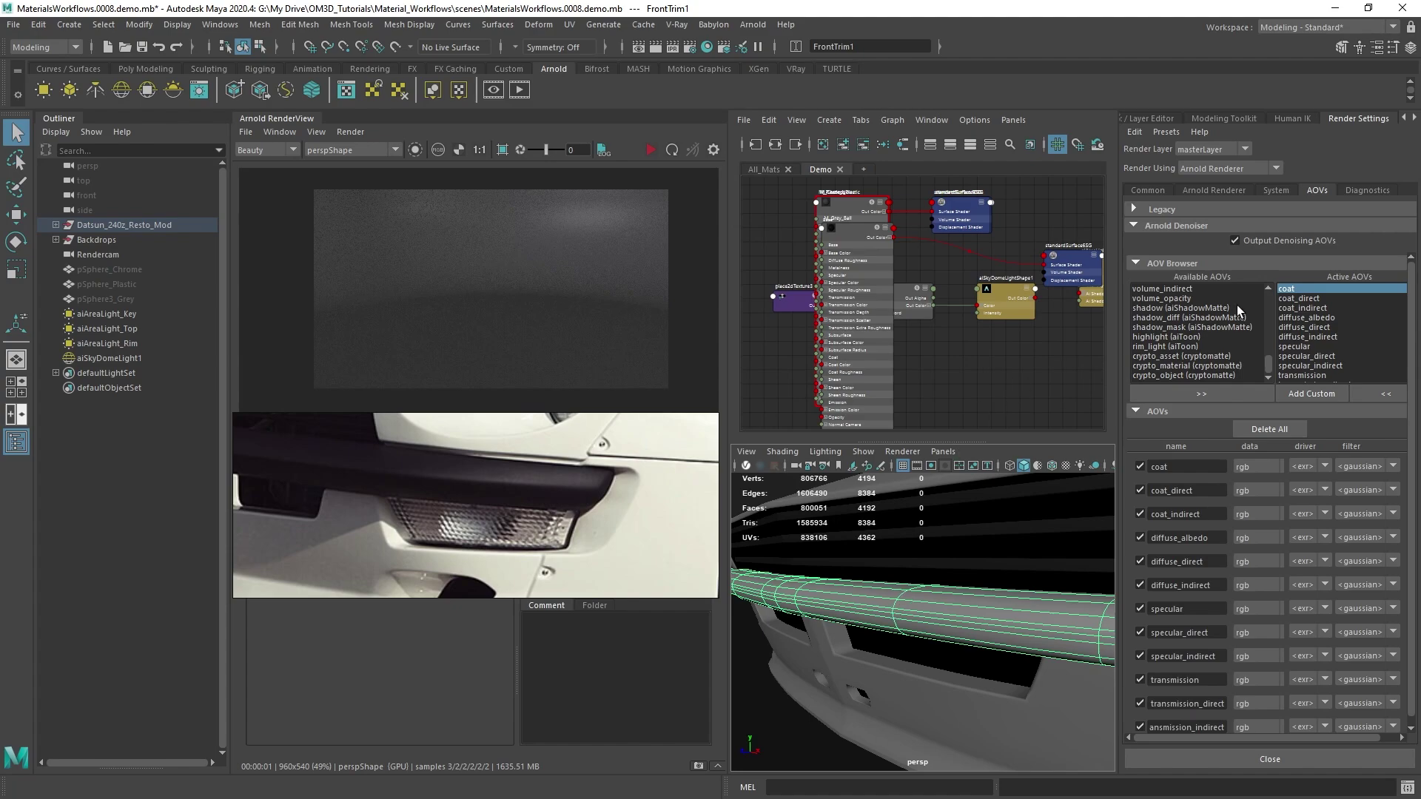
Step: Check the Arnold ray depth settings and start the interactive render of the front bumper
left_click(1271, 189)
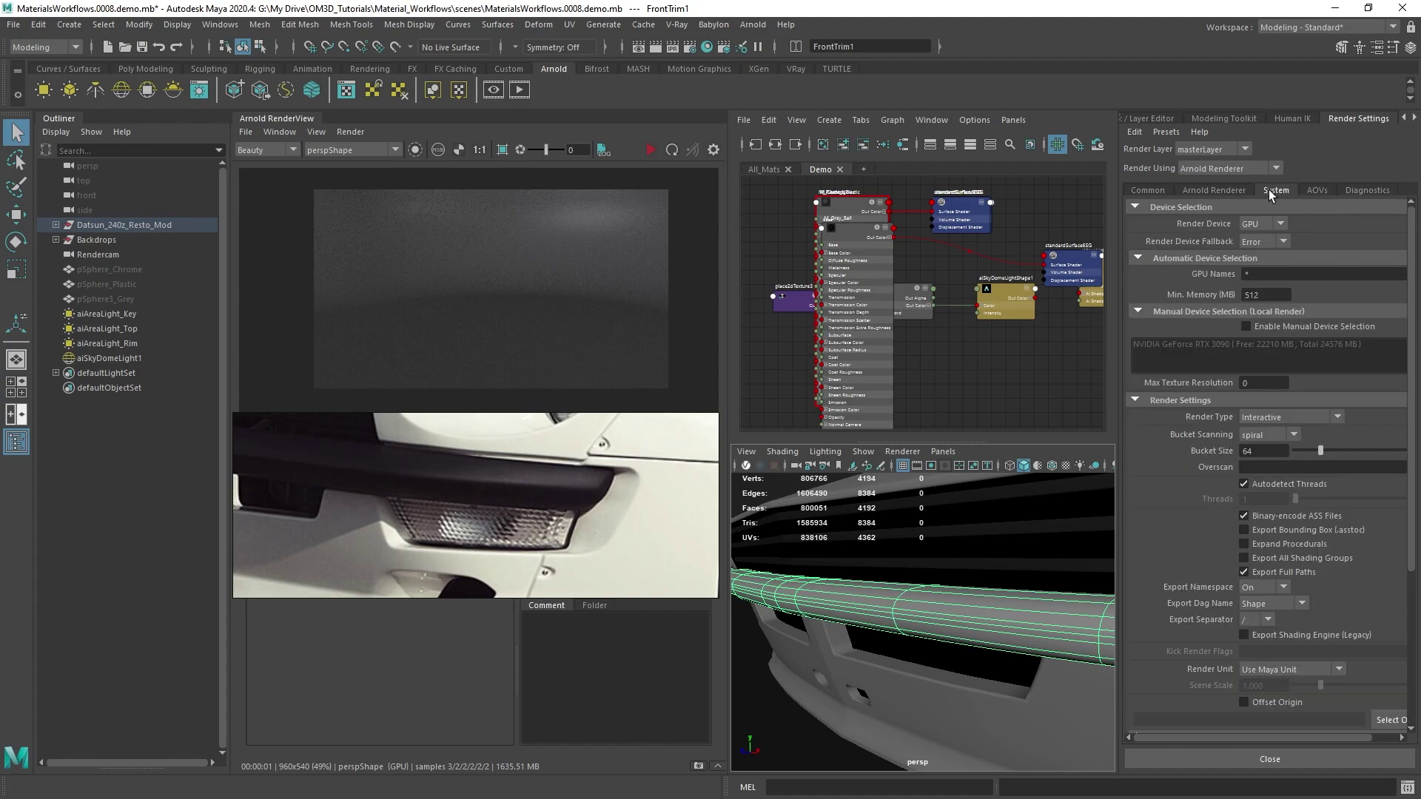
left_click(1221, 194)
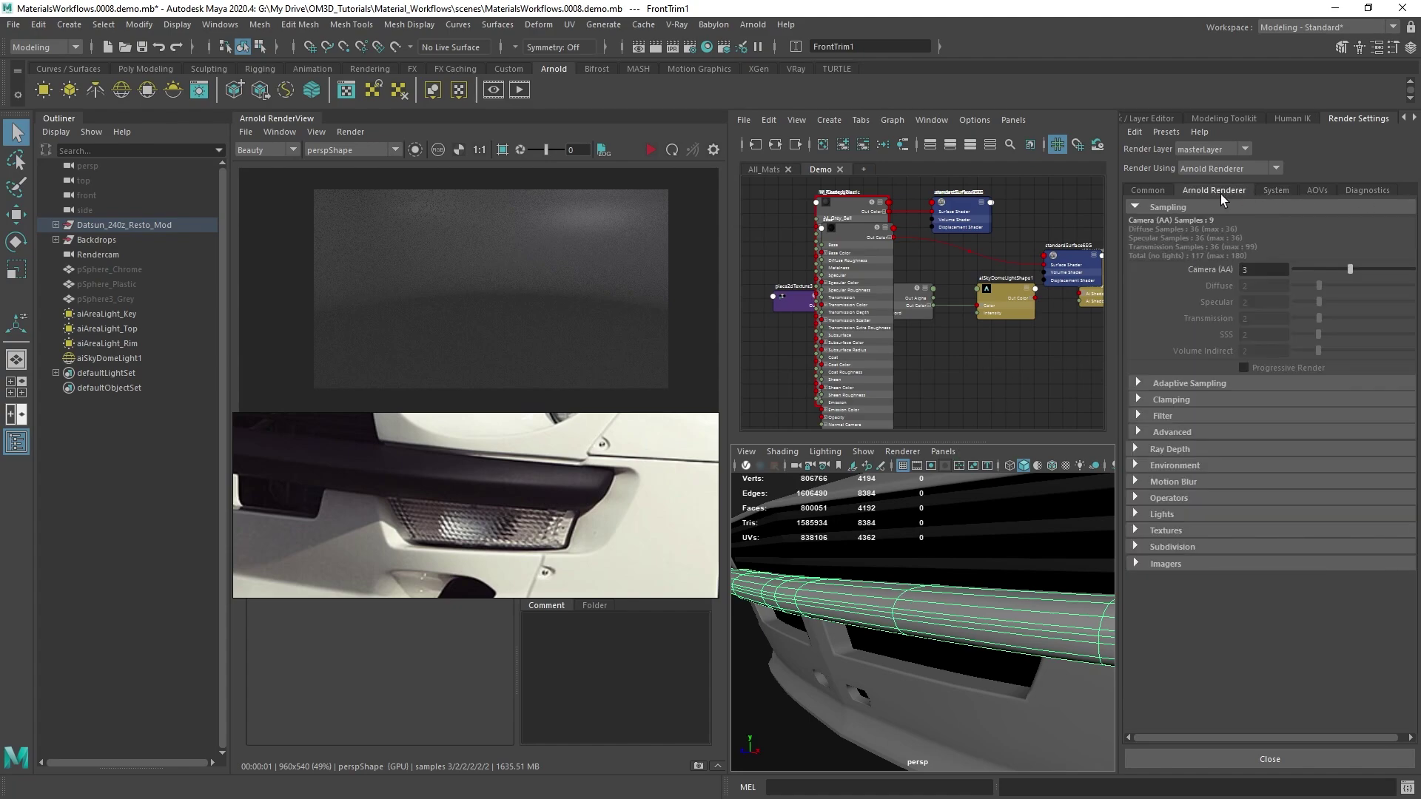
left_click(1135, 450)
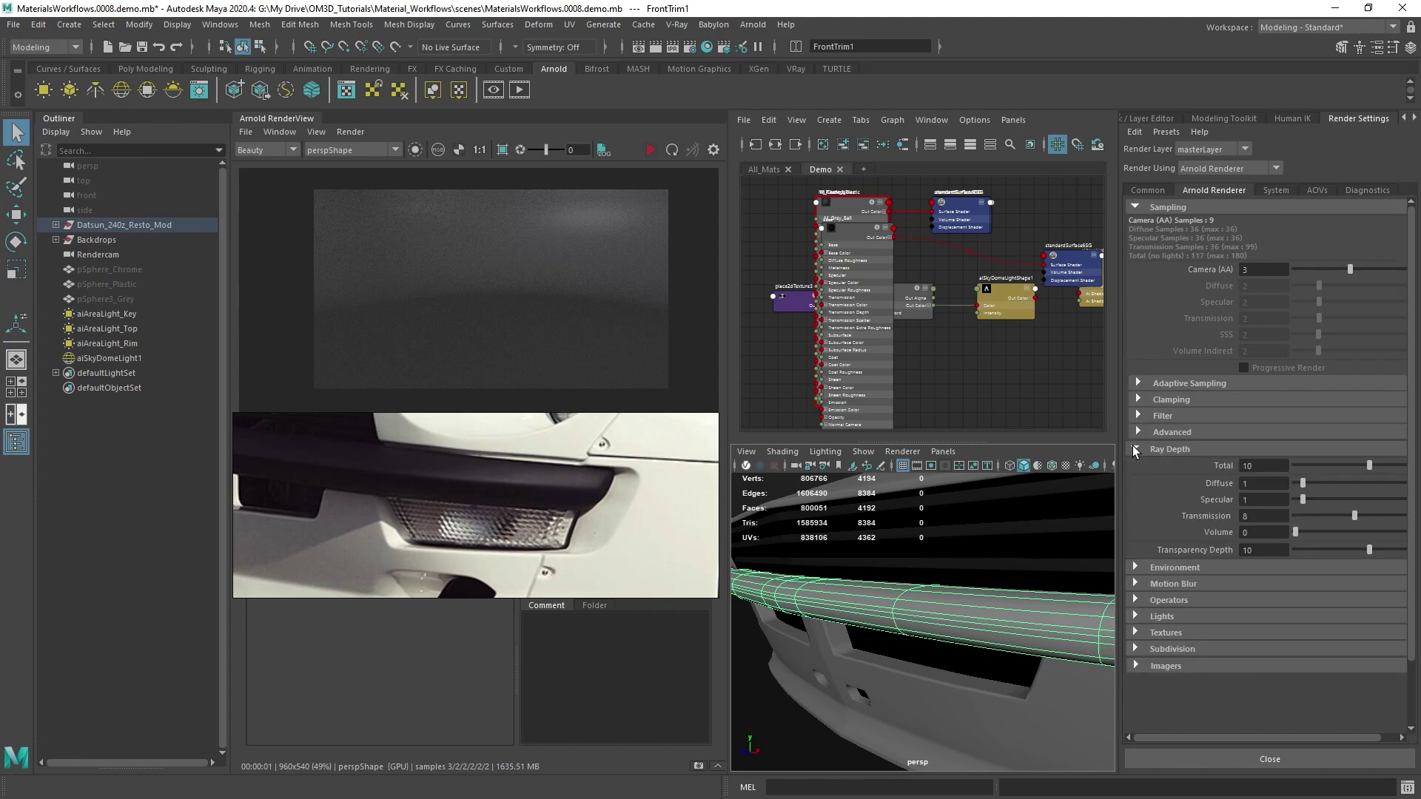
left_click(1136, 450)
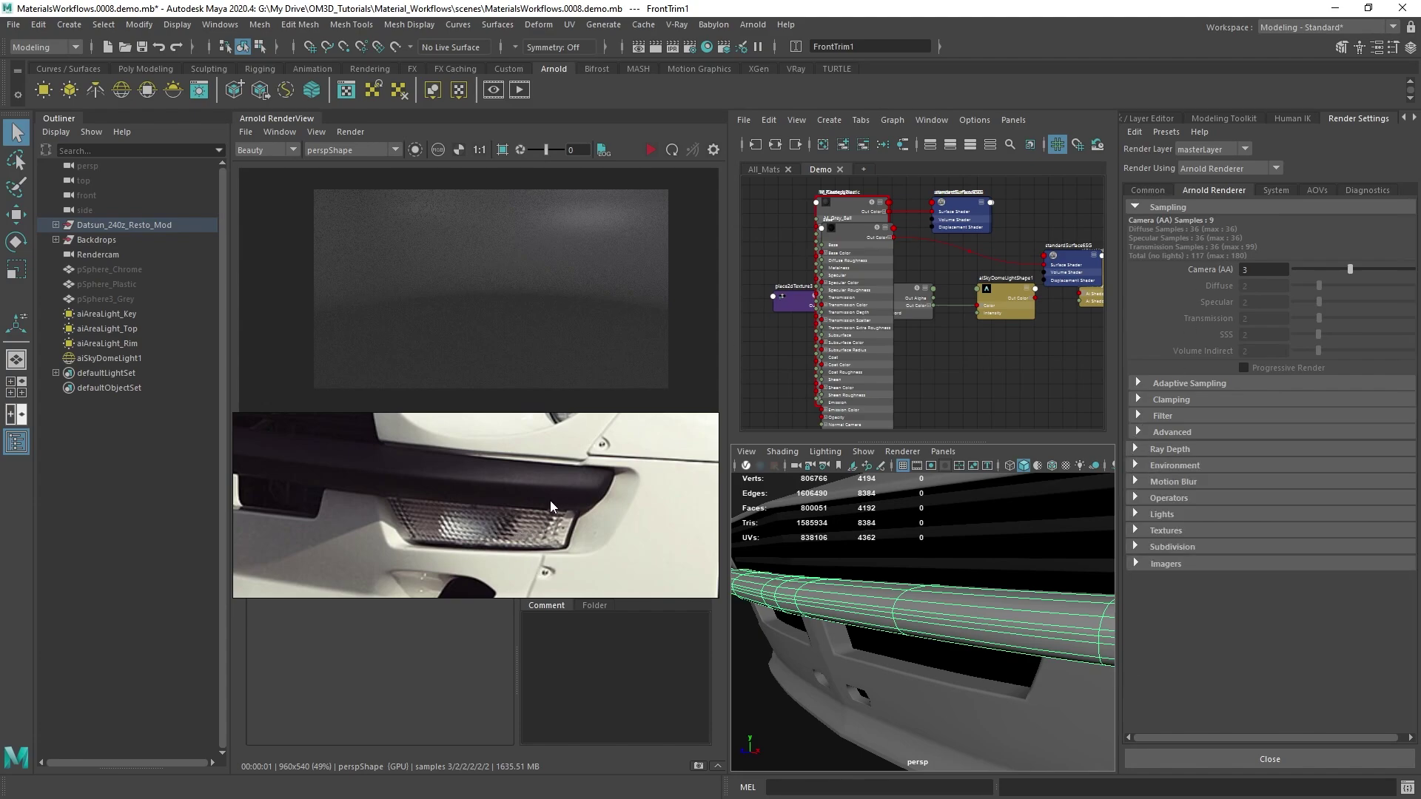
left_click(651, 151)
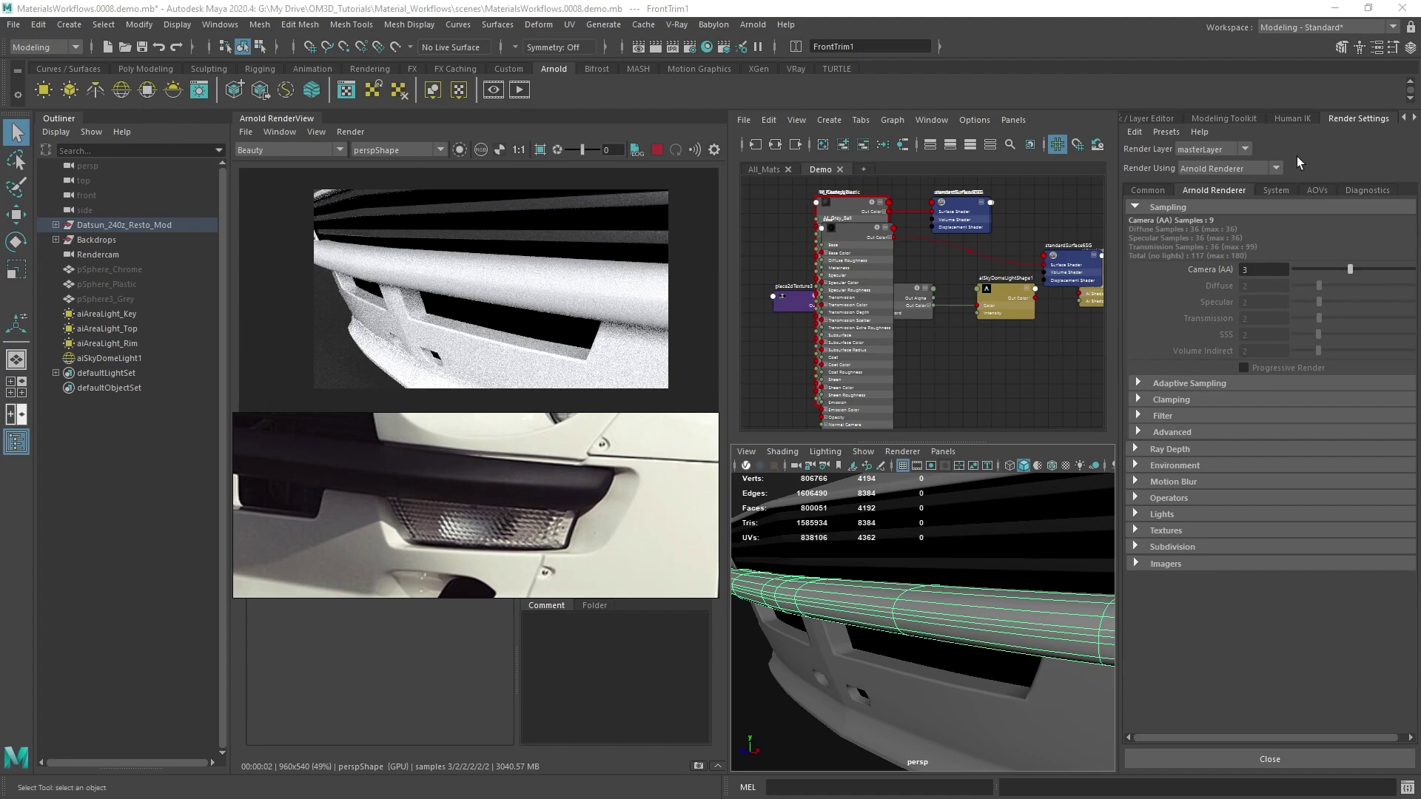
Step: Spread out the overlapping material nodes in the Demo graph by moving M_Grey_Ball and M_Coated_Plastic apart from the others
left_click_drag(852, 238, 903, 247)
double_click(907, 245)
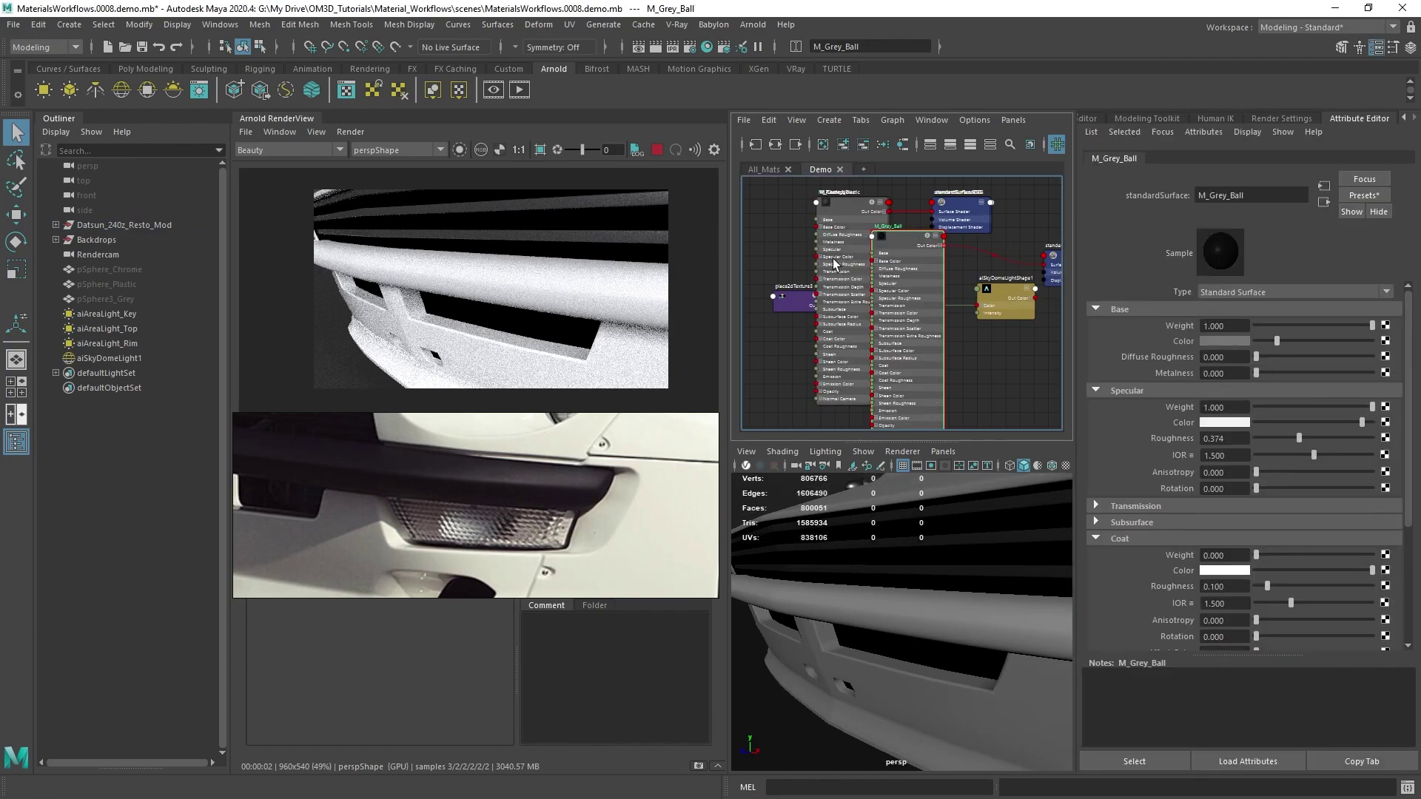
left_click_drag(903, 249, 977, 311)
left_click_drag(849, 199, 781, 208)
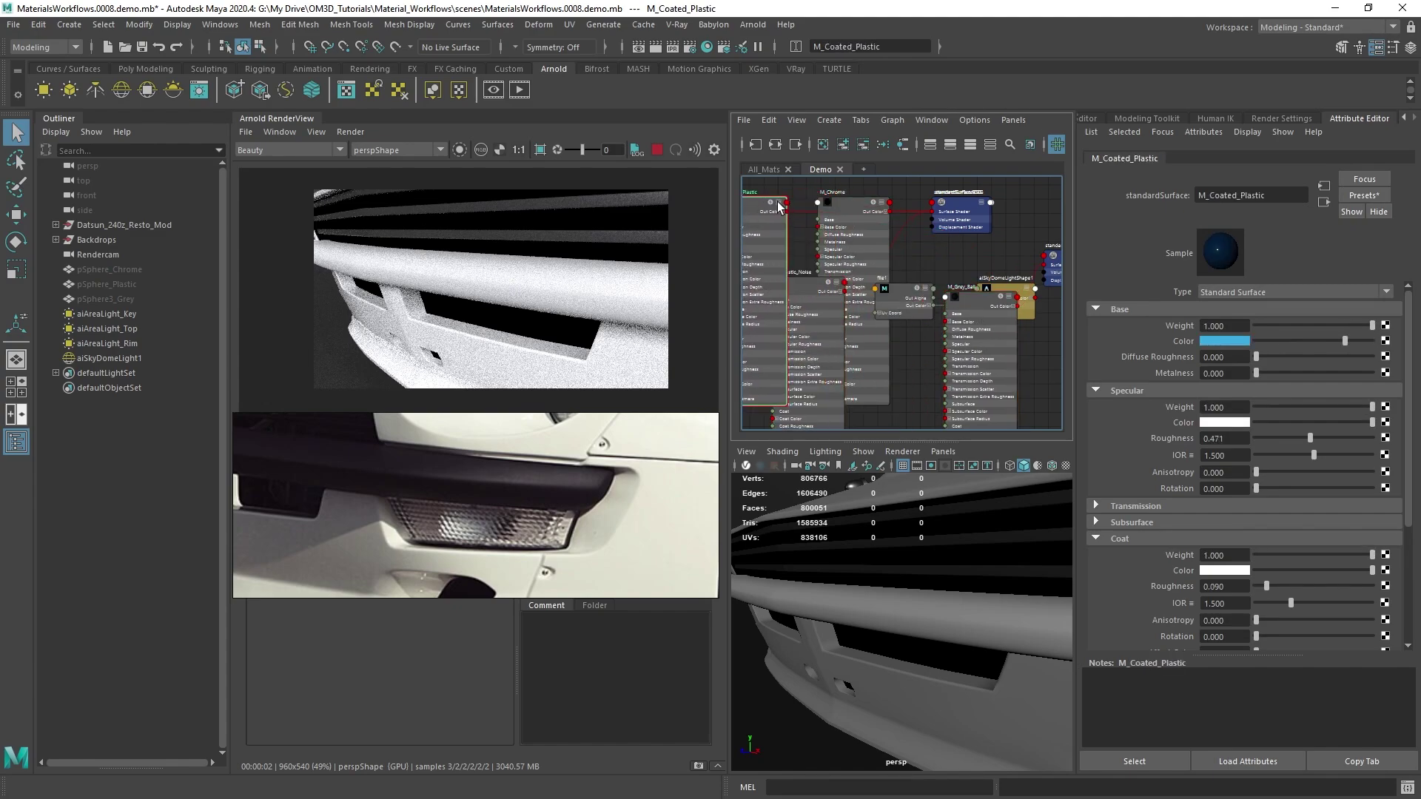
scroll(884, 266, "down", 2)
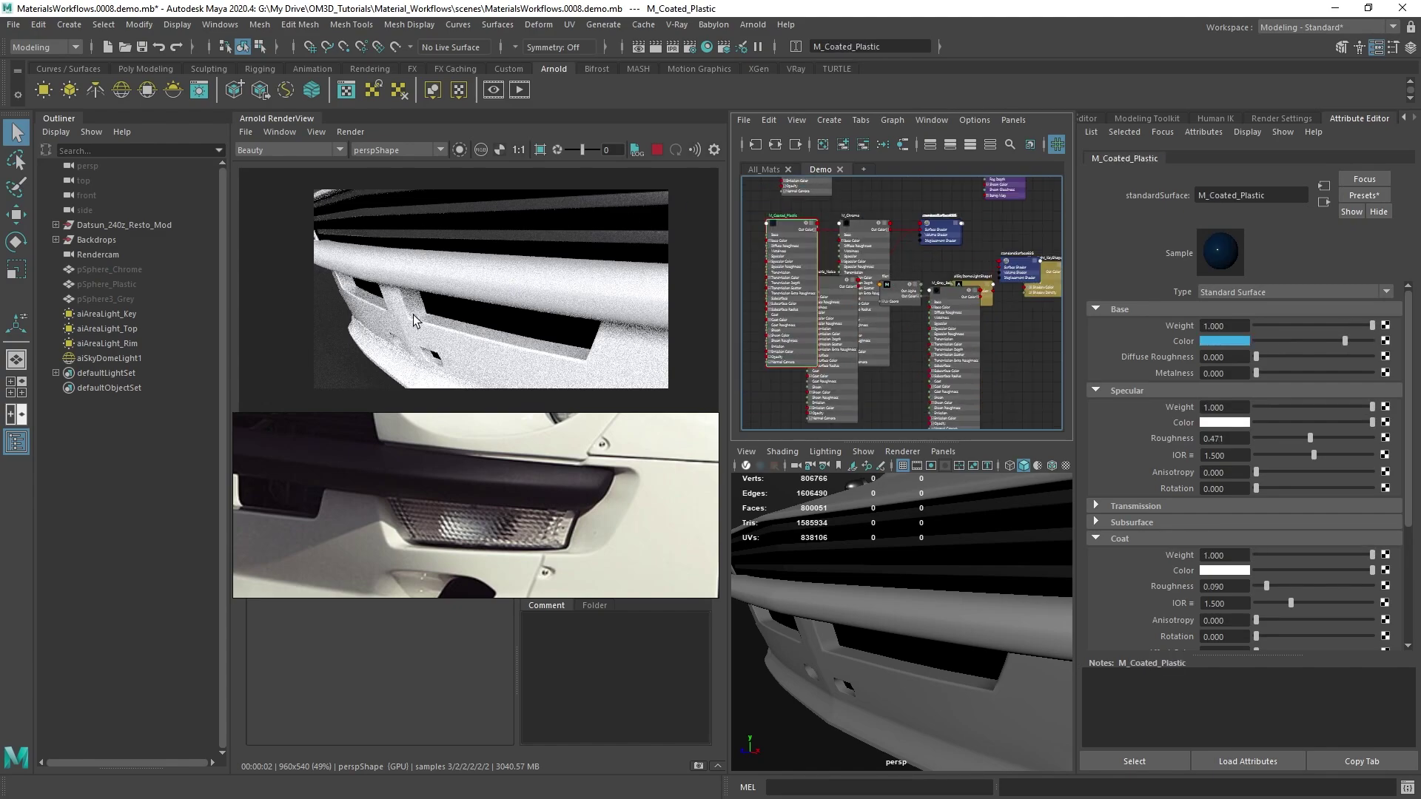
Step: Graph the front bumper trim's shading network in the Demo graph, expanded from its shading group to the M_Plastic_Noise material
left_click(877, 611)
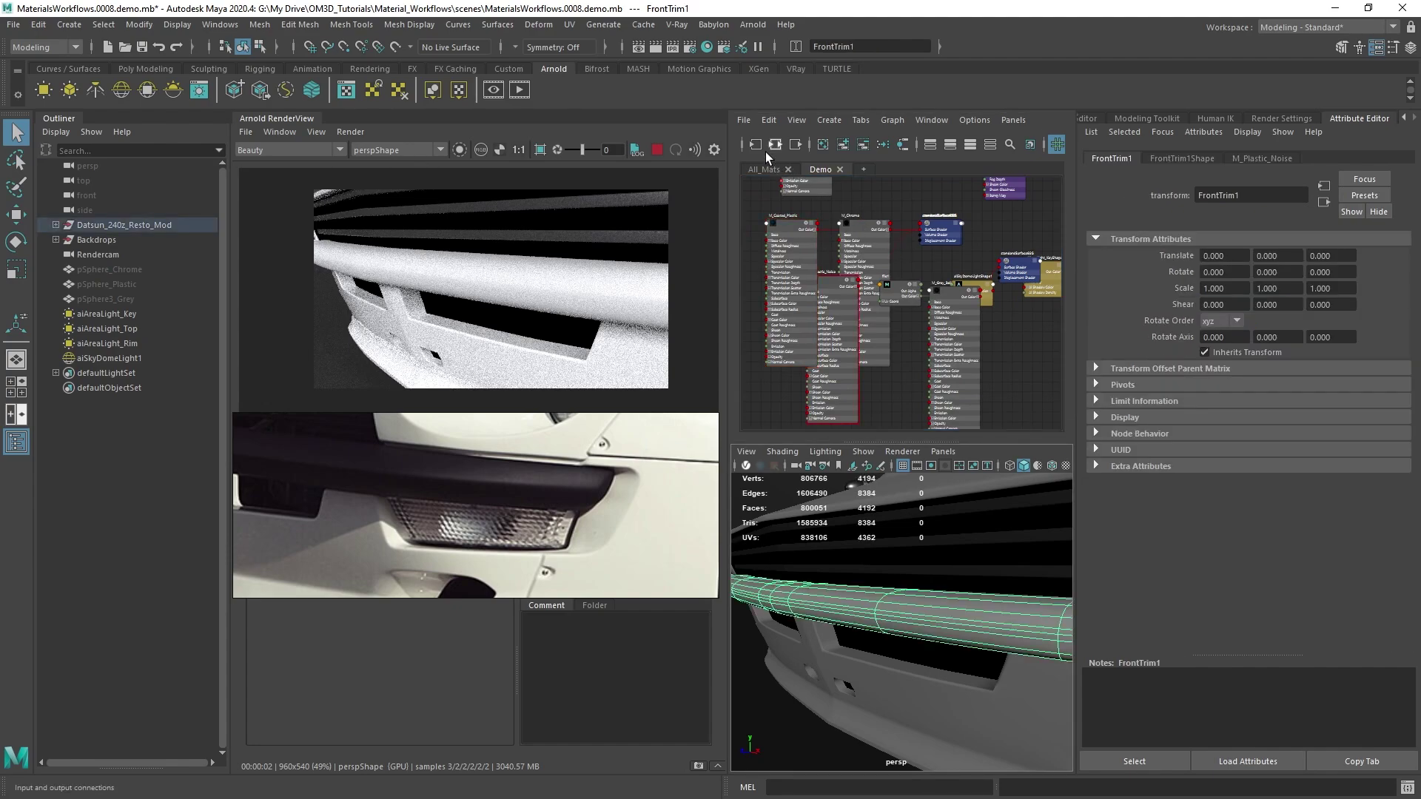
left_click(774, 145)
left_click(907, 270)
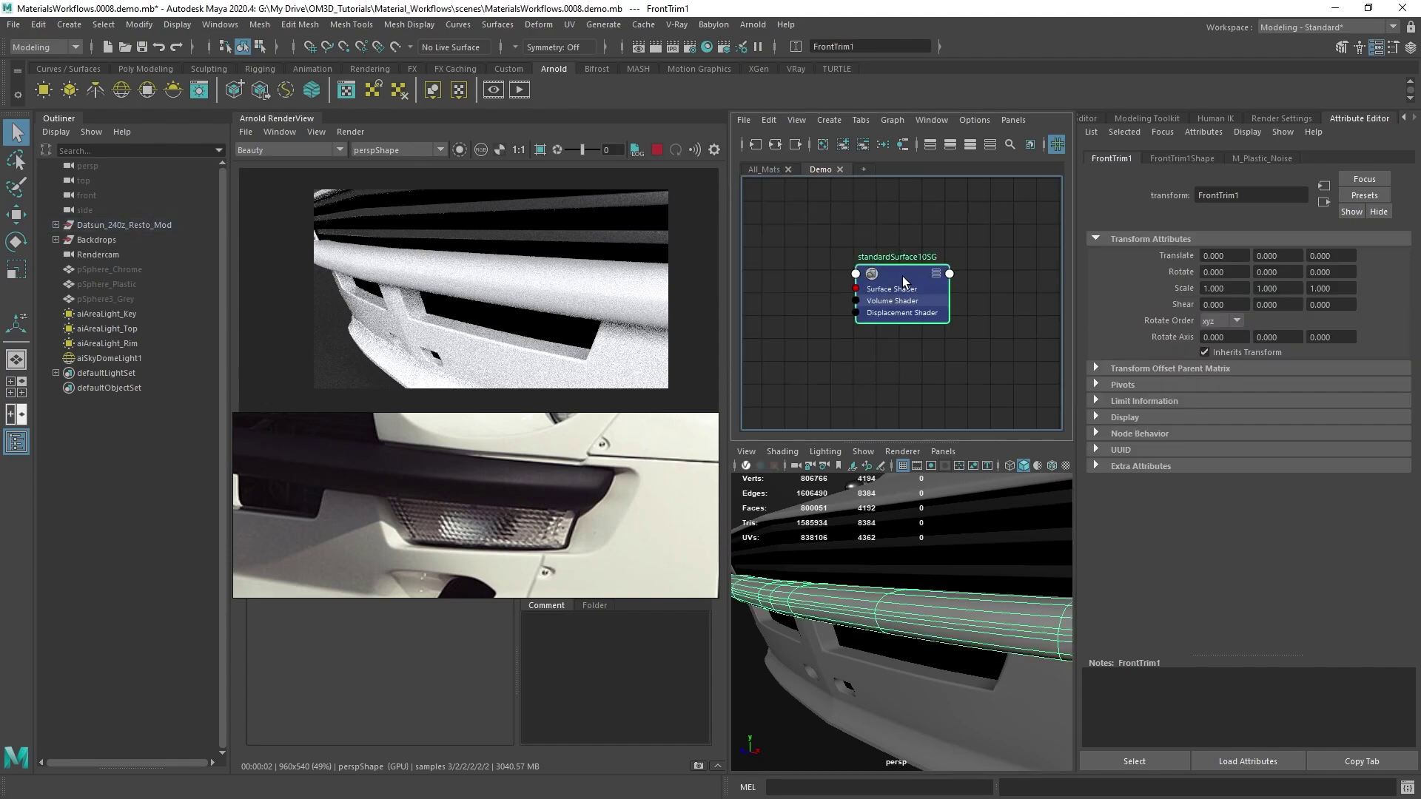
left_click(775, 145)
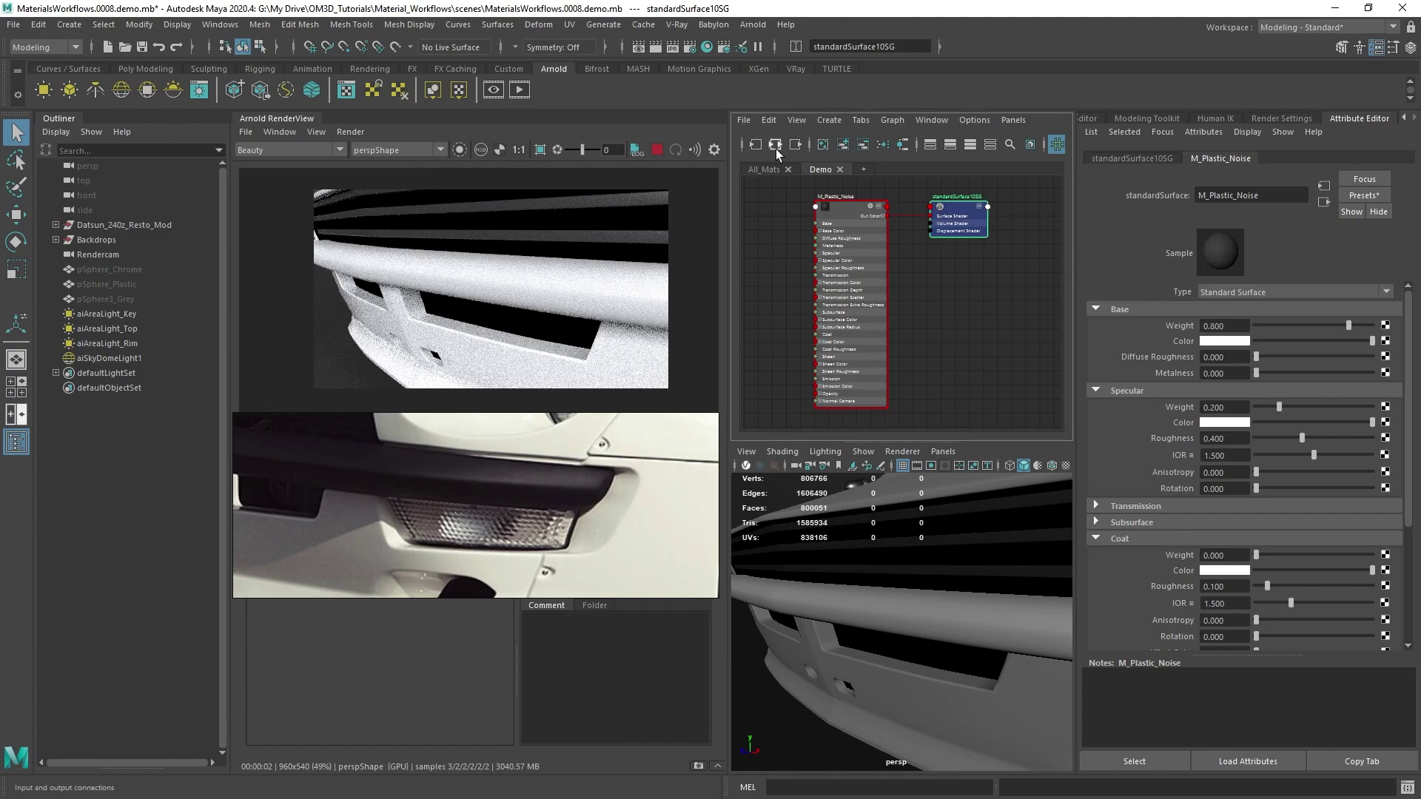
Step: Set the base weight of M_Plastic_Noise to 1.000 and darken its base color to near black
left_click(856, 214)
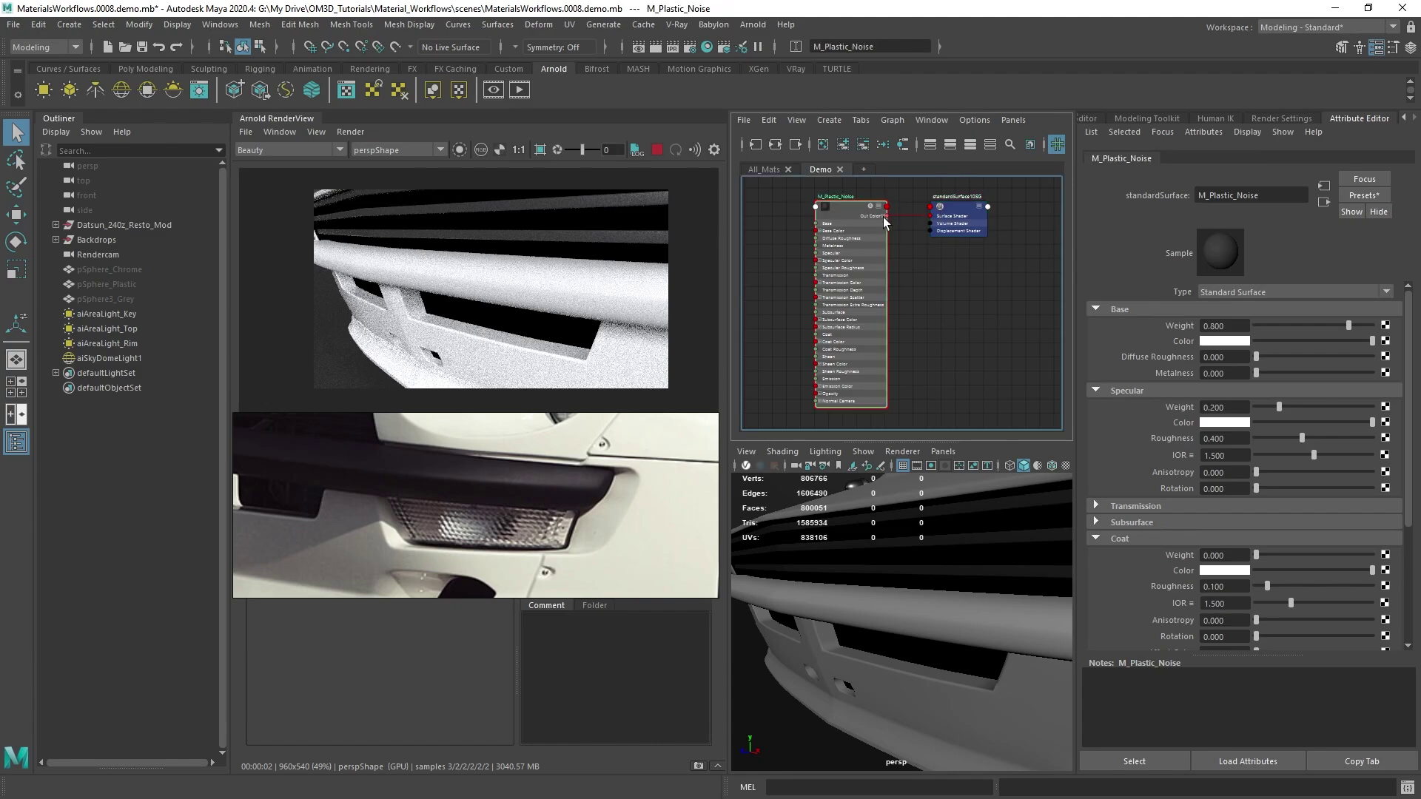
left_click_drag(1348, 326, 1257, 343)
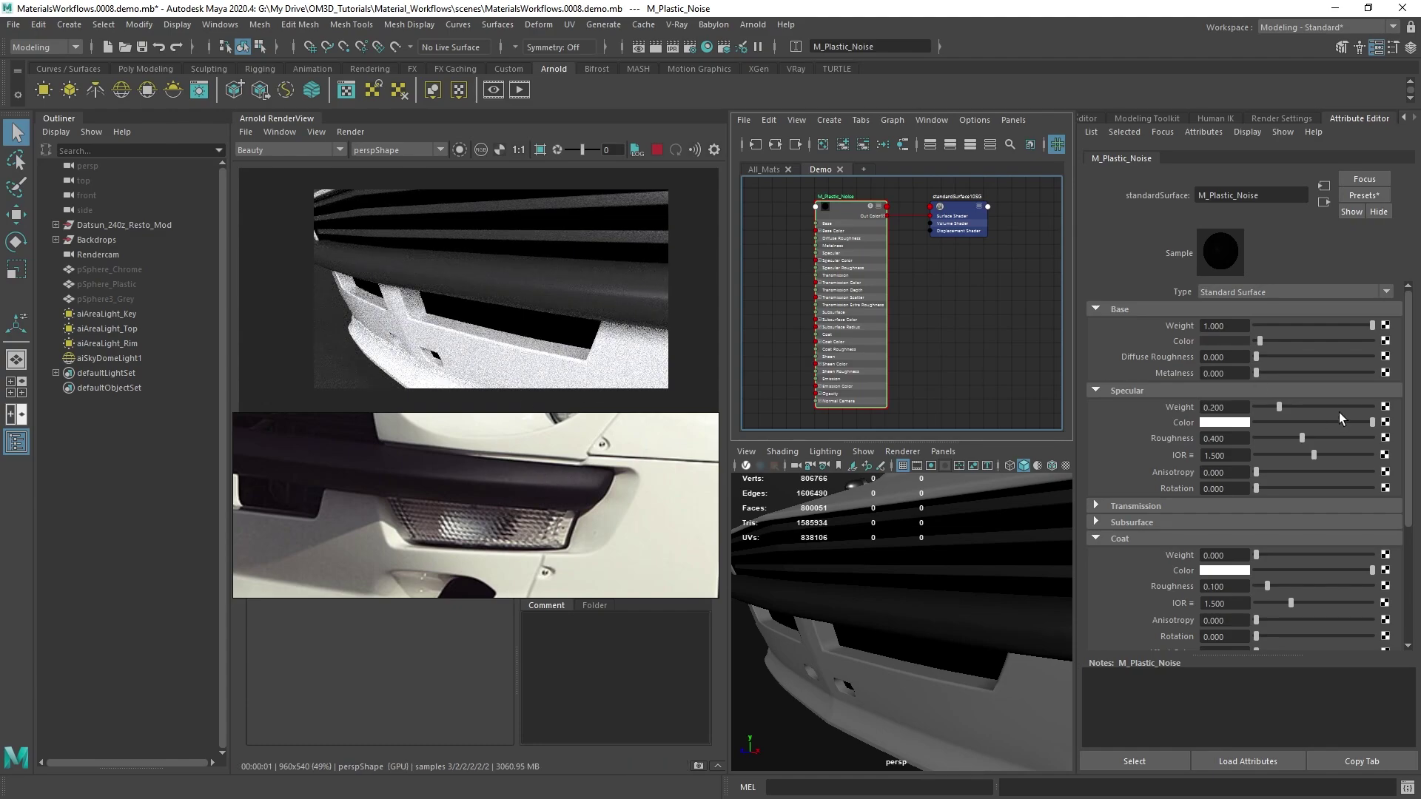
left_click_drag(1259, 340, 1257, 342)
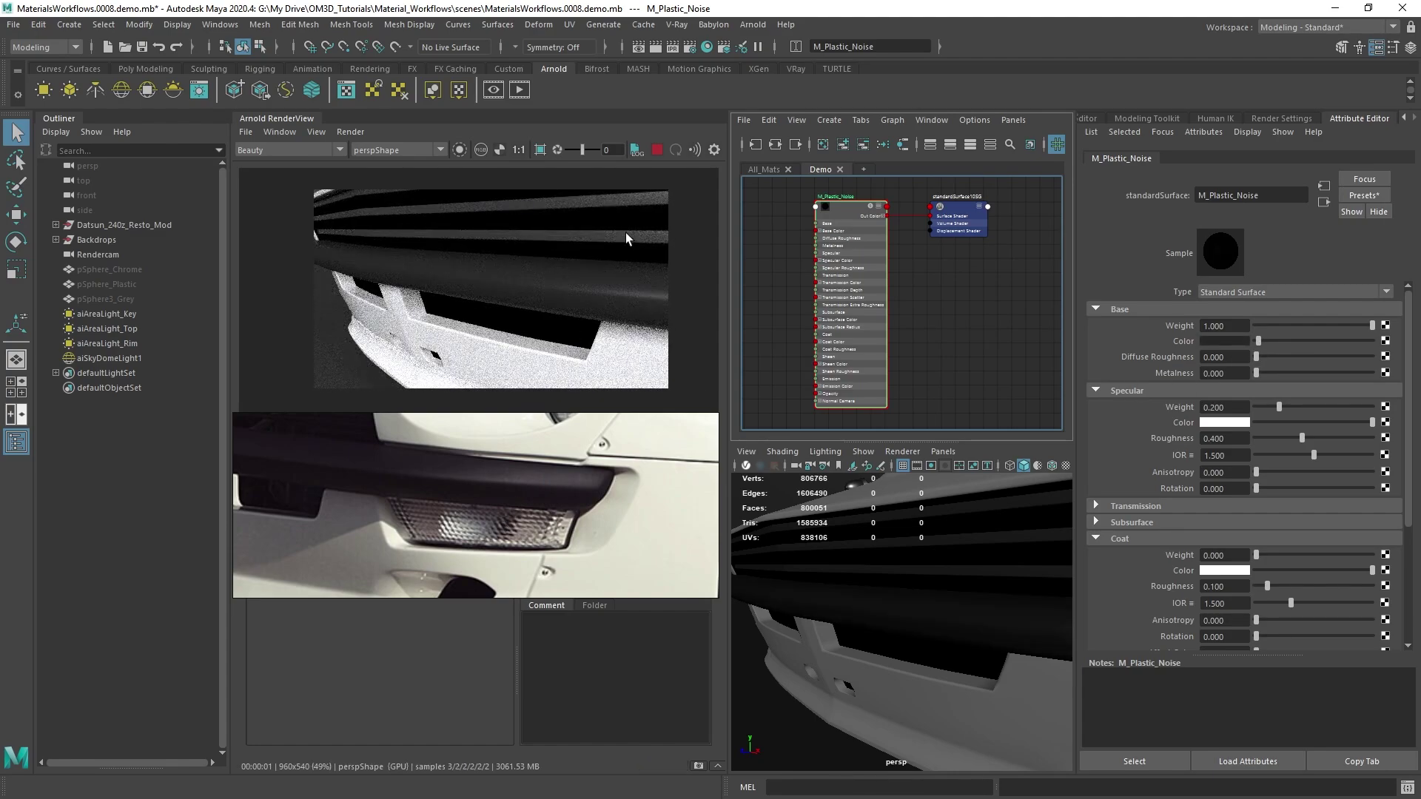
Step: Bring up a close-up reference photo of the black bumper and set the diffuse roughness of M_Plastic_Noise to 0.523
scroll(499, 490, "down", 5)
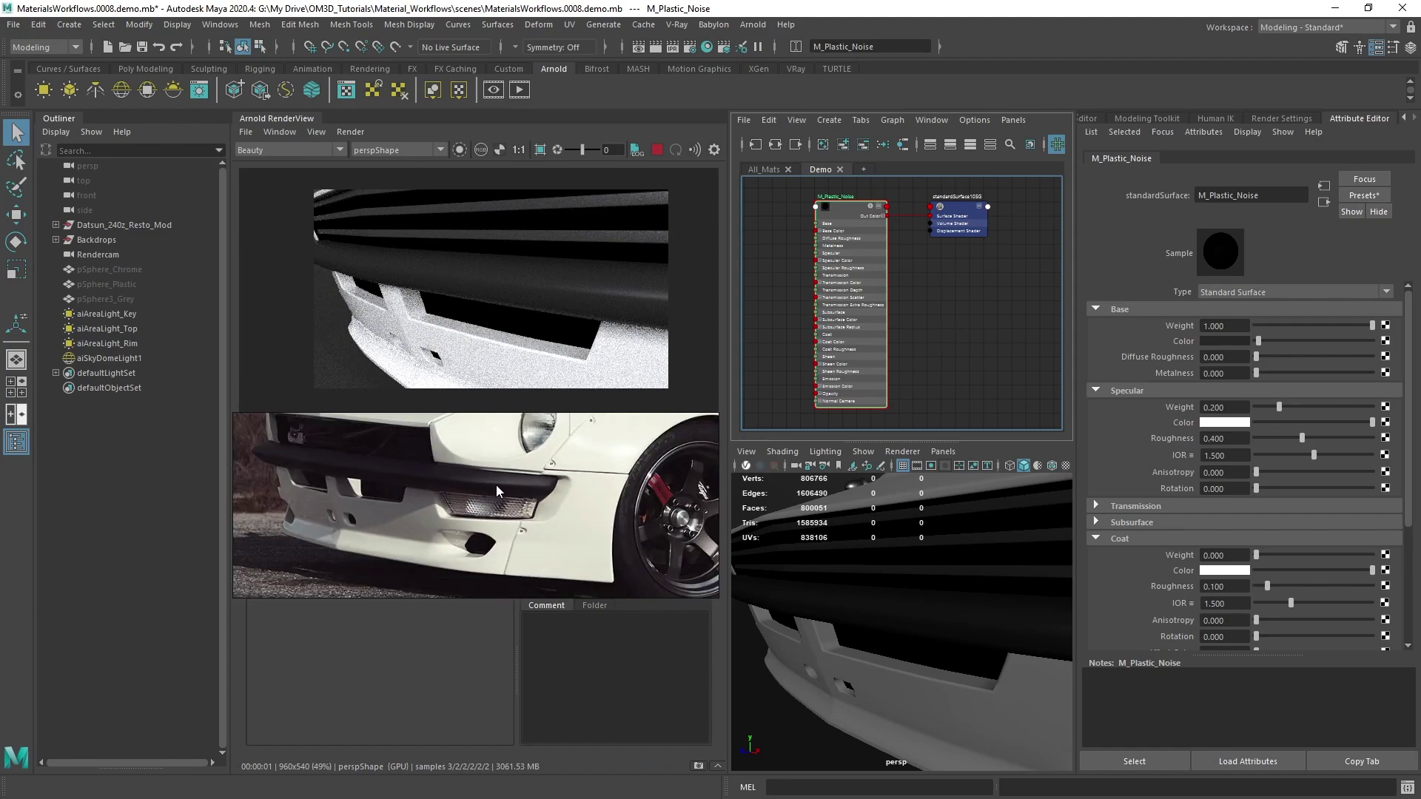
scroll(499, 490, "down", 4)
scroll(501, 508, "up", 6)
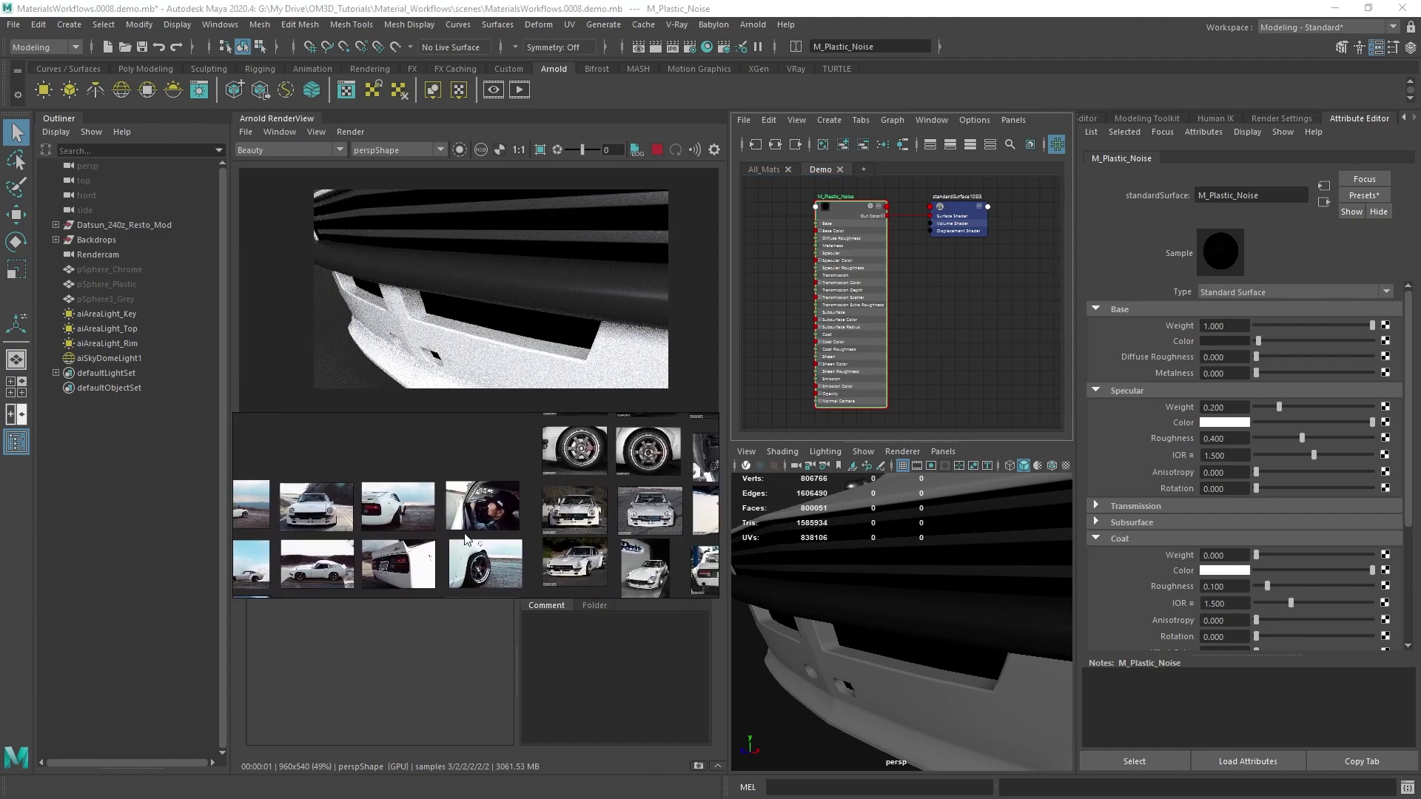
scroll(501, 508, "up", 8)
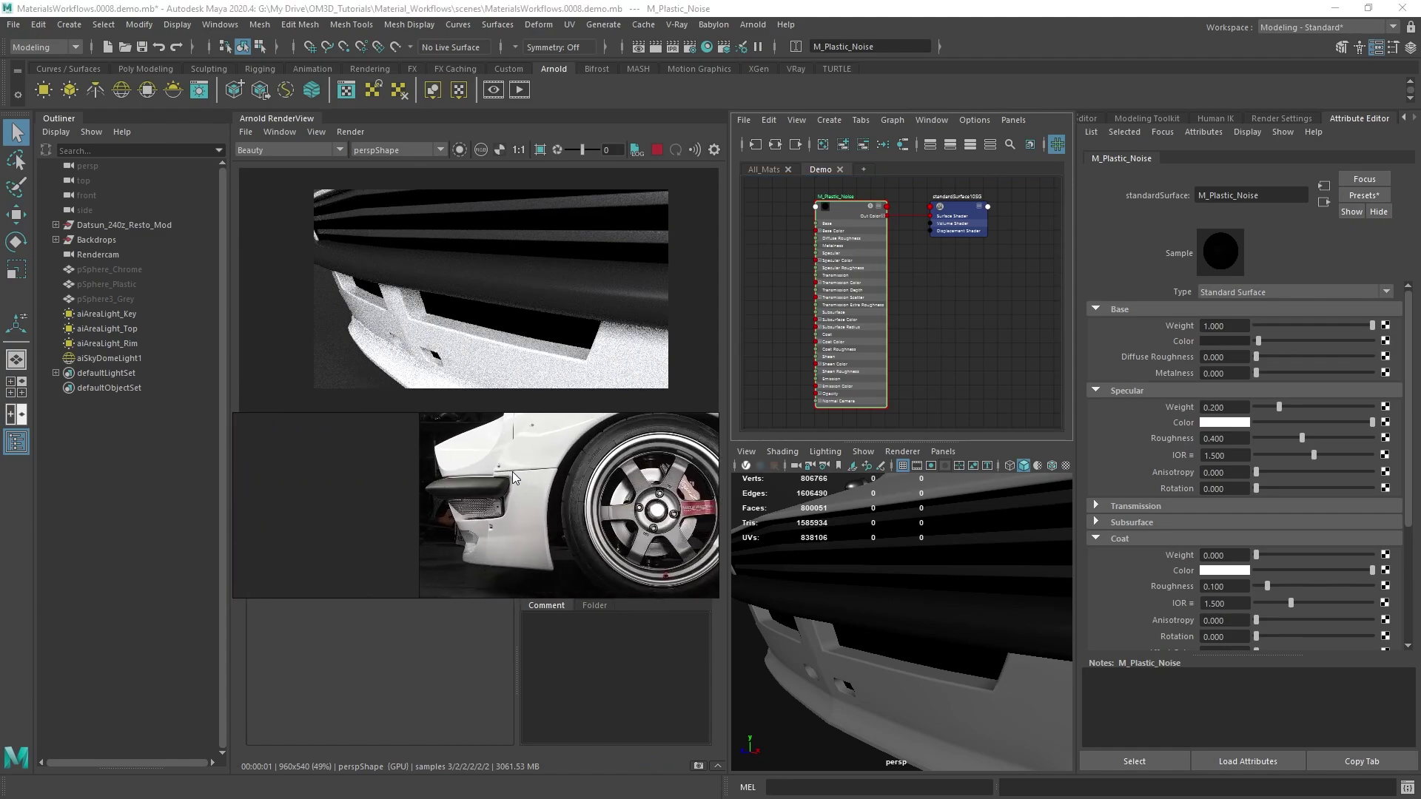
middle_click_drag(494, 486, 560, 497)
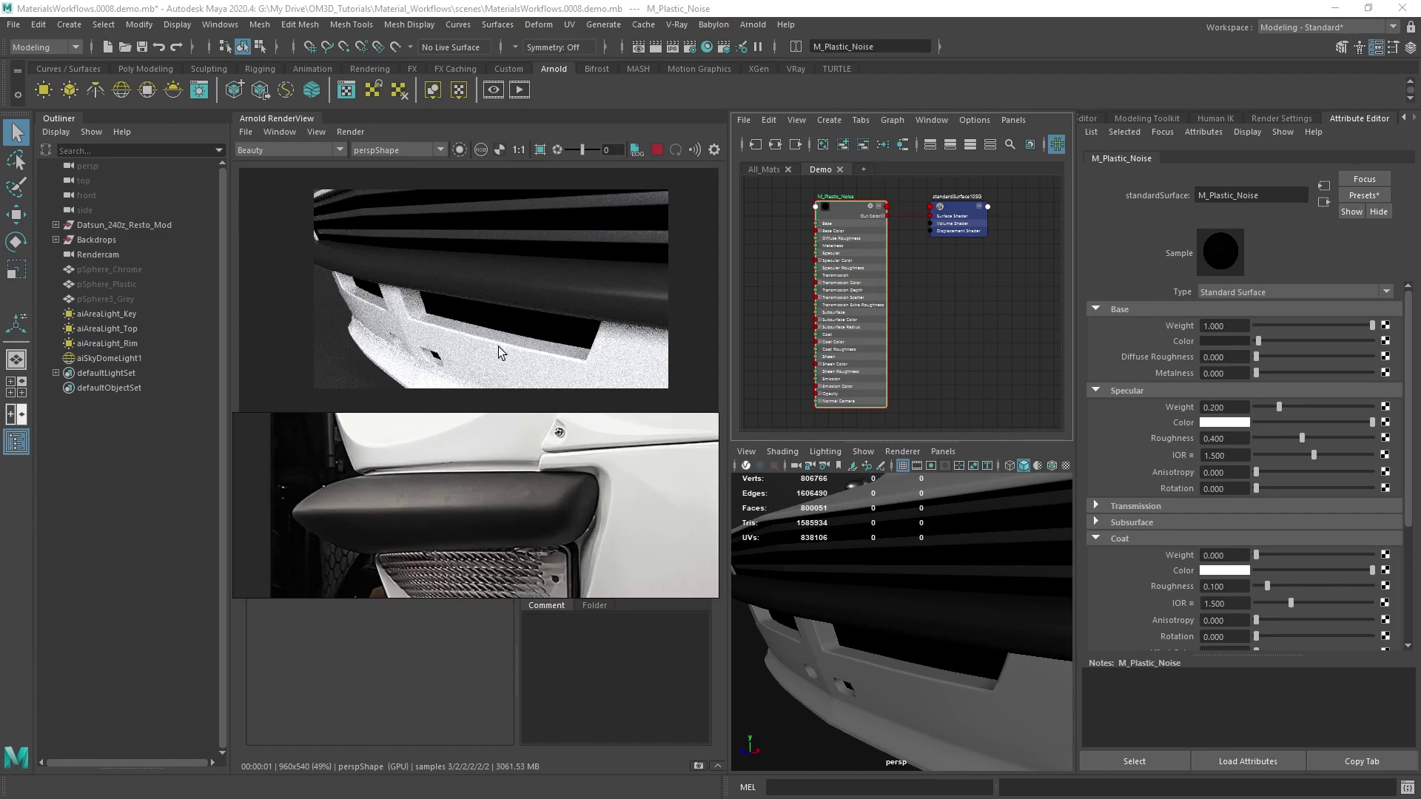
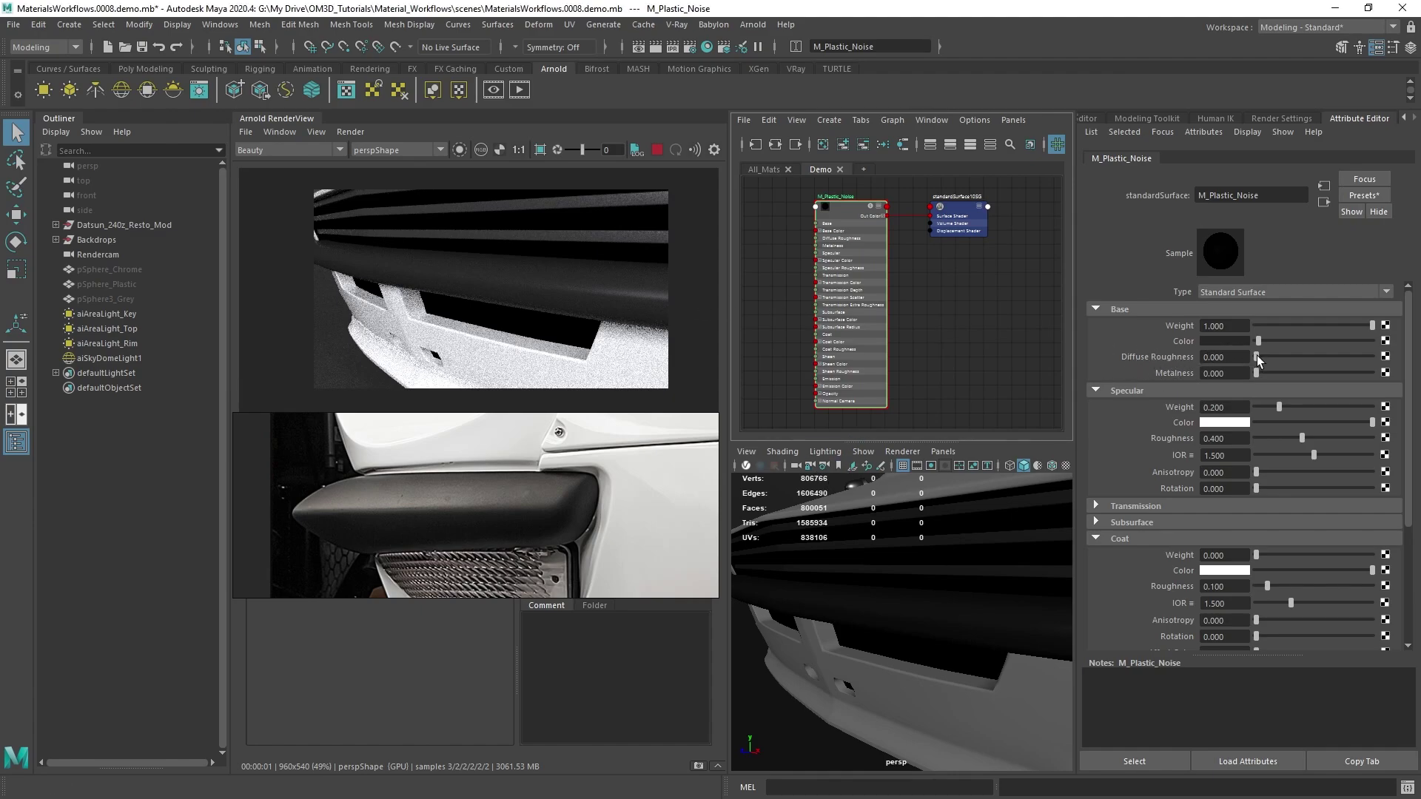
left_click_drag(1257, 359, 1373, 357)
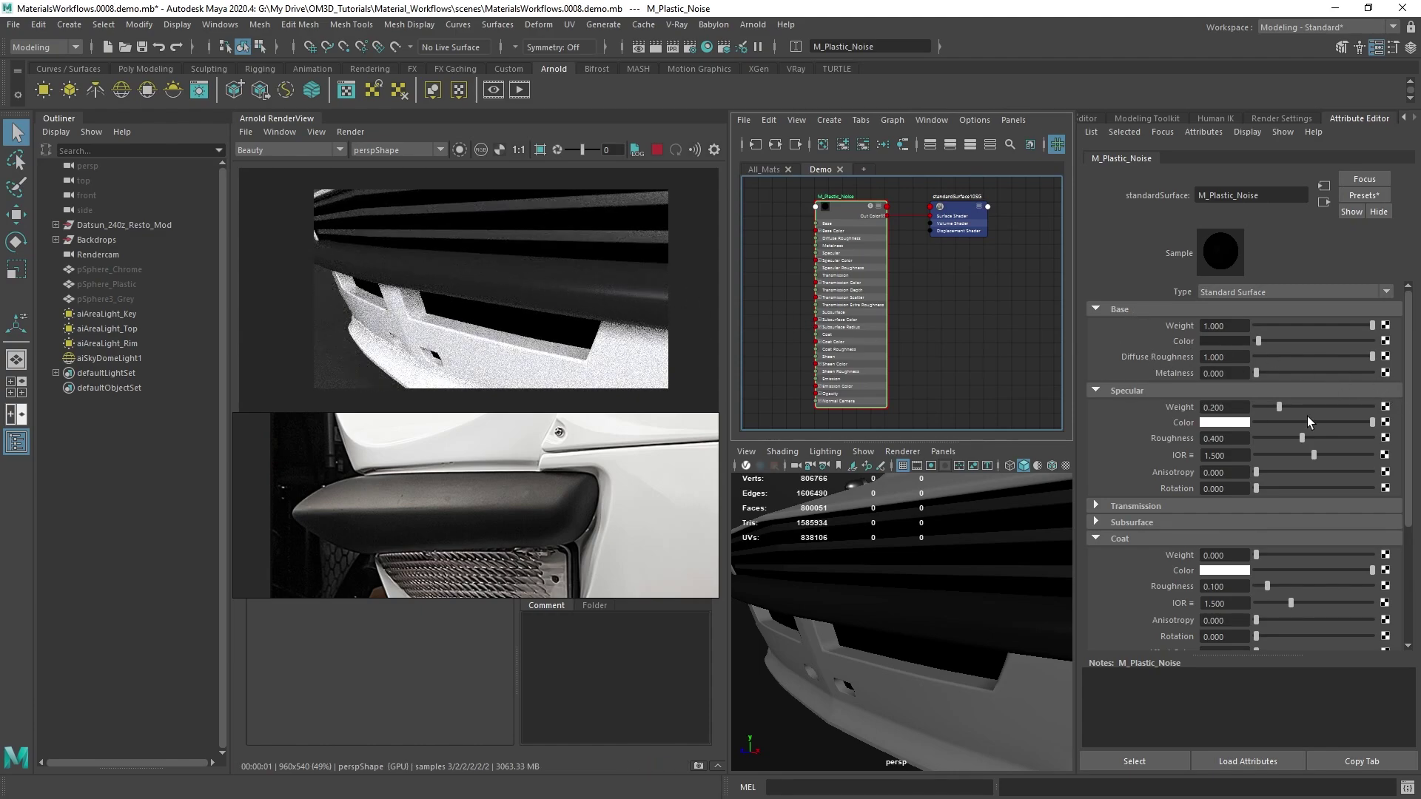
left_click_drag(1373, 358, 1317, 358)
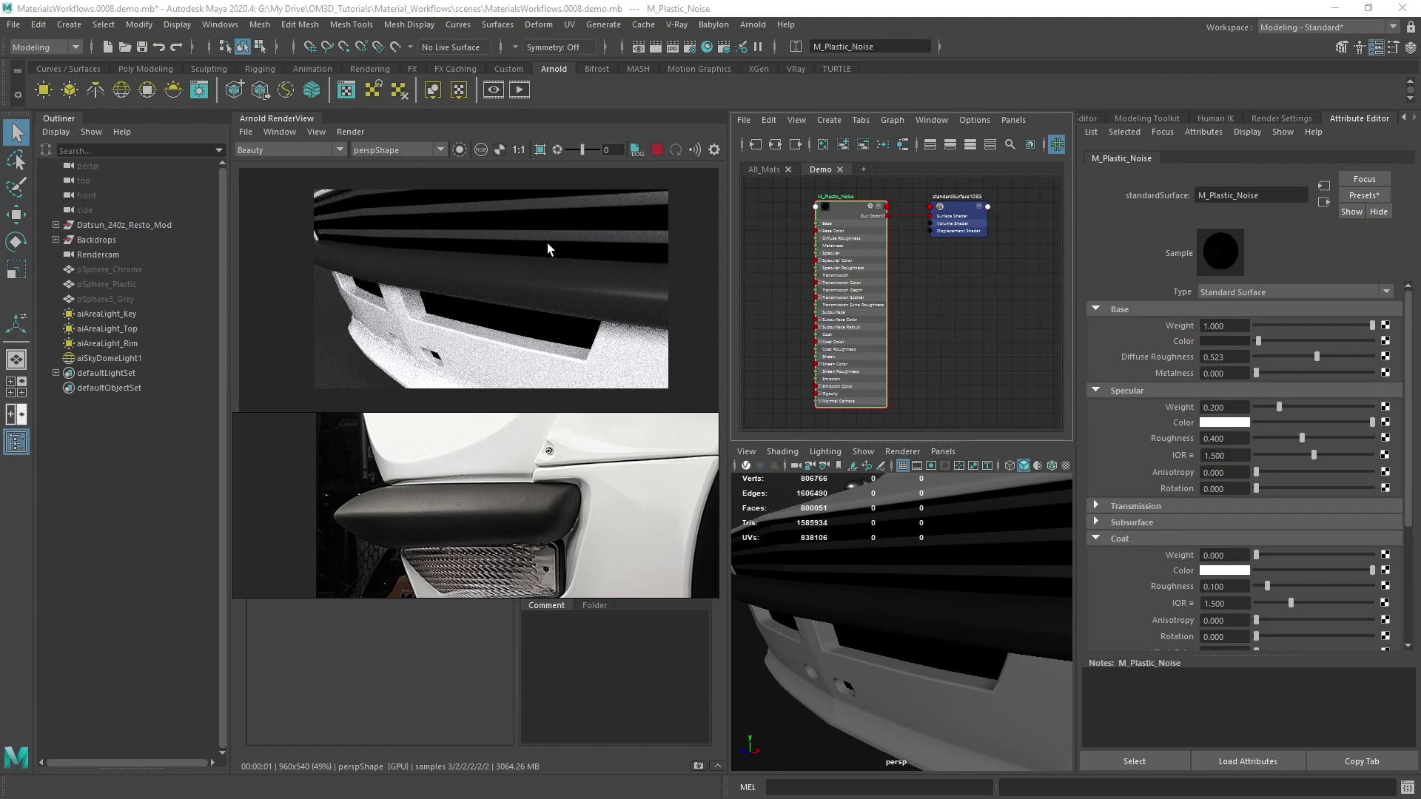
Step: Stop the interactive render and inspect the specular and diffuse_direct AOVs of the bumper before returning to Beauty
left_click(657, 150)
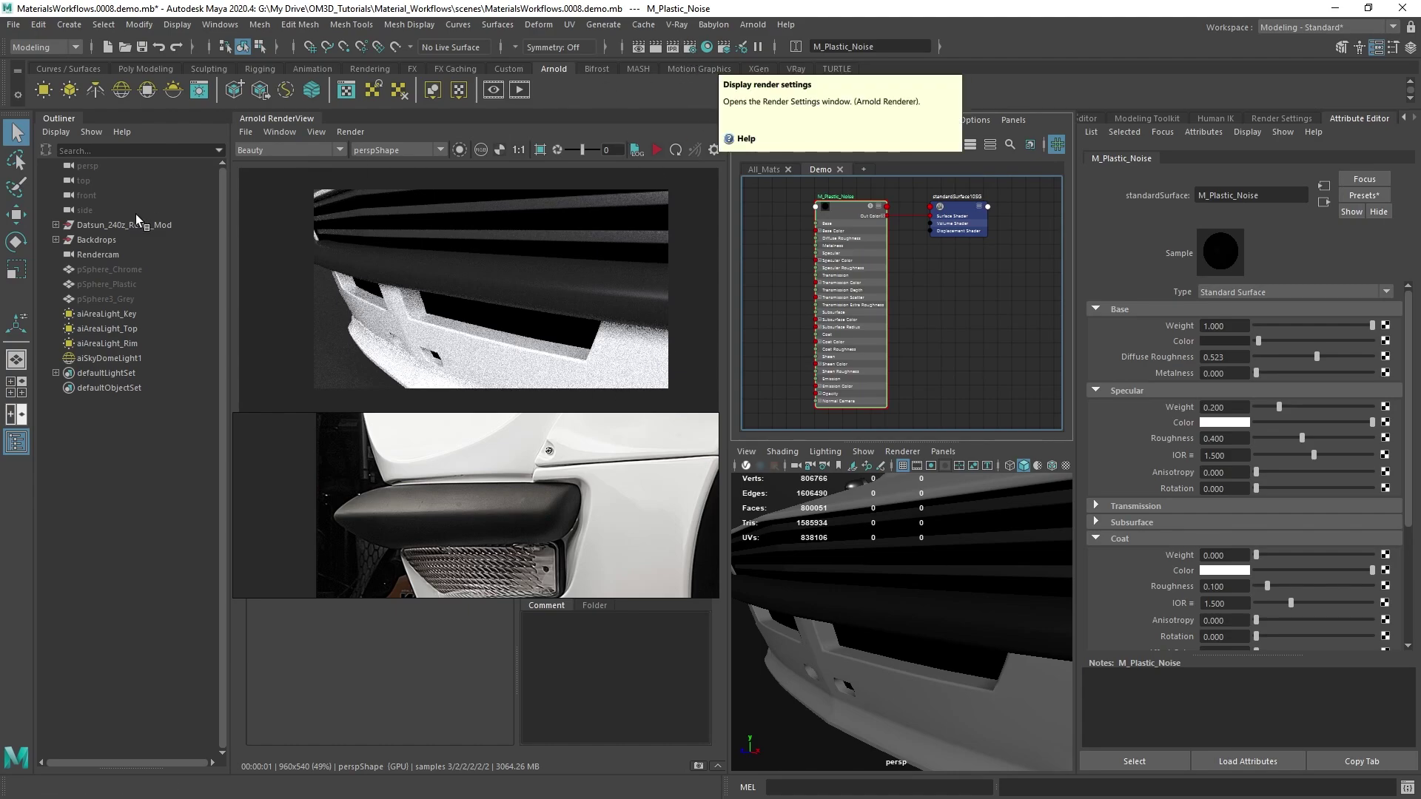
left_click(255, 150)
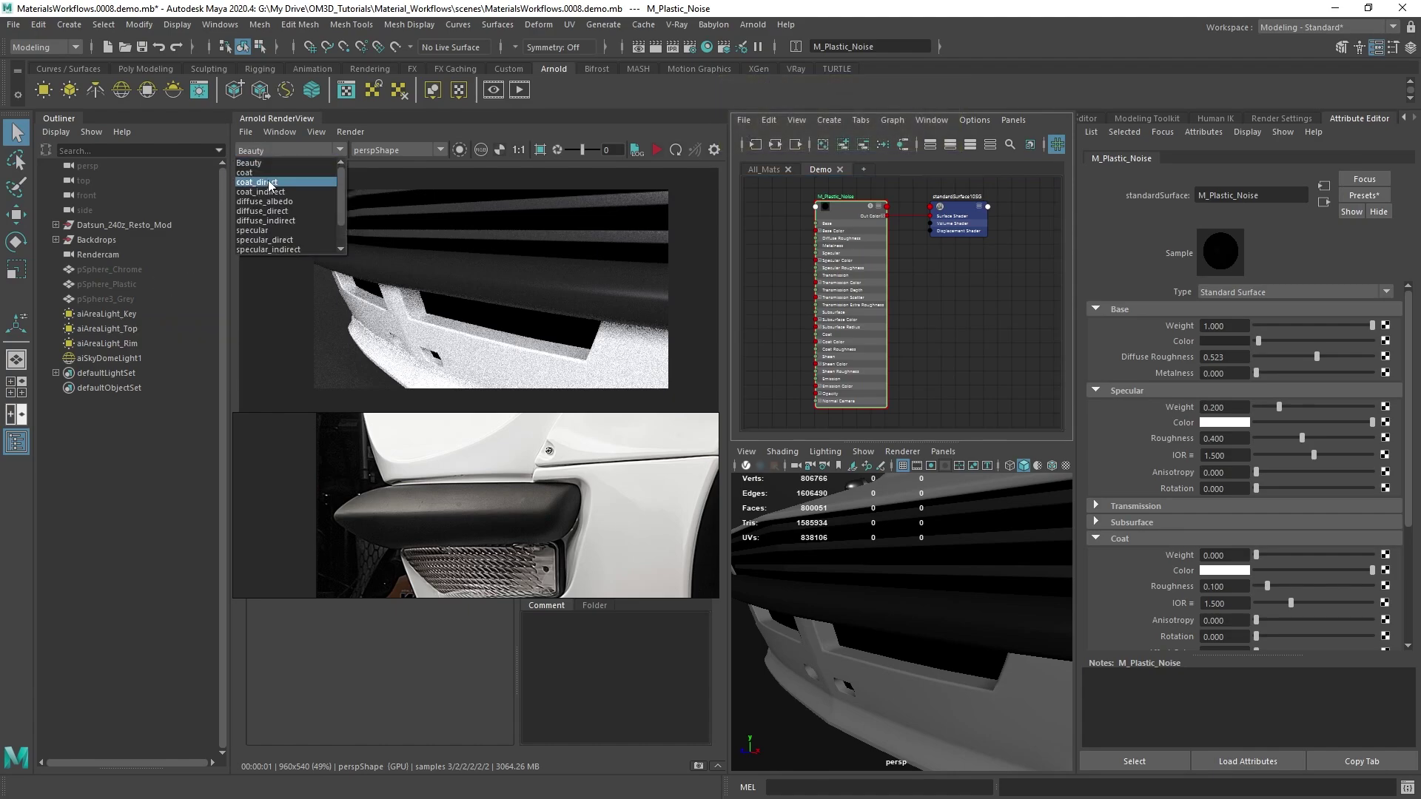
scroll(263, 189, "down", 3)
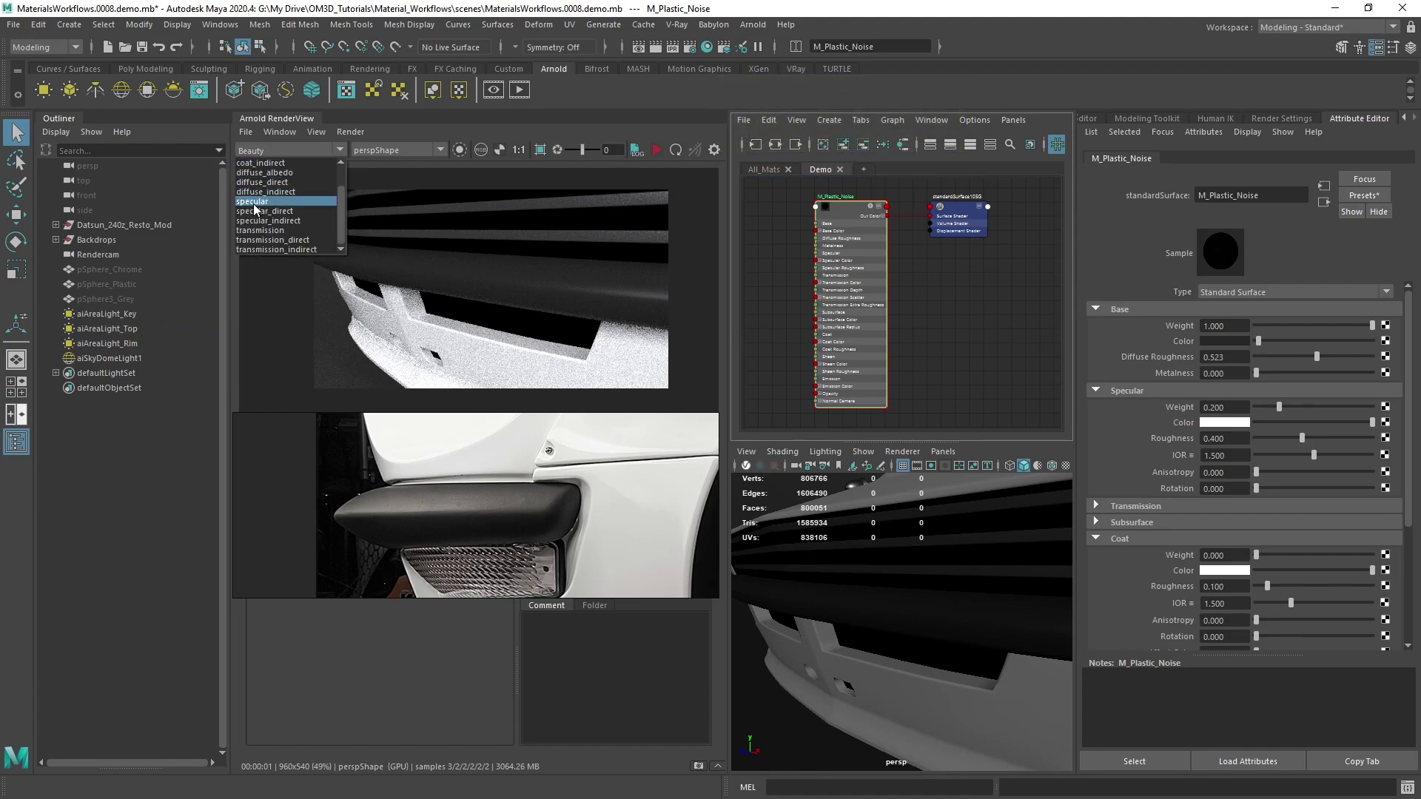
left_click(254, 201)
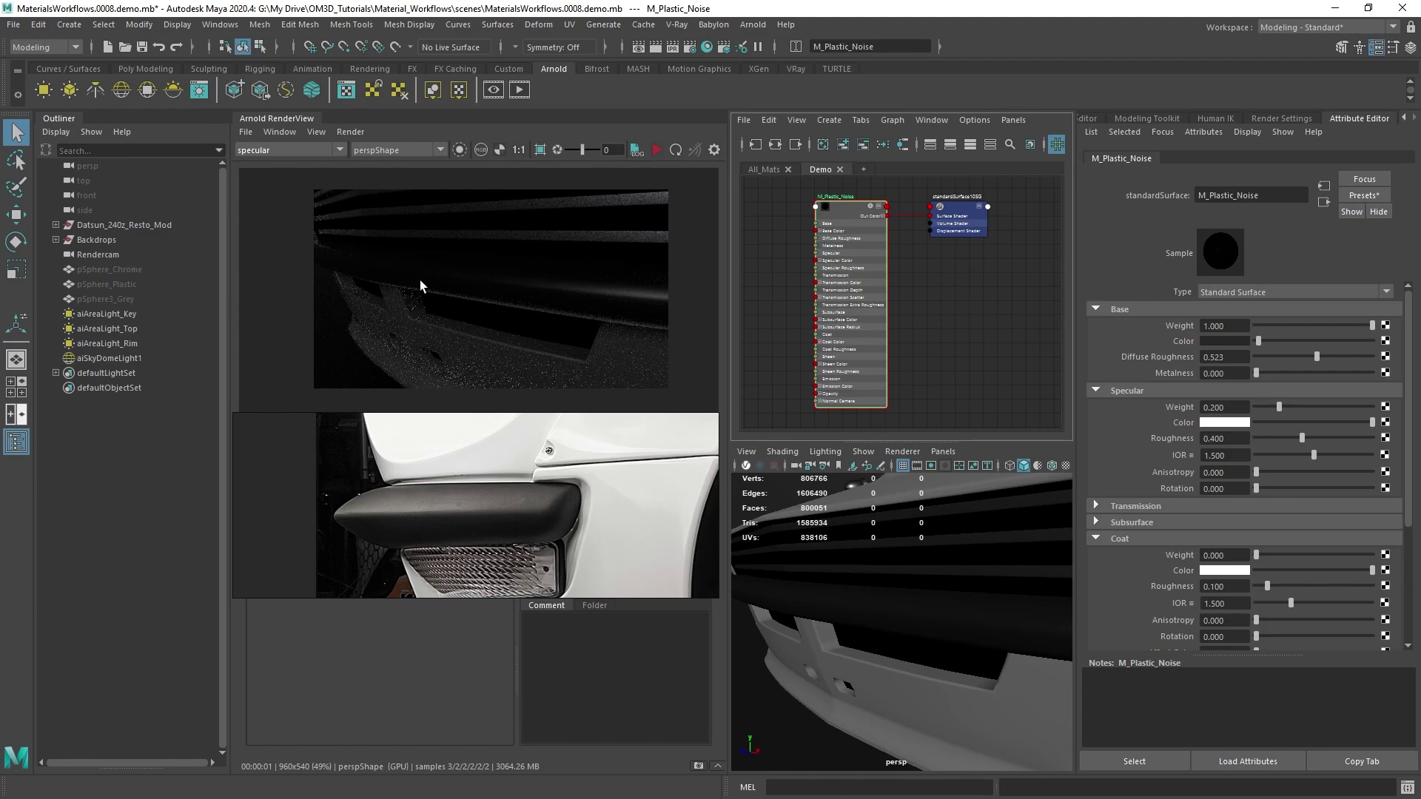
left_click(300, 149)
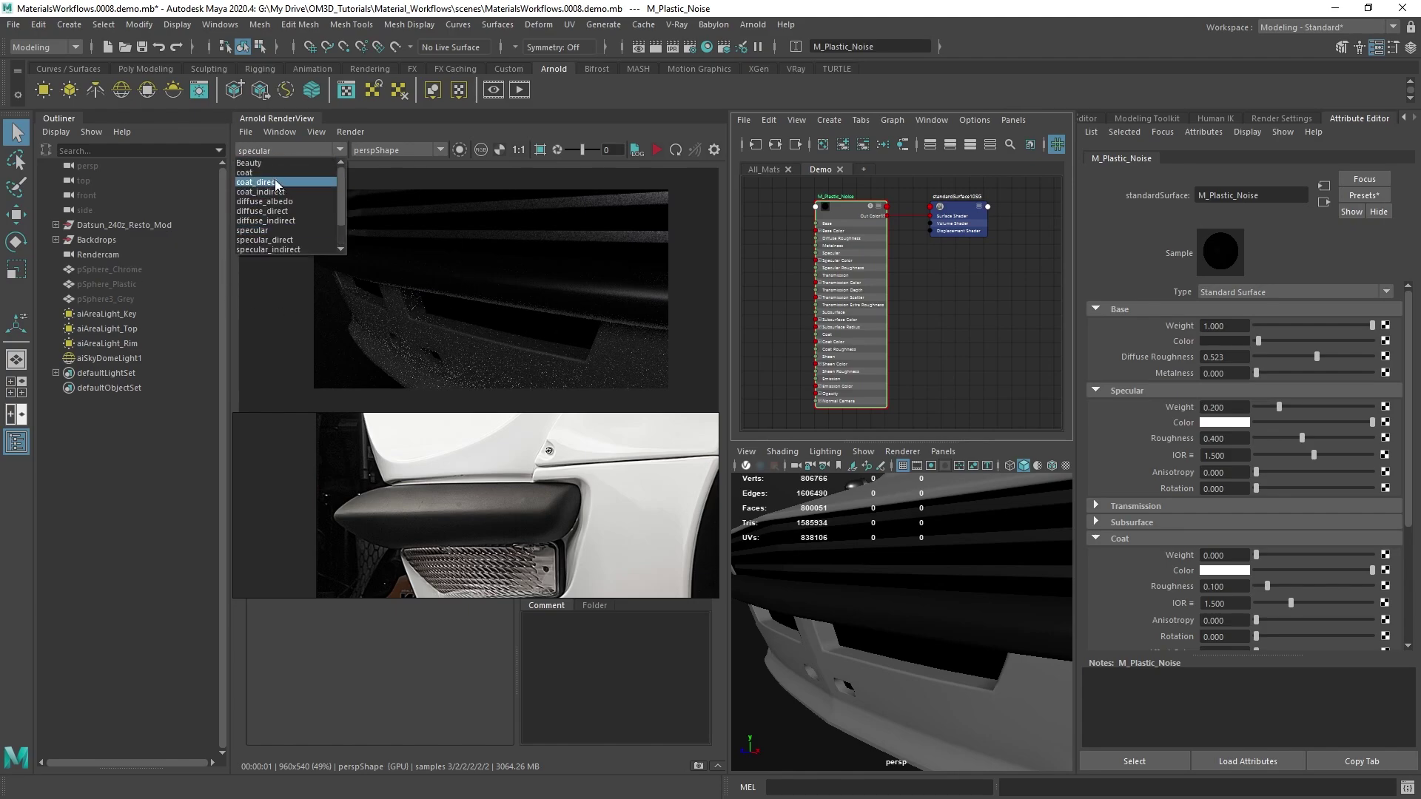
left_click(281, 230)
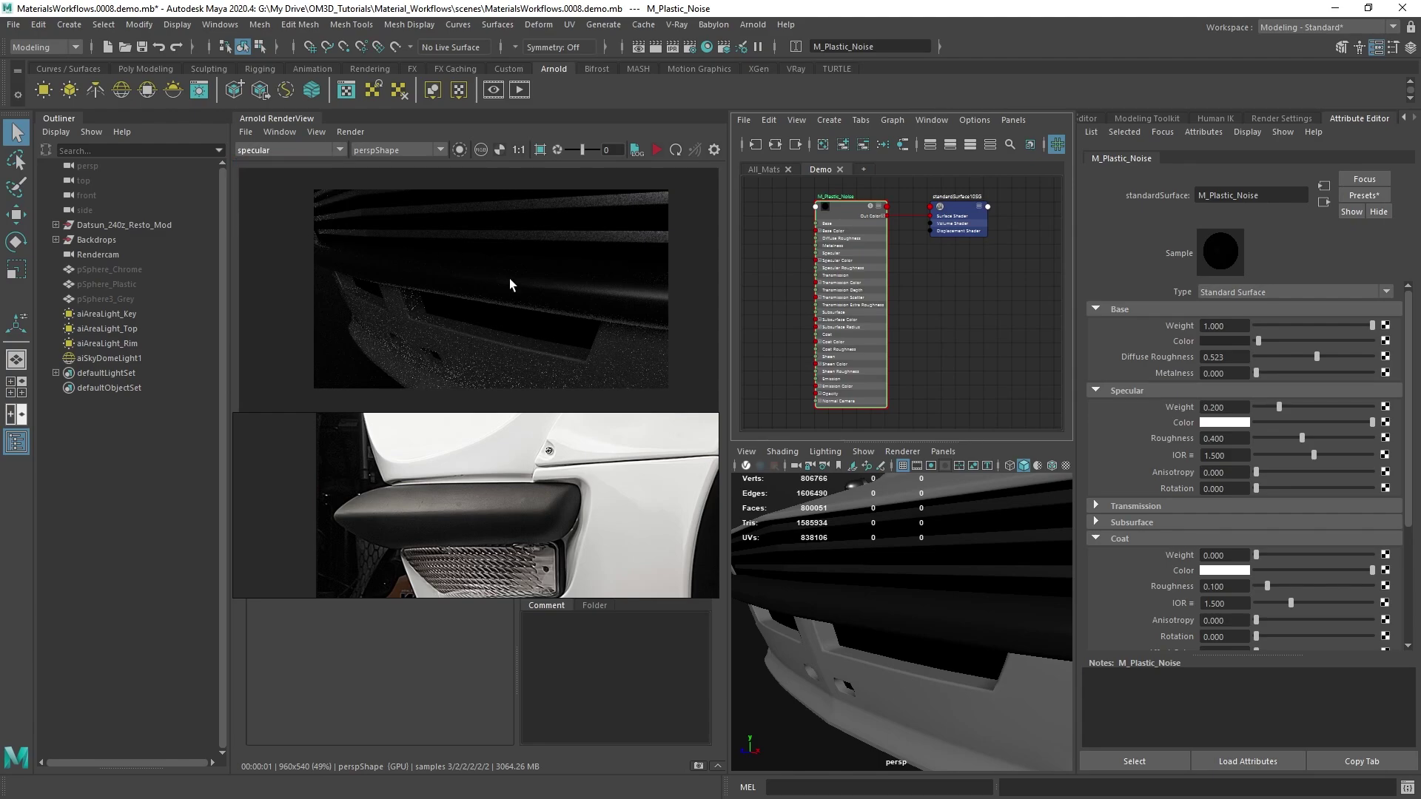
left_click(318, 152)
left_click(298, 206)
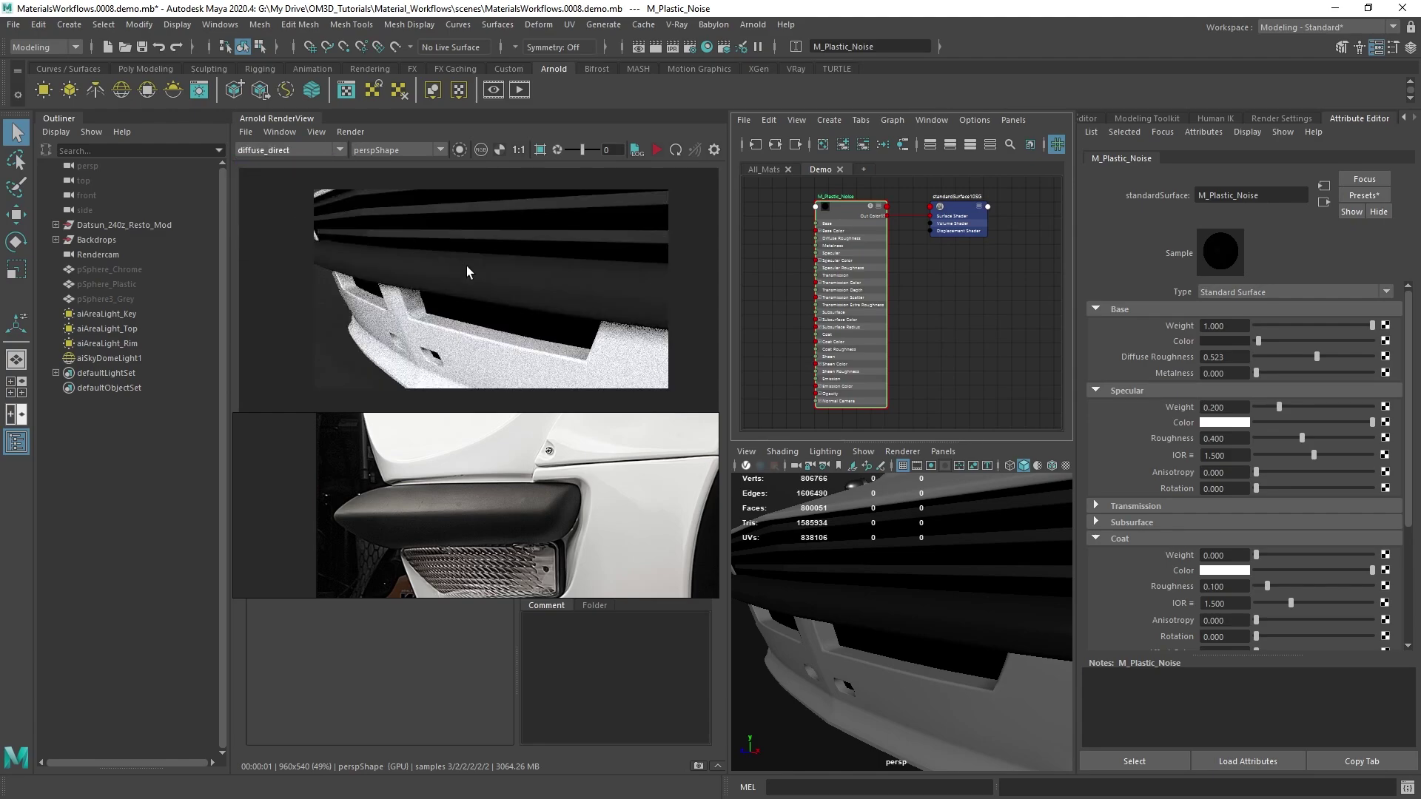
left_click(265, 150)
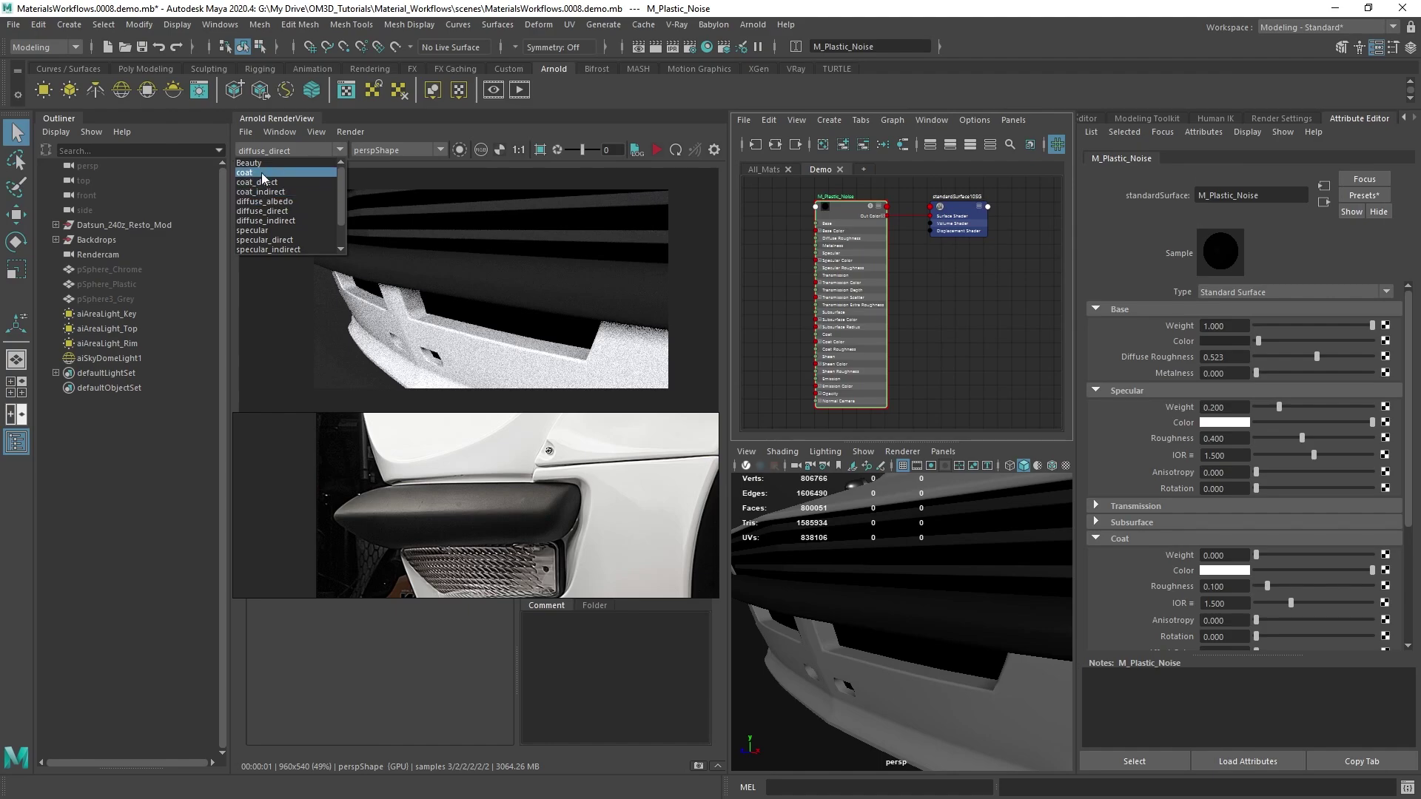
left_click(261, 162)
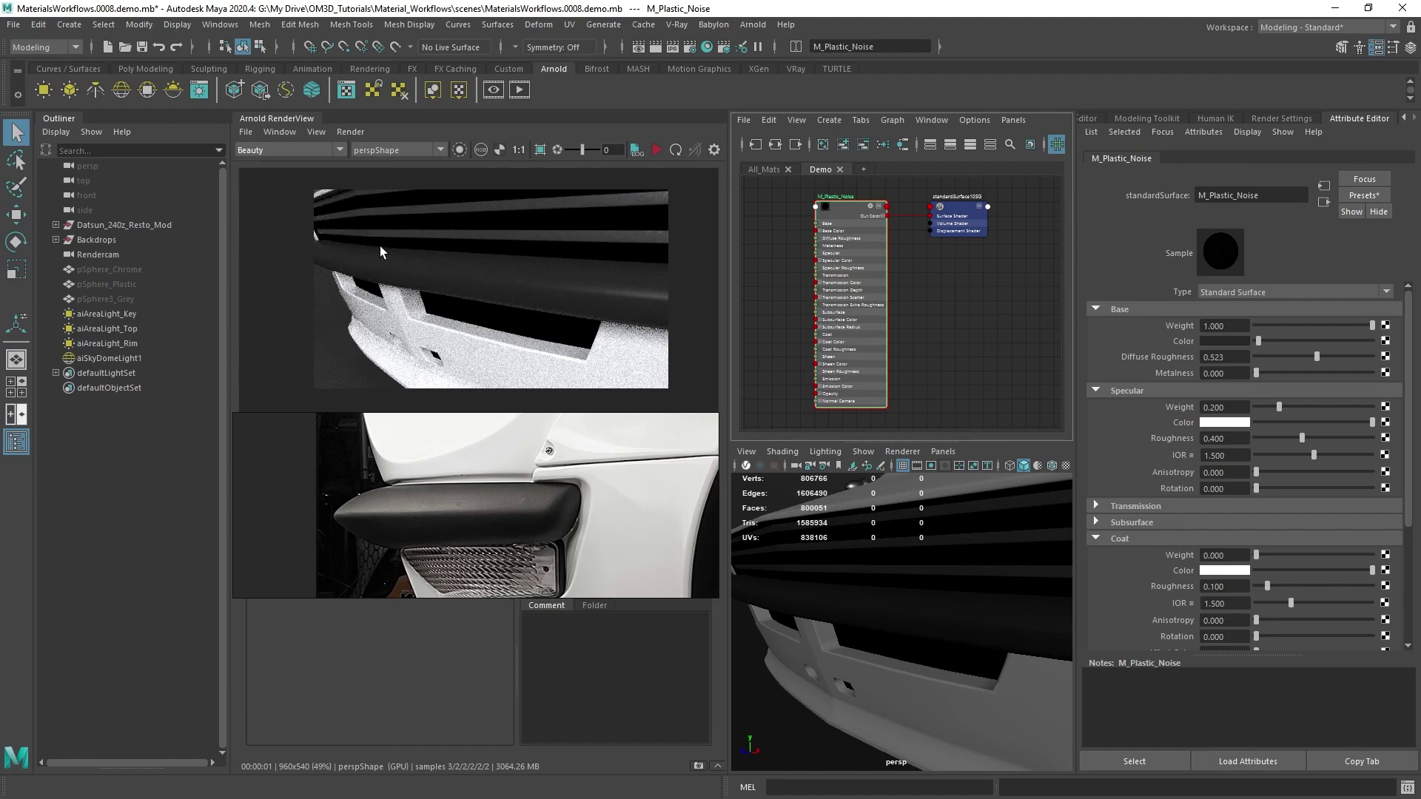
Step: Set the samples of the aiAreaLight_Key light to 2
left_click(135, 317)
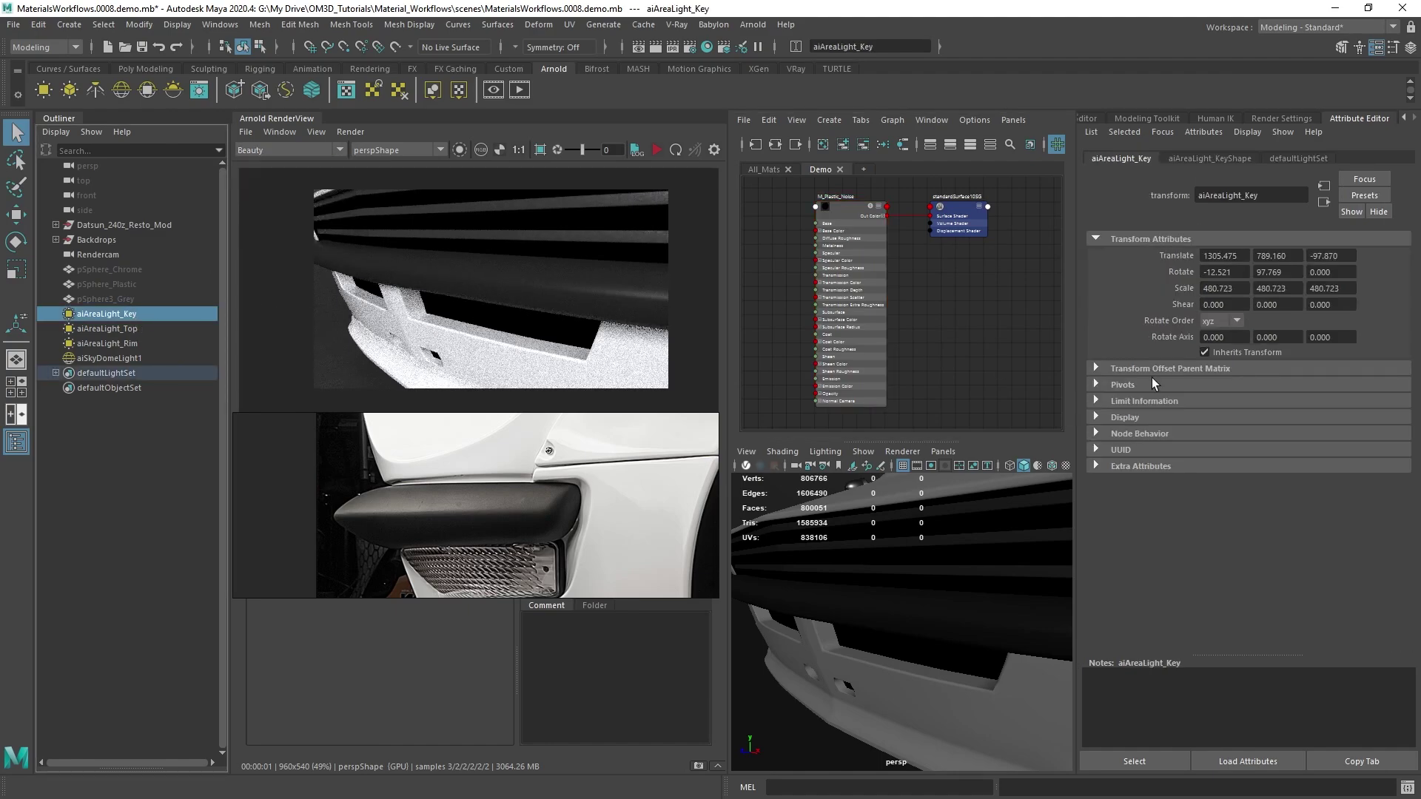
left_click(1210, 158)
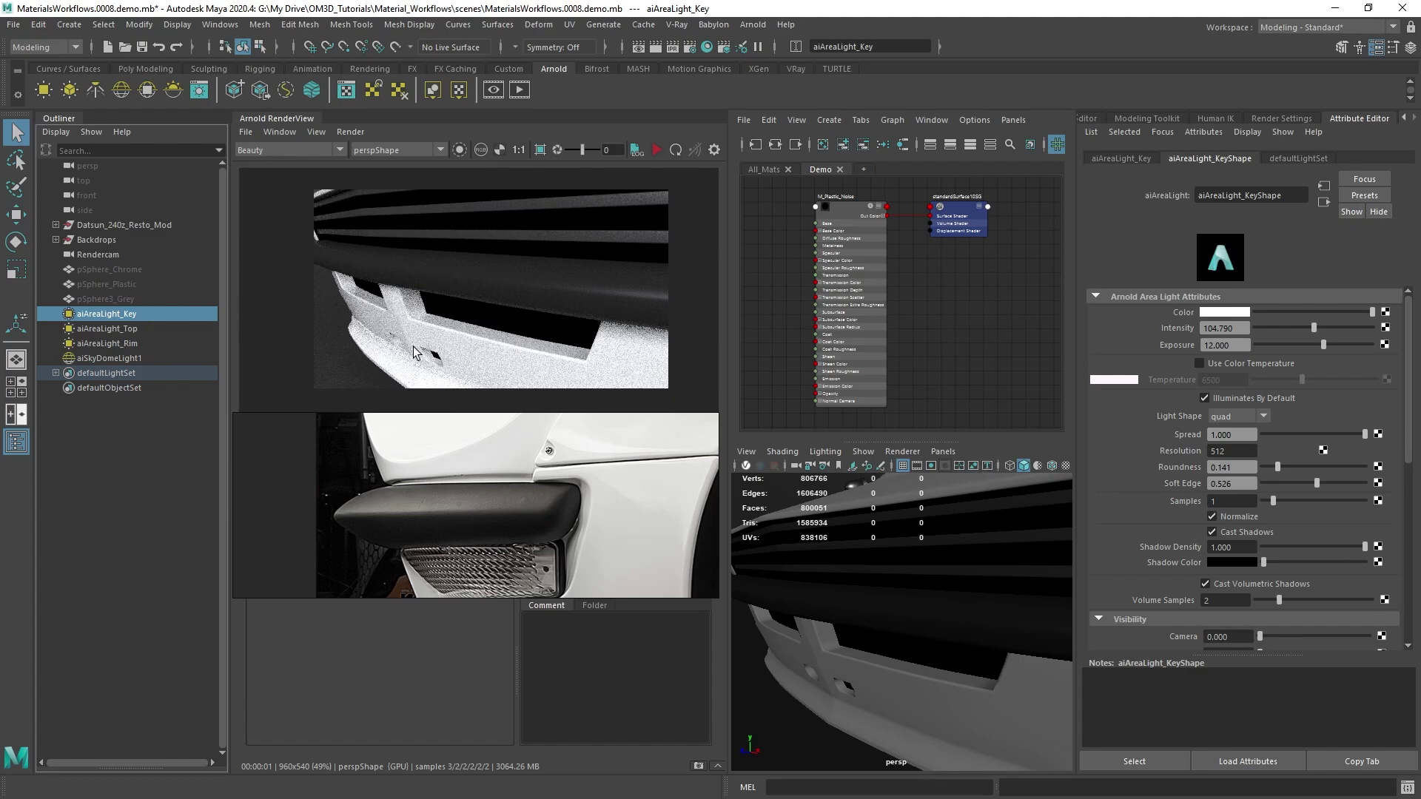
left_click(1234, 501)
type("2")
key("Return")
Step: Set the samples of both aiAreaLight_Top and aiAreaLight_Rim to 2
left_click(159, 330)
left_click(1216, 501)
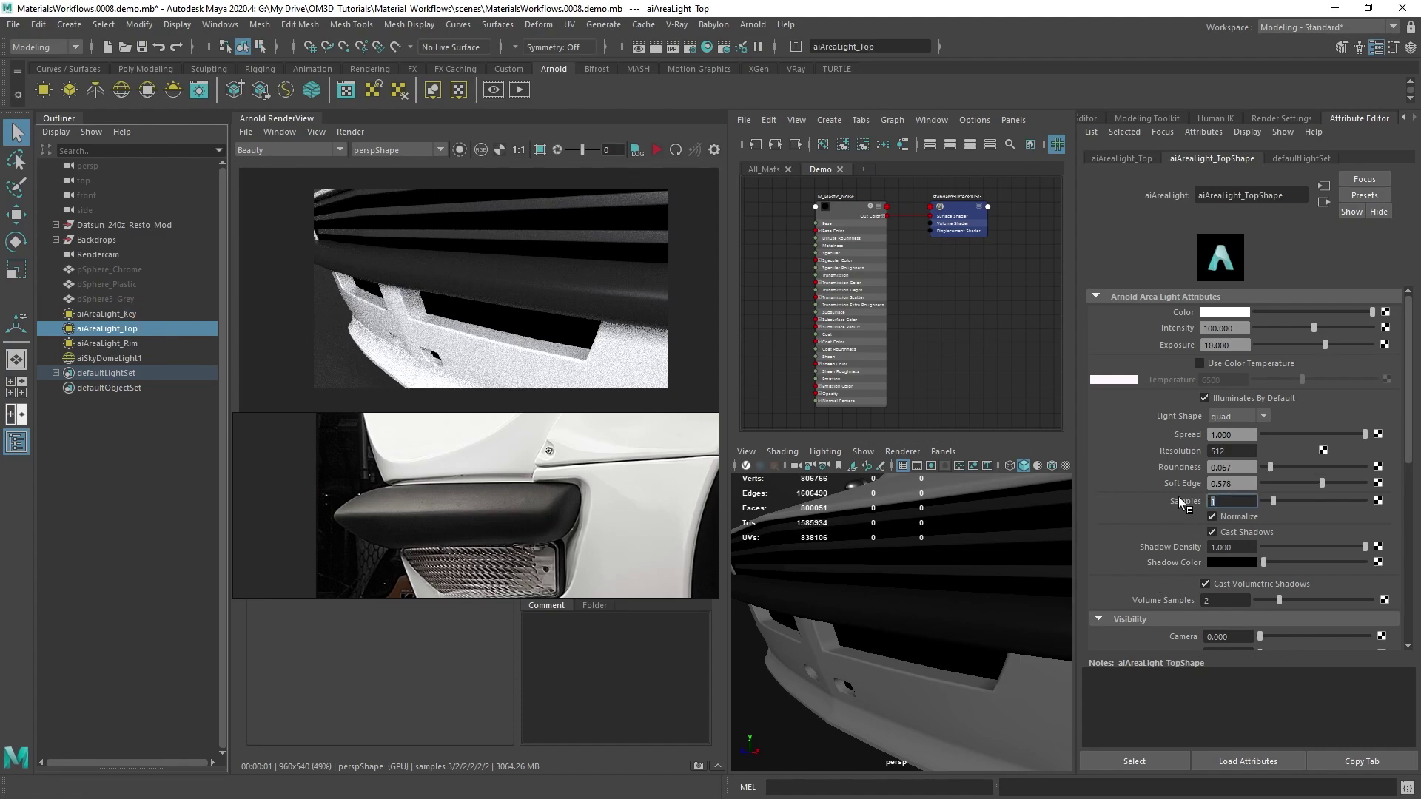
type("2")
key("Return")
left_click(141, 344)
left_click(1232, 500)
type("2")
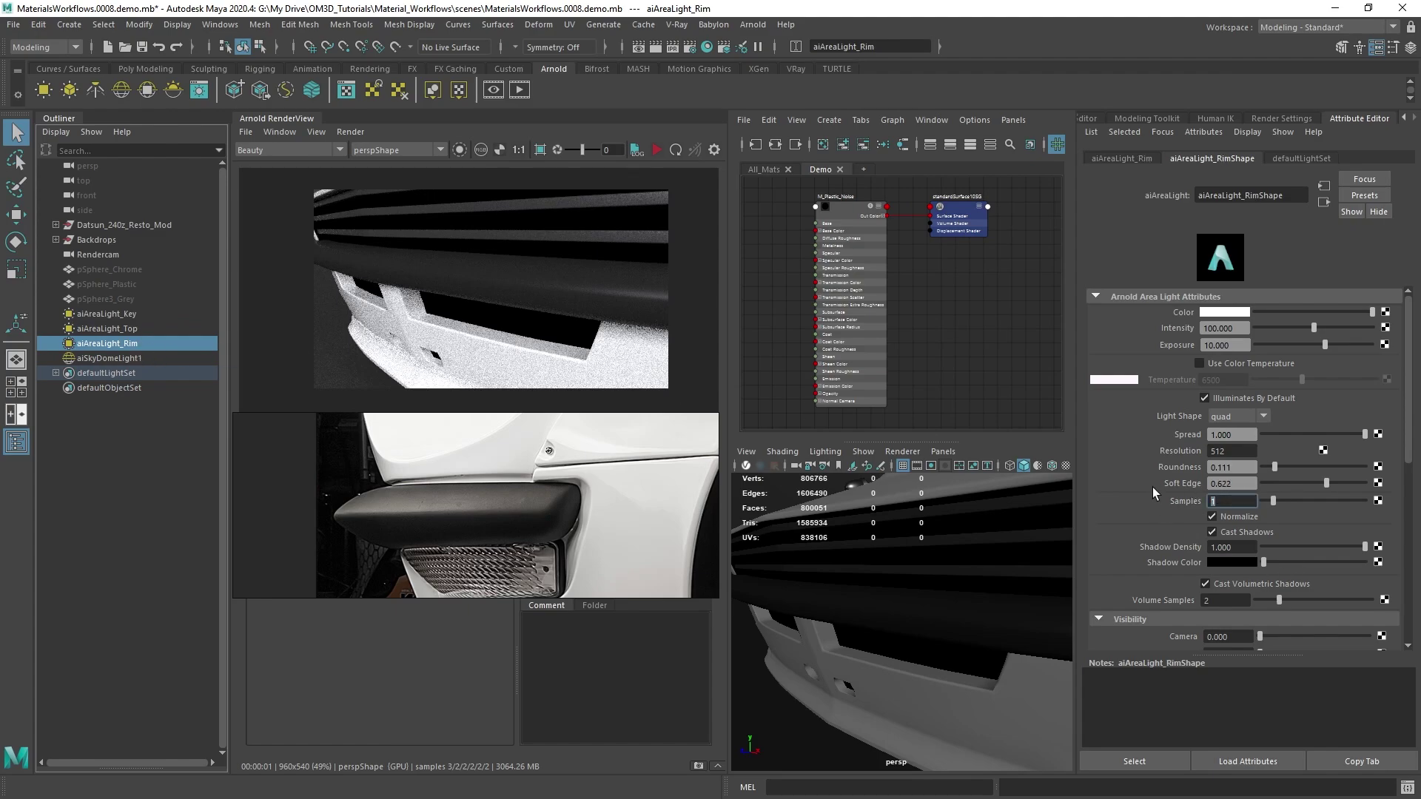
key("Return")
Step: Set the samples of aiSkyDomeLight1 to 2 and update the render of the bumper
left_click(105, 359)
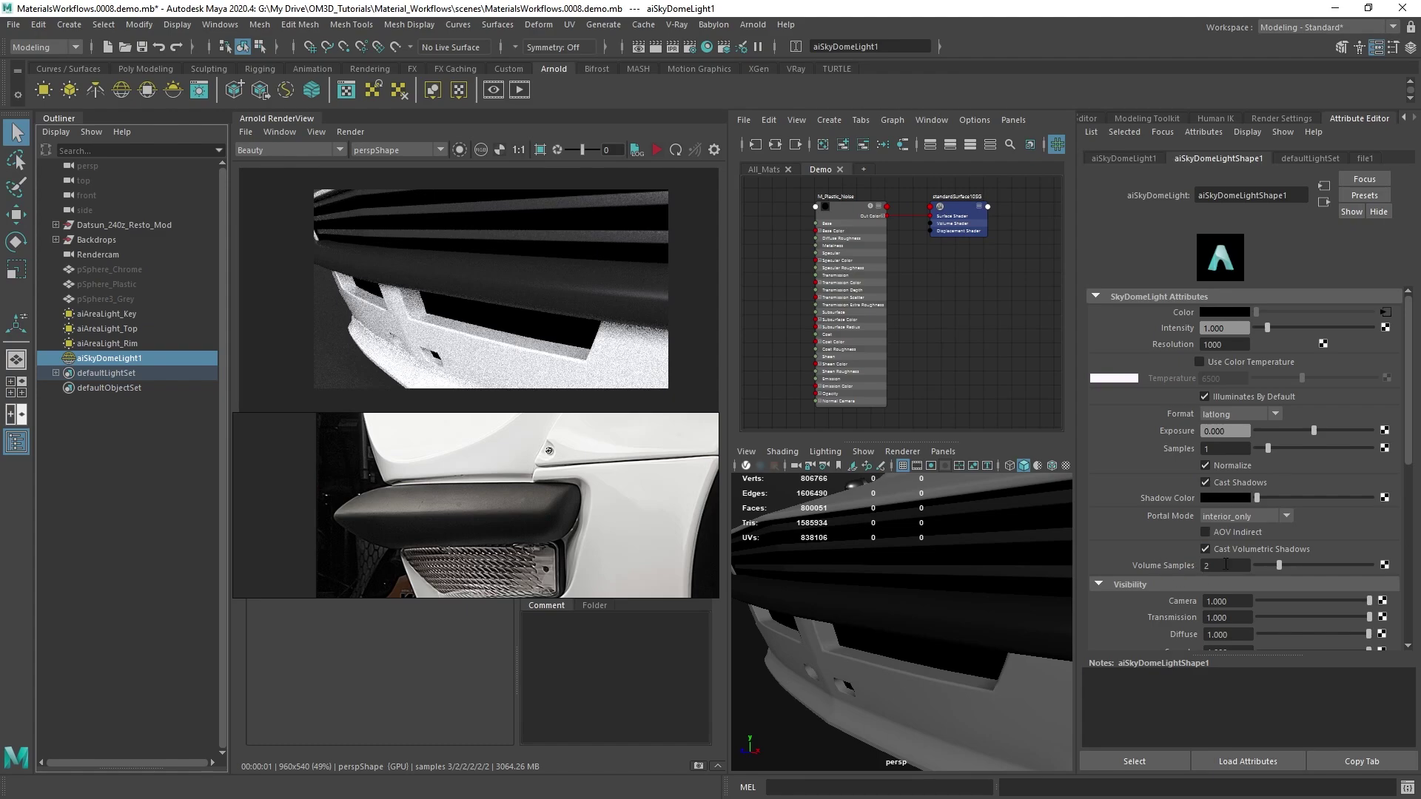
left_click(1223, 443)
type("2")
key("Return")
left_click(675, 150)
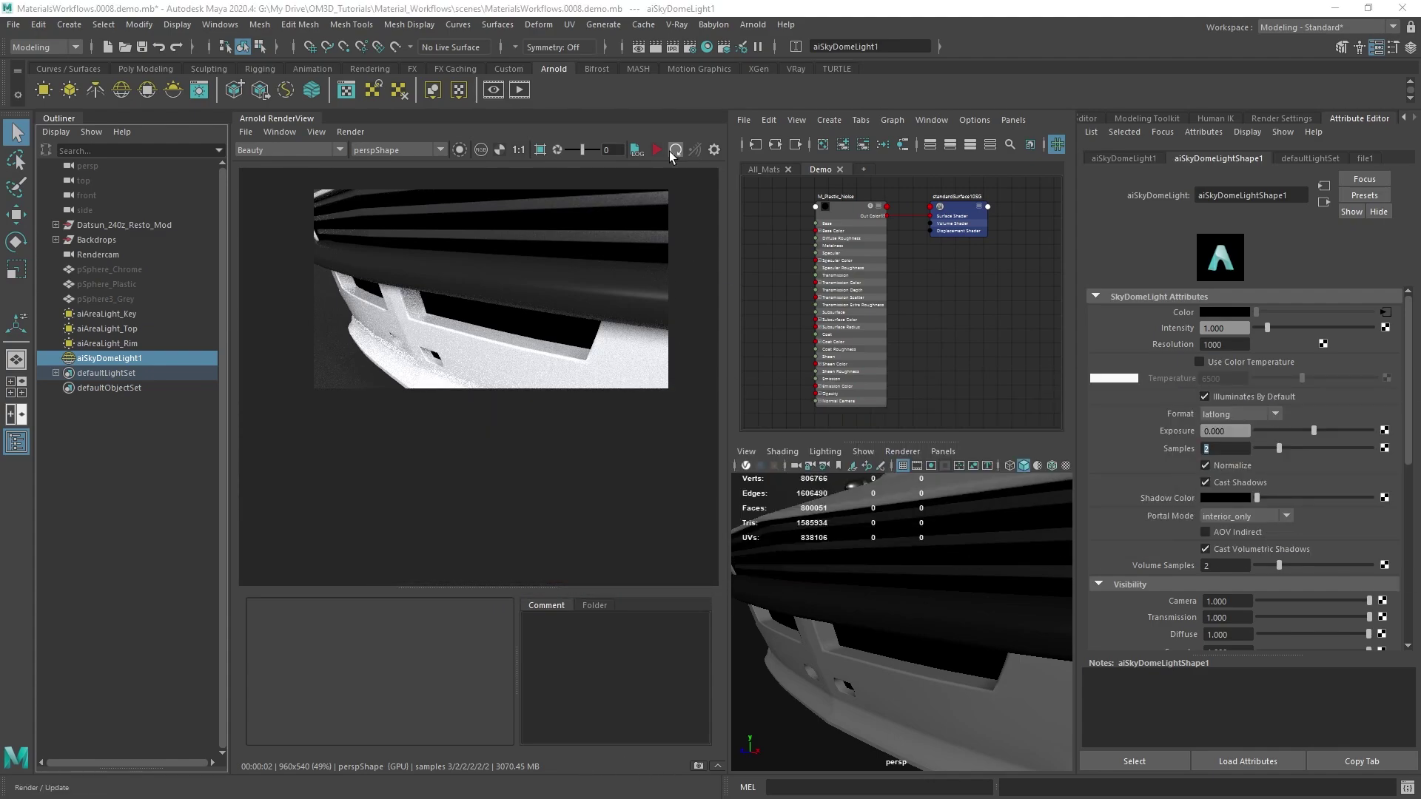
Step: Check the snapshots folder setting and store a snapshot of the current Beauty render
left_click(719, 767)
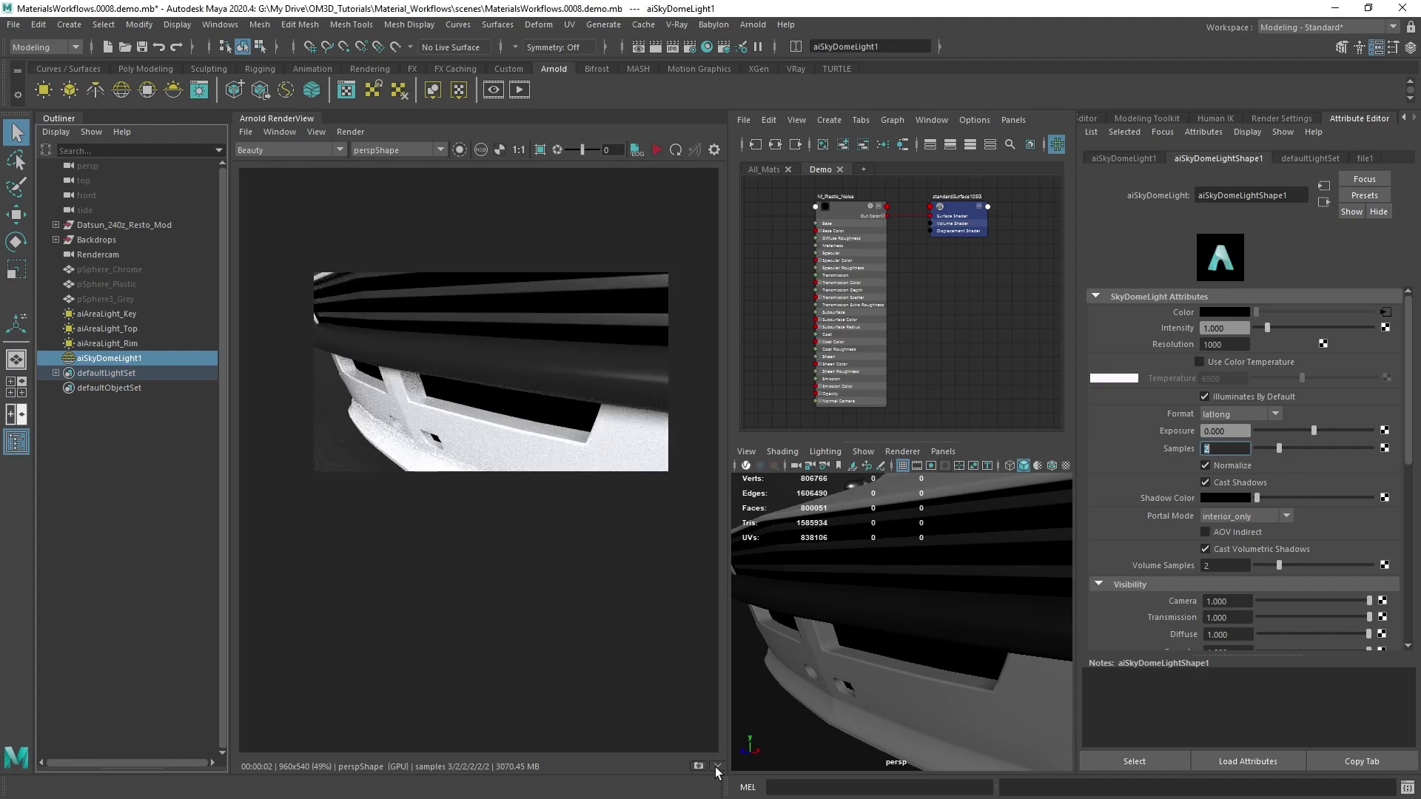
left_click(717, 765)
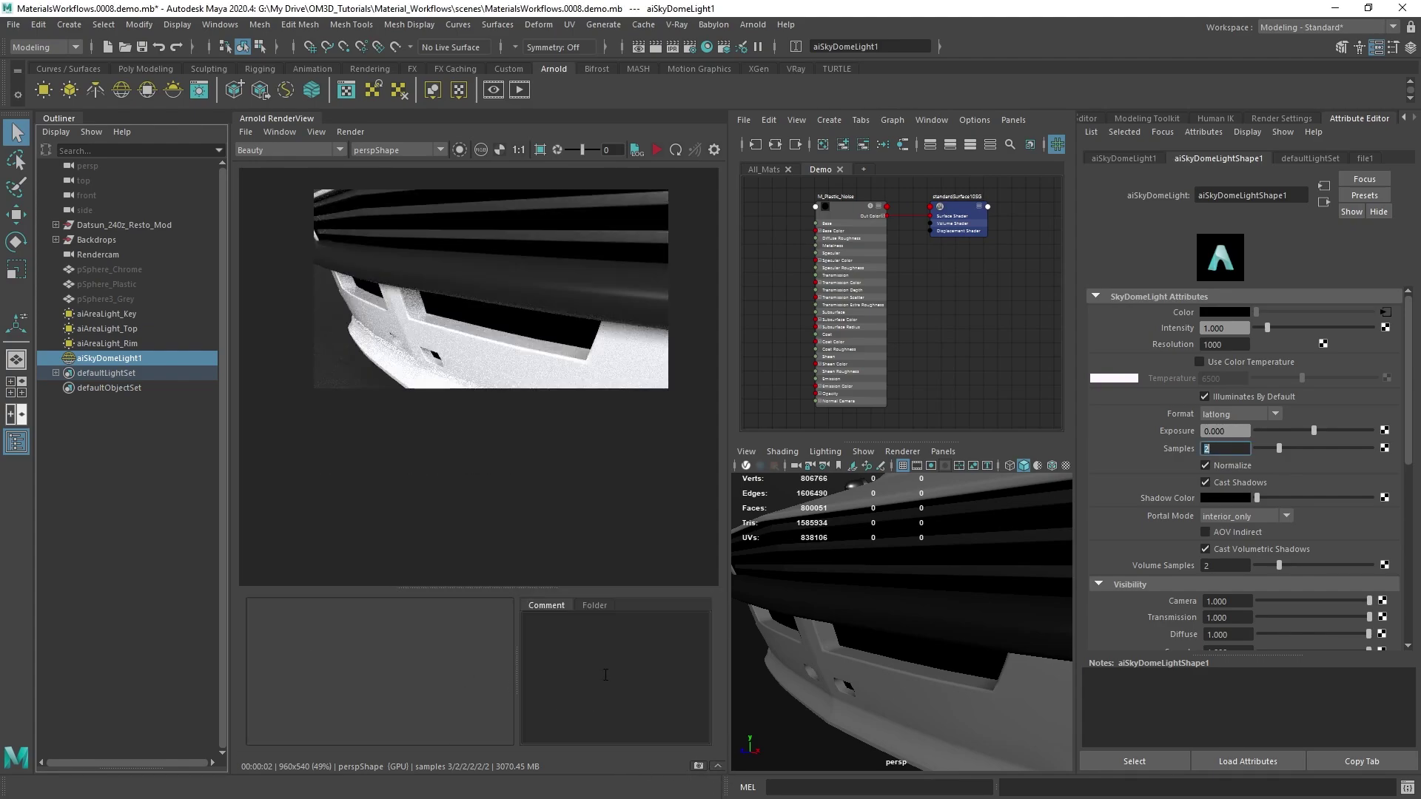
left_click(593, 606)
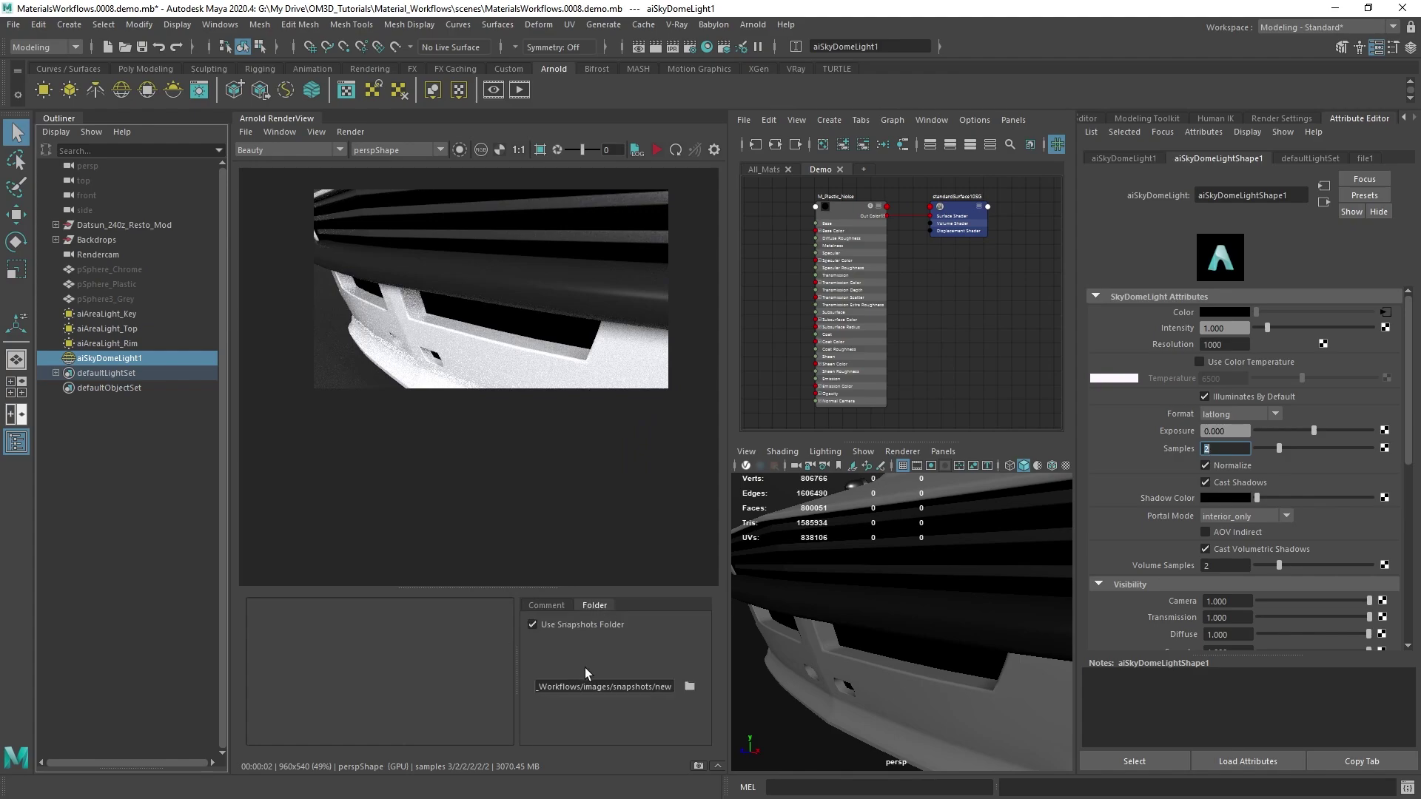
left_click(548, 607)
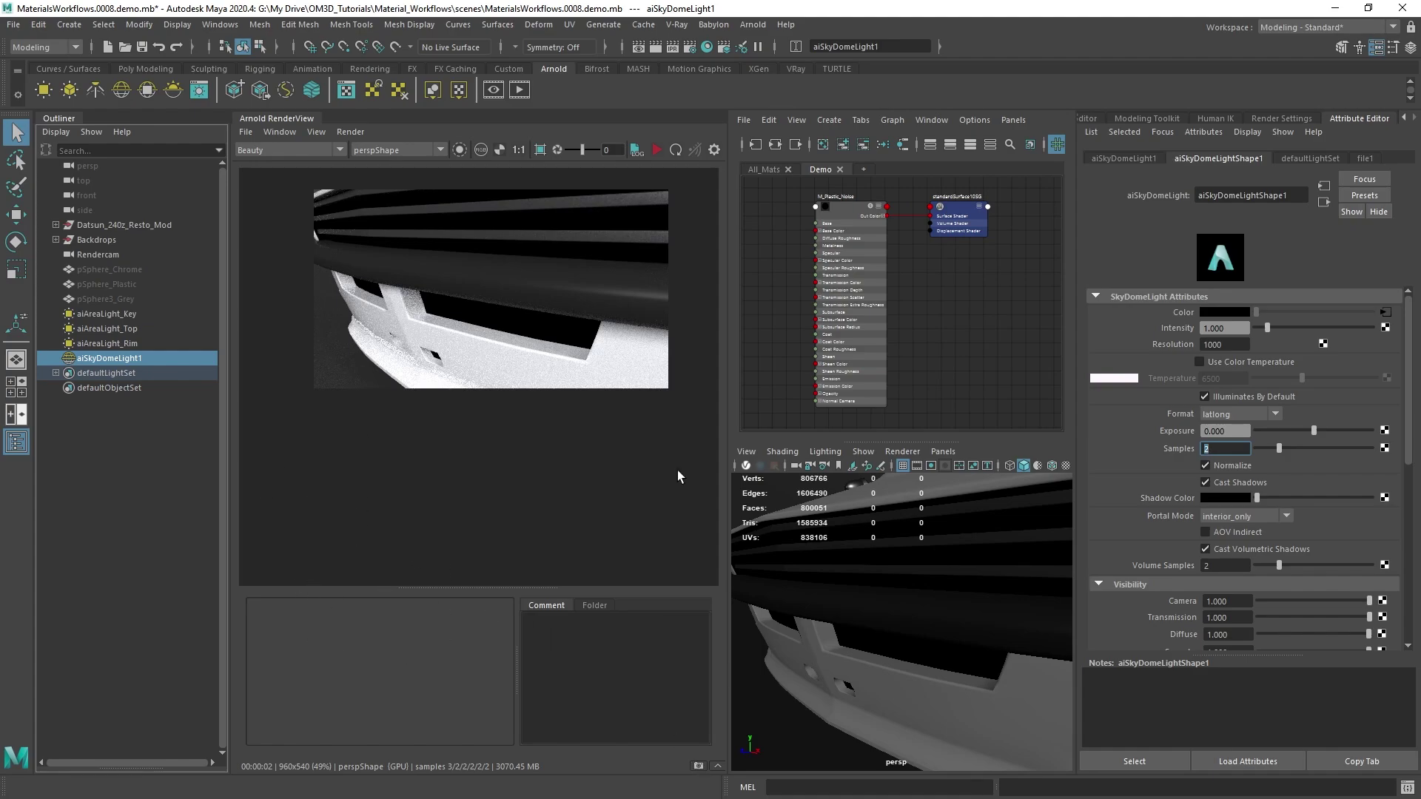
mouse_move(491, 282)
middle_mouse_down()
mouse_move(477, 340)
mouse_move(496, 299)
middle_mouse_up()
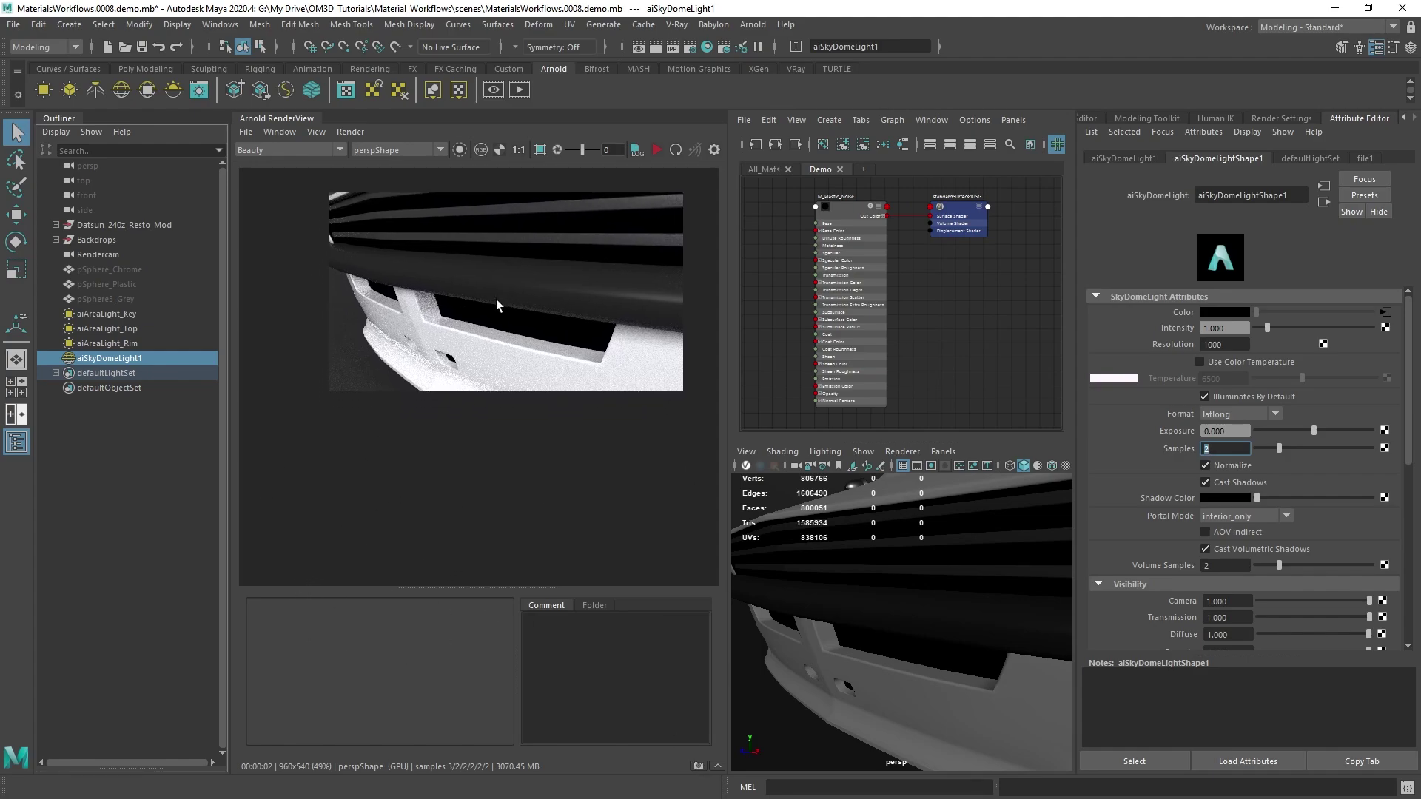
left_click(699, 767)
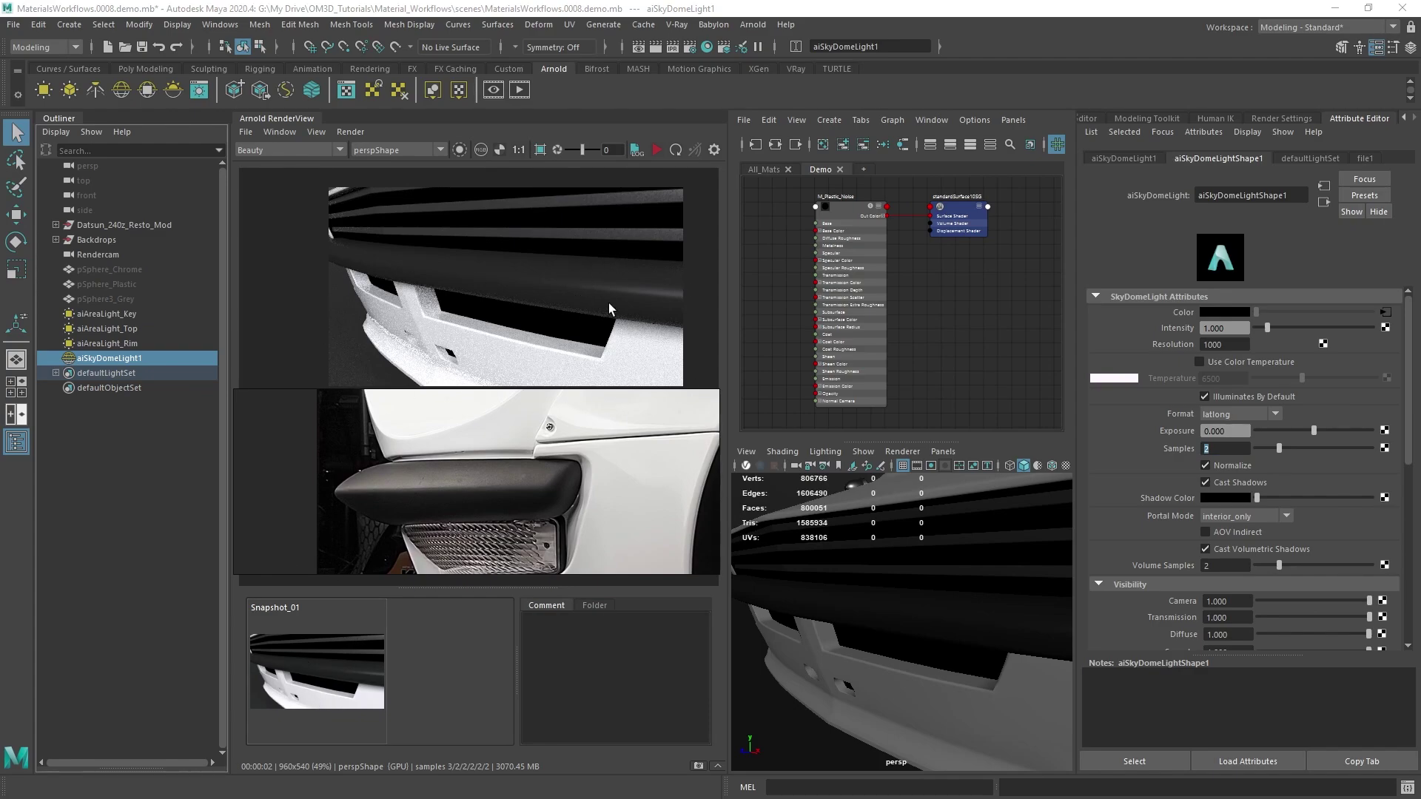
Step: Compare the front bumper trim without and with smooth mesh preview, leaving the smoothed display on
left_click(934, 619)
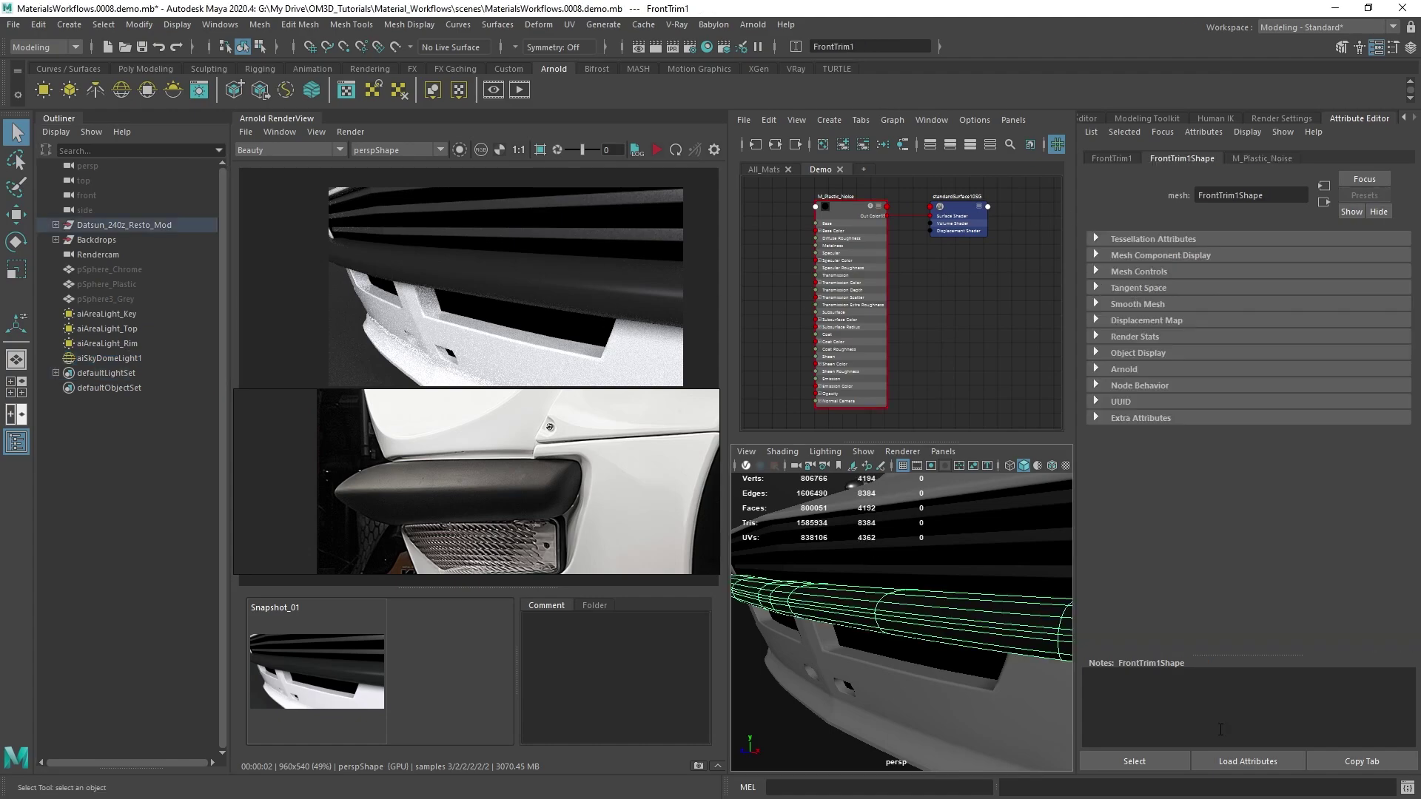
scroll(927, 636, "down", 4)
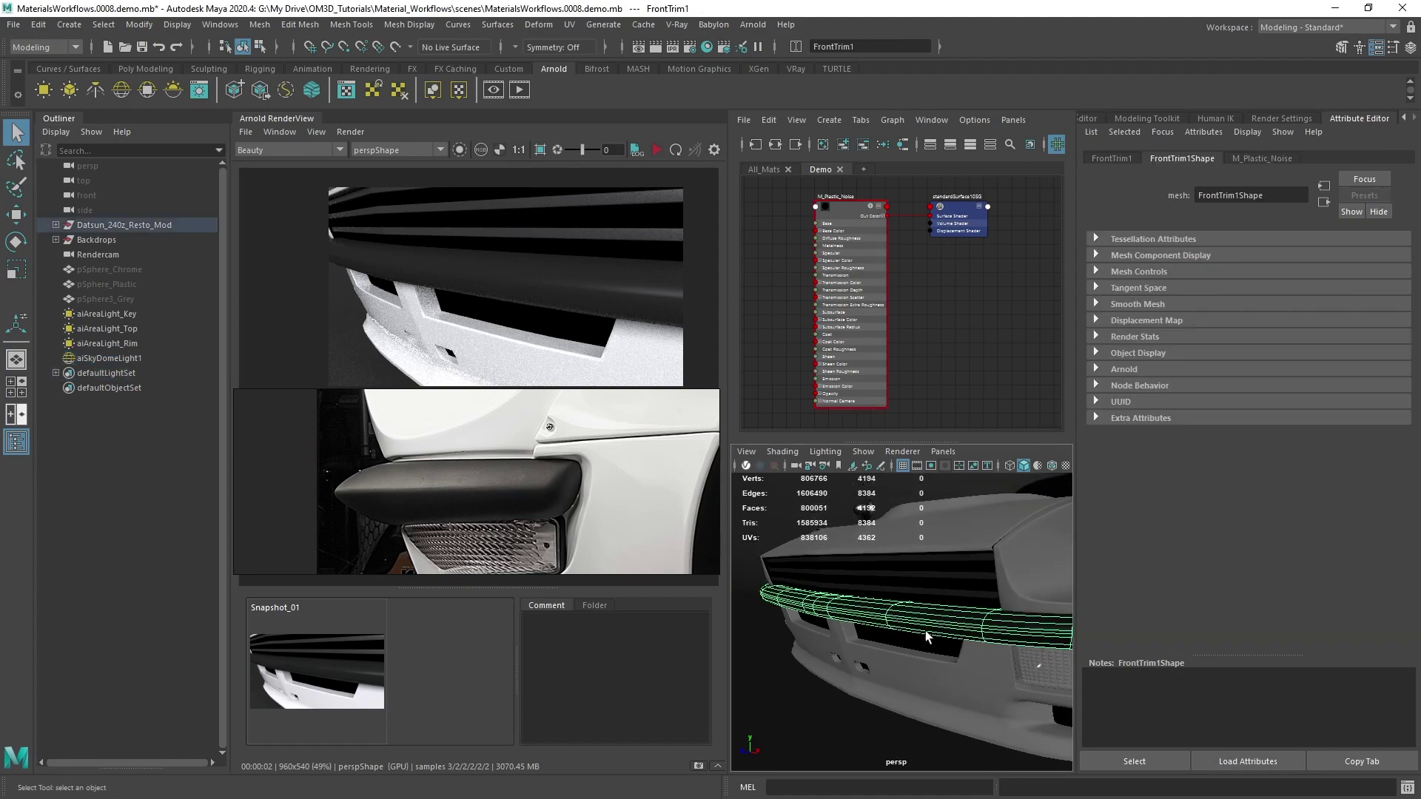
scroll(926, 636, "down", 2)
key("1")
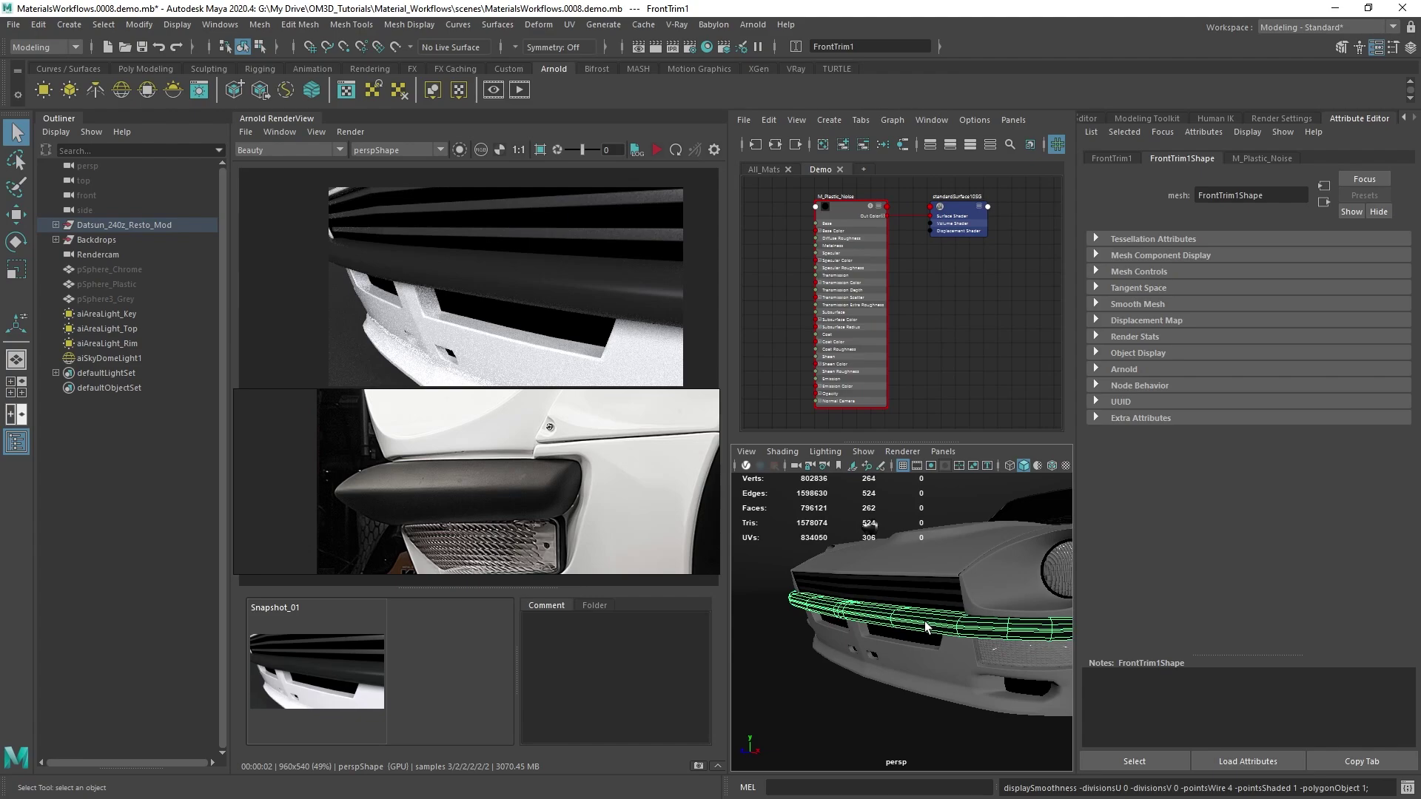
key("3")
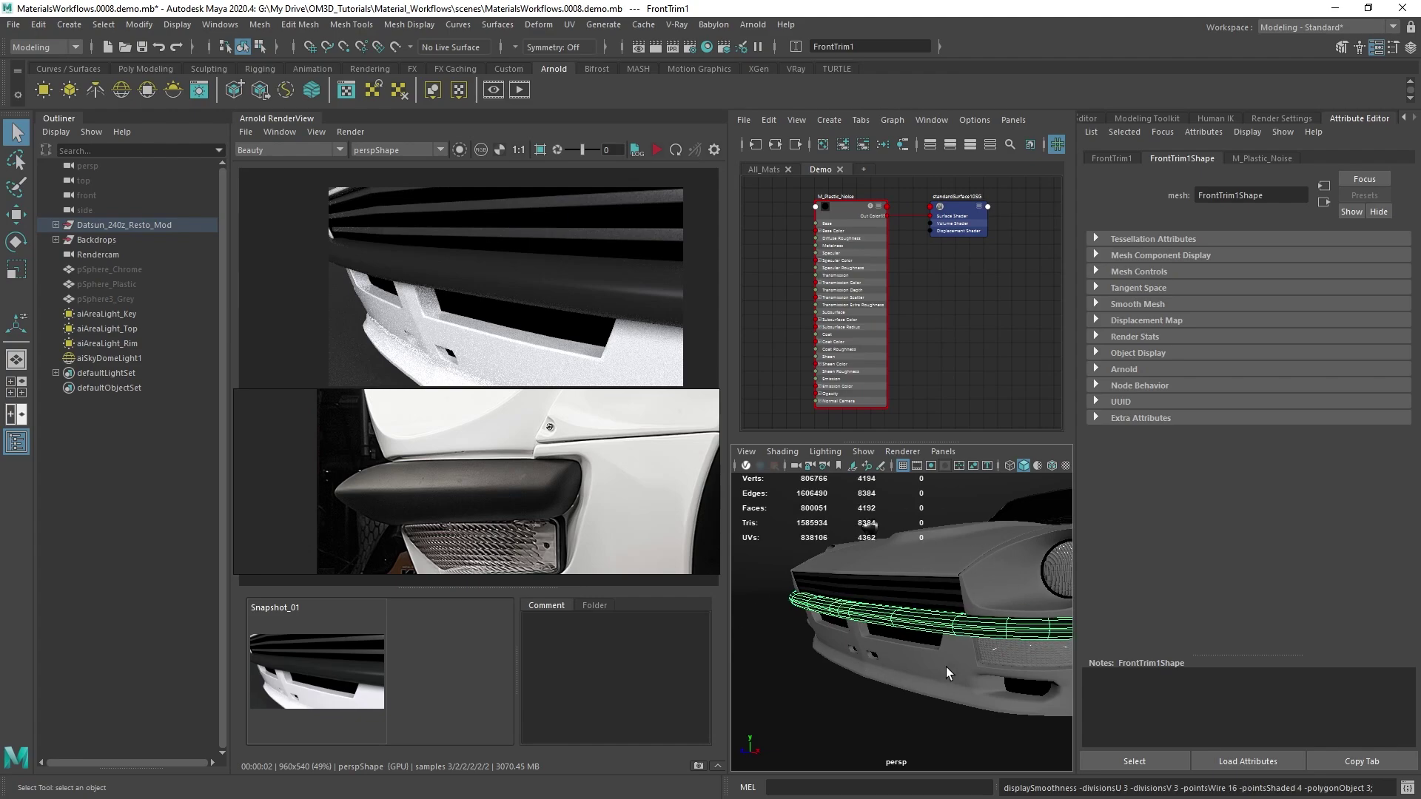
Step: Start the render on the bumper trim and set M_Plastic_Noise's specular weight to 1.000 and specular roughness to 0.355
left_click(1278, 159)
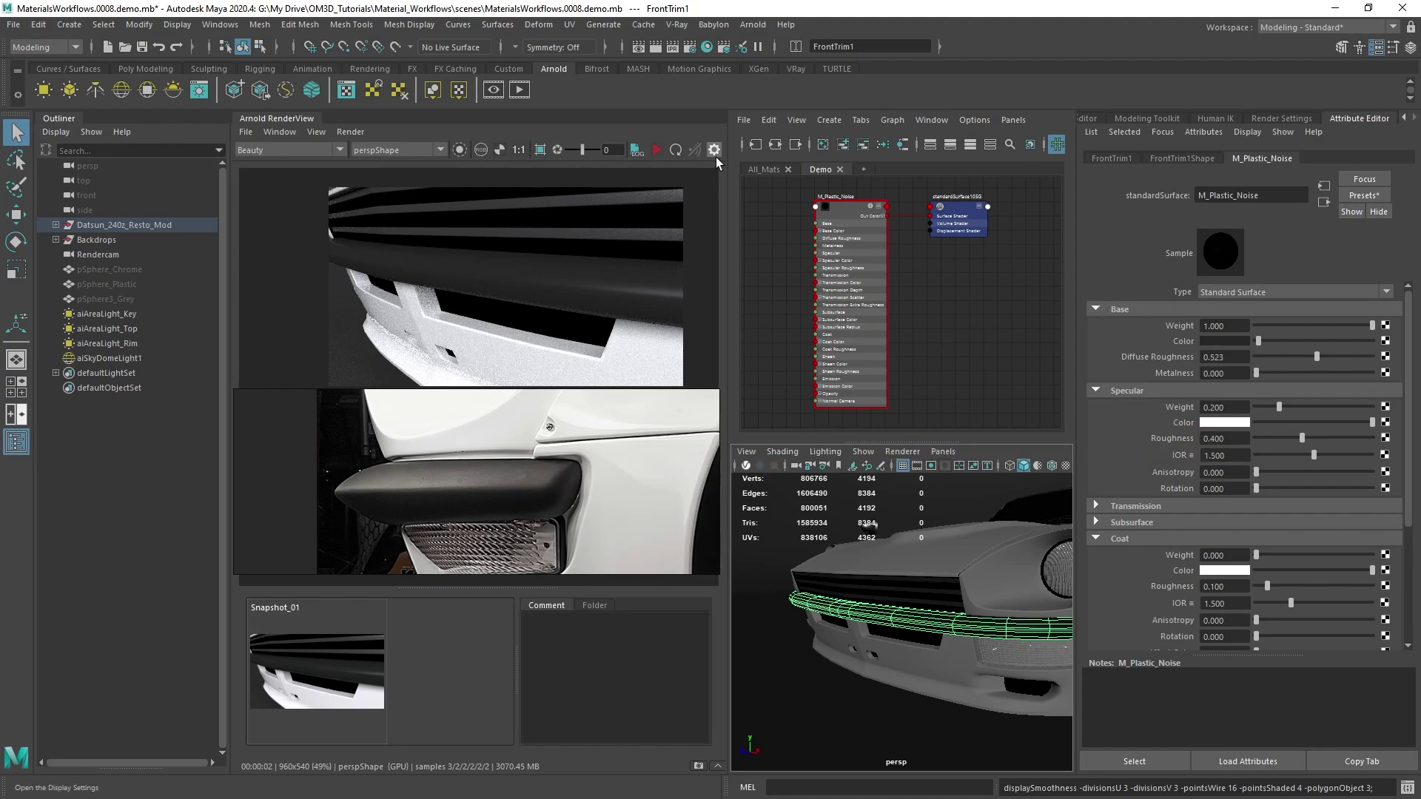
left_click(656, 150)
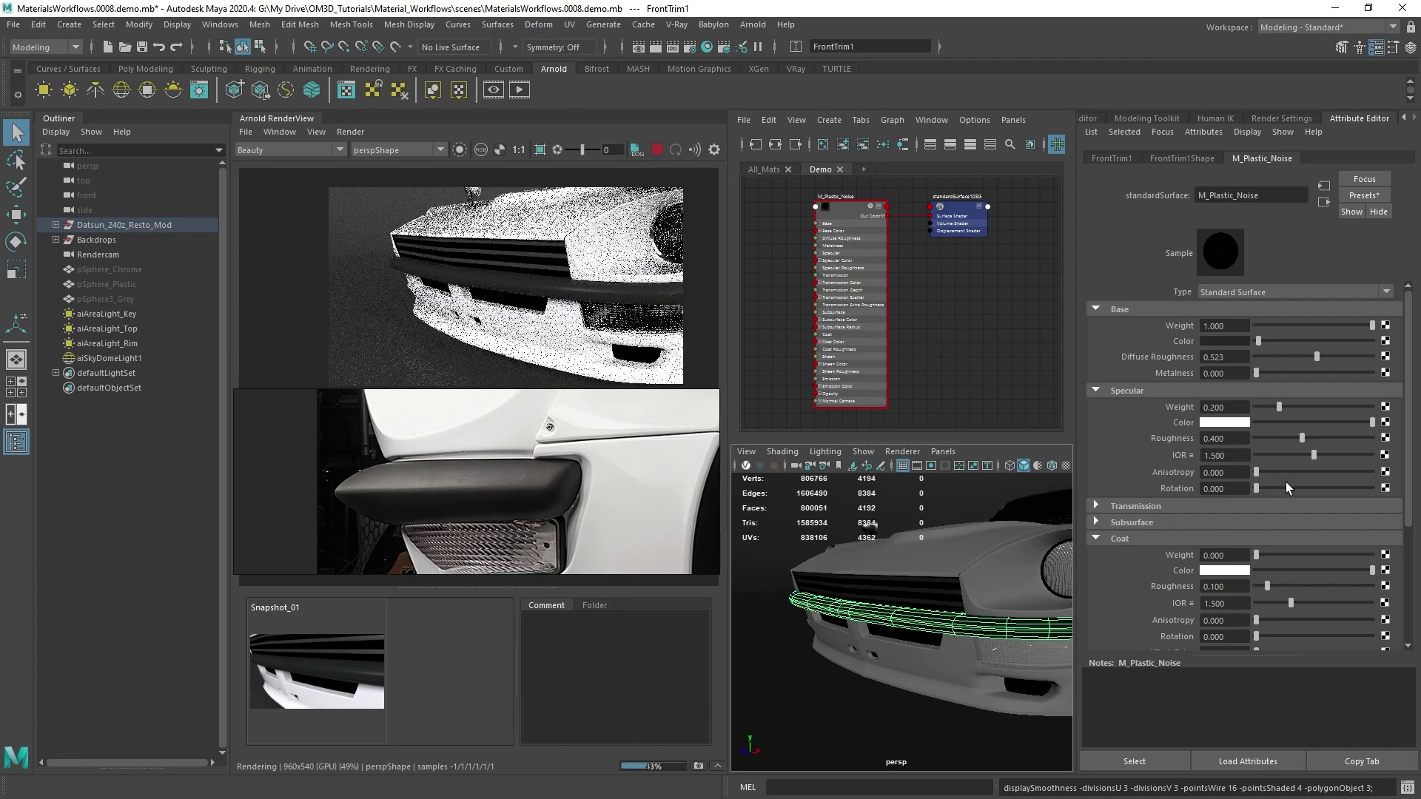
scroll(943, 592, "up", 5)
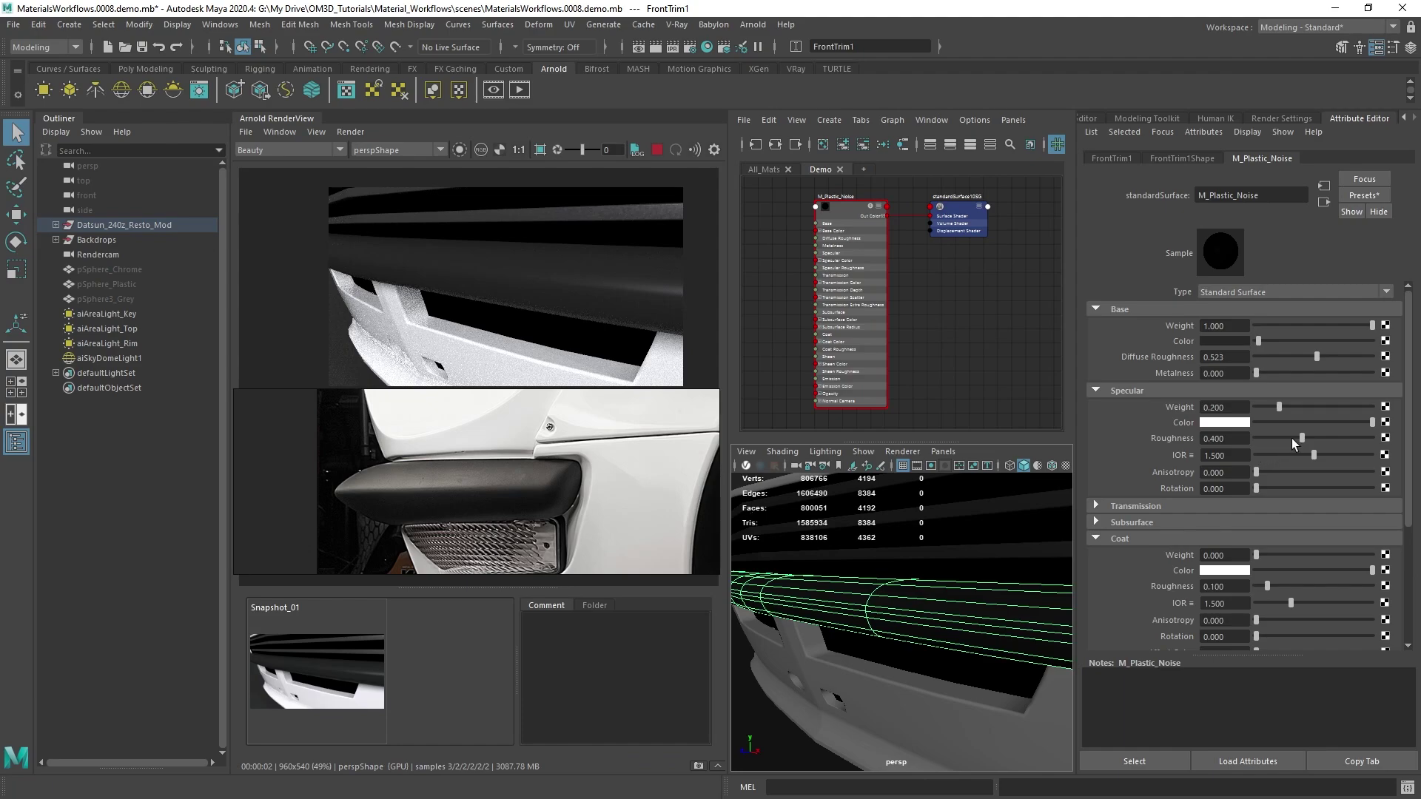
left_click_drag(1302, 438, 1296, 440)
left_click(1291, 409)
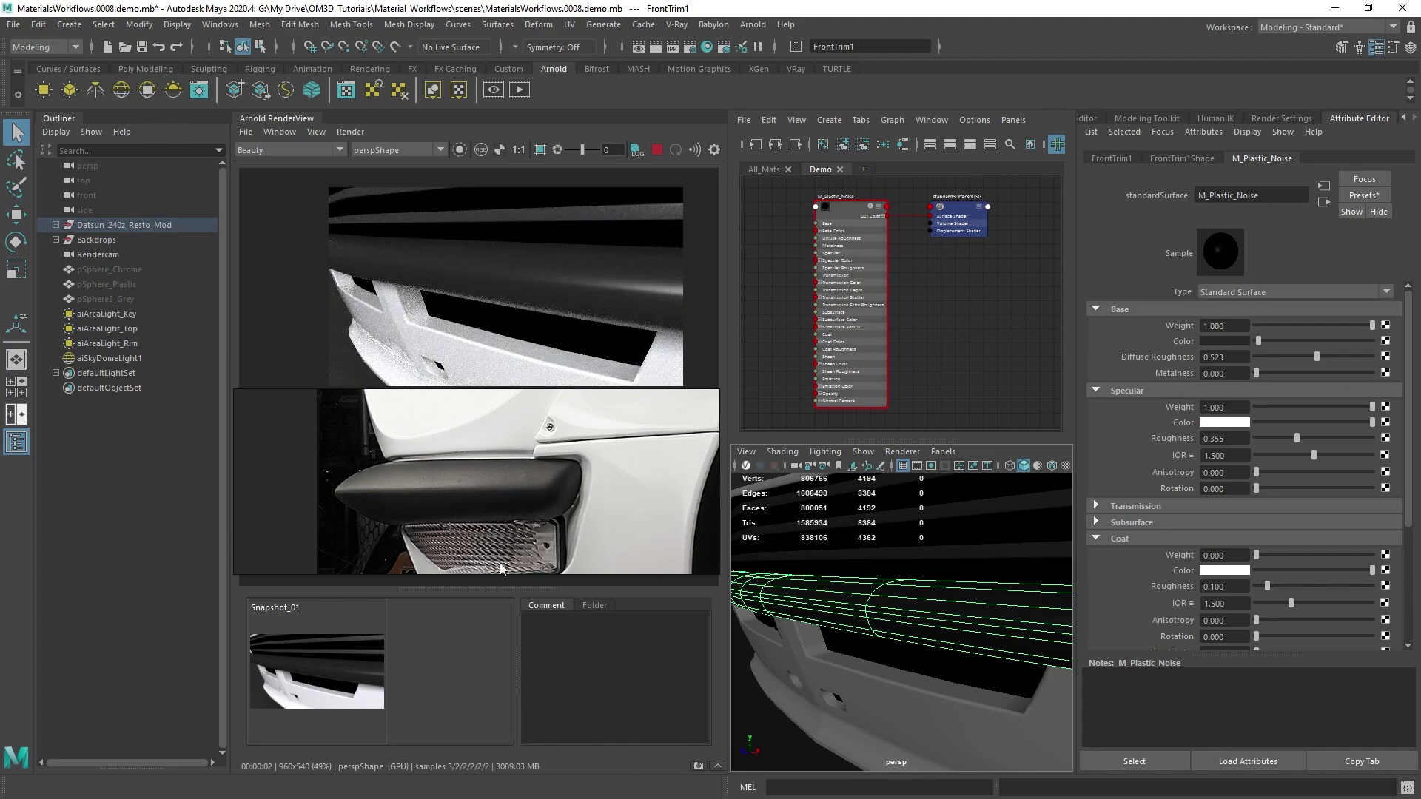
Step: Compare the rendered trim highlight with a close-up reference photo of the car's black plastic bumper
scroll(472, 504, "down", 10)
scroll(626, 496, "up", 10)
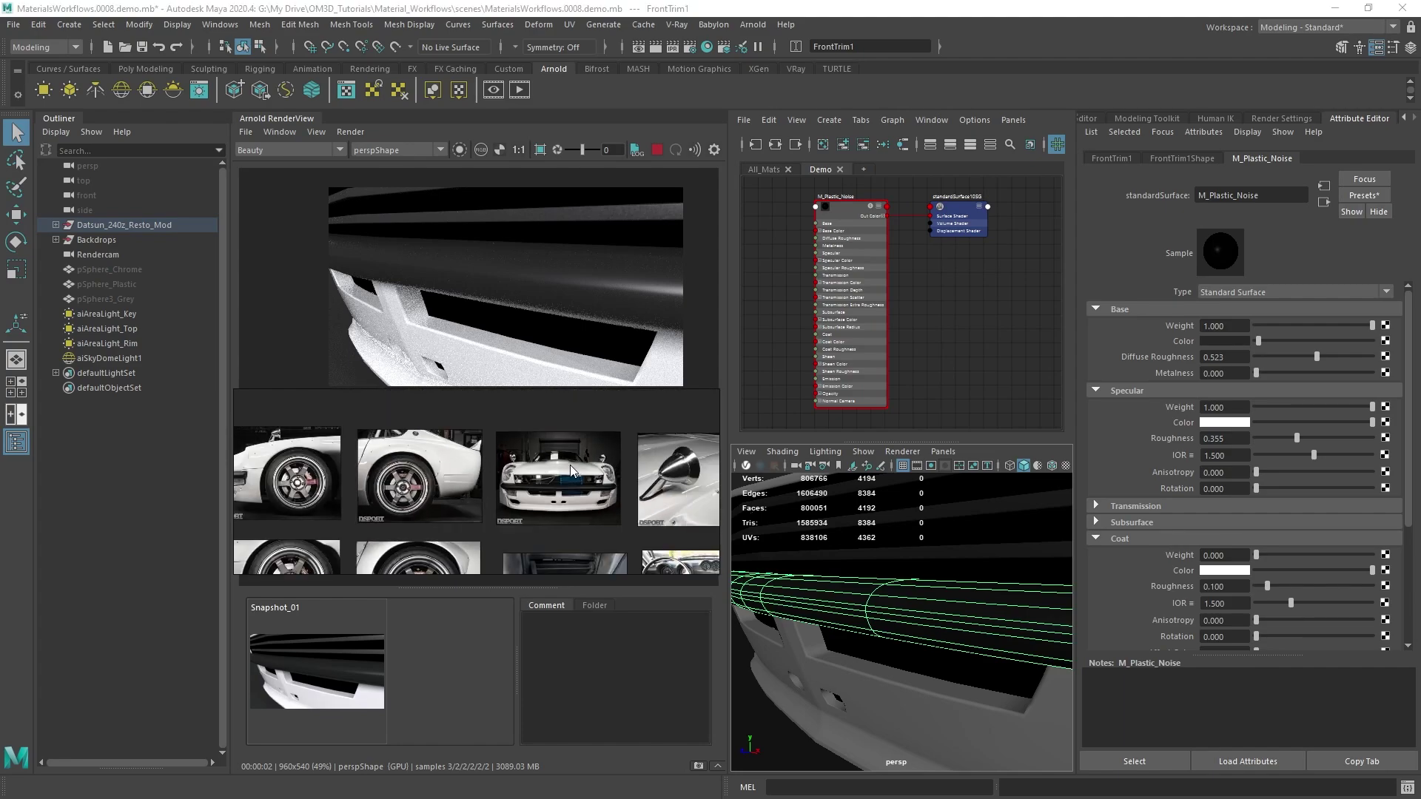
scroll(595, 525, "up", 2)
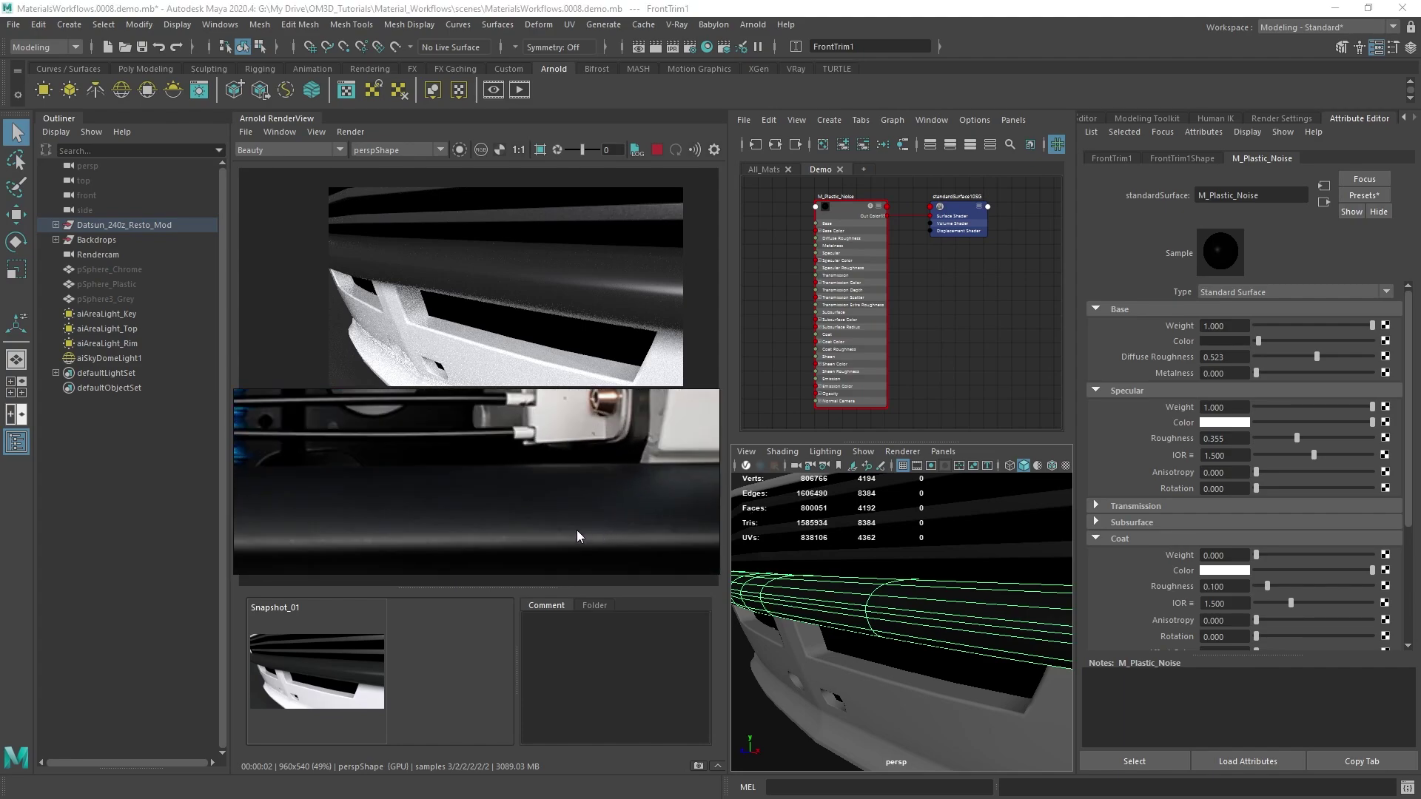
middle_click_drag(700, 299, 605, 290)
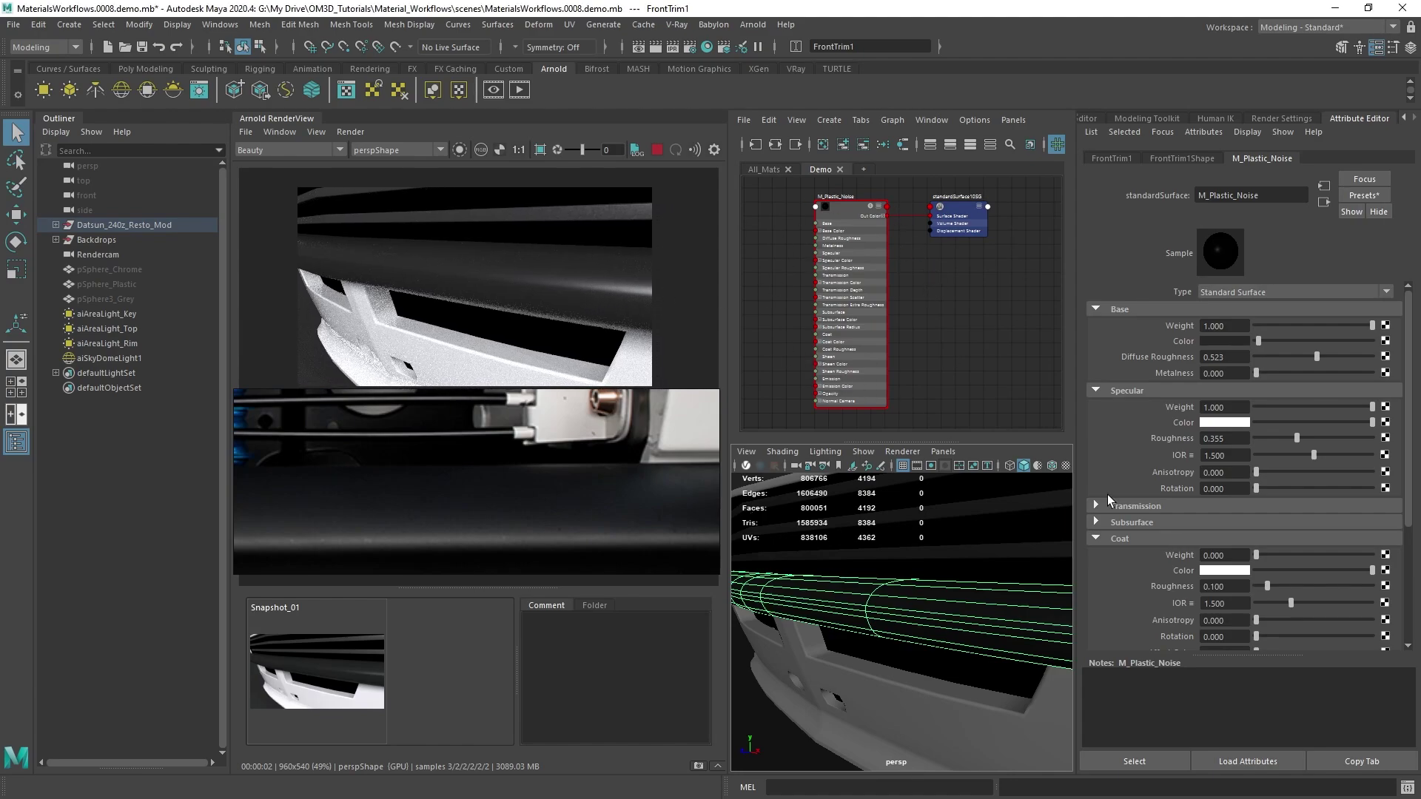
Step: Create an aiNoise node in the Demo graph, on the input side of the M_Plastic_Noise material
left_click(1095, 535)
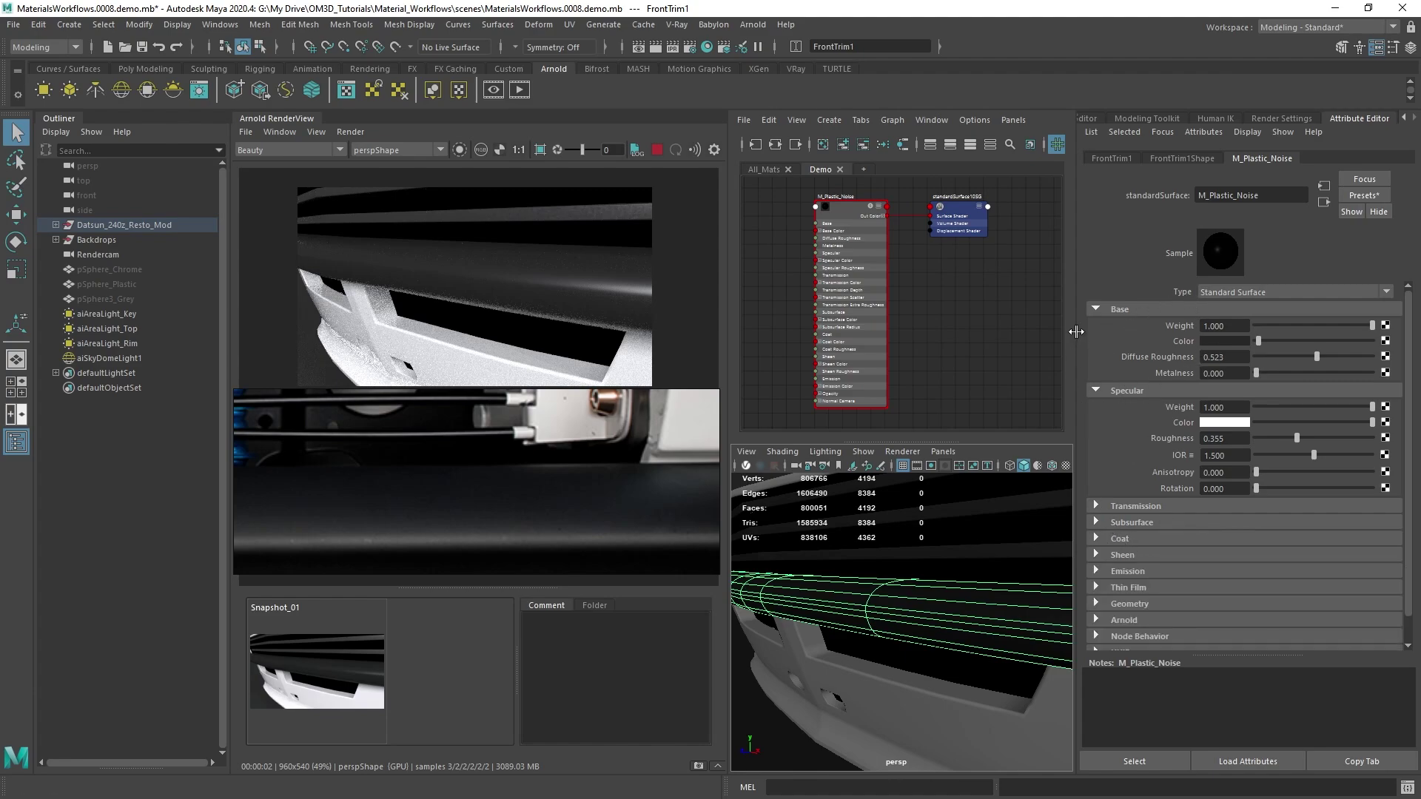
middle_click_drag(968, 327, 1004, 345, "alt")
left_click(1003, 344)
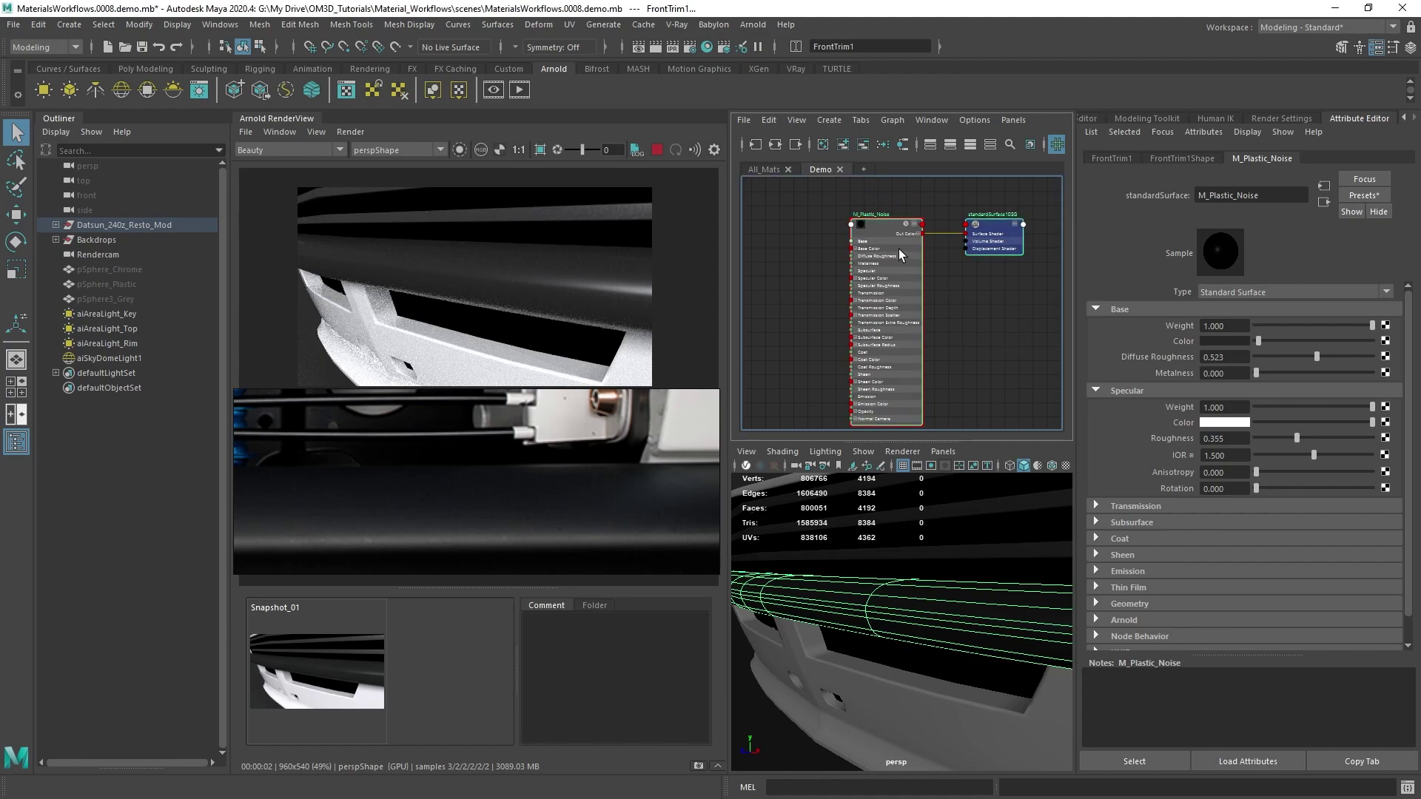
scroll(899, 249, "down", 5)
mouse_move(903, 250)
middle_mouse_down("alt")
mouse_move(949, 249)
mouse_move(898, 264)
middle_mouse_up("alt")
scroll(910, 259, "up", 4)
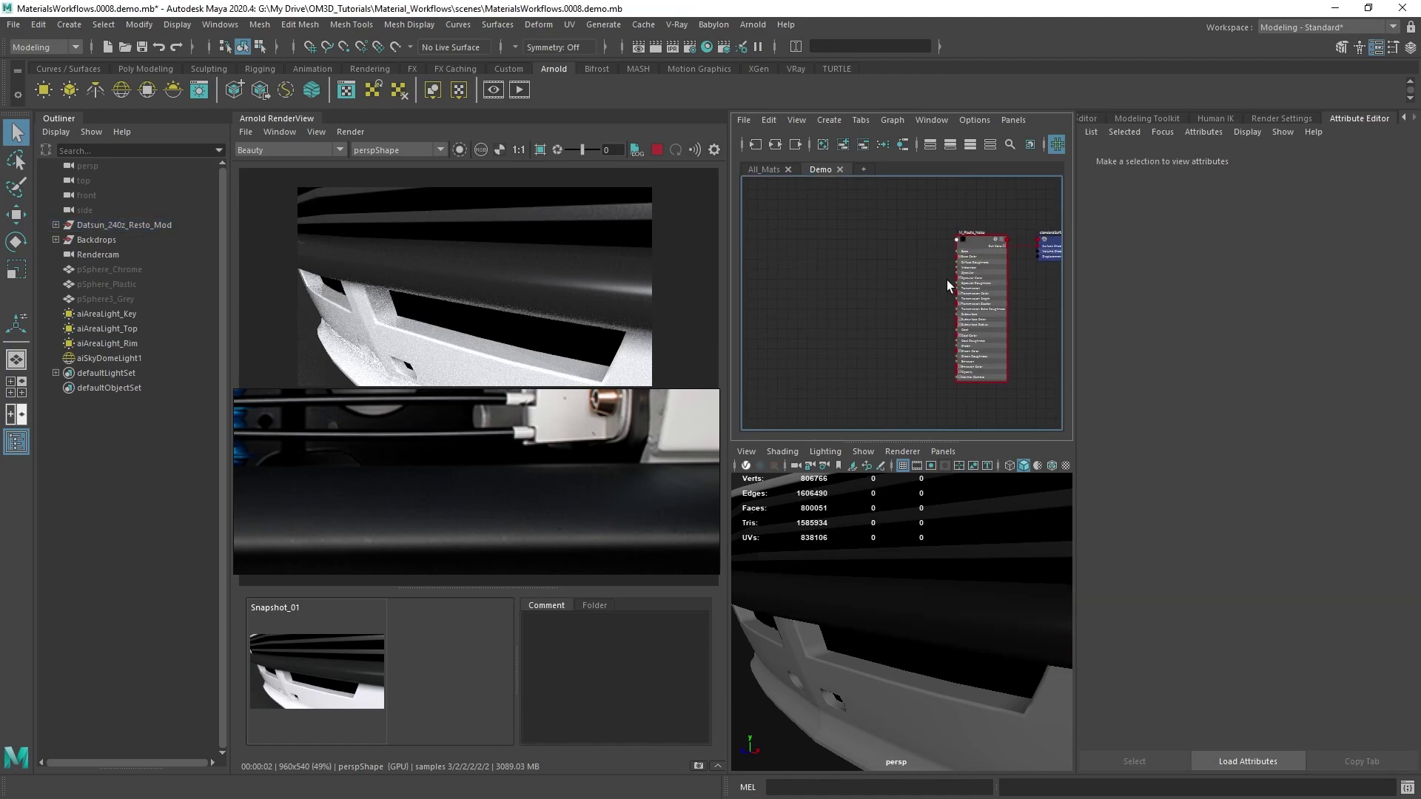
left_click(974, 244)
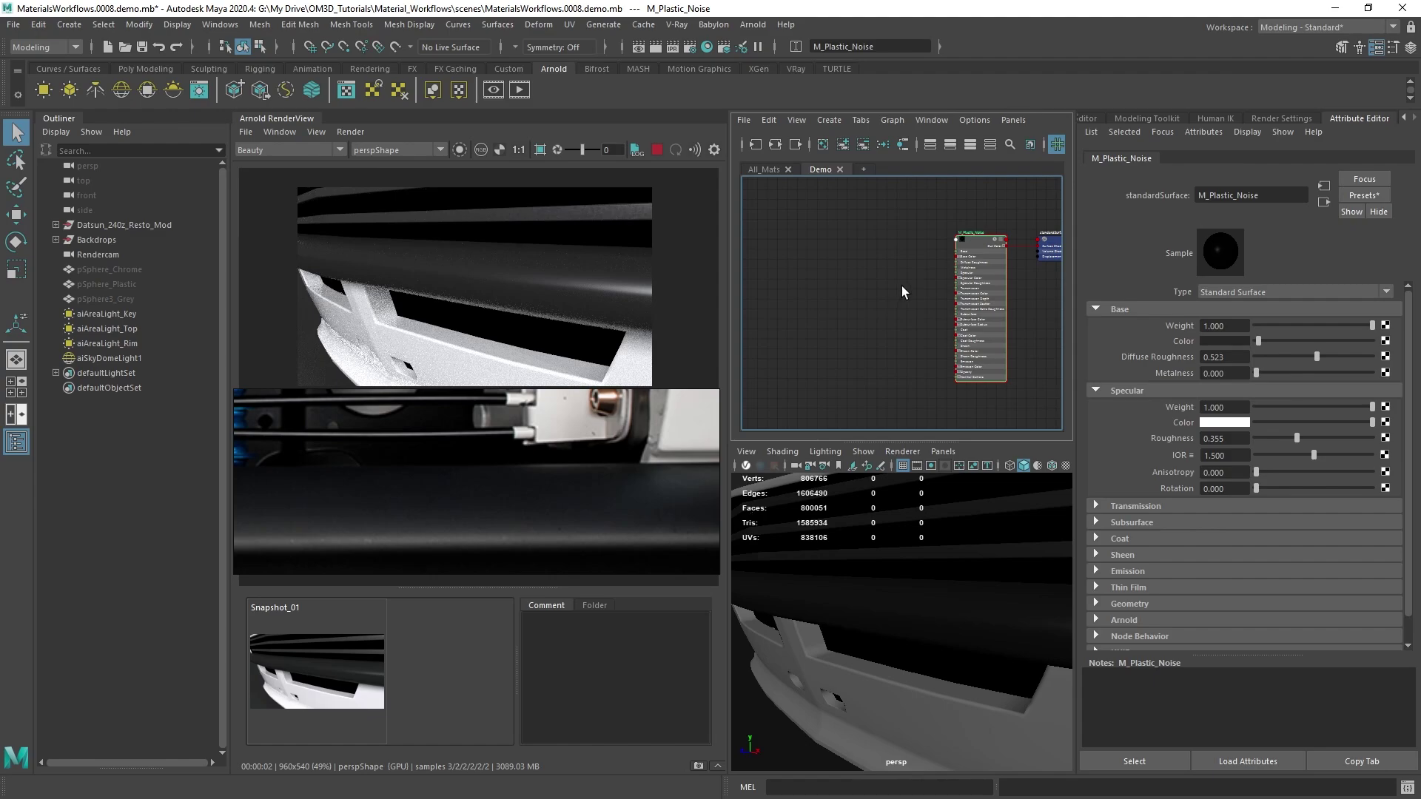
left_click(837, 314)
key("Tab")
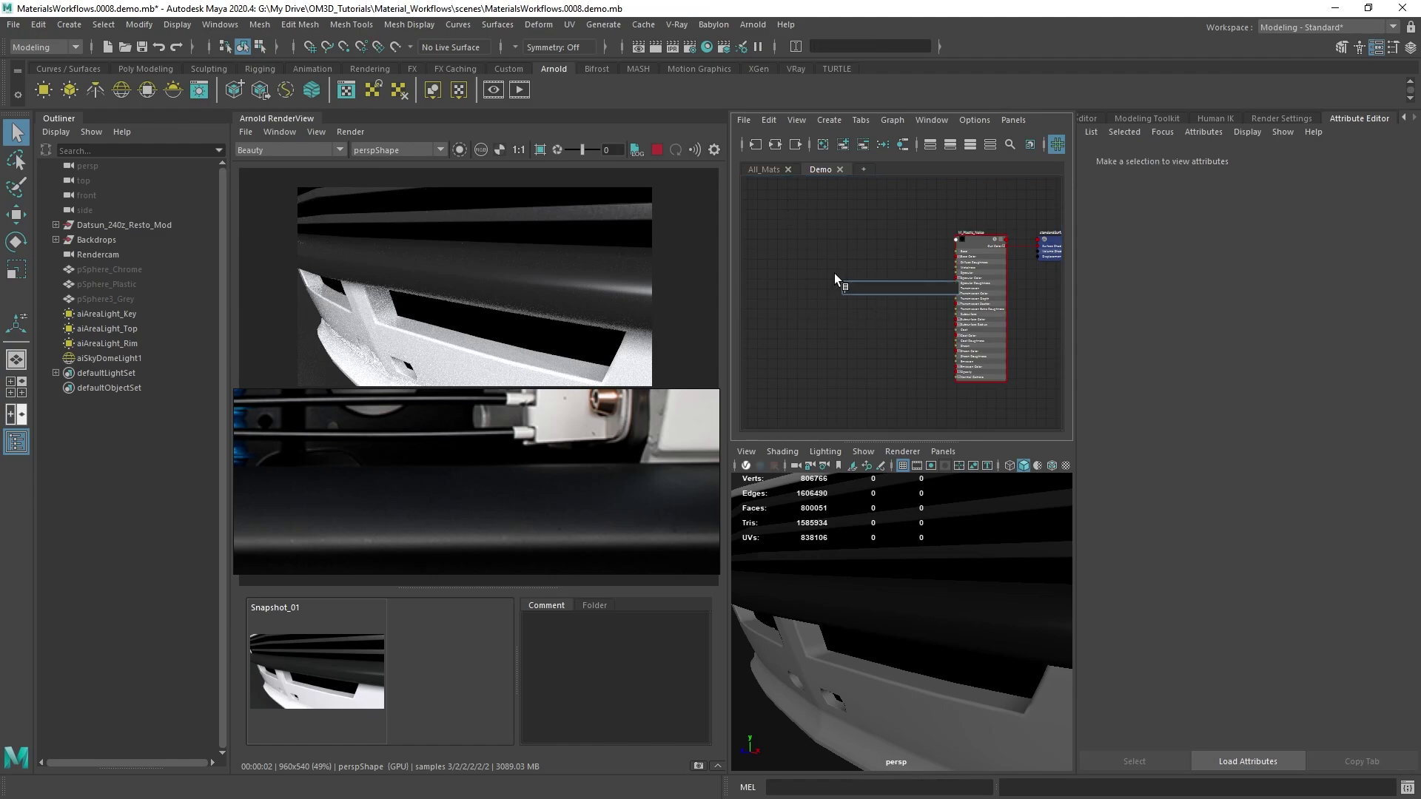
type("ai")
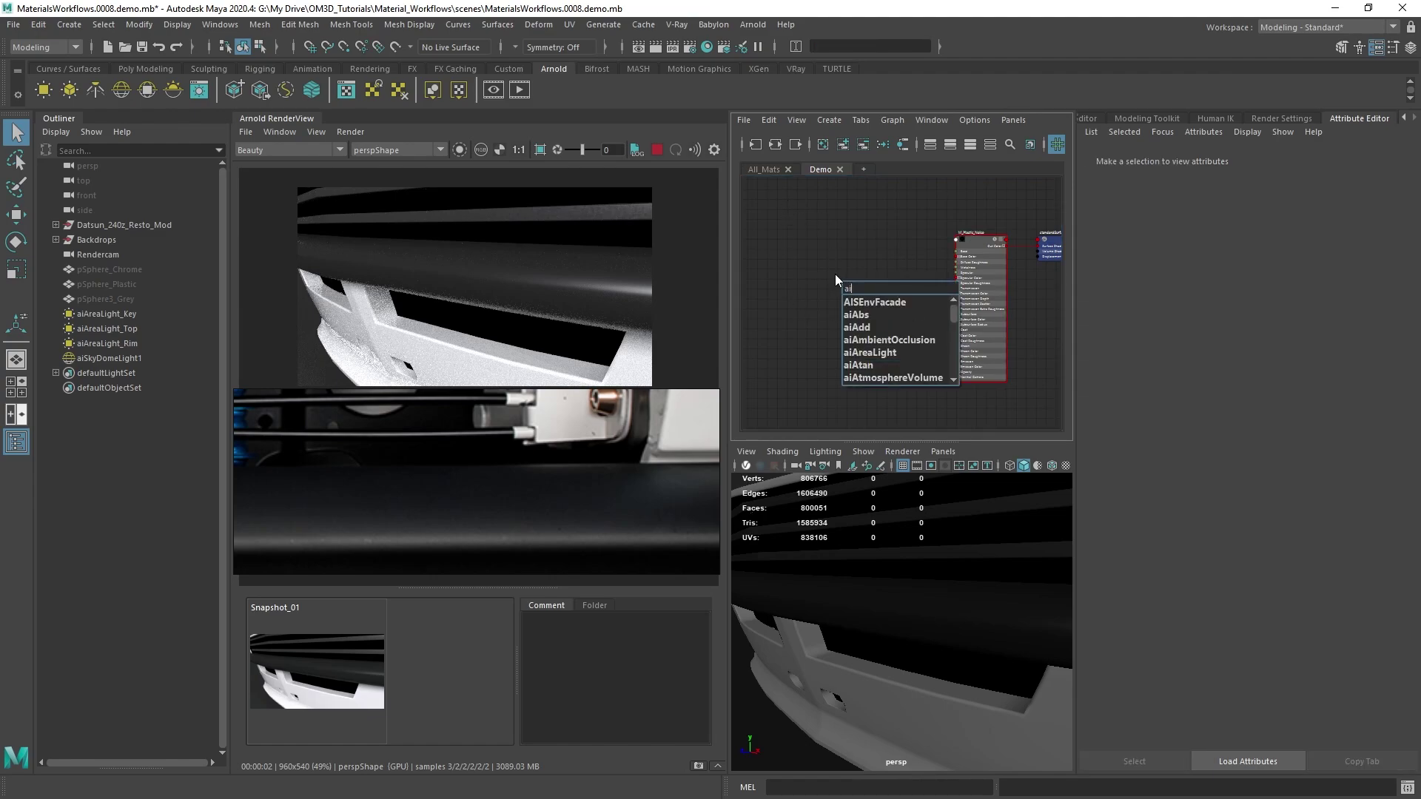
type("noise")
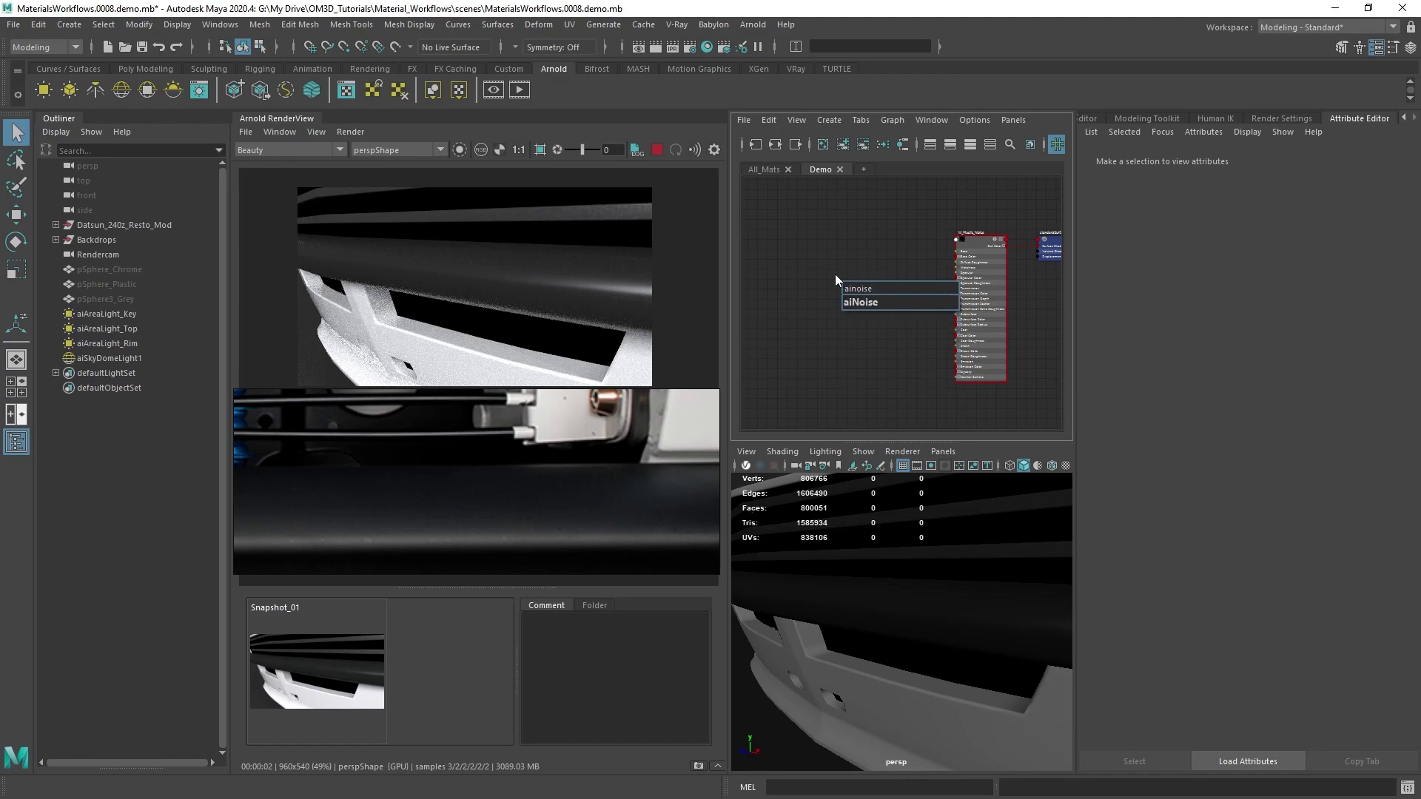
left_click(860, 304)
left_click_drag(861, 304, 825, 292)
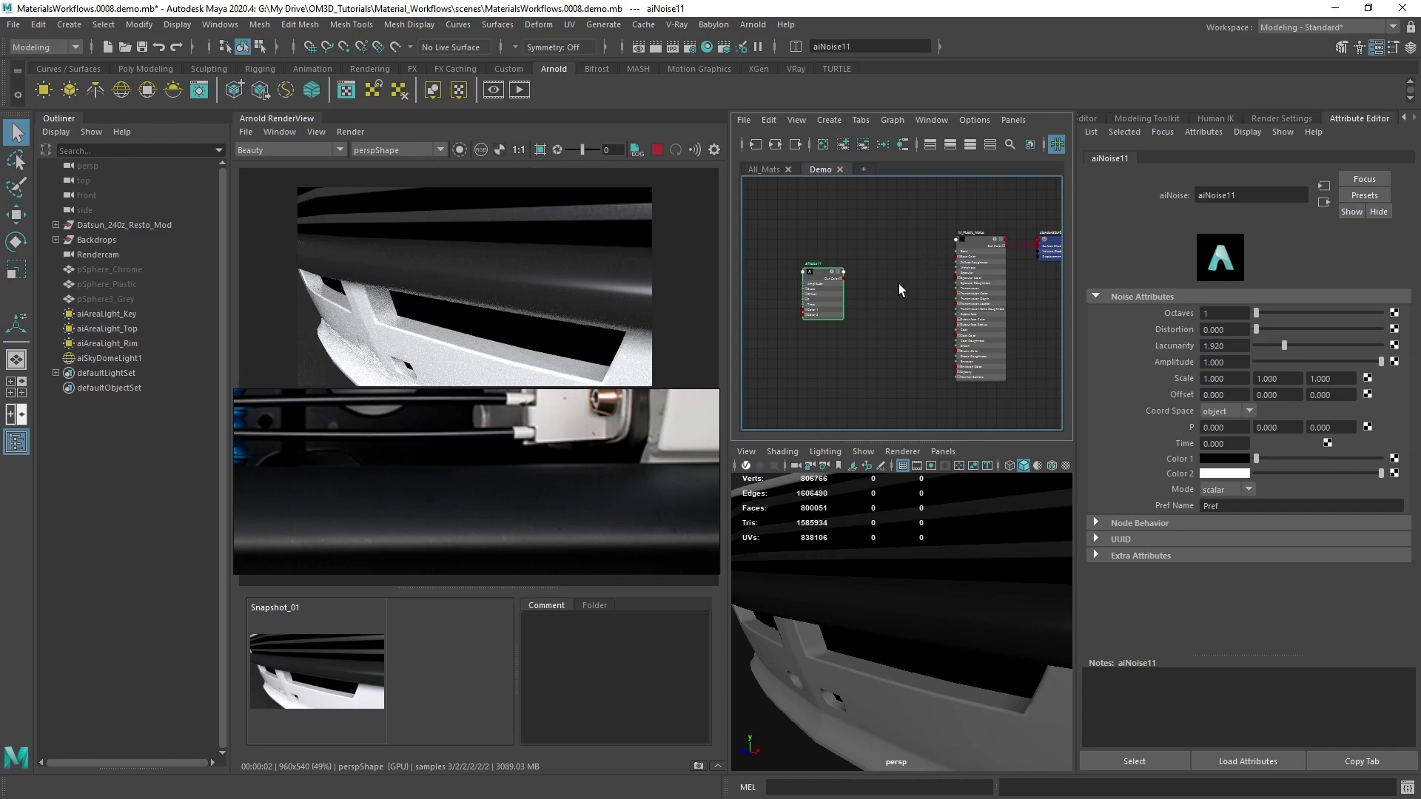
Step: Try to connect the aiNoise node's Out Color to the Specular Roughness input of M_Plastic_Noise
left_click(975, 252)
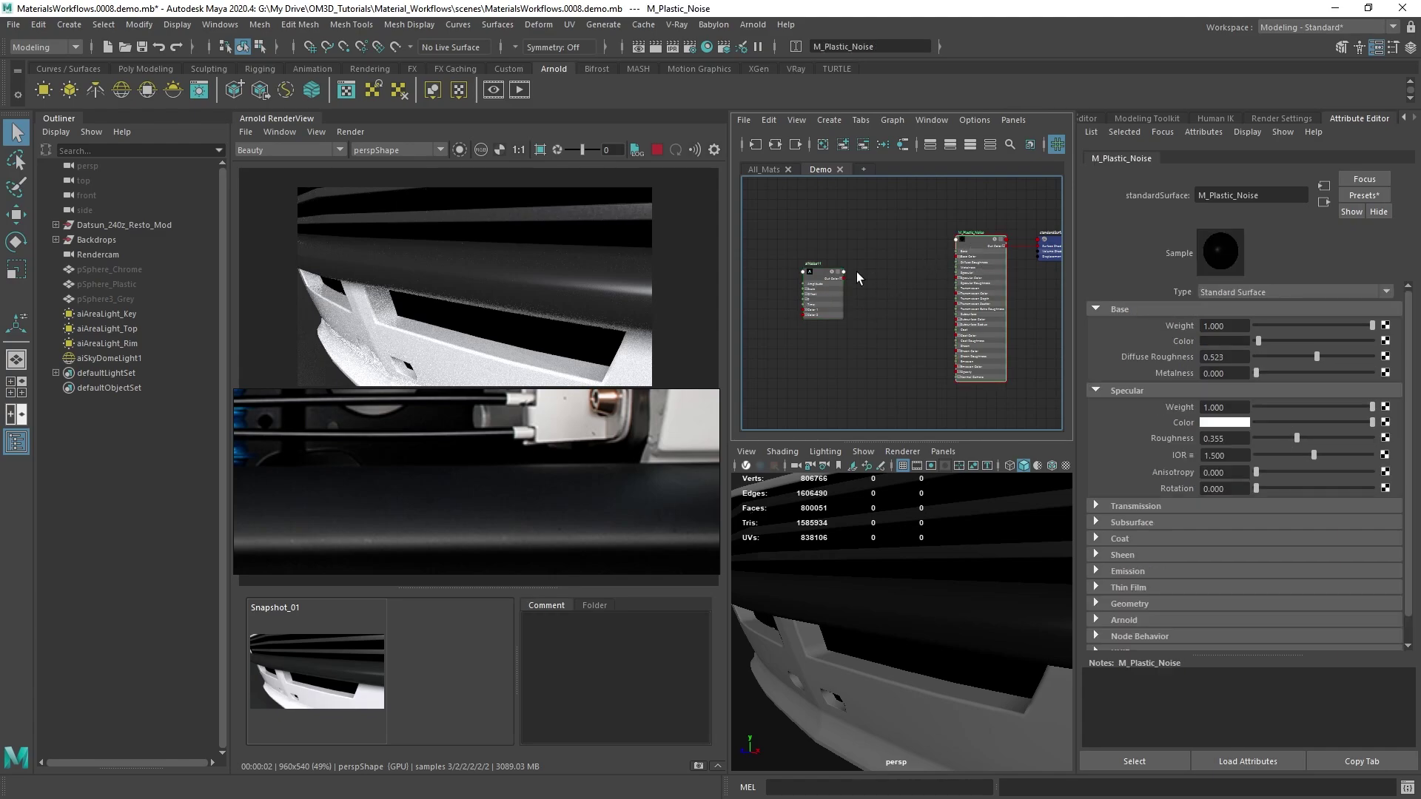
left_click(823, 292)
scroll(906, 265, "up", 2)
scroll(910, 264, "up", 1)
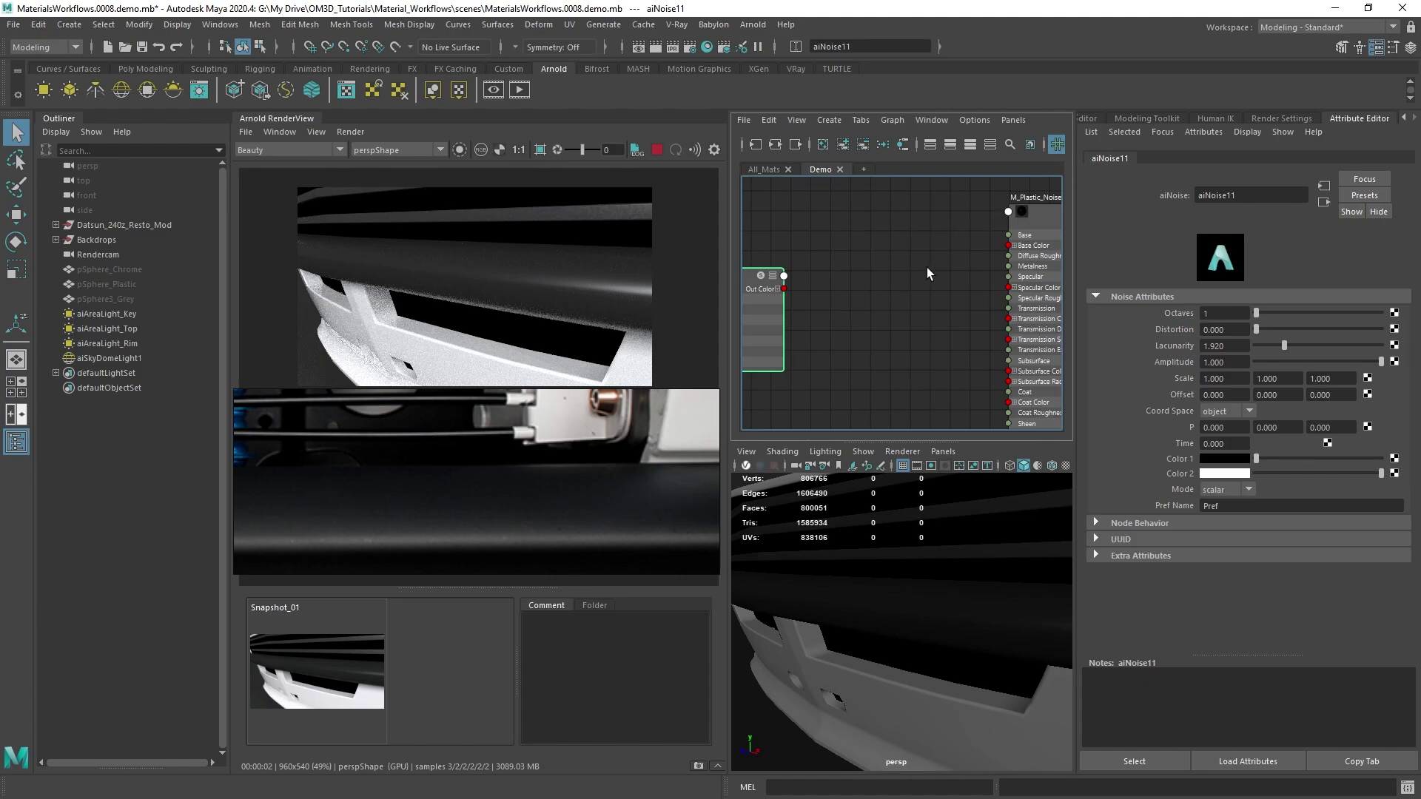
scroll(927, 267, "down", 1)
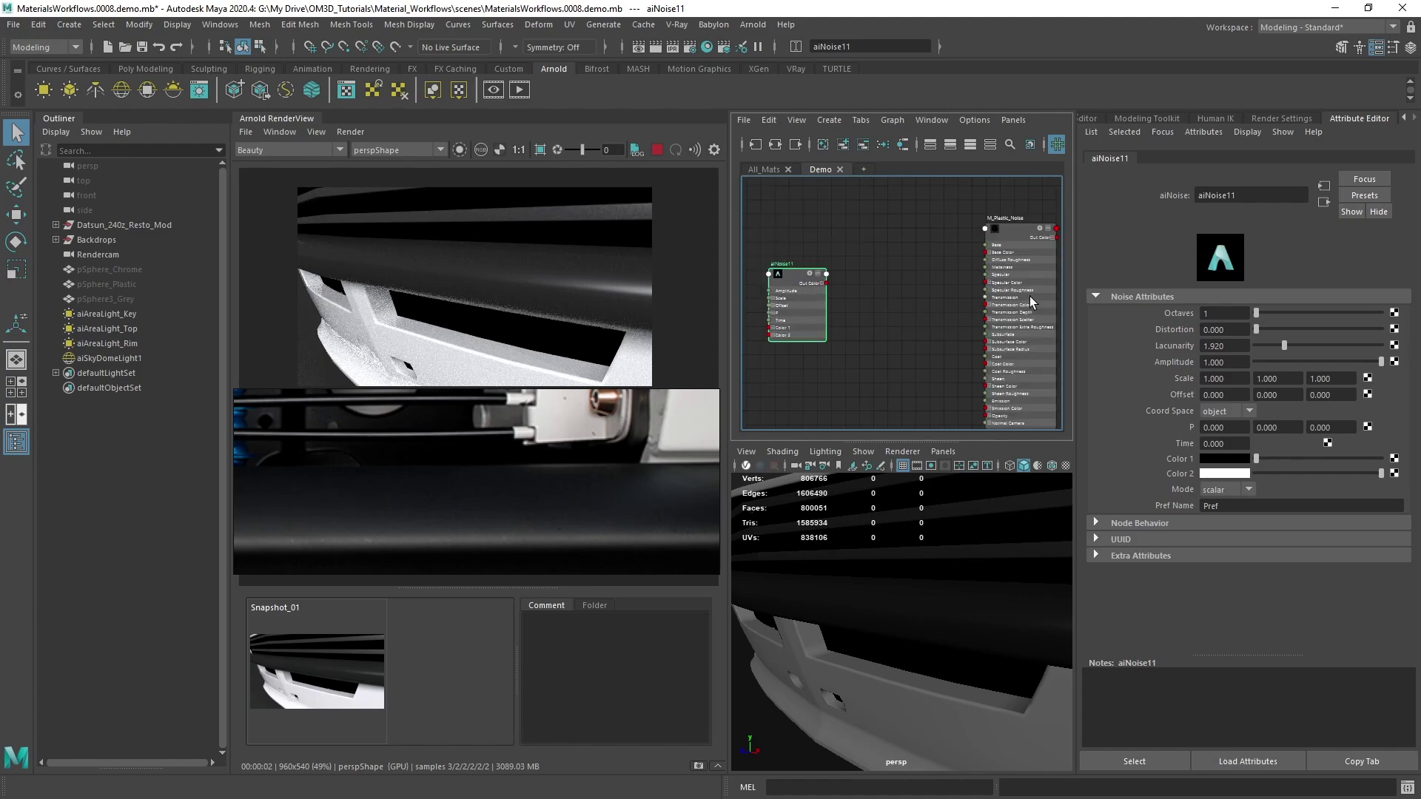
left_click_drag(1009, 245, 1006, 236)
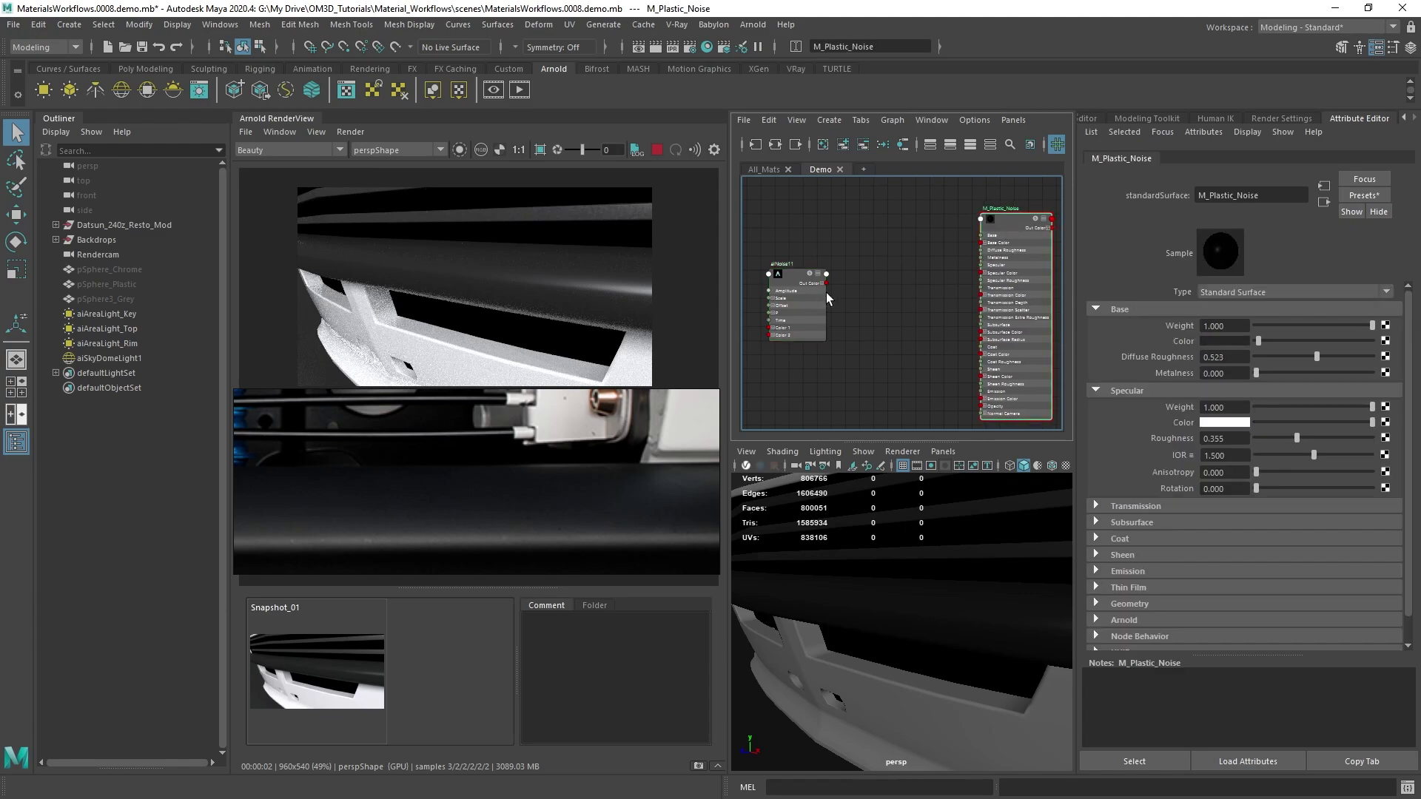
left_click_drag(825, 283, 826, 284)
left_click_drag(951, 291, 978, 275)
left_click_drag(983, 282, 907, 298)
left_click(862, 228)
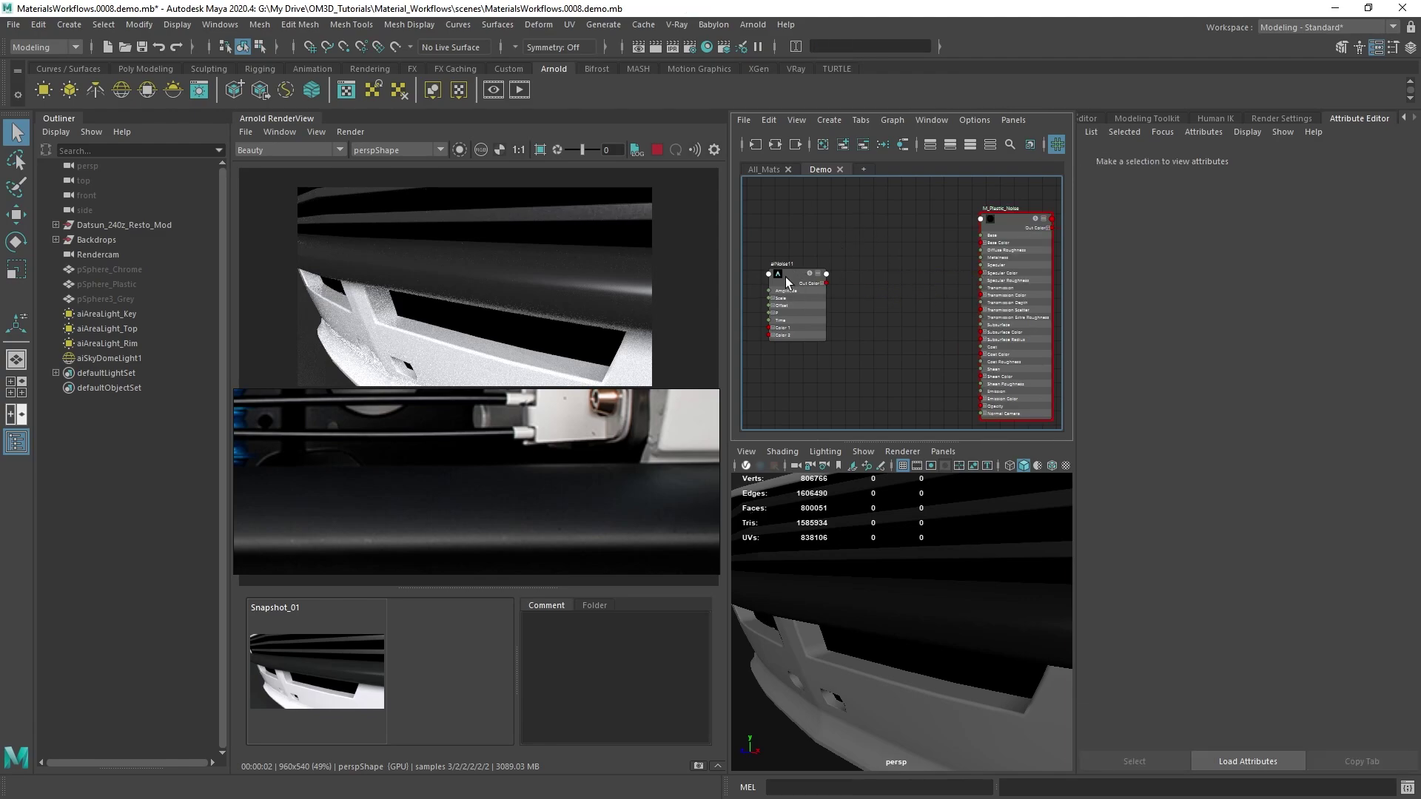
Step: Examine the noise node's attributes and the material's specular color values to compare color and single-value inputs
left_click(784, 276)
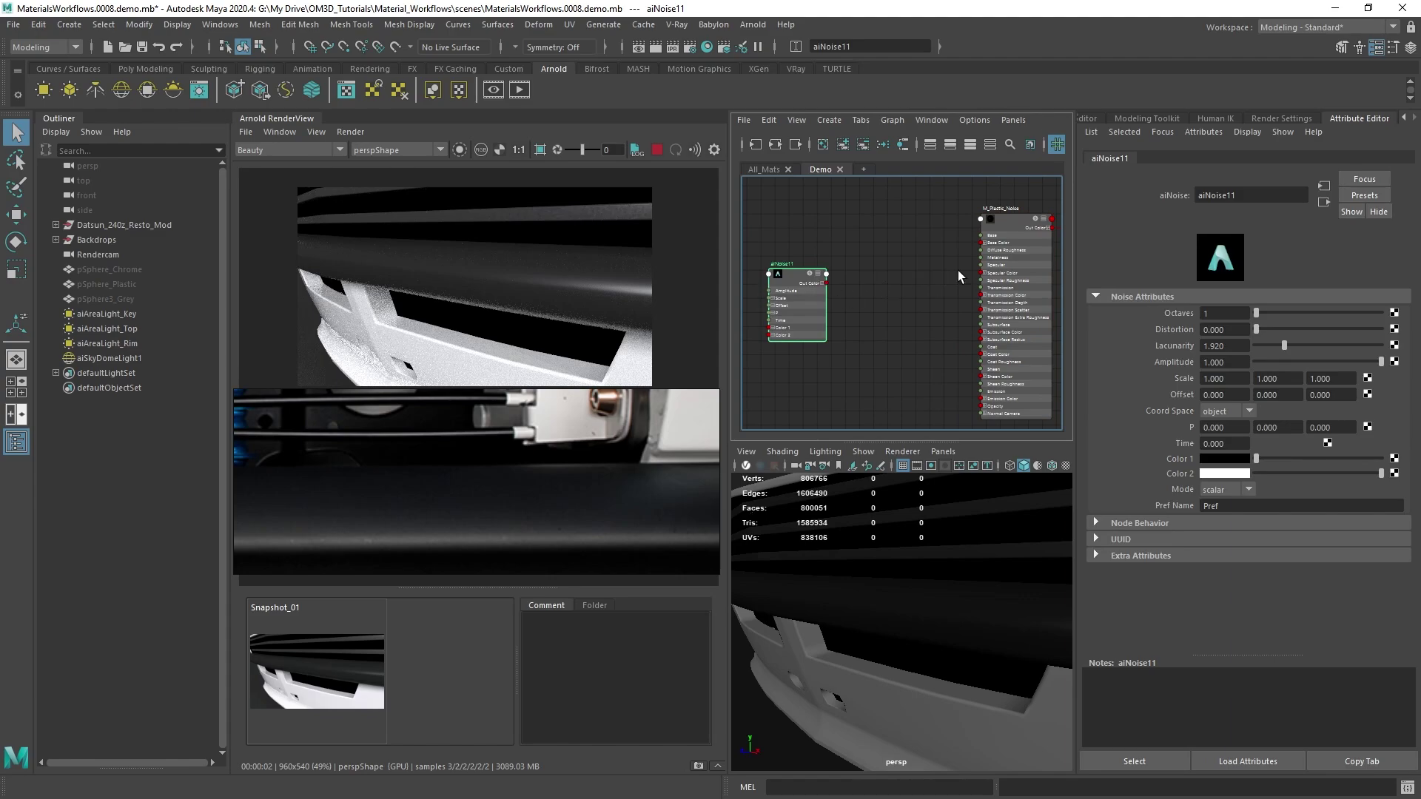
left_click(1008, 214)
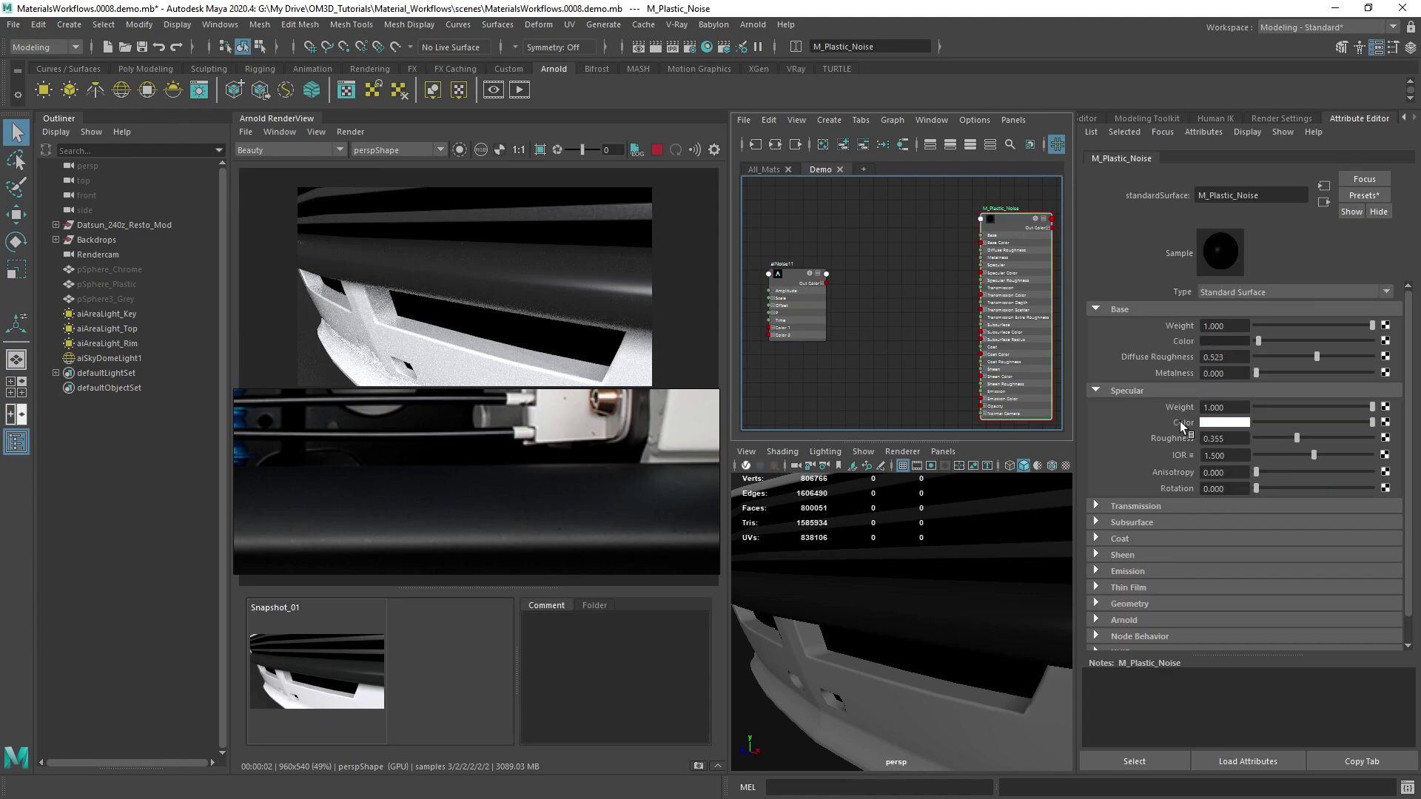
left_click(1218, 423)
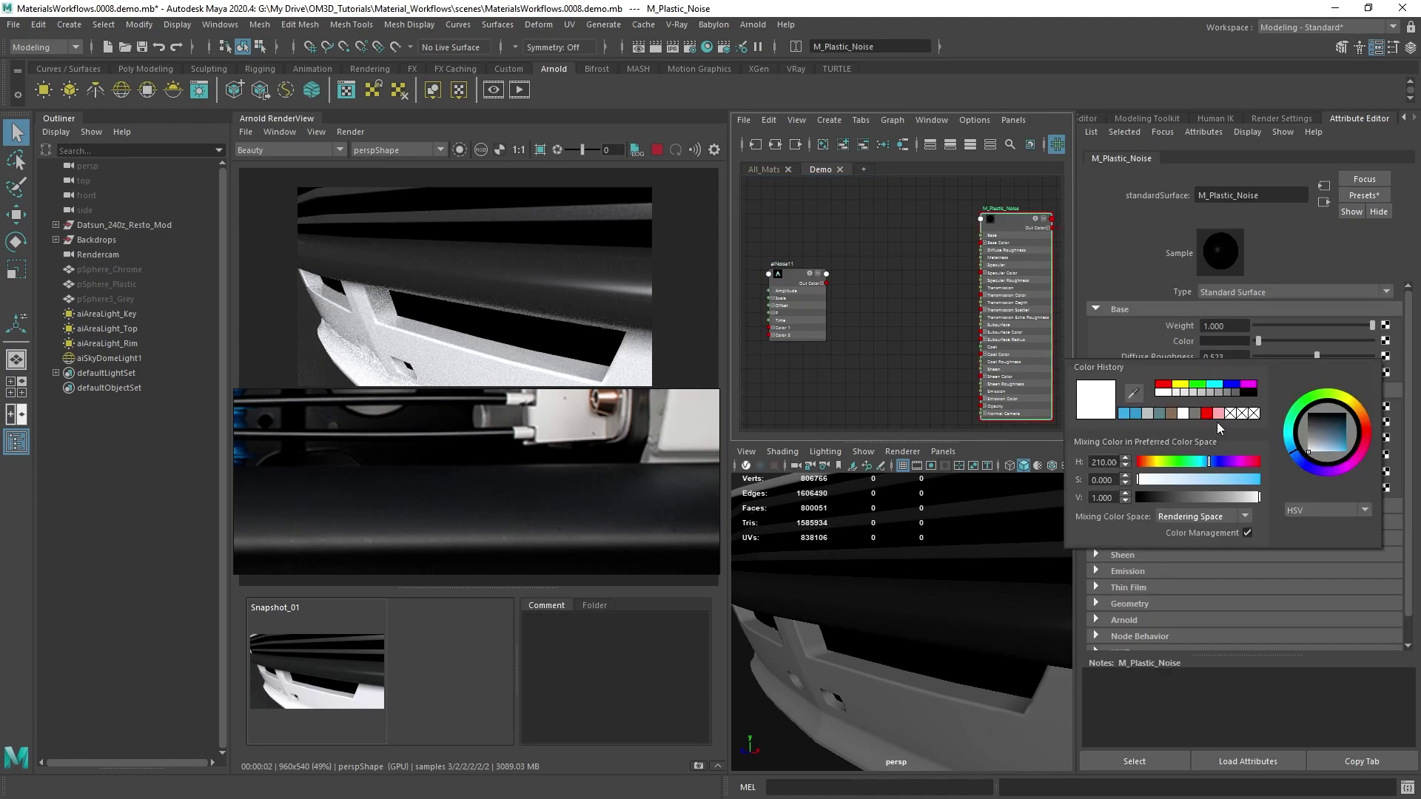
left_click(862, 285)
Step: Expand the aiNoise Out Color channels and connect Out Color R to the Specular Roughness of M_Plastic_Noise
left_click(822, 284)
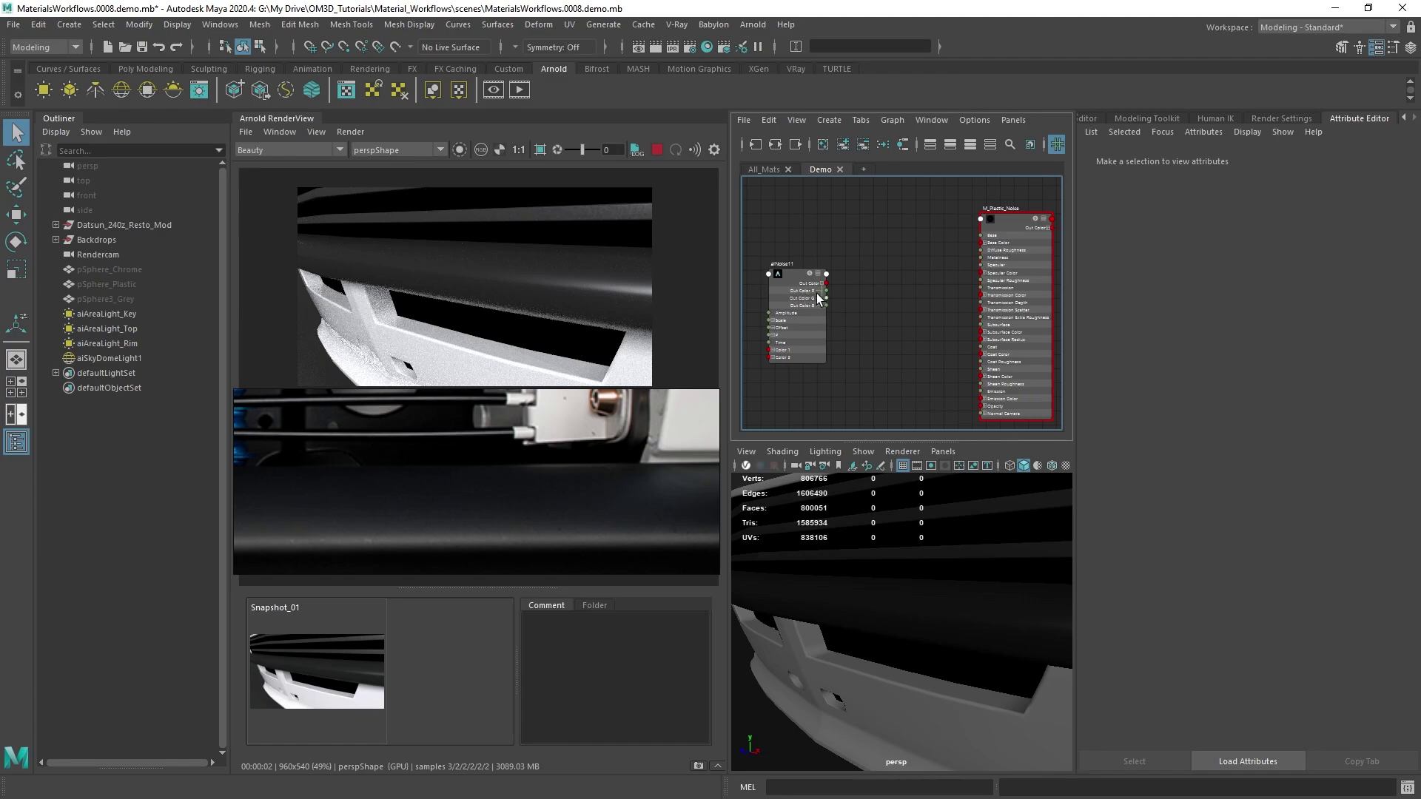
left_click_drag(825, 290, 924, 282)
left_click_drag(990, 219, 889, 219)
scroll(858, 296, "up", 5)
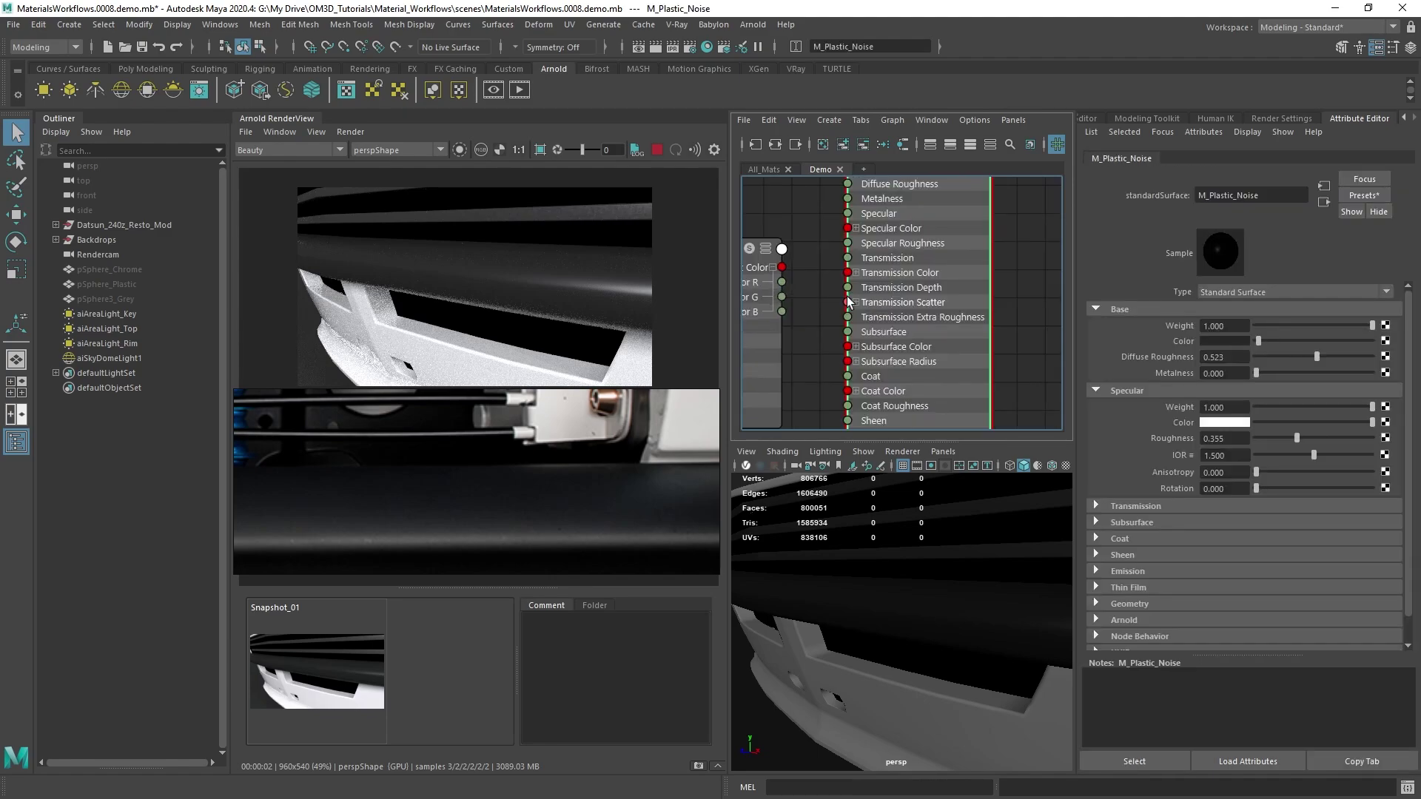
middle_click_drag(848, 302, 873, 349, "alt")
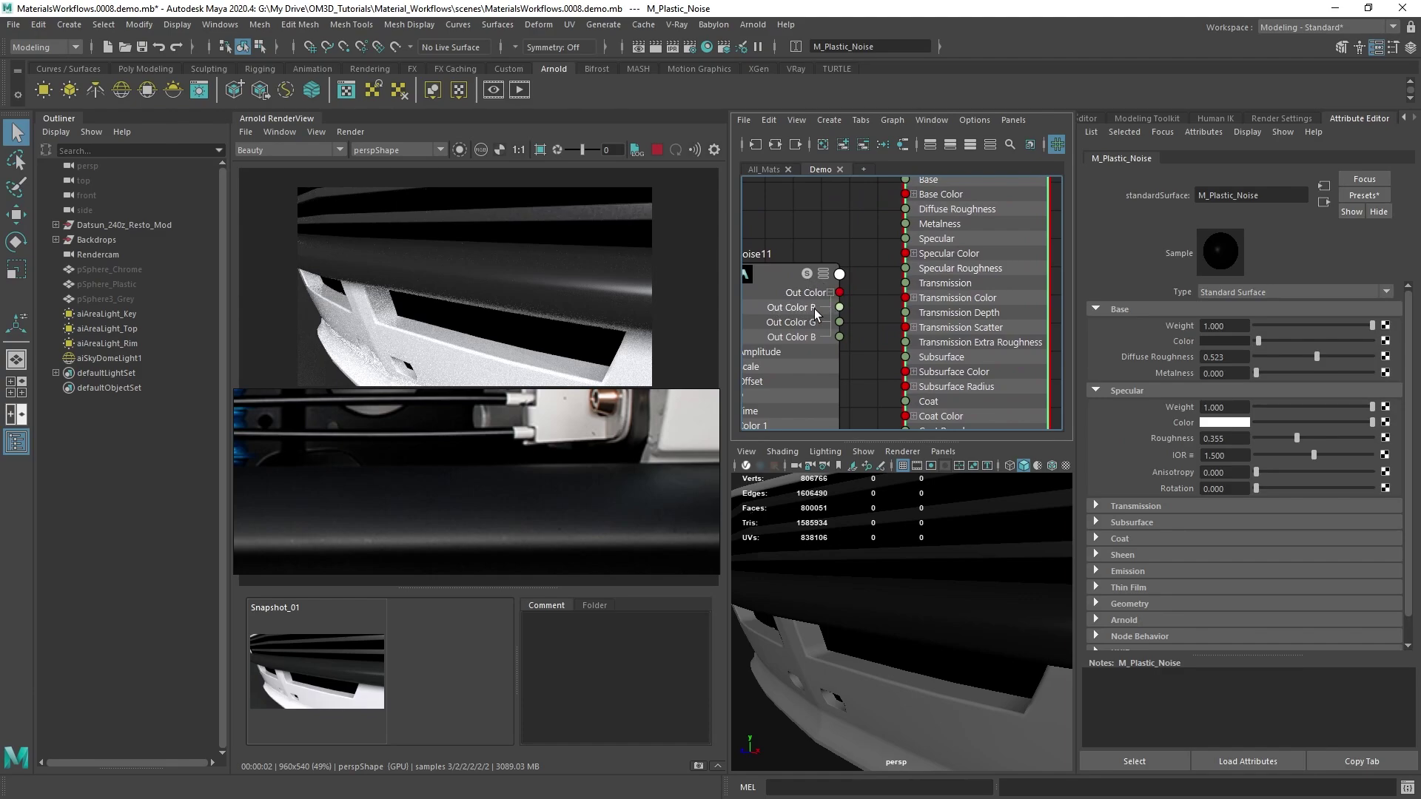
left_click_drag(840, 307, 904, 268)
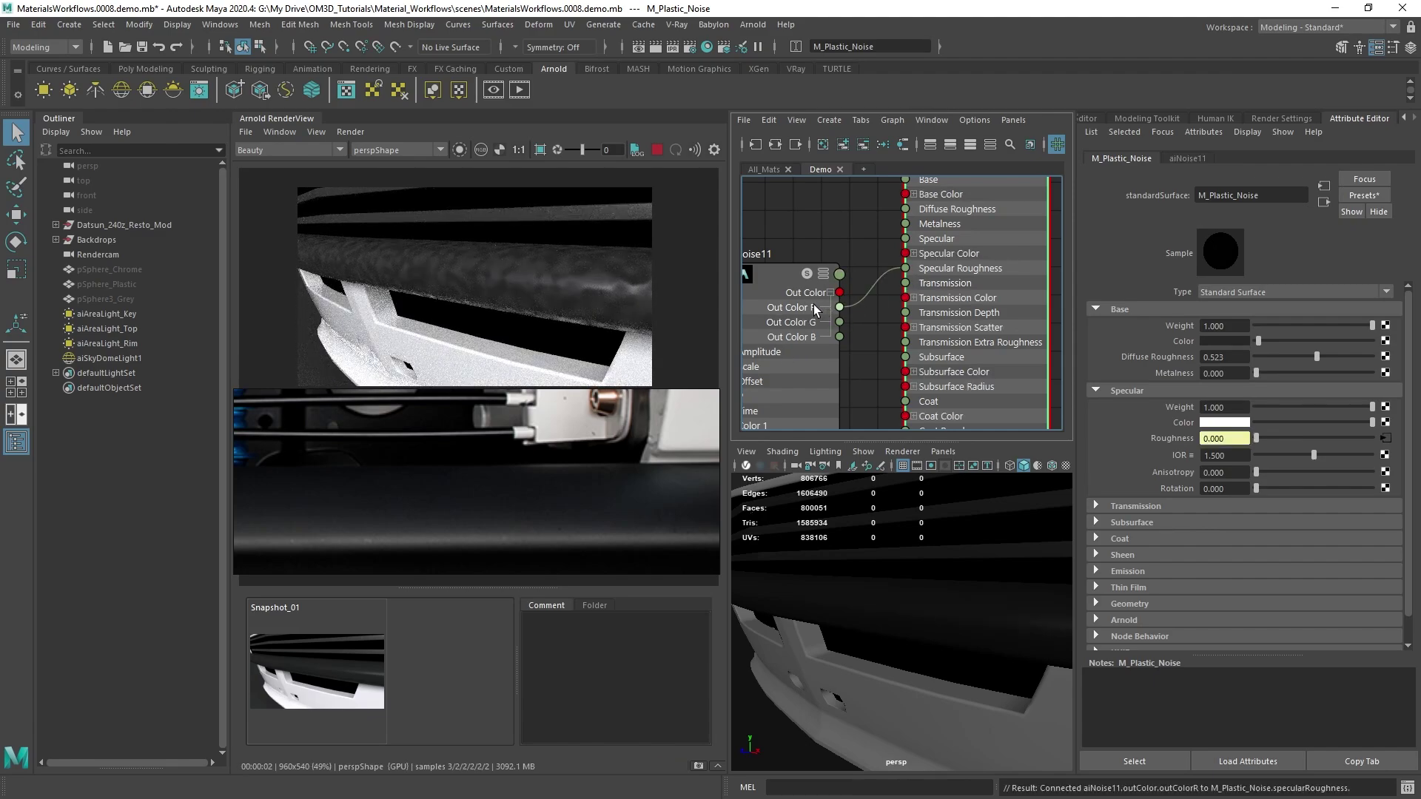
Step: Space the M_Plastic_Noise node further from the aiNoise node in the Demo graph
middle_click_drag(871, 320, 866, 330, "alt")
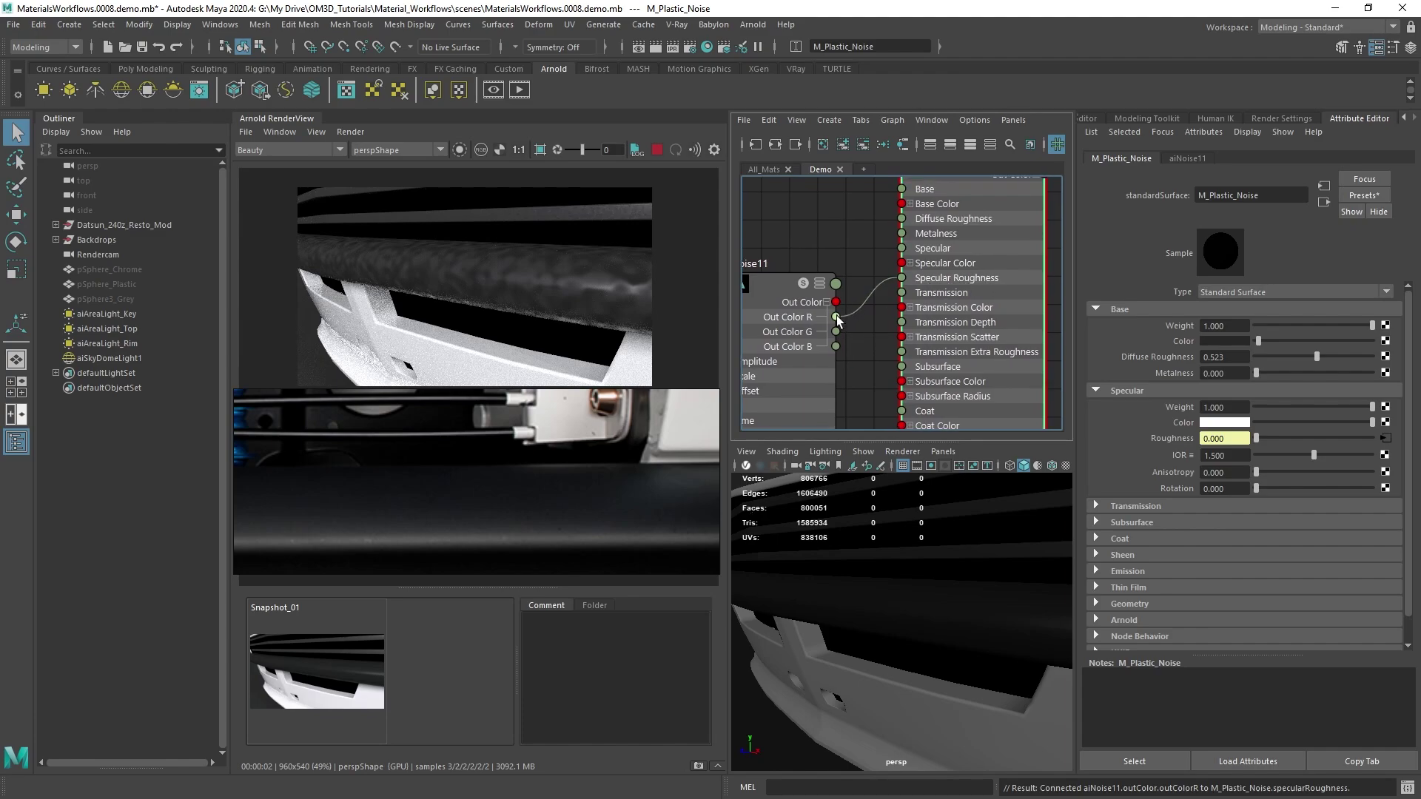
left_click_drag(835, 317, 900, 191)
scroll(826, 320, "down", 4)
left_click(826, 319)
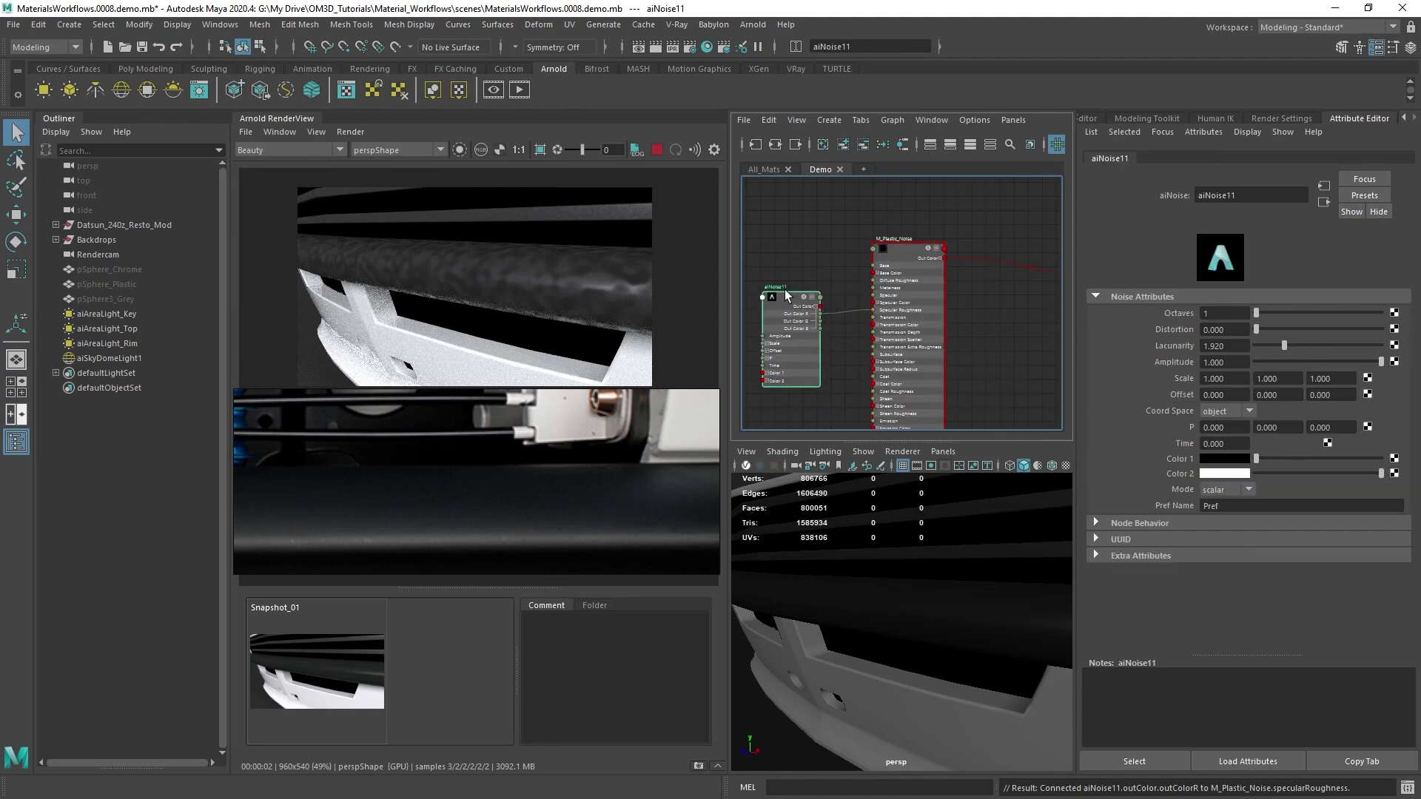
middle_click_drag(815, 329, 860, 322, "alt")
left_click_drag(918, 234, 963, 223)
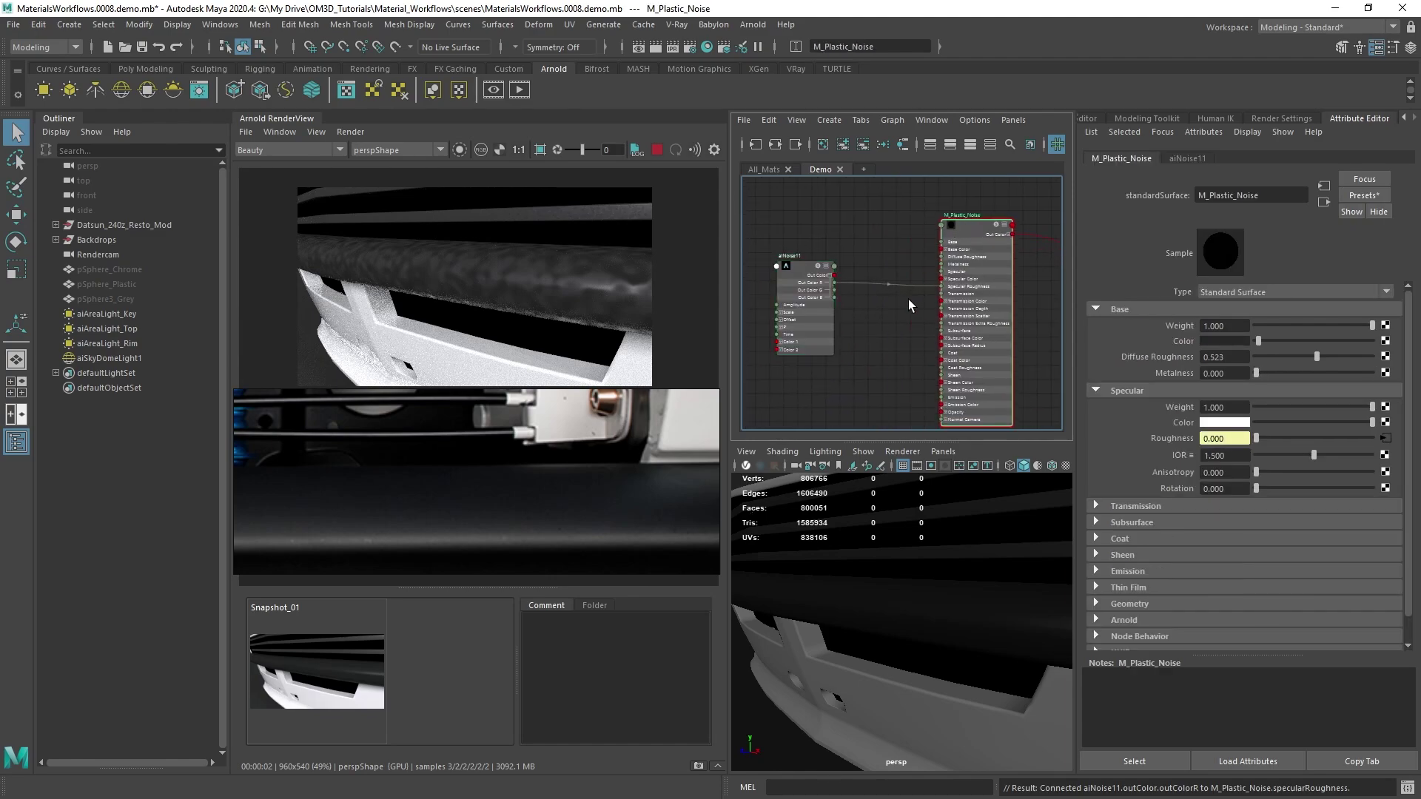
middle_click_drag(891, 328, 858, 324, "alt")
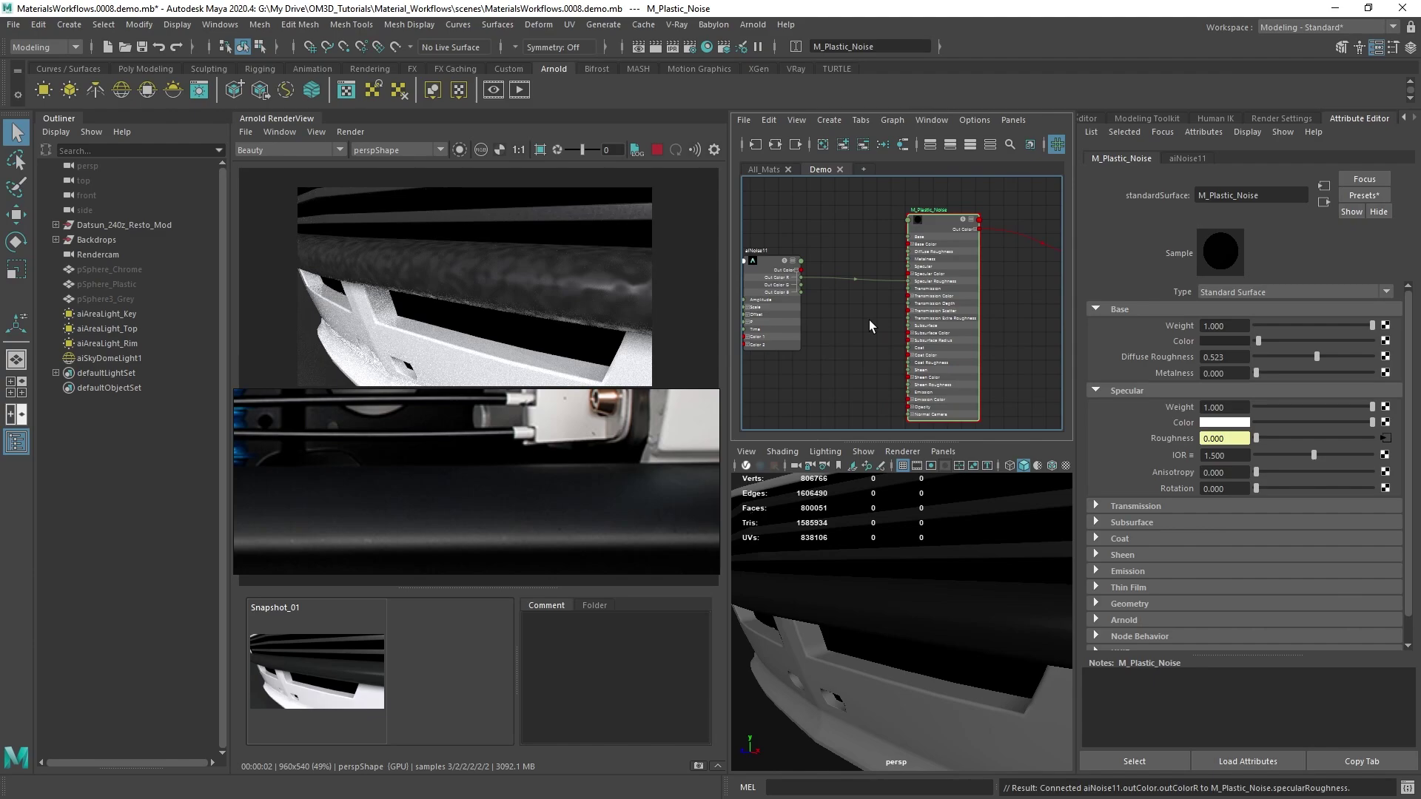
Step: Isolate the aiNoise node's output in the render and set its Octaves to 3 and Distortion to about 0.3
middle_click_drag(872, 311, 888, 323, "alt")
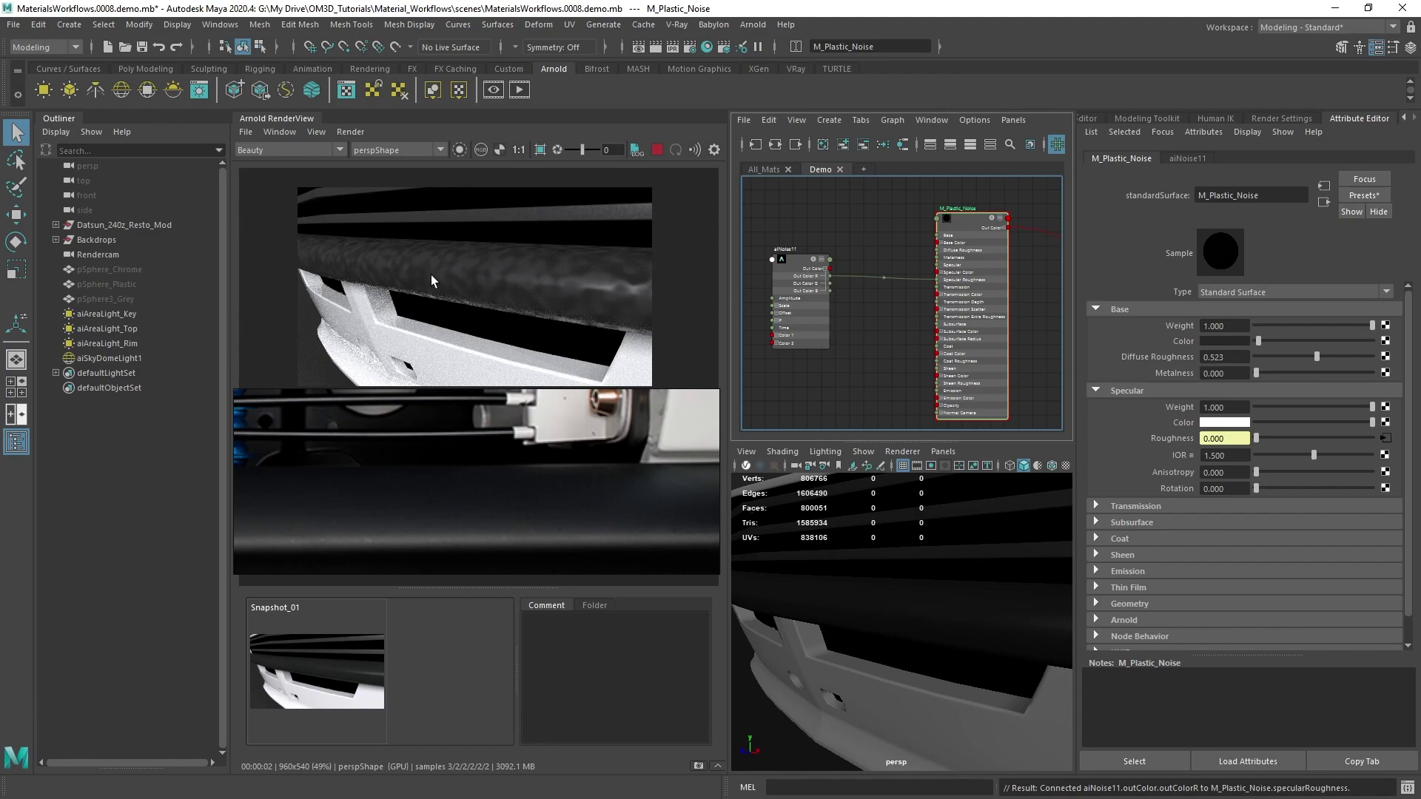
left_click(792, 262)
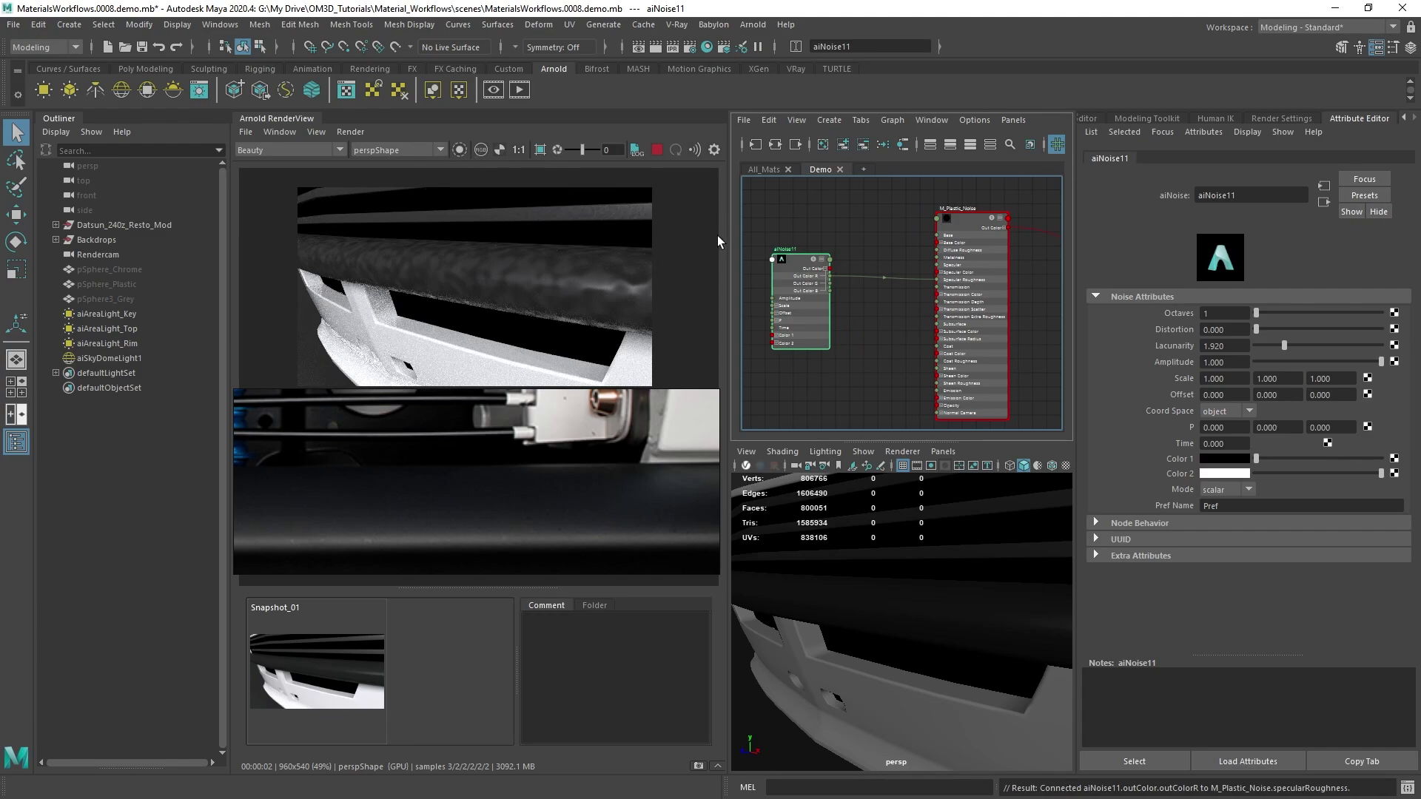
left_click(459, 150)
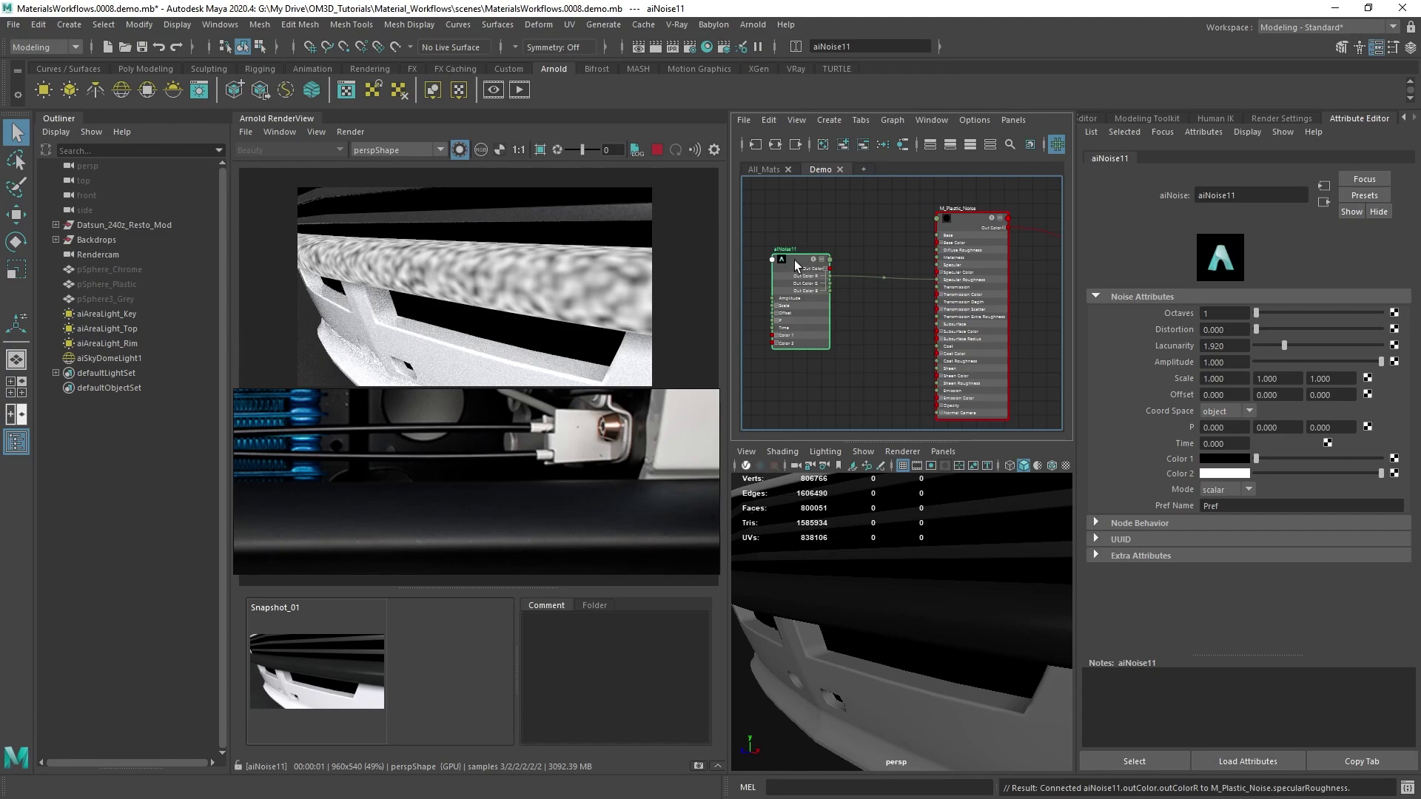
left_click(1255, 314)
left_click_drag(1256, 314, 1291, 314)
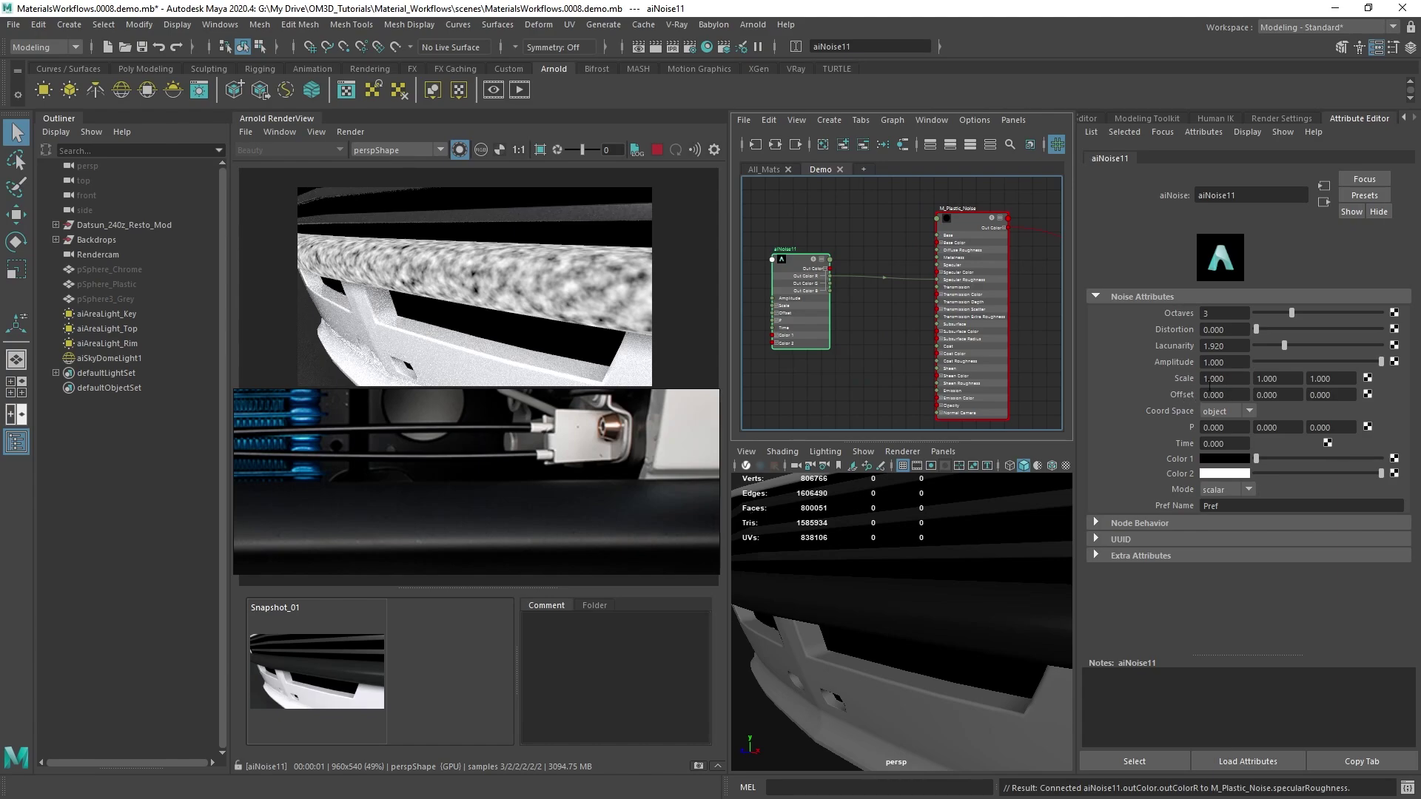
left_click_drag(1257, 330, 1259, 330)
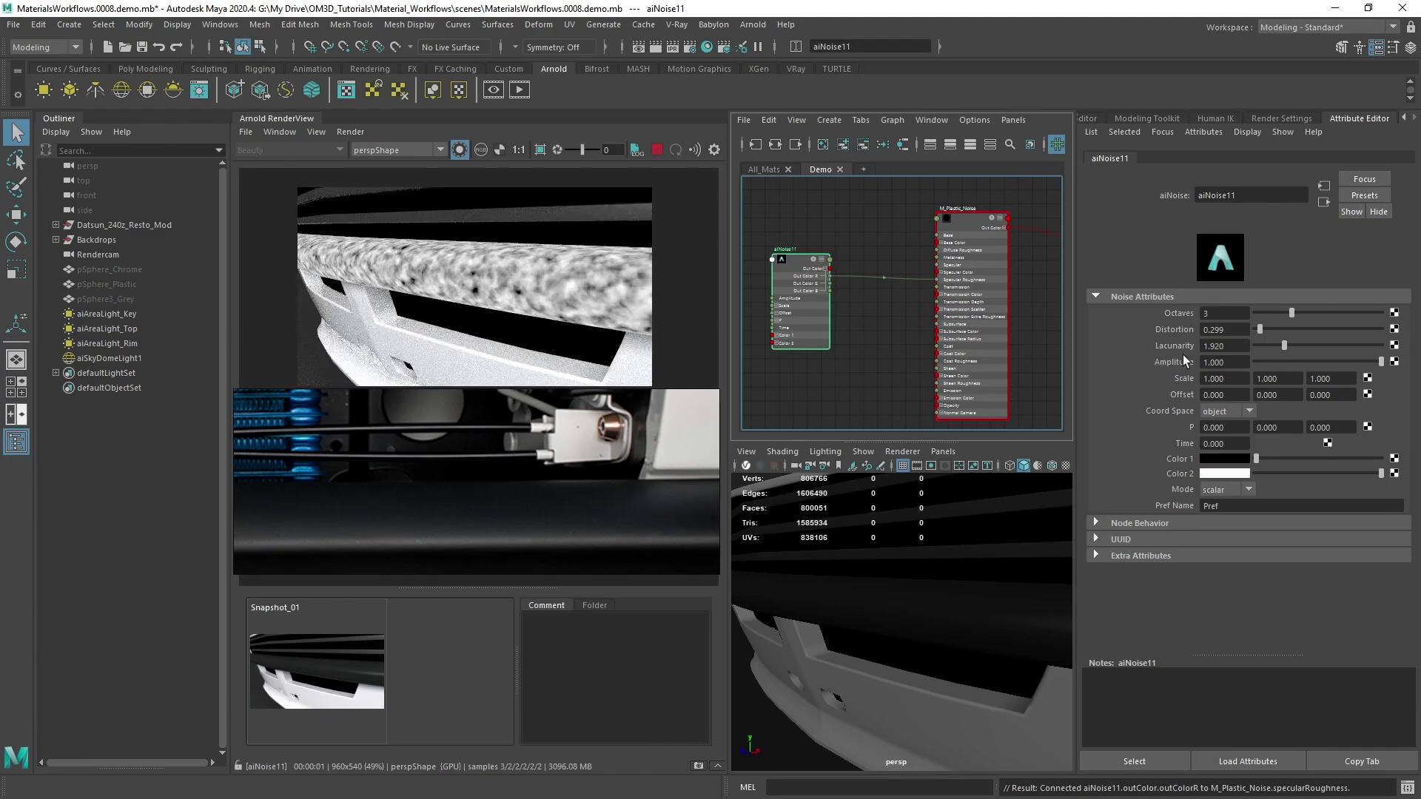
Step: Try a Lacunarity of about 2.5 and an Amplitude of about 0.4 on the aiNoise node, undoing each change
mouse_move(1274, 344)
left_mouse_down()
mouse_move(1347, 345)
mouse_move(1303, 348)
left_mouse_up()
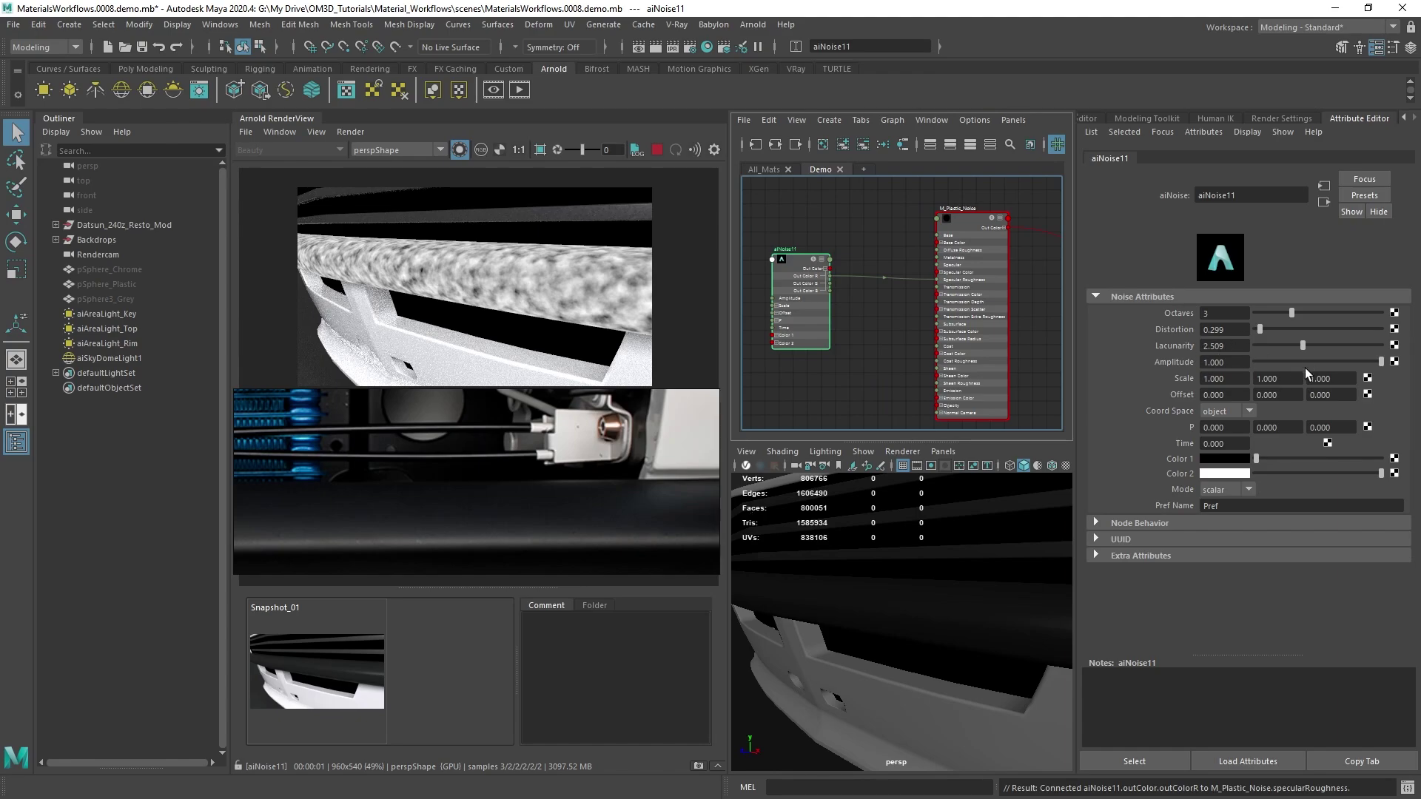
key("ctrl+z")
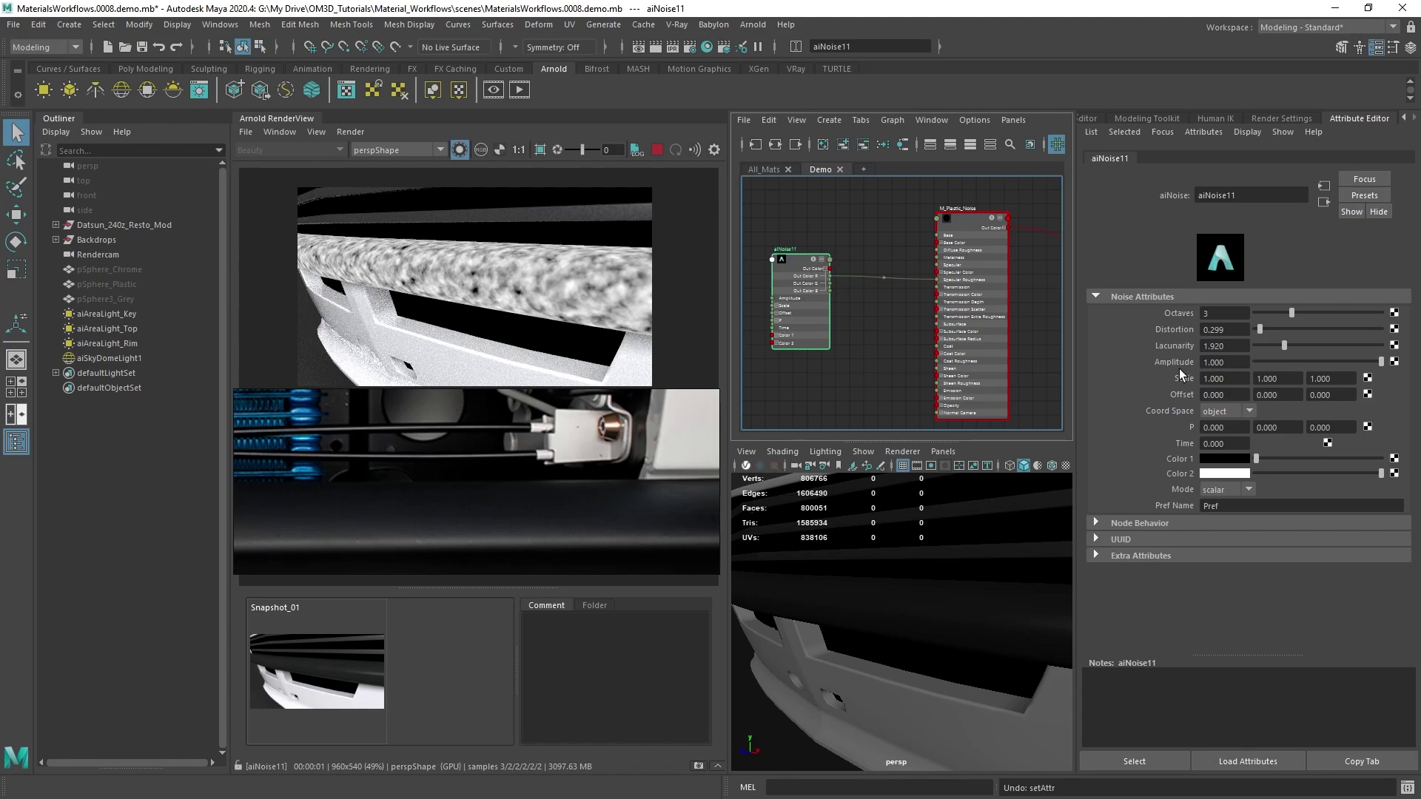
left_click_drag(1380, 361, 1367, 361)
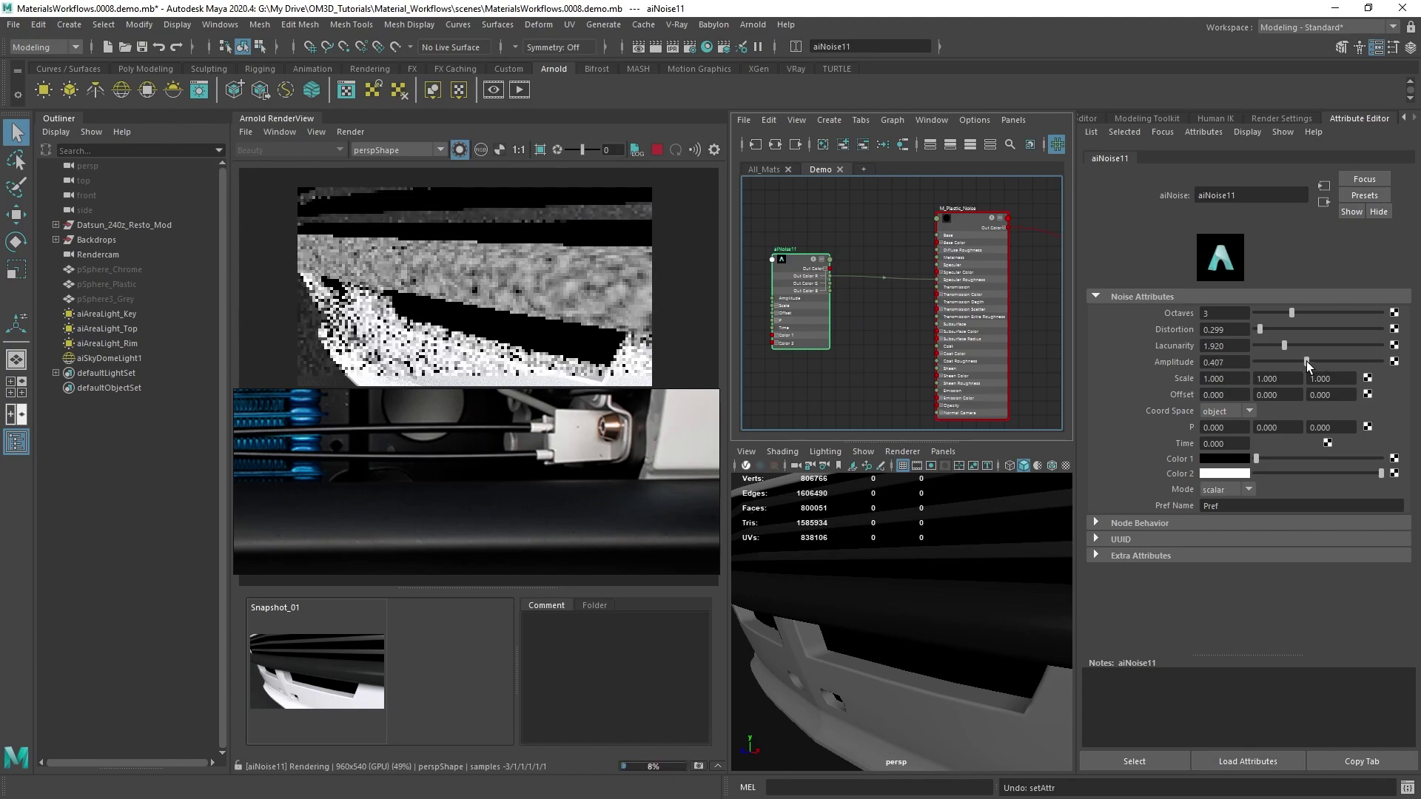
key("ctrl+z")
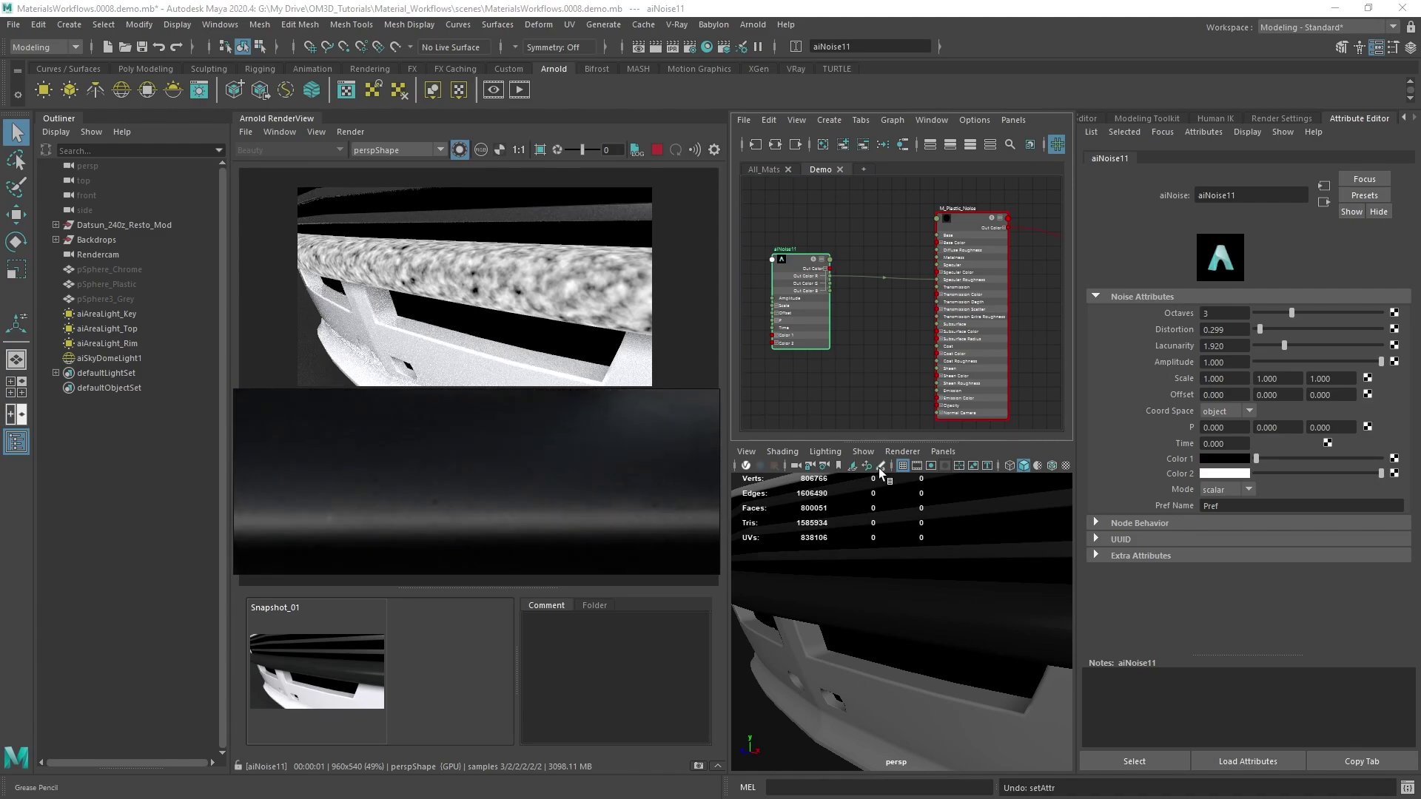
Step: Set the aiNoise node's Scale to 10 on all three axes
scroll(886, 576, "down", 5)
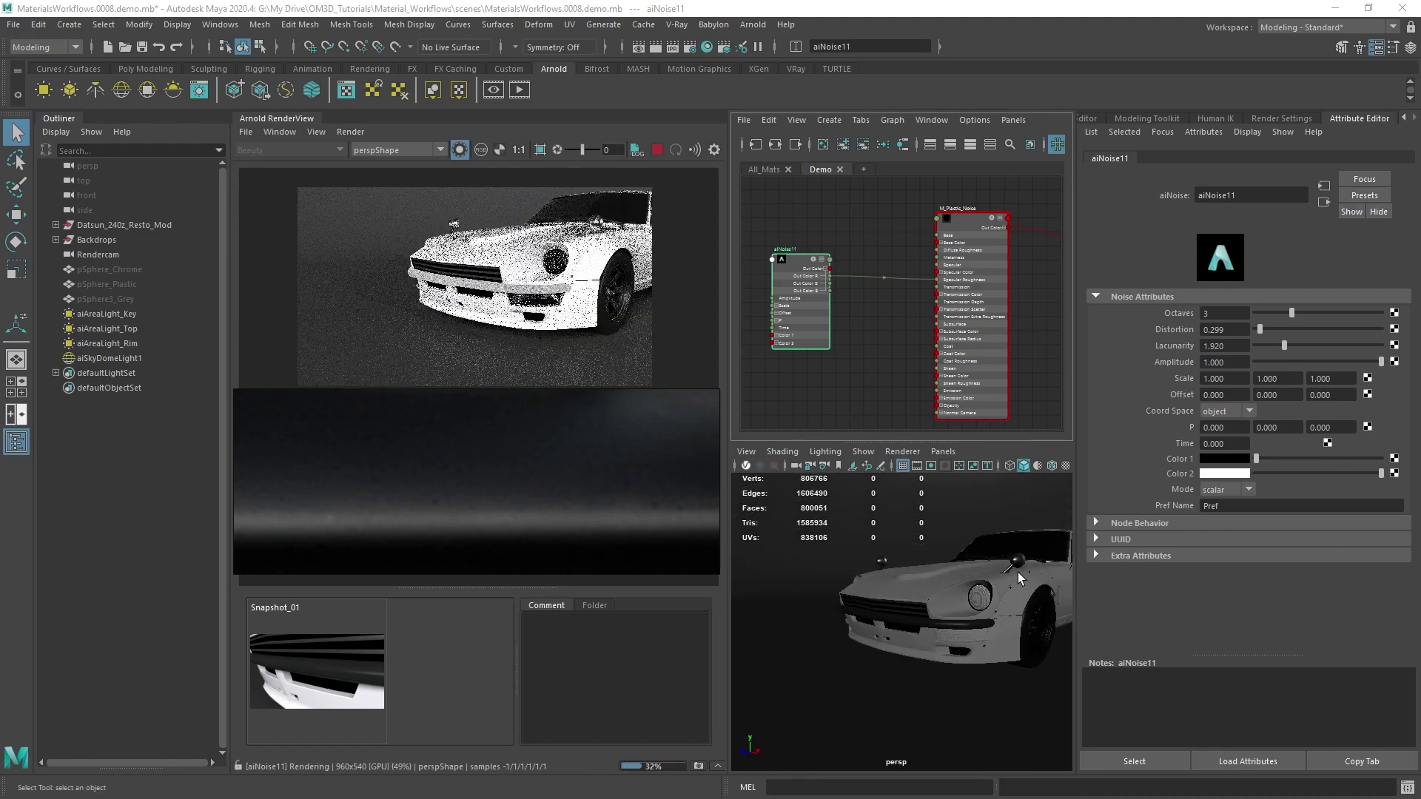
scroll(961, 588, "up", 5)
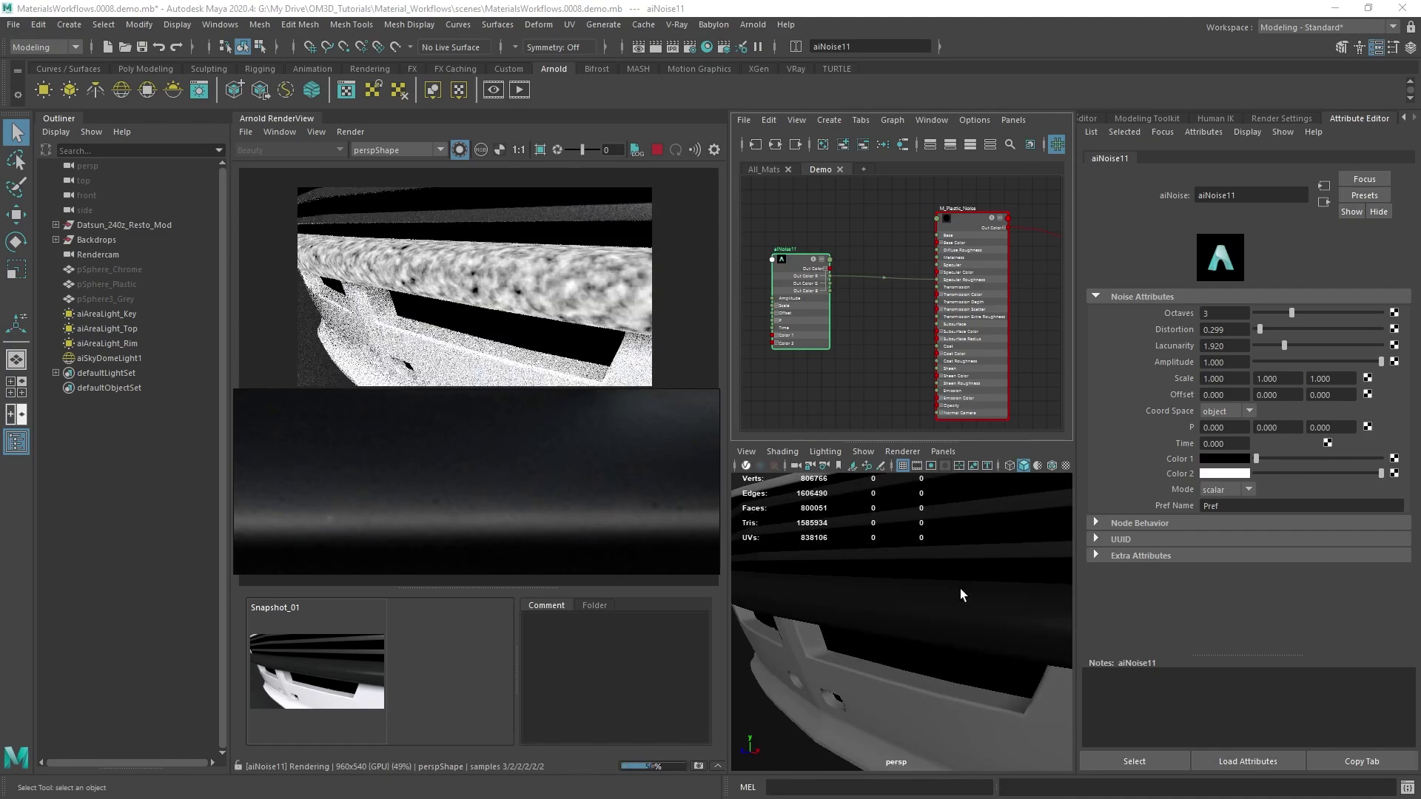
scroll(961, 588, "up", 3)
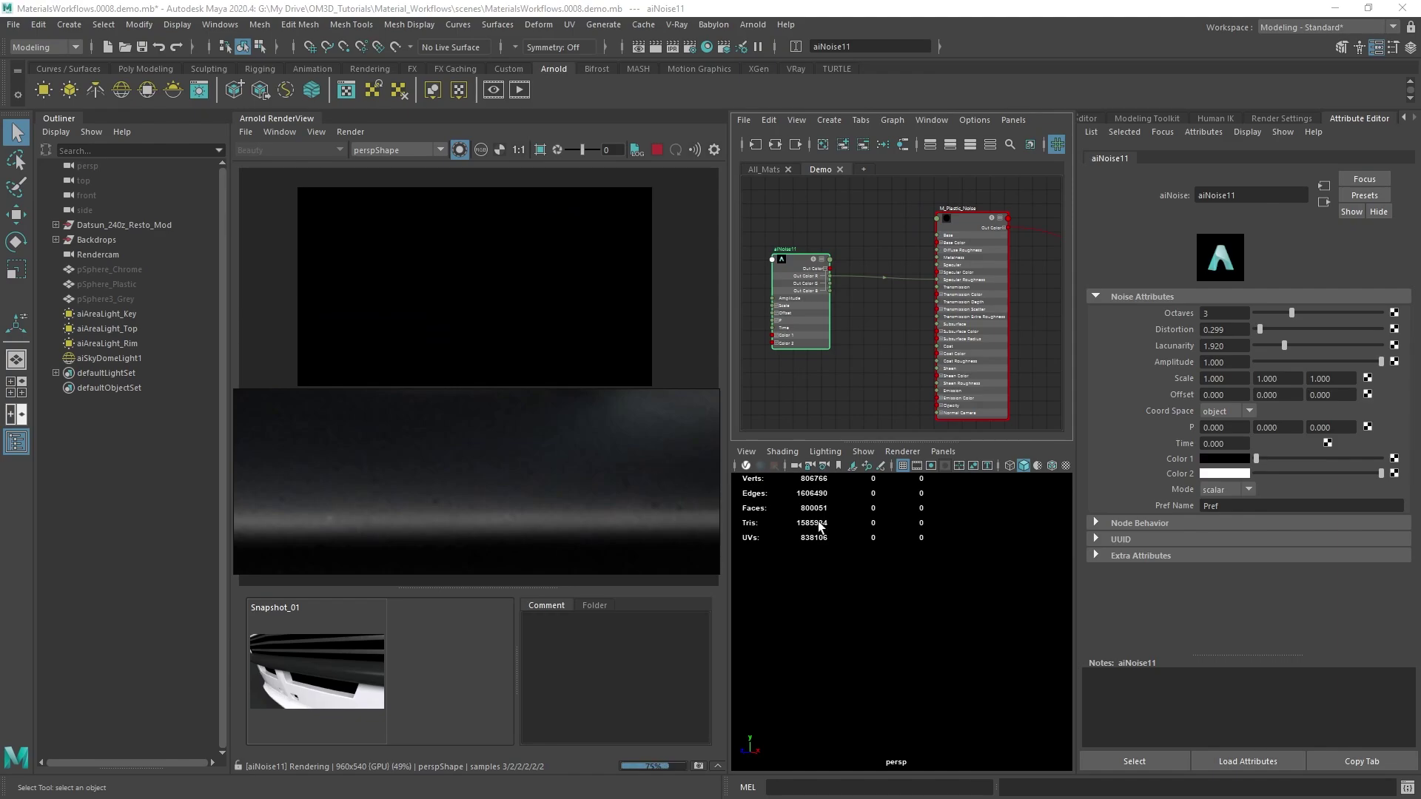
scroll(935, 583, "down", 3)
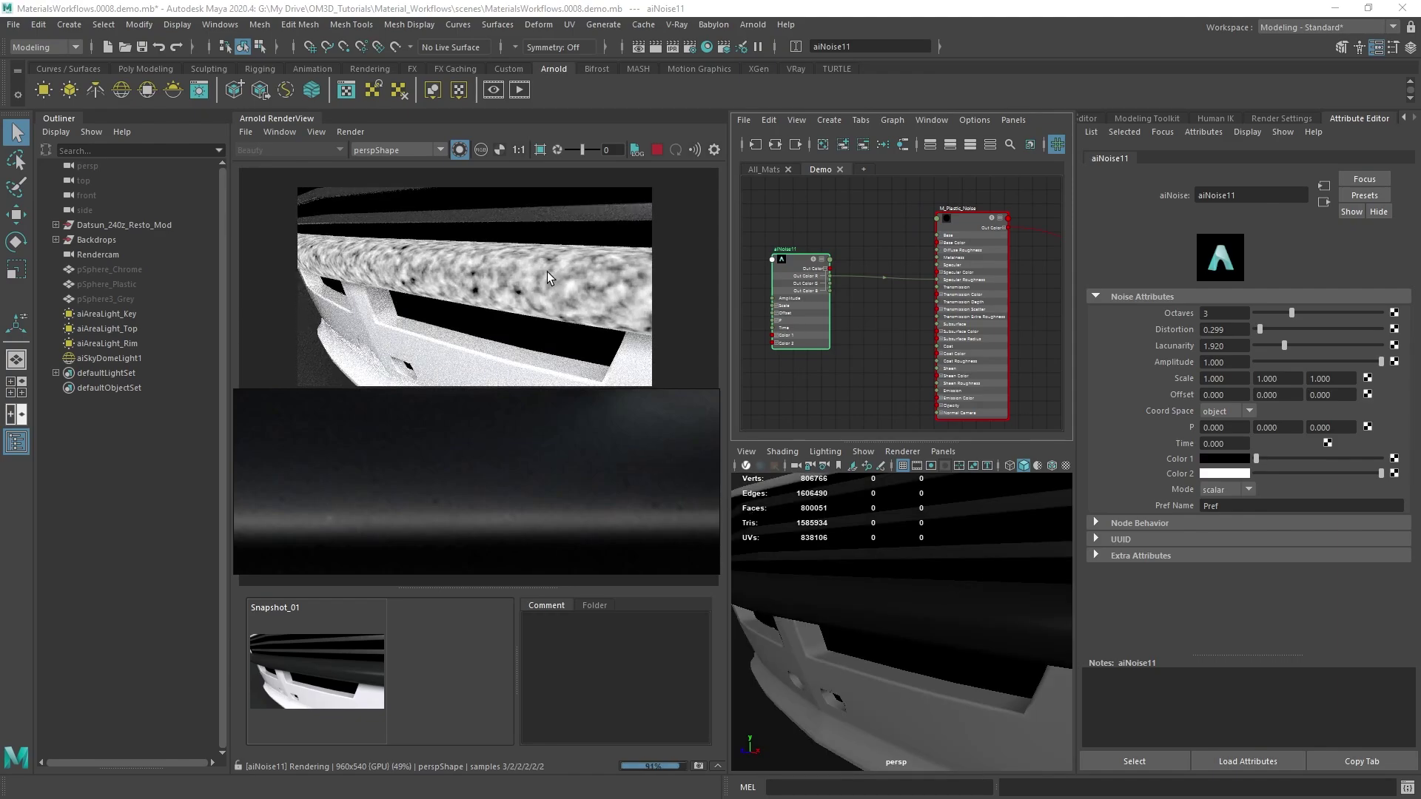
left_click_drag(1241, 383, 1177, 381)
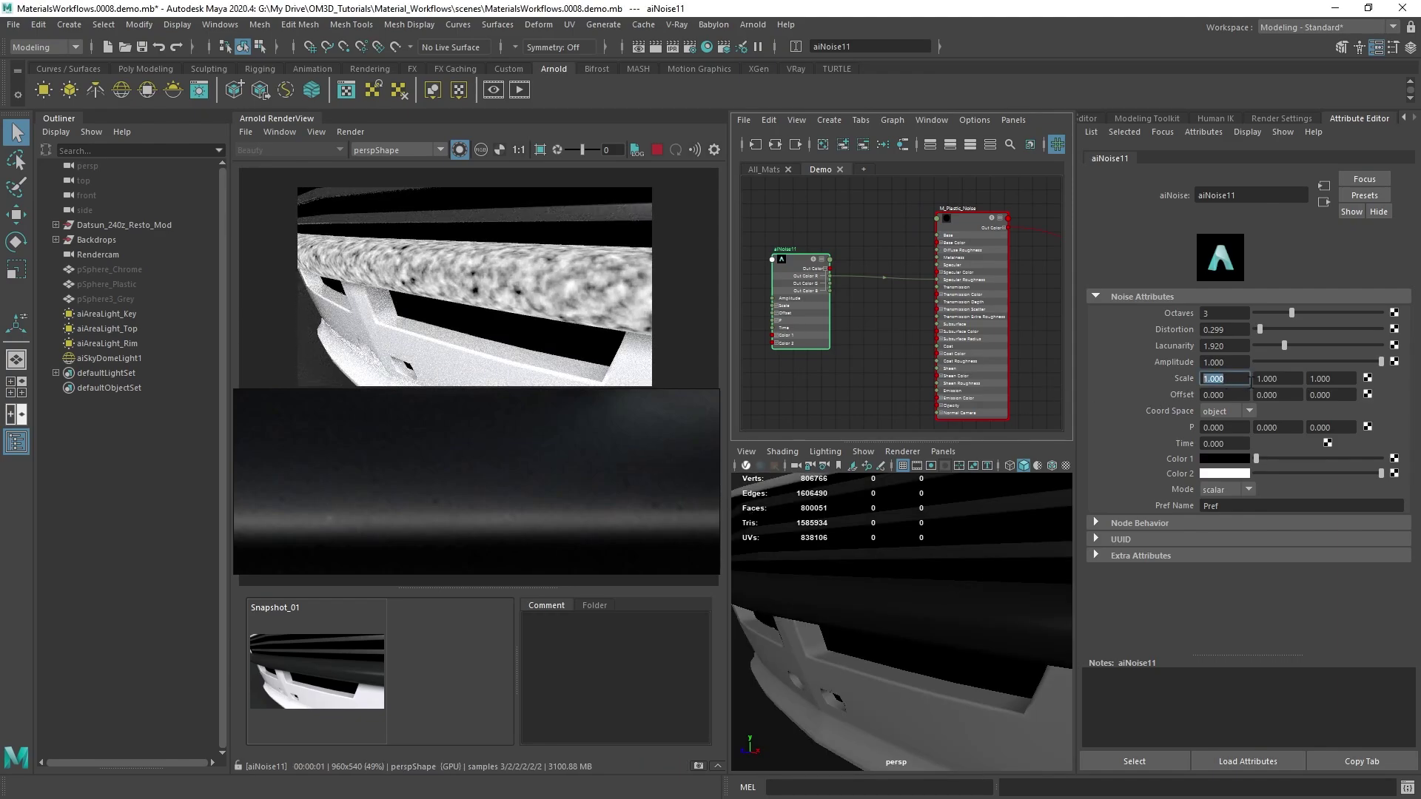
type("10")
key("Tab")
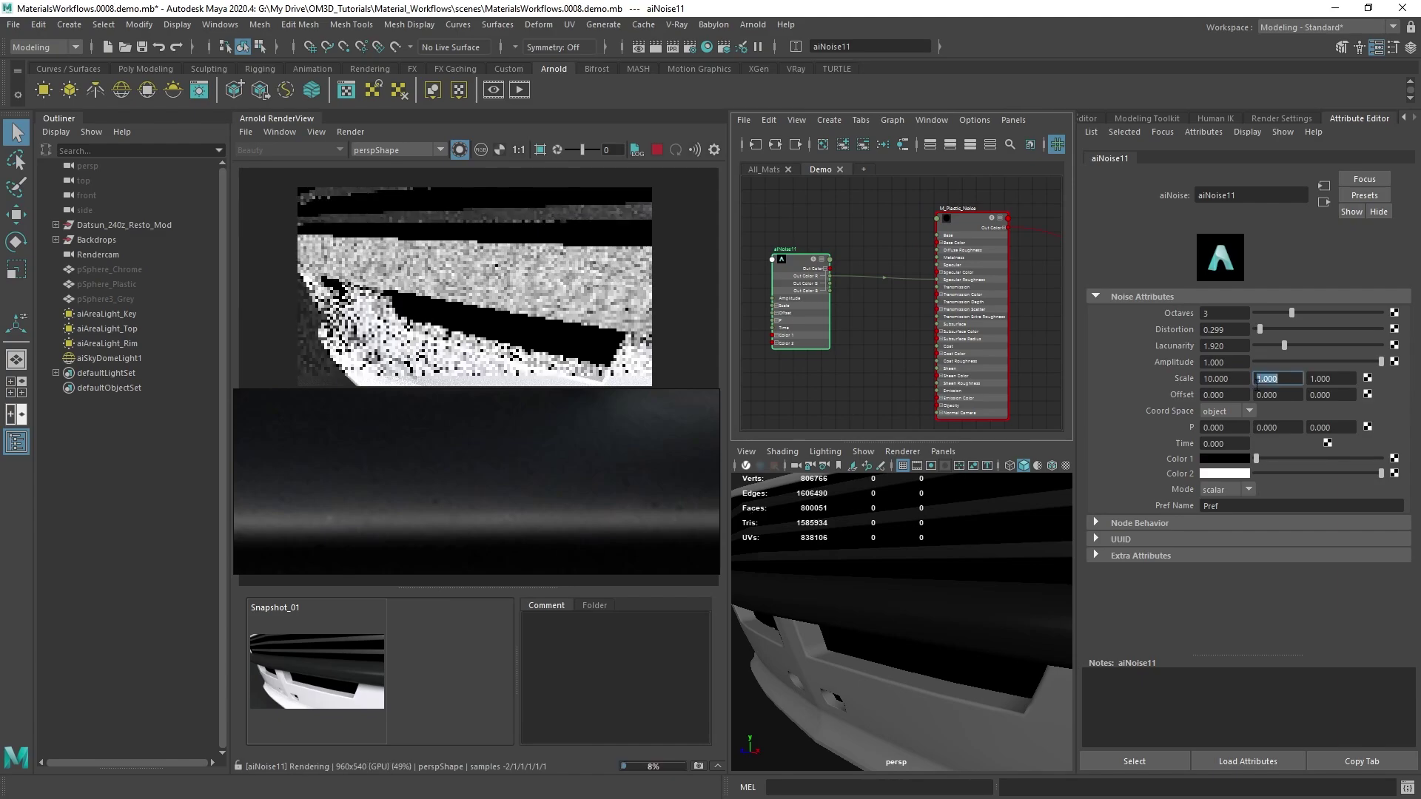
type("10")
key("Tab")
type("10")
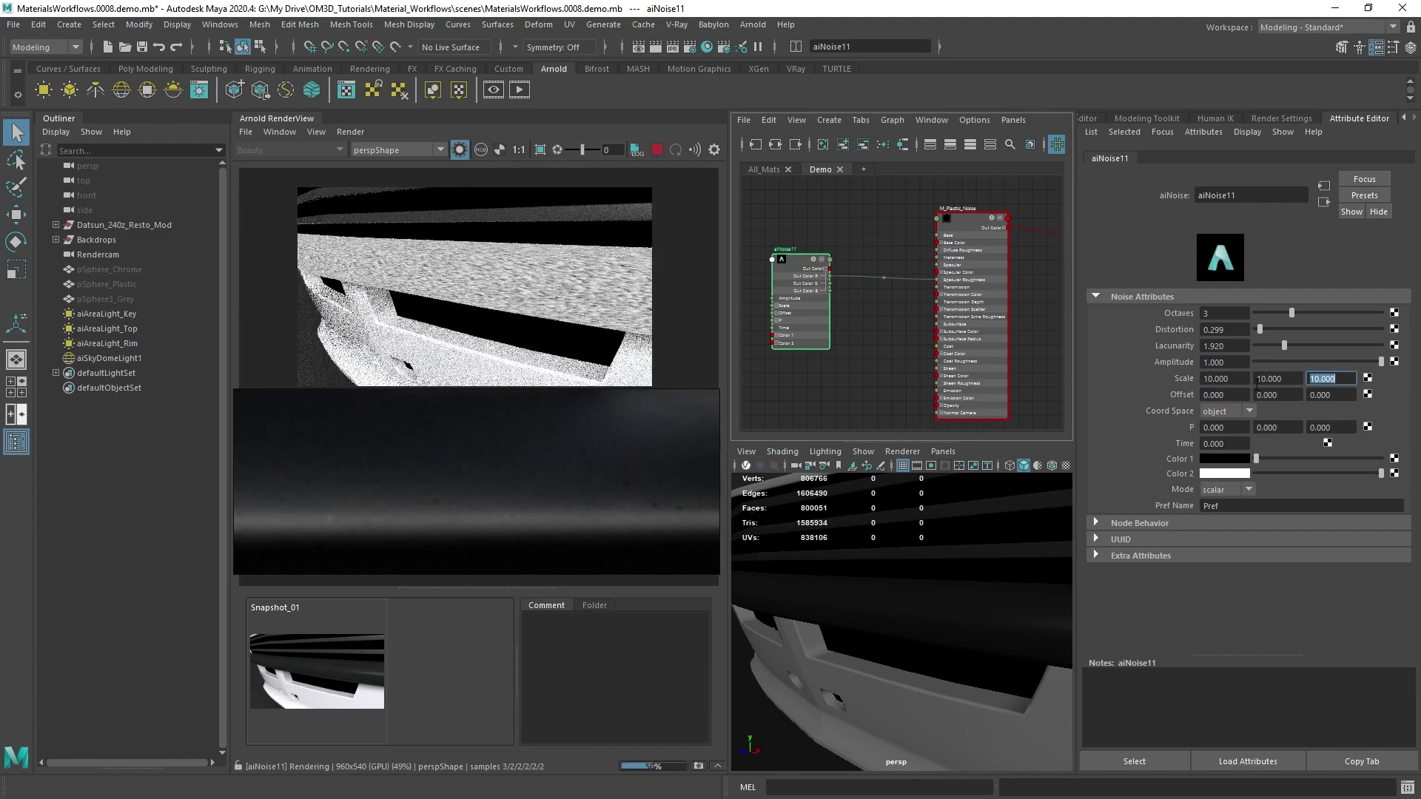
key("Return")
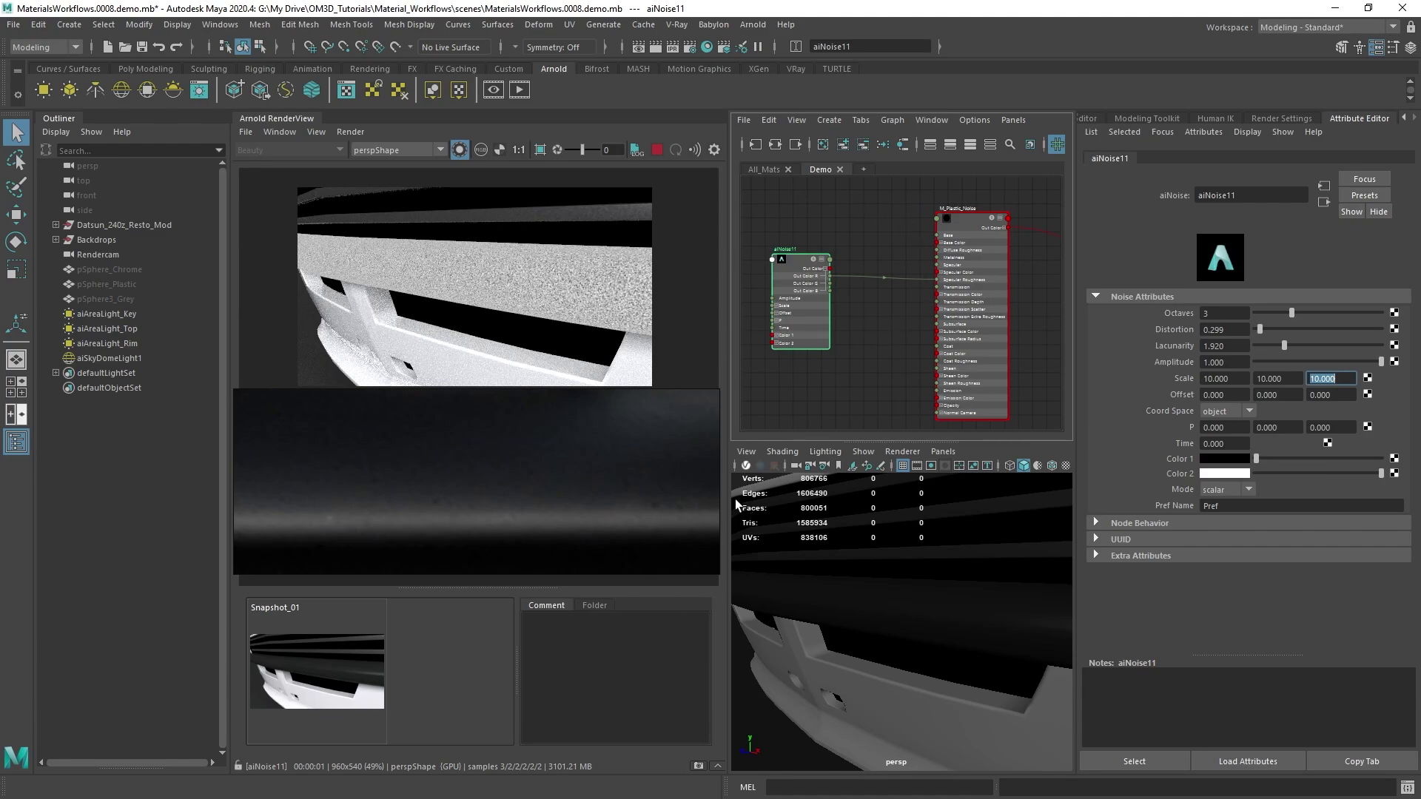
Step: Compare the full material with the isolated noise on the bumper trim, and space the aiNoise node further from M_Plastic_Noise
left_click(460, 150)
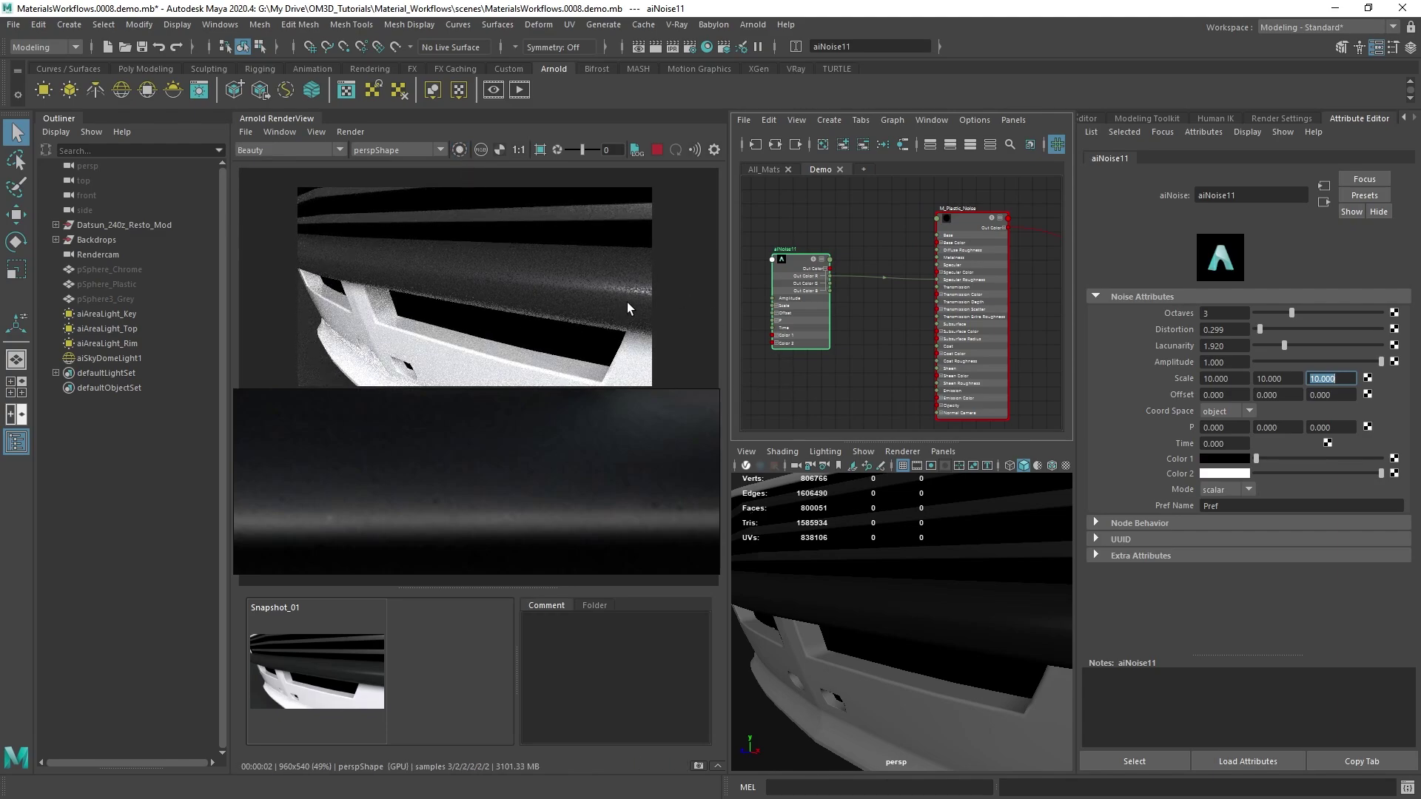
scroll(630, 298, "up", 2)
scroll(634, 294, "up", 3)
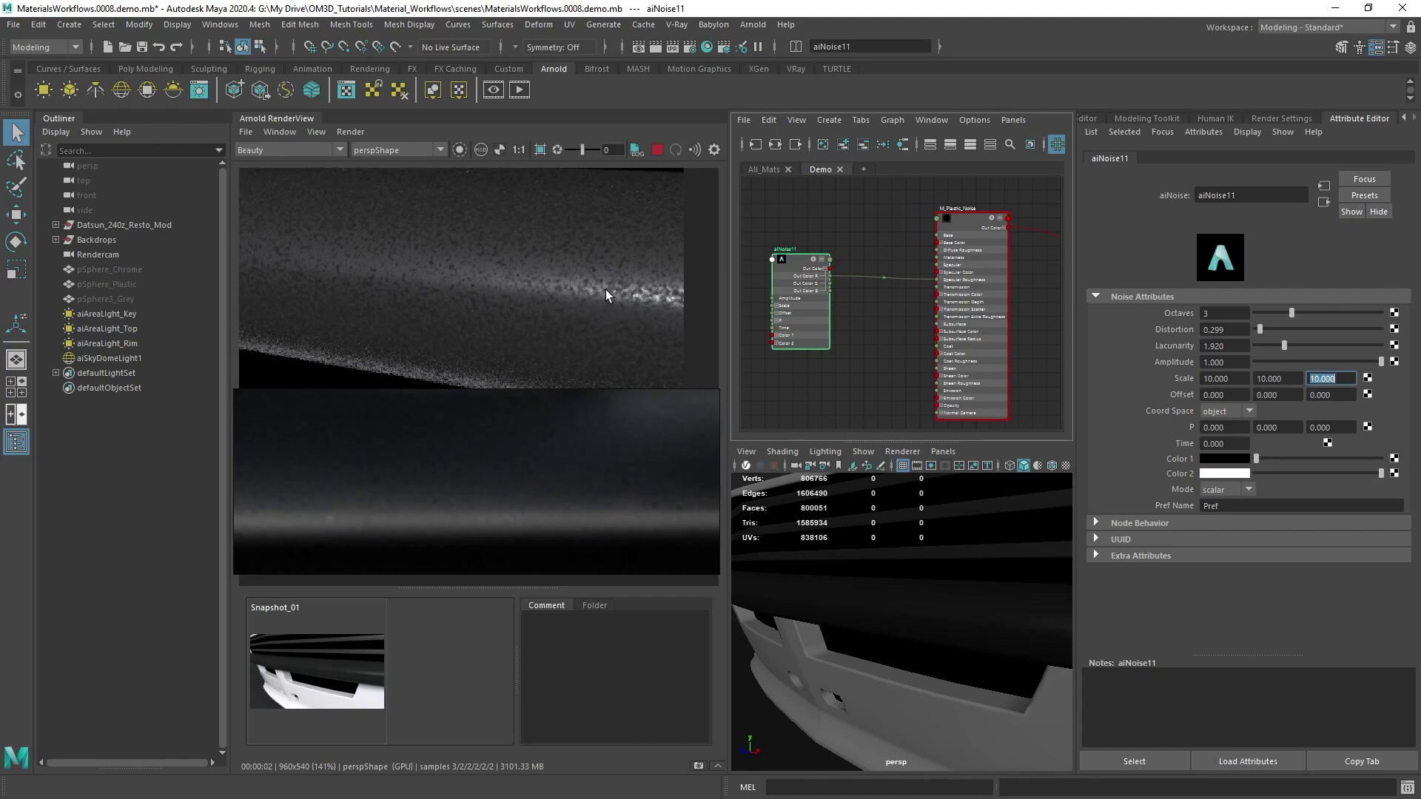
left_click(459, 150)
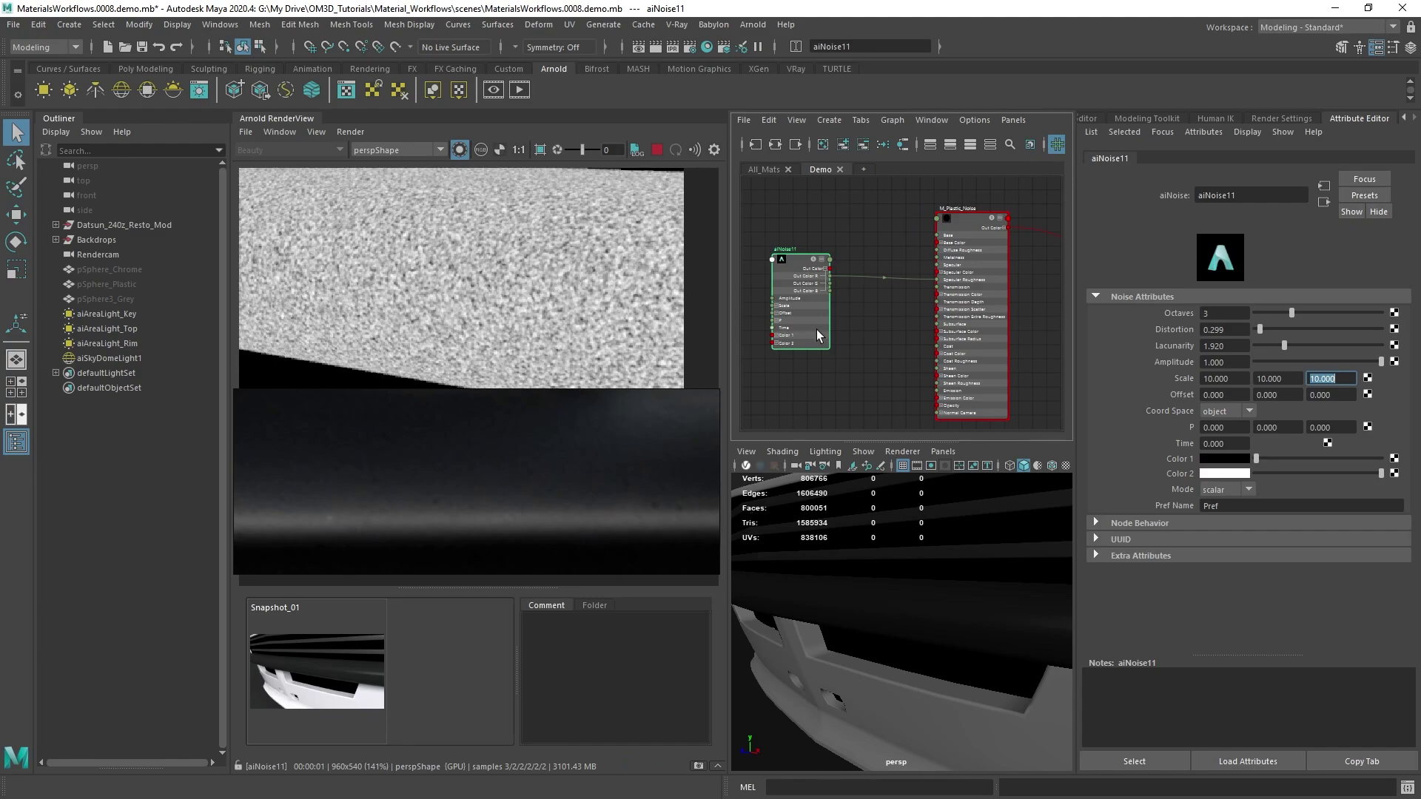
middle_click_drag(817, 335, 894, 336, "alt")
left_click_drag(888, 337, 837, 313)
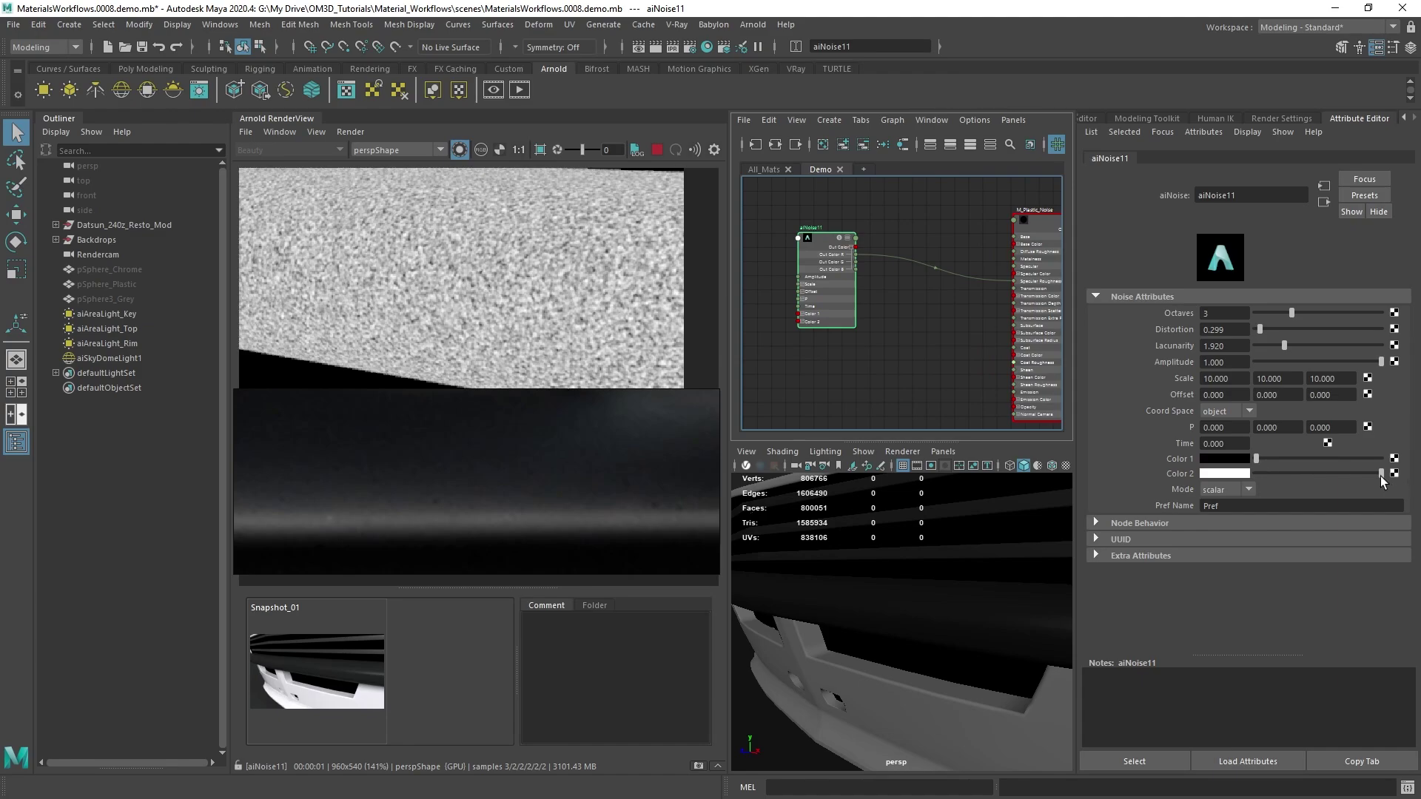
Step: Darken the aiNoise Color 2 to a mid grey against the full material render, and lift Color 1 slightly above black
left_click_drag(1380, 473, 1277, 475)
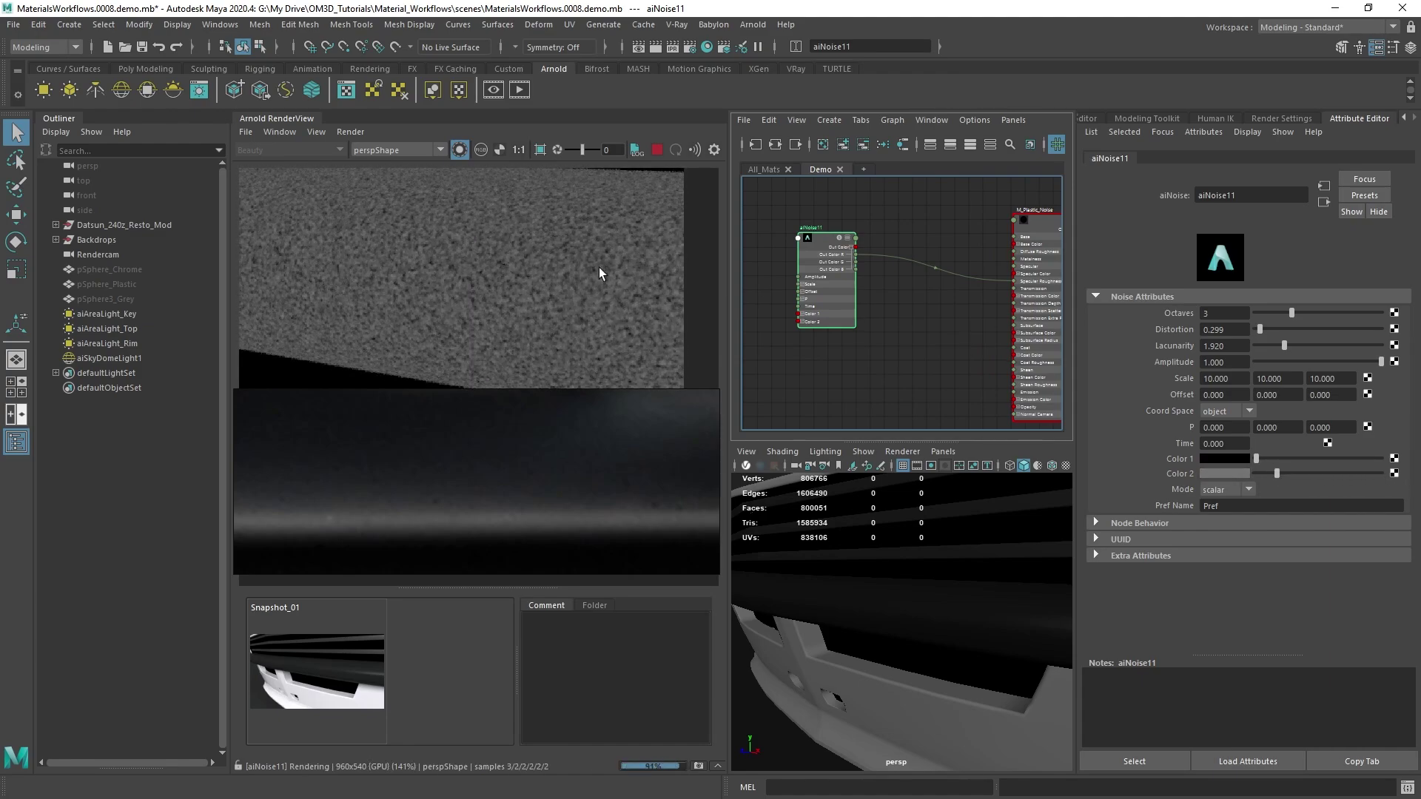
left_click(459, 150)
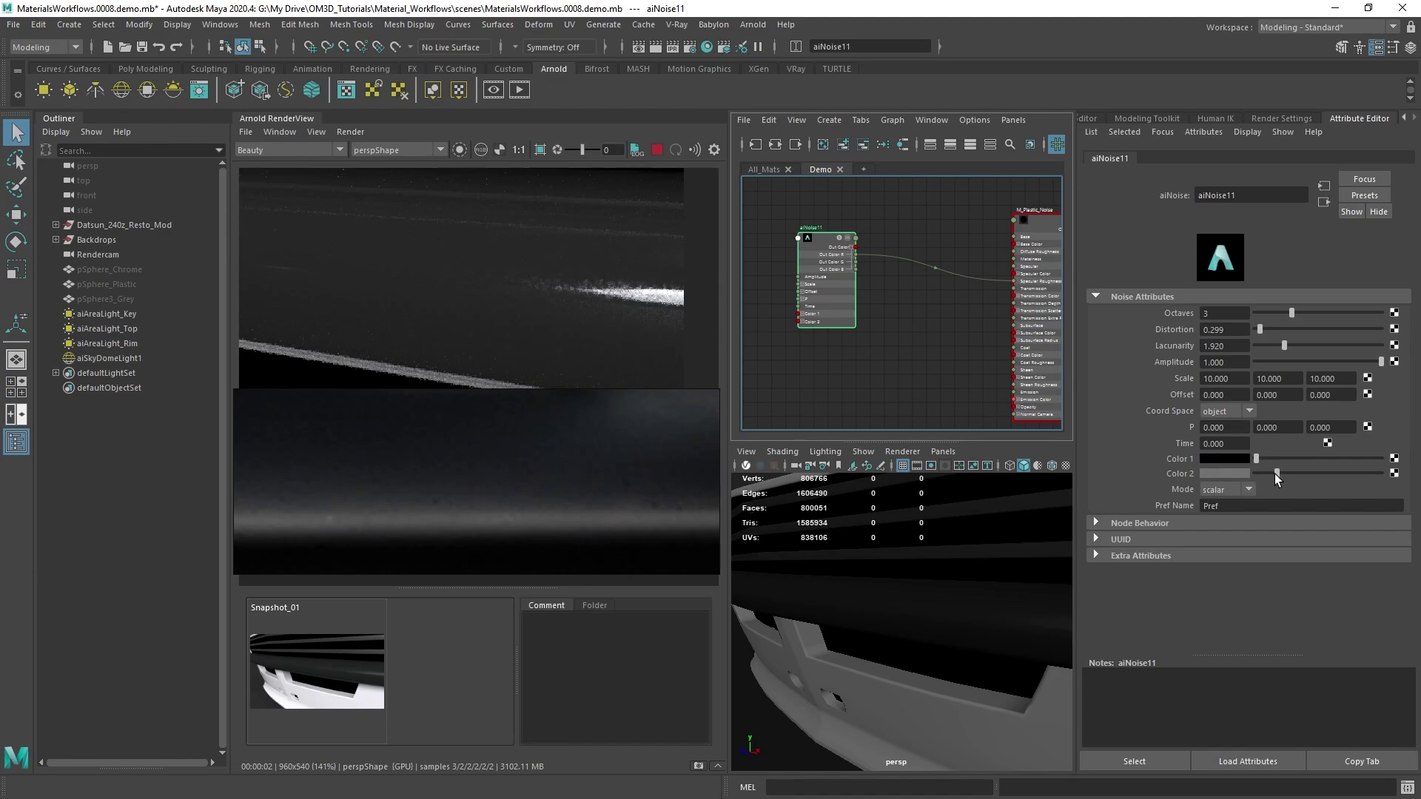
left_click_drag(1274, 473, 1267, 473)
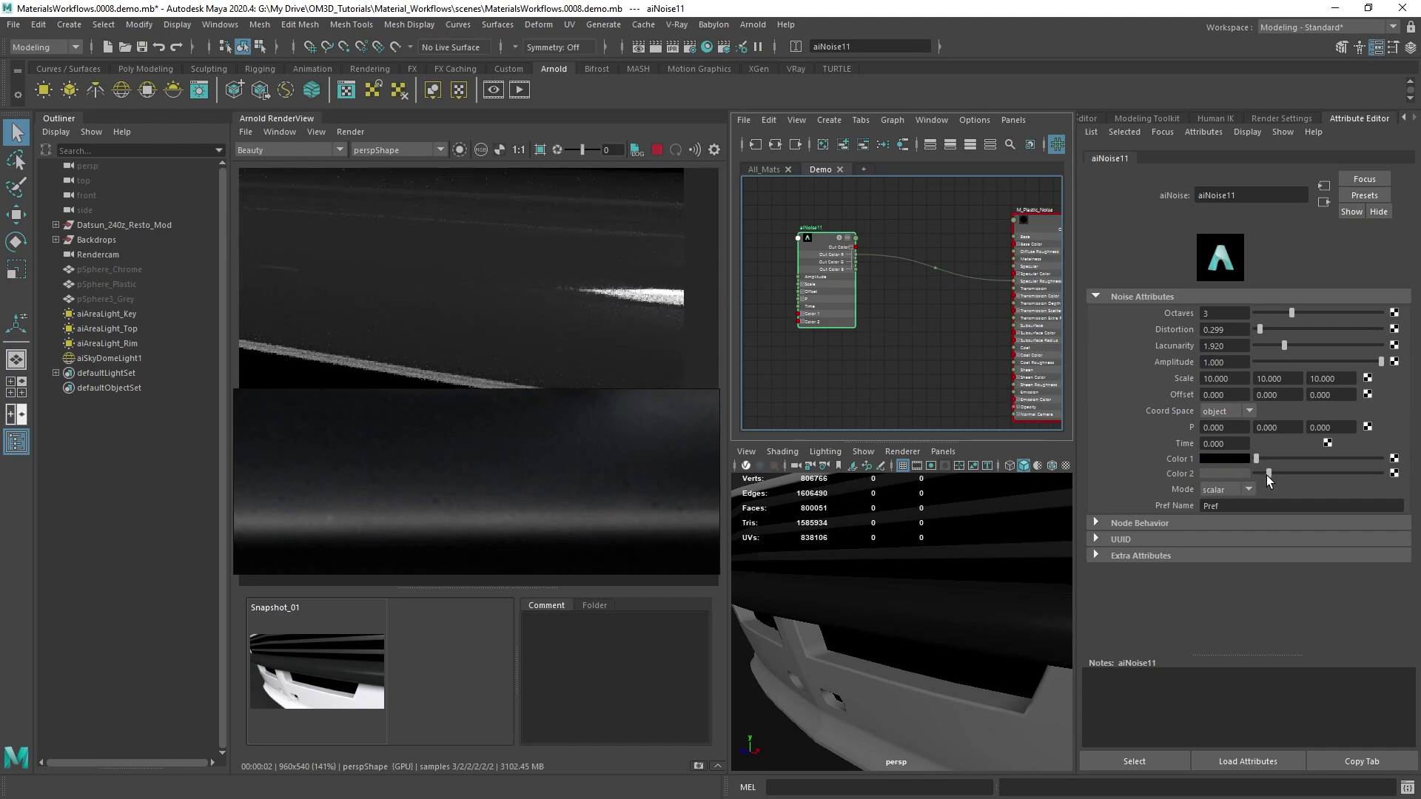
left_click_drag(1266, 475, 1278, 476)
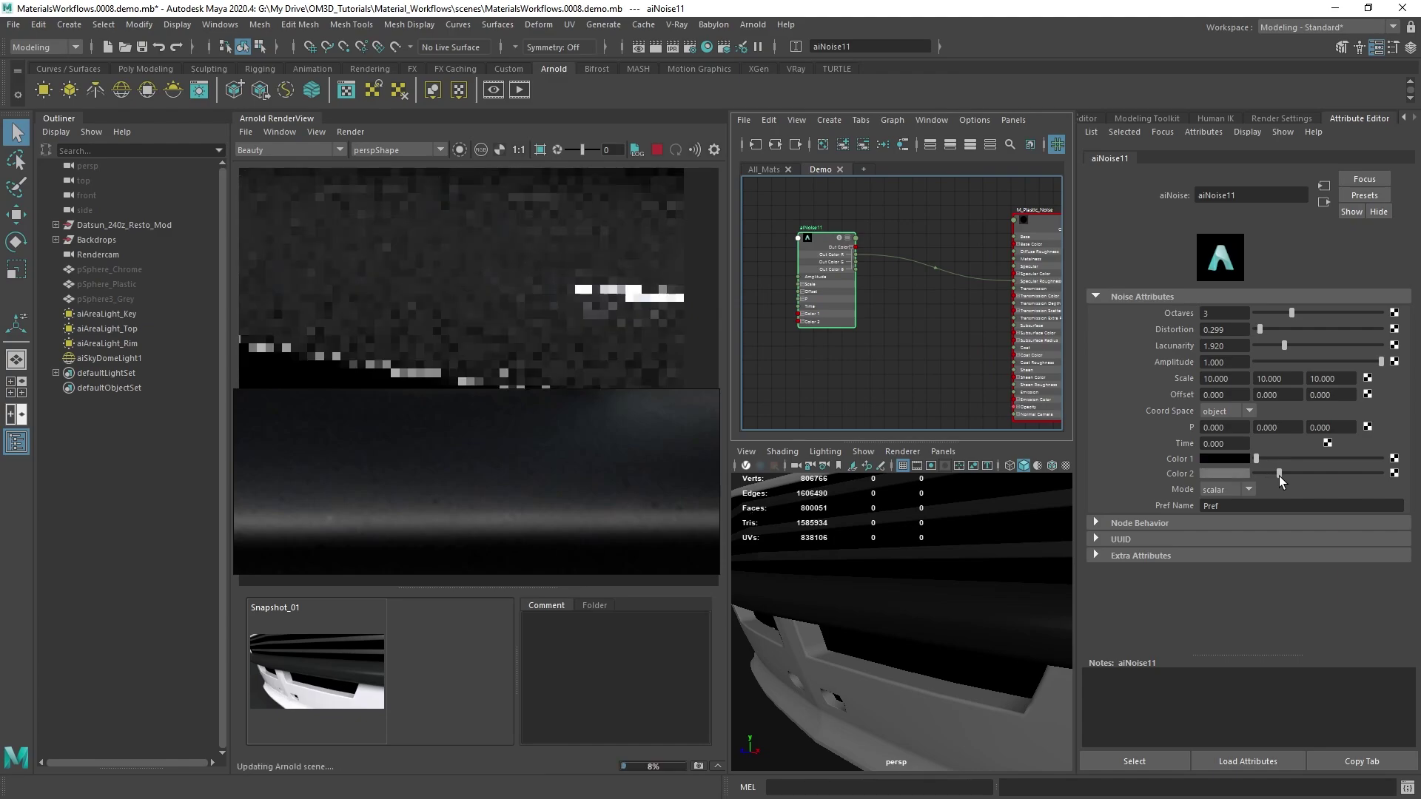
left_click(460, 149)
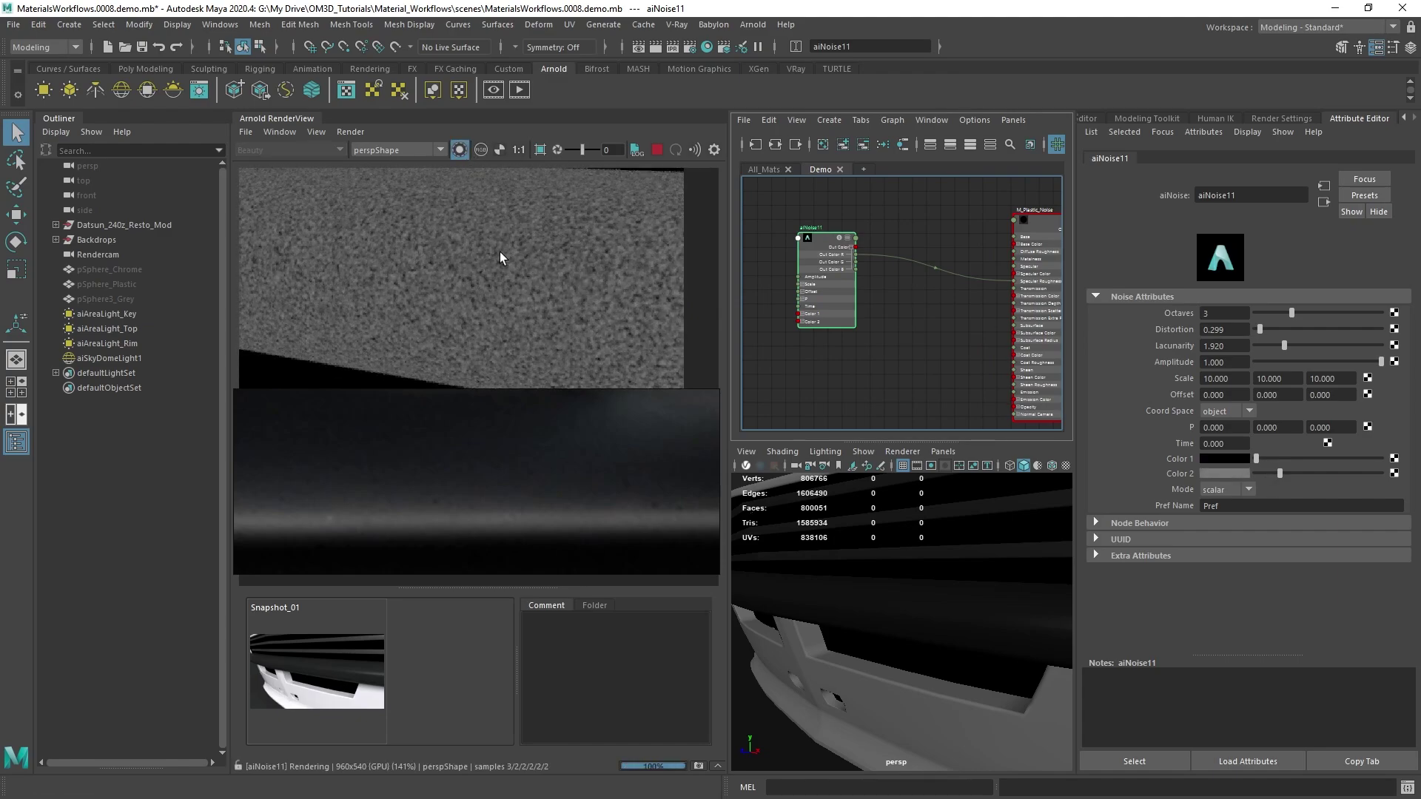
left_click_drag(1255, 460, 1257, 460)
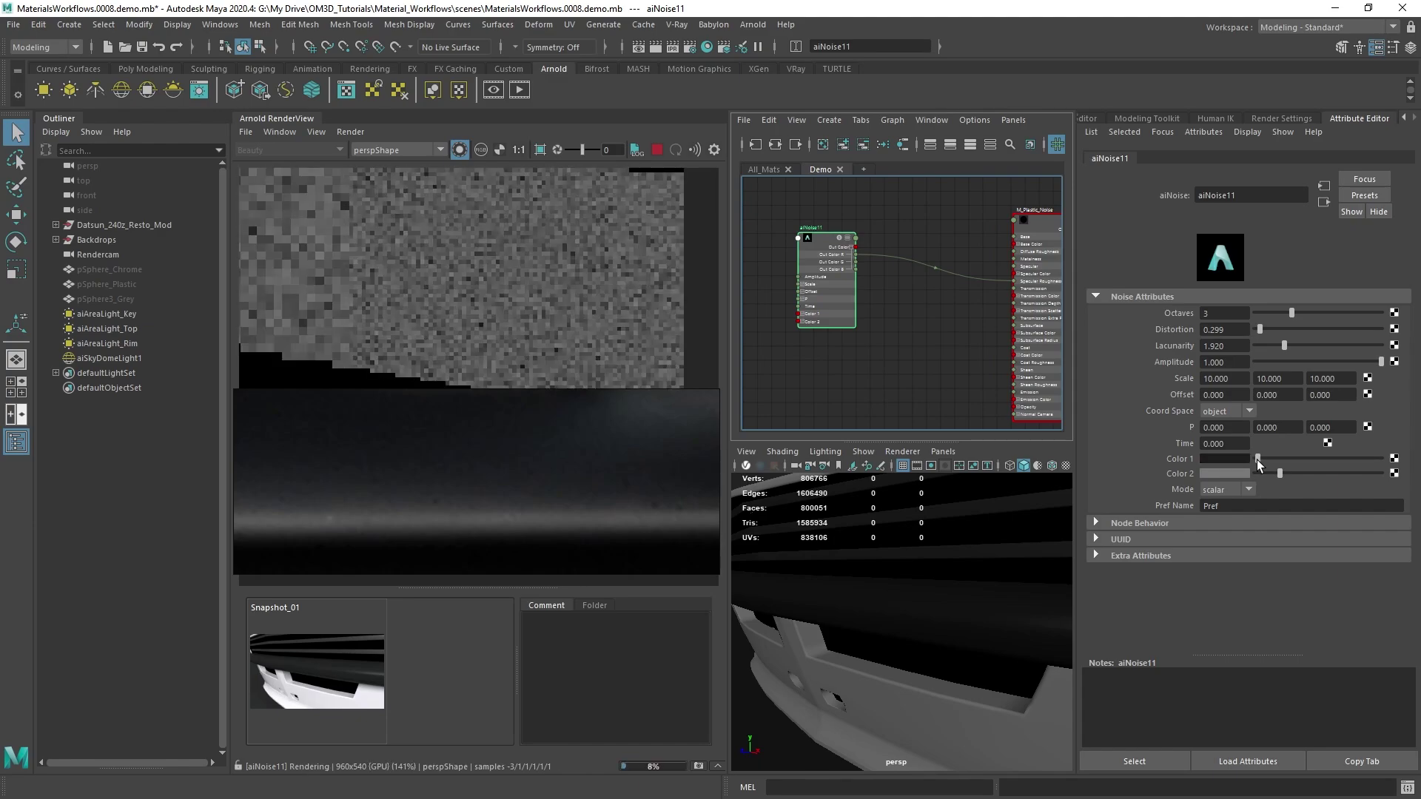
Step: Try to add an aiRange node to the Demo graph
middle_click_drag(953, 365, 932, 371)
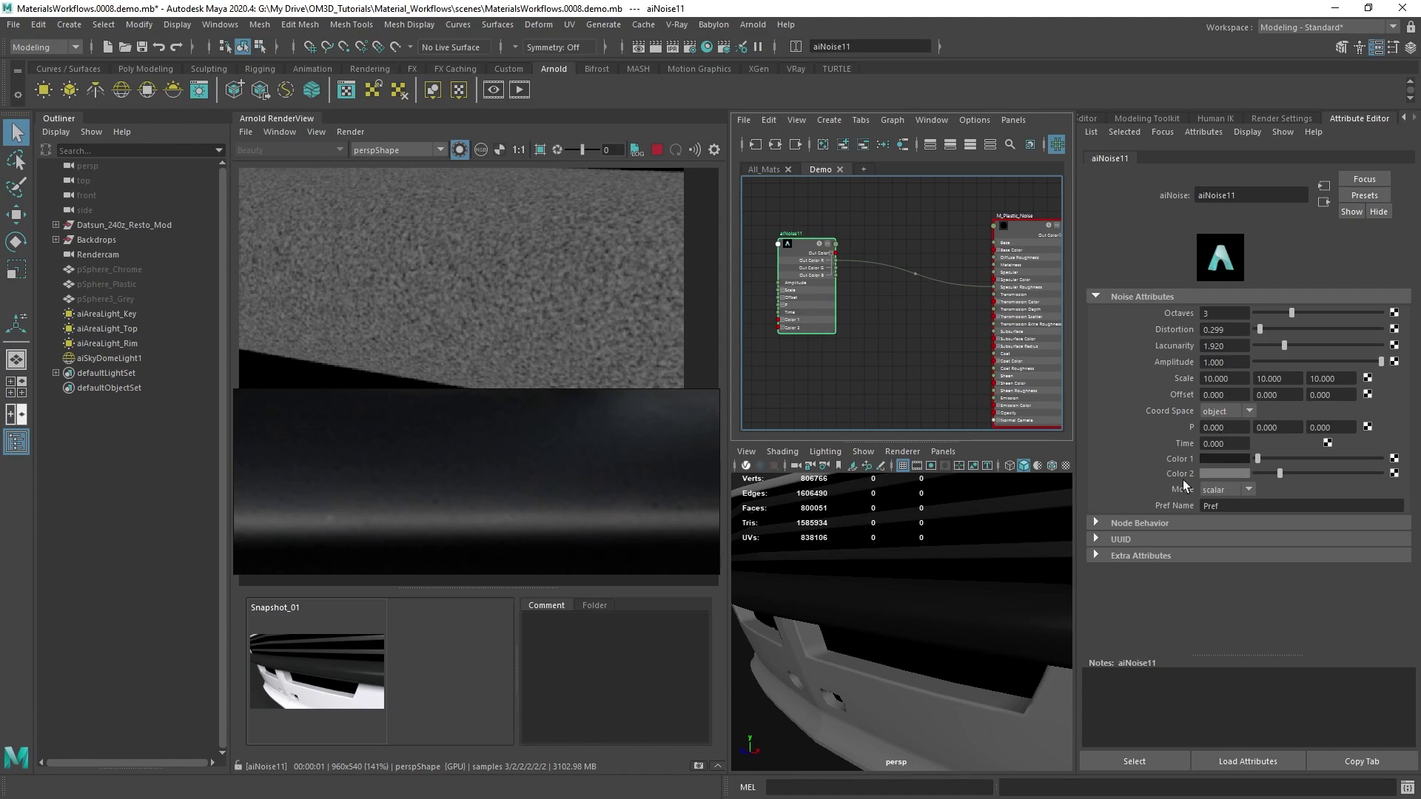
middle_click_drag(928, 313, 952, 328)
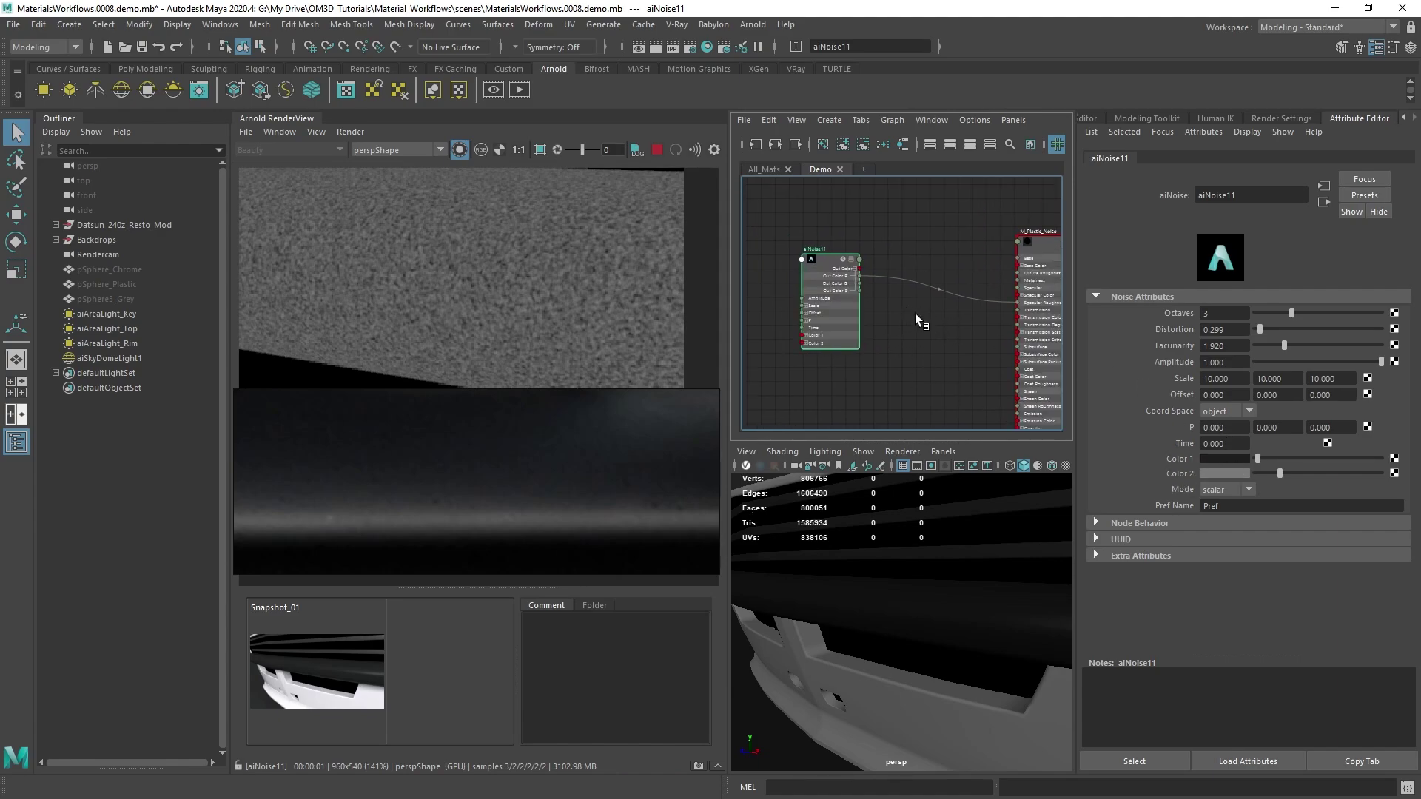
key("Tab")
type("airan")
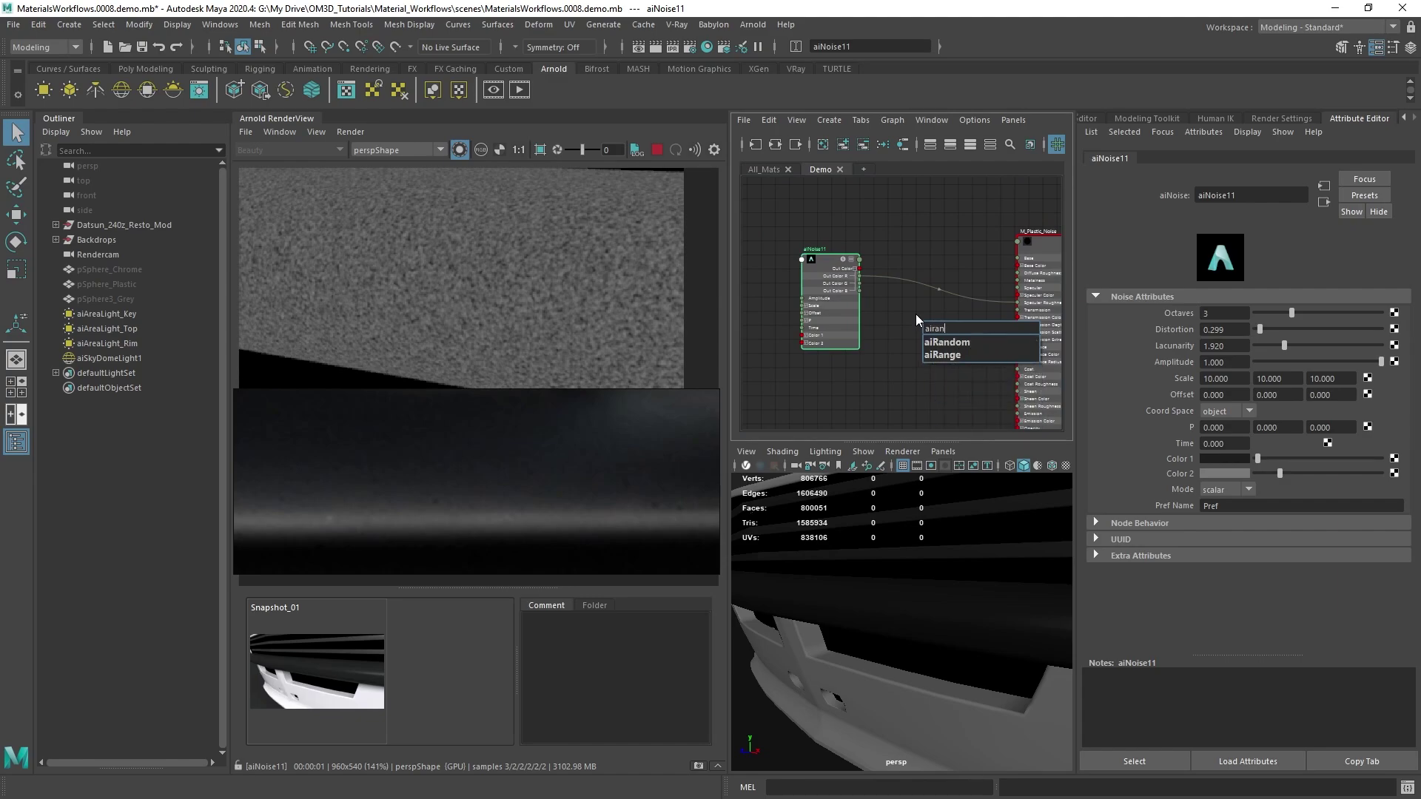
key("Down")
key("Down")
key("Return")
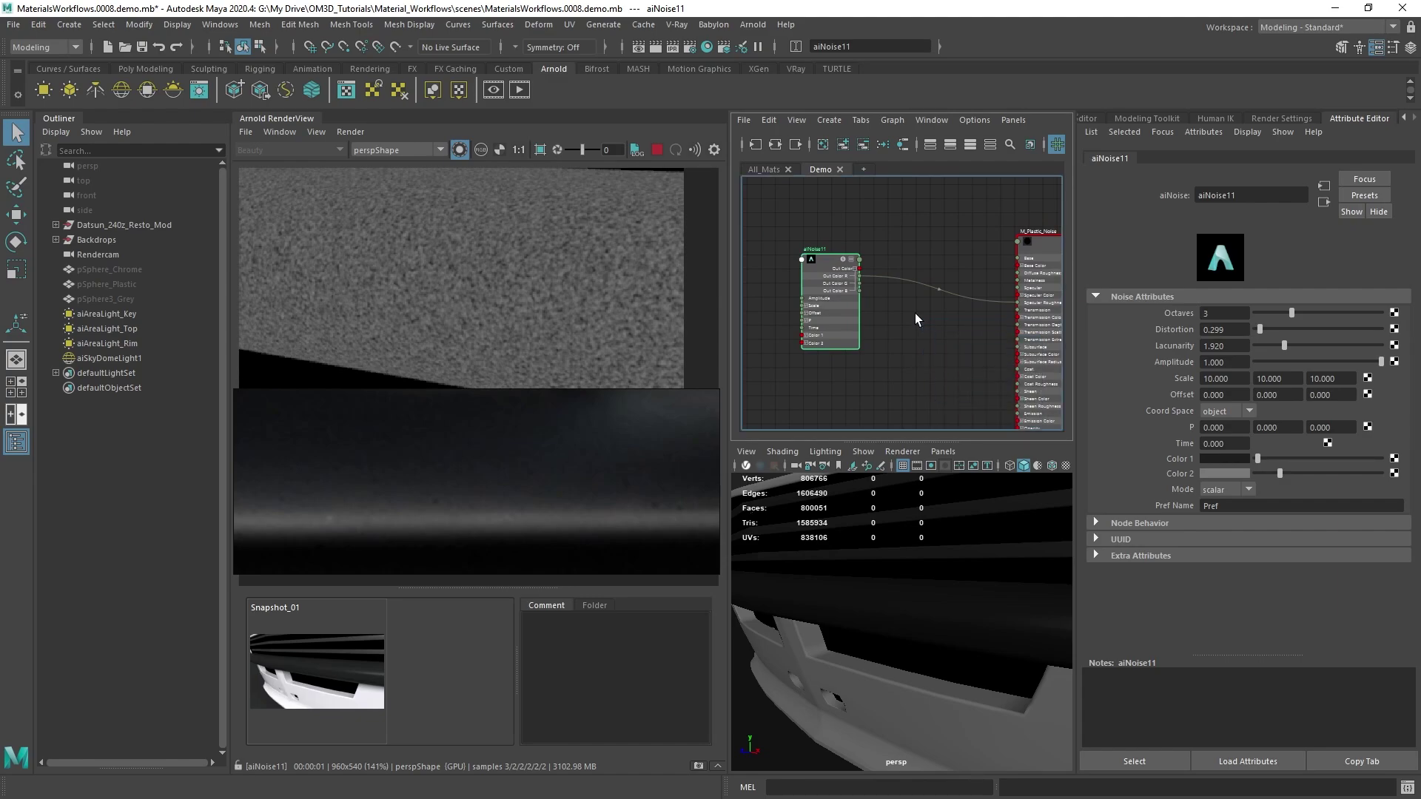
left_click(929, 313)
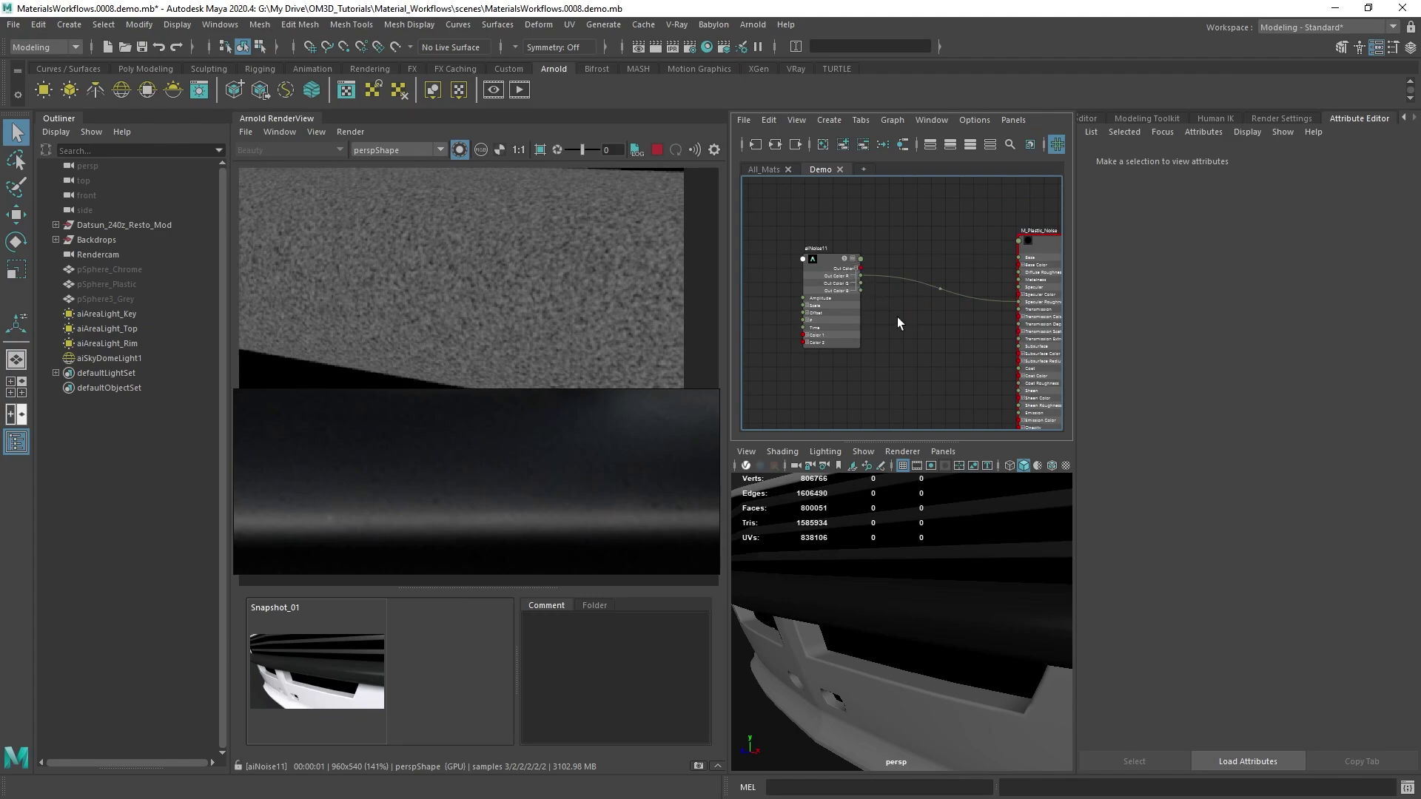
Step: Create an aiRange node in the Demo graph and place it between the aiNoise and M_Plastic_Noise nodes
key("Tab")
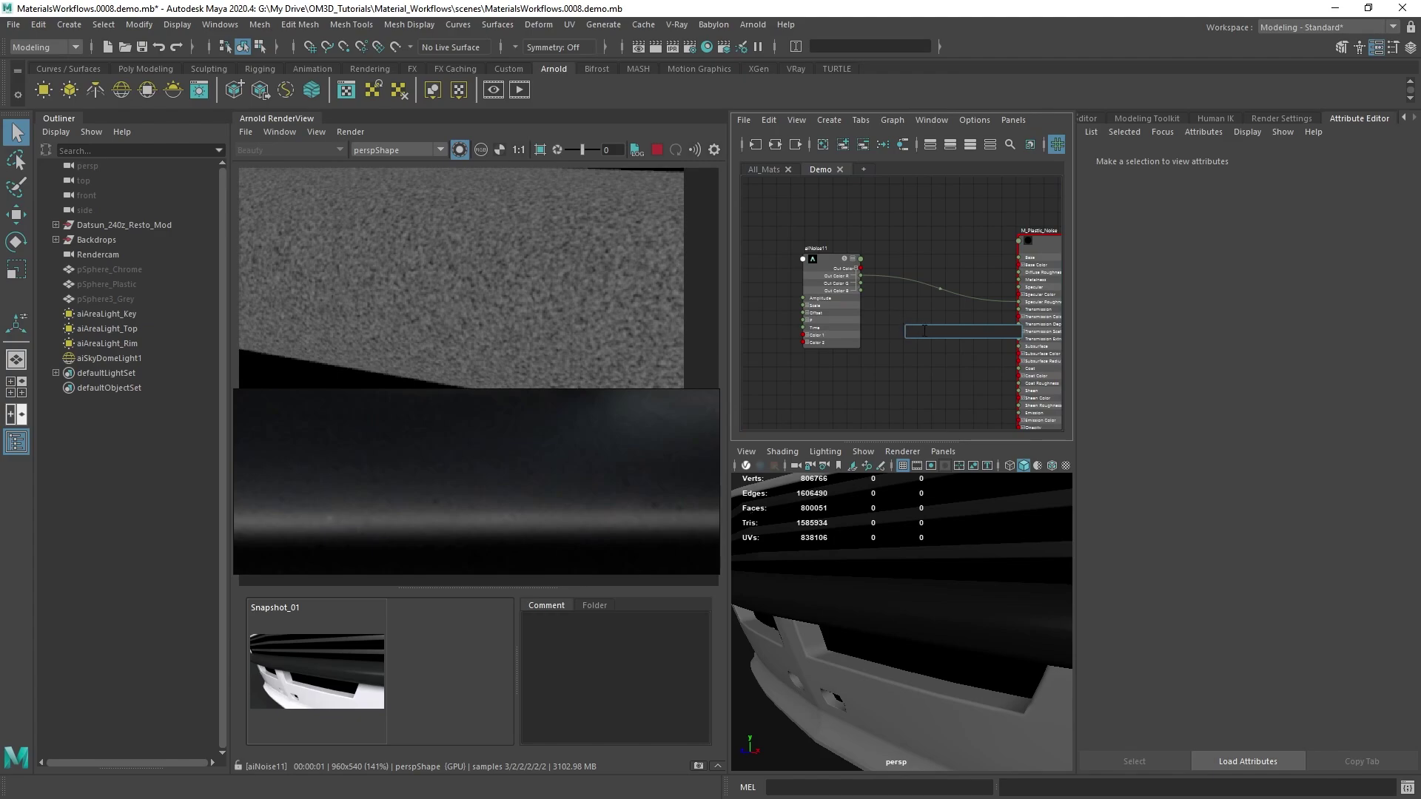
type("airang")
left_click(927, 345)
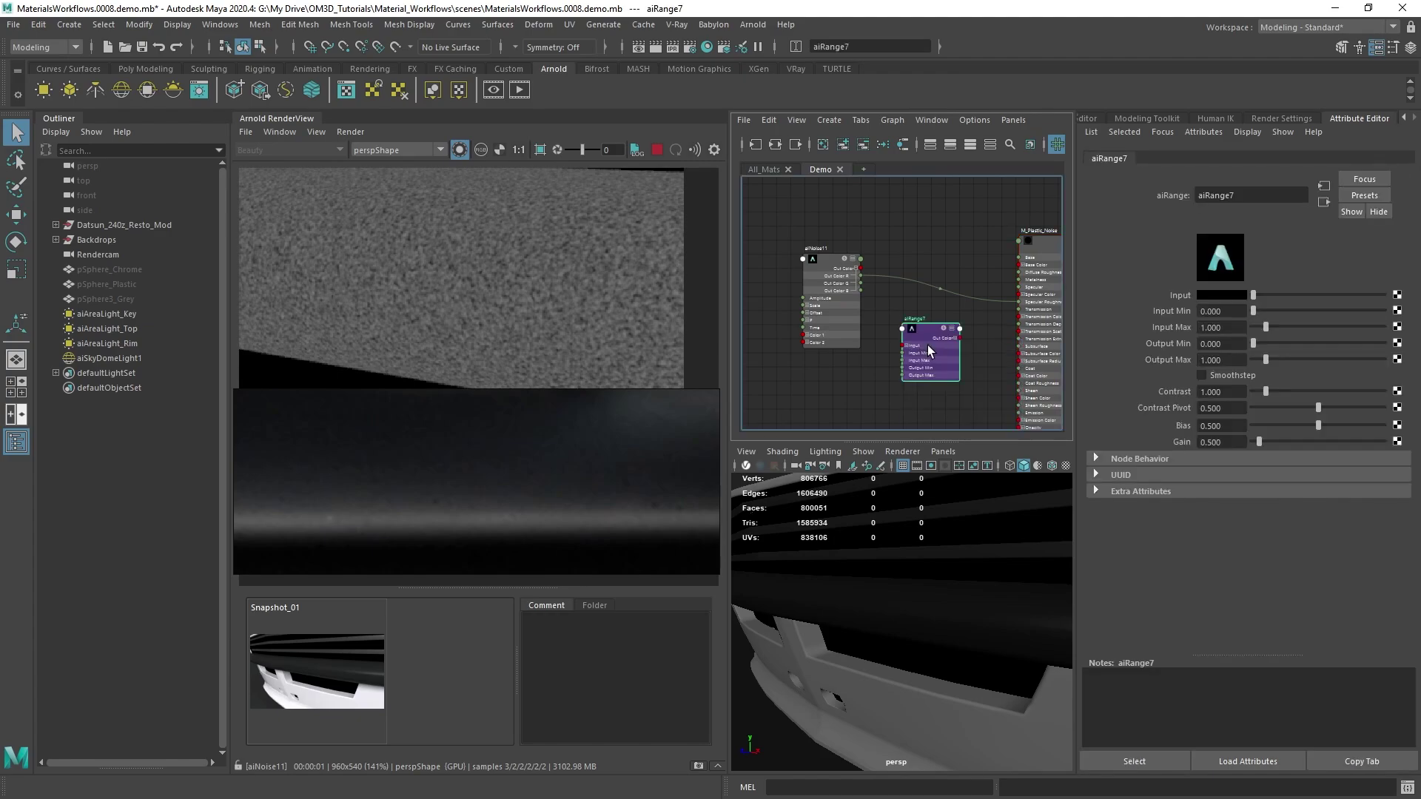
left_click_drag(919, 334, 930, 312)
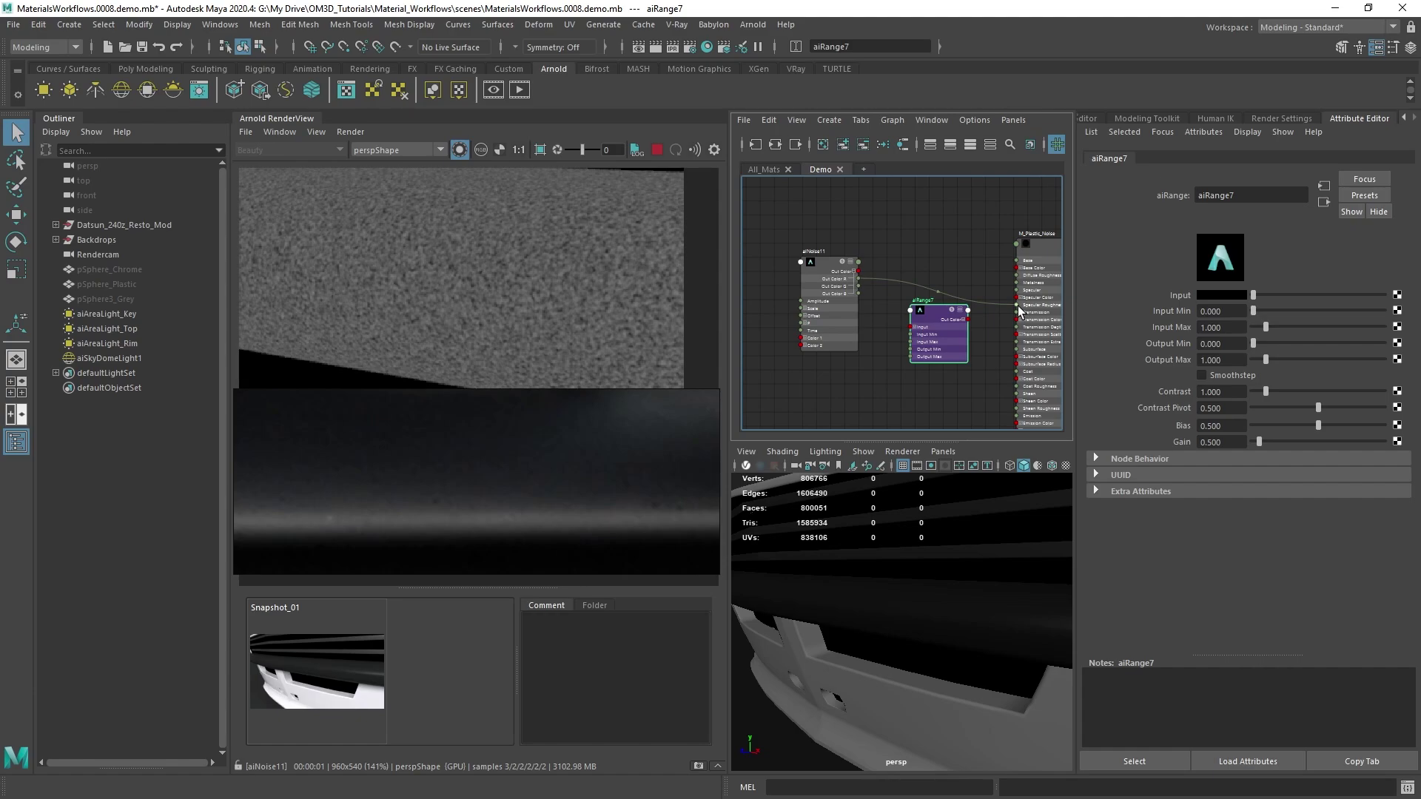
Step: Connect the aiNoise Out Color to the aiRange Input, and the aiRange Out Color R to M_Plastic_Noise's Specular Roughness
left_click_drag(856, 273, 910, 326)
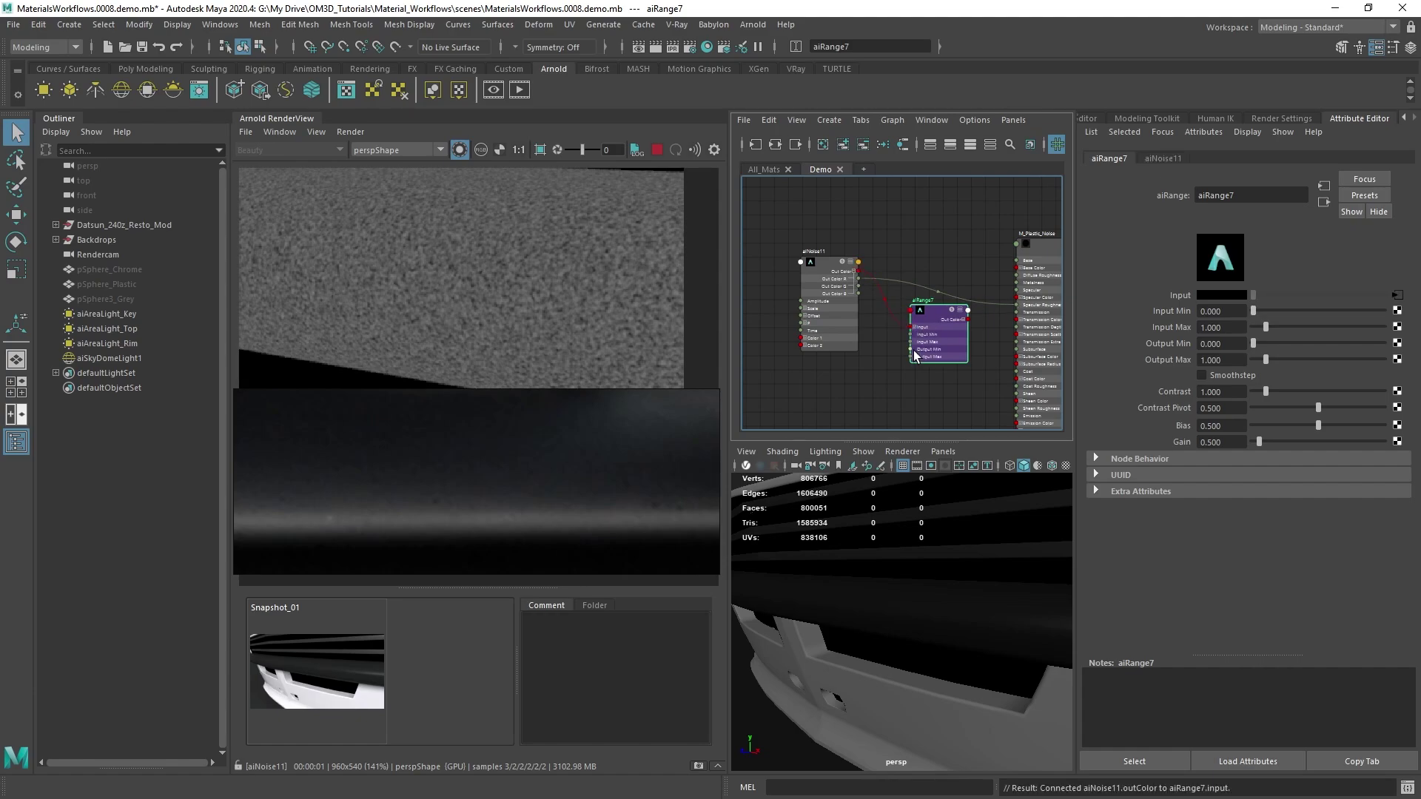
scroll(908, 322, "up", 6)
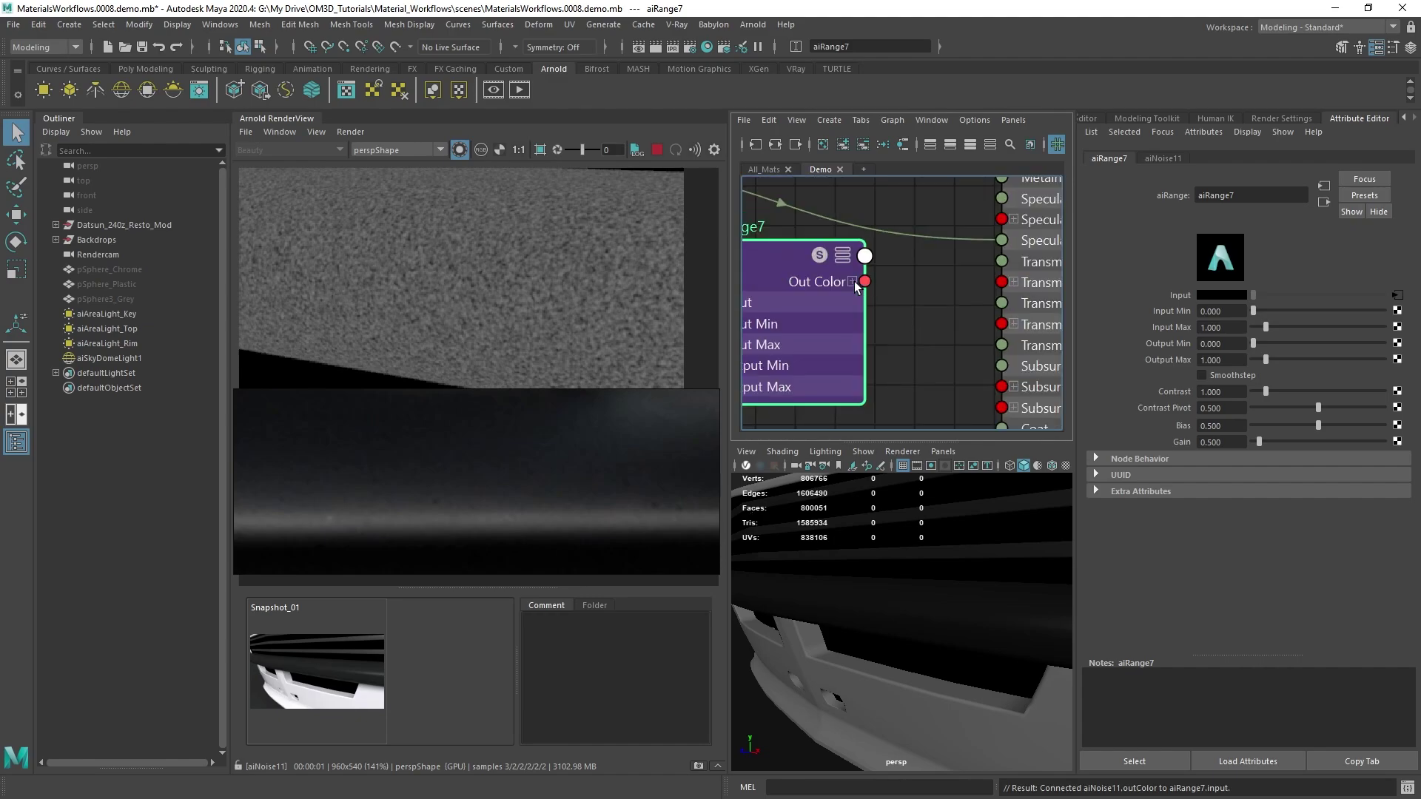
left_click(852, 282)
scroll(826, 310, "down", 6)
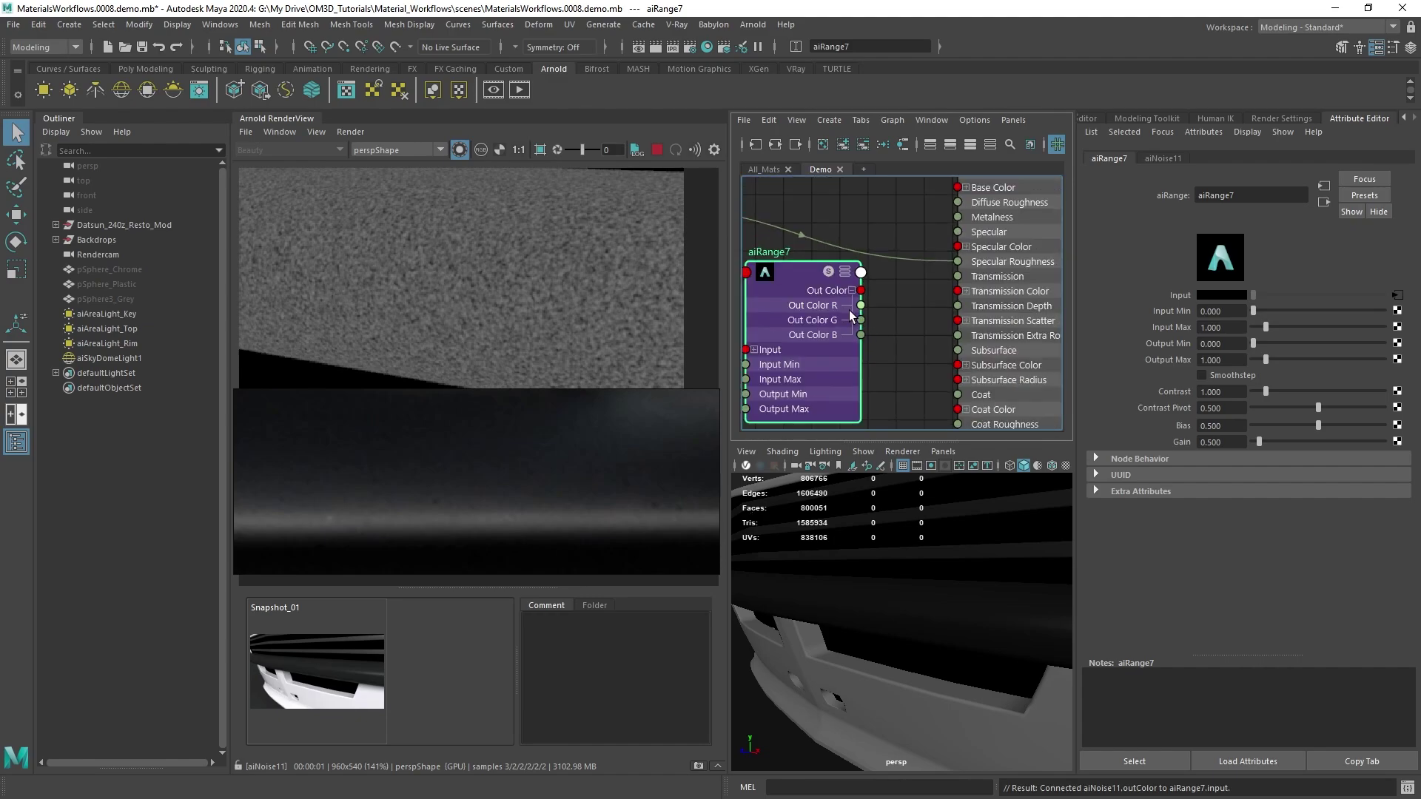
left_click_drag(856, 308, 904, 287)
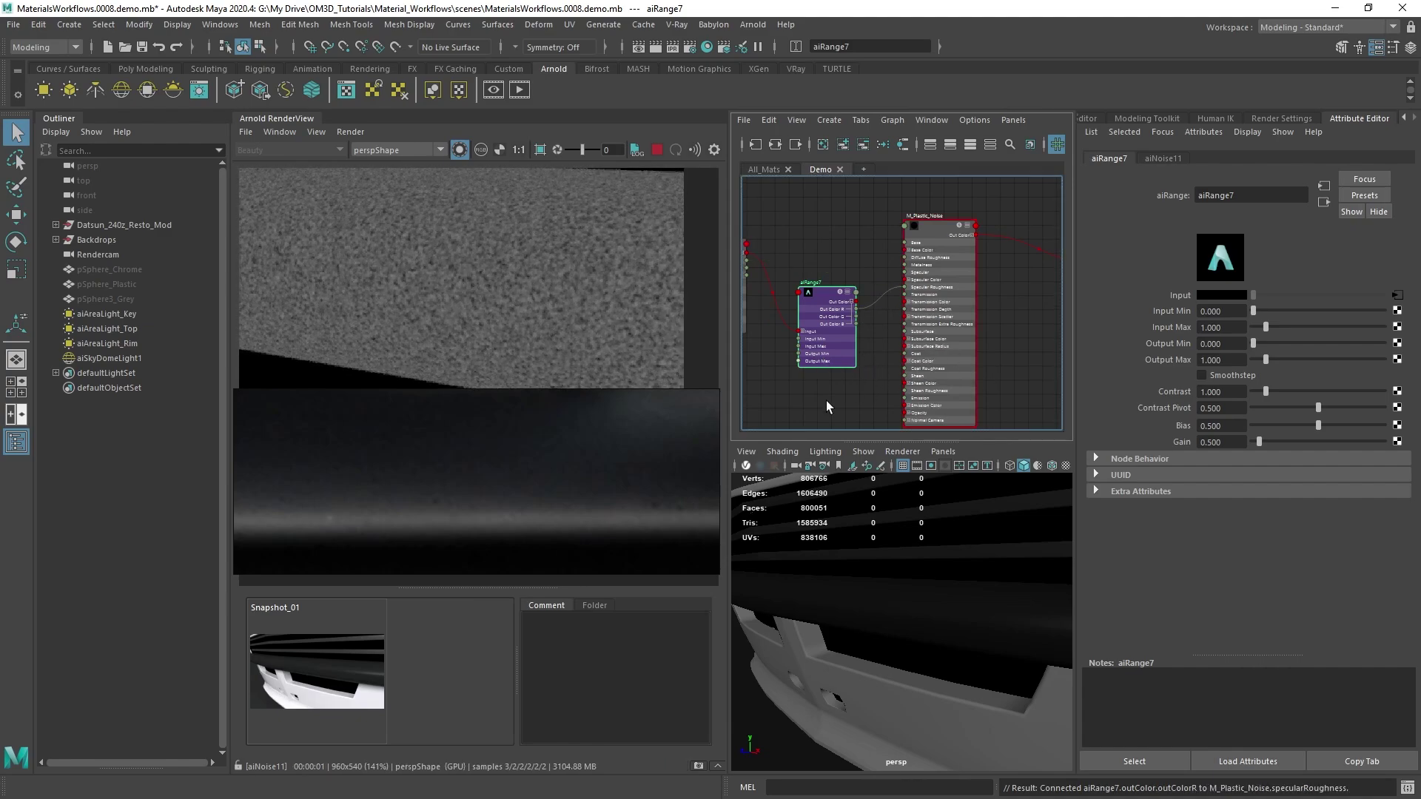
Step: Space the aiNoise node further from the aiRange node and raise aiRange so the connections run clearly to M_Plastic_Noise
middle_click_drag(826, 401, 870, 392, "alt")
middle_click_drag(782, 346, 830, 353, "alt")
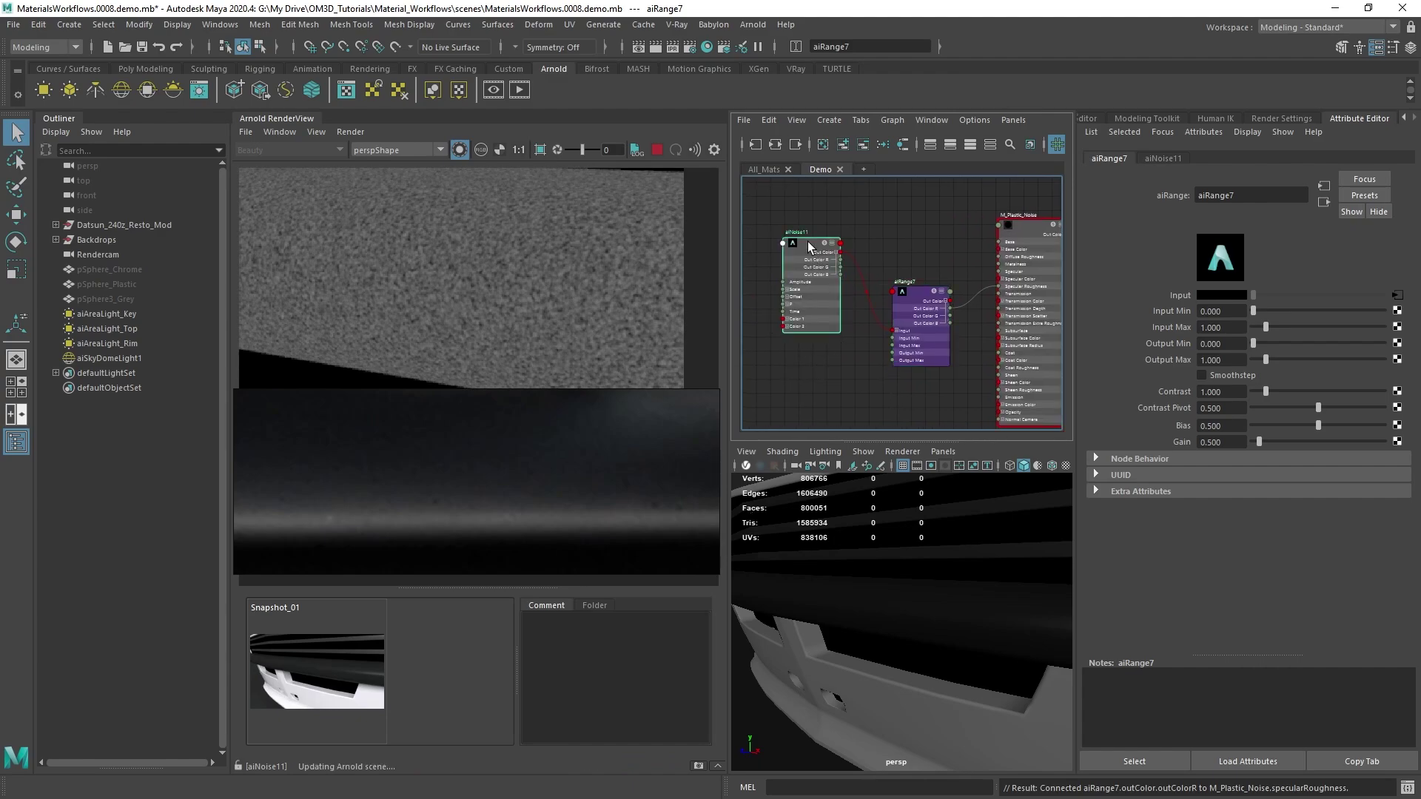
left_click(770, 242)
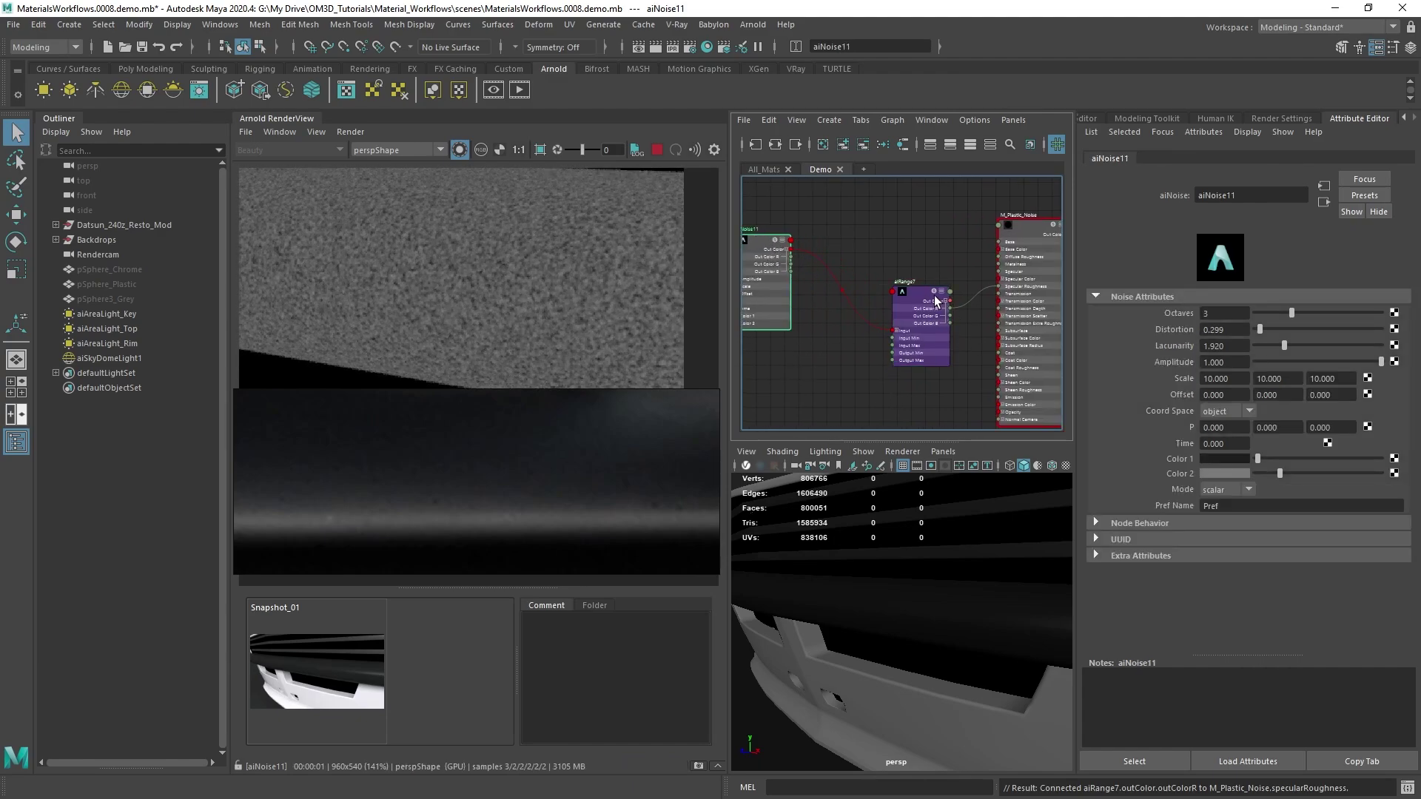
left_click_drag(919, 305, 914, 266)
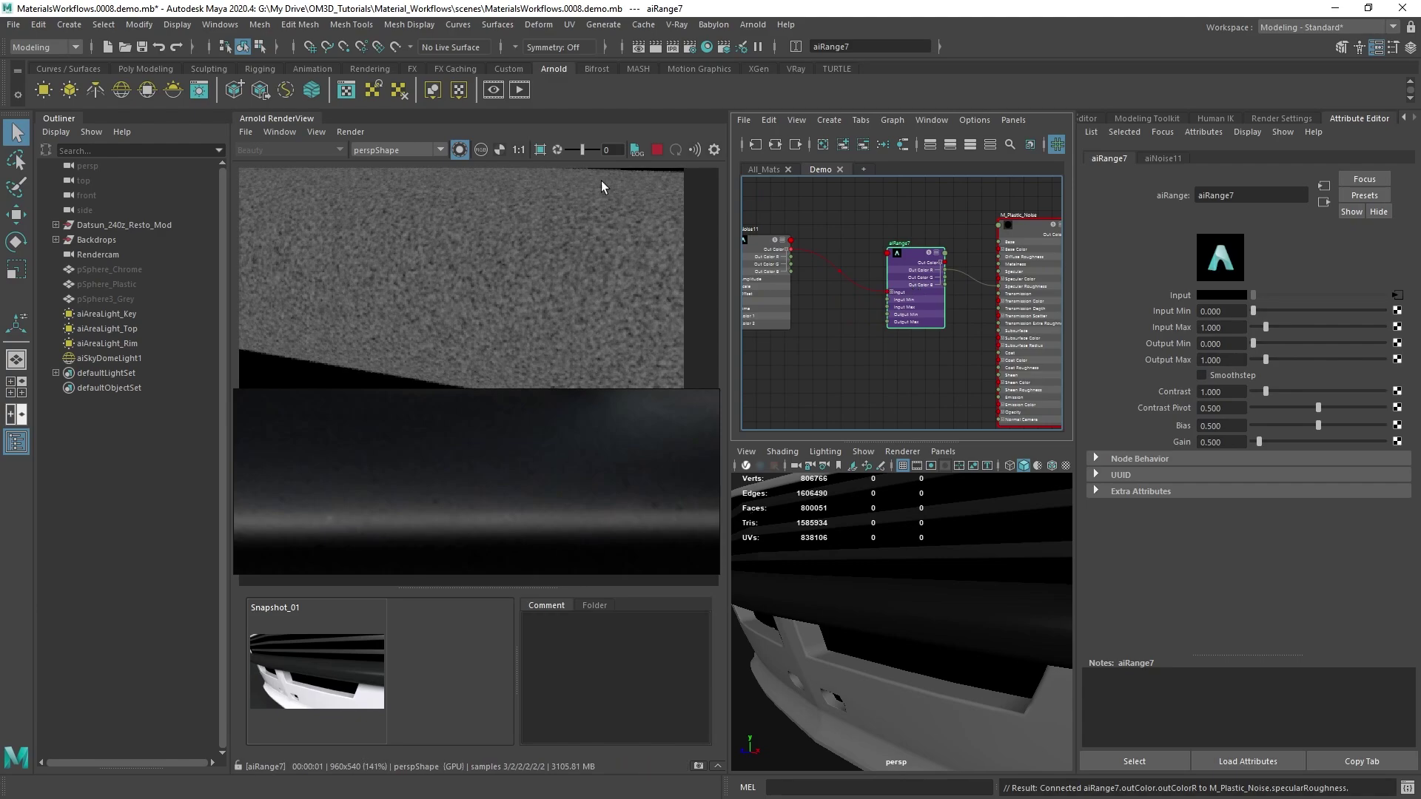
Step: Compare the full material with the isolated aiRange, and try Output Min 0.229 and Output Max 0.914 on it
left_click(460, 151)
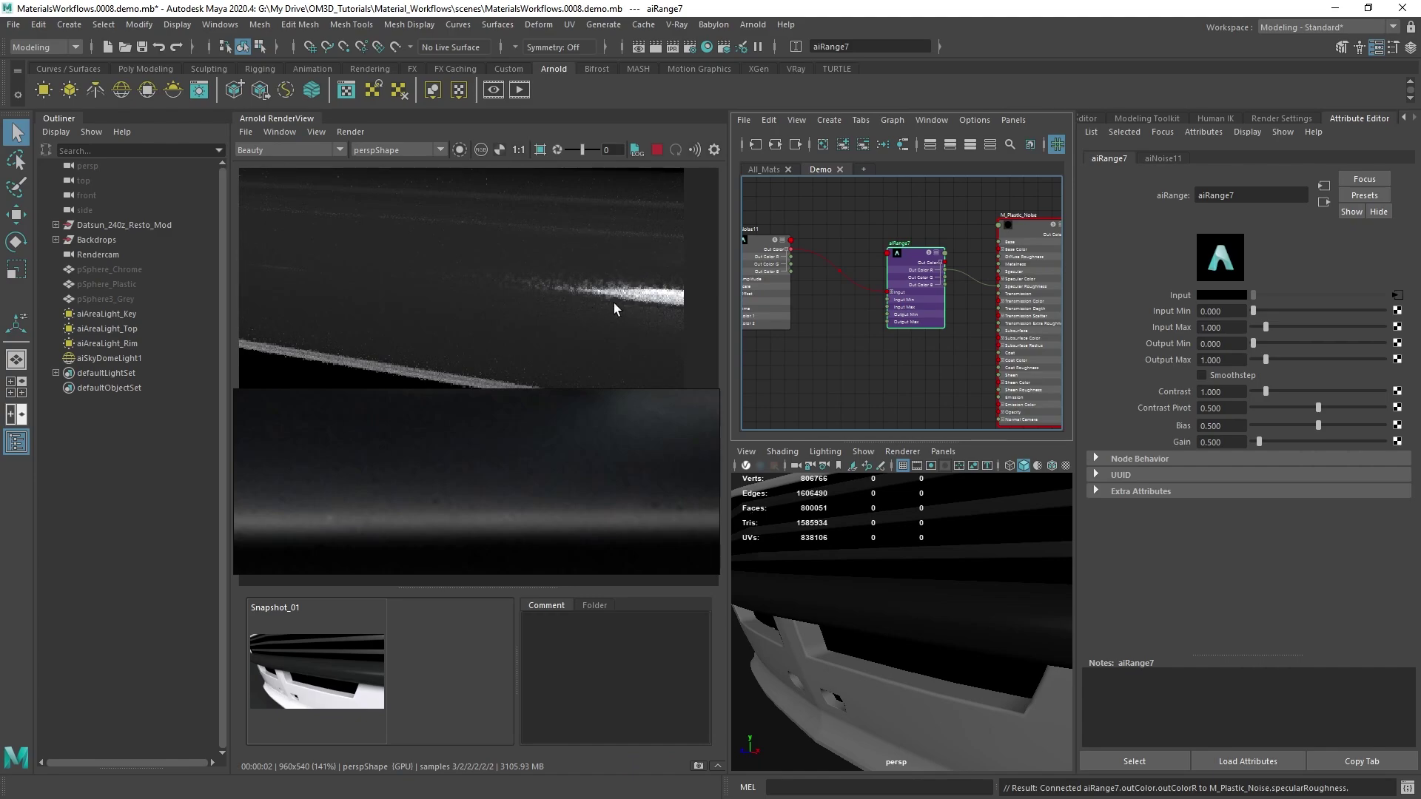
left_click(460, 150)
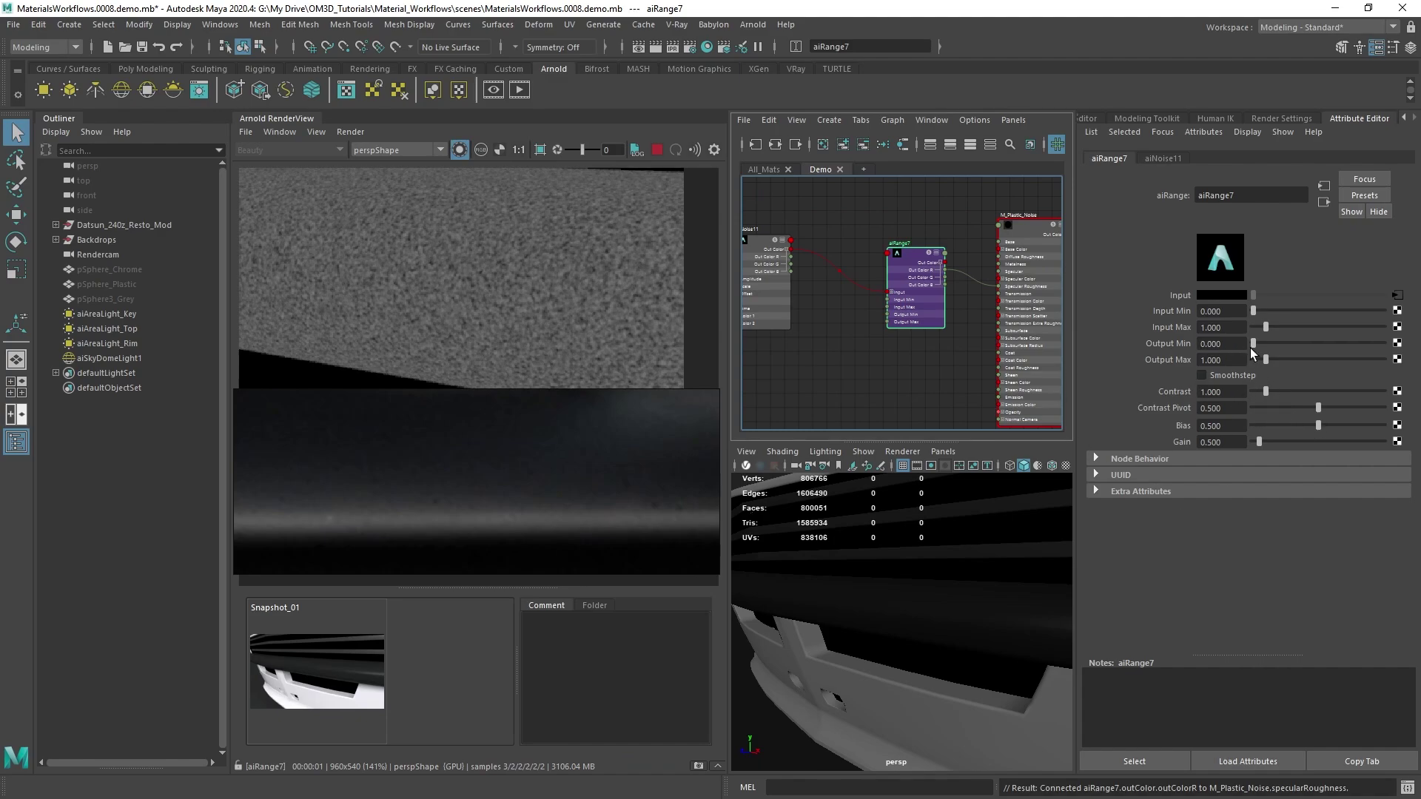
left_click_drag(1253, 344, 1255, 344)
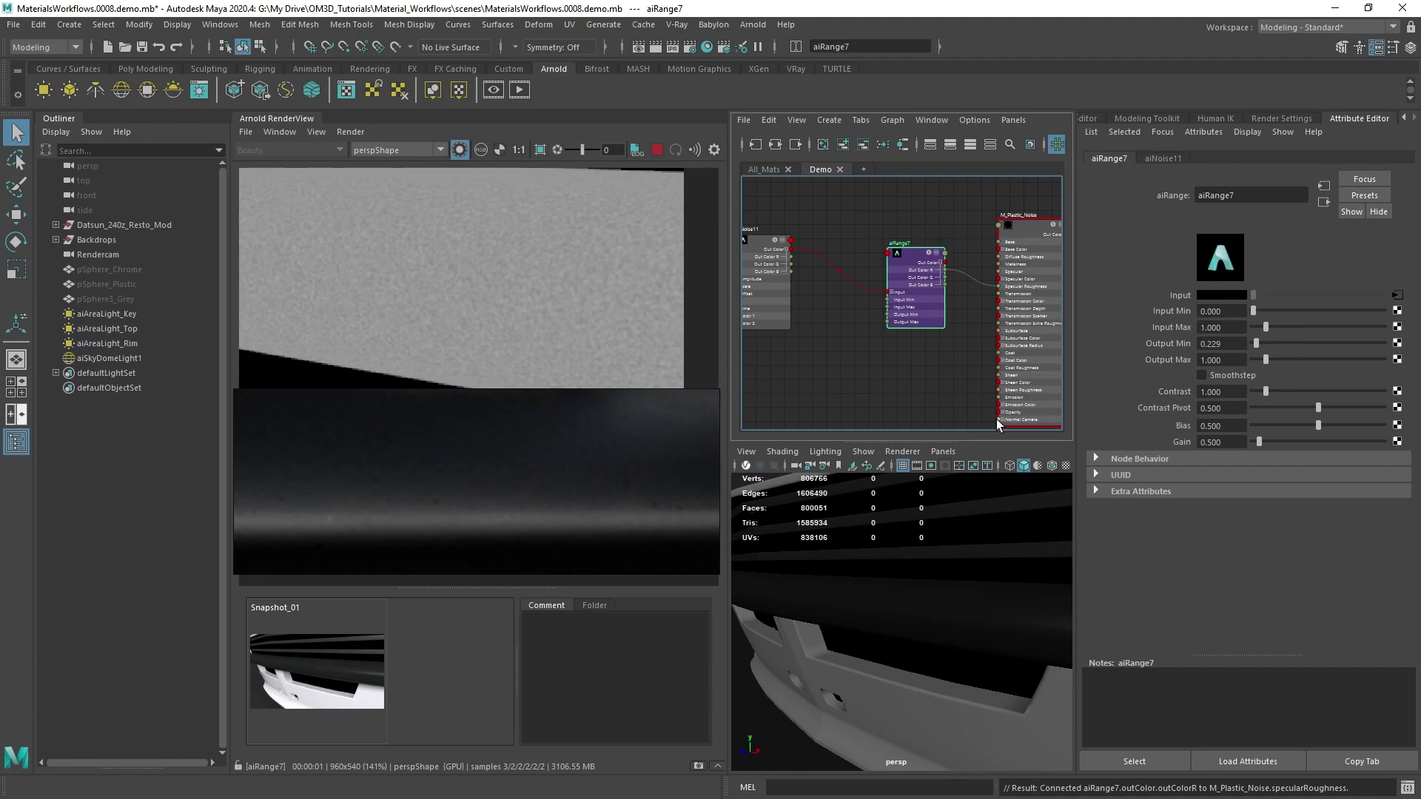
left_click_drag(1267, 361, 1269, 362)
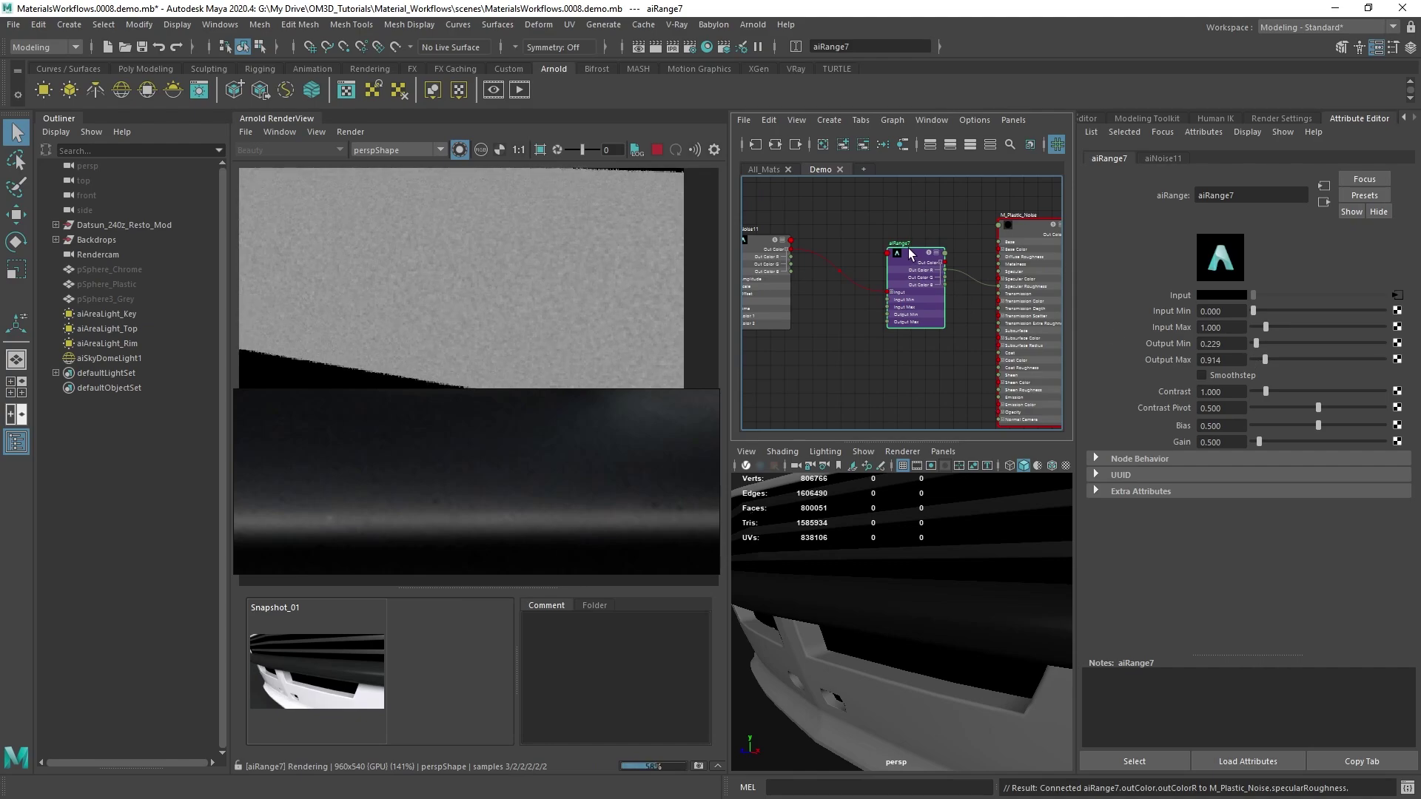
Step: Brighten the aiNoise Color 2 to light grey, and set the aiRange Output Min to 0.343 and Output Max to 1.029
left_click(764, 242)
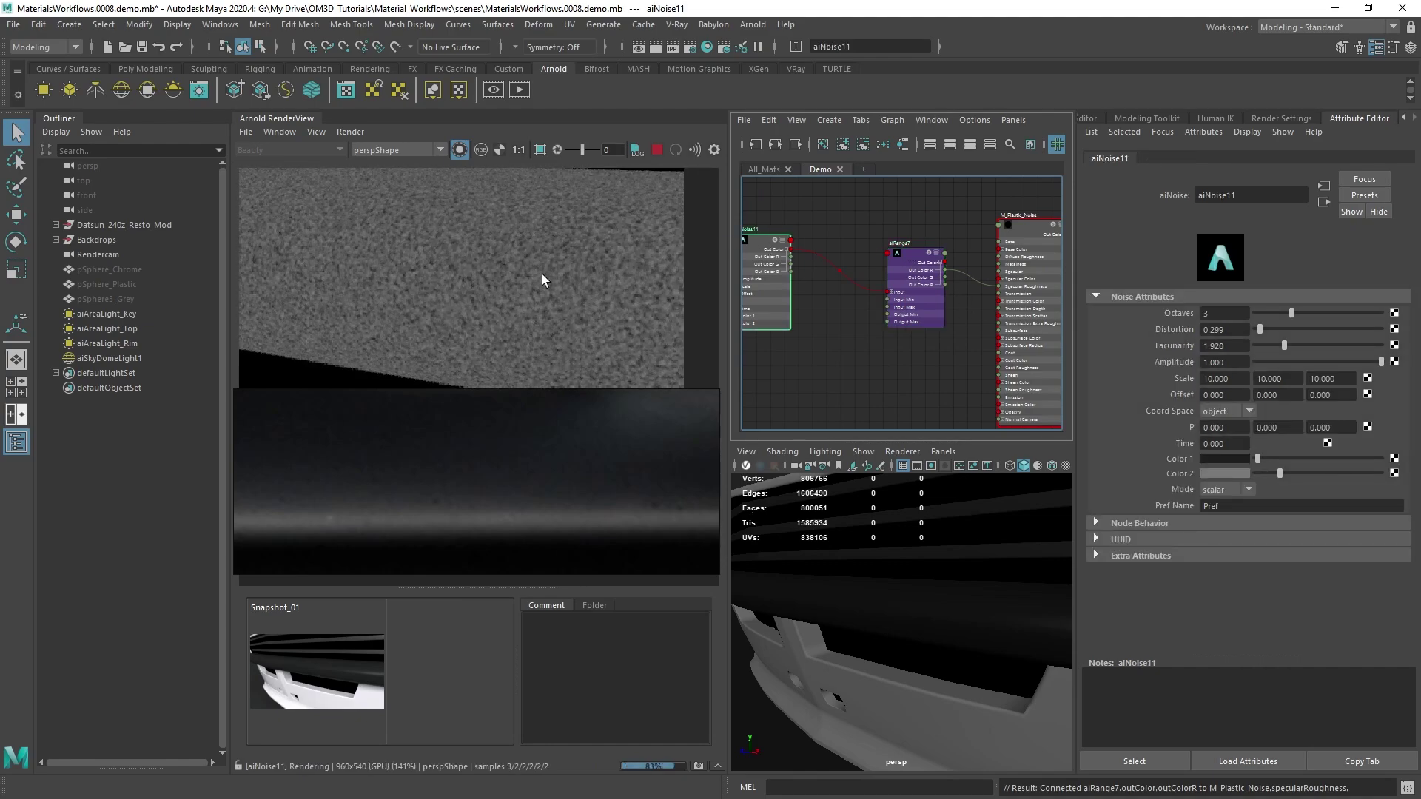
left_click_drag(1281, 473, 1318, 473)
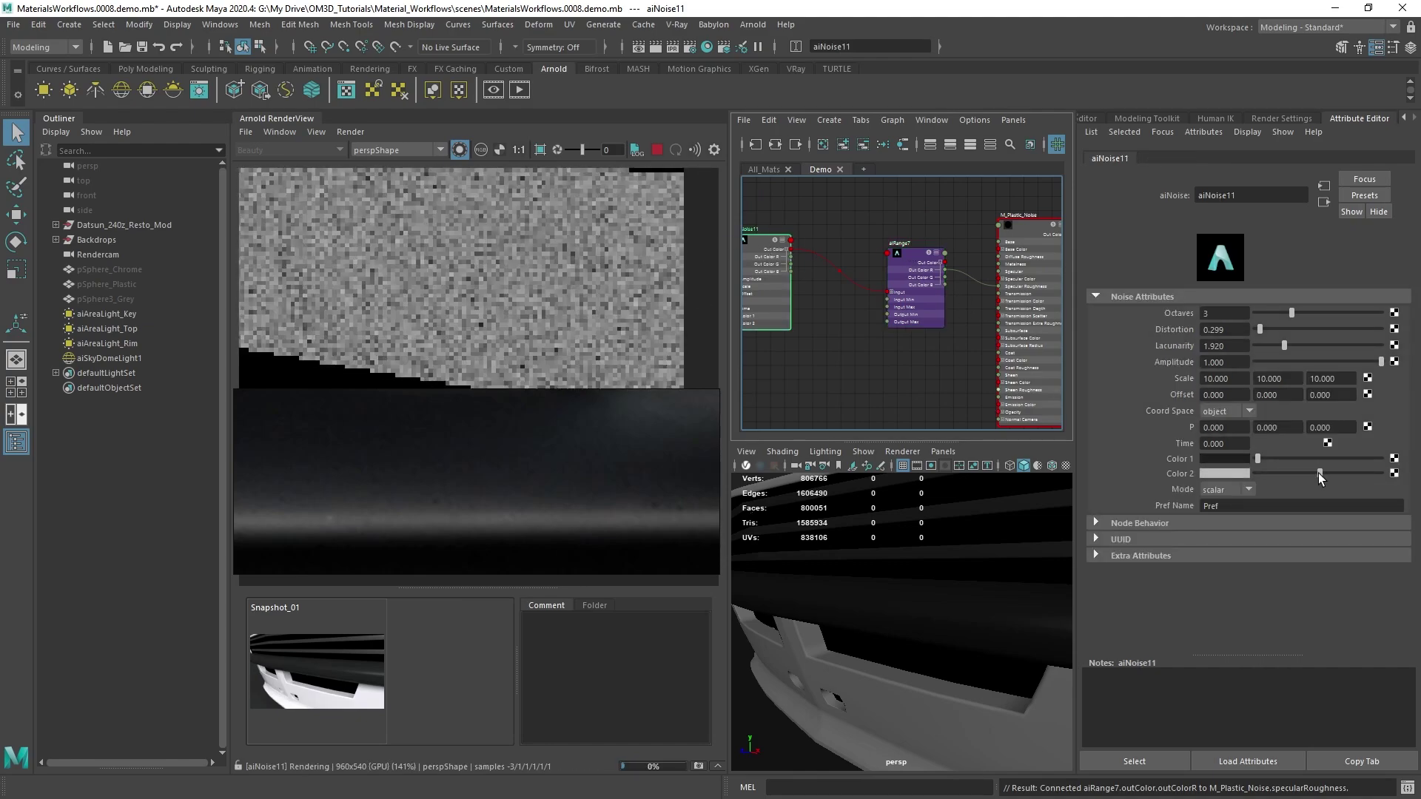
left_click(913, 264)
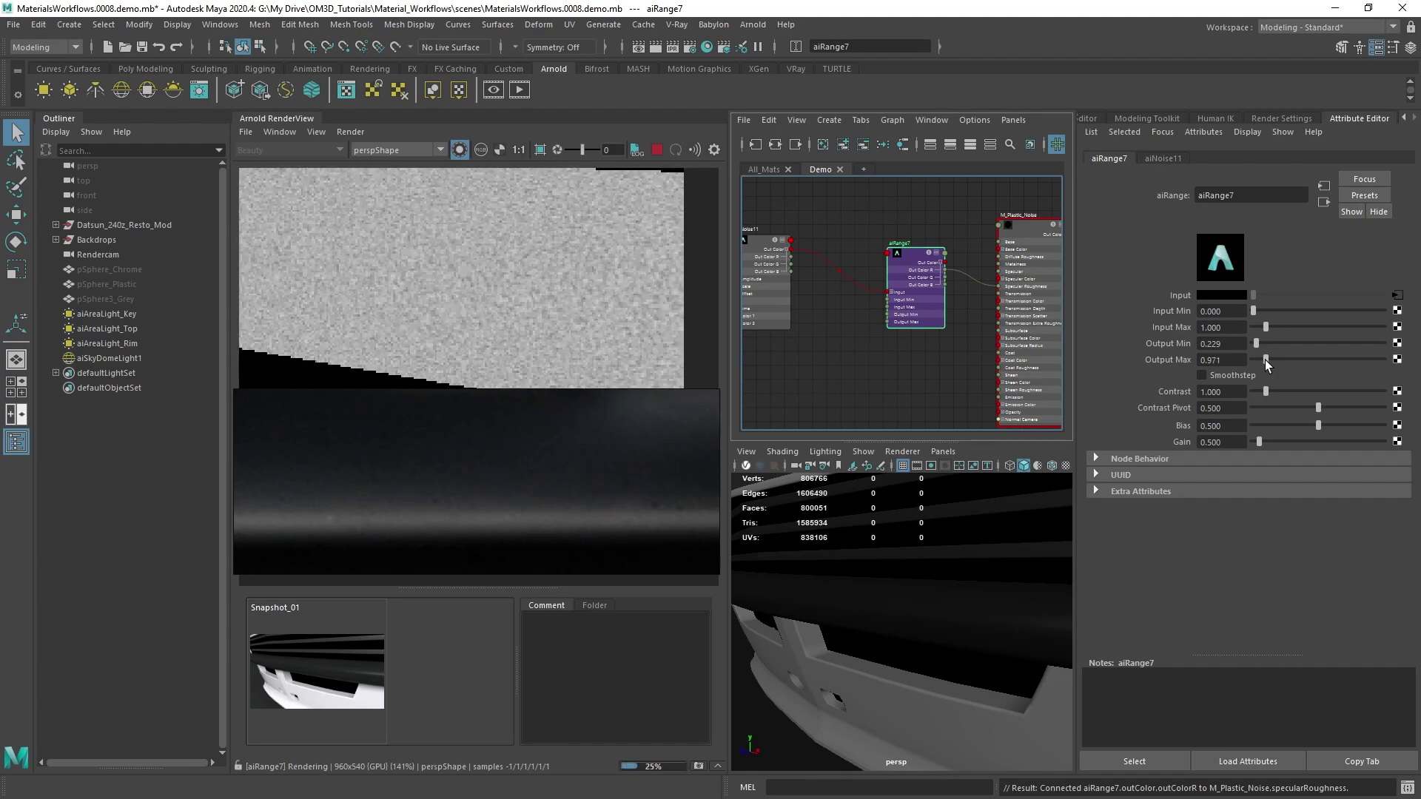
left_click_drag(1265, 361, 1320, 361)
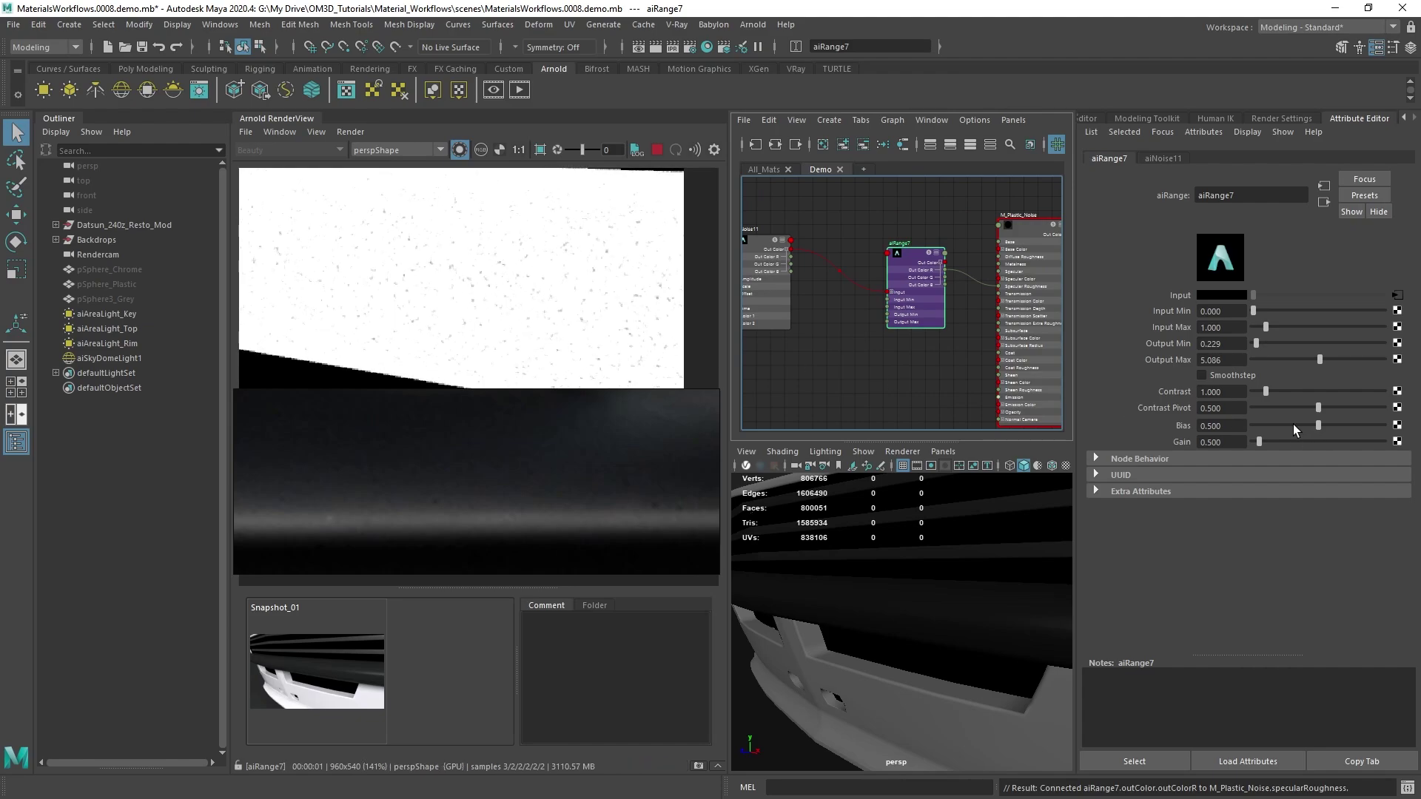
left_click_drag(1322, 358, 1270, 358)
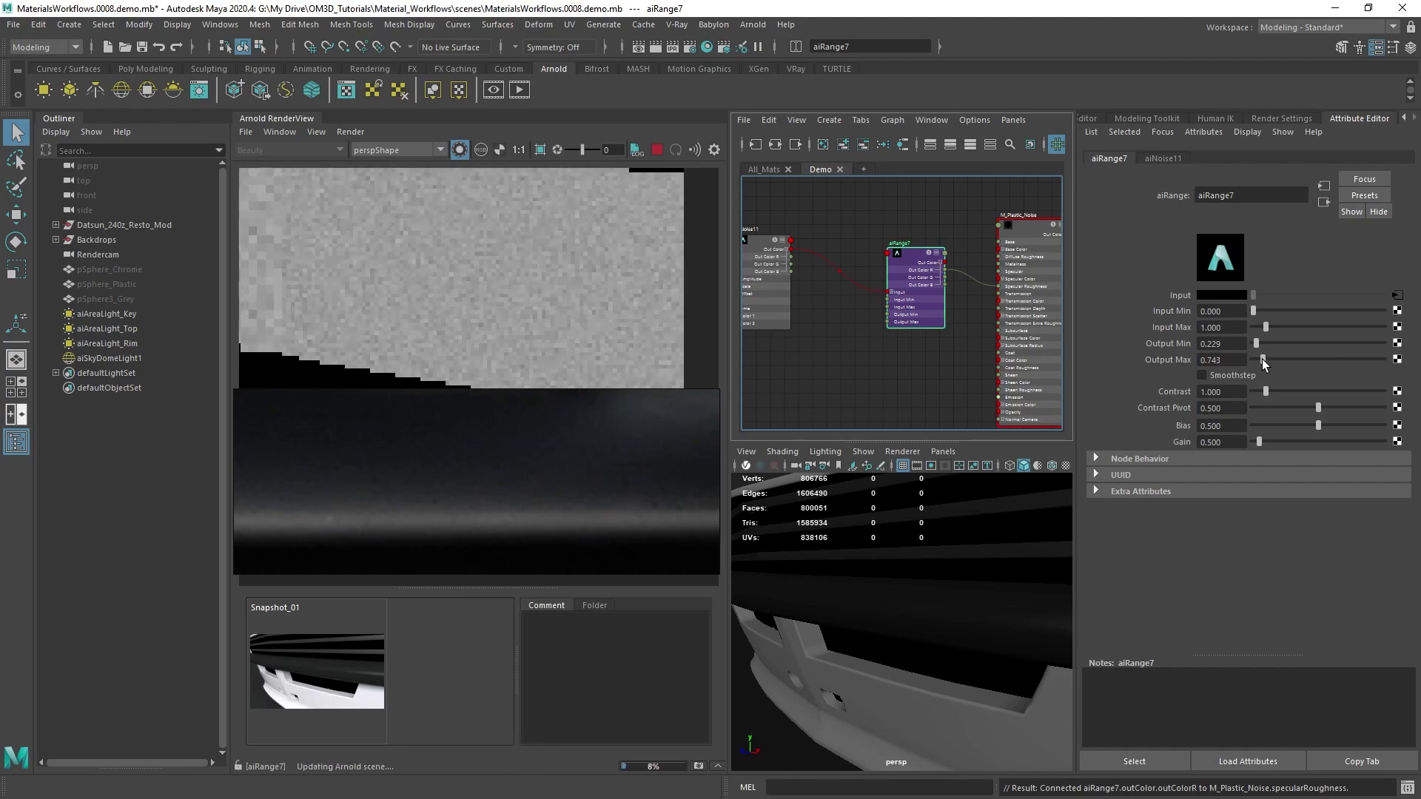
left_click_drag(1258, 342, 1266, 360)
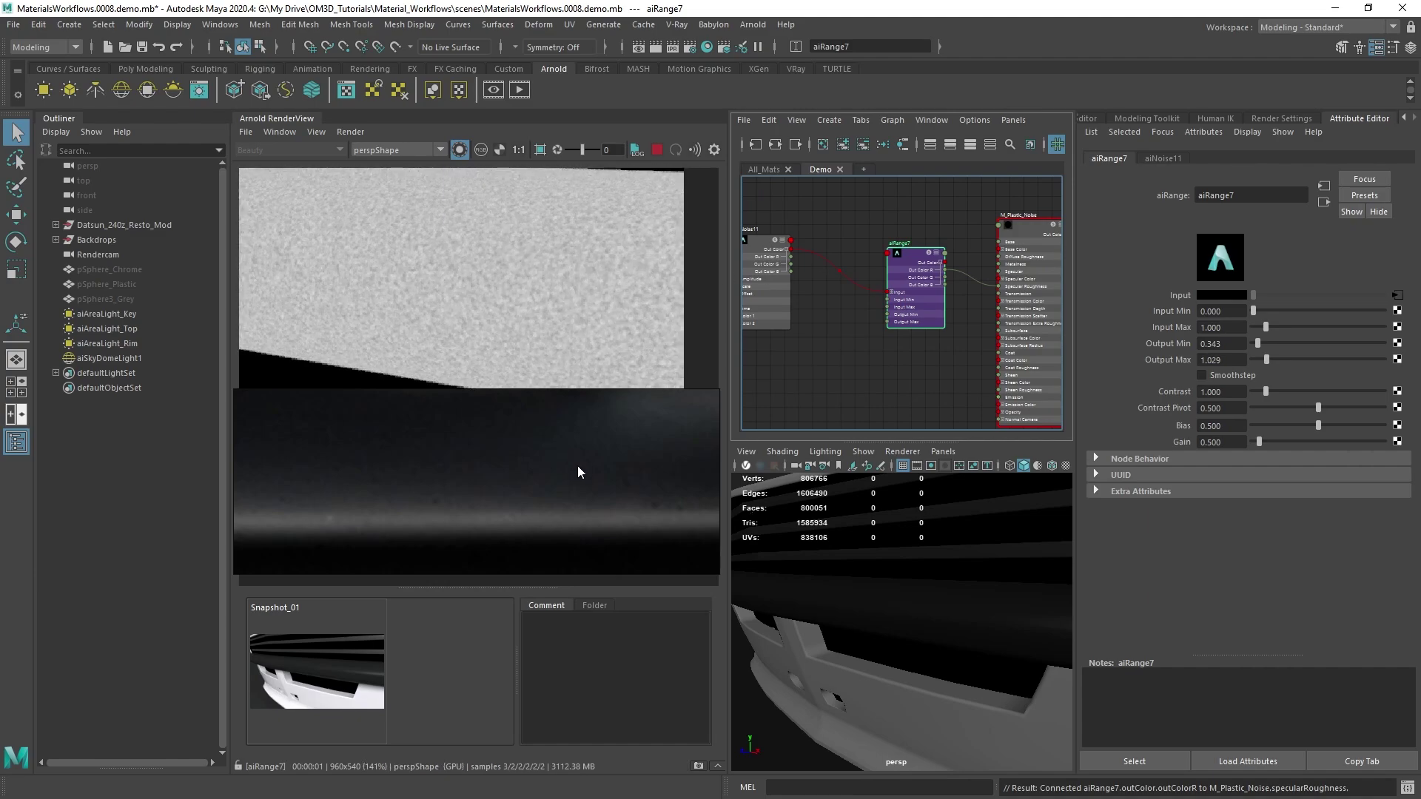
Step: Check the full material render of the bumper trim from a distance and close up, and stop the render
left_click(461, 150)
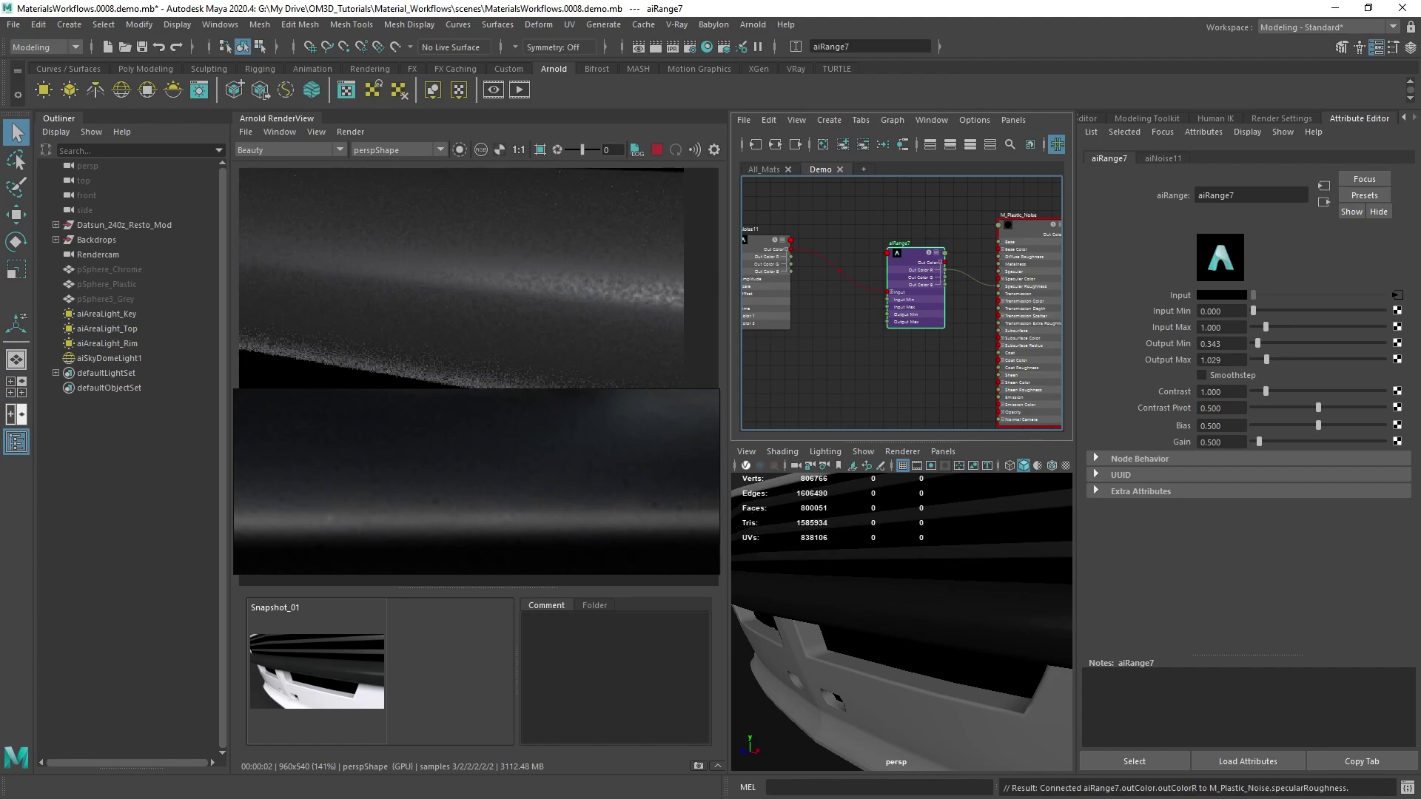
scroll(1029, 643, "down", 8)
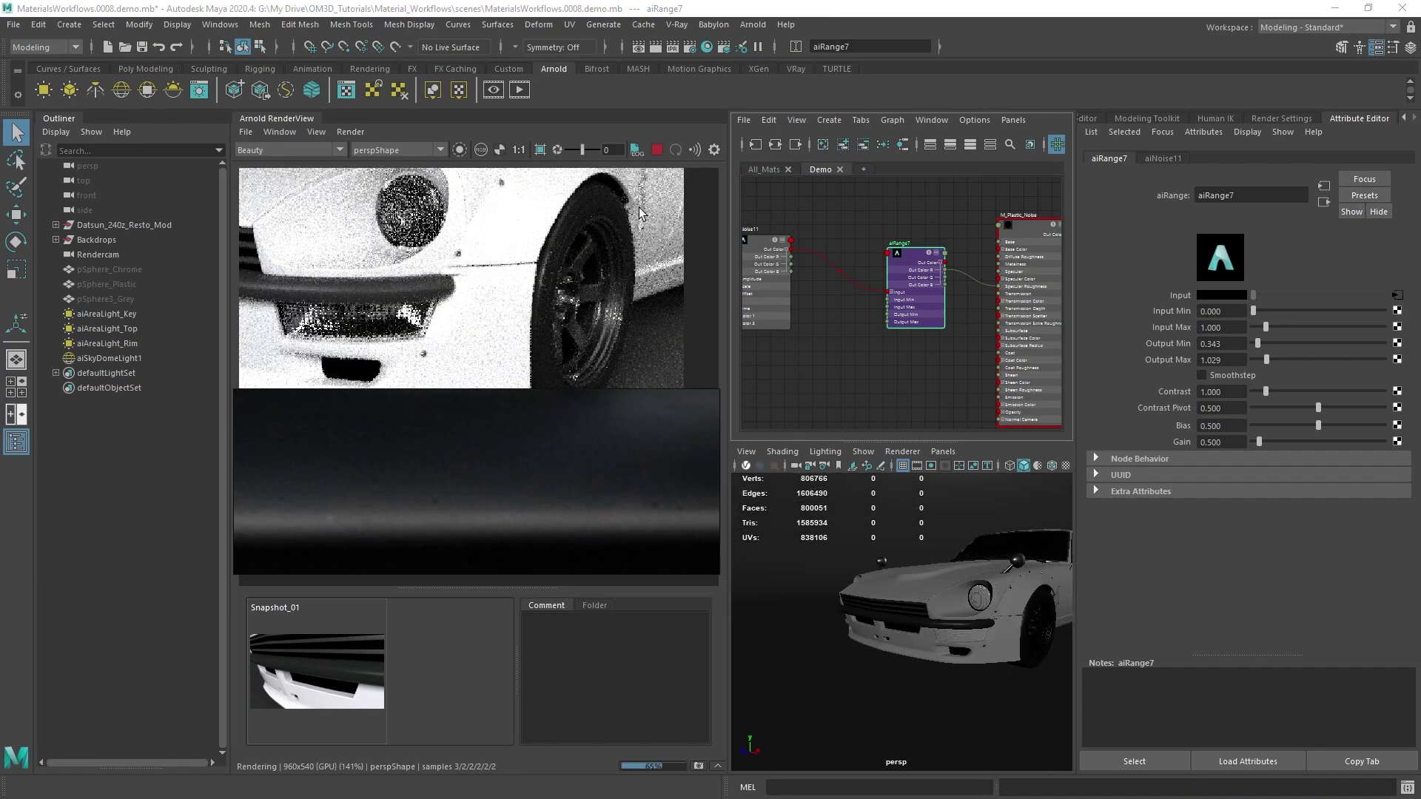
scroll(952, 637, "up", 4)
scroll(952, 637, "up", 3)
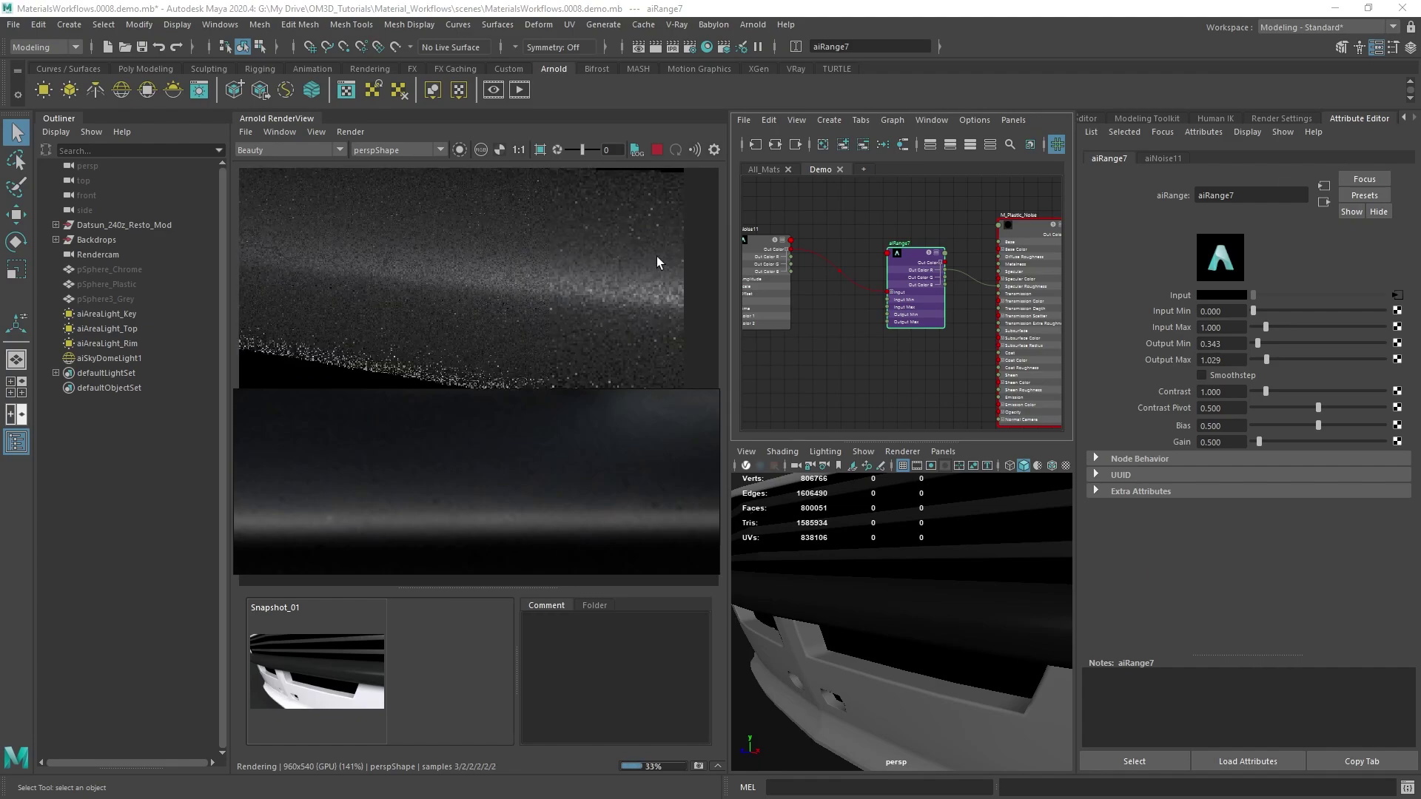
left_click(657, 150)
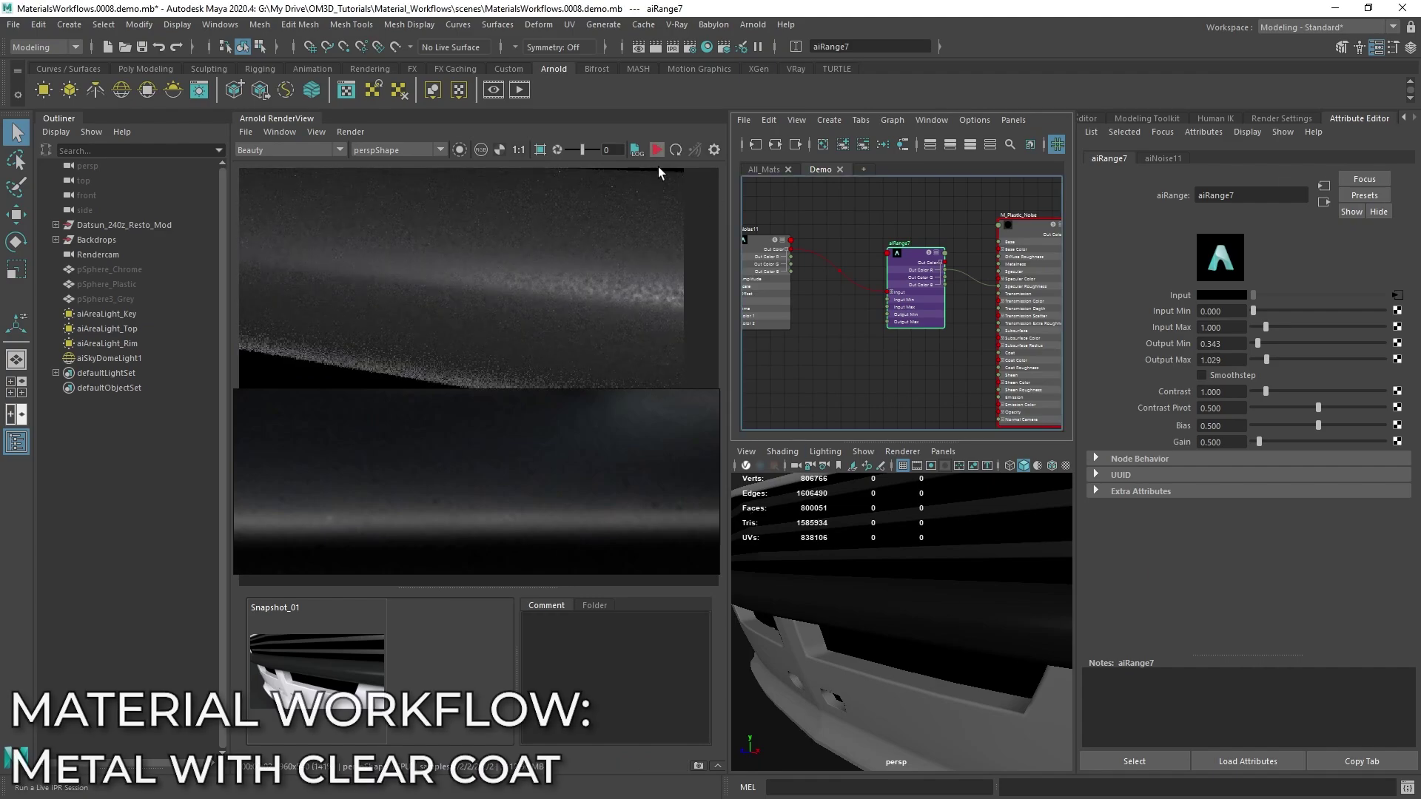
Step: Select the front wheel rim and assign a new Standard Surface material to it
scroll(958, 612, "down", 7)
scroll(958, 613, "up", 5)
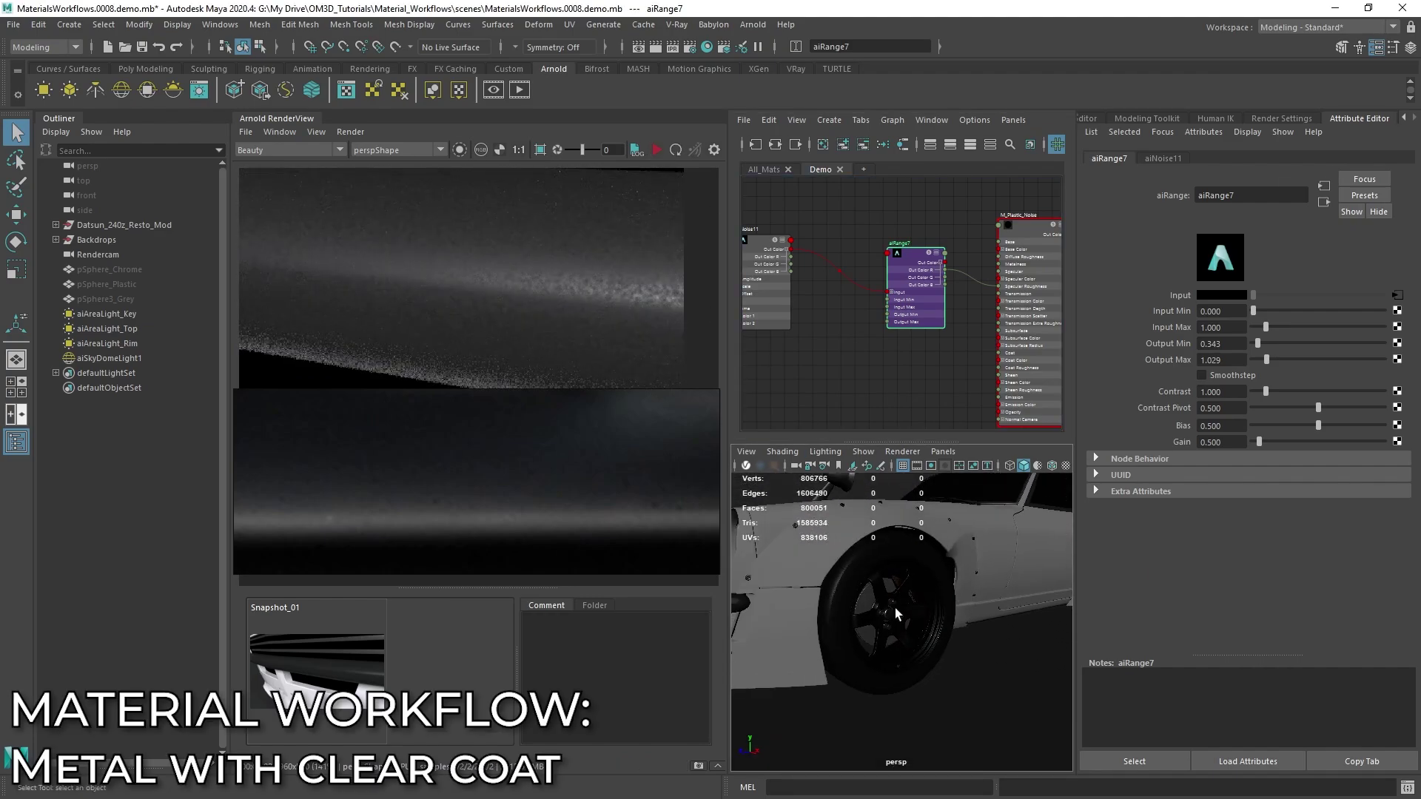
left_click(895, 607)
key("f")
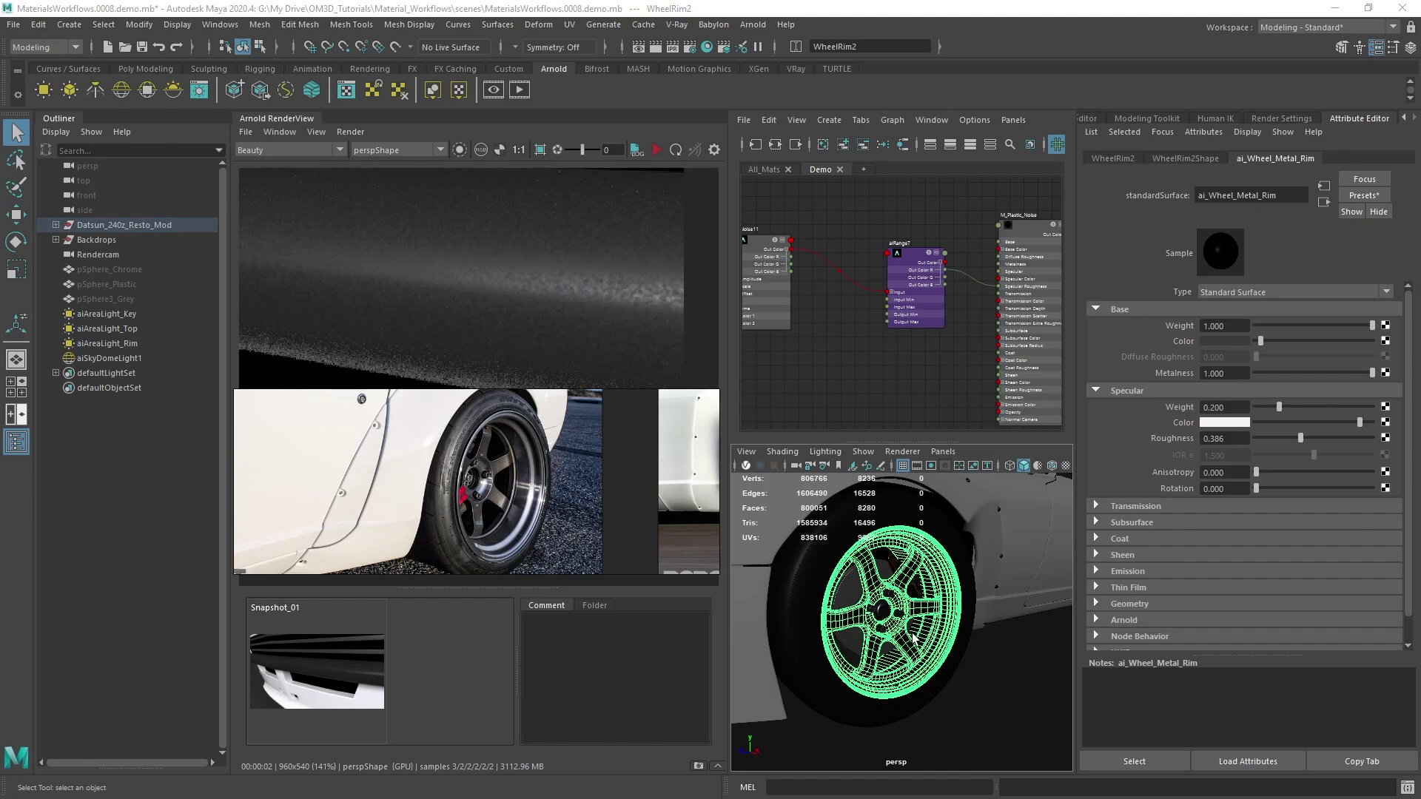
right_click(936, 566)
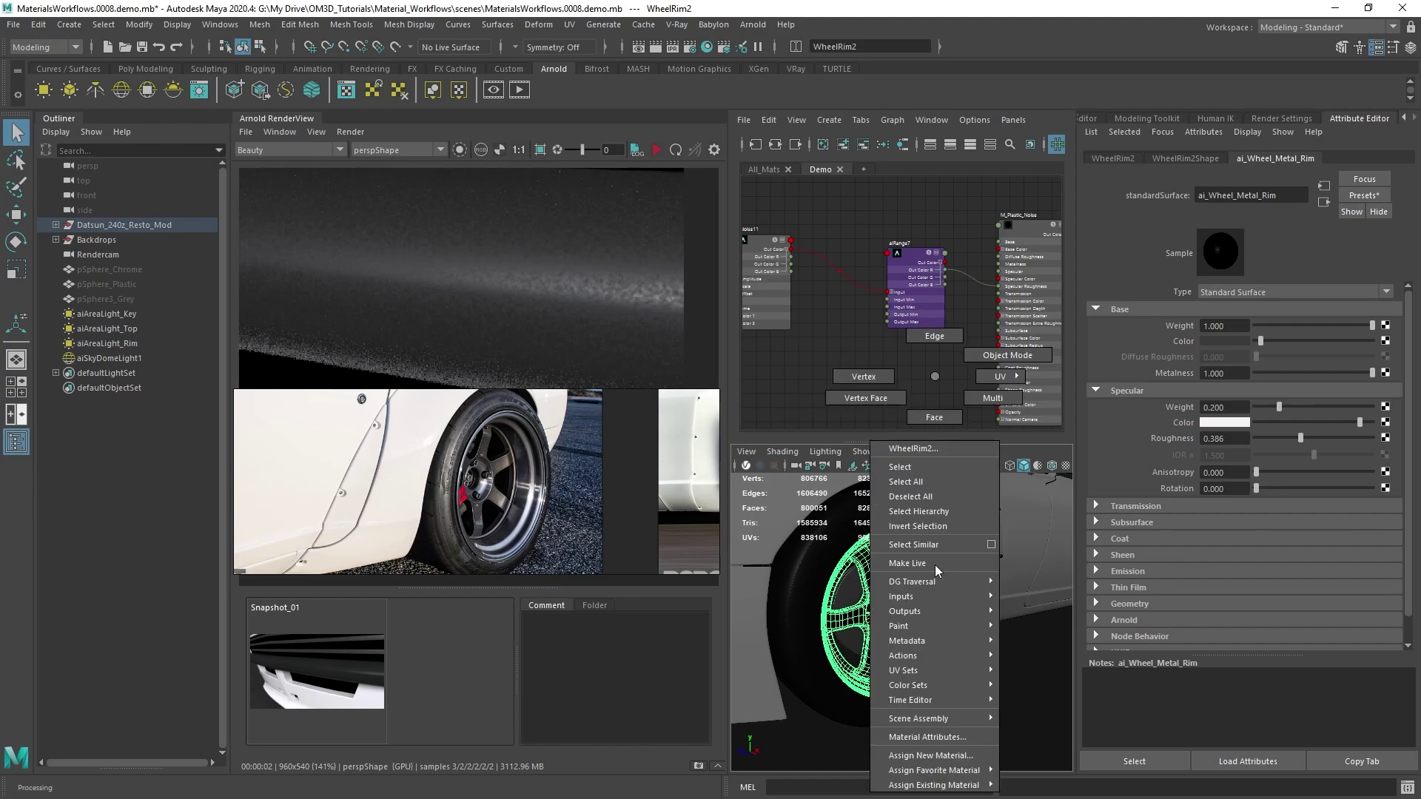
left_click(927, 737)
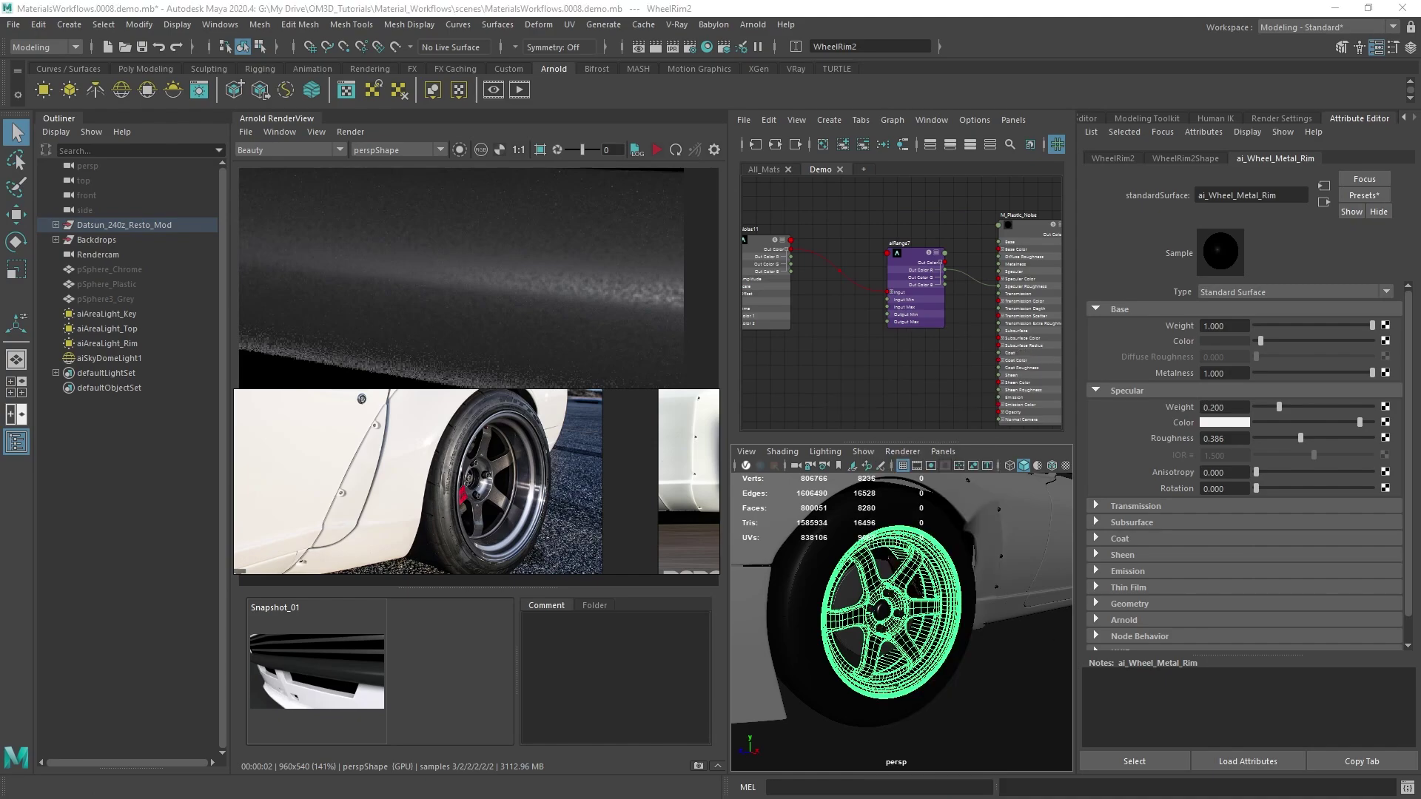
left_click(1072, 265)
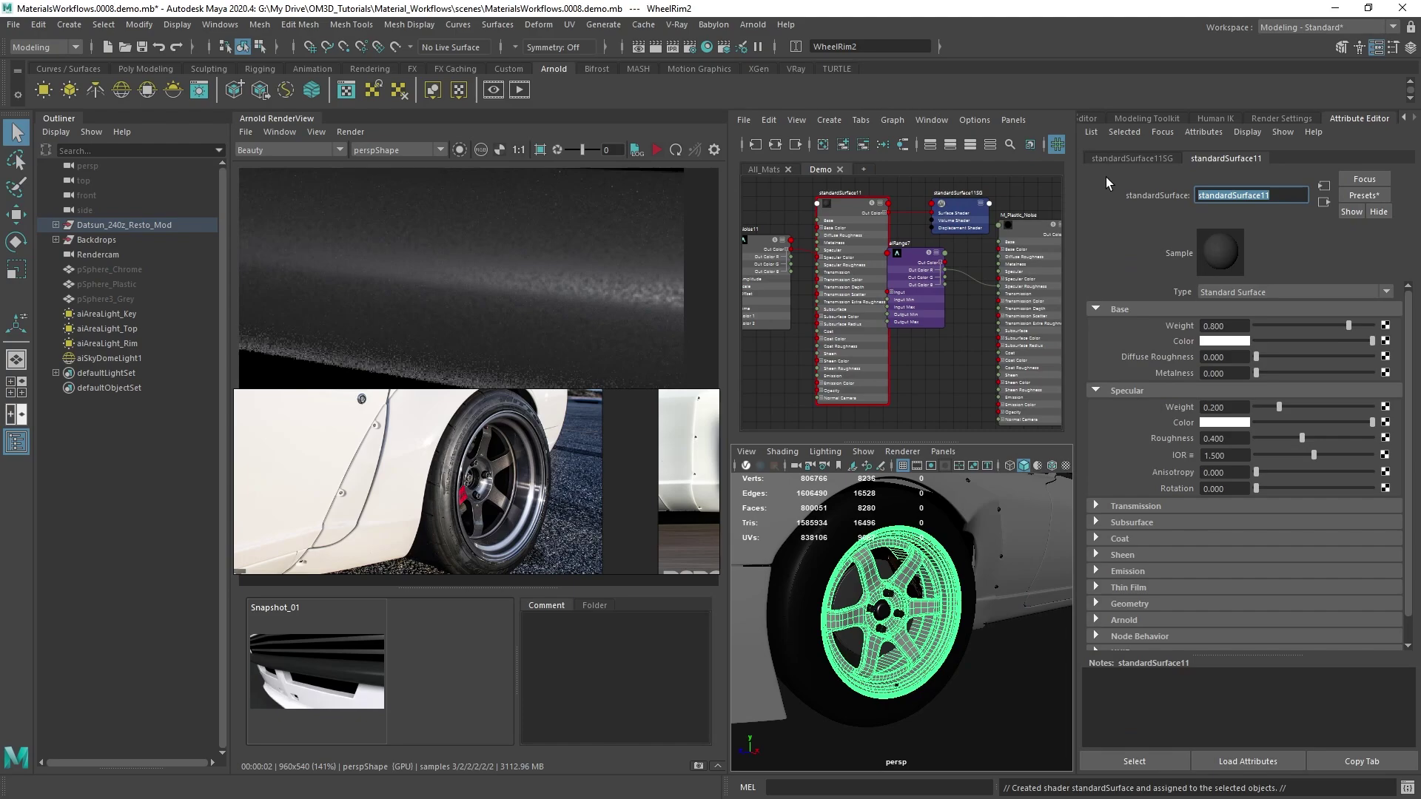
Step: Rename the wheel rim's new material as M_Metal_Wheel_Coat
type("M_")
type("MEt")
type("ta")
type("l_")
type("Wheel_Coa")
type("t")
key("Return")
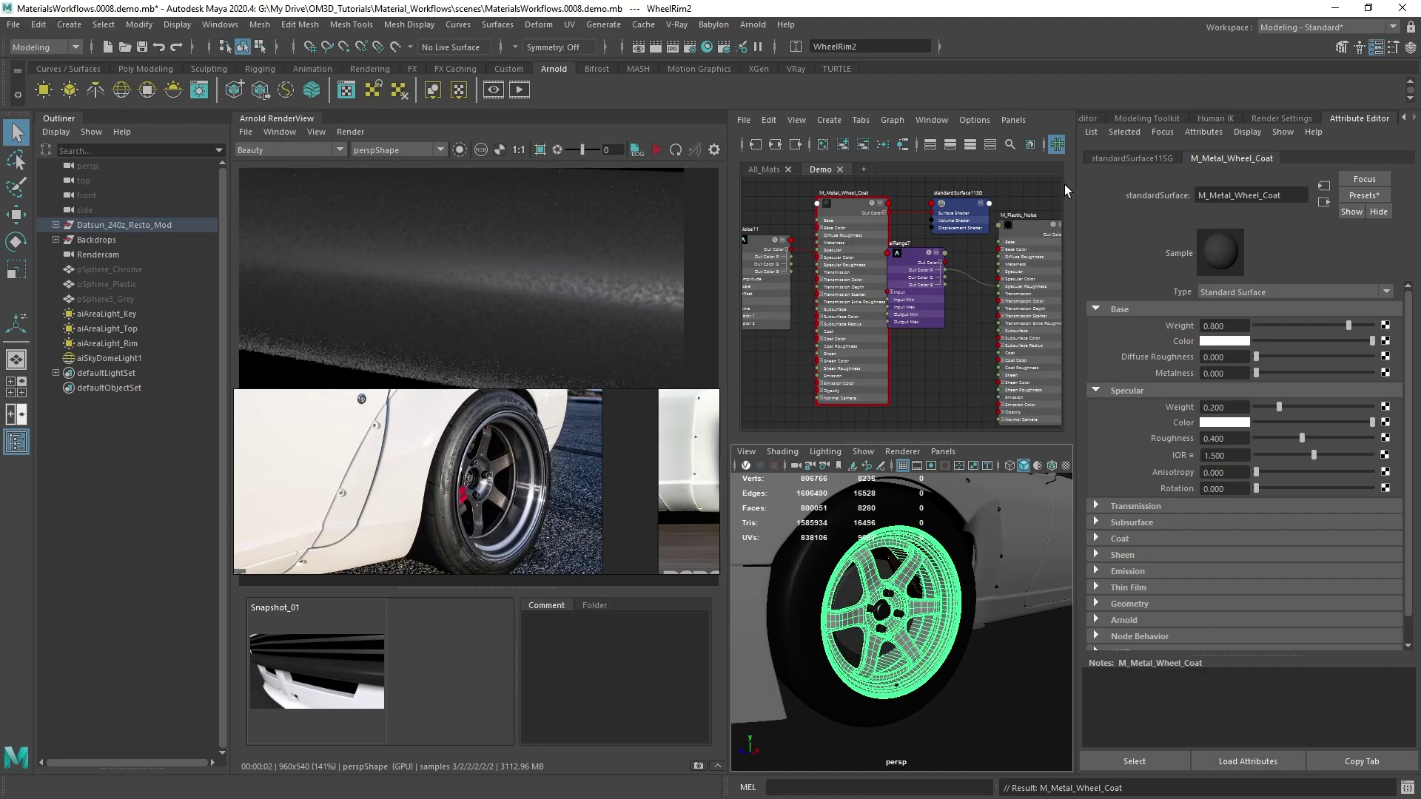
scroll(926, 643, "up", 5)
scroll(926, 644, "down", 6)
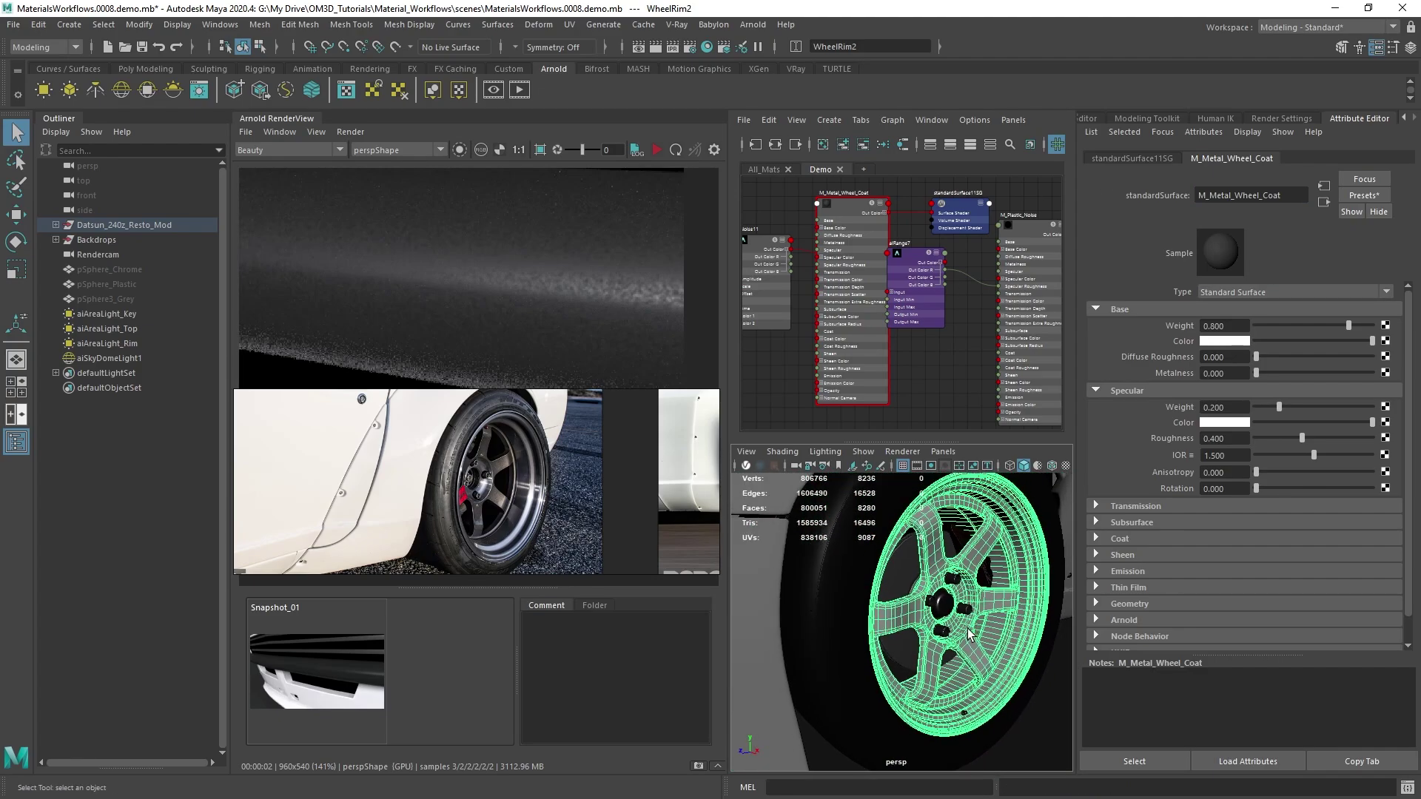
Step: Turn on smooth mesh preview for the selected wheel rim and start the Arnold render with the wheel in frame
left_click_drag(926, 643, 947, 635, "alt")
key("3")
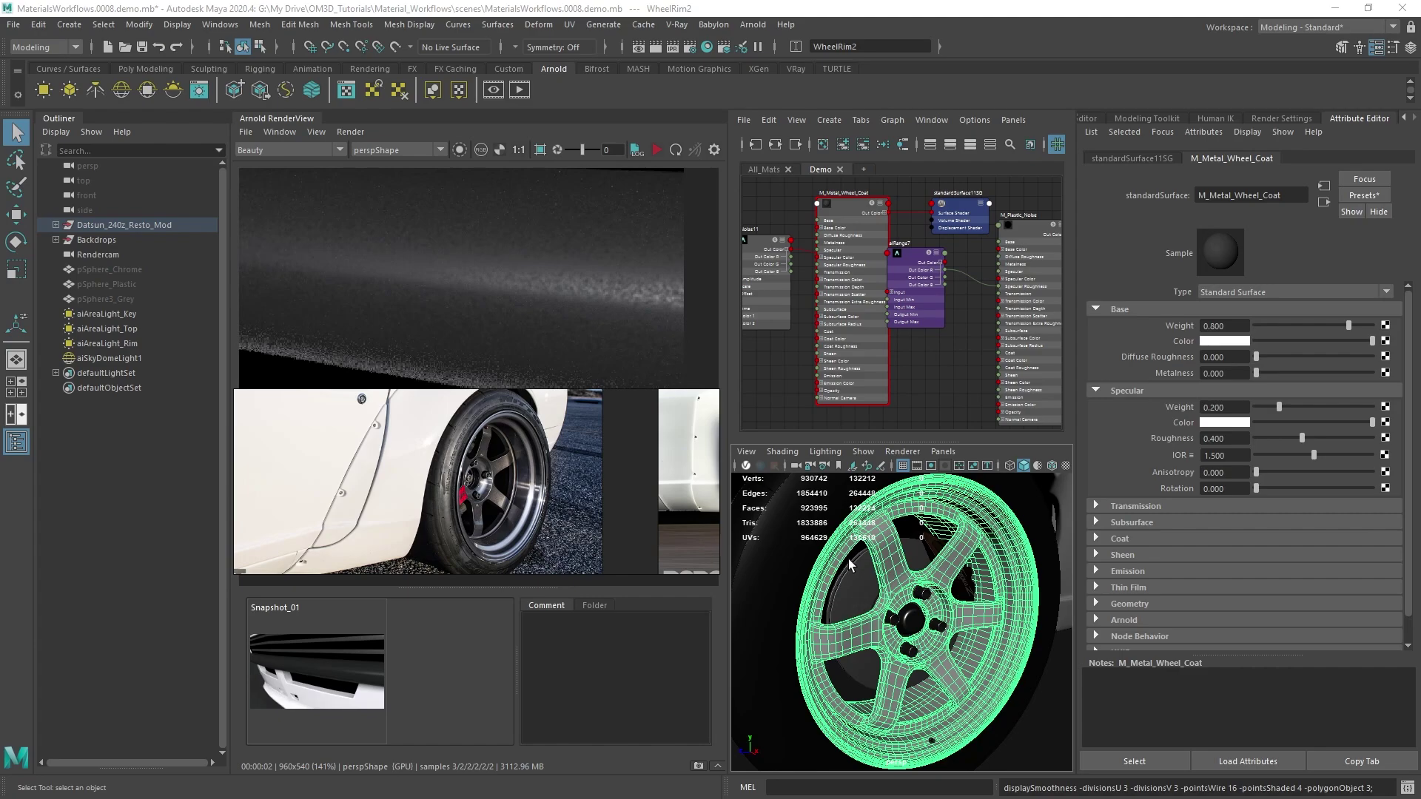
scroll(528, 329, "down", 5)
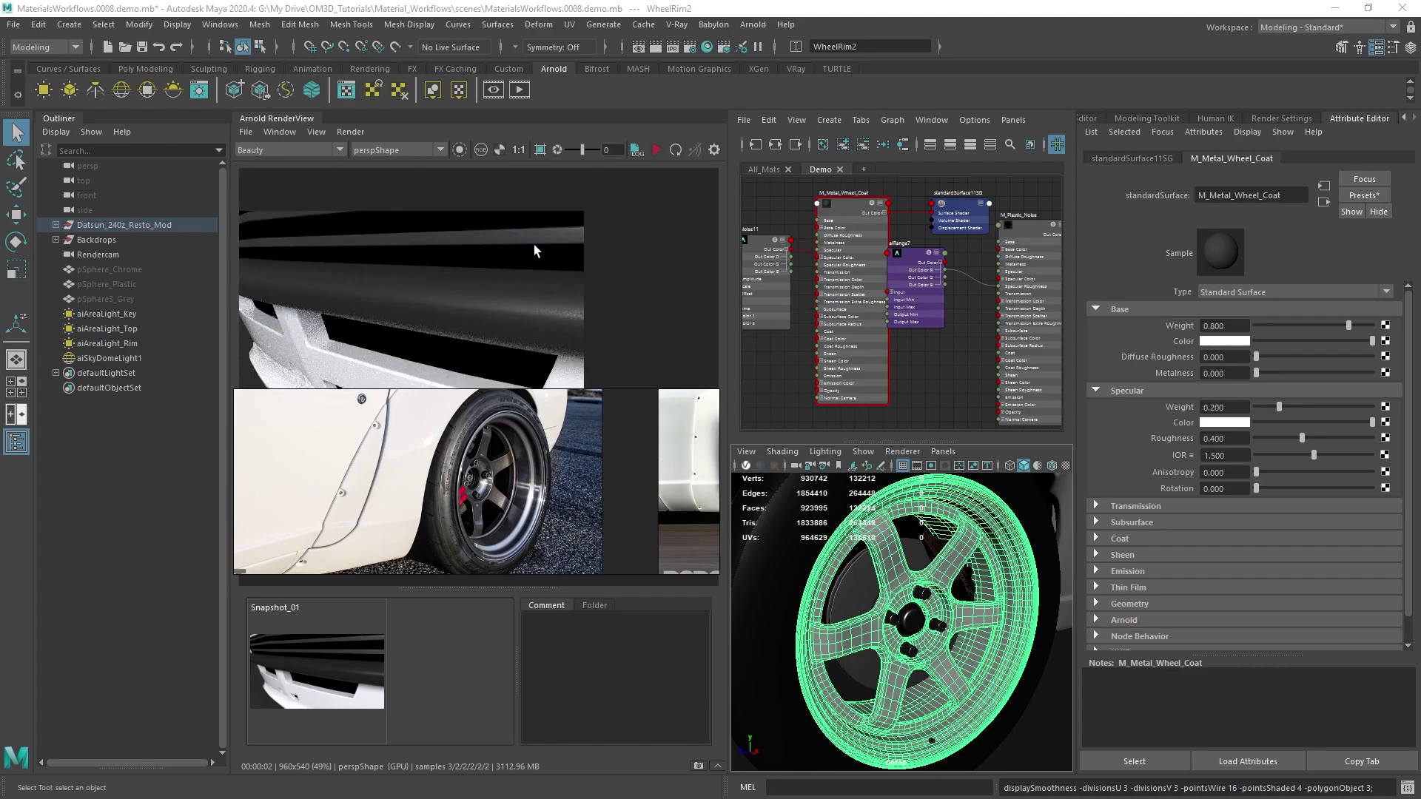
left_click(654, 148)
middle_click_drag(495, 312, 571, 271)
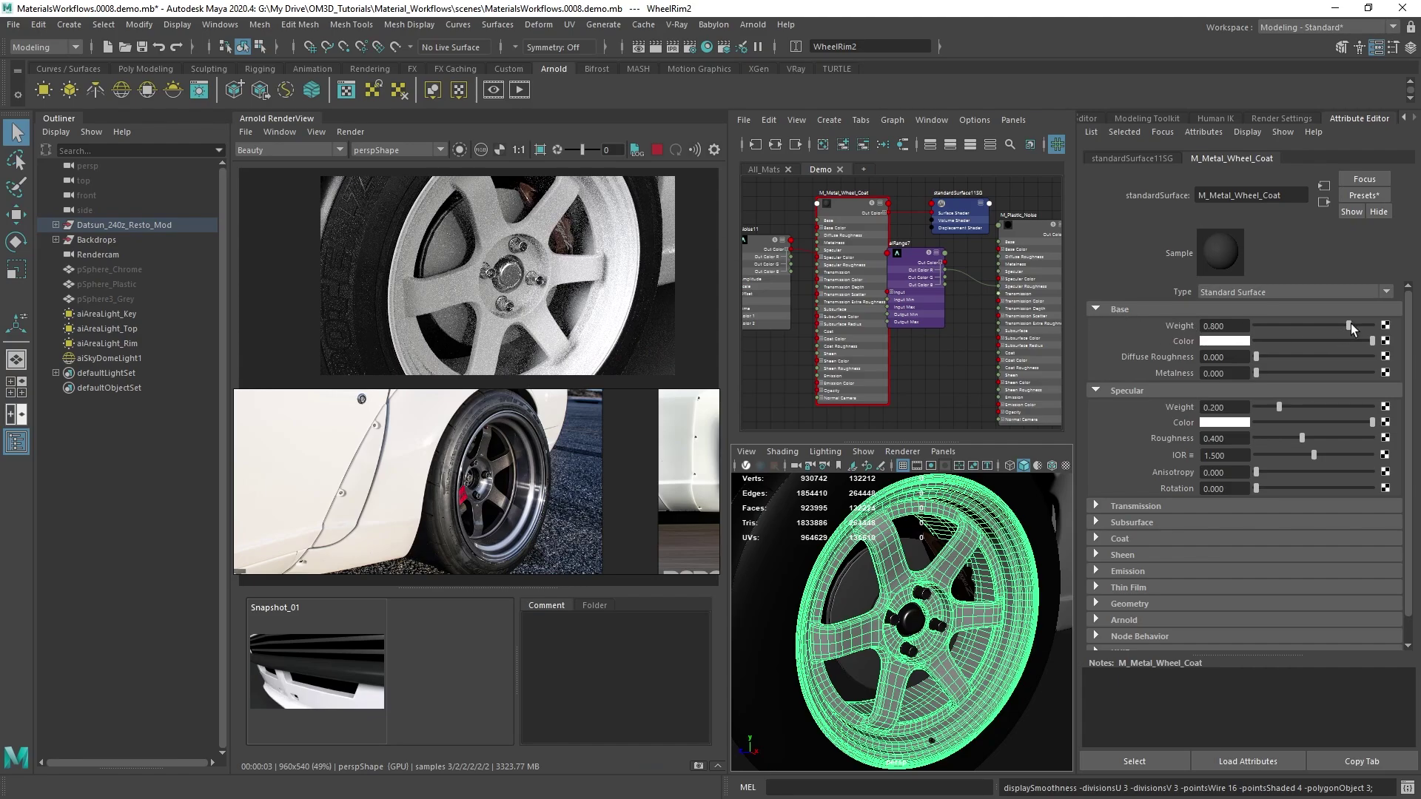
Step: Set the base weight of the M_Metal_Wheel_Coat material to 1.000
left_click_drag(1351, 322, 1363, 326)
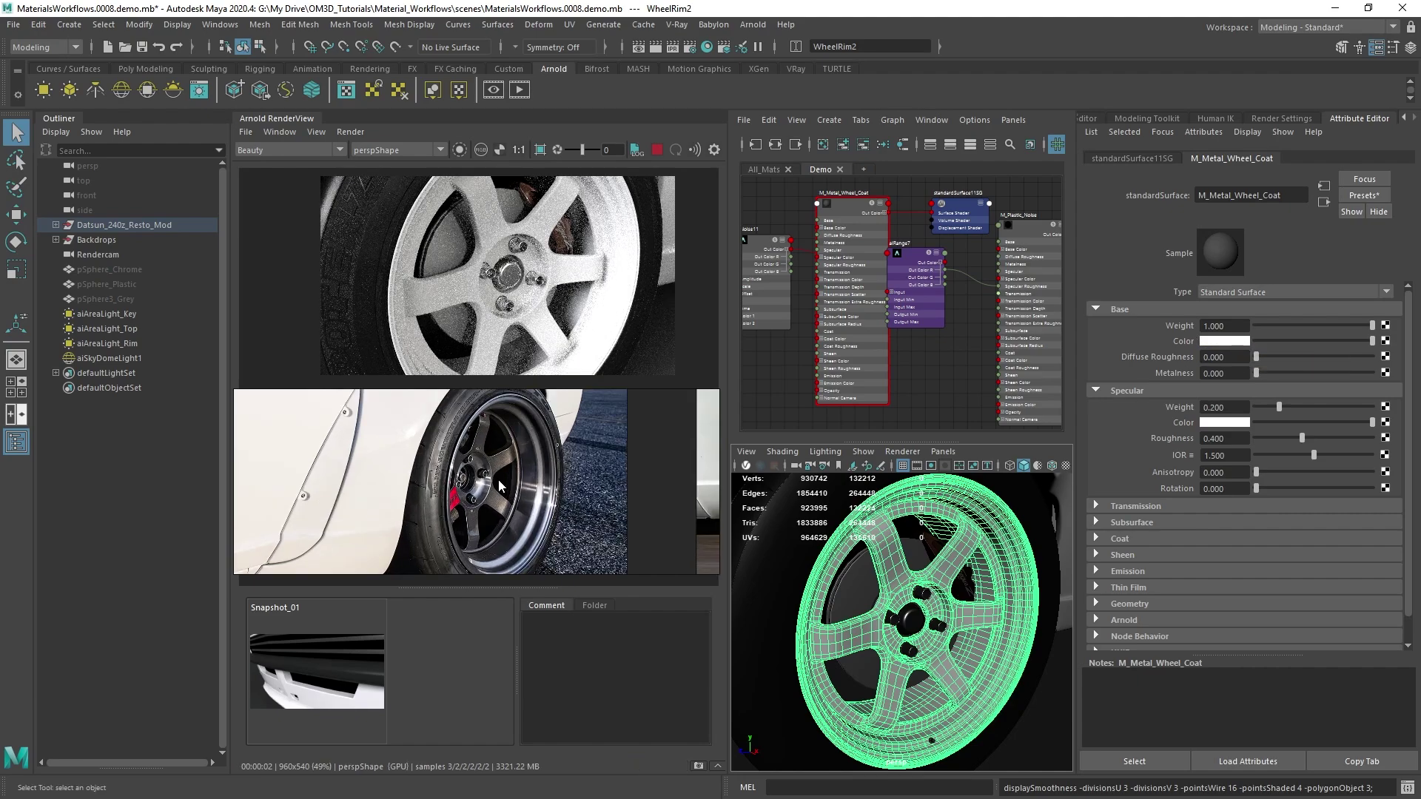
Step: Examine the wheel reference photos, comparing the coated metal finish of the spokes, hub and rim lip up close
scroll(500, 488, "up", 2)
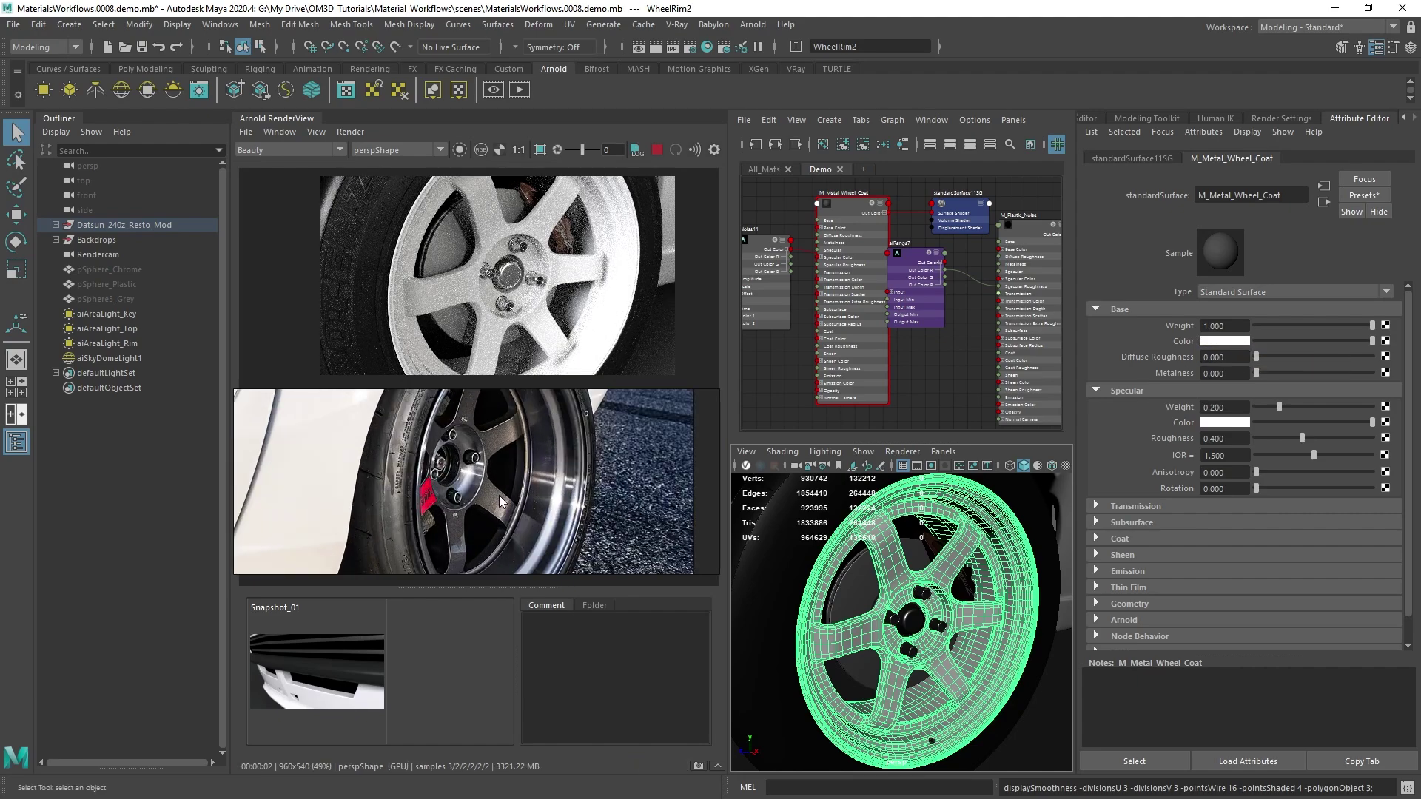
scroll(500, 501, "down", 5)
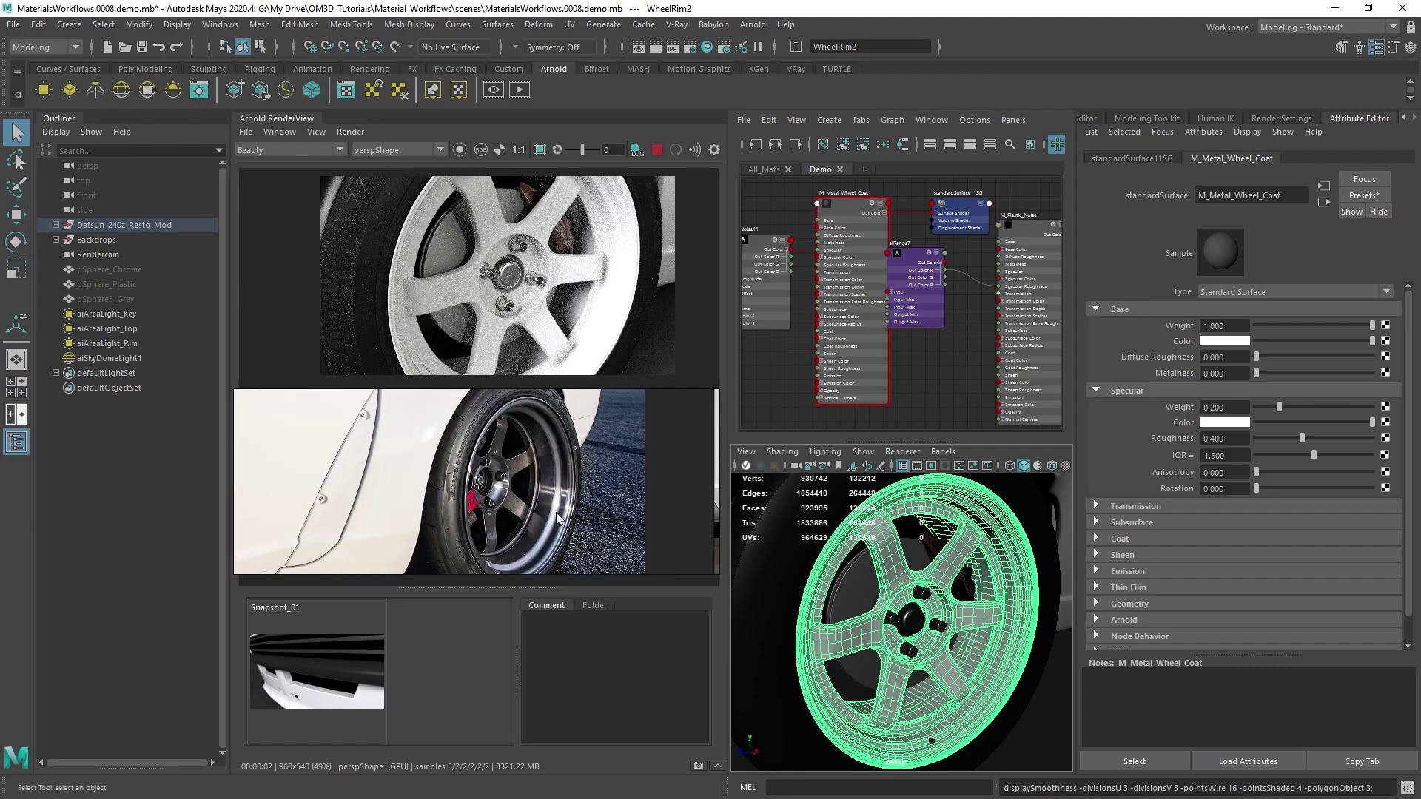
scroll(480, 467, "down", 2)
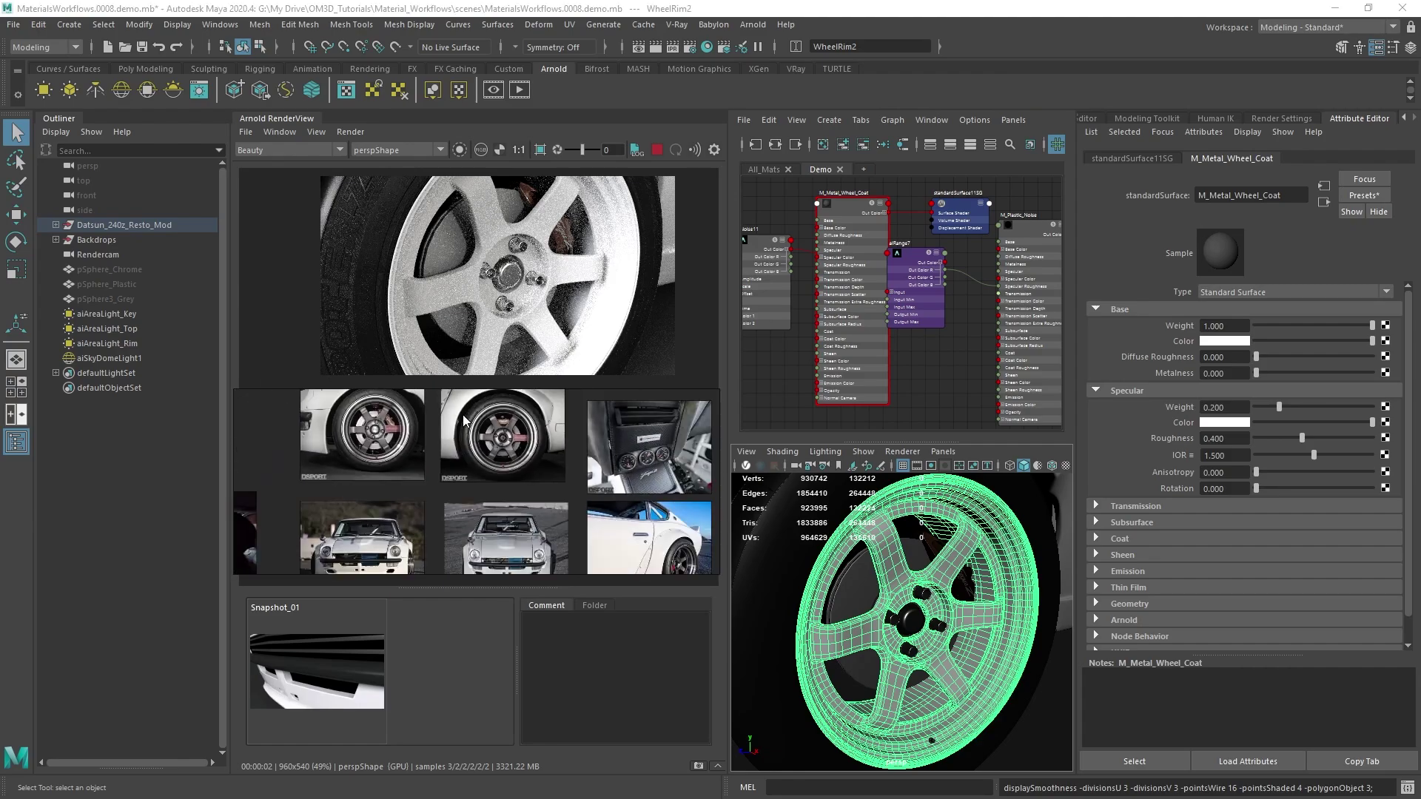
scroll(527, 429, "up", 3)
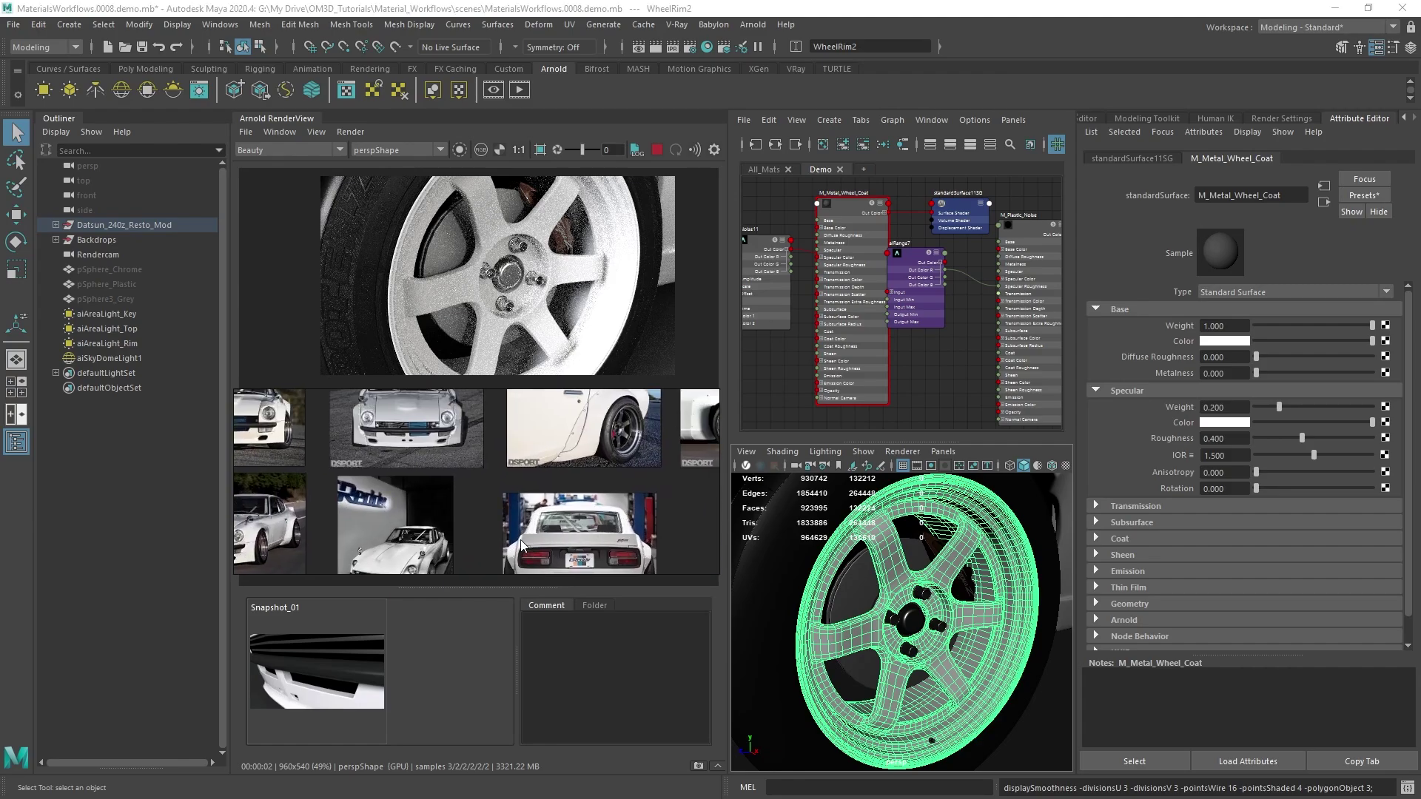
scroll(571, 485, "up", 4)
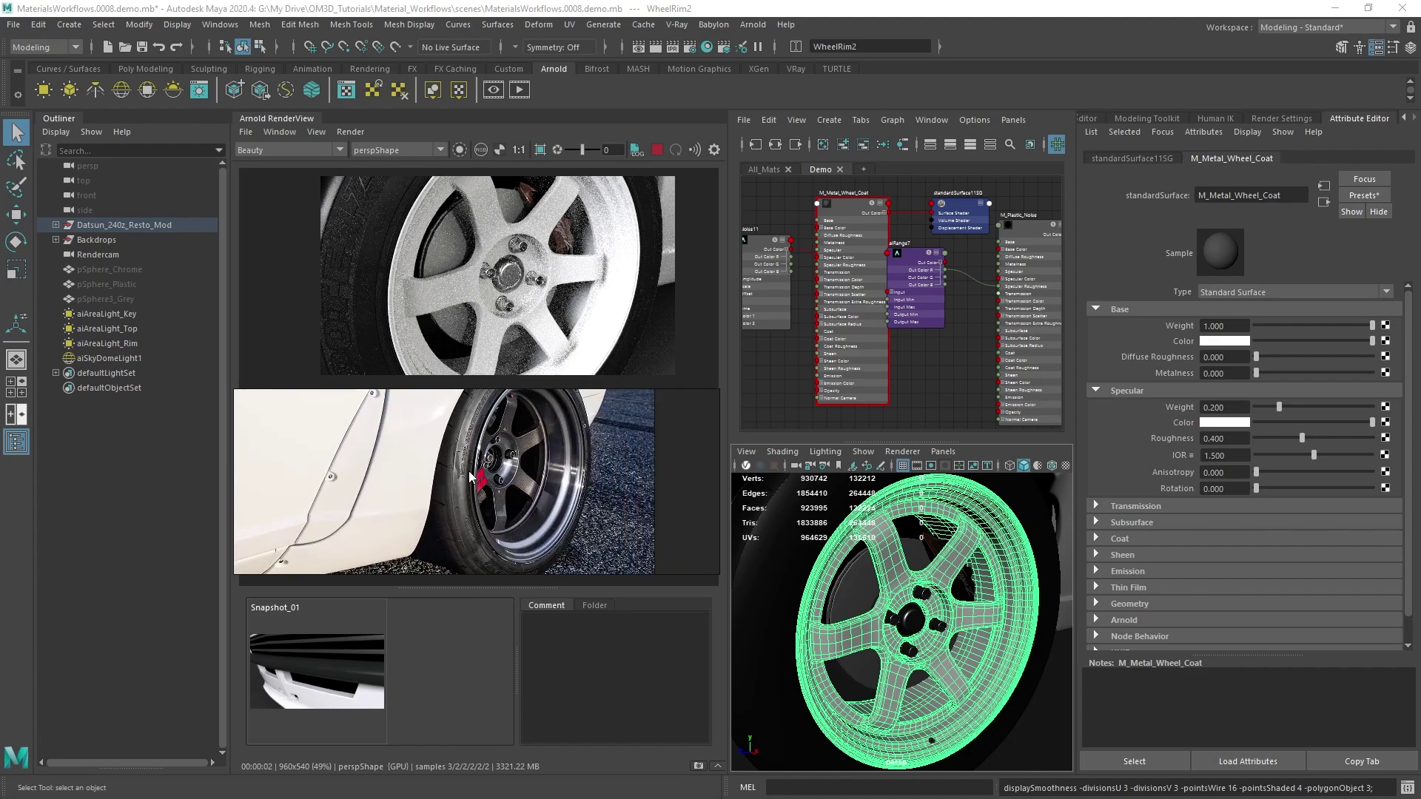
middle_click_drag(495, 507, 487, 532)
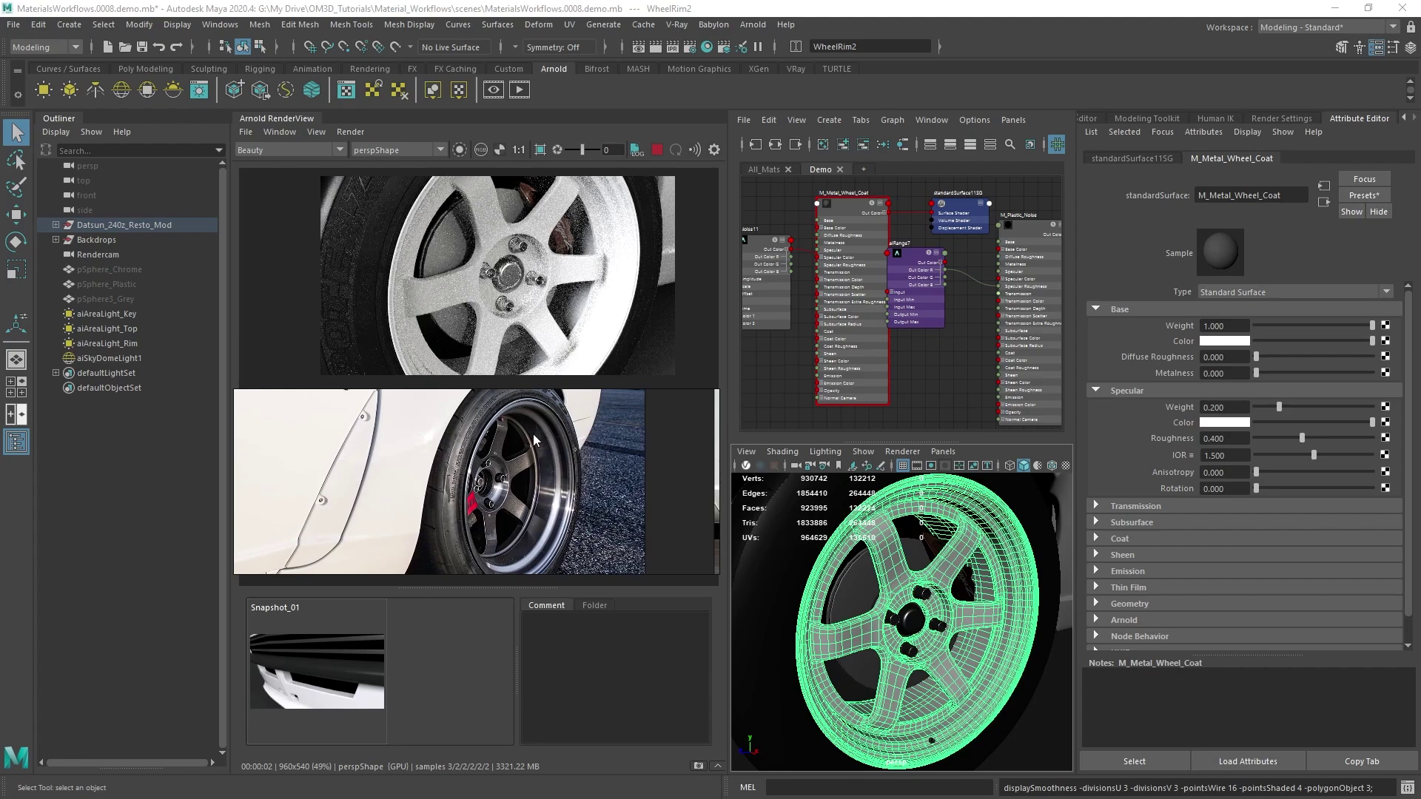
scroll(539, 506, "down", 3)
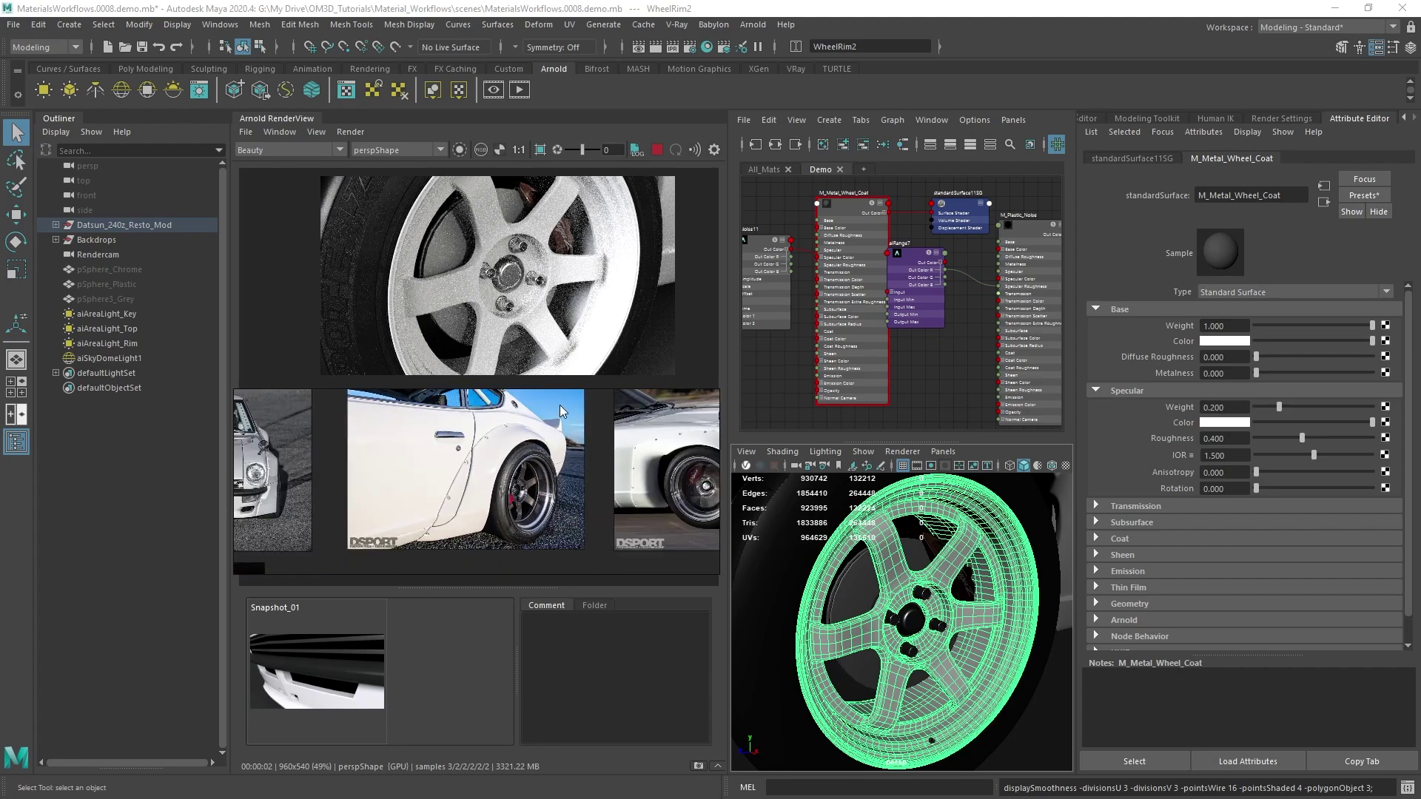
scroll(560, 406, "down", 5)
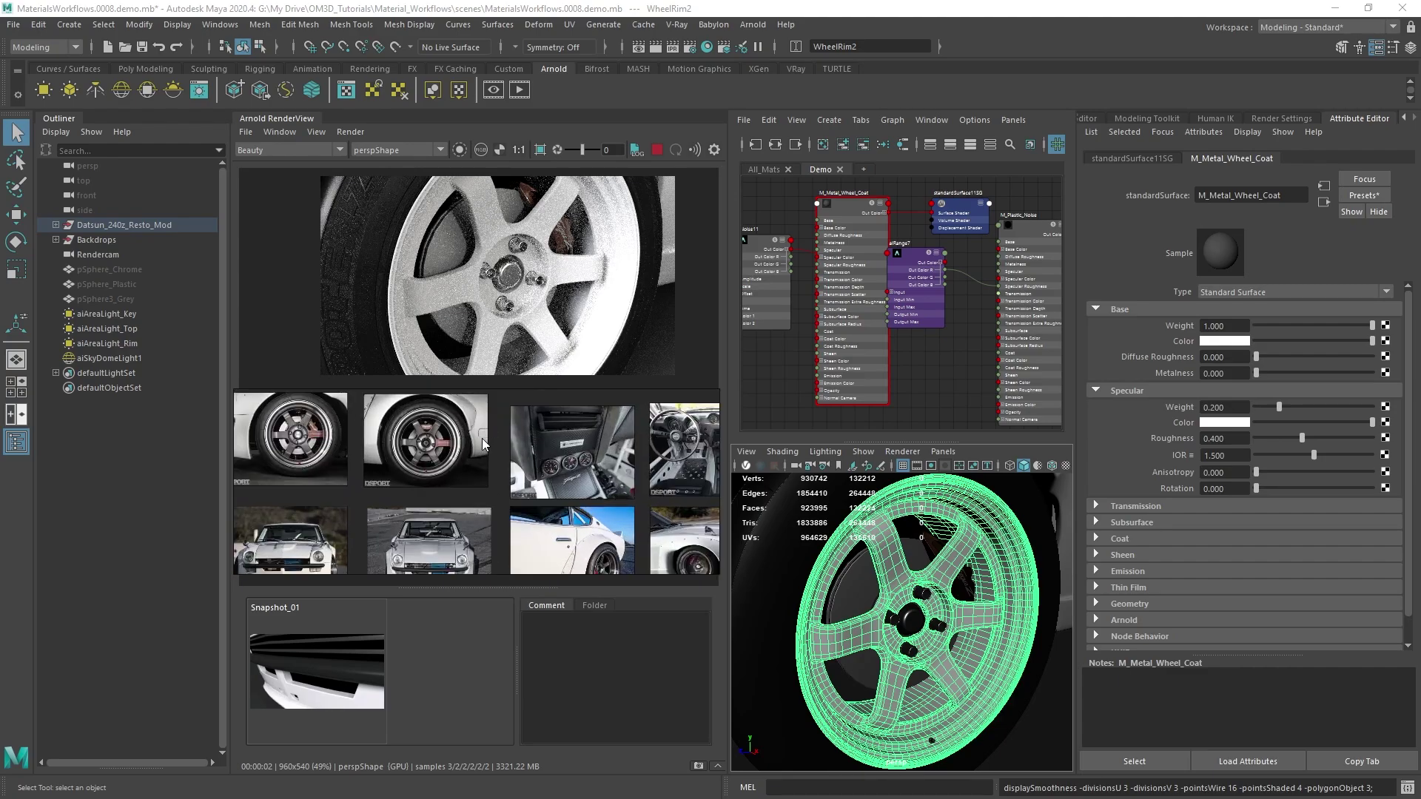
scroll(483, 444, "up", 8)
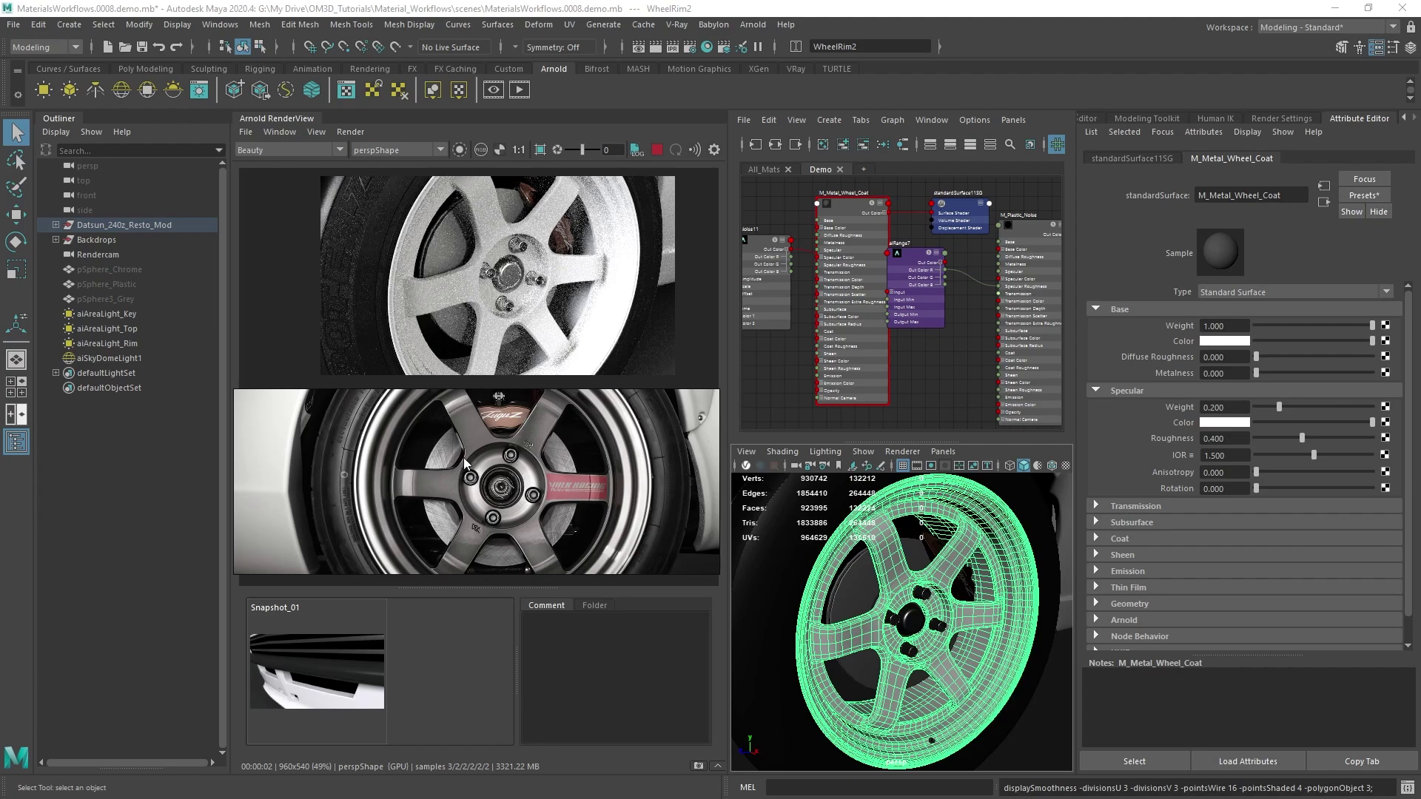
scroll(464, 457, "up", 6)
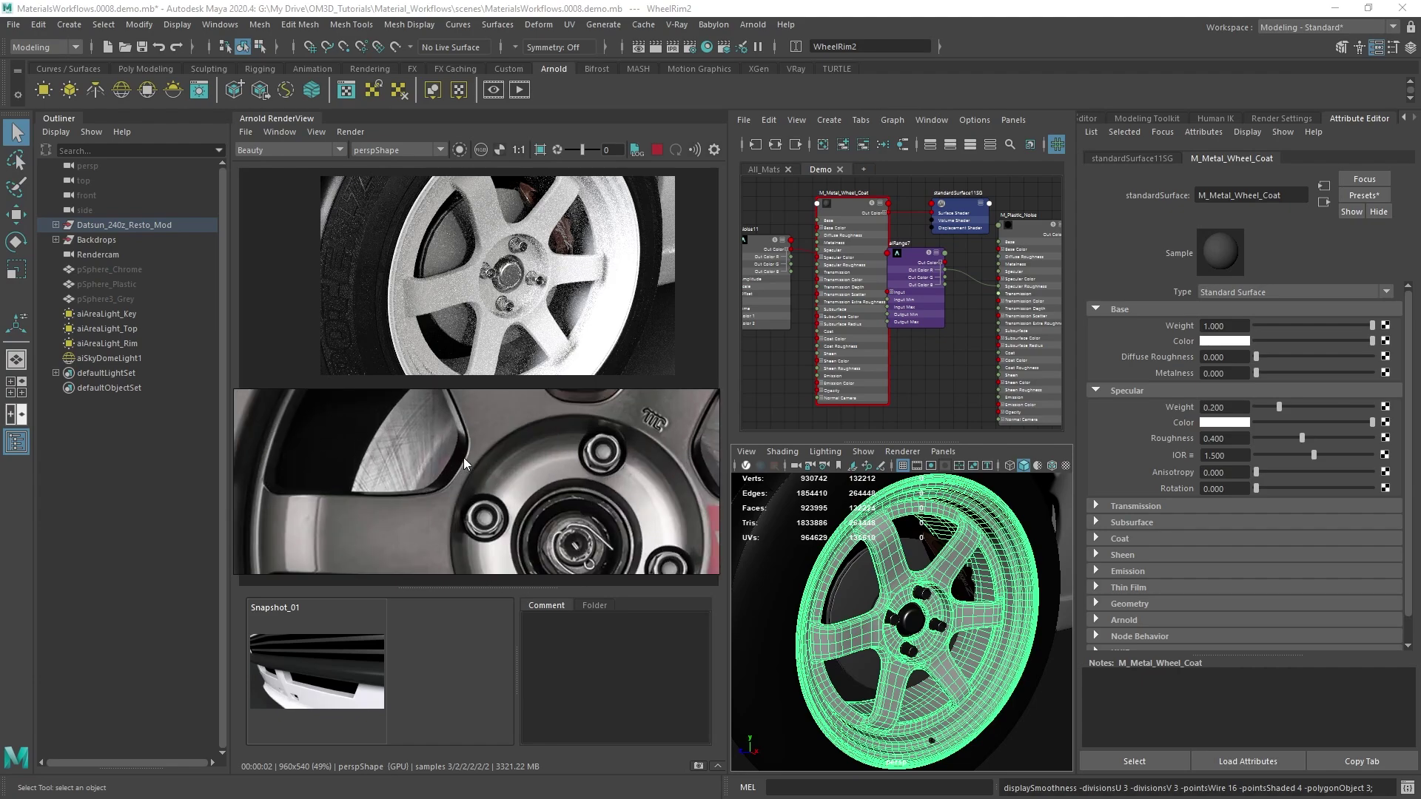
scroll(451, 482, "down", 3)
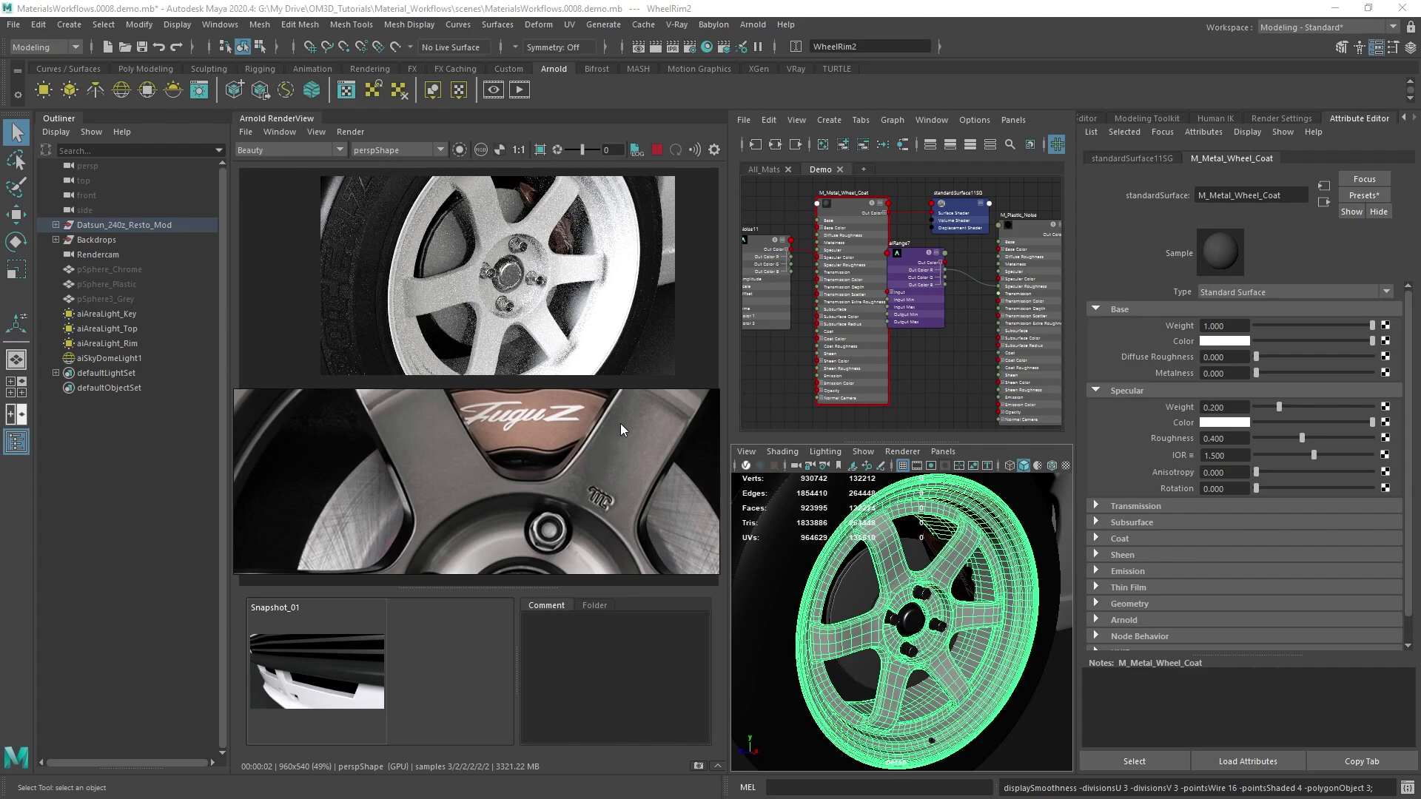
scroll(615, 436, "down", 3)
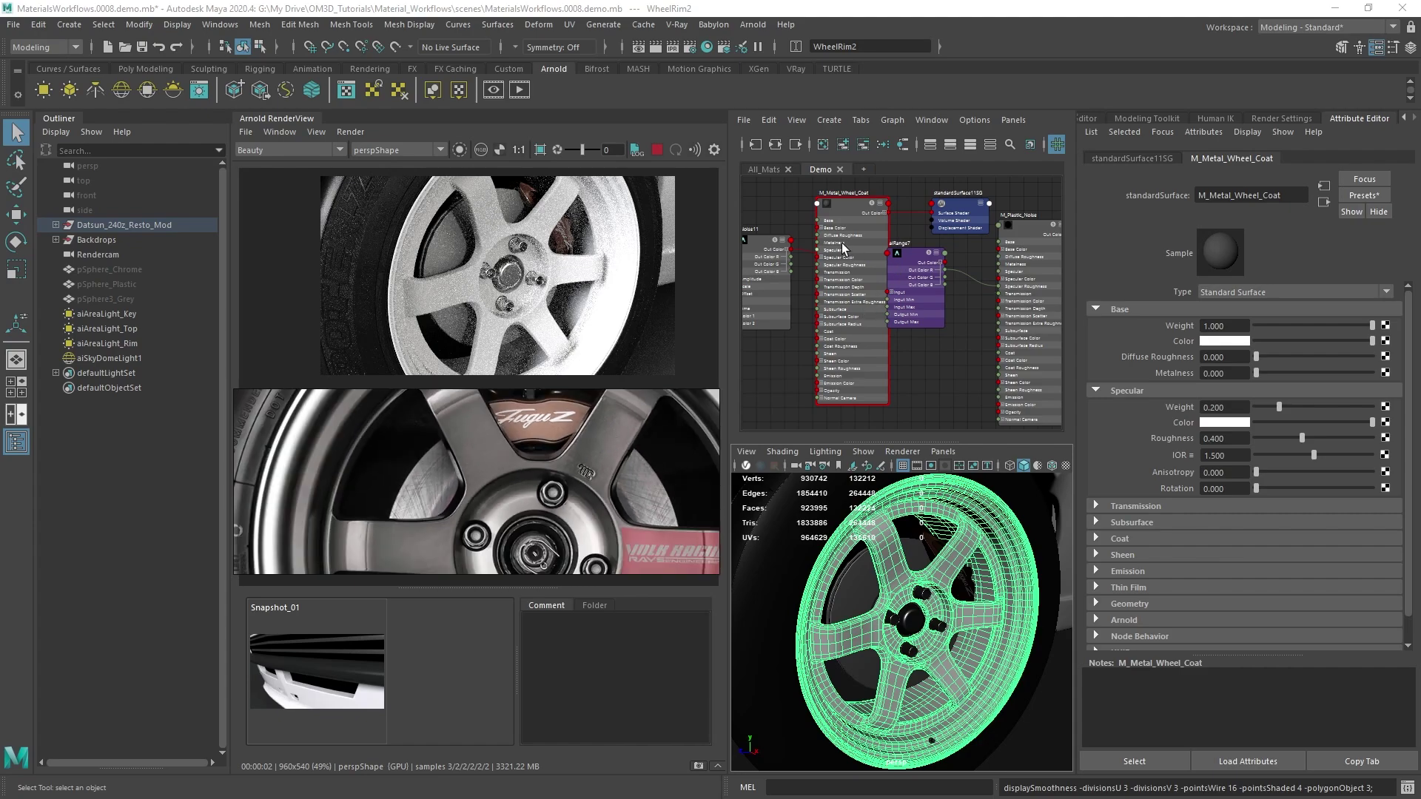
Step: Move the M_Metal_Wheel_Coat node clear of the others, then regraph it together with M_Plastic_Noise to tidy the network
scroll(887, 275, "down", 3)
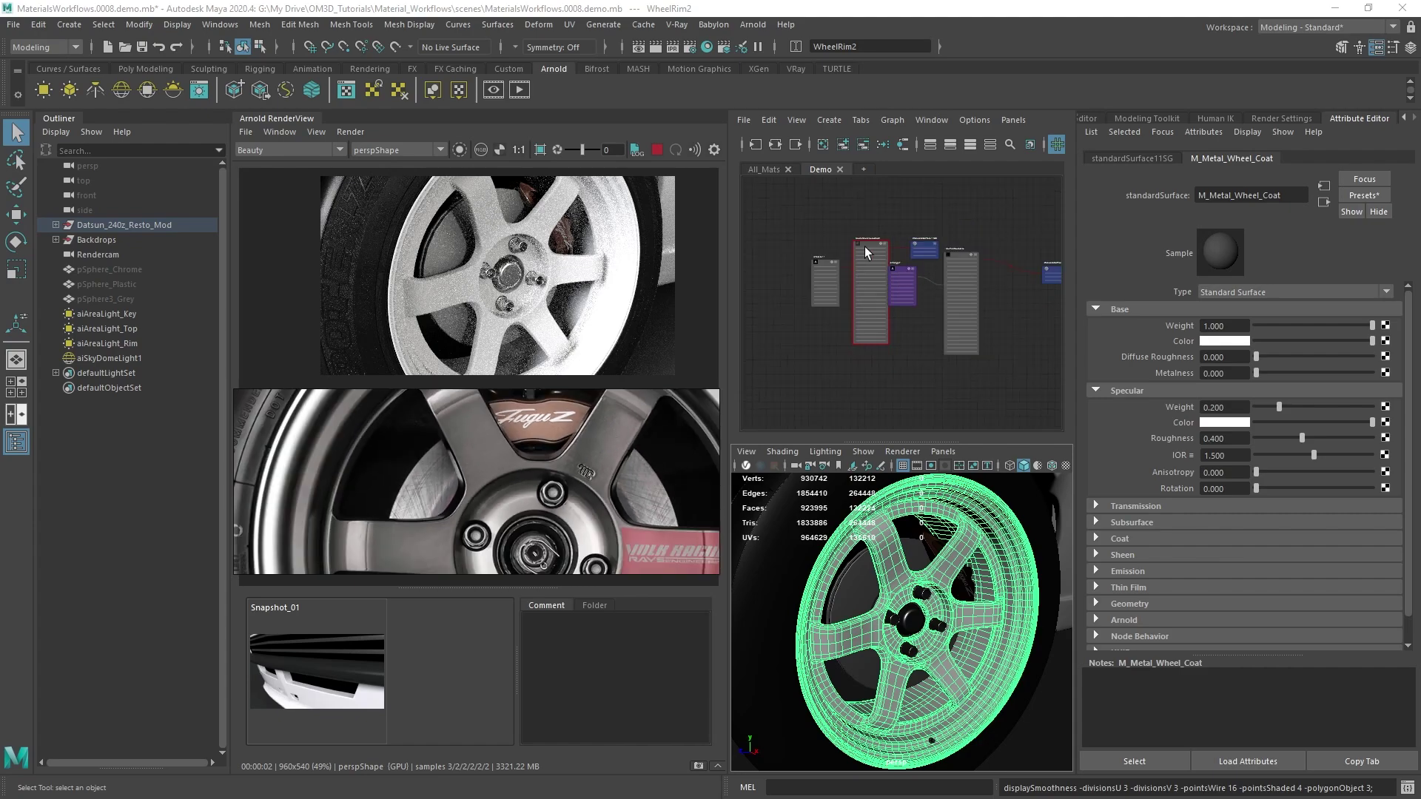
left_click_drag(864, 246, 853, 309)
left_click(960, 256)
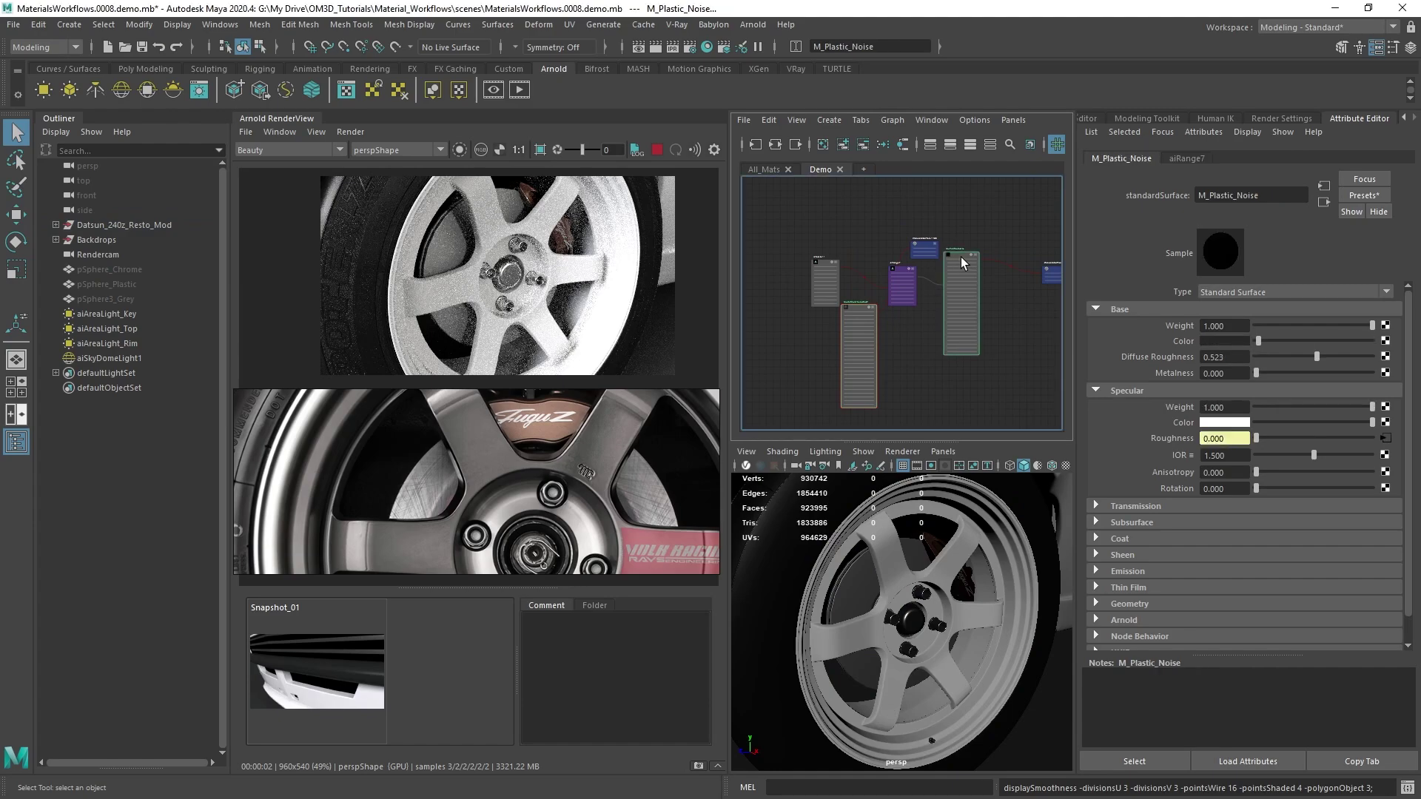
left_click(774, 144)
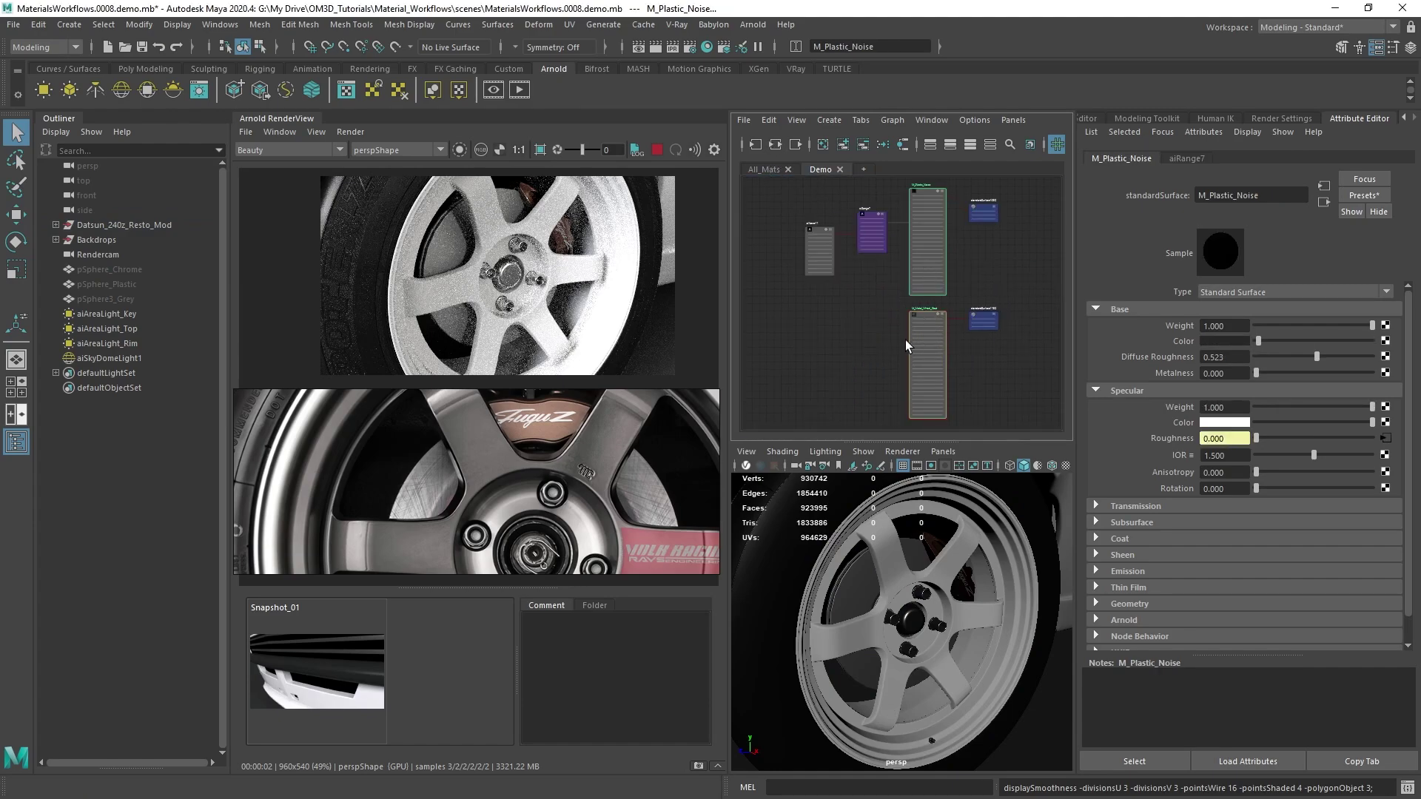
Step: Darken the M_Metal_Wheel_Coat base color to a medium grey and set its metalness to 1.000
scroll(905, 340, "up", 5)
left_click(941, 280)
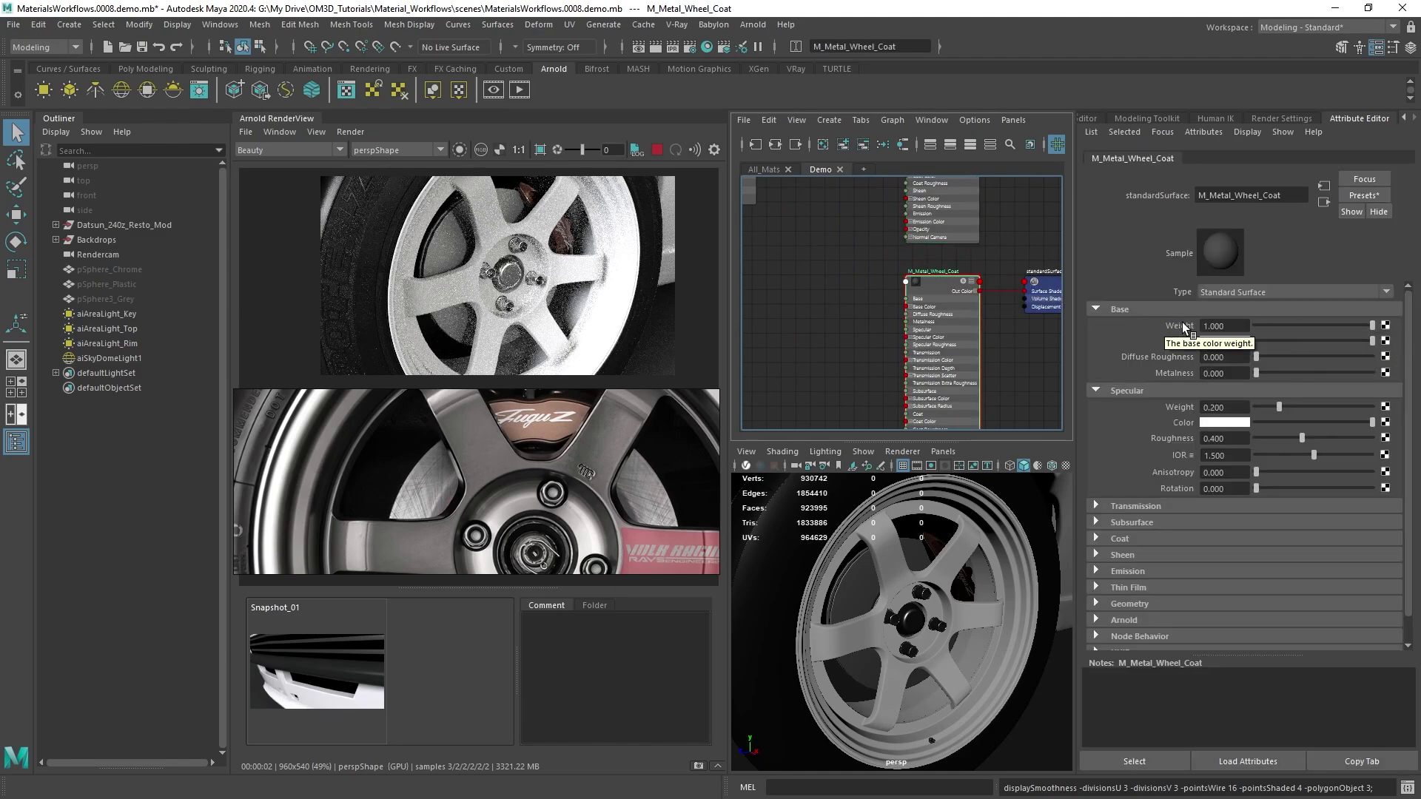
left_click_drag(1371, 340, 1274, 341)
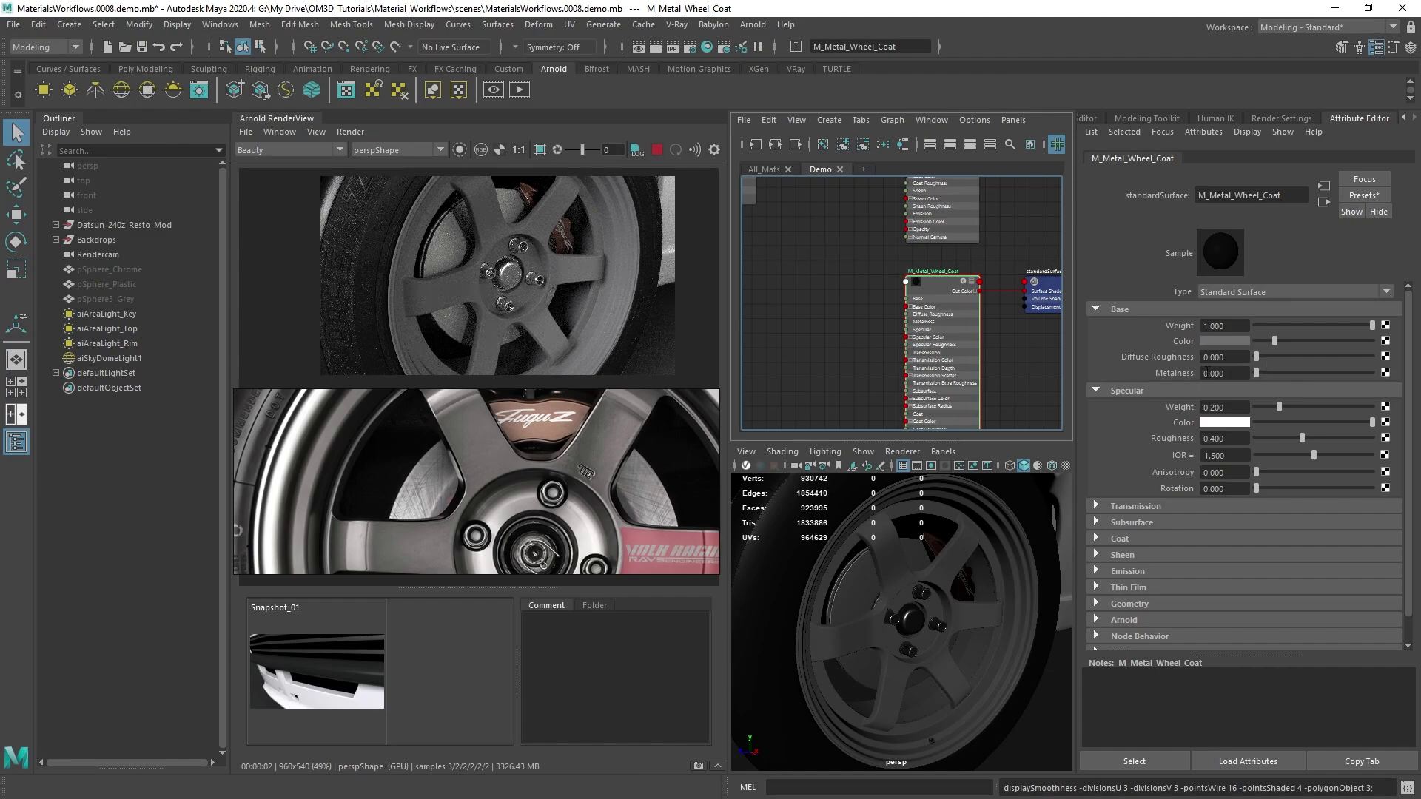
left_click_drag(1255, 371, 1373, 373)
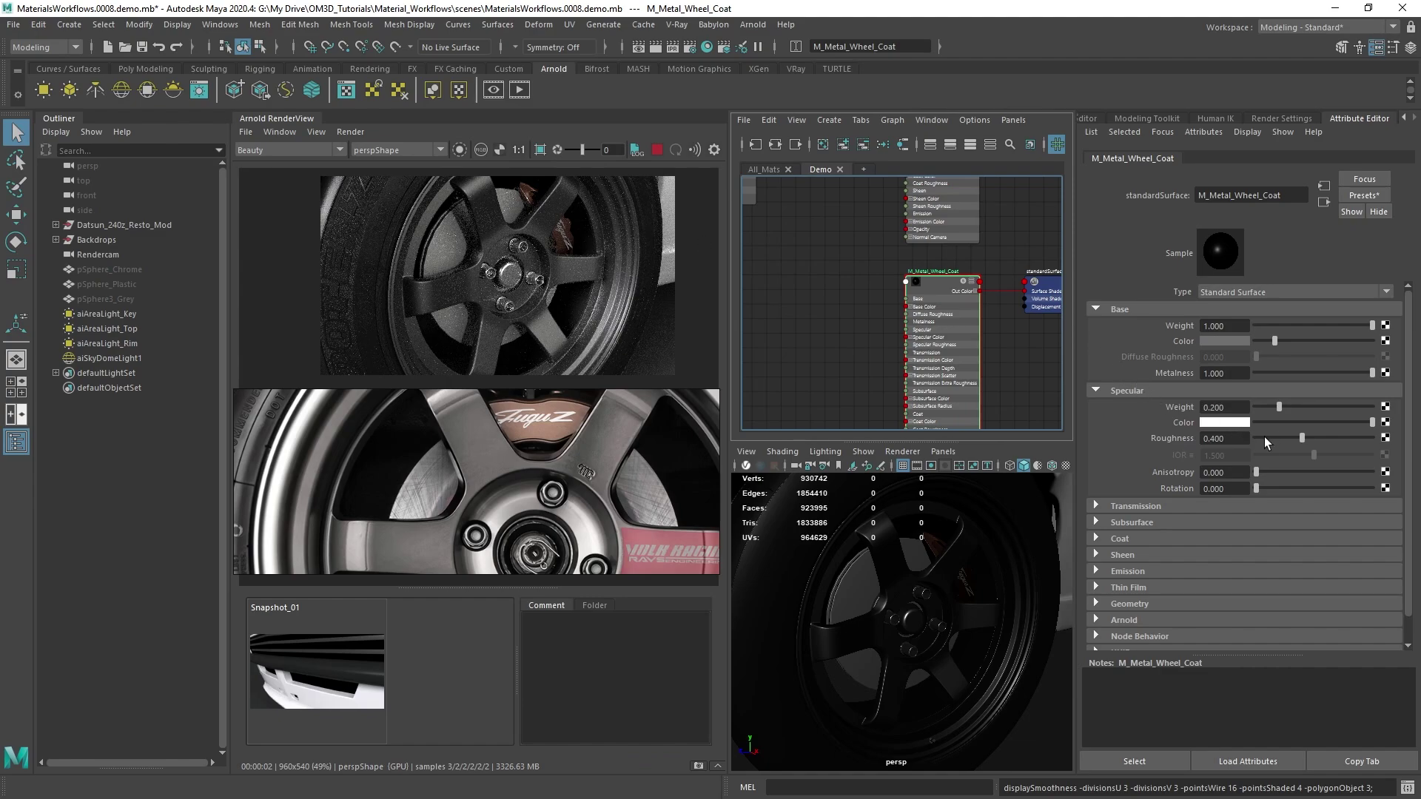
Step: Set the wheel coat material's specular roughness to about 0.368 and its specular weight to 1.000, and expand the Coat attributes
left_click_drag(1301, 439, 1268, 438)
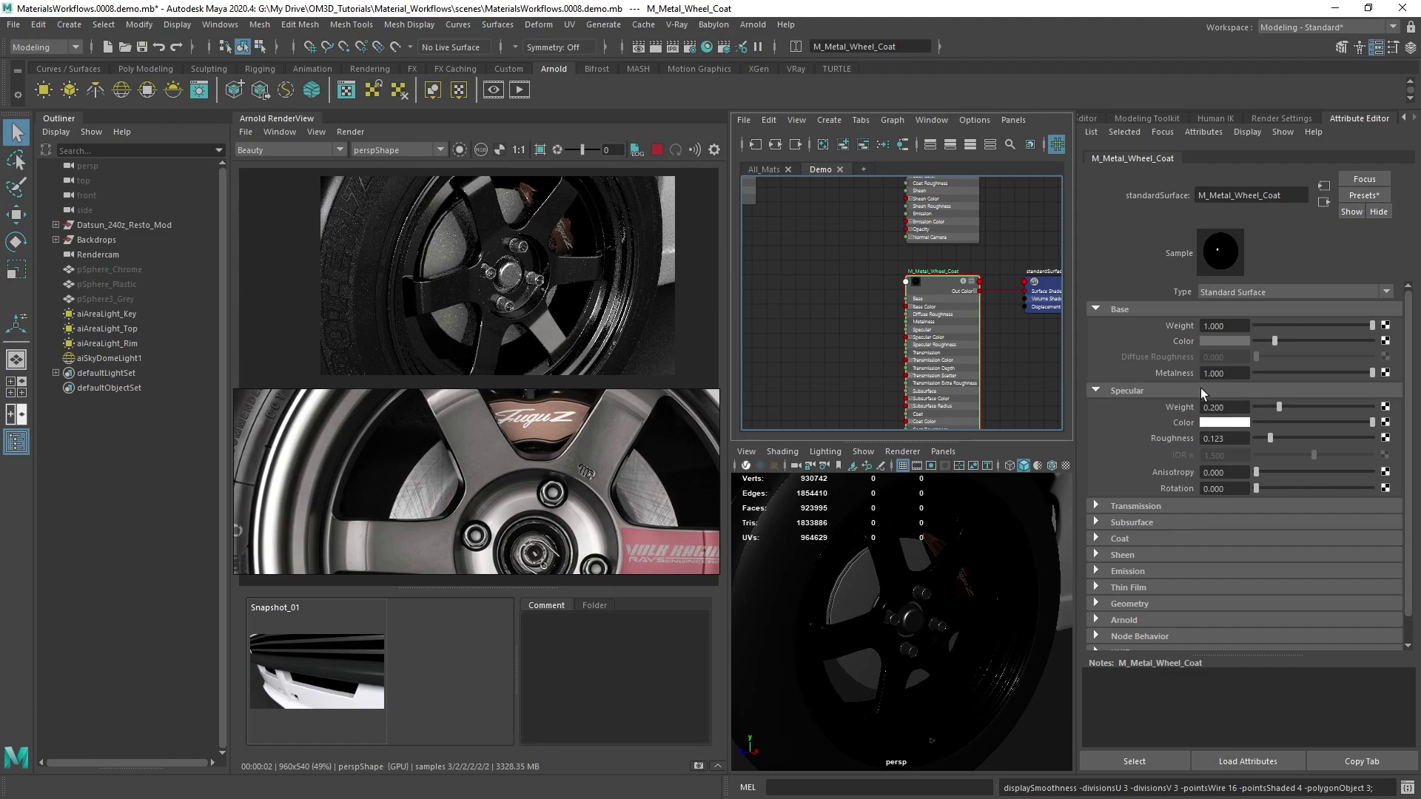
left_click(1118, 539)
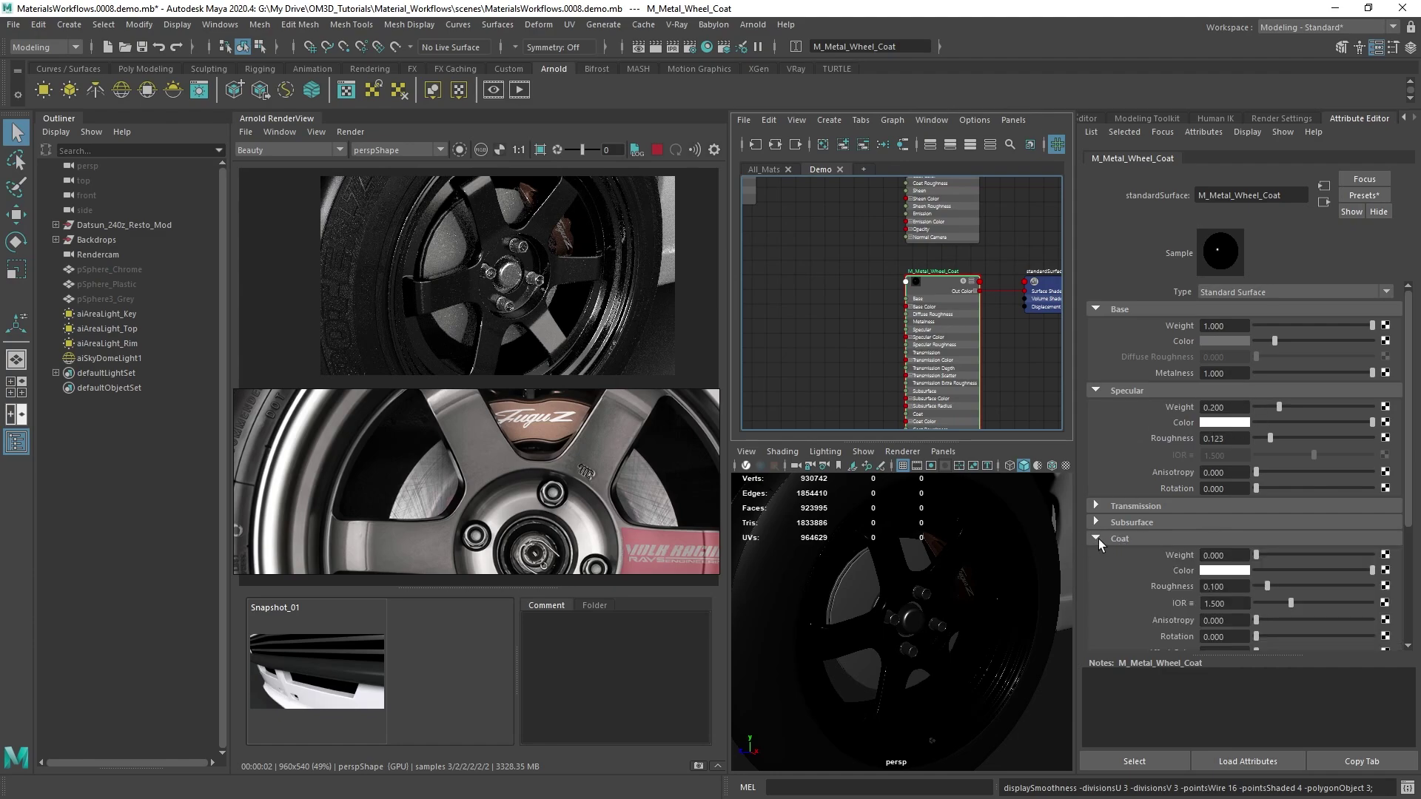
left_click_drag(1268, 437, 1305, 441)
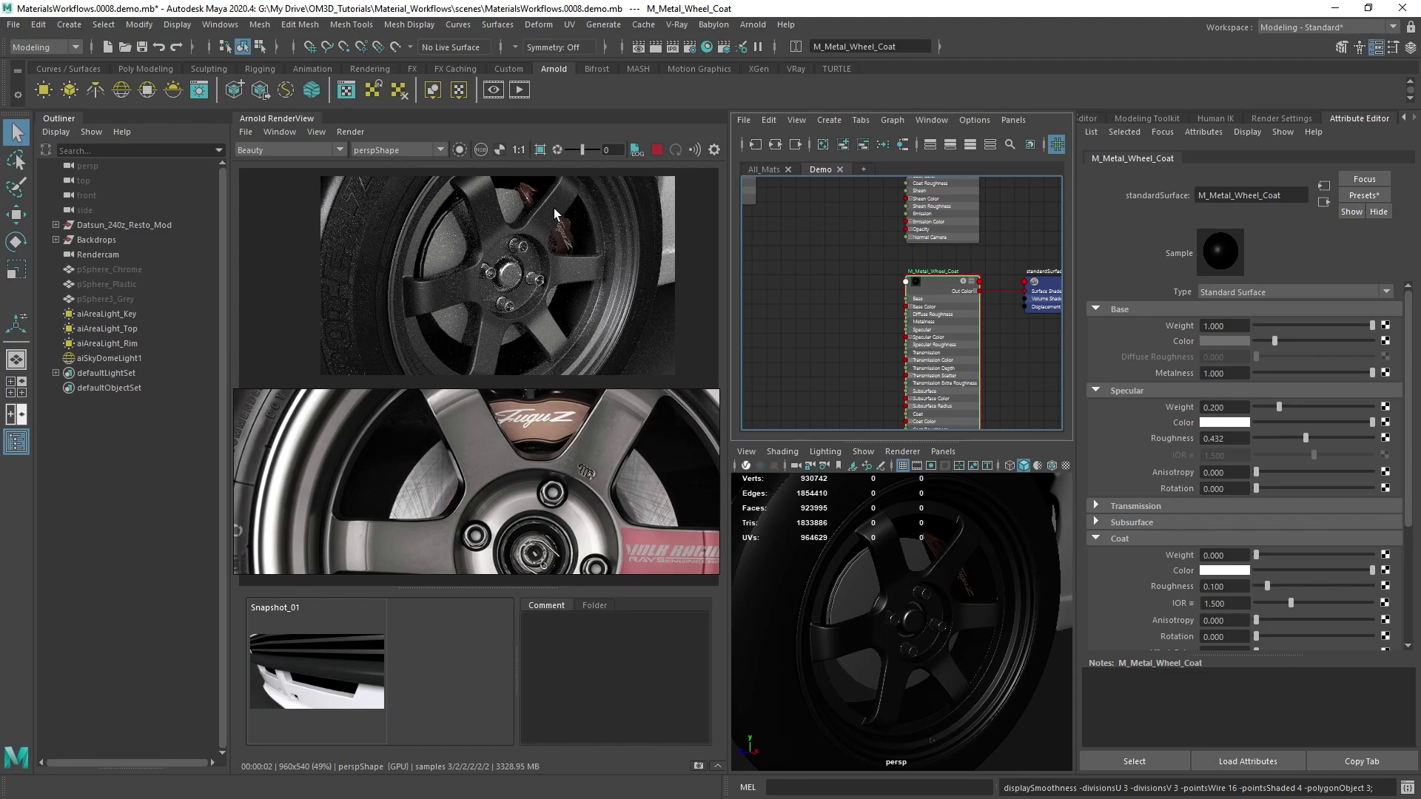
left_click_drag(1306, 438, 1299, 440)
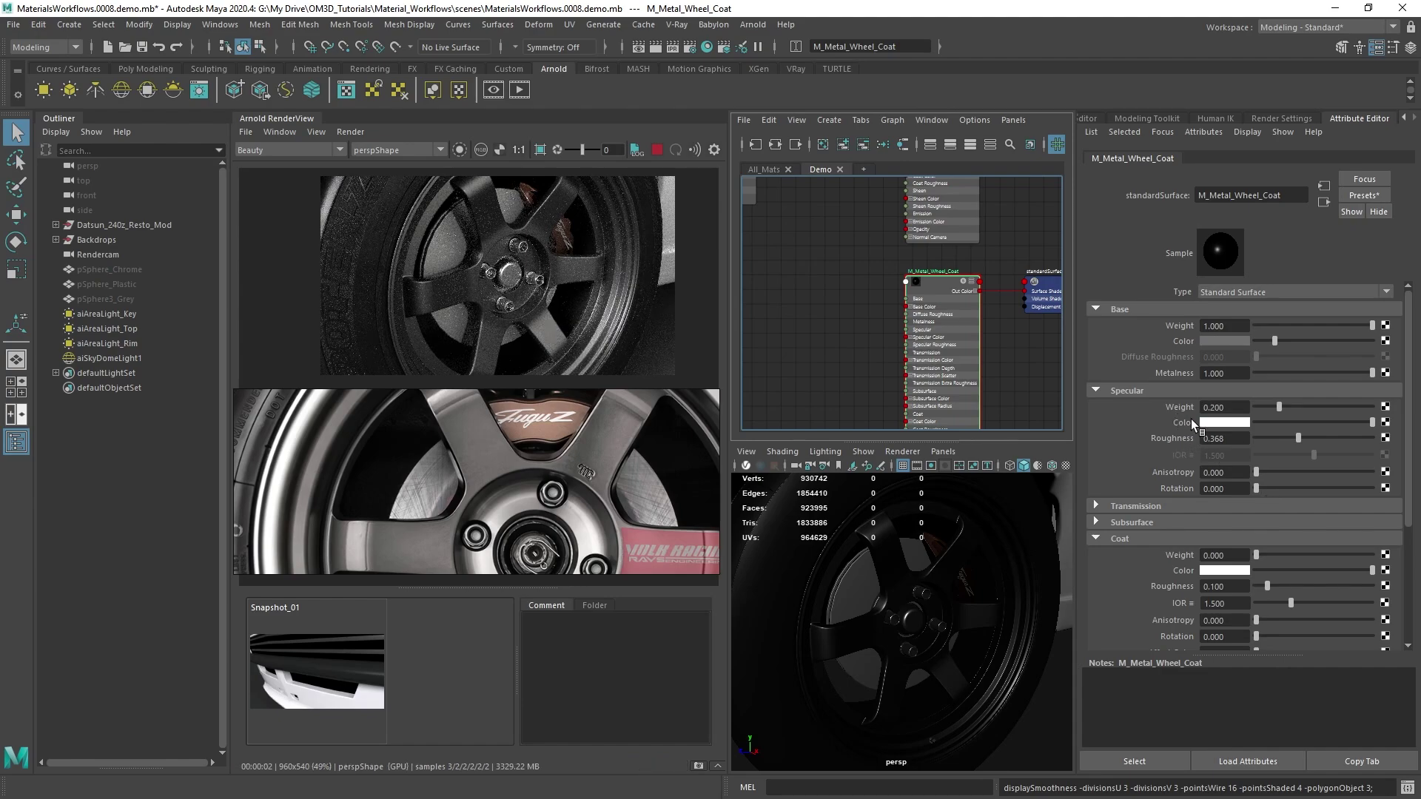
left_click_drag(1278, 407, 1411, 419)
Step: Set the wheel material's coat weight to 1.000 and its coat roughness to about 0.058
scroll(1153, 540, "down", 3)
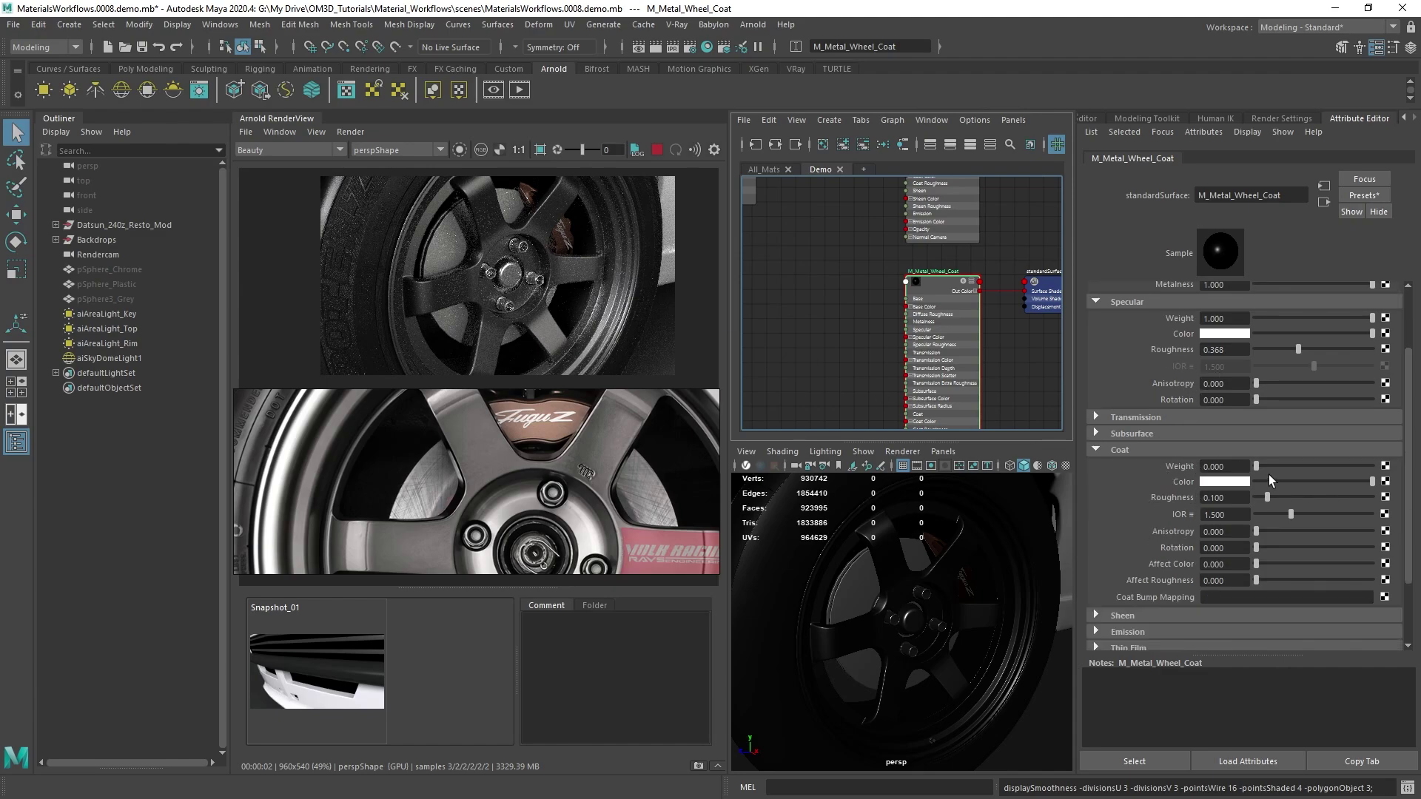
left_click_drag(1255, 467, 1374, 467)
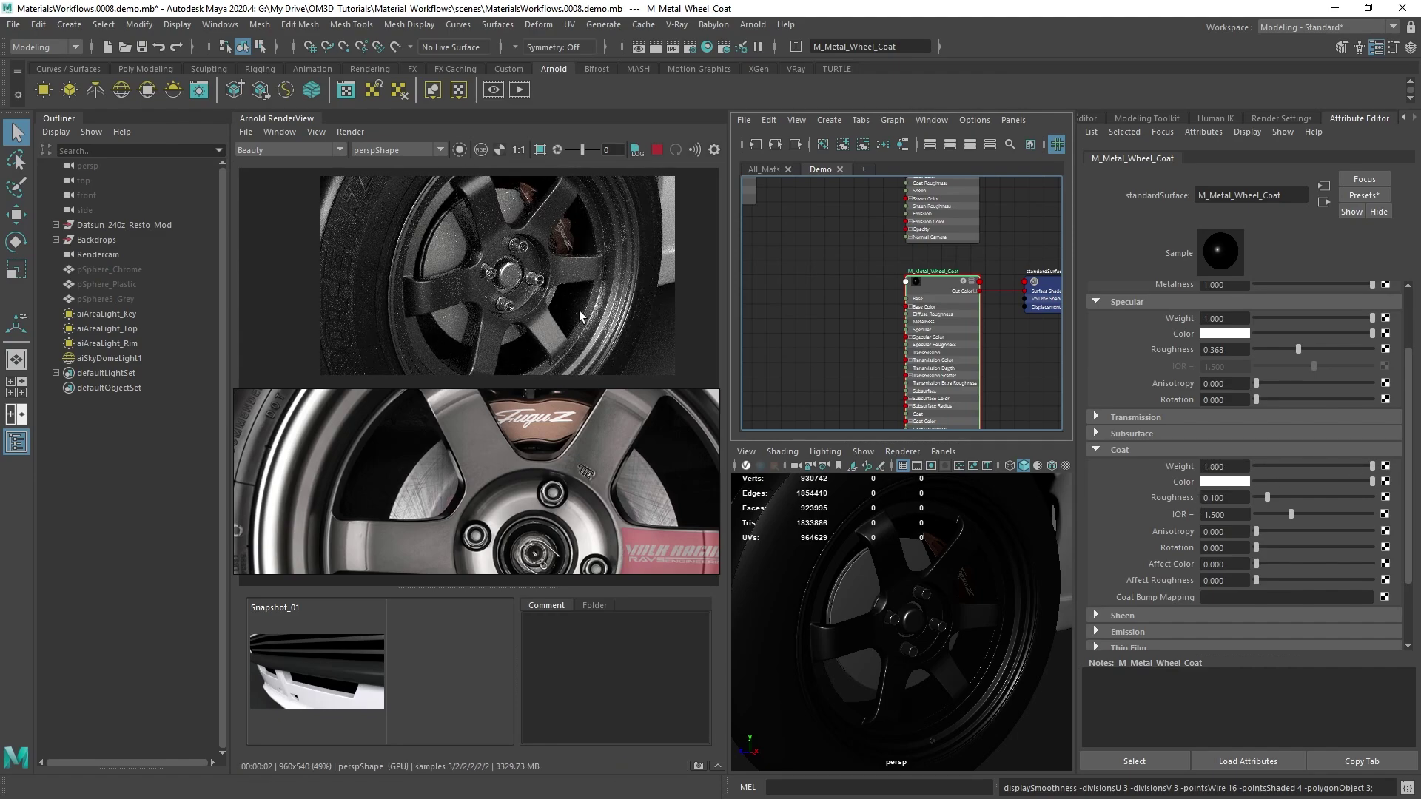
double_click(1227, 498)
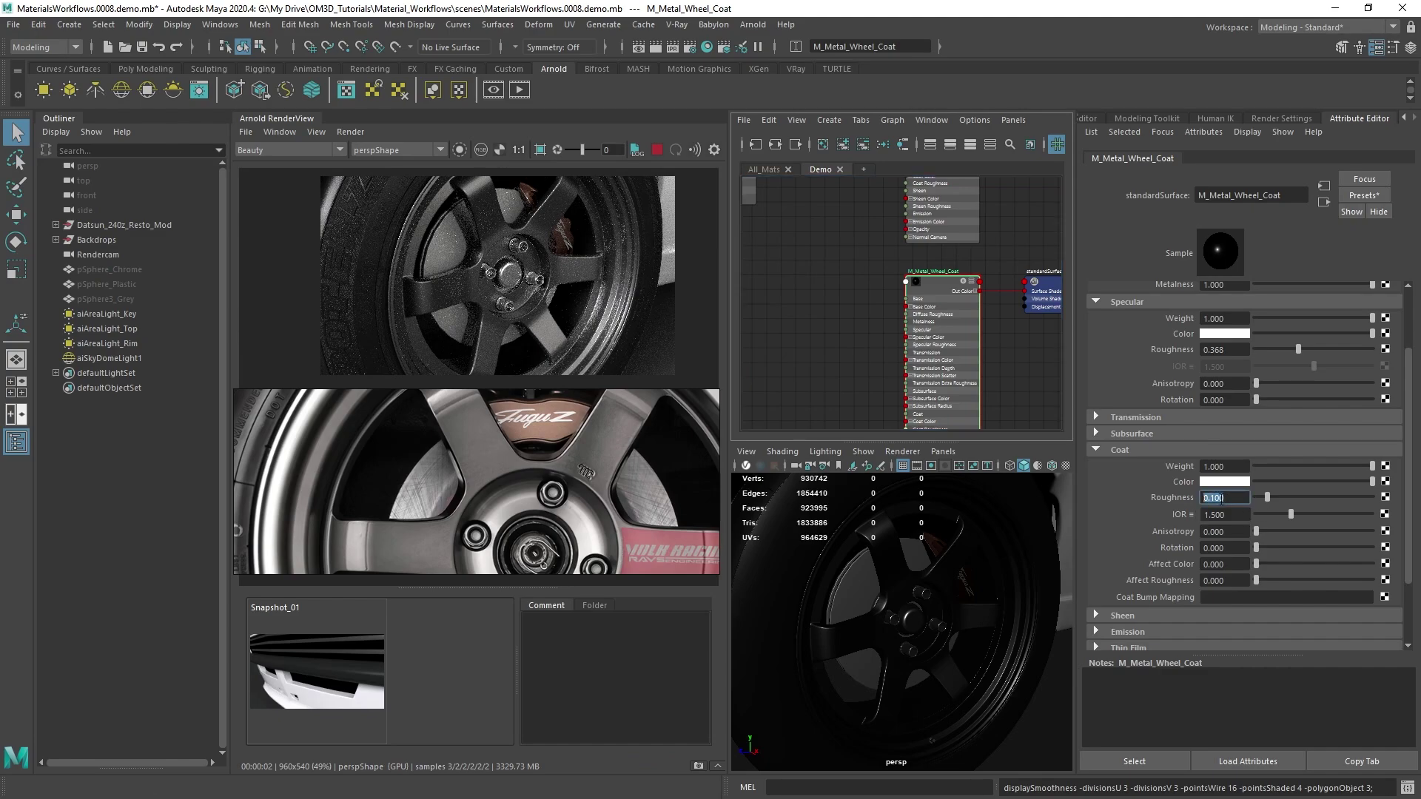
left_click_drag(1264, 499, 1261, 498)
Step: Fine-tune the wheel material's base color to a slightly darker grey and check the whole wheel face-on in the render
scroll(1142, 385, "up", 3)
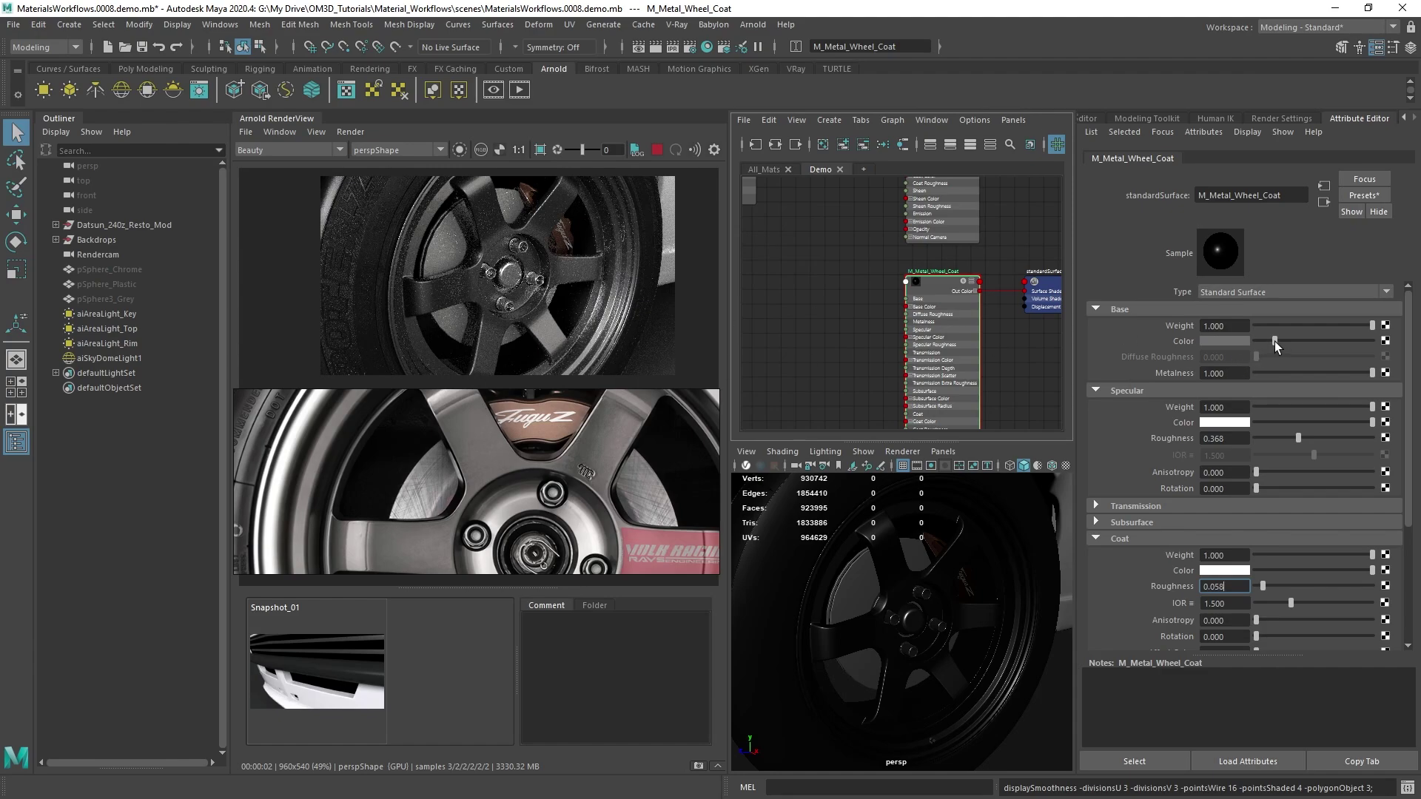
left_click_drag(1277, 341, 1287, 341)
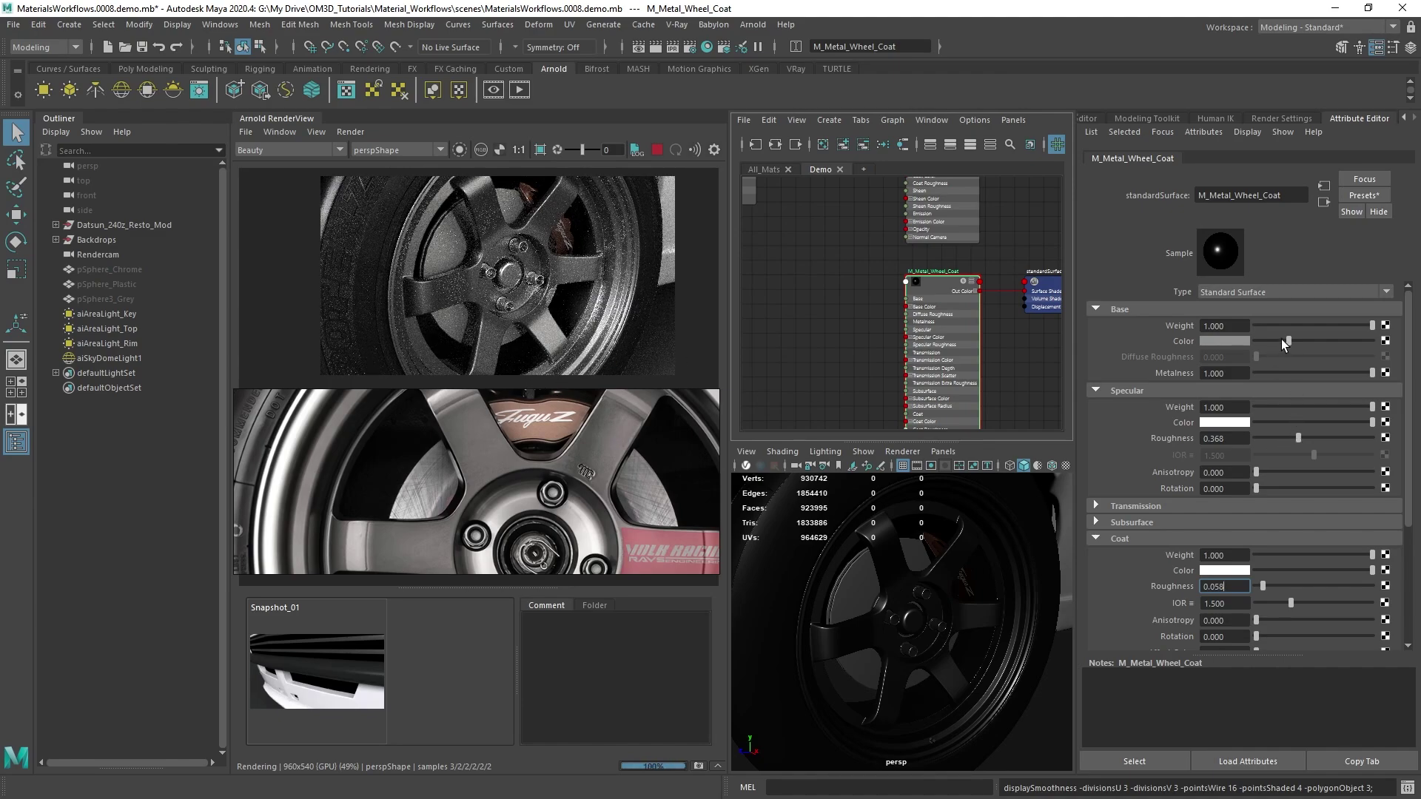
left_click(1281, 341)
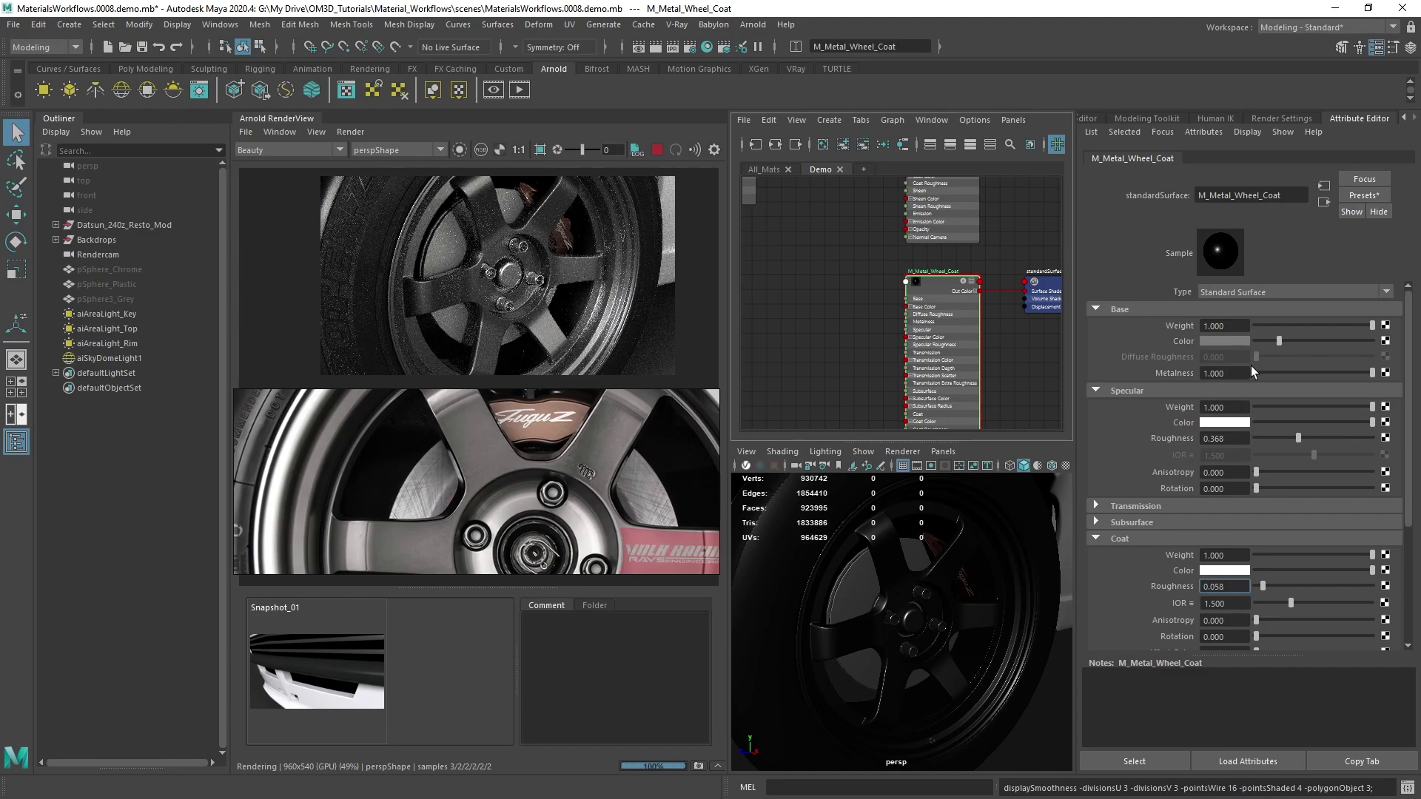
left_click_drag(1276, 341, 1270, 341)
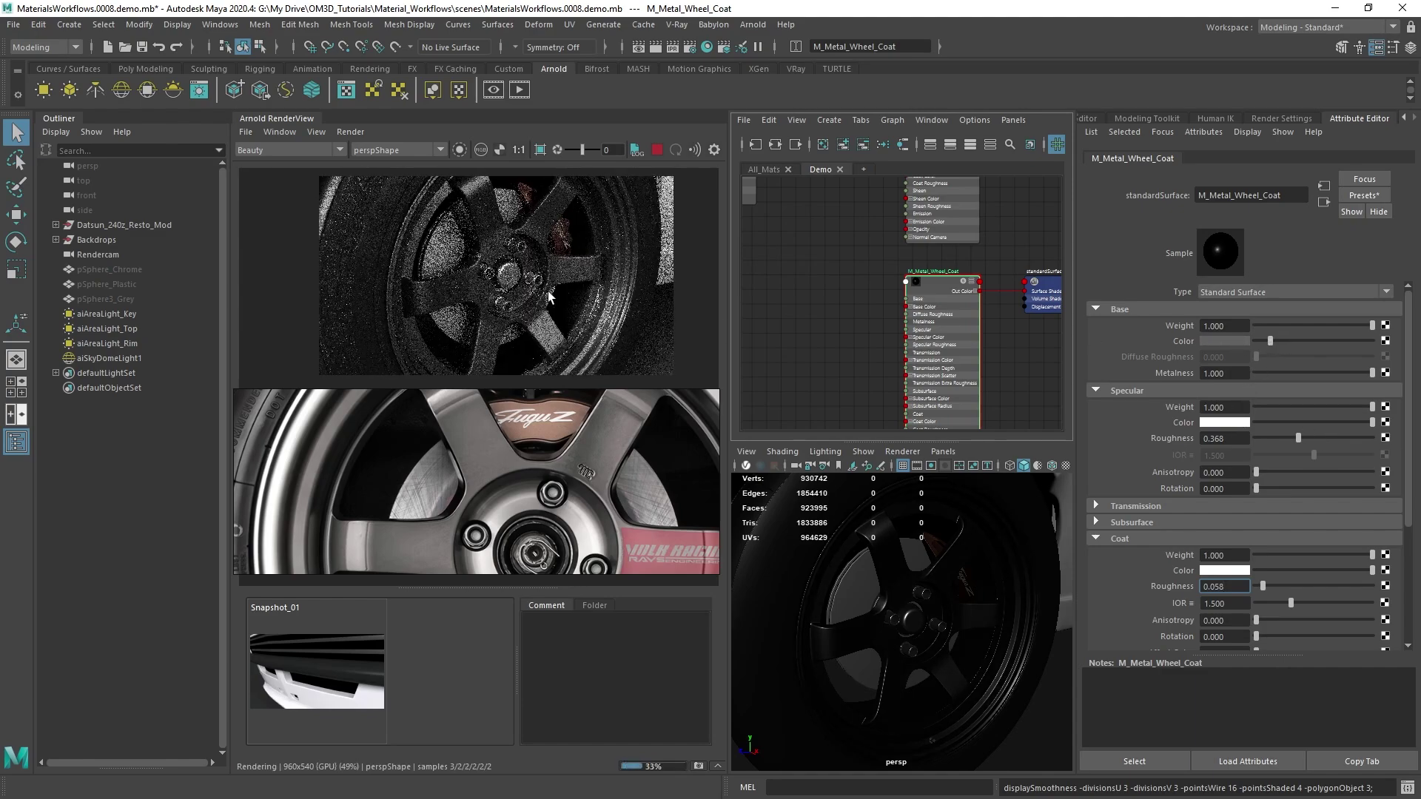
mouse_move(932, 673)
left_mouse_down("alt")
mouse_move(891, 670)
mouse_move(929, 671)
left_mouse_up("alt")
scroll(932, 665, "down", 3)
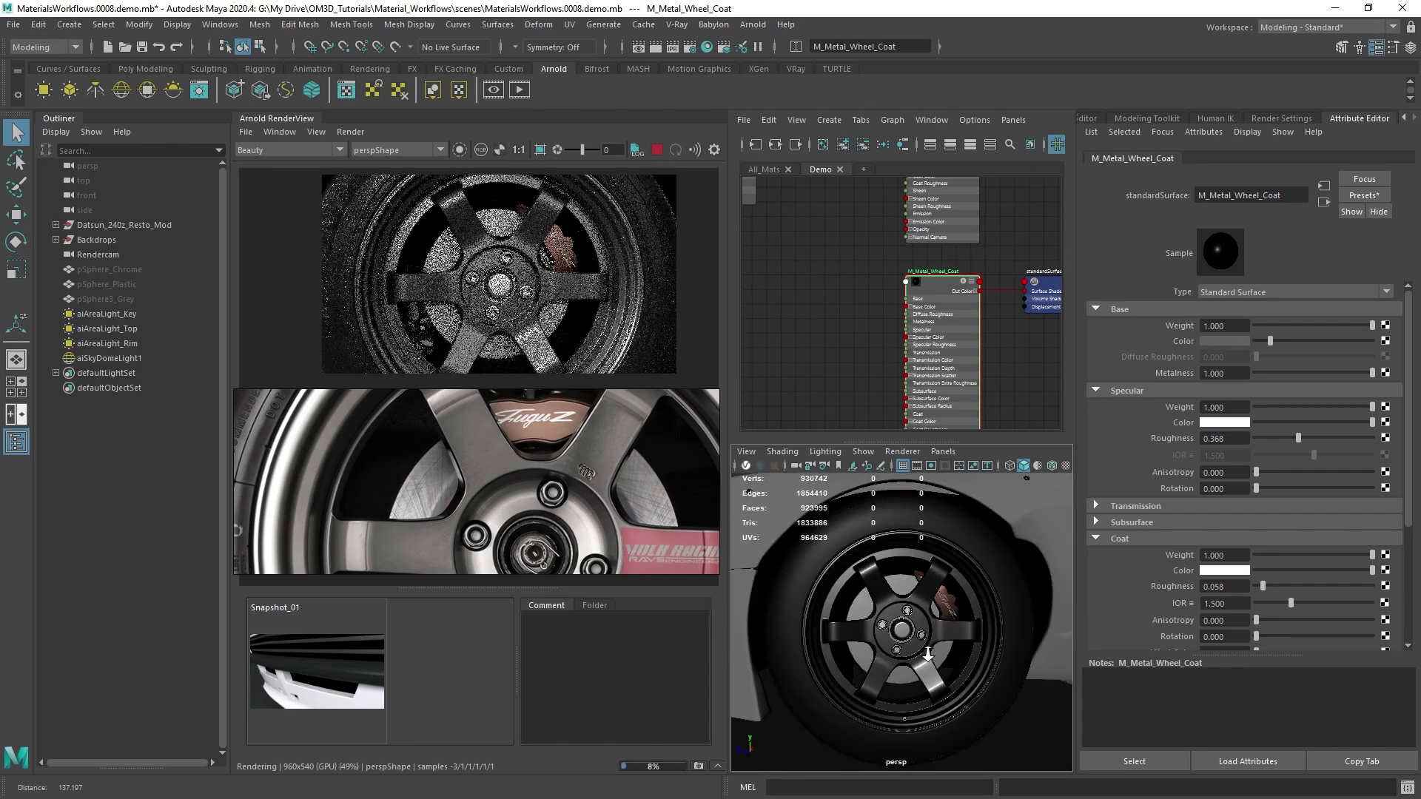
scroll(527, 493, "down", 3)
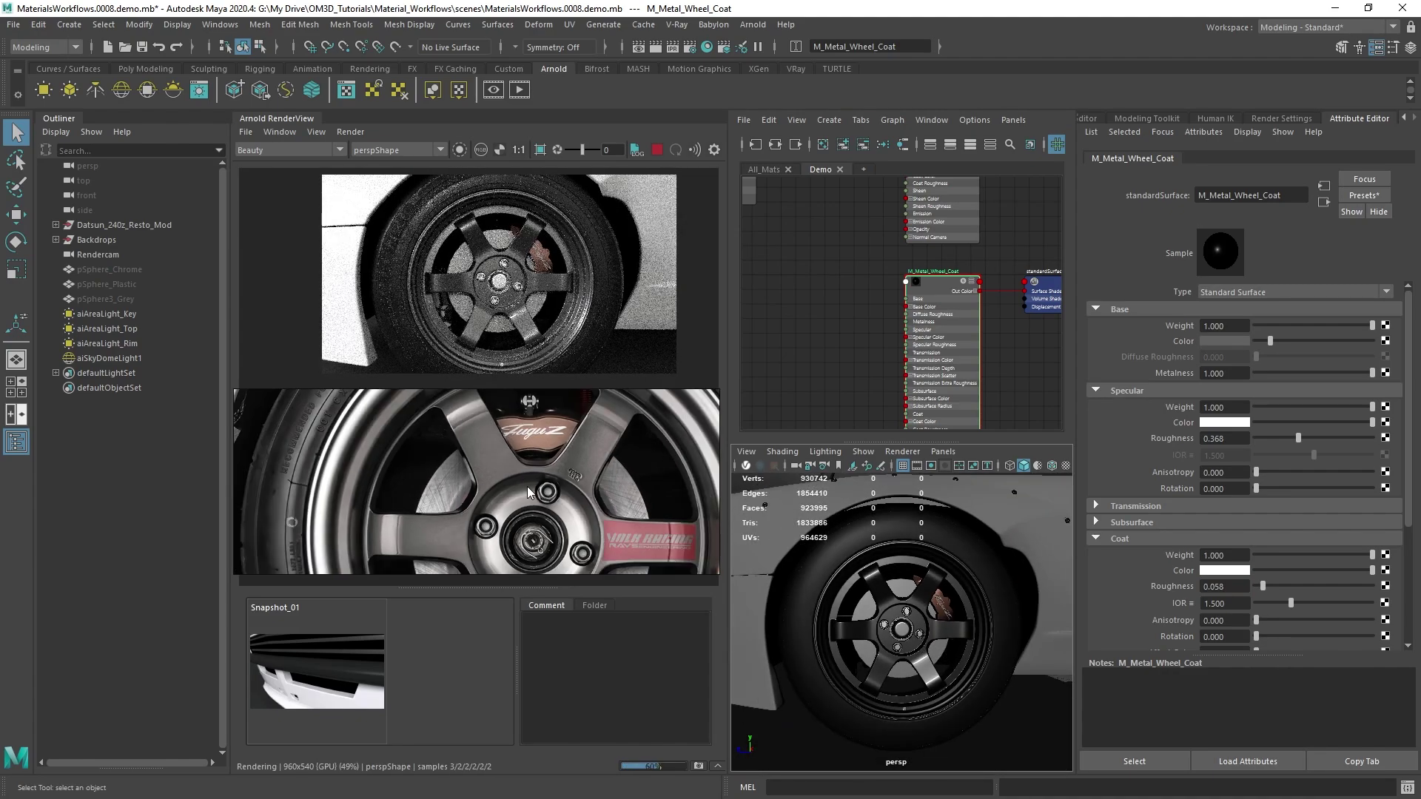
Step: Compare the rim with the wheel reference photos and fine-tune the M_Metal_Wheel_Coat base color grey
scroll(527, 492, "down", 5)
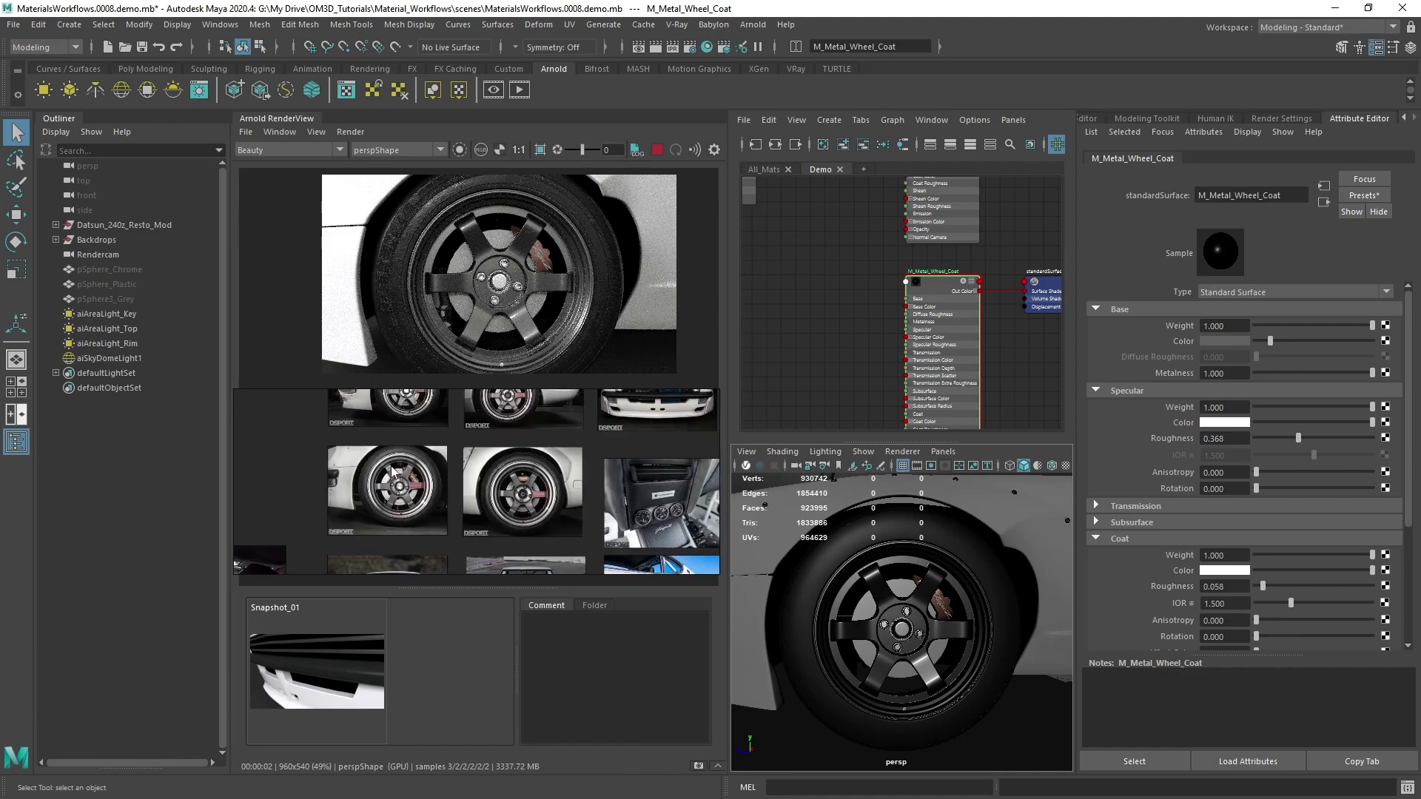
scroll(459, 468, "up", 3)
scroll(460, 467, "up", 5)
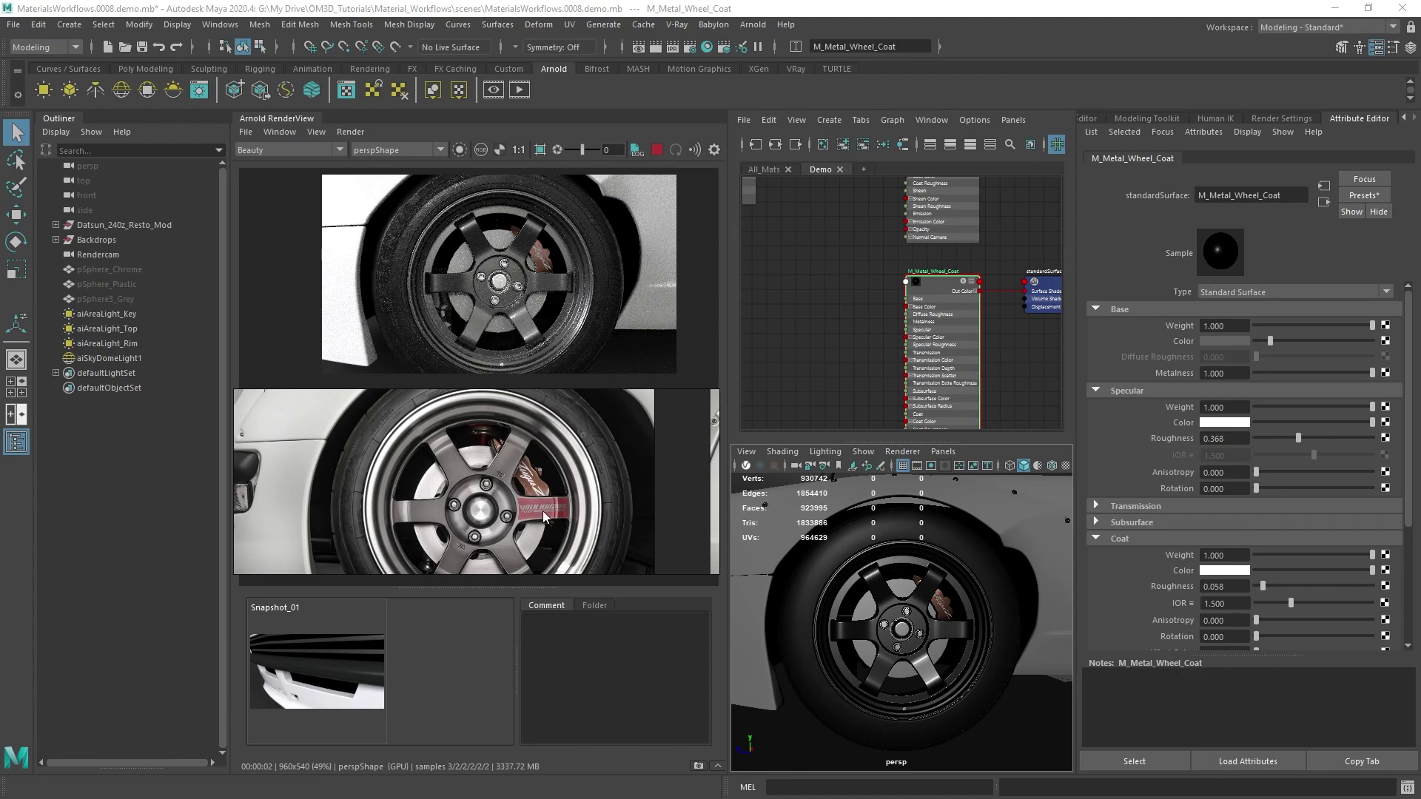
scroll(530, 511, "up", 4)
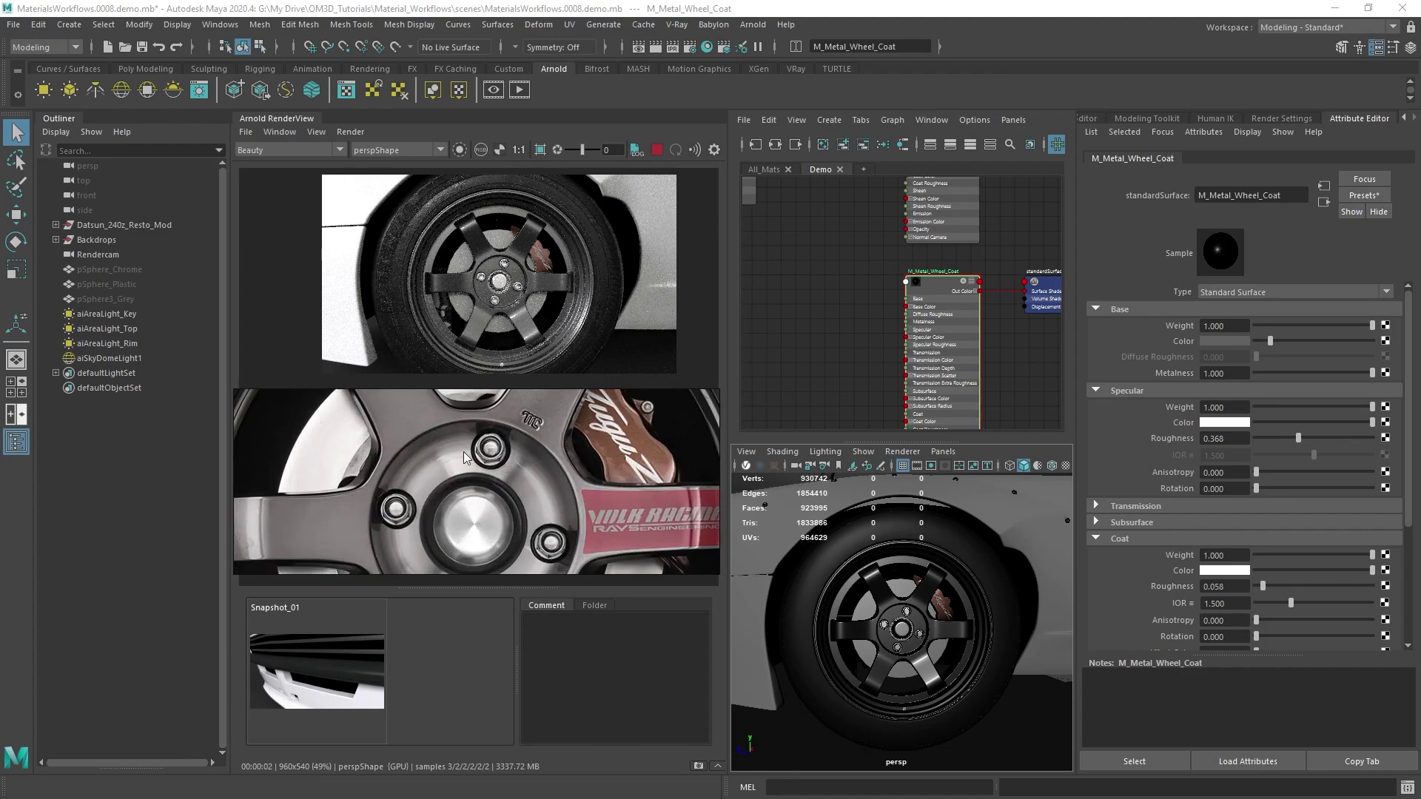
scroll(535, 486, "down", 6)
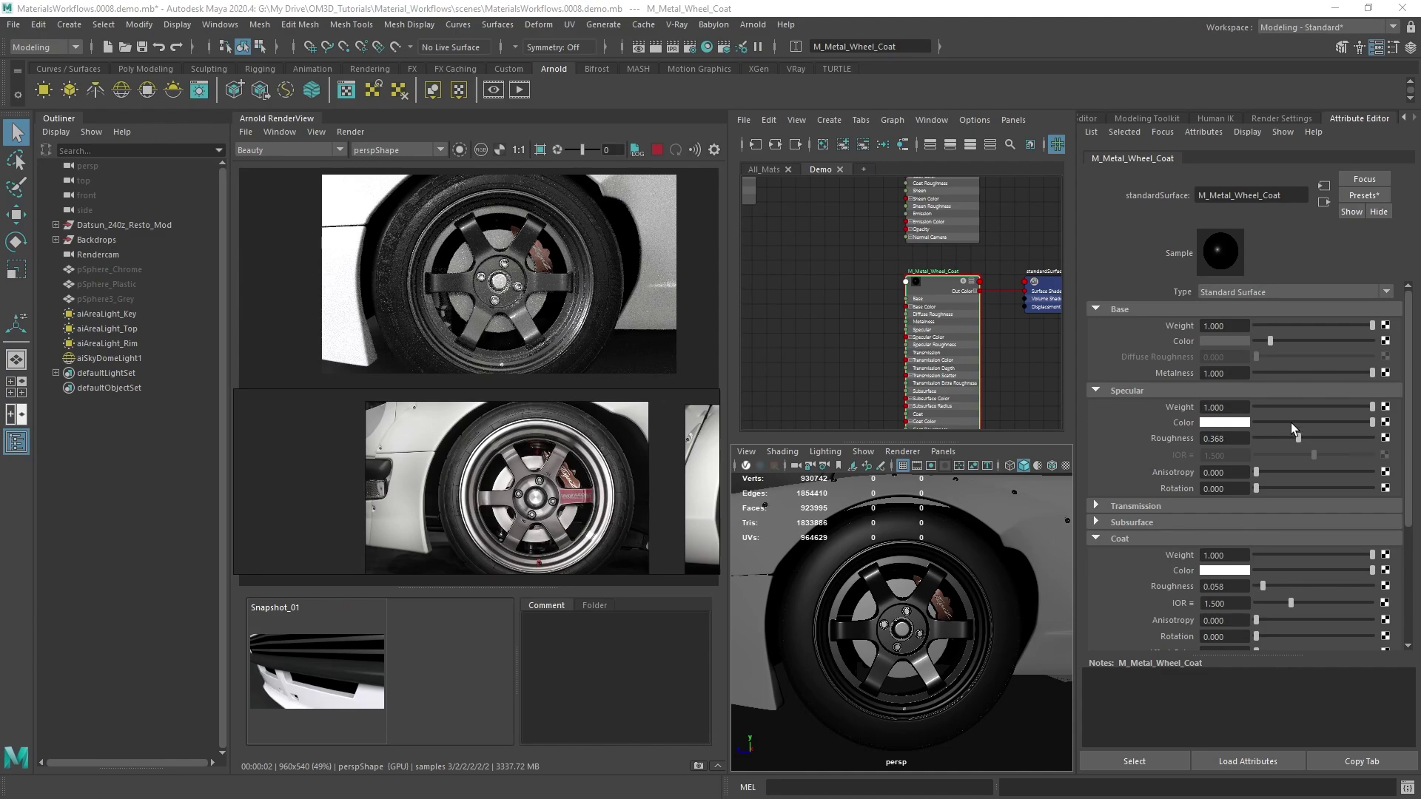
left_click_drag(1271, 339, 1267, 339)
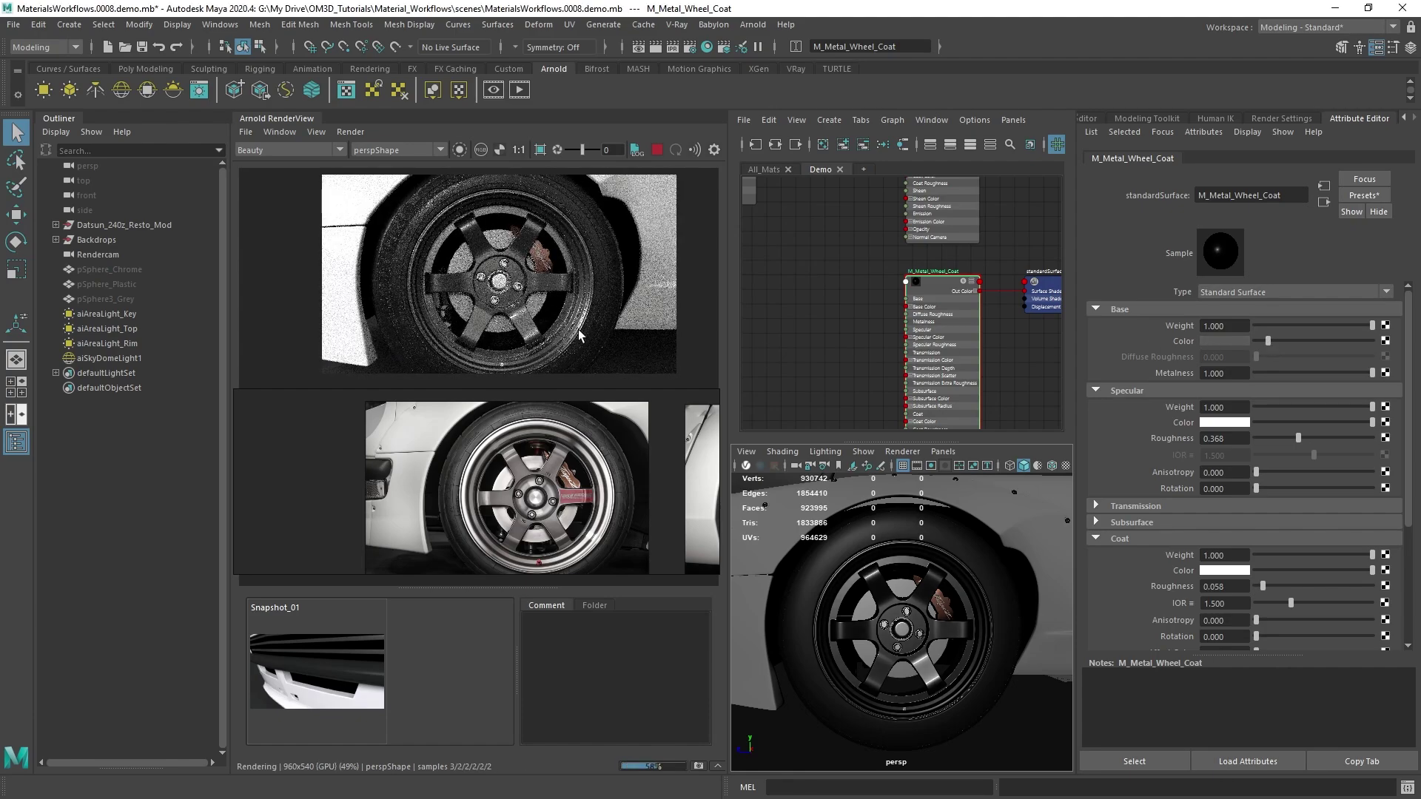
left_click_drag(1267, 338, 1268, 339)
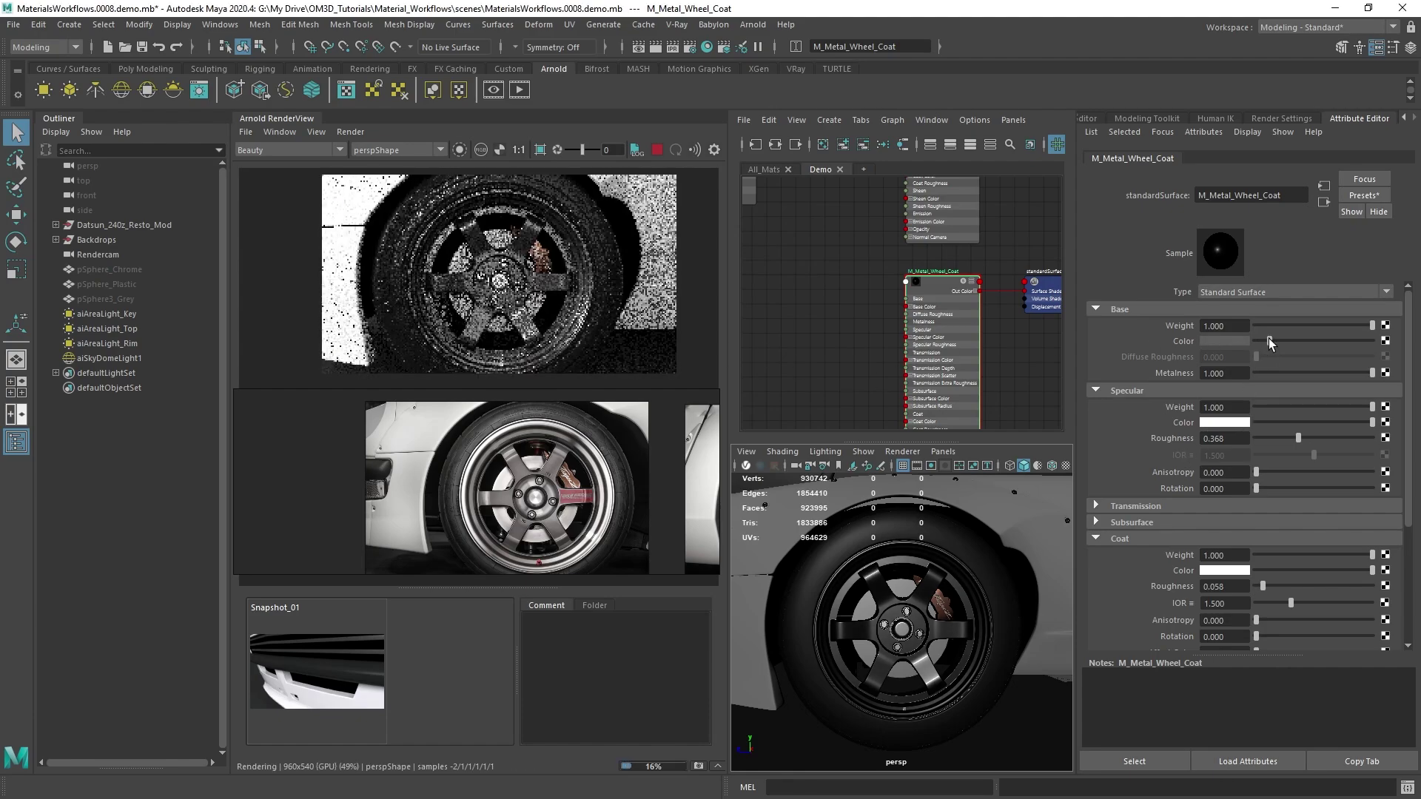
Step: Check the rim from an angle against the spoke close-up, and duplicate the aiNoise11 and aiRange7 nodes
mouse_move(904, 618)
left_mouse_down("alt")
mouse_move(877, 614)
mouse_move(904, 607)
left_mouse_up("alt")
middle_click_drag(904, 607, 963, 605, "alt")
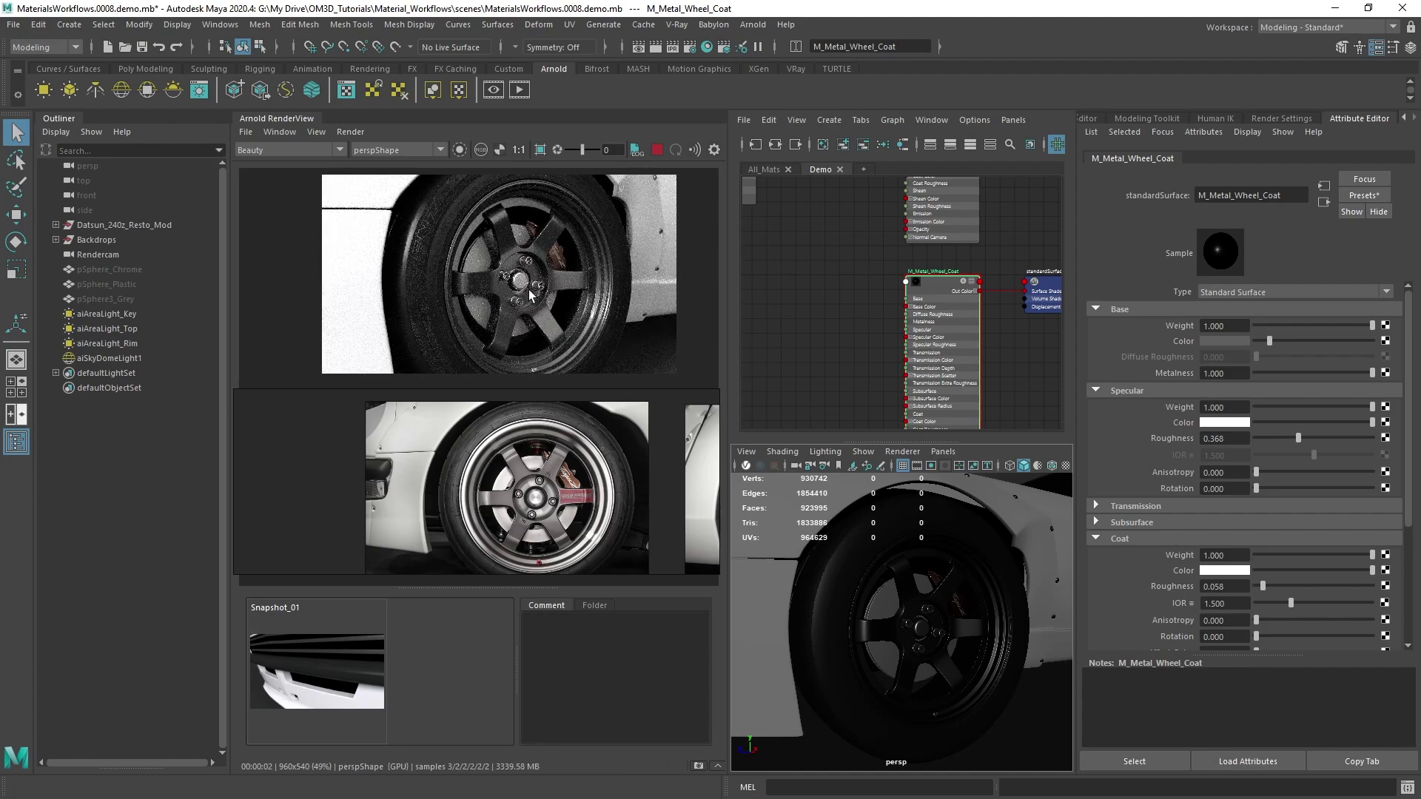
scroll(554, 486, "up", 6)
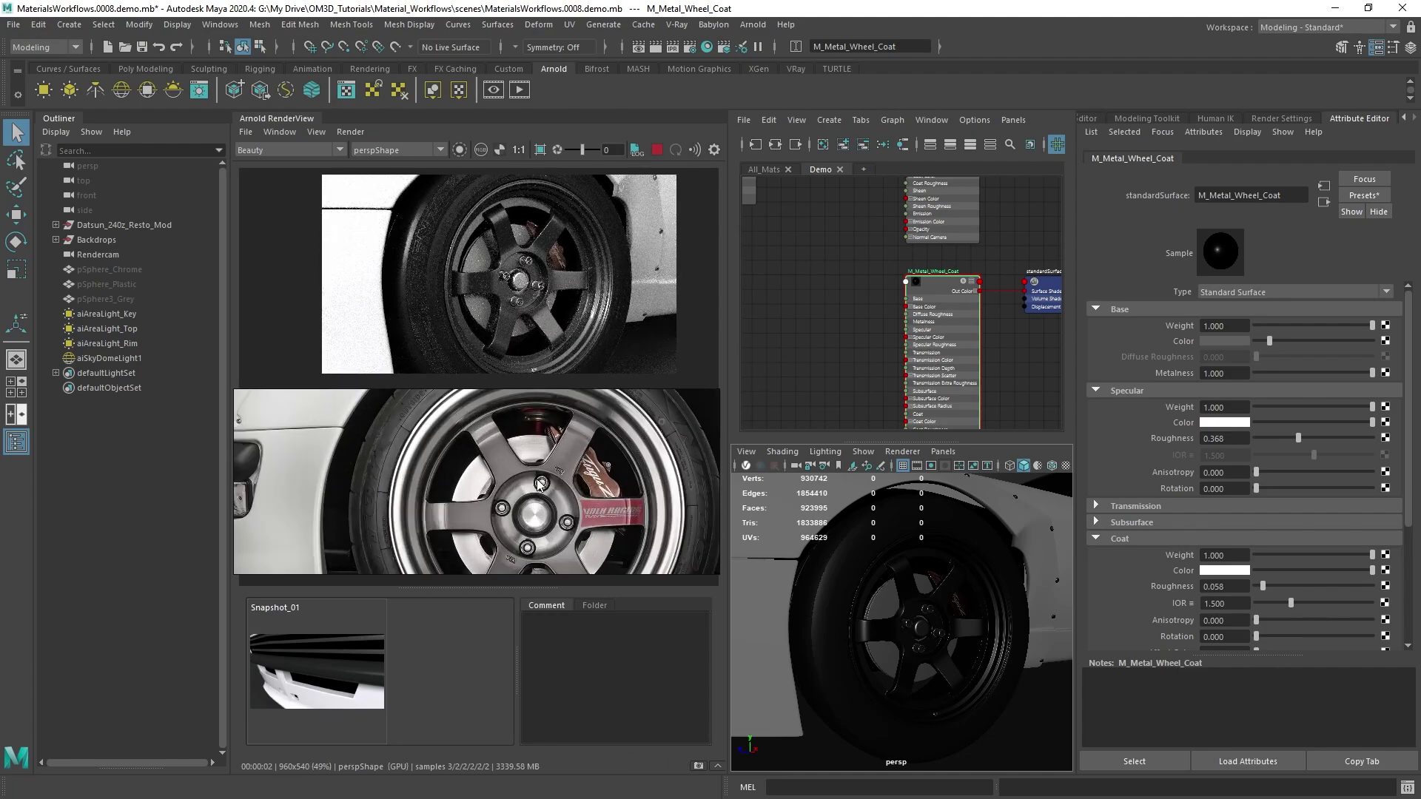
scroll(474, 526, "up", 5)
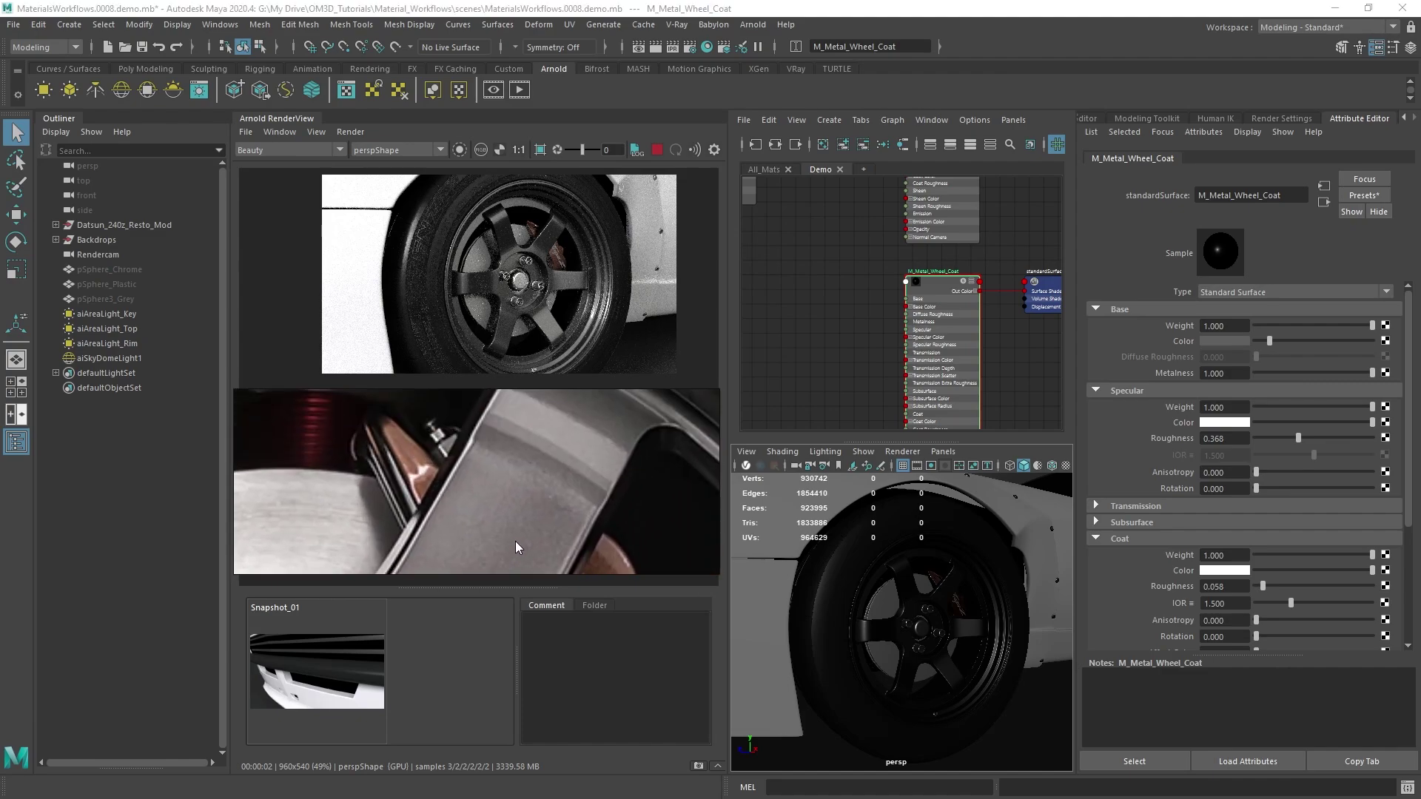
scroll(553, 485, "down", 2)
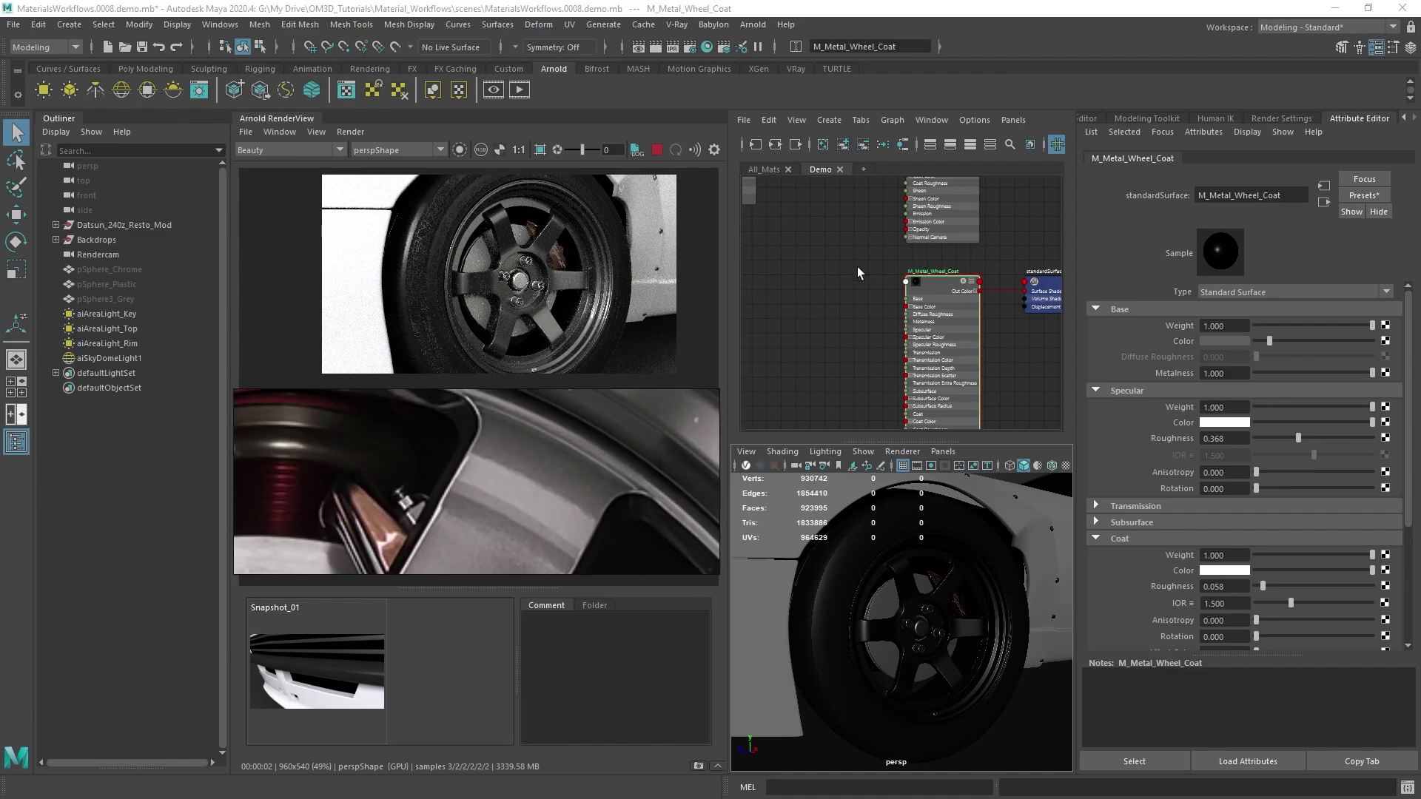
scroll(857, 266, "down", 2)
middle_click_drag(857, 266, 948, 340)
left_click(893, 282)
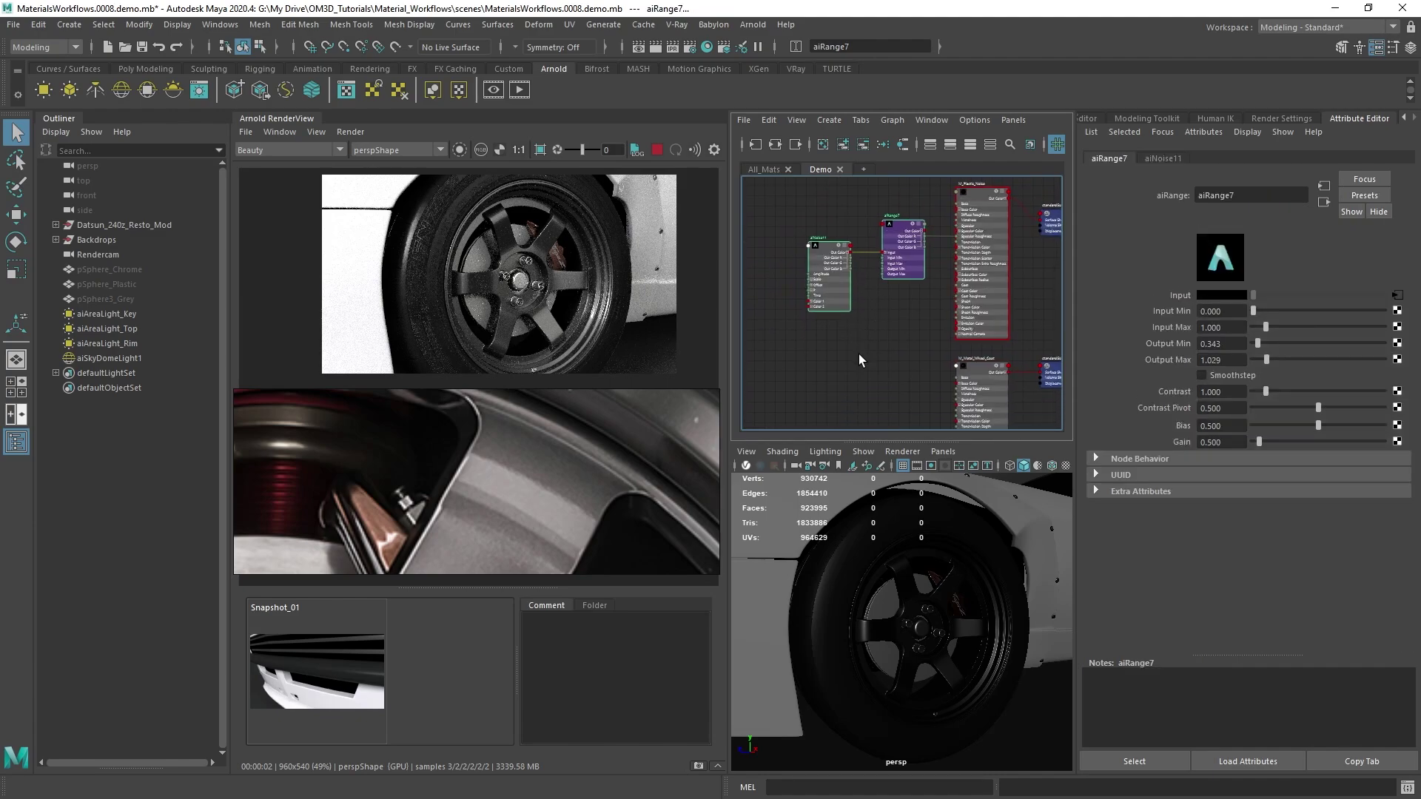
key("ctrl+d")
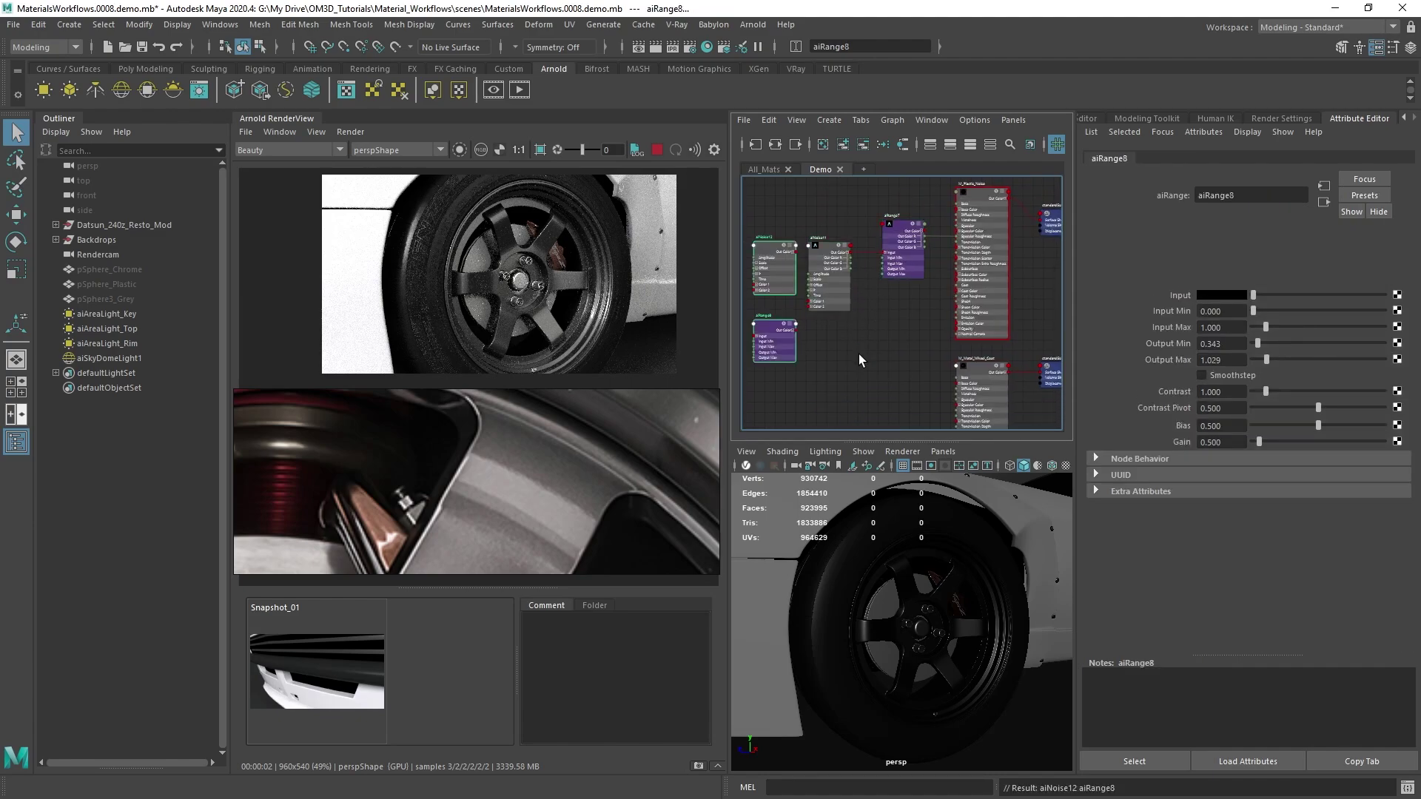
Step: Arrange the duplicated noise and range nodes in a row beside the M_Metal_Wheel_Coat node
middle_click_drag(832, 349, 877, 379)
left_click_drag(831, 230, 962, 337)
left_click(925, 392)
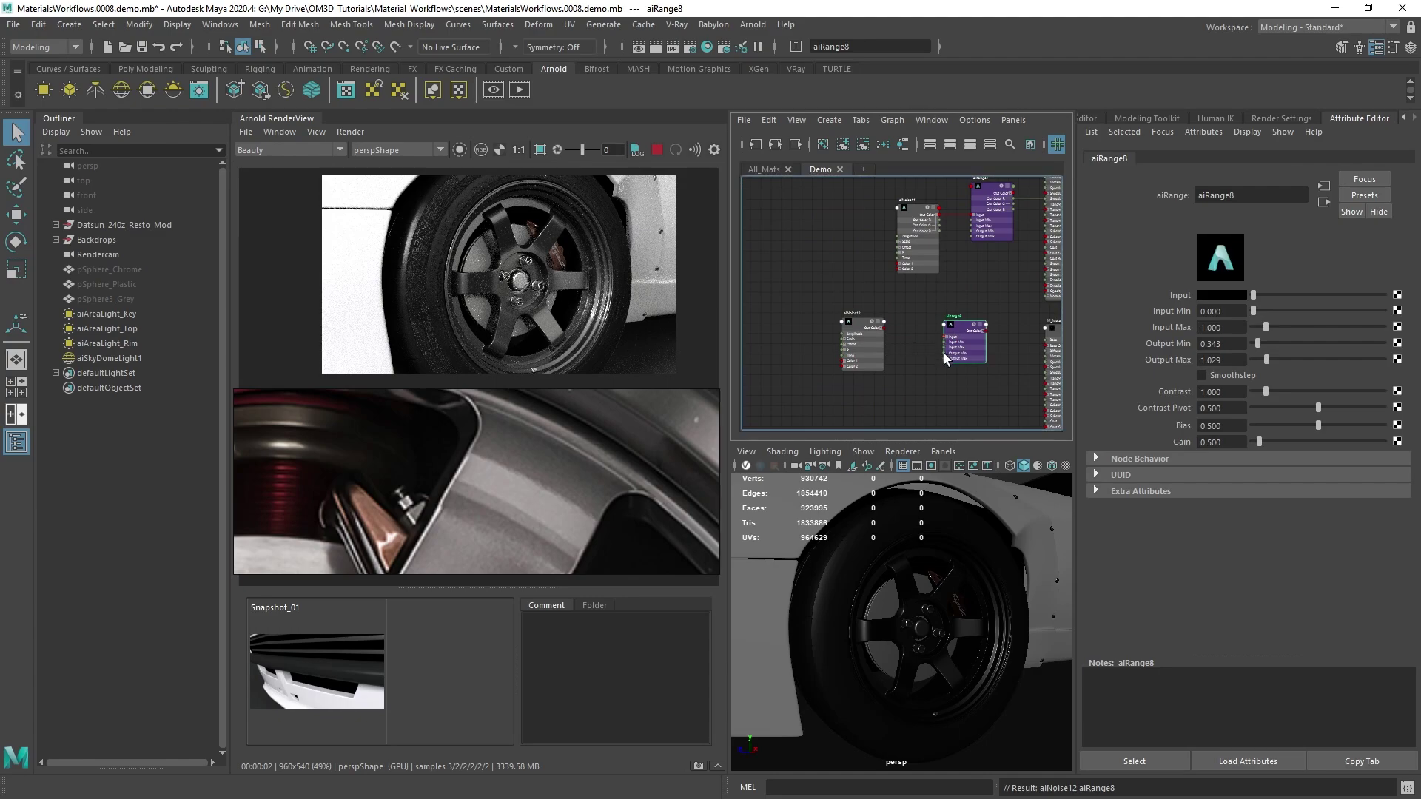
middle_click_drag(943, 353, 891, 342)
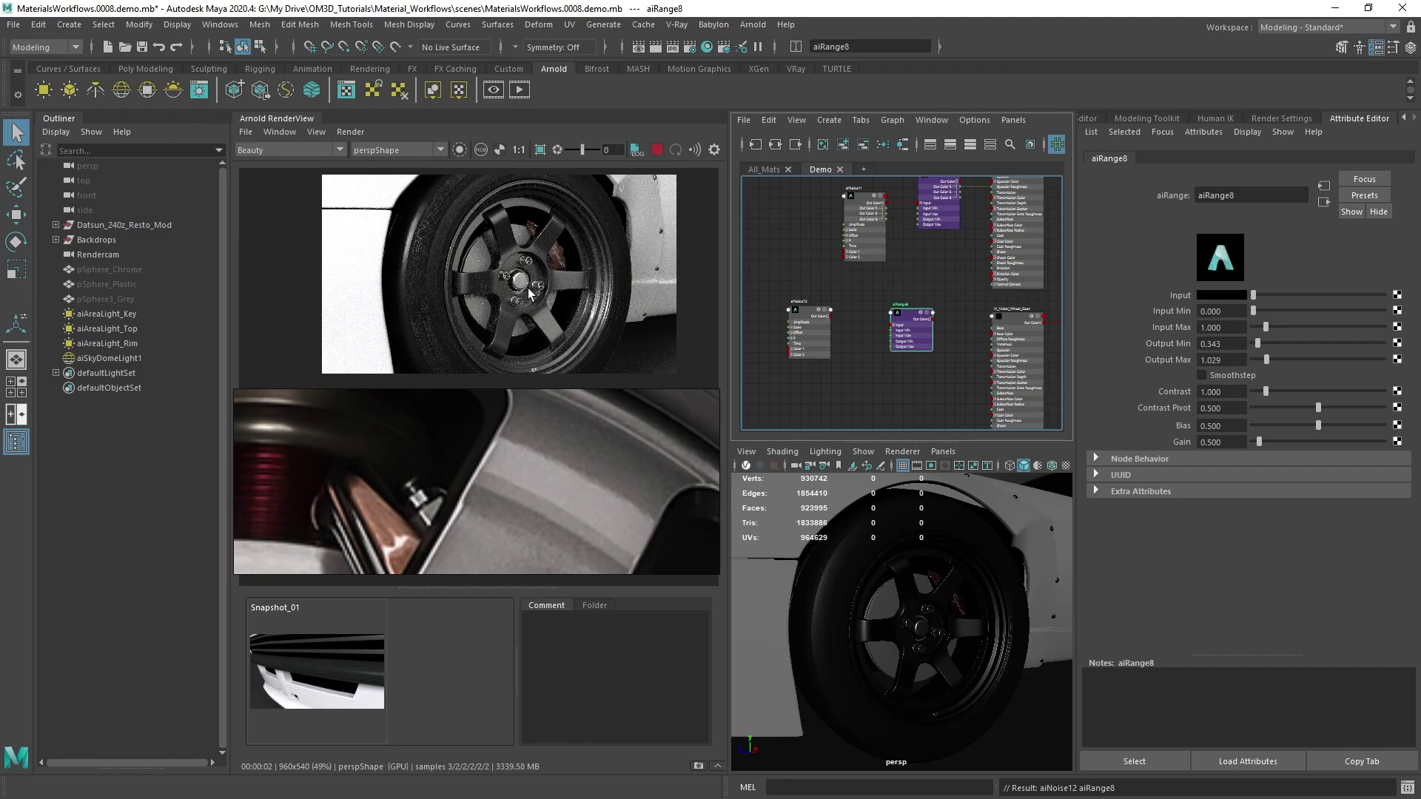
Step: Connect the duplicated noise node's Out Color to the Input of the duplicated range node
key("f")
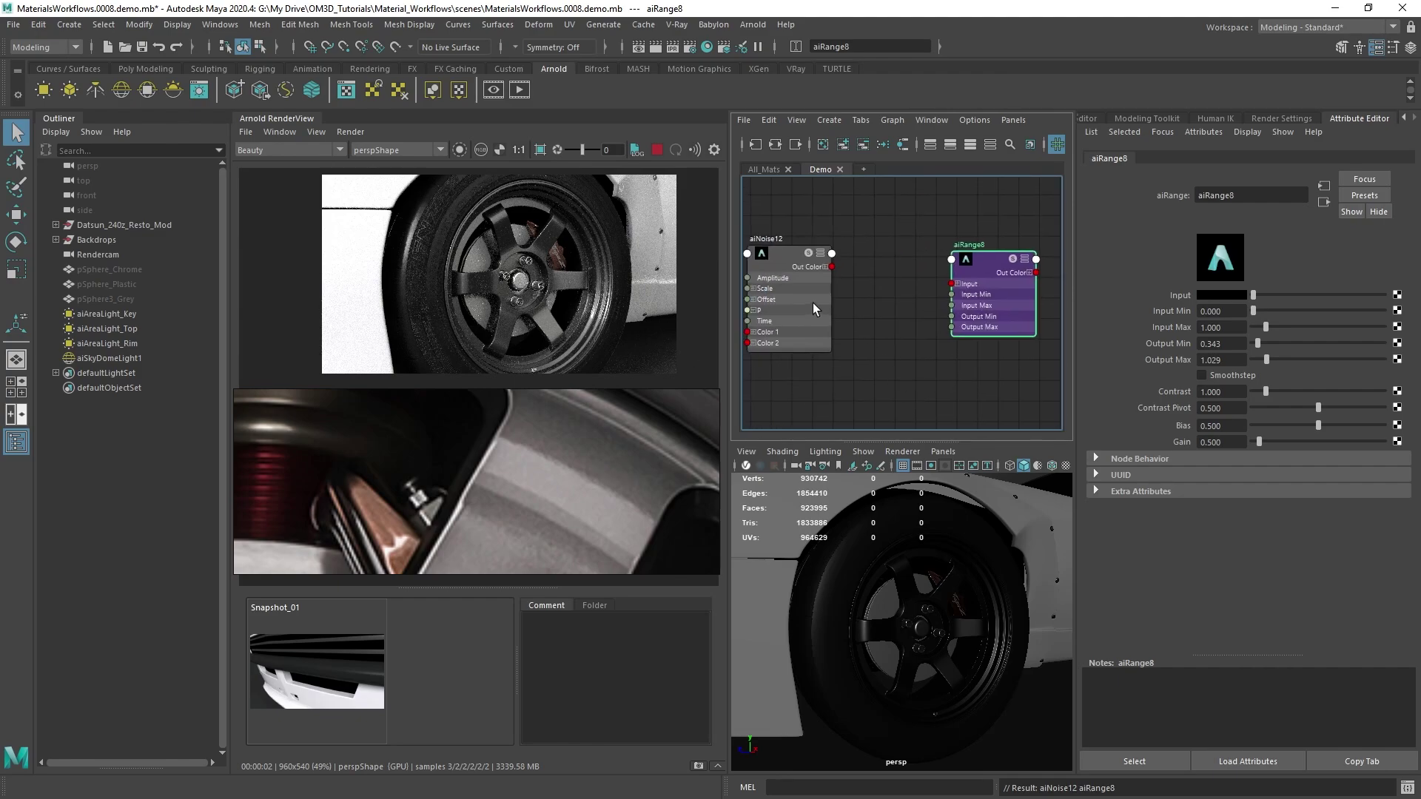
left_click(825, 267)
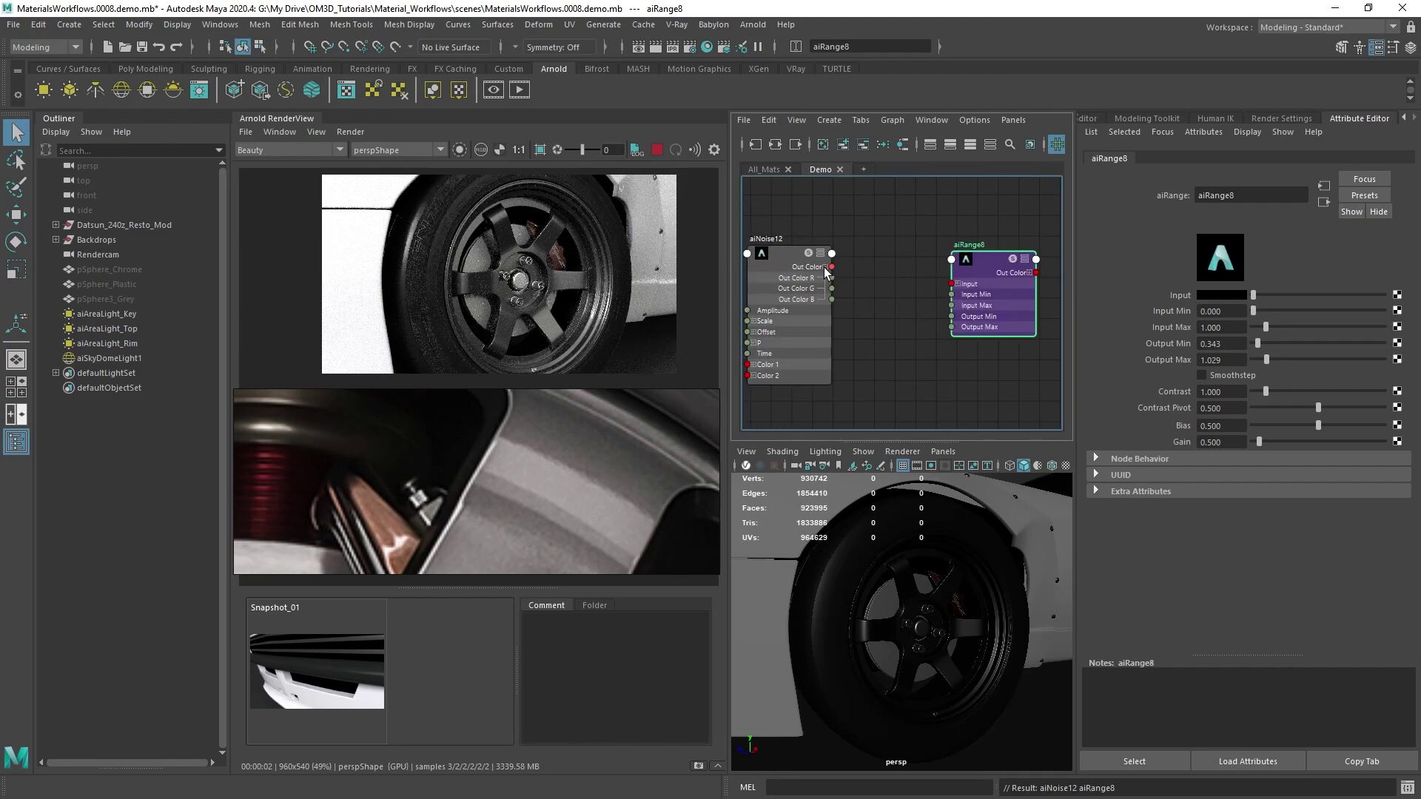
left_click_drag(831, 278, 954, 296)
left_click_drag(832, 266, 953, 284)
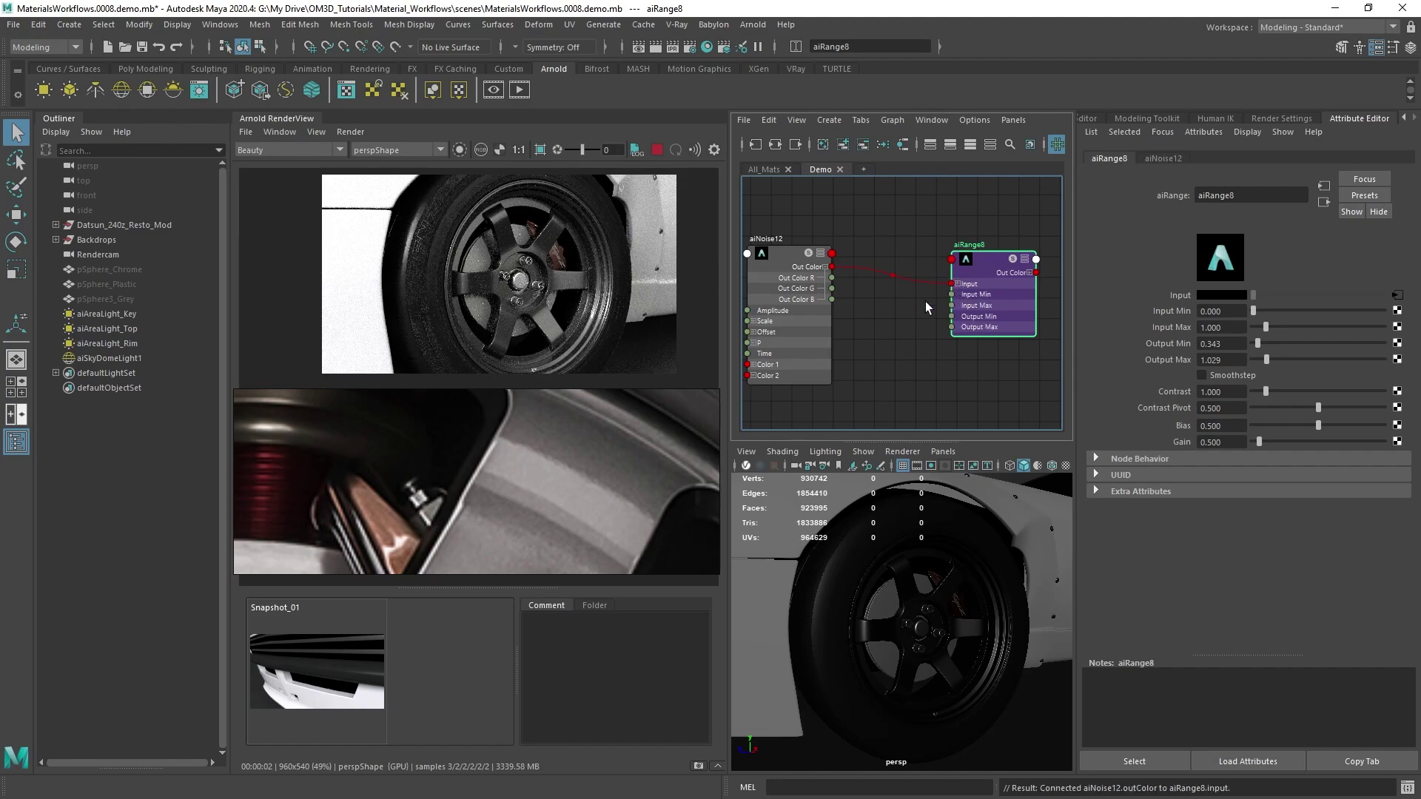
Step: Connect the duplicated range node's Out Color R to the Specular Roughness of M_Metal_Wheel_Coat
key("f")
middle_click_drag(994, 280, 851, 250, "alt")
left_click(962, 248)
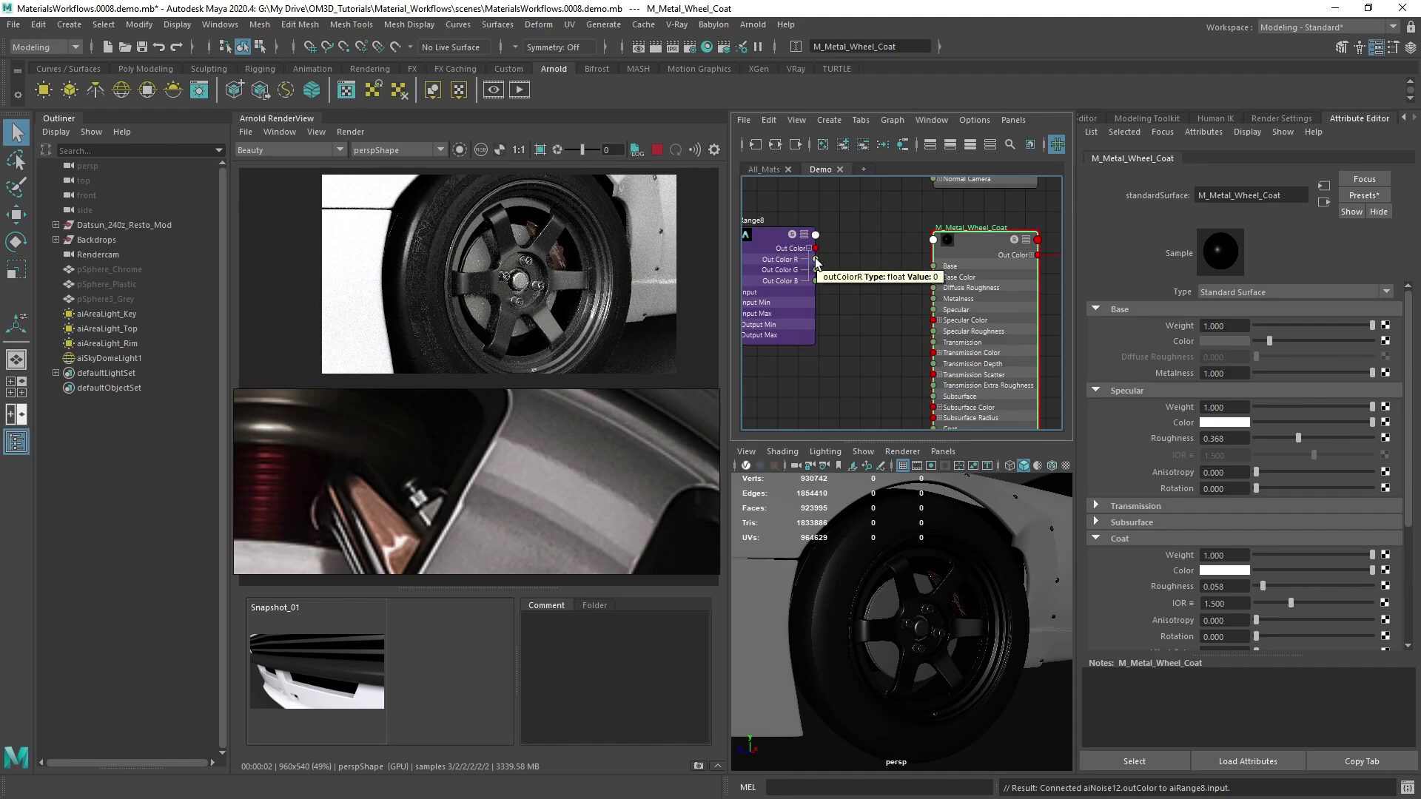
left_click_drag(816, 260, 935, 332)
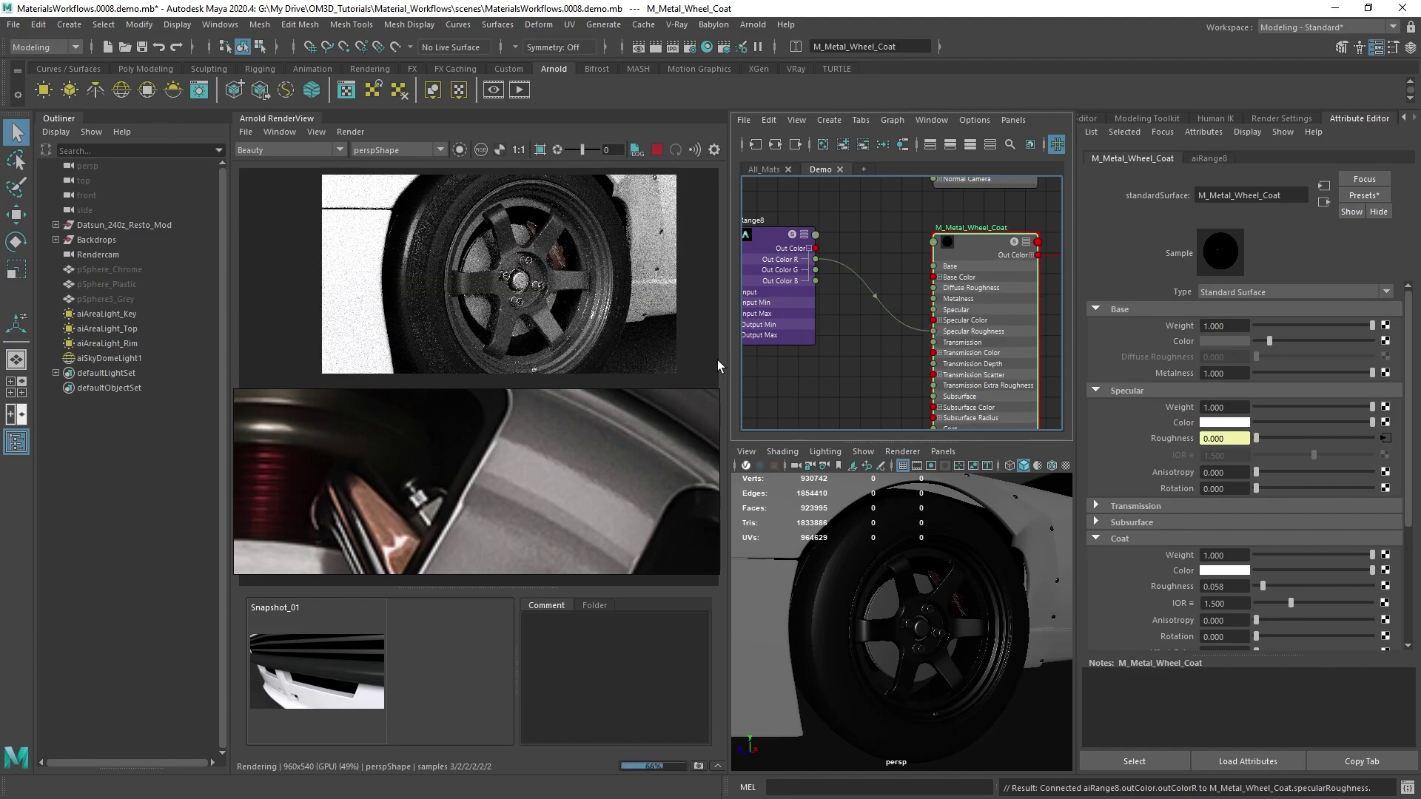
Step: Open the attributes of the noise node that feeds the wheel coat's specular roughness
middle_click_drag(880, 378, 926, 377, "alt")
scroll(926, 378, "up", 1)
middle_click_drag(792, 357, 922, 375, "alt")
scroll(923, 375, "down", 2)
middle_click_drag(784, 307, 886, 322, "alt")
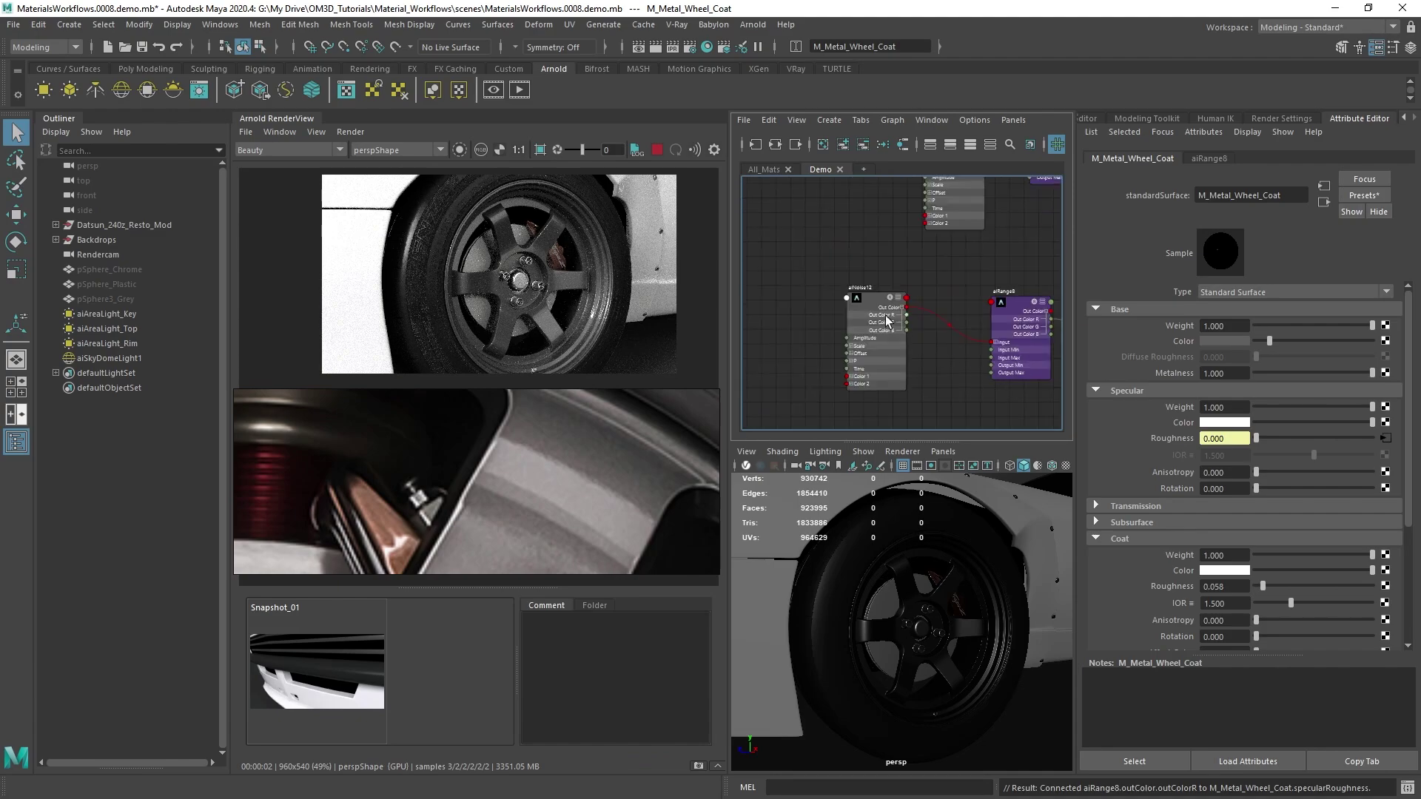
left_click(873, 307)
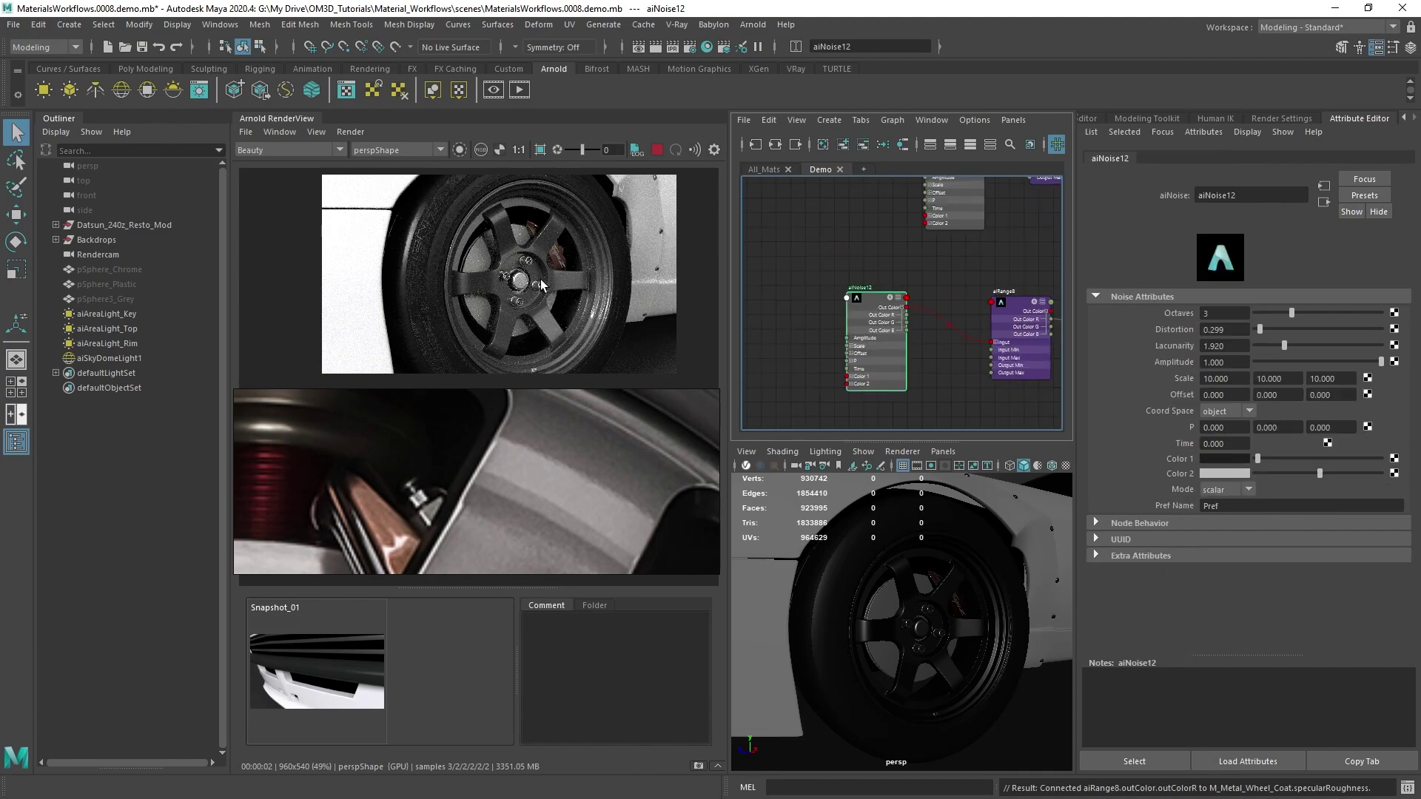
Step: Examine the spokes and hub in the render up close and compare their finish with the wheel reference photos
scroll(955, 599, "up", 5)
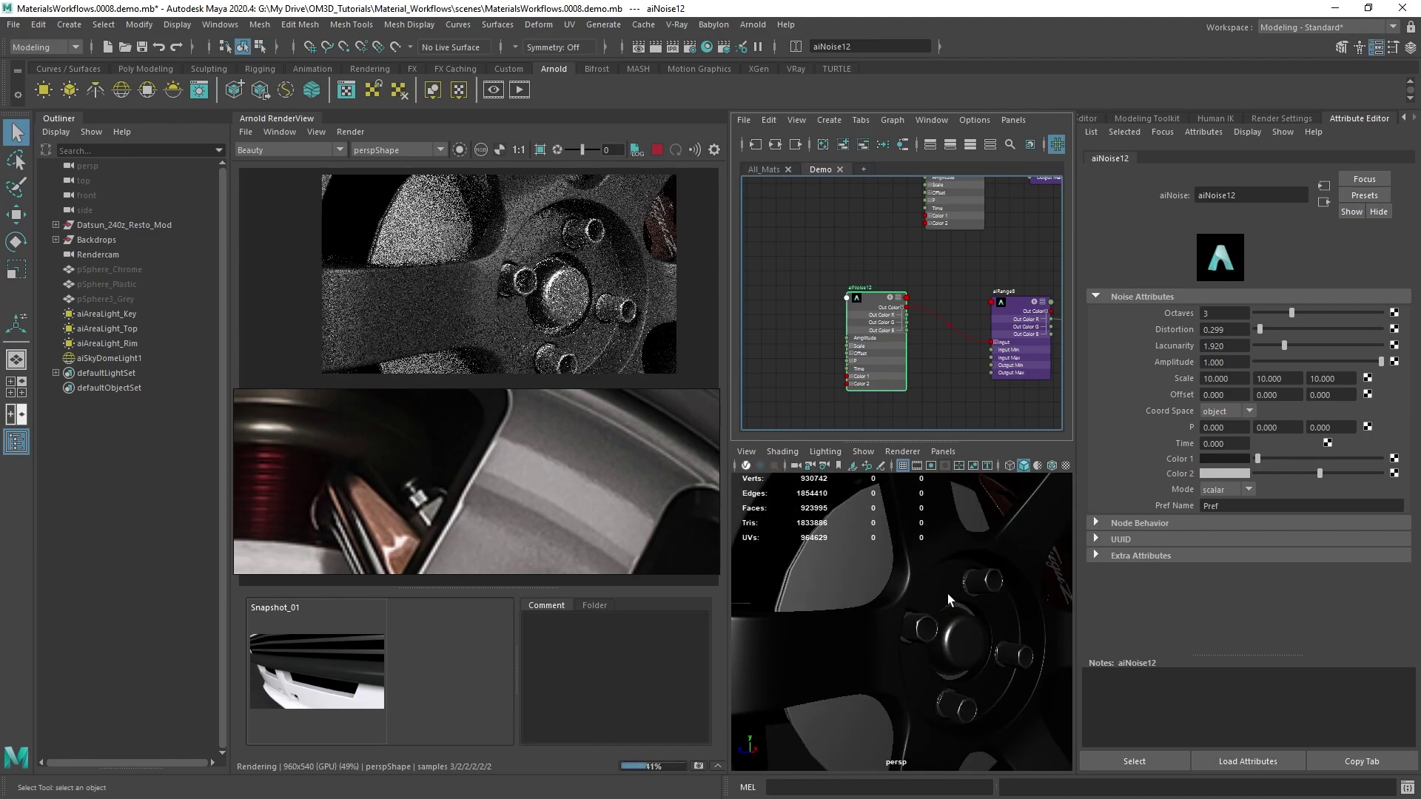
scroll(986, 632, "down", 5)
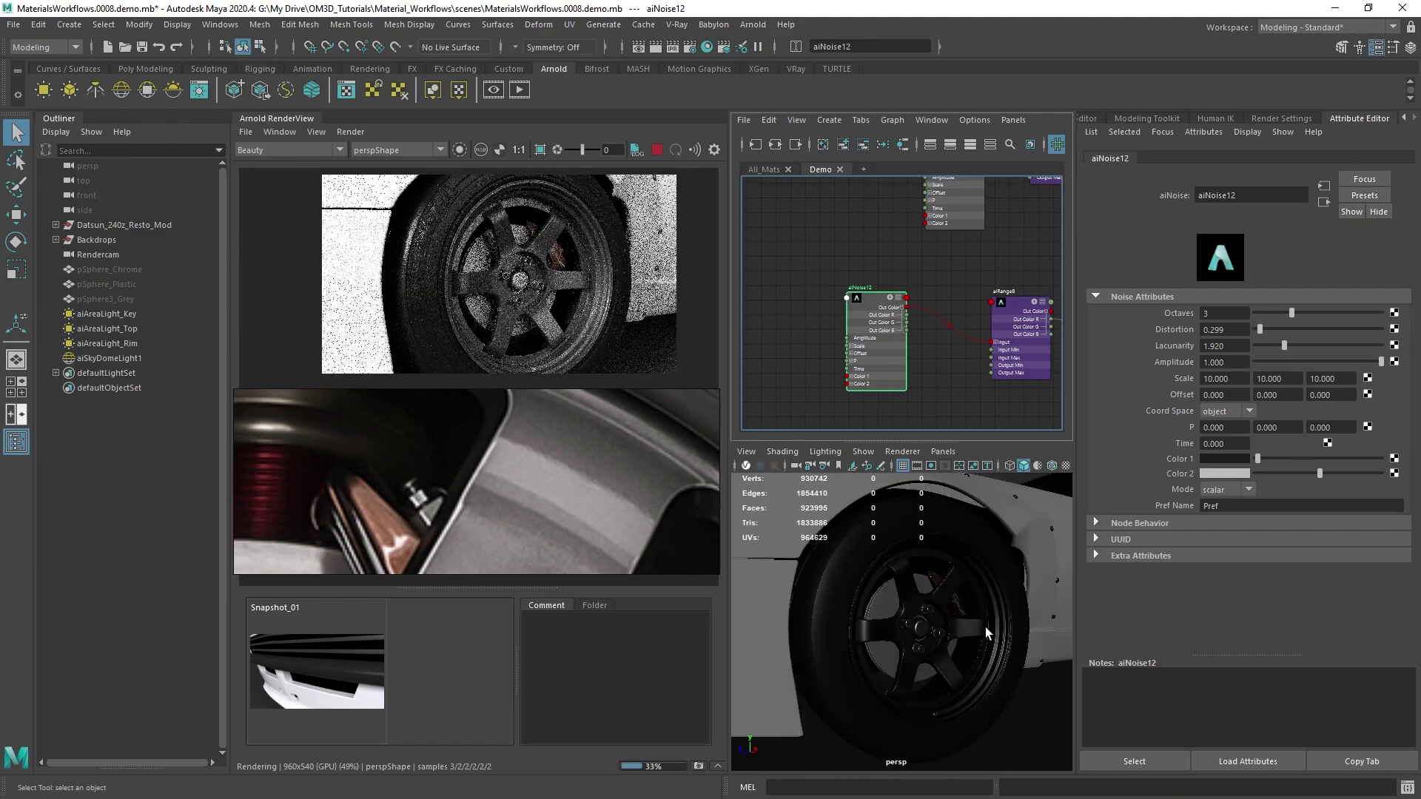
scroll(934, 632, "up", 3)
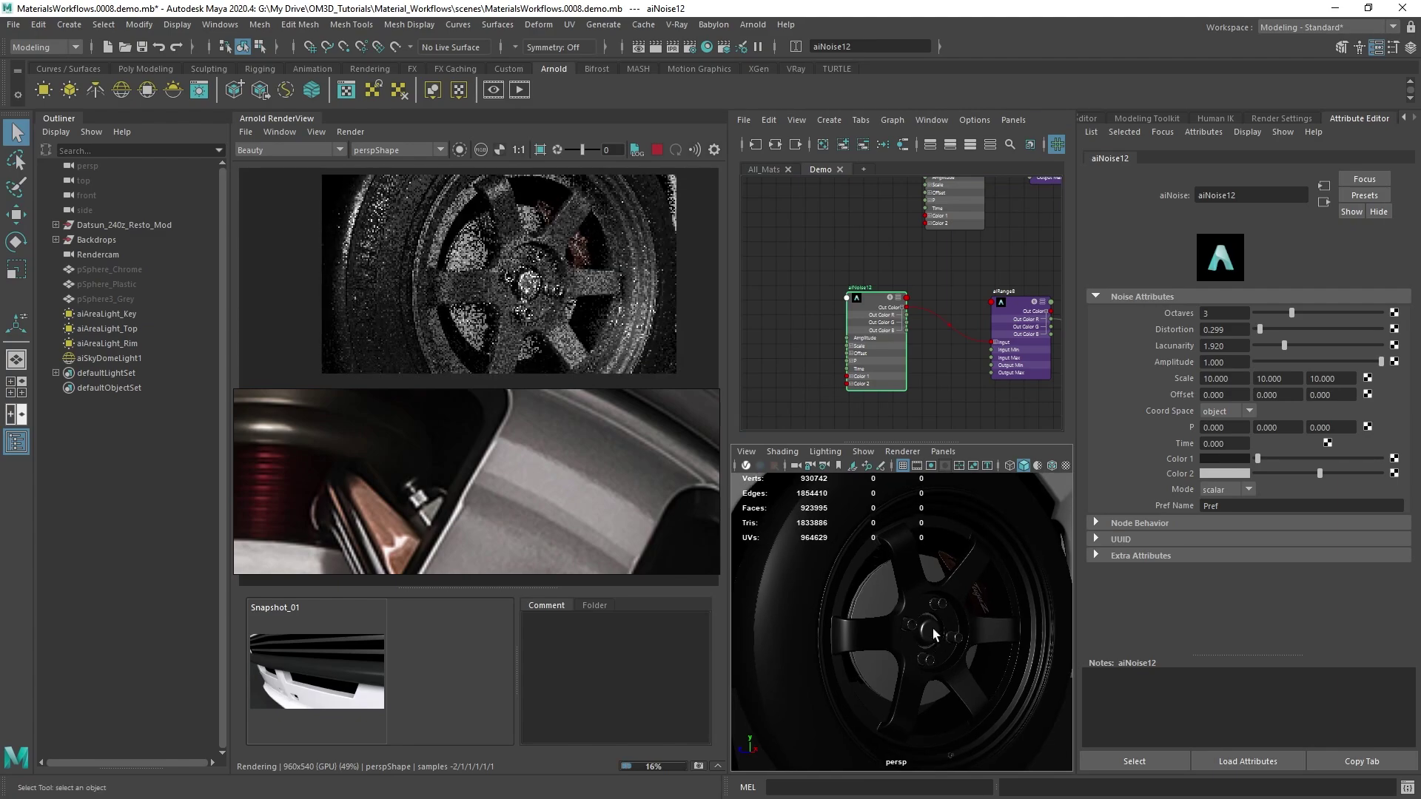
scroll(511, 303, "up", 3)
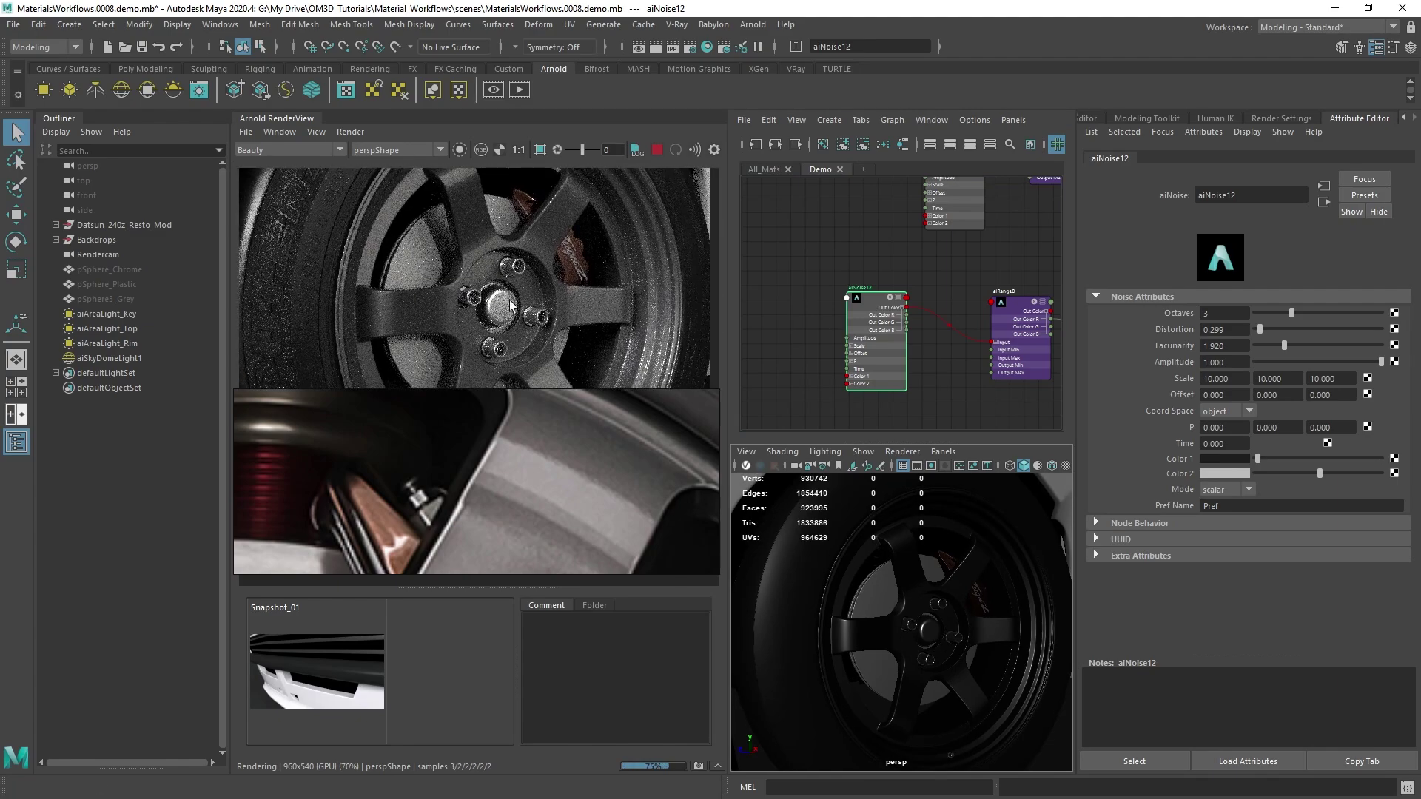
scroll(501, 444, "up", 2)
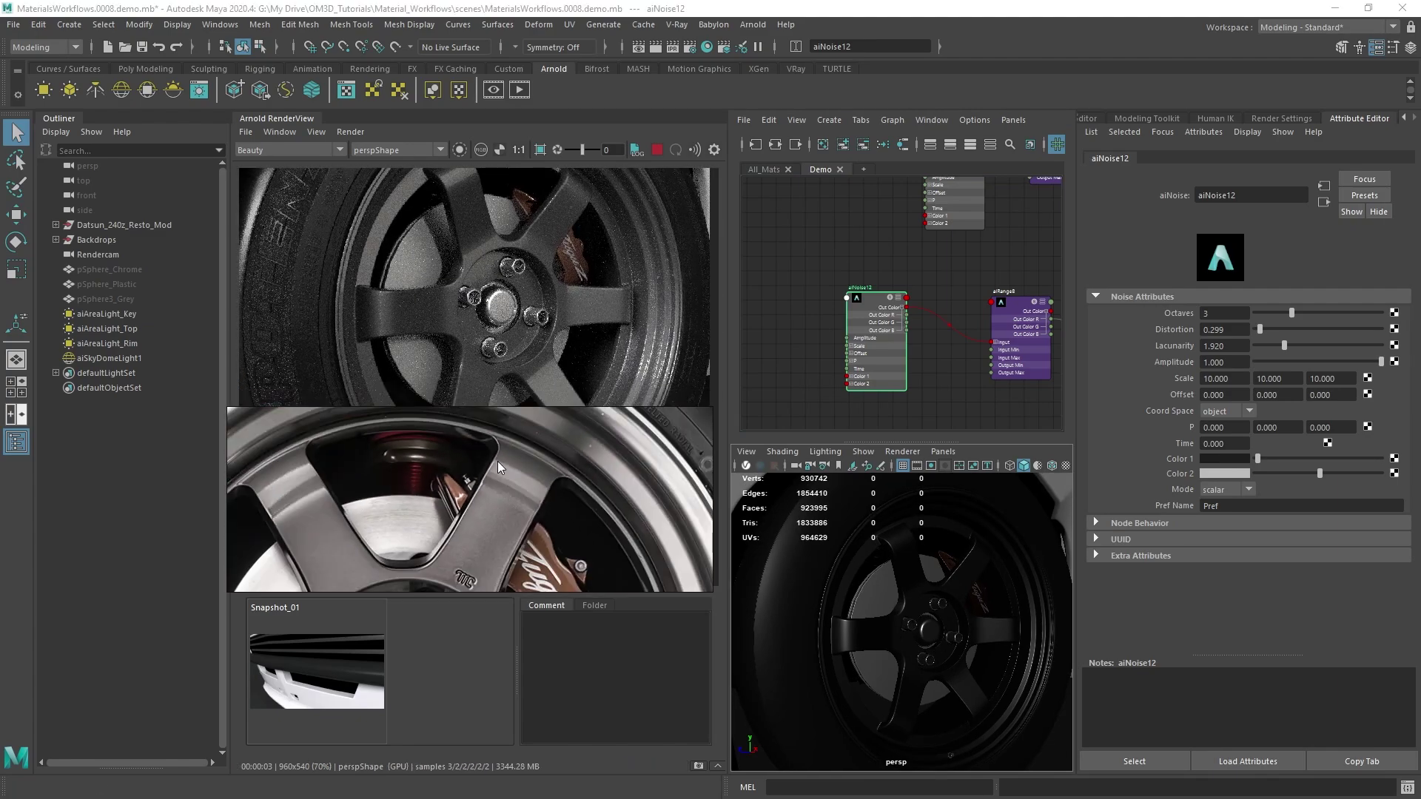
scroll(497, 460, "down", 2)
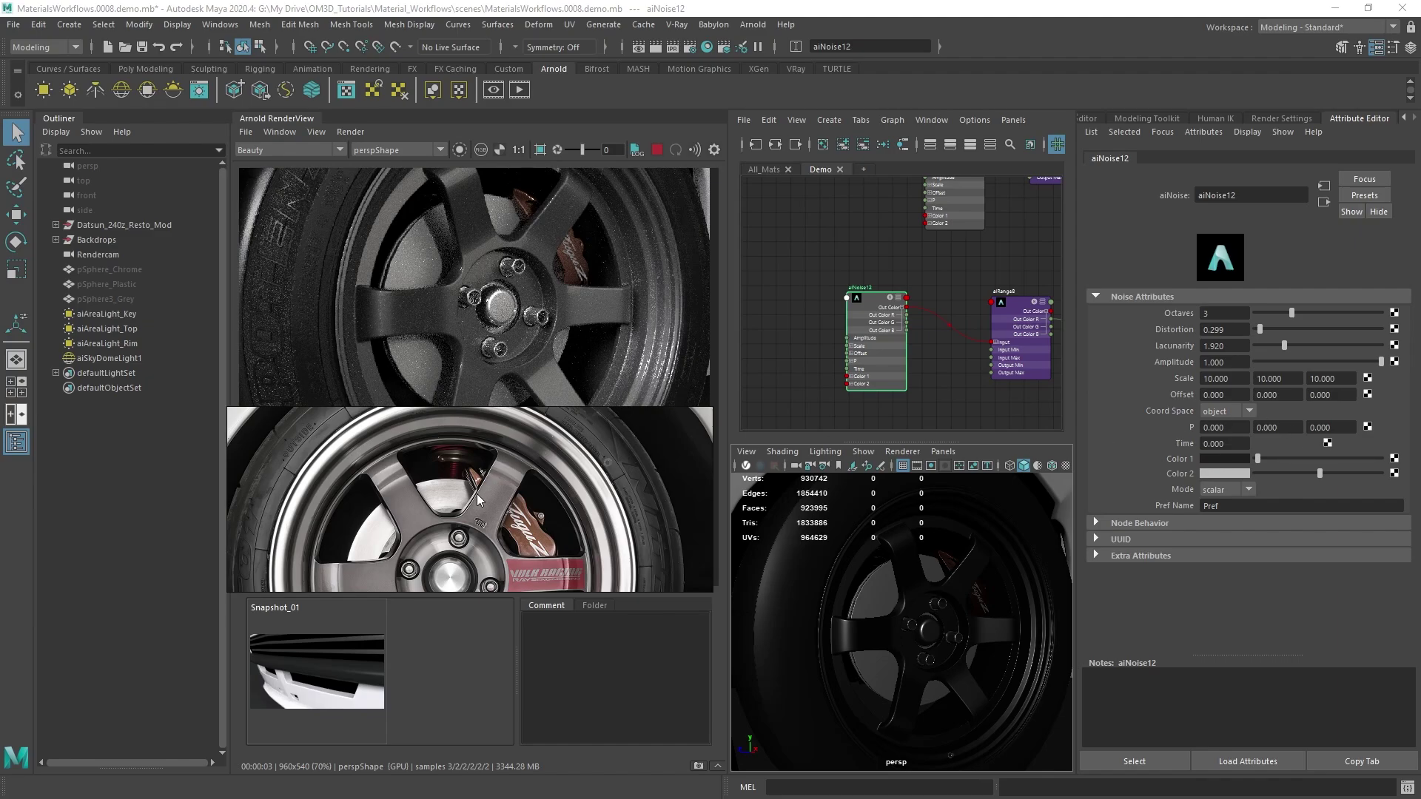
scroll(429, 486, "down", 3)
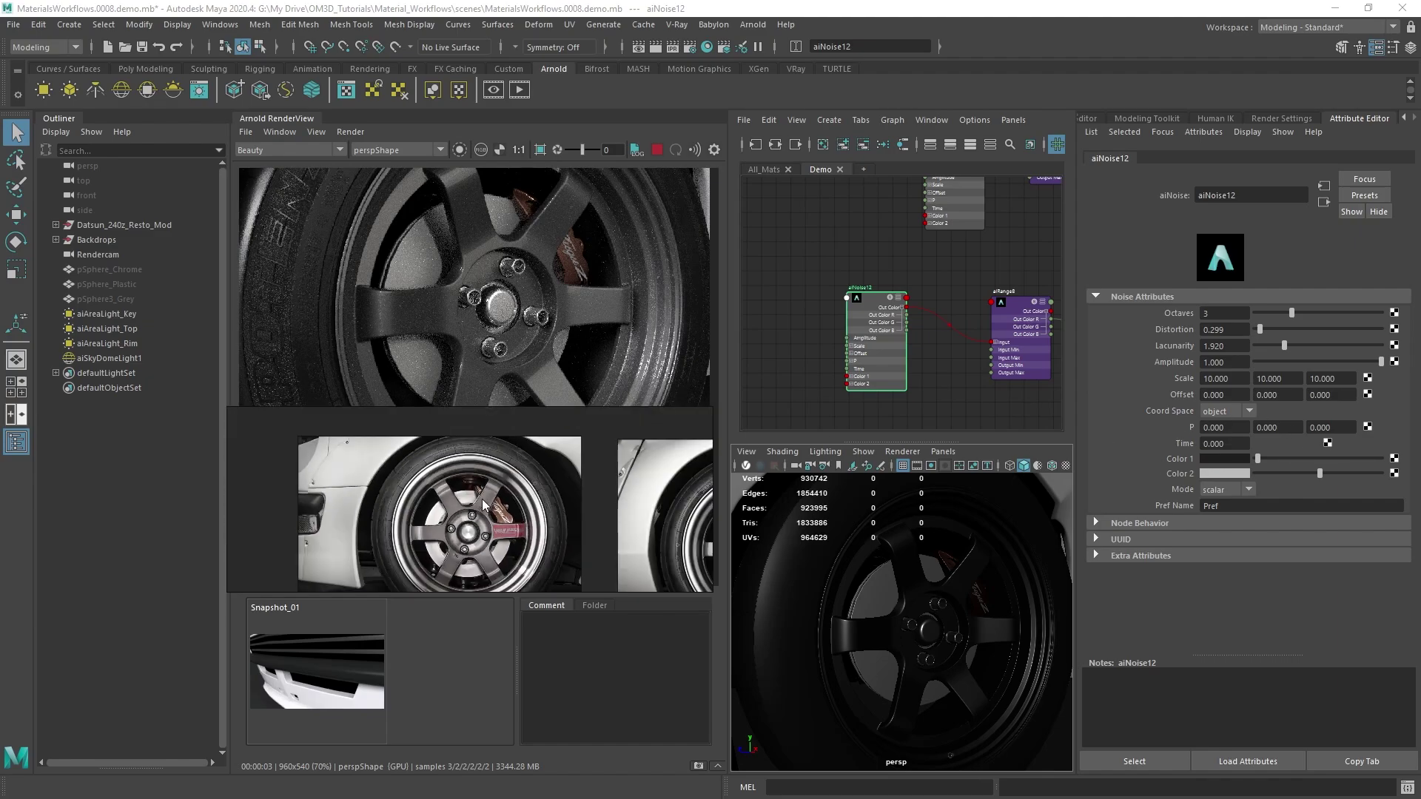
scroll(592, 509, "up", 4)
scroll(512, 468, "down", 3)
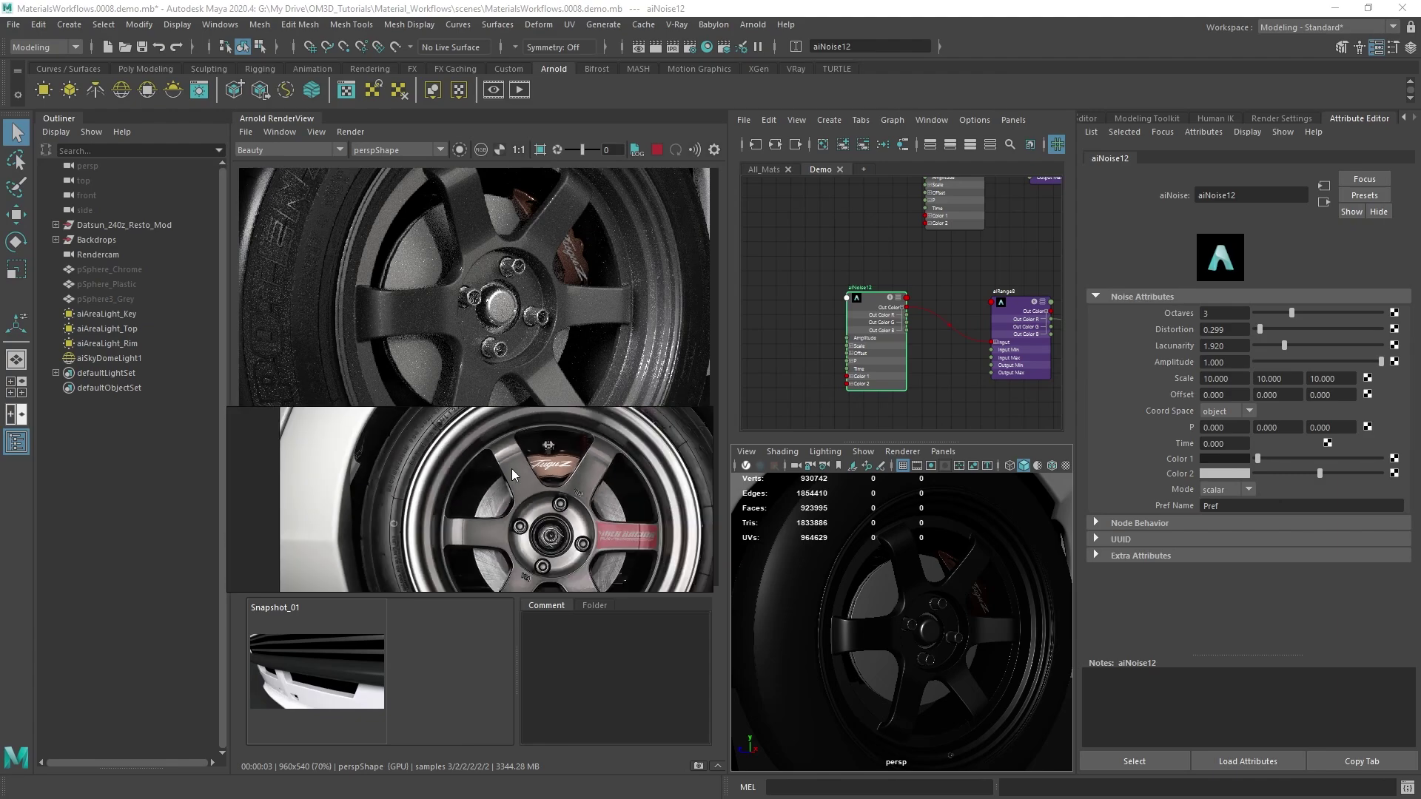
scroll(488, 474, "up", 2)
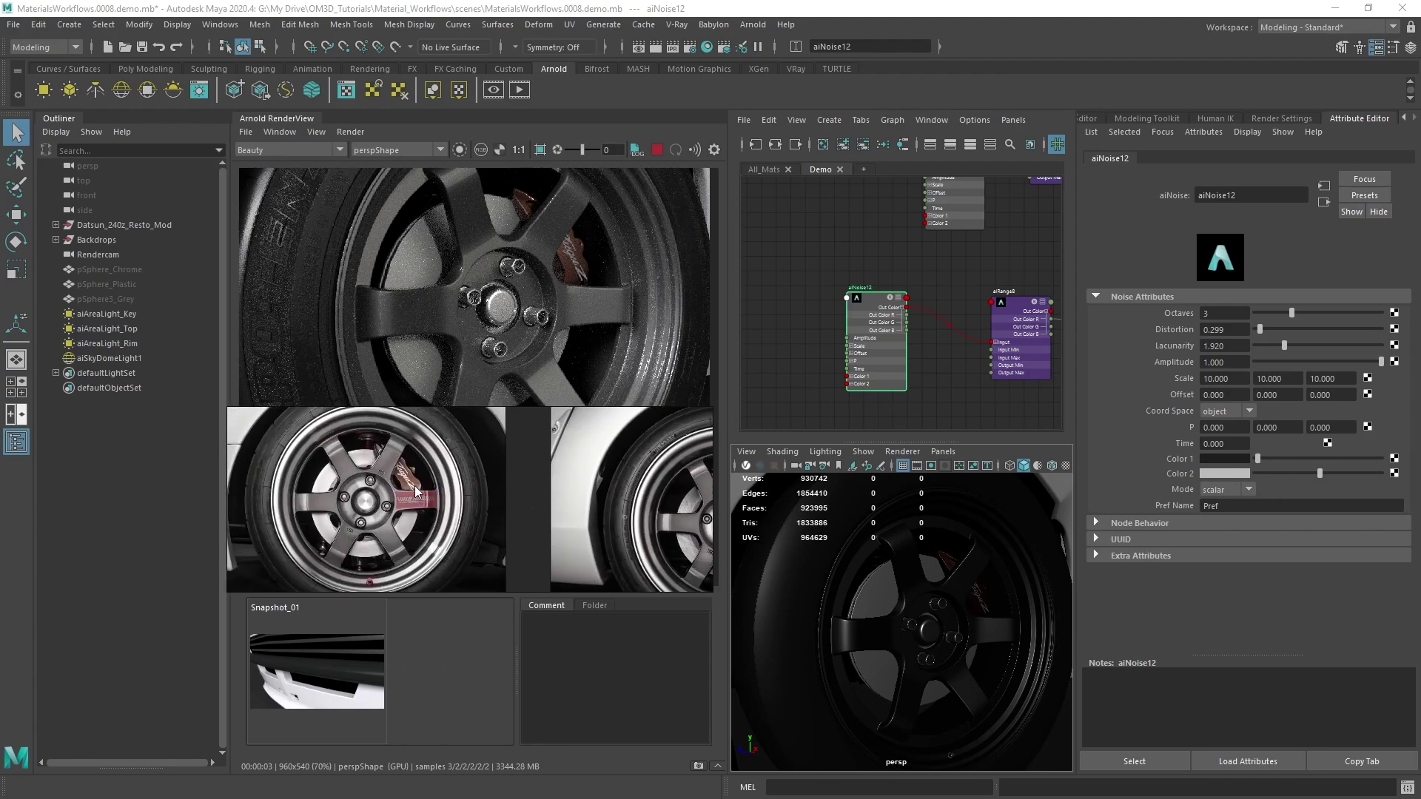
Step: Set the M_Metal_Wheel_Coat base color by sampling the warm grey of a spoke in the reference photo
left_click(471, 230)
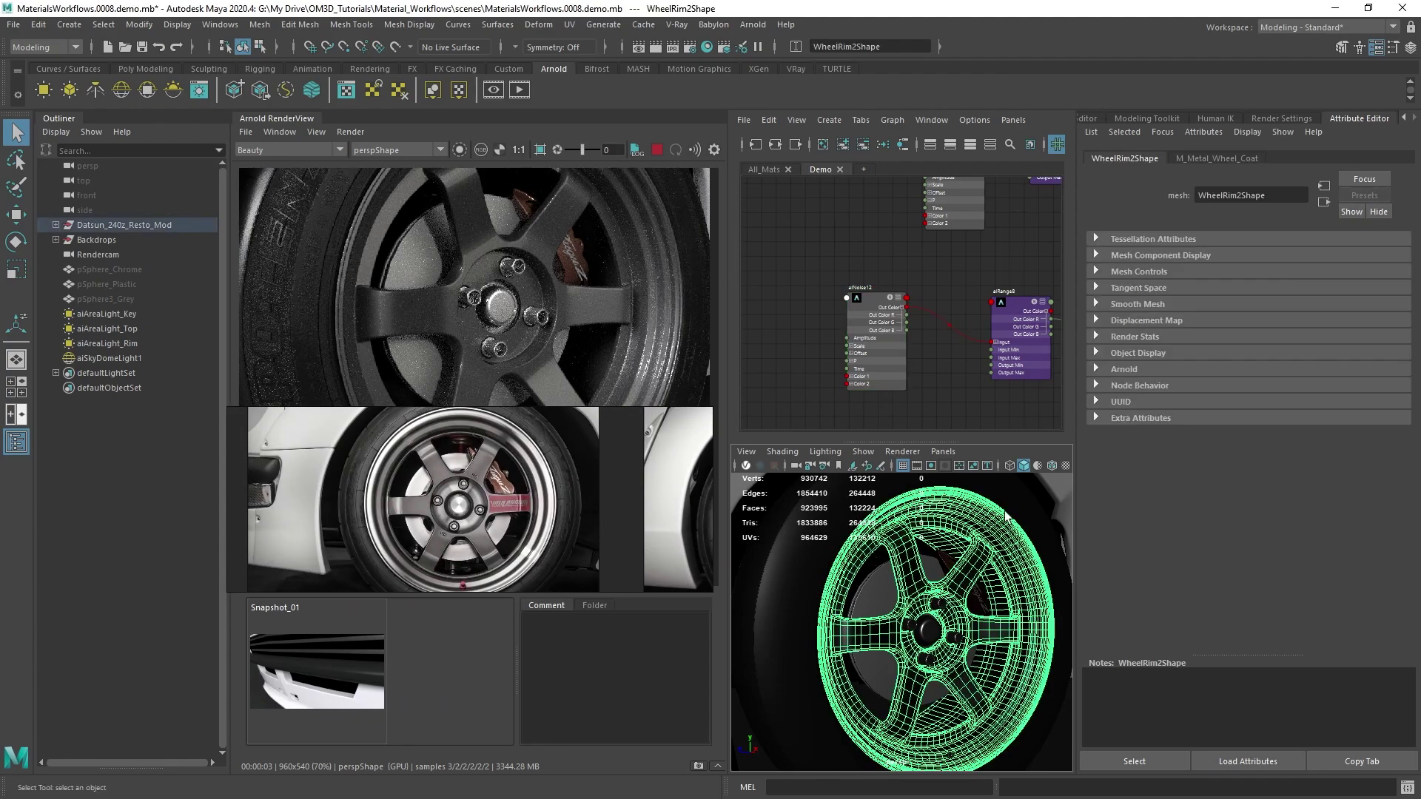
left_click(1226, 159)
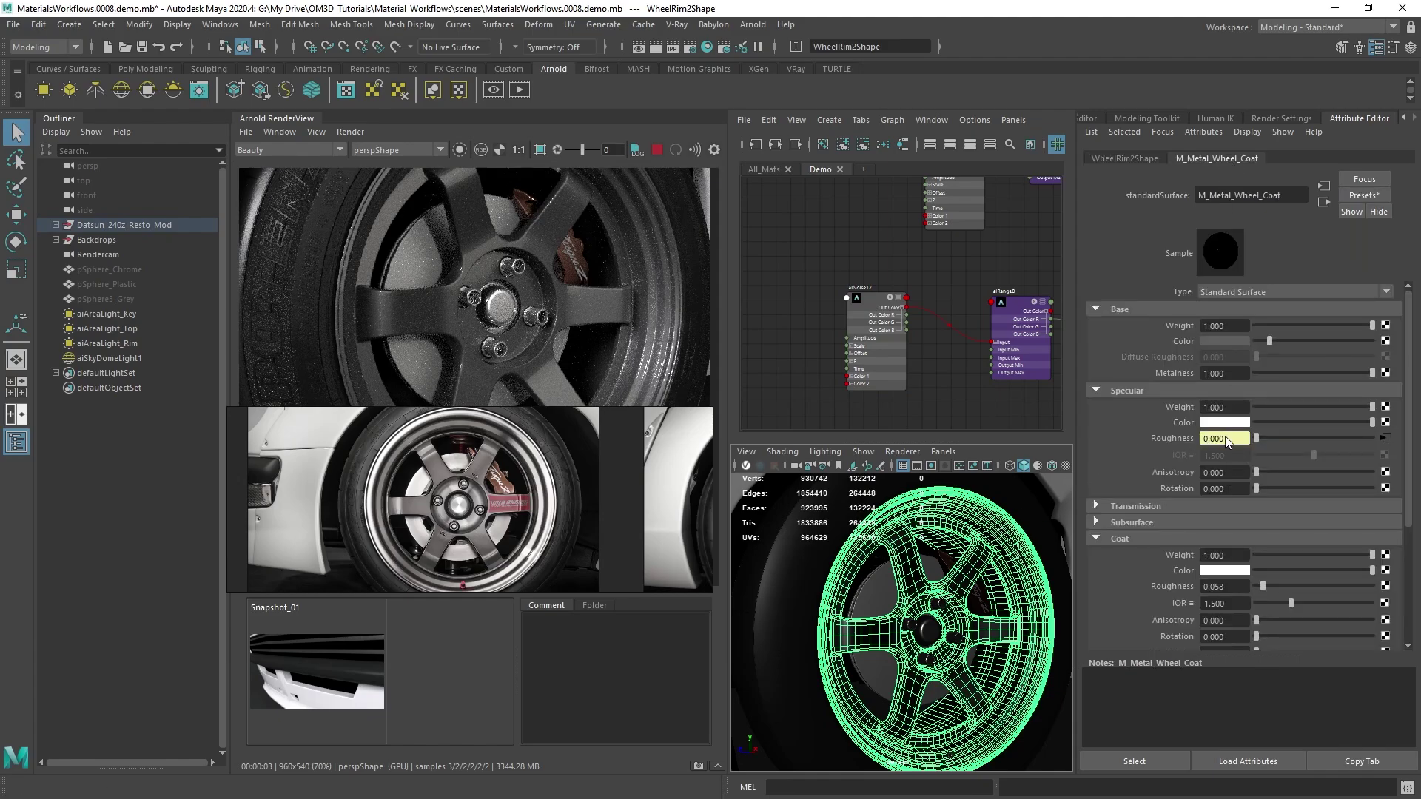
left_click(1214, 341)
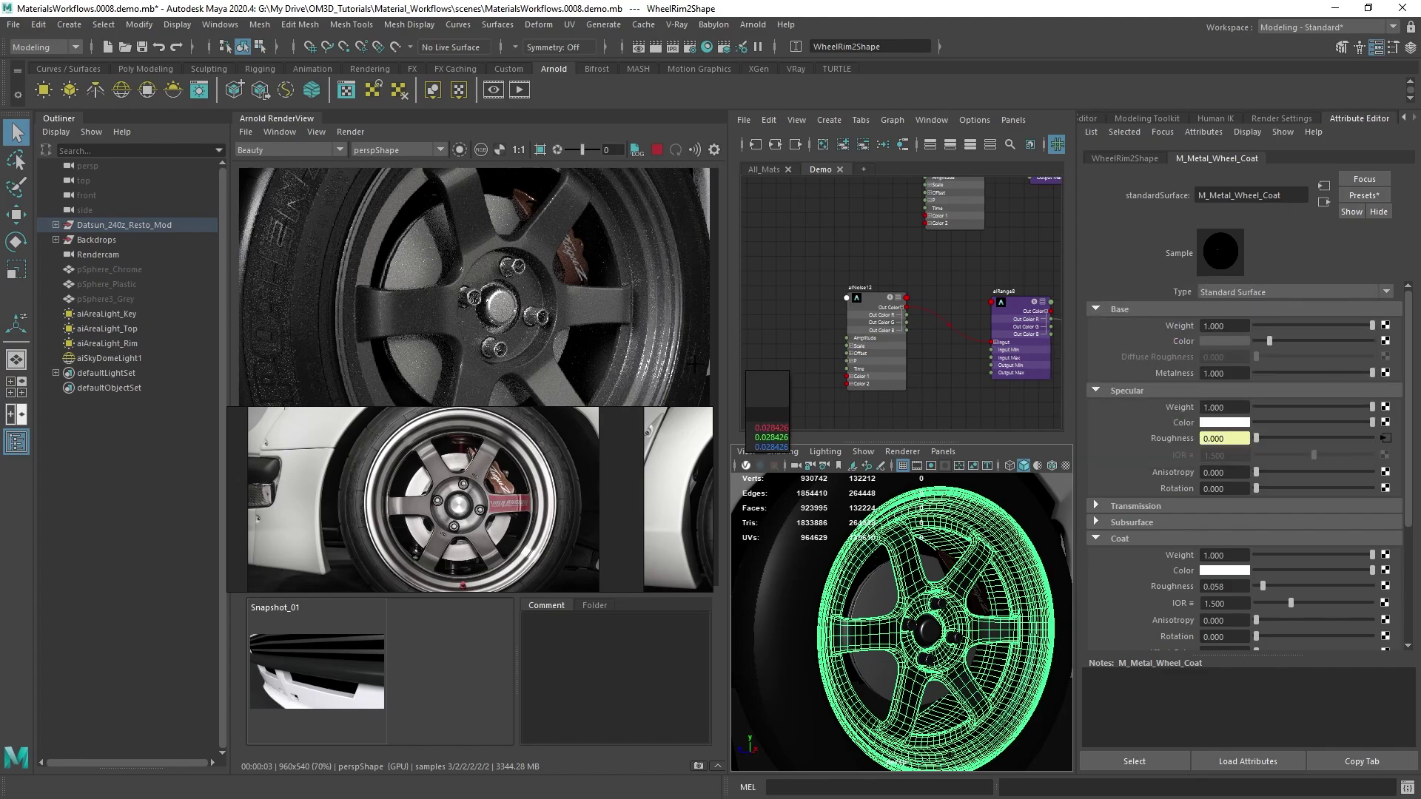
left_click(482, 462)
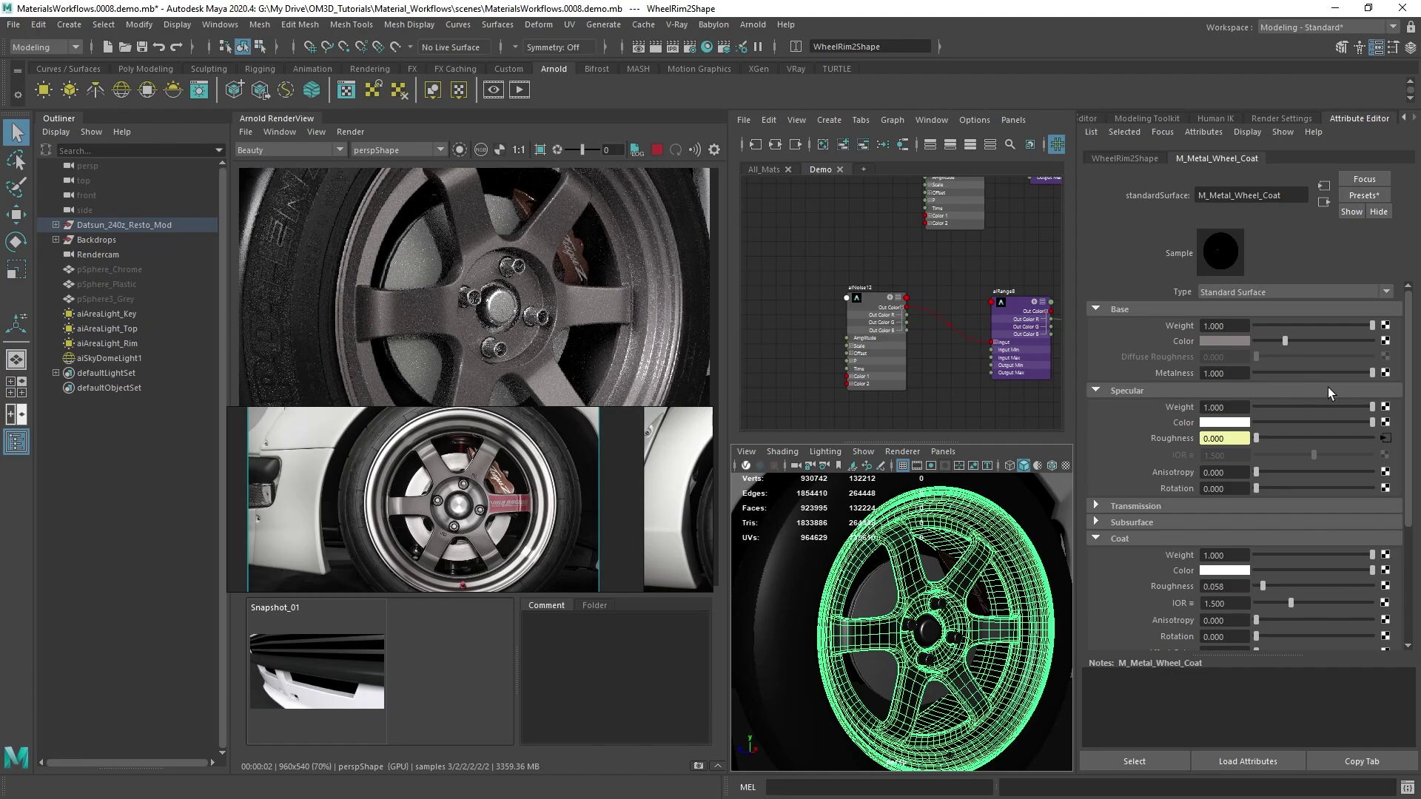
Step: Darken the M_Metal_Wheel_Coat base color slightly by lowering its HSV value
left_click(1219, 341)
left_click(1206, 339)
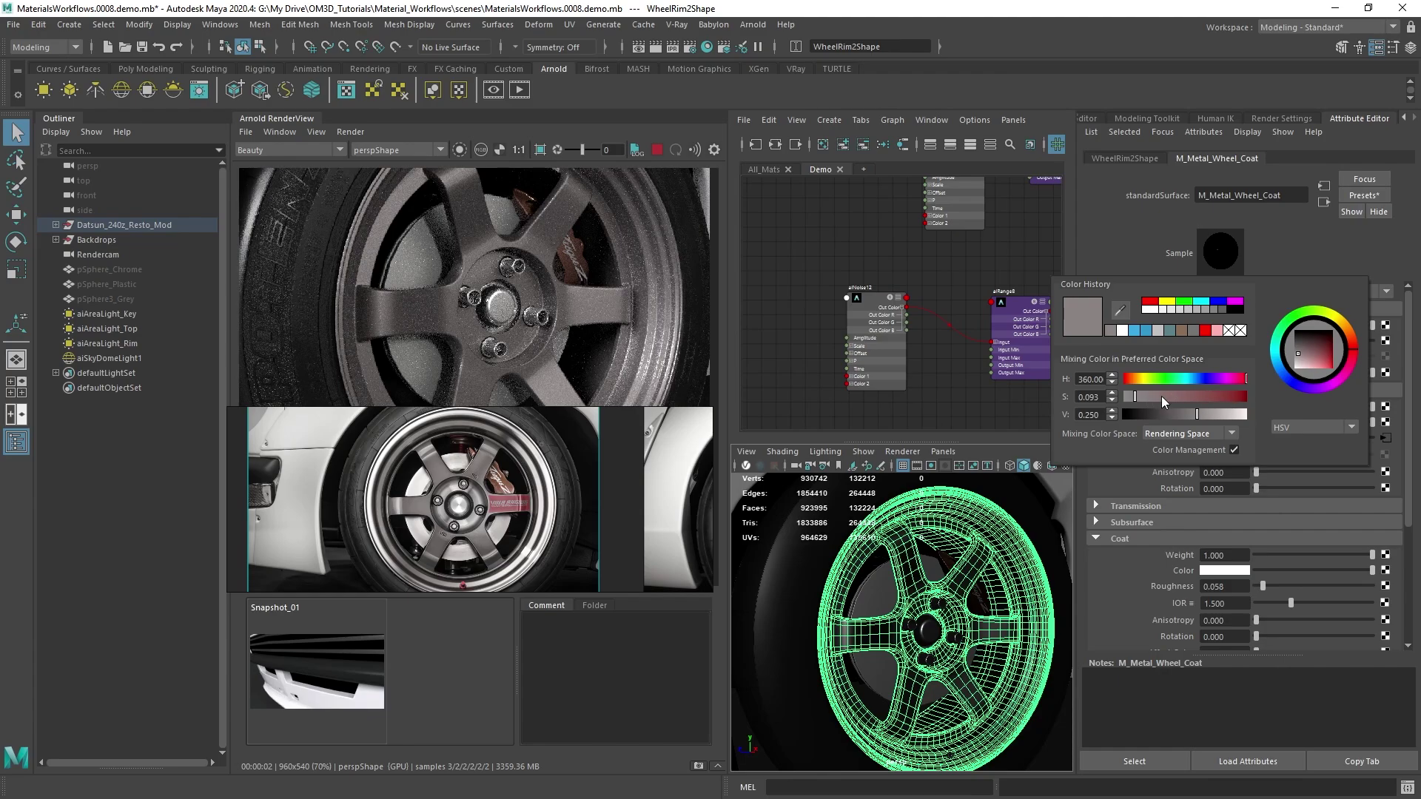
left_click_drag(1195, 416, 1183, 414)
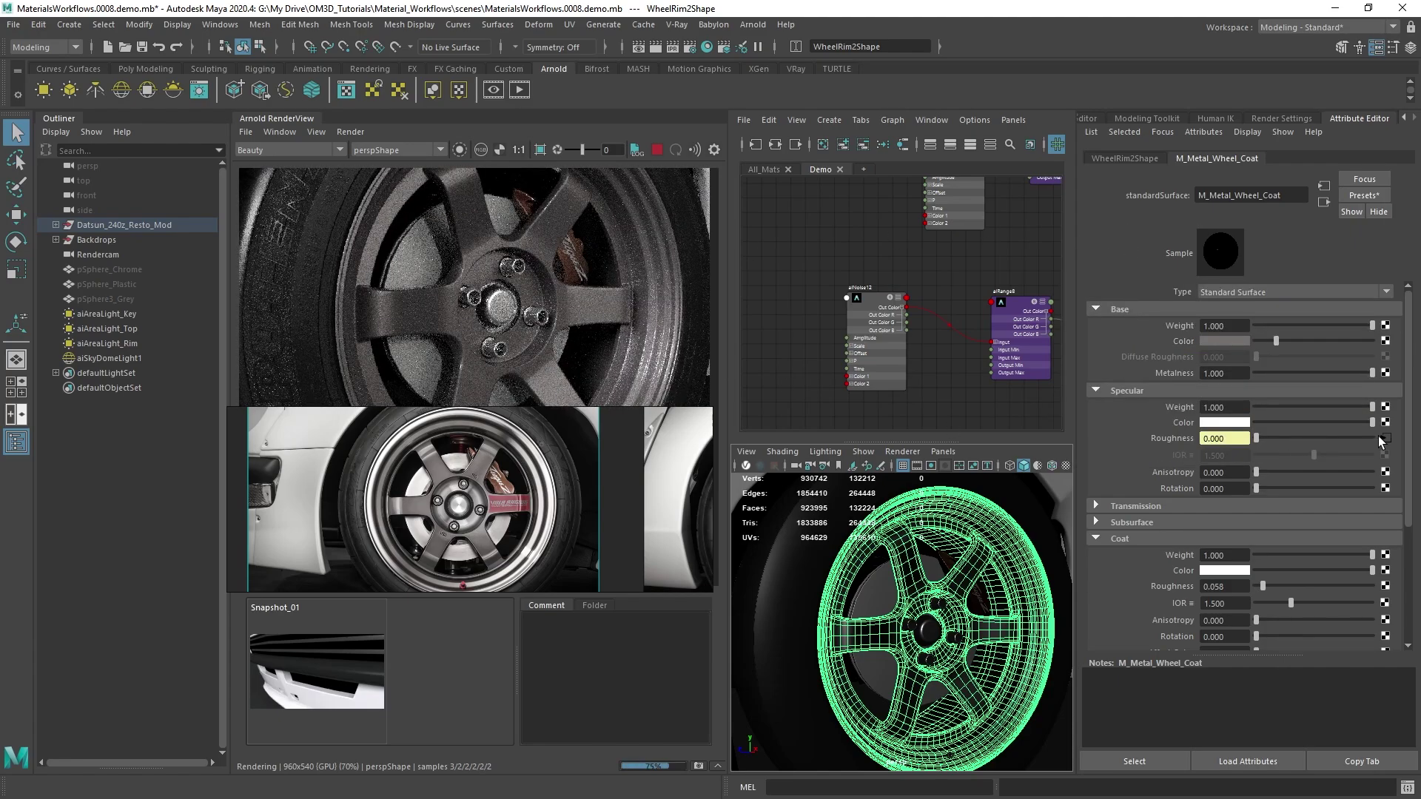
Step: Set the specular roughness range node's Output Min to 0.057 and Output Max to 0.629, checking the node isolated in the render
left_click(860, 297)
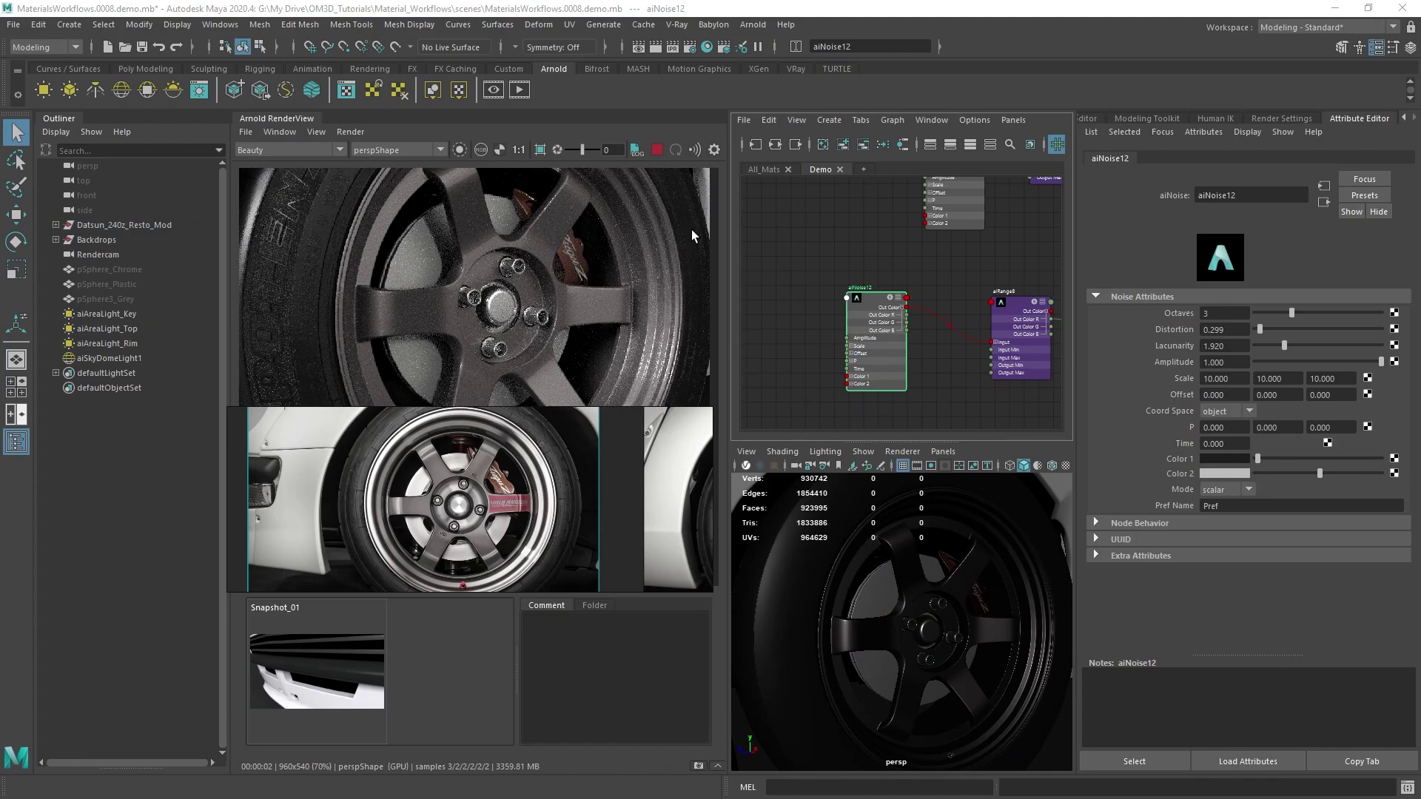
left_click(459, 150)
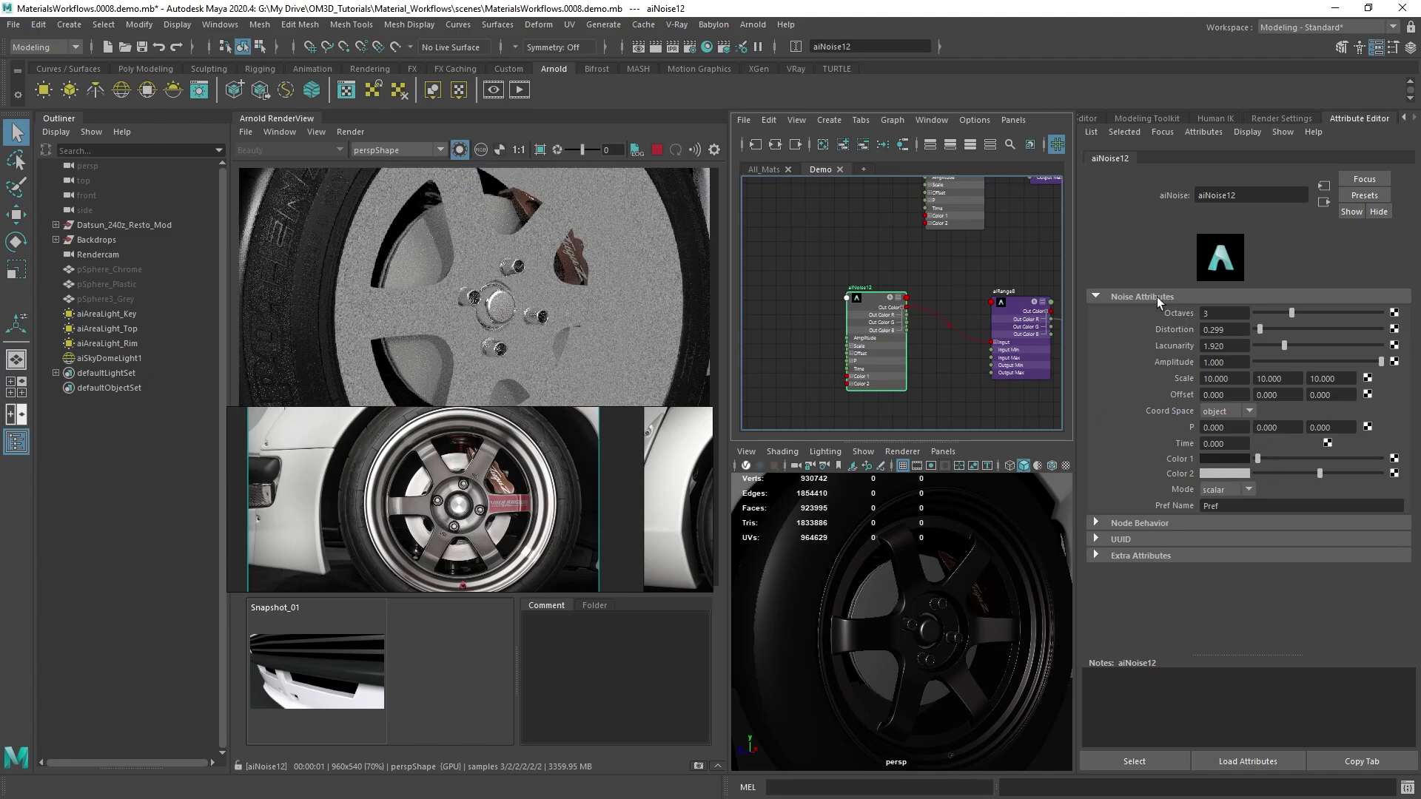
left_click(1010, 307)
key("f")
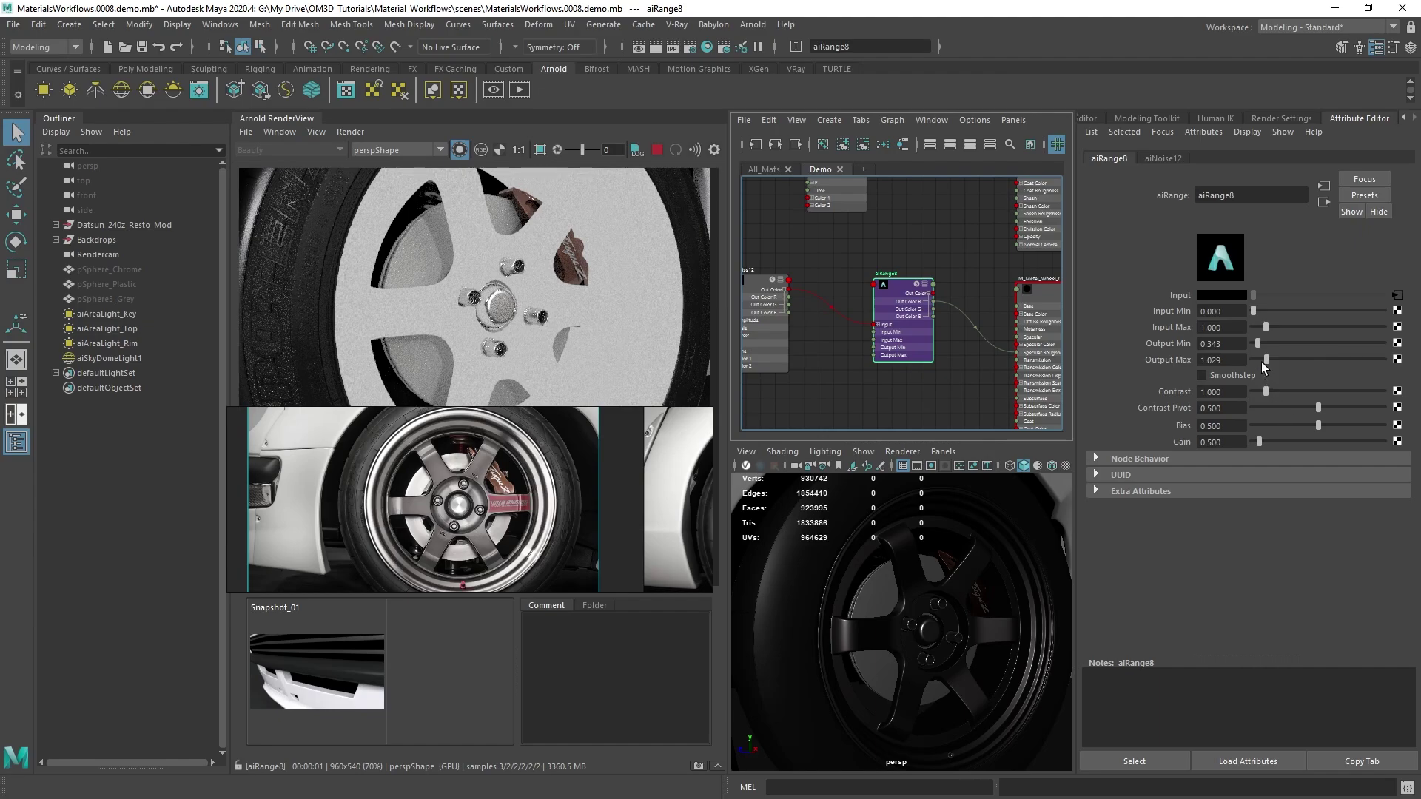
mouse_move(1264, 363)
left_mouse_down()
mouse_move(1290, 366)
mouse_move(1259, 361)
mouse_move(1254, 343)
left_mouse_up()
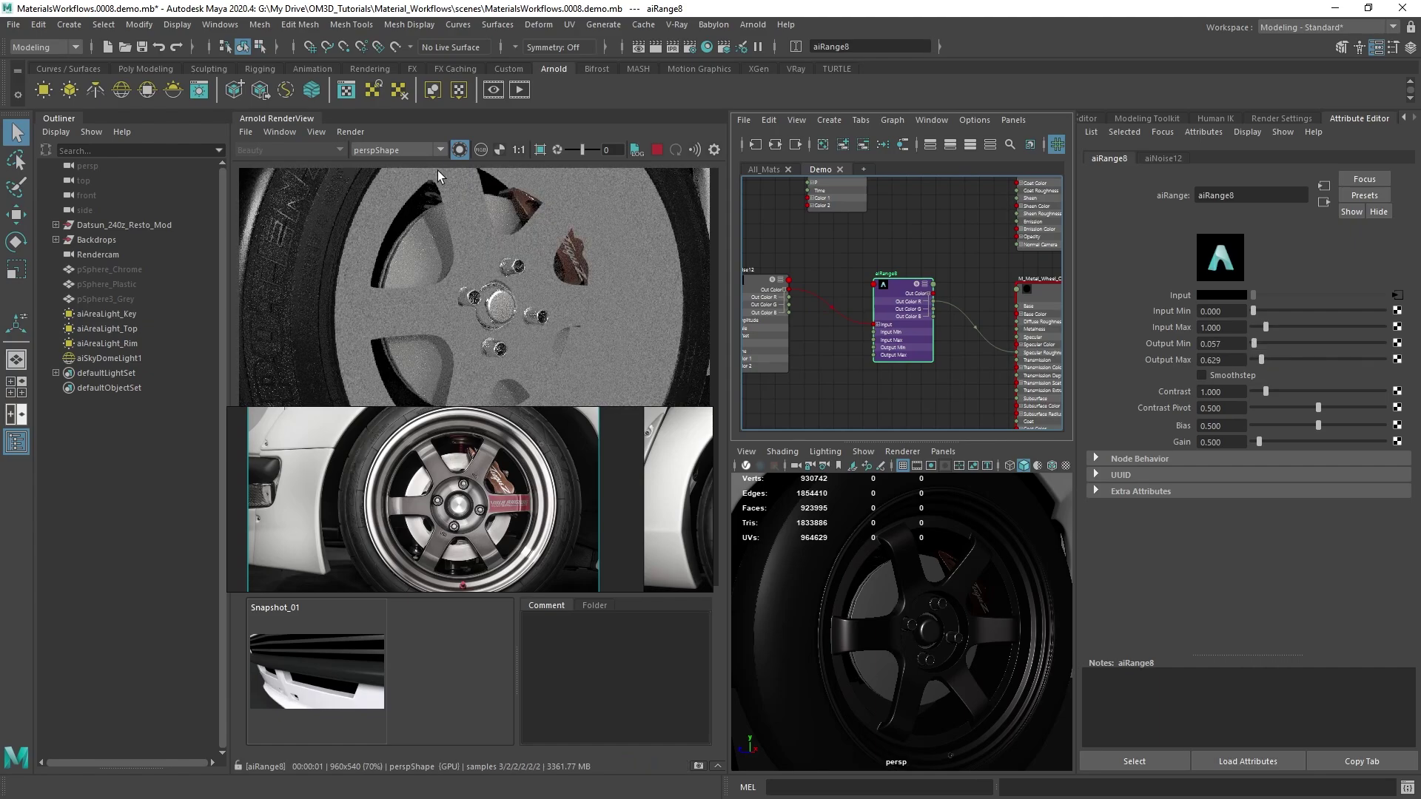
left_click(459, 150)
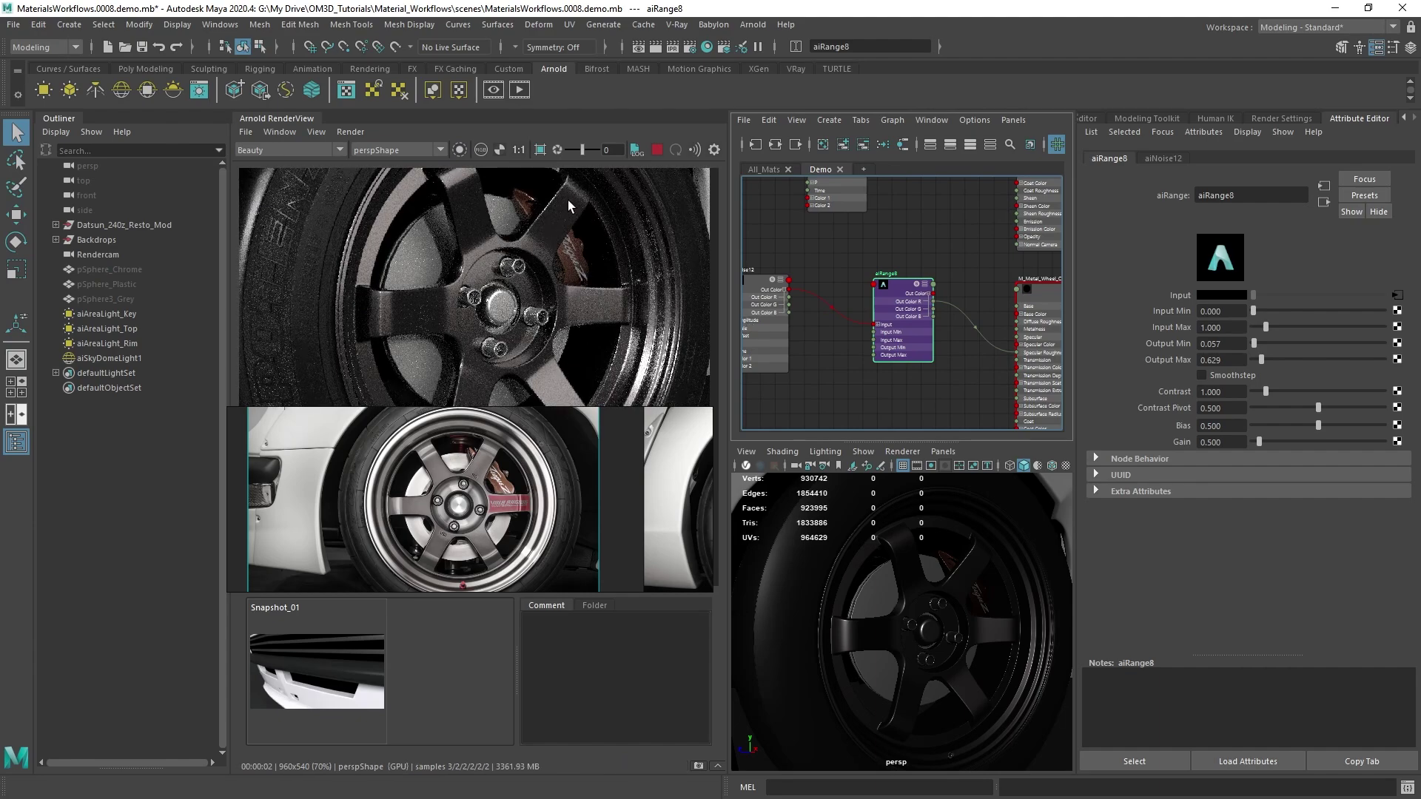
scroll(912, 591, "up", 5)
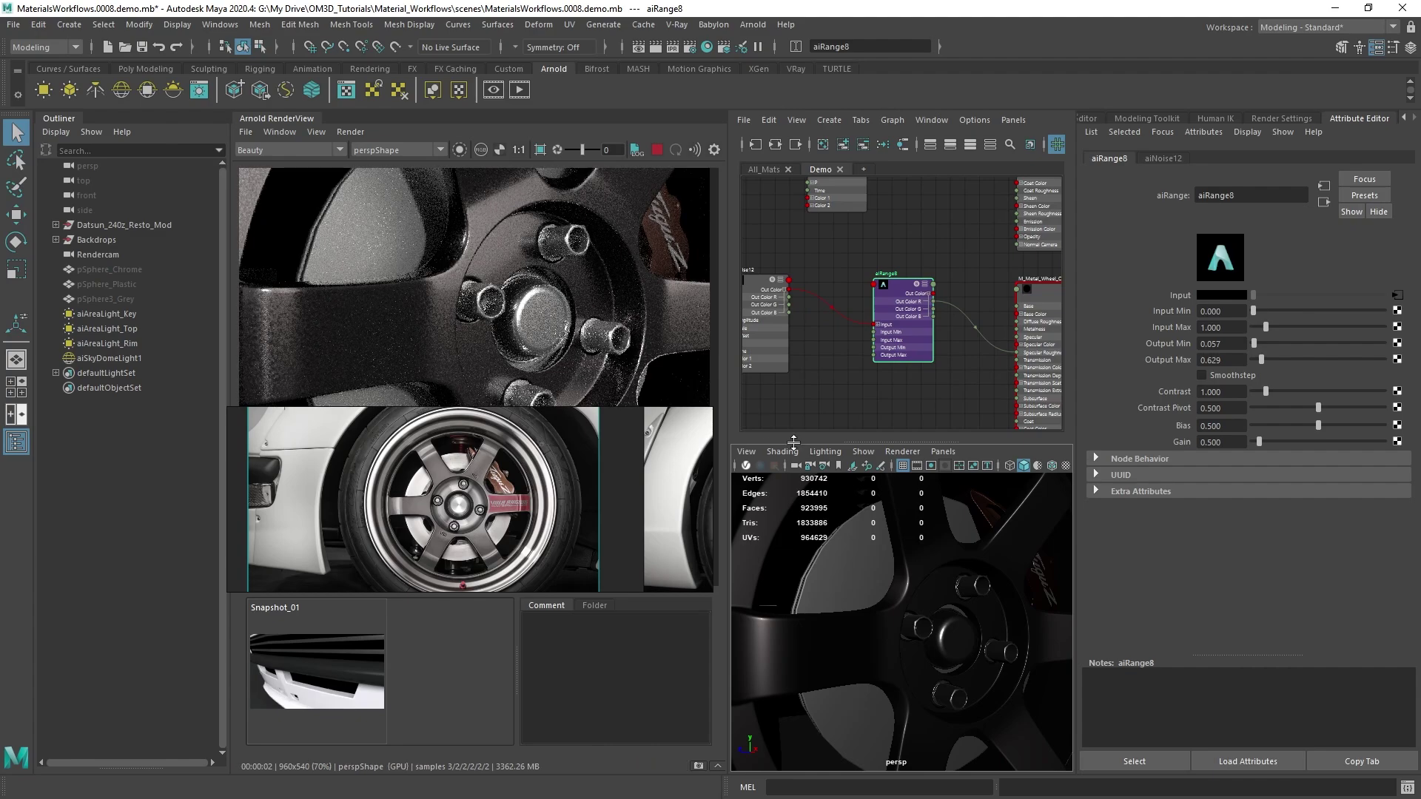
middle_click_drag(871, 405, 912, 399, "alt")
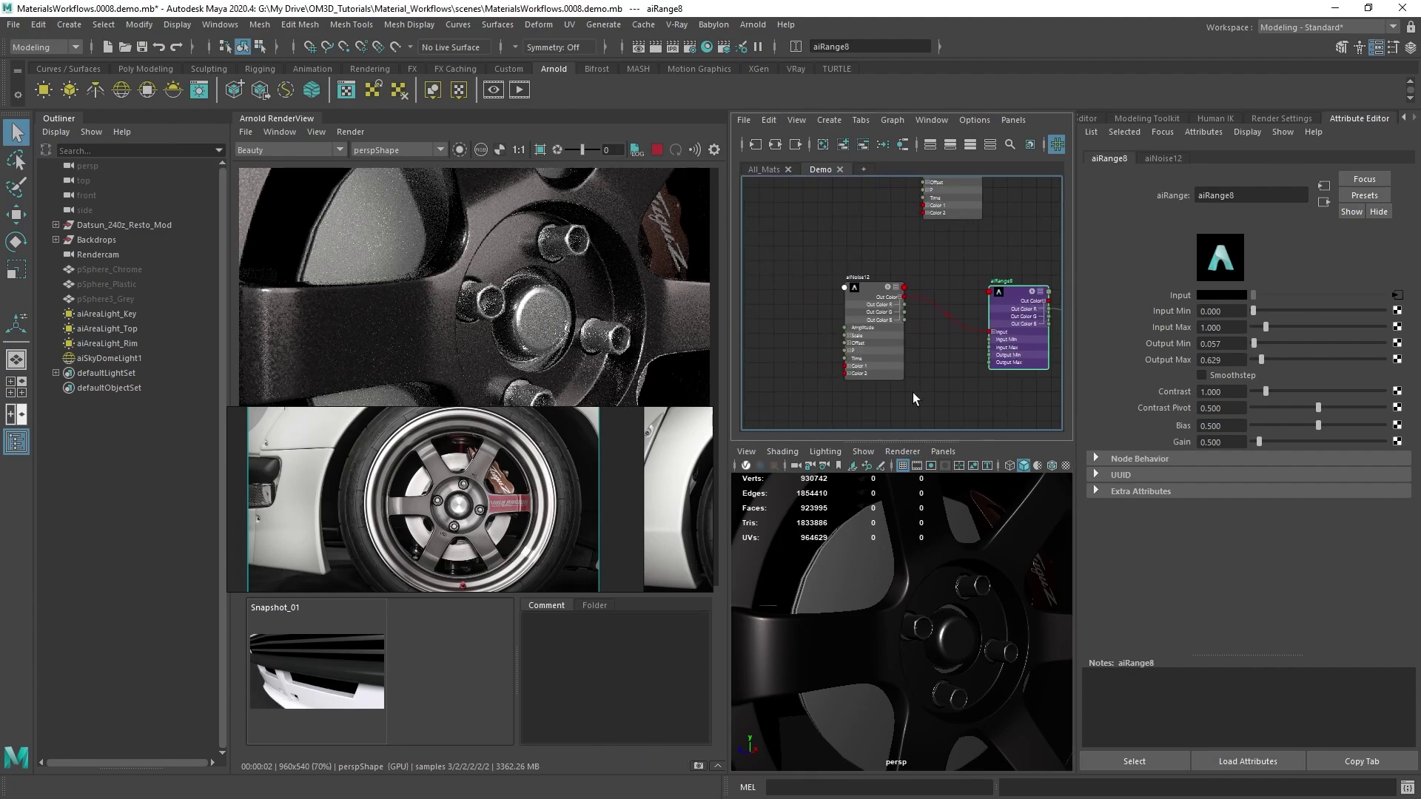
key("Tab")
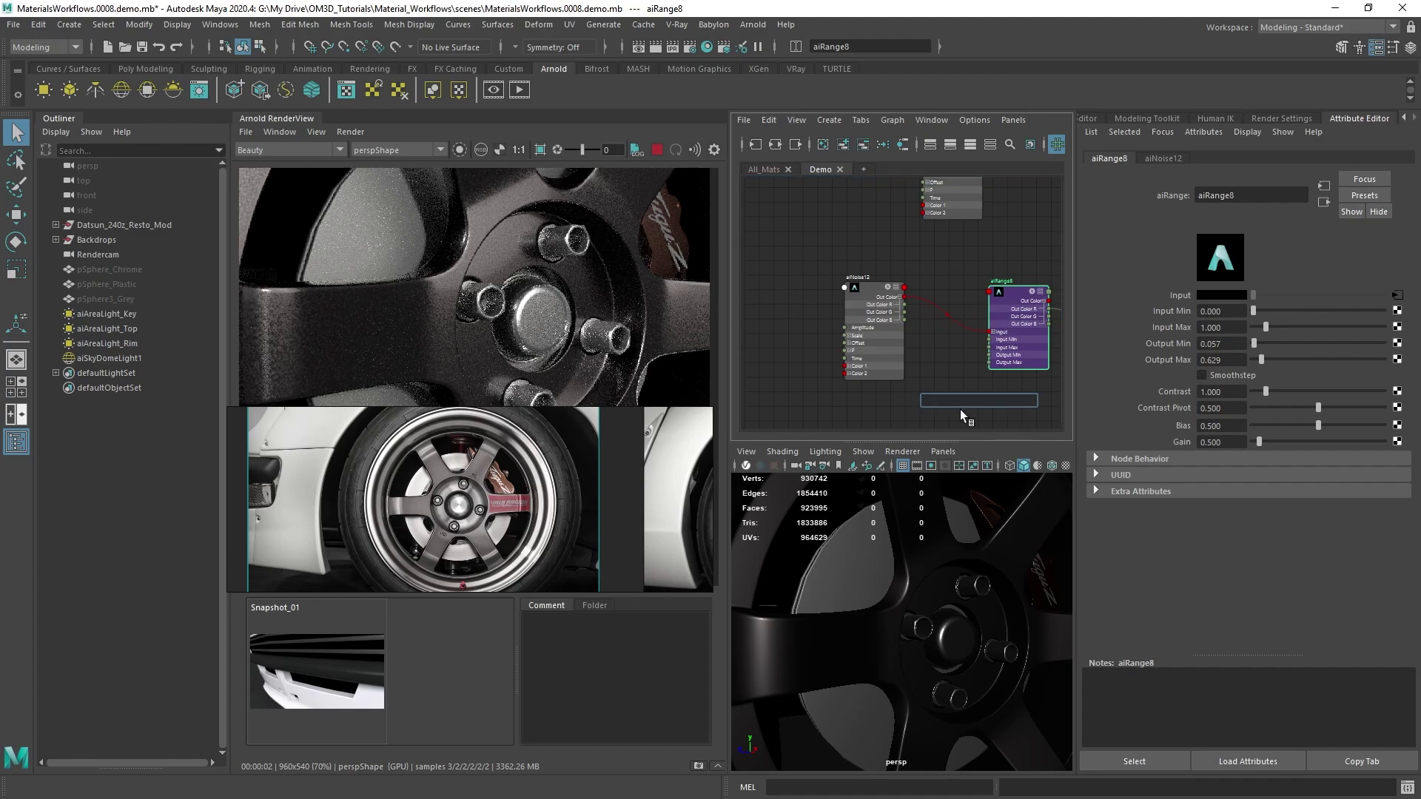
type("ai")
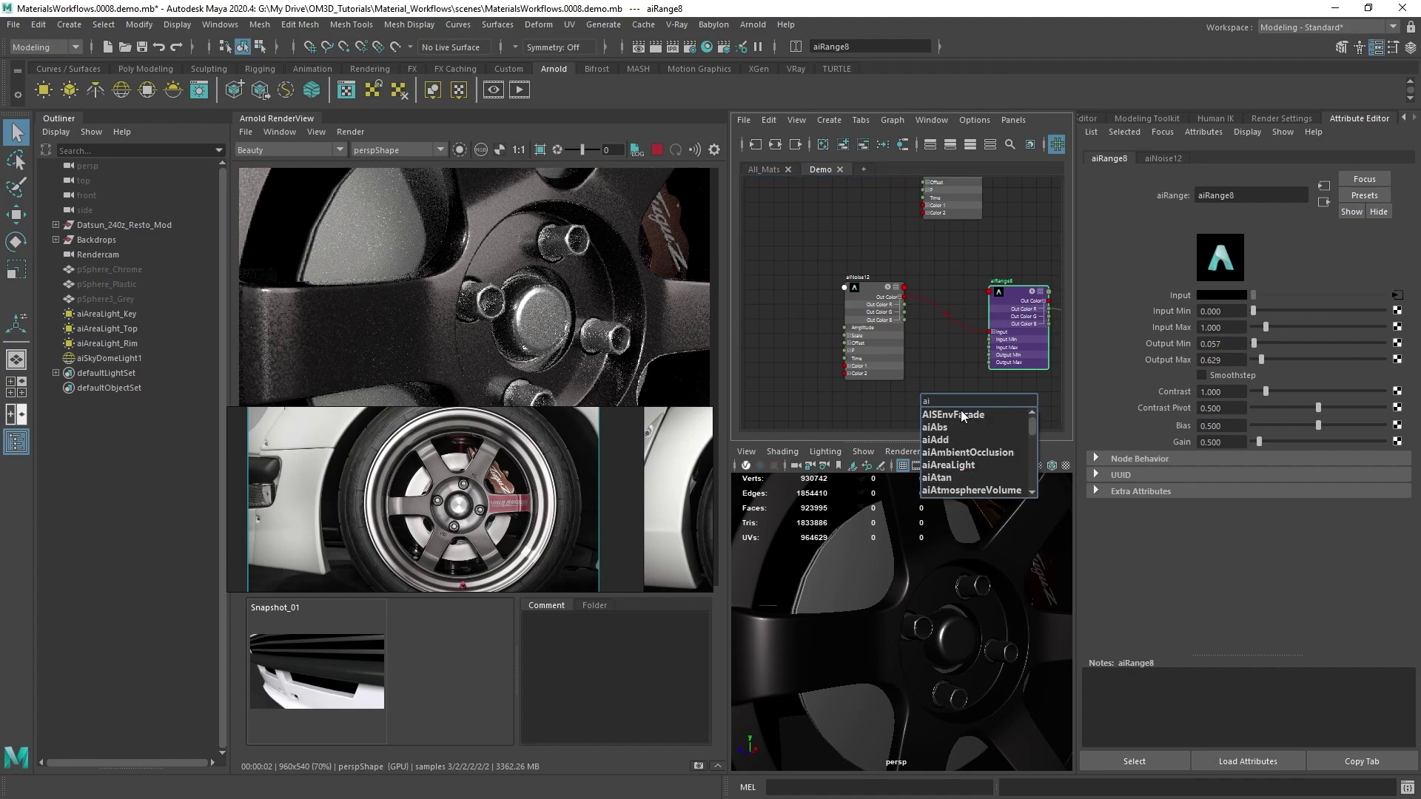
type("cel")
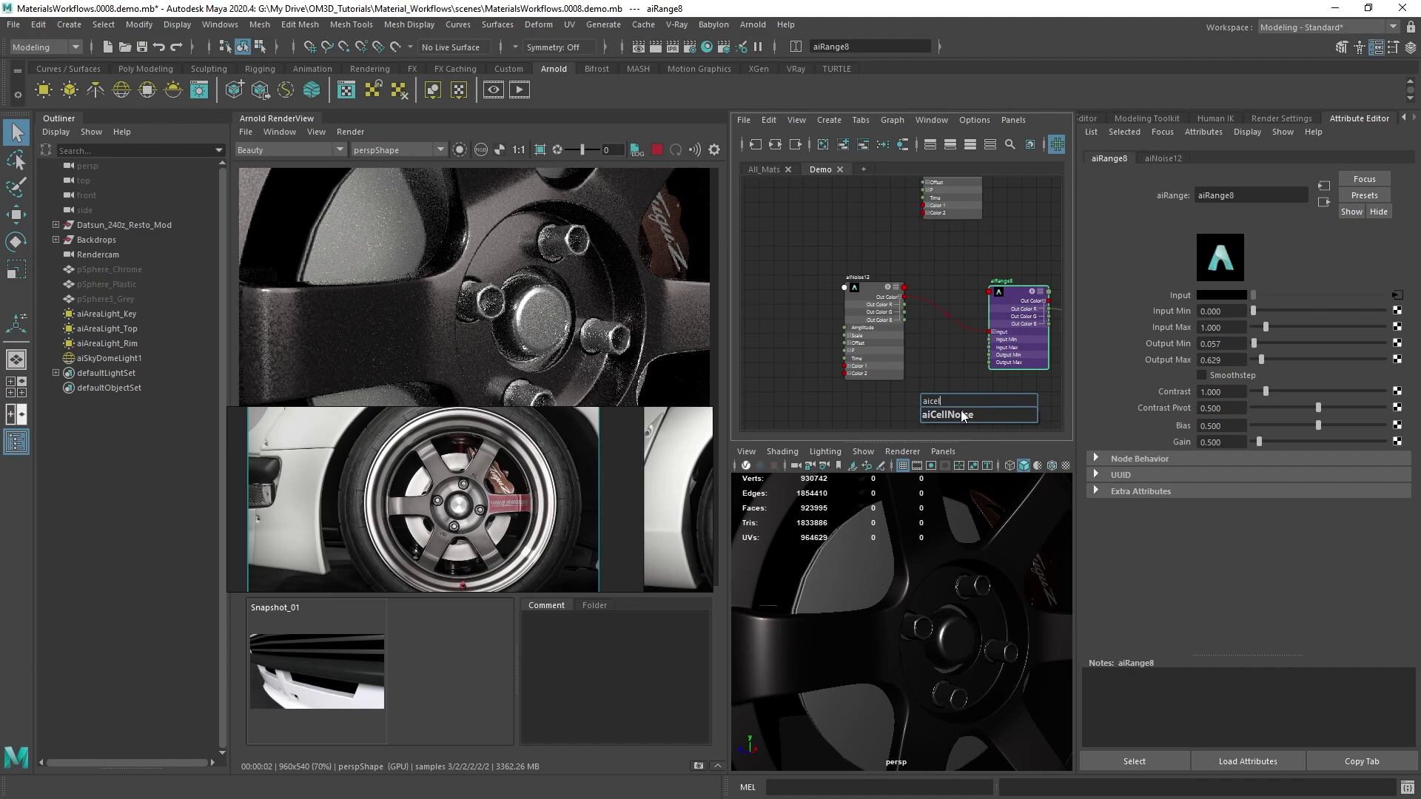
left_click(961, 415)
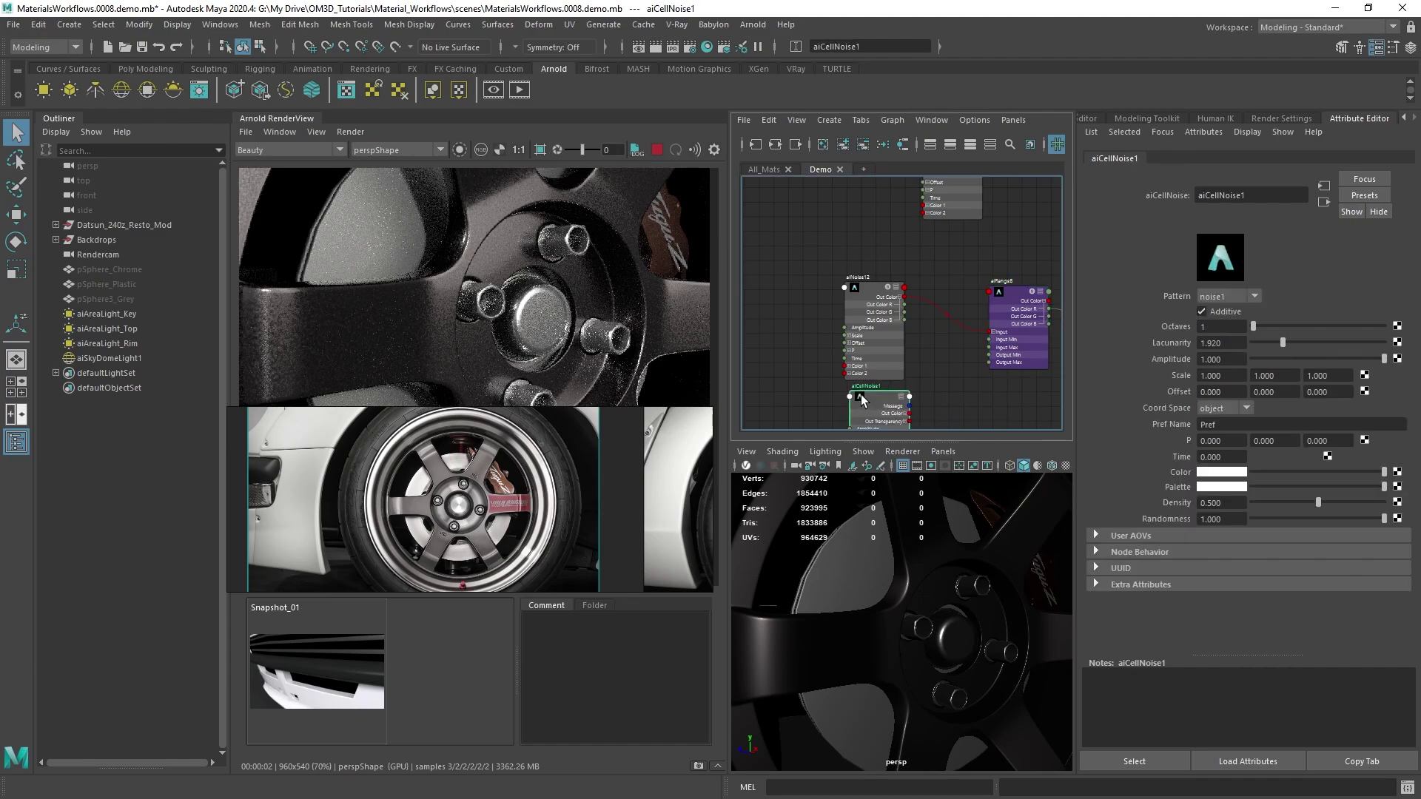
left_click(1228, 296)
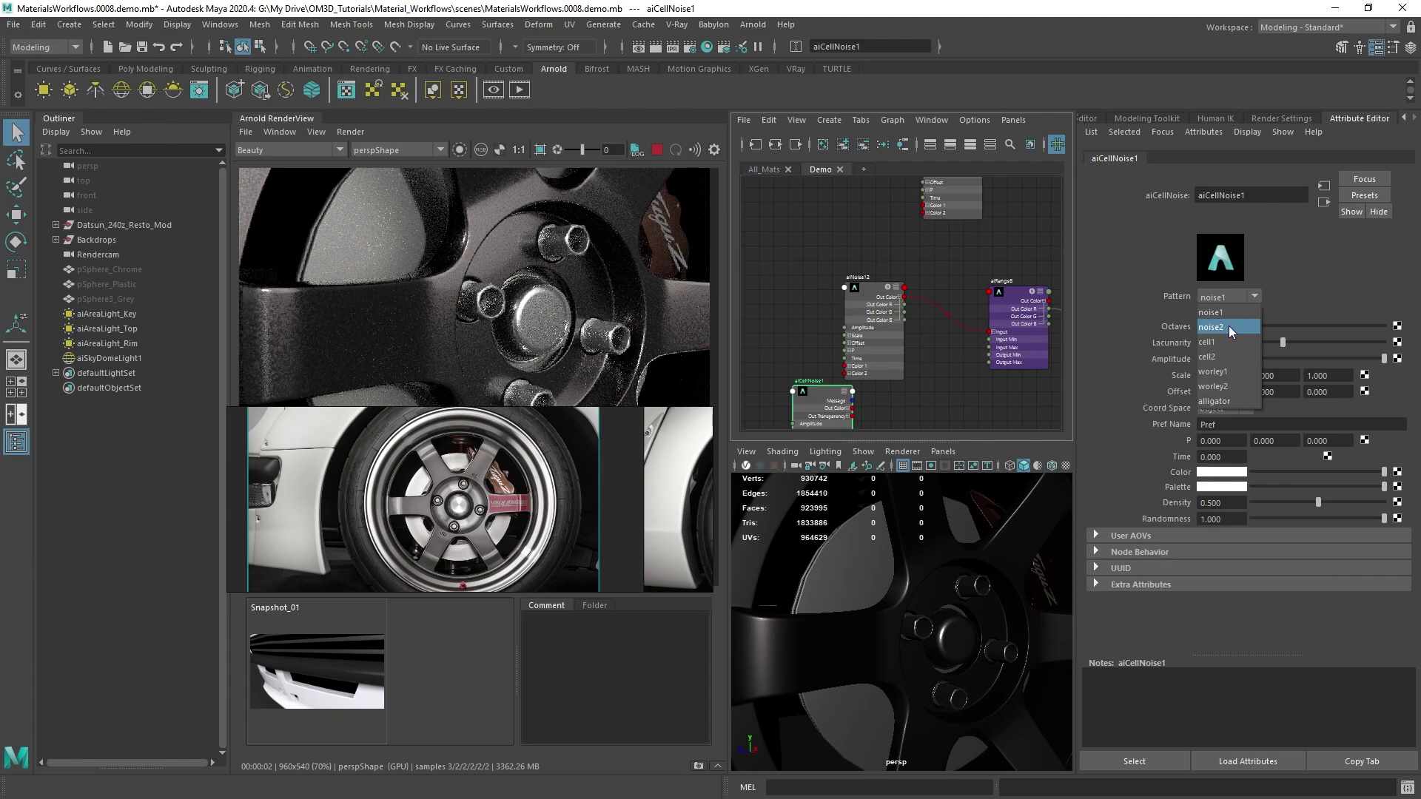
left_click(1170, 308)
left_click(765, 298)
left_click(814, 397)
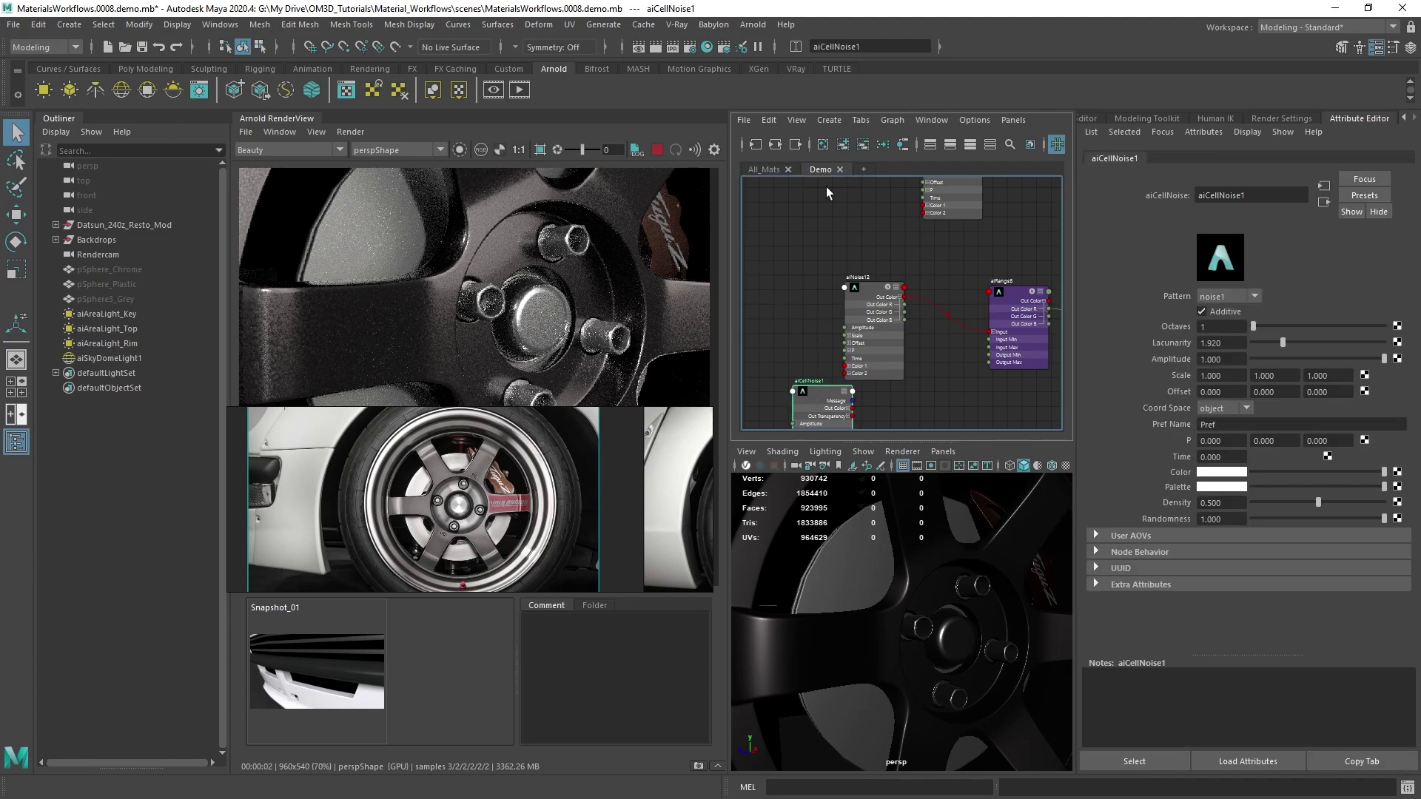
left_click(460, 149)
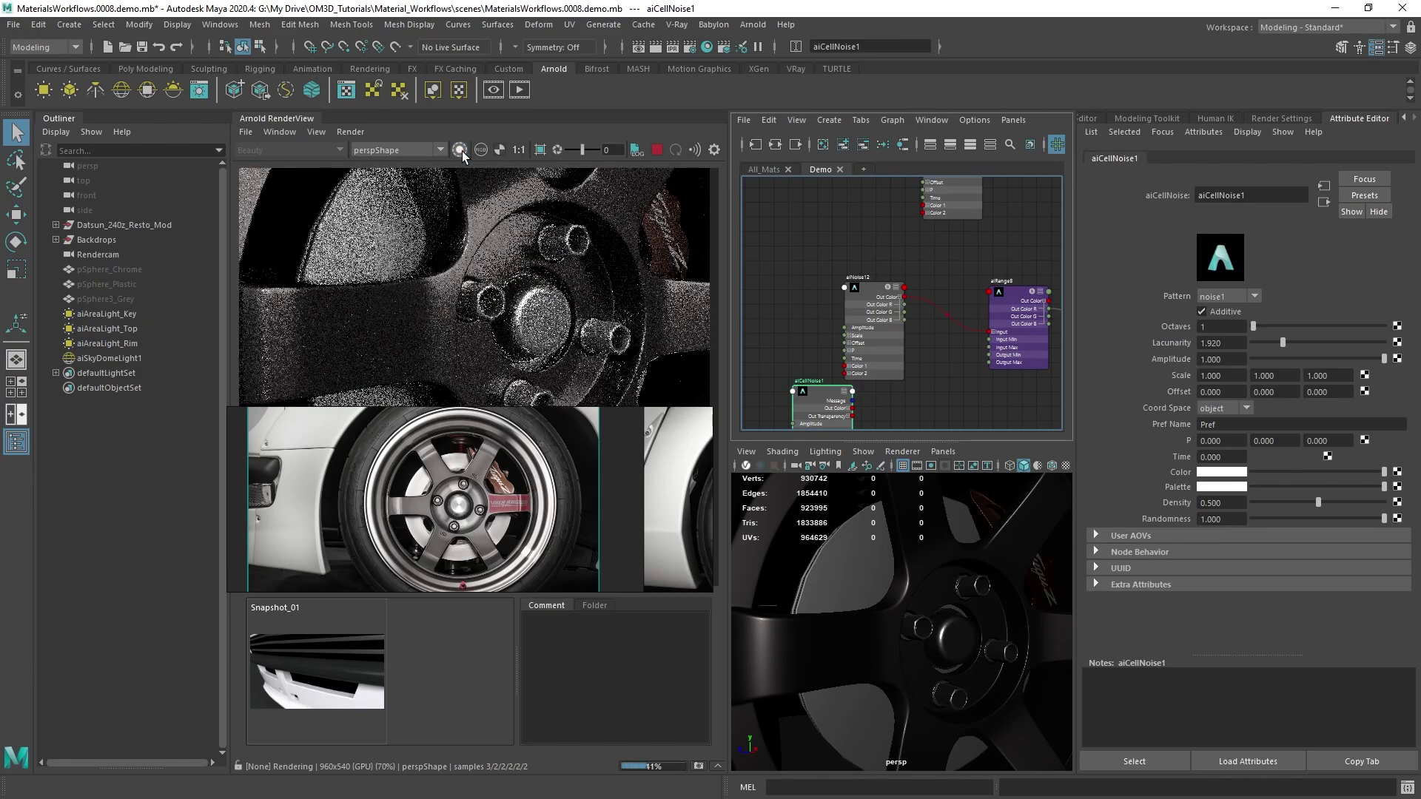
middle_click_drag(919, 333, 907, 301, "alt")
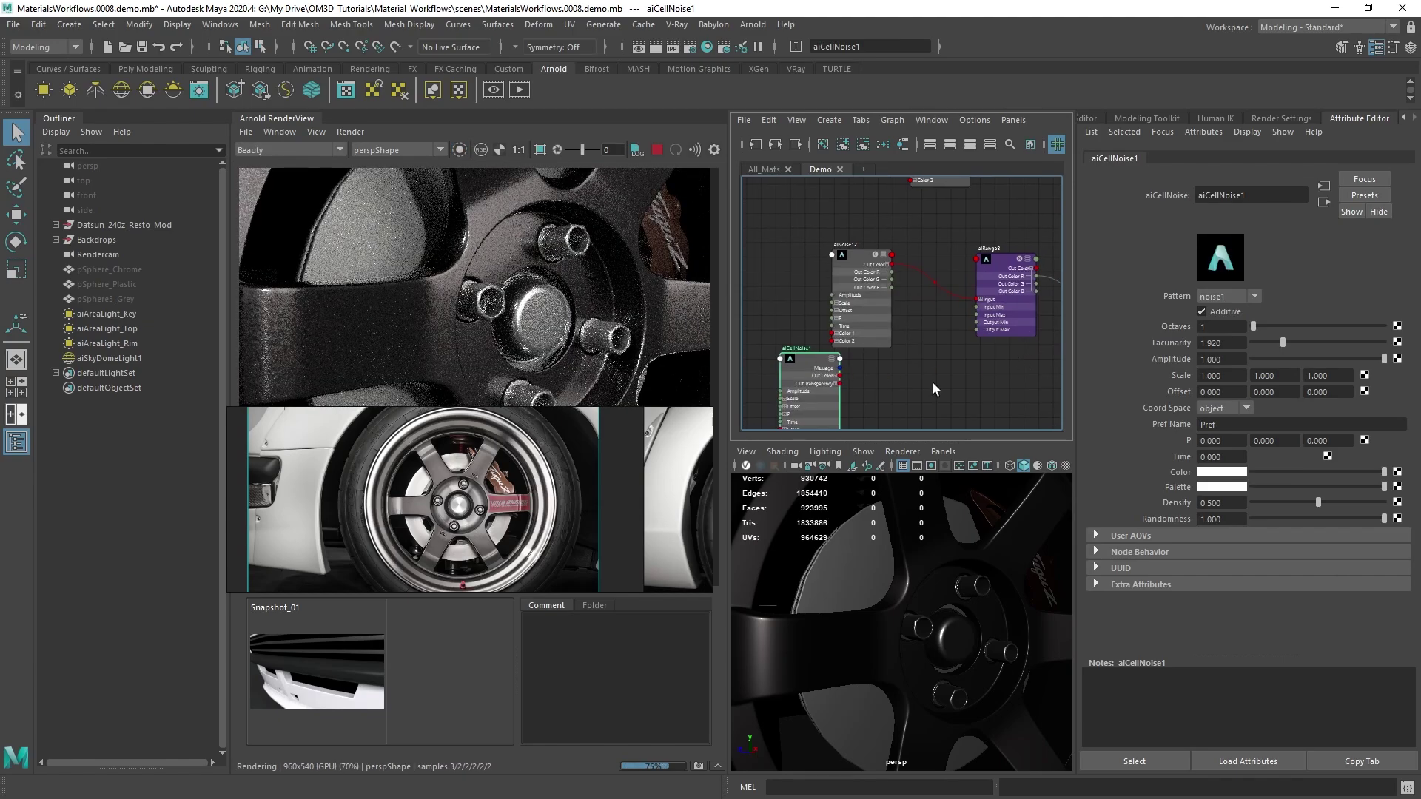
left_click(932, 383)
left_click(811, 366)
key("Delete")
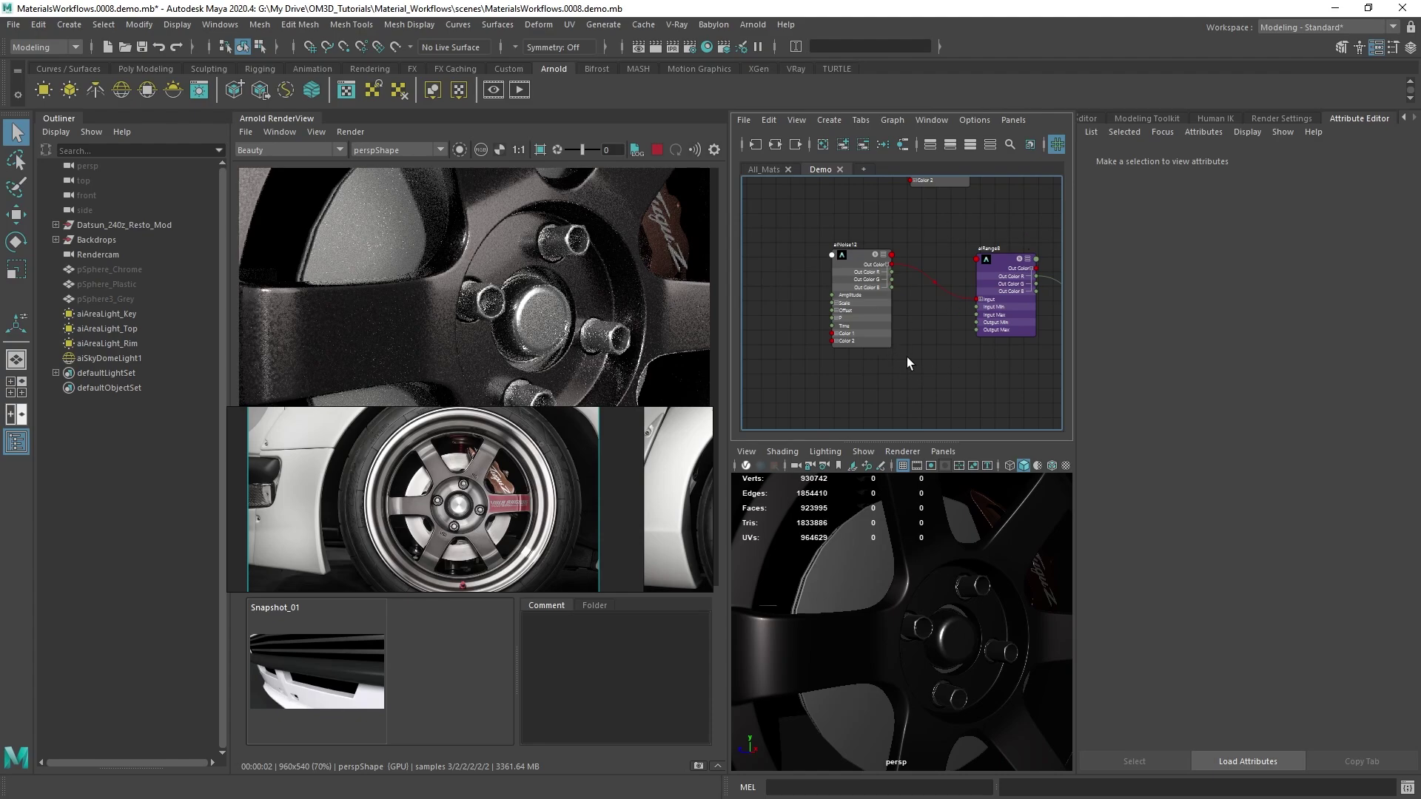
Step: Add an aiCellNoise node to the wheel coat graph and place it below the existing noise node
scroll(568, 327, "down", 2)
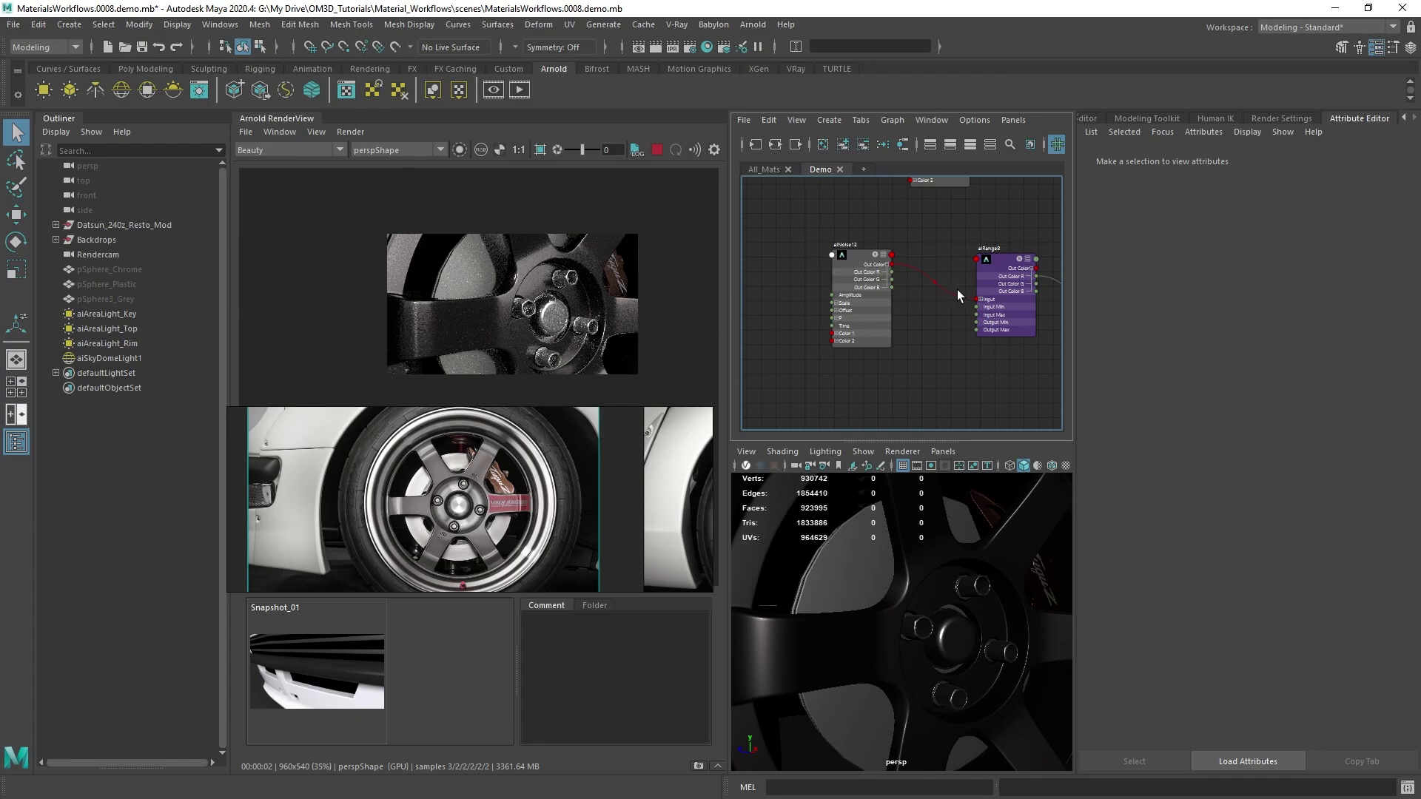
middle_click_drag(961, 296, 925, 356, "alt")
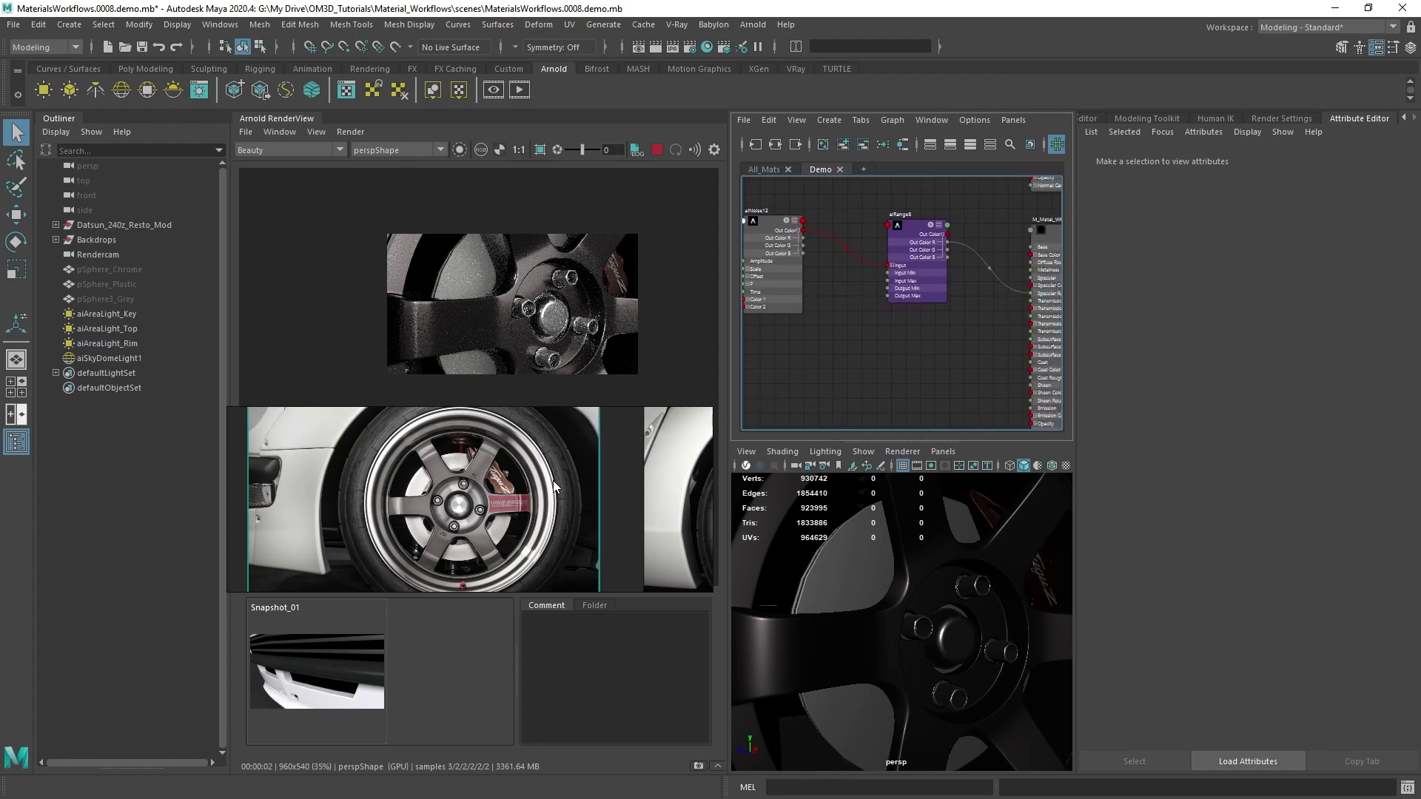
scroll(553, 481, "up", 3)
scroll(460, 474, "up", 4)
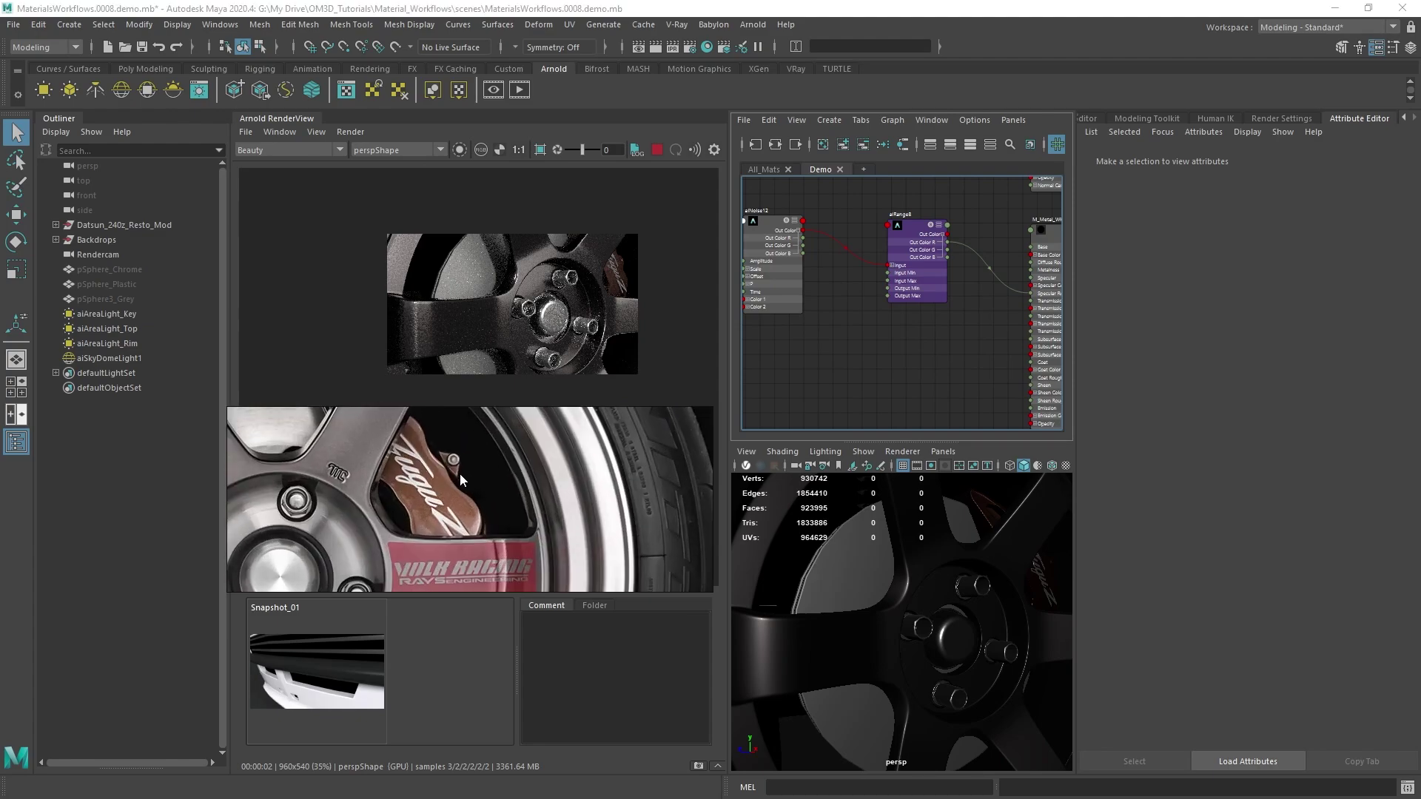
key("Tab")
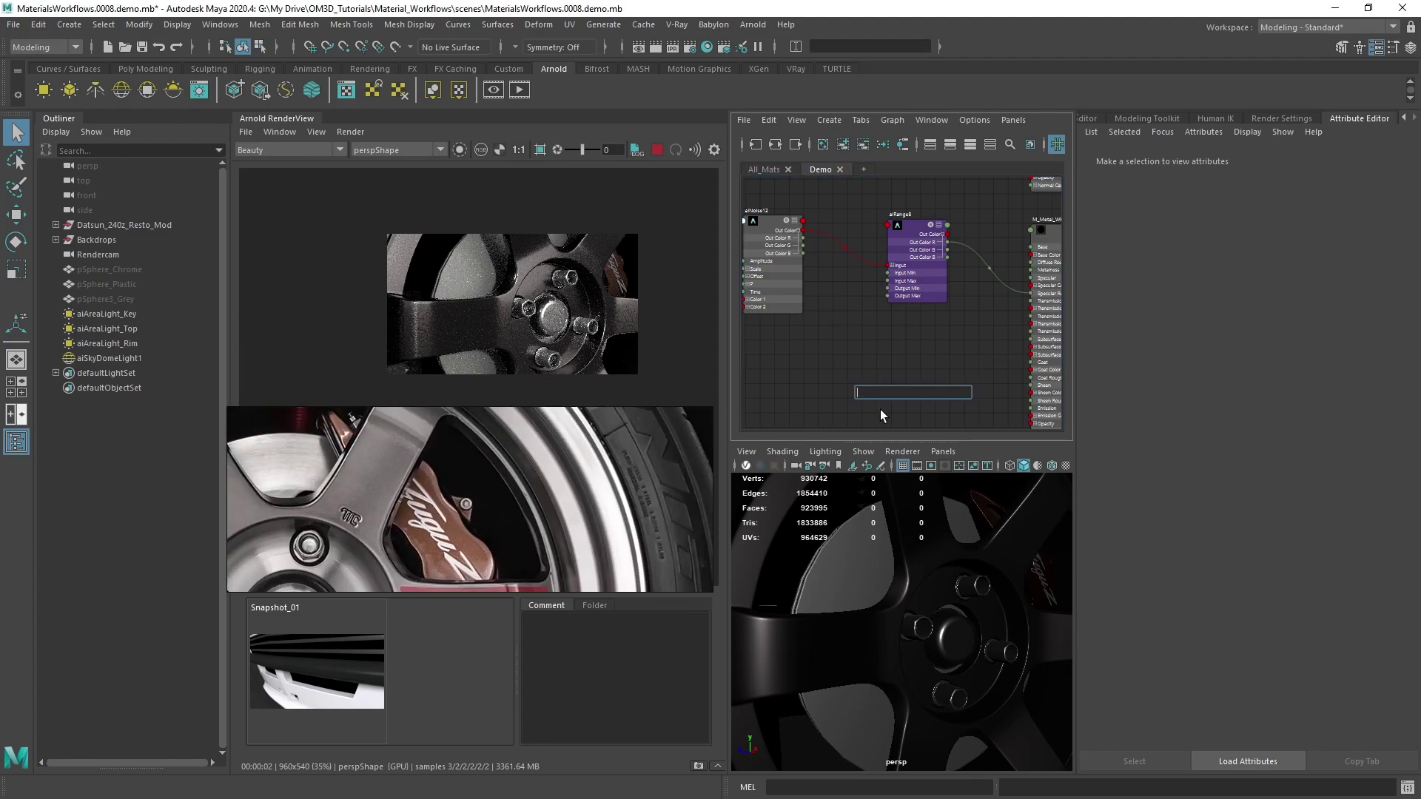
type("ai")
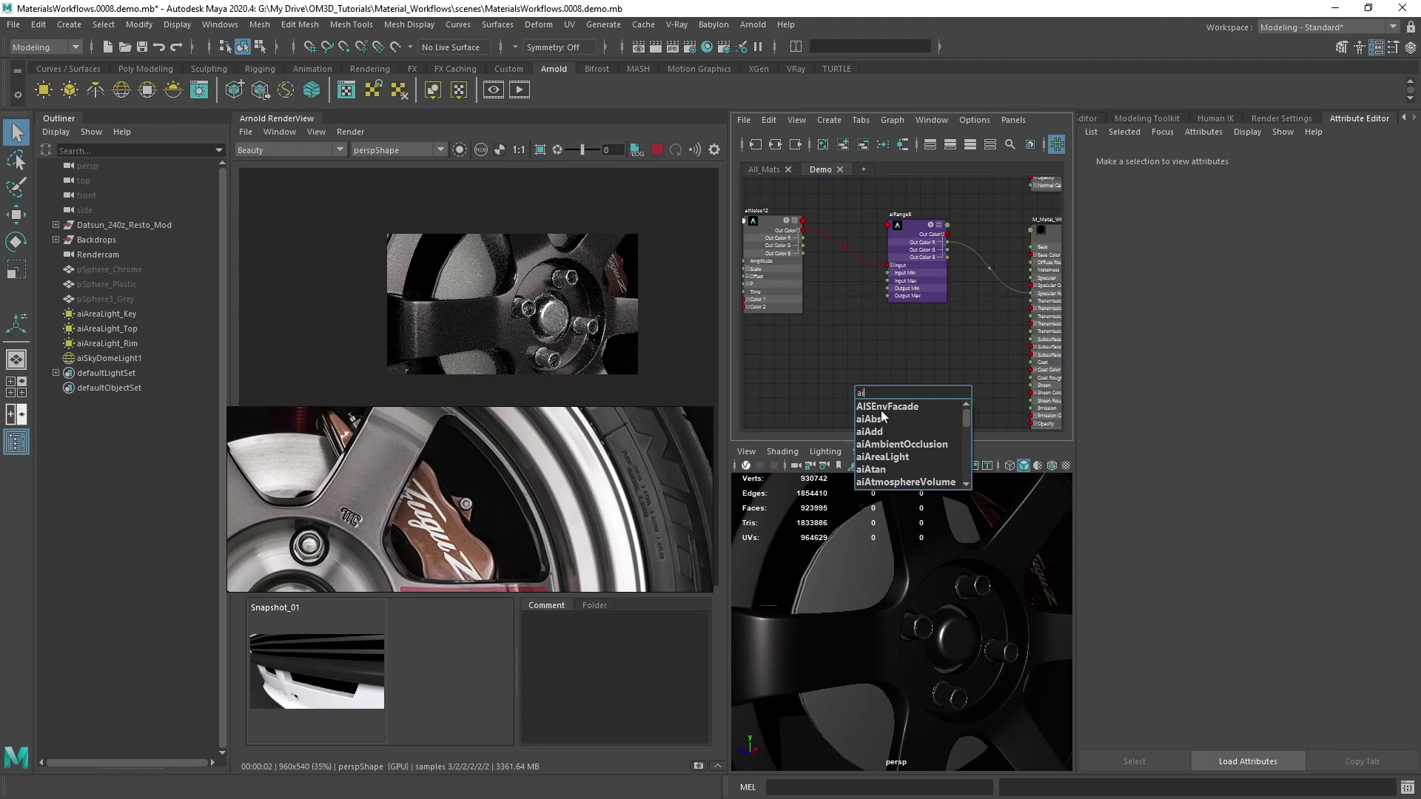
type("cel")
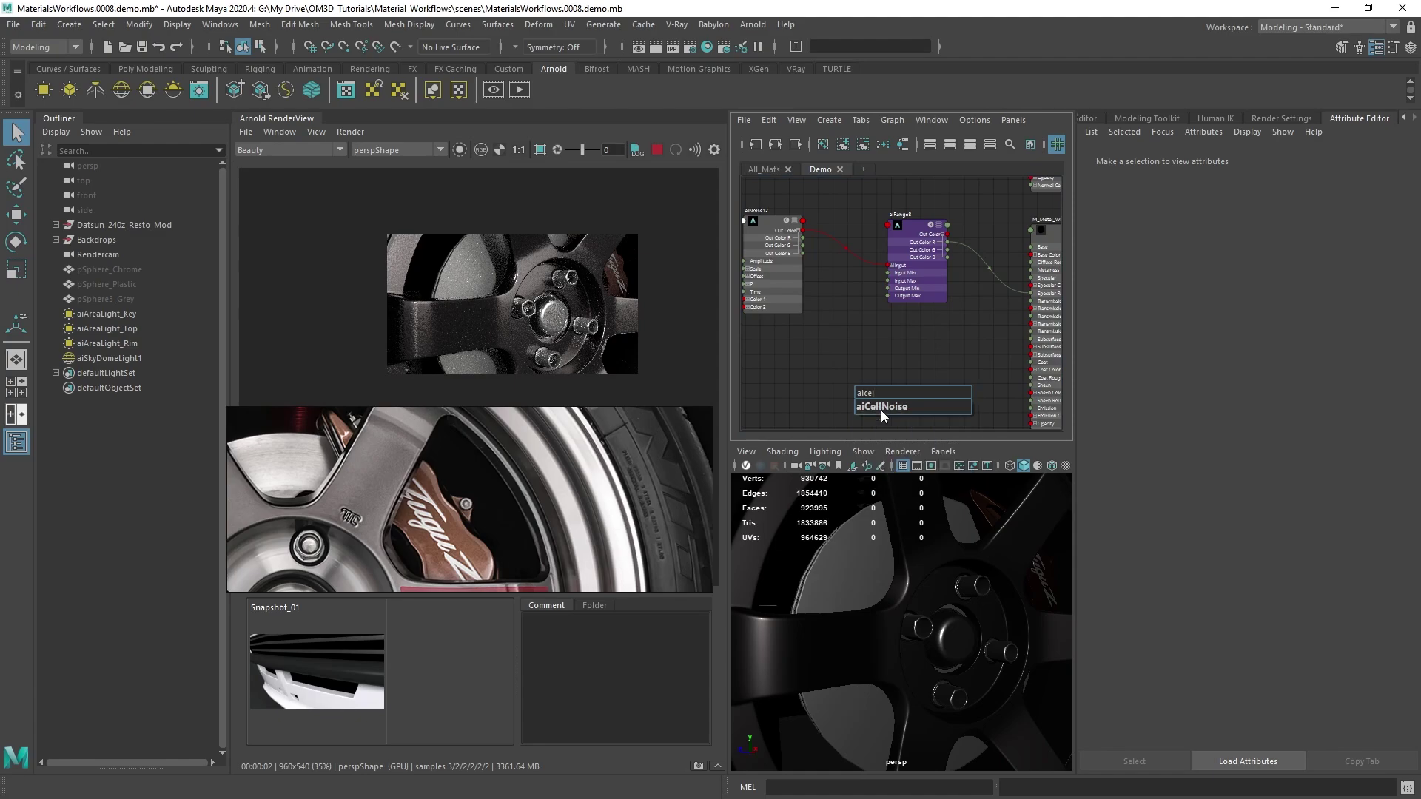
left_click(884, 407)
scroll(895, 362, "down", 5)
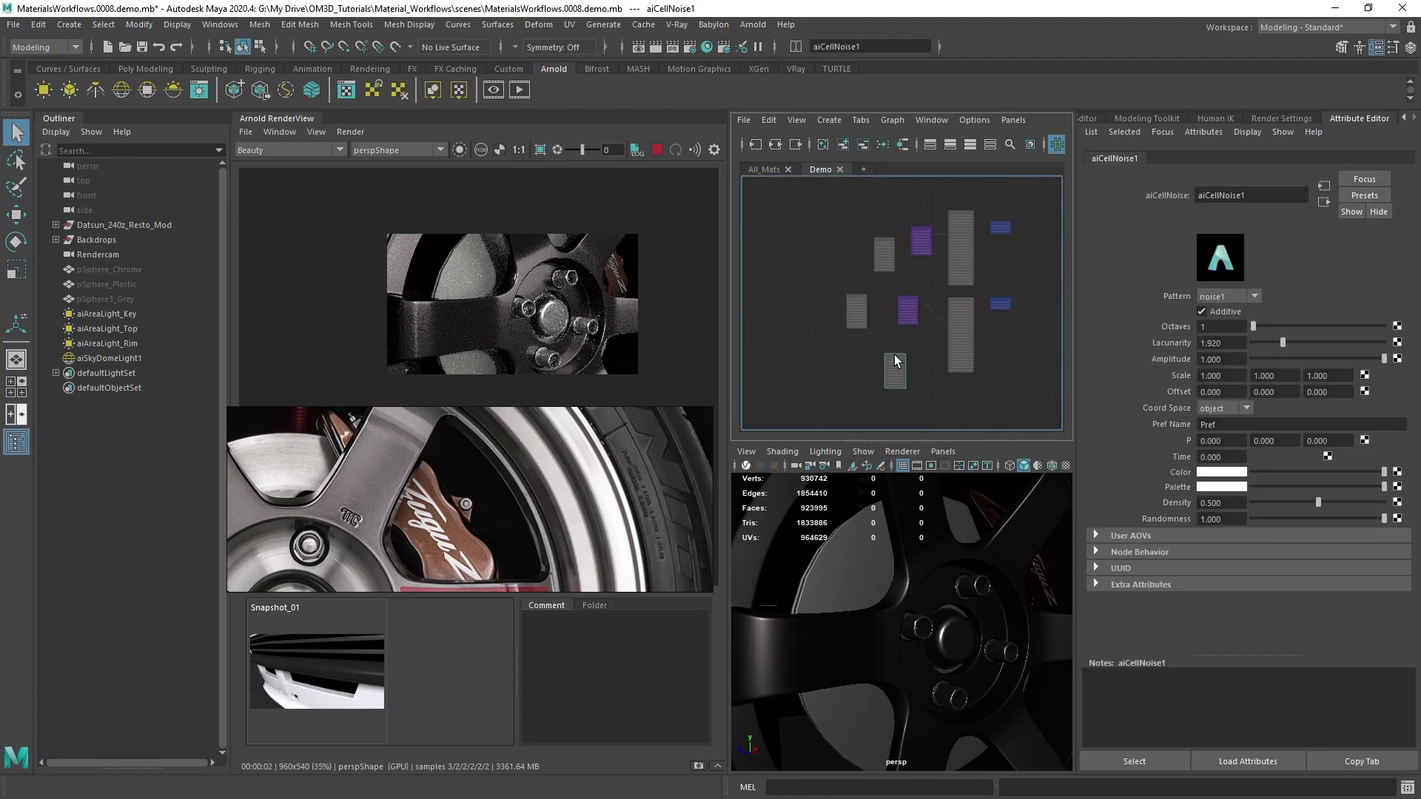
left_click_drag(895, 360, 867, 357)
Step: Duplicate the wheel coat's range node beside the cell noise and connect the cell noise Out Color to the duplicate's Input
left_click(910, 307)
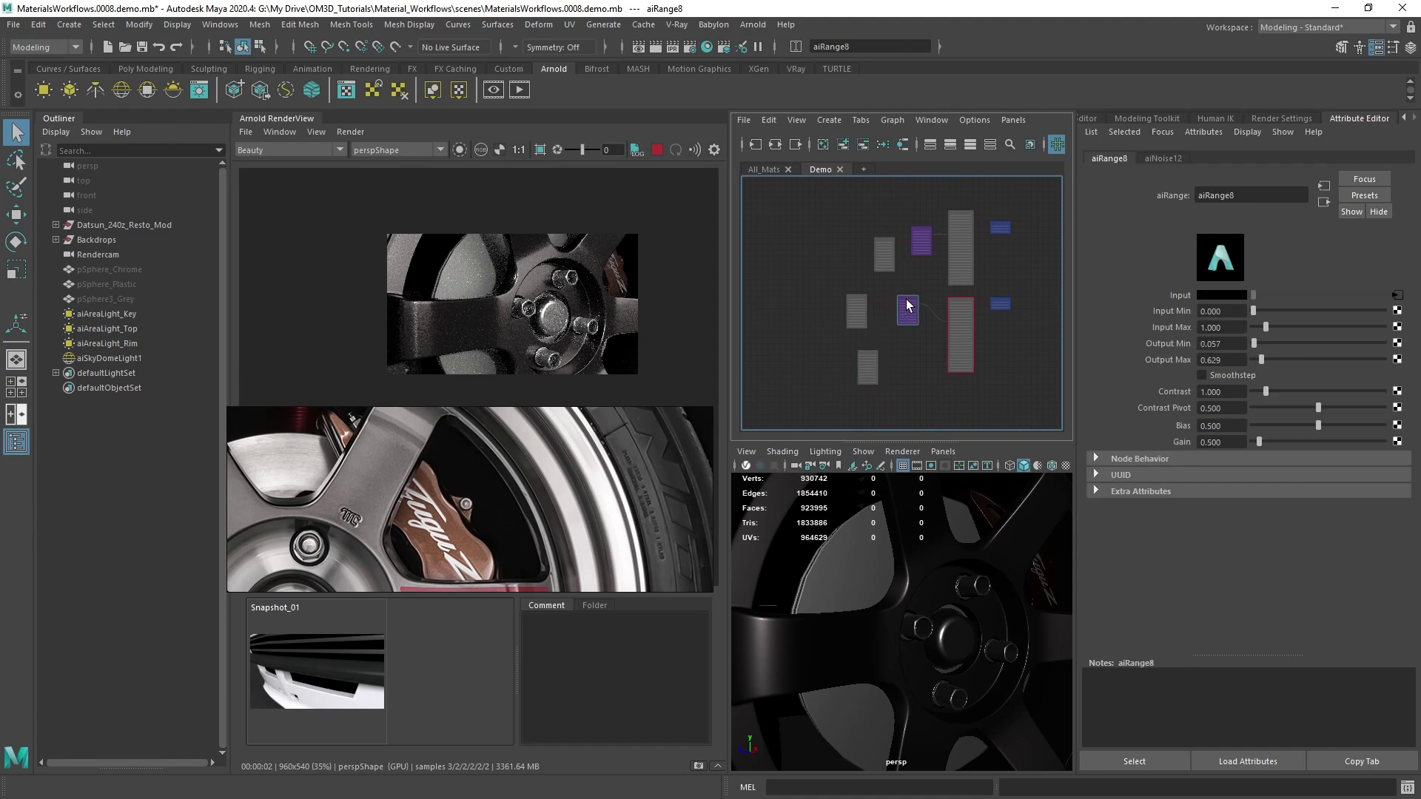
key("ctrl+d")
left_click_drag(797, 307, 912, 368)
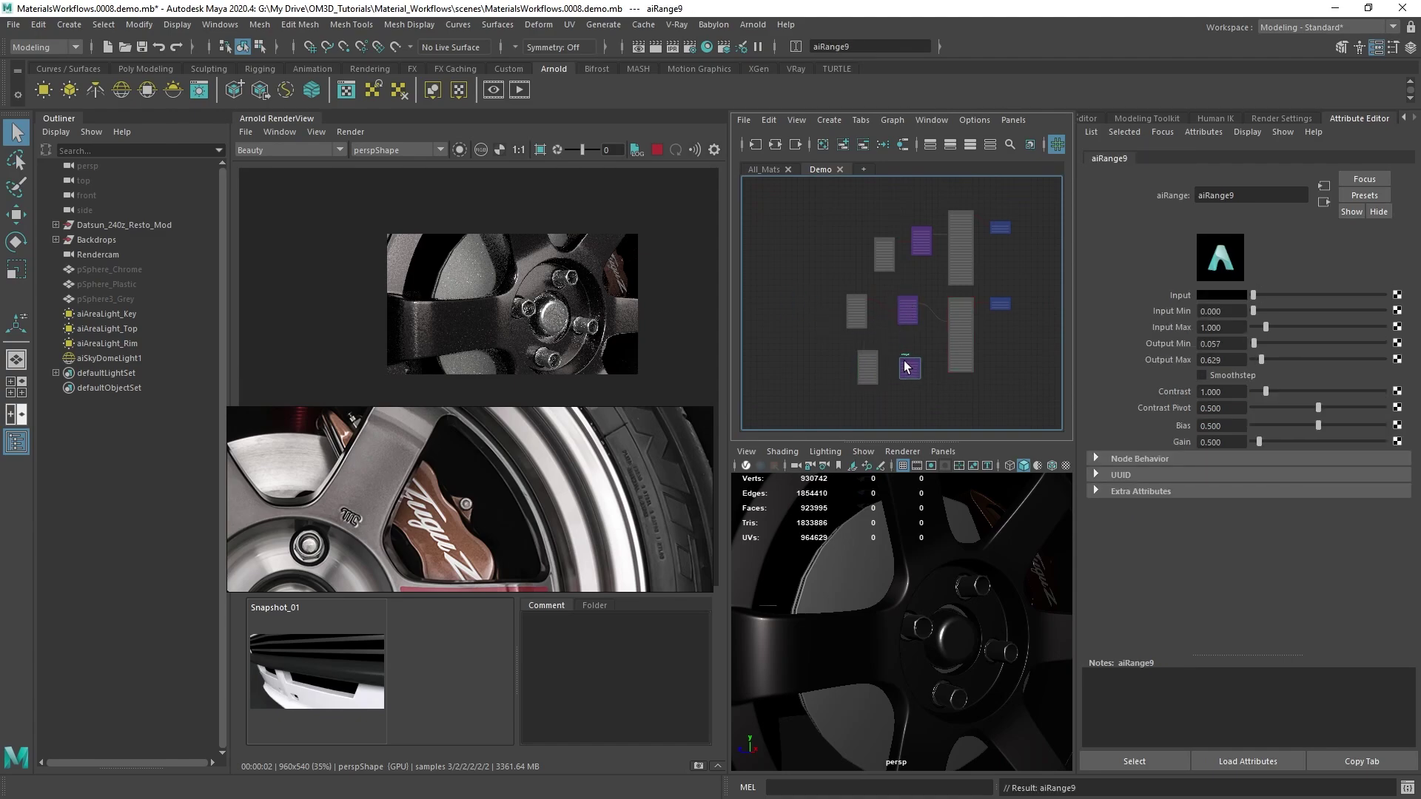
scroll(906, 359, "up", 4)
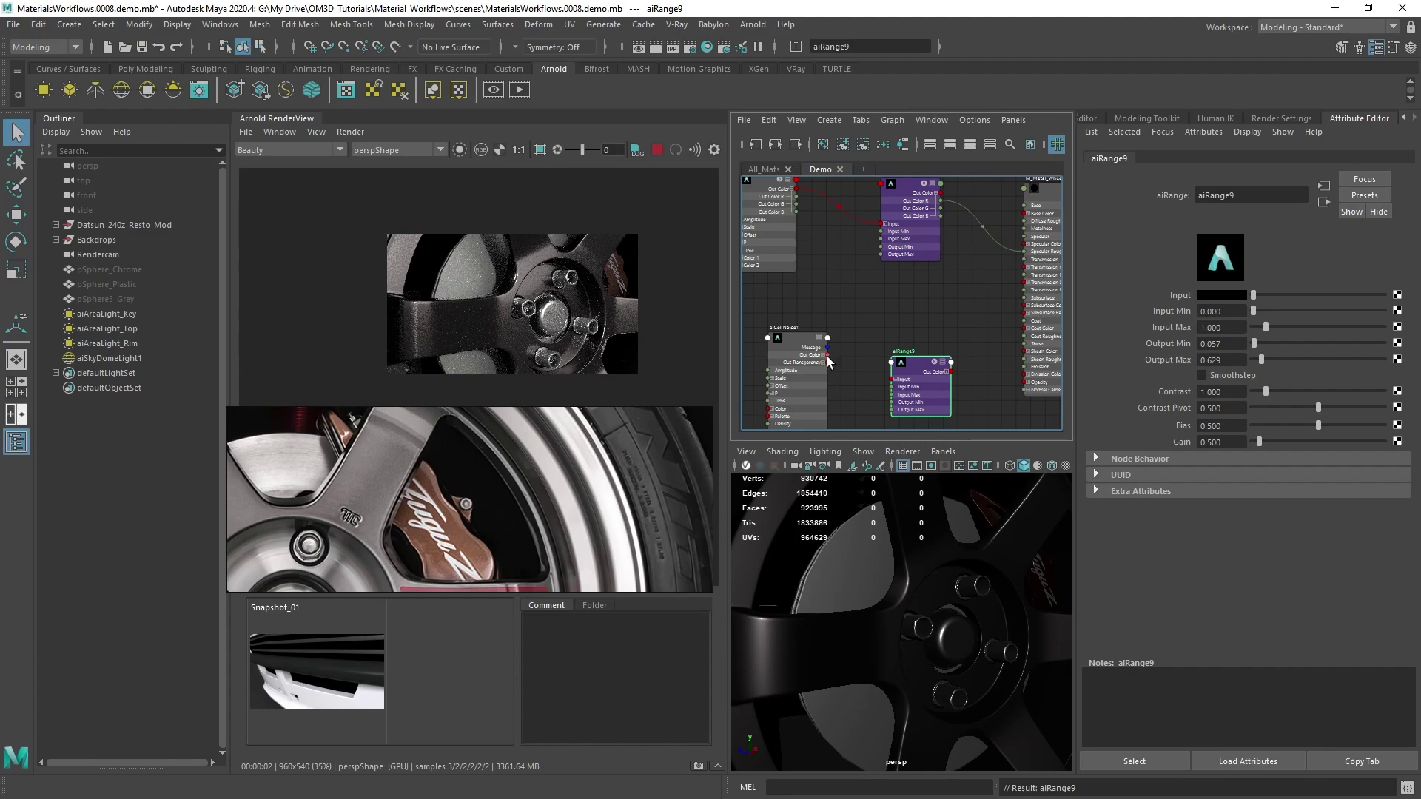
left_click_drag(827, 355, 892, 379)
Step: Connect the duplicated range node's Out Color R to the Coat Roughness of M_Metal_Wheel_Coat
middle_click_drag(963, 304, 845, 301)
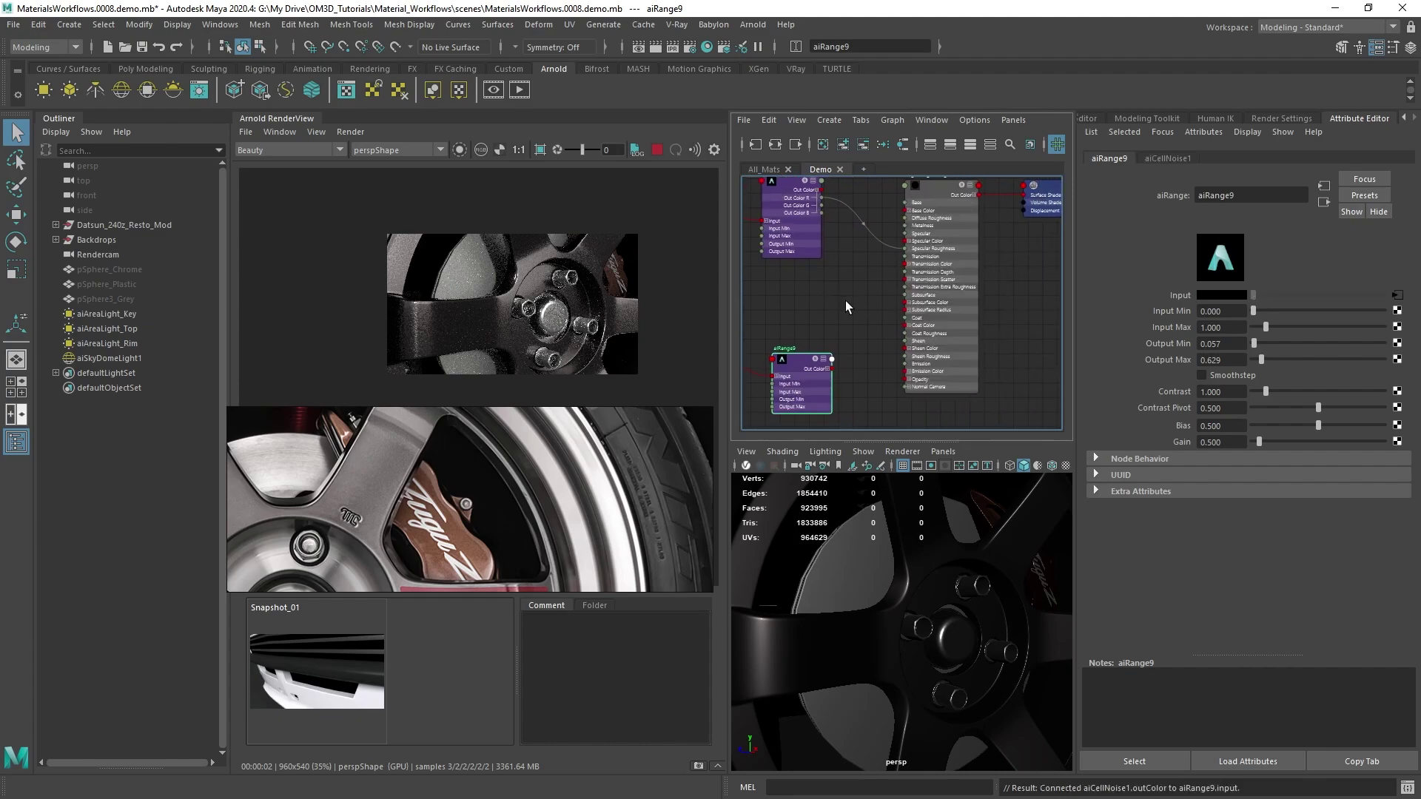
left_click(939, 184)
scroll(1193, 513, "down", 2)
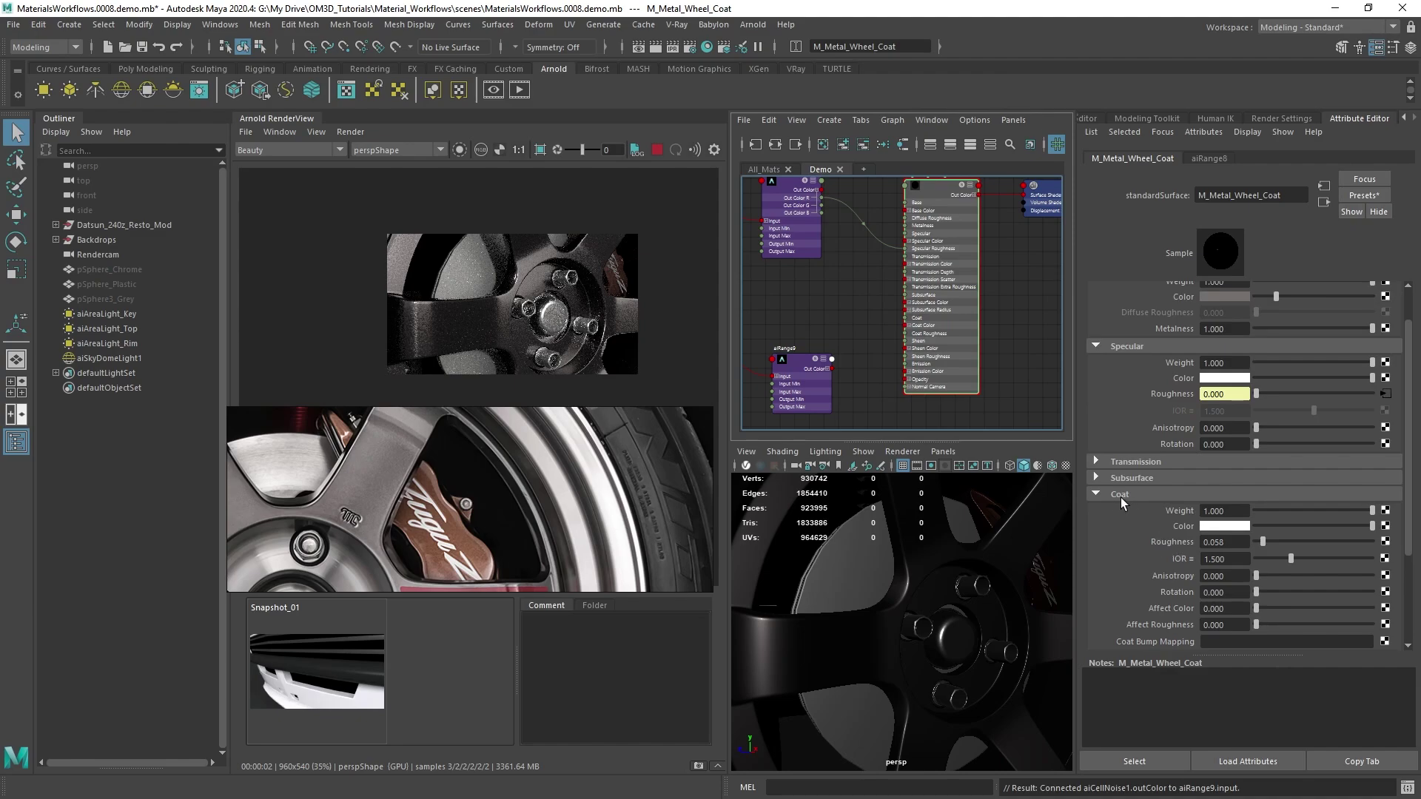
left_click(828, 372)
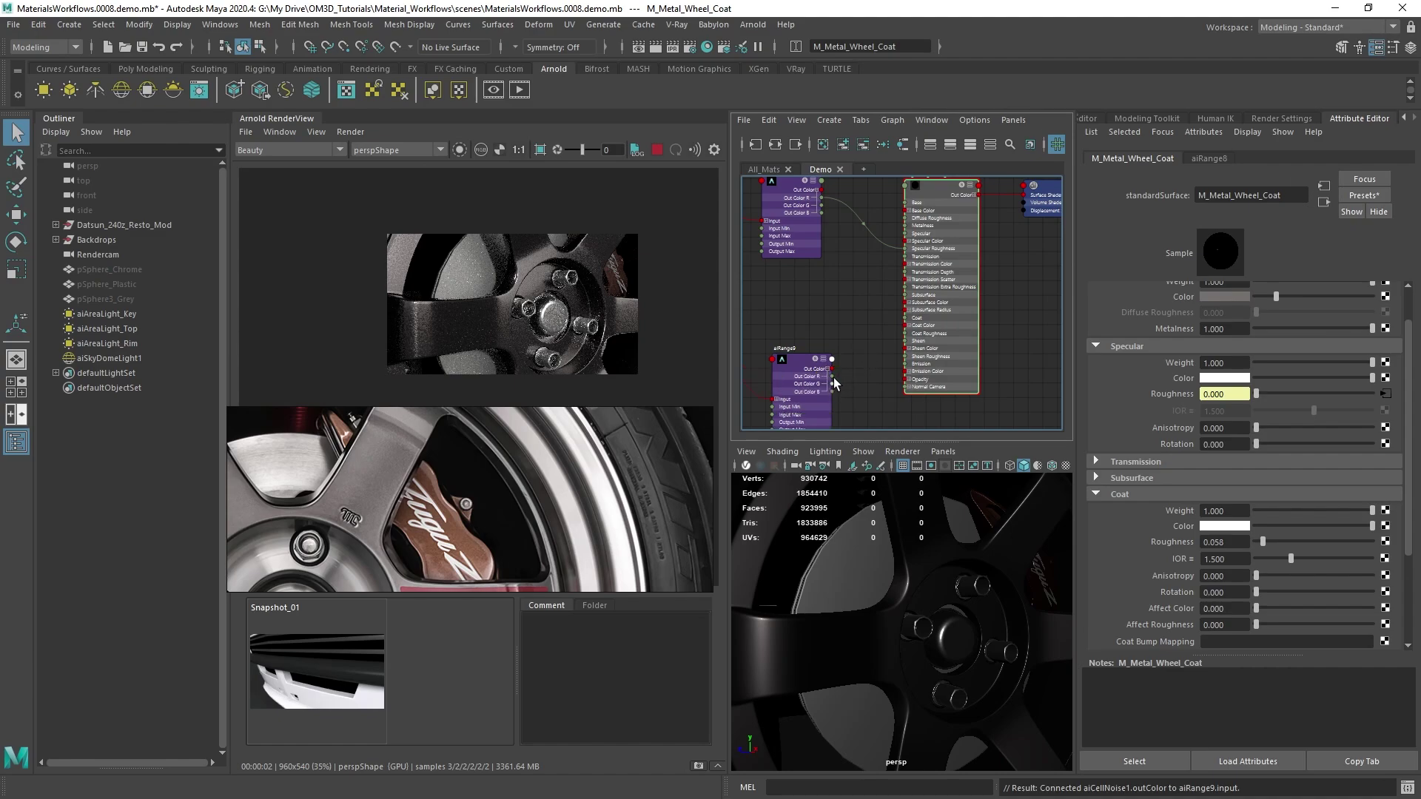
left_click_drag(831, 375, 904, 337)
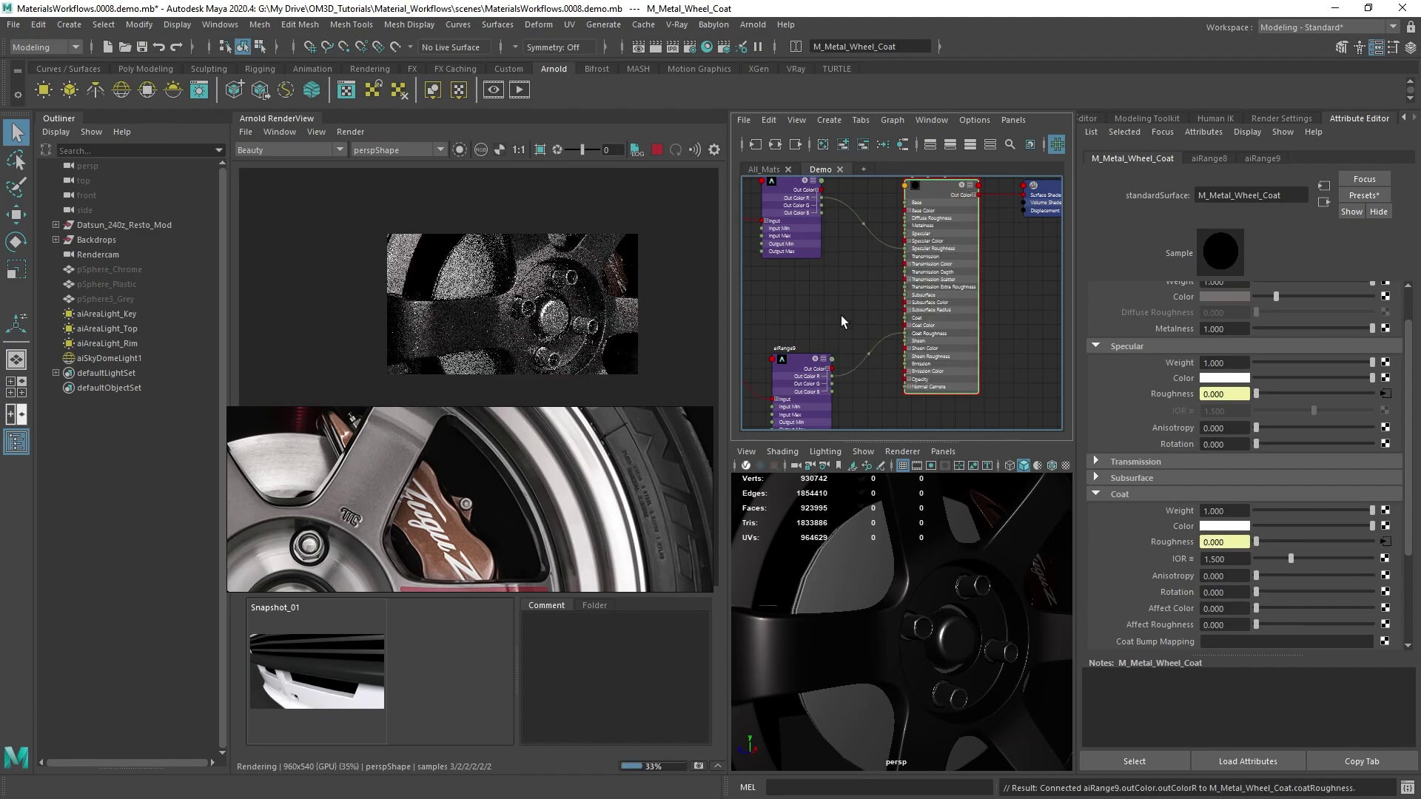
Step: Isolate the coat roughness range node in the render to examine its cell noise pattern on the wheel
left_click(858, 337)
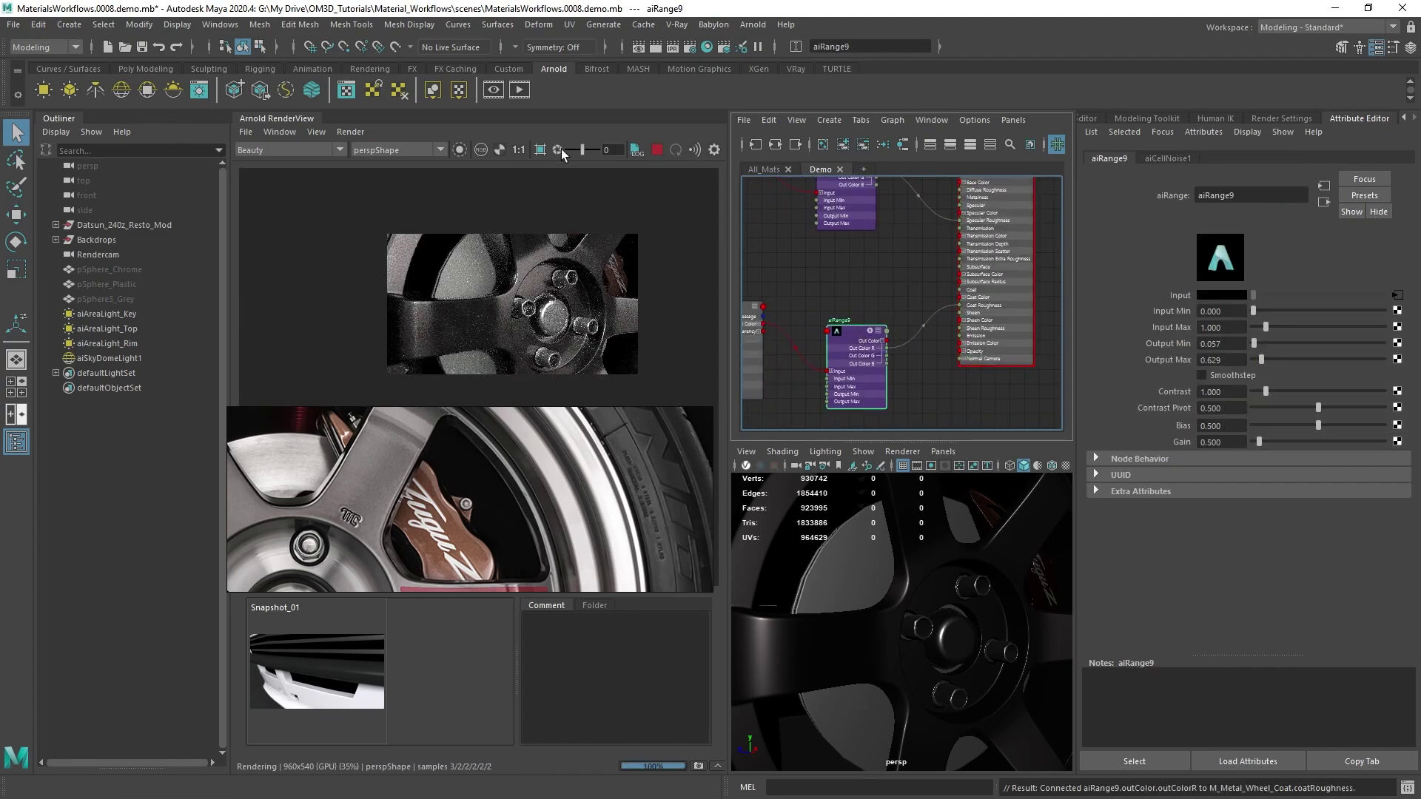
left_click(460, 150)
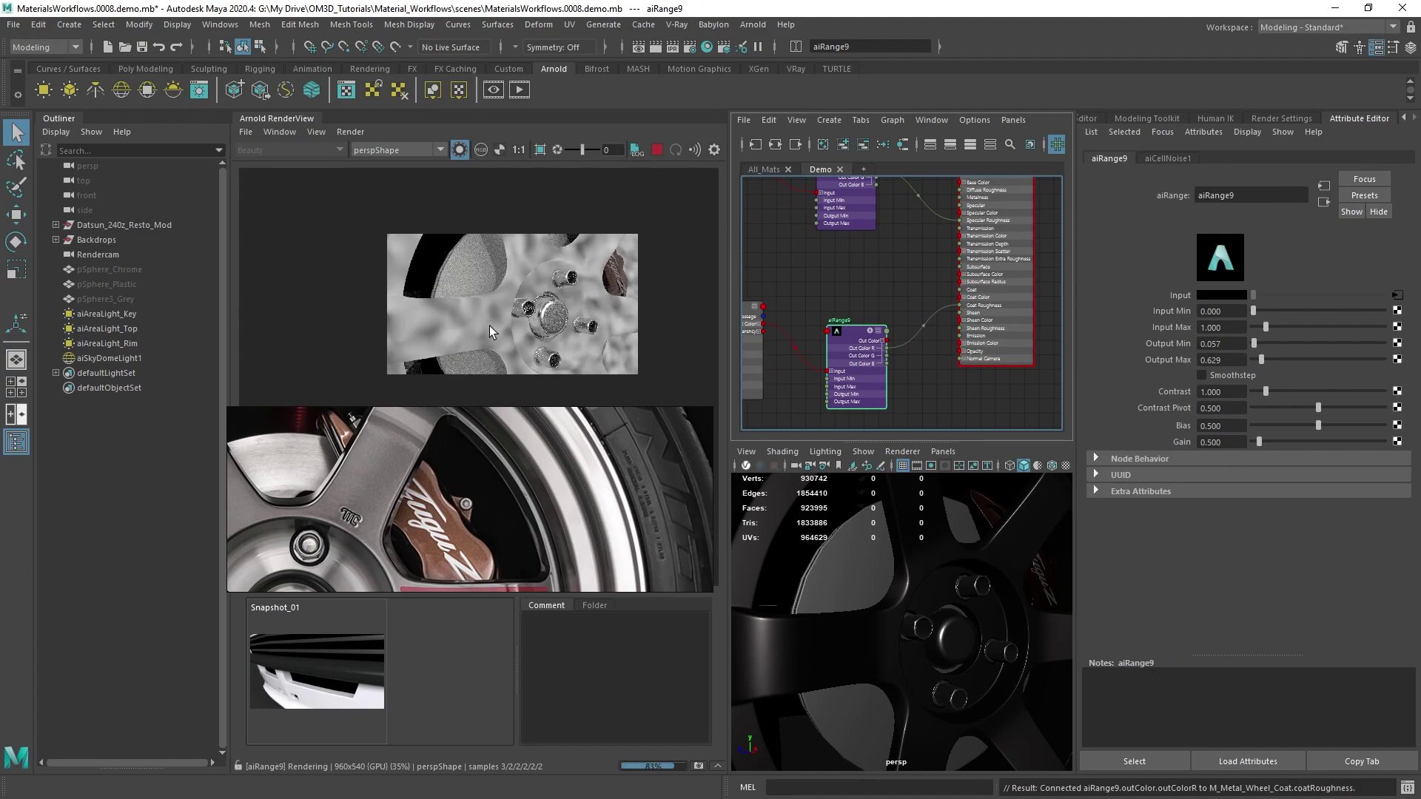
middle_click_drag(822, 303, 845, 298, "alt")
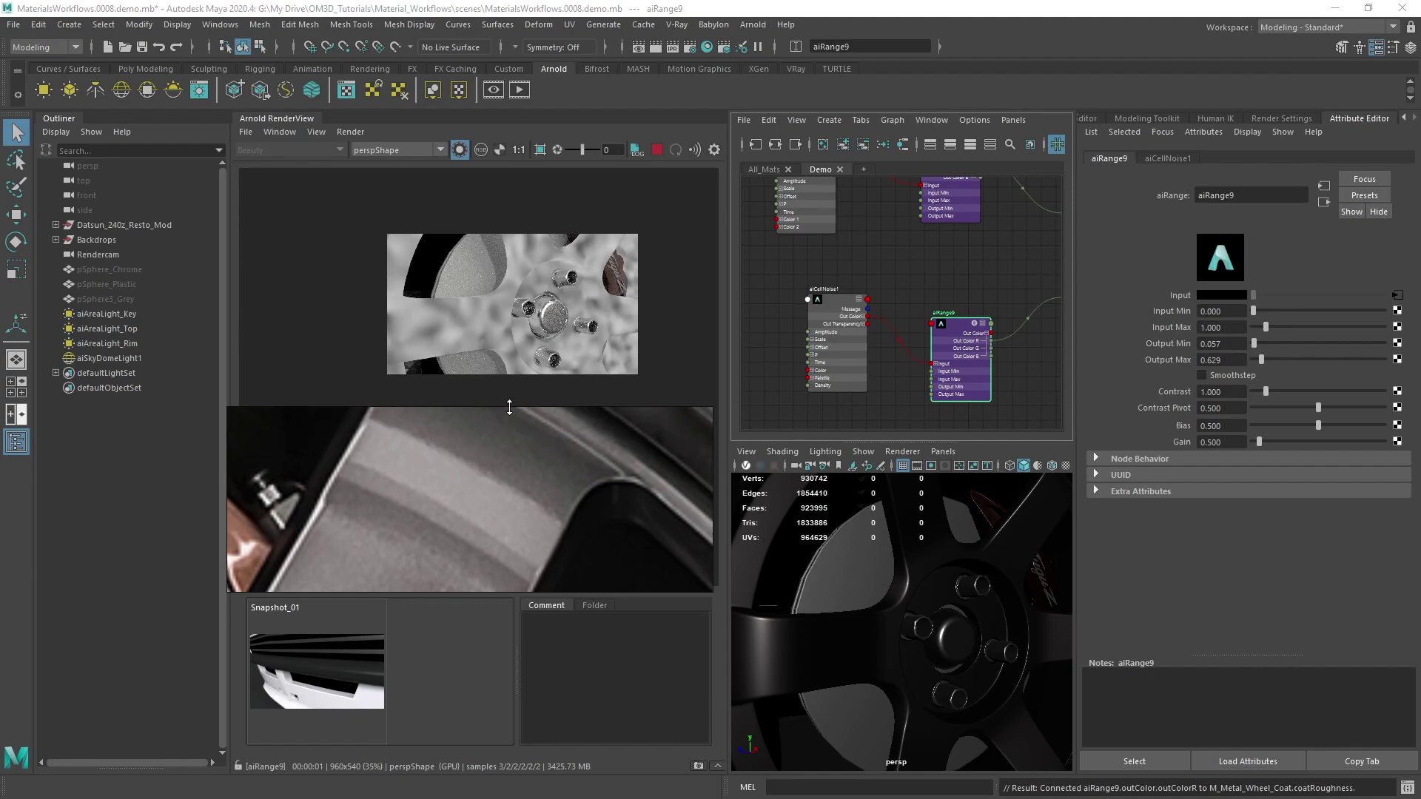
Step: Set the Octaves of the aiCellNoise1 node to 3
left_click(836, 298)
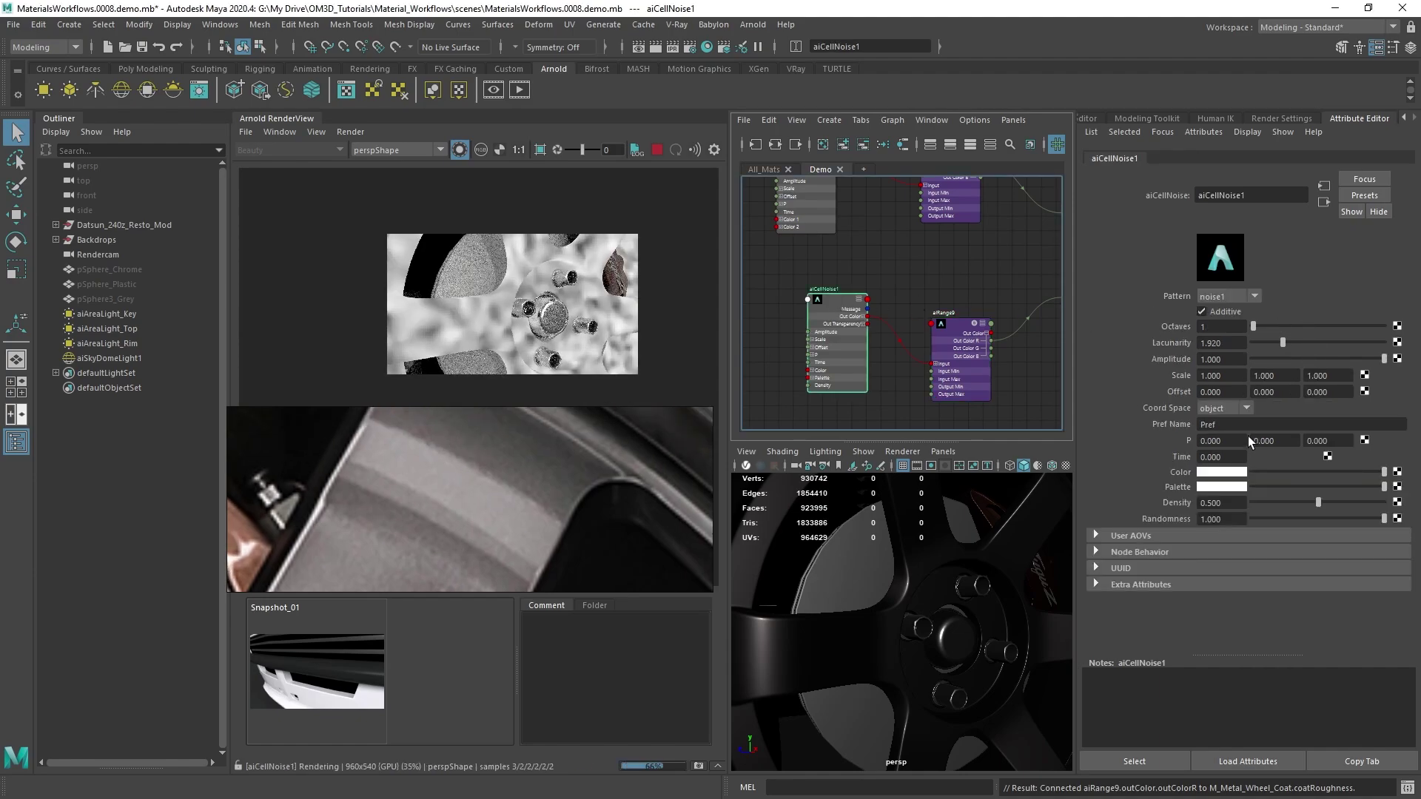
double_click(1220, 326)
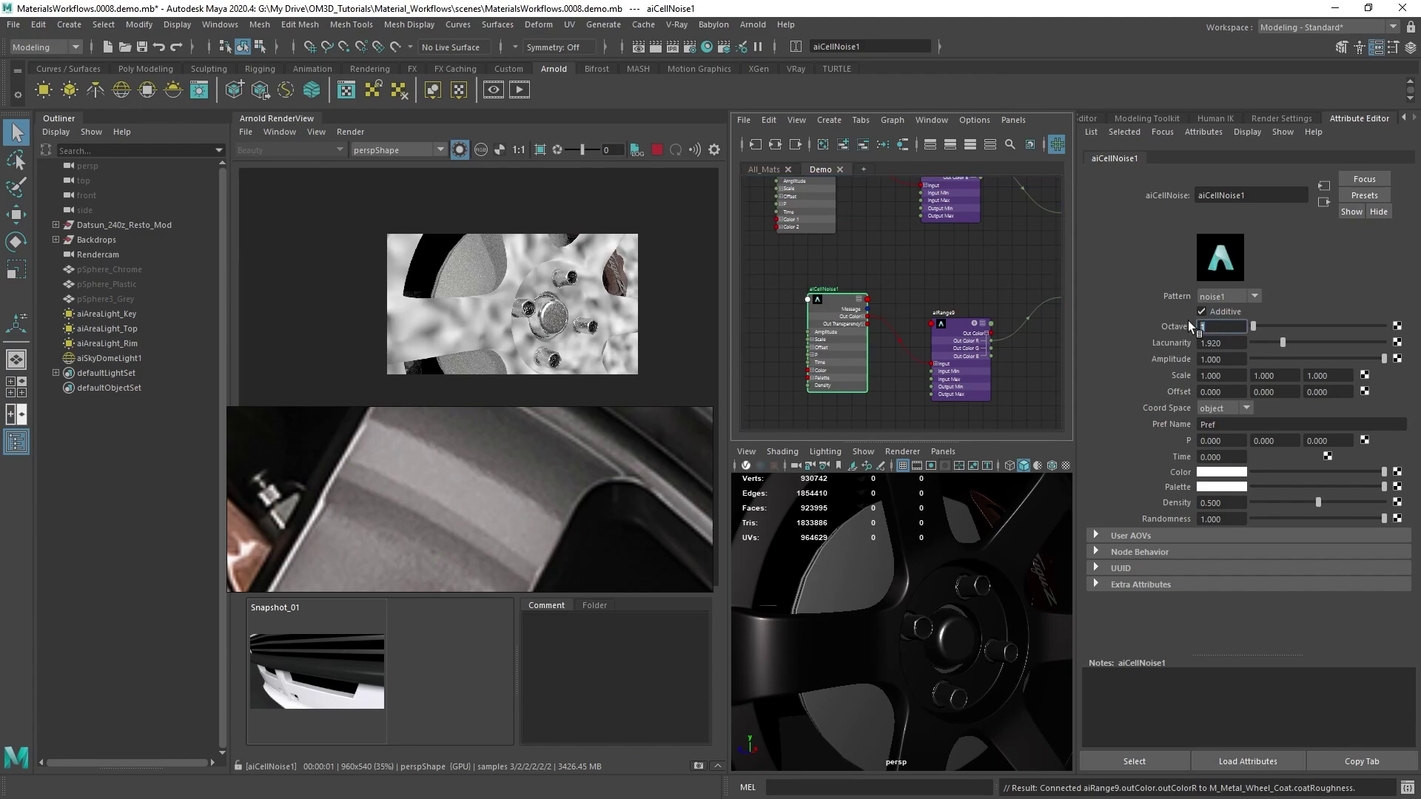
type("3")
key("Return")
Step: Try the cell1, cell2 and worley1 patterns on the cell noise and settle on worley2
left_click(1234, 296)
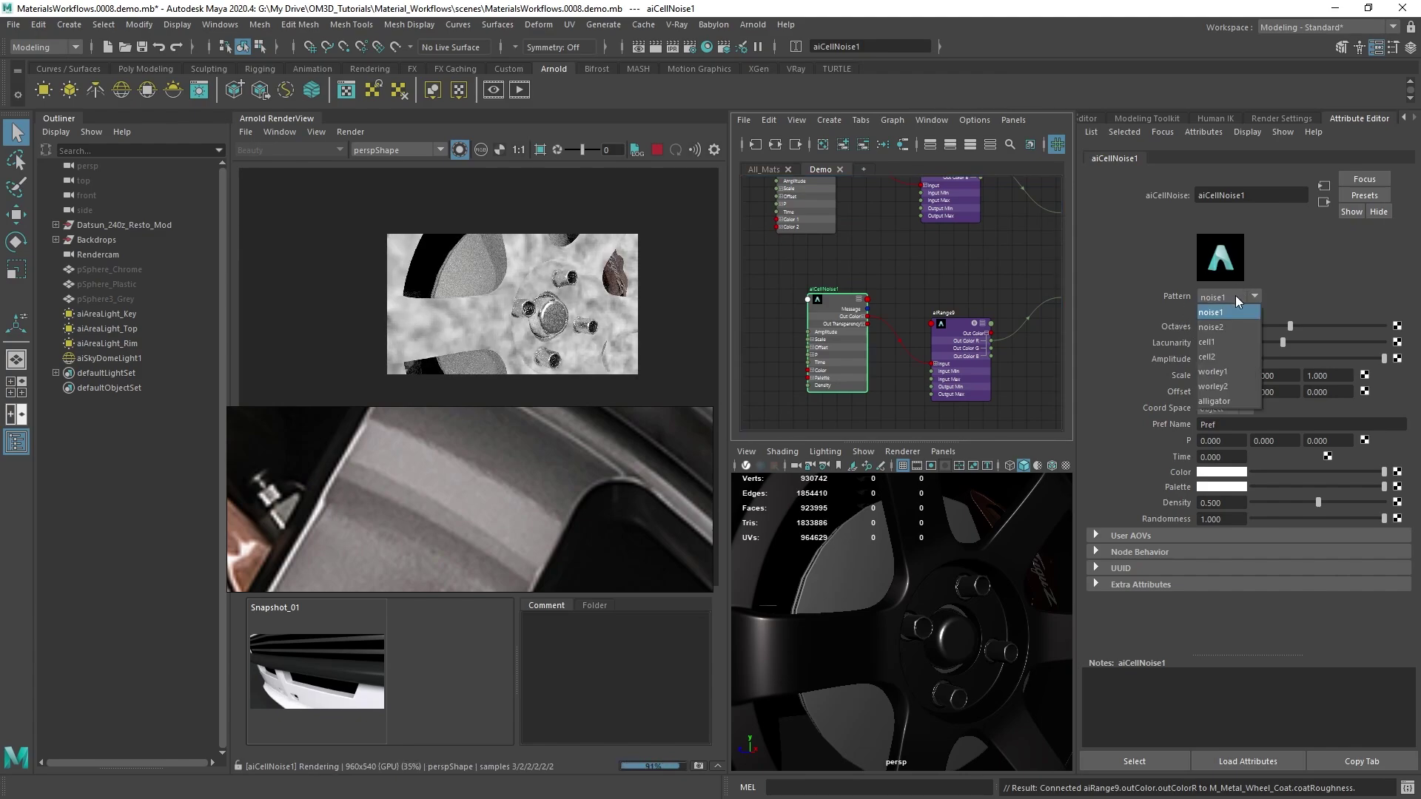
left_click(1230, 341)
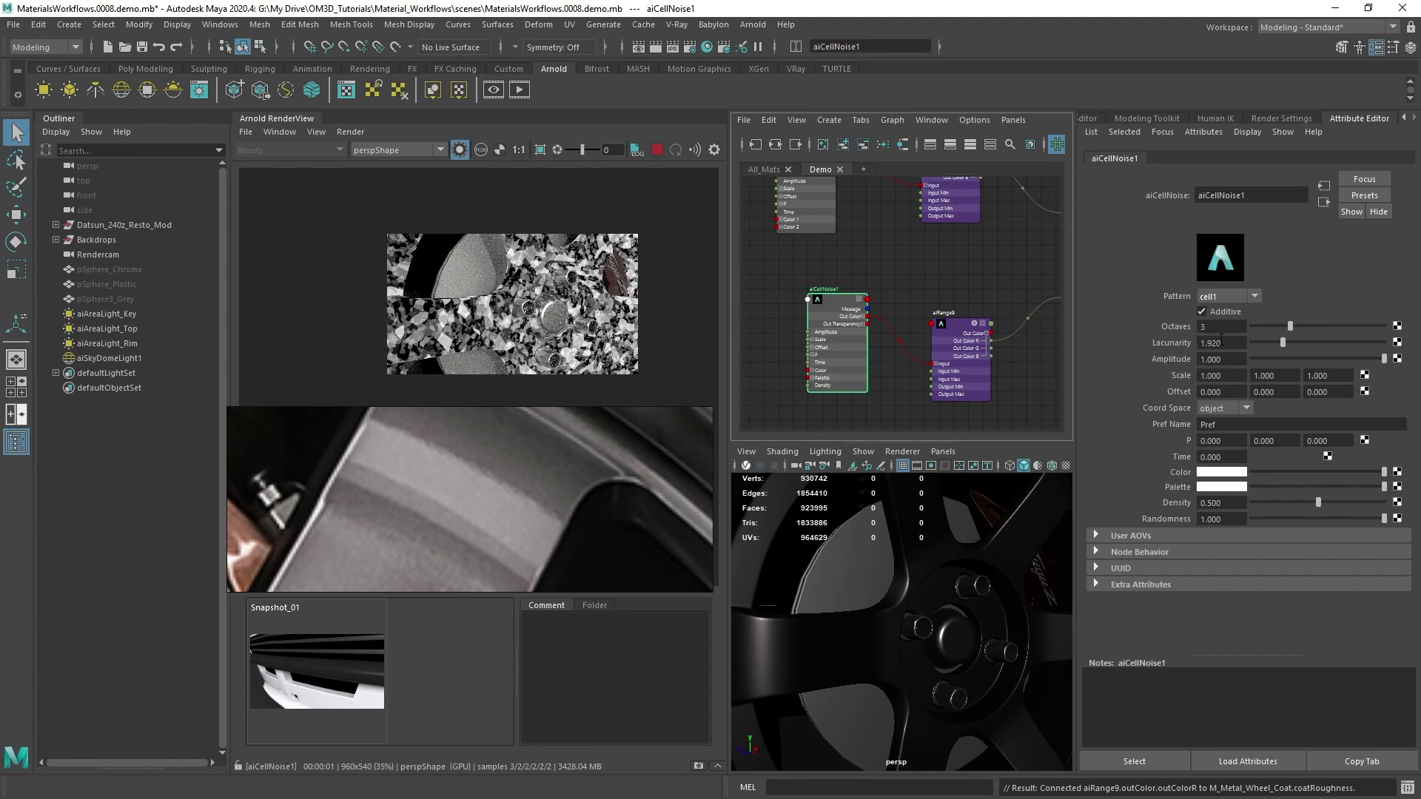
left_click(1245, 297)
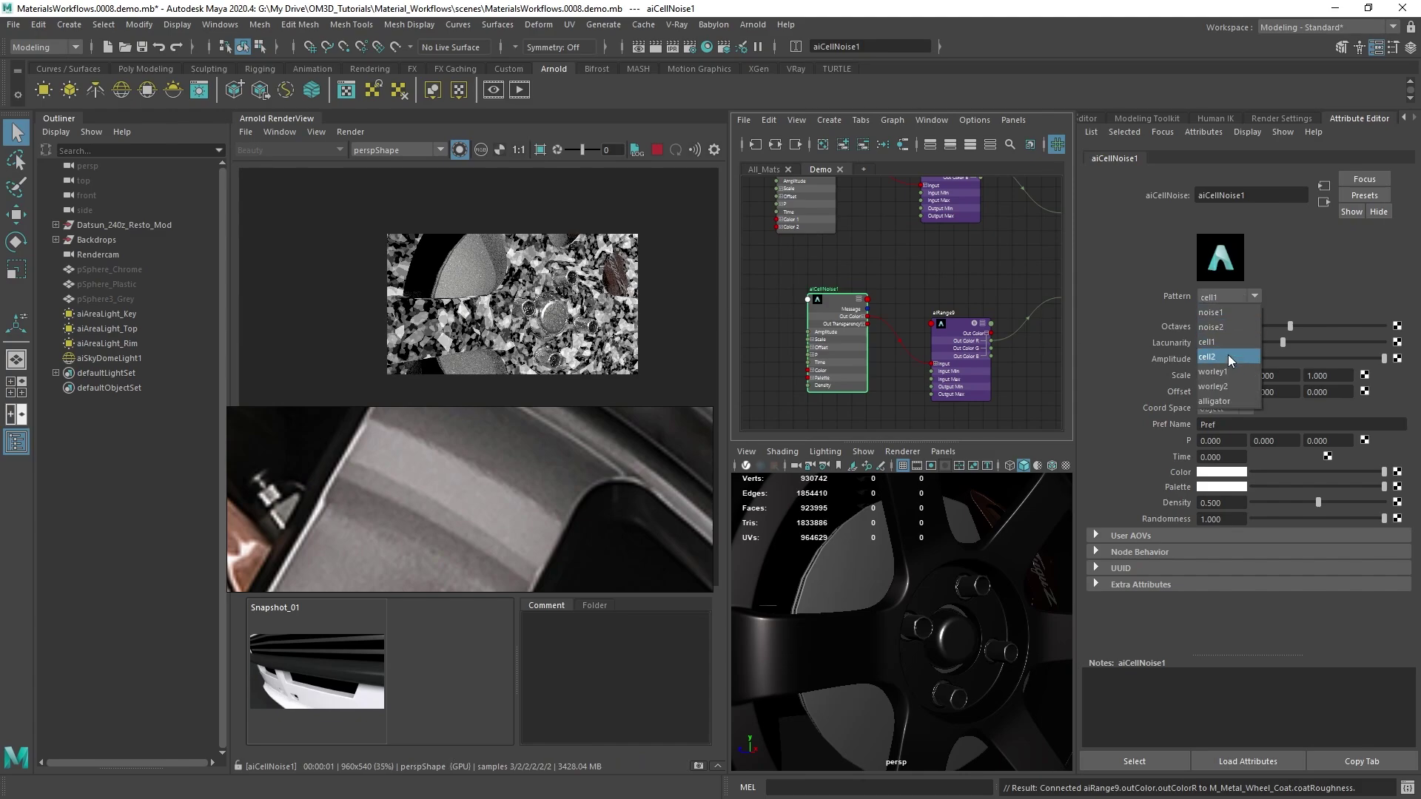
left_click(1228, 356)
left_click(1244, 295)
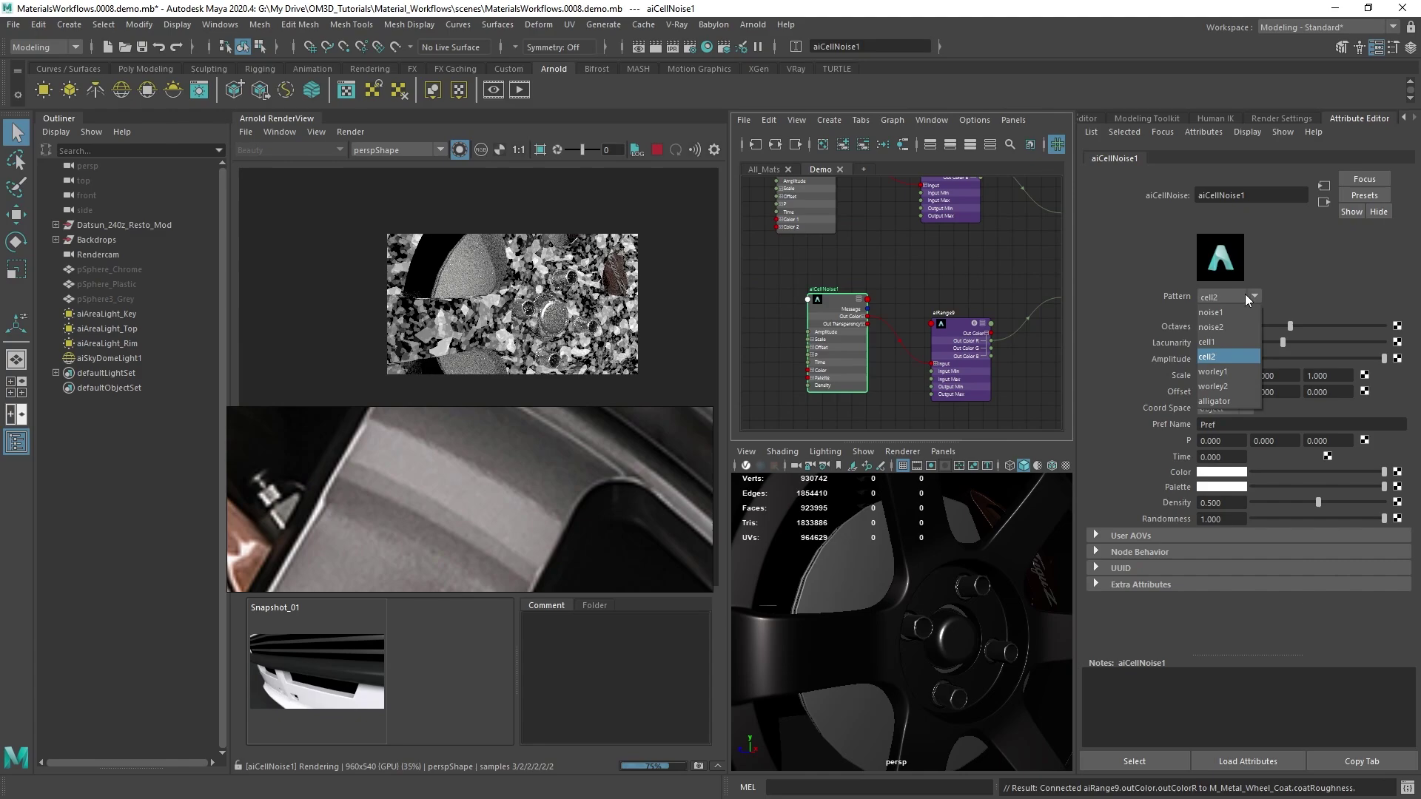
left_click(1231, 371)
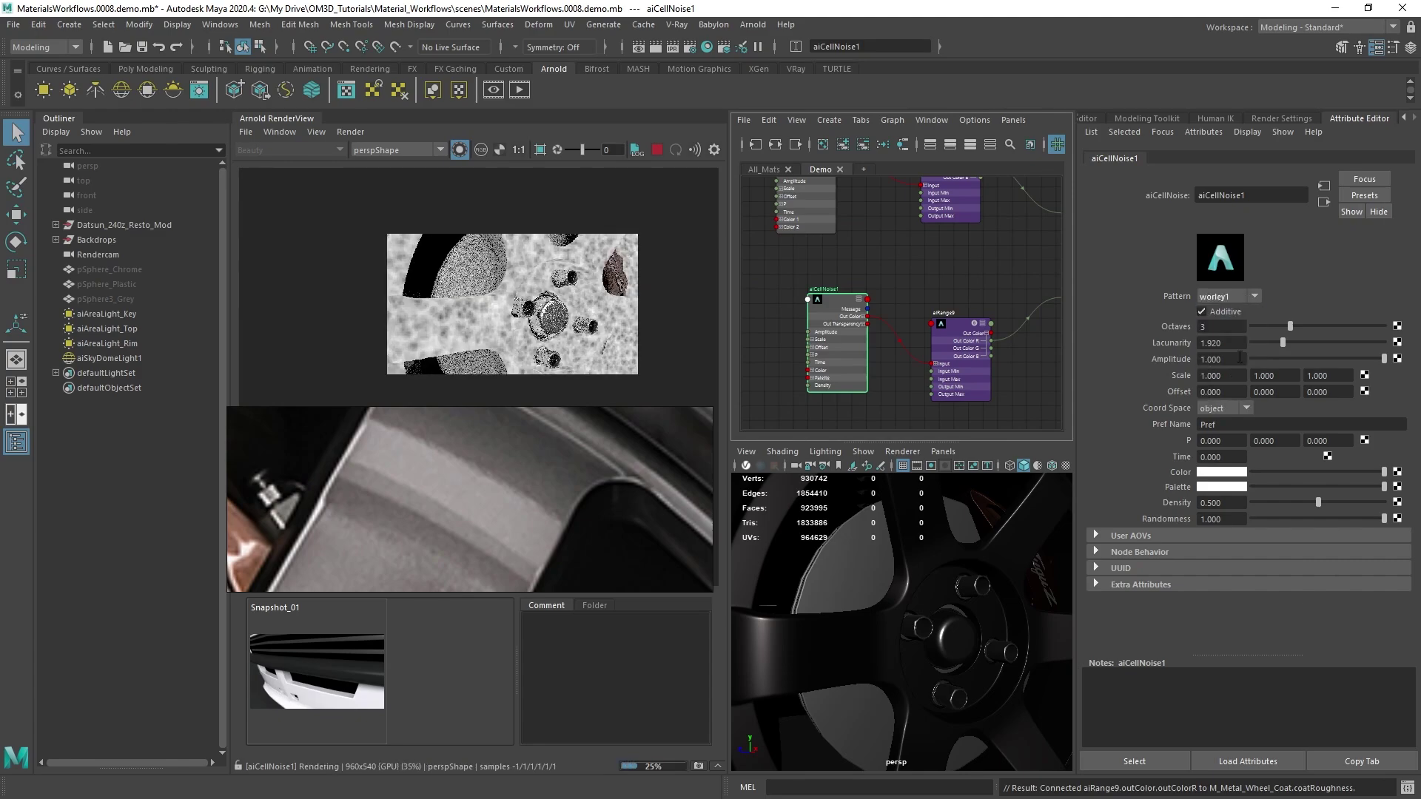
left_click(1227, 298)
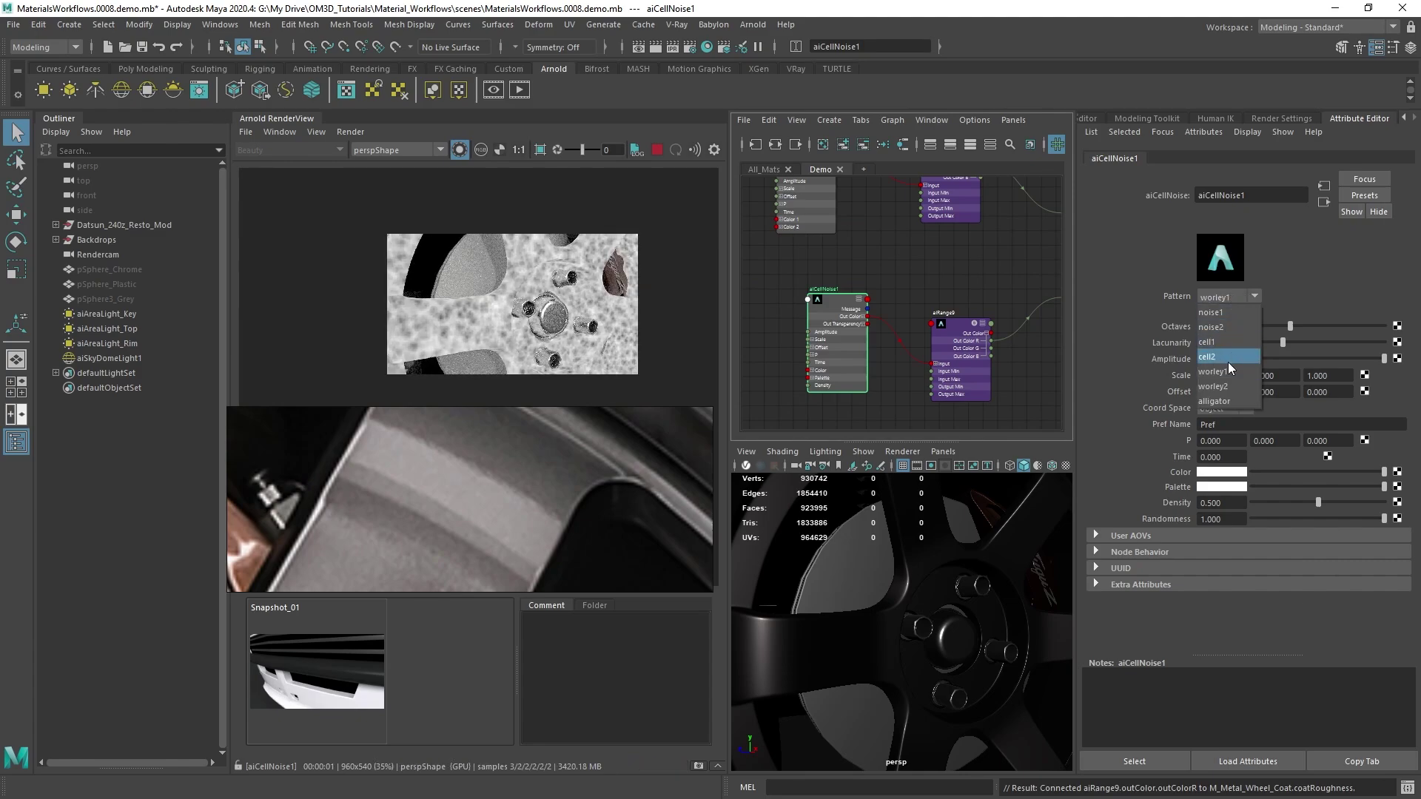
left_click(1230, 386)
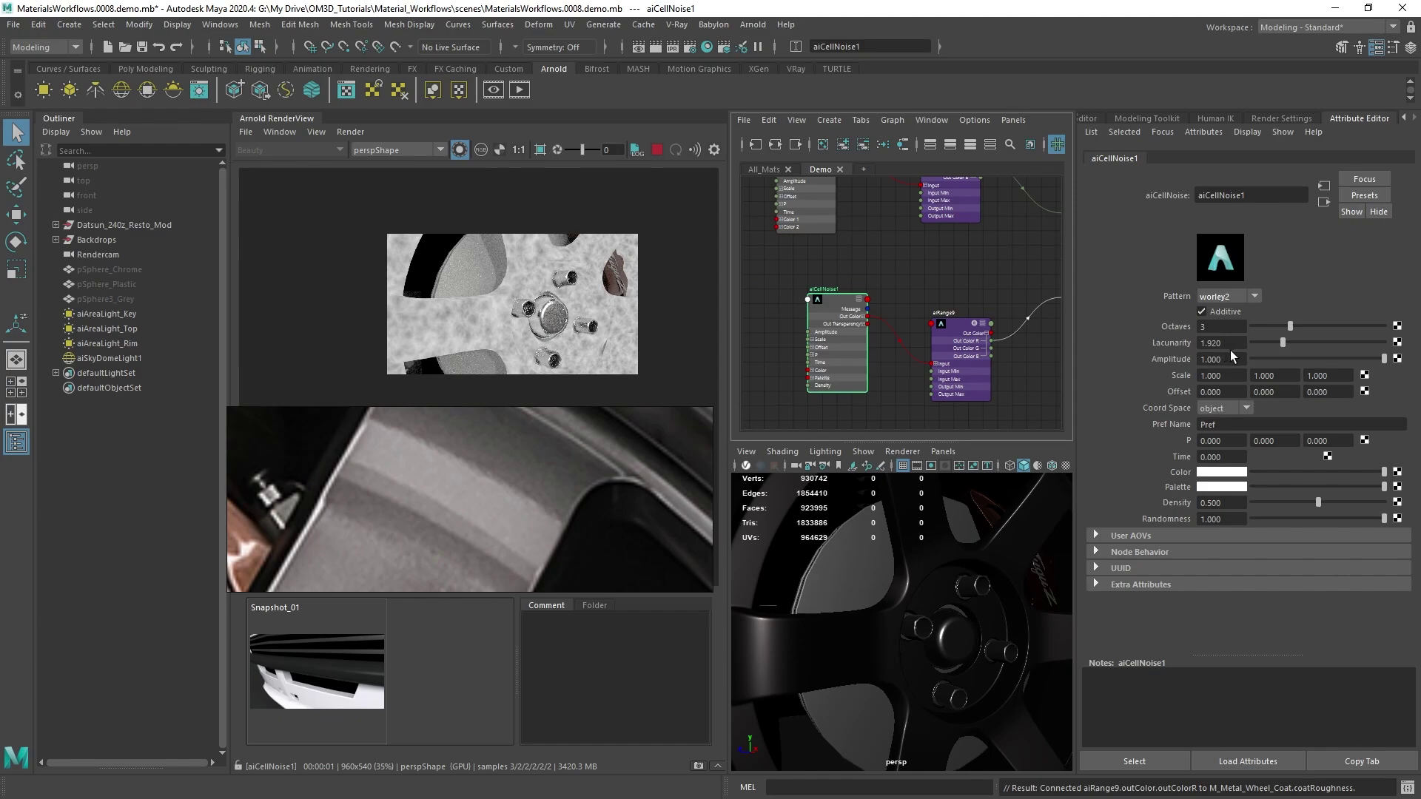
Step: Set the cell noise Scale to 5 on all three axes
left_click(1237, 379)
type("5")
key("Tab")
type("5")
key("Tab")
type("5")
key("Return")
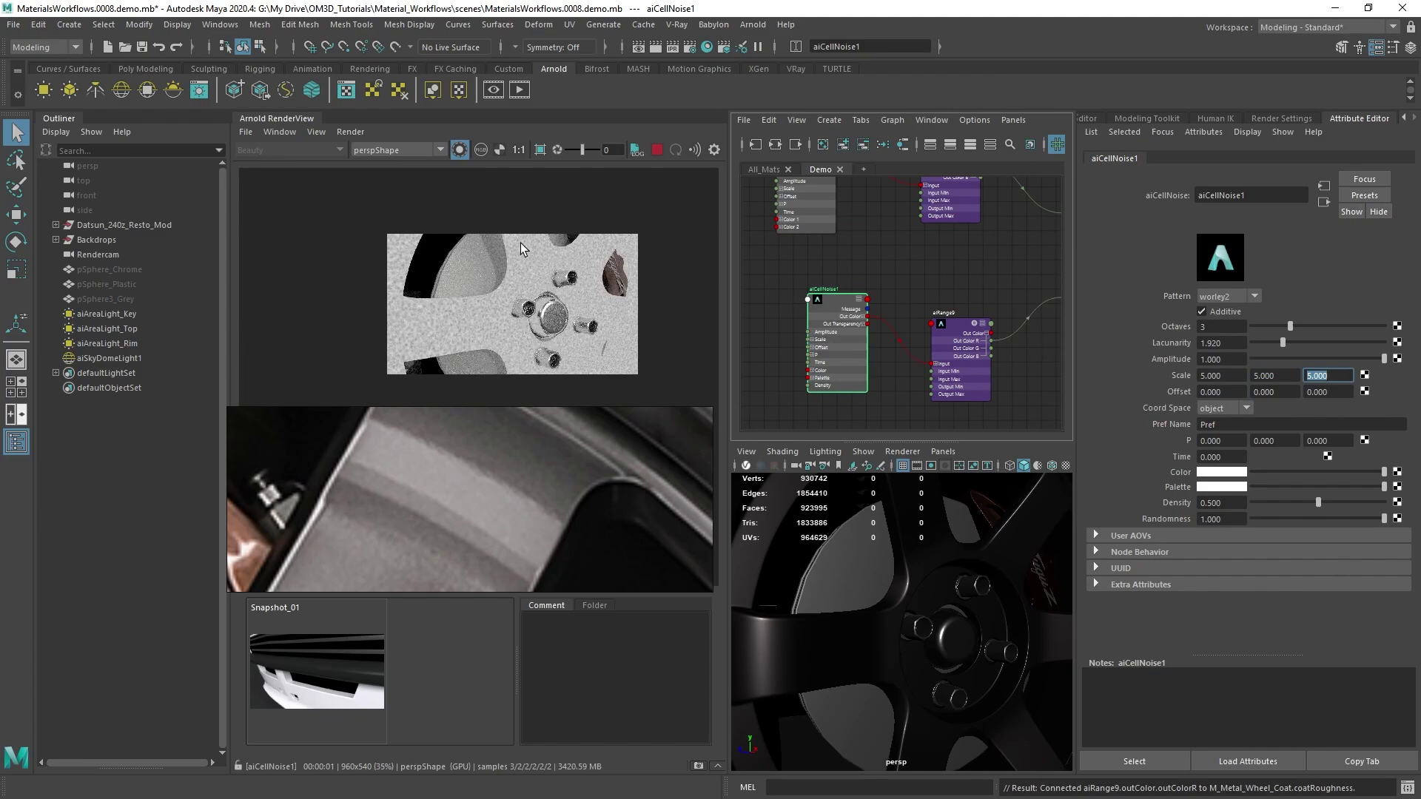
Step: Set the coat roughness range node's Output Min to 0.343 and Output Max to 1.600
scroll(458, 324, "up", 2)
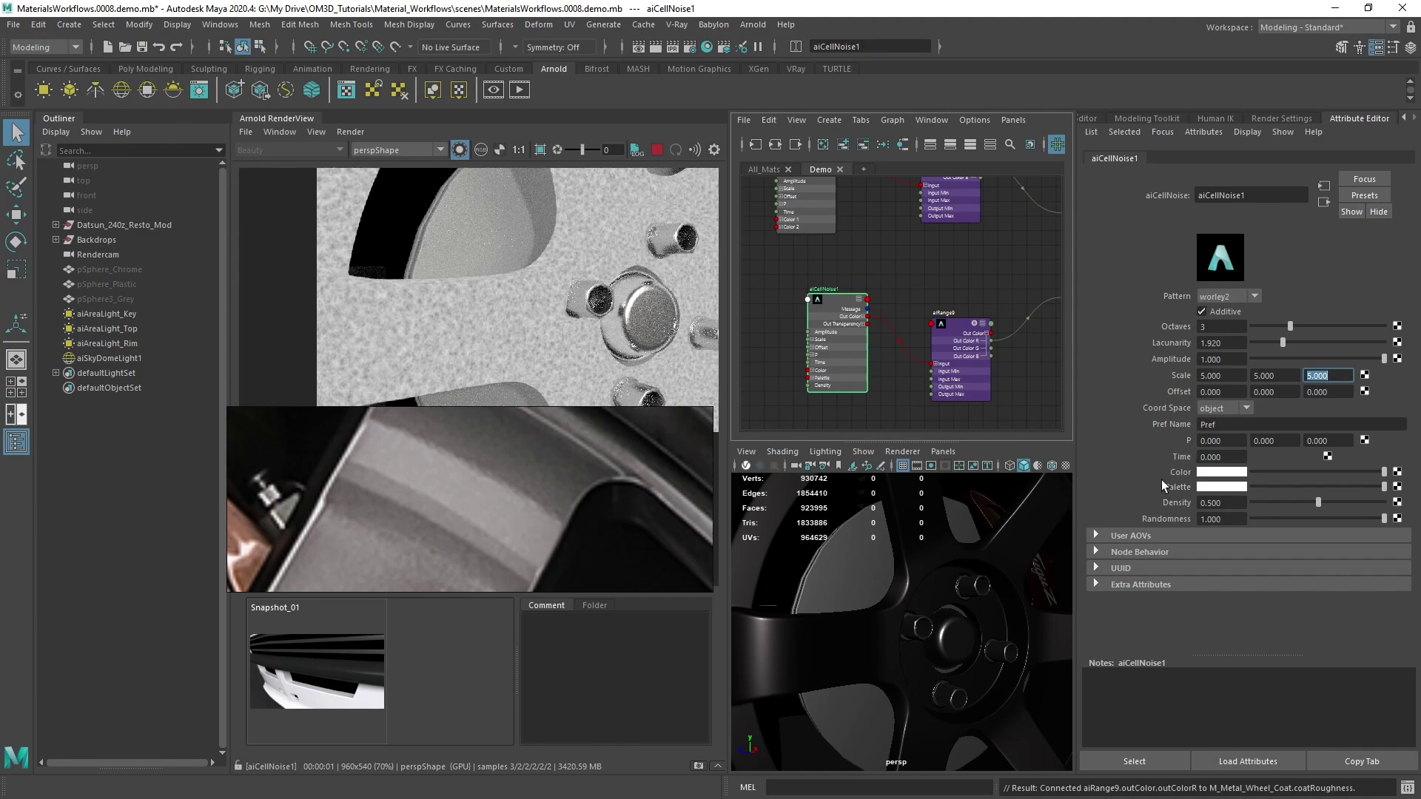
middle_click_drag(966, 326, 848, 270, "alt")
left_click(918, 333)
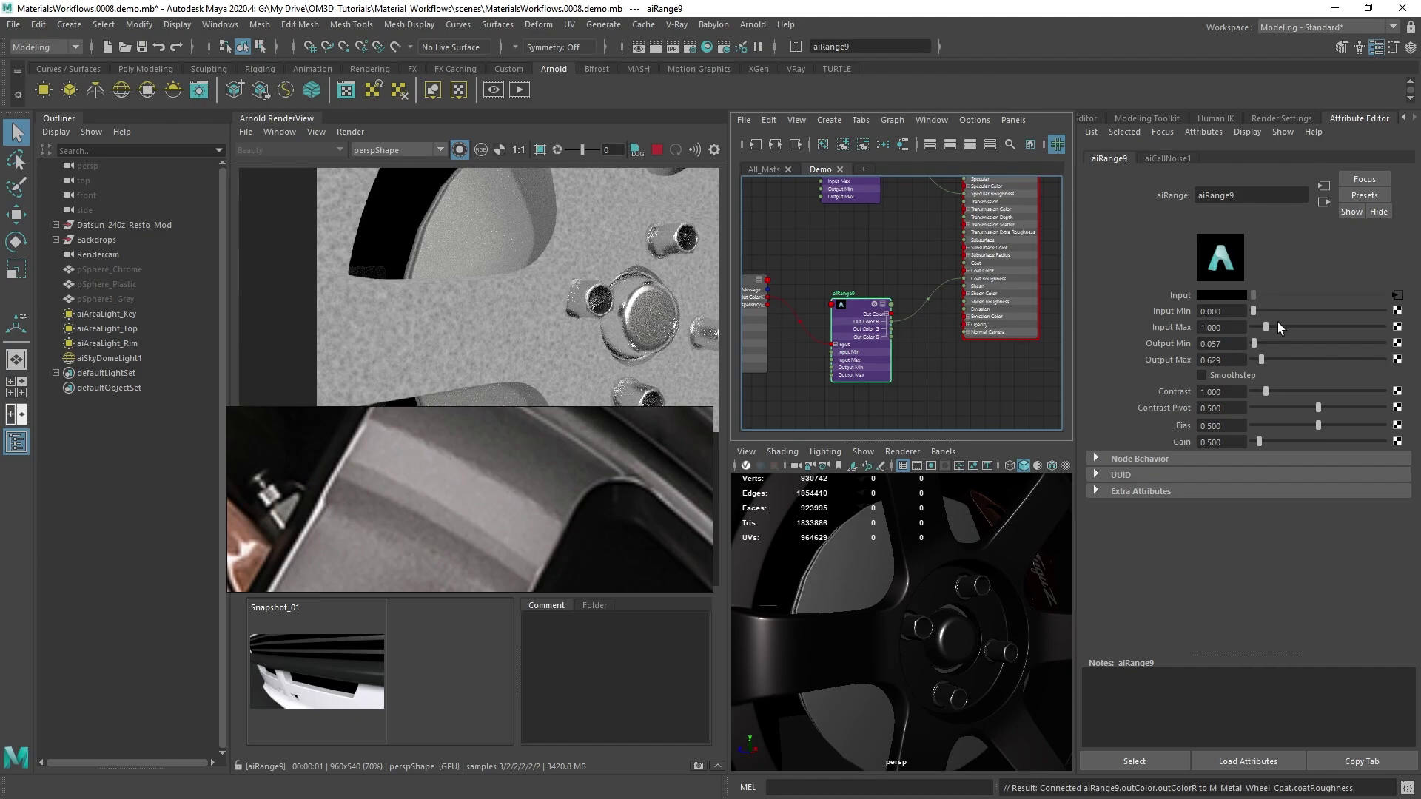
mouse_move(1253, 345)
left_mouse_down()
mouse_move(1240, 345)
mouse_move(1272, 361)
mouse_move(1258, 347)
left_mouse_up()
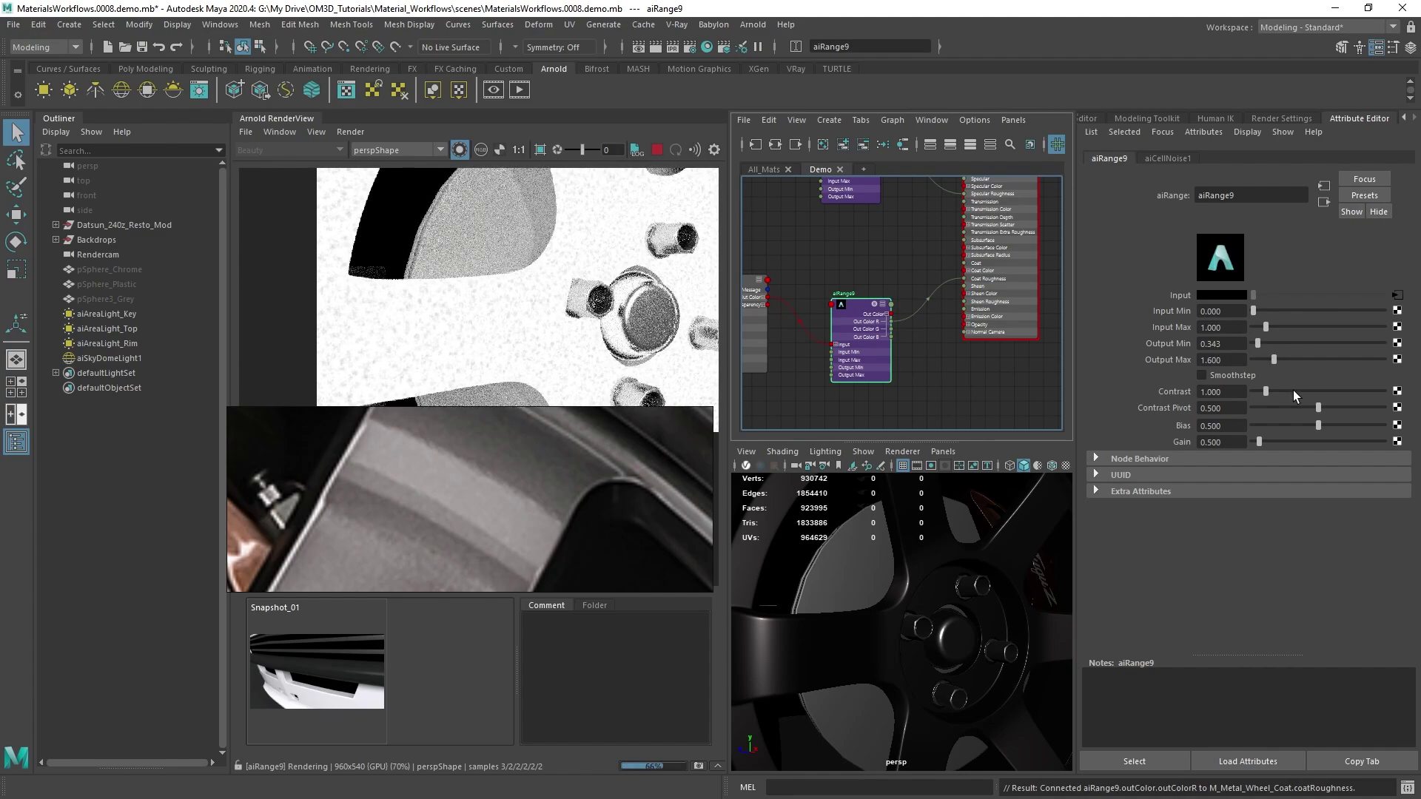
Step: End the isolated node preview and examine the coated wheel surface in the beauty render
left_click(459, 150)
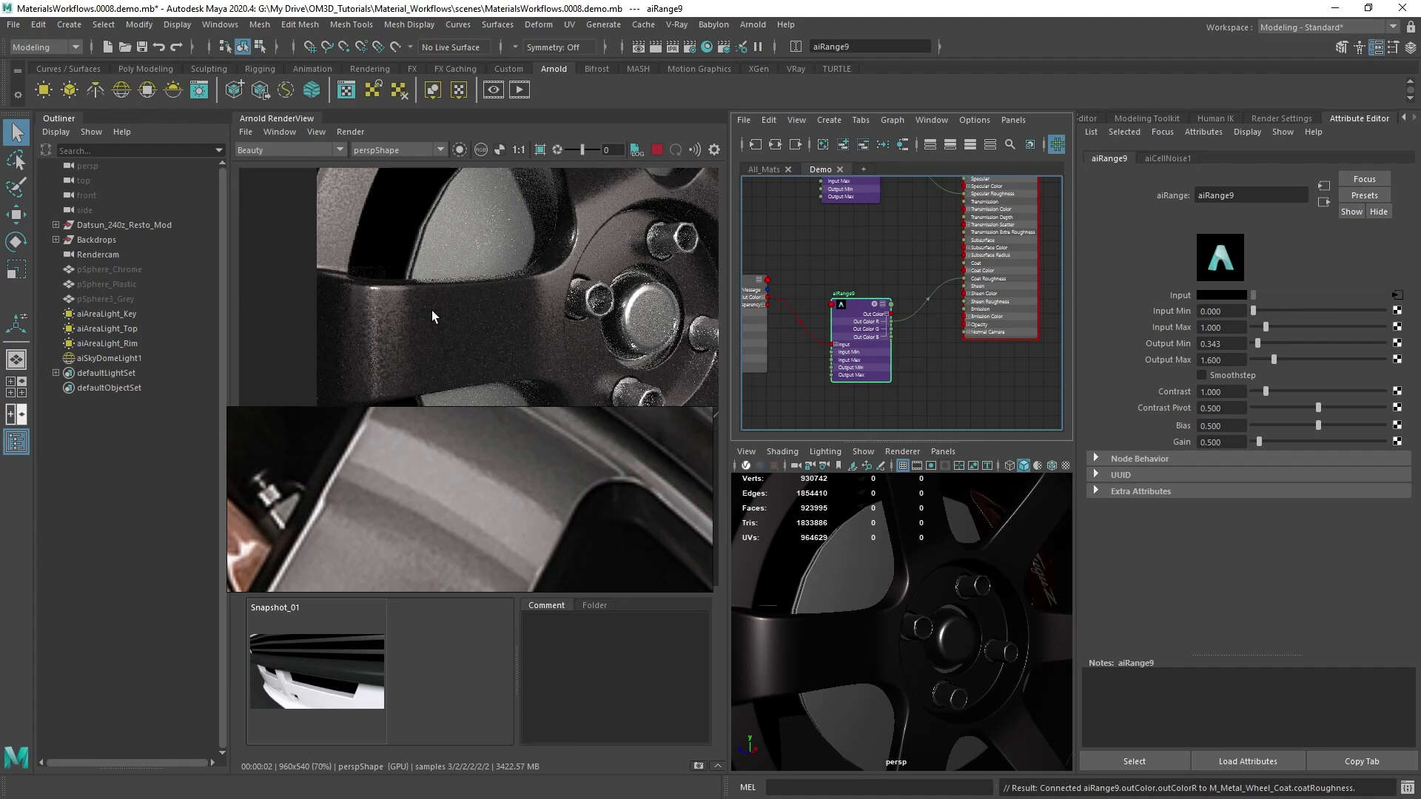
middle_click_drag(432, 310, 491, 288)
scroll(517, 291, "up", 1)
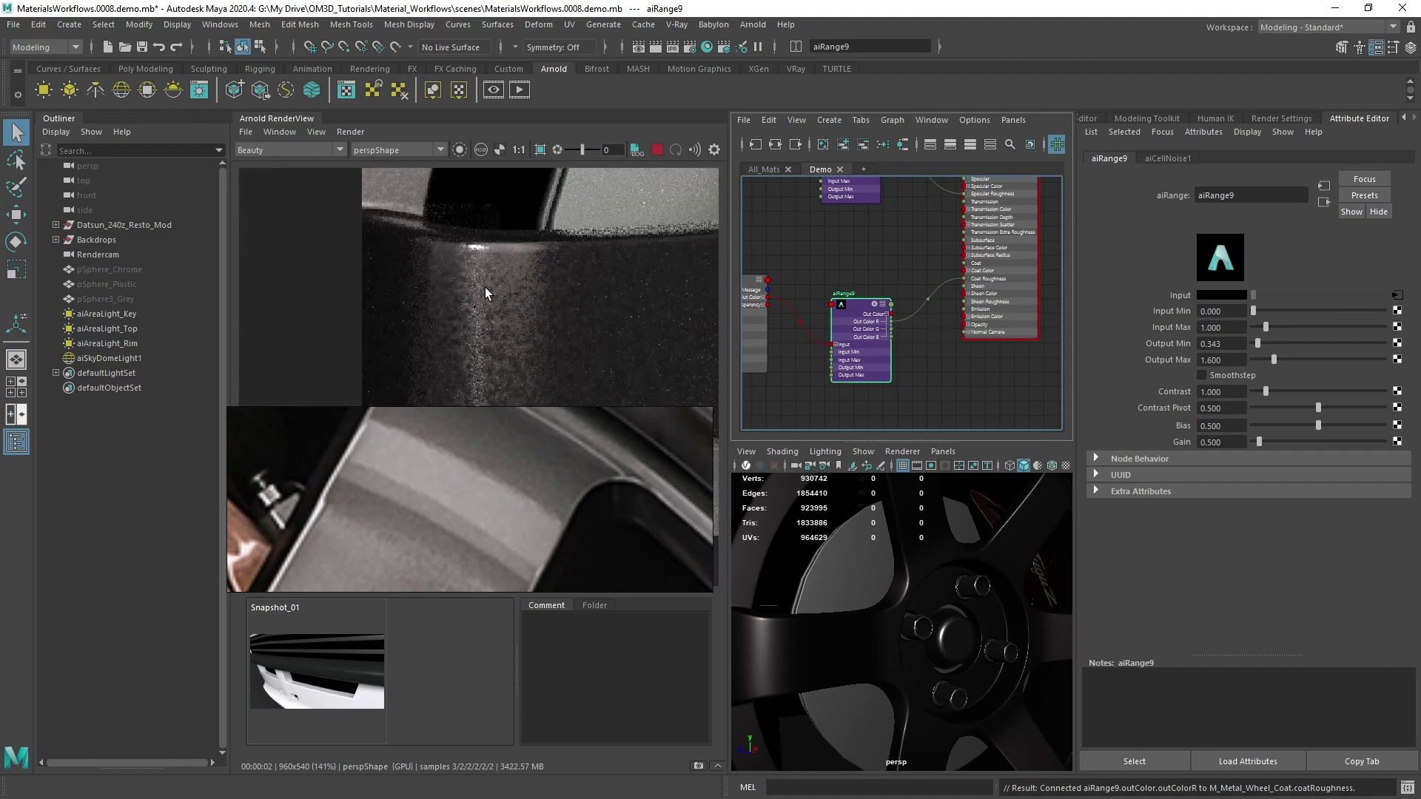
scroll(485, 287, "down", 5)
middle_click_drag(561, 282, 543, 288)
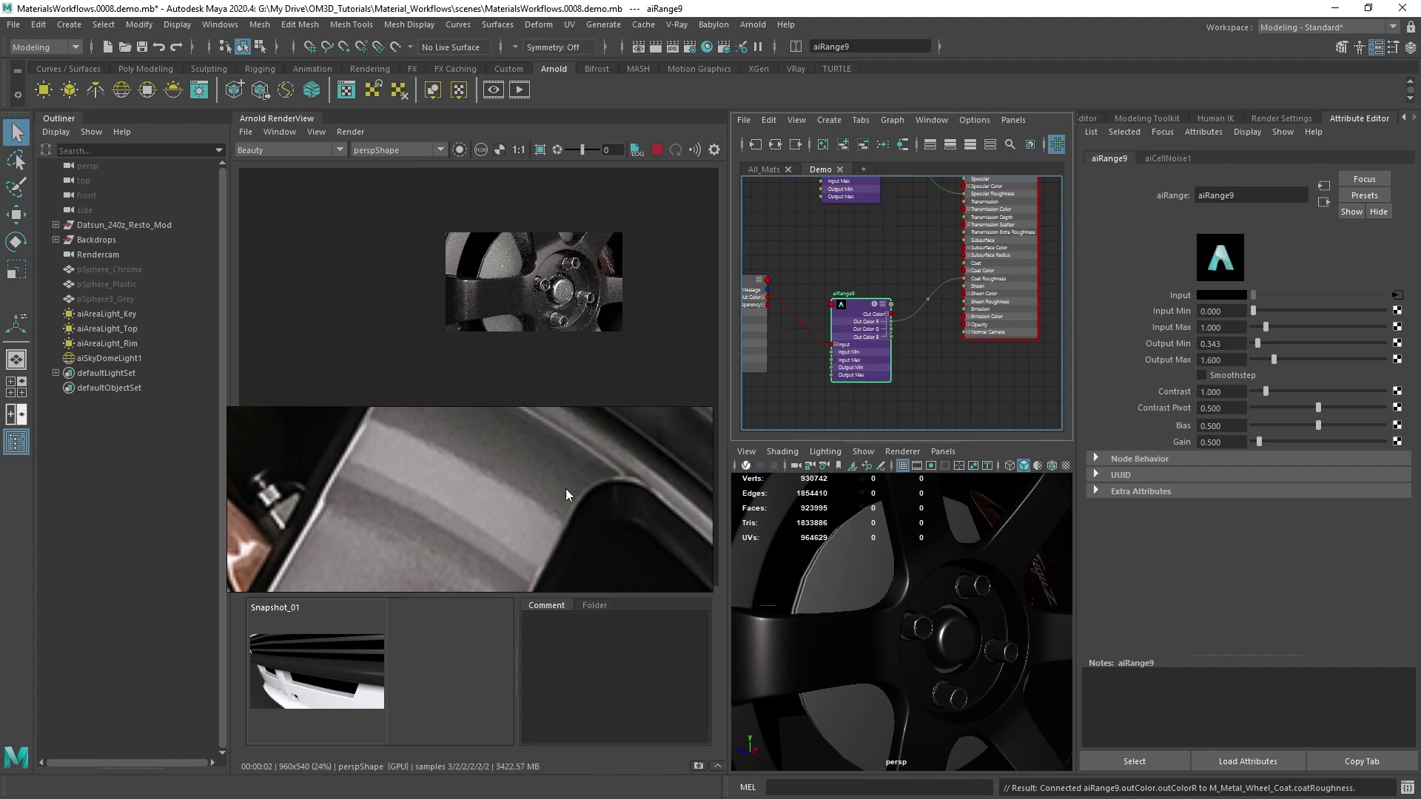
Step: Assign a new Arnold standardSurface material to the headlight lens Lens1_HeadLights4
scroll(959, 645, "down", 6)
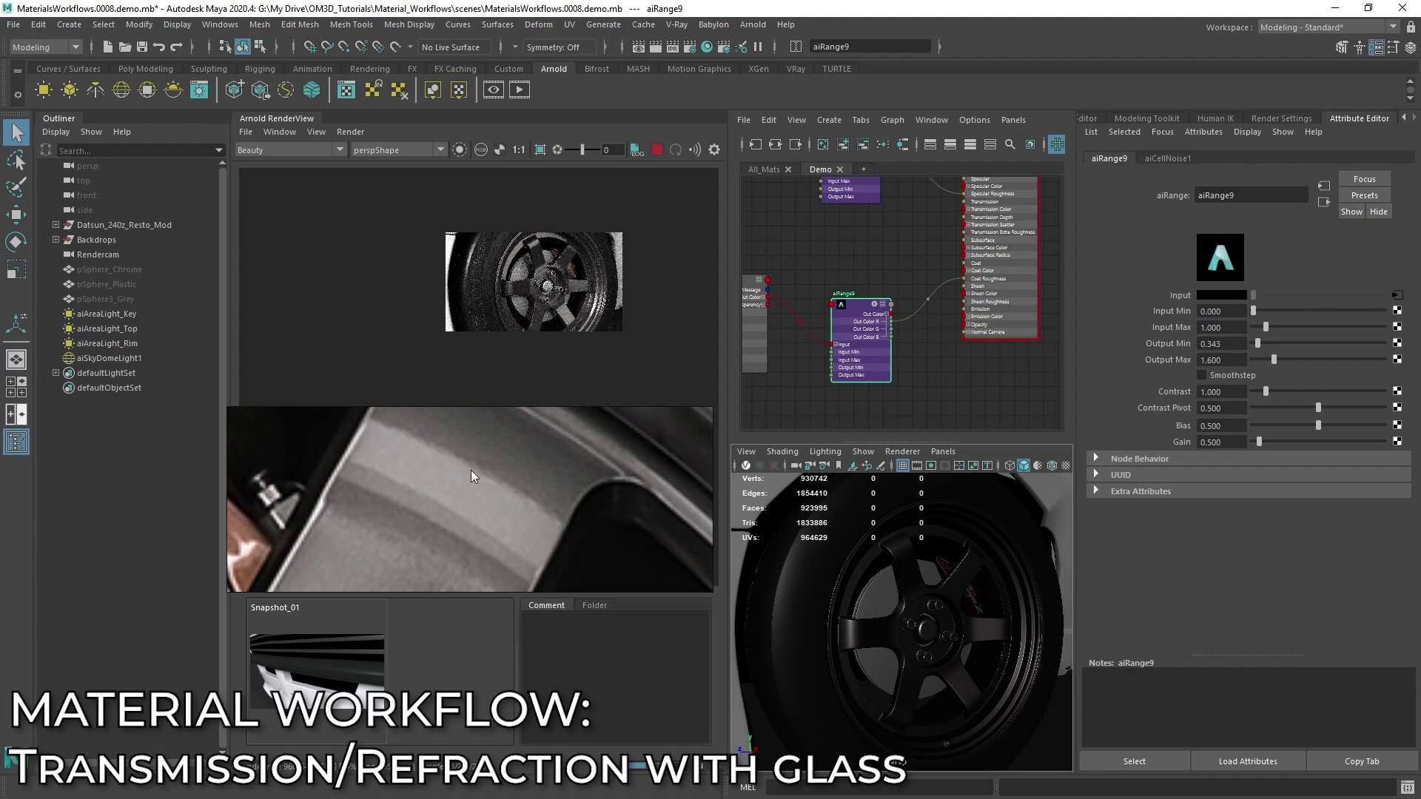
scroll(968, 589, "down", 4)
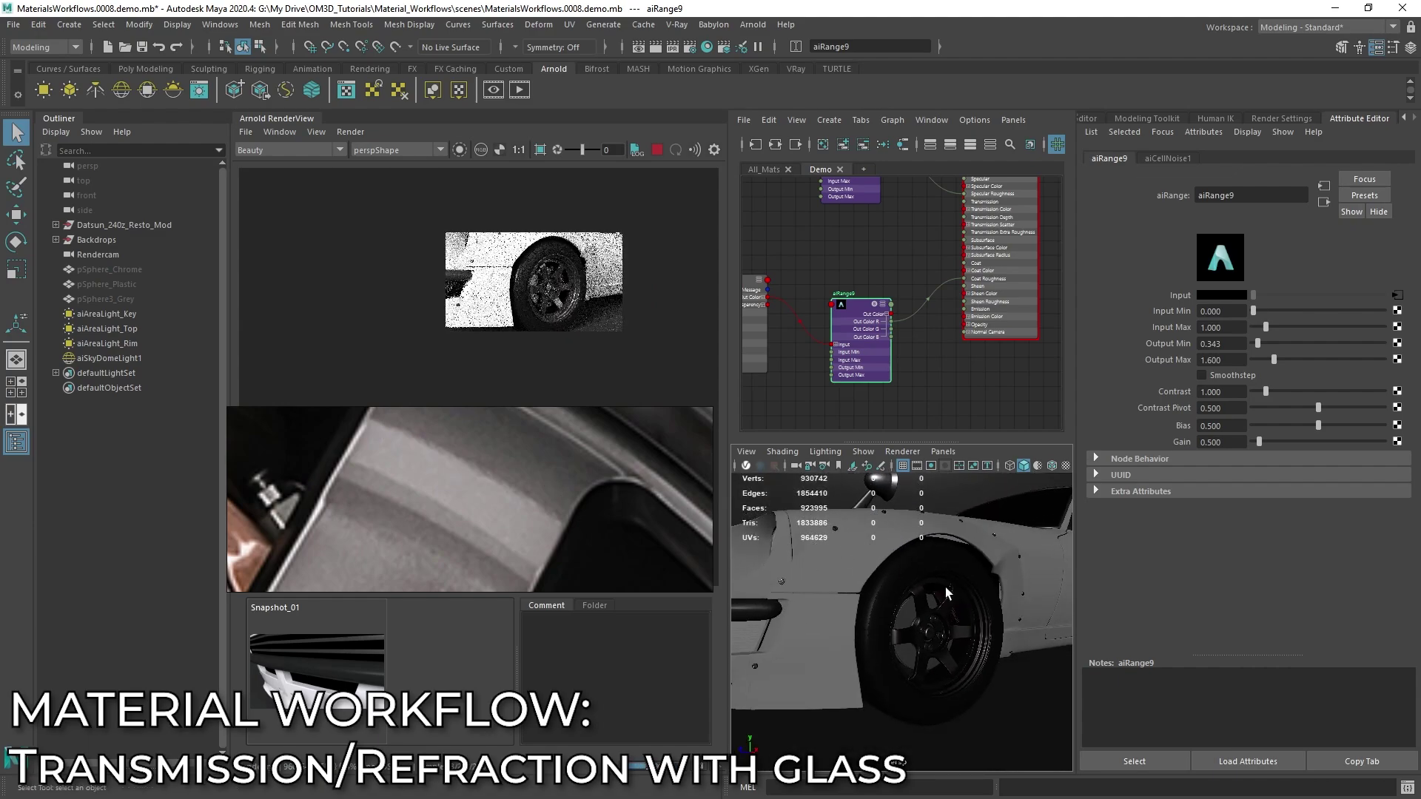
left_click_drag(944, 587, 893, 595, "alt")
left_click(904, 604)
key("f")
right_click_drag(913, 589, 925, 750)
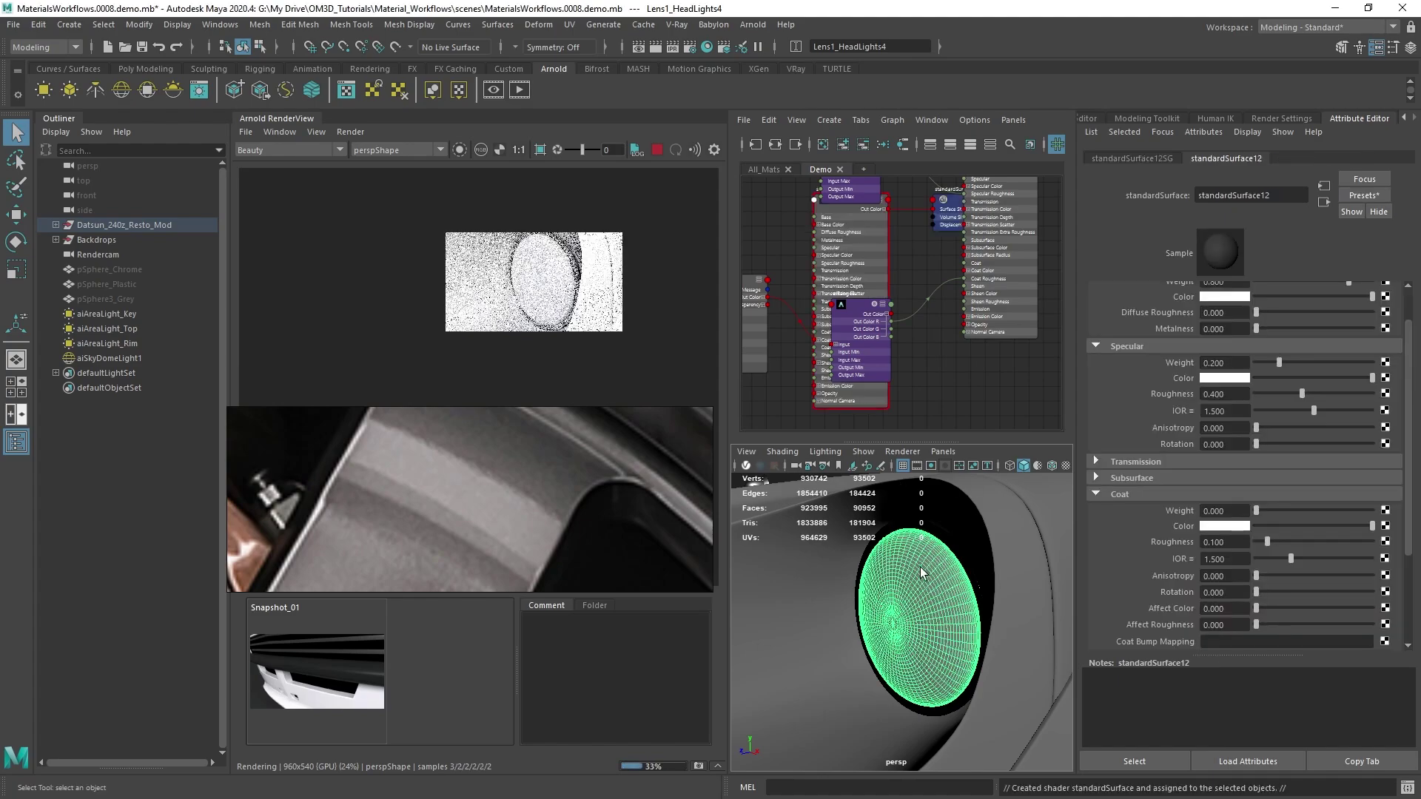
Step: Inspect the headlight and surrounding body panel from several angles and stop the Arnold render
left_click_drag(912, 629, 915, 595, "alt")
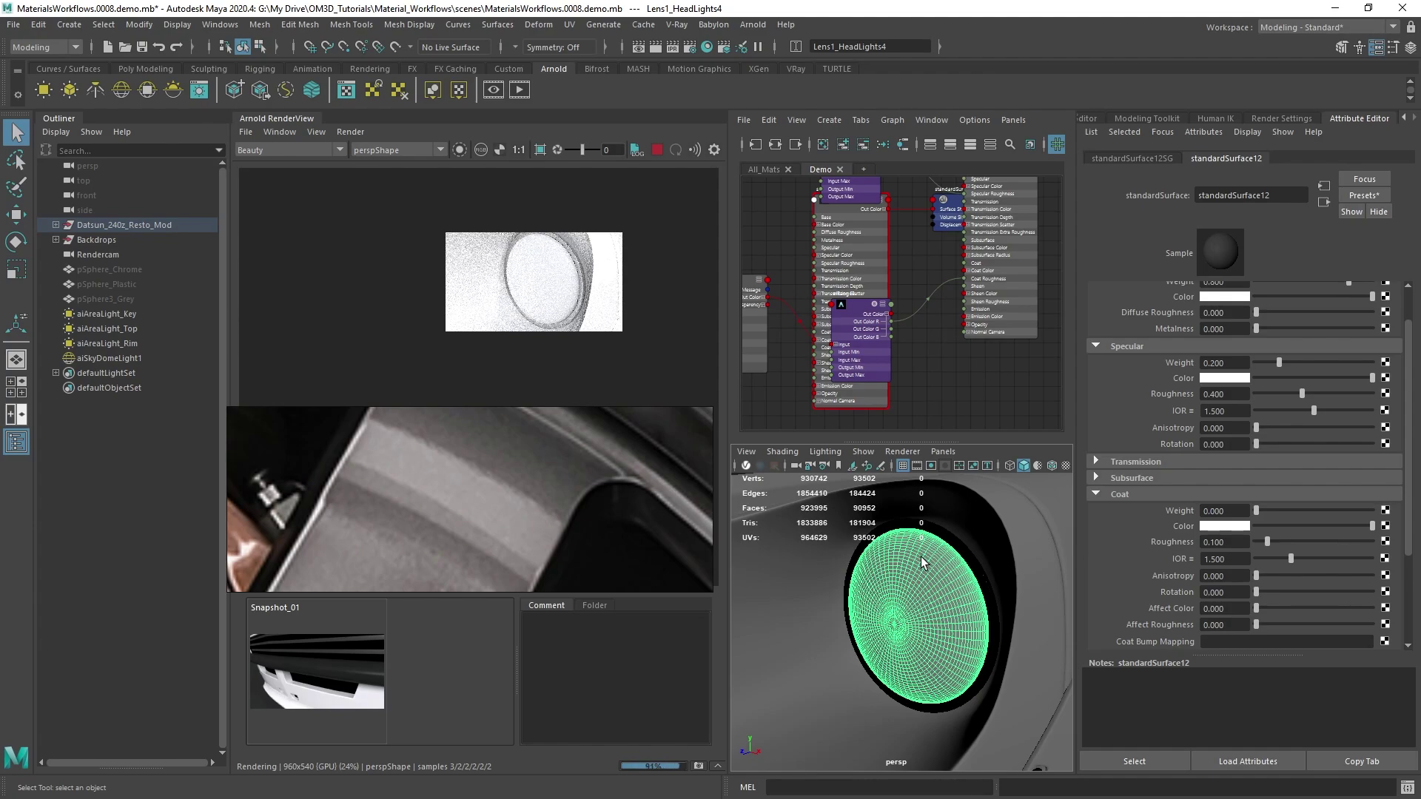
left_click_drag(970, 552, 872, 541, "alt")
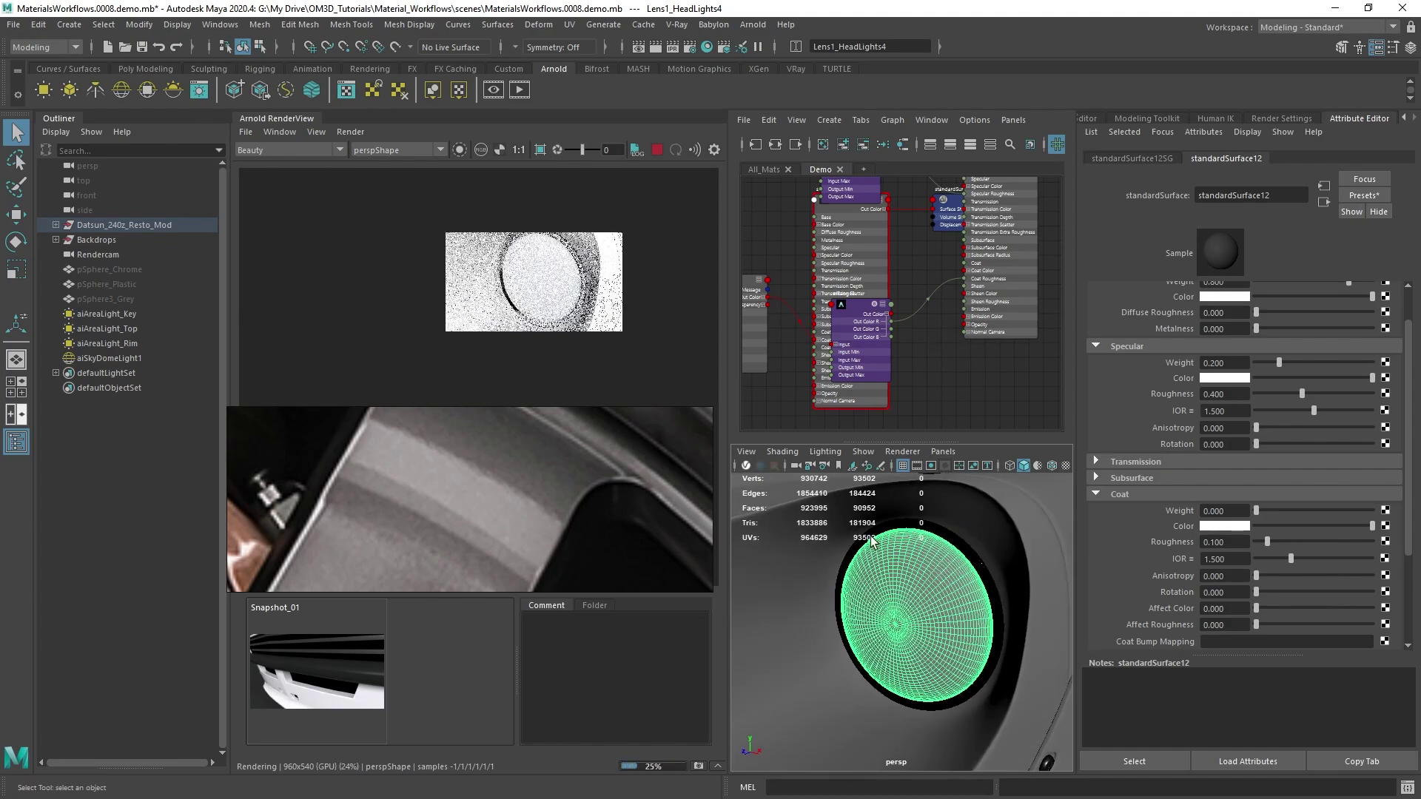
left_click(971, 556)
left_click_drag(972, 557, 867, 588, "alt")
left_click(882, 611)
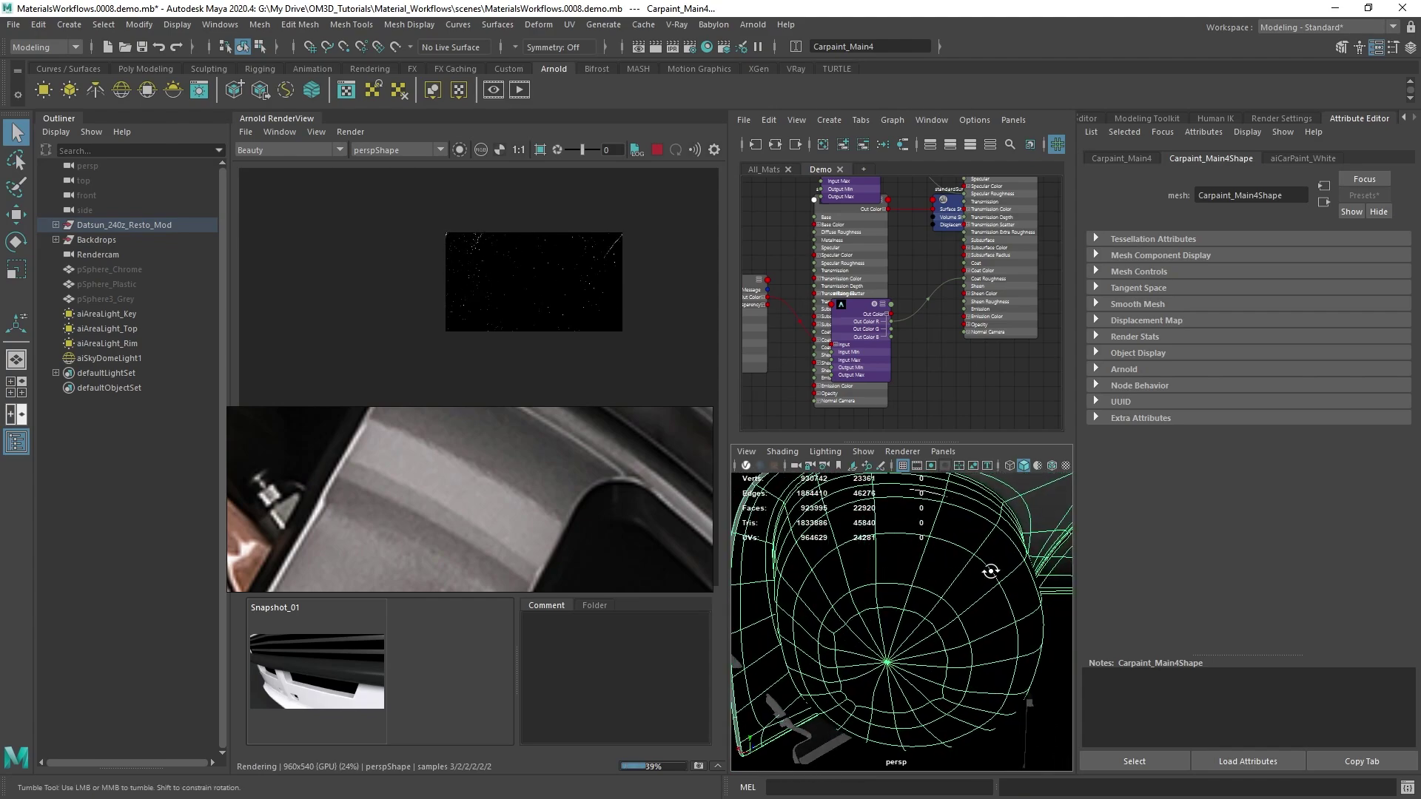
scroll(880, 583, "up", 5)
left_click(656, 149)
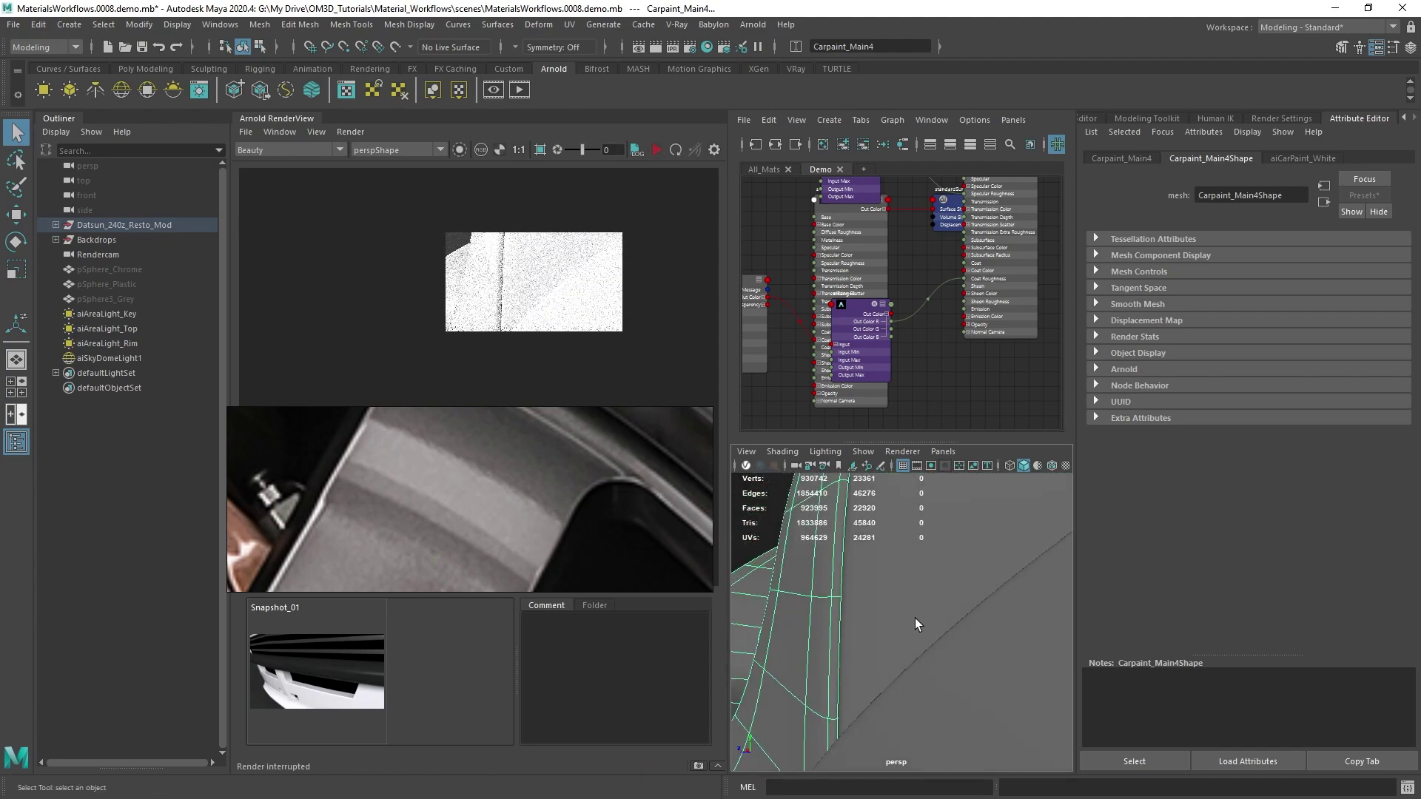
Step: Select the headlight lens together with the HeadLights1 ring and locate both in the scene hierarchy
left_click_drag(914, 619, 979, 593, "alt")
left_click(981, 557)
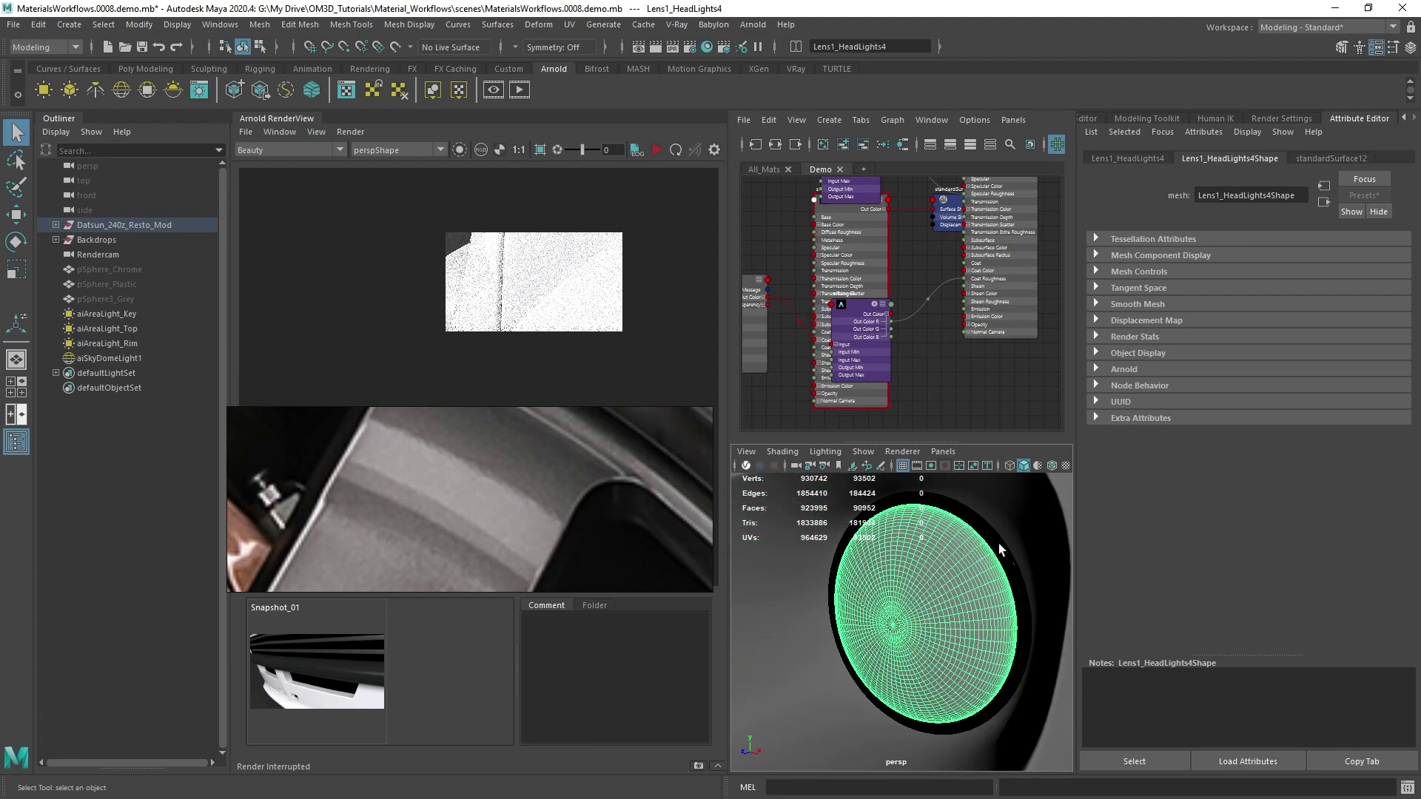
left_click(999, 545)
left_click_drag(999, 545, 765, 557, "alt")
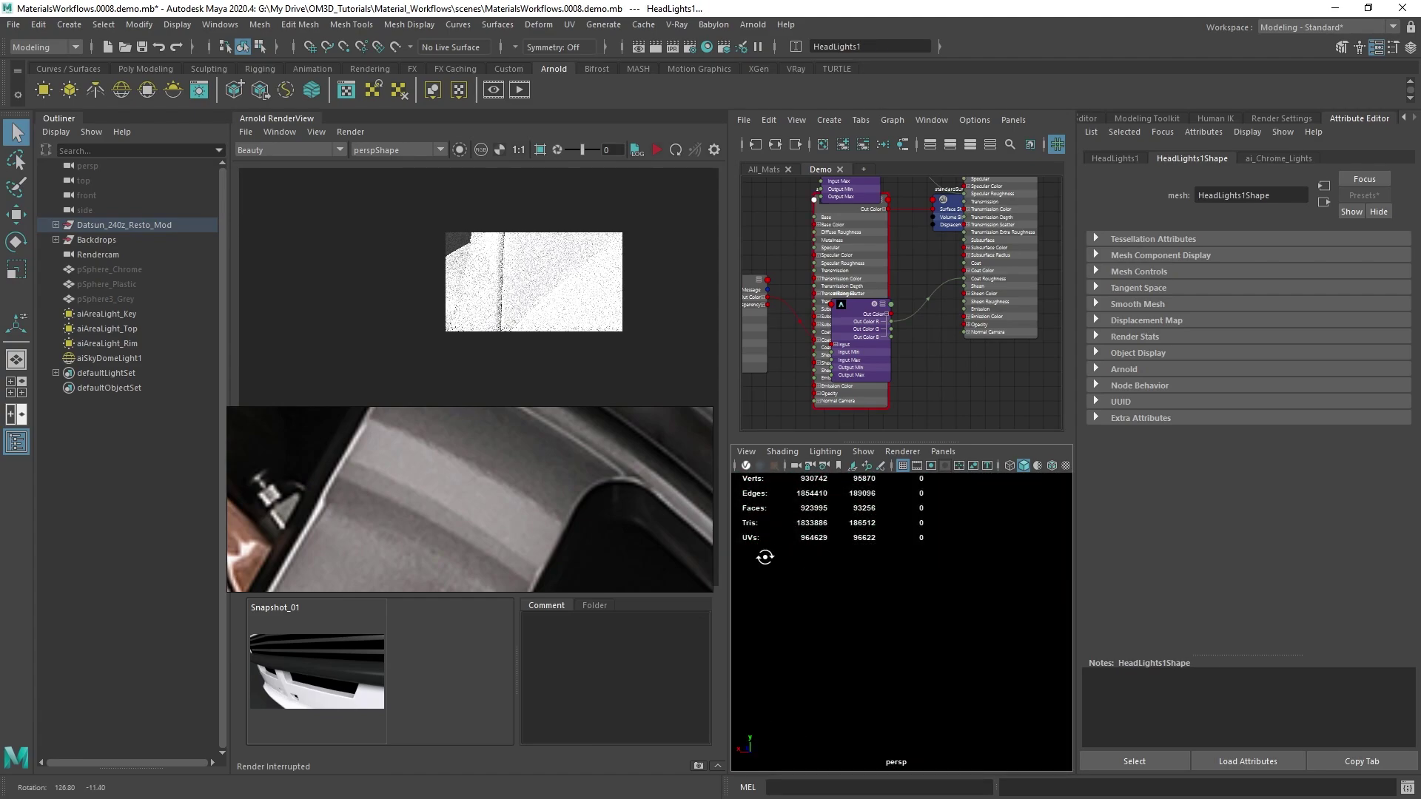
key("f")
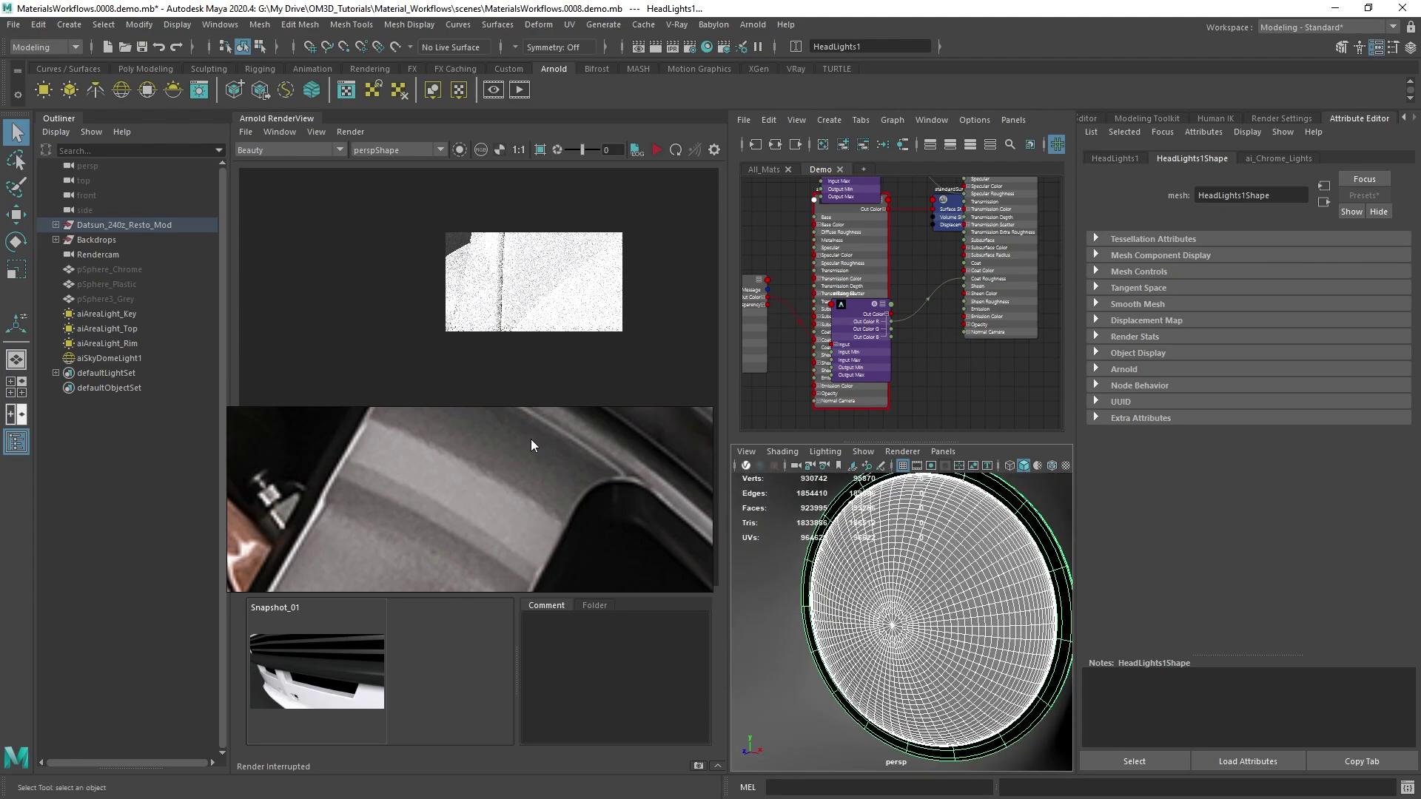
key("f")
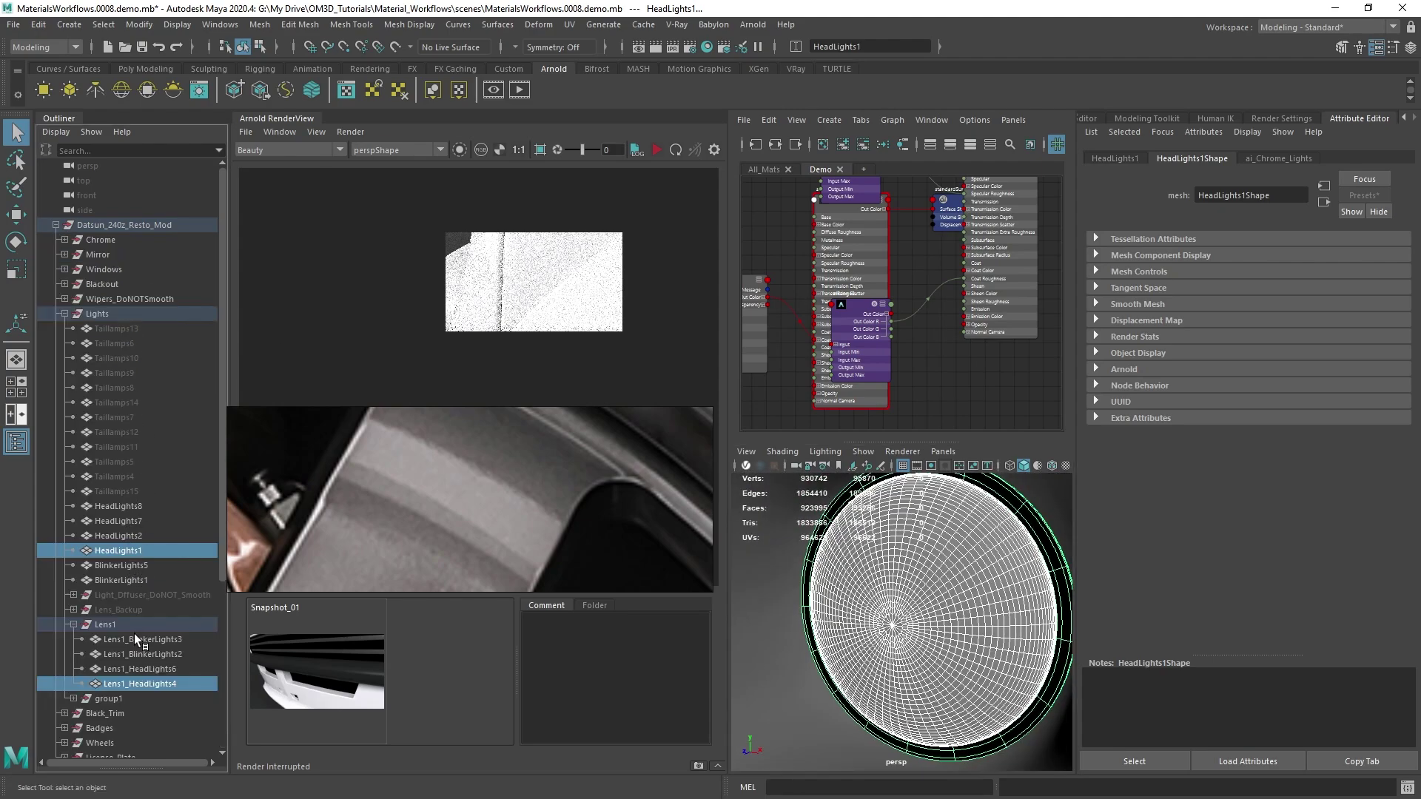
Step: Hide the Lens1 group and the HeadLights1 ring to look inside the headlight bucket
left_click(137, 624)
scroll(1003, 554, "down", 2)
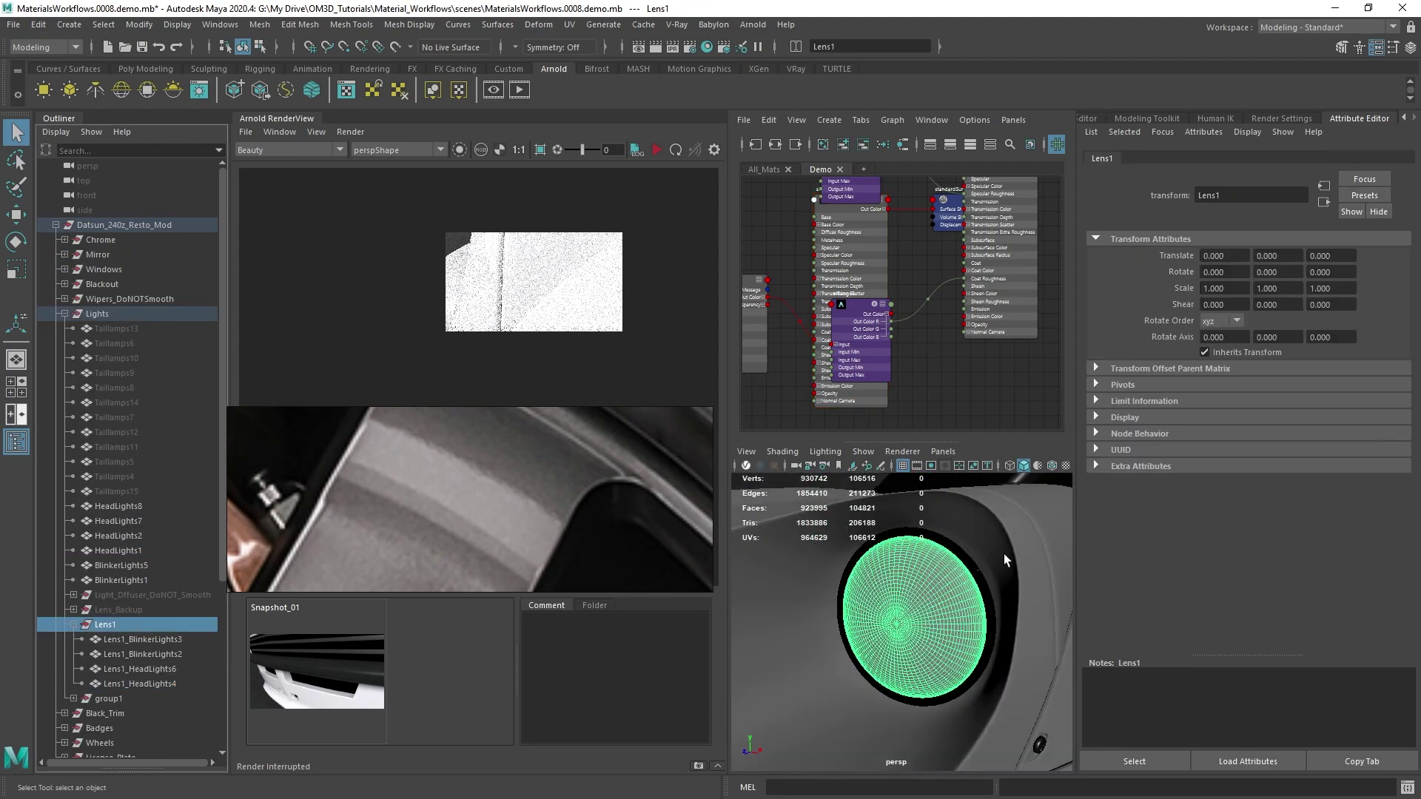
left_click_drag(976, 566, 1006, 596, "alt")
left_click(974, 576)
key("ctrl+h")
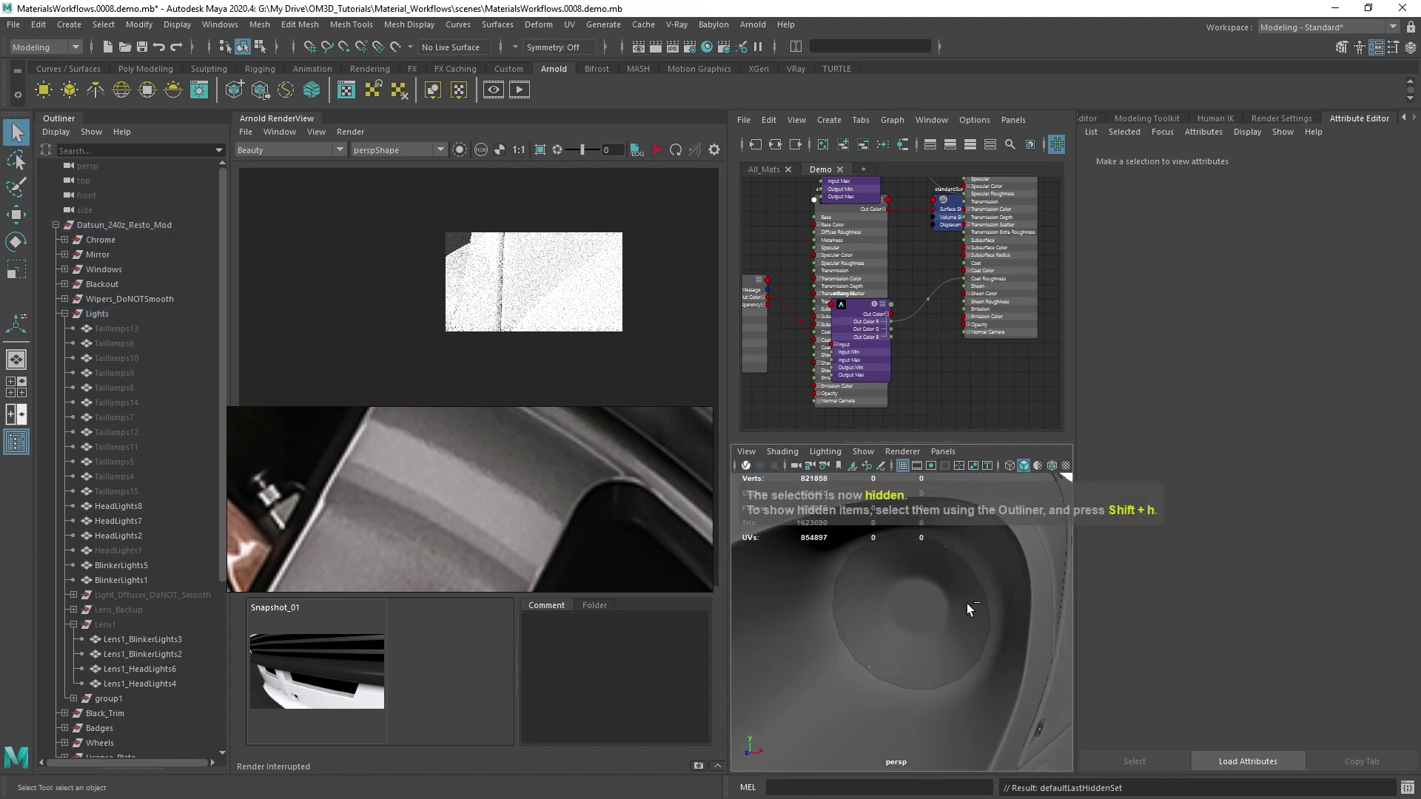
Step: Bring back the hidden headlight parts and isolate HeadLights1 and HeadLights2 in the viewport
left_click(131, 537)
left_click(118, 551, "ctrl")
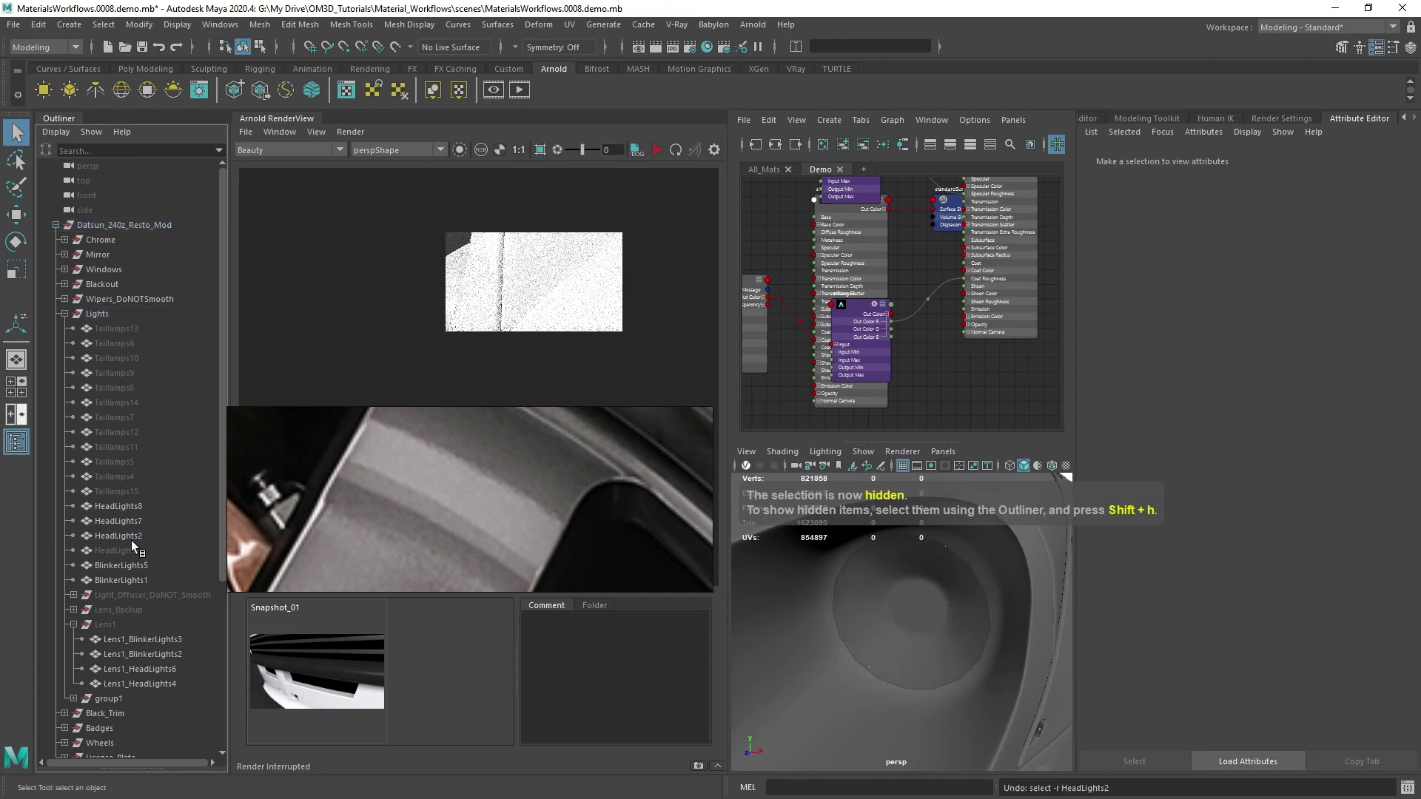
key("shift+h")
key("ctrl+1")
mouse_move(995, 615)
left_mouse_down("alt")
mouse_move(908, 645)
mouse_move(868, 614)
mouse_move(987, 628)
mouse_move(942, 589)
mouse_move(969, 607)
mouse_move(882, 593)
mouse_move(1018, 610)
left_mouse_up("alt")
left_click(943, 589, "shift")
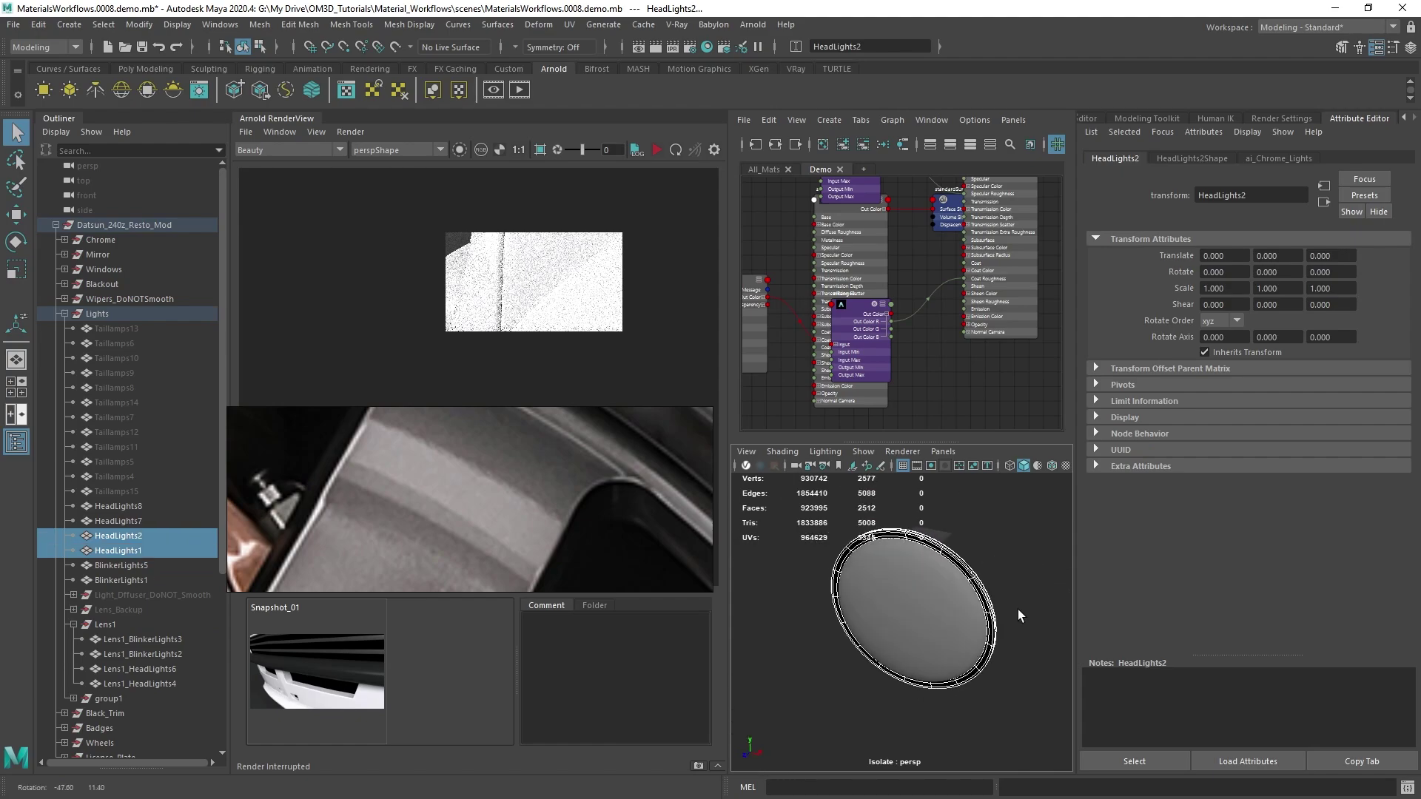
Step: Assign a new Arnold standardSurface material named M_Light_Chrome to HeadLights1 and HeadLights2
right_click_drag(1018, 543, 1023, 753)
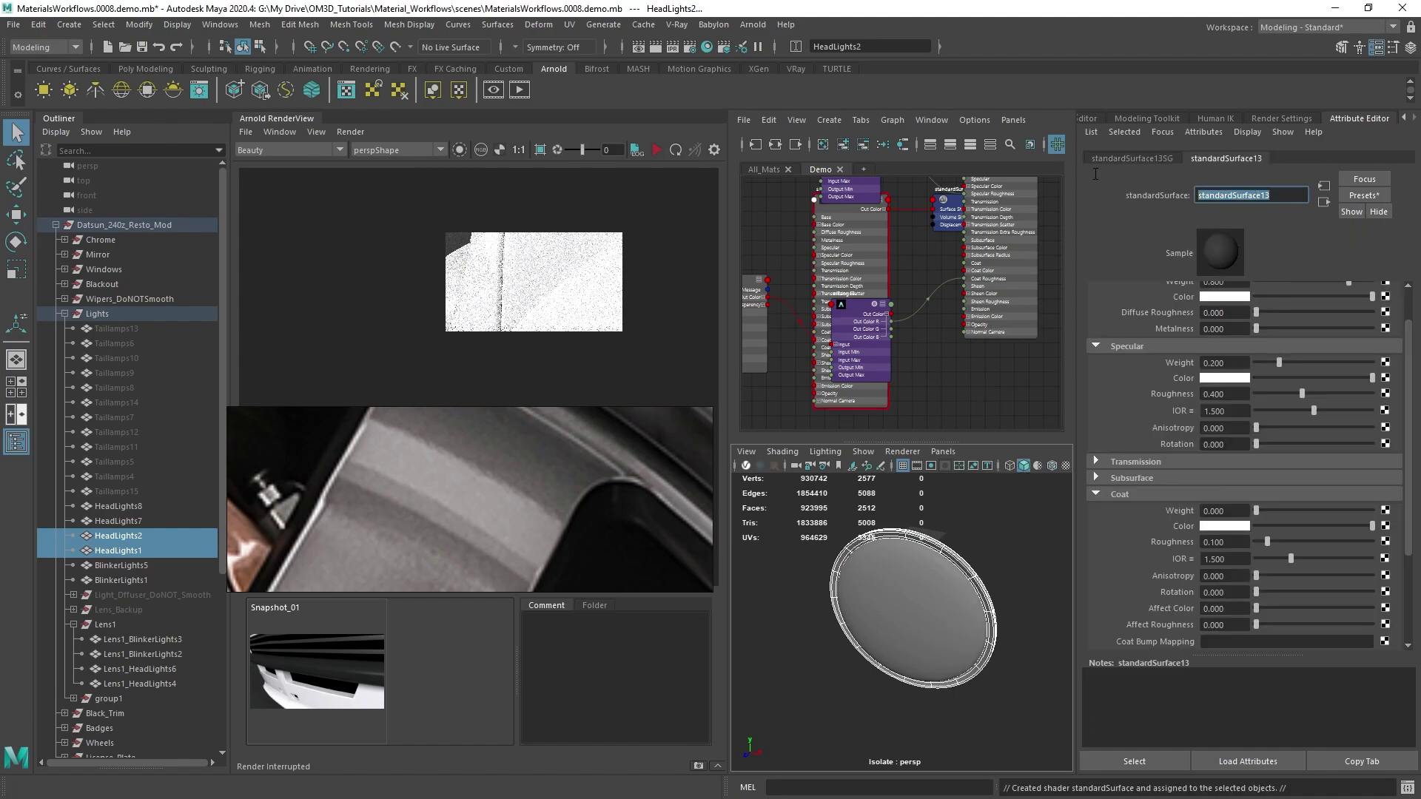
type("M_Light_Chrome")
key("Return")
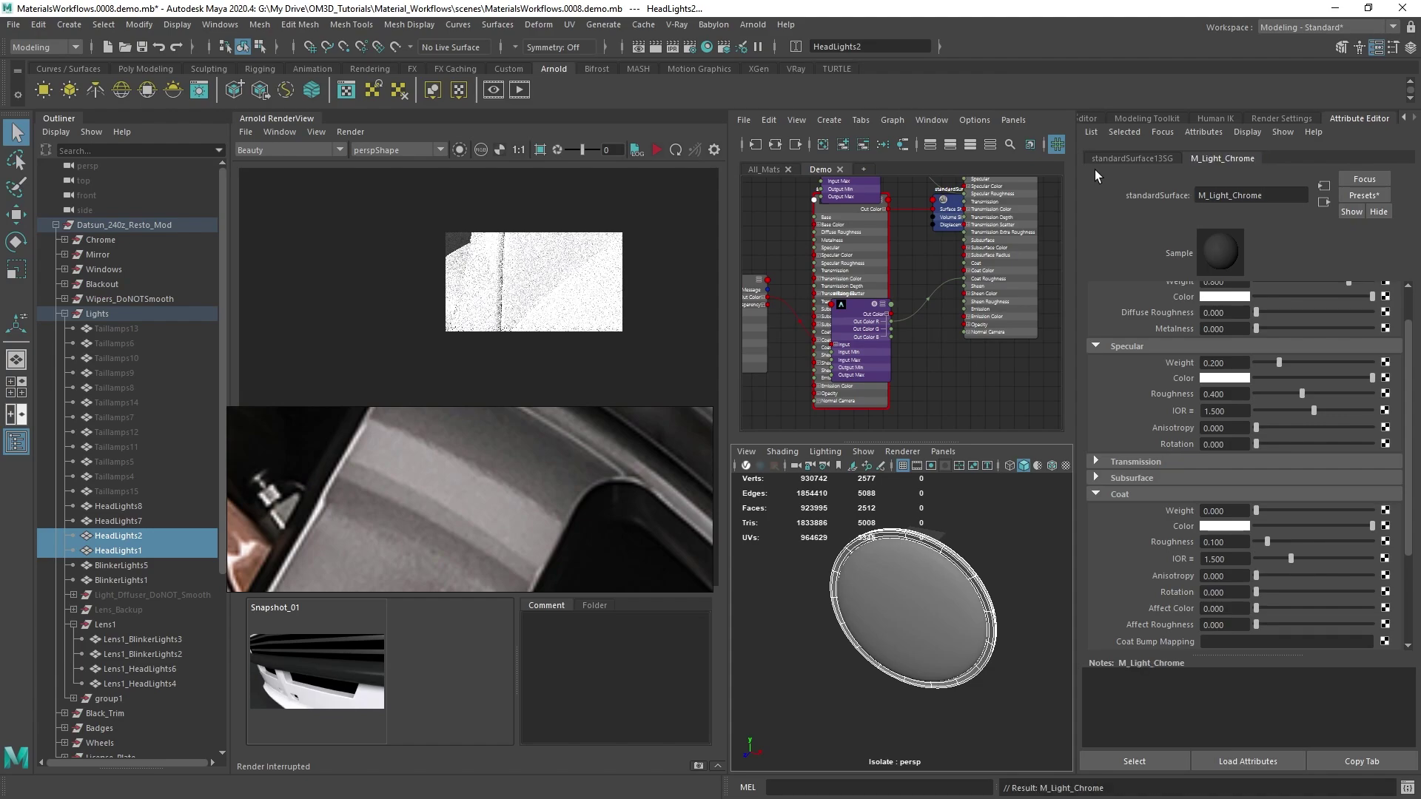
Step: Set M_Light_Chrome's metalness and base weight to 1.000 and darken its base color to light grey, using the headlight photo as reference
scroll(508, 470, "down", 10)
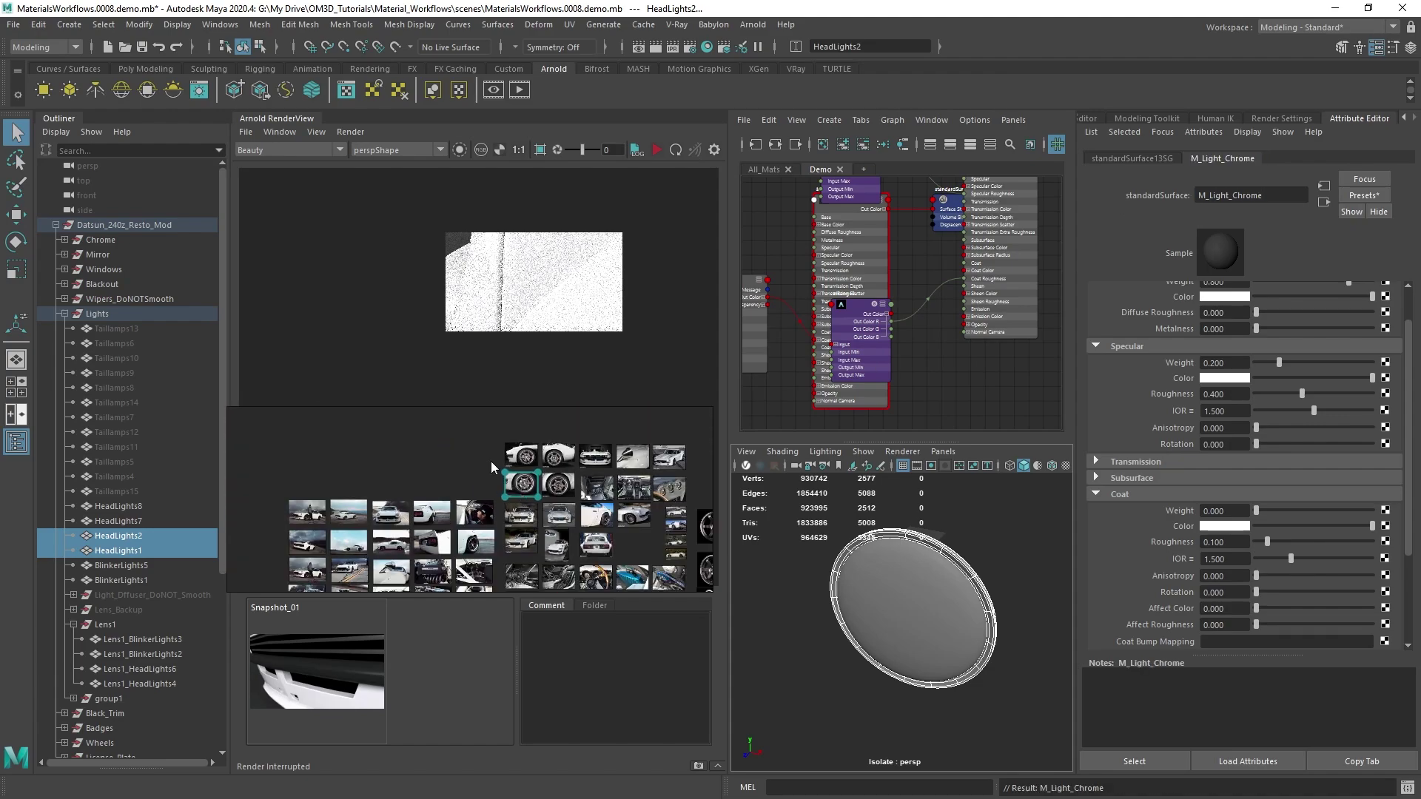
scroll(597, 461, "up", 10)
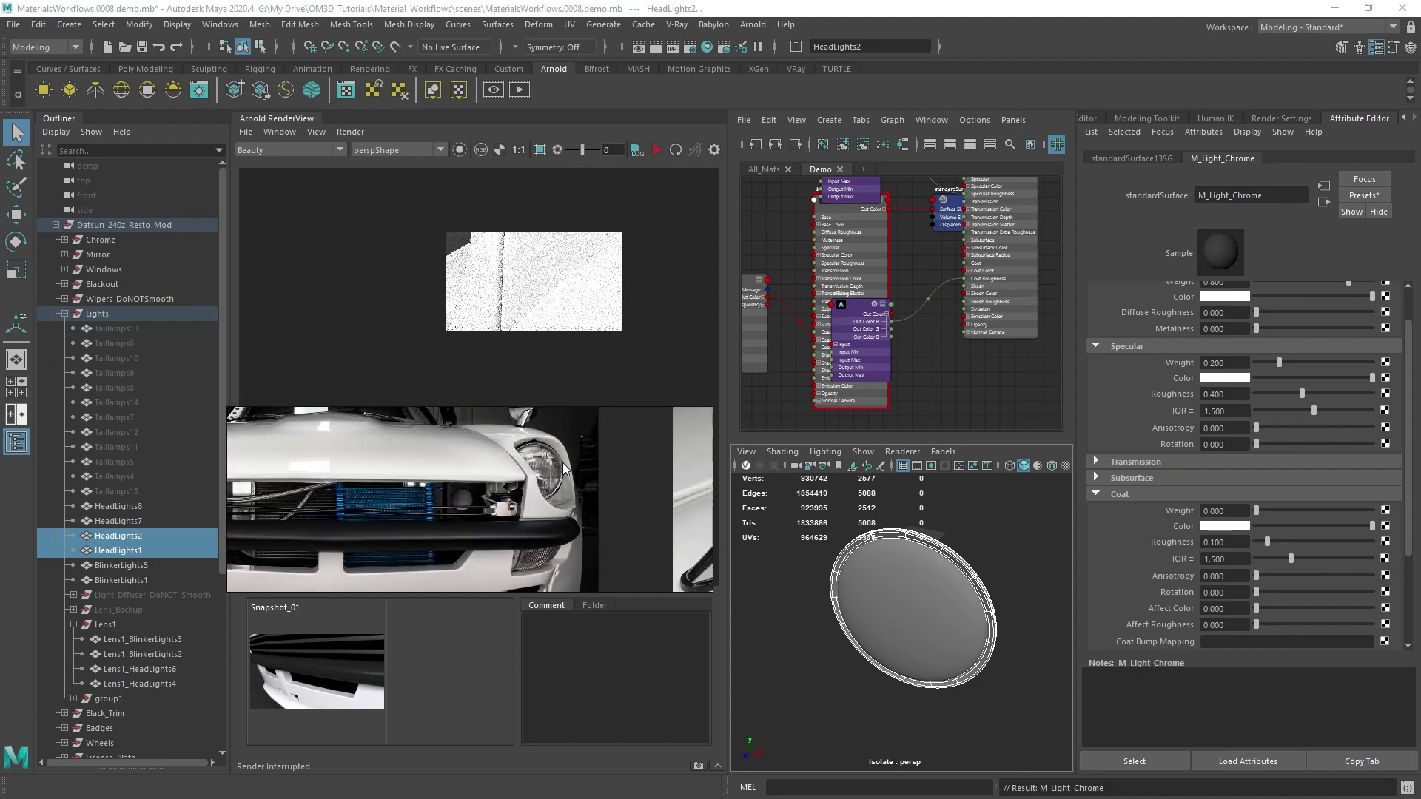
scroll(541, 465, "up", 3)
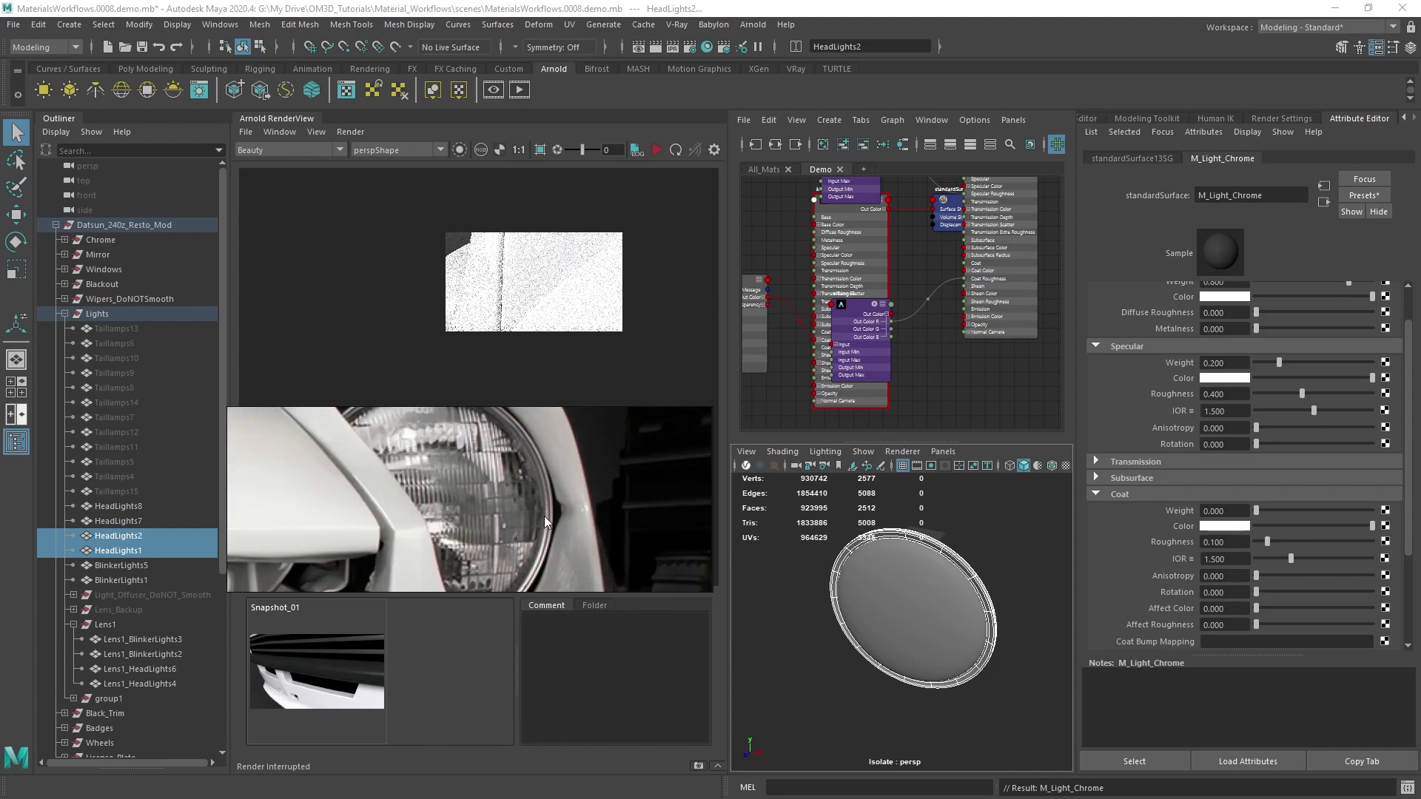
scroll(535, 457, "down", 2)
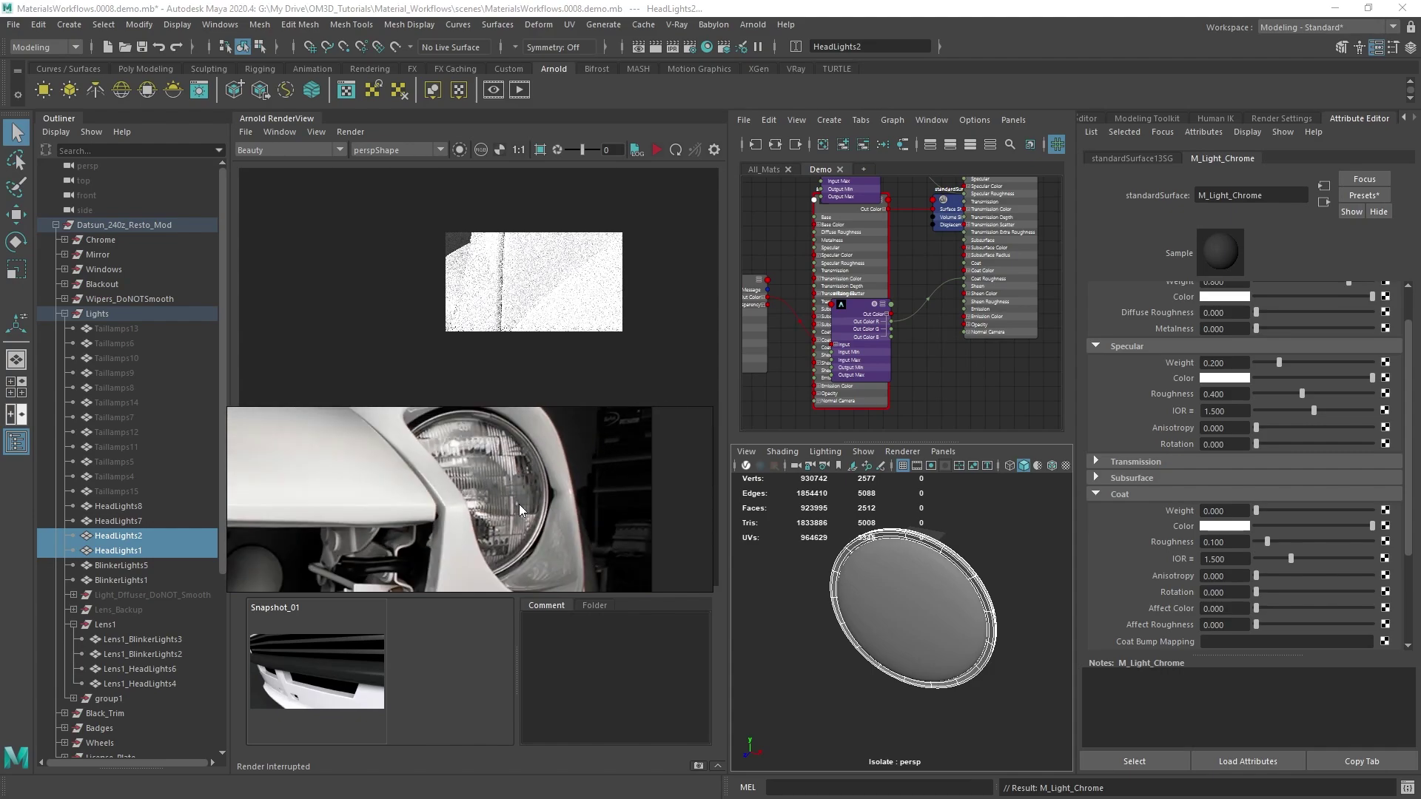
mouse_move(922, 621)
left_mouse_down("alt")
mouse_move(823, 615)
mouse_move(921, 618)
left_mouse_up("alt")
scroll(1247, 377, "up", 2)
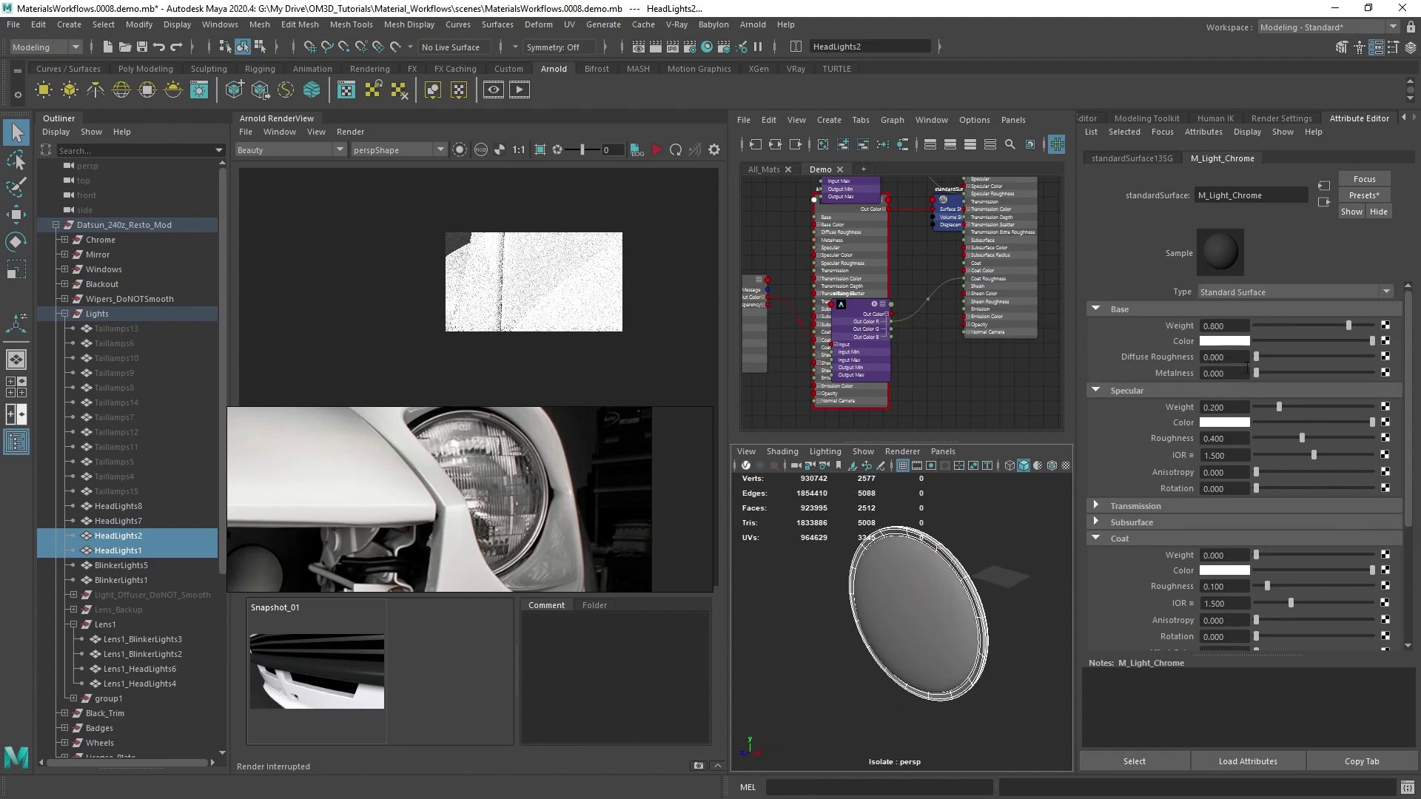
left_click_drag(1257, 372, 1403, 377)
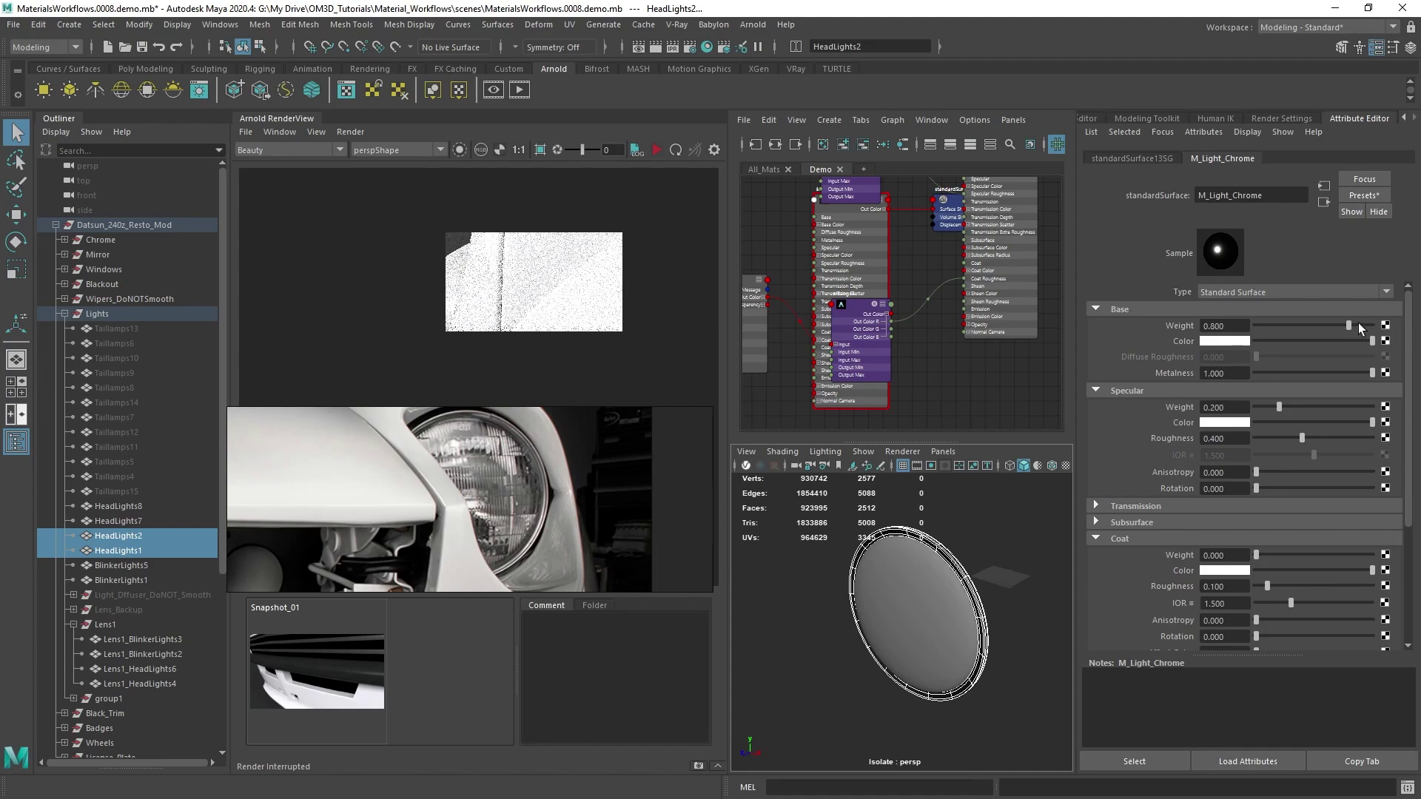
left_click_drag(1371, 340, 1322, 345)
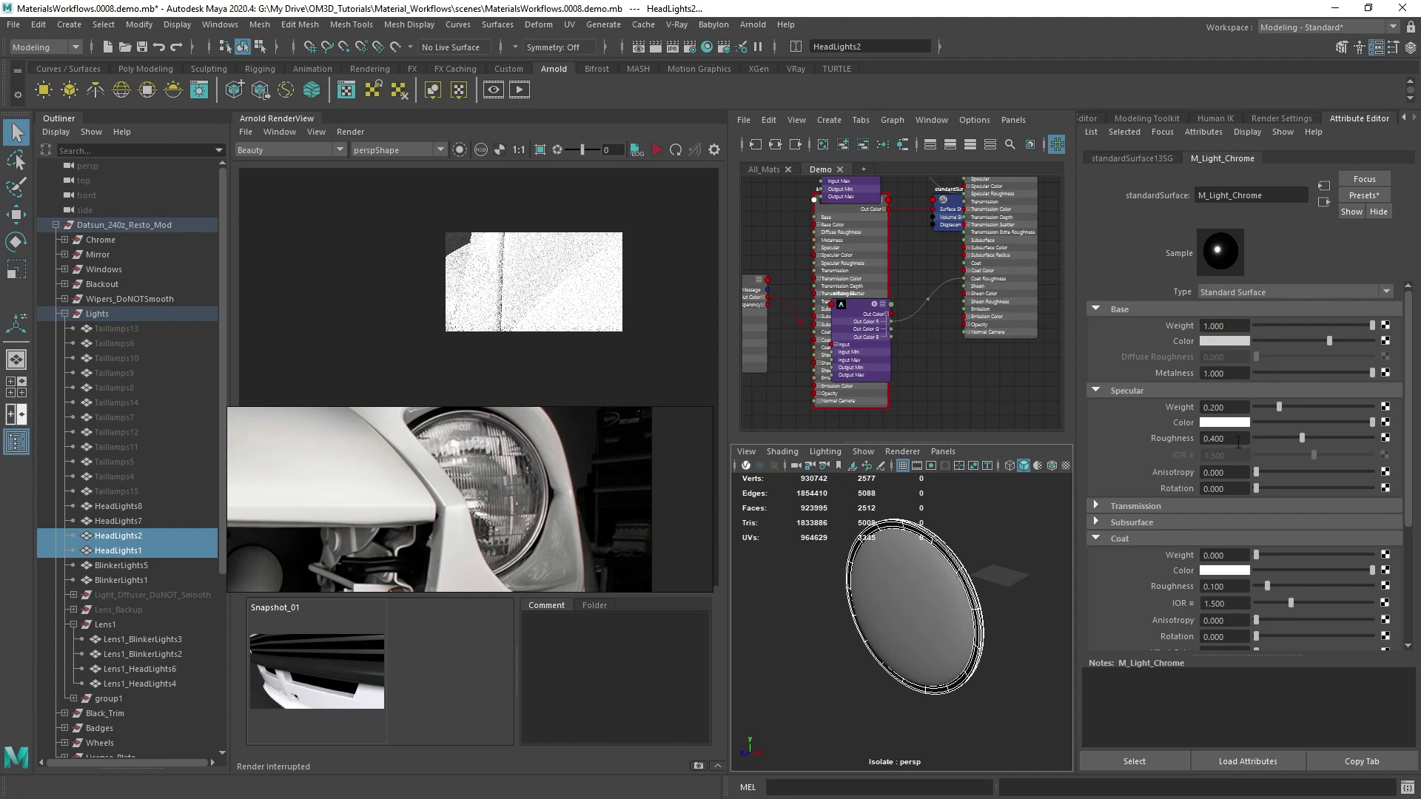
Step: Set M_Light_Chrome's specular weight to 1.000 and its specular roughness to 0.097
left_click_drag(1277, 407, 1408, 415)
left_click_drag(844, 585, 929, 603, "alt")
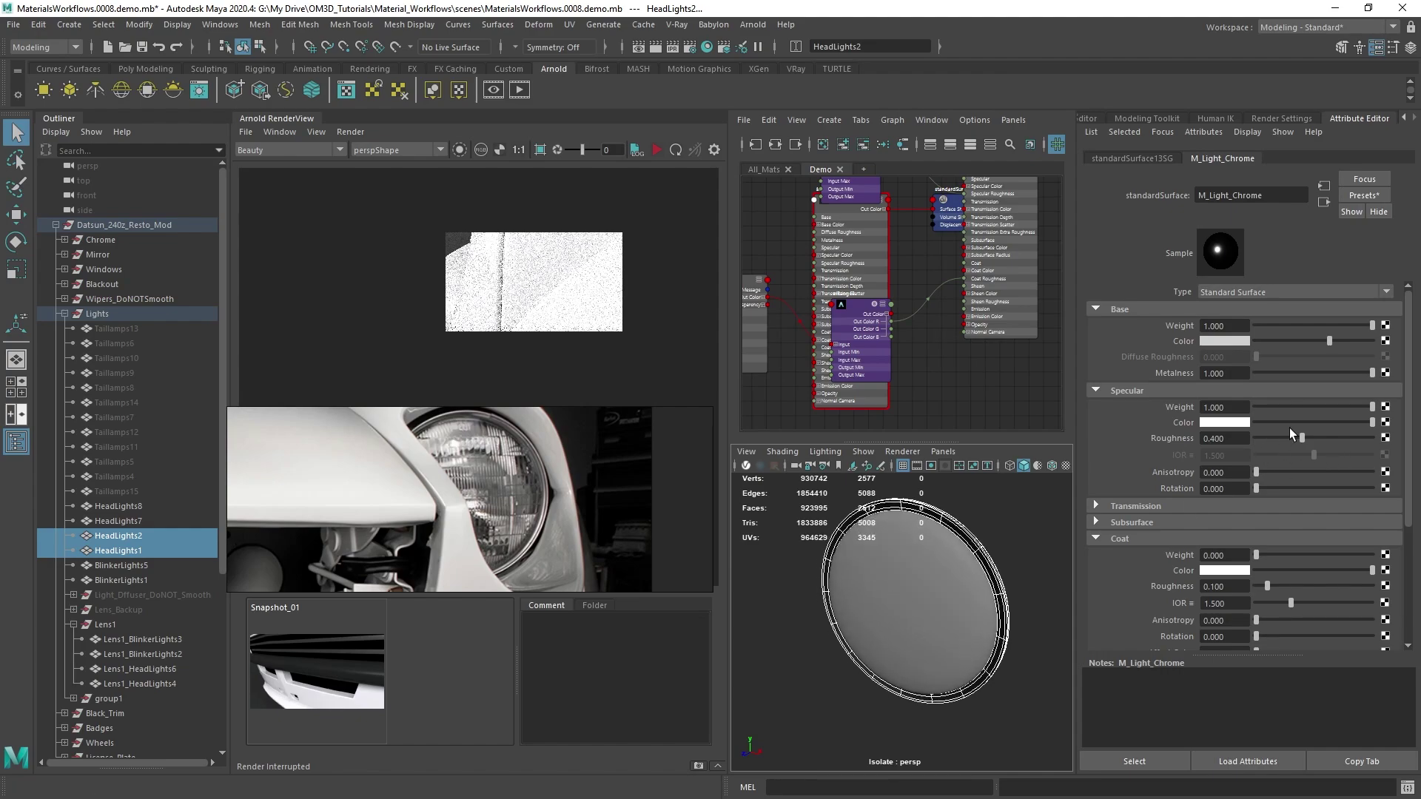
left_click_drag(1301, 438, 1263, 438)
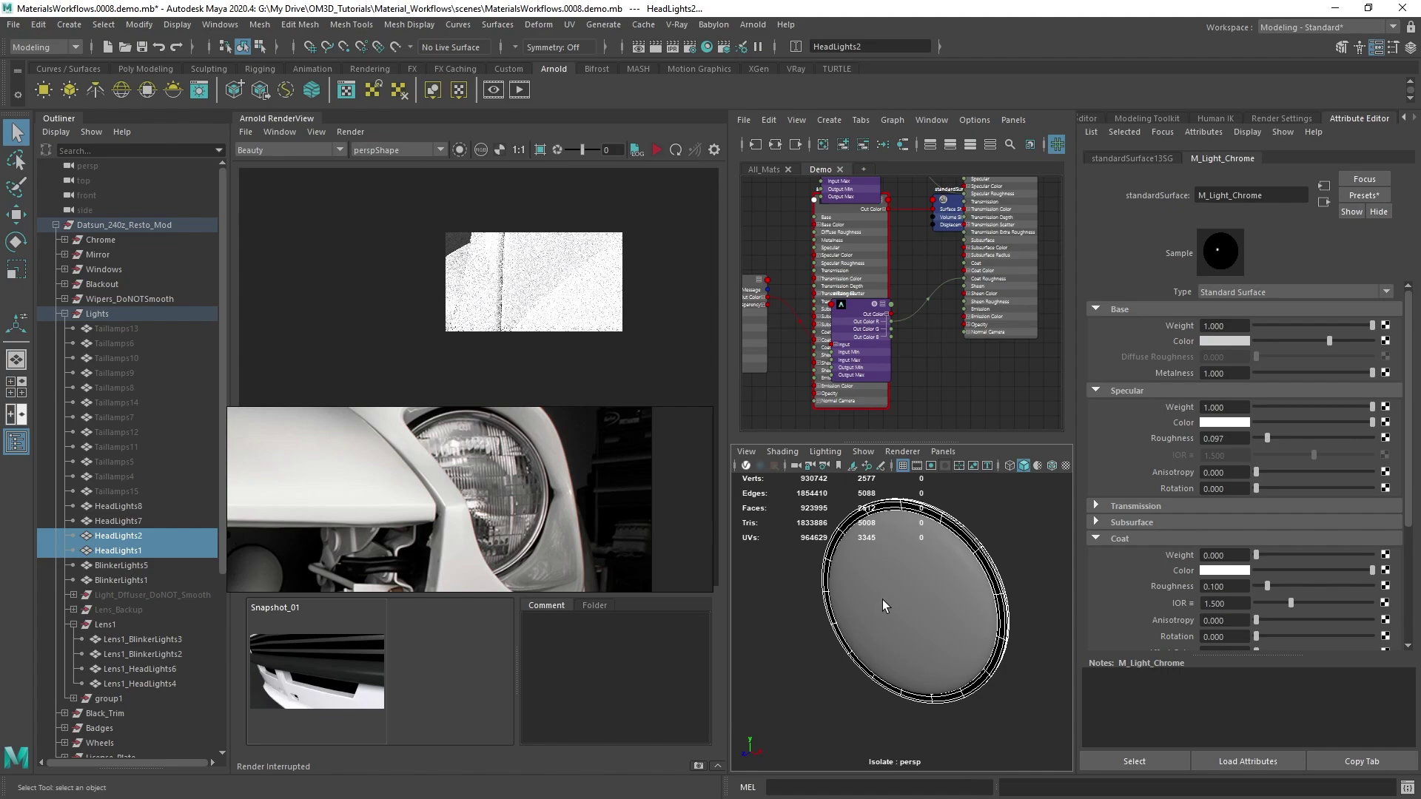
left_click_drag(886, 603, 962, 616, "alt")
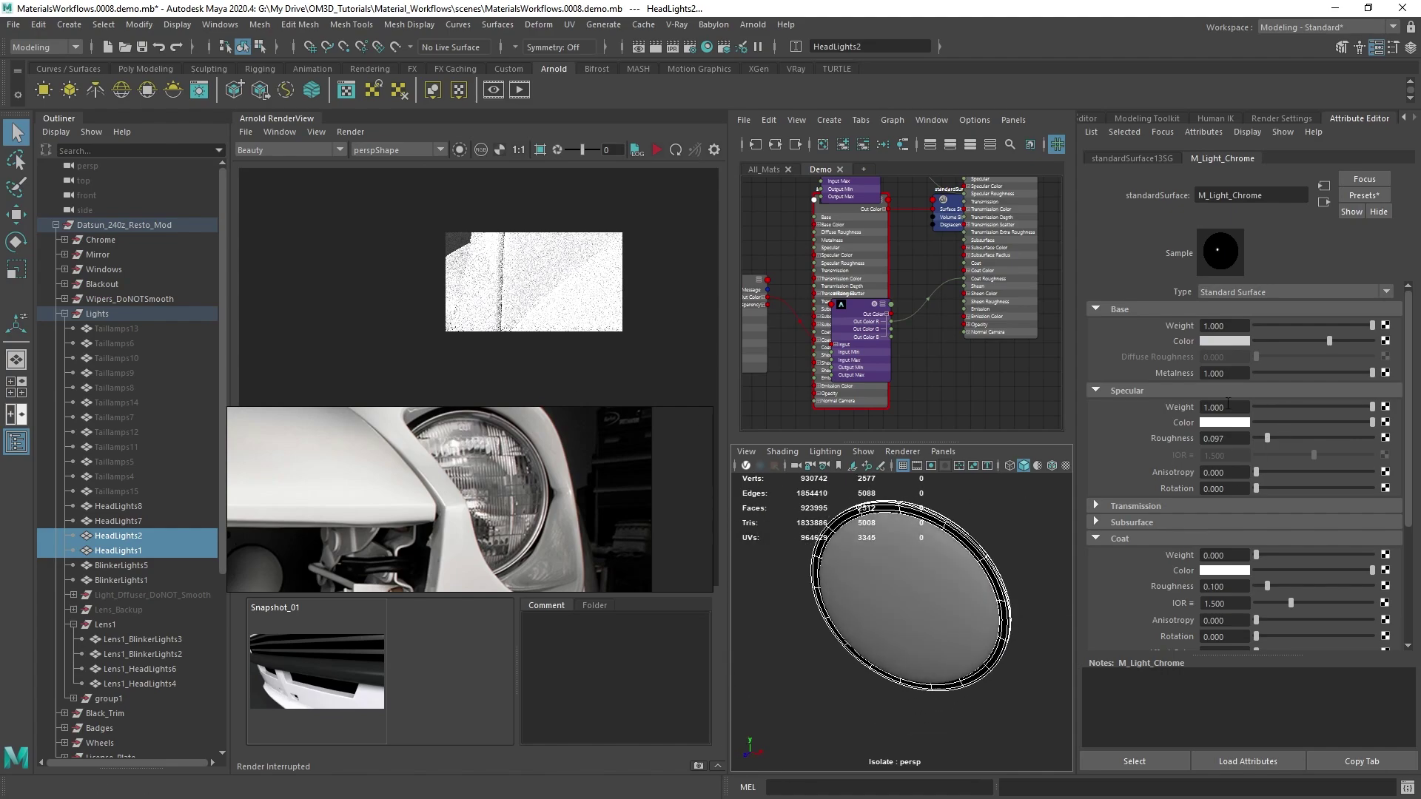
left_click(1095, 539)
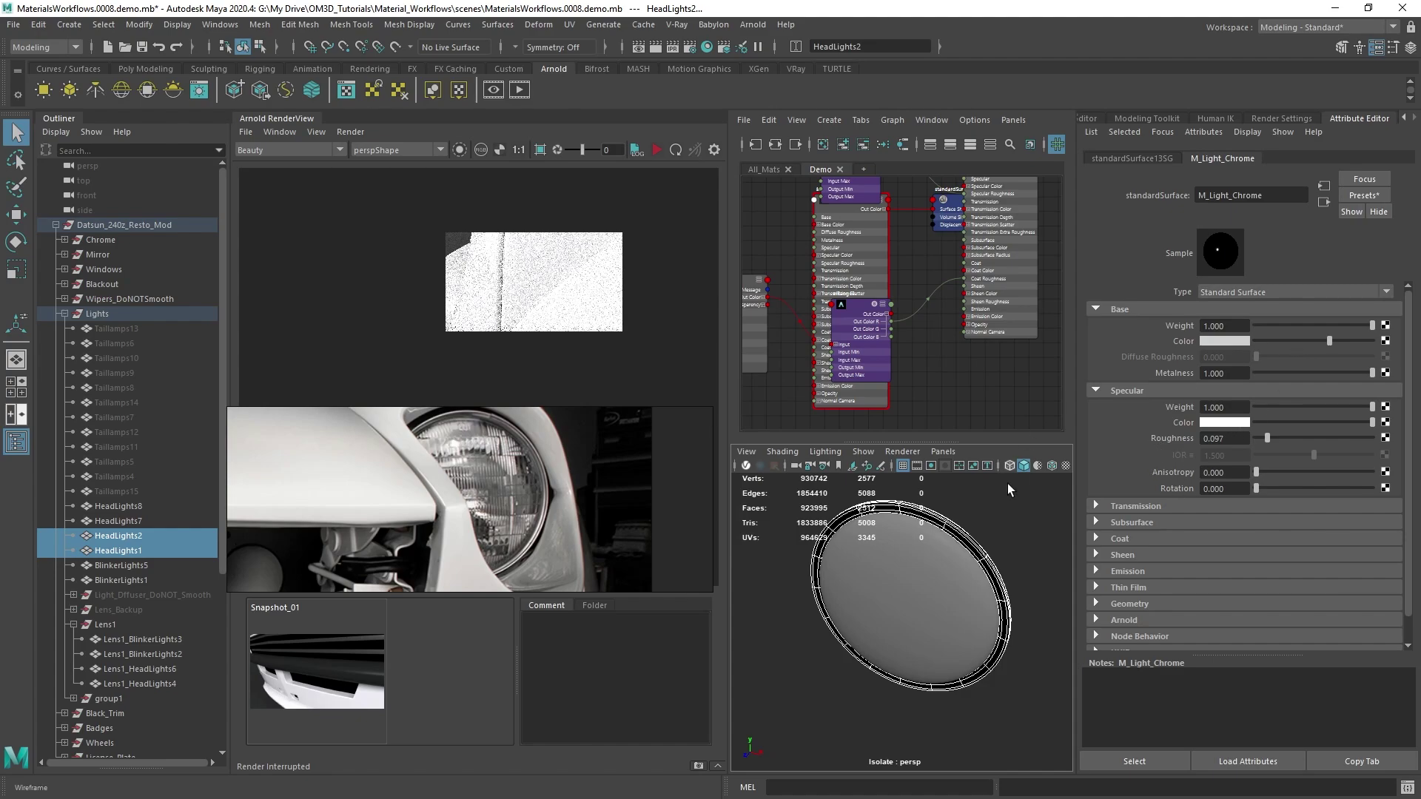
Step: Unhide the Light_Dffuser_DoNOT_Smooth and Lens_Backup groups and show the whole car again
left_click_drag(1006, 483, 777, 596, "alt")
left_click(928, 596)
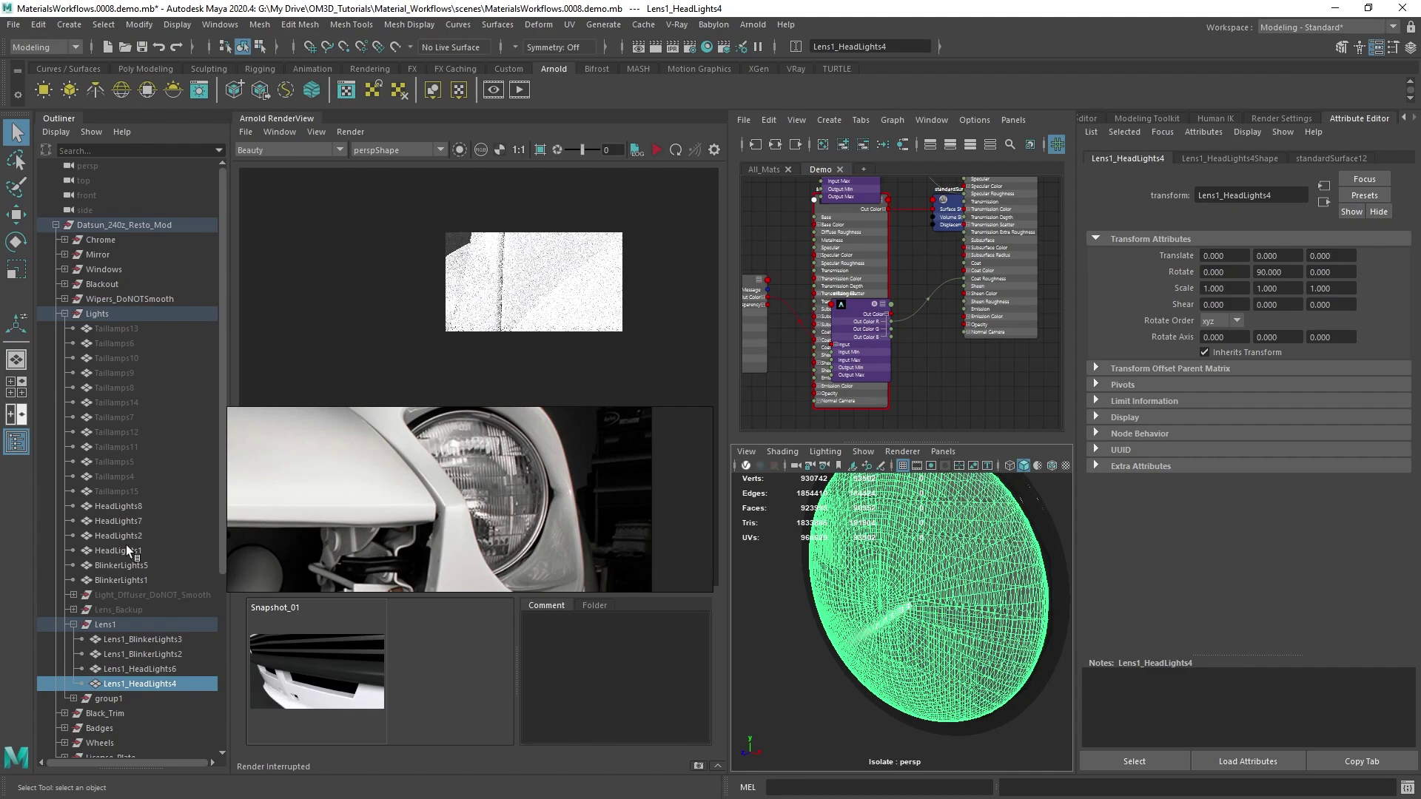
left_click(152, 595)
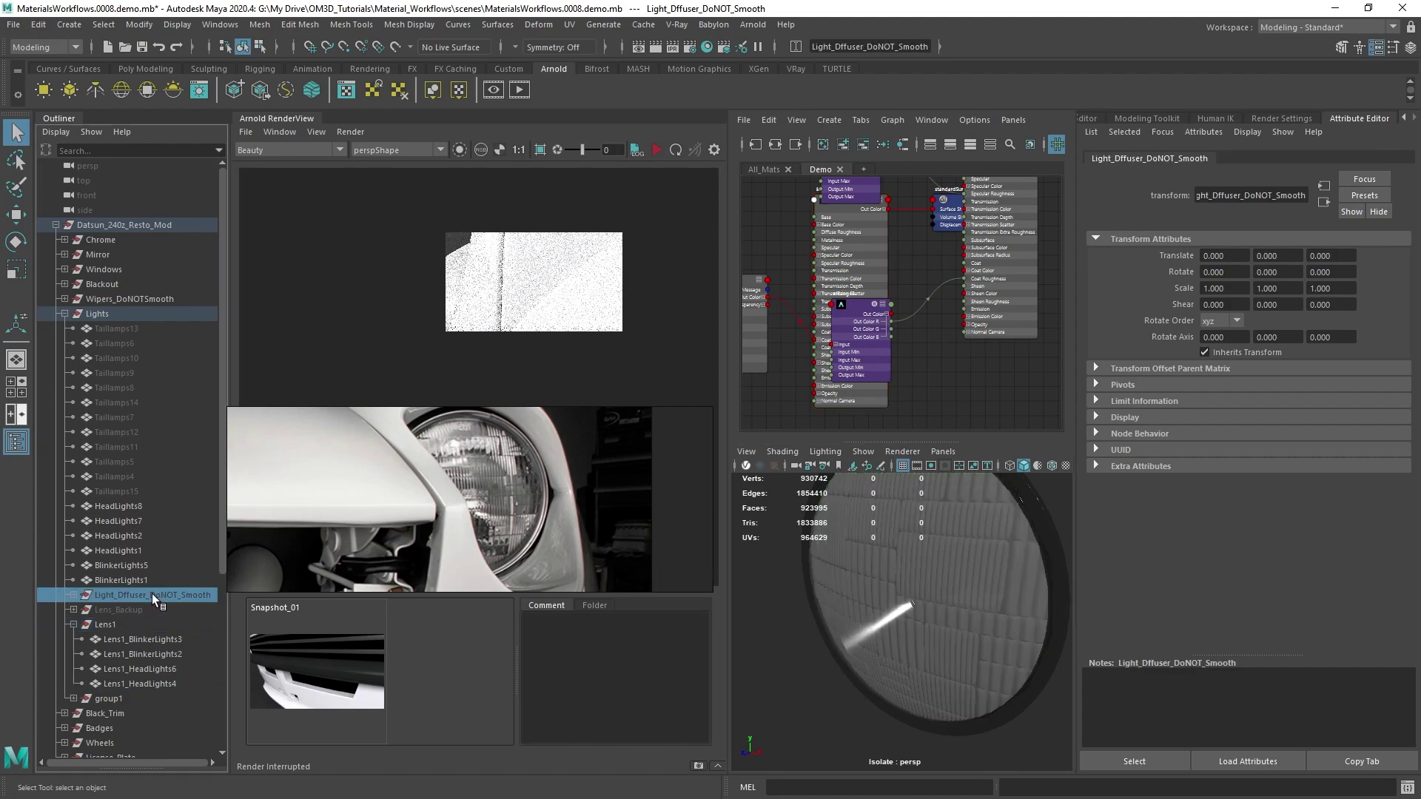
left_click(137, 610)
key("shift+h")
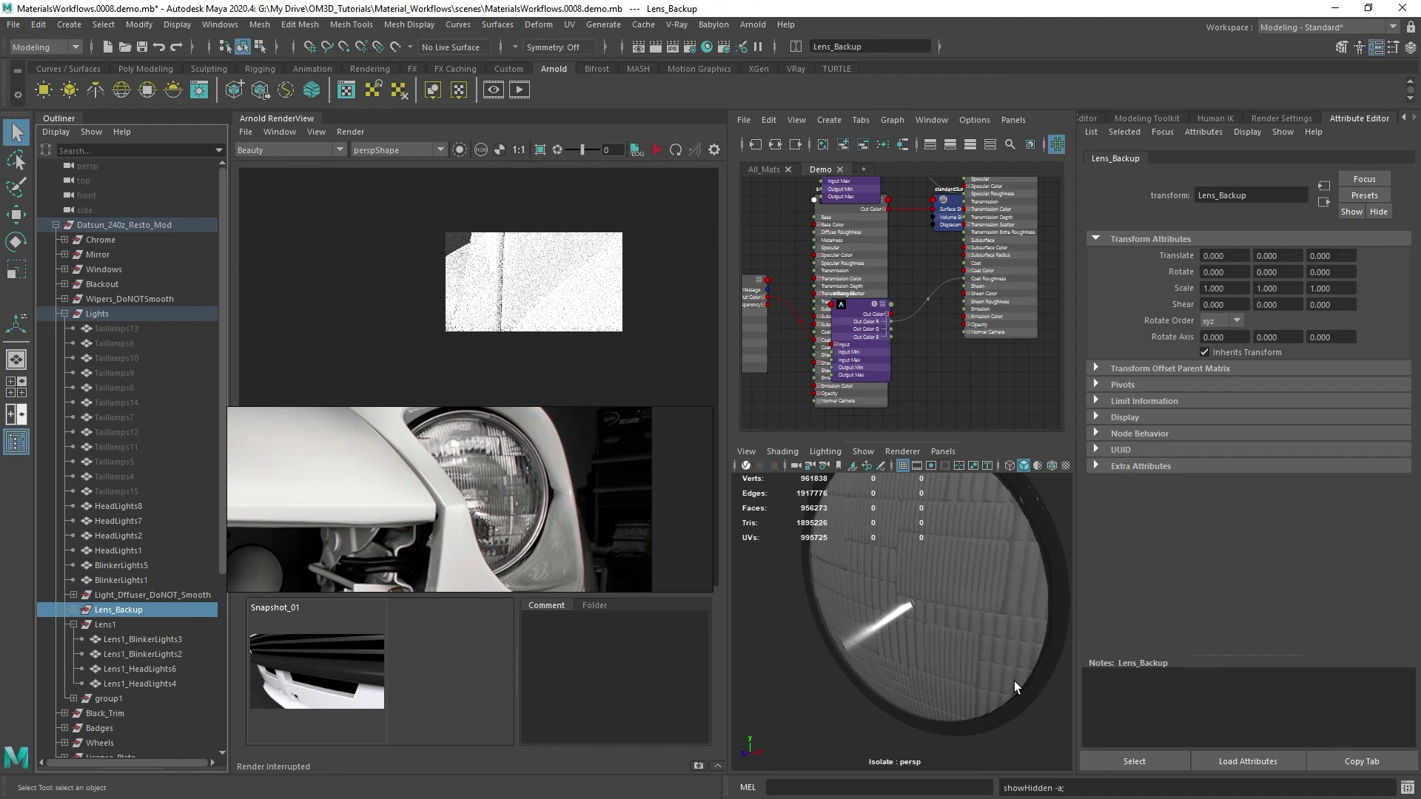
key("ctrl+1")
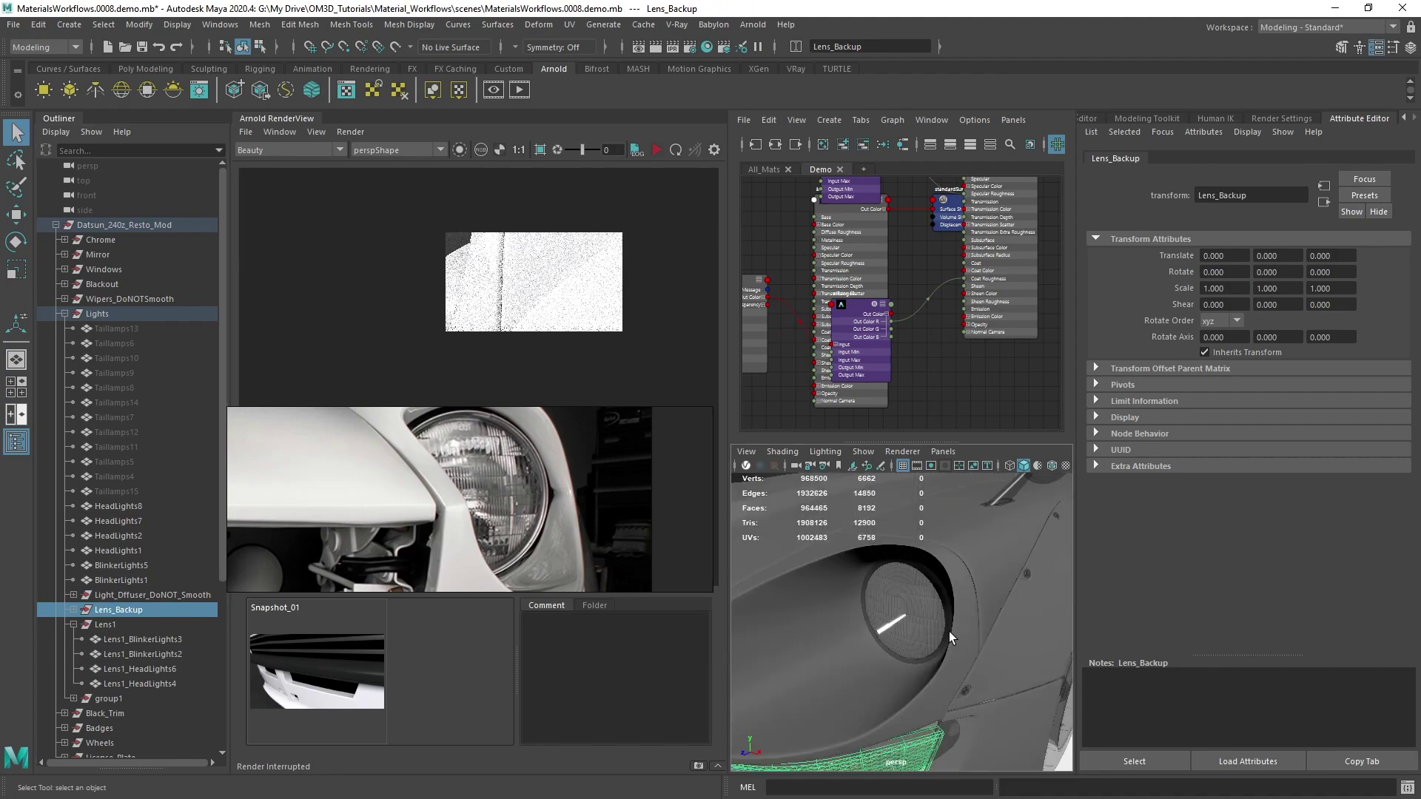
left_click(161, 595, "ctrl")
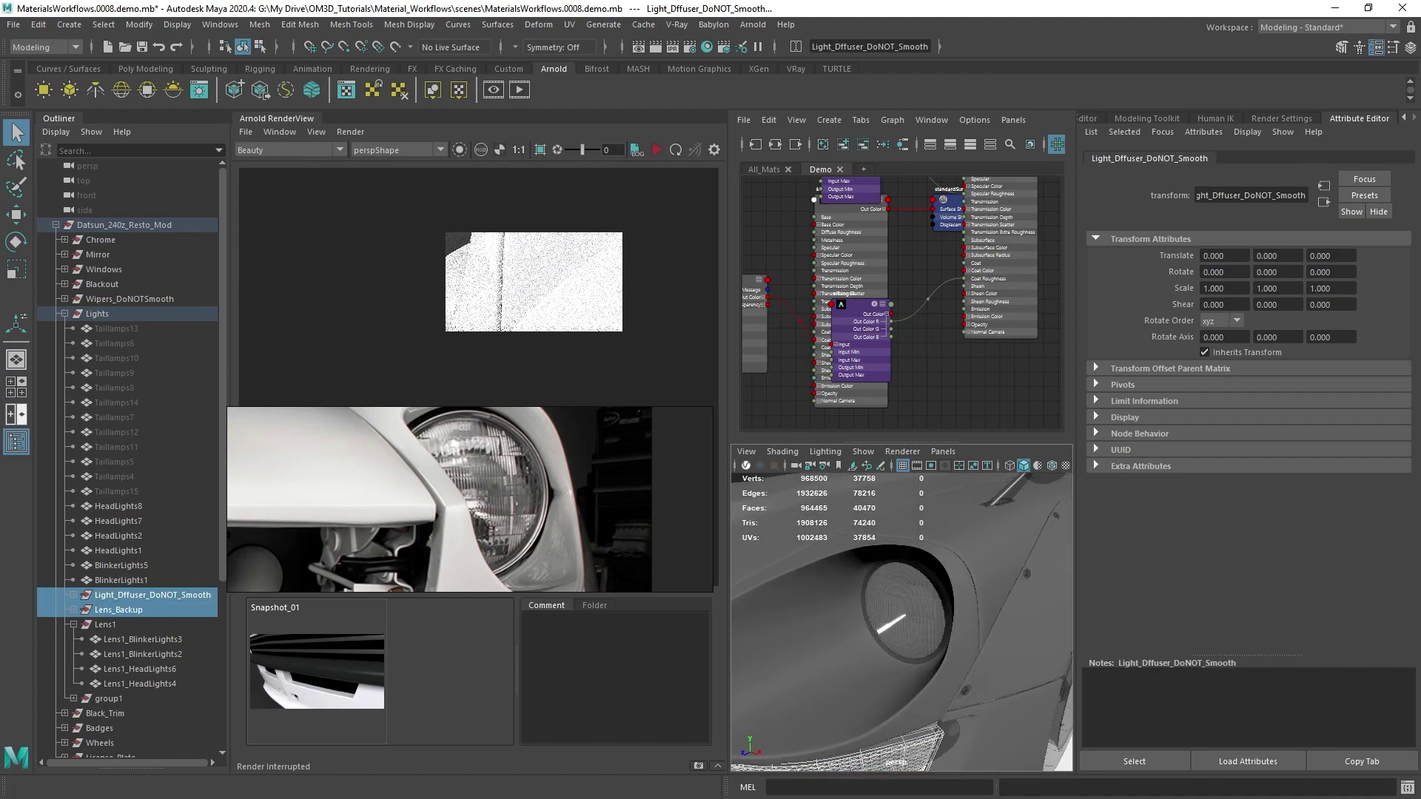
Step: Show and isolate the parts of Lens_Backup and inspect the separate headlight pieces HeadLights4 and HeadLights5
left_click(118, 610)
key("shift+h")
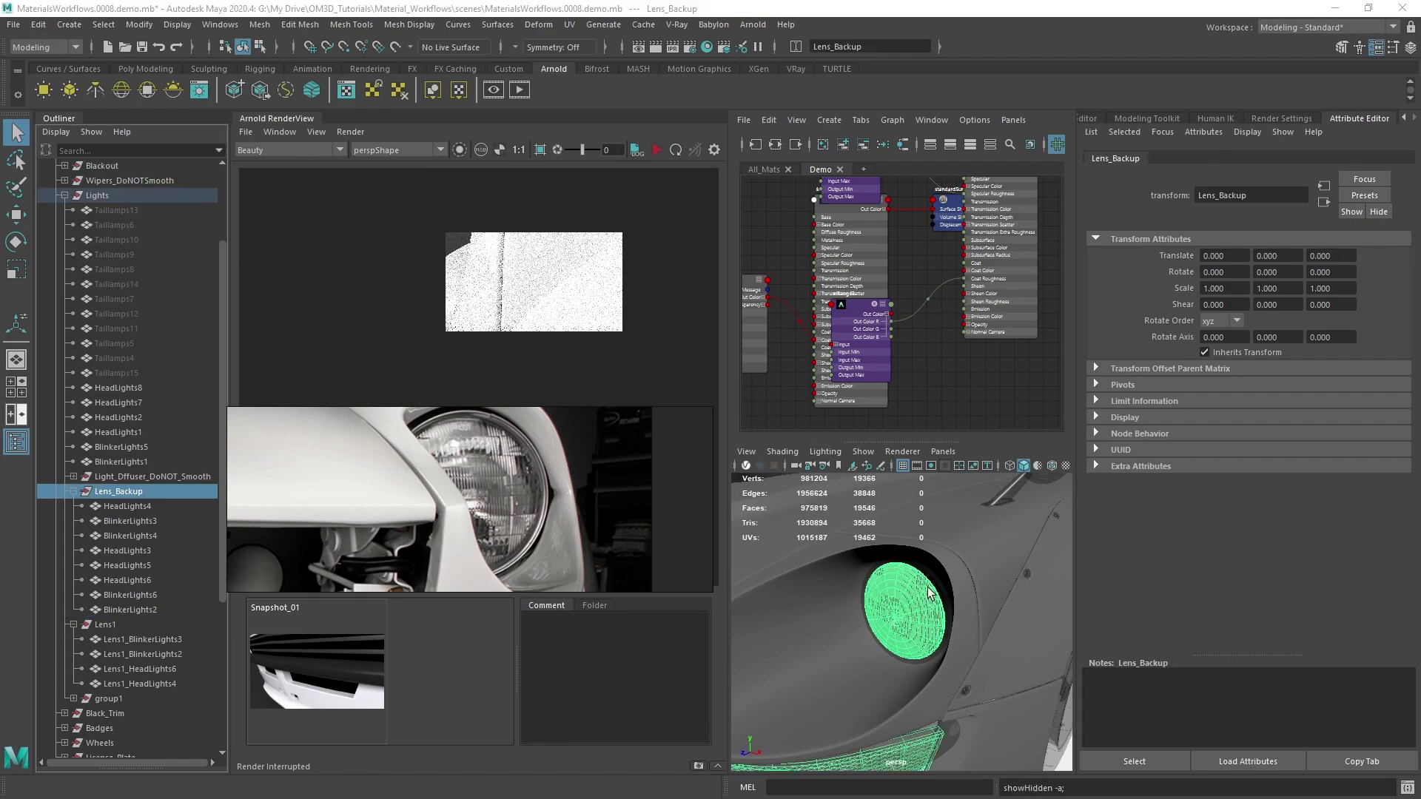
key("ctrl+1")
left_click_drag(948, 597, 955, 637, "alt")
left_click(911, 603)
left_click(938, 624)
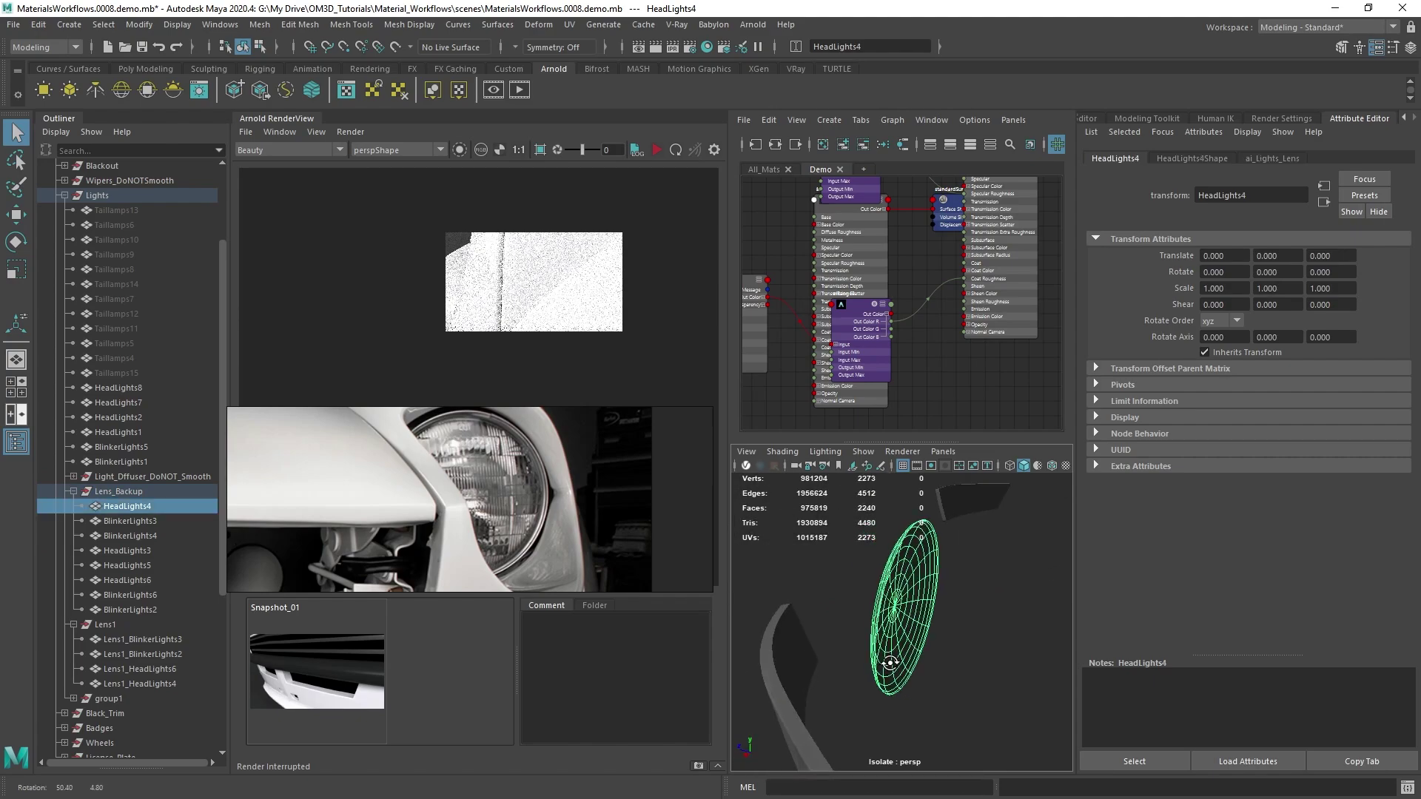
left_click(888, 599)
left_click_drag(888, 599, 925, 574, "alt")
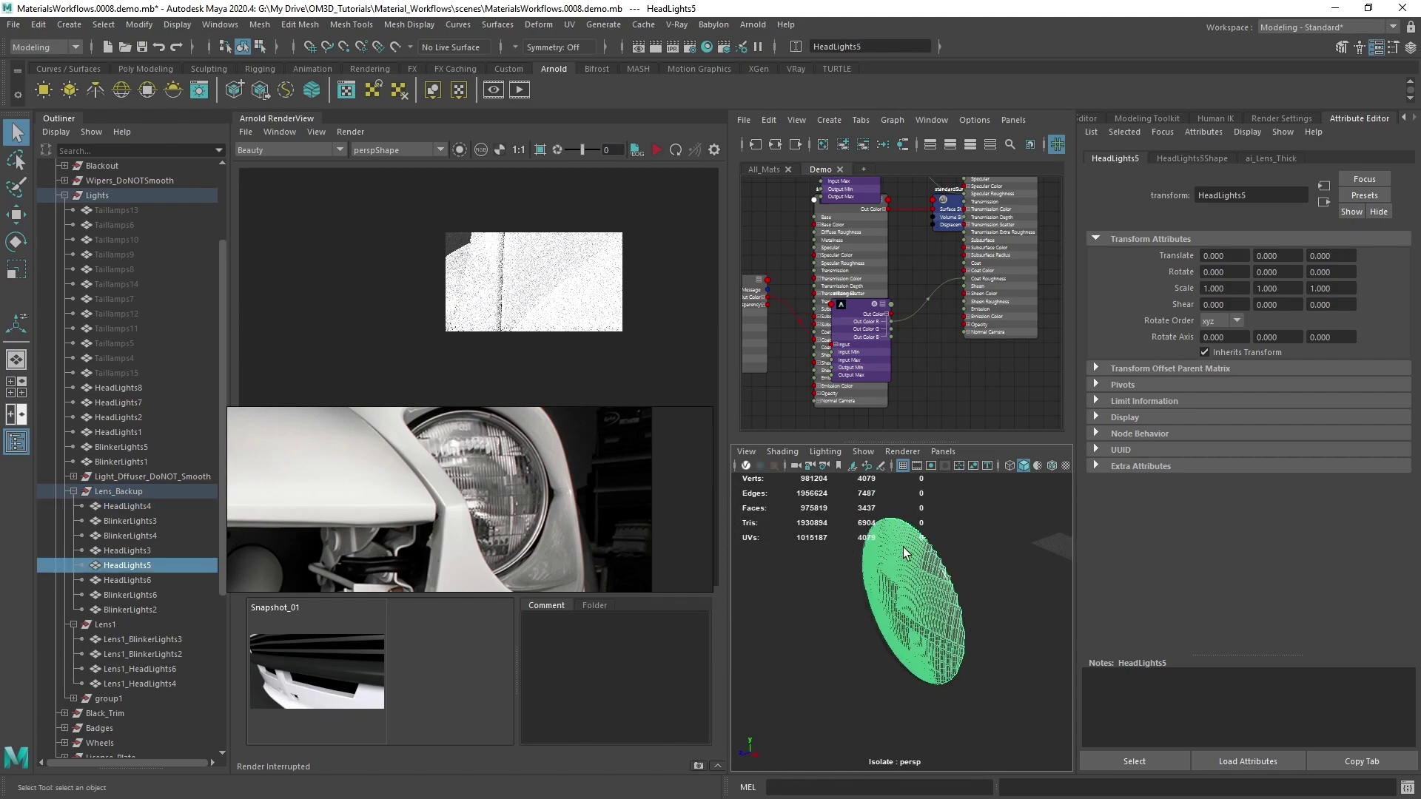
left_click(930, 628)
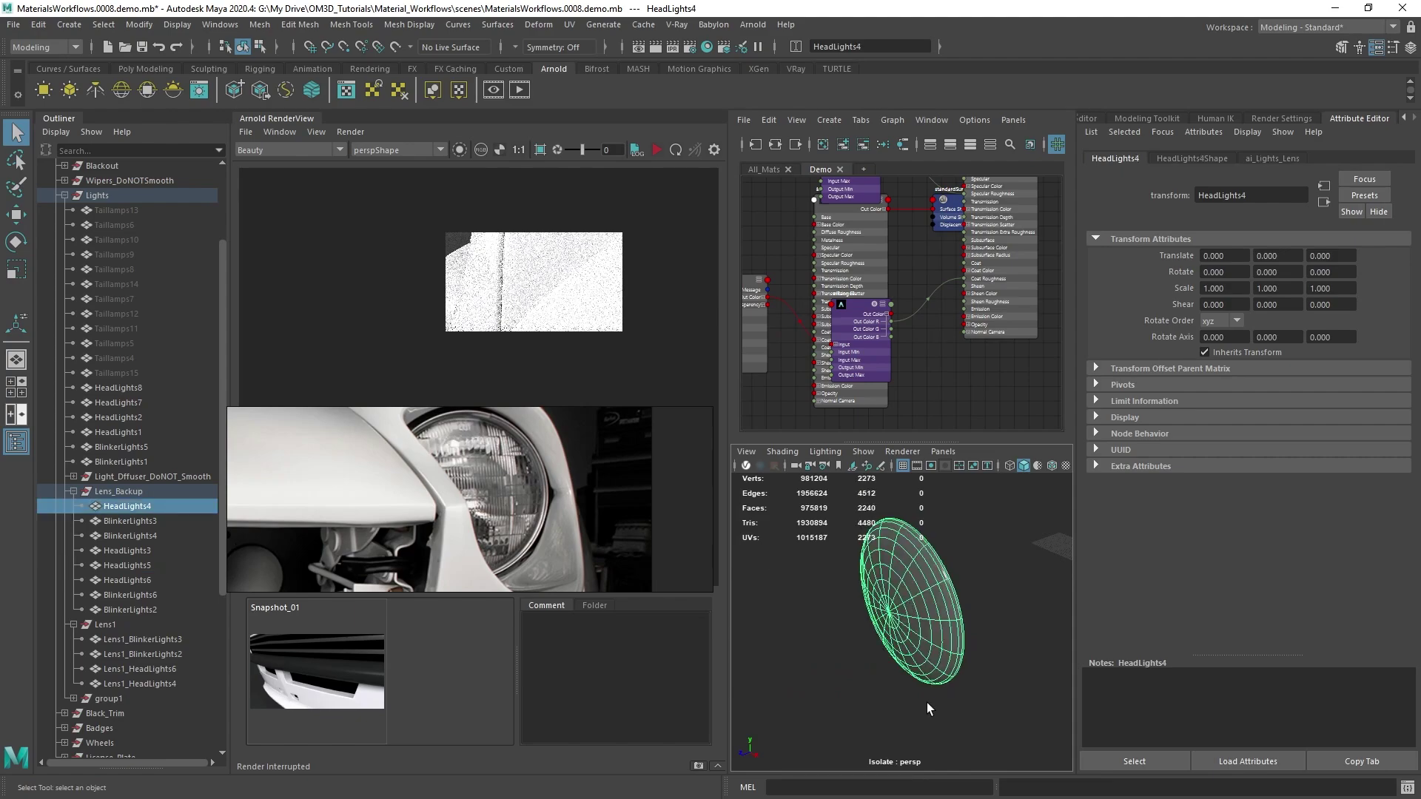
left_click_drag(926, 703, 914, 610, "alt")
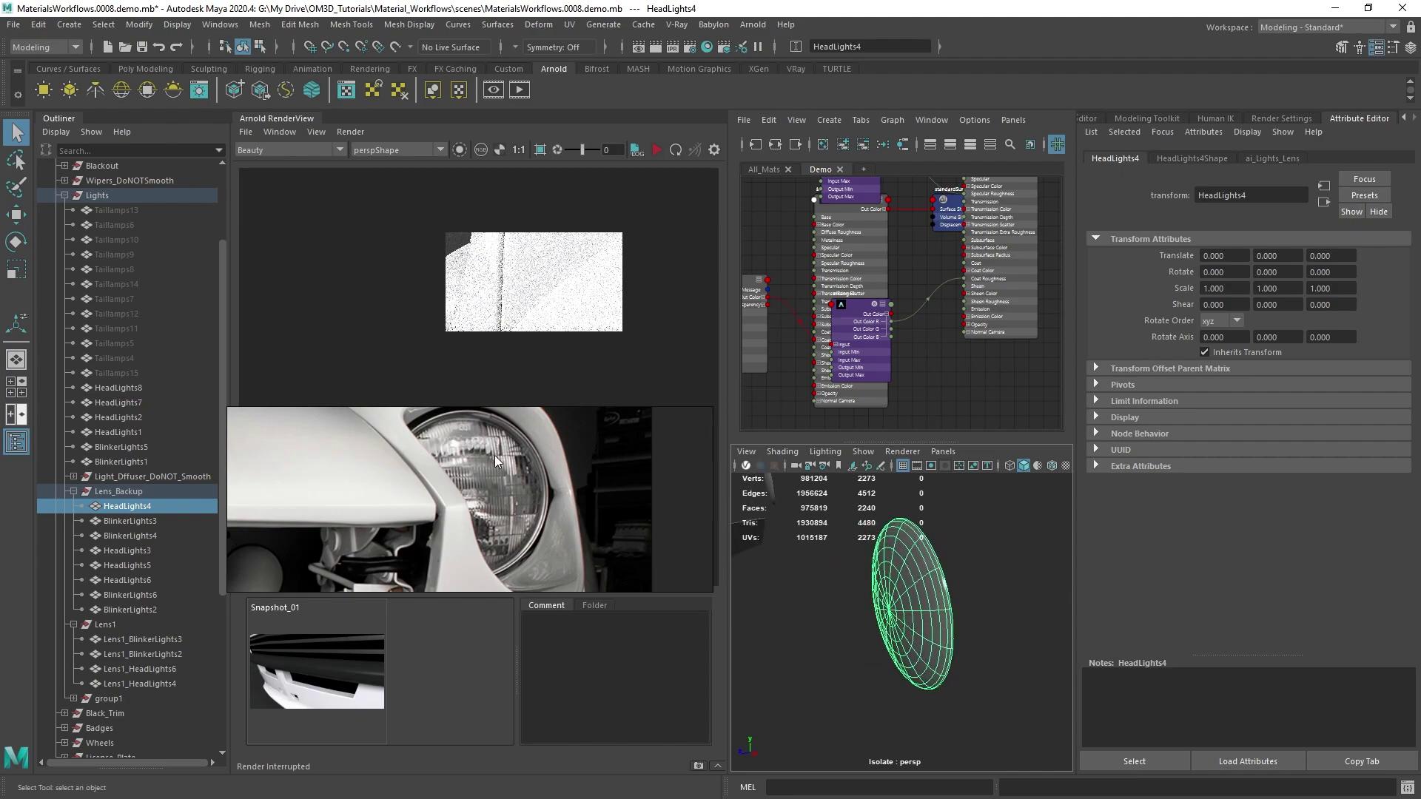
mouse_move(983, 663)
left_mouse_down("alt")
mouse_move(940, 666)
mouse_move(970, 660)
left_mouse_up("alt")
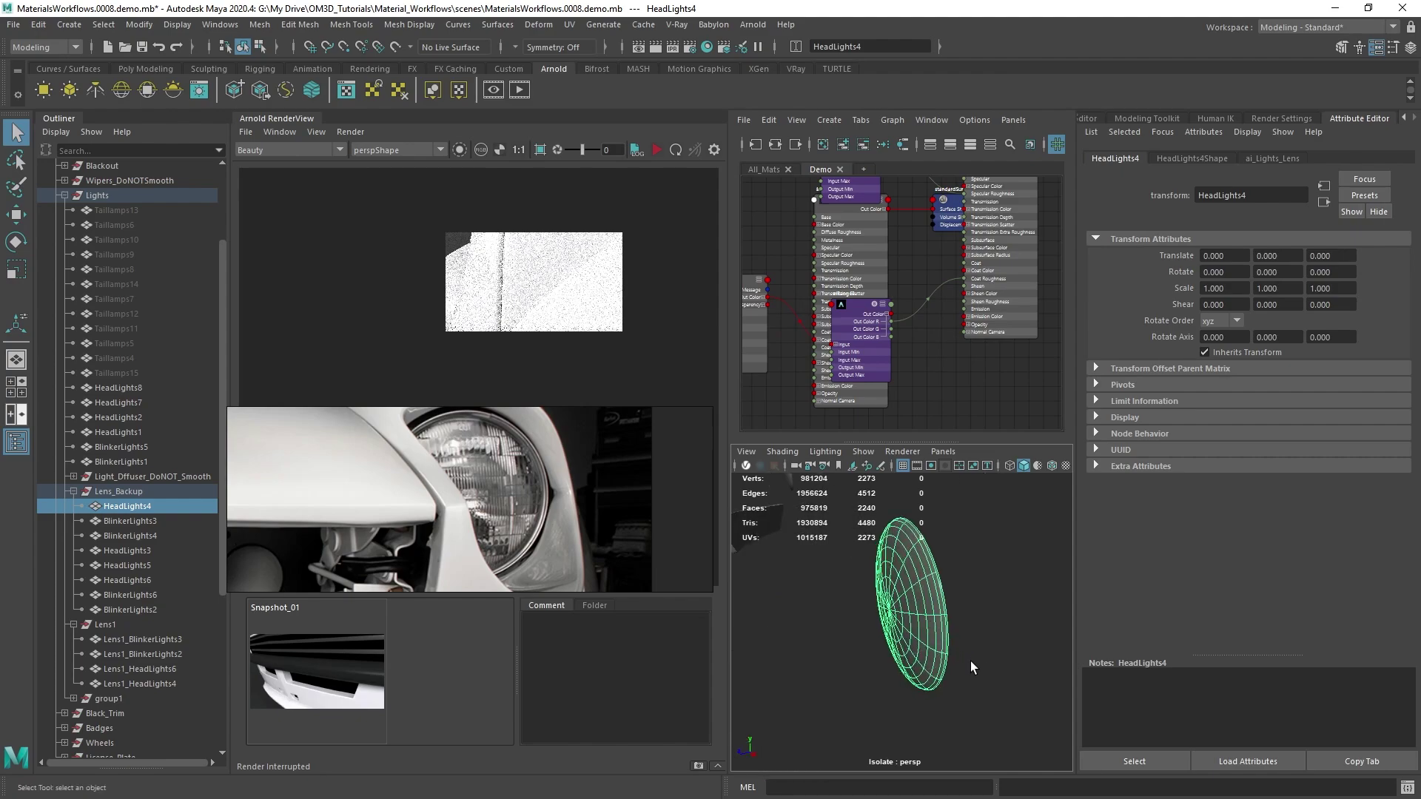
Step: Select HeadLights4 and HeadLights5 together and examine how the two lens pieces fit against each other
left_click(118, 491)
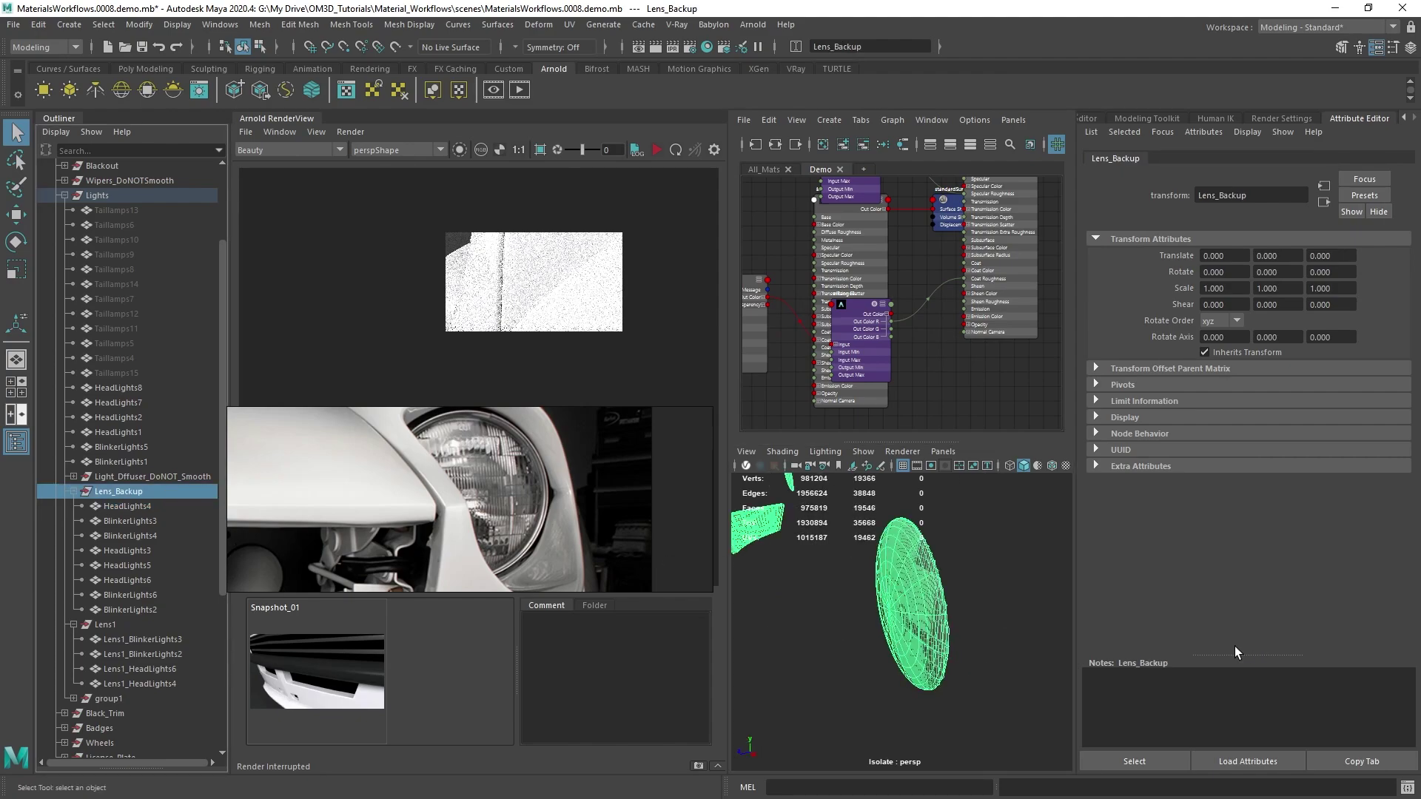
left_click(912, 582)
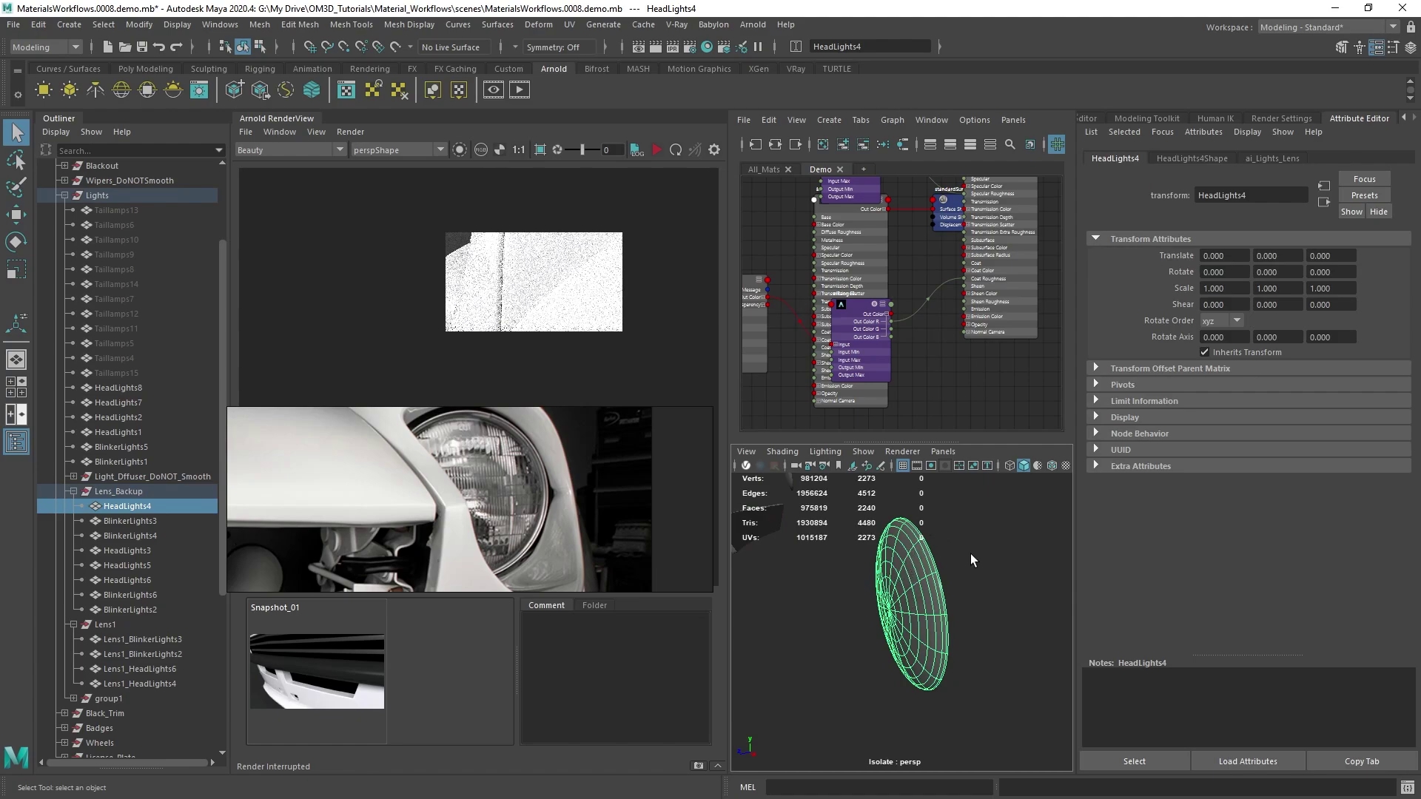
left_click_drag(970, 554, 898, 579, "alt")
left_click(921, 586, "shift")
left_click_drag(952, 629, 896, 572, "alt")
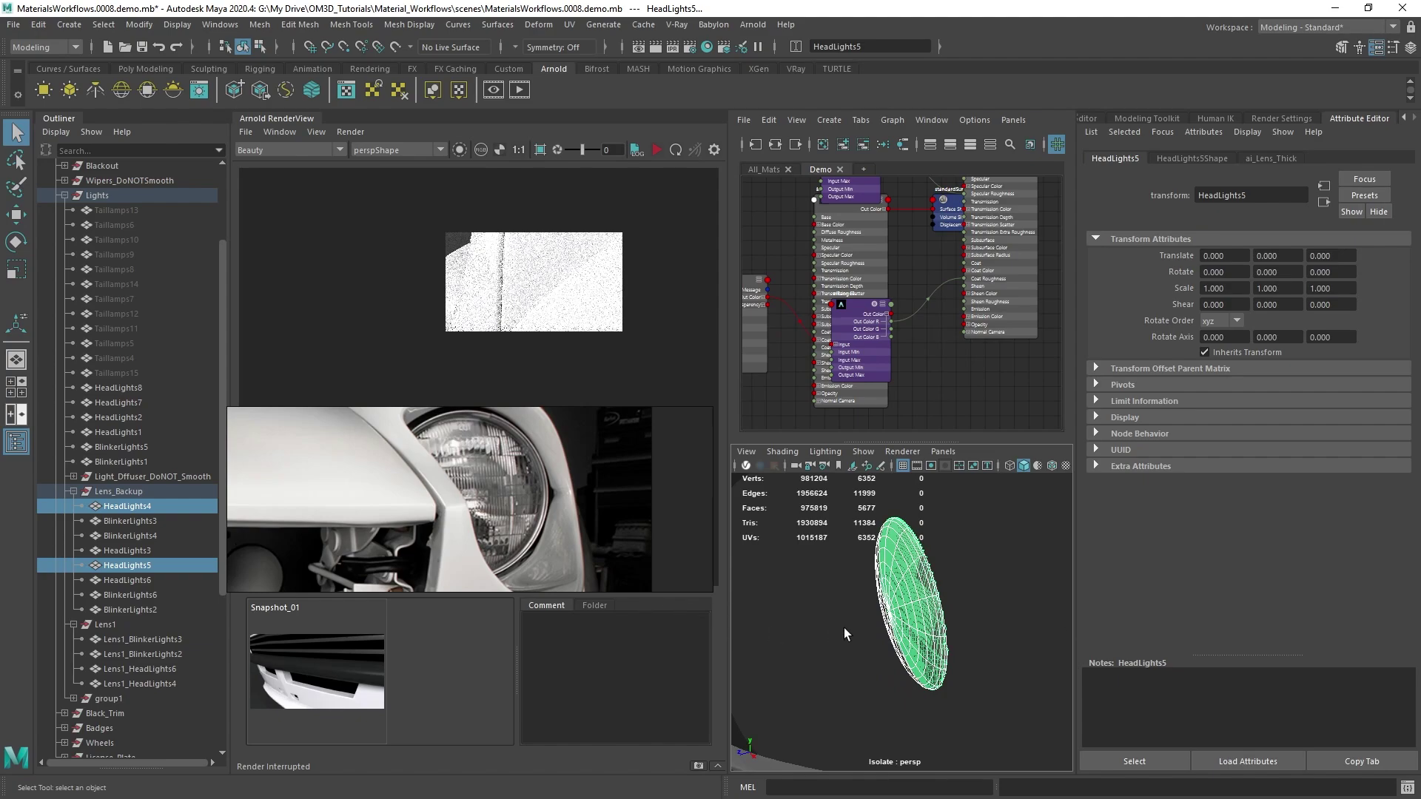
scroll(854, 617, "up", 8)
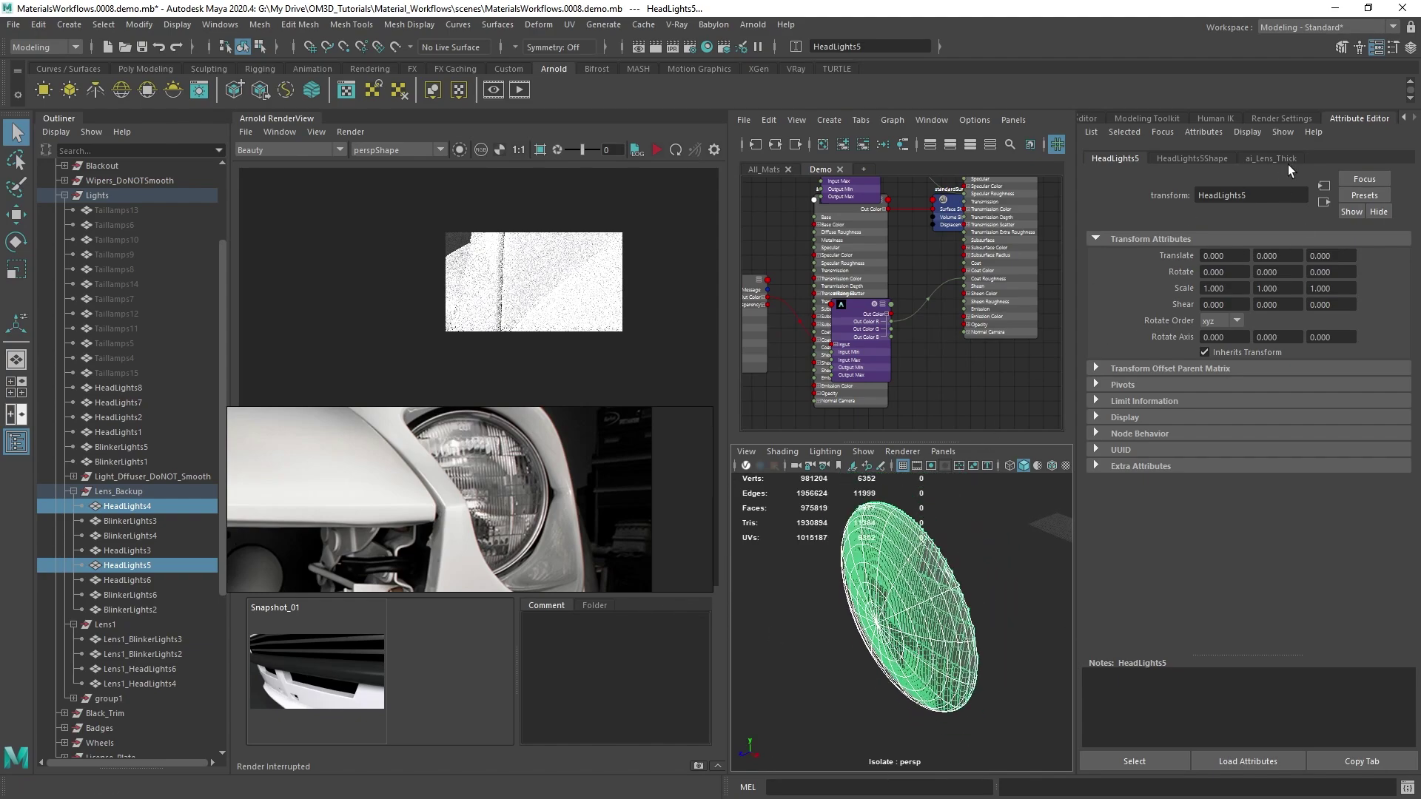
scroll(816, 574, "down", 3)
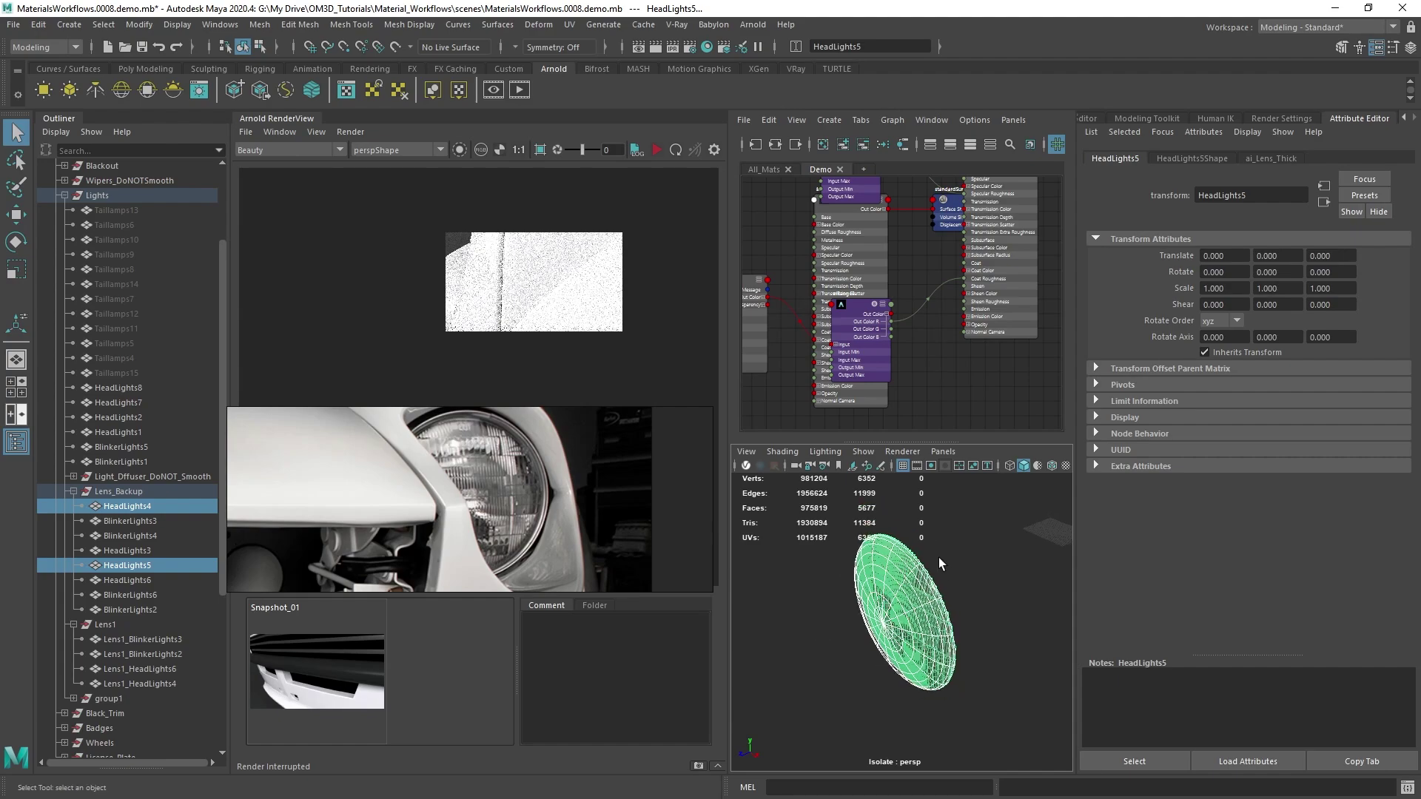
Step: Hide the Lens_Backup group and leave the isolated view
left_click(127, 490)
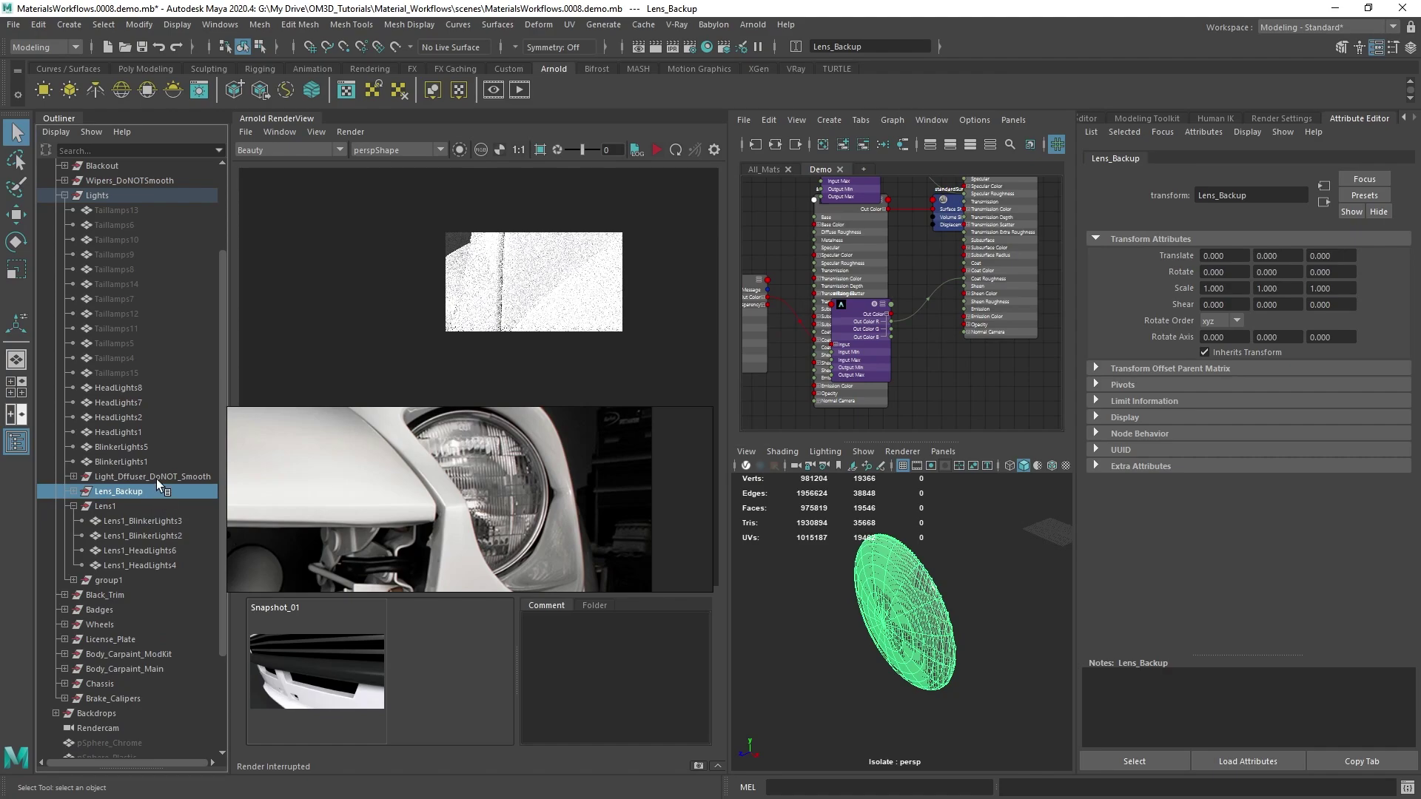
key("ctrl+h")
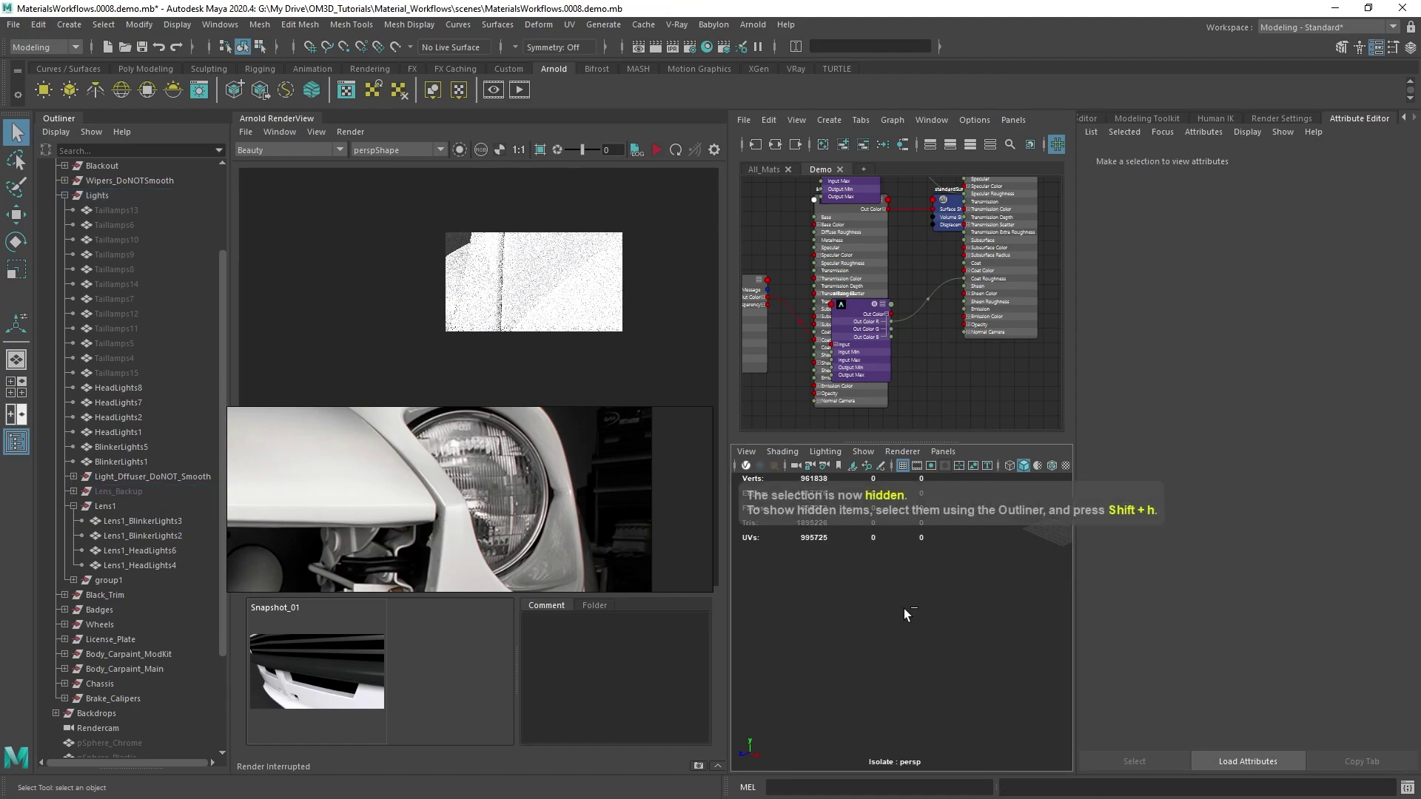
key("ctrl+1")
Step: Isolate the Lens1_HeadLights4 lens and inspect its front and back surfaces
left_click(916, 629)
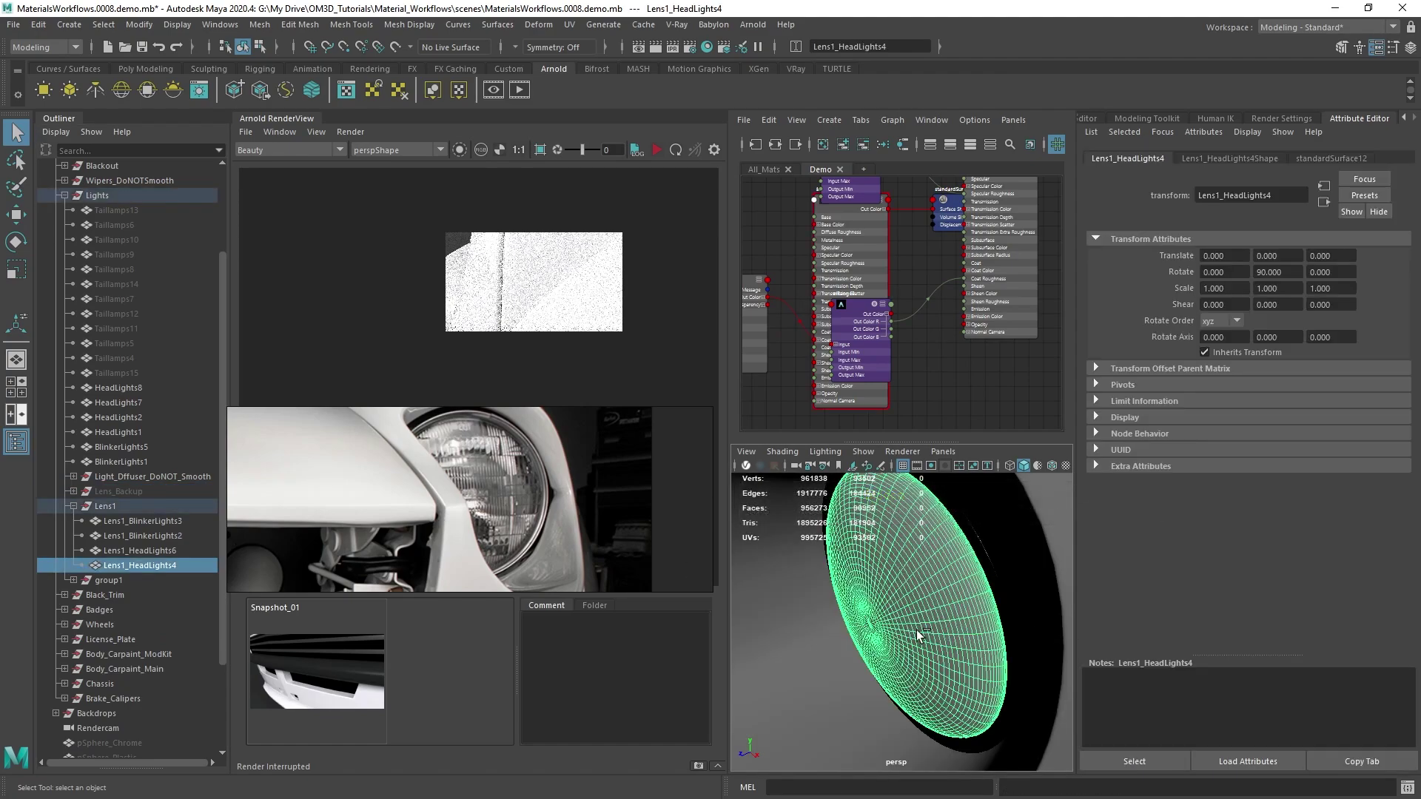
key("ctrl+h")
key("shift+h")
mouse_move(918, 626)
left_mouse_down("alt")
mouse_move(971, 611)
mouse_move(855, 606)
mouse_move(884, 551)
mouse_move(864, 549)
mouse_move(896, 593)
mouse_move(925, 603)
left_mouse_up("alt")
key("ctrl+1")
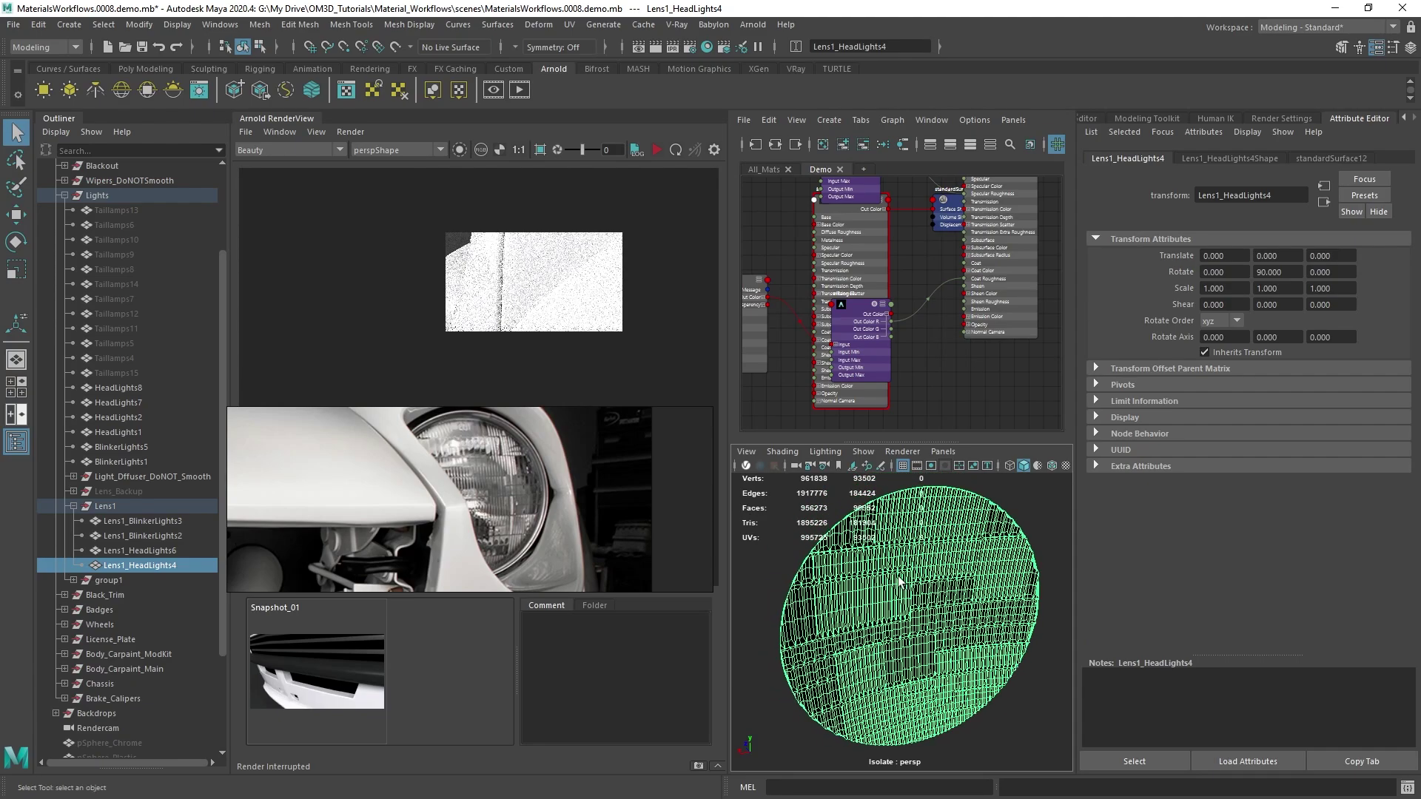
left_click_drag(867, 555, 911, 543, "alt")
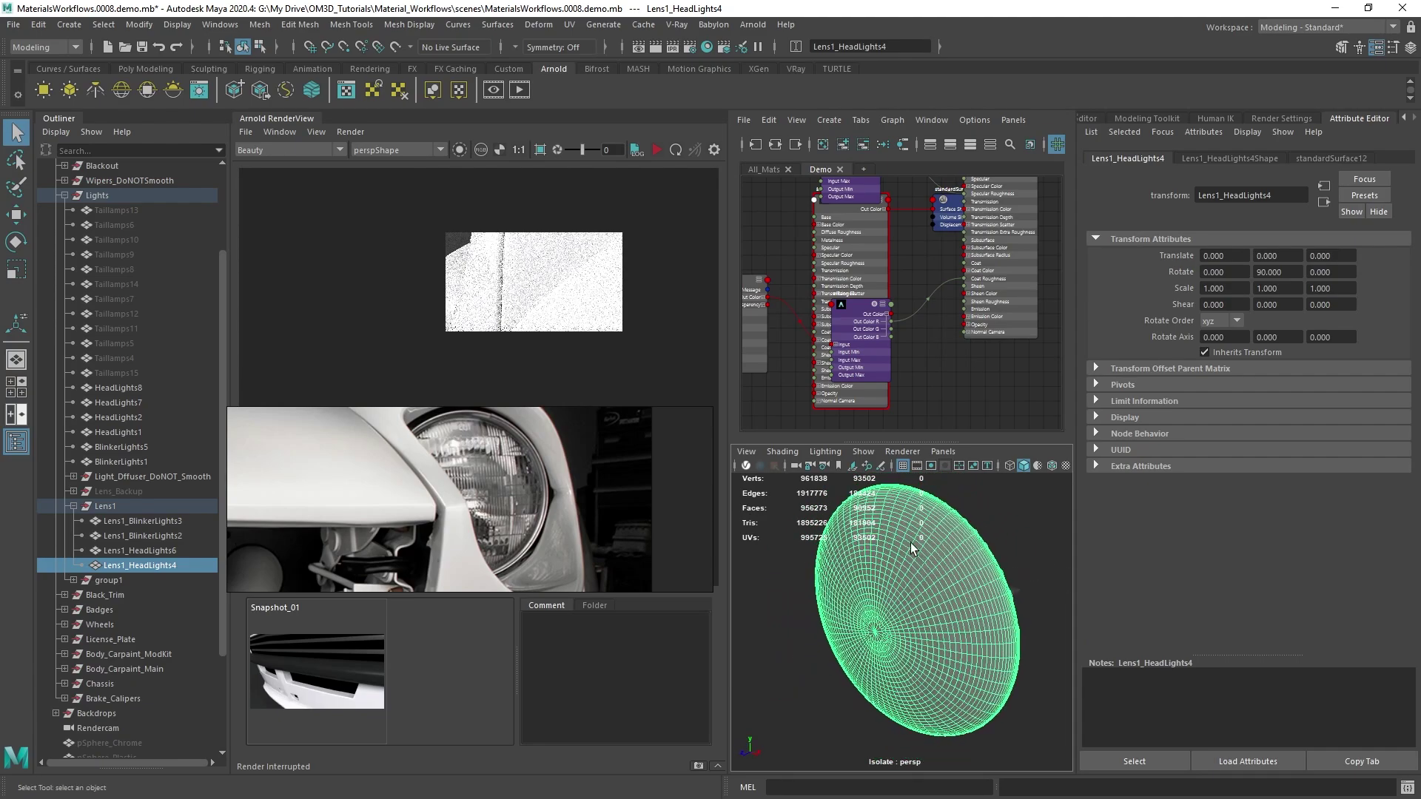
left_click_drag(929, 613, 874, 597, "alt")
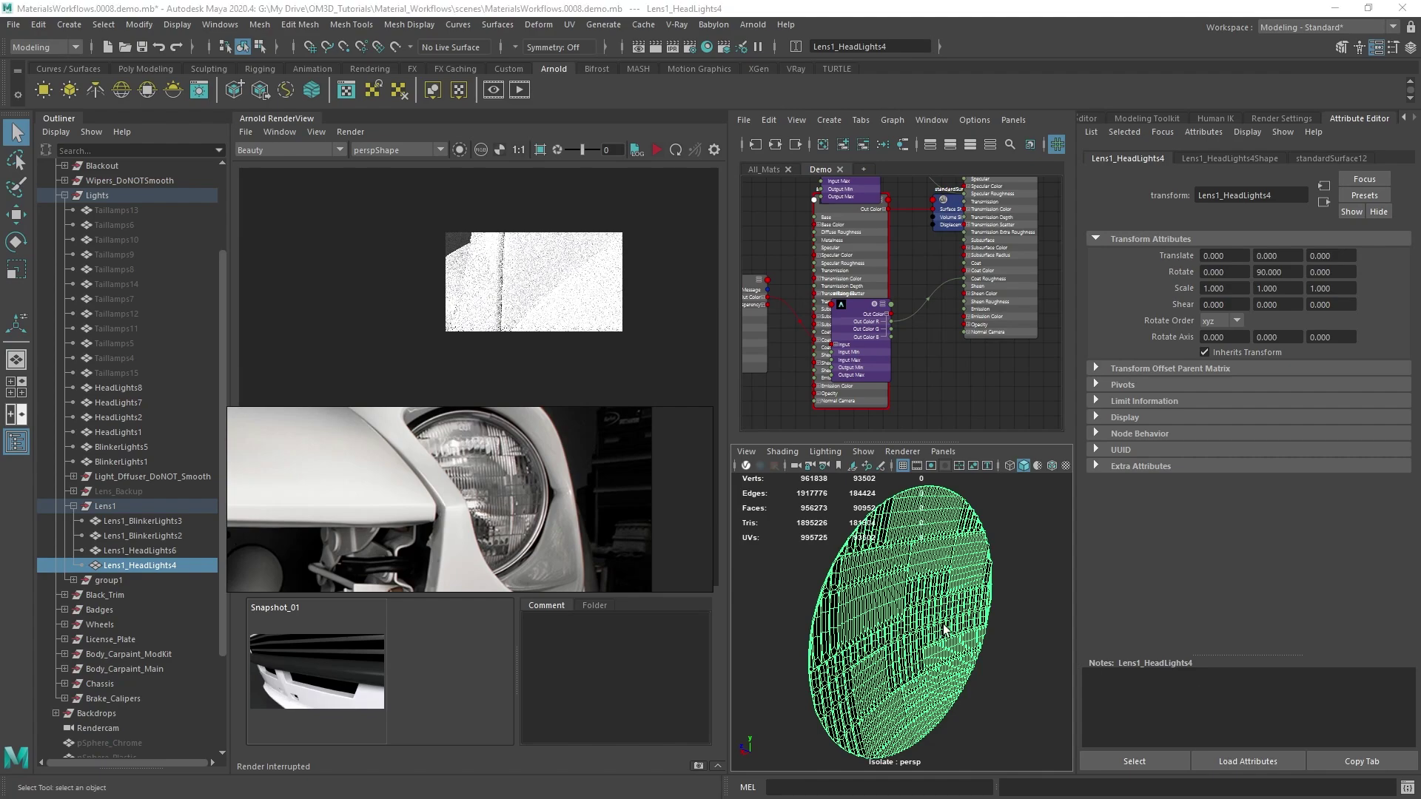
Step: Examine the headlight photos on the reference board, including the close-up of the ribbed lens glass
scroll(537, 492, "down", 3)
scroll(538, 492, "down", 5)
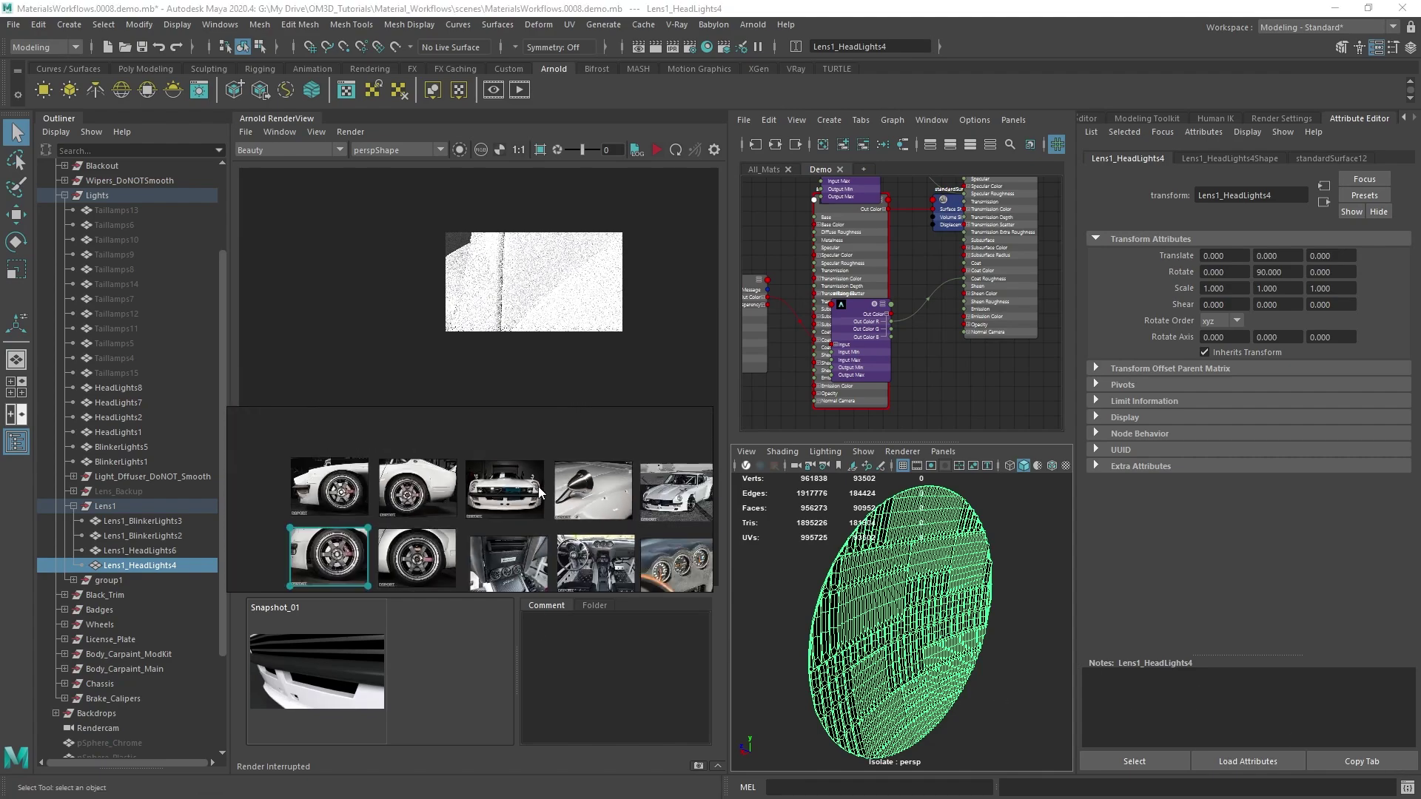
scroll(495, 433, "up", 5)
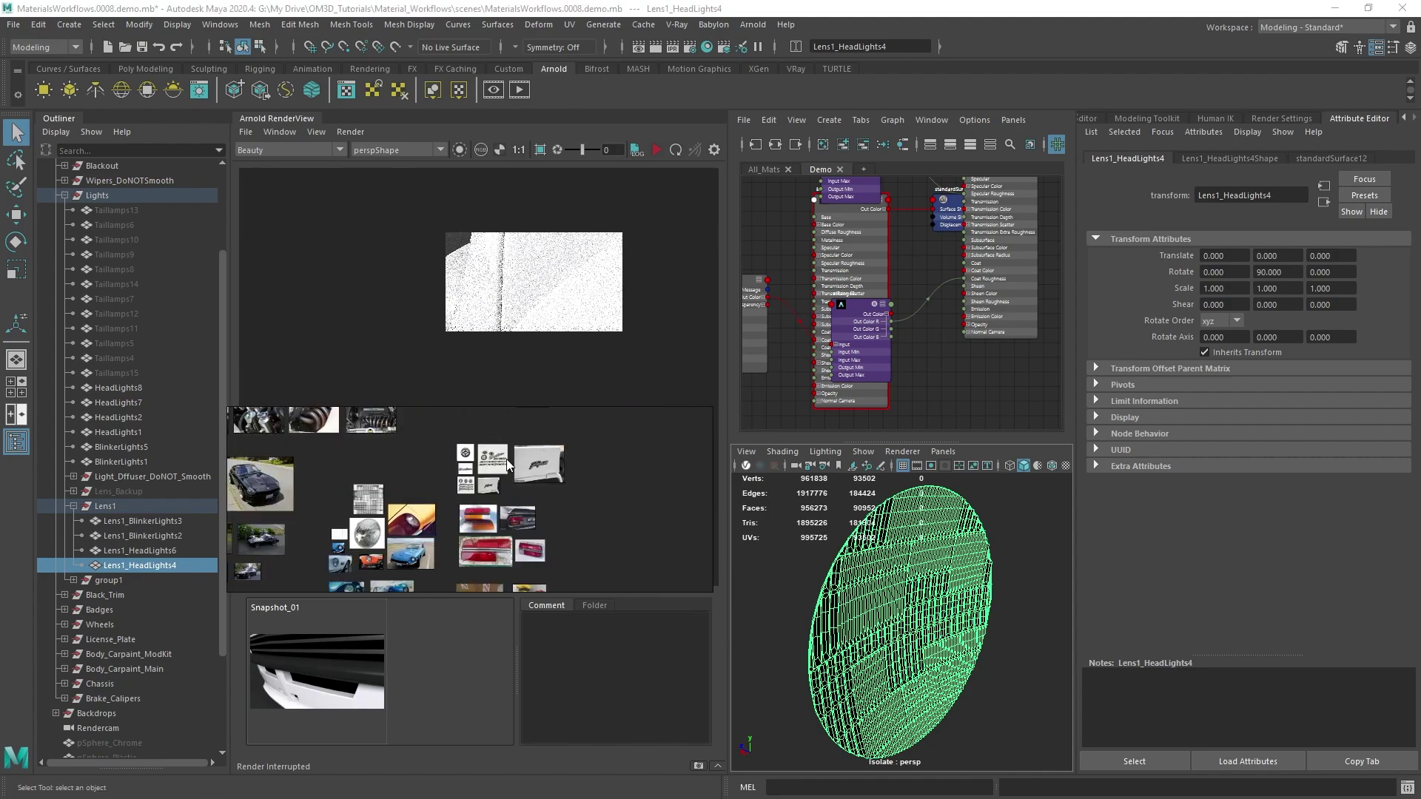
scroll(535, 453, "down", 5)
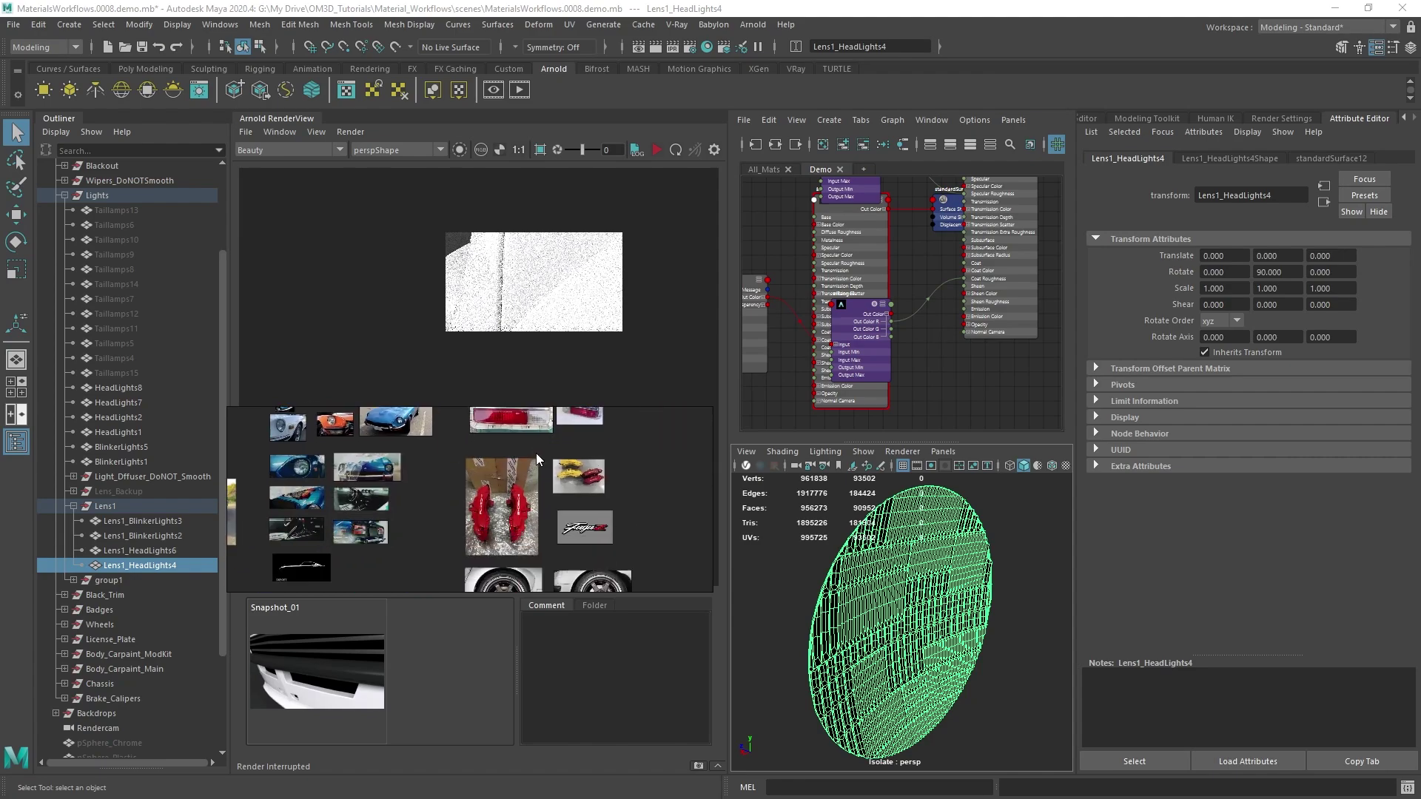
scroll(503, 490, "up", 5)
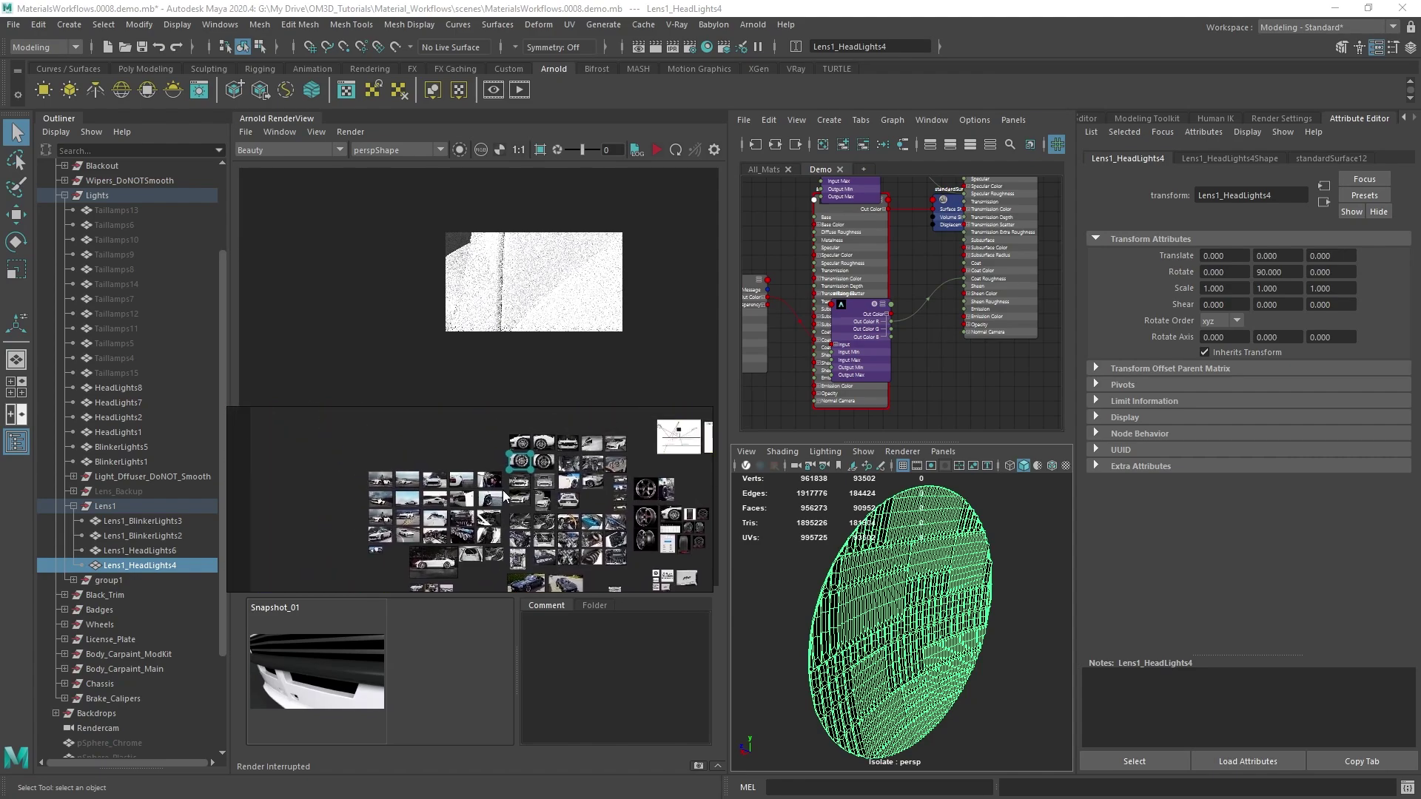
middle_click_drag(496, 536, 365, 490)
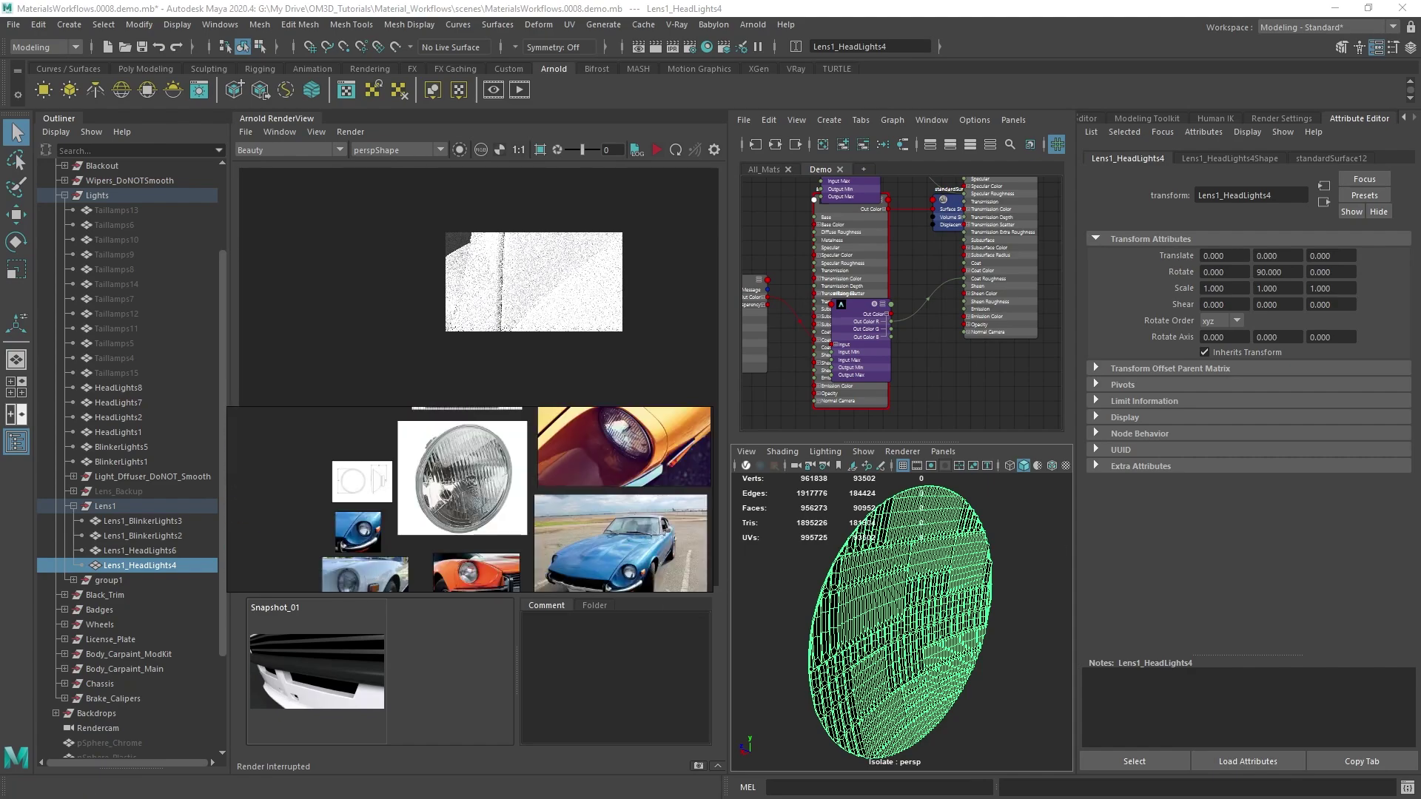
scroll(561, 492, "up", 5)
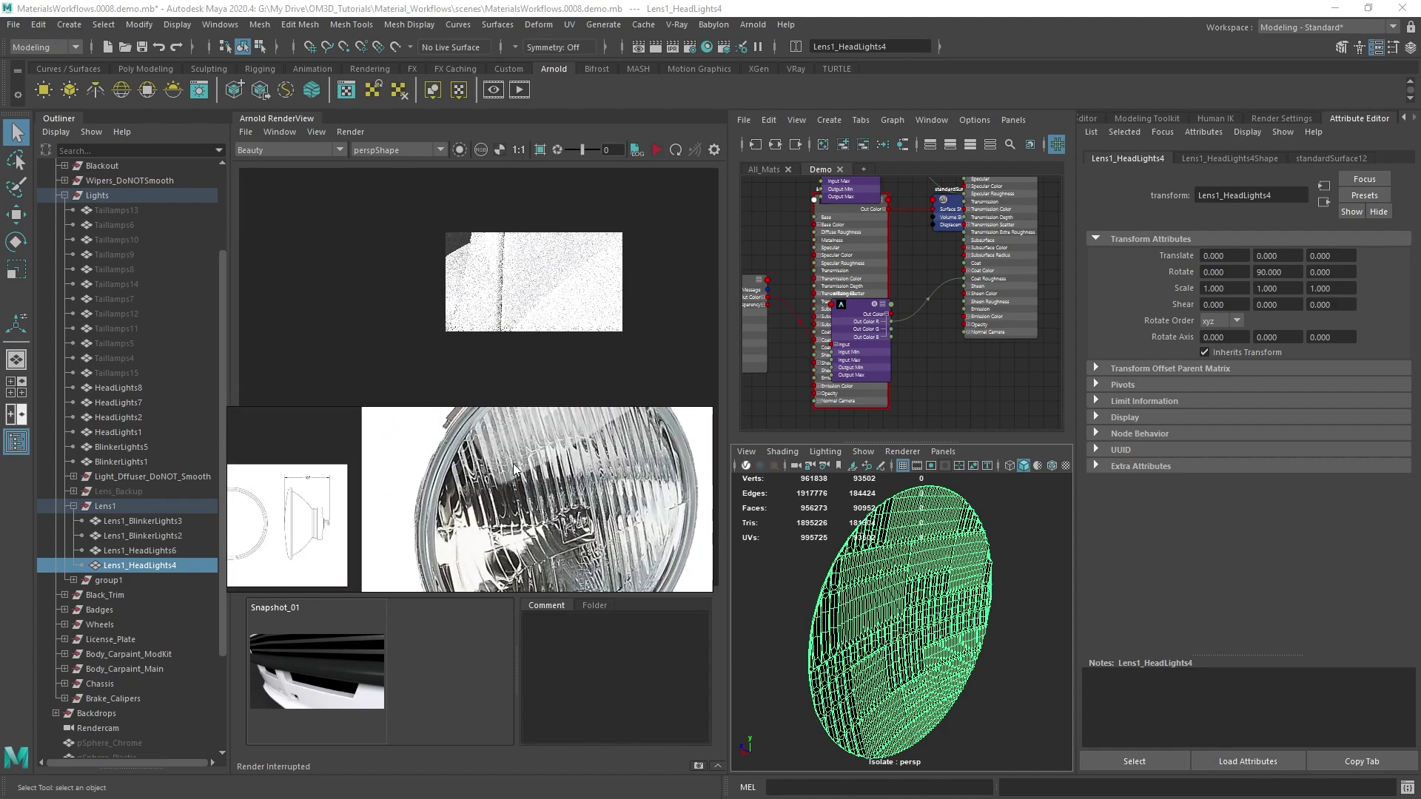
scroll(516, 468, "down", 2)
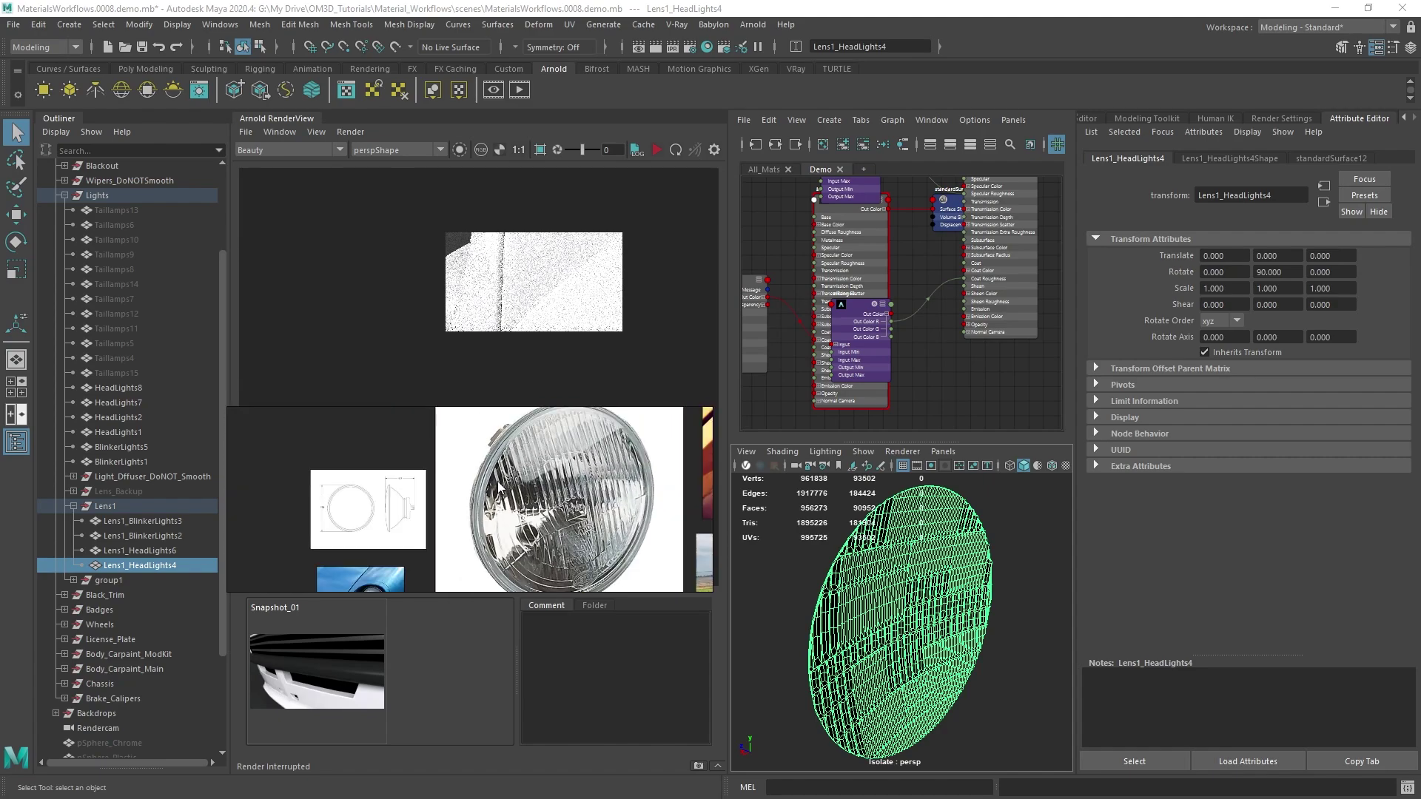
scroll(581, 503, "down", 5)
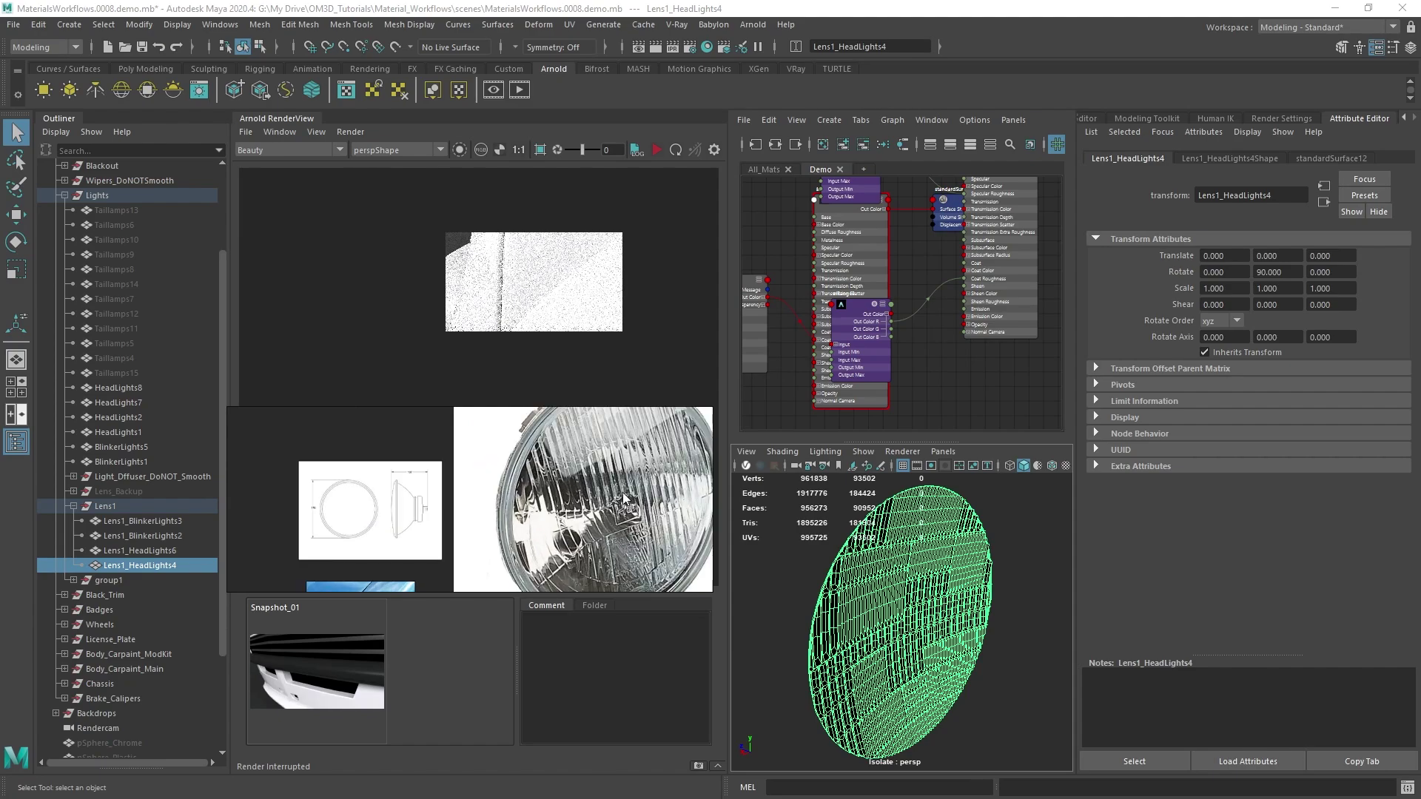
scroll(481, 531, "up", 5)
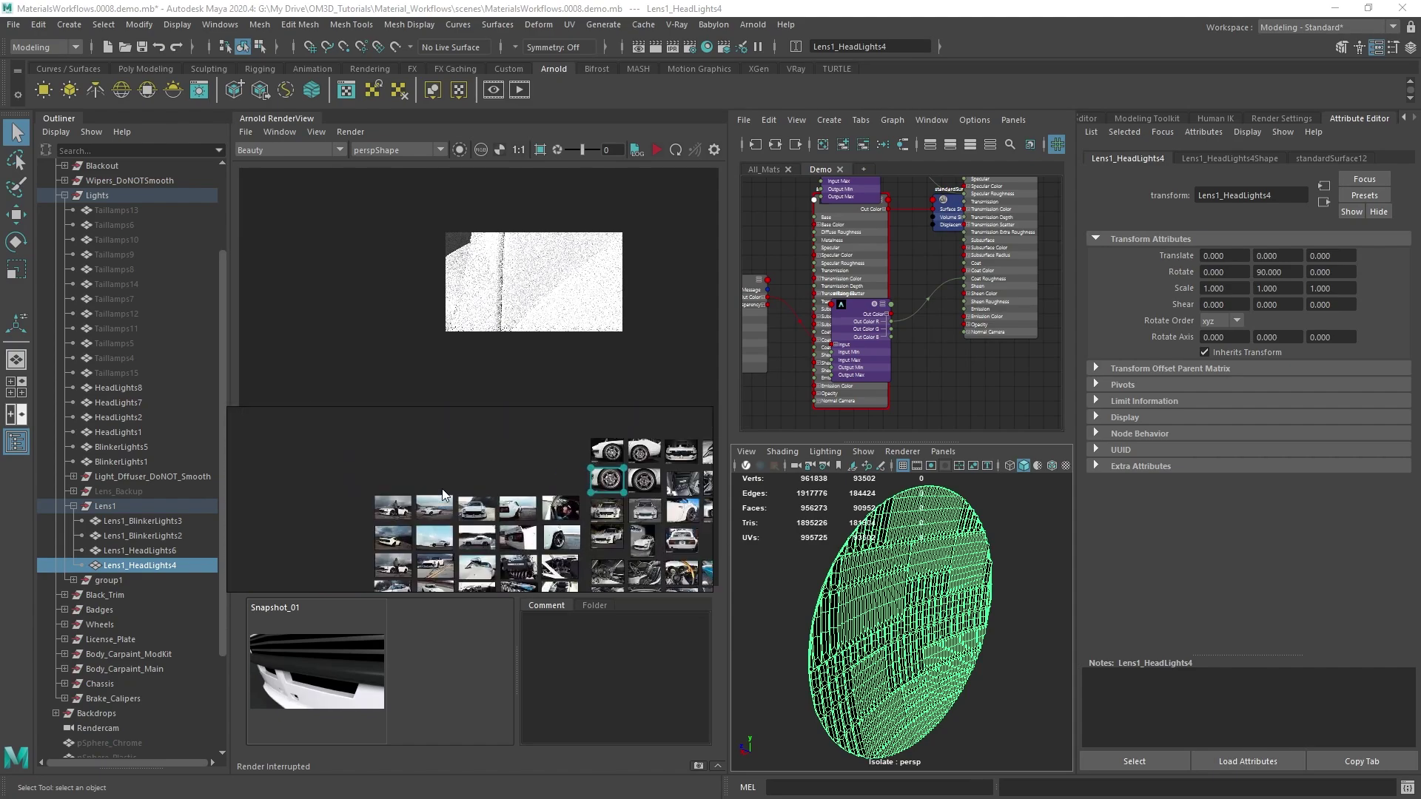
scroll(518, 477, "down", 3)
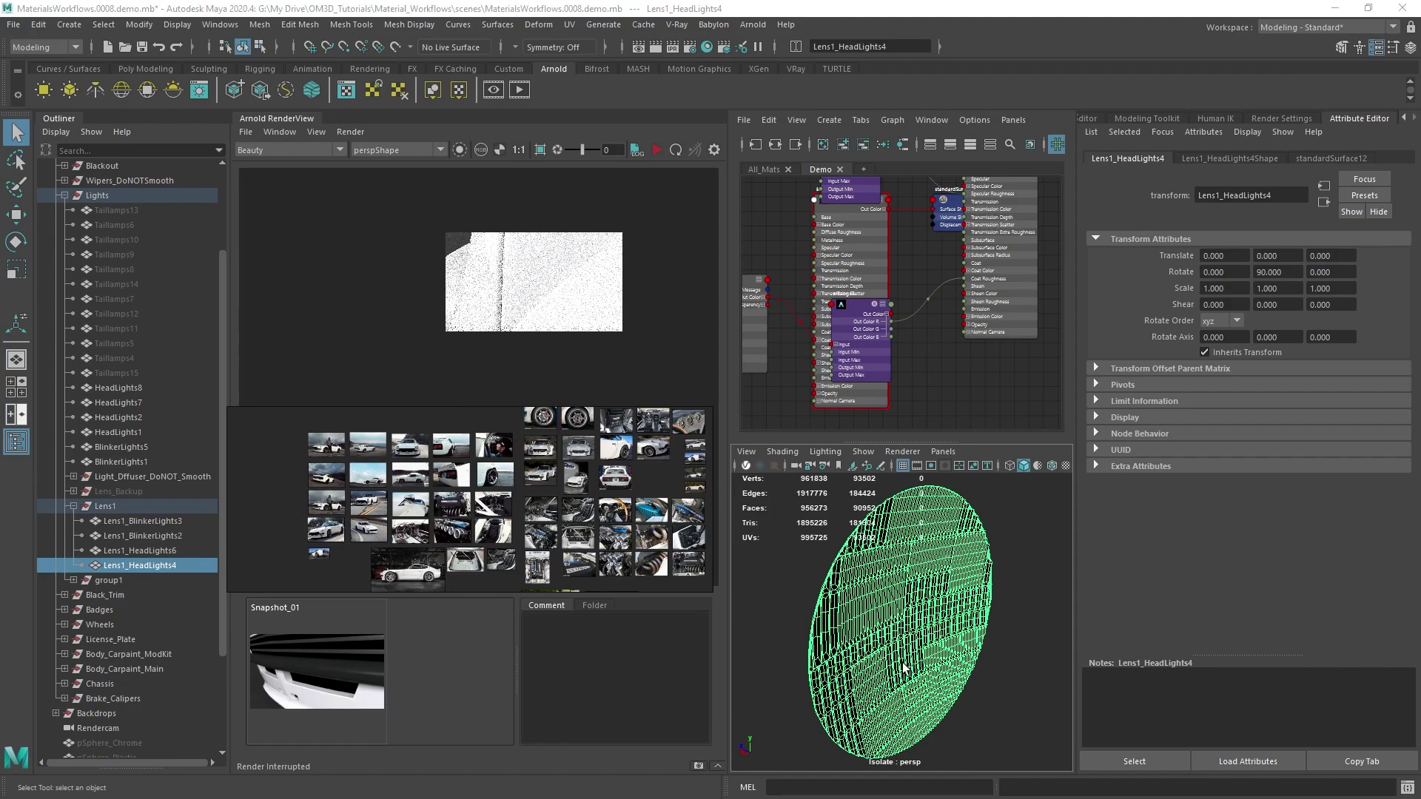
Step: Rename the standard surface material assigned to Lens1_HeadLights4 as M_Lens_Clear
left_click_drag(921, 606, 1036, 599, "alt")
left_click(1321, 158)
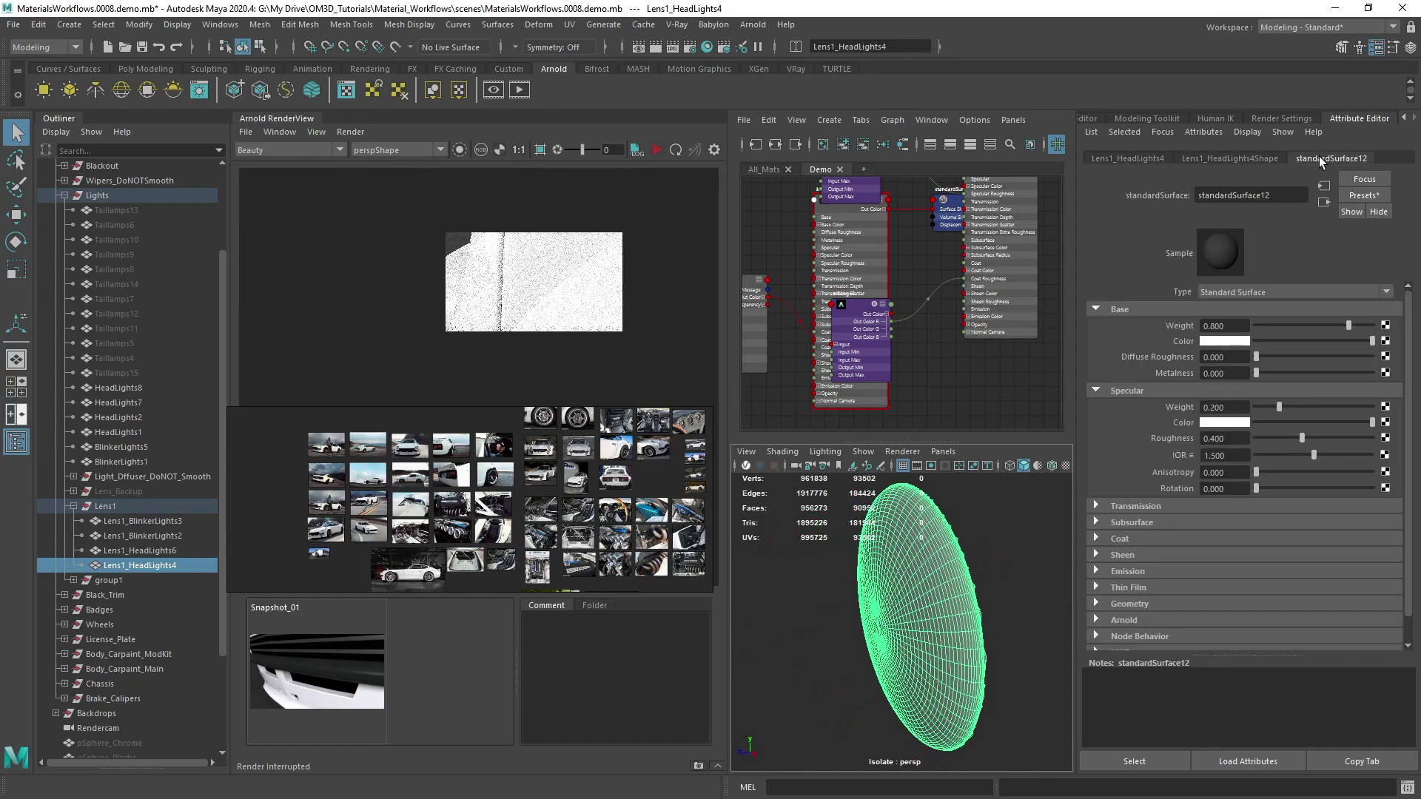
double_click(1278, 192)
type("M")
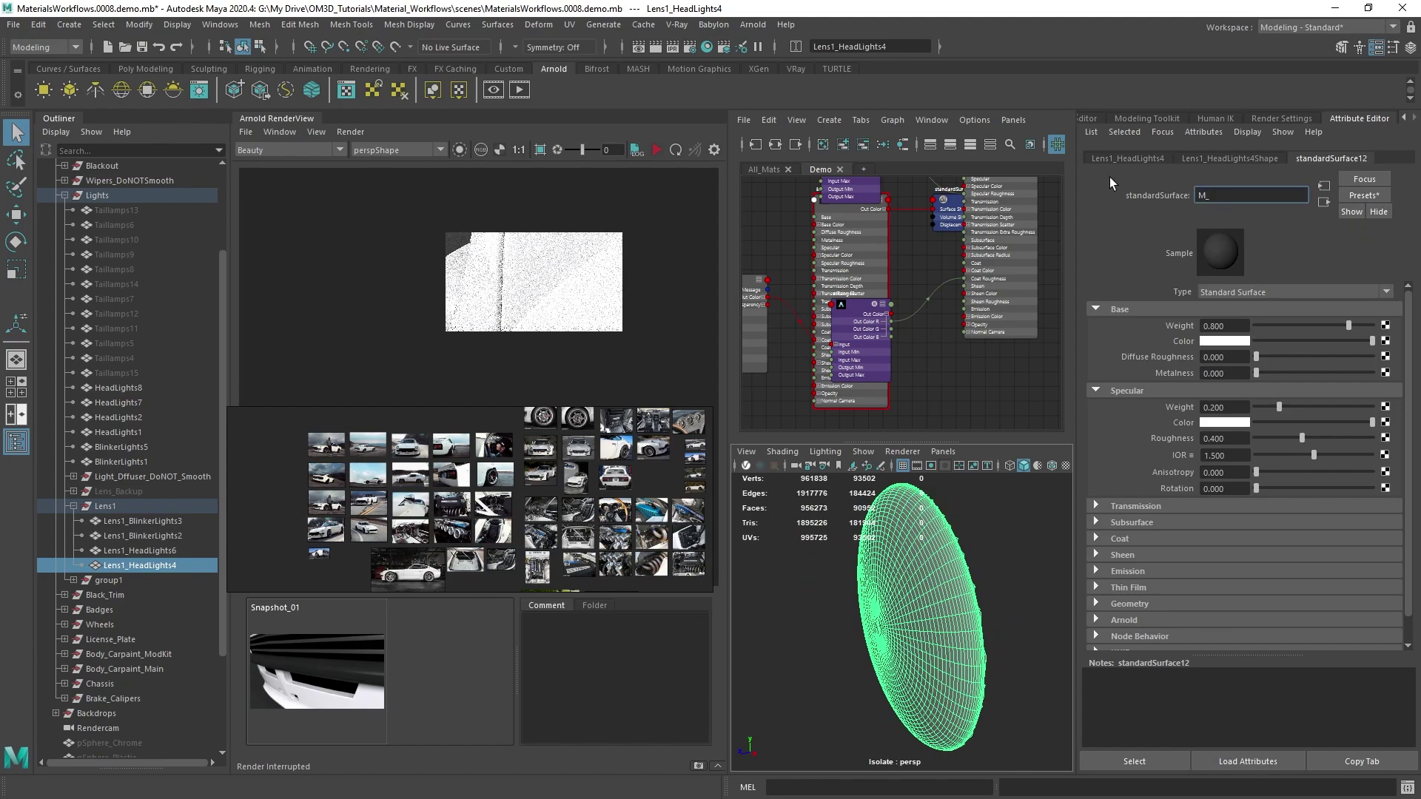
type("_Lens_Clear")
key("Return")
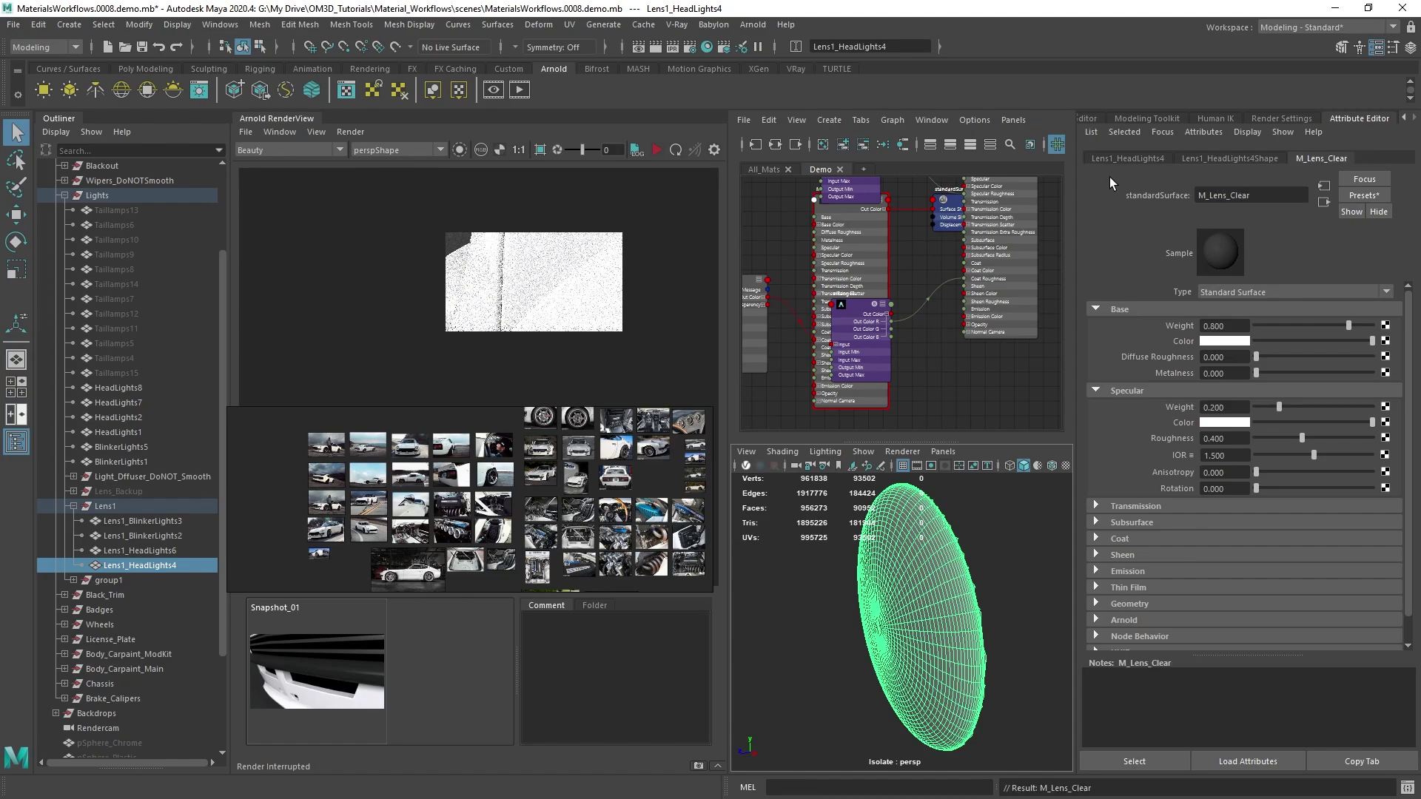
Step: Leave the isolated view, frame the headlight lens on the car body and start the Arnold preview render
left_click_drag(918, 518, 983, 526, "alt")
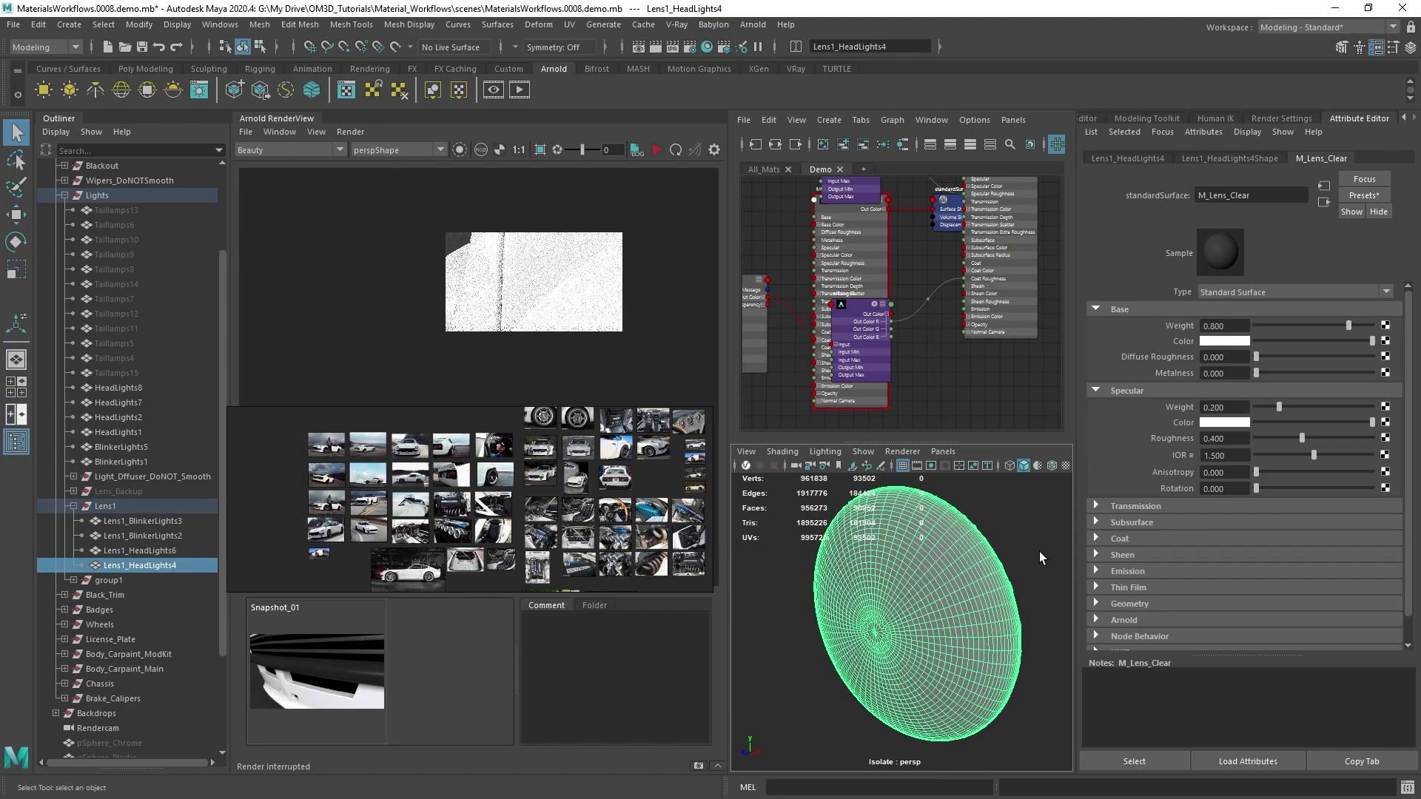
key("f")
key("ctrl+1")
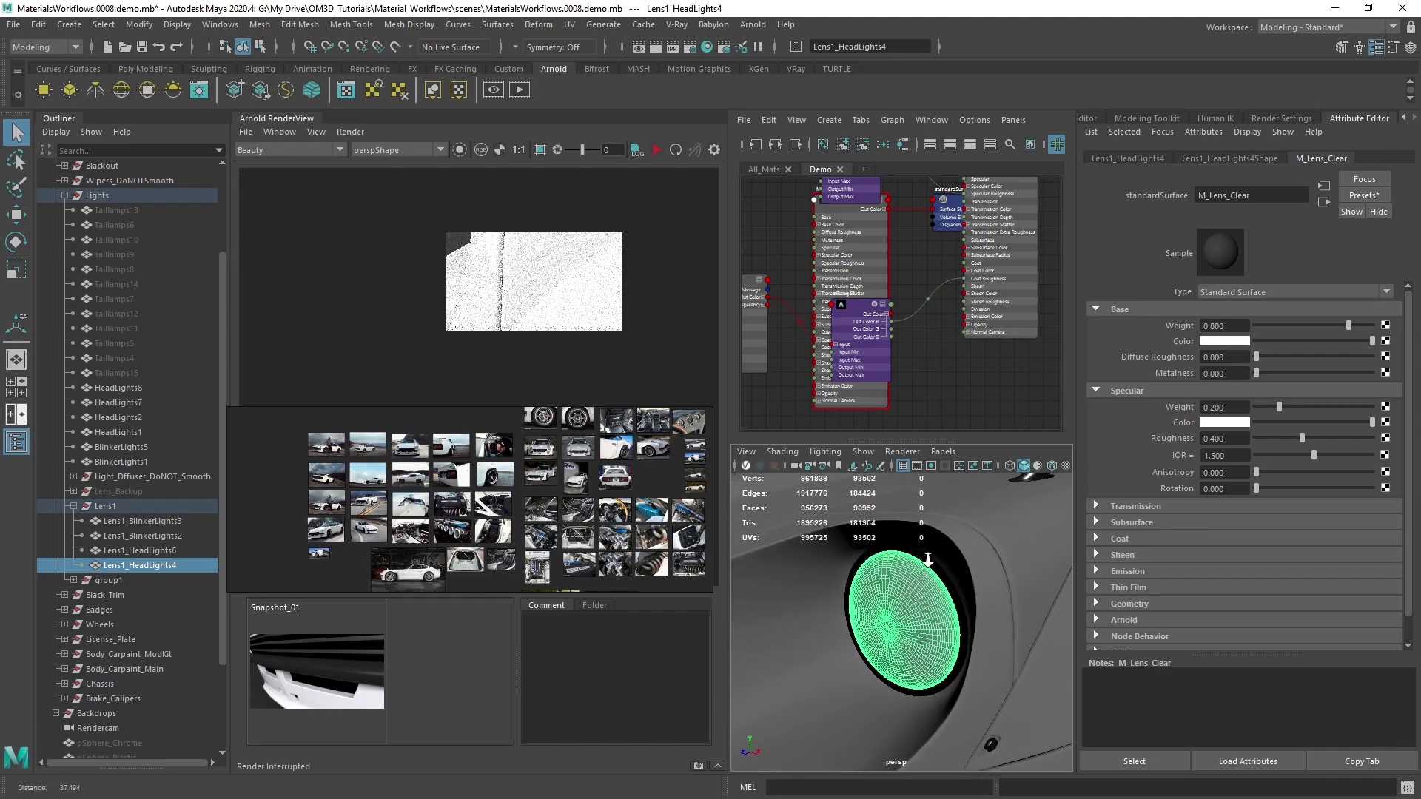
right_click_drag(967, 570, 919, 581, "alt")
left_click_drag(919, 581, 974, 581, "alt")
left_click(656, 150)
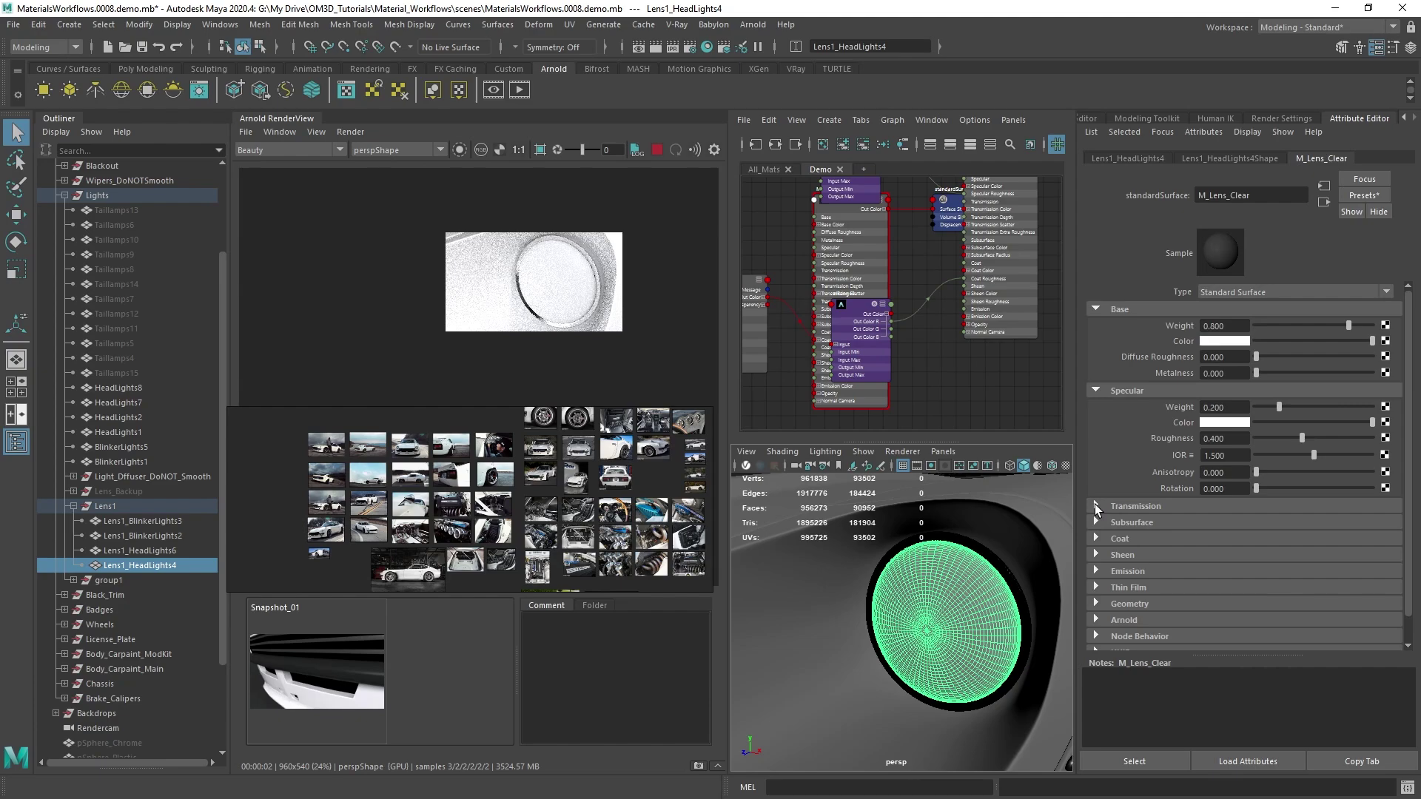
Step: Set the base, specular and transmission weights of M_Lens_Clear to 1.000
left_click_drag(1348, 324, 1374, 326)
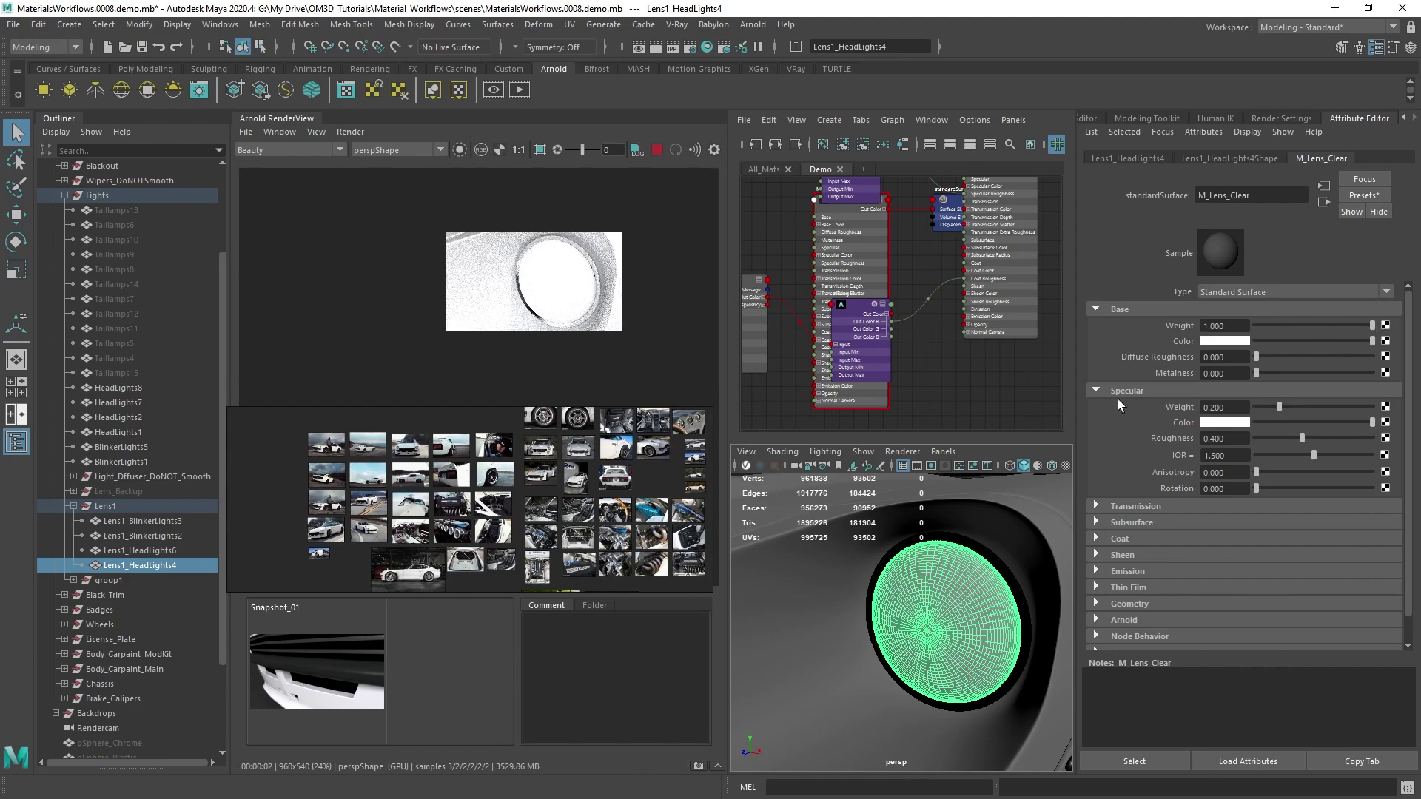
left_click_drag(1279, 406, 1398, 411)
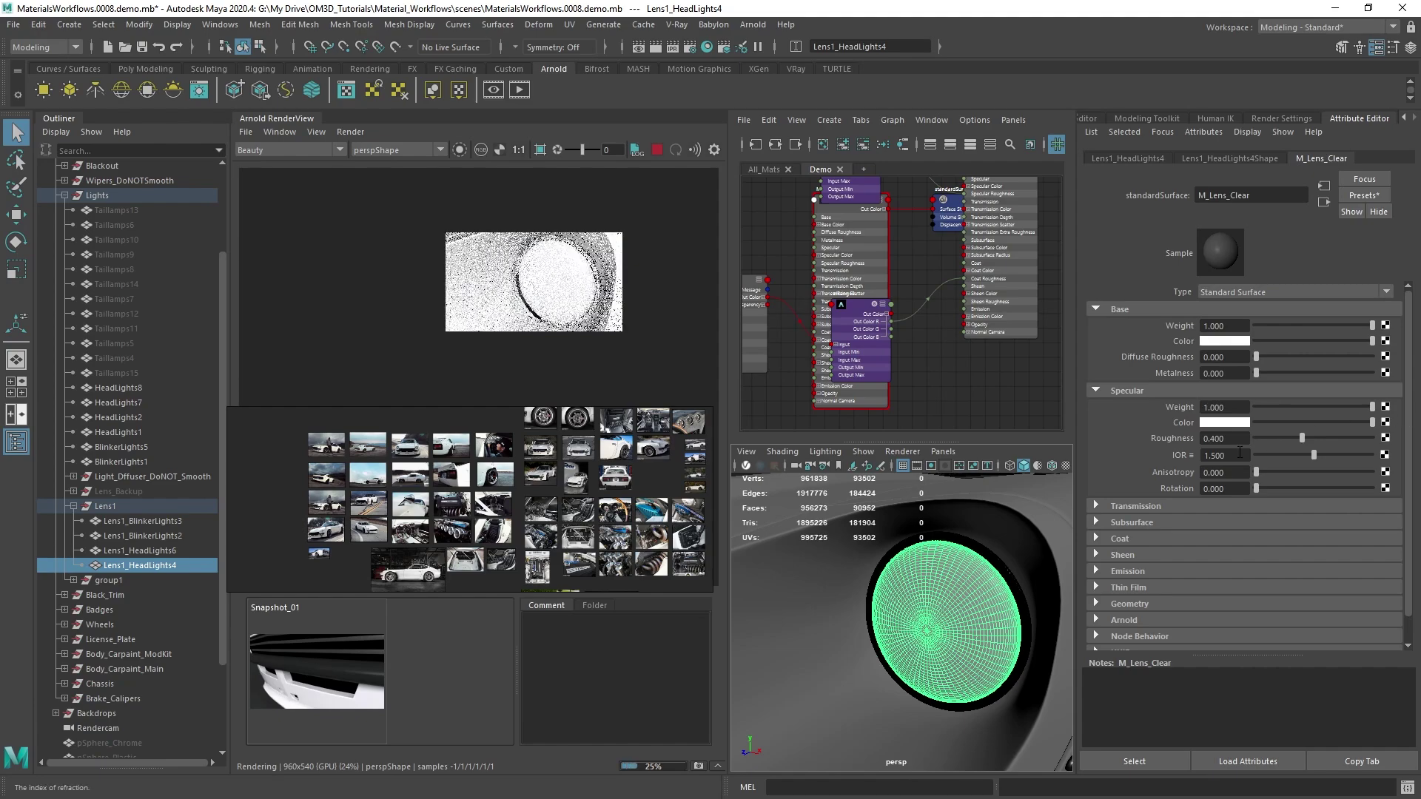
left_click(1125, 506)
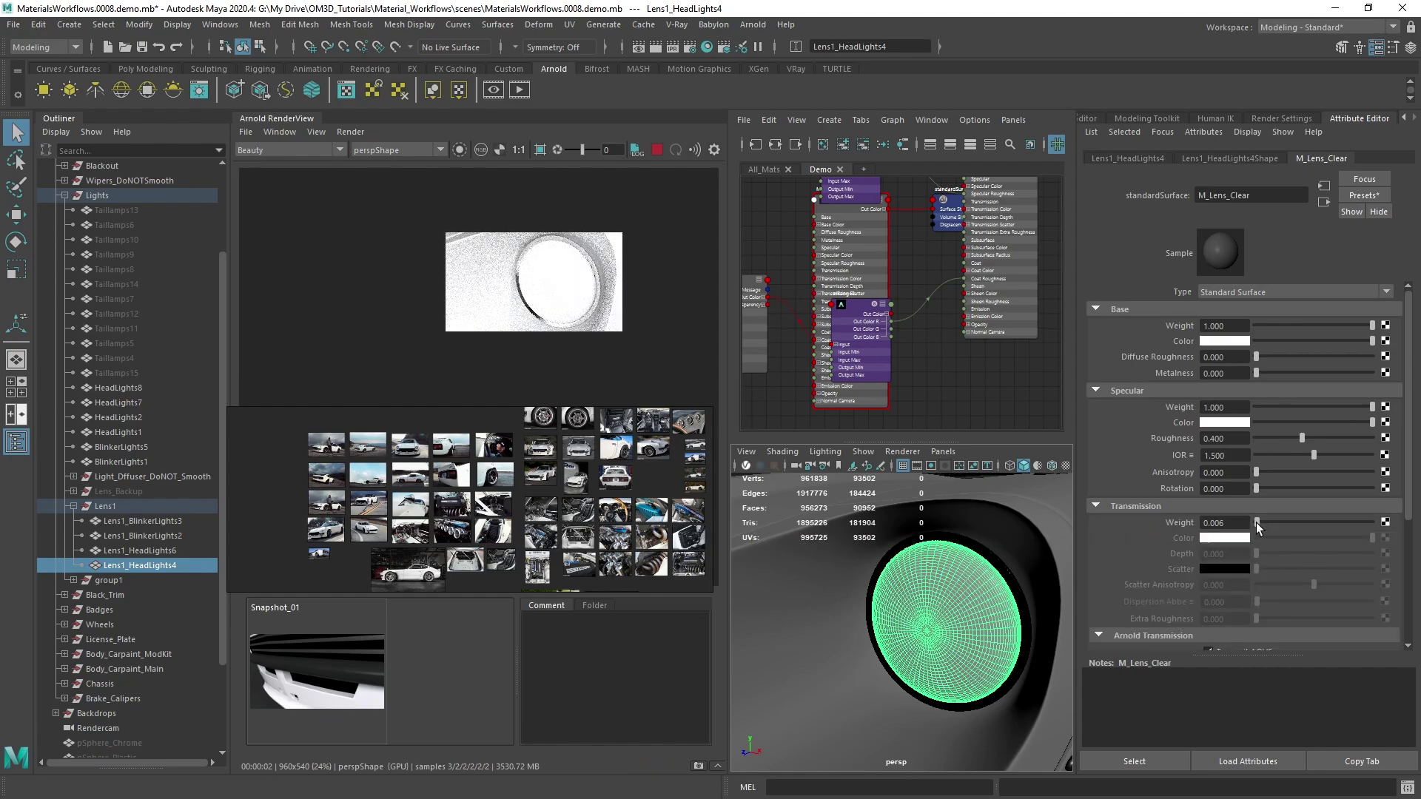
left_click_drag(1258, 526, 1375, 522)
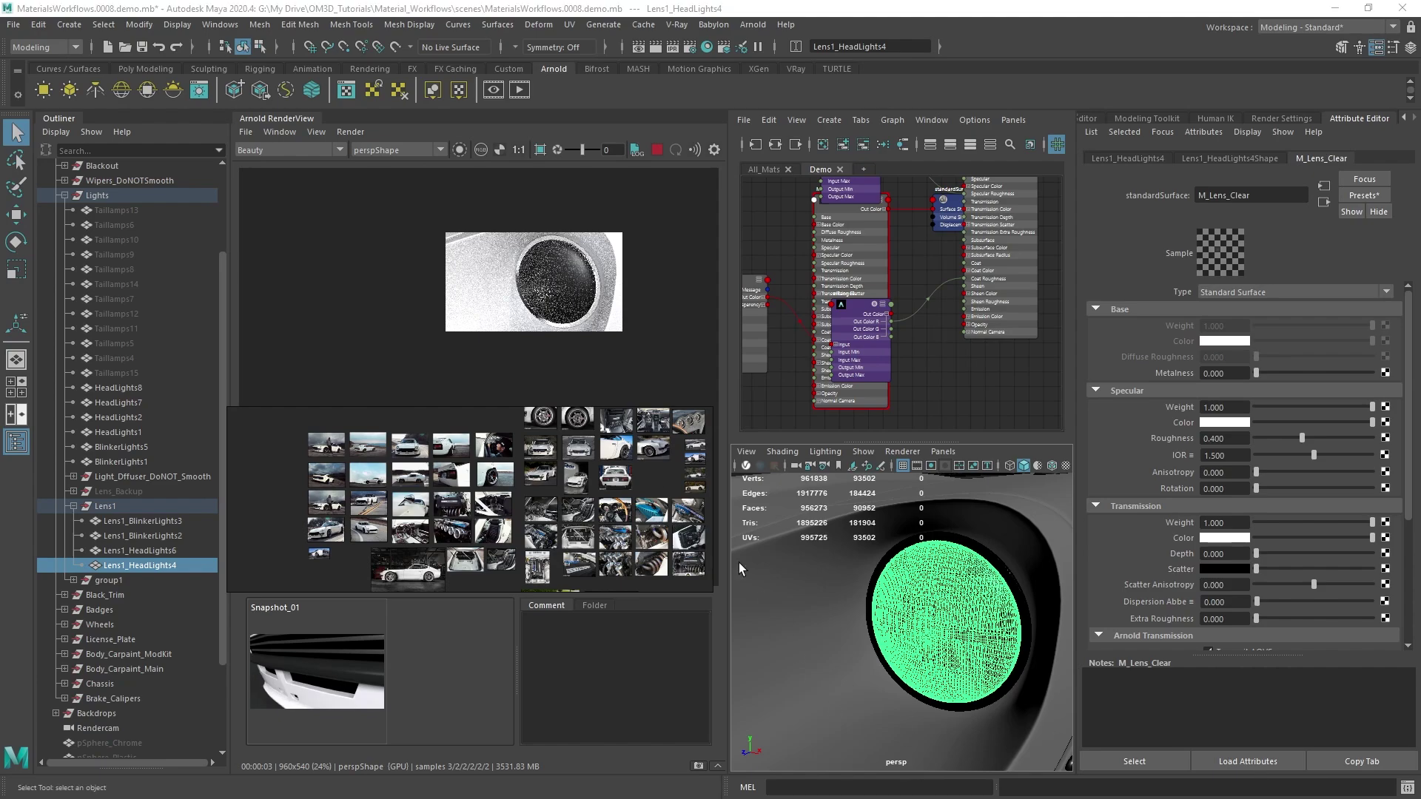
Step: Study the ray-type diagram on the reference board for reflection and refraction rays, and view a car headlight photo
scroll(584, 473, "down", 3)
scroll(585, 474, "up", 6)
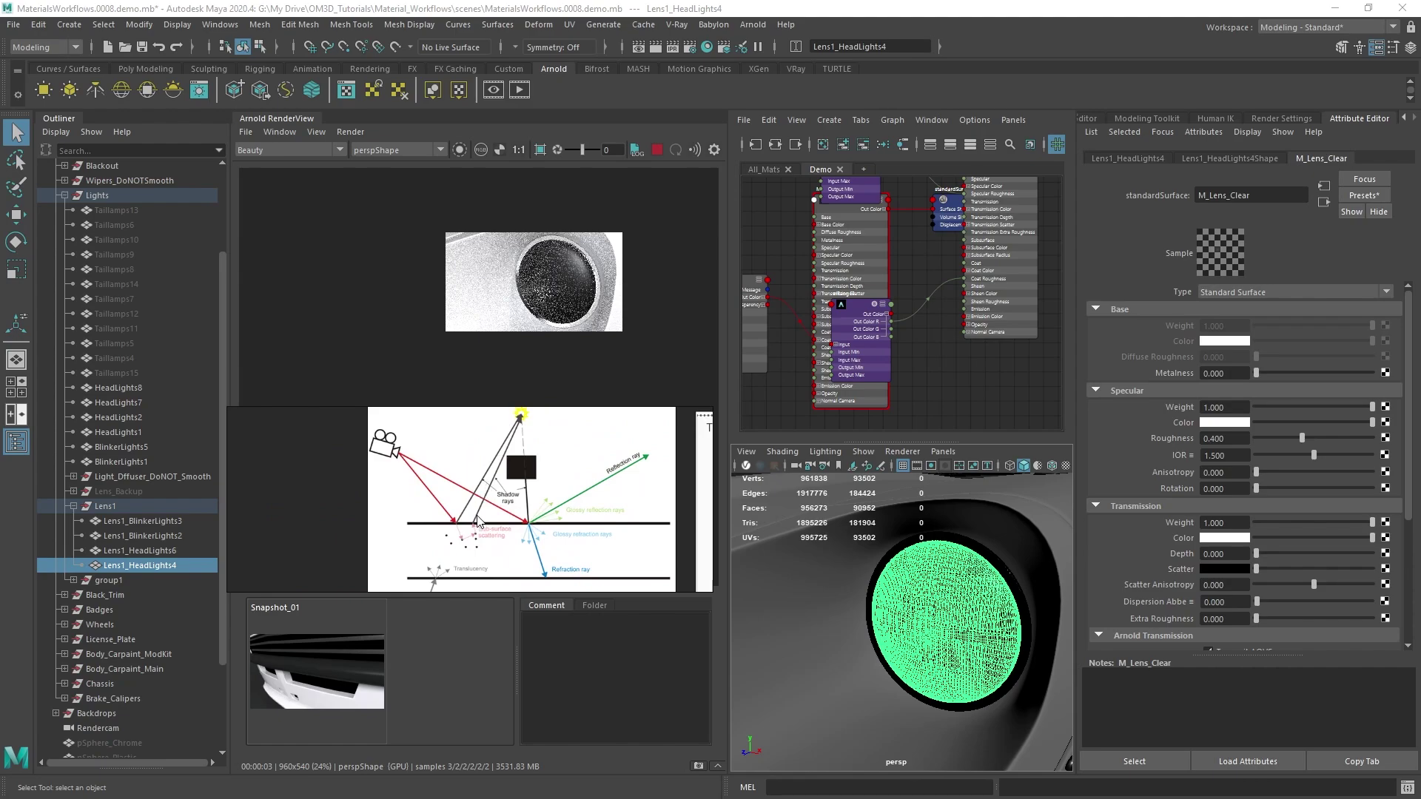
scroll(477, 521, "up", 2)
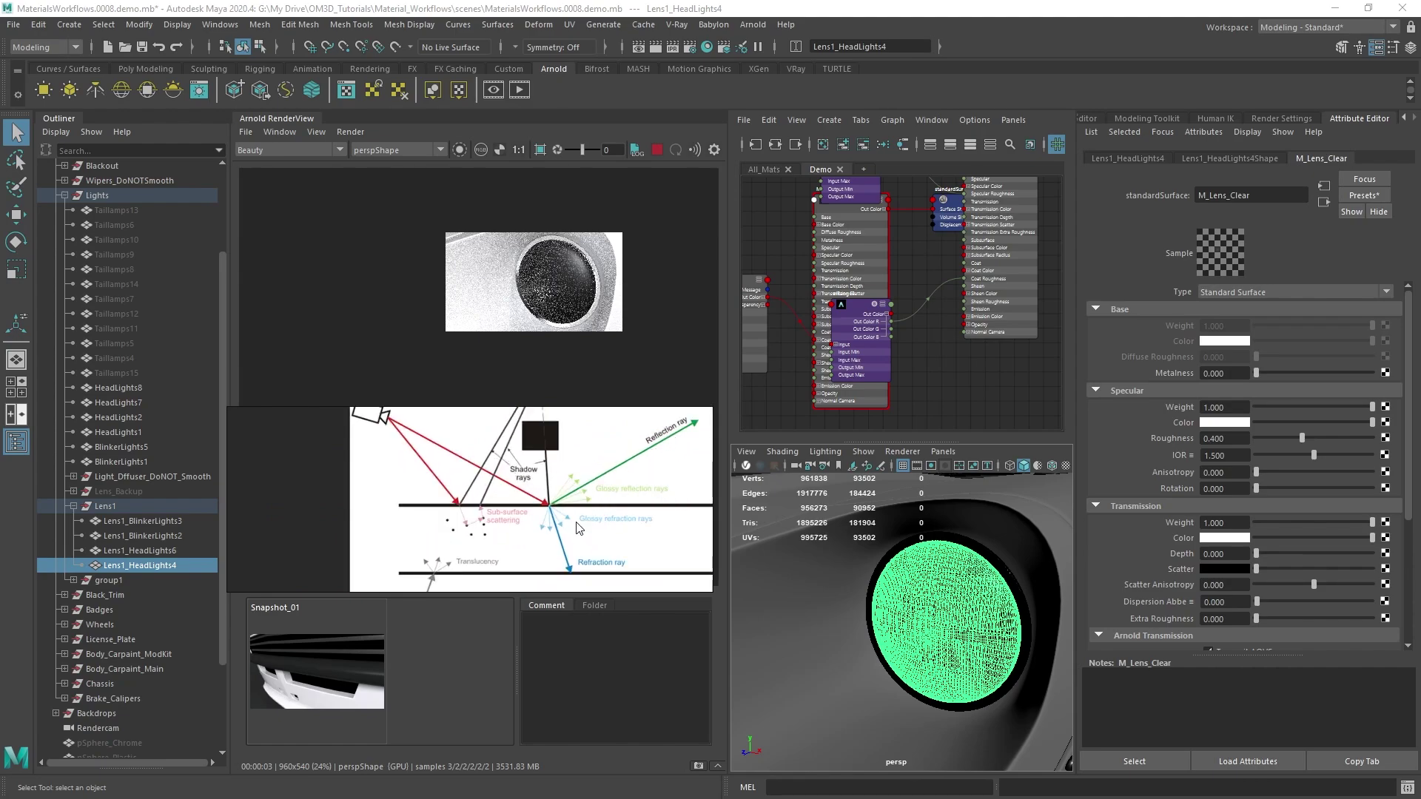
scroll(560, 544, "down", 1)
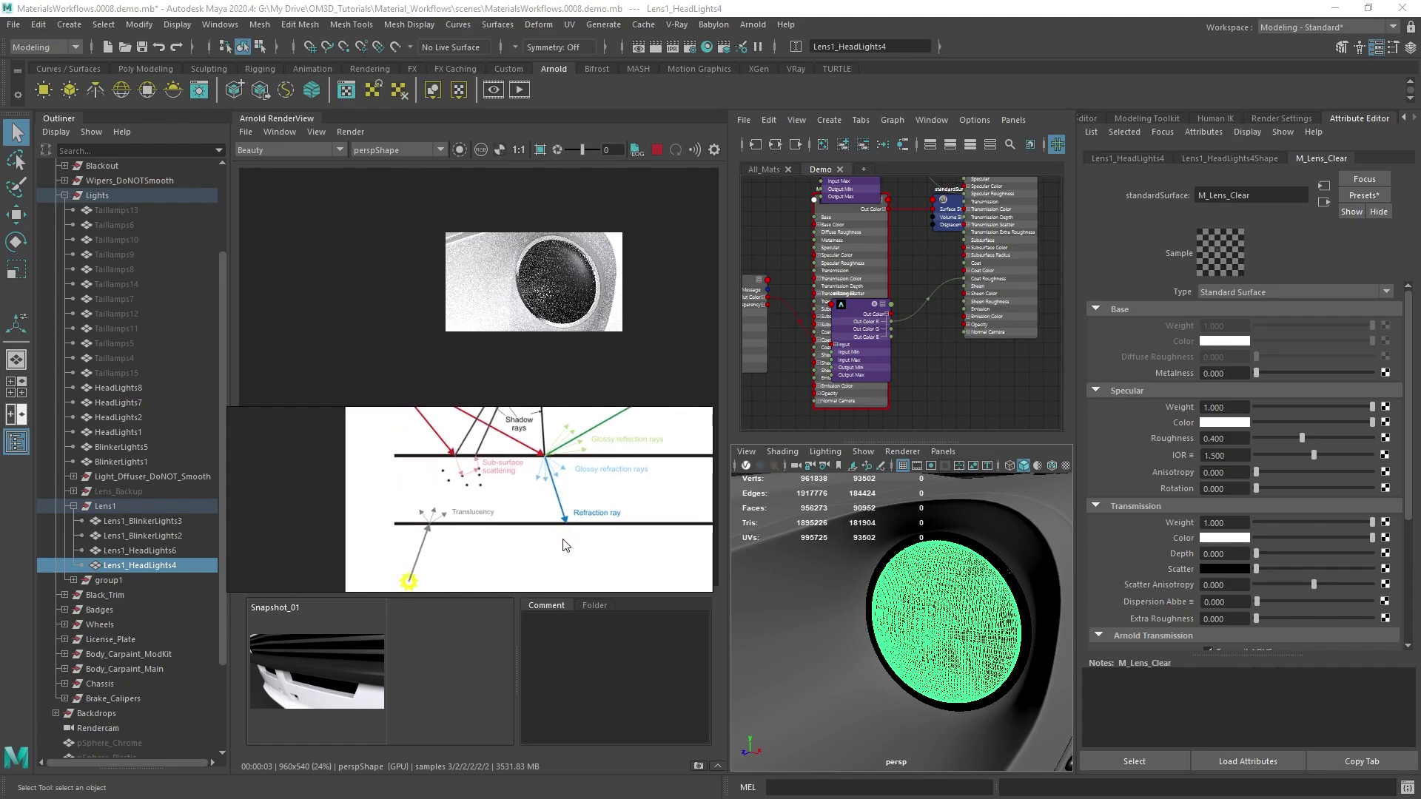
scroll(541, 503, "up", 1)
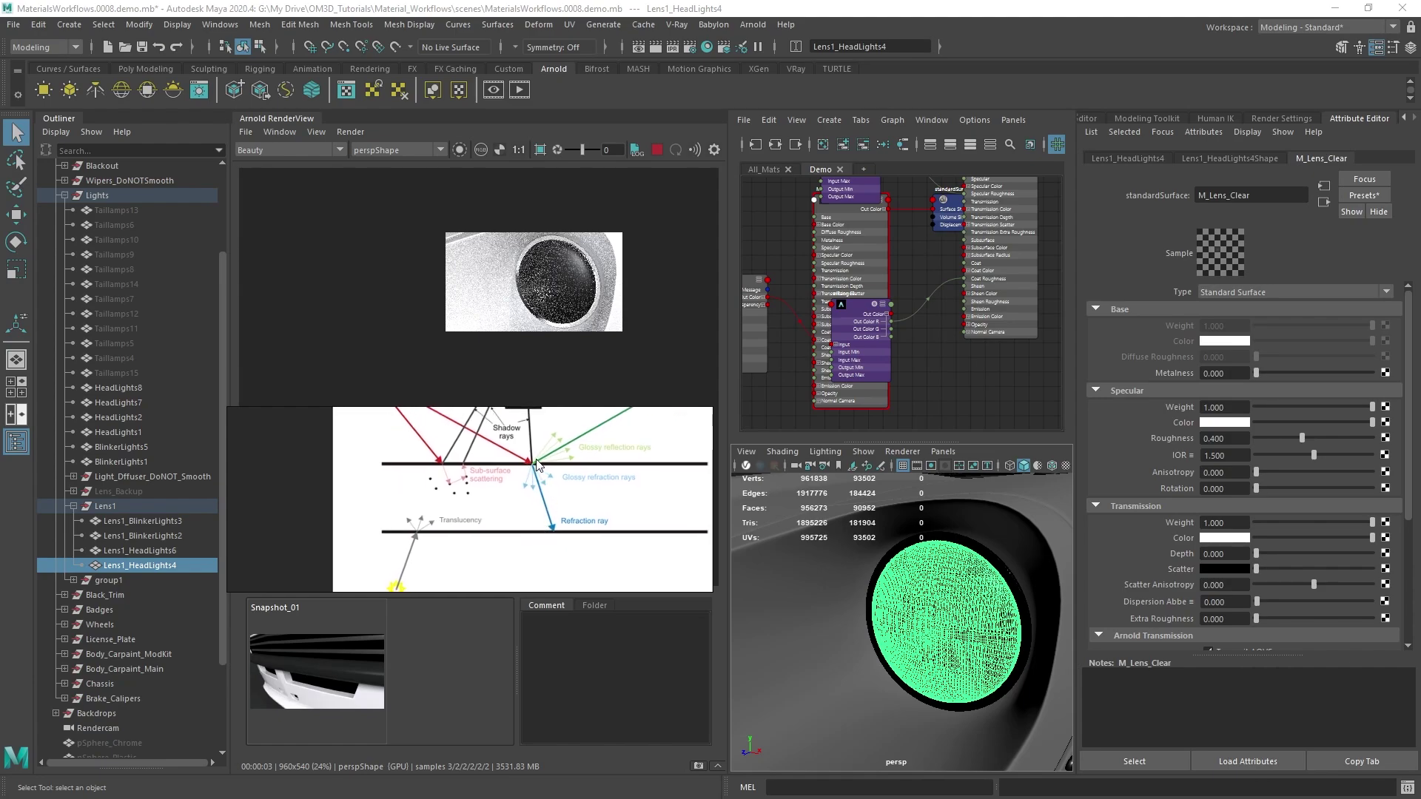
scroll(544, 539, "down", 1)
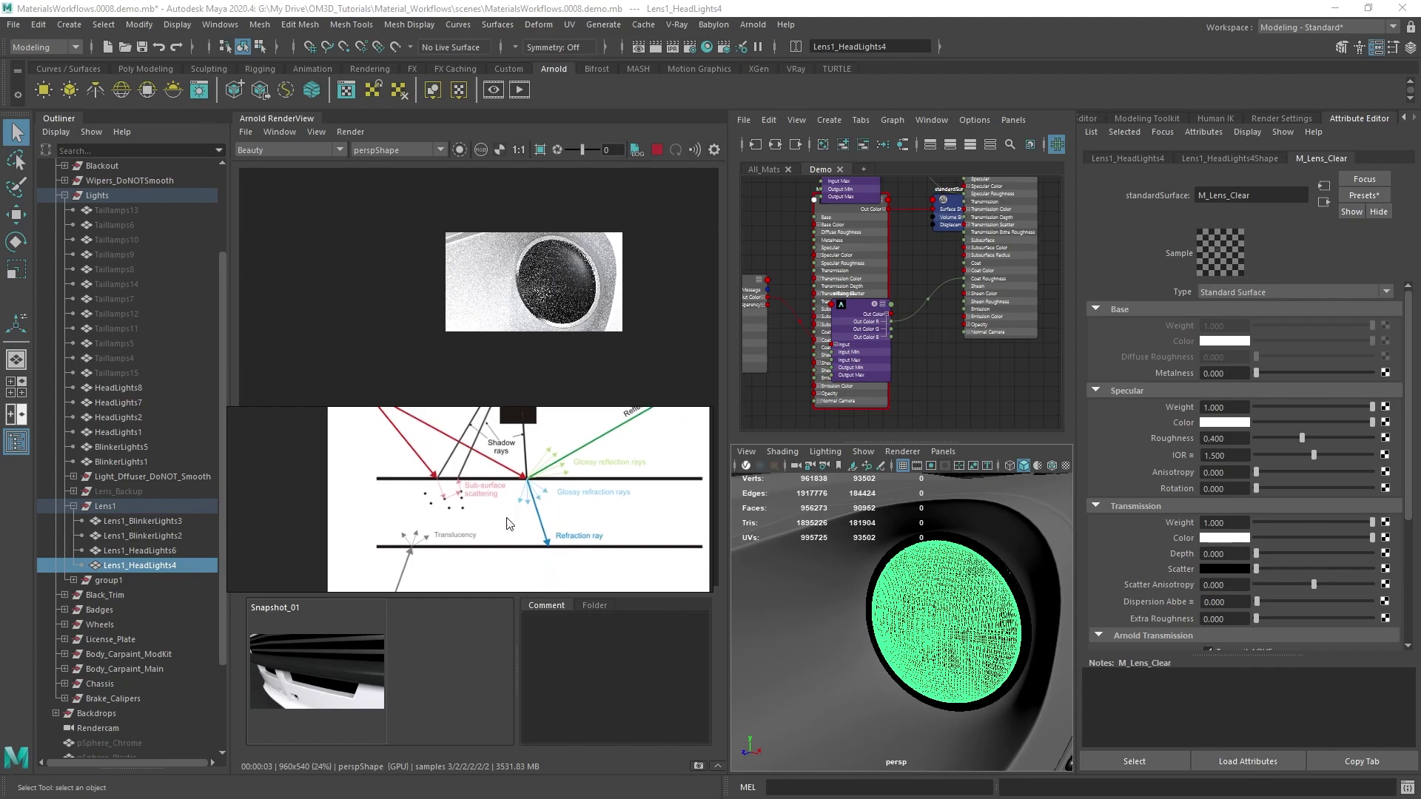
scroll(511, 529, "up", 1)
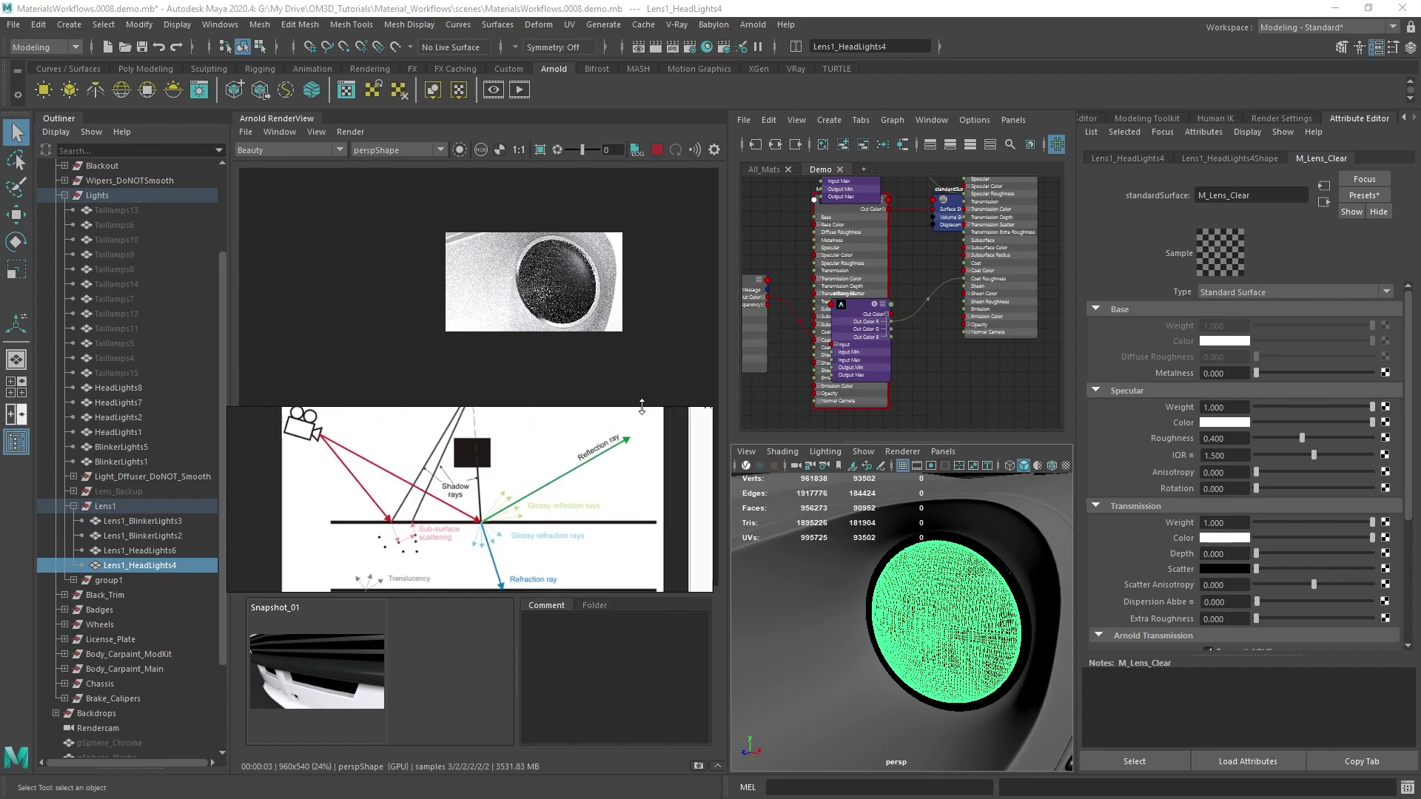
scroll(539, 508, "down", 8)
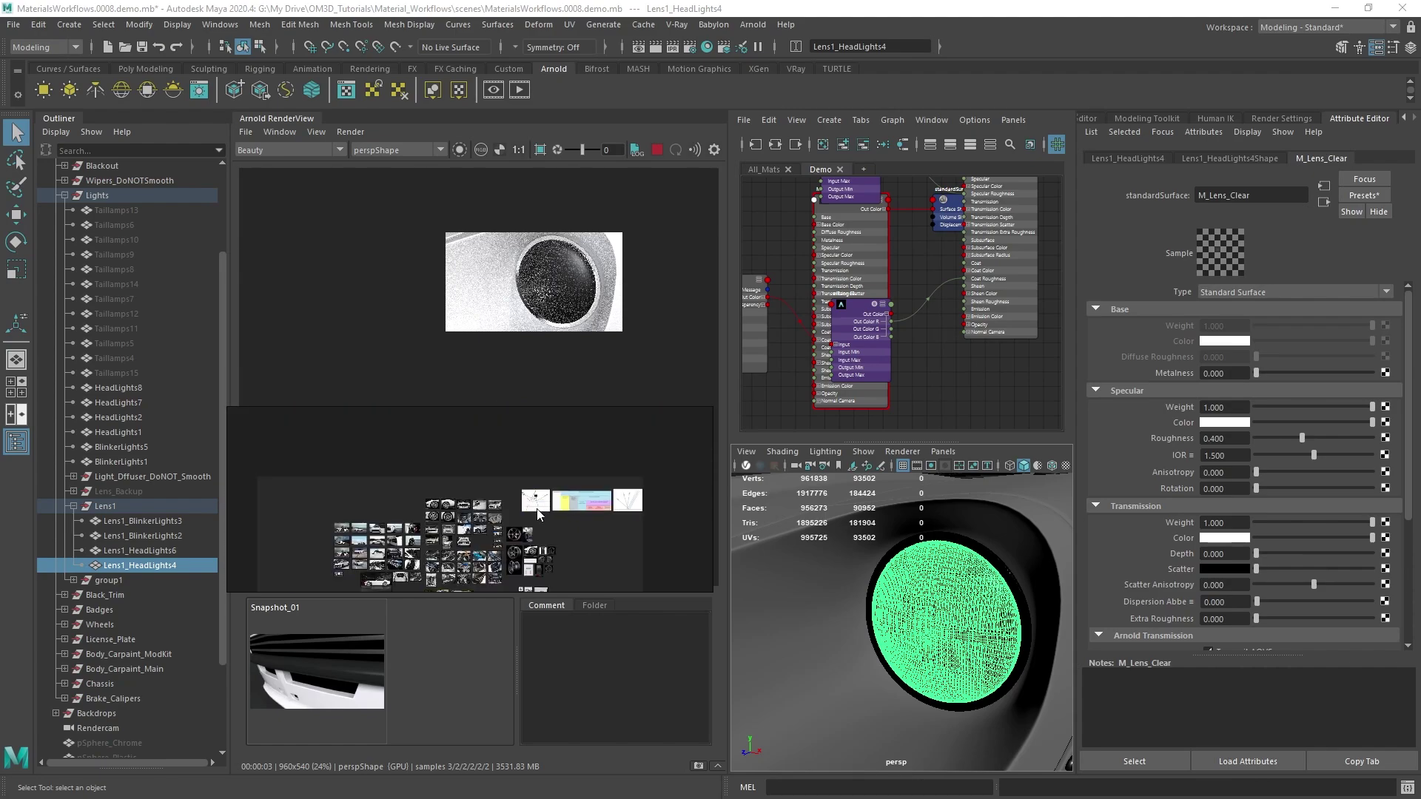
scroll(533, 492, "up", 6)
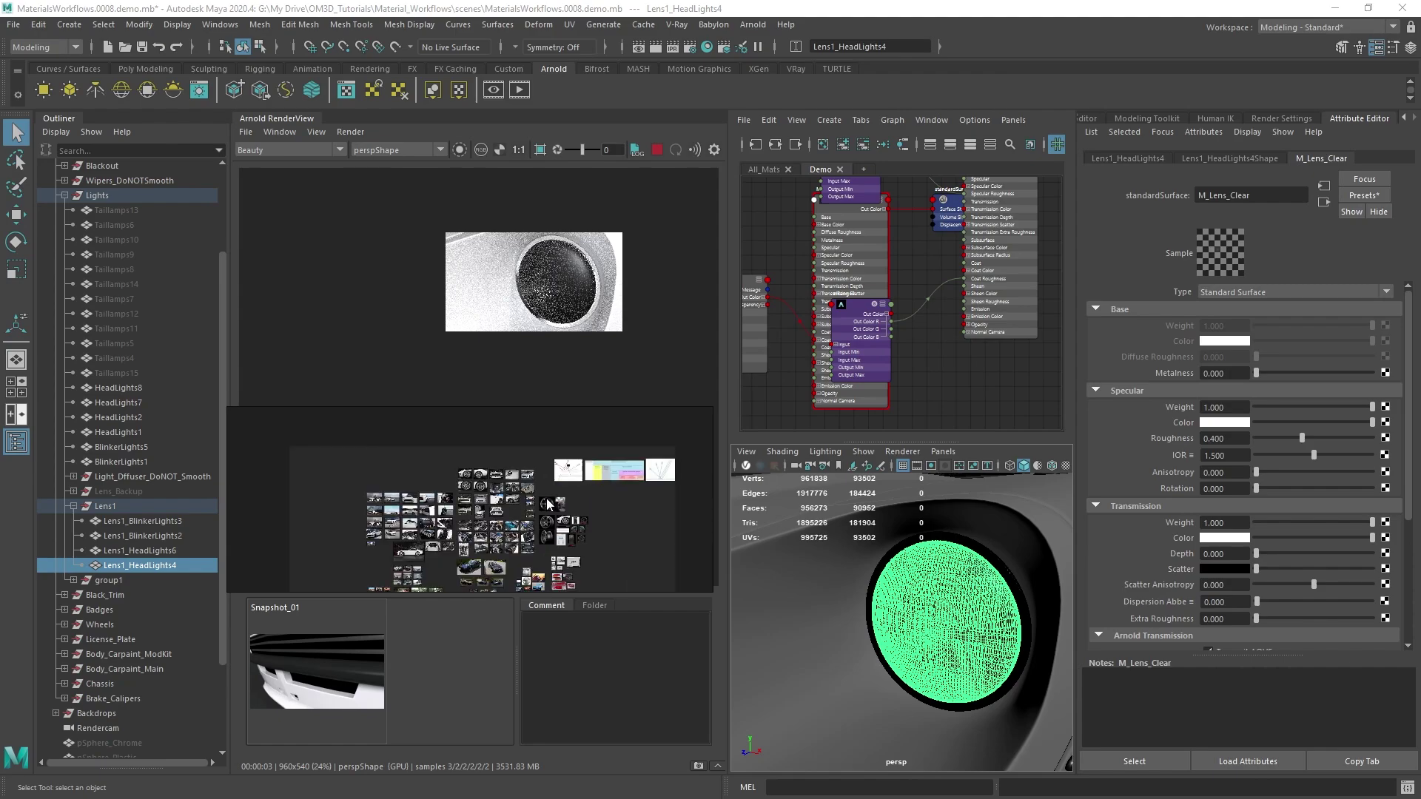
scroll(526, 496, "up", 6)
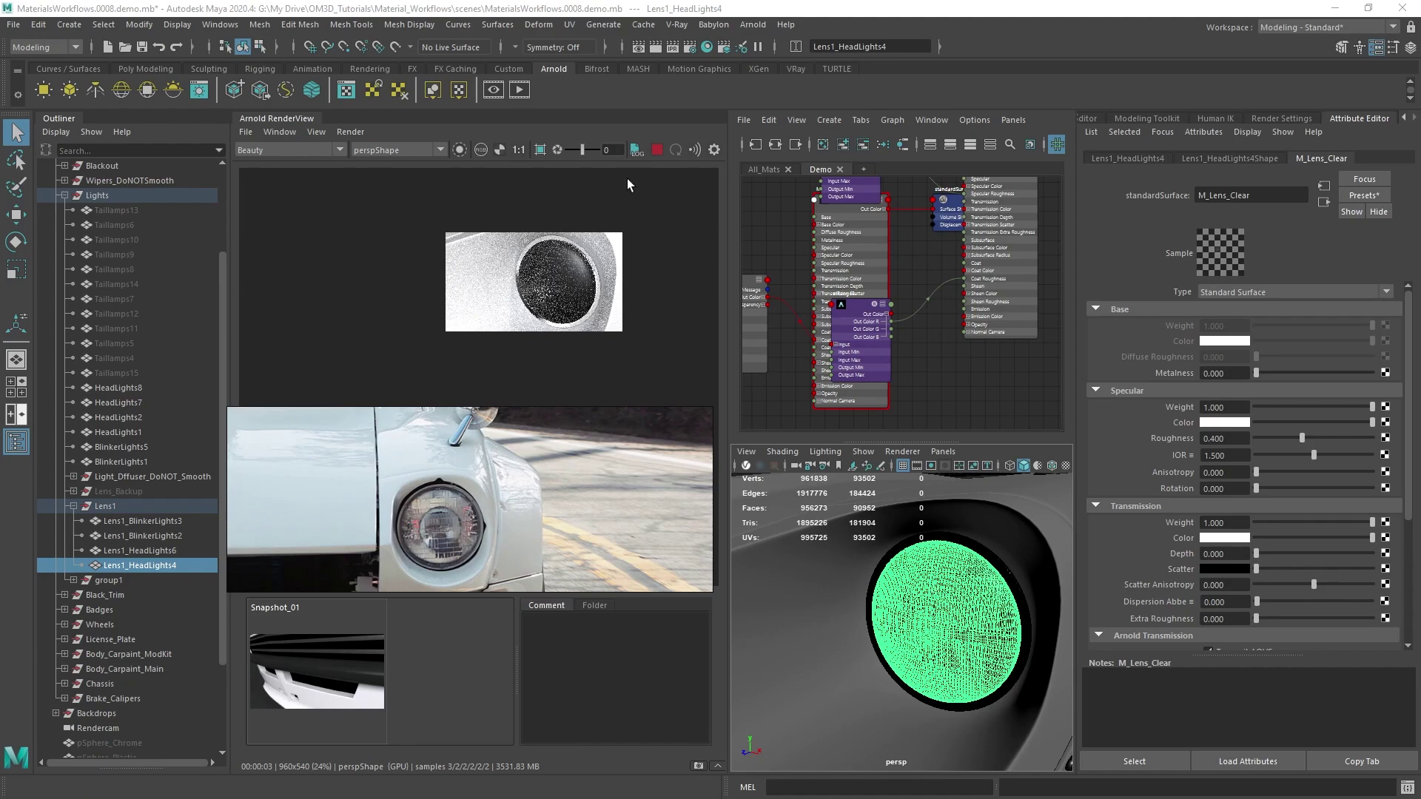
Step: Set the Specular ray depth to 2 in the Arnold render settings, restarting the preview render
left_click(658, 150)
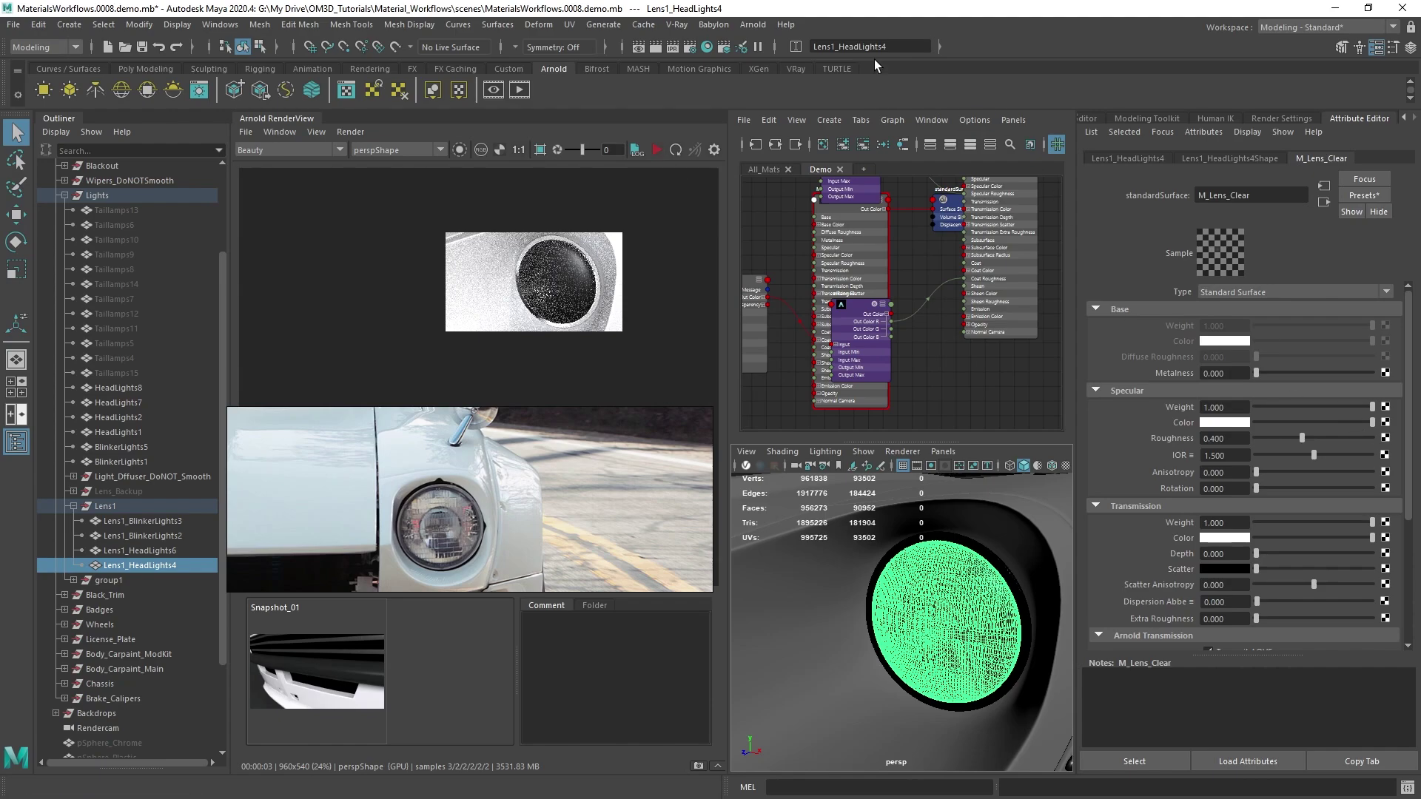
left_click(1259, 117)
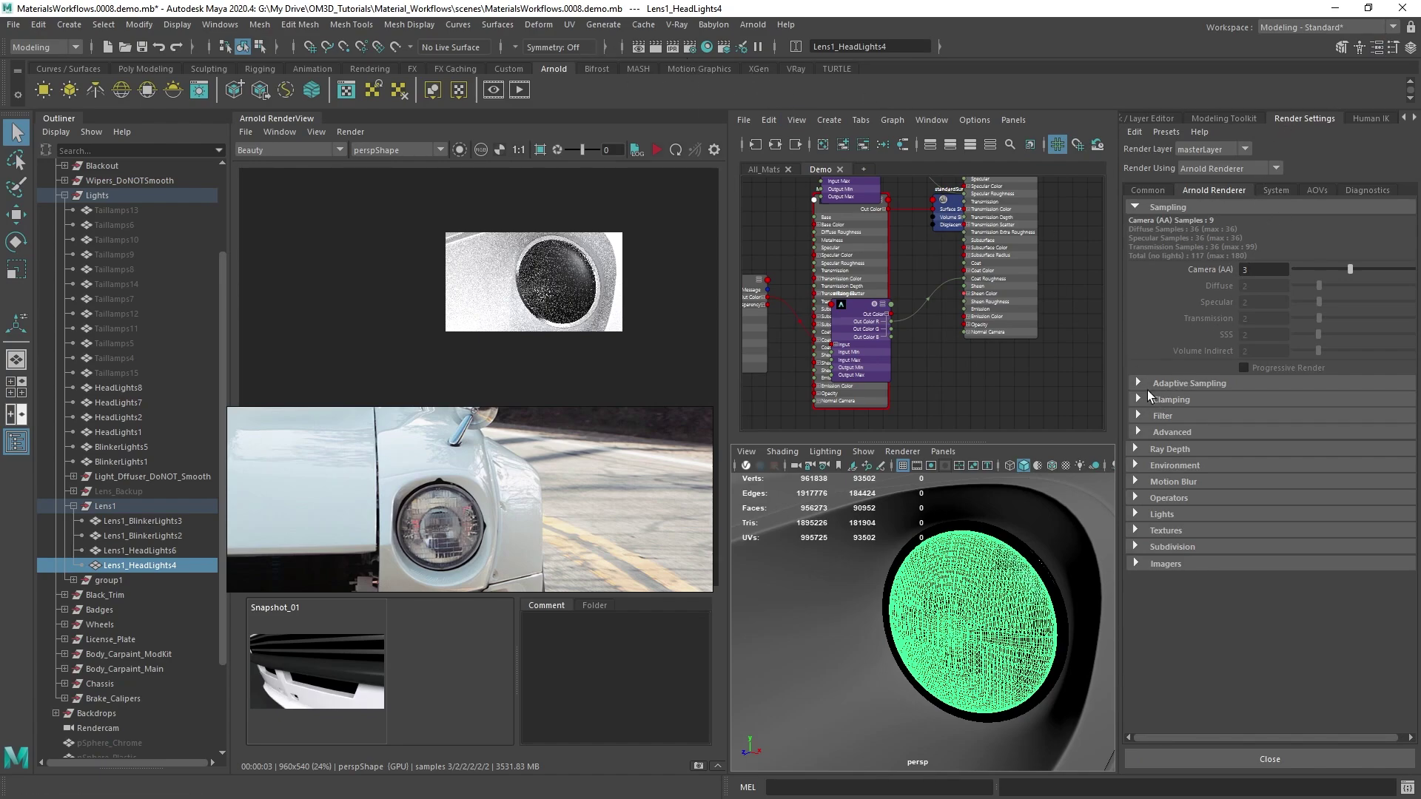
left_click(1137, 449)
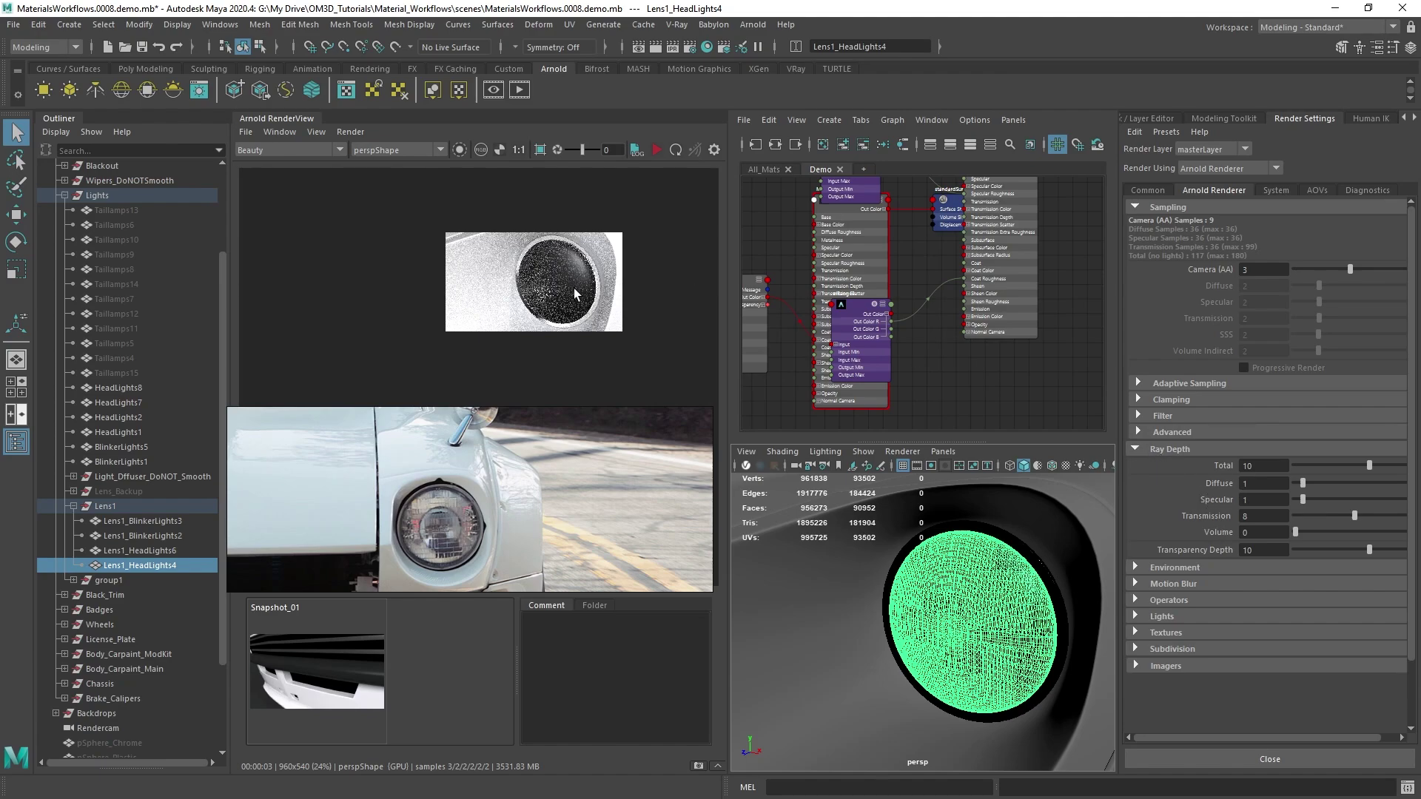
left_click(655, 151)
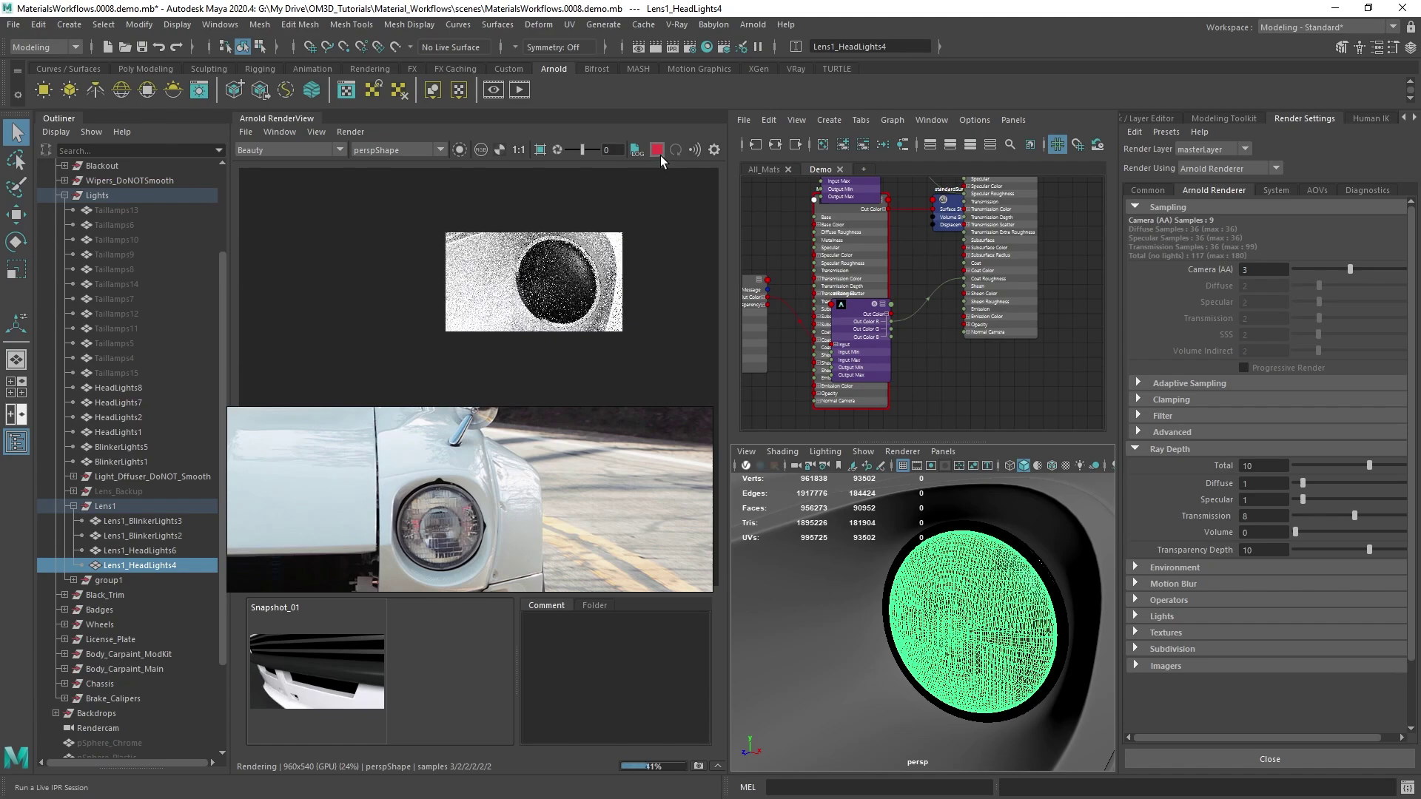
left_click(1254, 500)
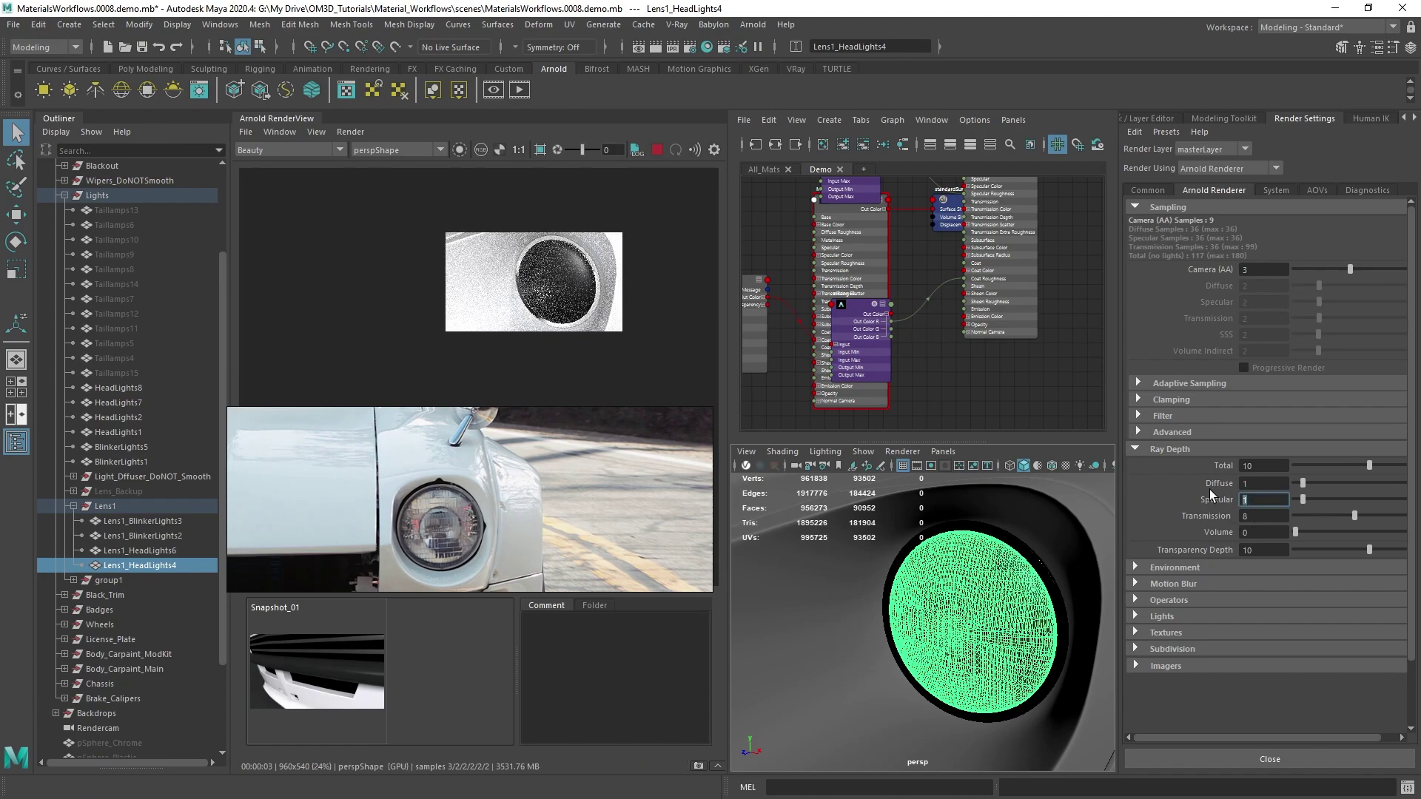
type("2")
key("Return")
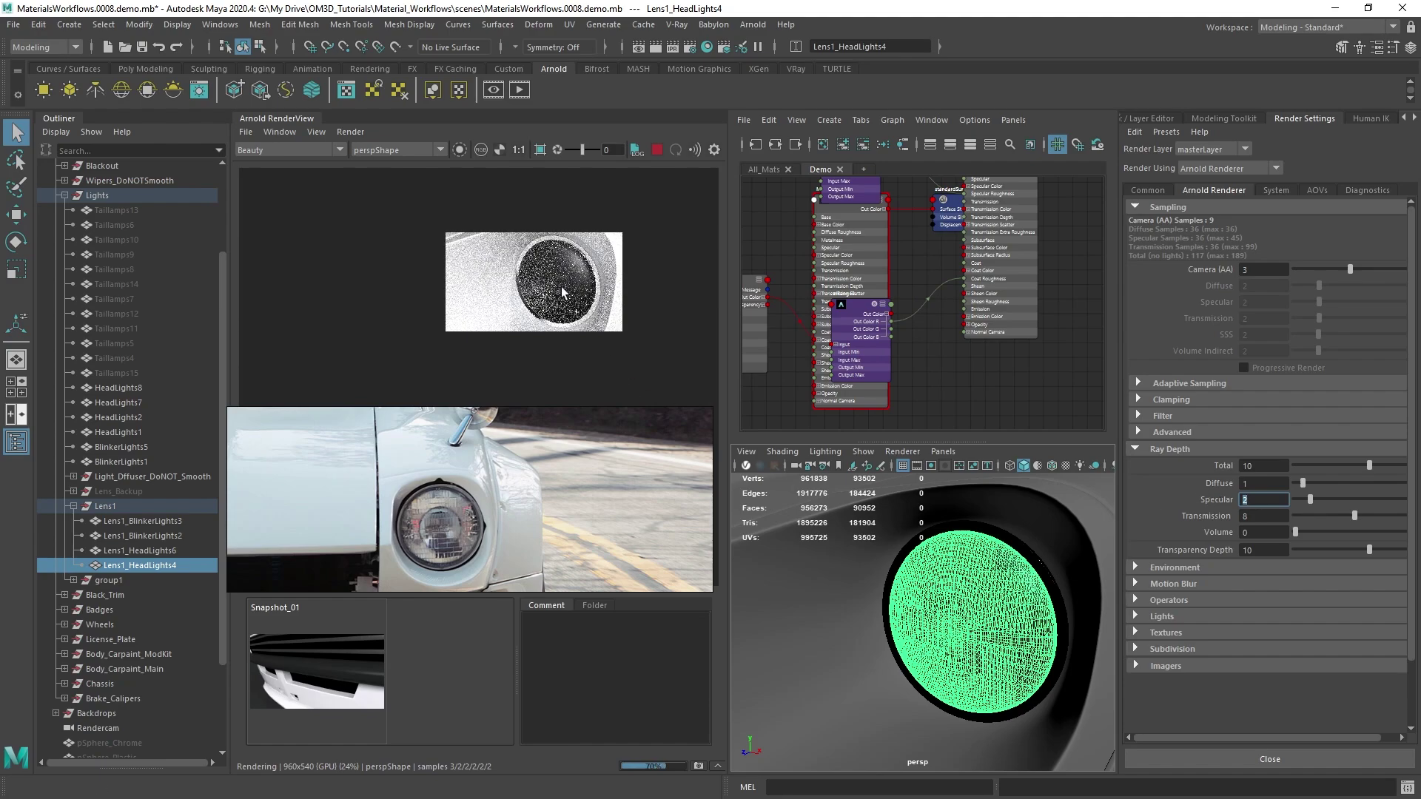
Step: Set the Specular ray depth to 3 in the Arnold render settings for the glass headlight lens preview
scroll(1046, 659, "up", 2)
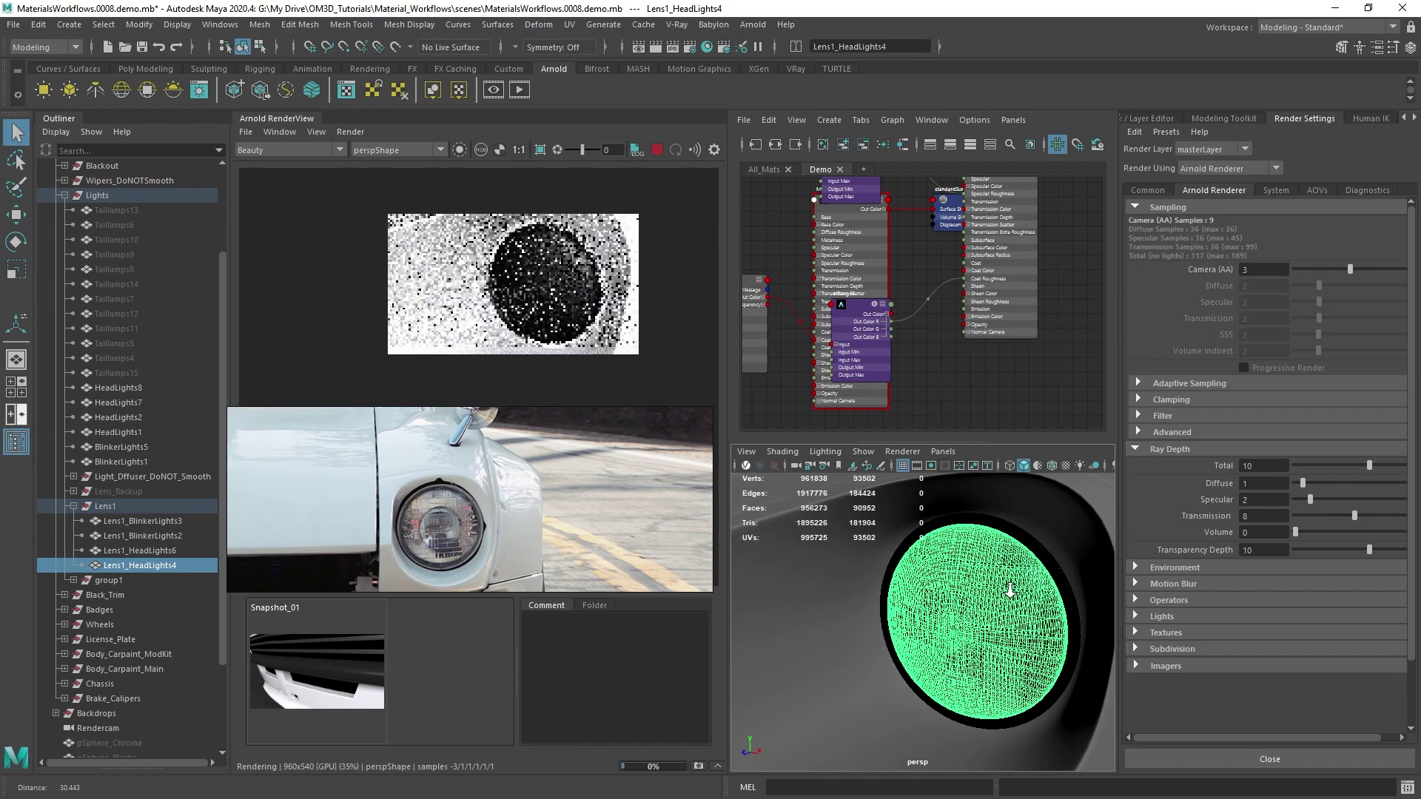
left_click(1267, 501)
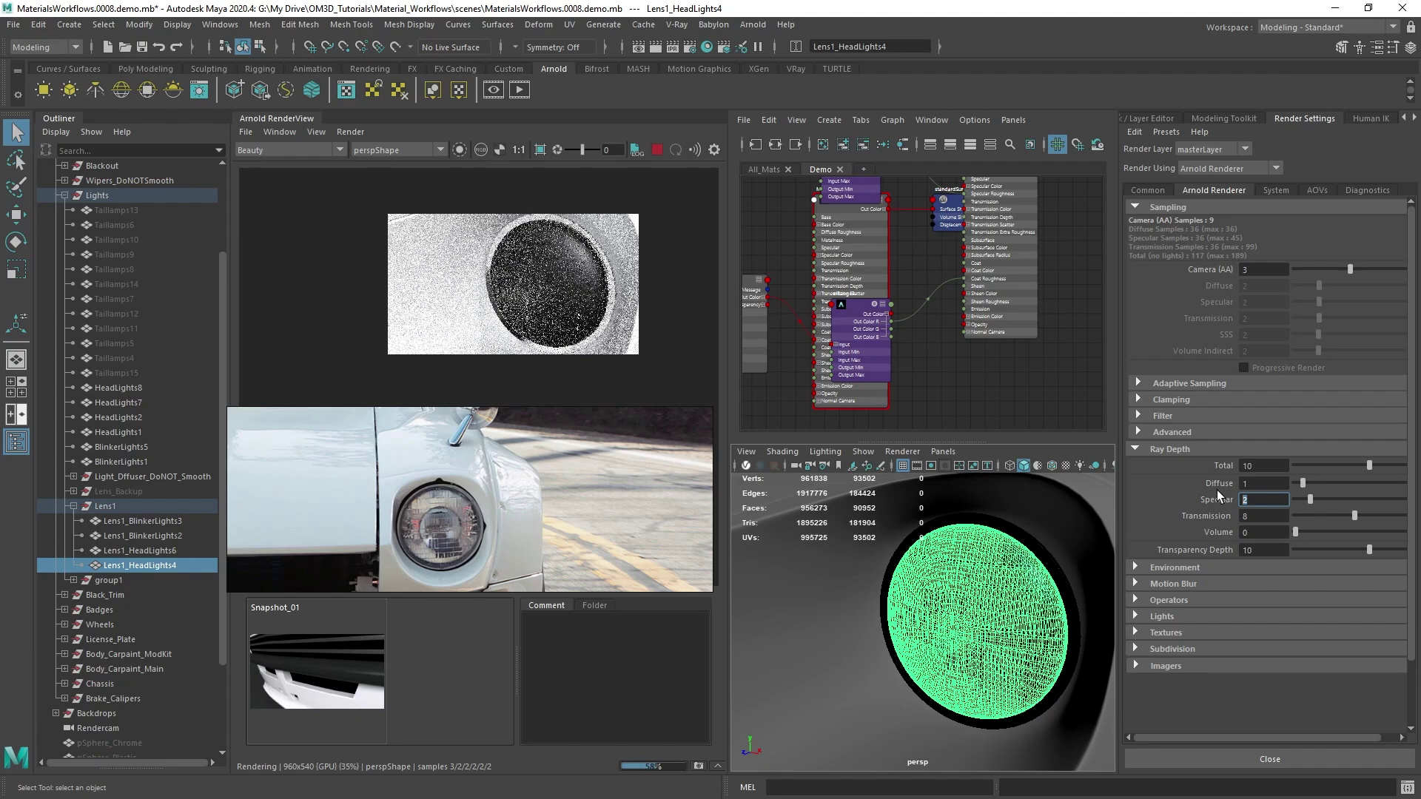
type("3")
key("Return")
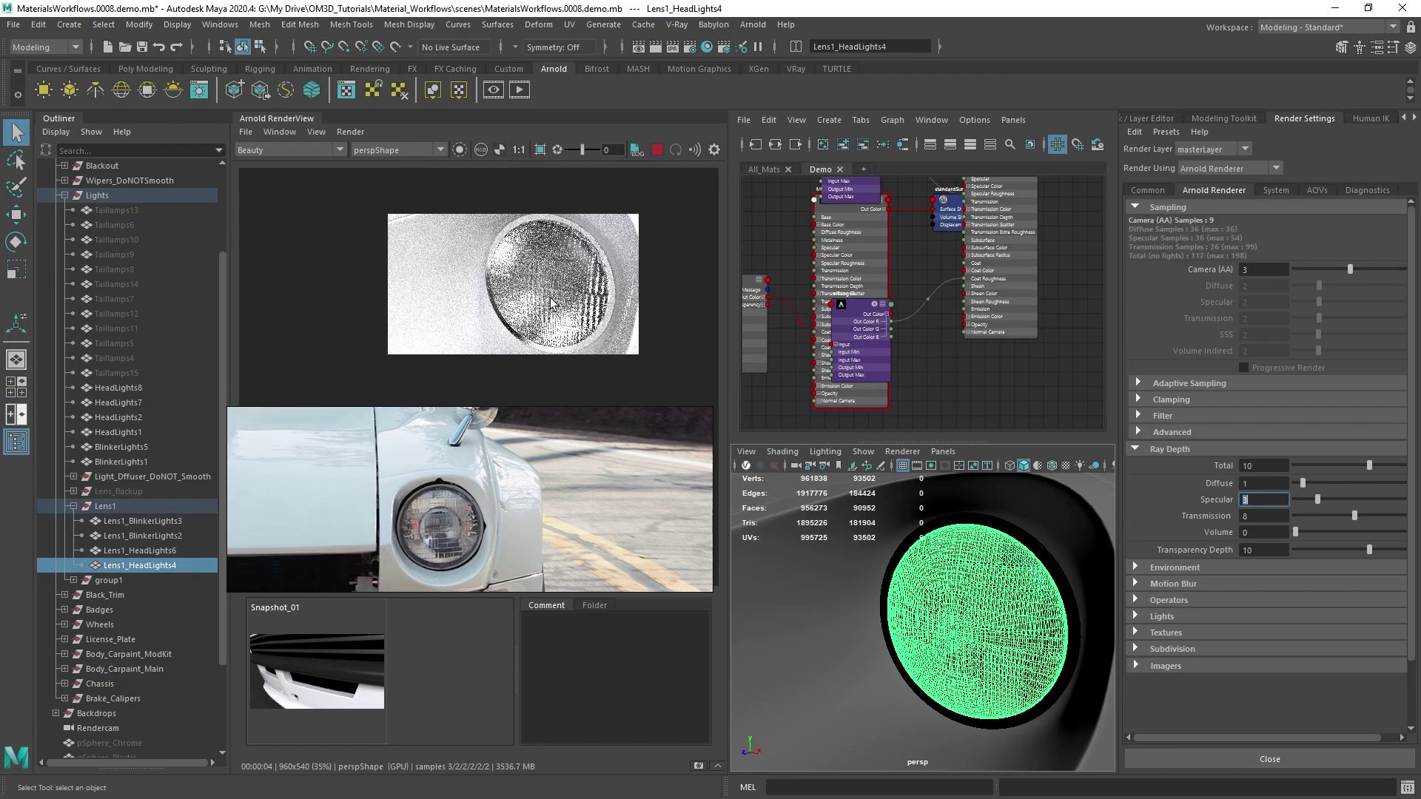
left_click_drag(939, 631, 961, 626, "alt")
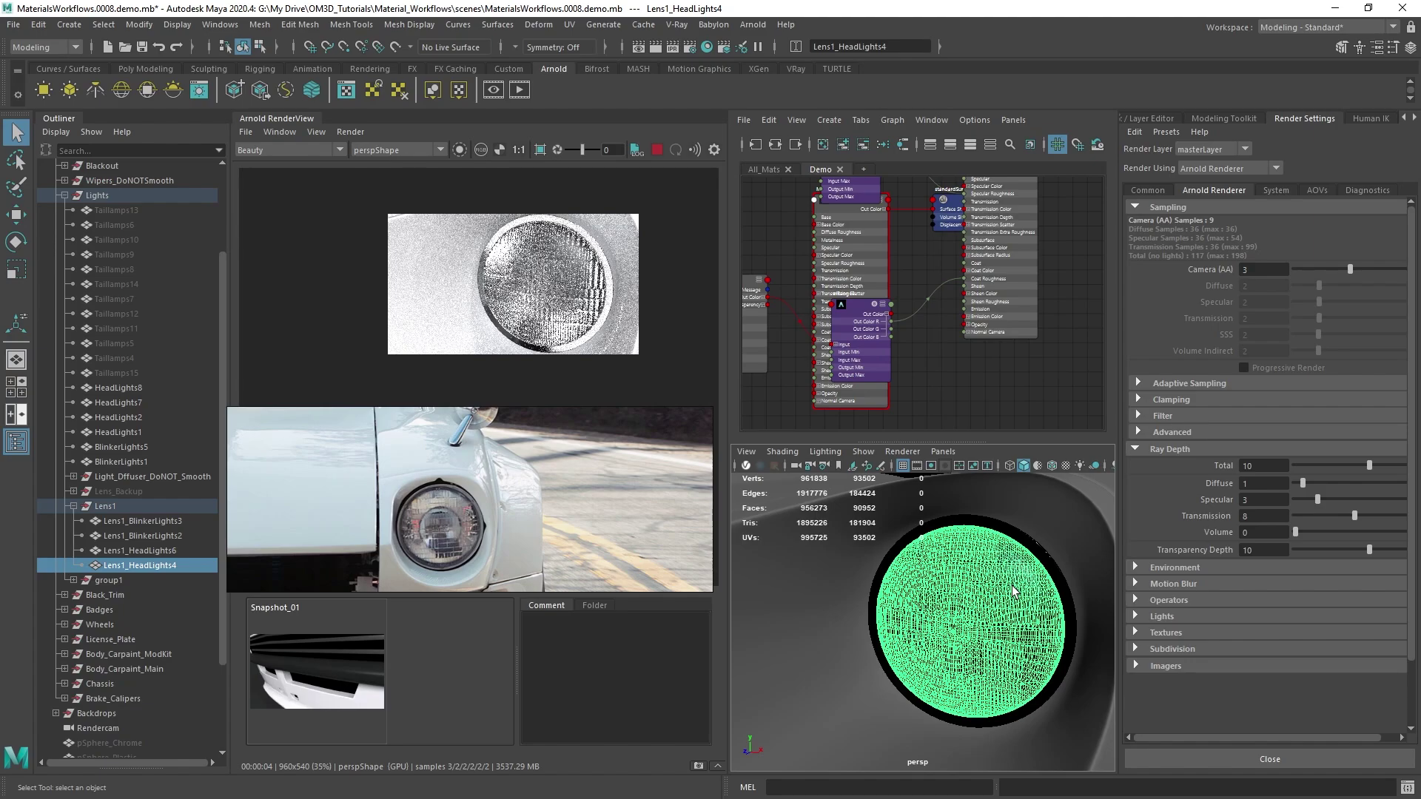
left_click_drag(1014, 590, 947, 583, "alt")
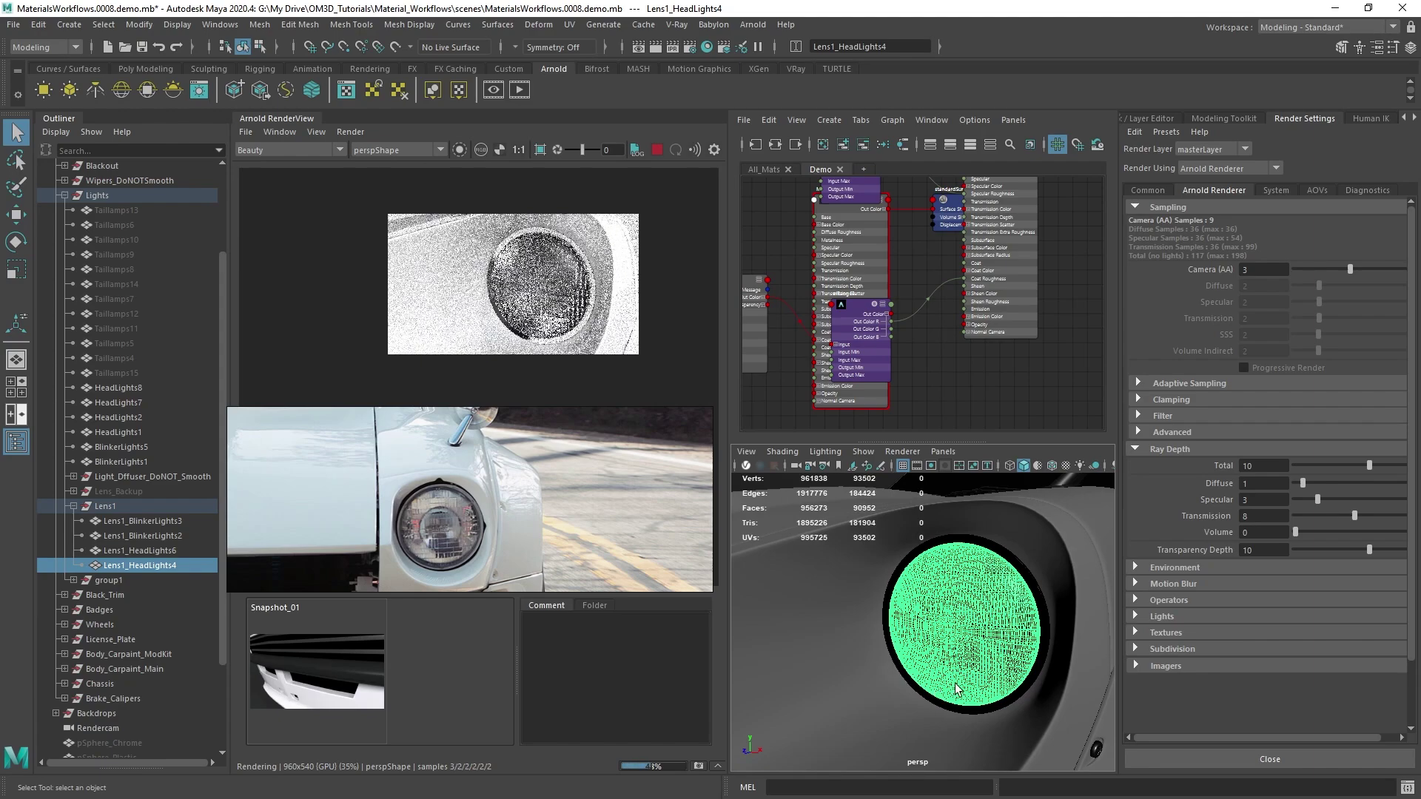
Step: Try a specular roughness of 0.000 on M_Lens_Clear, compare it with the headlight photo, and set it to 0.052
left_click(1142, 448)
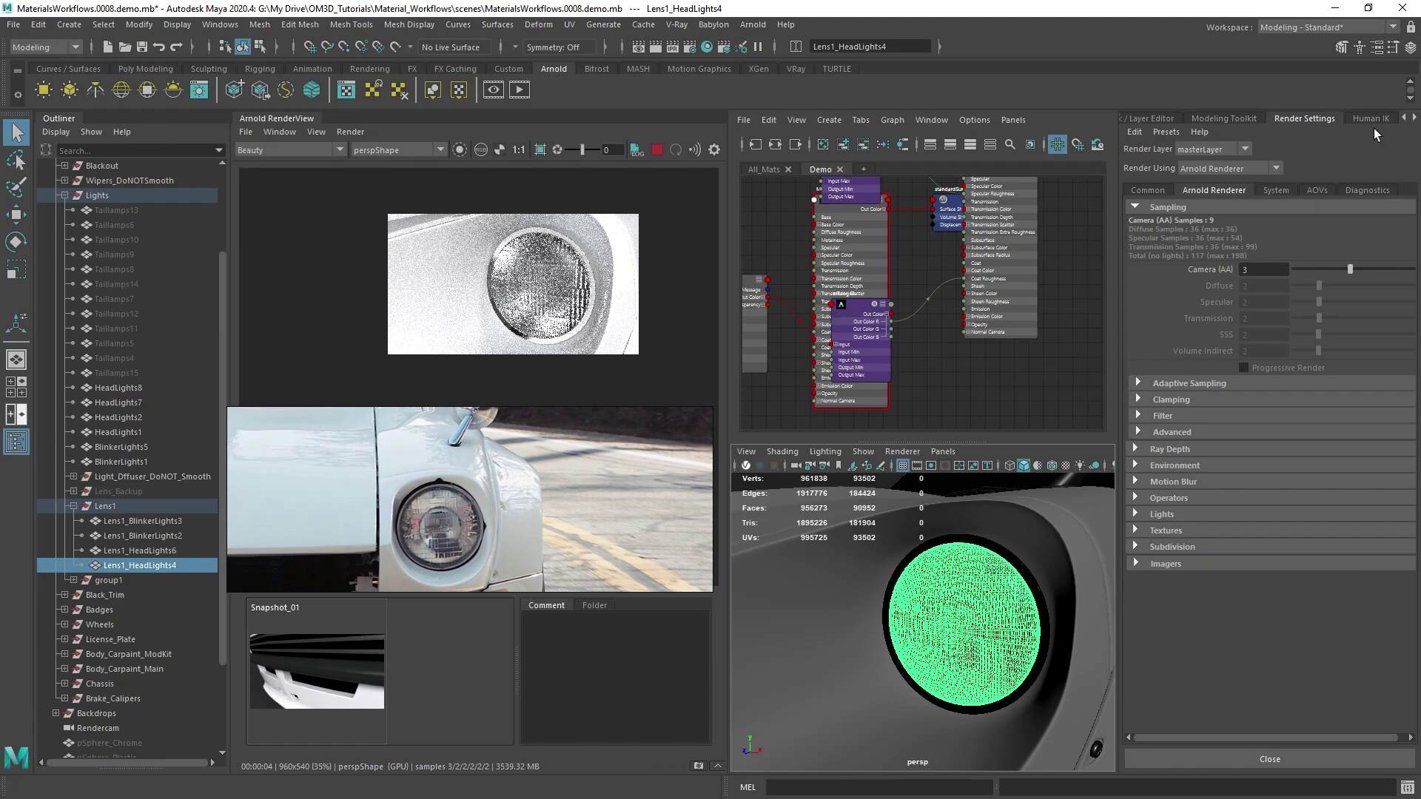
key("ctrl+a")
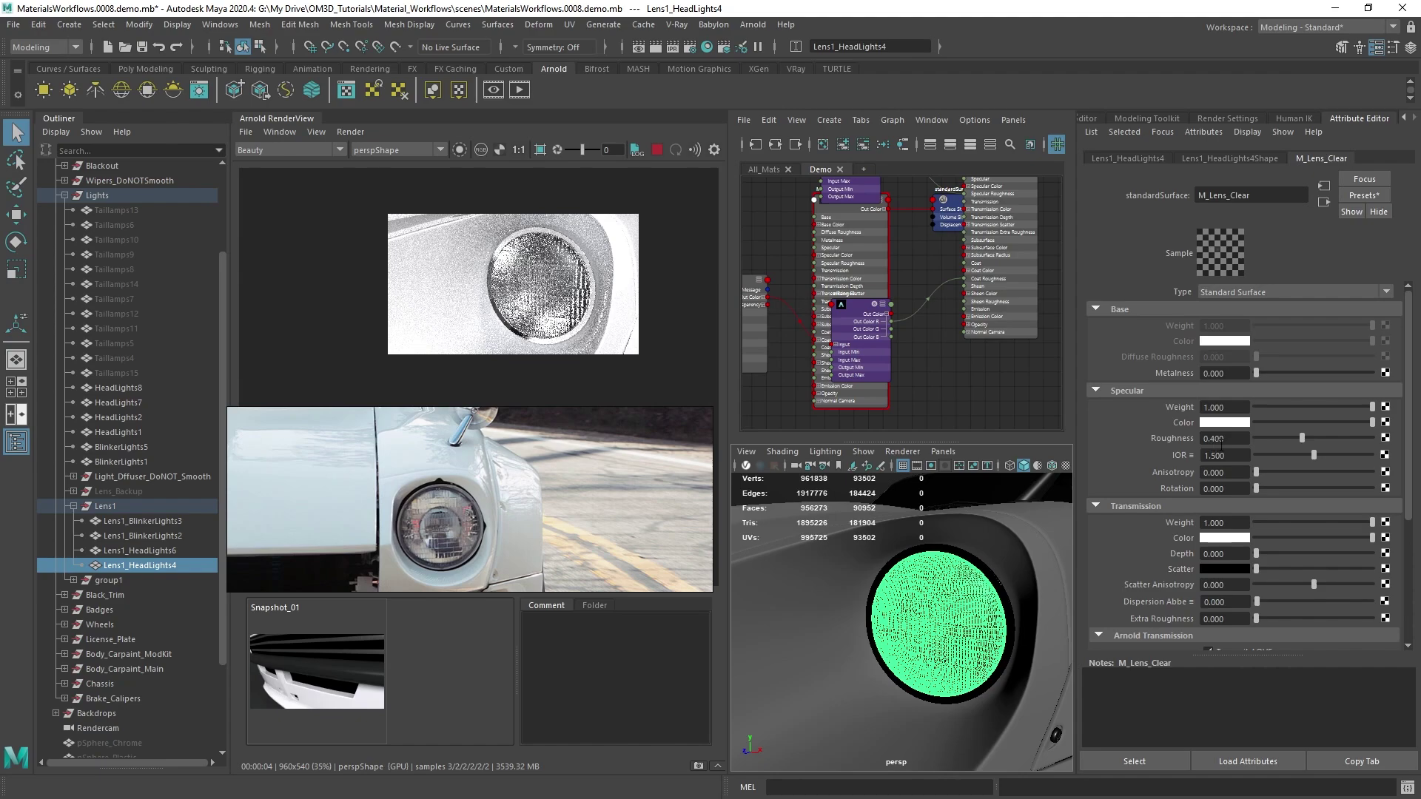
left_click_drag(1299, 441, 1217, 442)
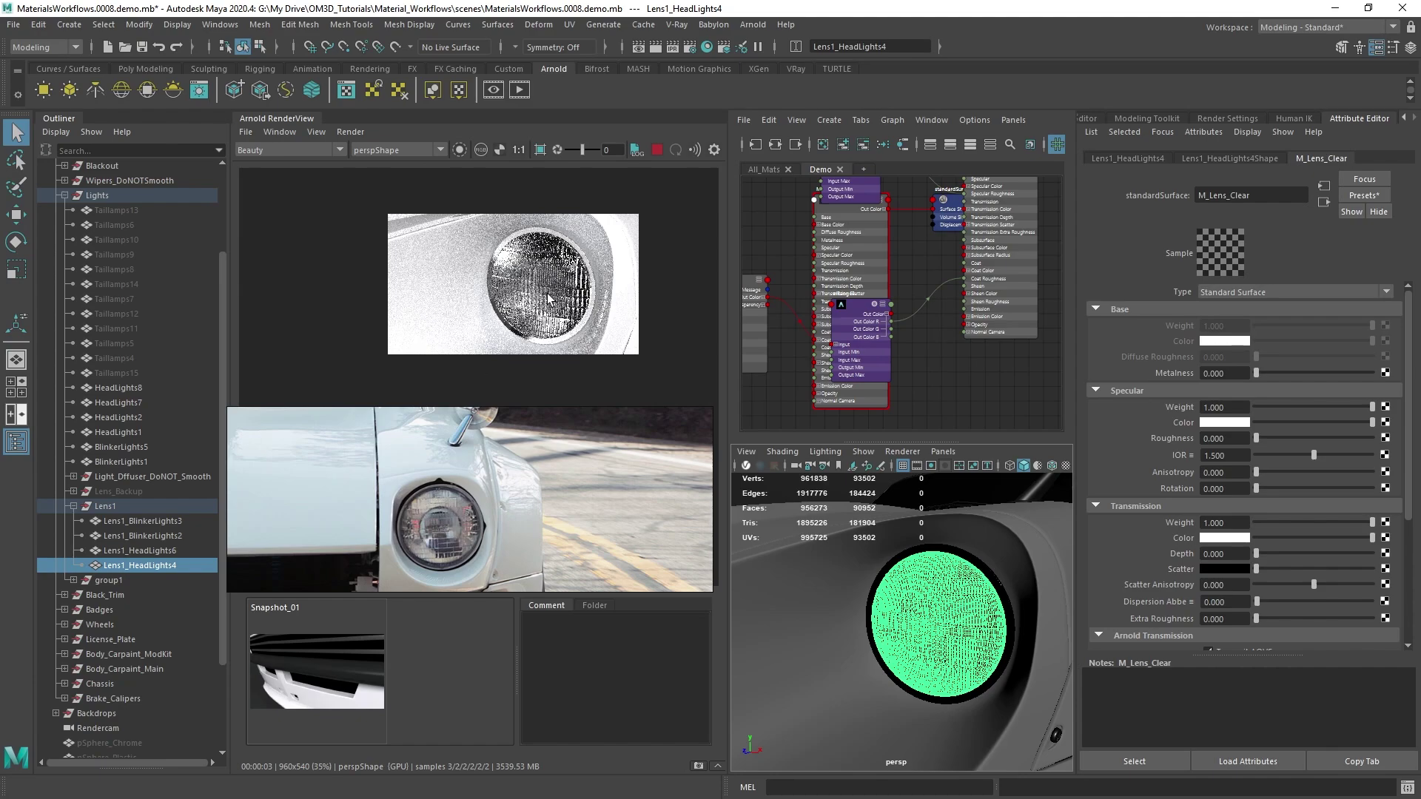
left_click_drag(834, 548, 858, 551, "alt")
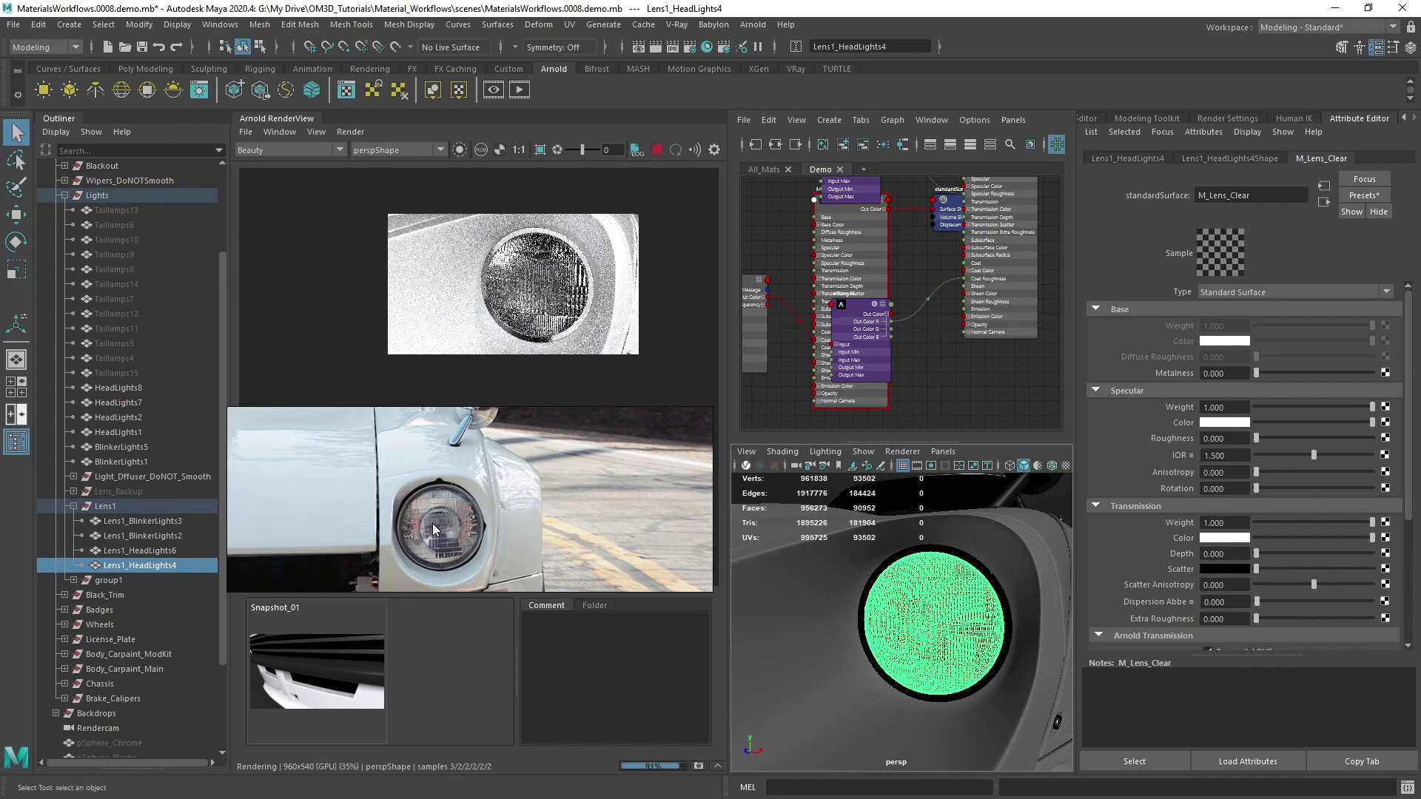
scroll(432, 522, "up", 3)
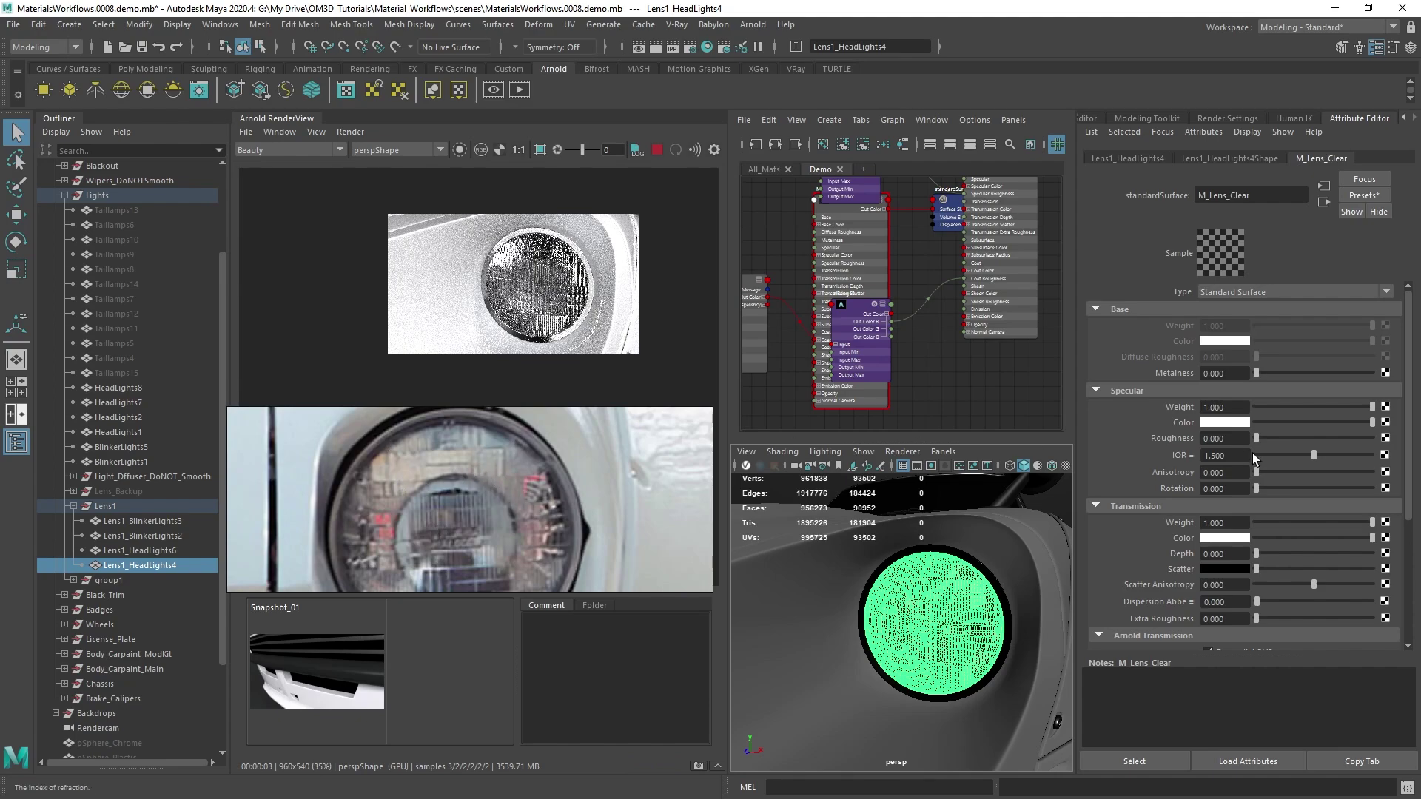
left_click_drag(1258, 443, 1260, 441)
Step: Try a transmission depth of 100.000 on M_Lens_Clear and reset it to 0.000
left_click_drag(1256, 553, 1289, 557)
left_click_drag(1320, 551, 1332, 554)
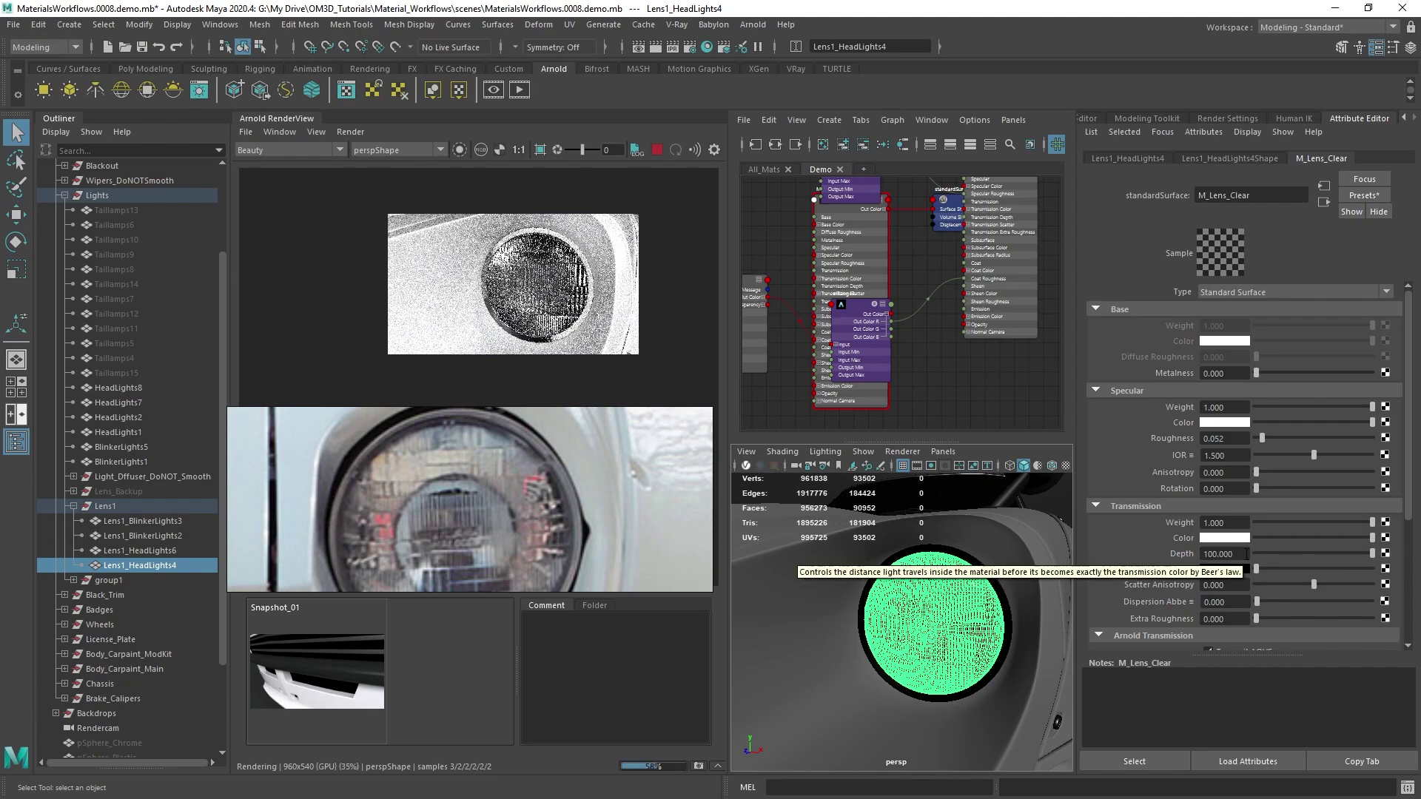
double_click(1224, 553)
type("0")
key("Return")
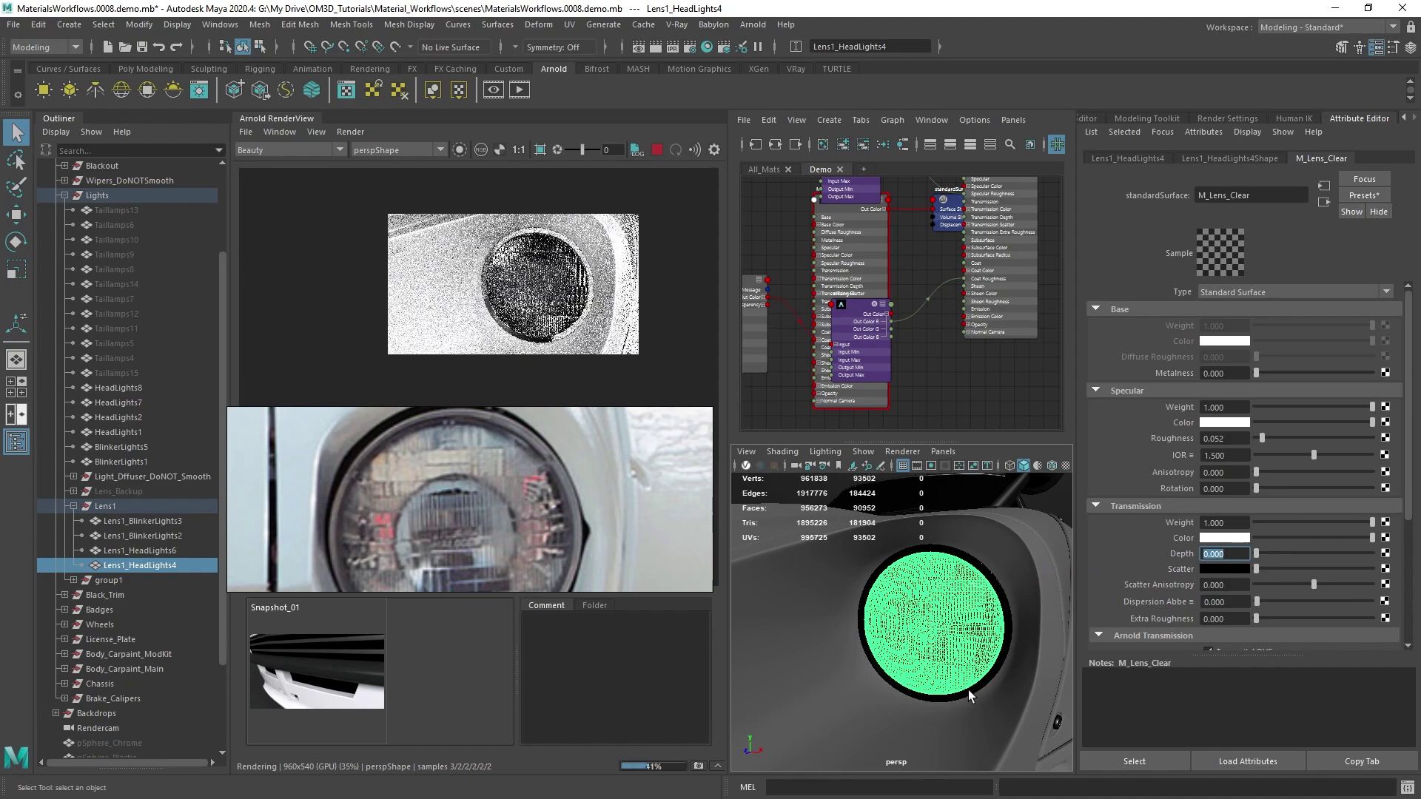
Step: Examine the headlight lens on the whole front of the car in the preview render
right_click_drag(964, 692, 950, 606, "alt")
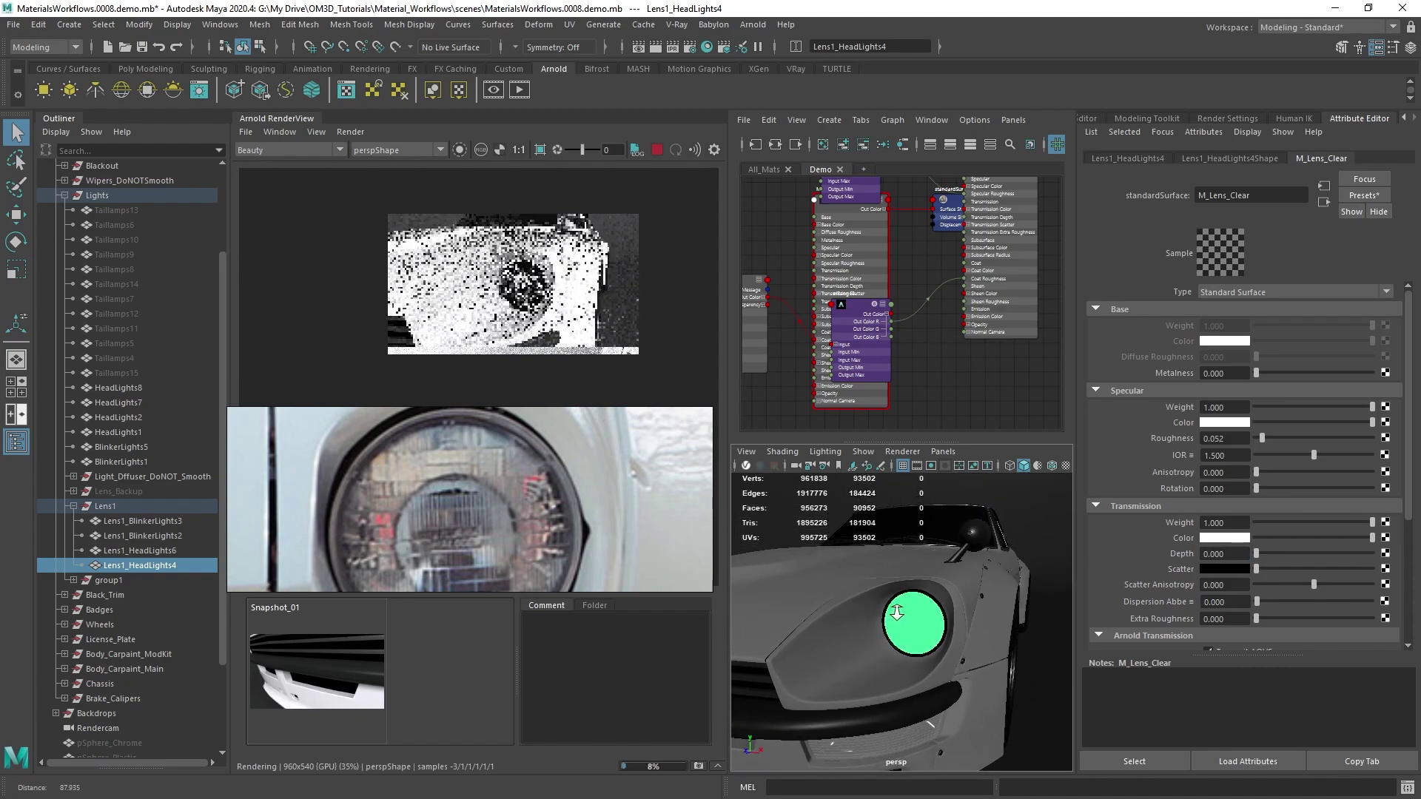
left_click_drag(950, 605, 878, 642, "alt")
scroll(1221, 527, "down", 3)
right_click_drag(877, 643, 909, 650, "alt")
left_click_drag(909, 650, 953, 613, "alt")
mouse_move(953, 613)
right_mouse_down("alt")
mouse_move(911, 567)
mouse_move(964, 595)
right_mouse_up("alt")
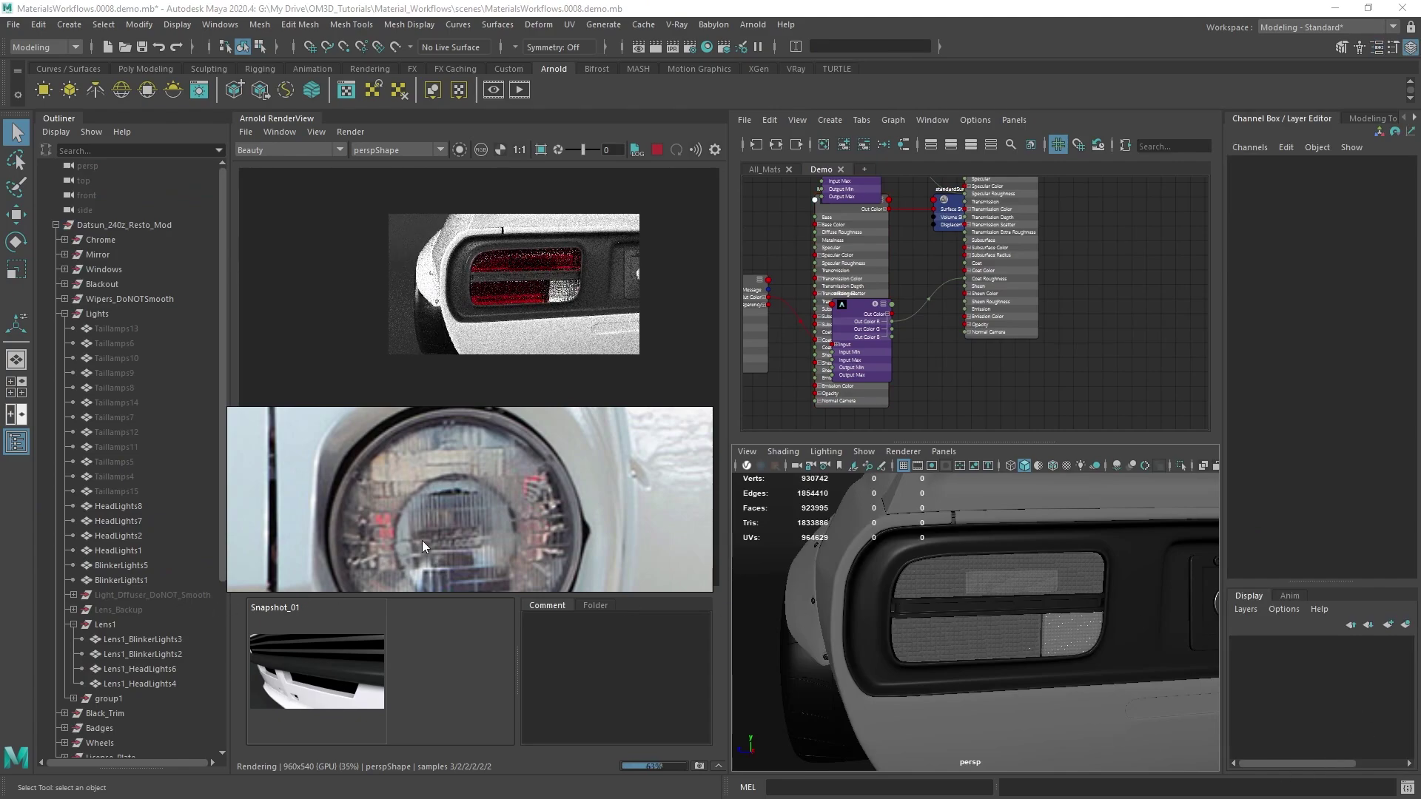
Step: Examine the taillight lenses up close in the viewport and in the preview render beside the reference photo
left_click(140, 605)
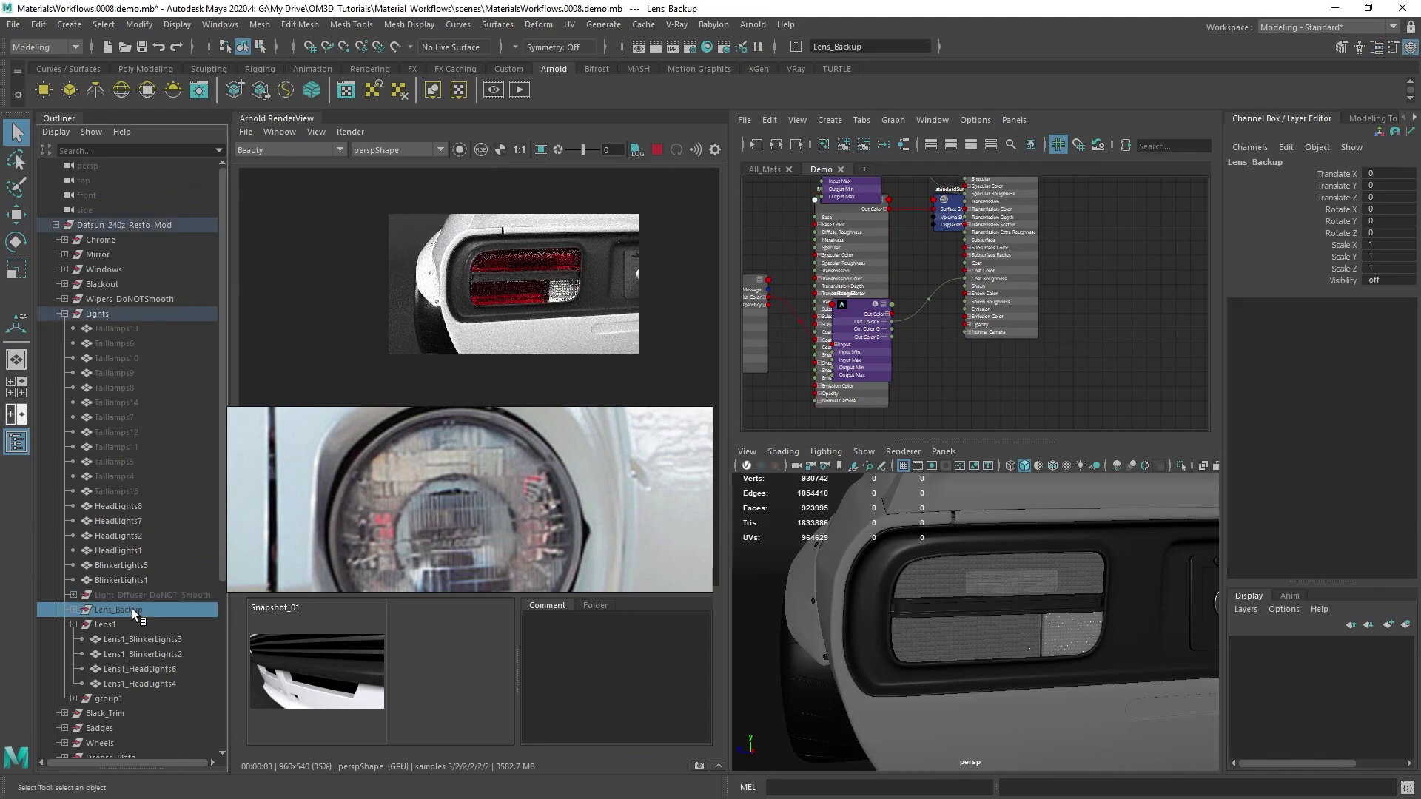
scroll(1024, 623, "up", 5)
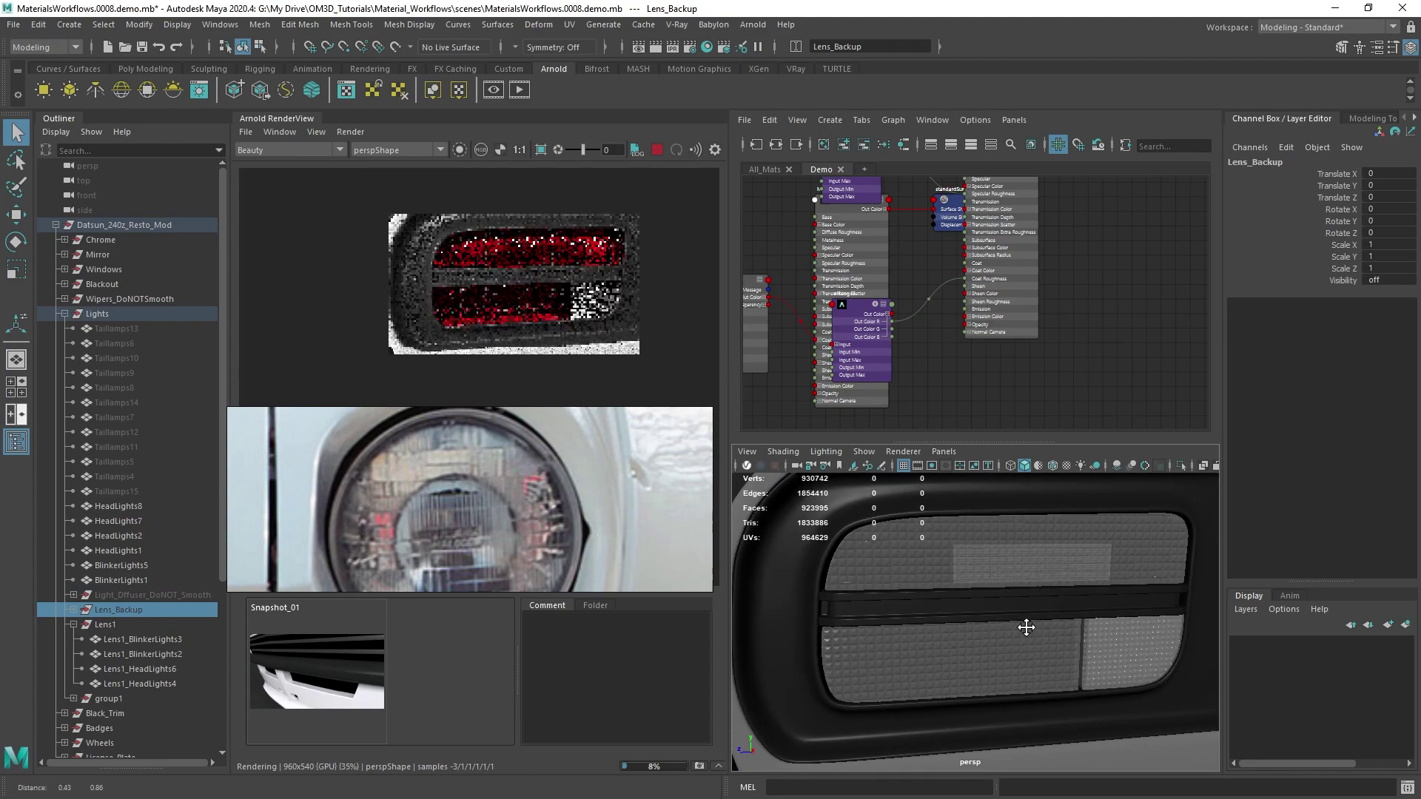
scroll(556, 324, "up", 4)
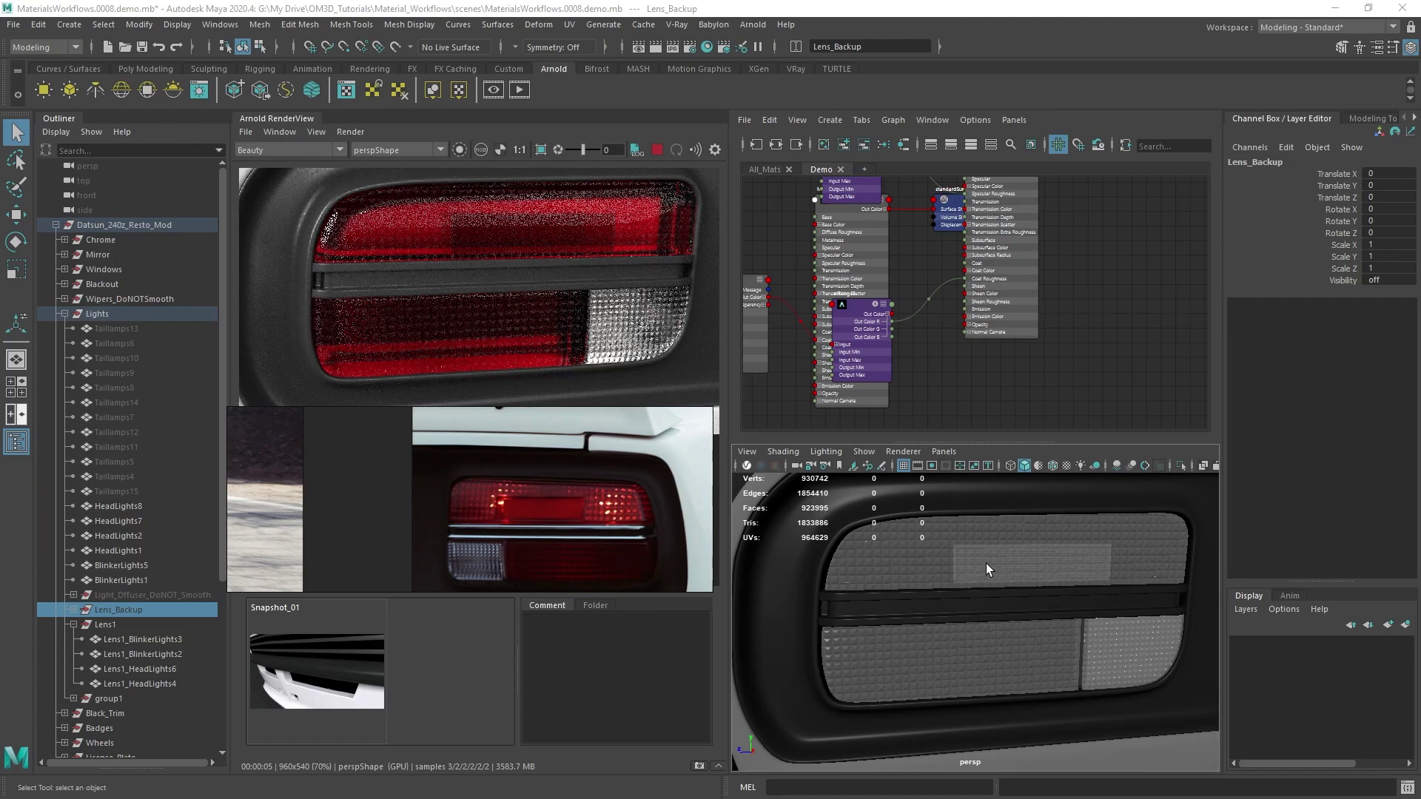
left_click_drag(986, 563, 936, 613, "alt")
Step: Temporarily hide the upper taillight lens Taillamps26 to inspect the geometry behind it, and restore it
left_click(823, 598)
key("f")
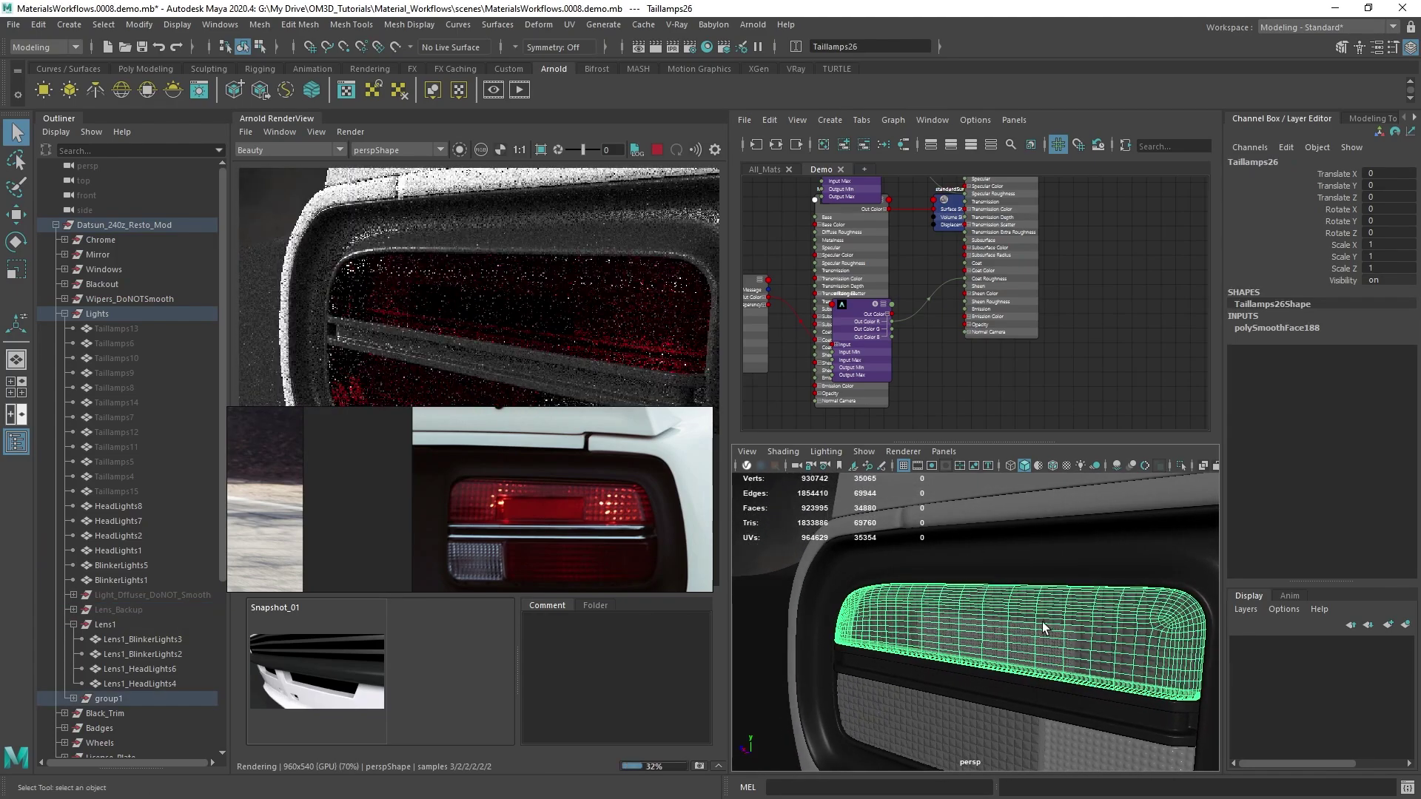
key("ctrl+h")
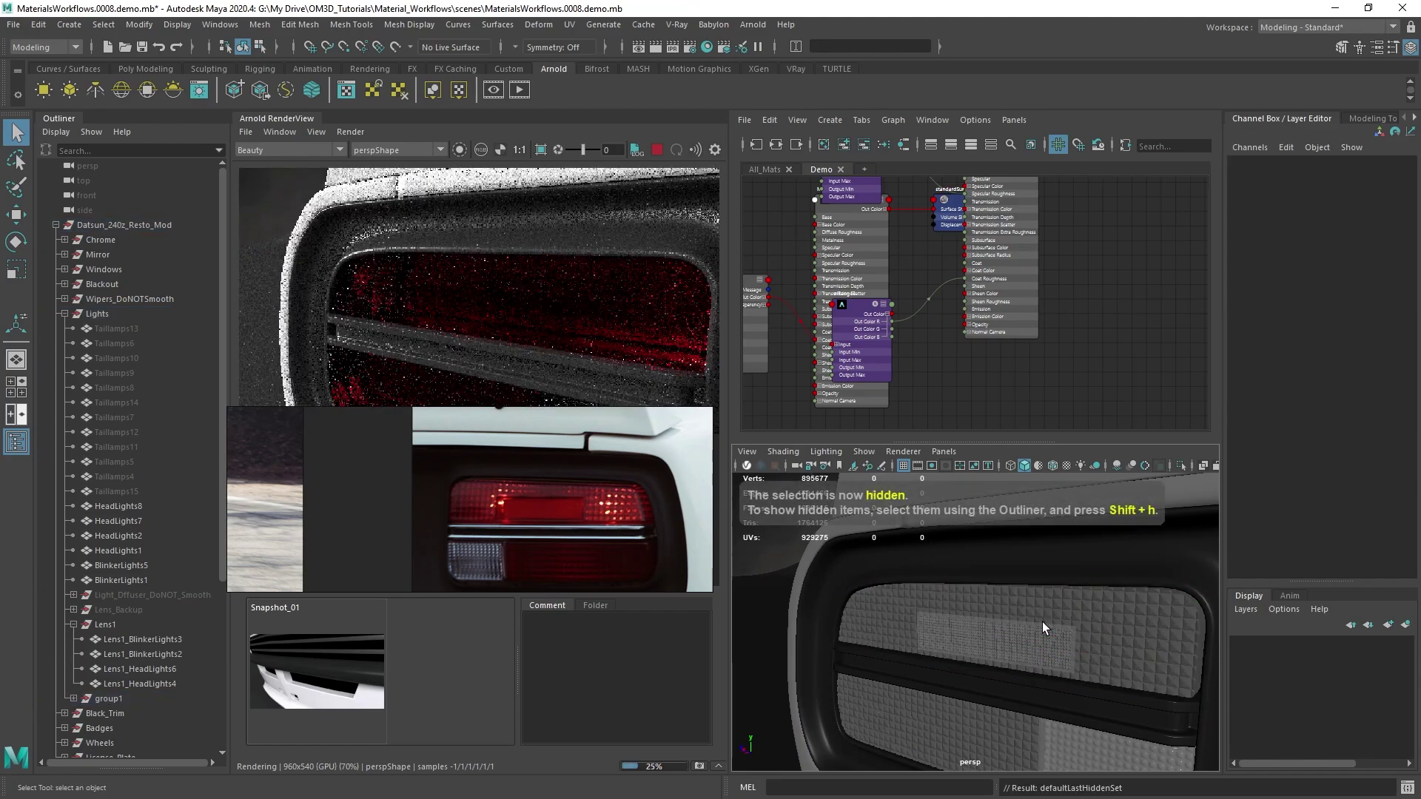
left_click(1014, 640)
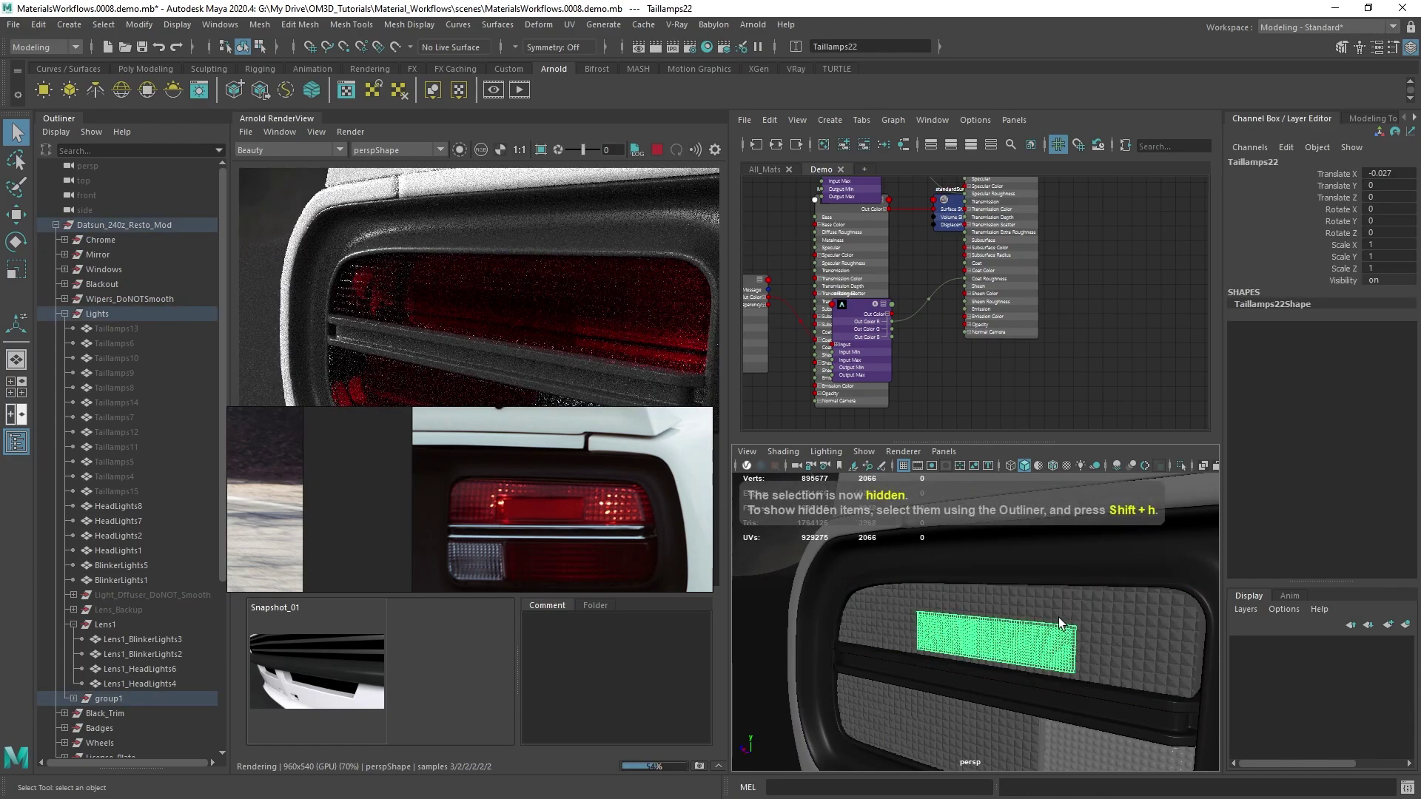
key("ctrl+h")
left_click(1089, 594)
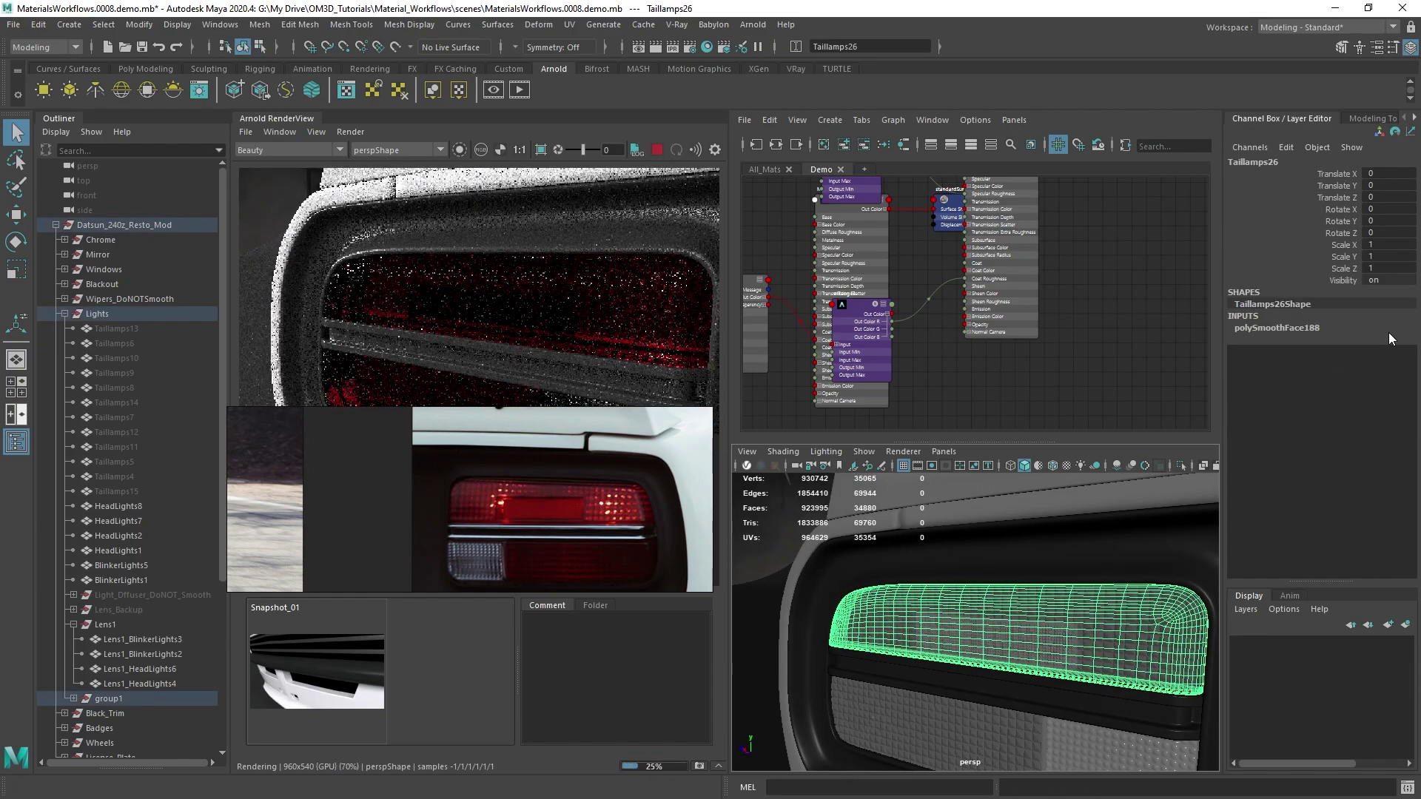
key("ctrl+a")
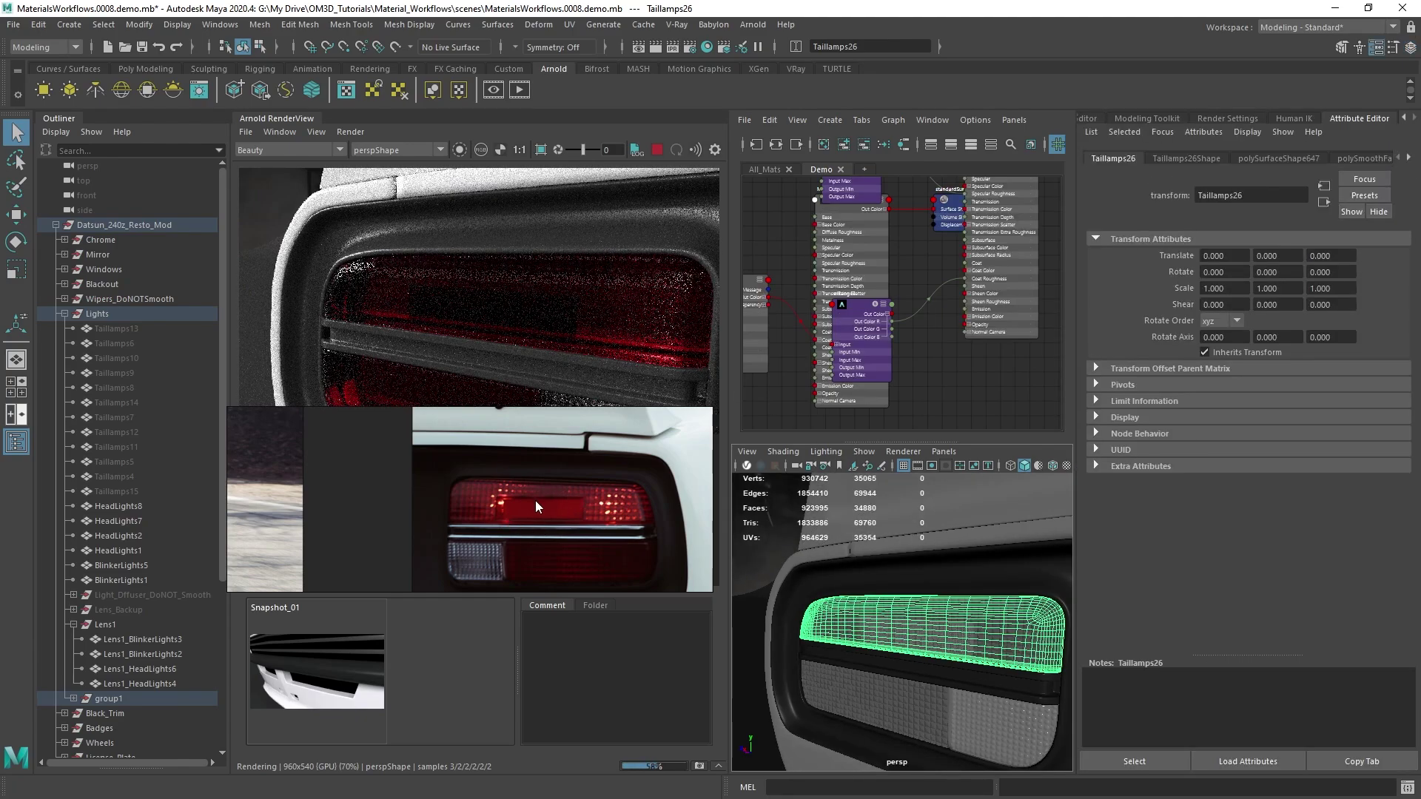
Step: Study the red taillight photos on the reference board, examining the lens surface and the pattern behind it
scroll(623, 497, "down", 8)
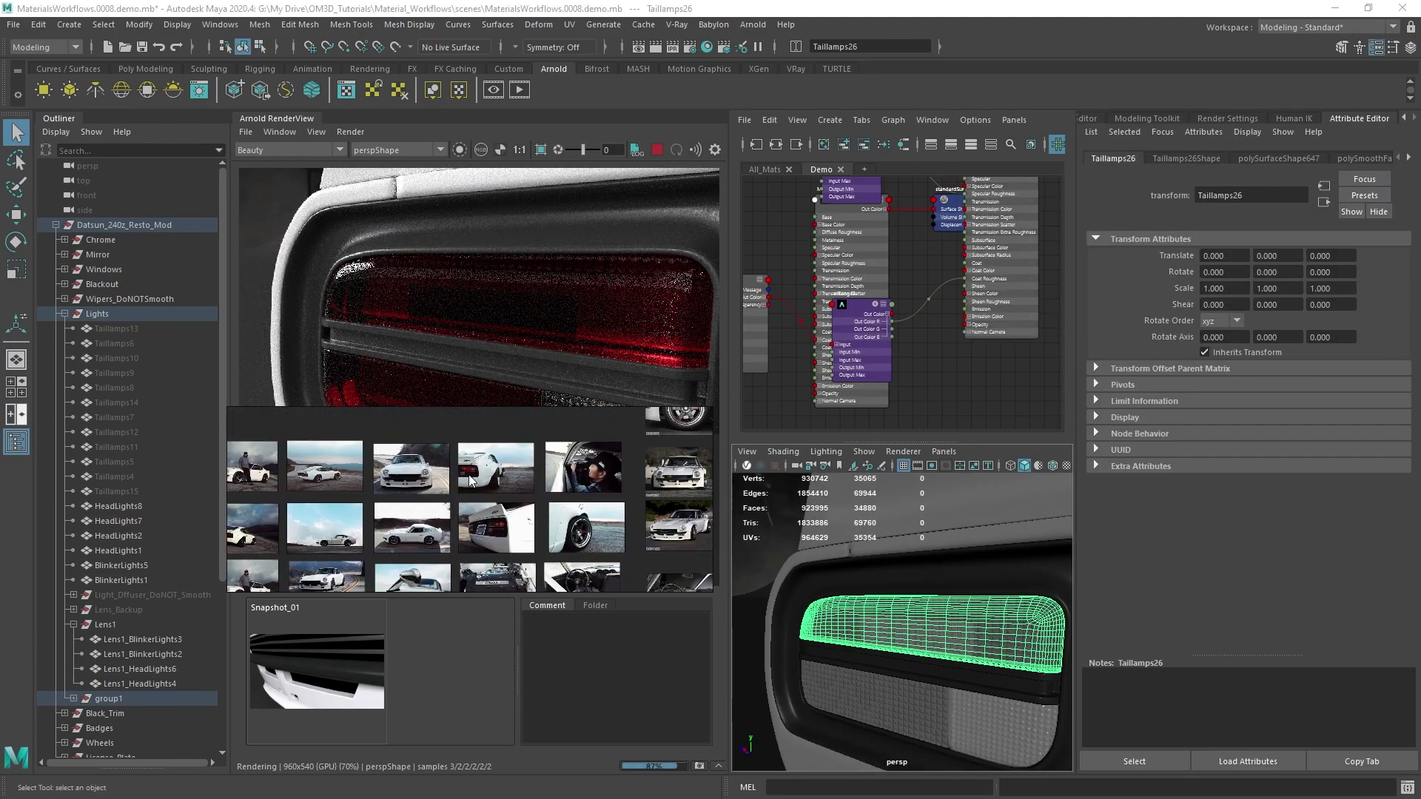
scroll(564, 516, "up", 8)
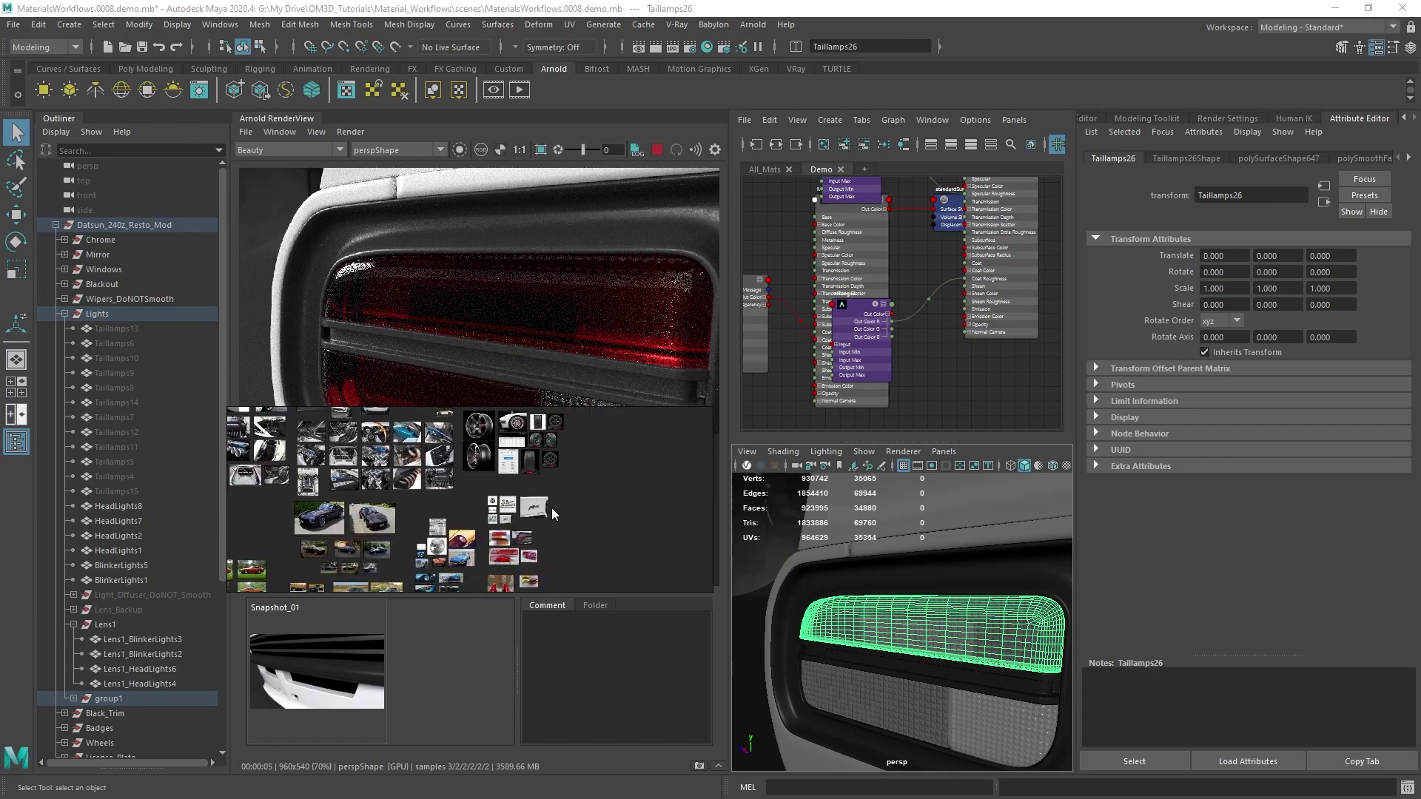
scroll(588, 552, "up", 10)
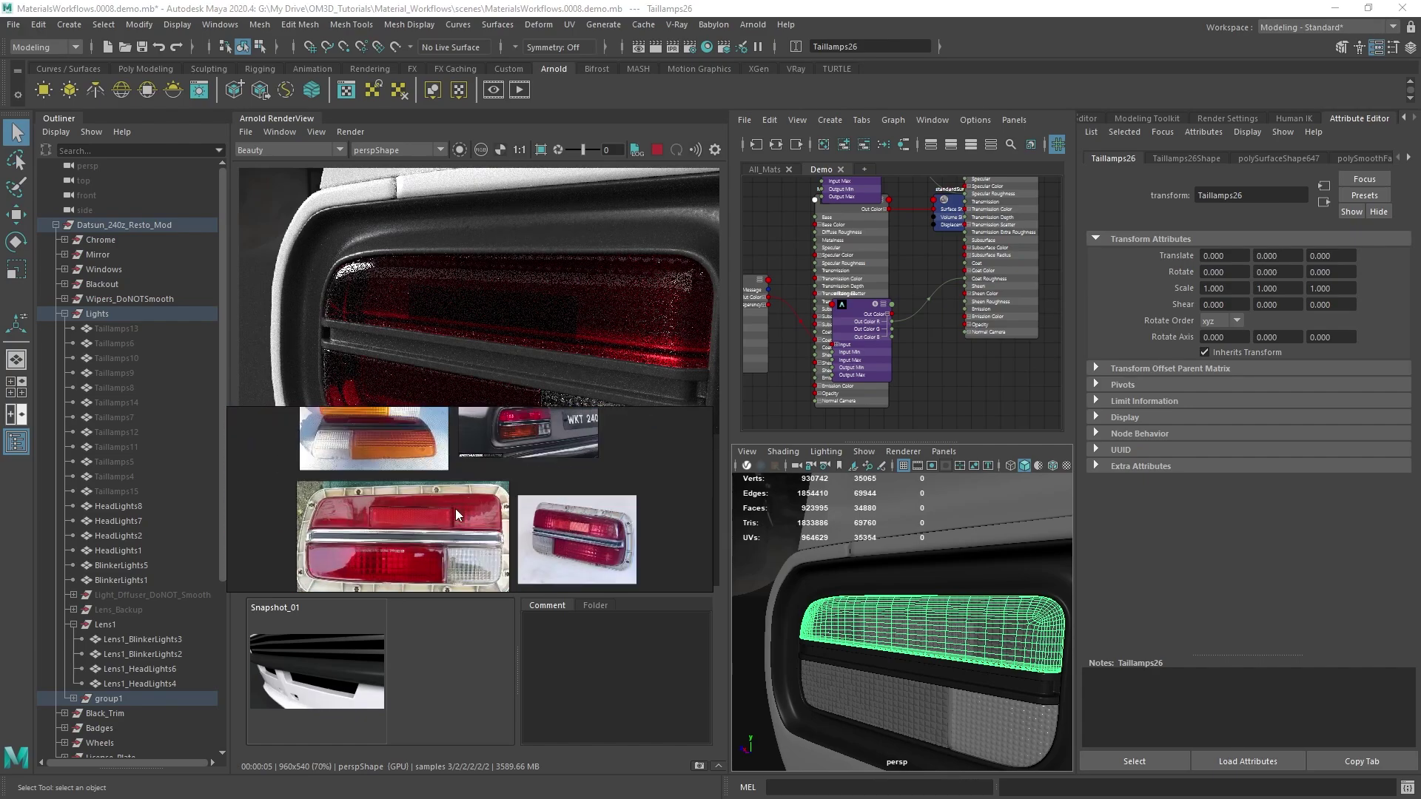
scroll(549, 466, "up", 4)
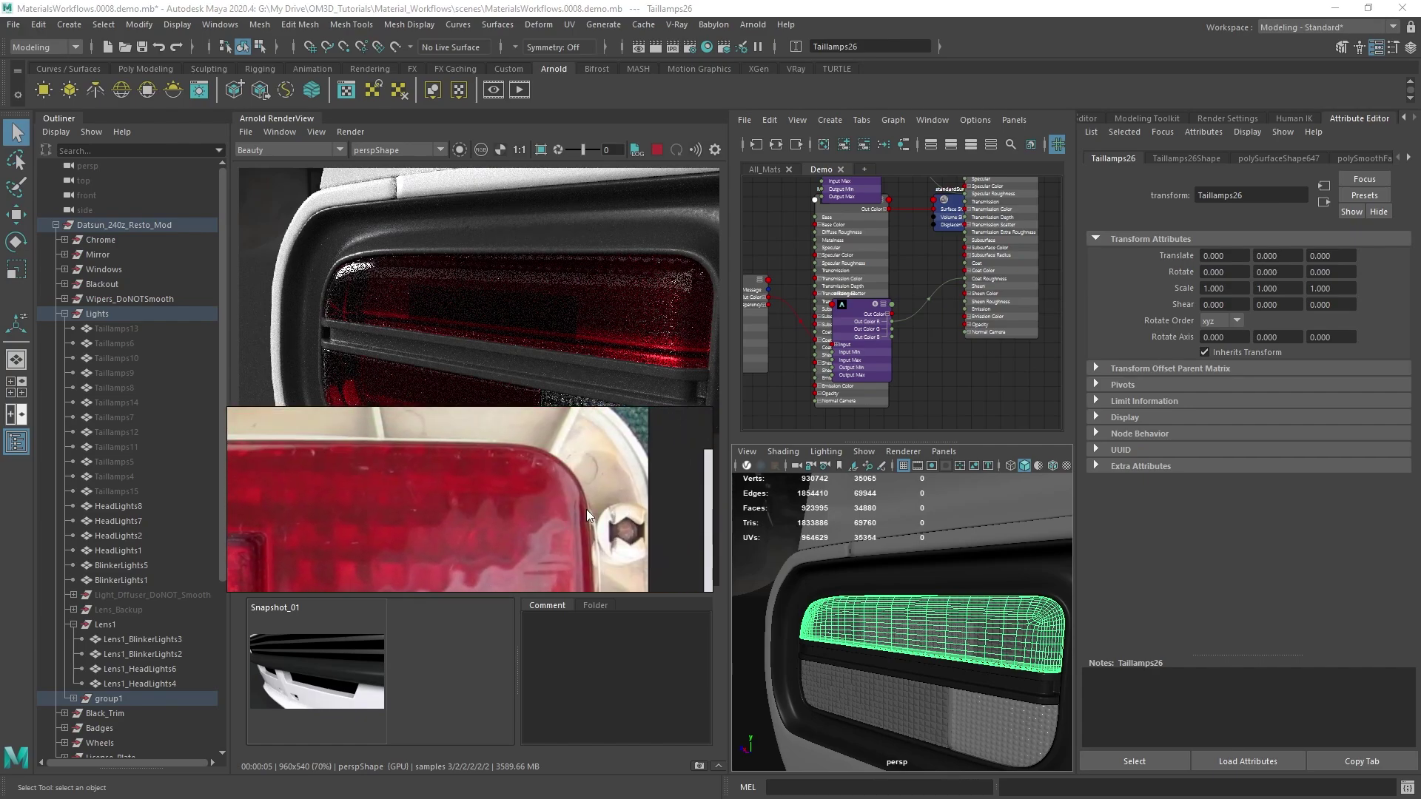
middle_click_drag(524, 540, 562, 466)
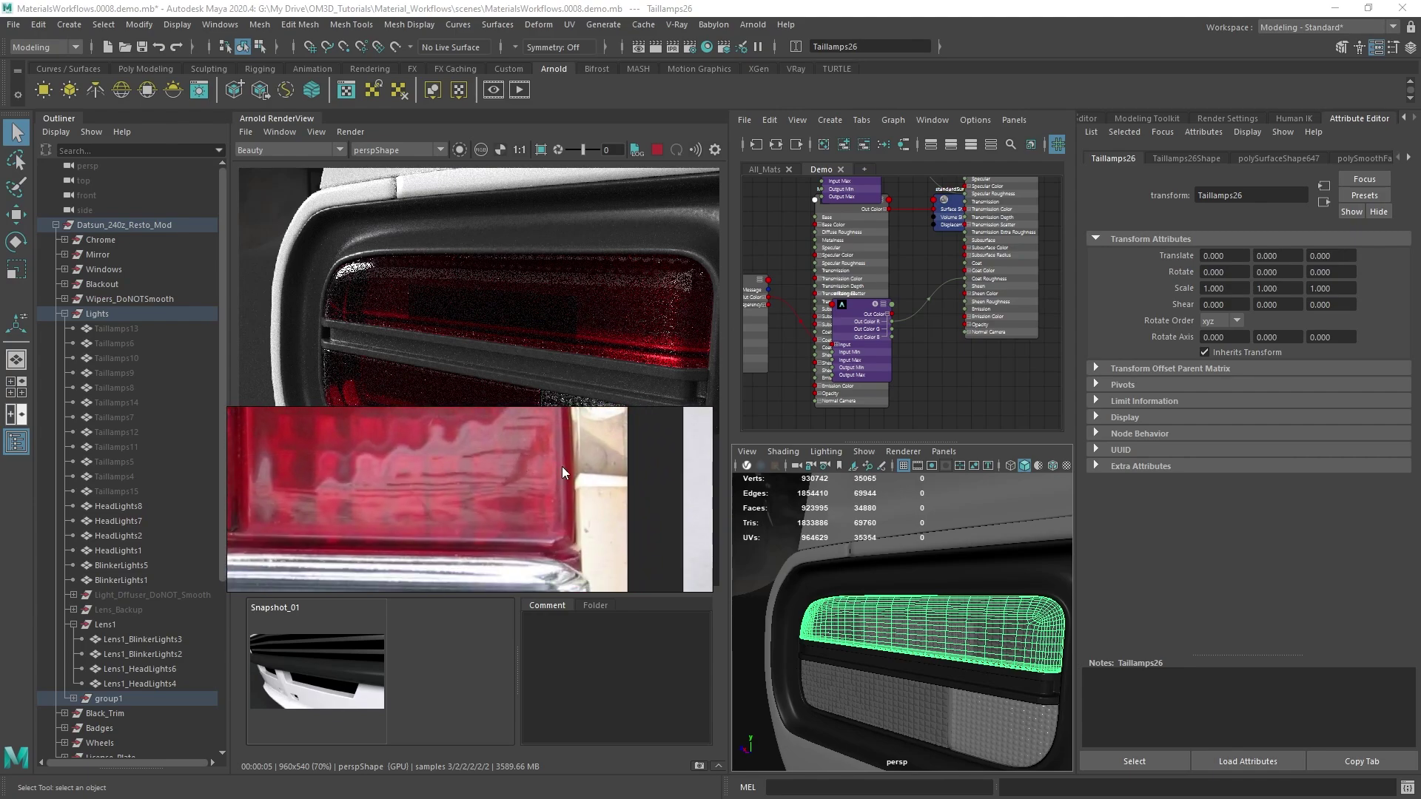
scroll(575, 519, "up", 3)
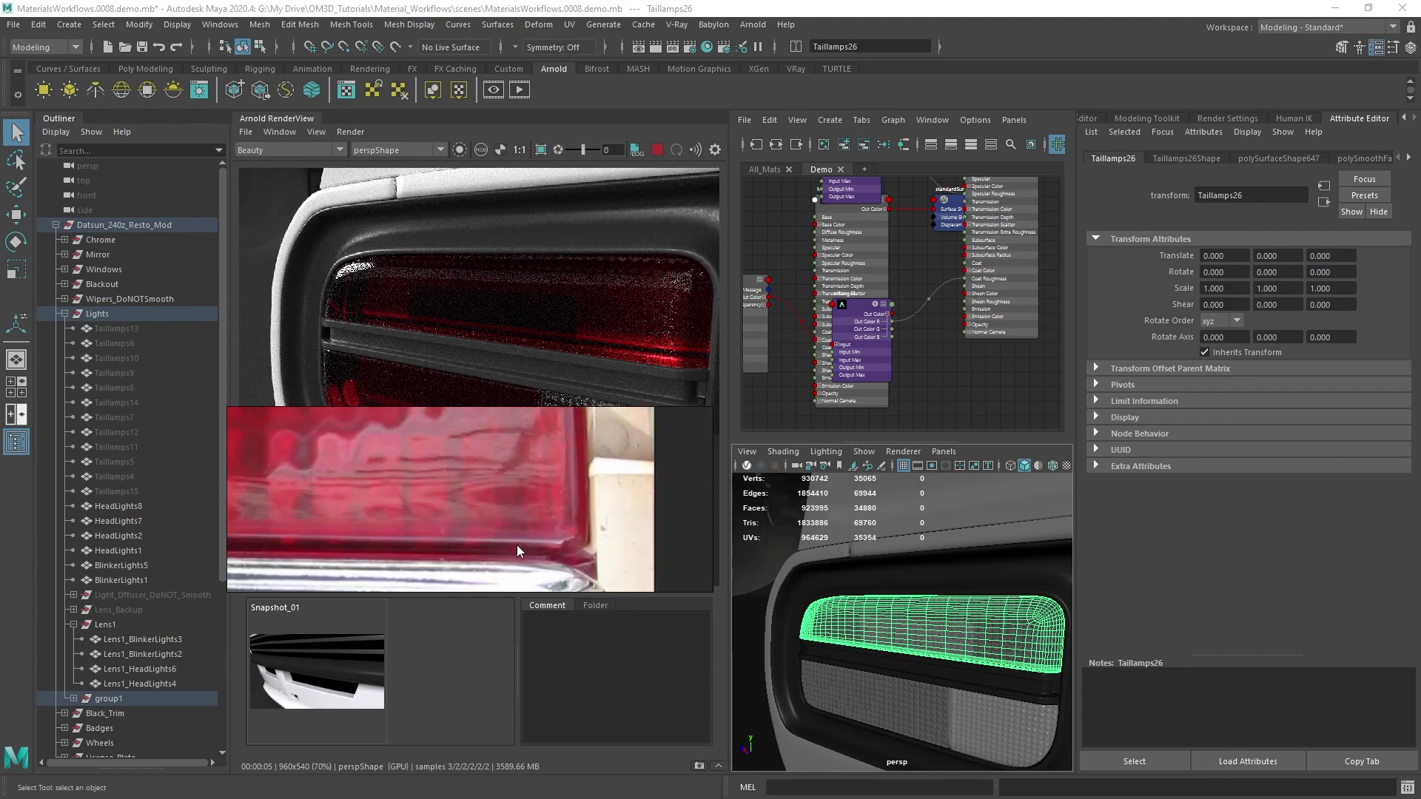
scroll(527, 552, "down", 5)
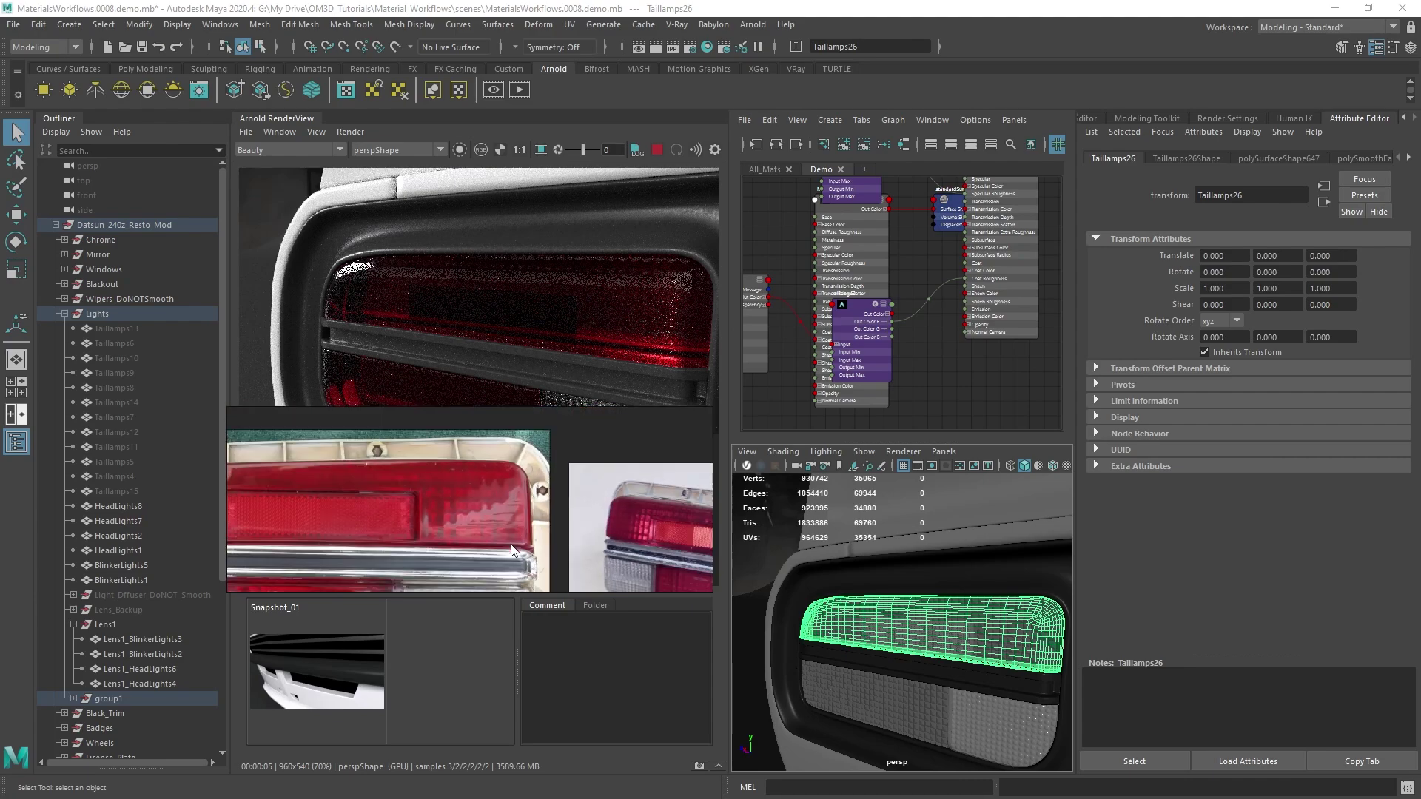
scroll(594, 558, "up", 5)
scroll(582, 527, "up", 3)
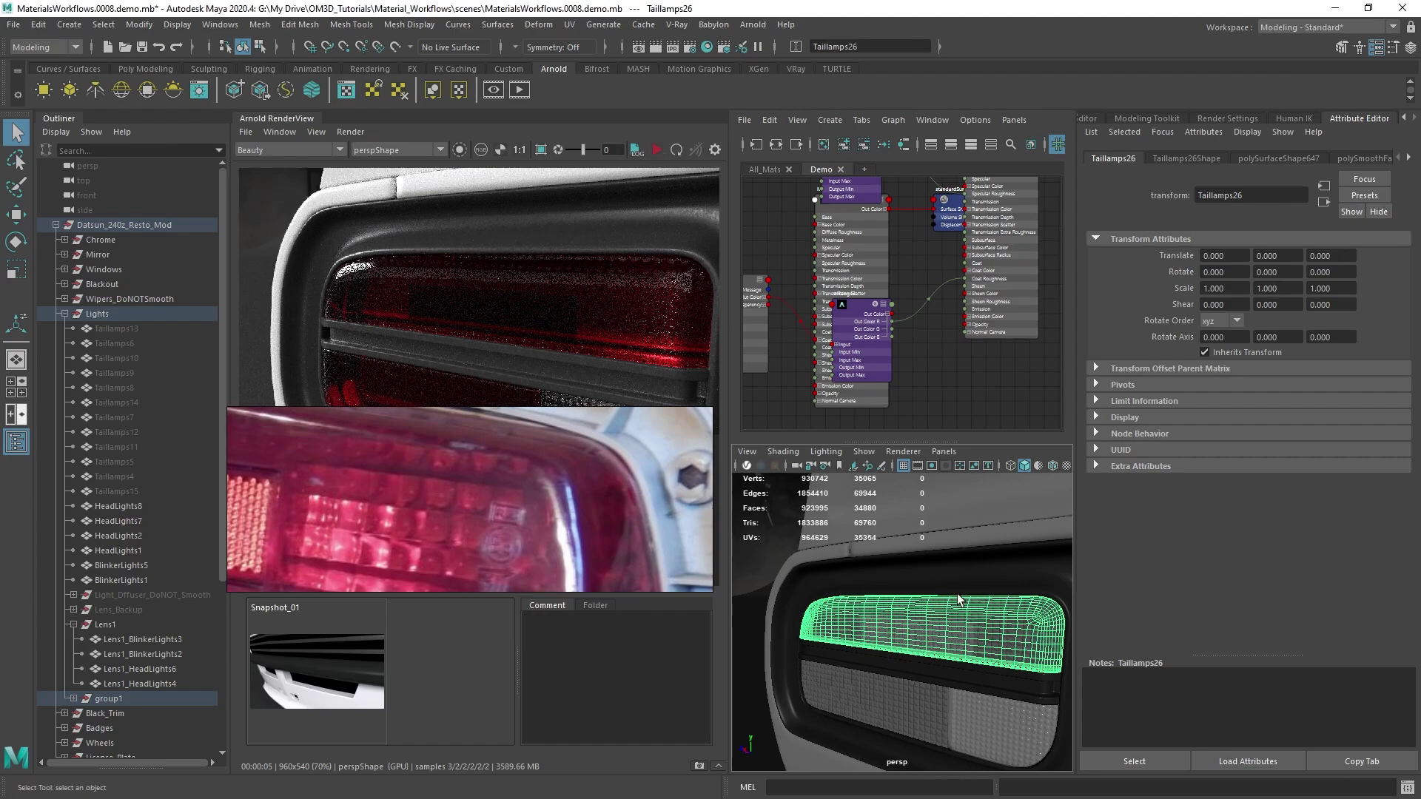
Step: Clear the taillight selection, restart the preview render and examine the taillight from several angles
key("ctrl+z")
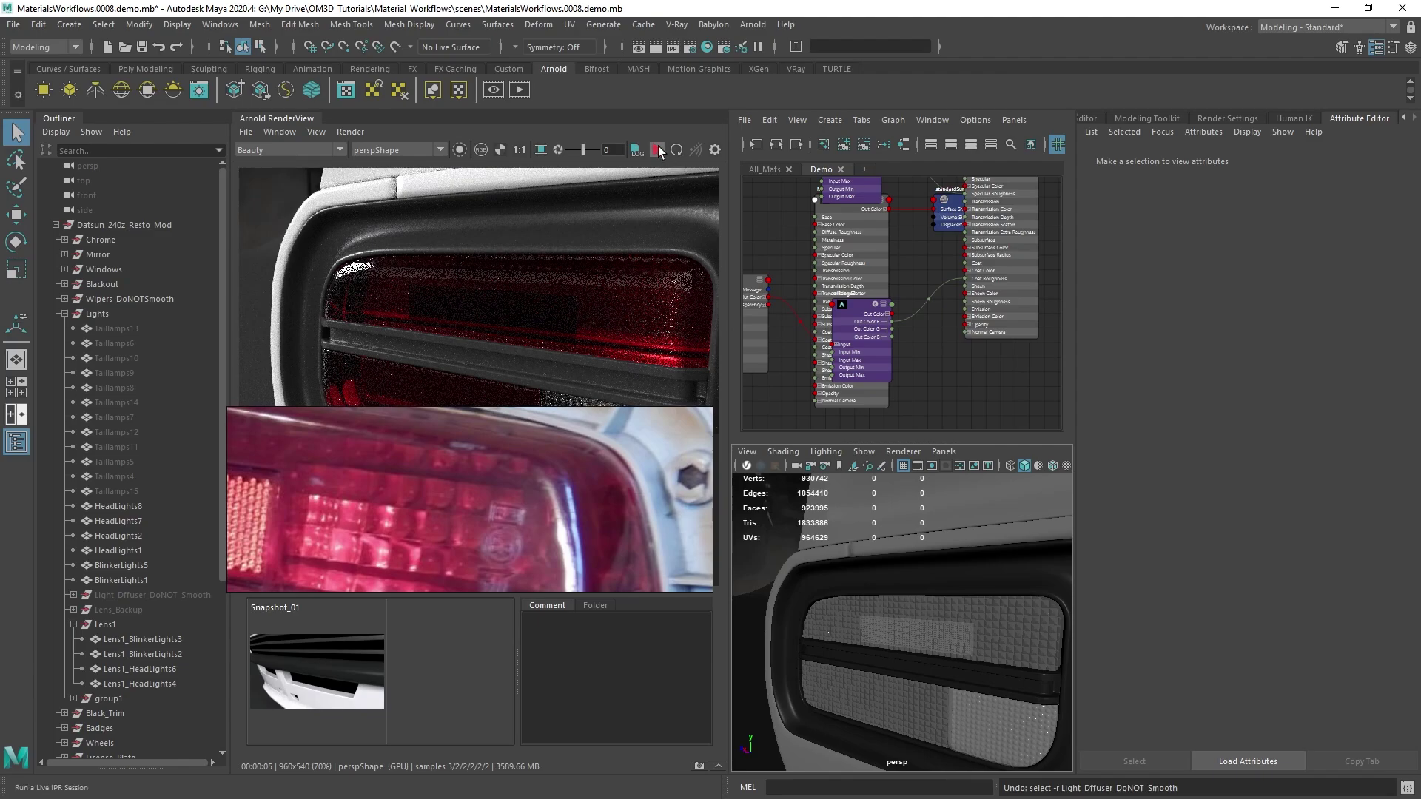
left_click_drag(1001, 731, 1028, 629, "alt")
left_click_drag(989, 553, 962, 603, "alt")
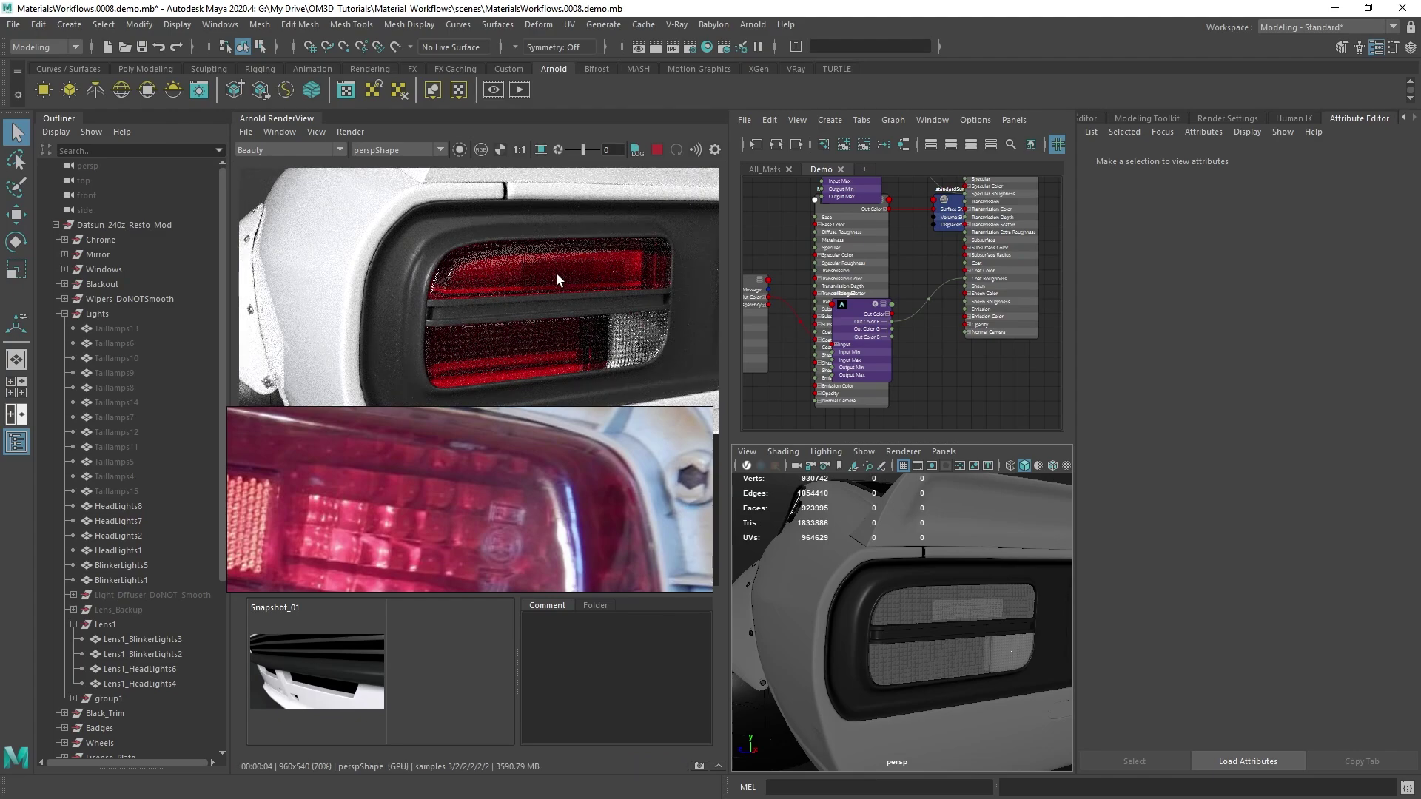
left_click_drag(922, 535, 941, 583, "alt")
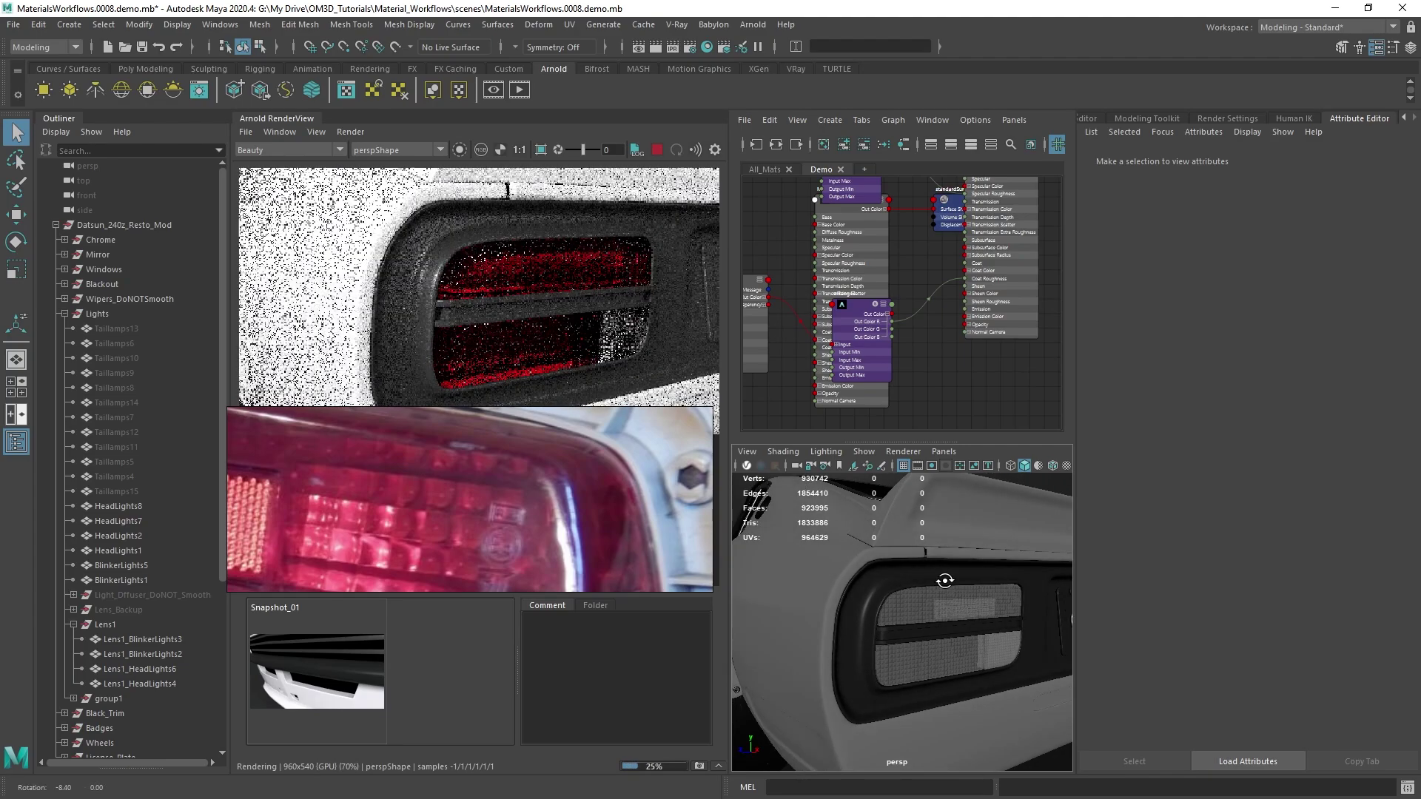
Step: Select the taillight piece Taillamps27 from inside the car body and show its attributes
left_click_drag(1010, 694, 1036, 603, "alt")
left_click(999, 605)
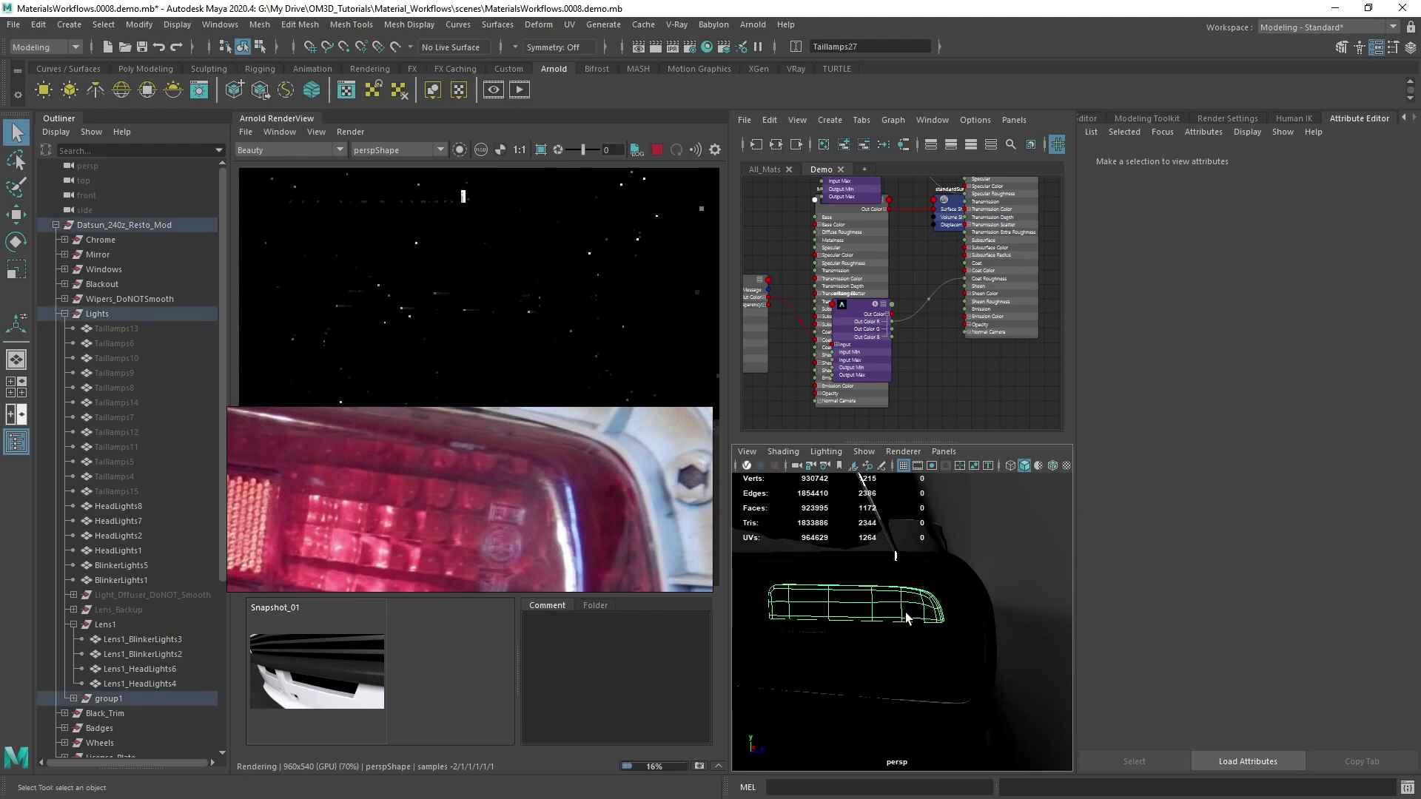
left_click(862, 650)
left_click(834, 623)
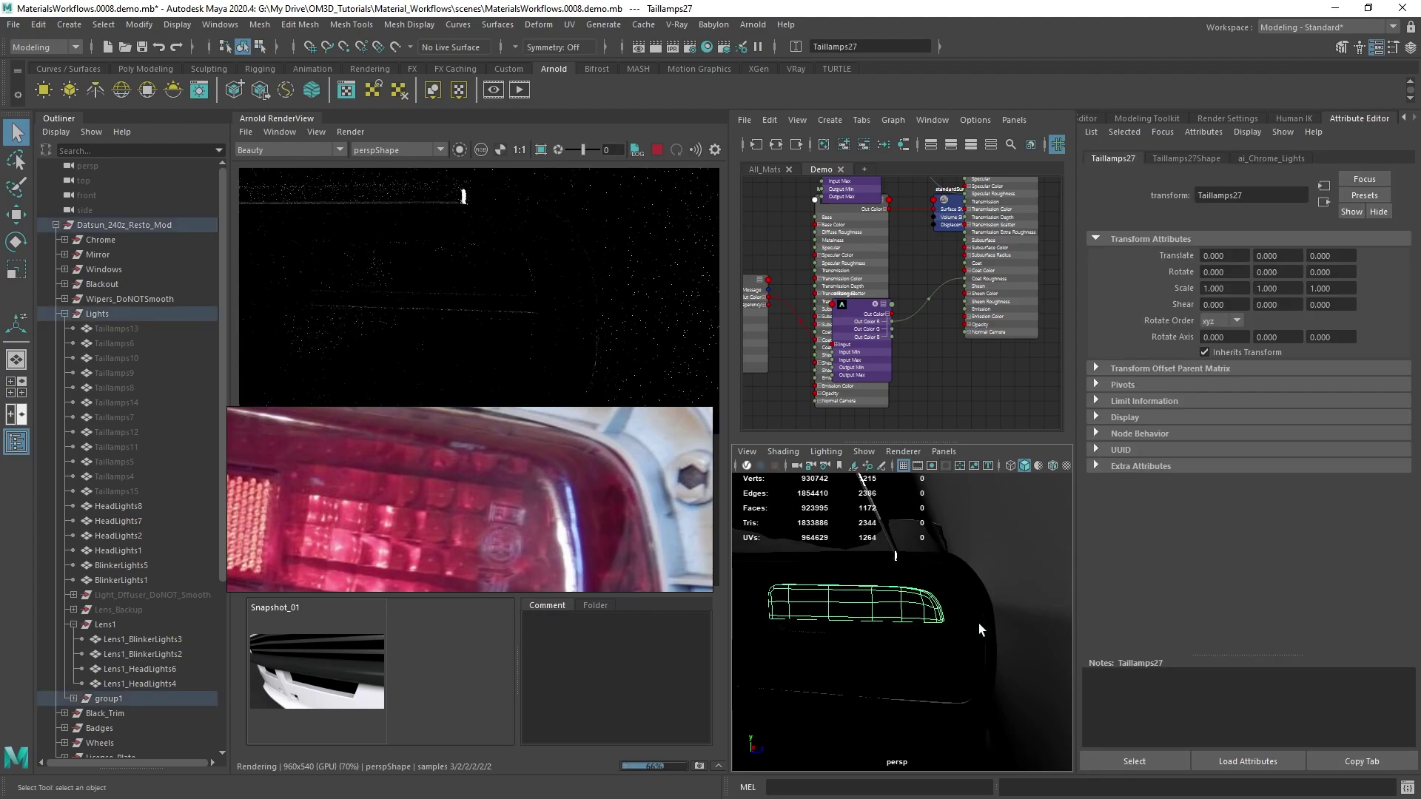
Step: Select the upper taillight lens Taillamps26 and show the attributes of its ai_Lights_Lens_Tail material
left_click_drag(978, 623, 942, 618, "alt")
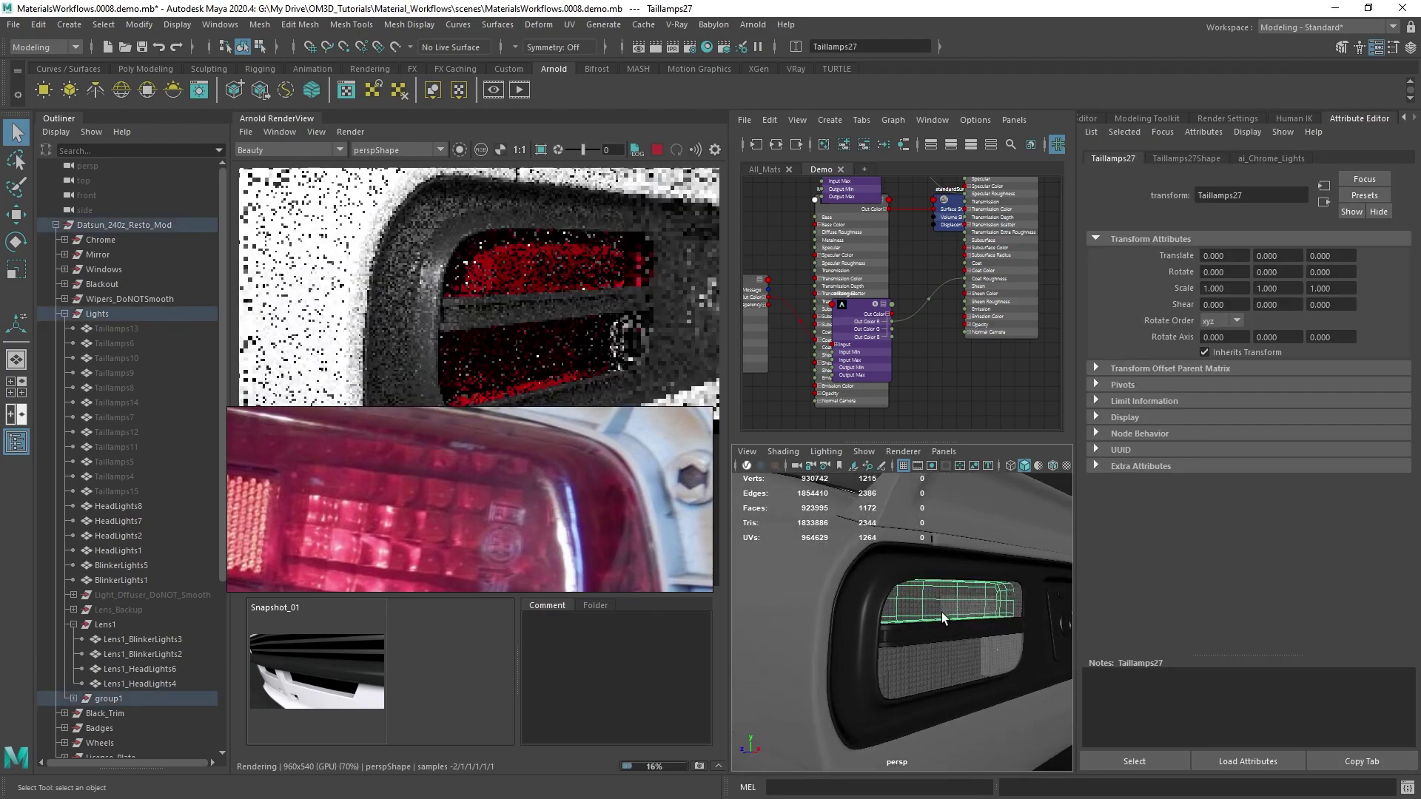
left_click(942, 618)
key("ctrl+a")
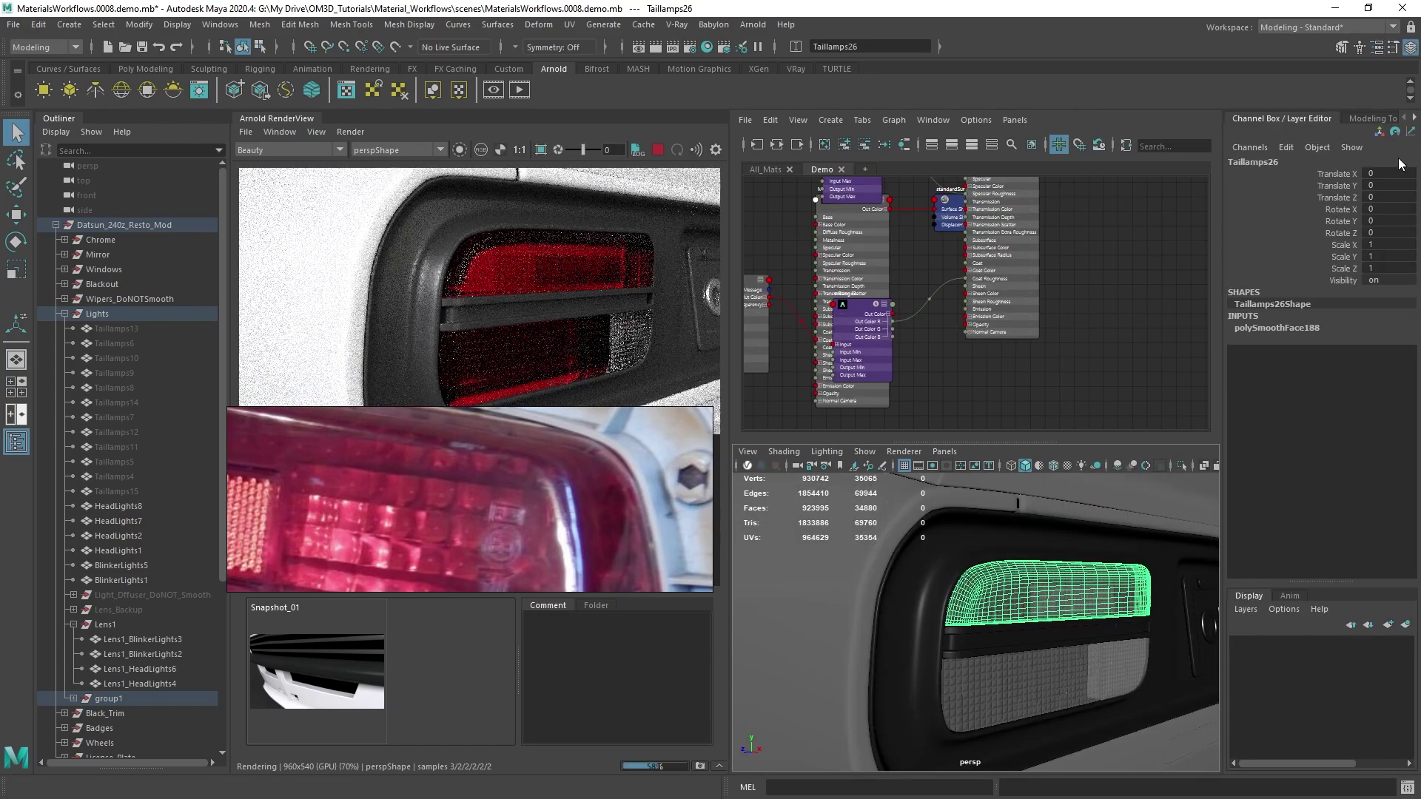
key("ctrl+a")
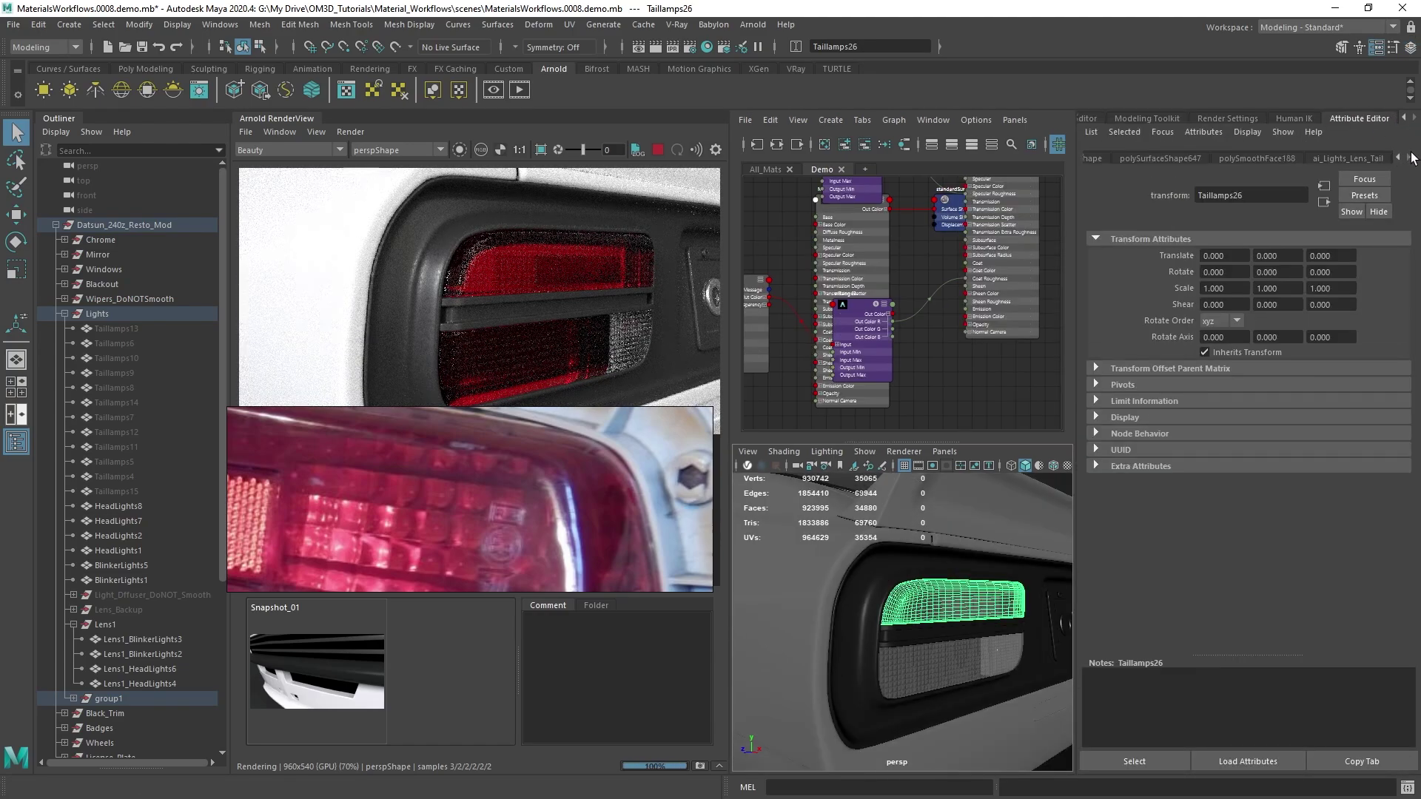
left_click(1370, 160)
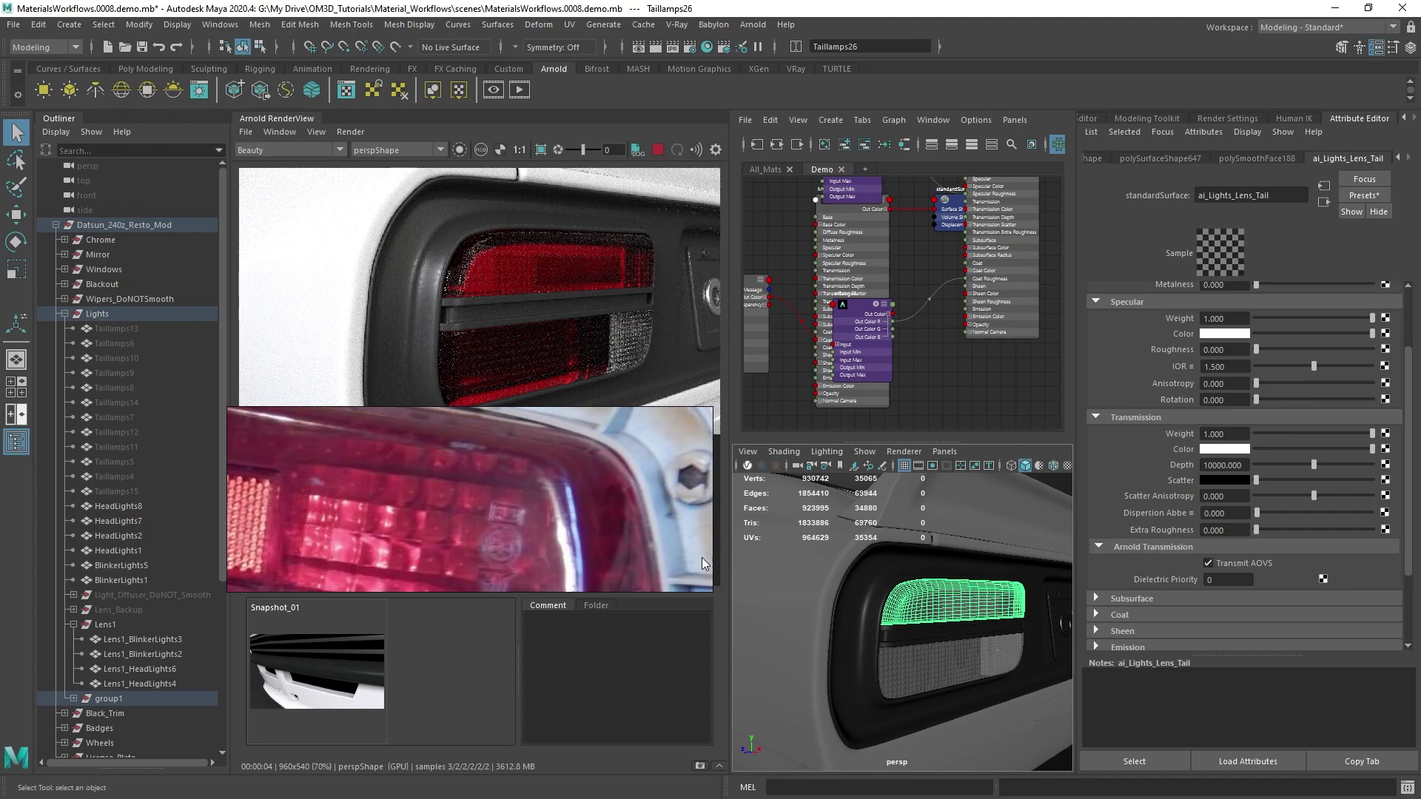
Step: Select Taillamps21 in group1 and show the transmission and geometry settings of its ai_Lights_Lens_Red material
left_click(73, 698)
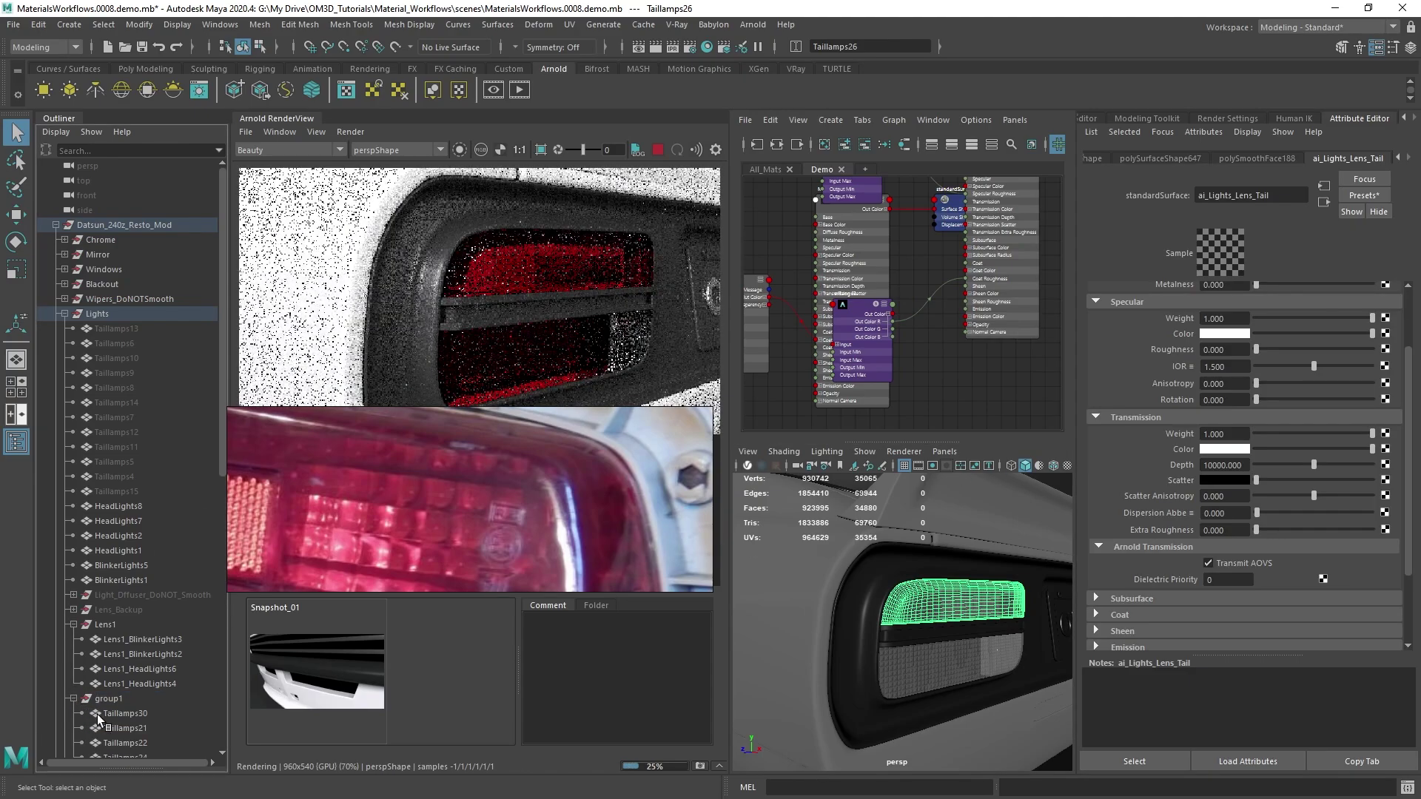
scroll(96, 713, "down", 8)
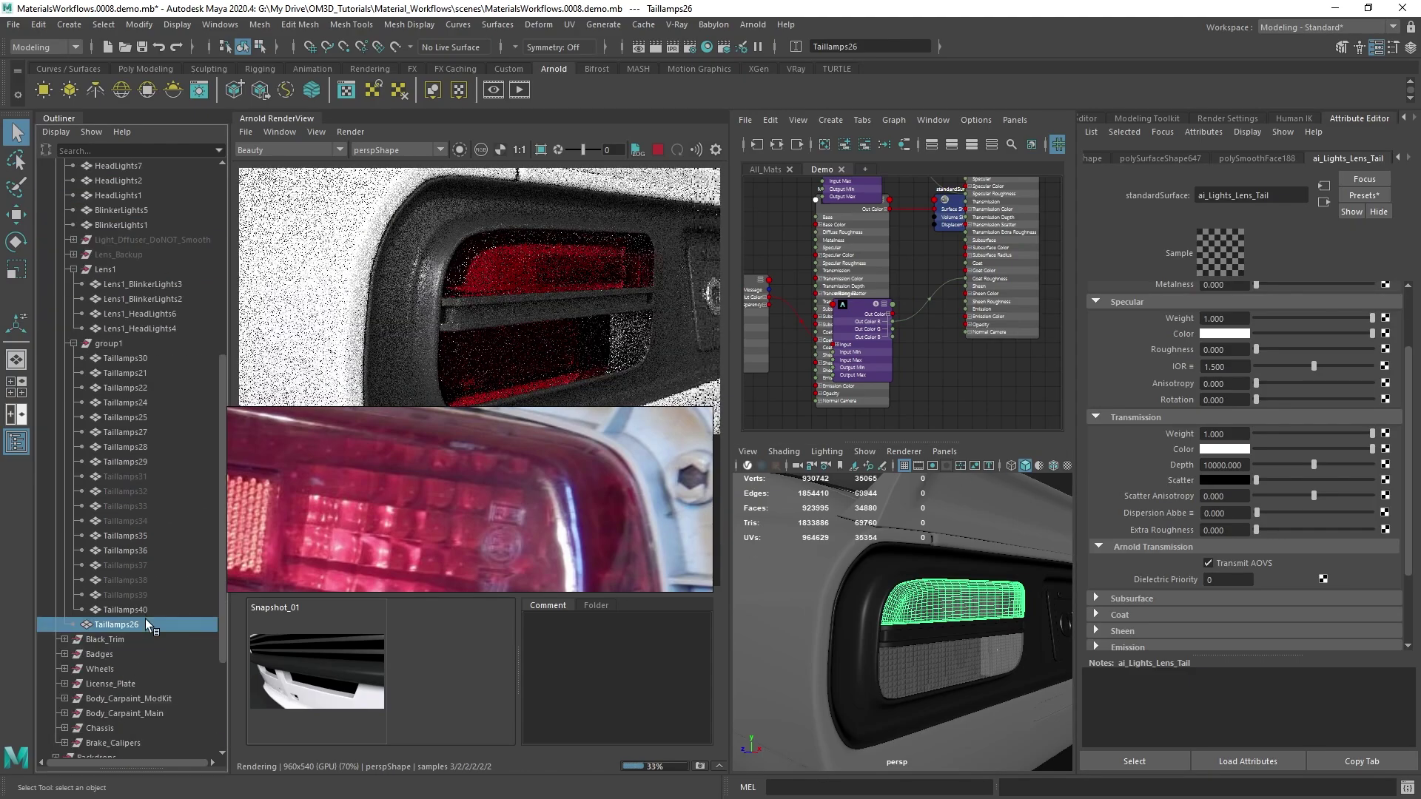
left_click(125, 374)
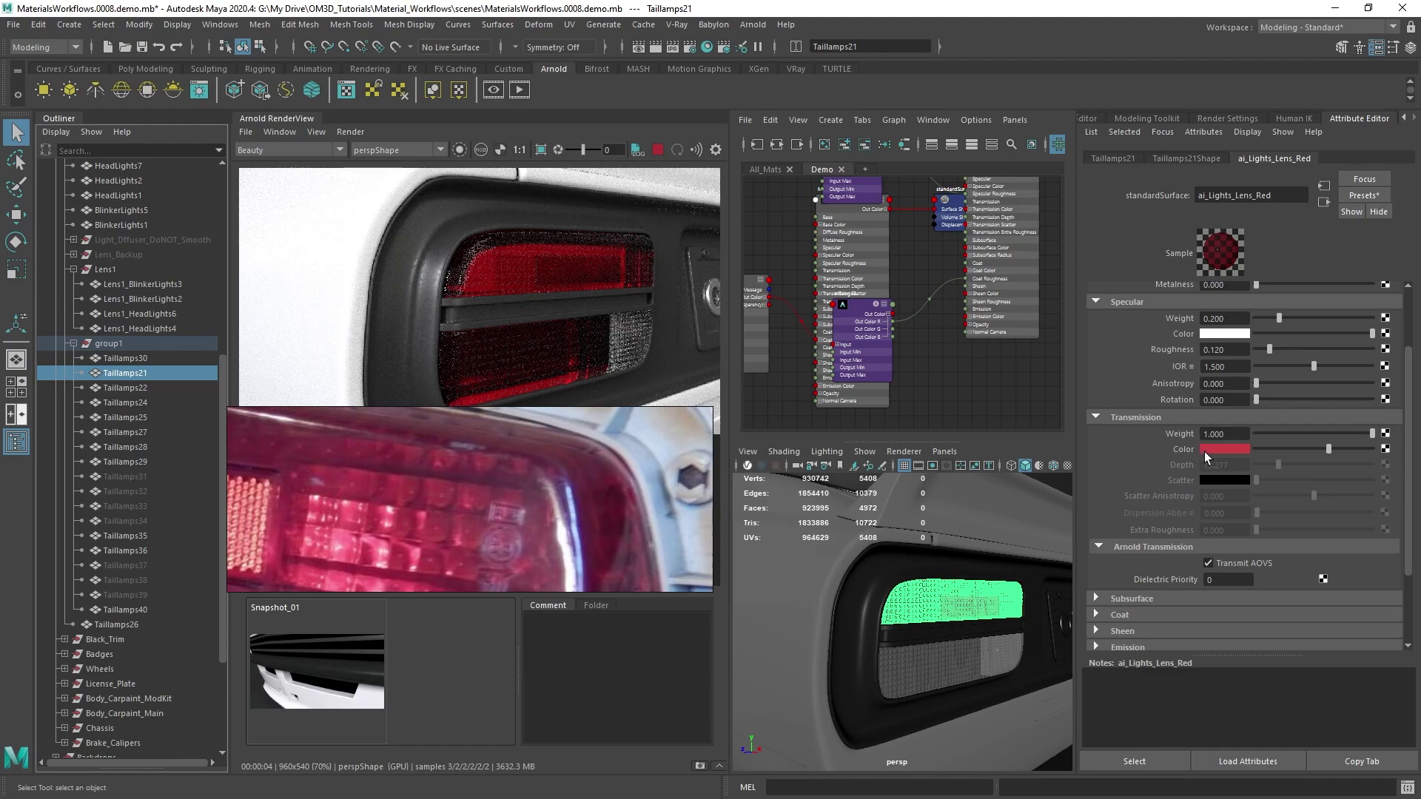
scroll(1119, 601, "down", 5)
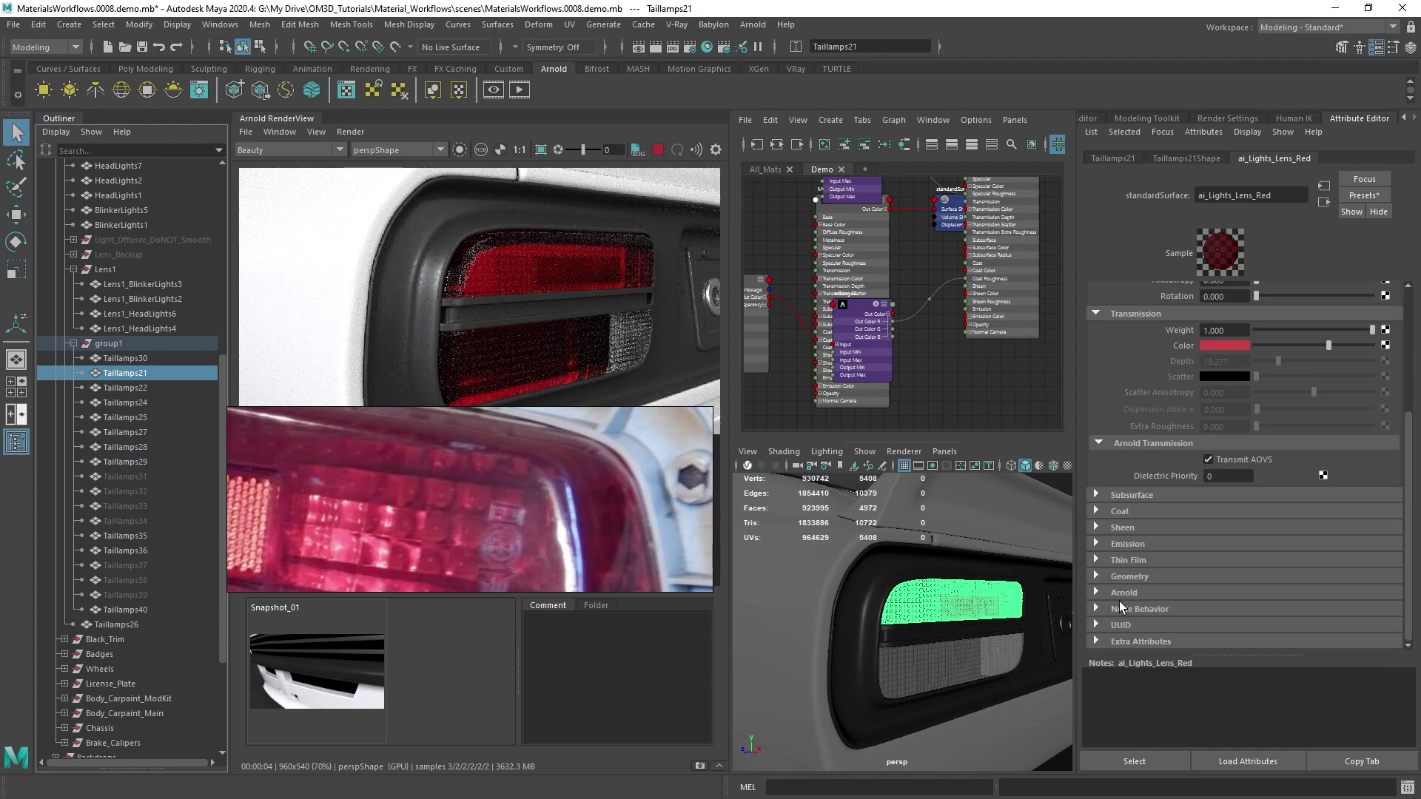
left_click(1115, 578)
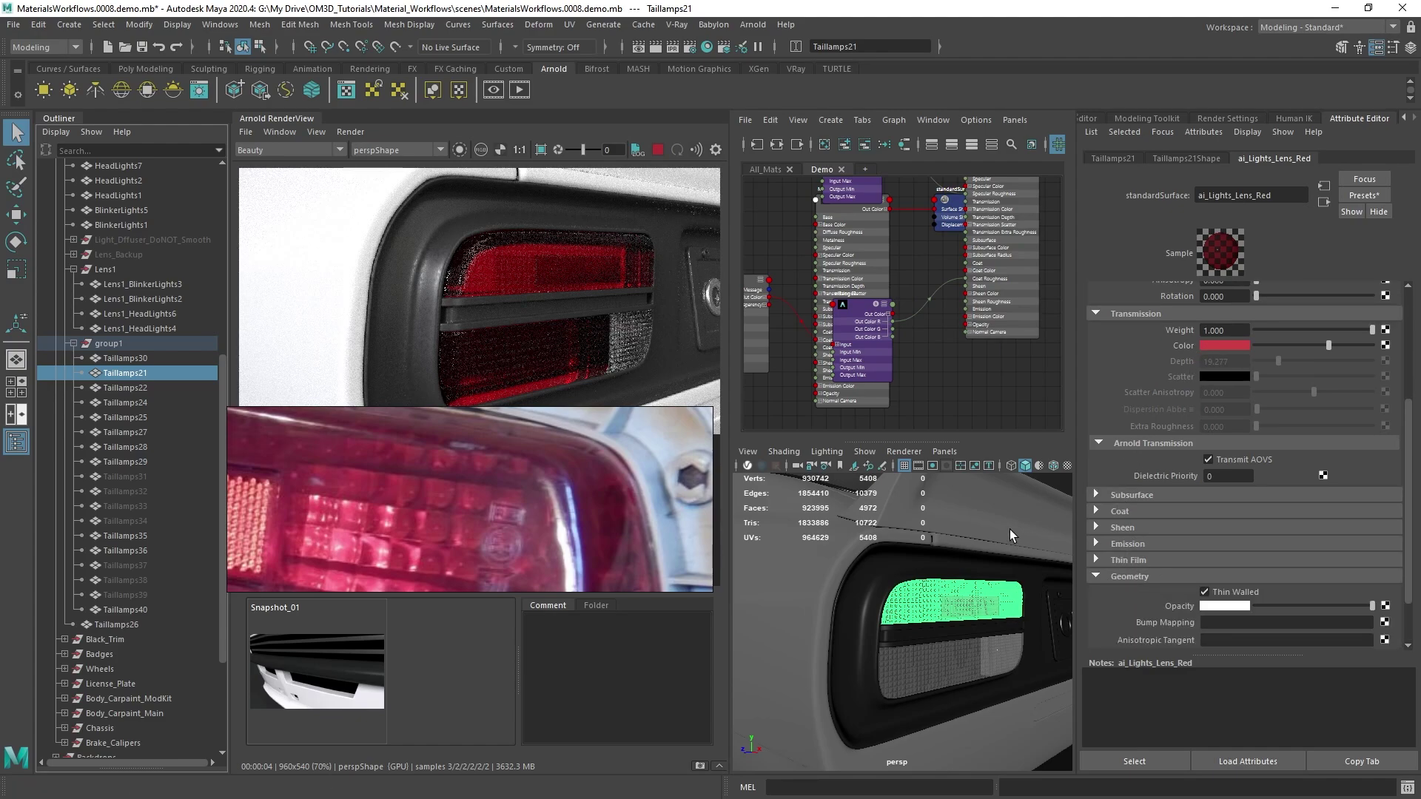
Step: Isolate Taillamps21 to inspect the shape of the red lens piece, and bring back the full model
left_click_drag(920, 622, 903, 620, "alt")
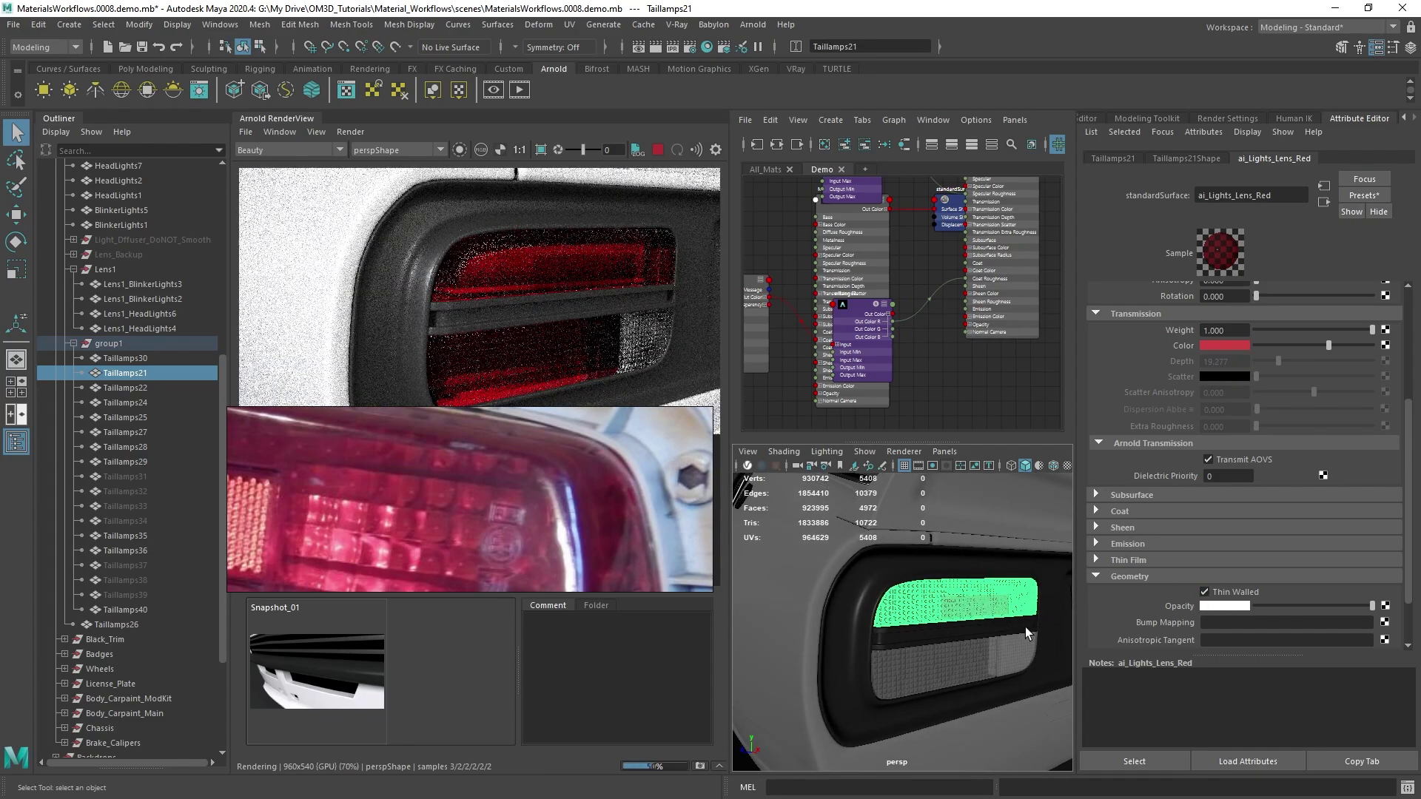
key("ctrl+1")
left_click_drag(923, 625, 870, 544, "alt")
left_click(983, 587)
scroll(986, 614, "up", 3)
left_click(986, 614)
scroll(859, 523, "down", 3)
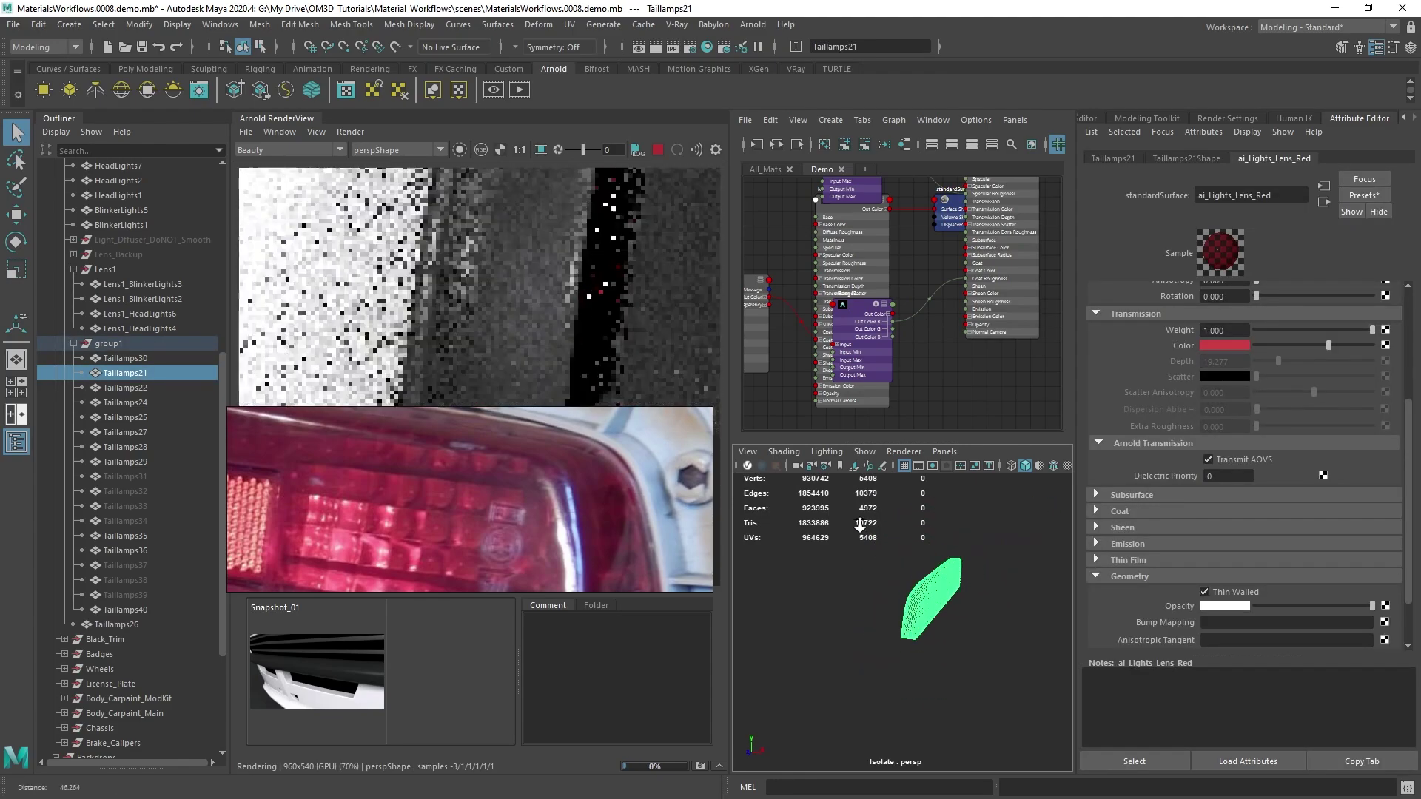
key("ctrl+1")
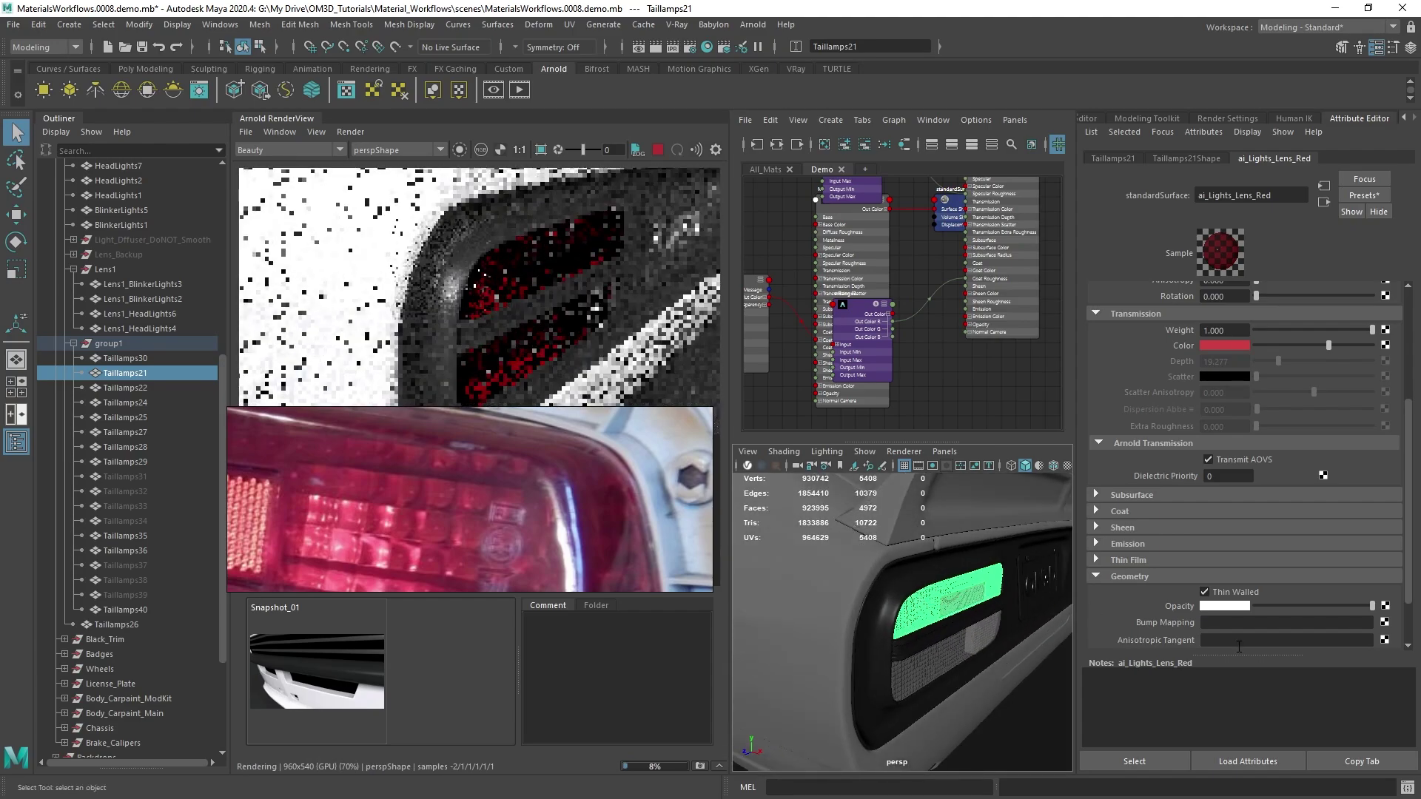
Step: Temporarily turn off Thin Walled on ai_Lights_Lens_Red to compare the taillight render, and turn it back on
left_click_drag(1068, 601, 893, 654, "alt")
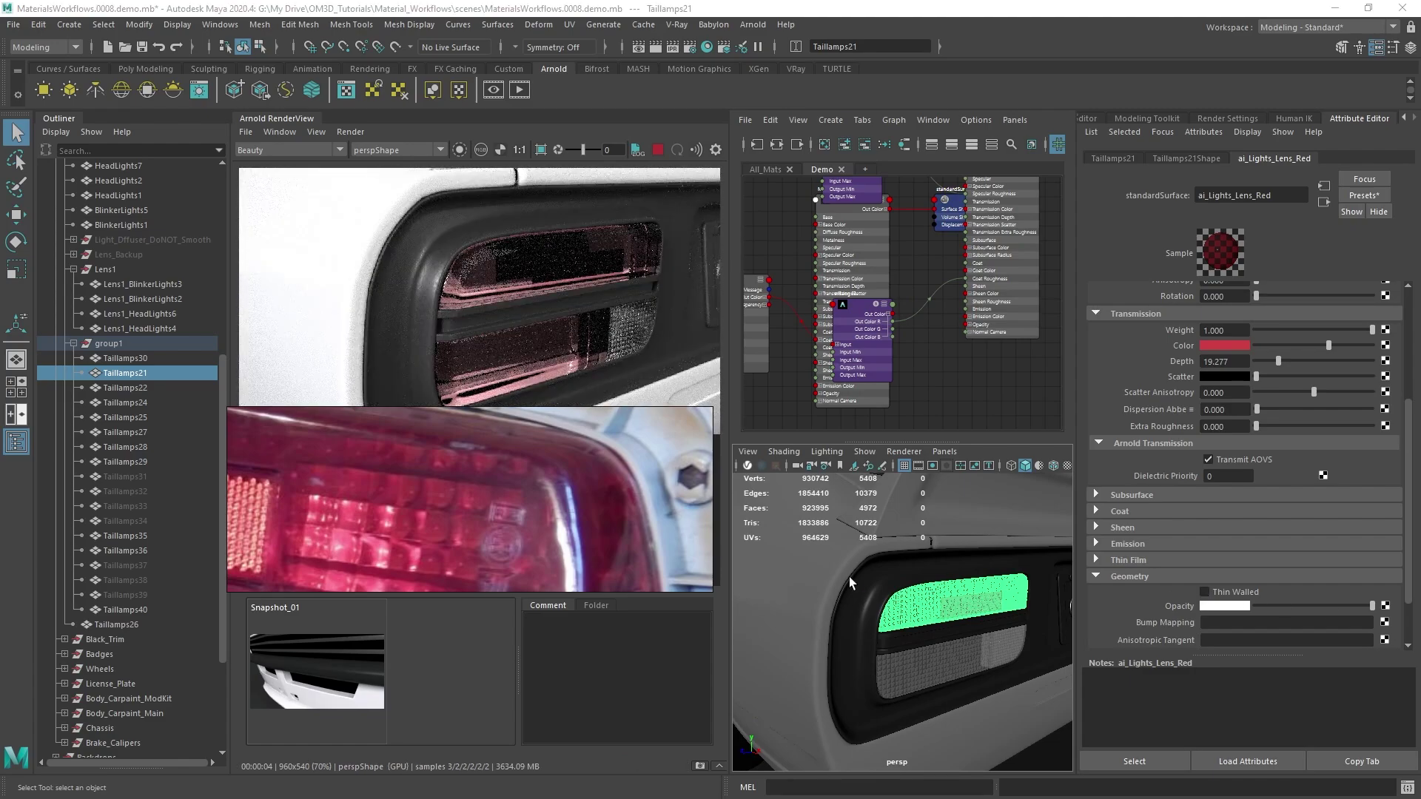
right_click_drag(951, 646, 936, 638, "alt")
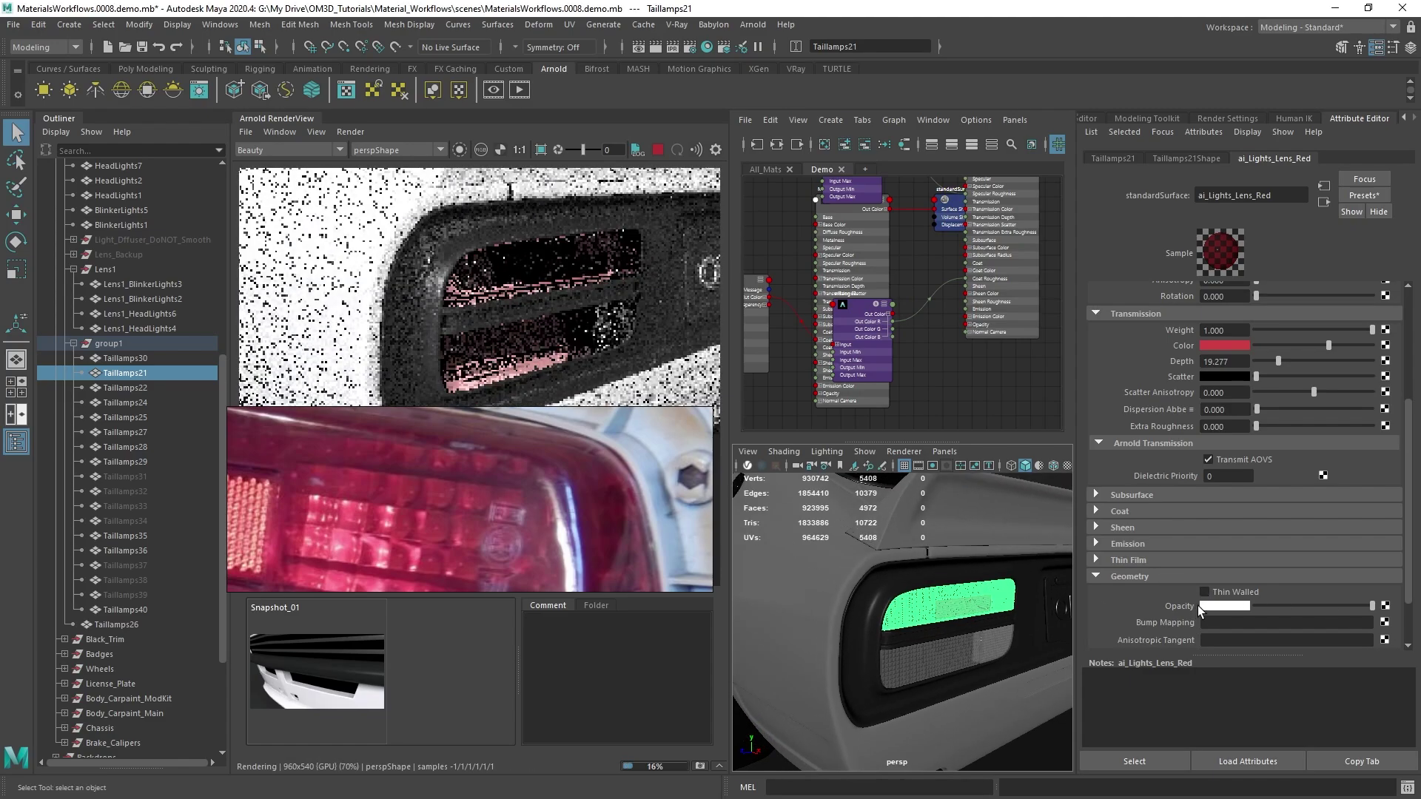
left_click_drag(803, 669, 918, 640, "alt")
middle_click_drag(932, 636, 980, 604, "alt")
left_click_drag(980, 604, 949, 594, "alt")
right_click_drag(948, 594, 938, 586, "alt")
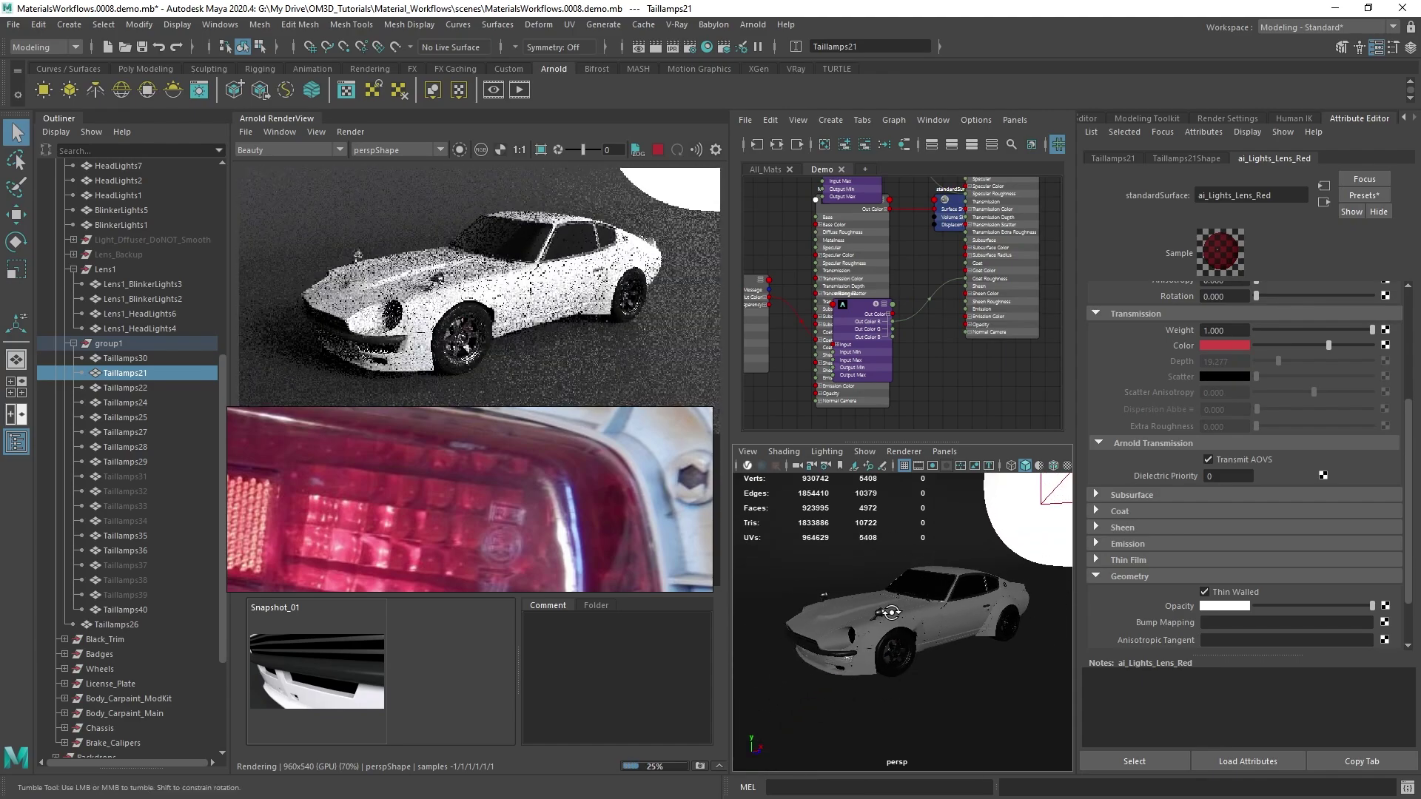
Step: Collapse the Lights group and set Rotate Y of the Datsun_240z_Resto_Mod group to 0
left_click_drag(938, 586, 698, 555, "alt")
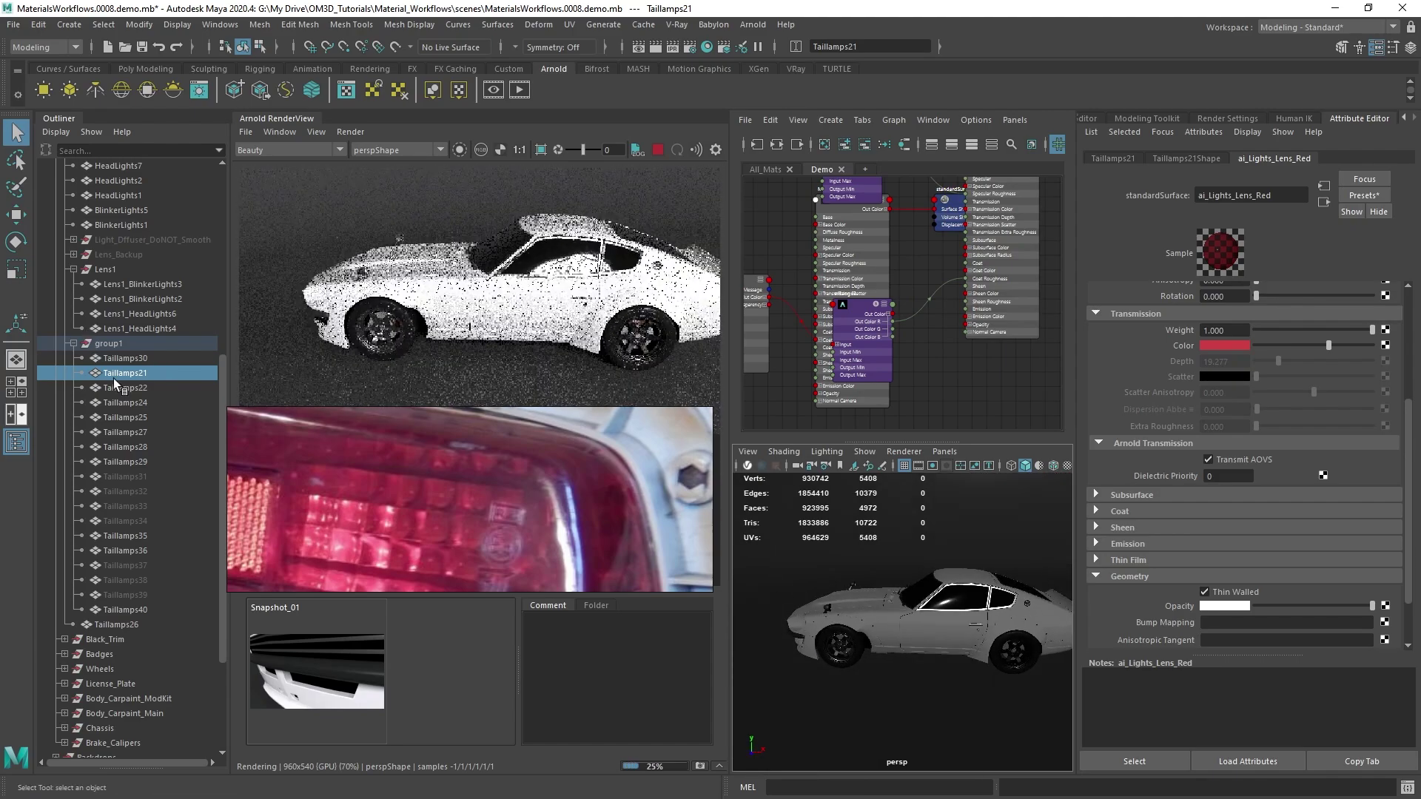
scroll(65, 267, "up", 8)
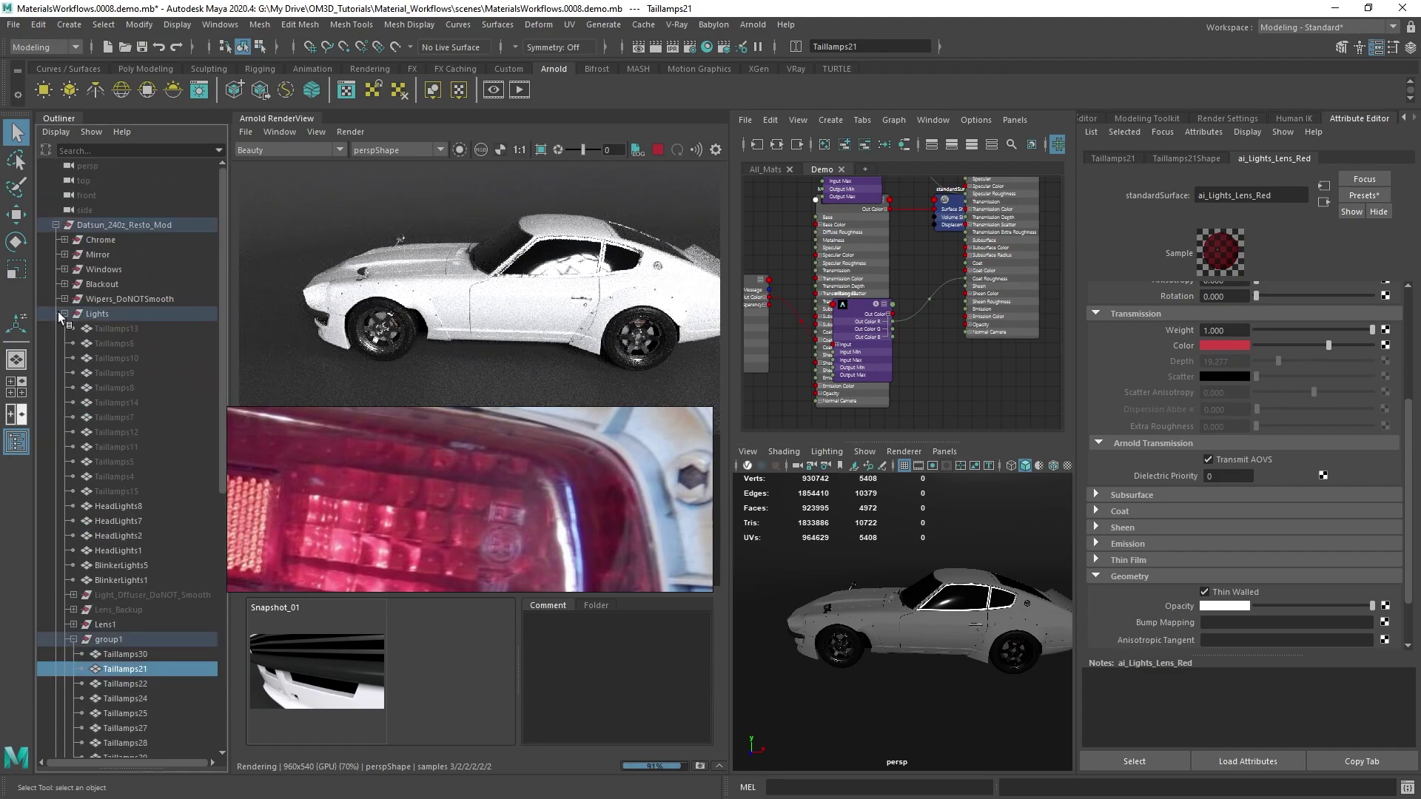
left_click(65, 314)
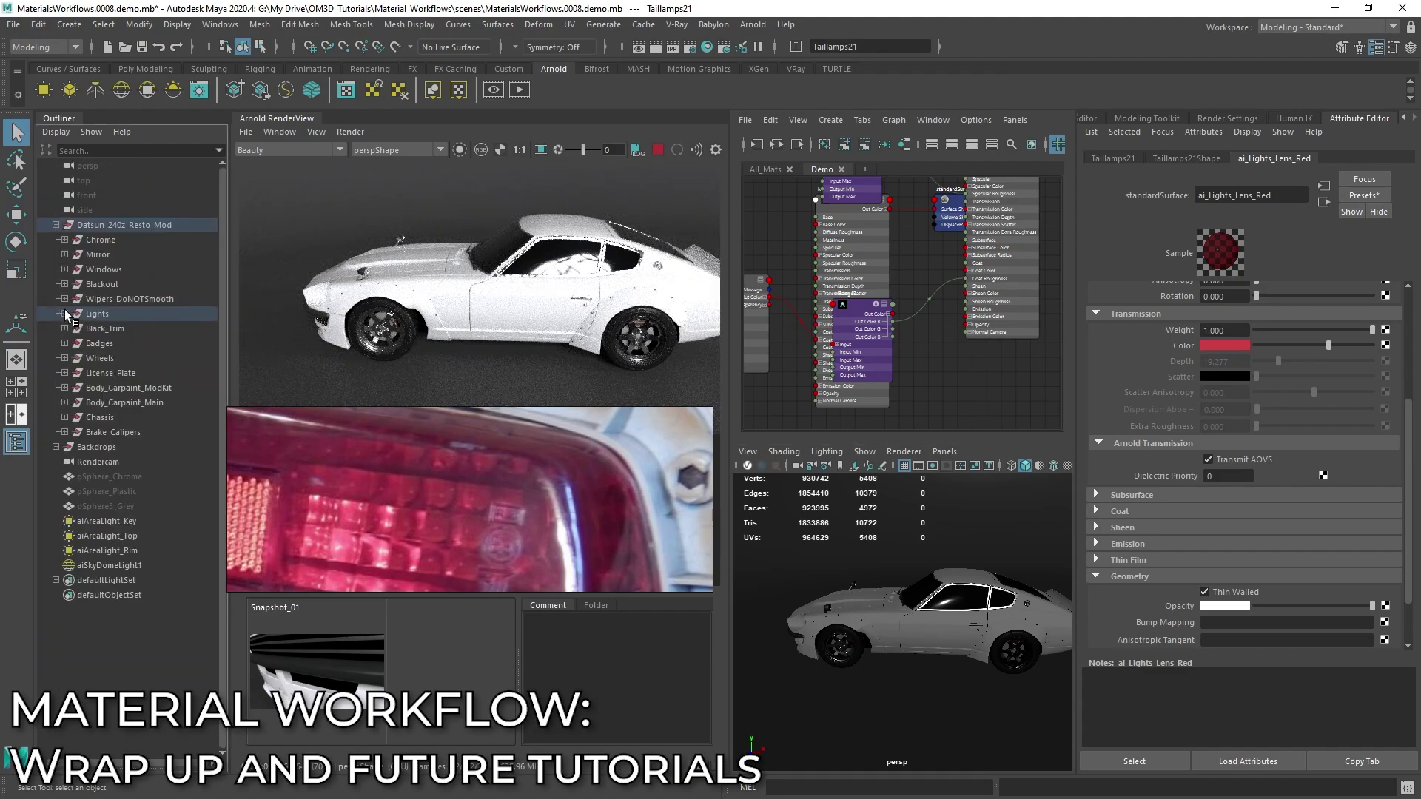
left_click(120, 225)
left_click(1411, 47)
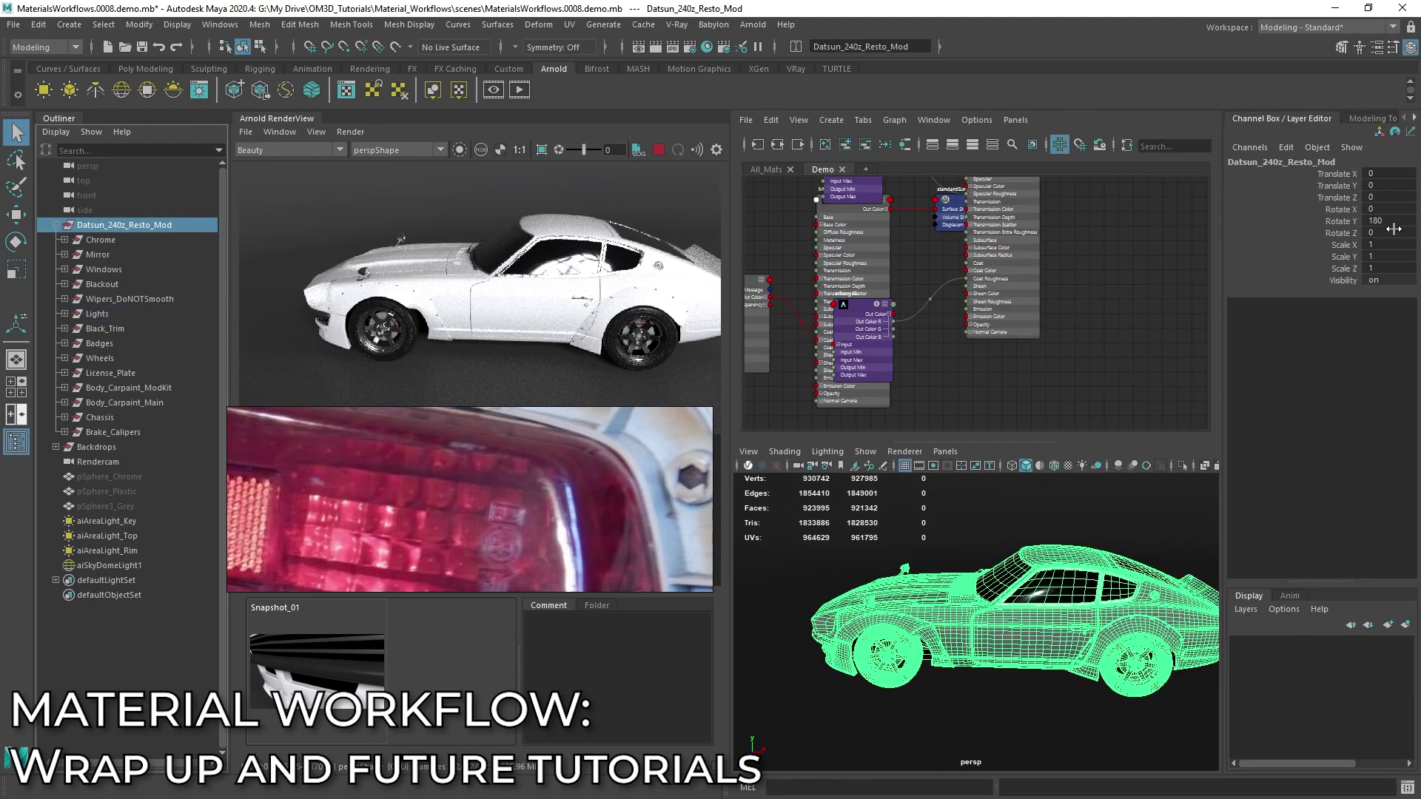
type("0")
key("Return")
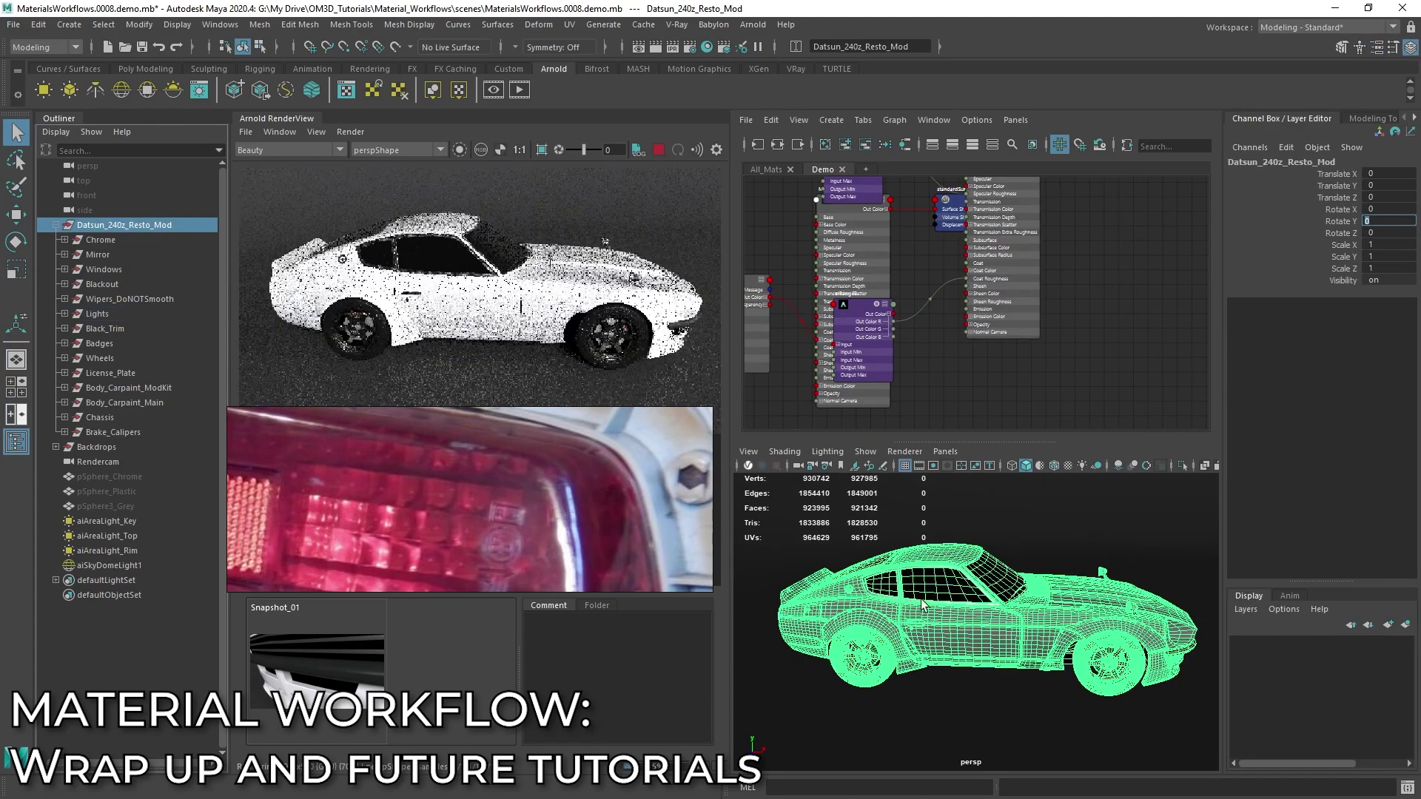
Step: Turn on smooth mesh preview for the fender mirror's housing SideViewMirror3, stem SideViewMirror1 and base trim SideMirrorTrim2
left_click_drag(923, 605, 993, 591, "alt")
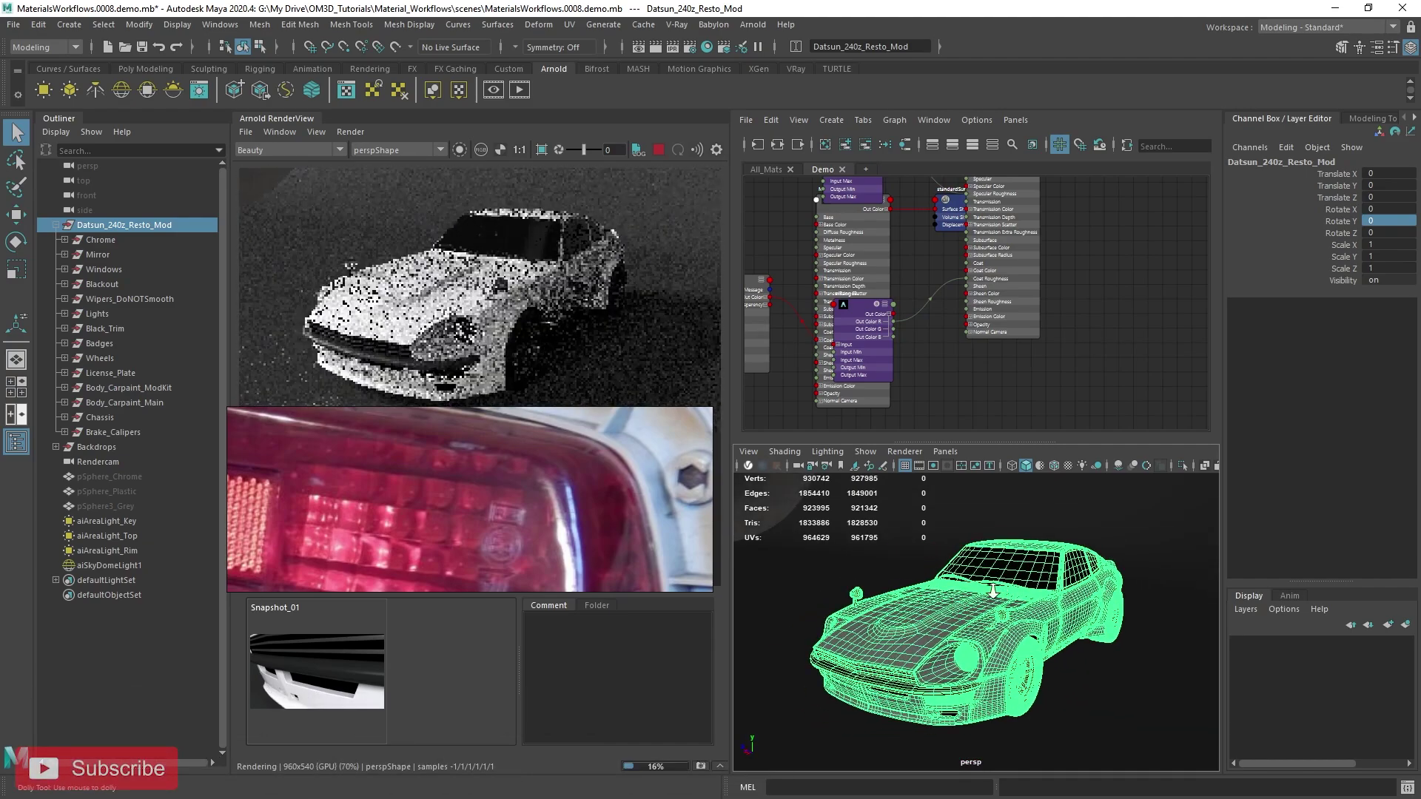
right_click_drag(993, 592, 975, 638, "alt")
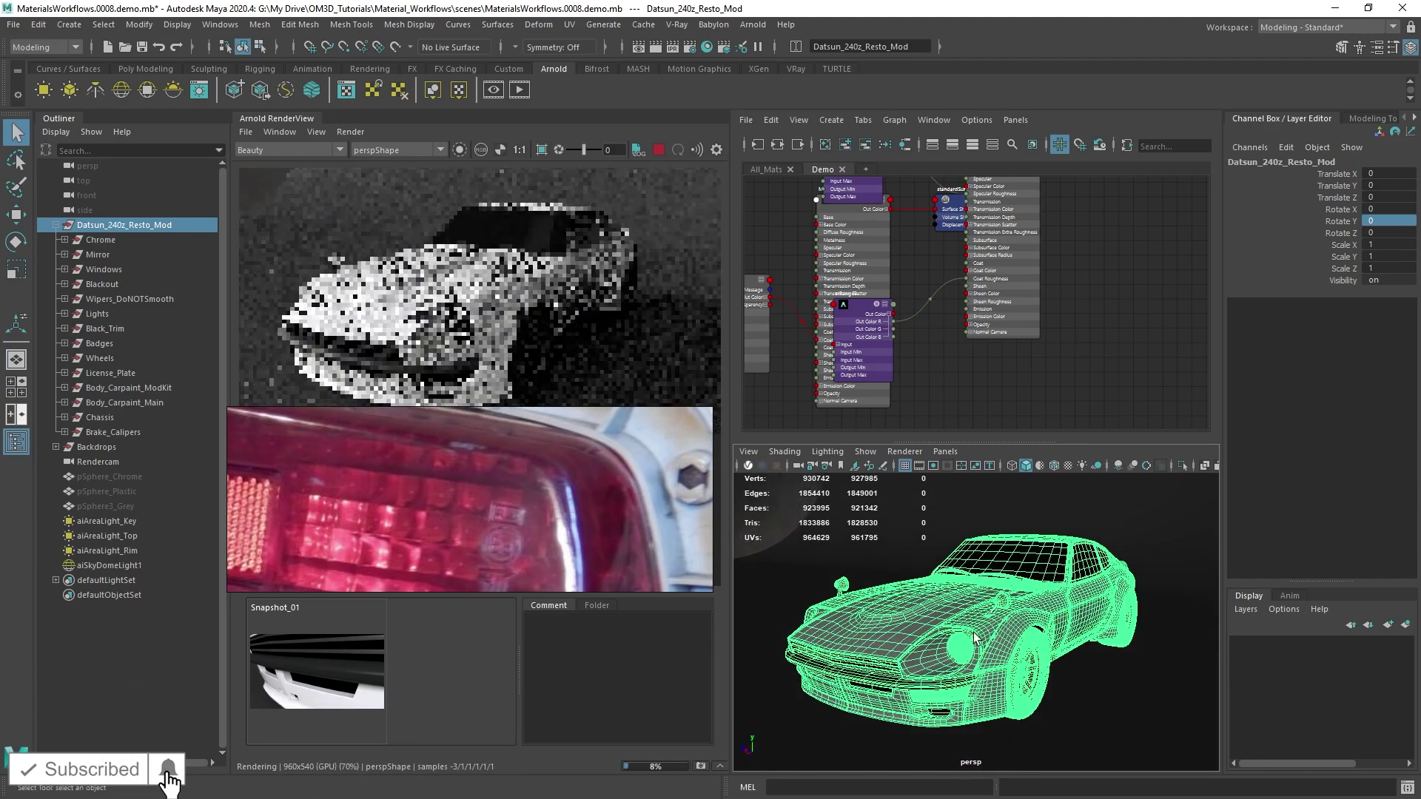
scroll(975, 638, "up", 5)
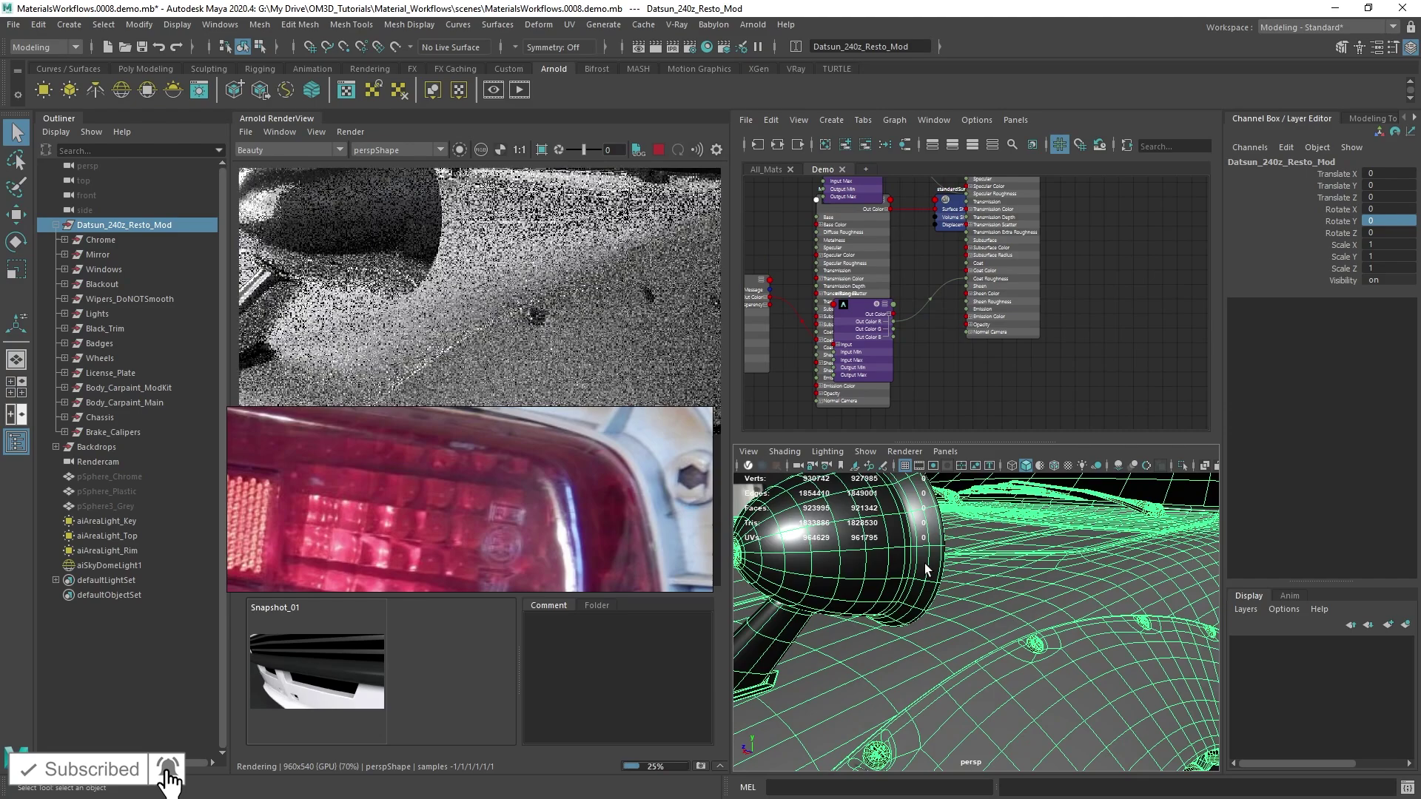
scroll(925, 570, "down", 3)
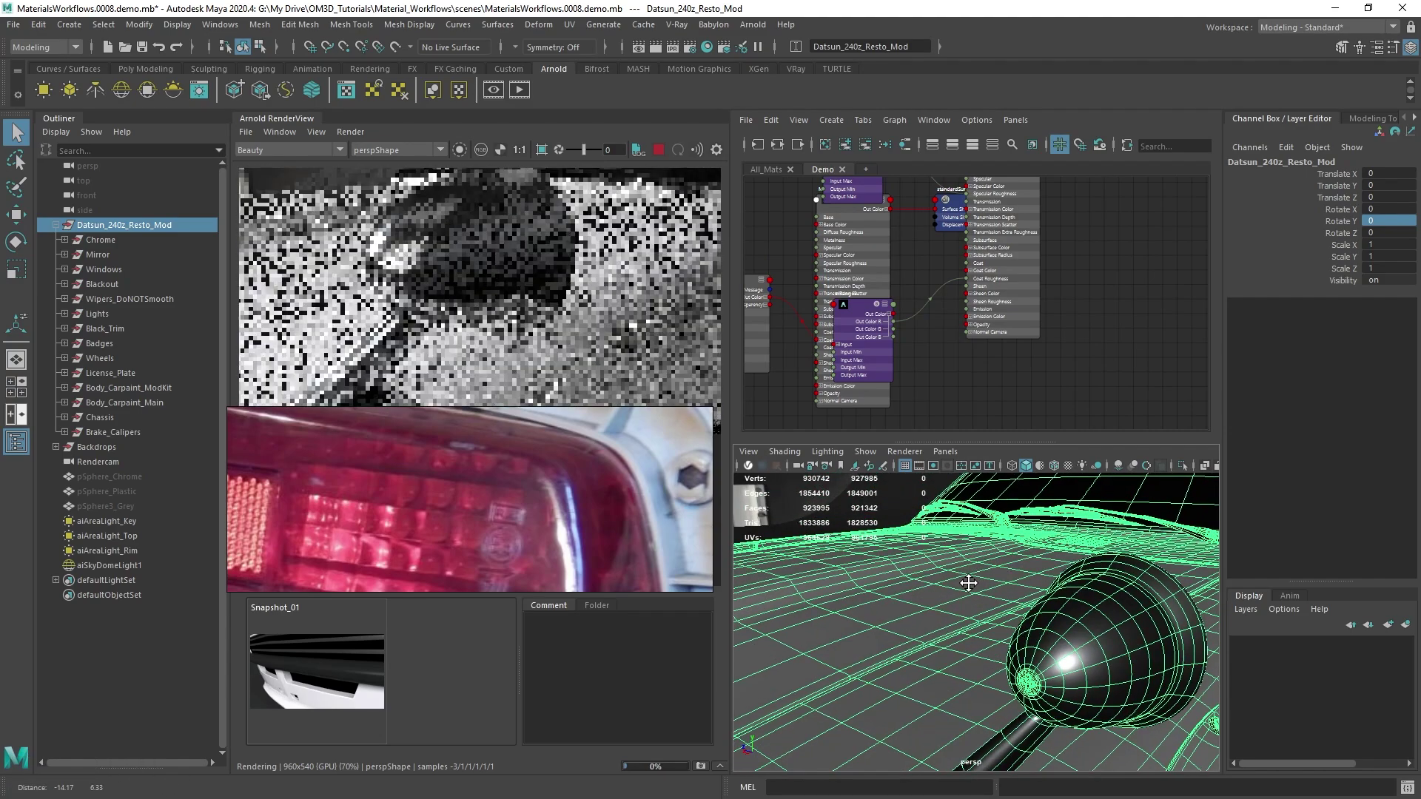
left_click(1057, 629)
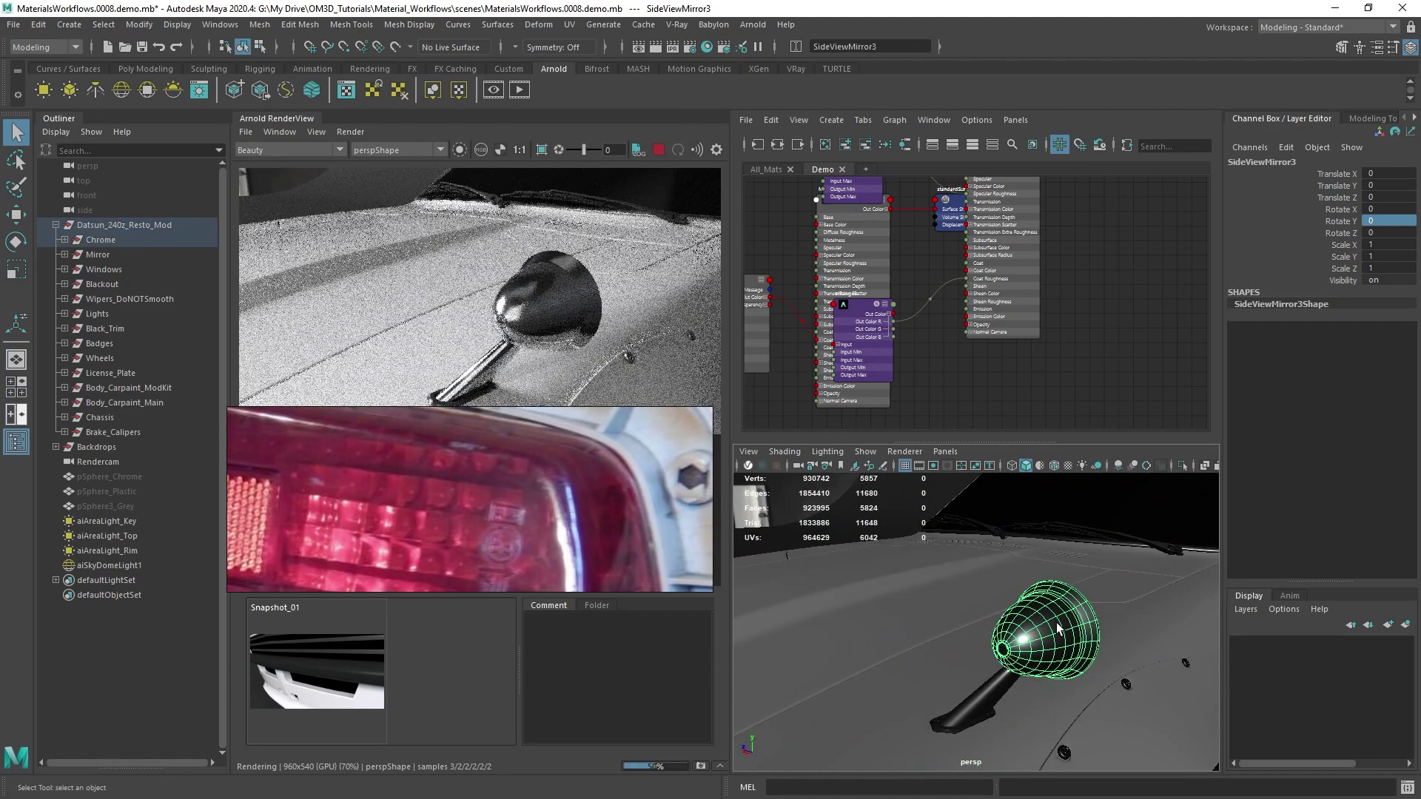
scroll(1065, 628, "up", 5)
scroll(1066, 615, "down", 2)
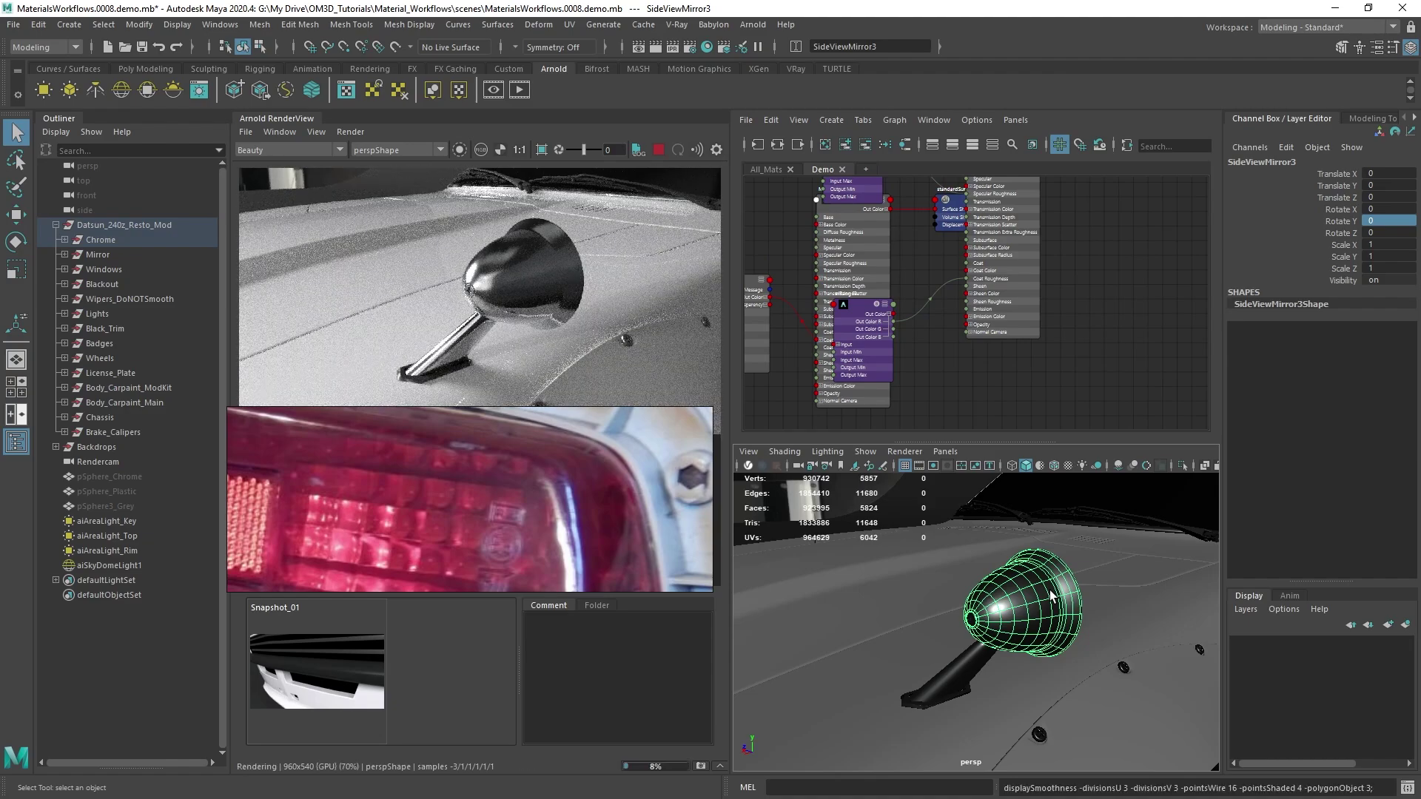
left_click(929, 703)
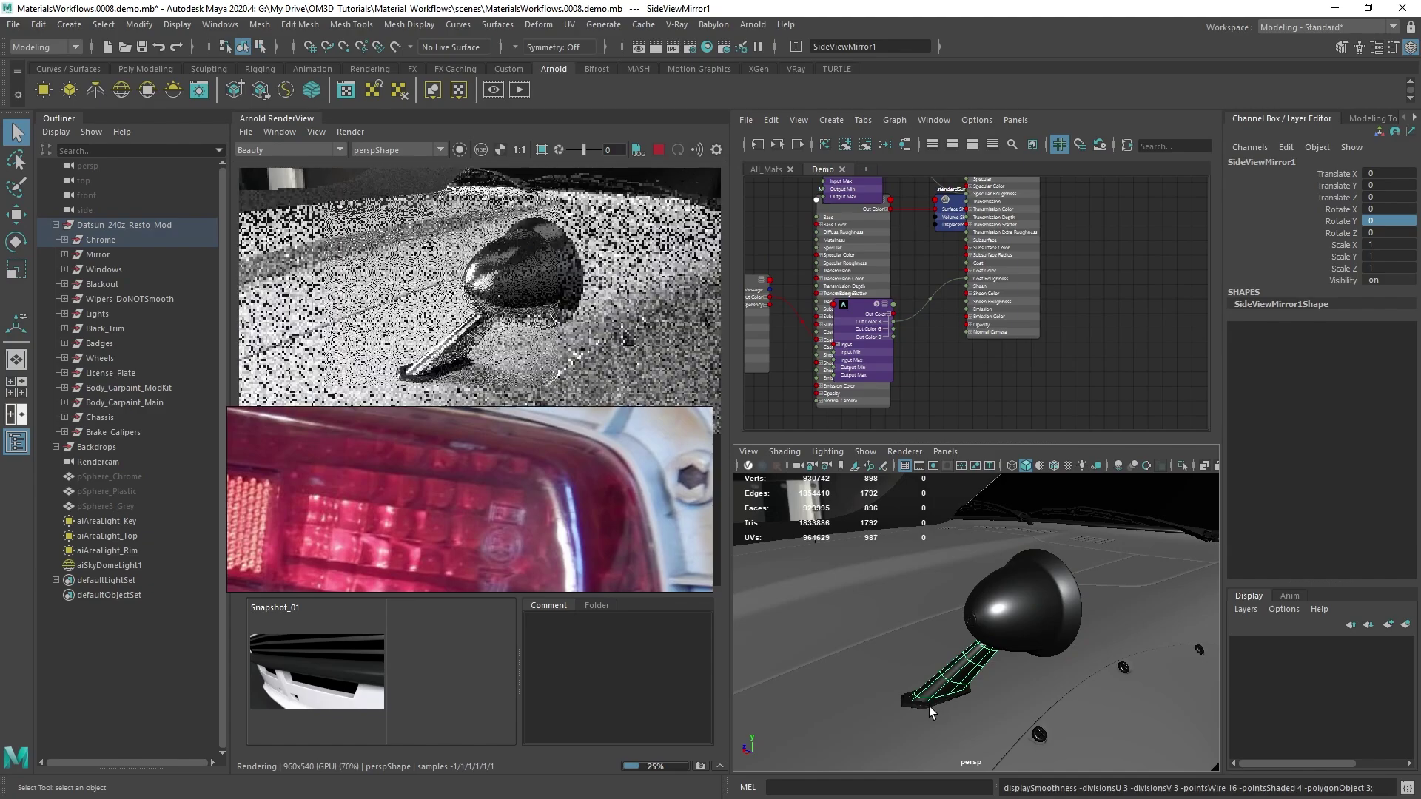
key("3")
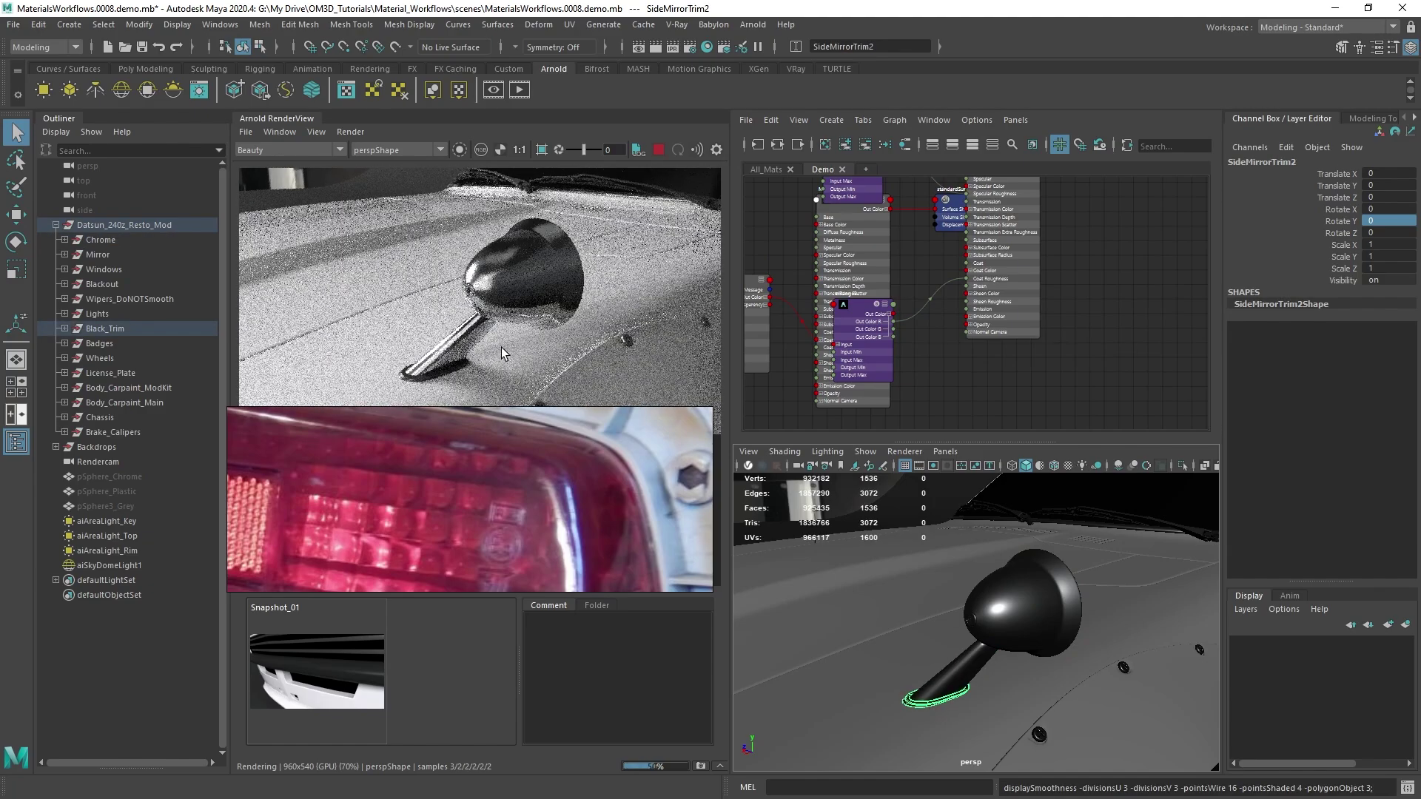
Step: Study the white Datsun photos on the reference board, examining the body side, rear wheel and fender mirror
scroll(531, 376, "down", 2)
scroll(528, 513, "down", 10)
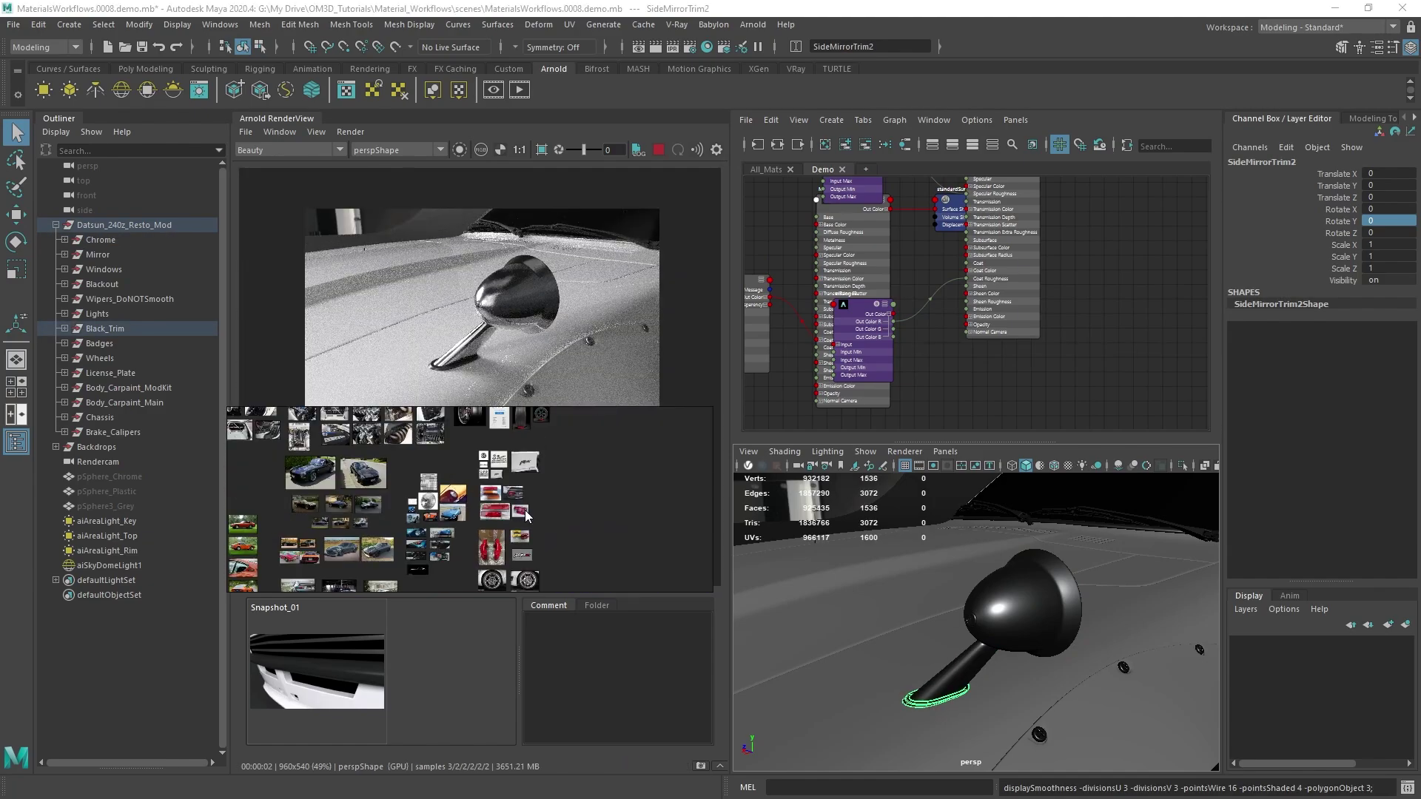
scroll(481, 511, "up", 10)
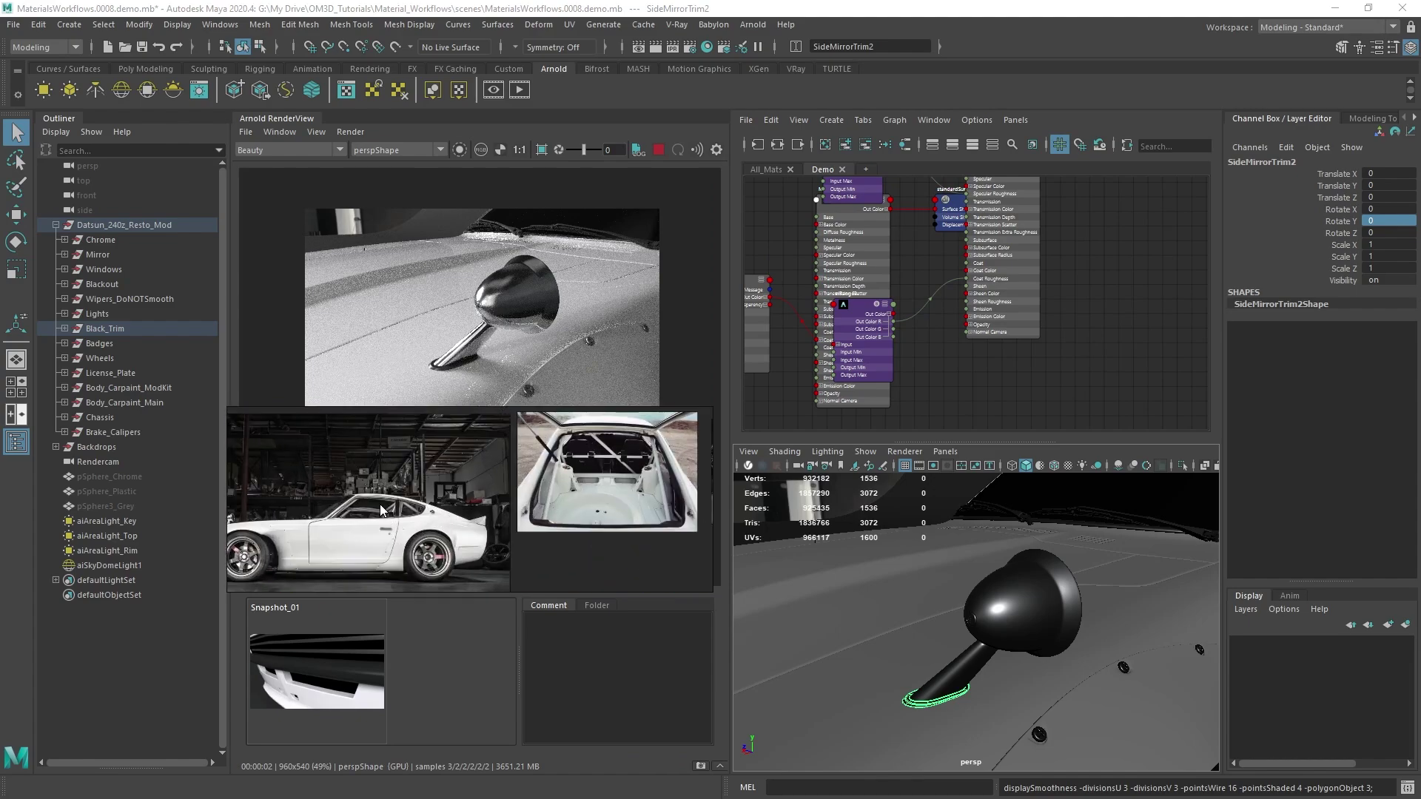
middle_click_drag(538, 567, 526, 484)
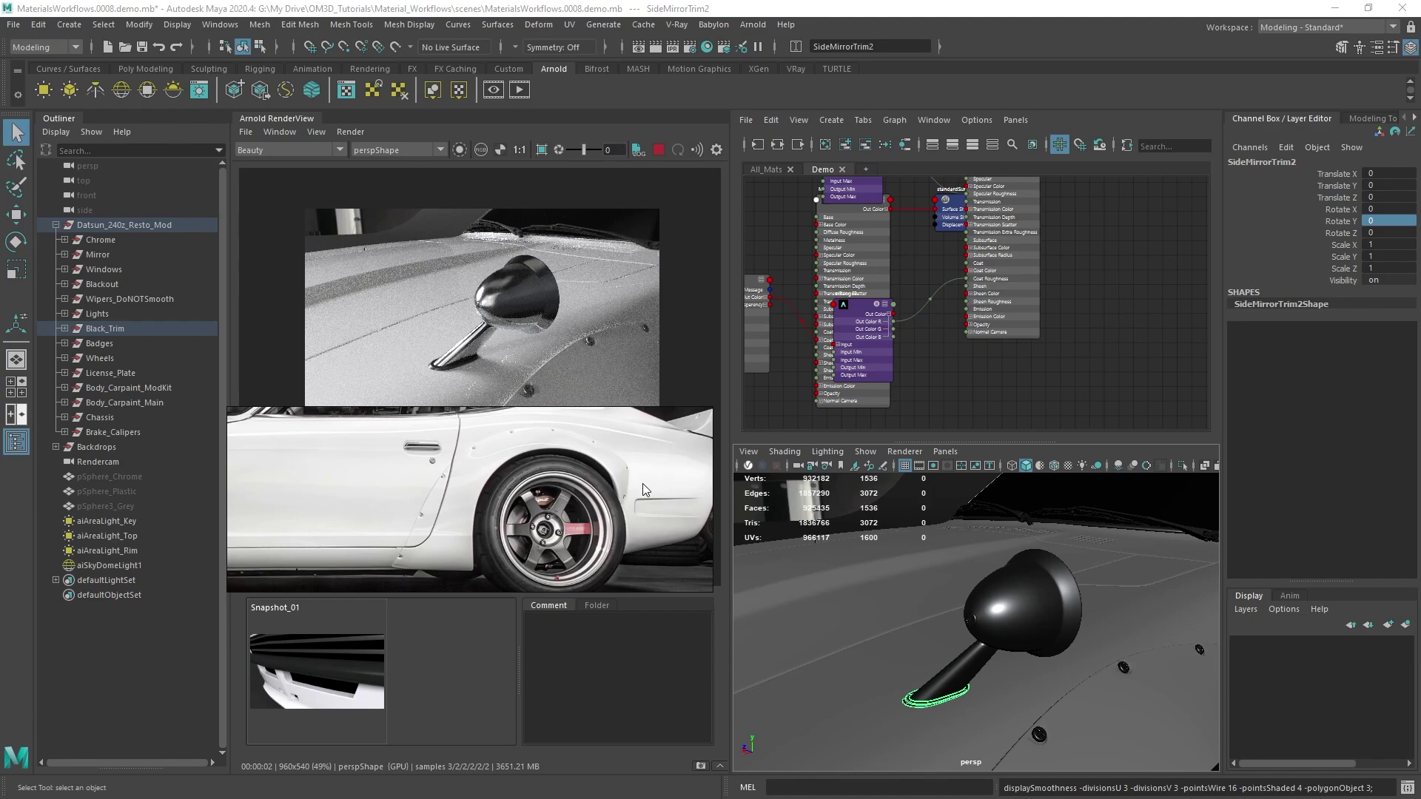
scroll(373, 476, "down", 6)
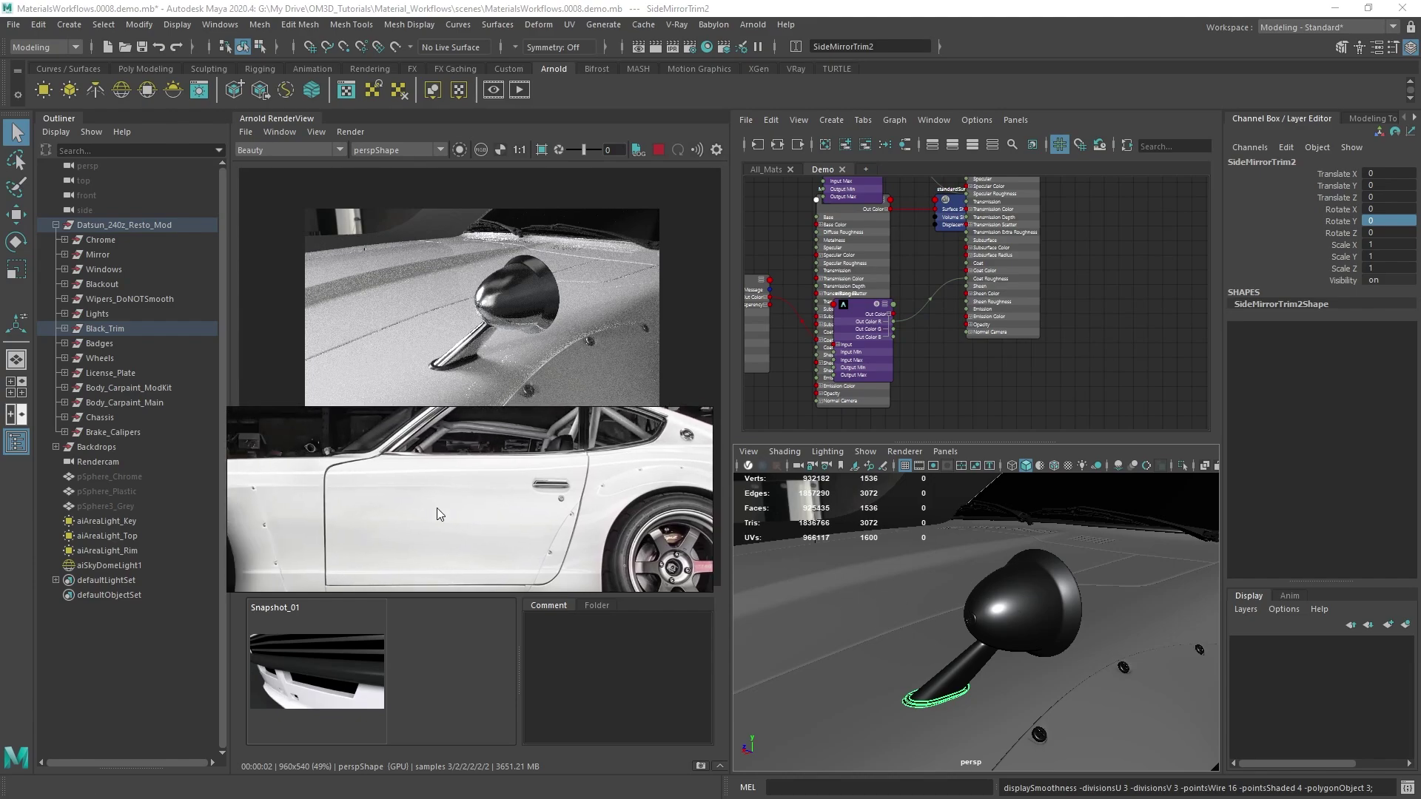
scroll(444, 534, "up", 2)
scroll(442, 535, "down", 4)
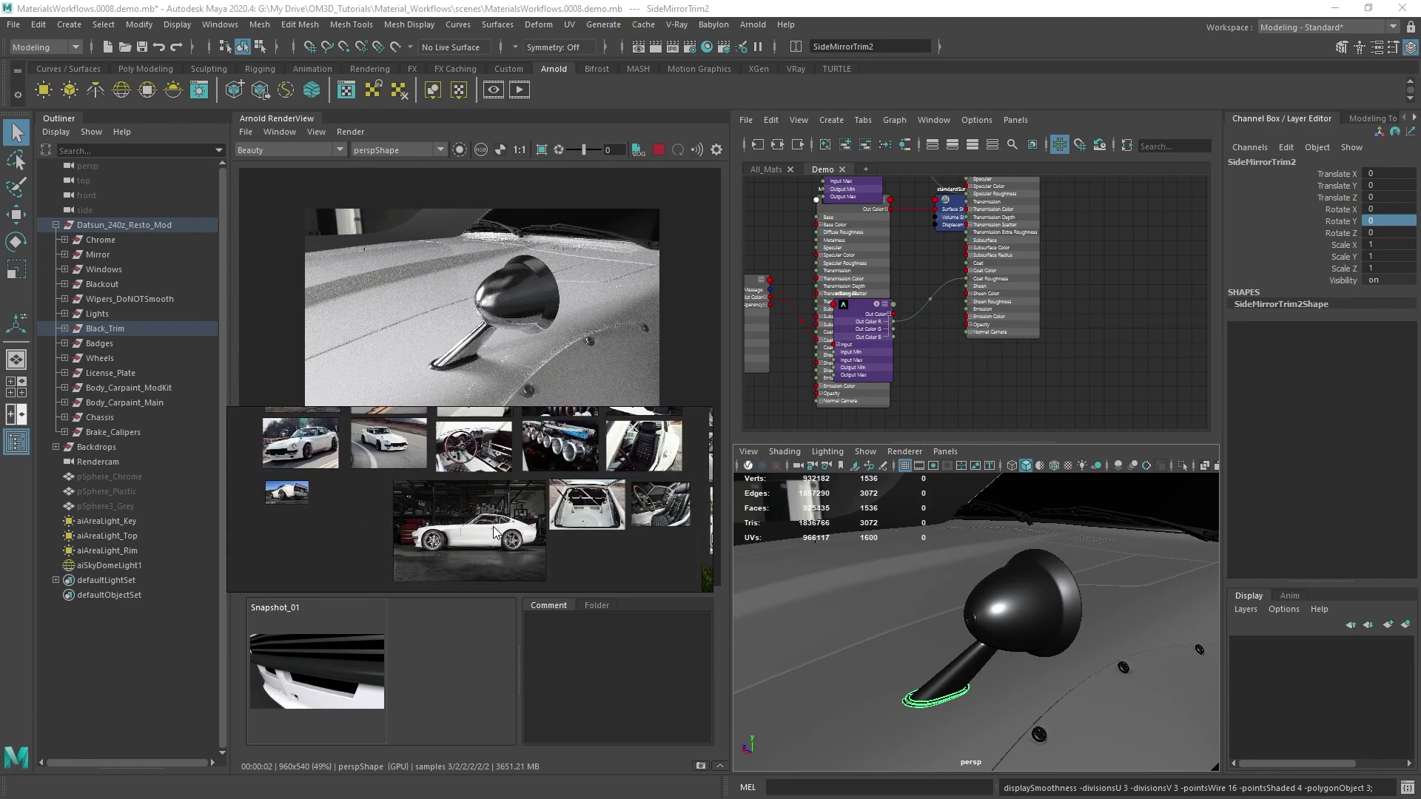
scroll(495, 471, "up", 2)
scroll(370, 488, "down", 1)
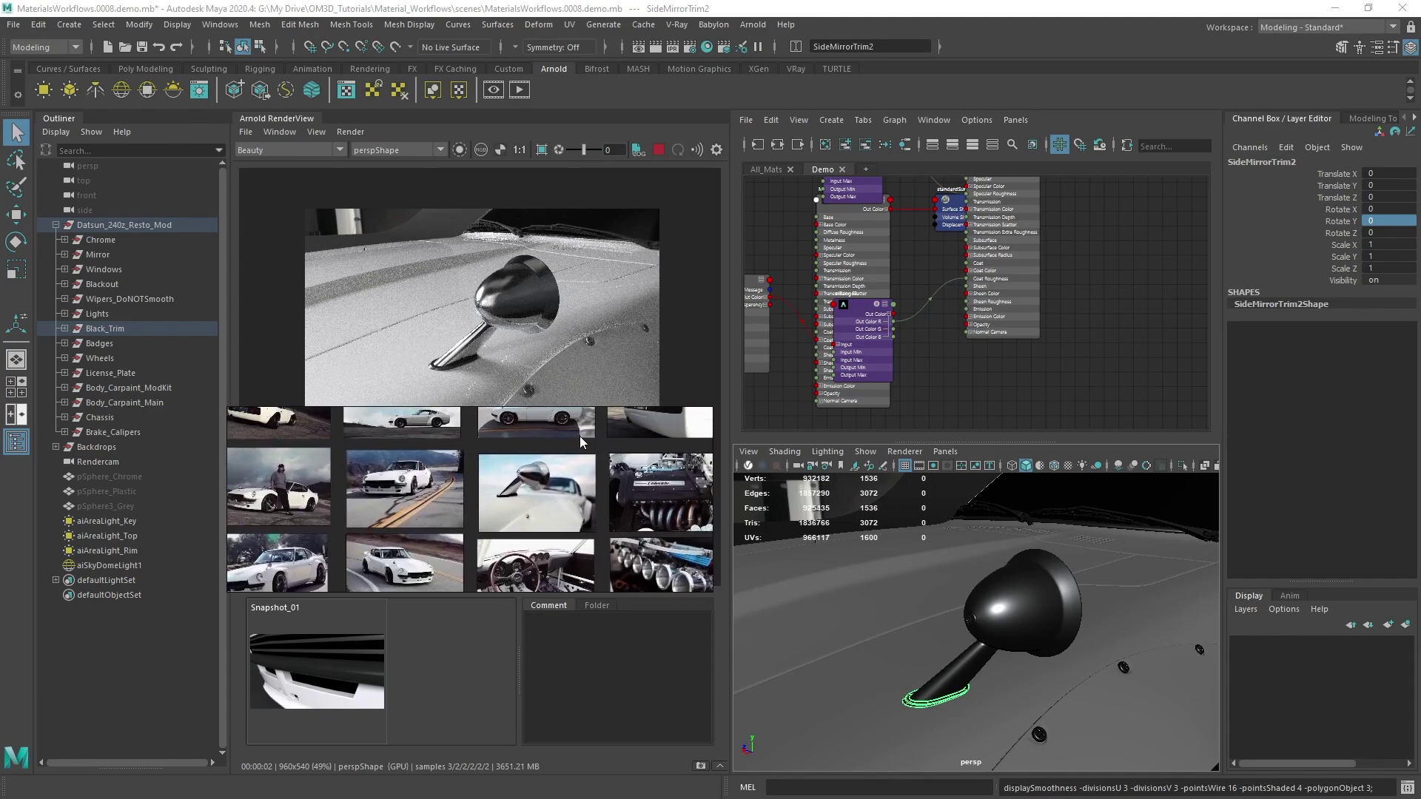
Step: Examine the front fender, wheel and bumper from the side of the car in the preview render
left_click_drag(984, 638, 1014, 567, "alt")
left_click_drag(1024, 651, 978, 573, "alt")
scroll(1029, 606, "down", 5)
right_click_drag(978, 573, 1086, 577, "alt")
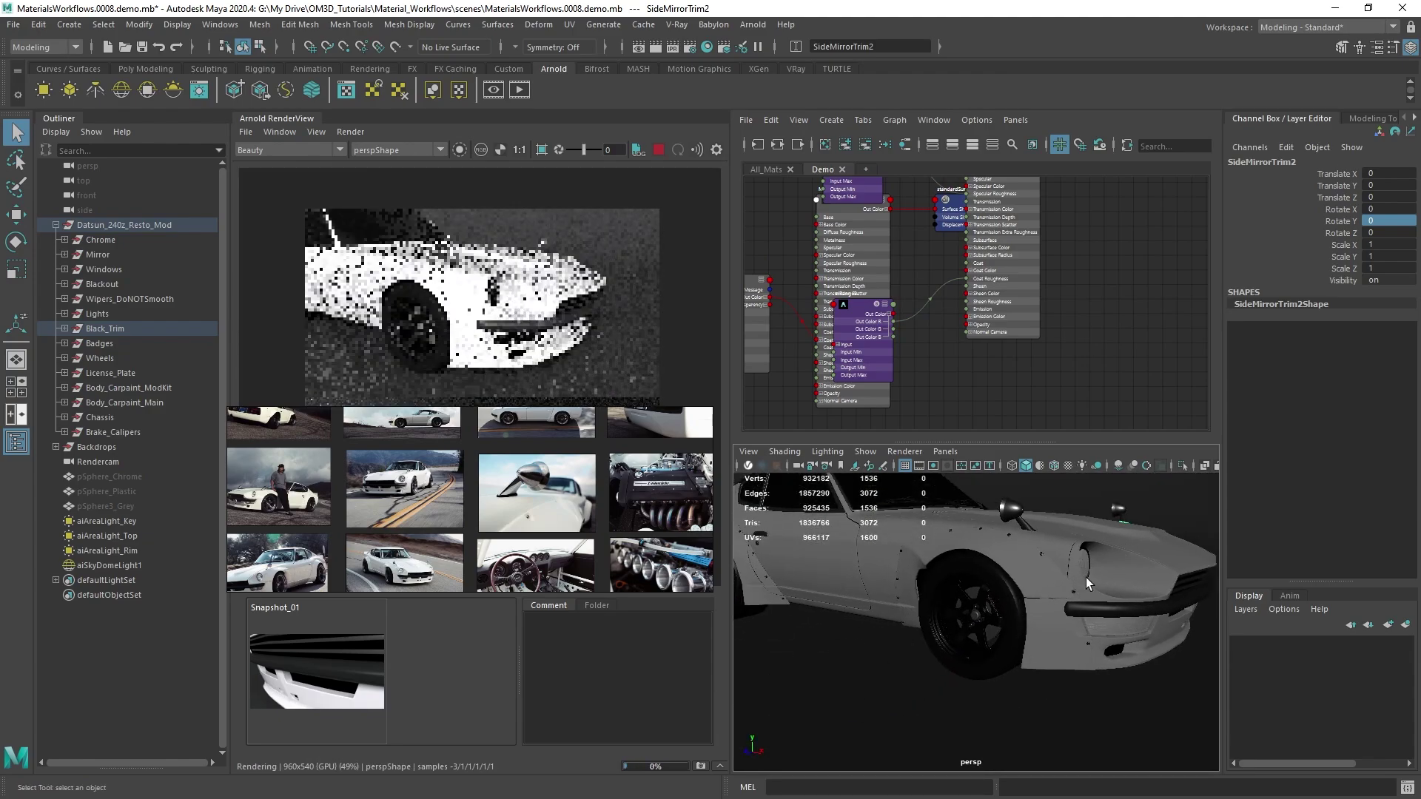
Step: Examine the front wheel, tire and brake caliper up close in the preview render
right_click_drag(1006, 553, 1014, 601, "alt")
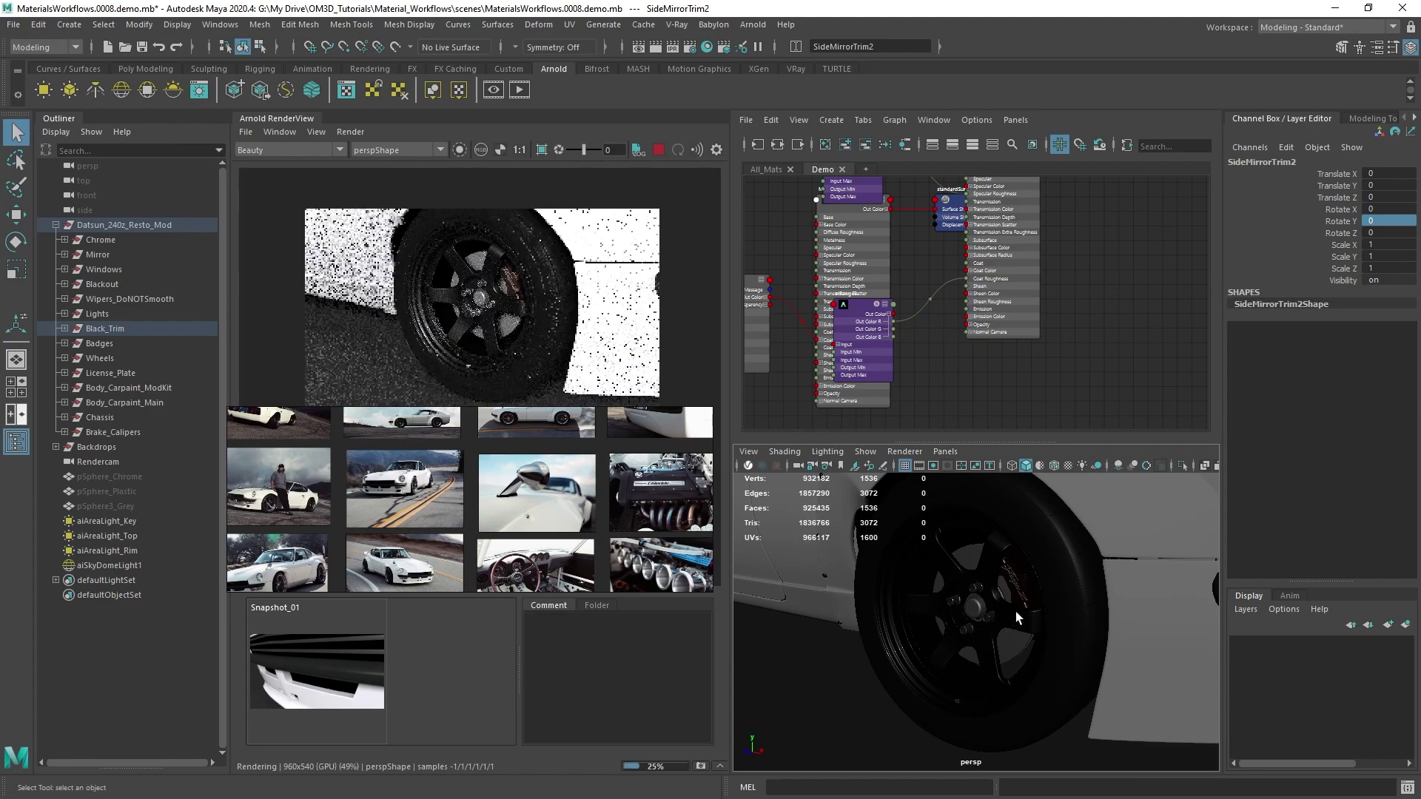
left_click_drag(1012, 595, 1016, 584, "alt")
scroll(489, 301, "up", 3)
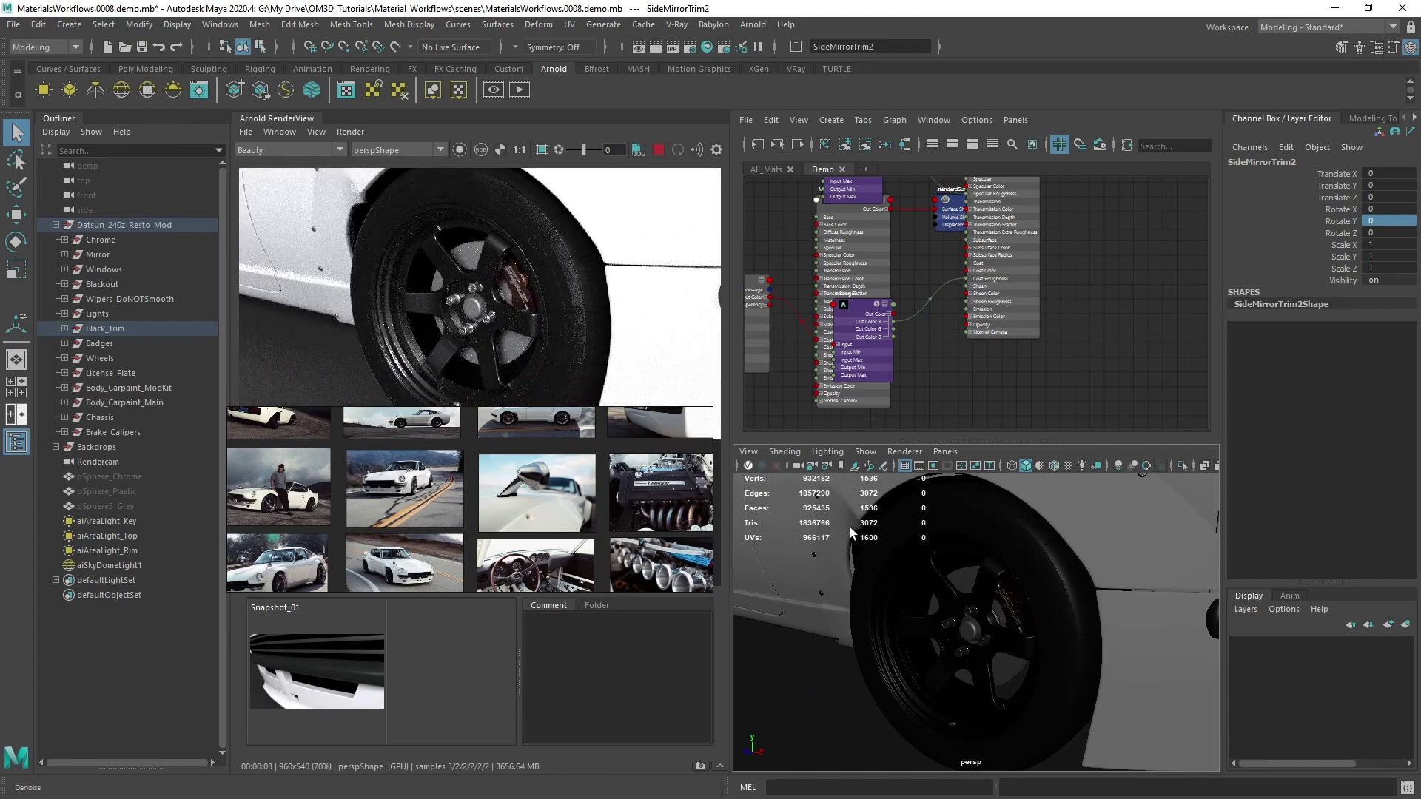
right_click_drag(1050, 585, 972, 608, "alt")
left_click_drag(971, 608, 937, 570, "alt")
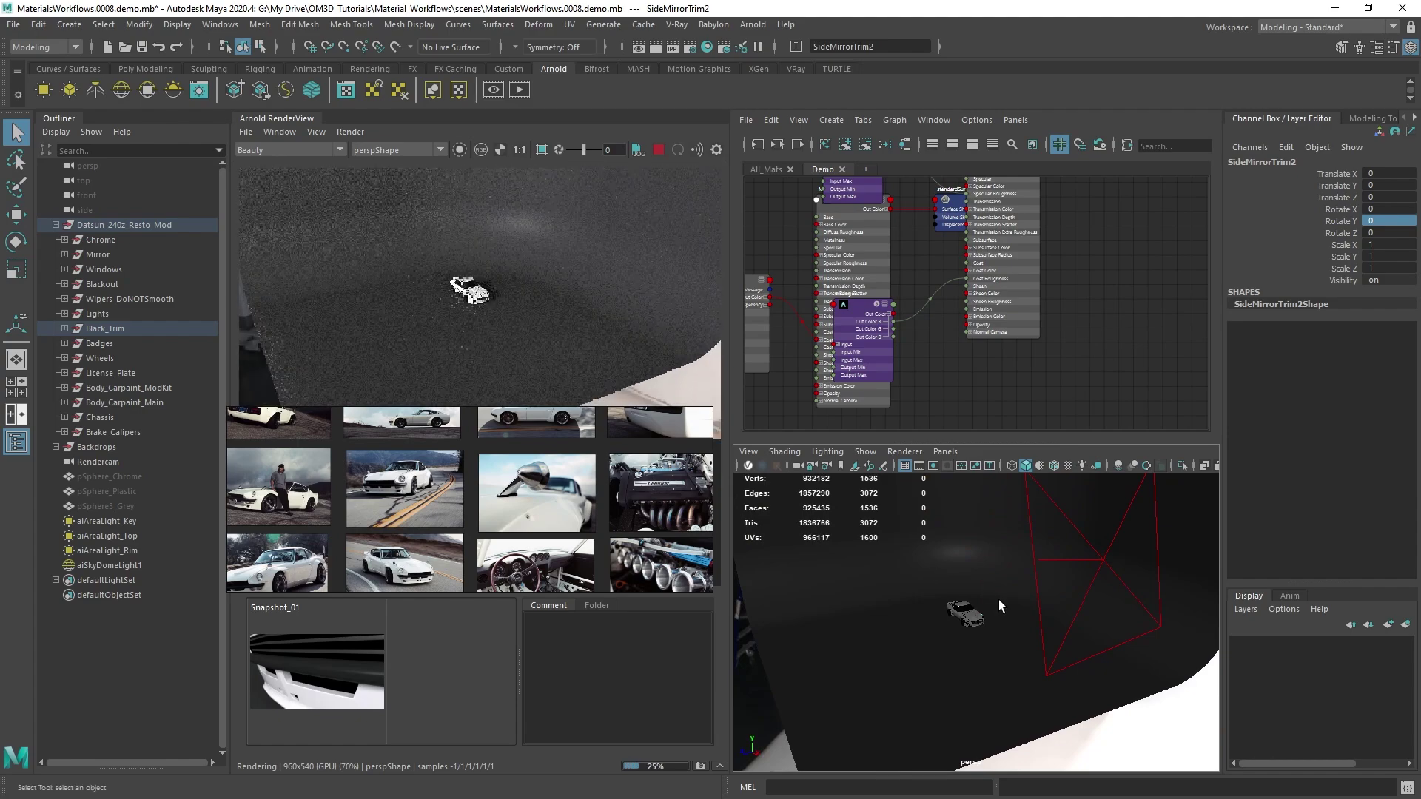
Step: Select hood panel Carpaint_Main4 and frame the view on it to look at the front of the car
left_click(975, 619)
key("f")
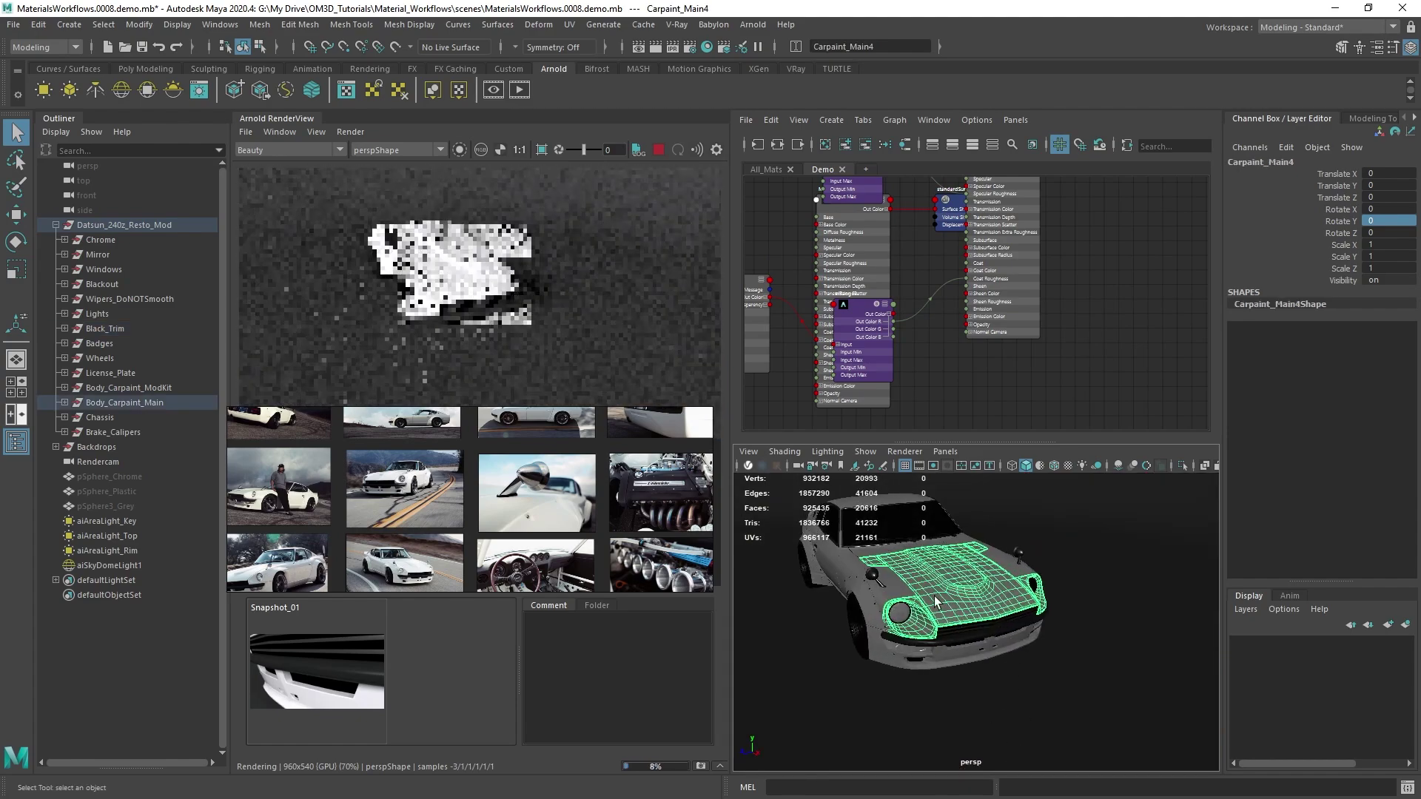
left_click_drag(990, 609, 1036, 600, "alt")
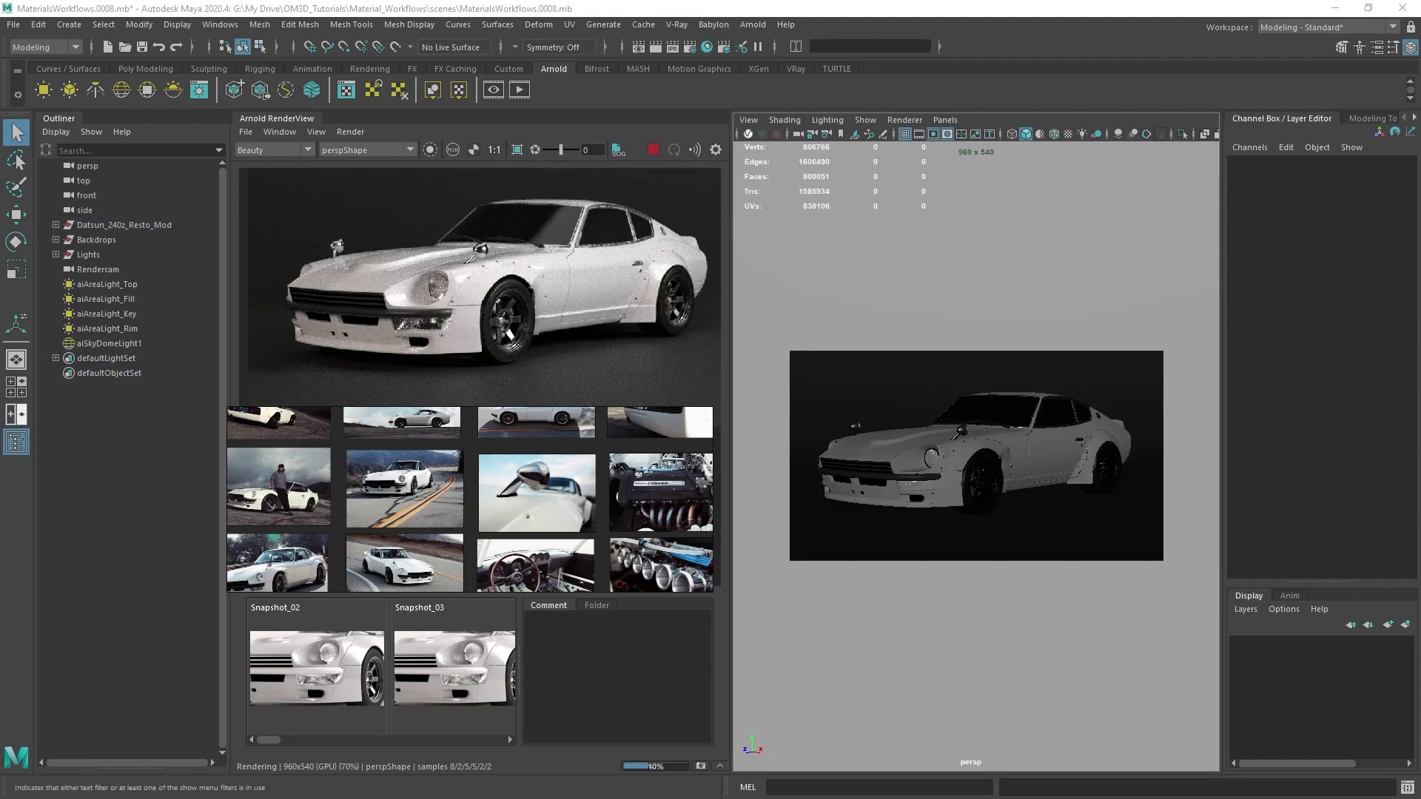
Step: Examine the front fender and hood in the render, and review Arnold's sampling and render device settings
right_click_drag(996, 482, 1011, 571, "alt")
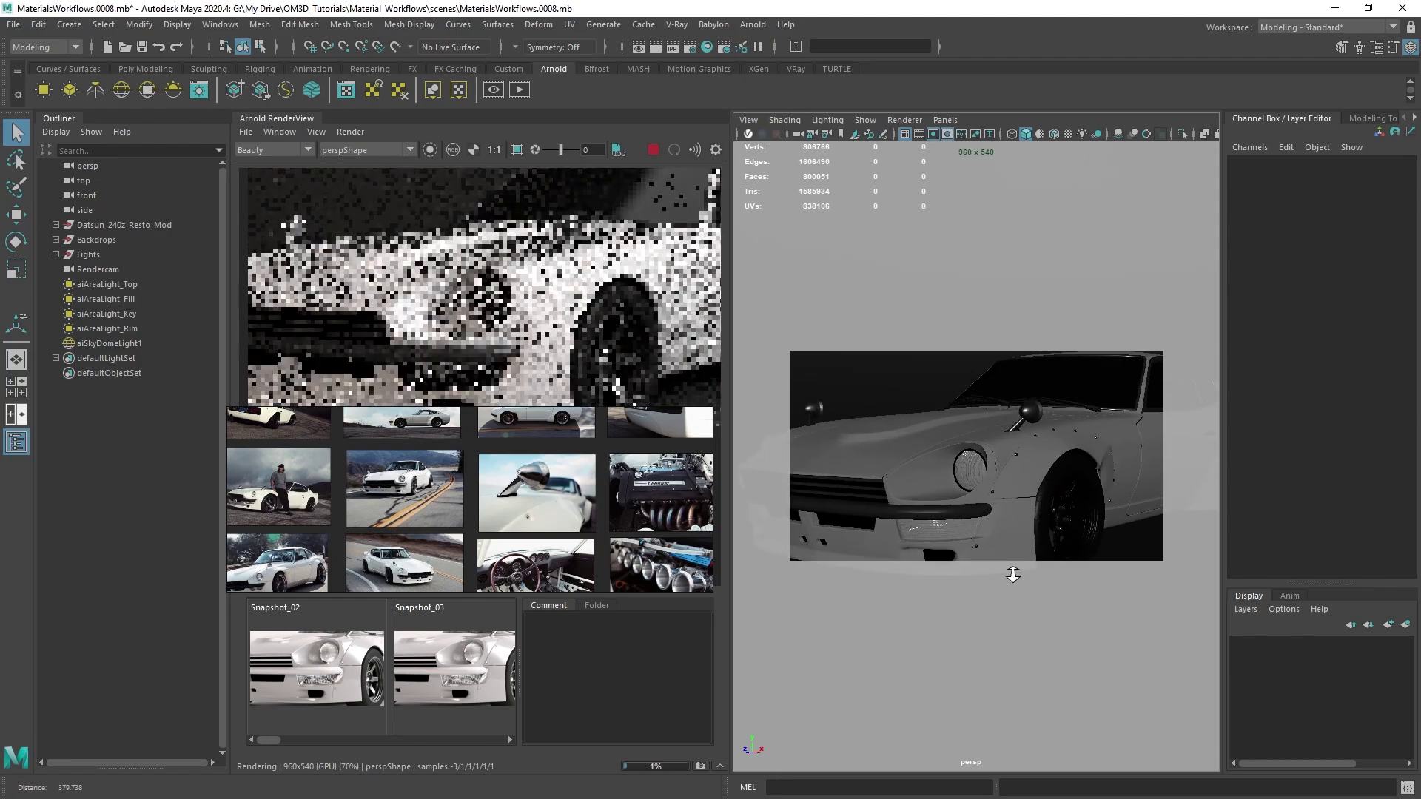
left_click_drag(1012, 571, 917, 449, "alt")
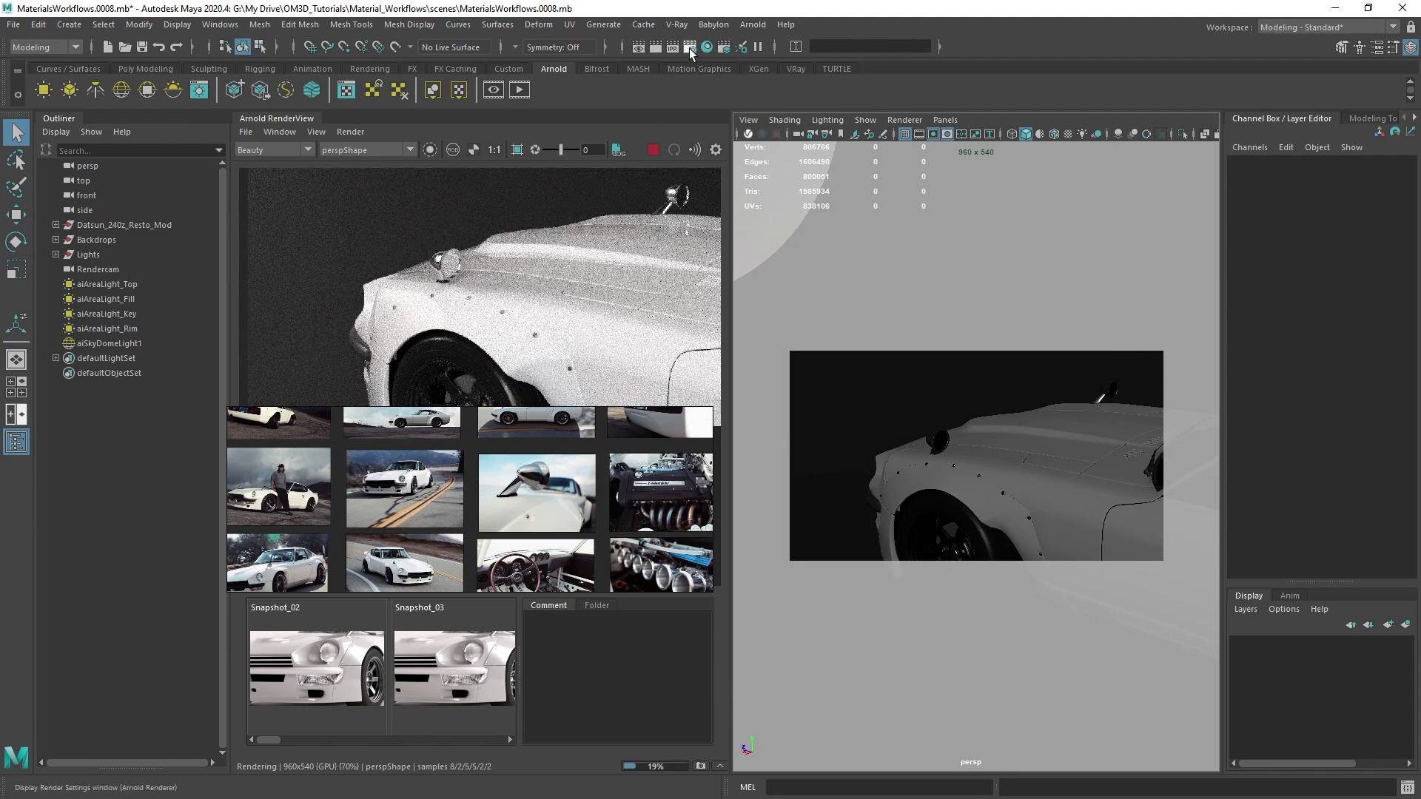
left_click(688, 47)
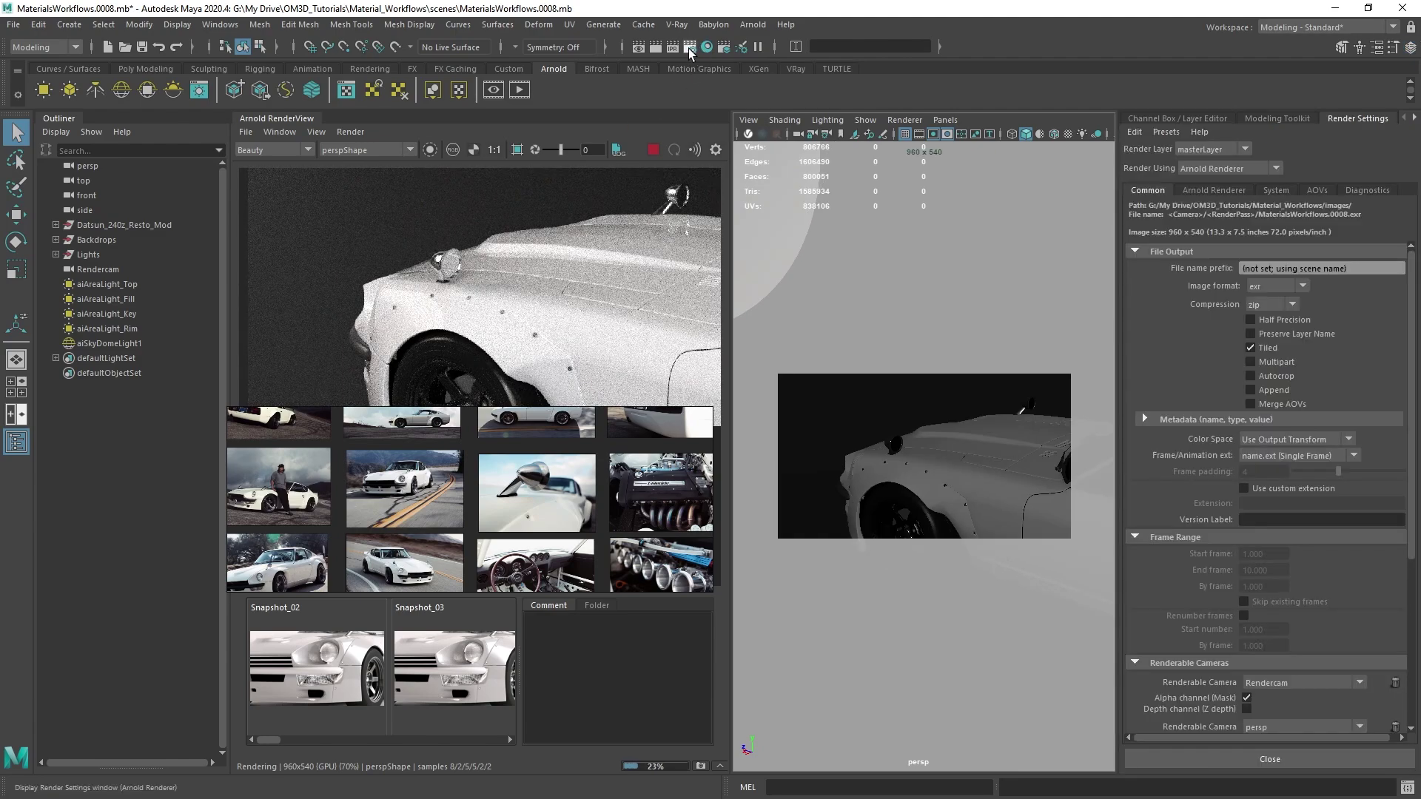
left_click(1214, 192)
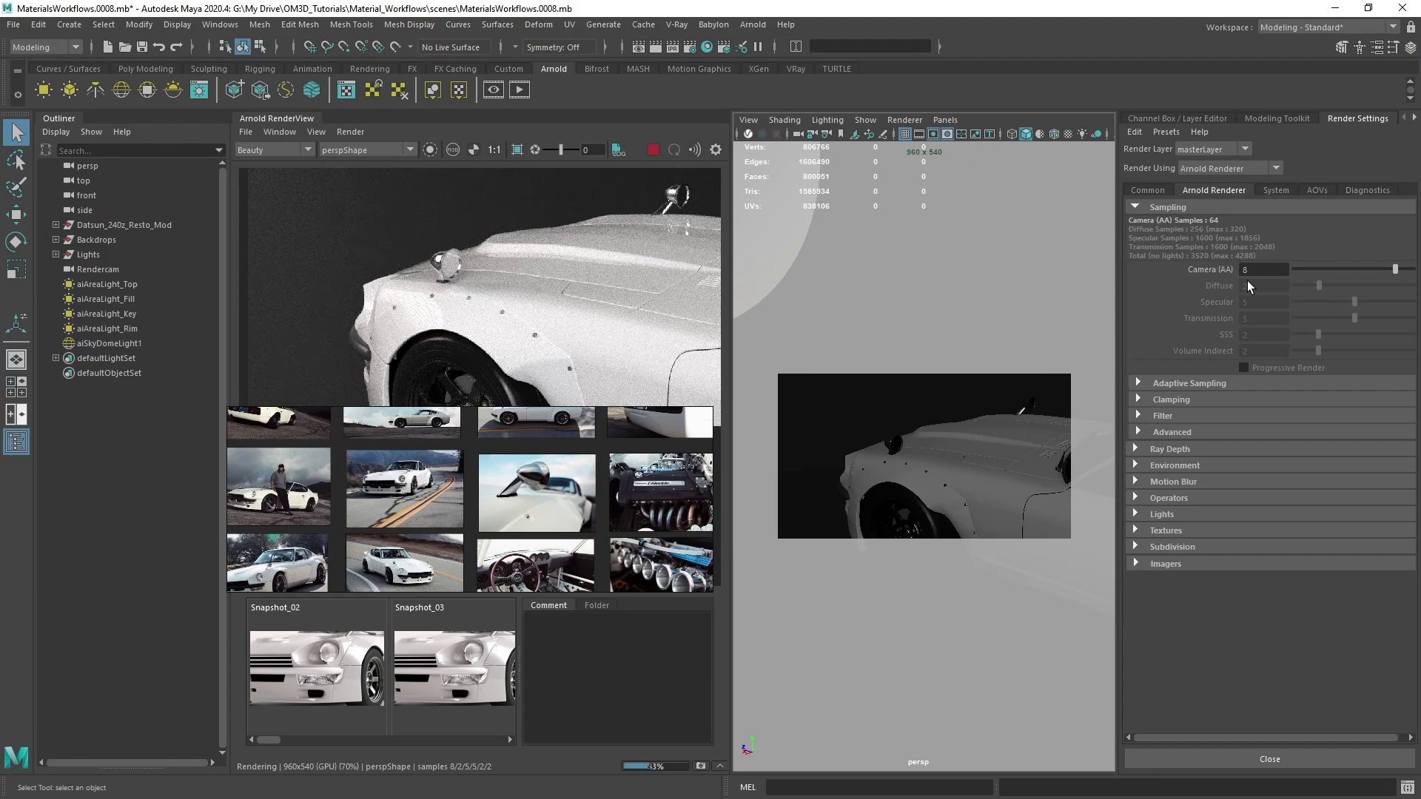
left_click(1272, 191)
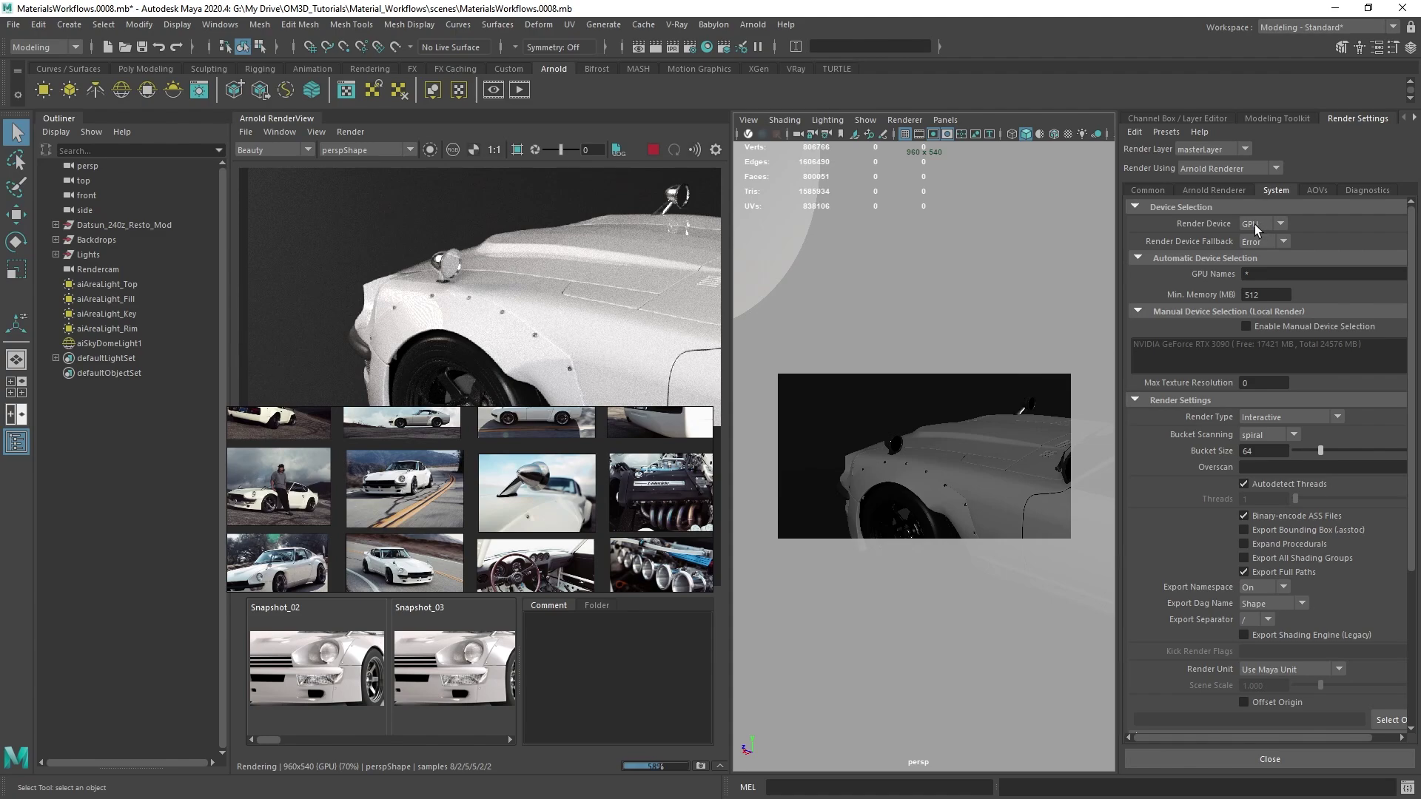
left_click(1232, 191)
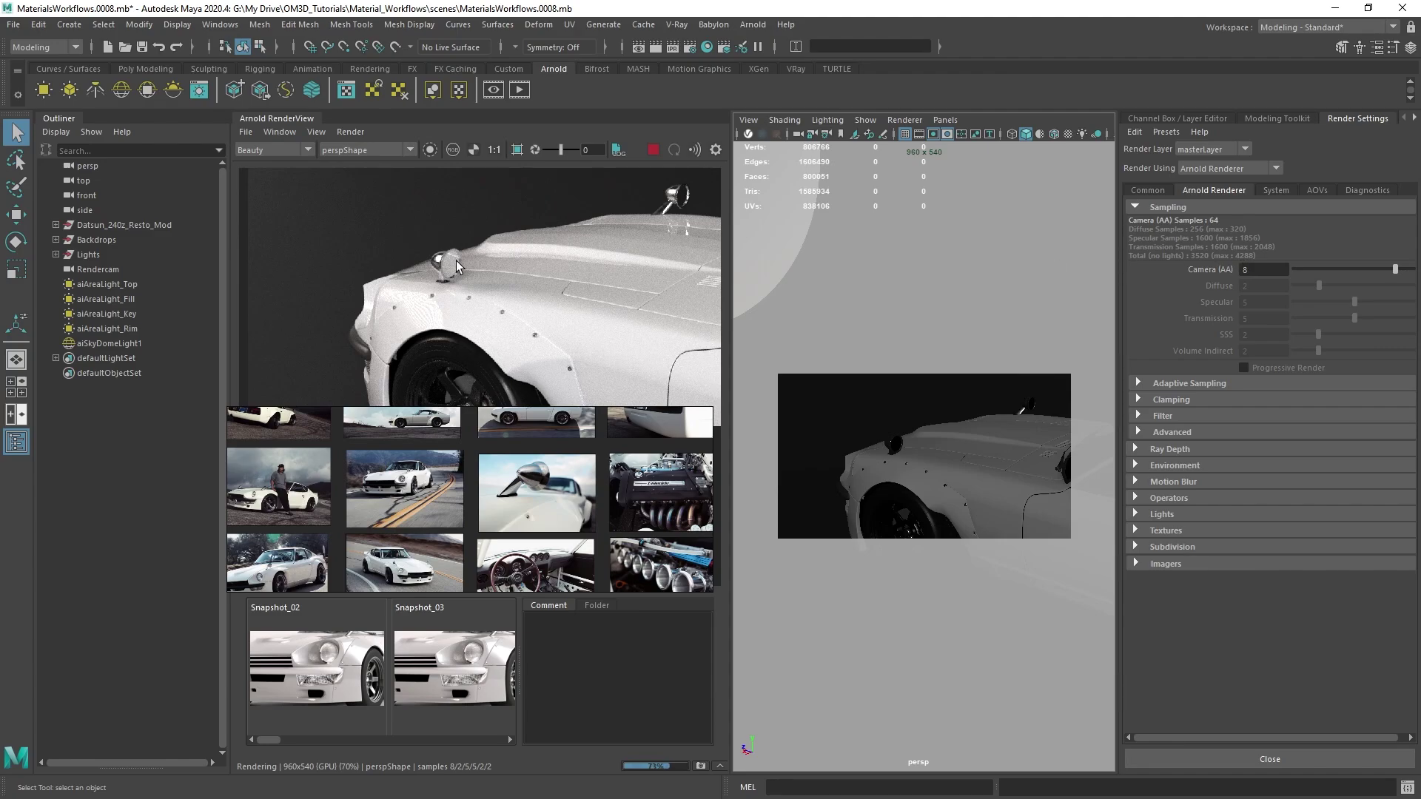
Step: Inspect the headlight and bumper up close and the full car in the render, and stop rendering
middle_click_drag(932, 490, 1018, 455, "alt")
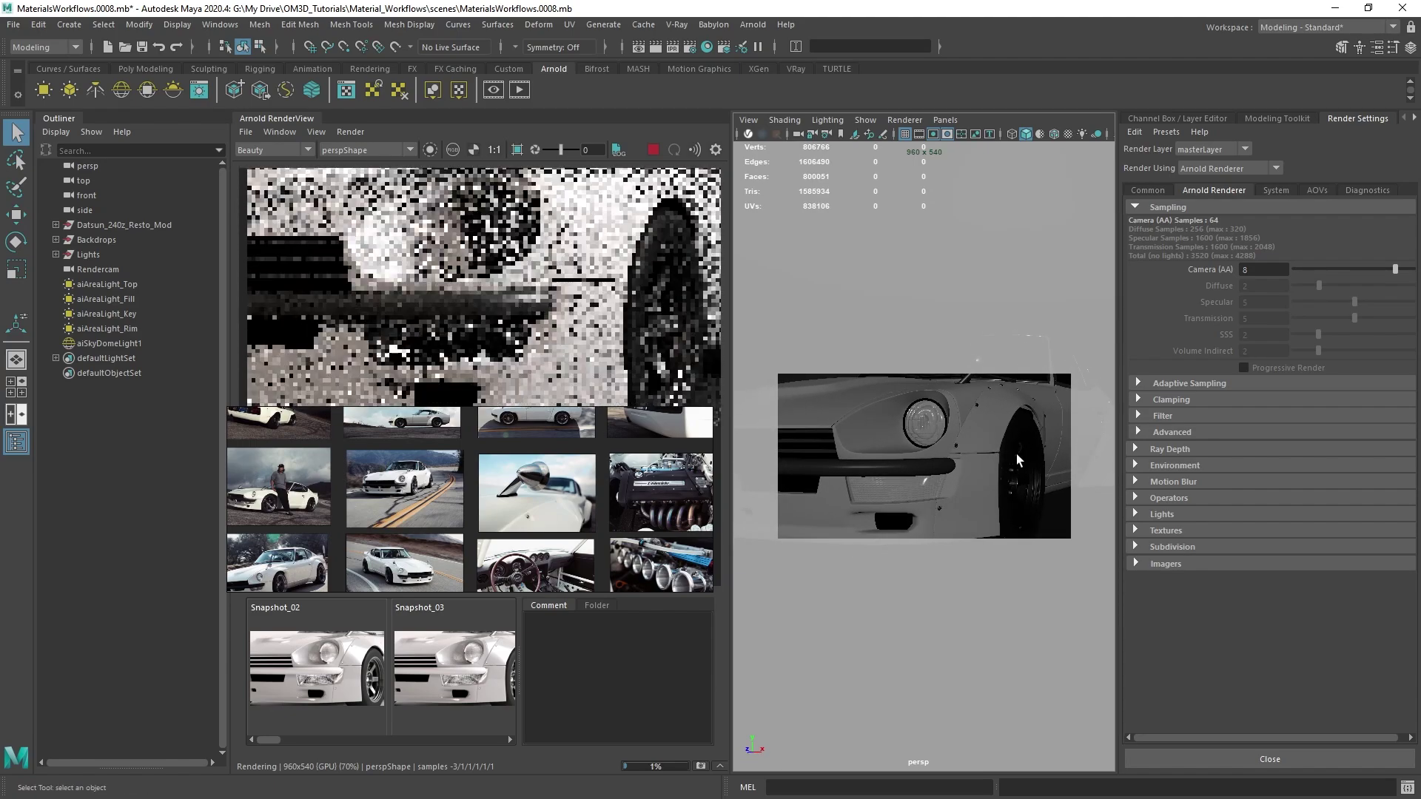
scroll(516, 286, "down", 2)
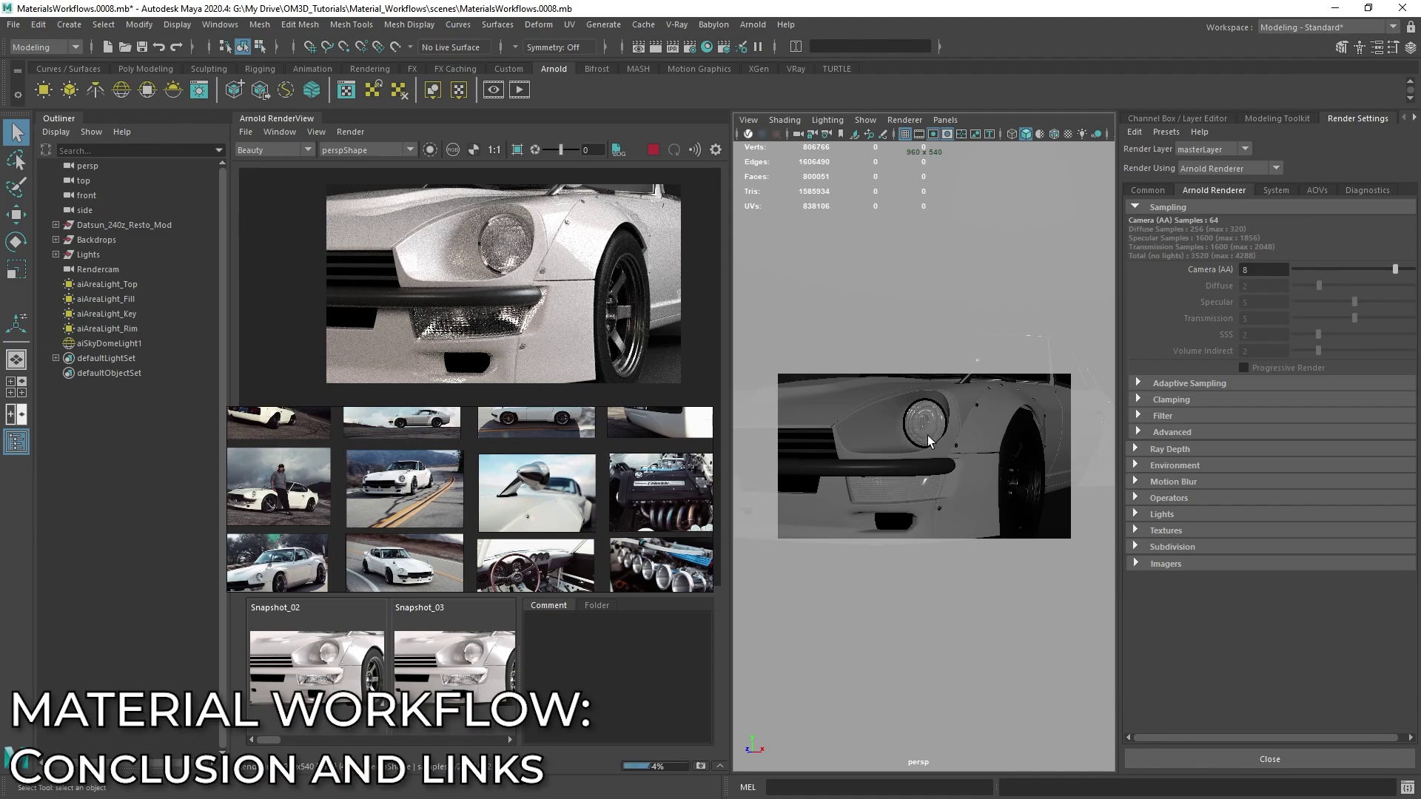
right_click_drag(974, 486, 920, 436, "alt")
middle_click_drag(919, 437, 1027, 459, "alt")
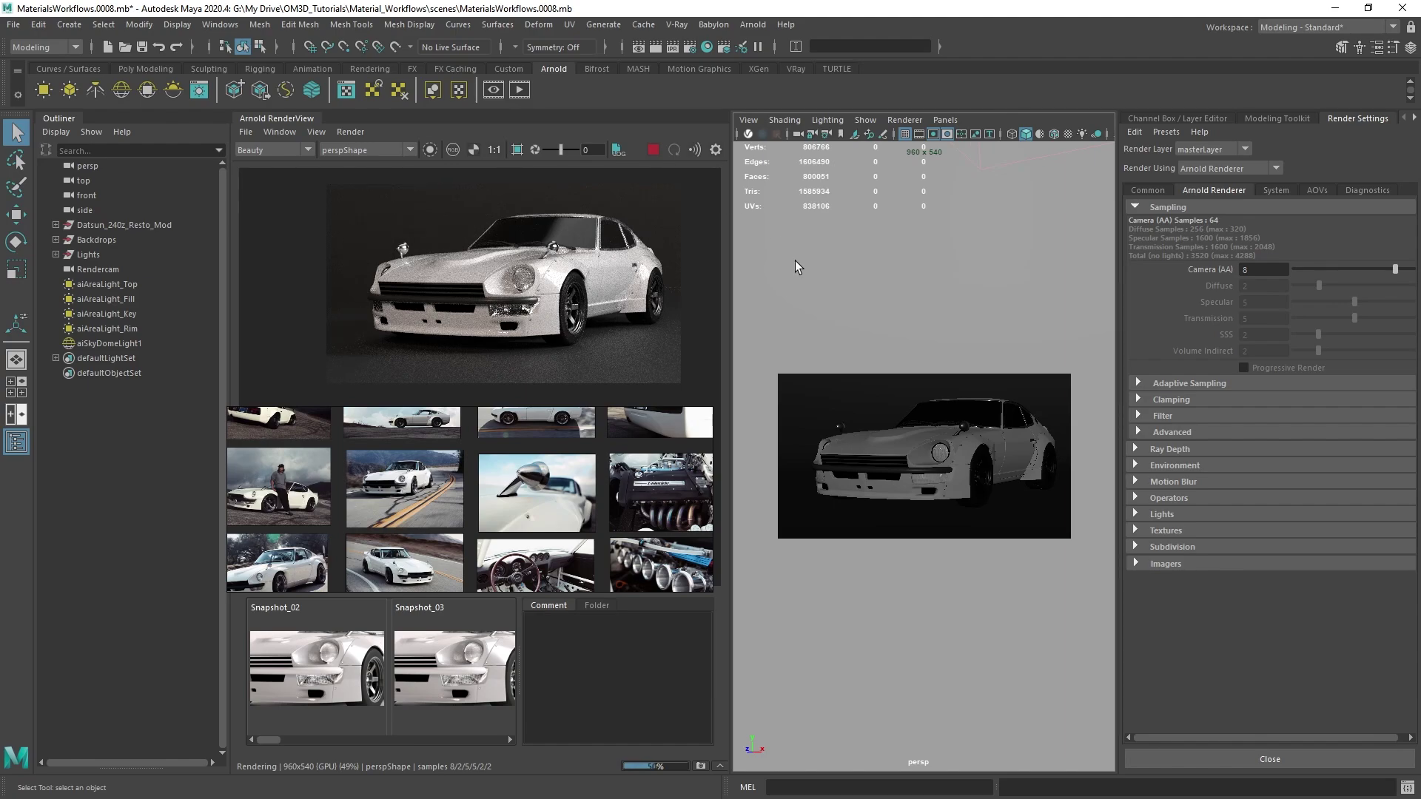
left_click(651, 151)
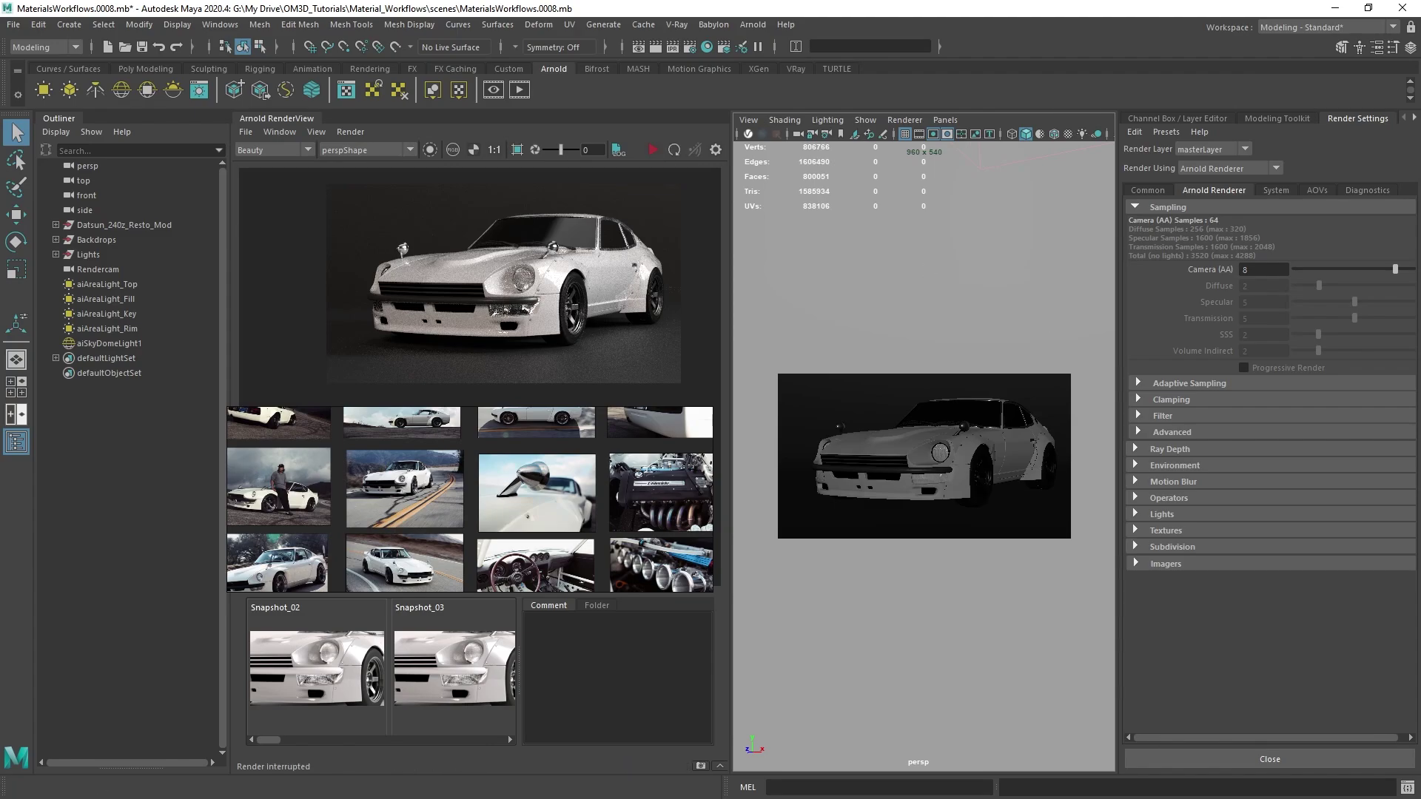
Step: Switch to the browser, show the onmars3d ArtStation store and move the reference board off the page
key("alt+Tab")
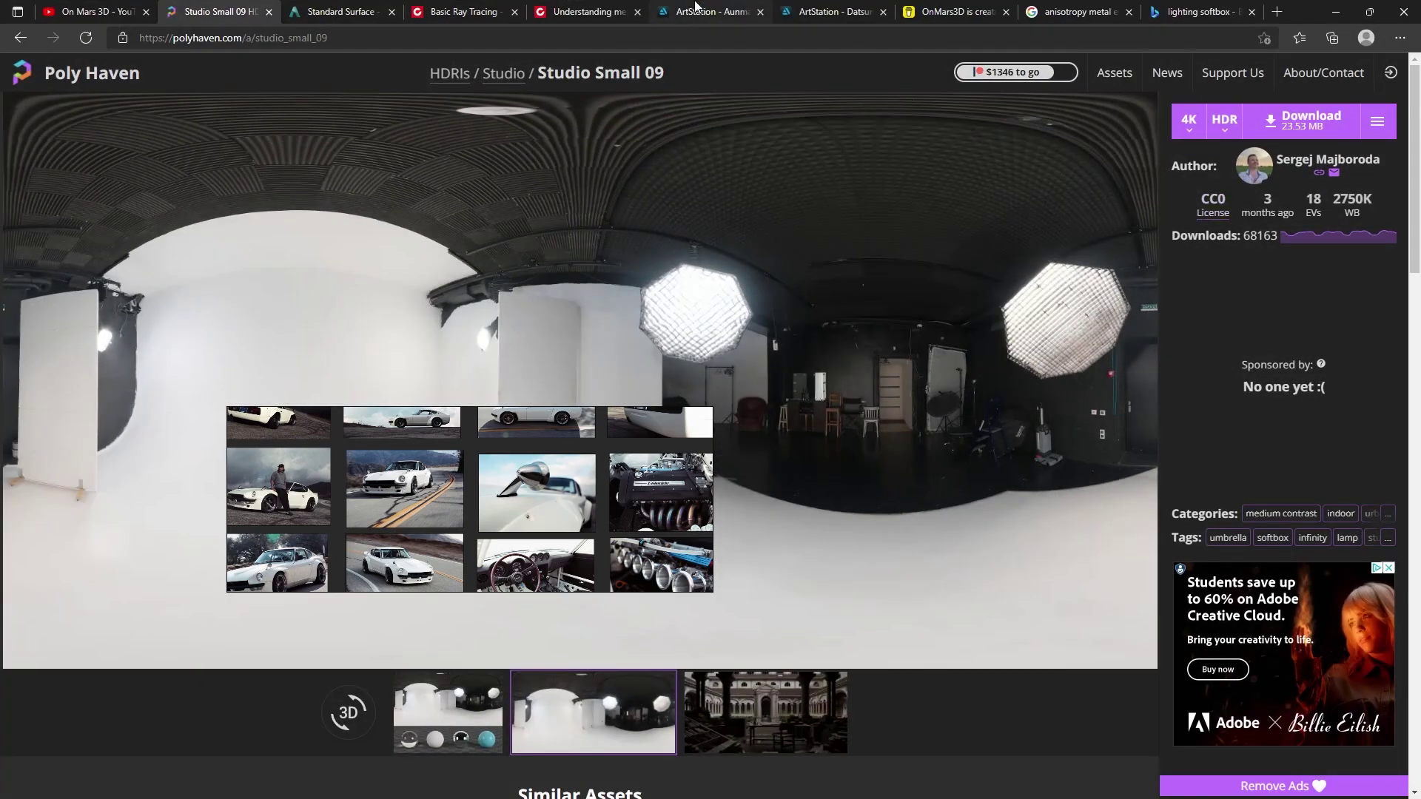
left_click(695, 8)
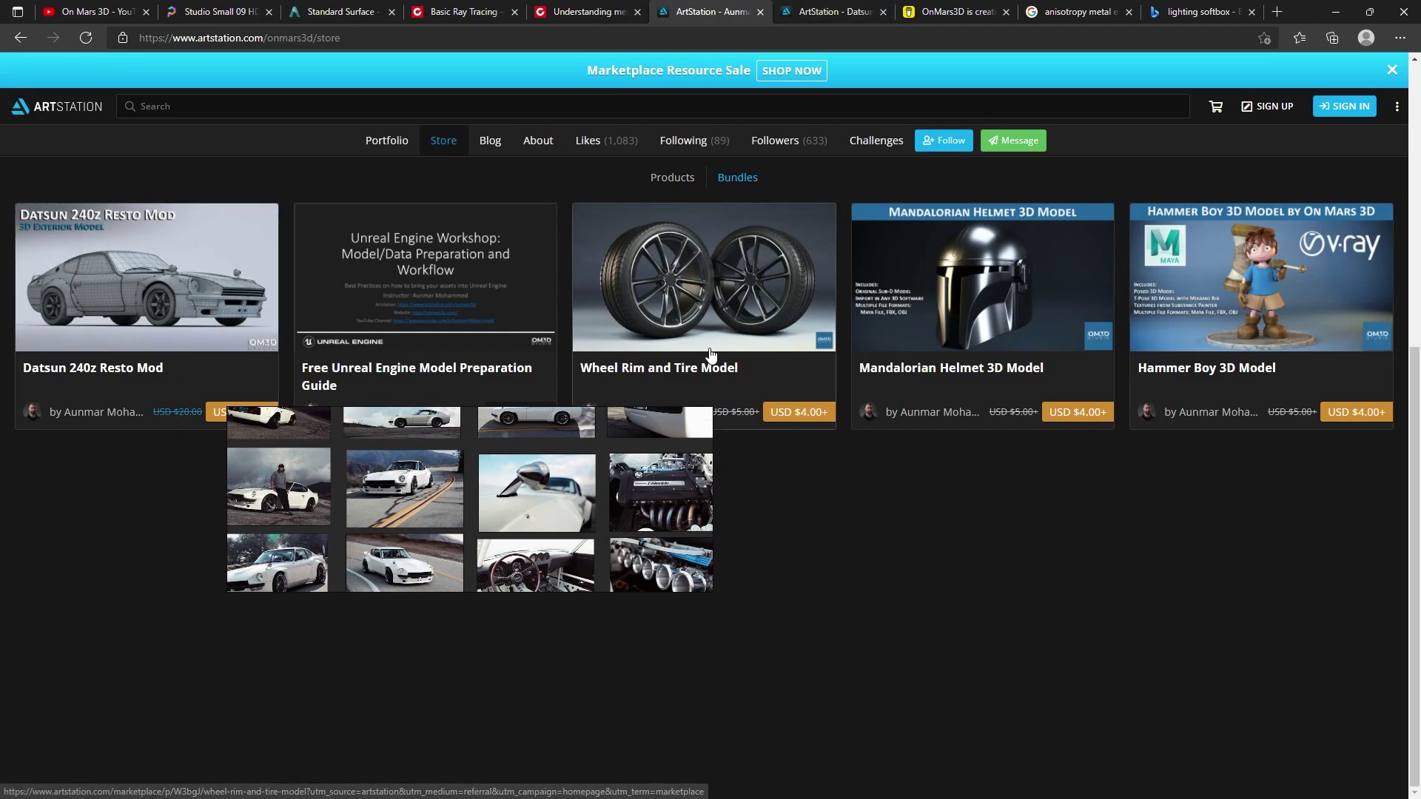
left_click_drag(592, 465, 1420, 563)
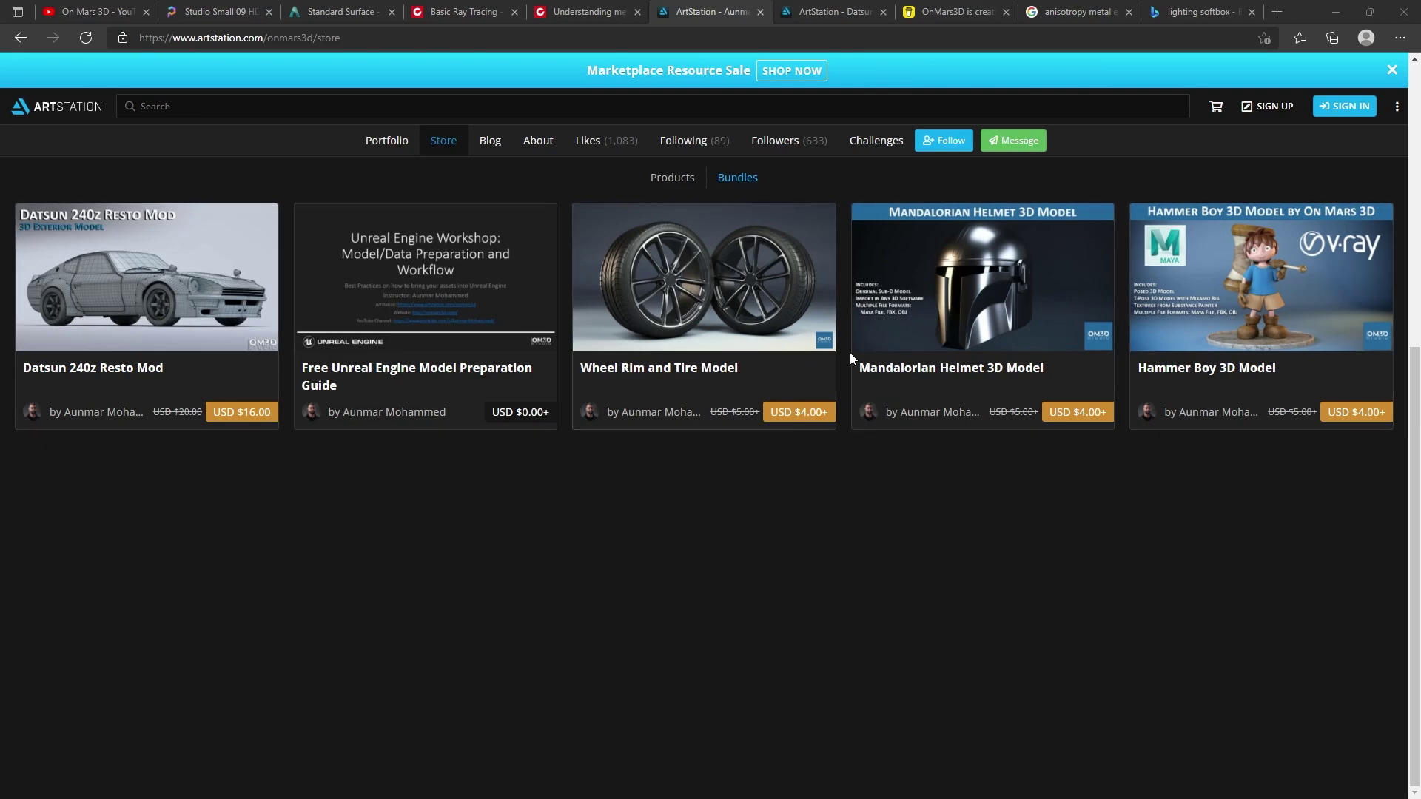
Step: Look over the OnMars3D Buy Me a Coffee page and the Datsun 240z Resto Mod product page, and minimize the browser
left_click(925, 12)
scroll(793, 508, "down", 3)
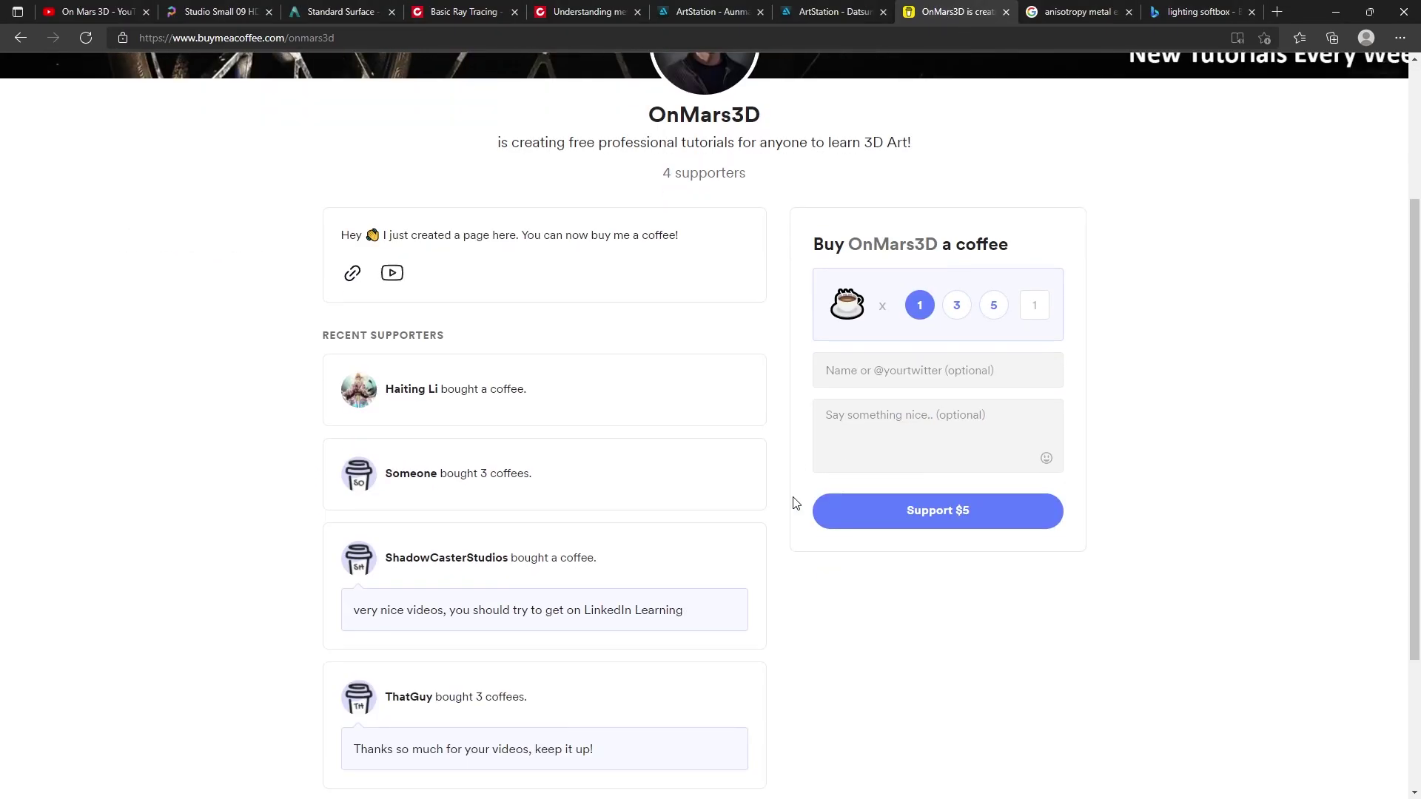
scroll(796, 503, "up", 2)
scroll(794, 501, "up", 1)
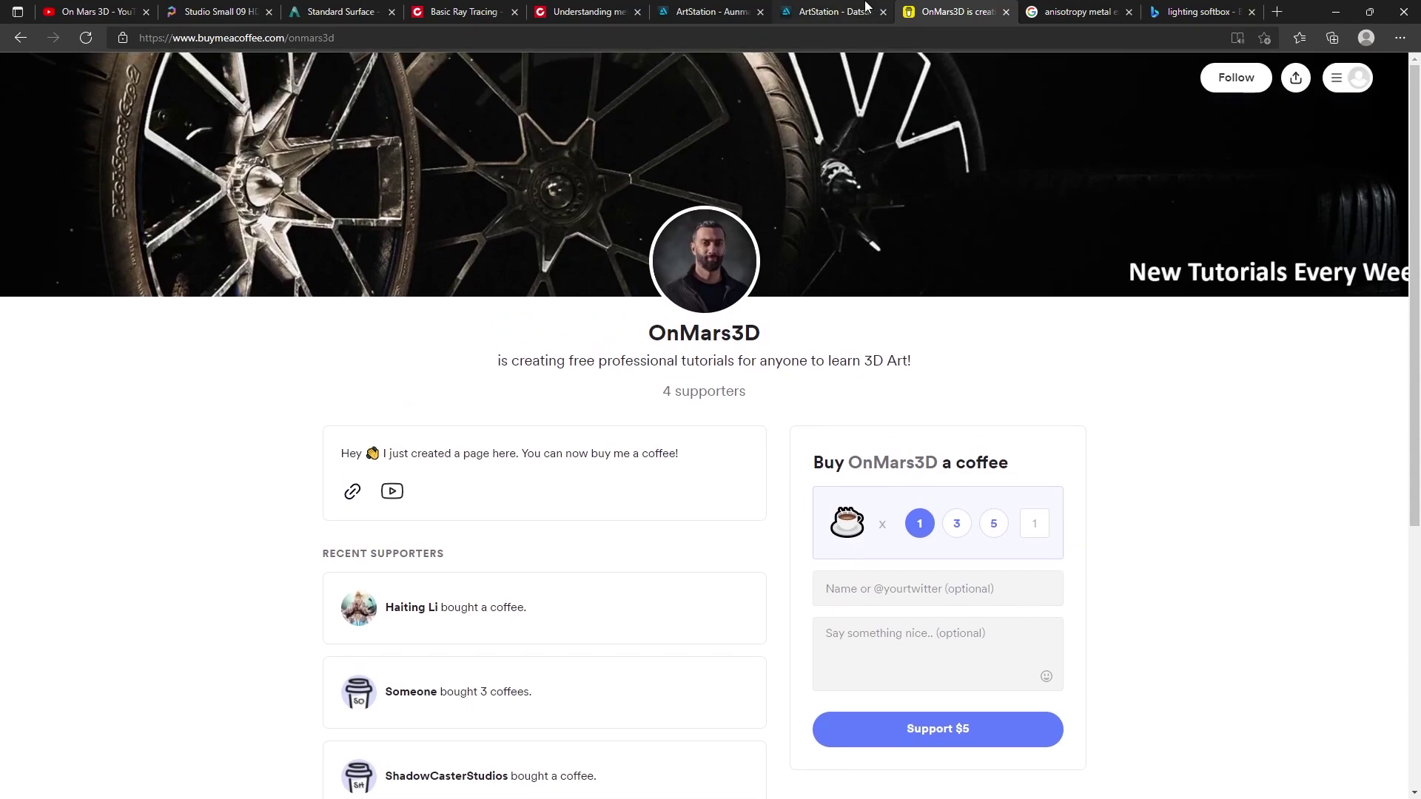
left_click(830, 10)
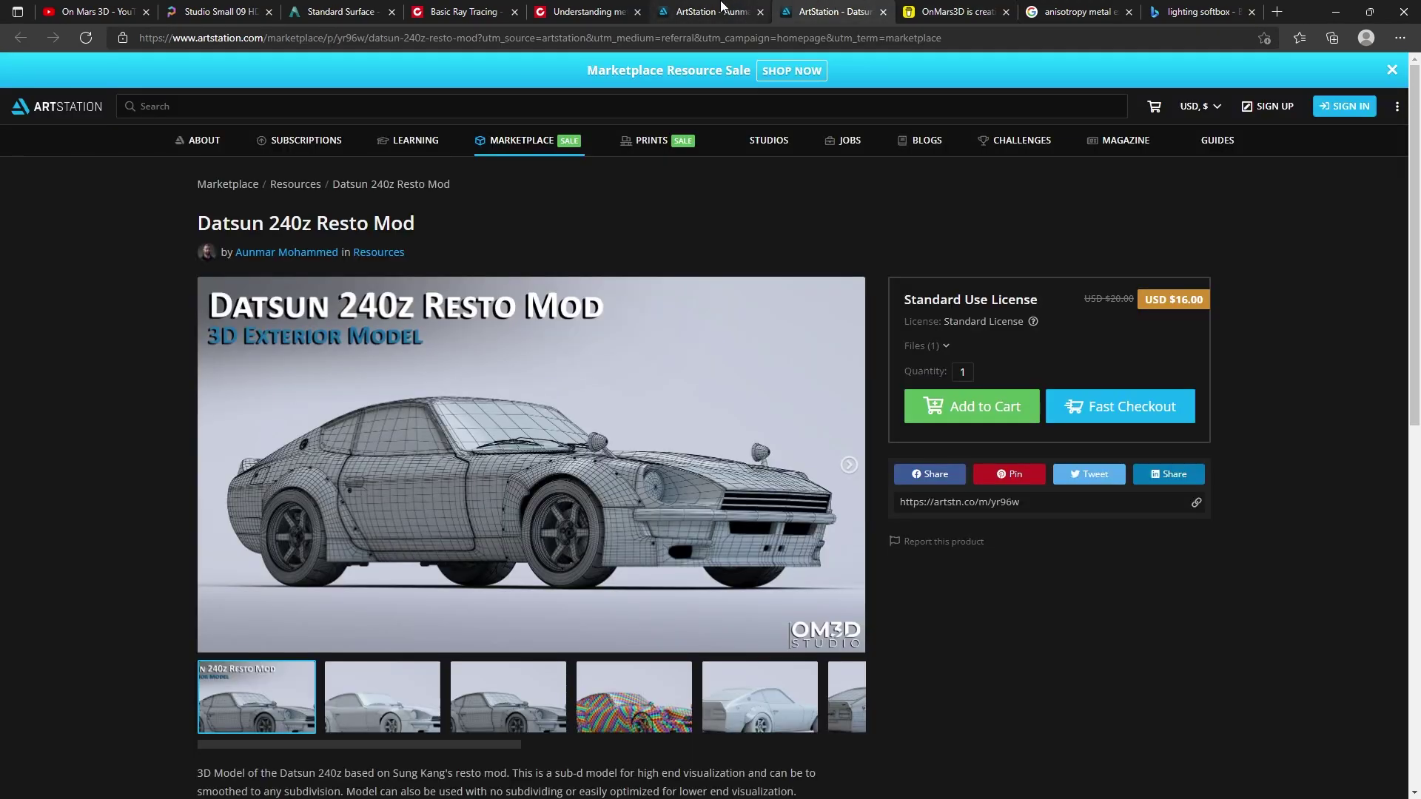
left_click(723, 7)
left_click(1335, 11)
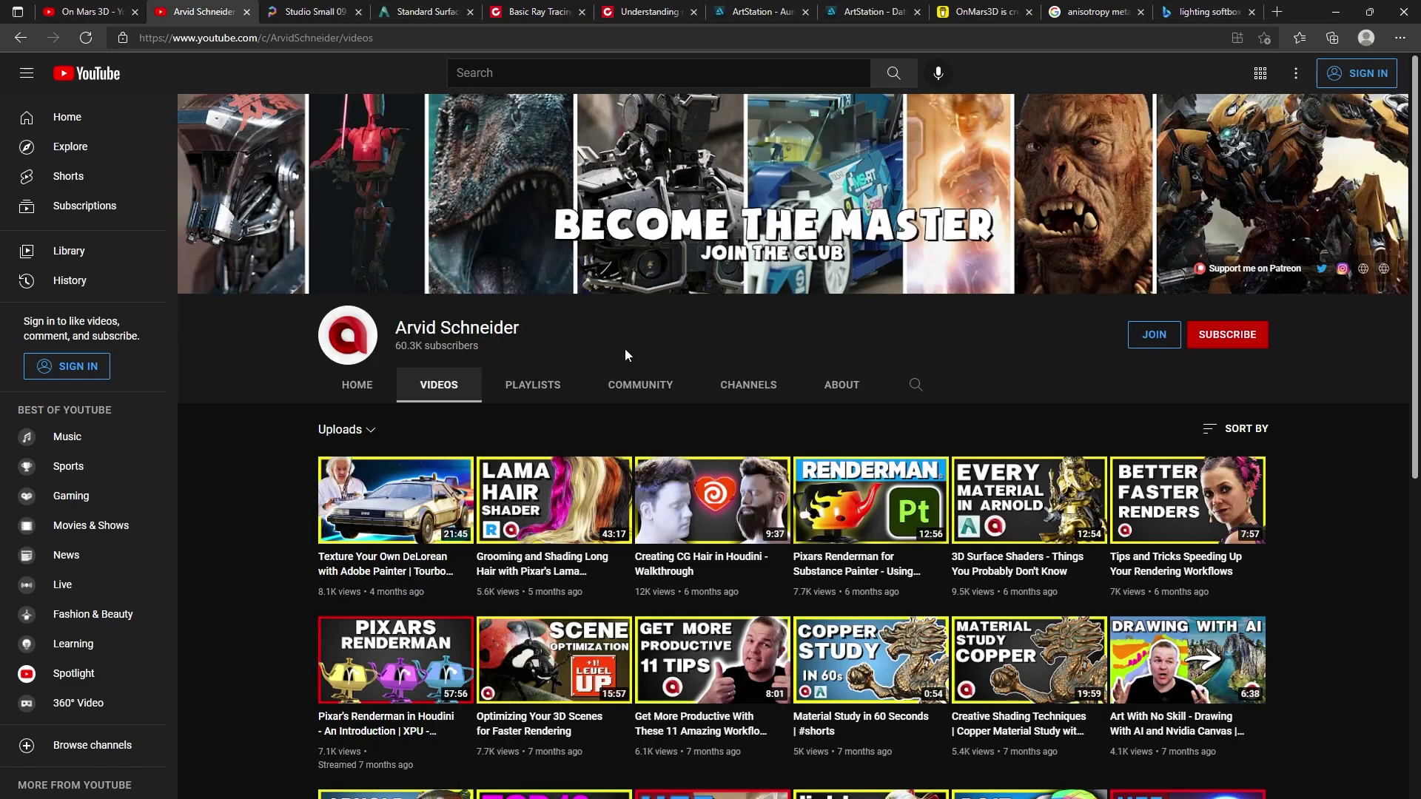
Step: Browse the uploaded videos on the open YouTube channel for Arnold, Houdini and Substance tutorials
scroll(569, 447, "down", 1)
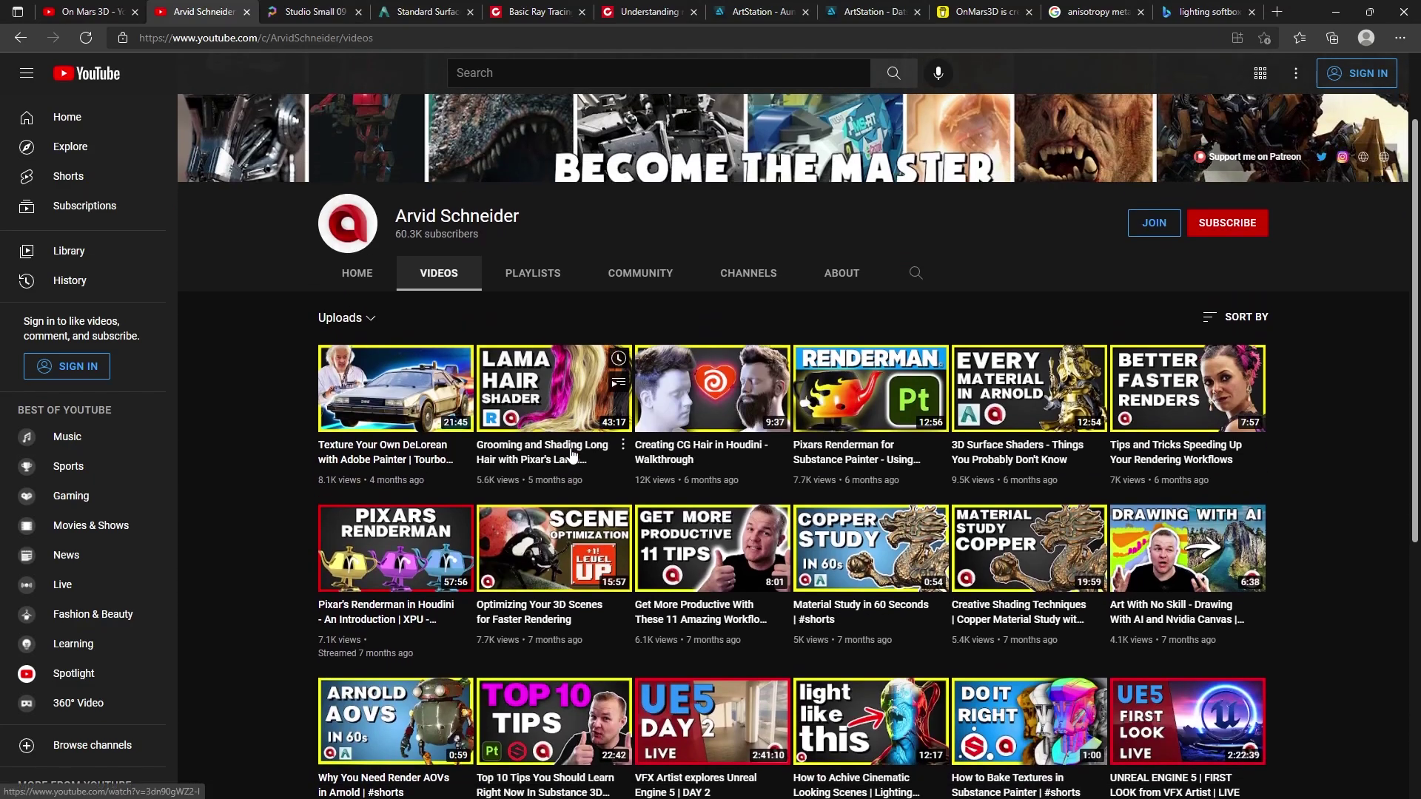
scroll(570, 451, "down", 5)
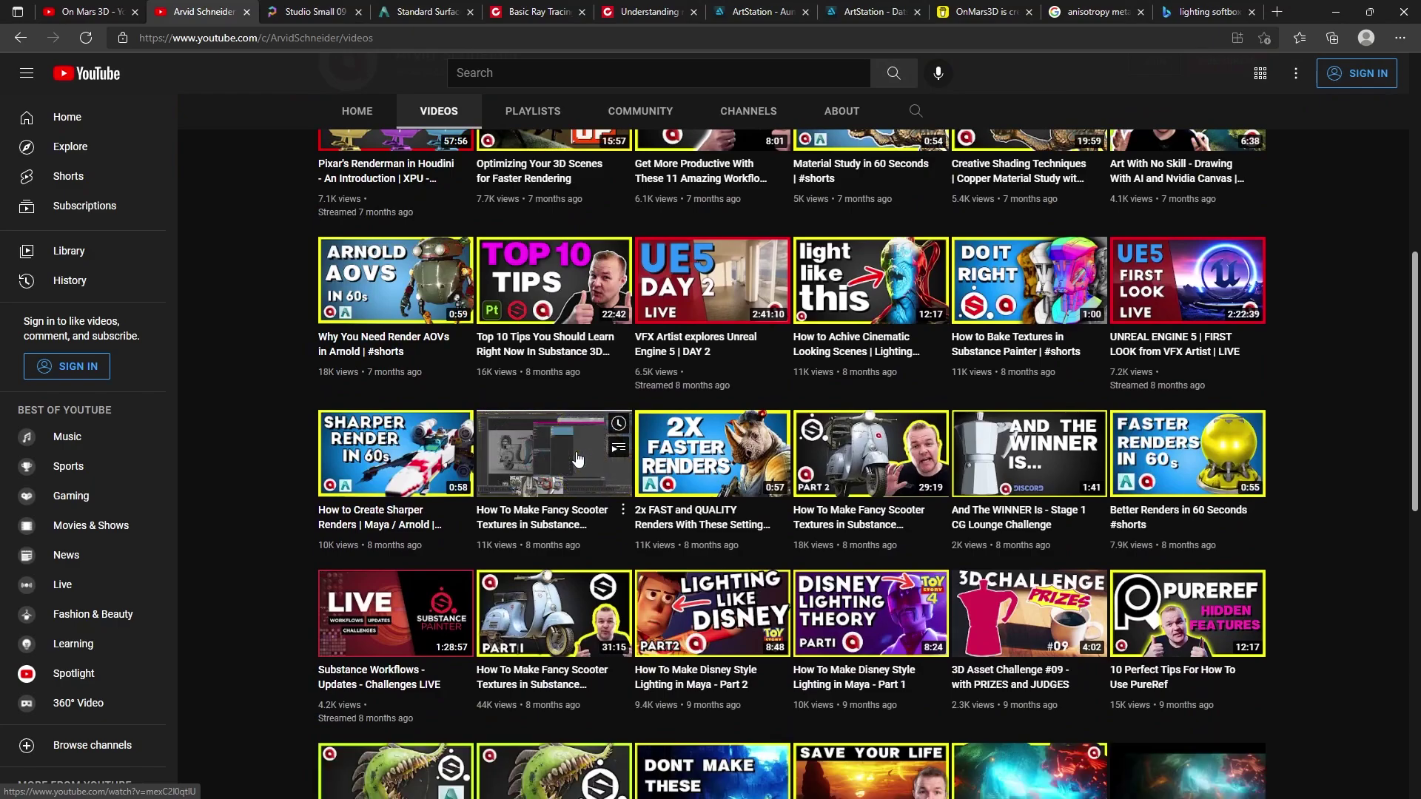
scroll(575, 459, "down", 5)
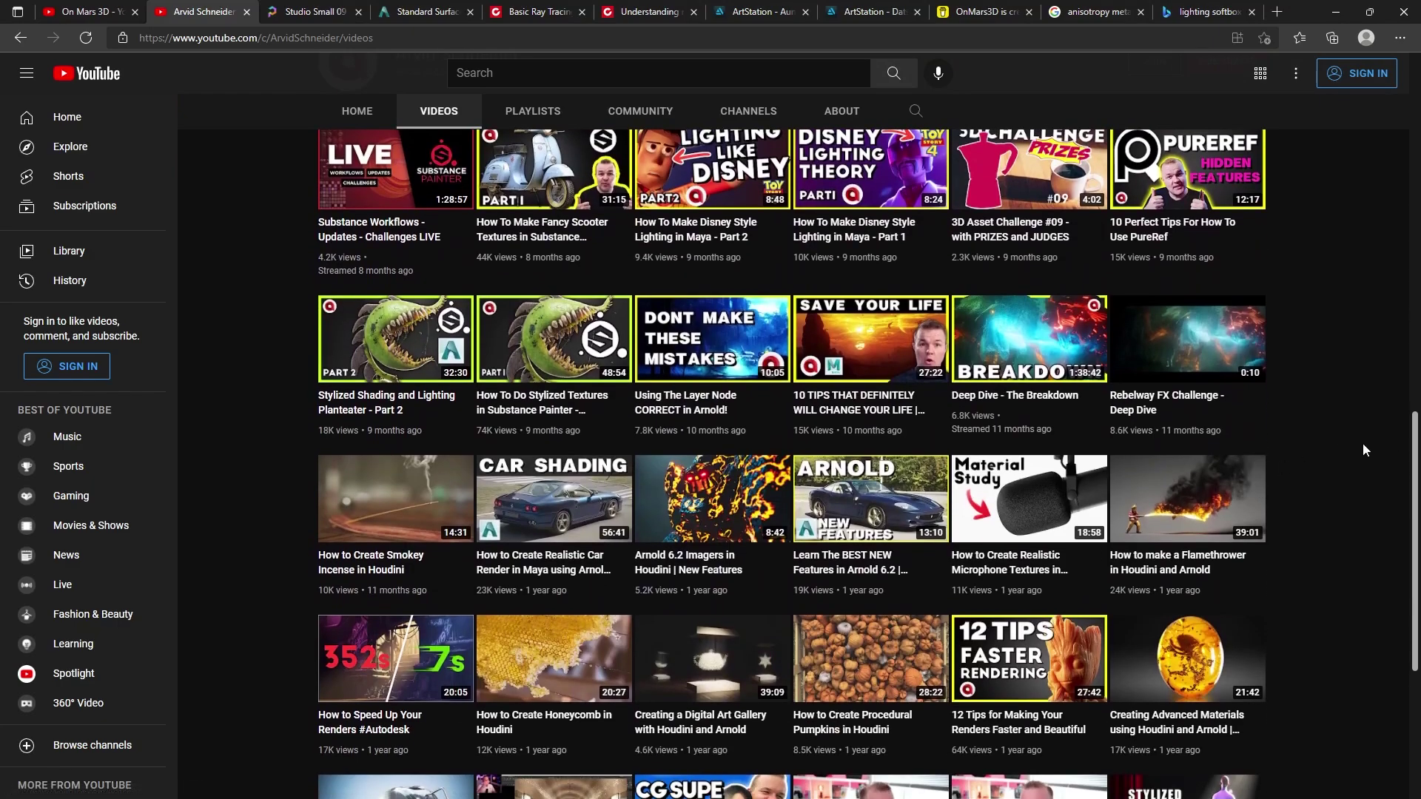
scroll(1363, 446, "up", 10)
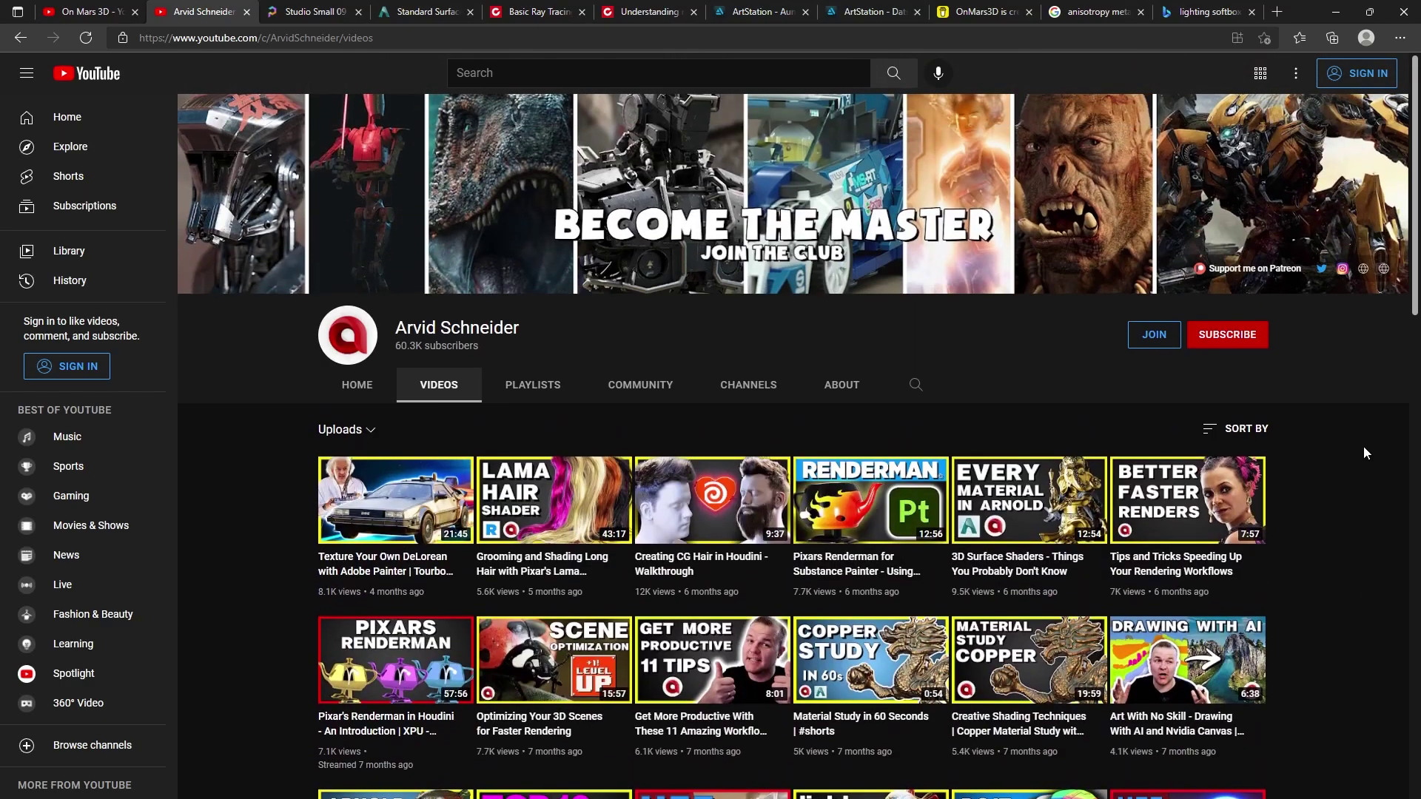
scroll(1364, 451, "down", 18)
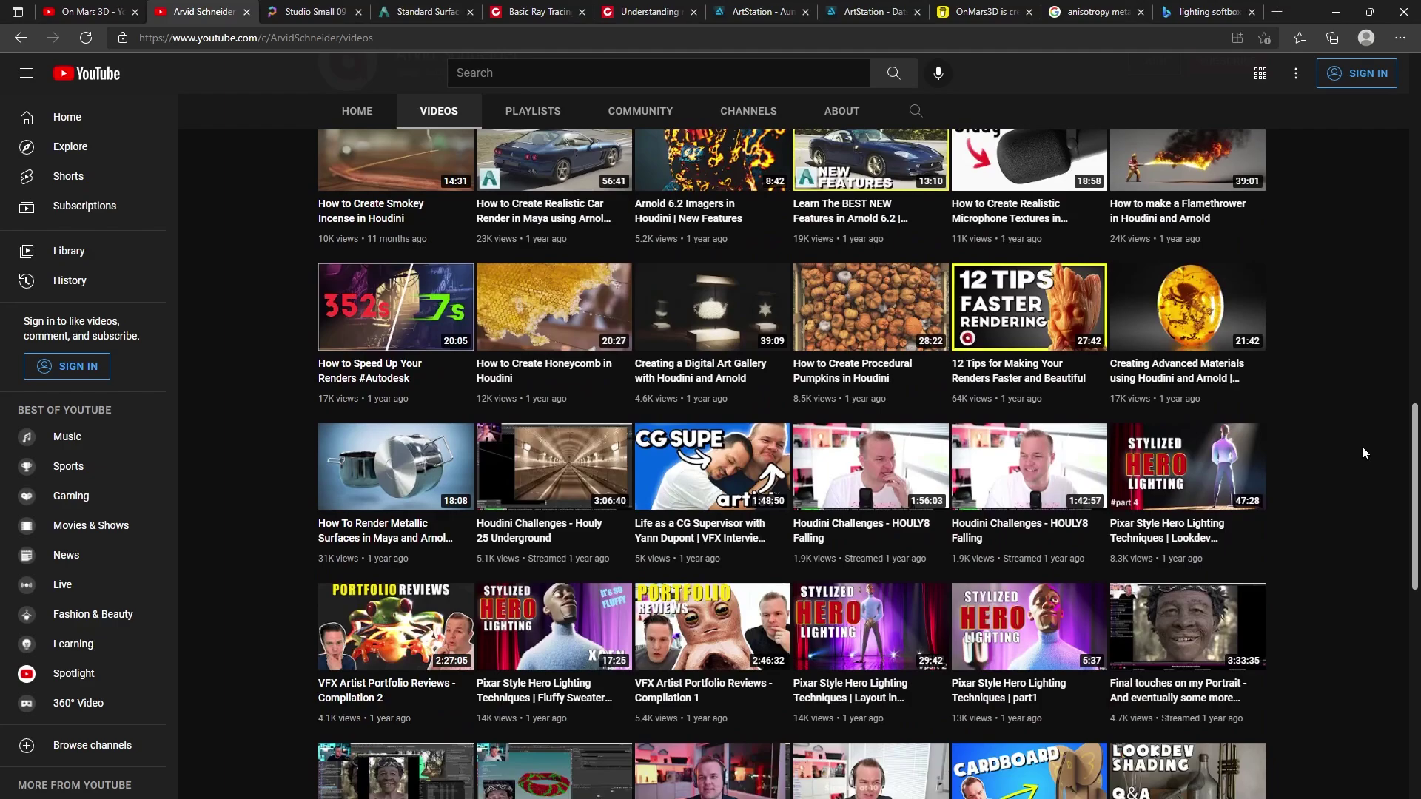
scroll(1362, 448, "down", 5)
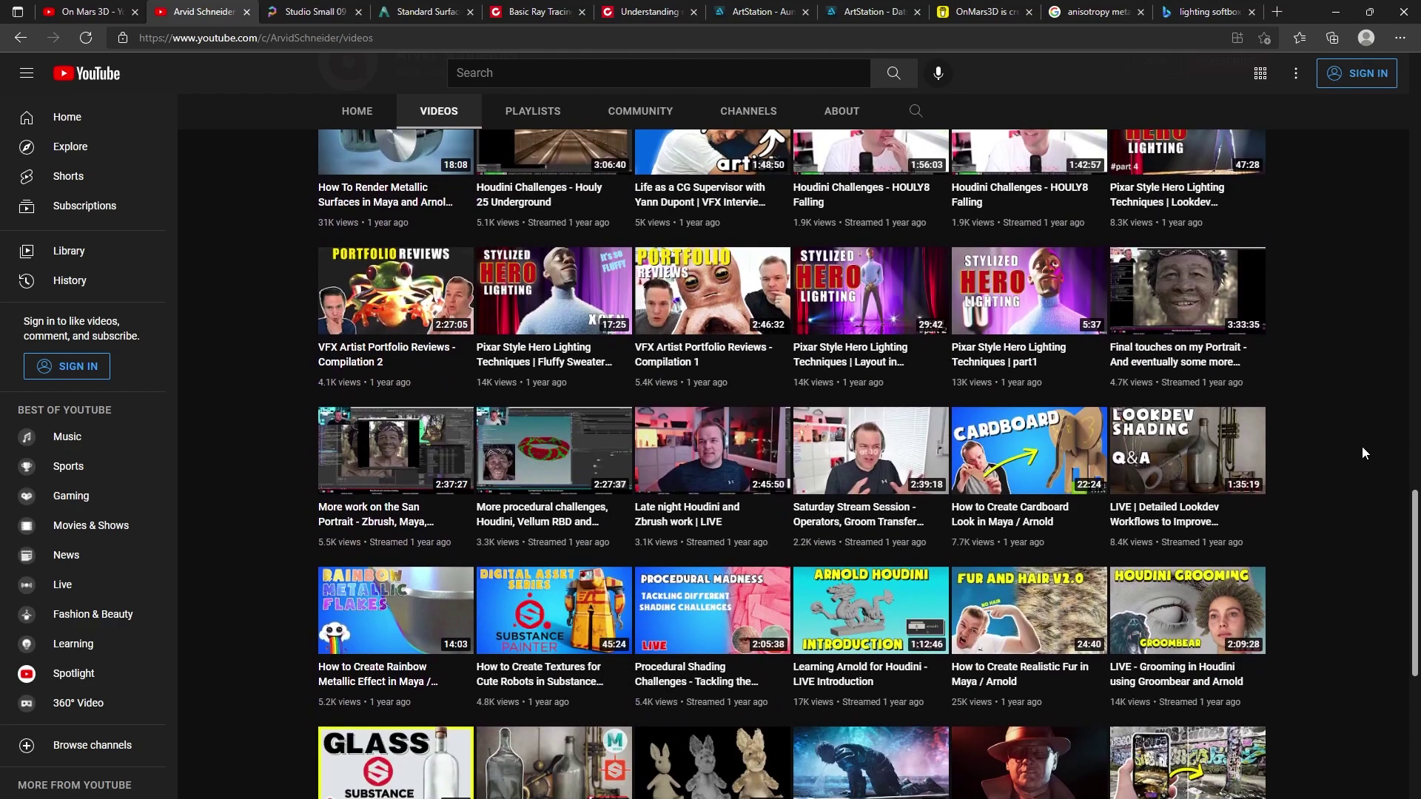
scroll(1362, 447, "up", 15)
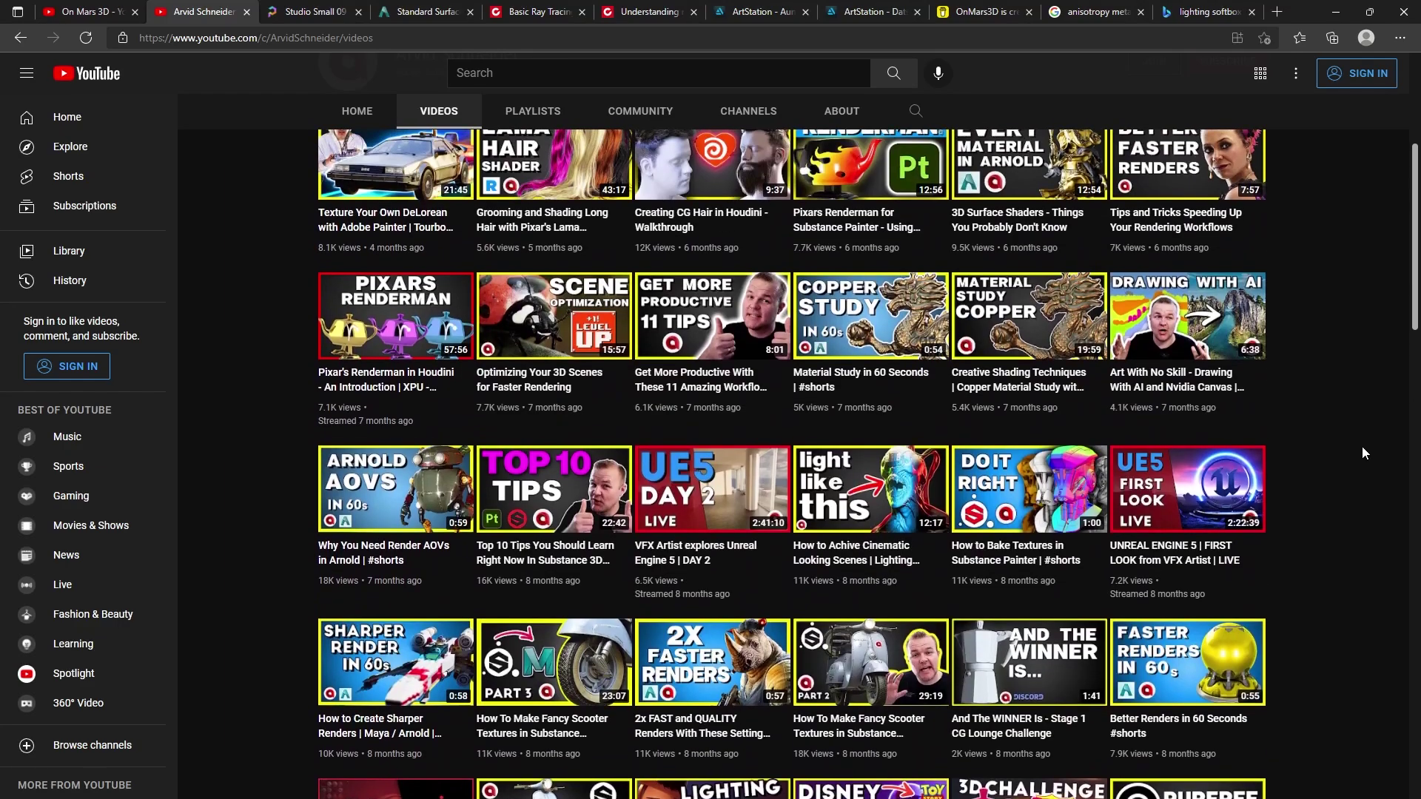
scroll(1361, 446, "up", 5)
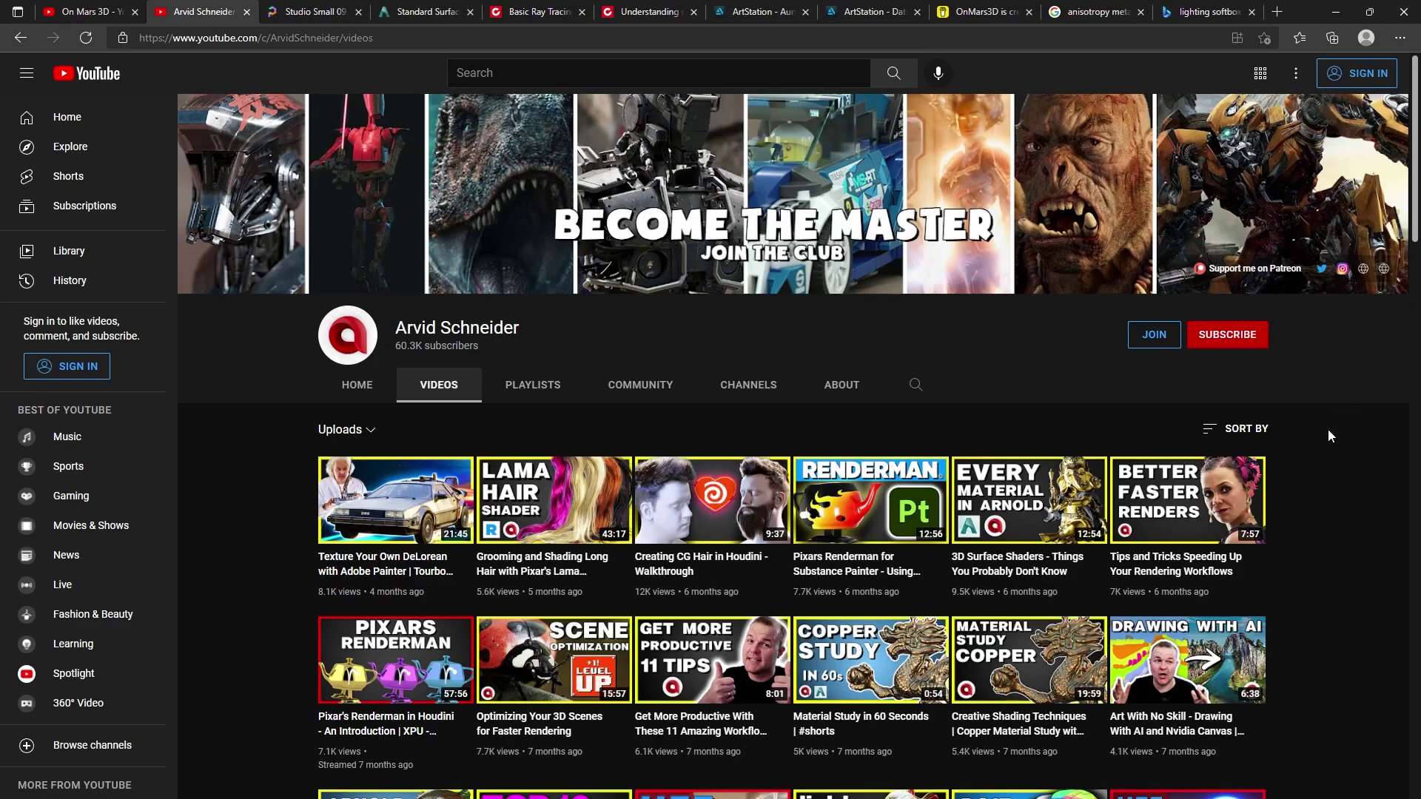
scroll(1322, 426, "down", 4)
scroll(1322, 427, "up", 4)
Step: Show the On Mars 3D YouTube channel's home page and return to the car scene in Maya
left_click(85, 11)
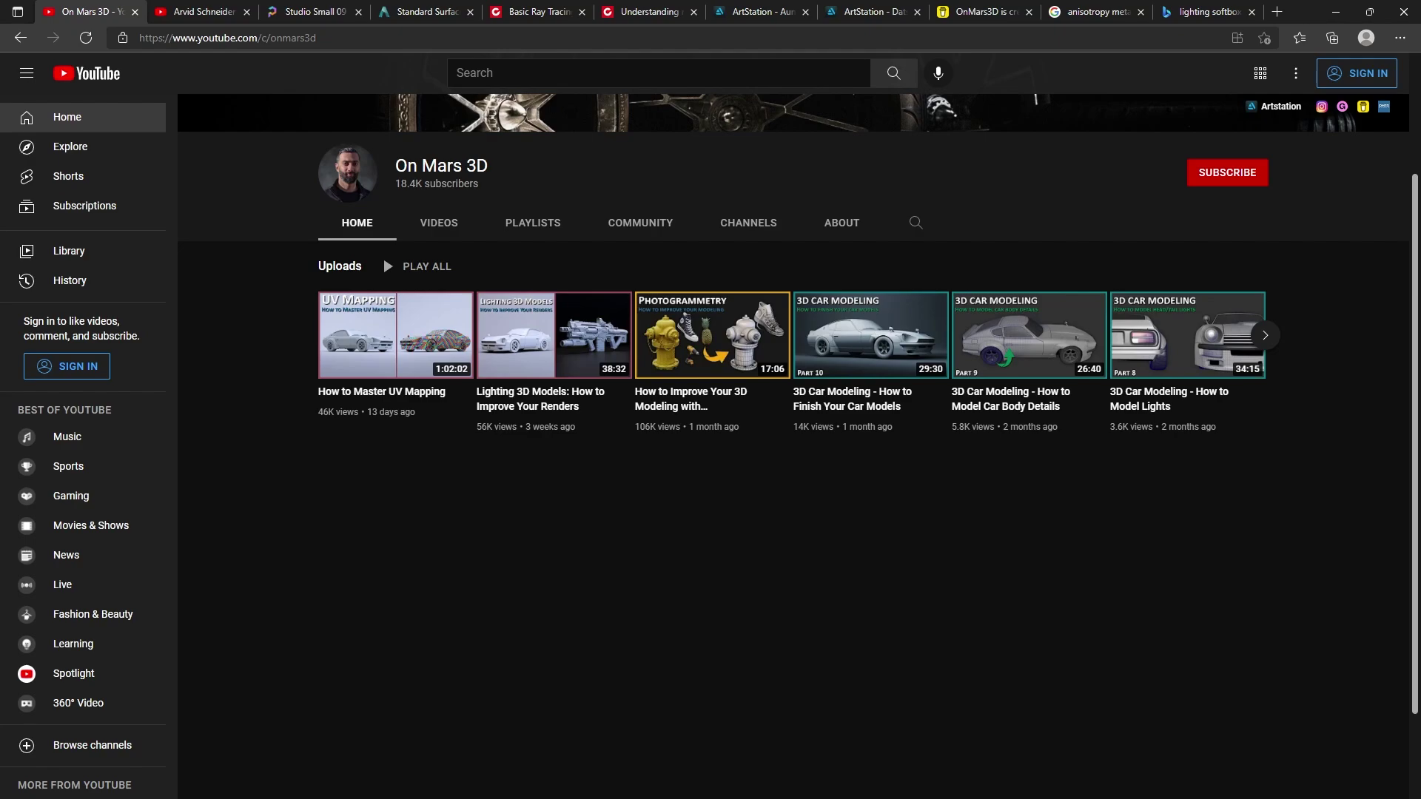
left_click(1335, 11)
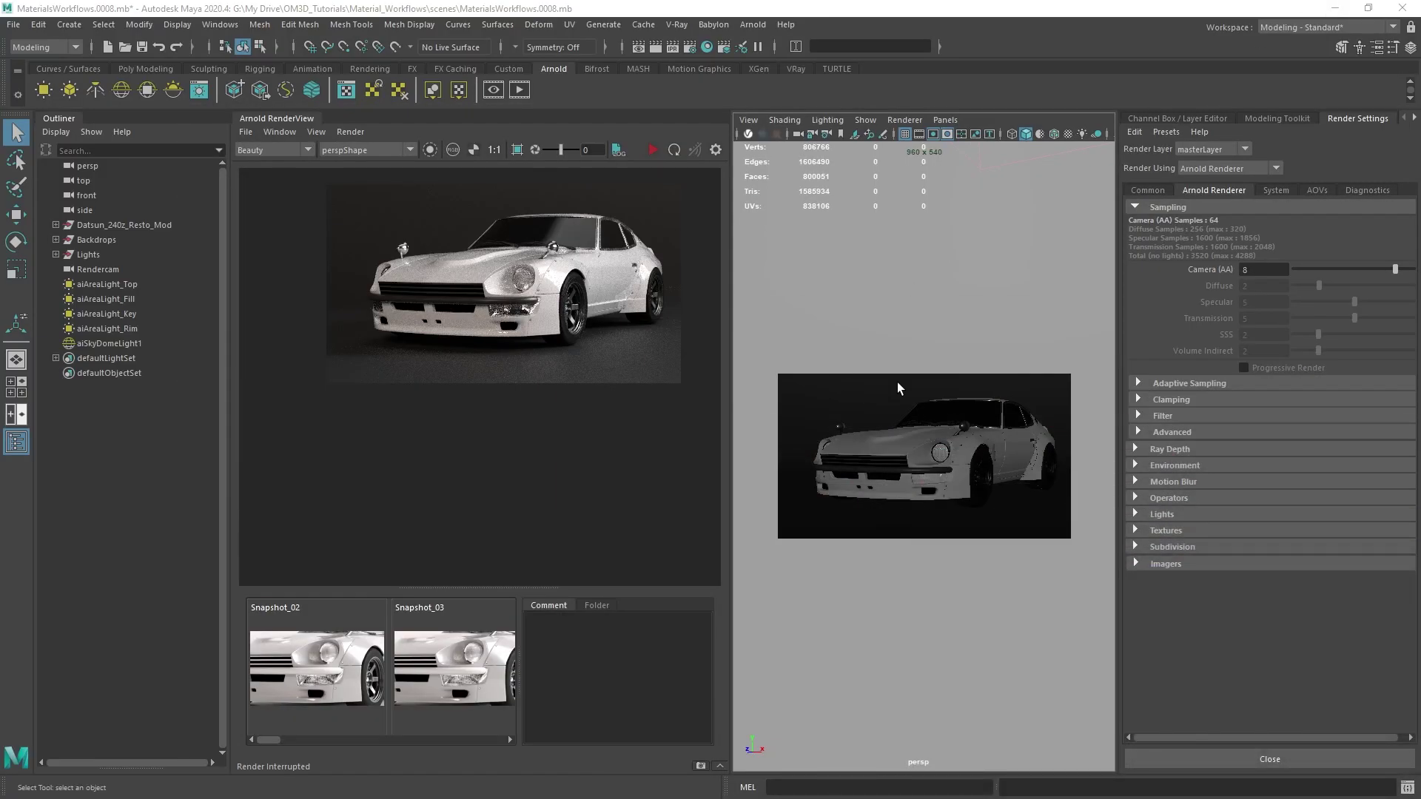